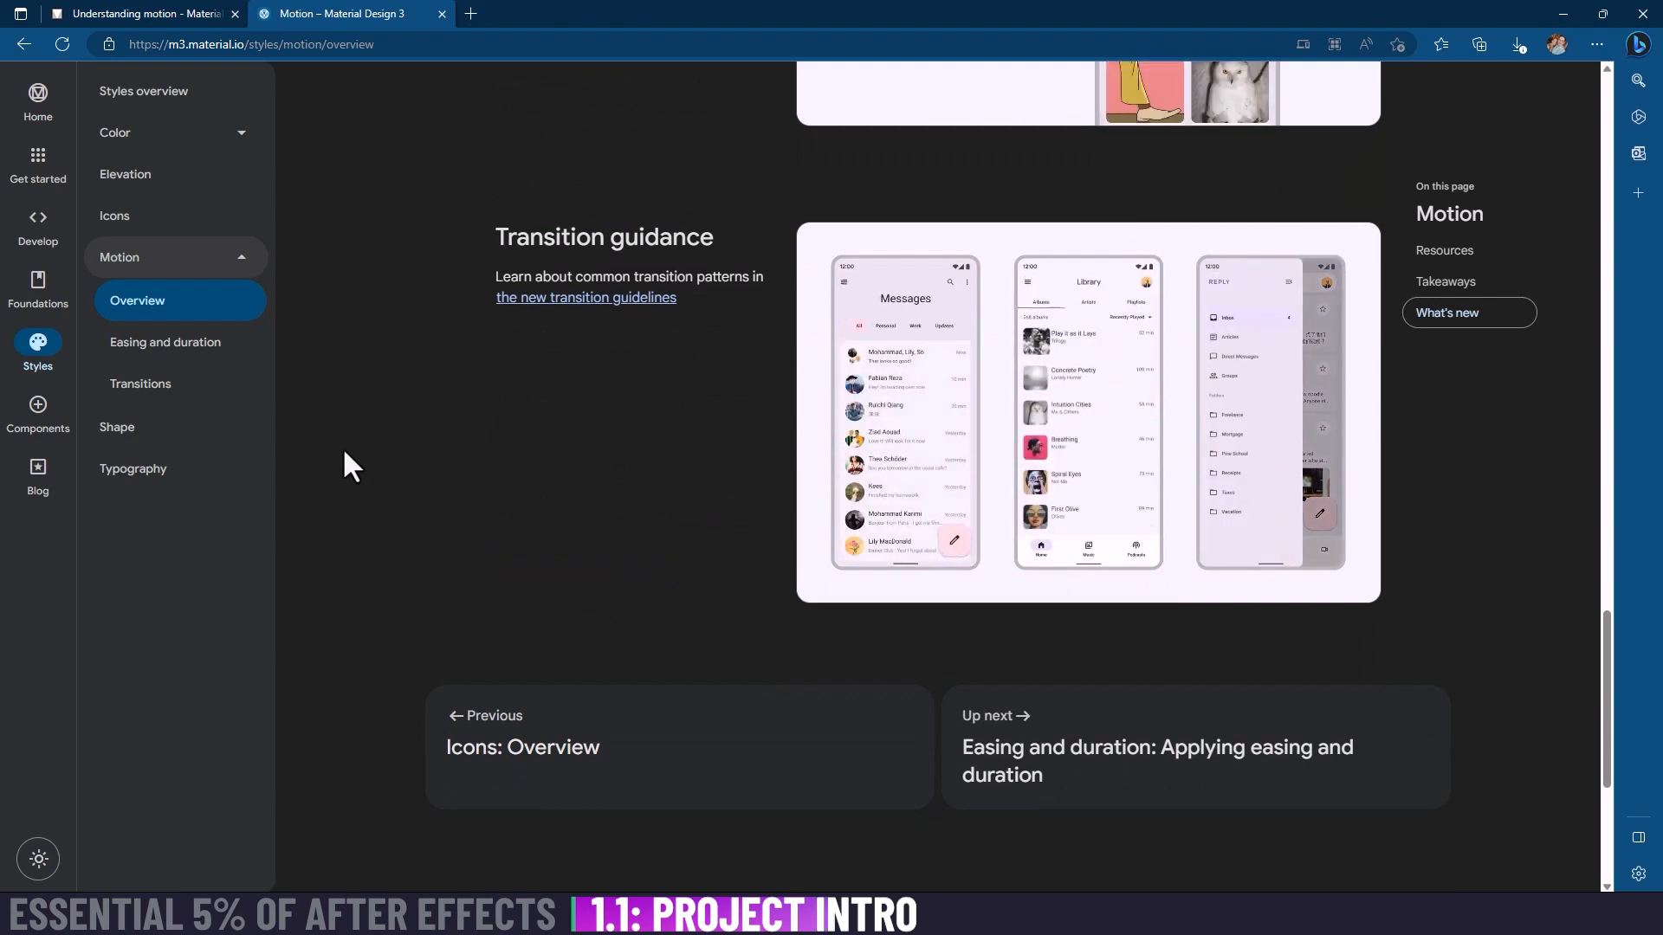
# Step: Review the Material Design 3 motion overview and examine the animated icon examples in the Understanding motion article's Icons and illustrations section
pyautogui.scroll(-5, 344, 453)
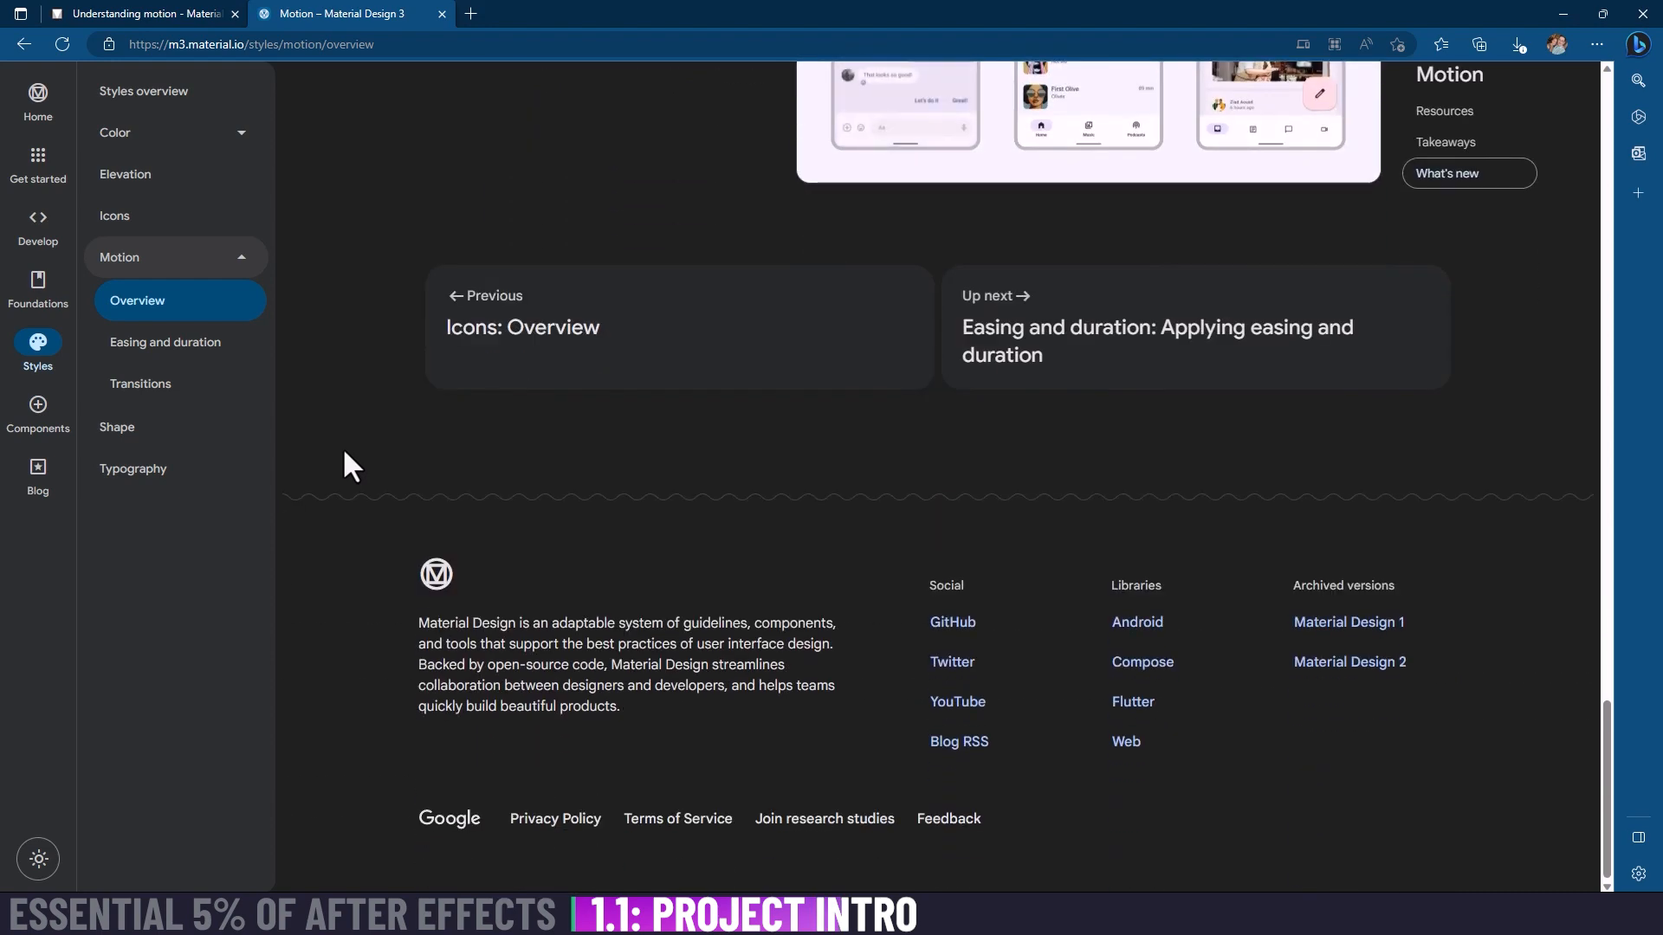
pyautogui.scroll(20, 351, 468)
pyautogui.scroll(-4, 360, 490)
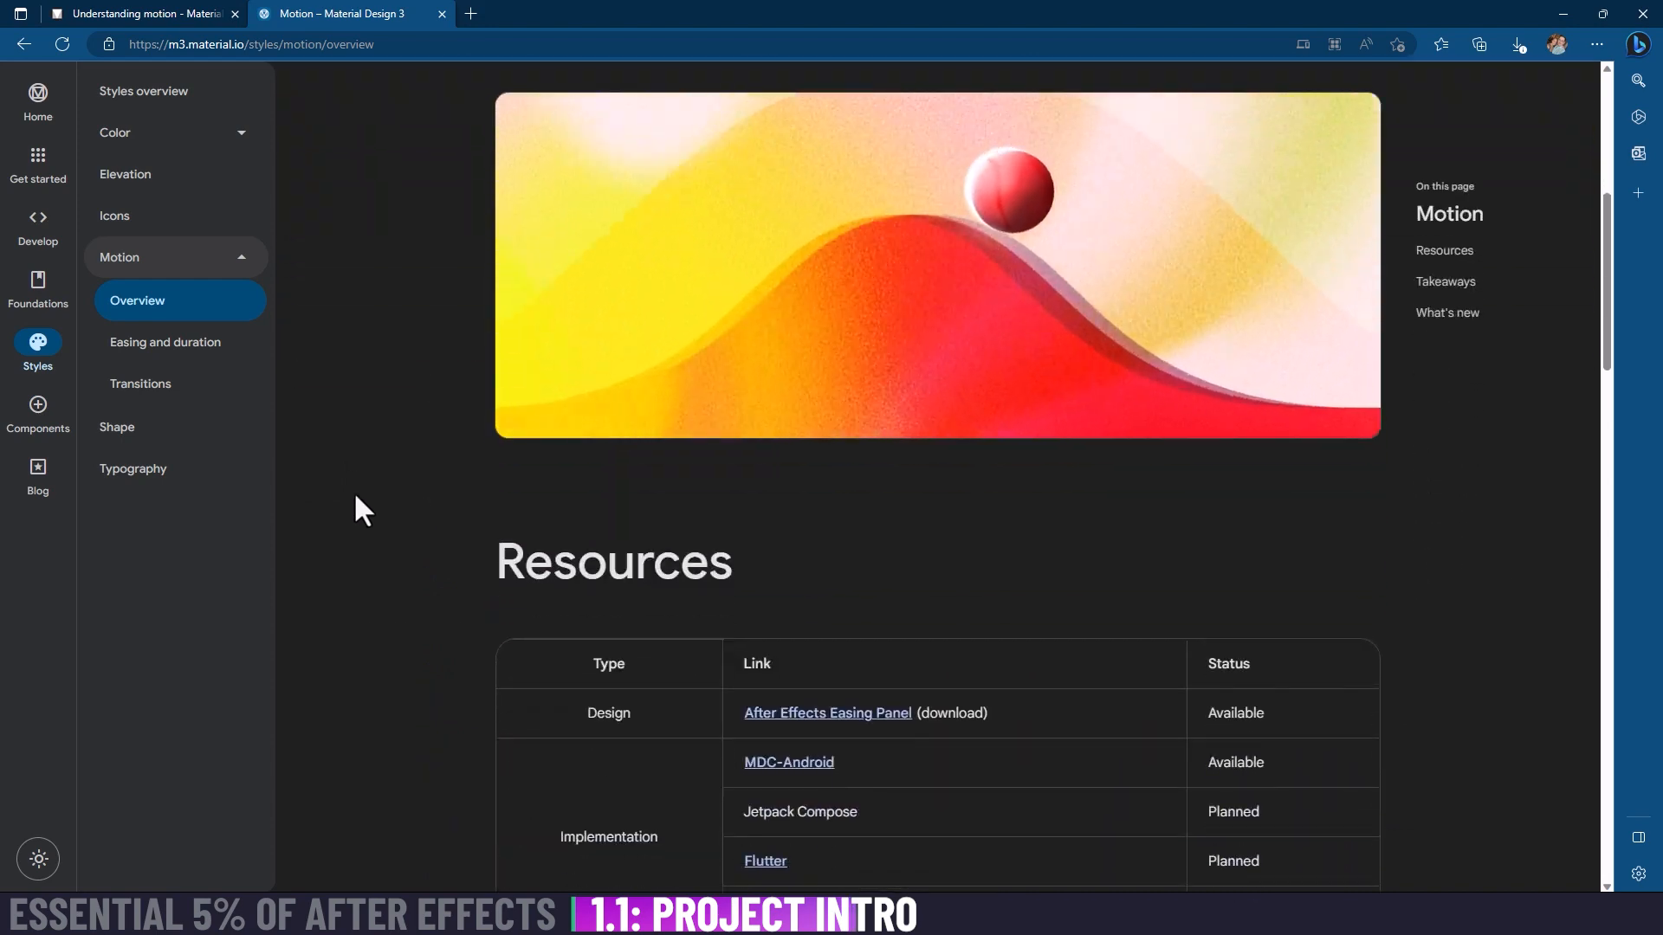
pyautogui.click(163, 14)
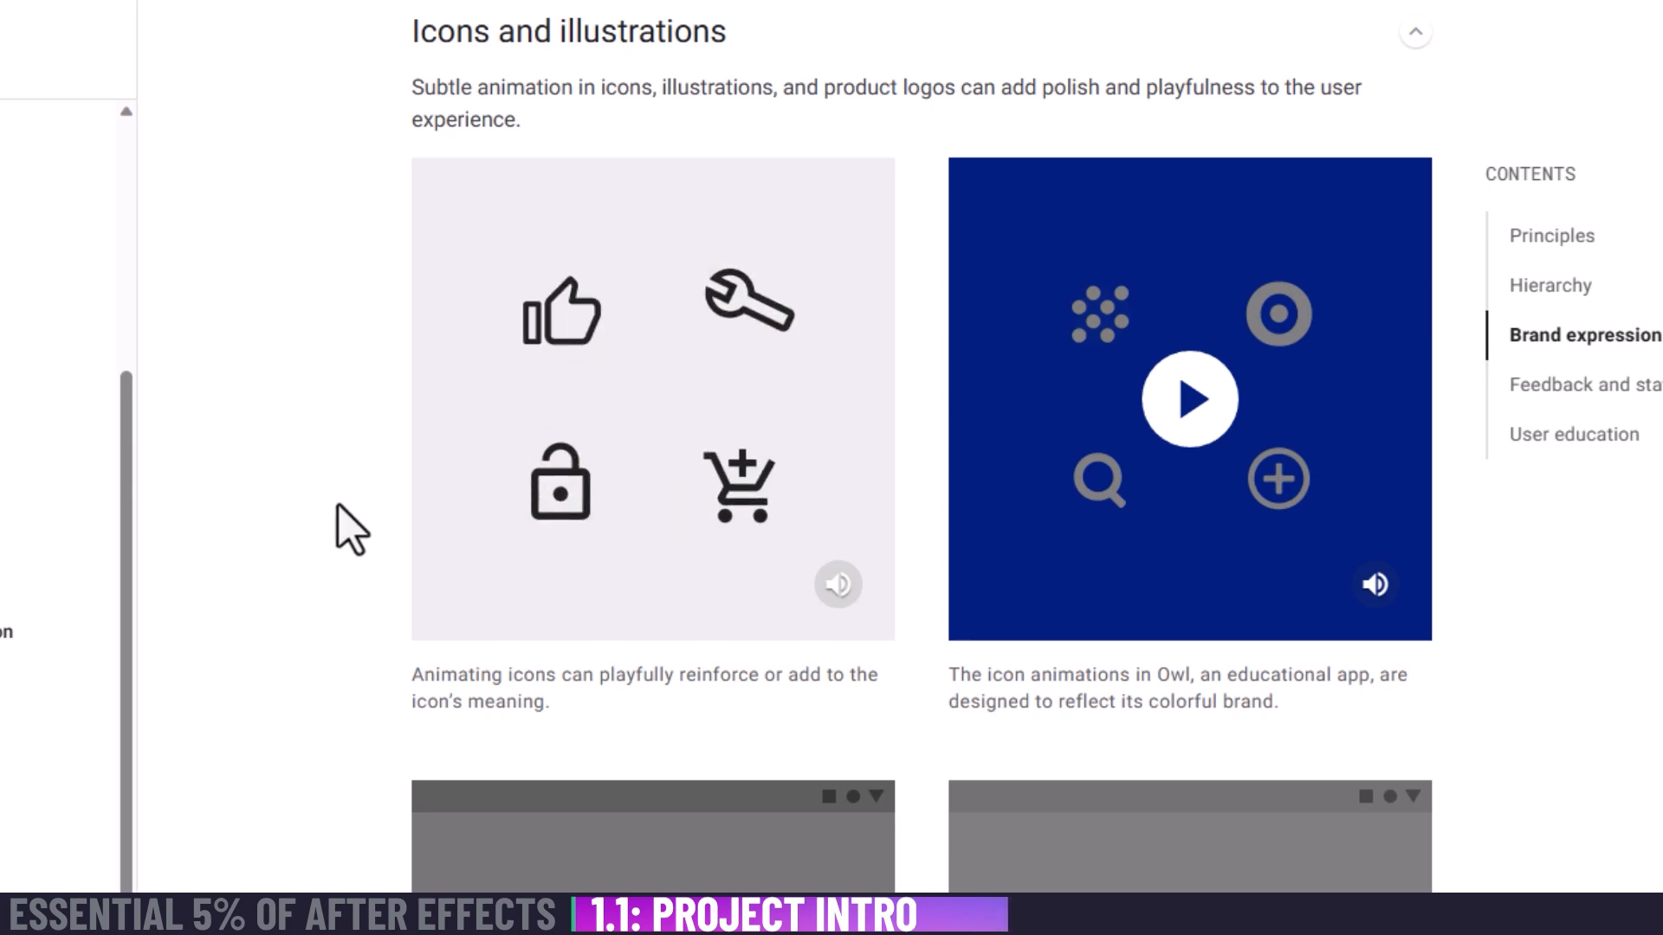
pyautogui.moveTo(739, 527)
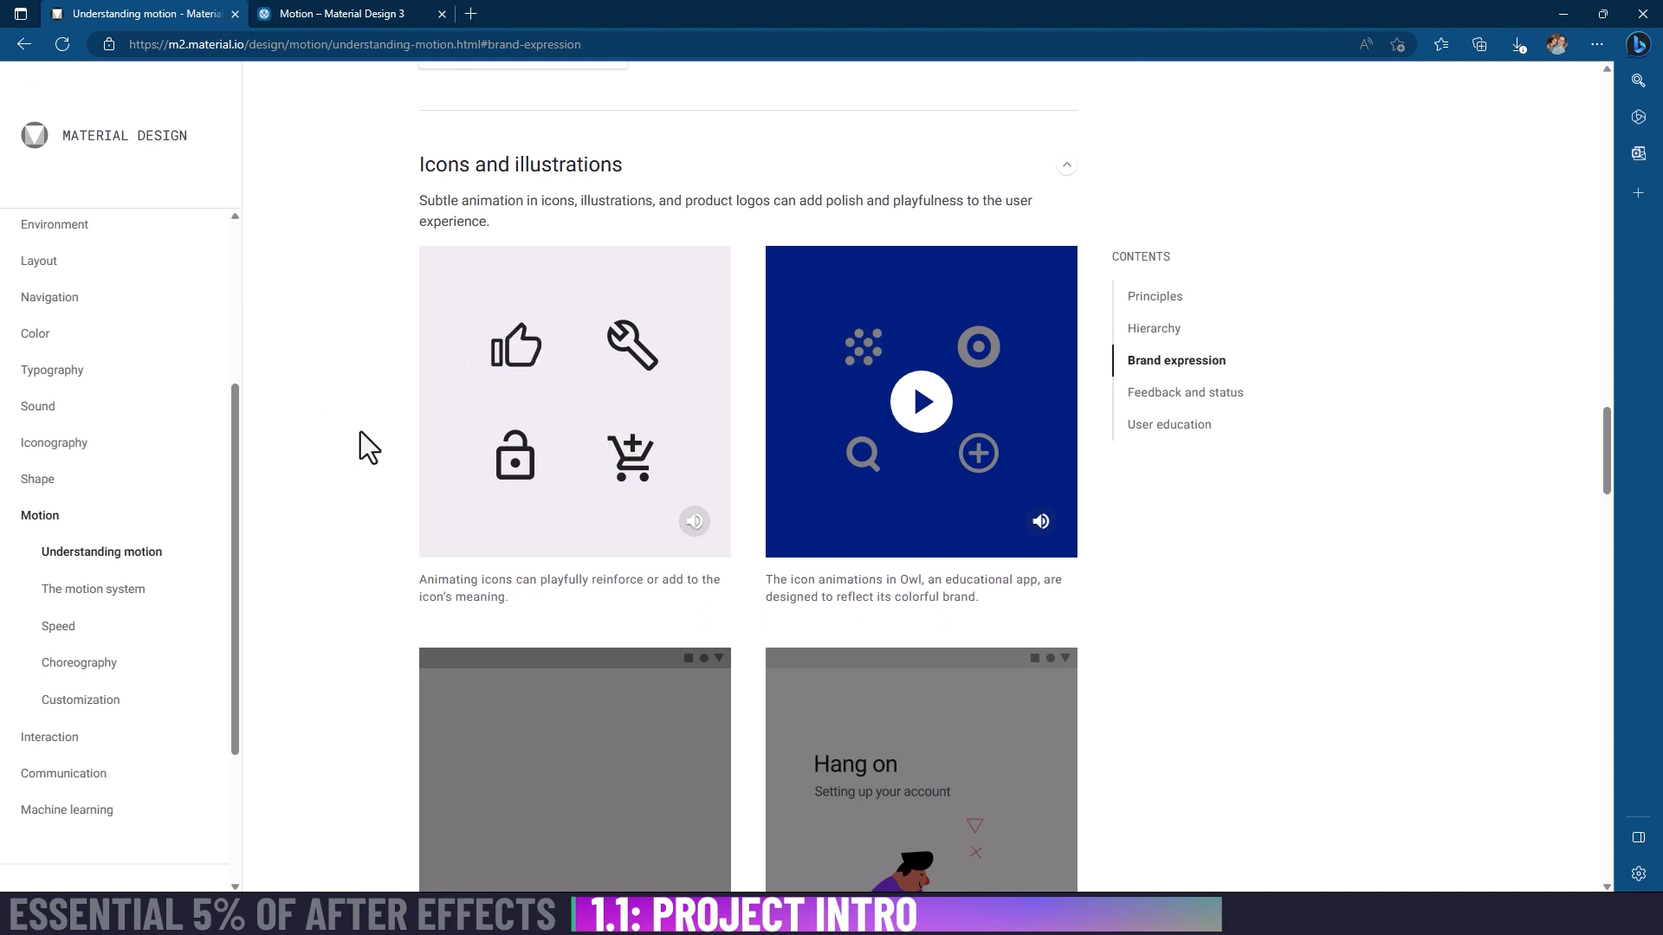
pyautogui.moveTo(511, 359)
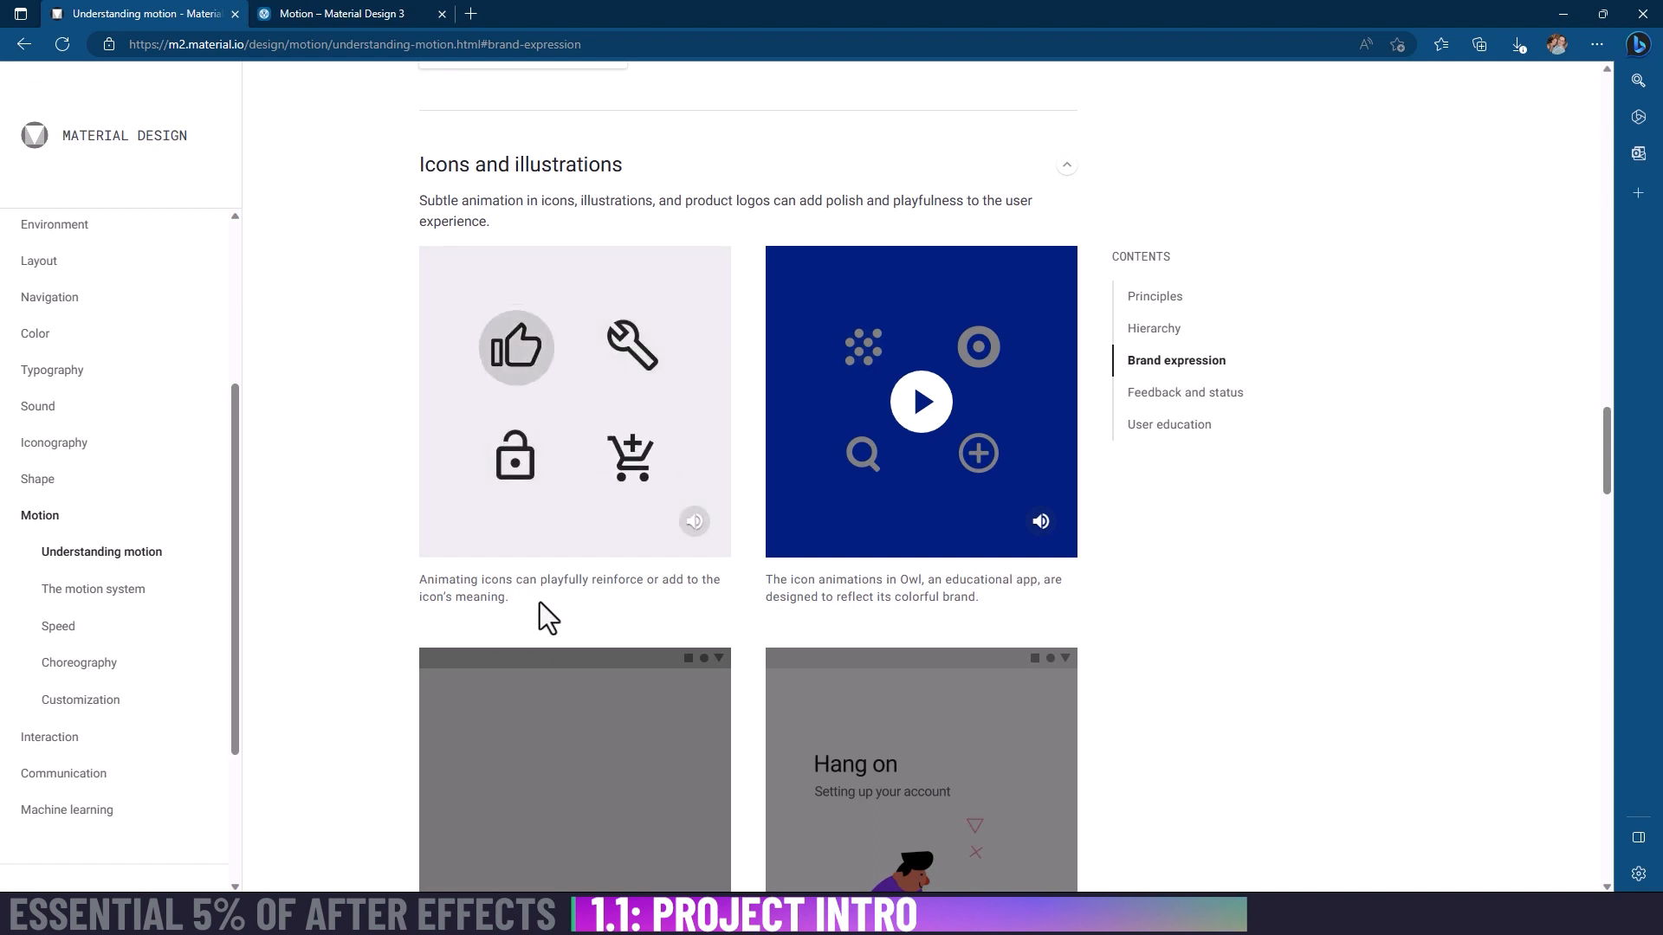
pyautogui.moveTo(517, 502)
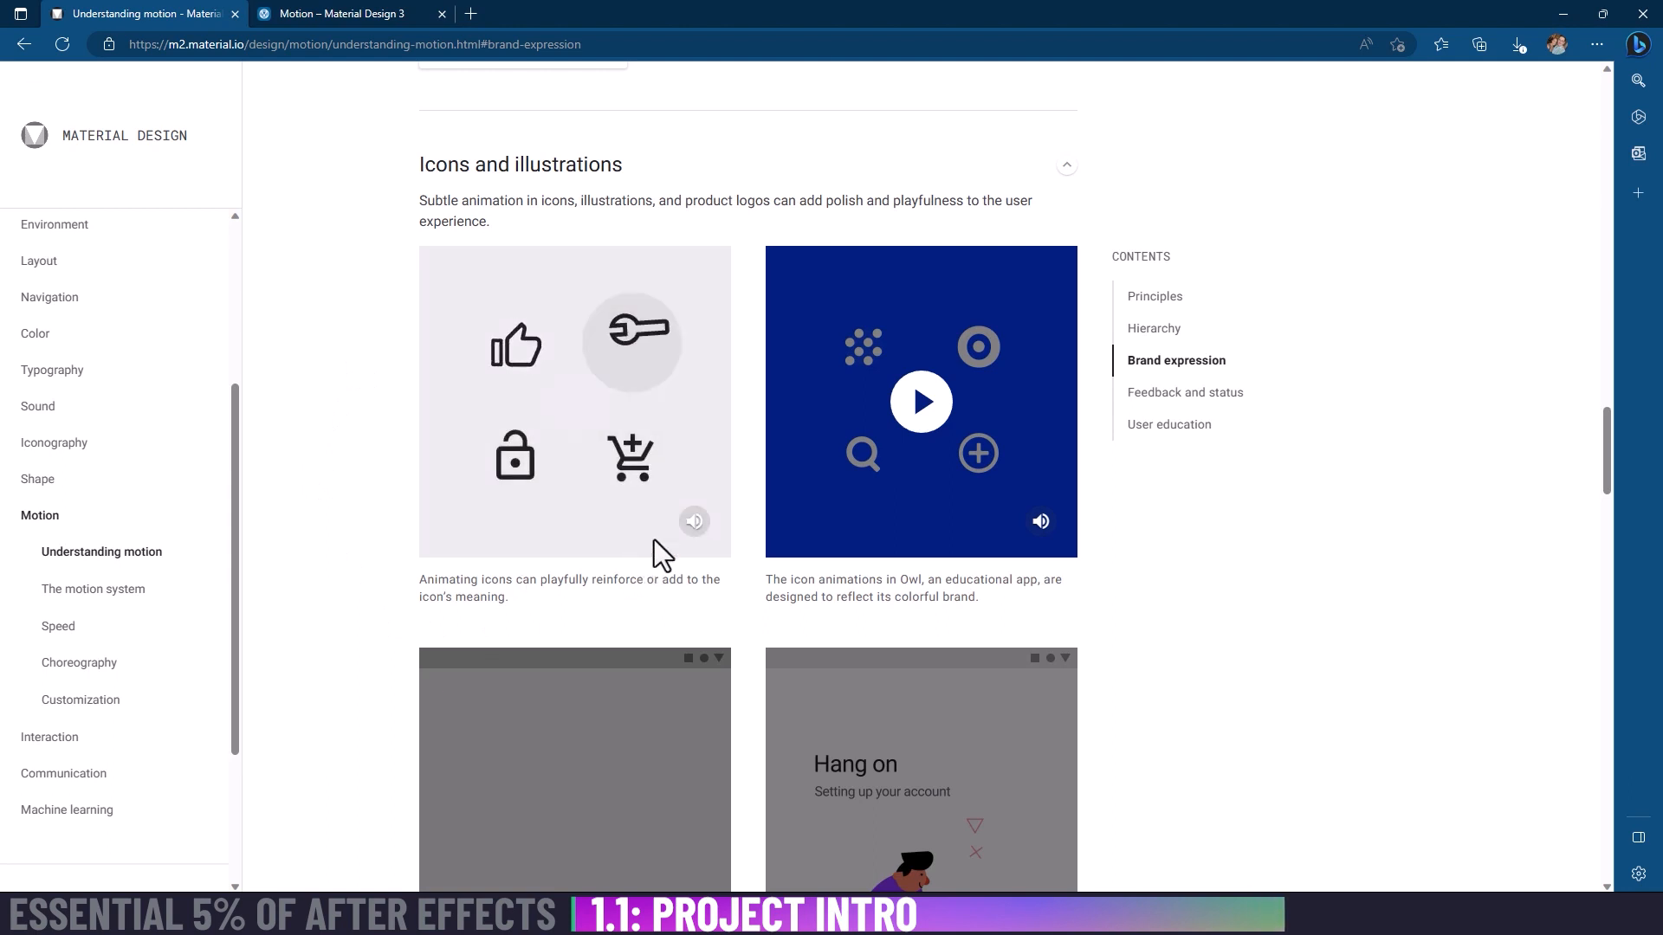
pyautogui.moveTo(631, 468)
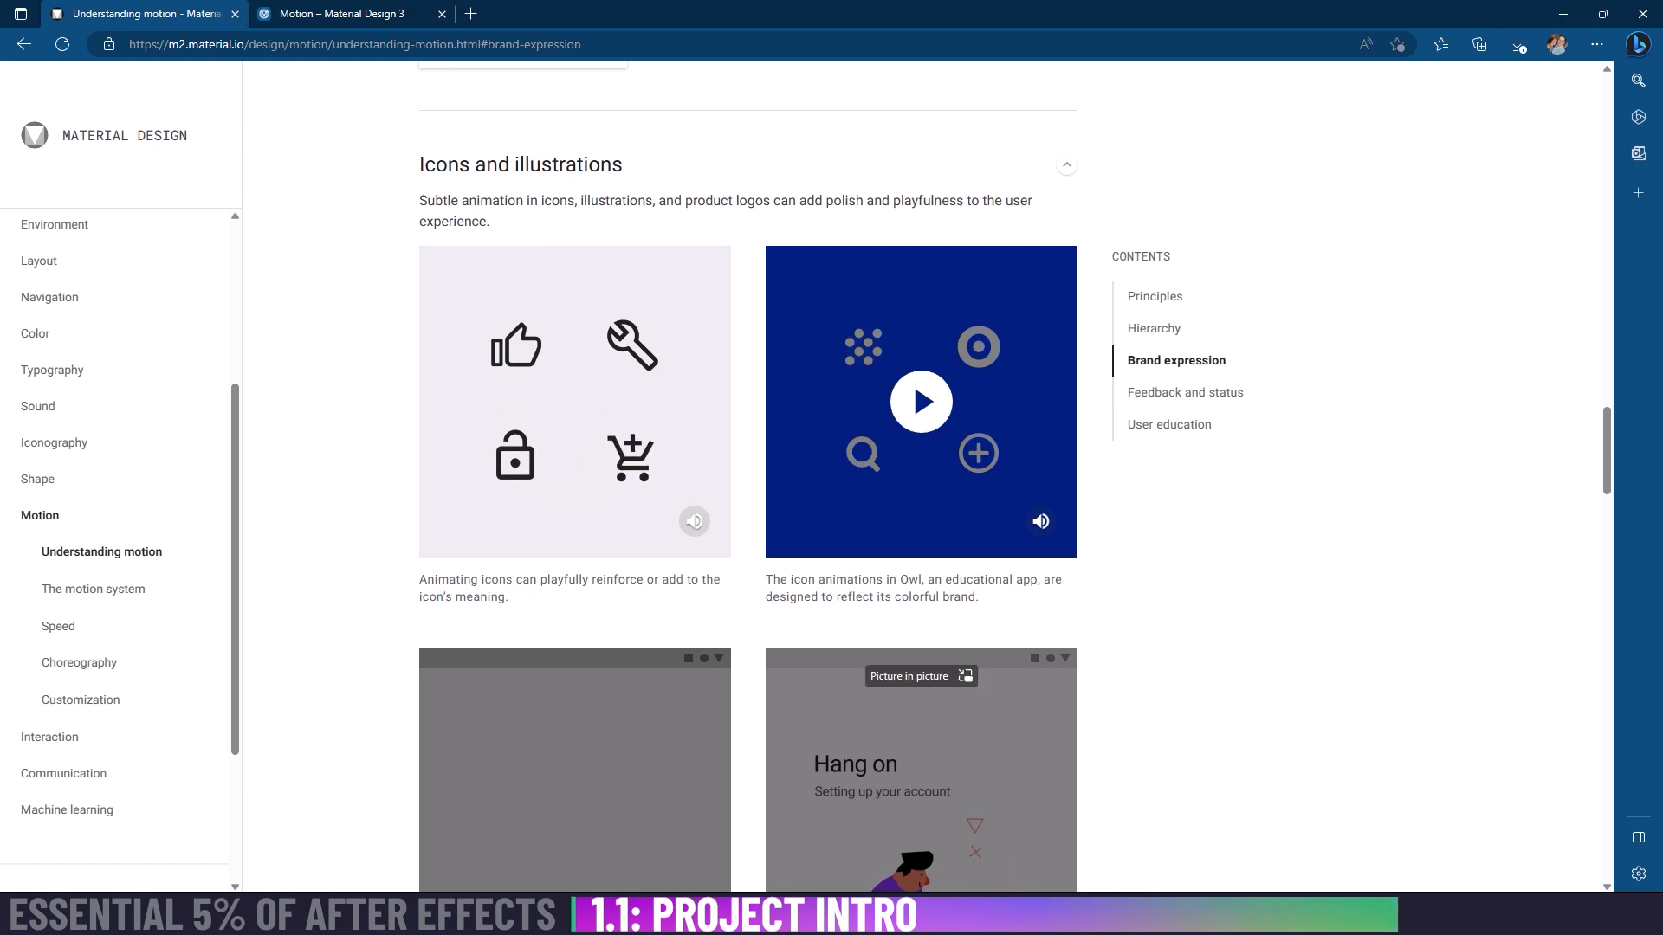
# Step: Switch to Illustrator with Icons_Material2_Before.ai open, maximize its window and frame the icon artboard
pyautogui.click(903, 913)
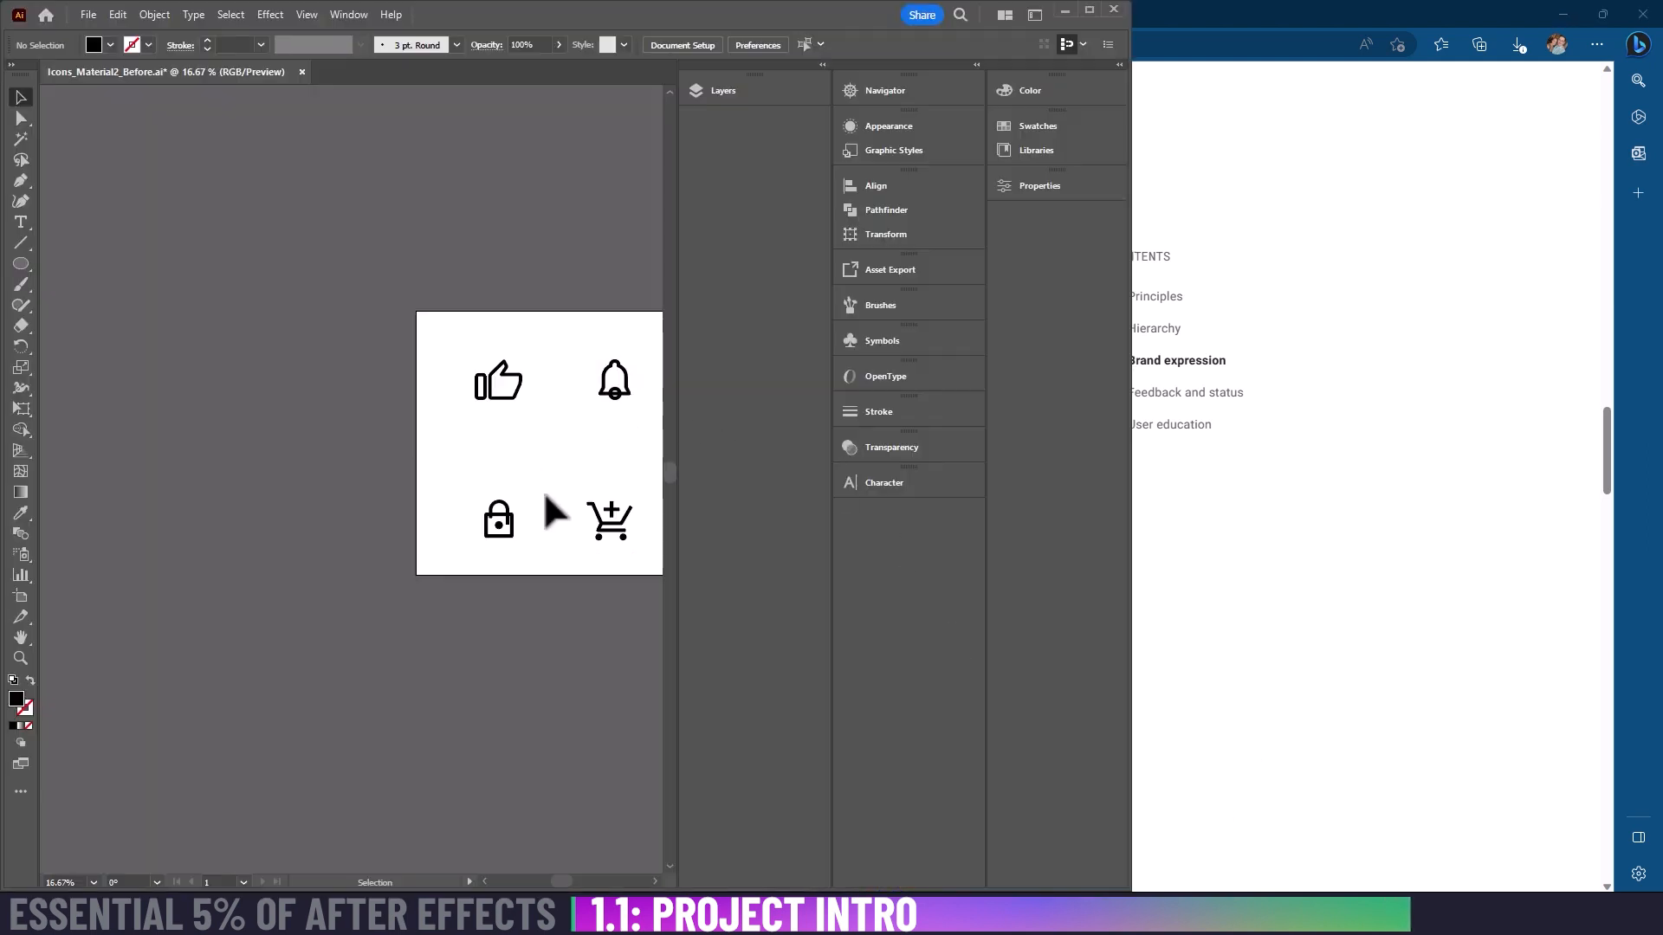
pyautogui.moveTo(549, 467); pyautogui.dragTo(375, 456)
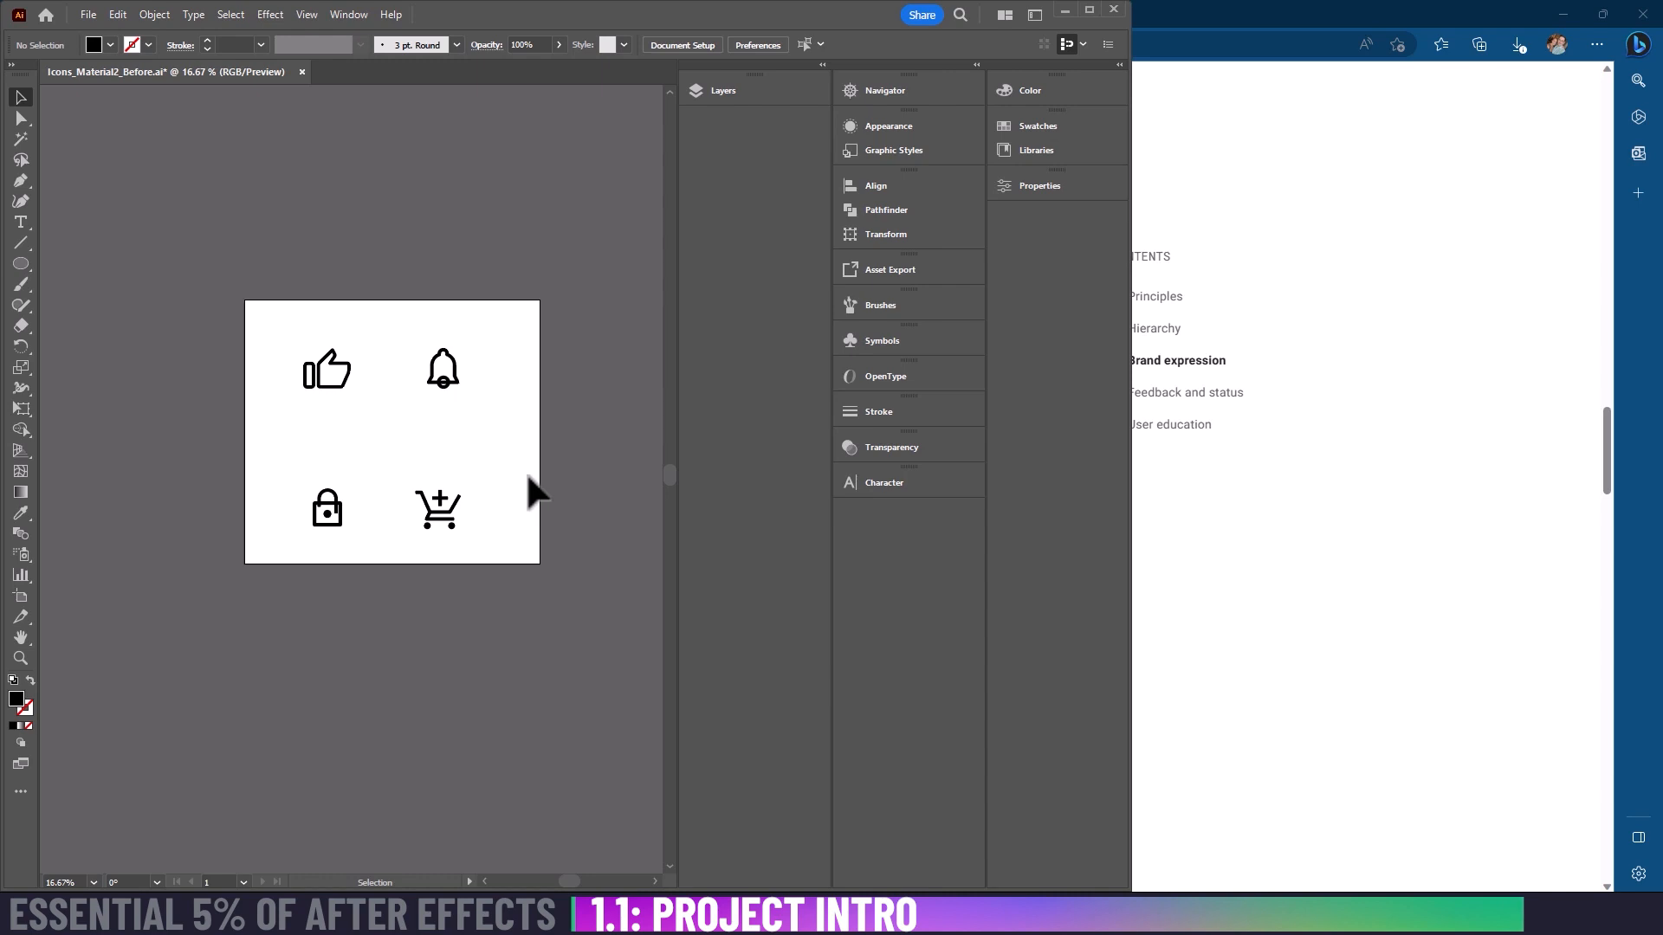
pyautogui.press('super+Up')
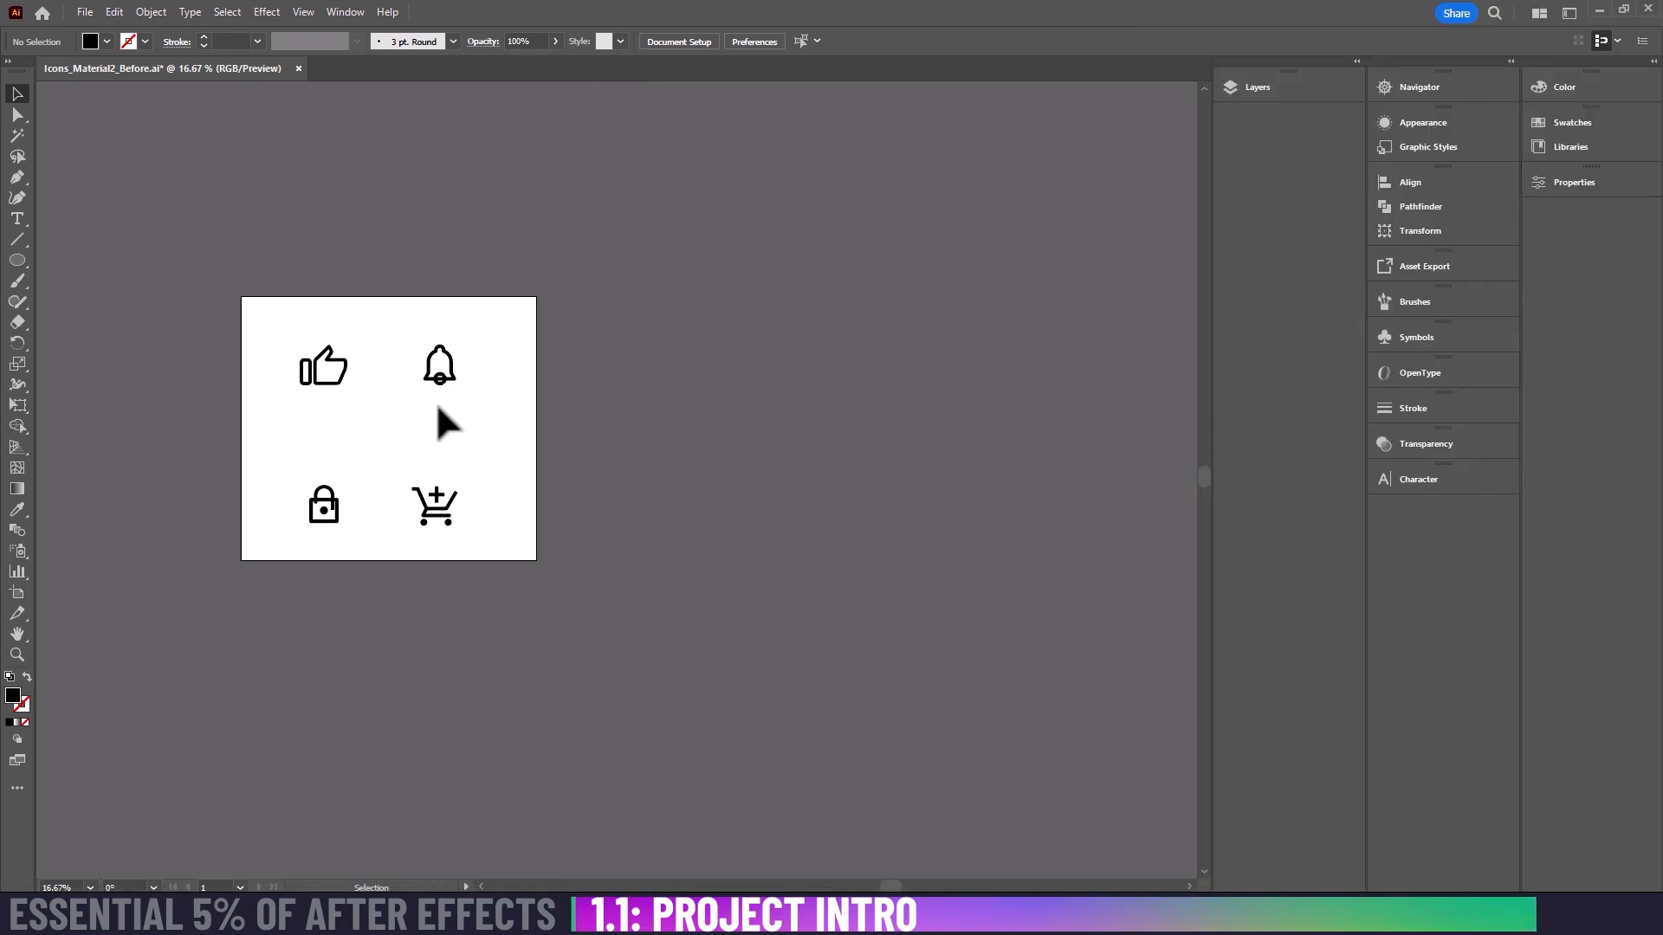
pyautogui.moveTo(438, 419); pyautogui.dragTo(581, 462)
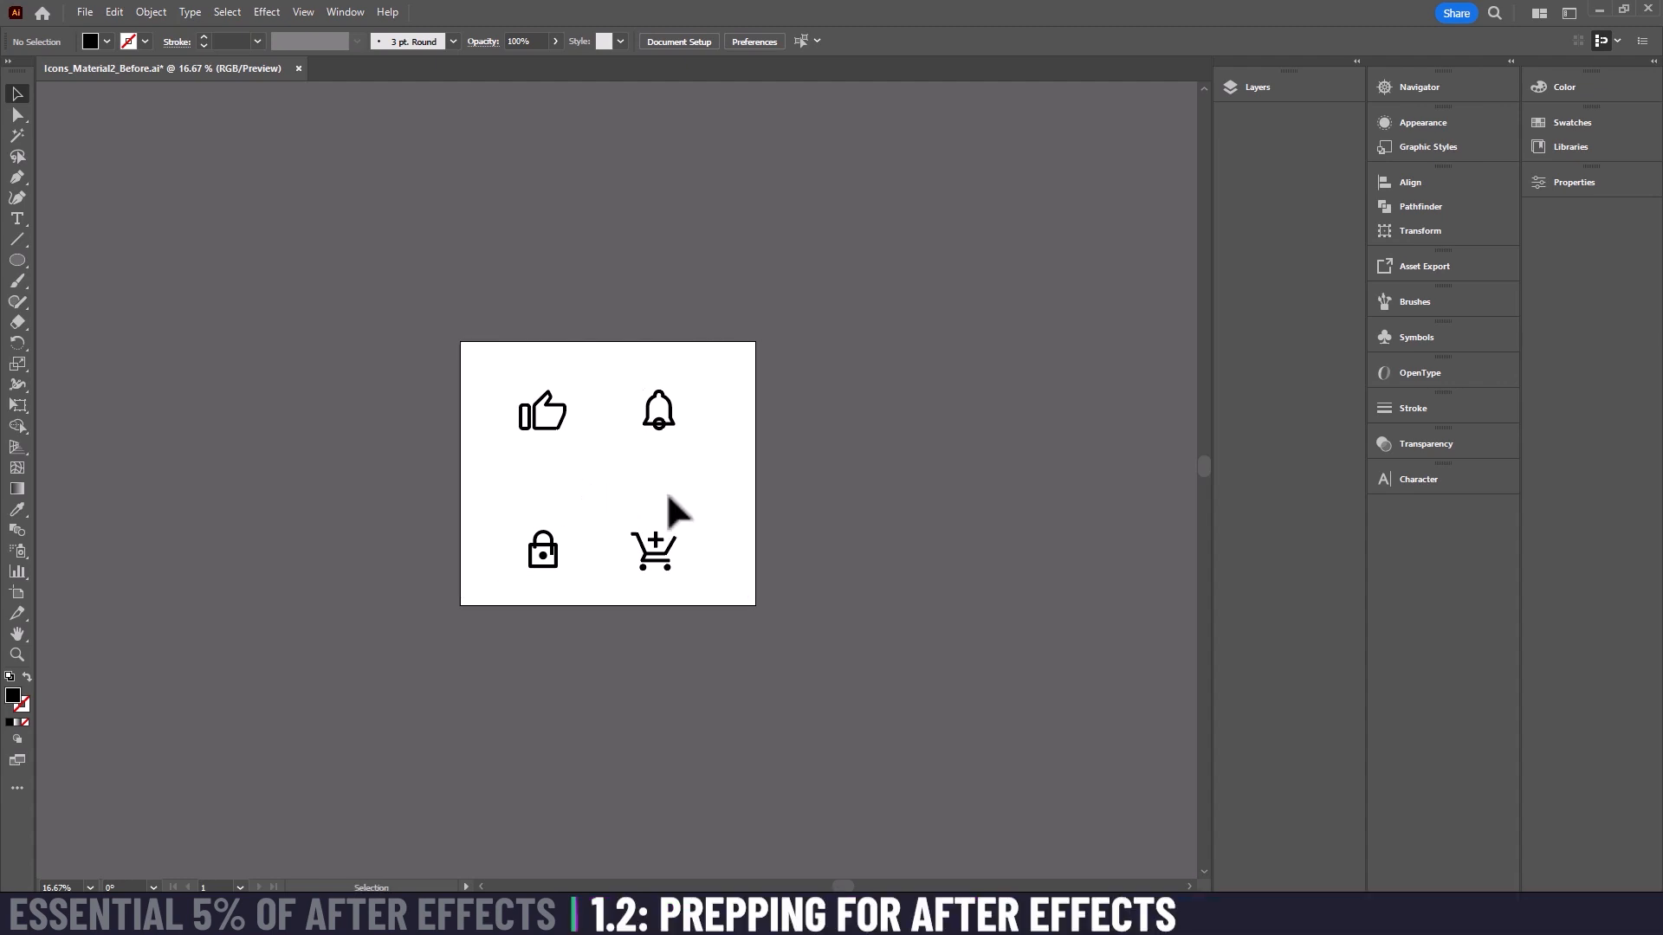
pyautogui.hotkey('ctrl', '=')
pyautogui.hotkey('ctrl', '=')
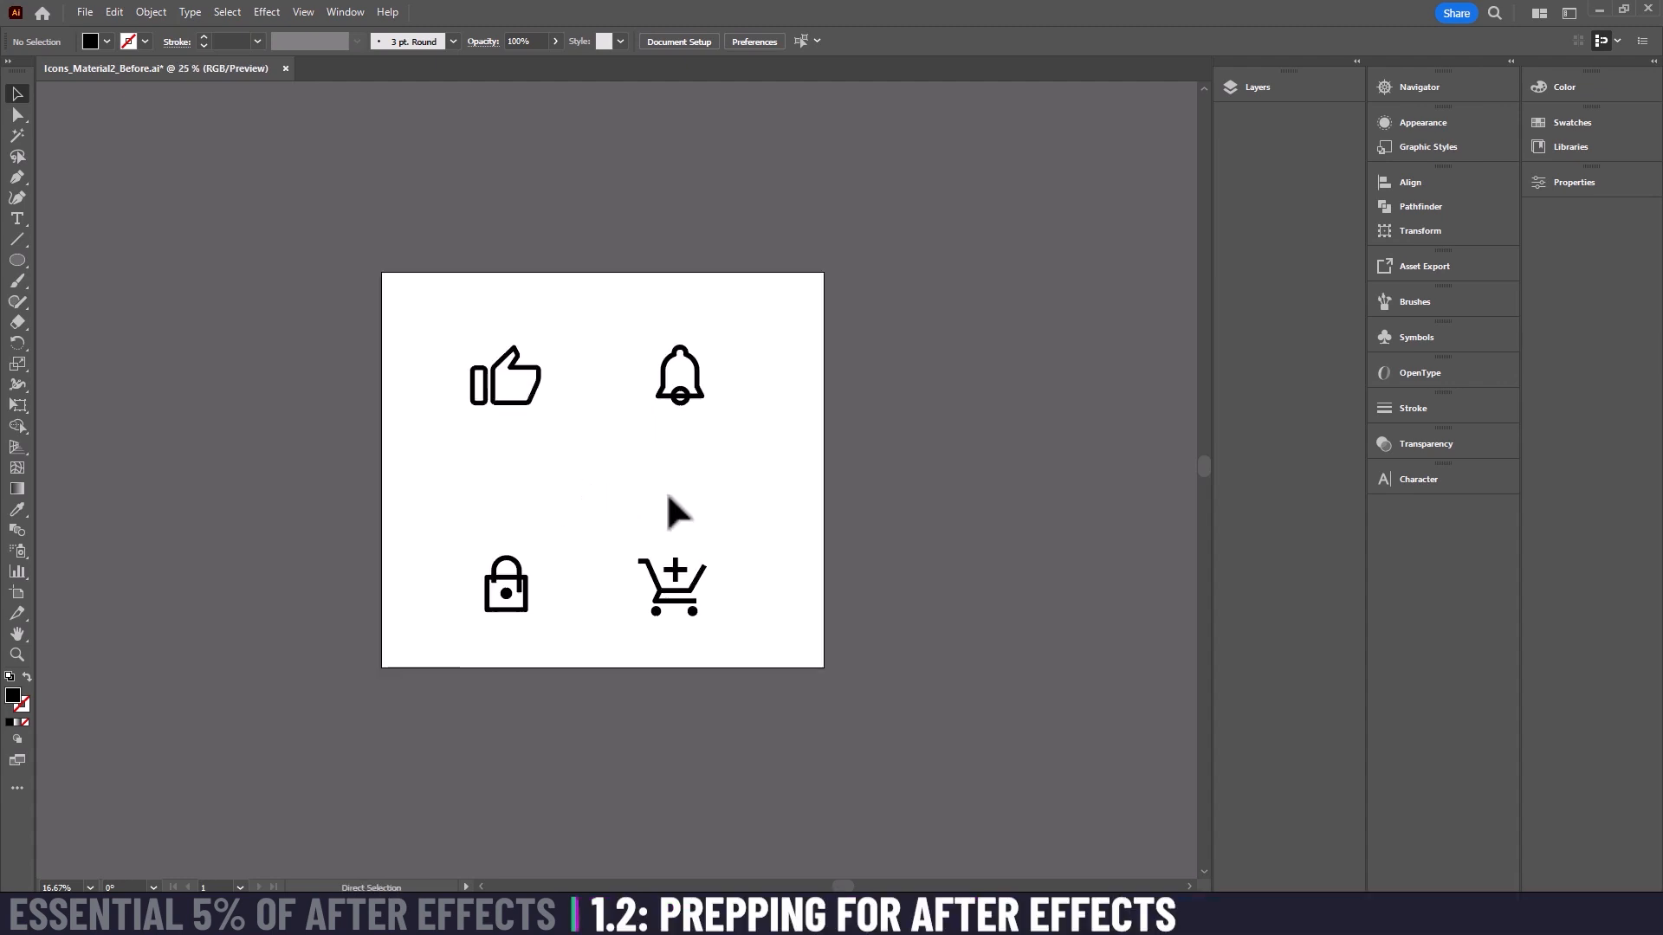
# Step: Show the document's layer list and collapse the contents of Layer 1
pyautogui.click(1246, 84)
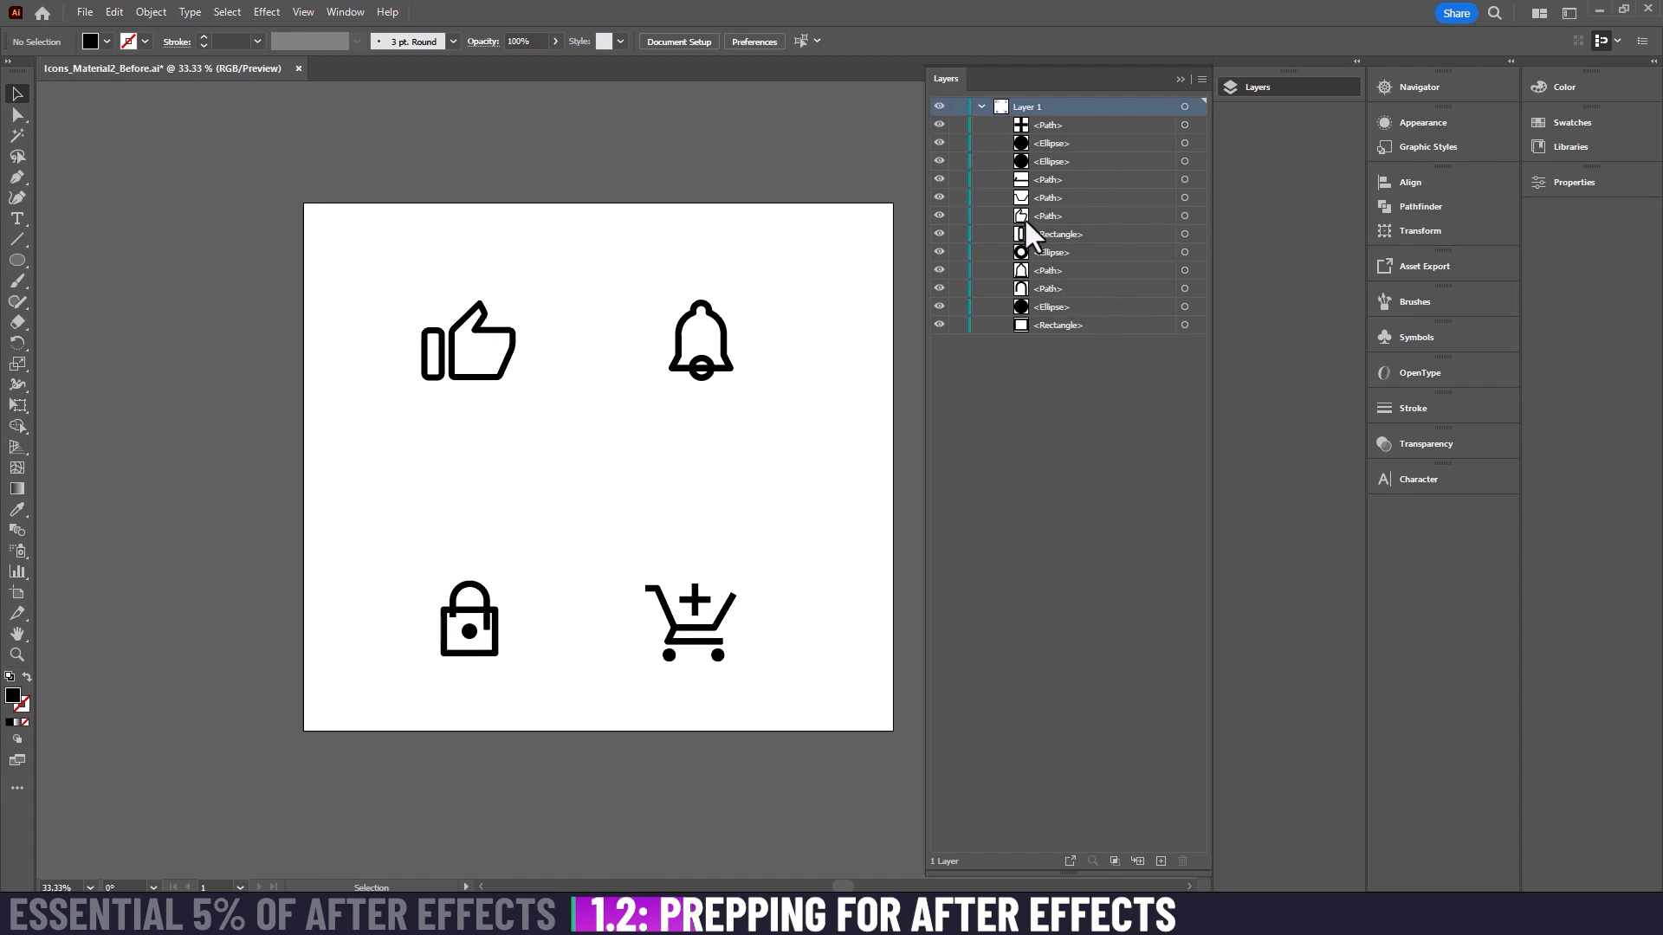
pyautogui.click(979, 106)
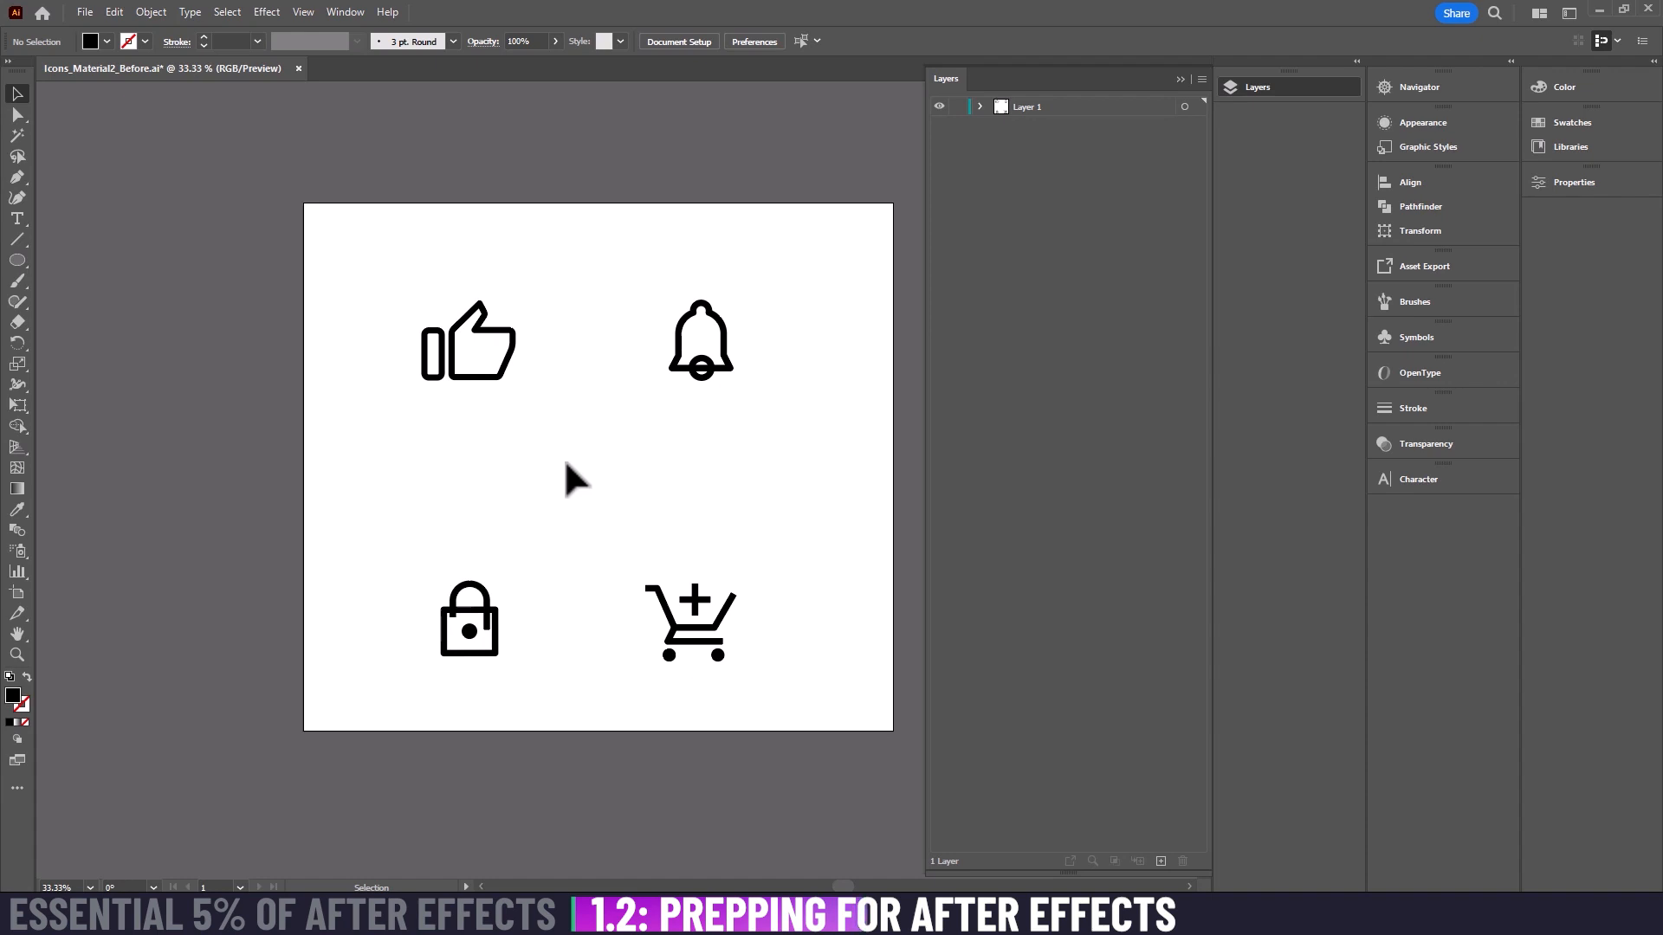
# Step: Draw a second artboard of about 1525 × 1332 px beside the icon artboard
pyautogui.moveTo(654, 477); pyautogui.dragTo(526, 479)
pyautogui.hotkey('ctrl', '-')
pyautogui.hotkey('ctrl', '-')
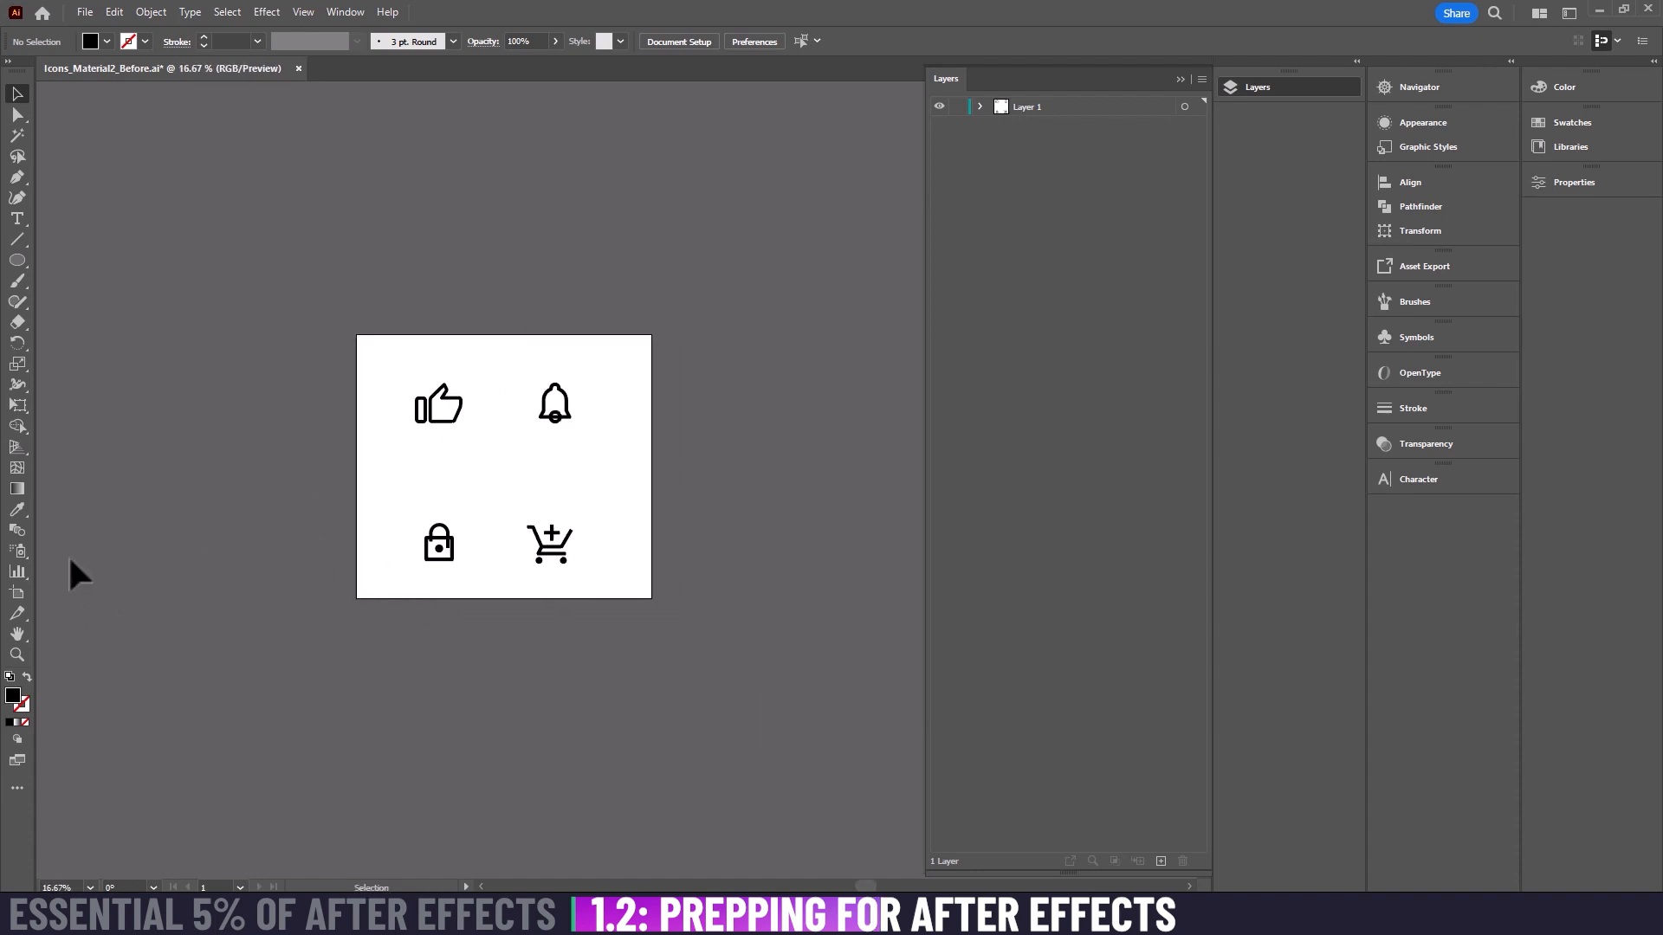
pyautogui.click(16, 592)
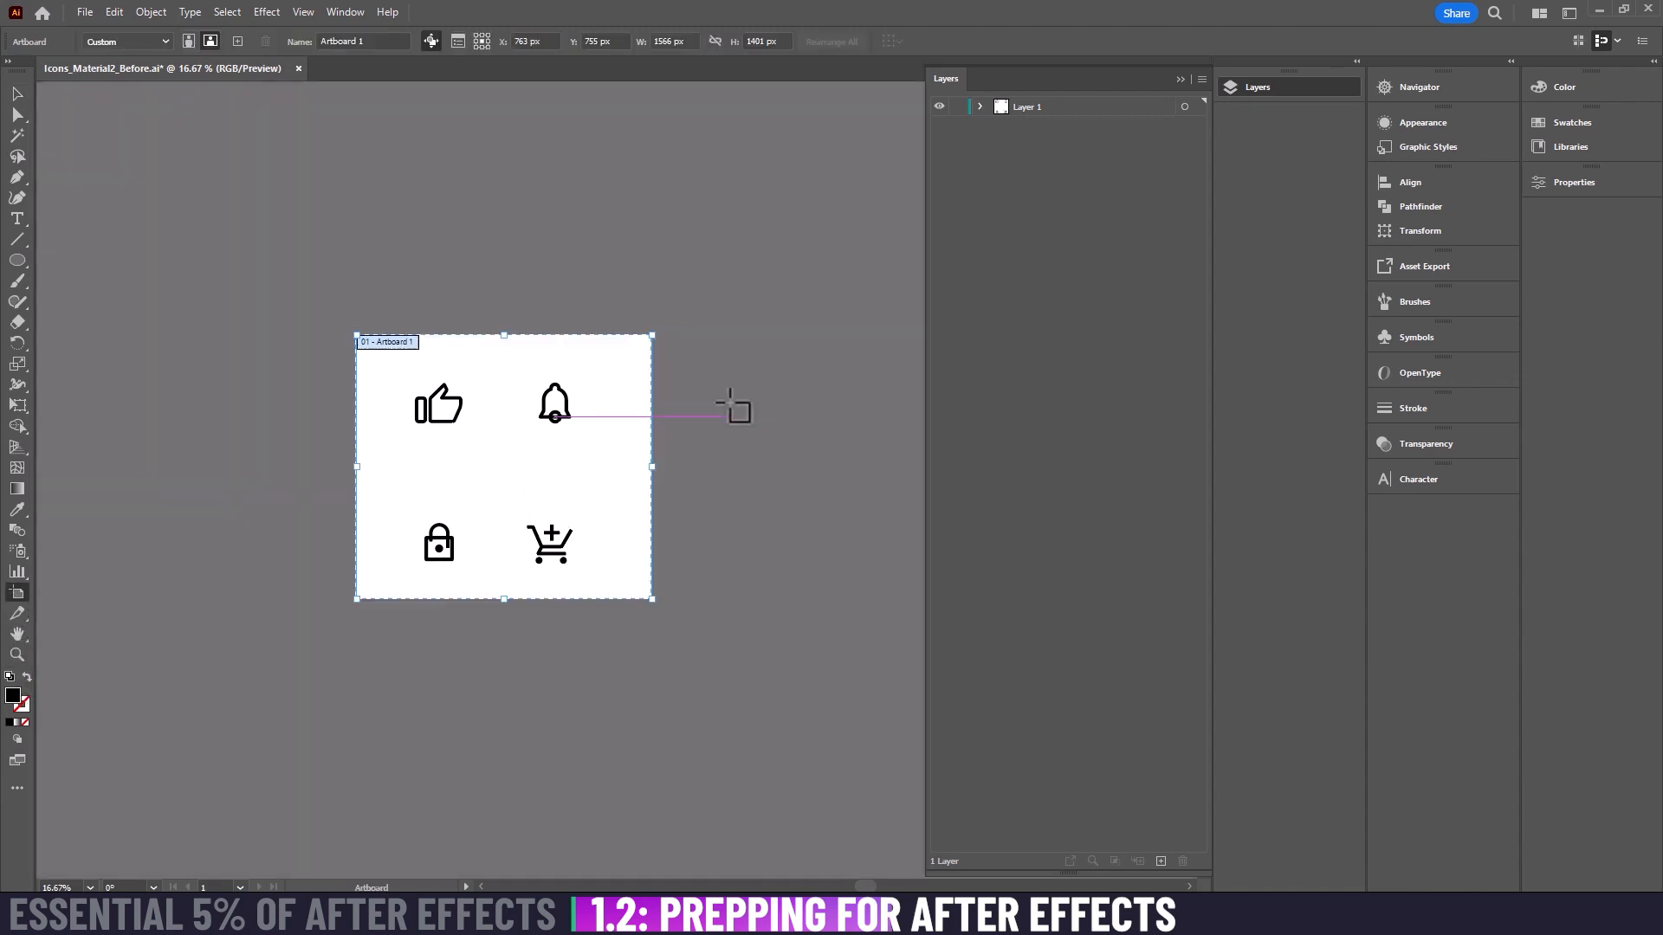
pyautogui.moveTo(707, 343); pyautogui.dragTo(994, 594)
pyautogui.hscroll(5, 616, 494)
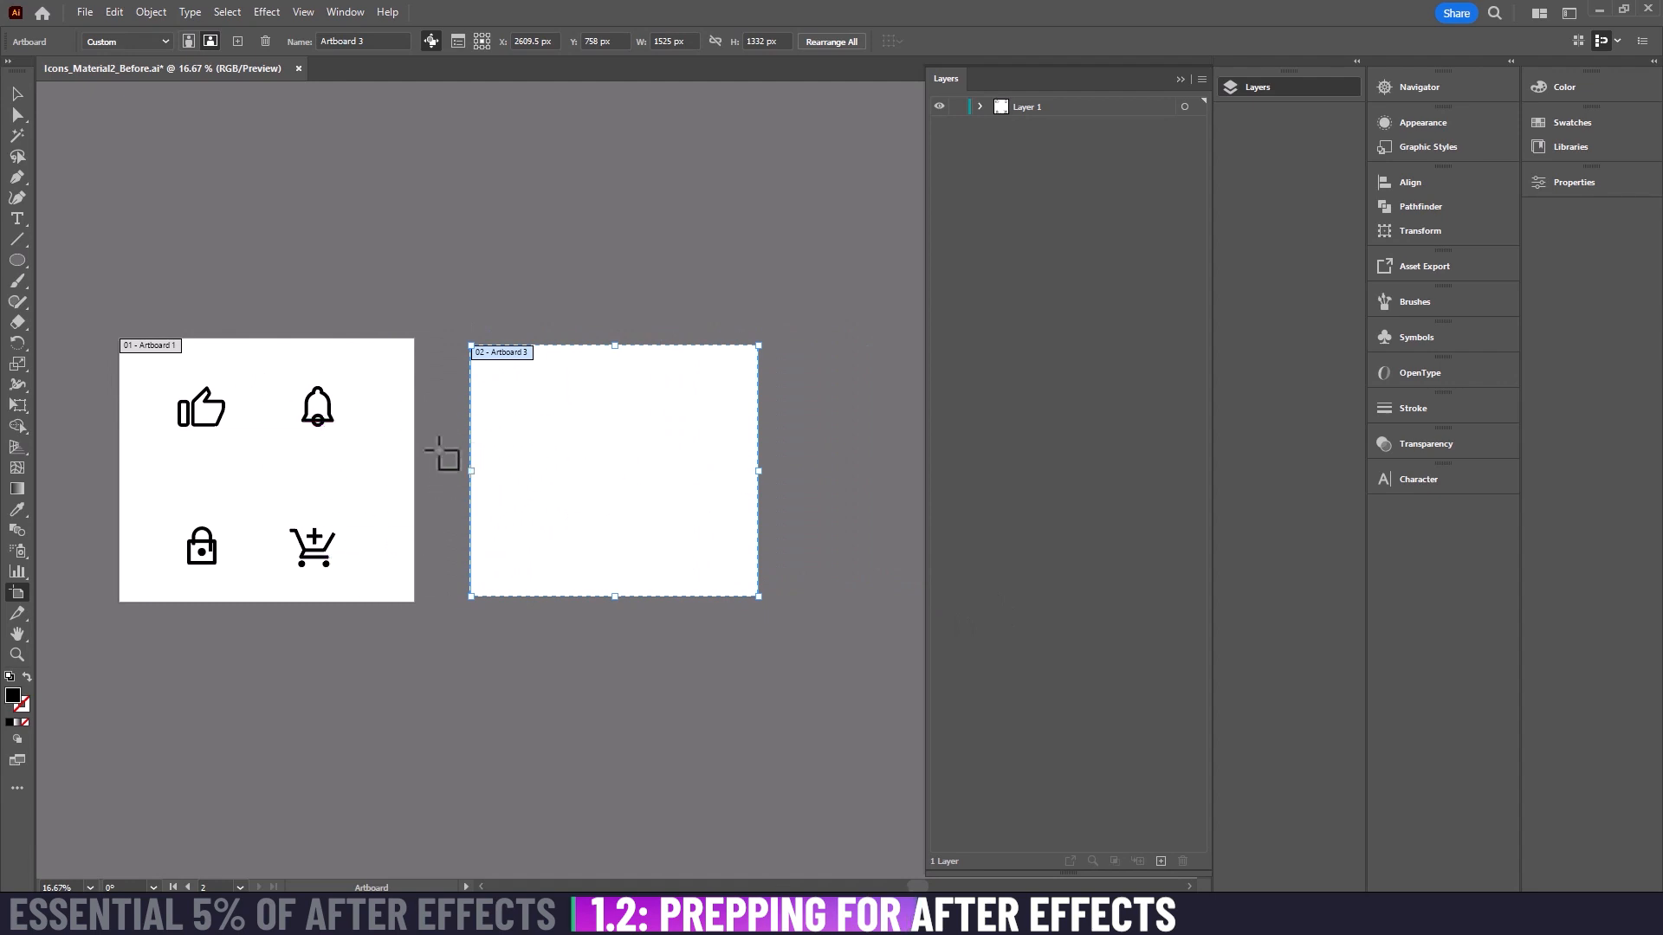
pyautogui.moveTo(445, 453); pyautogui.dragTo(624, 503)
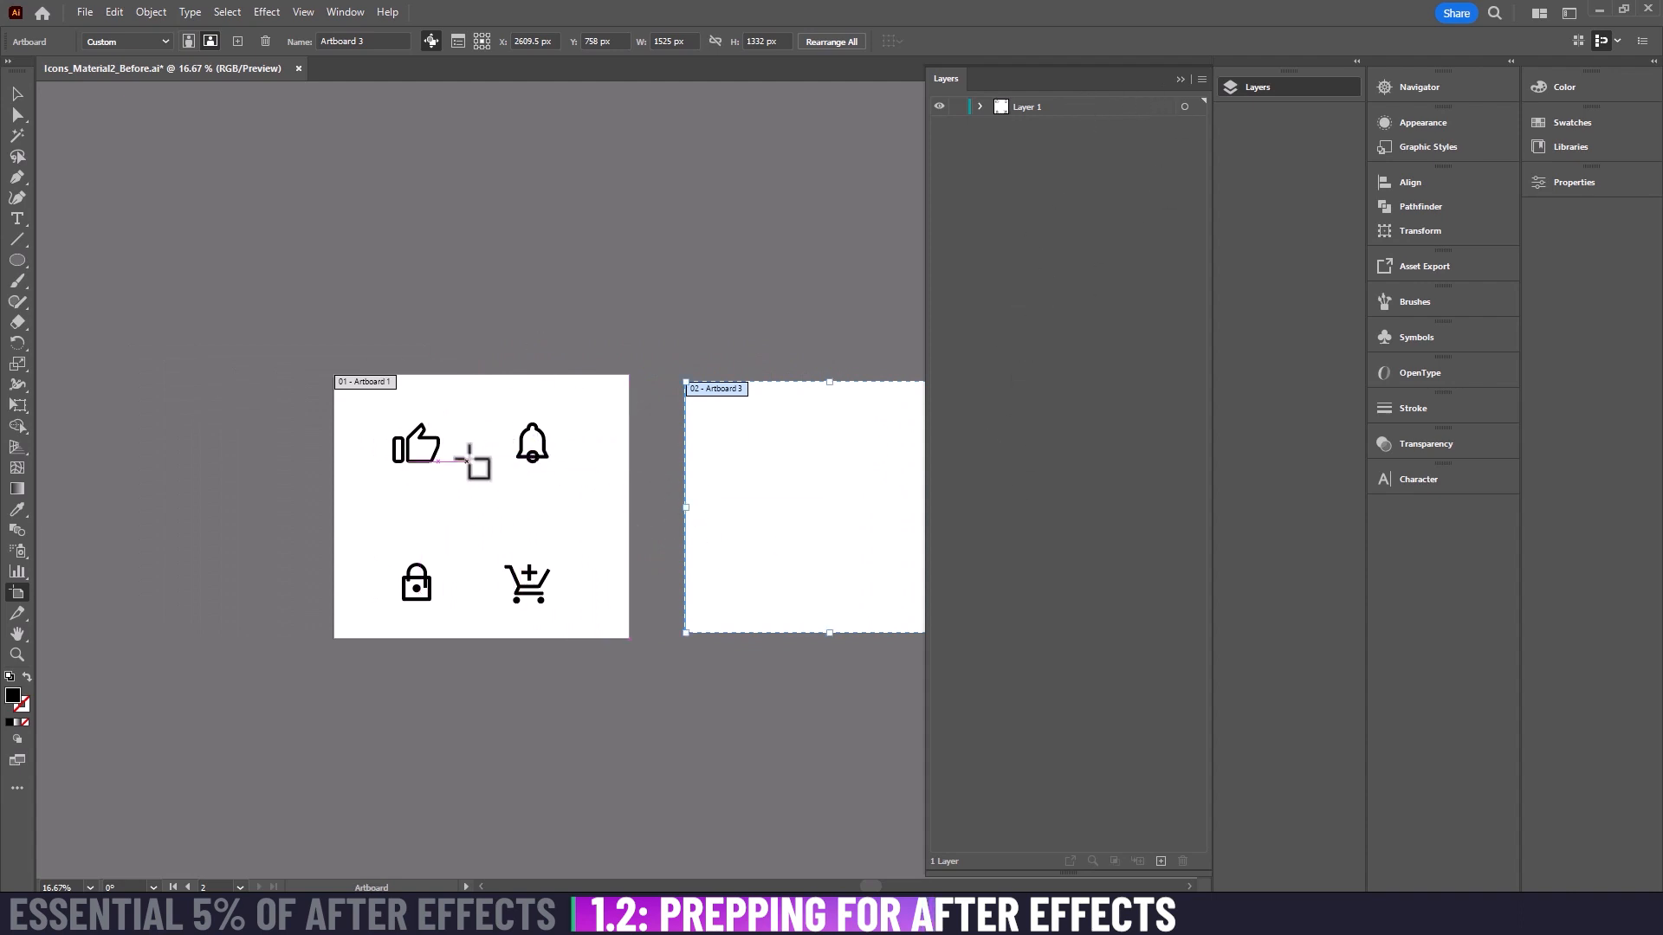
pyautogui.press('v')
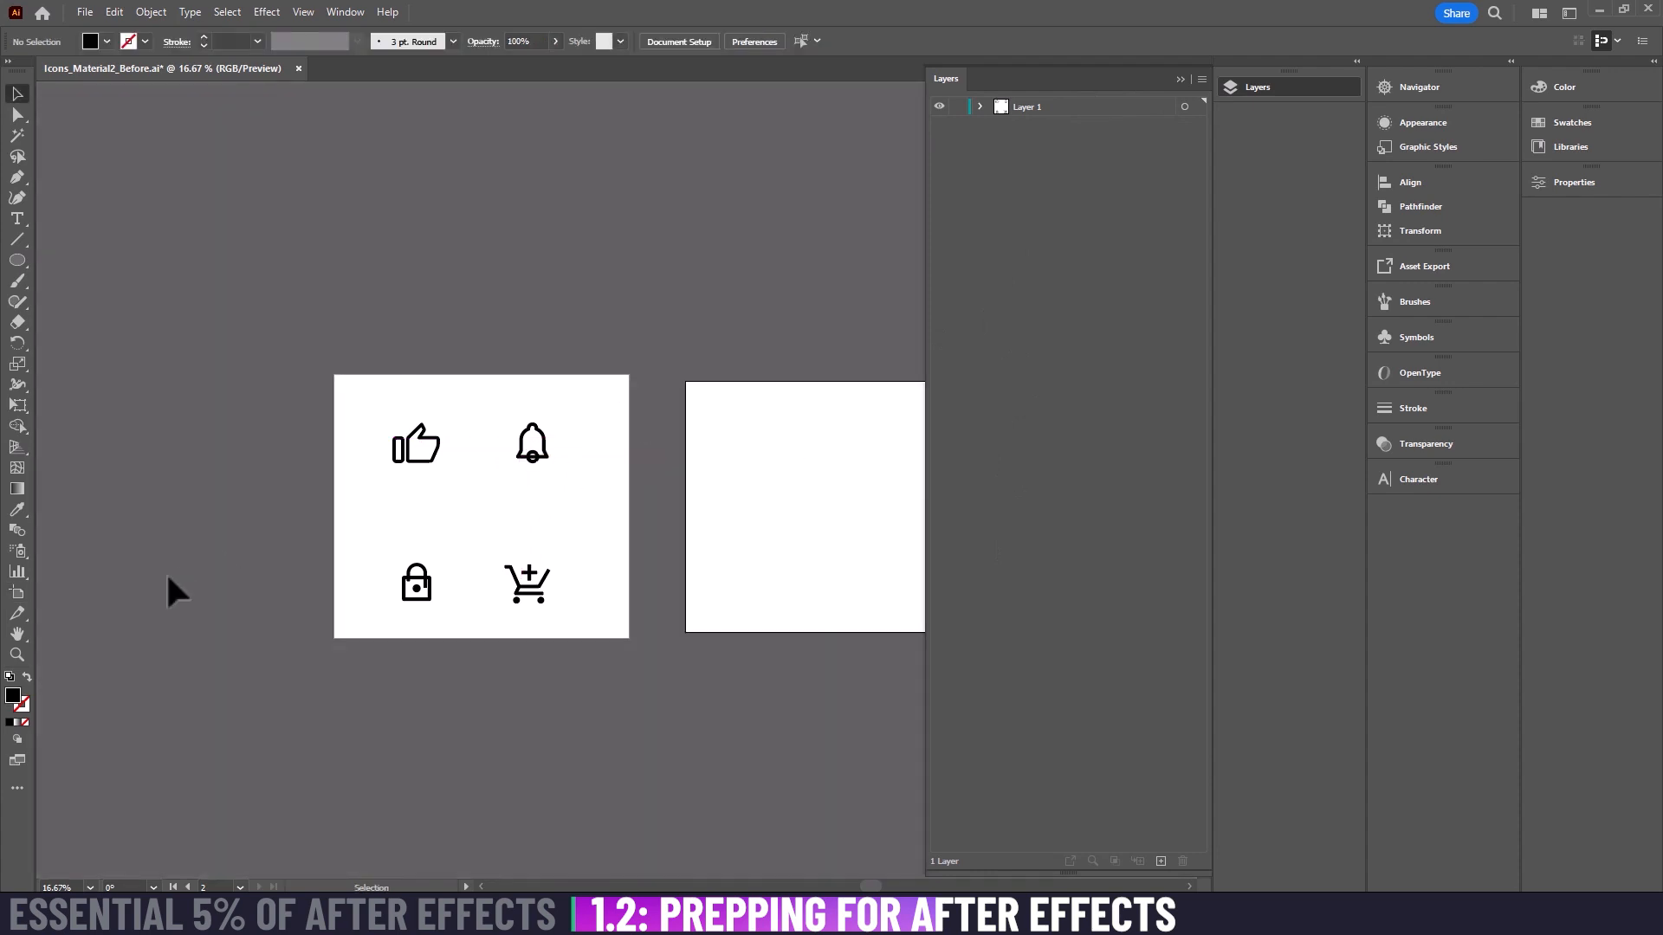
# Step: Delete the empty second artboard and return to the Selection tool
pyautogui.click(17, 592)
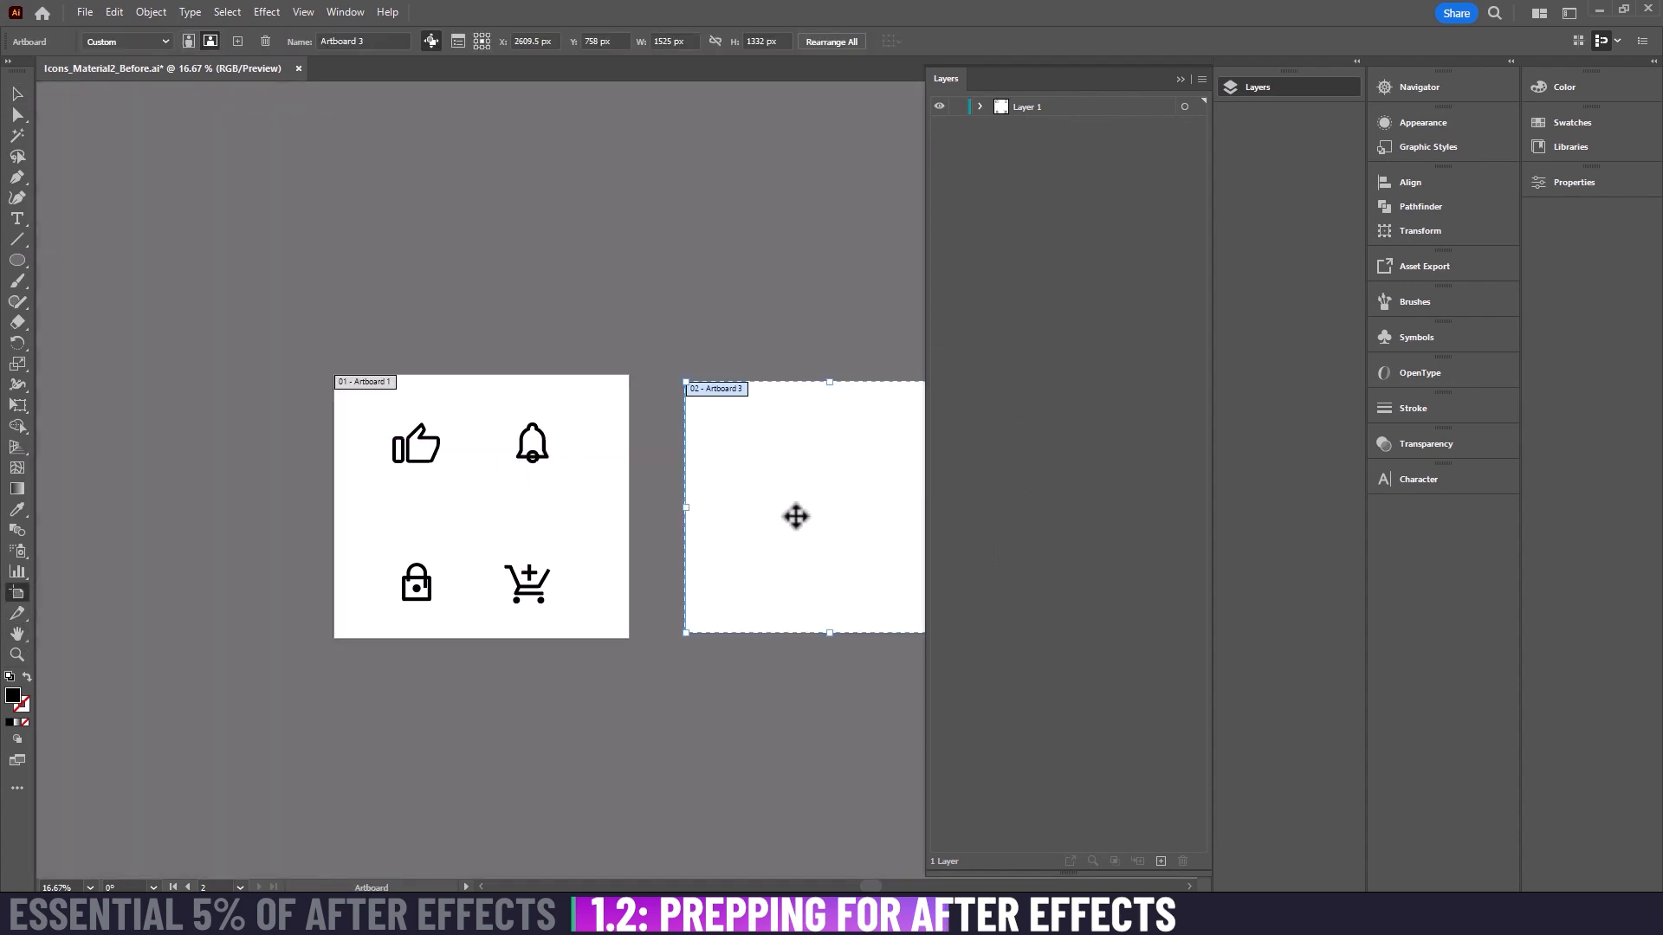
pyautogui.press('Delete')
pyautogui.press('v')
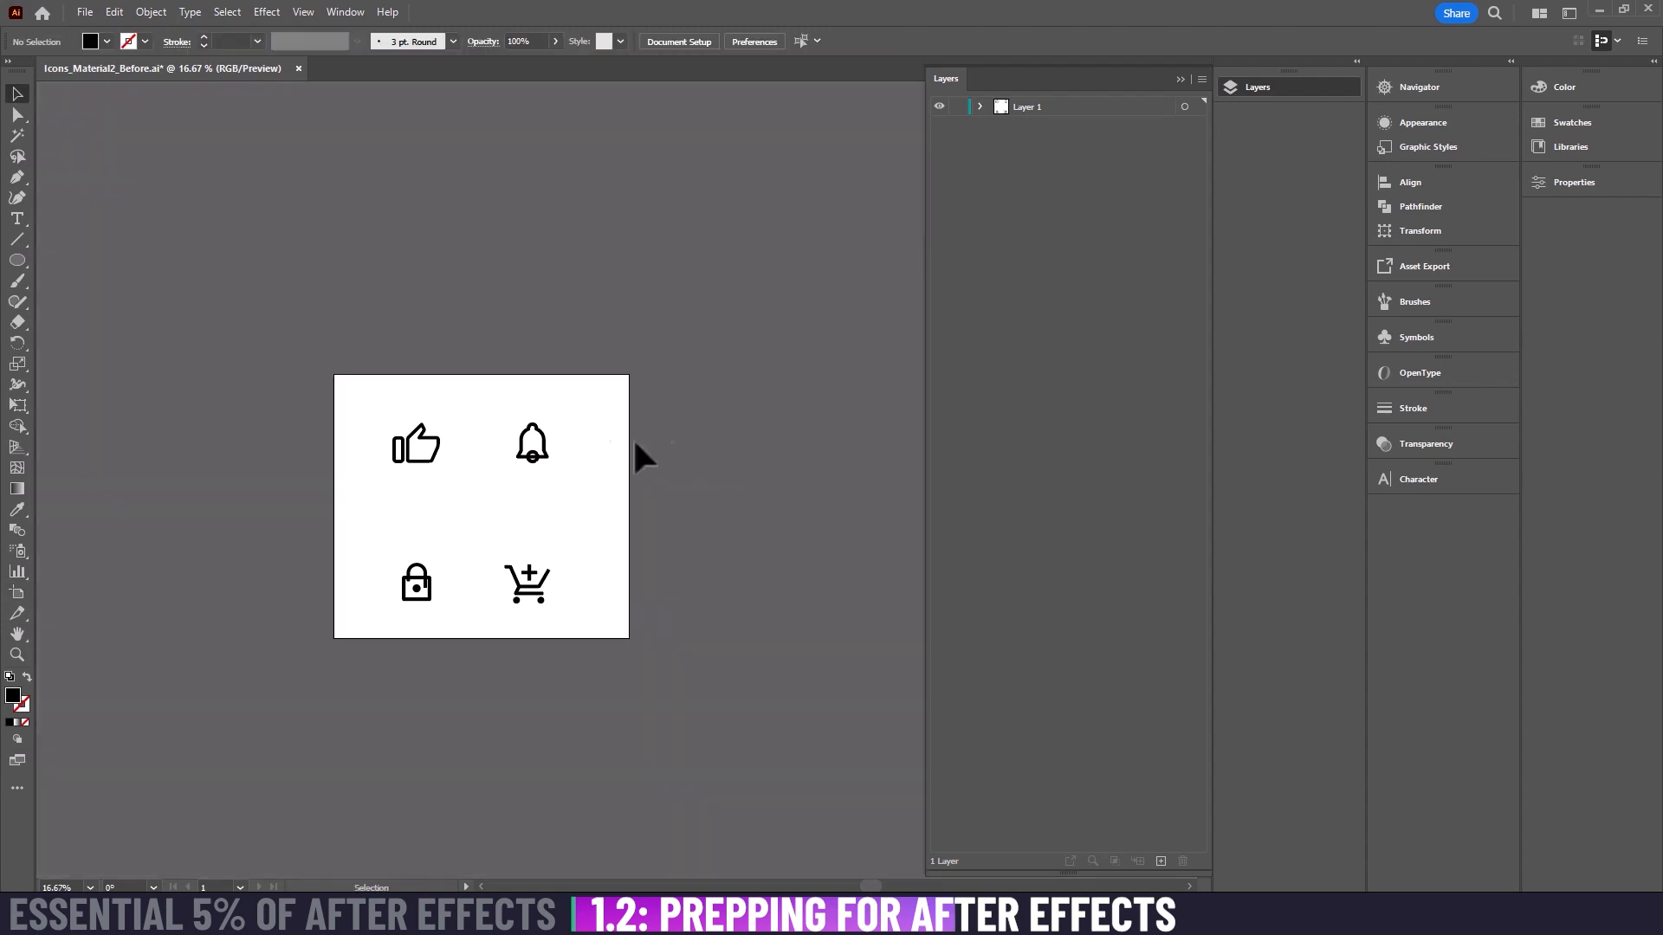
# Step: Add eleven new empty layers above Layer 1
pyautogui.moveTo(544, 455); pyautogui.dragTo(579, 404)
pyautogui.click(1112, 108)
pyautogui.click(1088, 178)
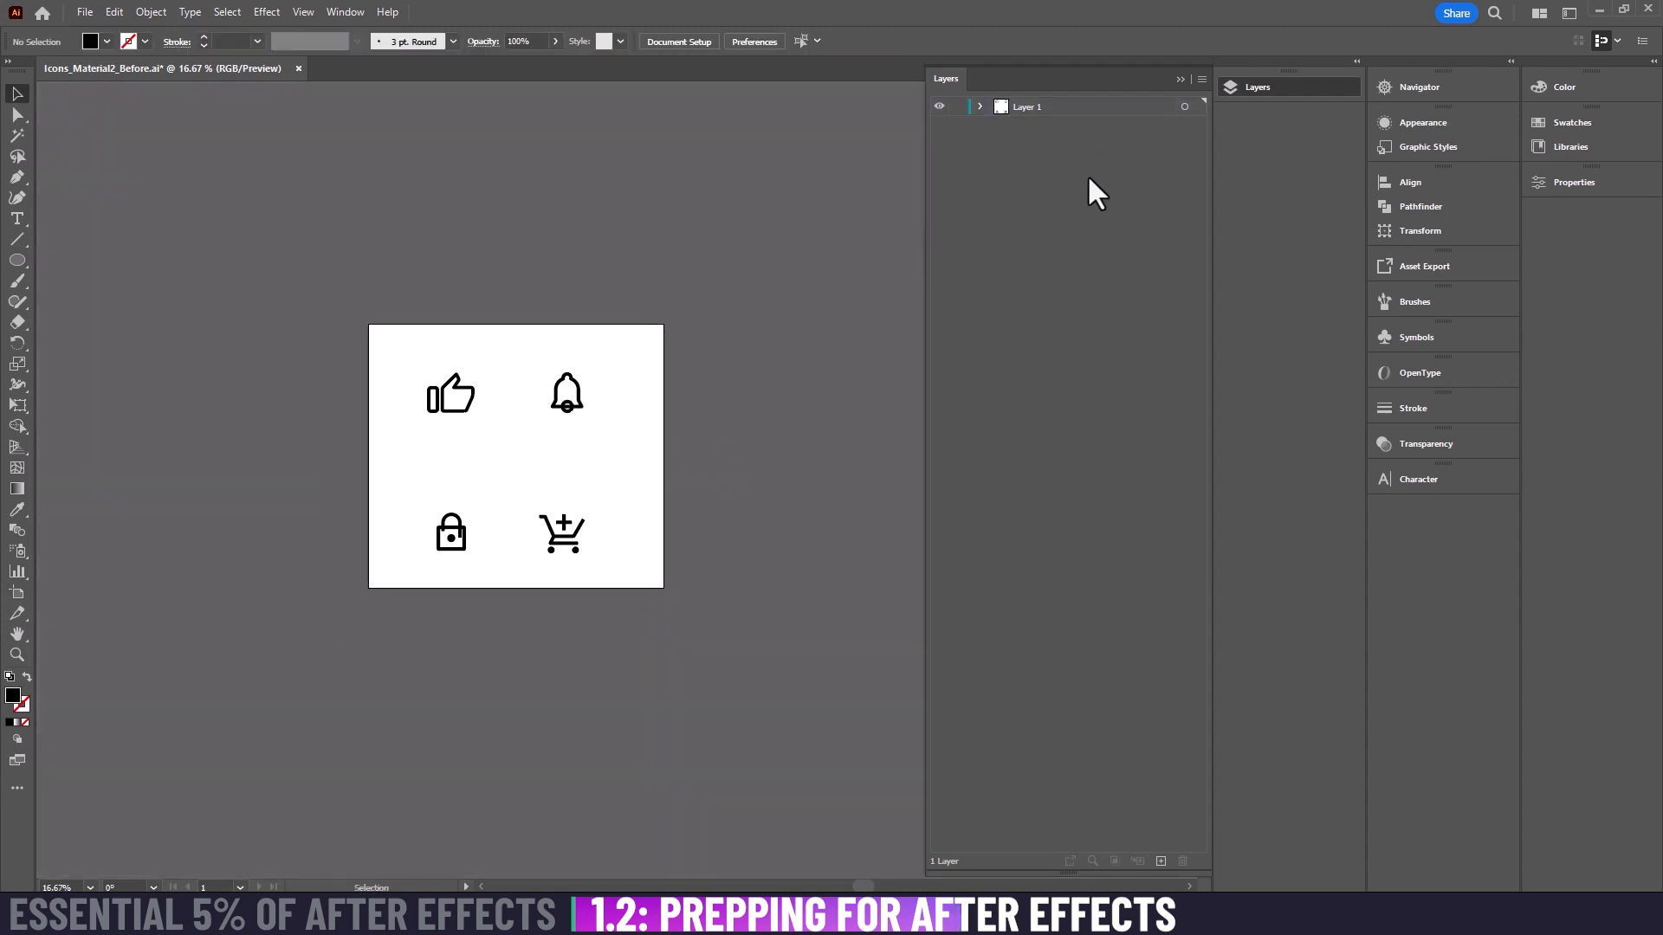
pyautogui.click(1161, 861)
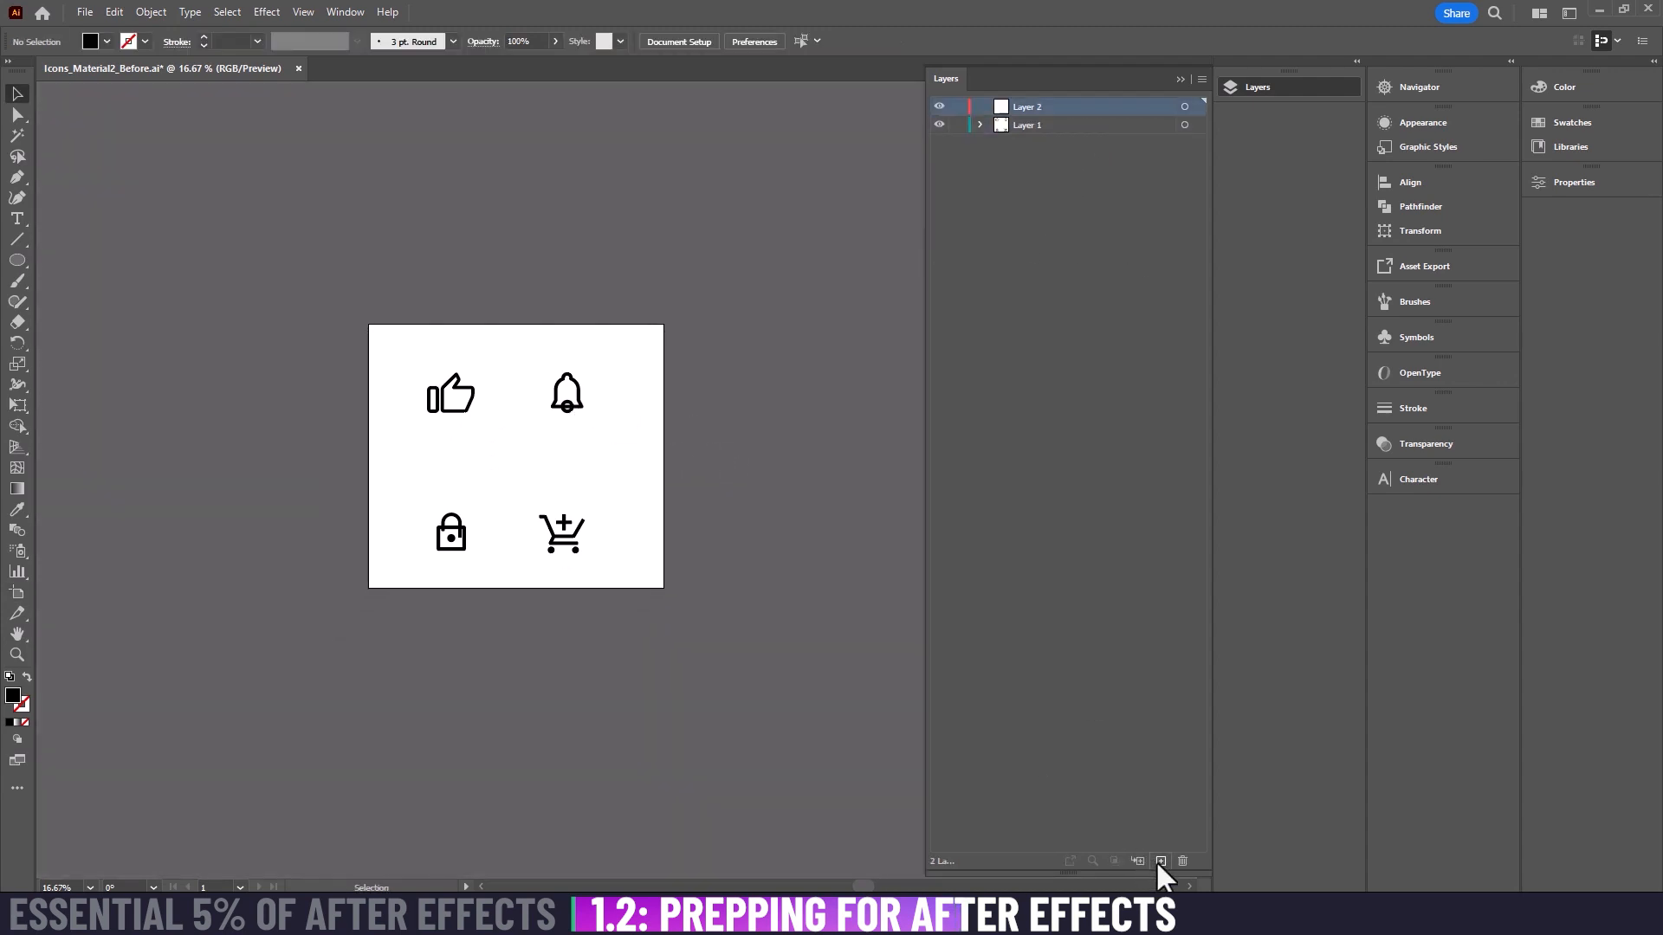
pyautogui.tripleClick(1160, 861)
pyautogui.doubleClick(1160, 861)
pyautogui.tripleClick(1161, 861)
pyautogui.doubleClick(1161, 861)
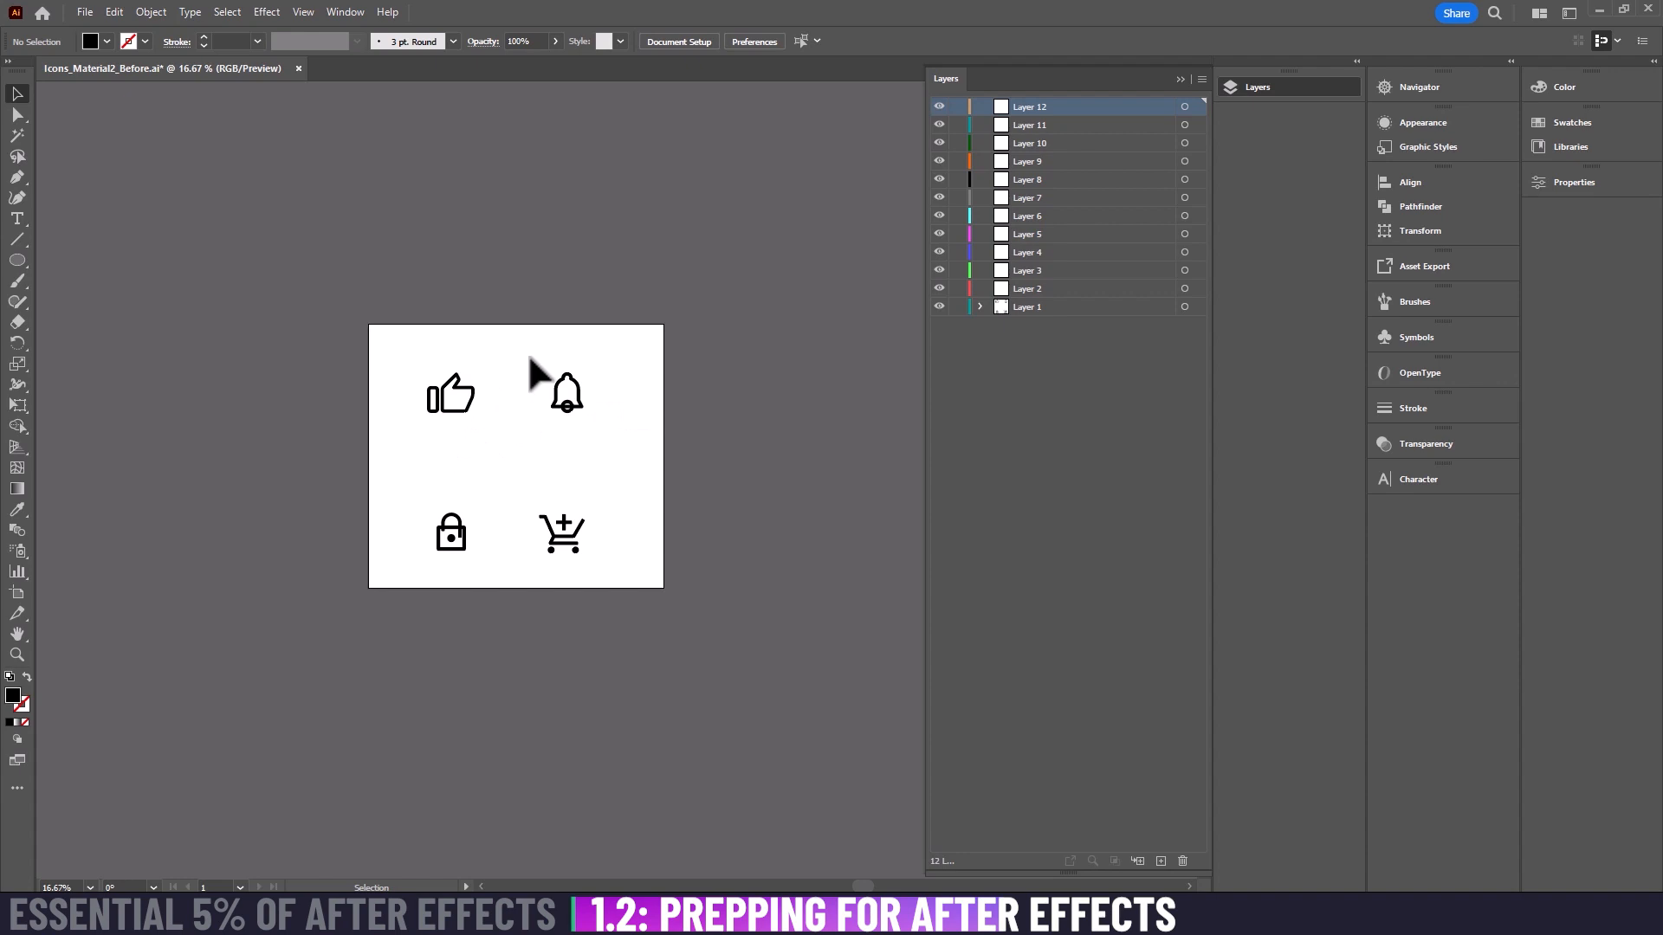
# Step: Cut the small rounded rectangle of the thumbs-up icon out of Layer 1
pyautogui.hotkey('ctrl', '=')
pyautogui.hotkey('ctrl', '=')
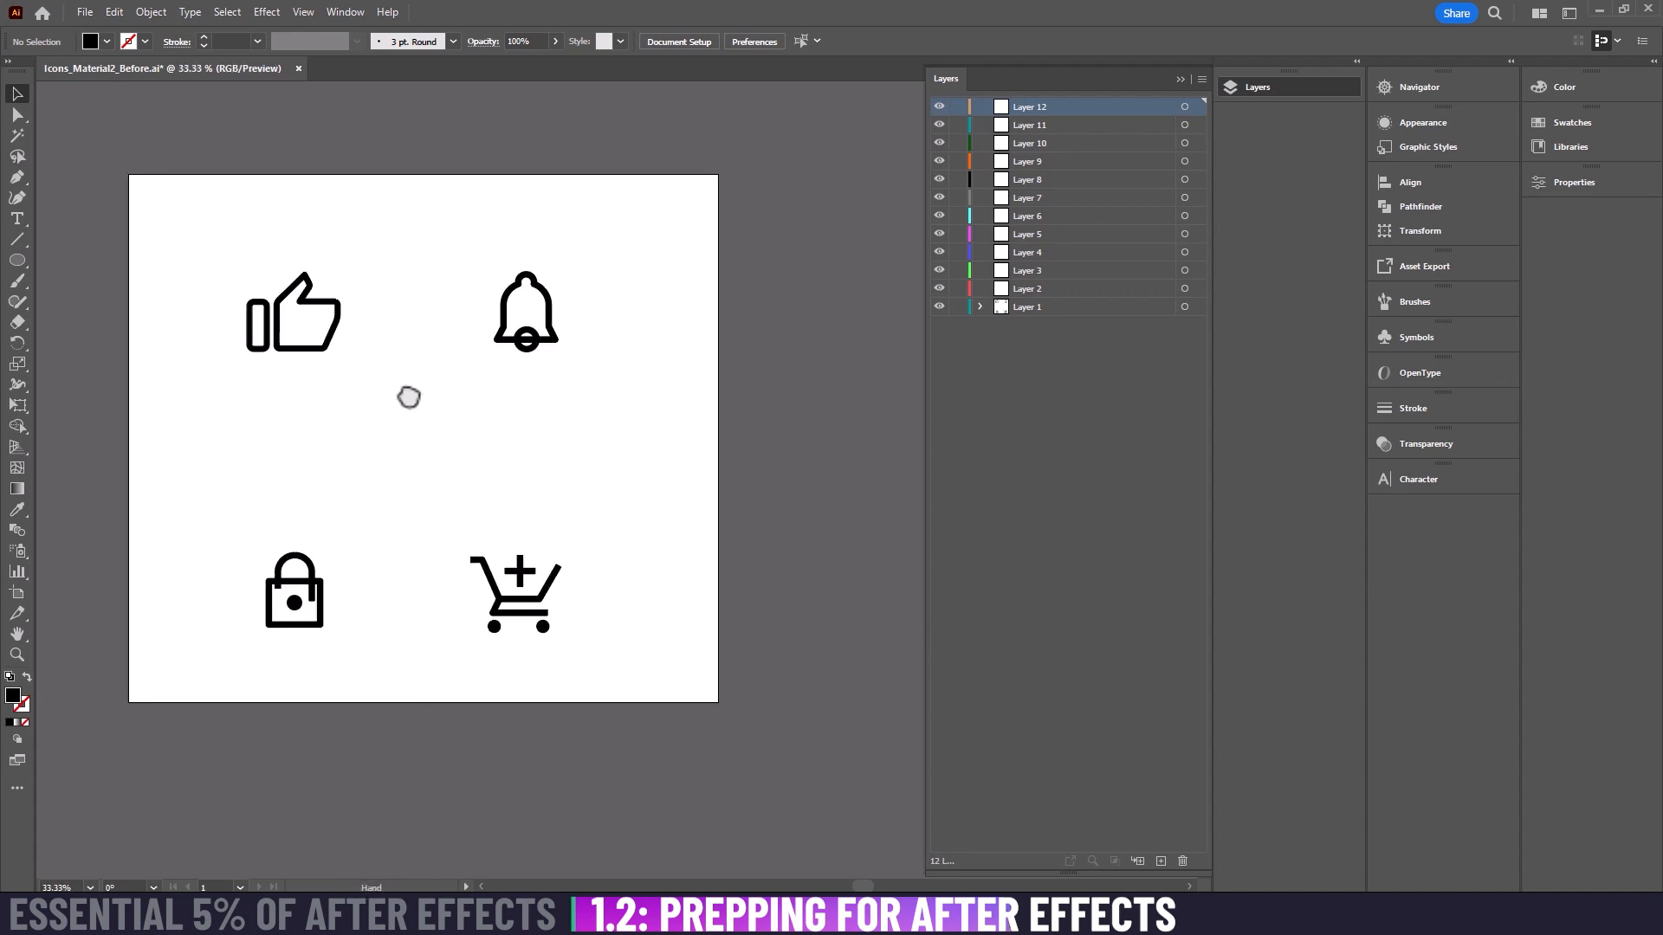
pyautogui.moveTo(408, 397); pyautogui.dragTo(564, 460)
pyautogui.click(501, 439)
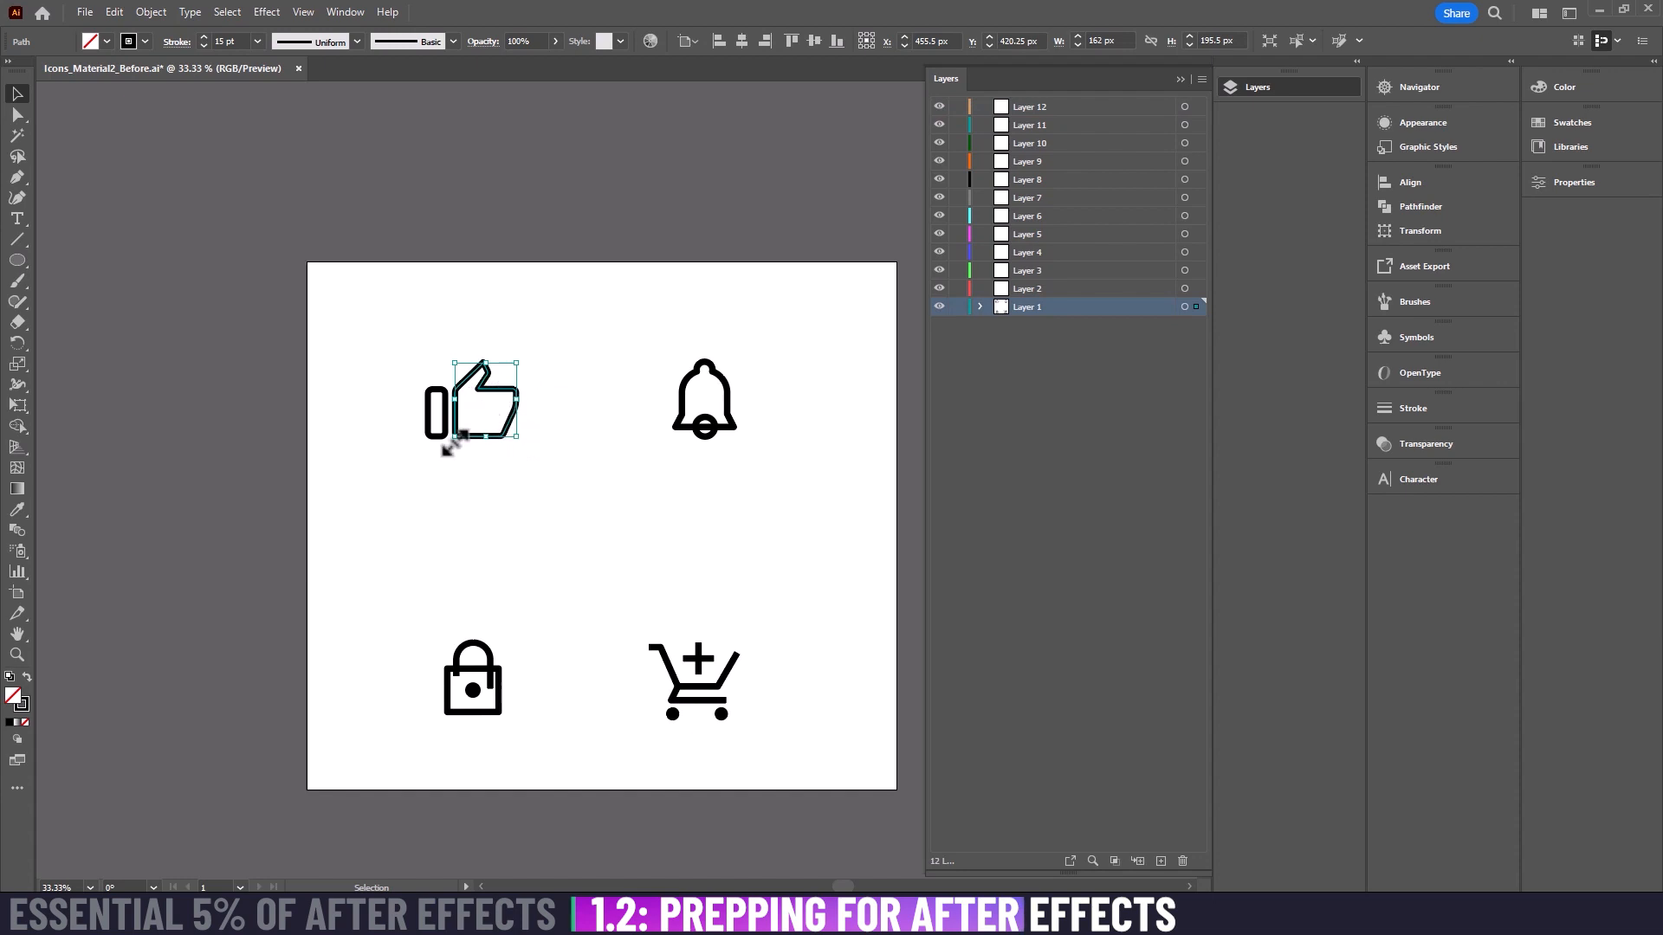
pyautogui.click(438, 437)
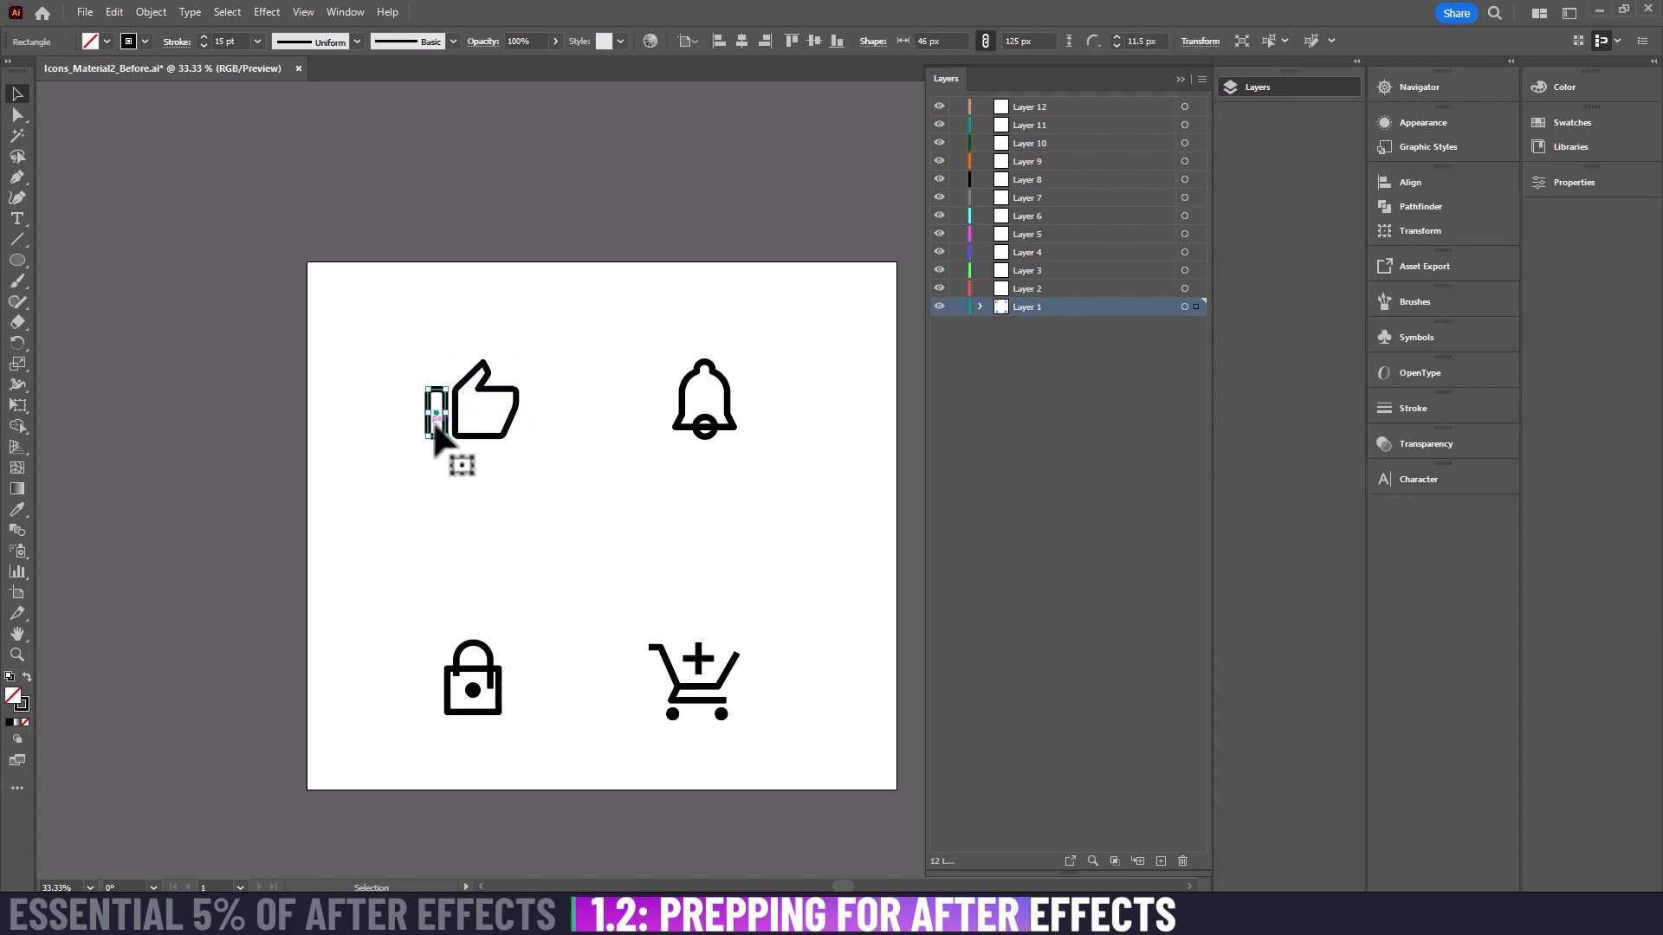
pyautogui.click(459, 470)
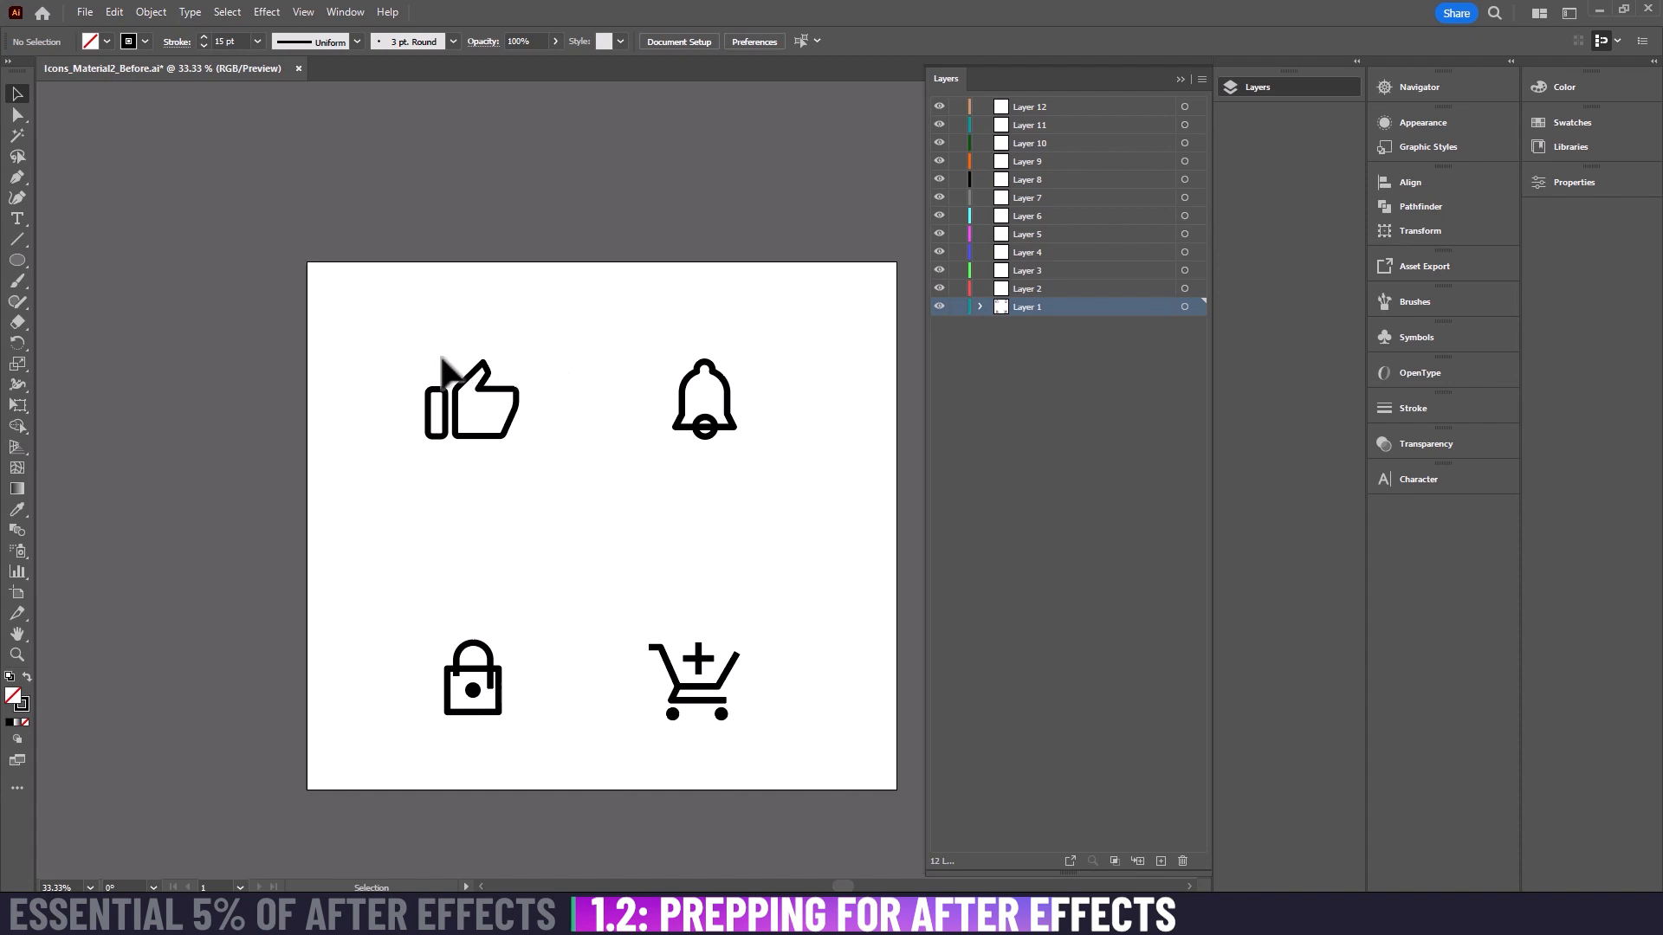
pyautogui.click(436, 413)
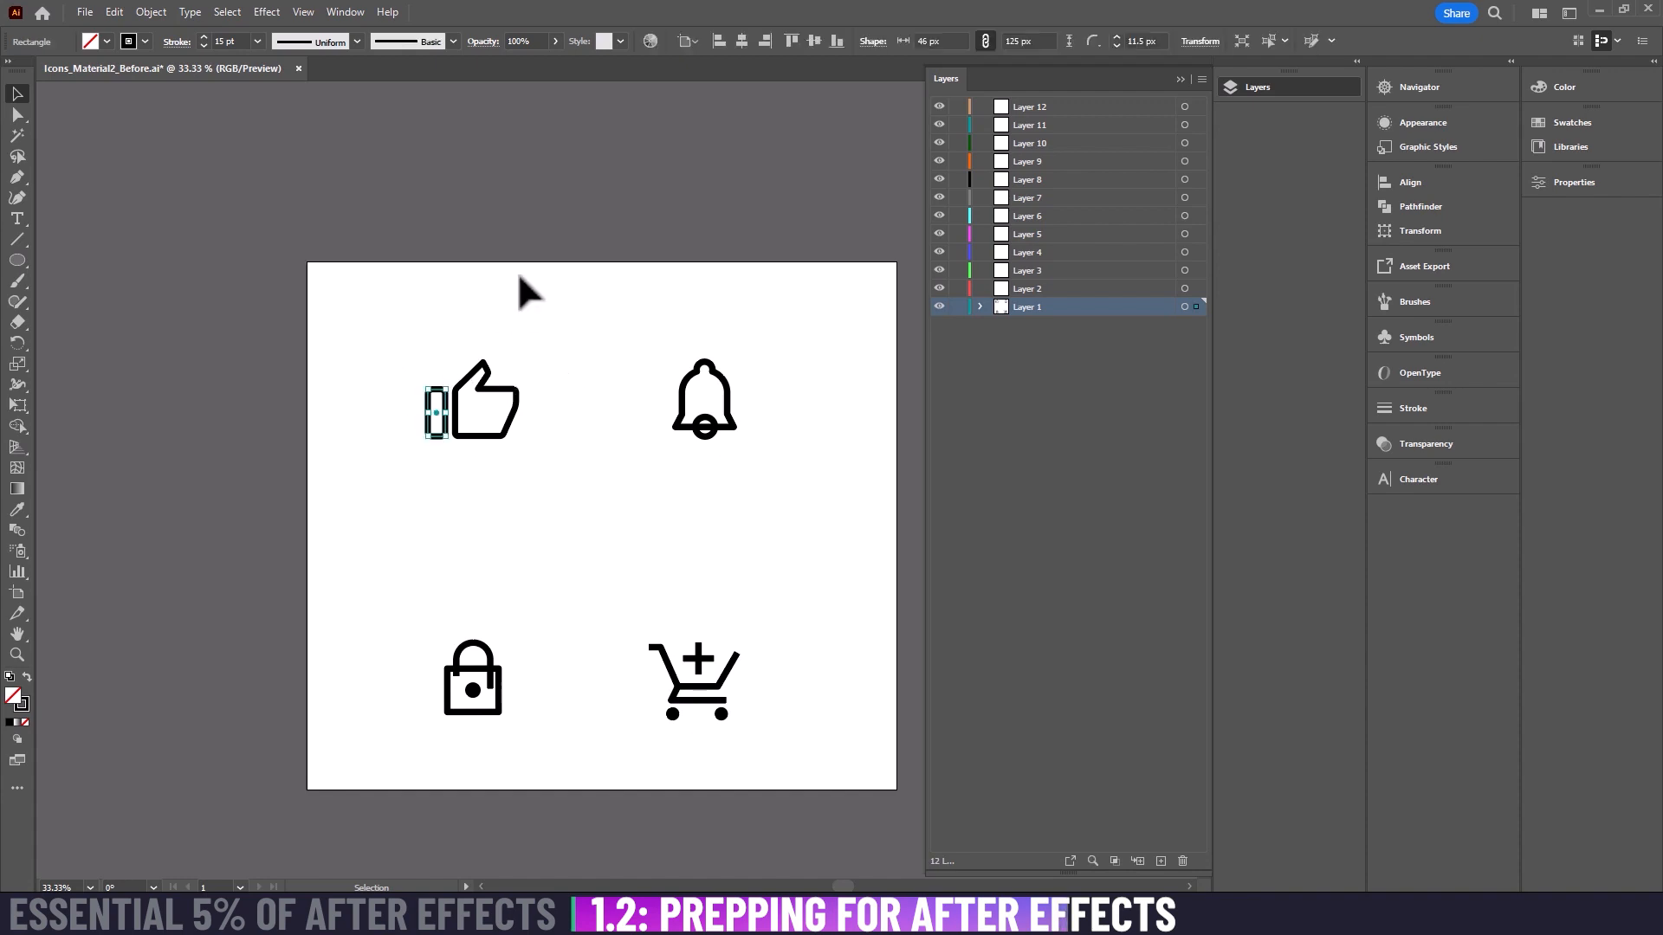
pyautogui.press('Delete')
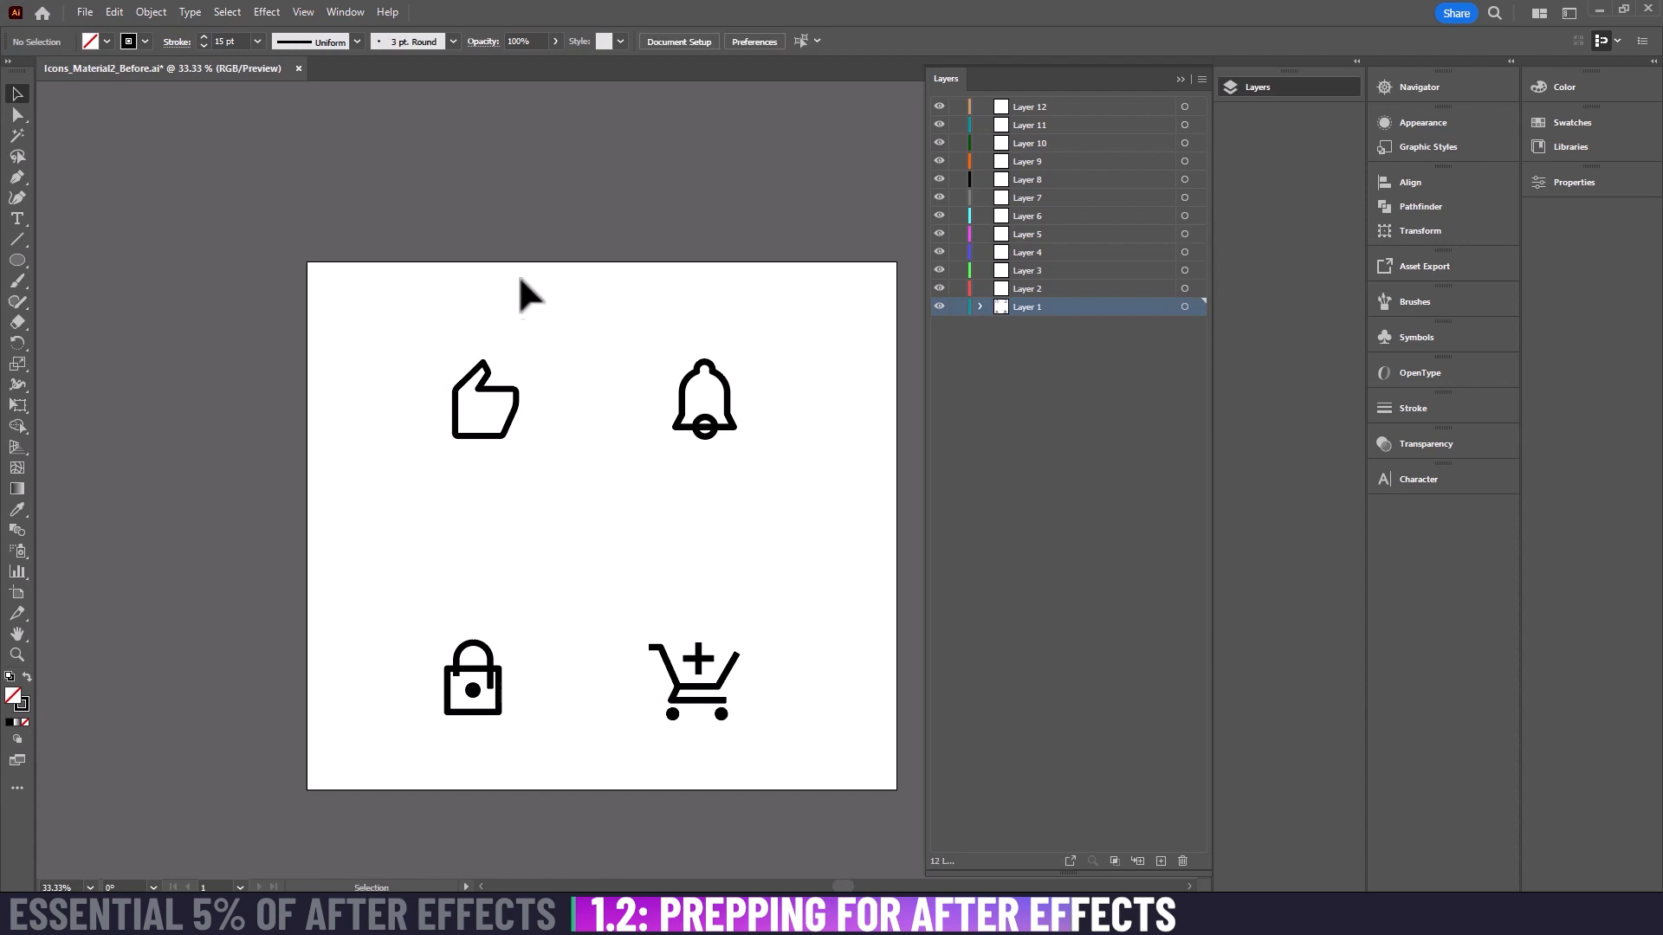
# Step: Paste the cut thumbs-up rectangle in place on Layer 12, at its original position beside the hand outline
pyautogui.click(1046, 142)
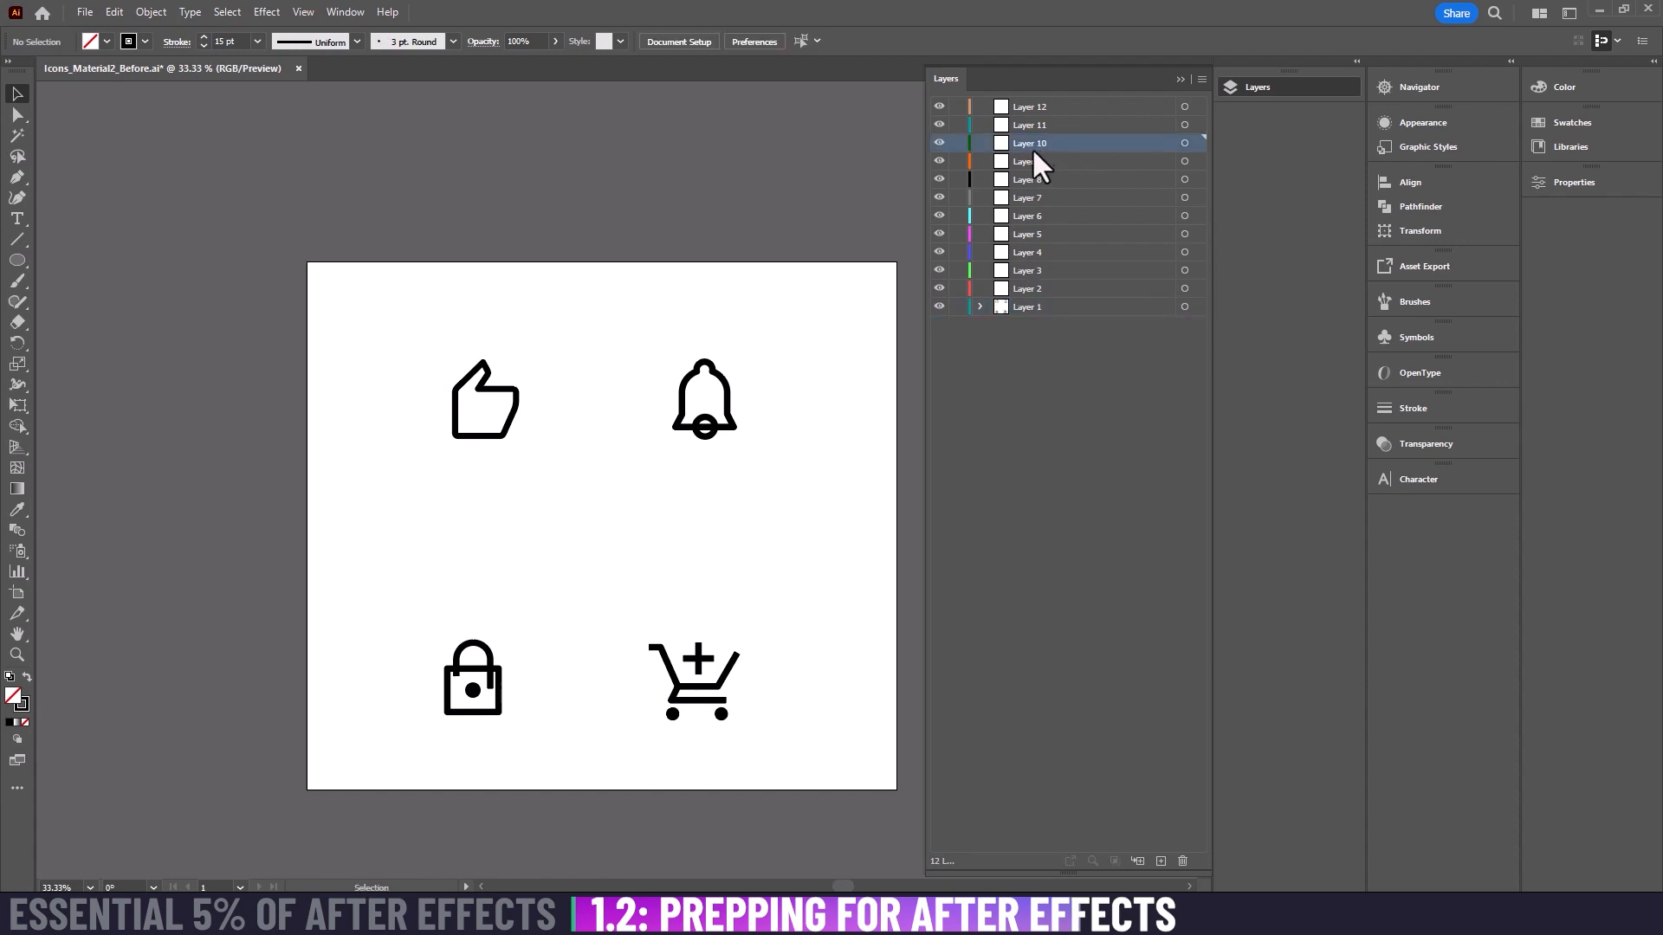
pyautogui.click(1029, 107)
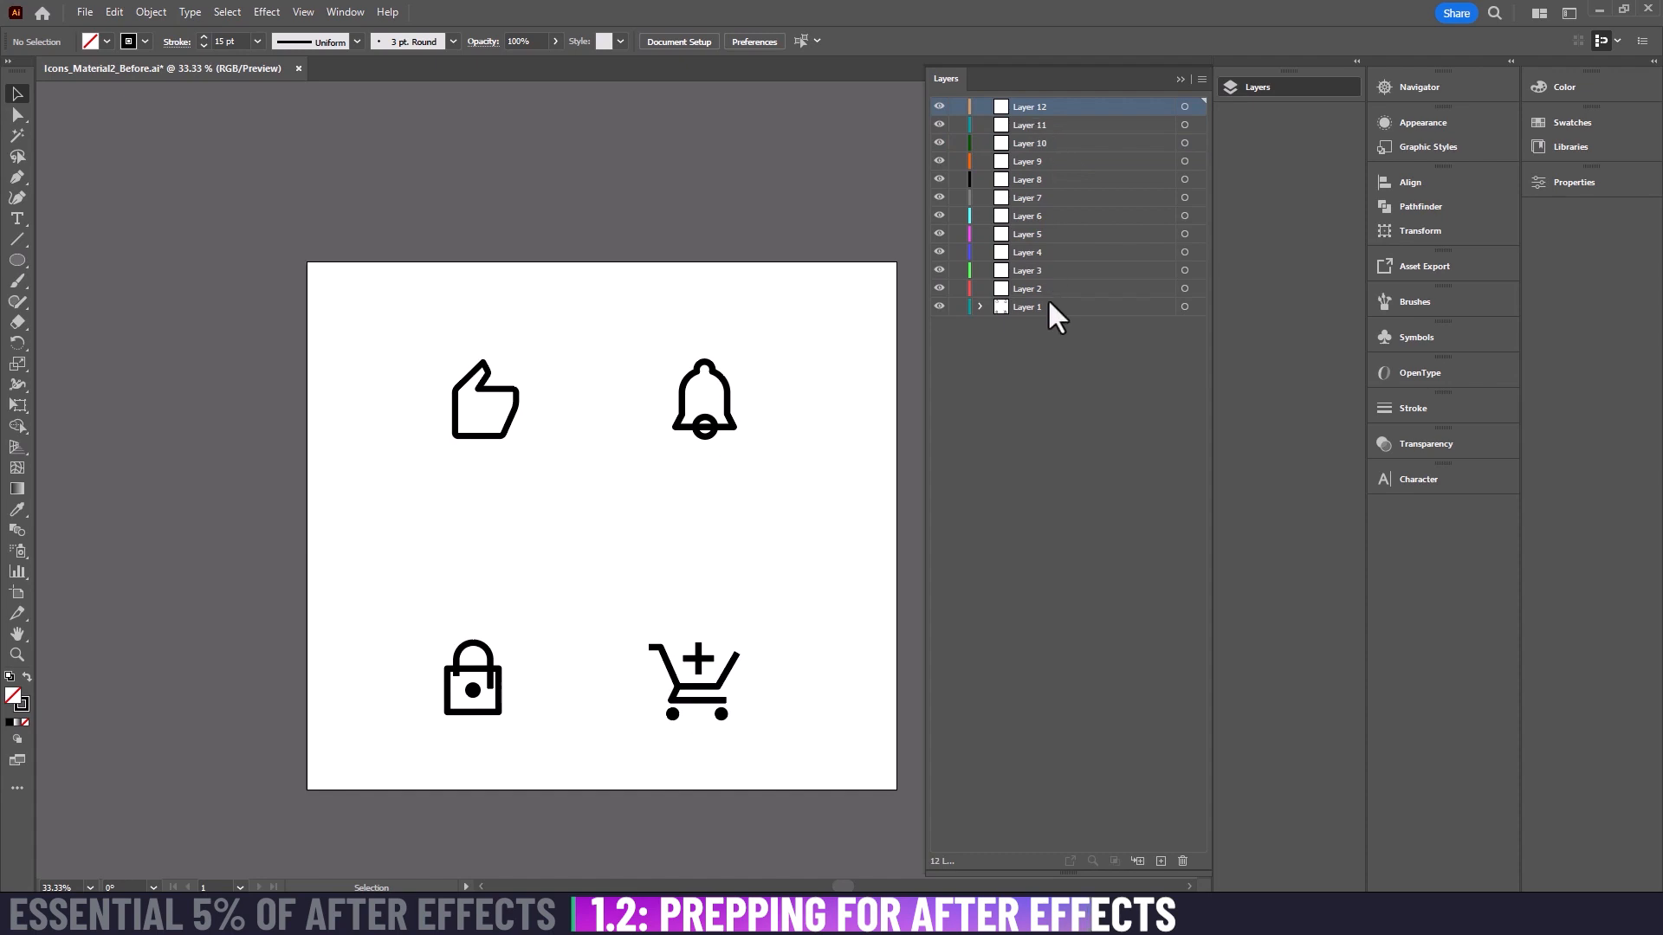
pyautogui.hotkey('ctrl', 'v')
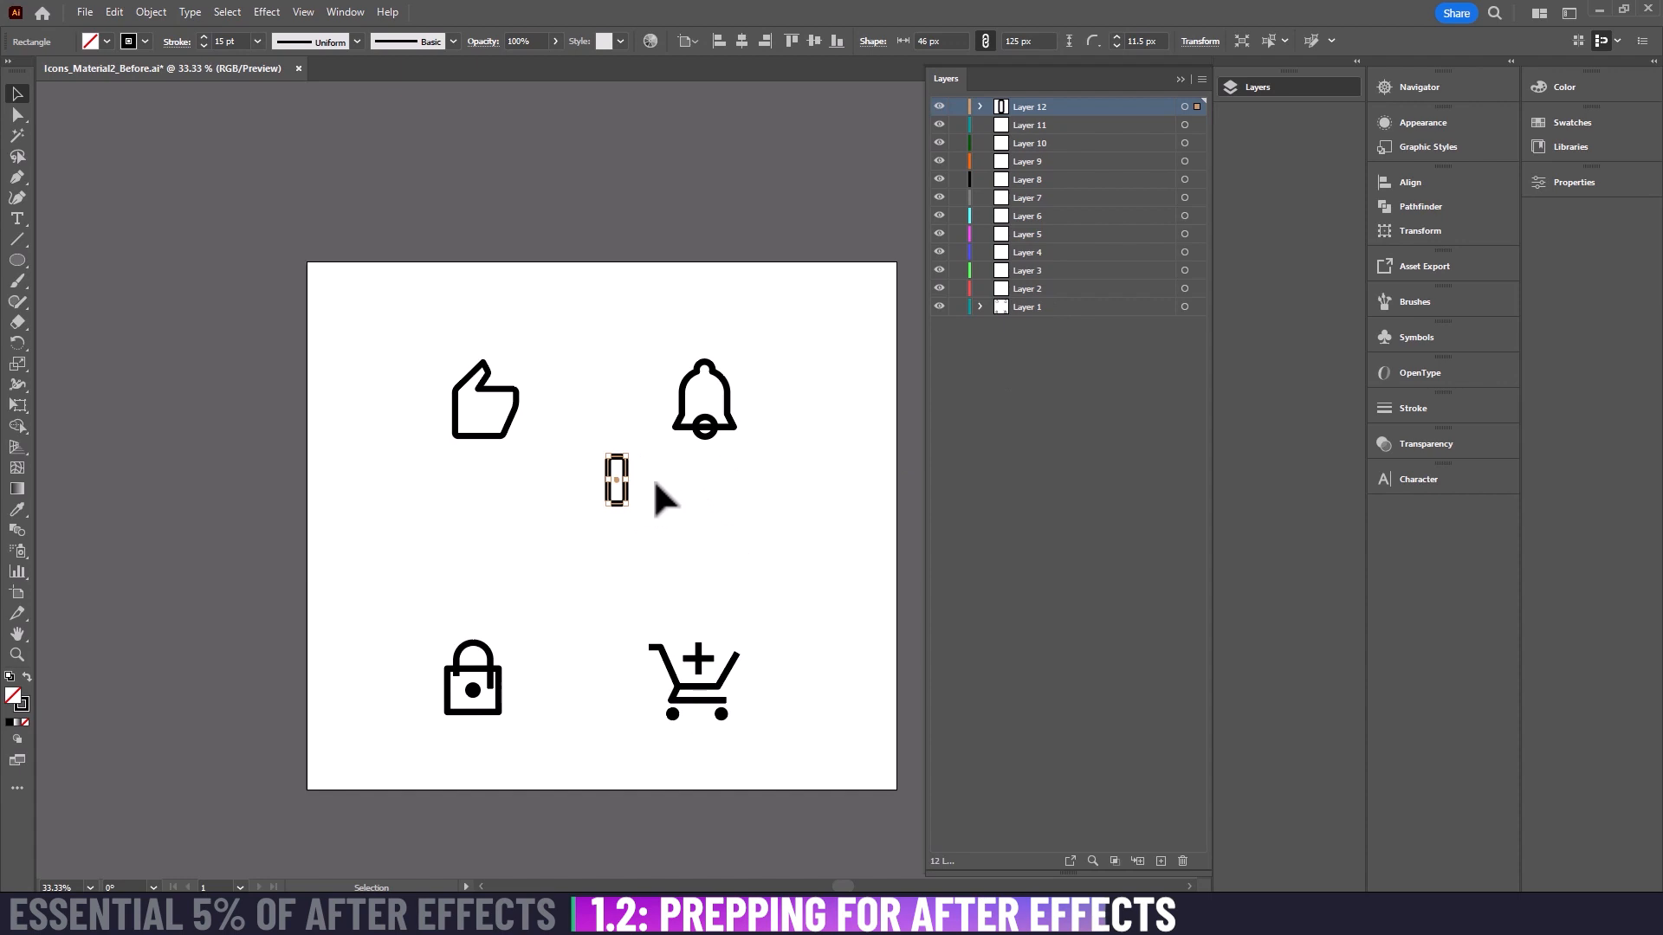
pyautogui.press('Delete')
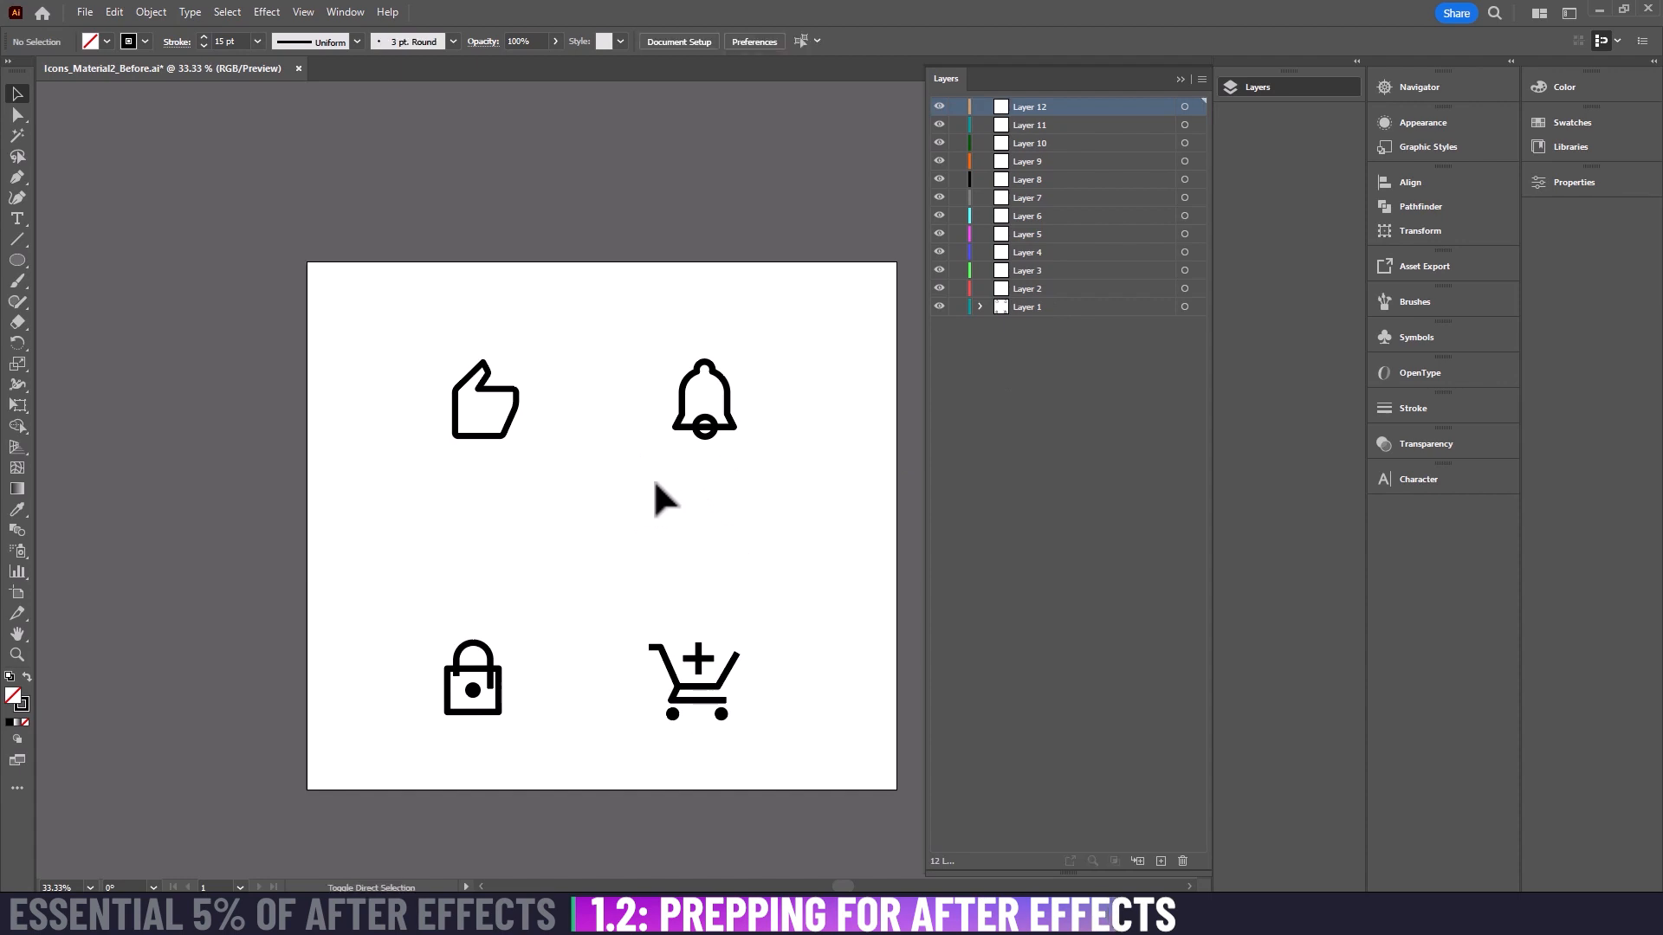
pyautogui.hotkey('ctrl', 'z')
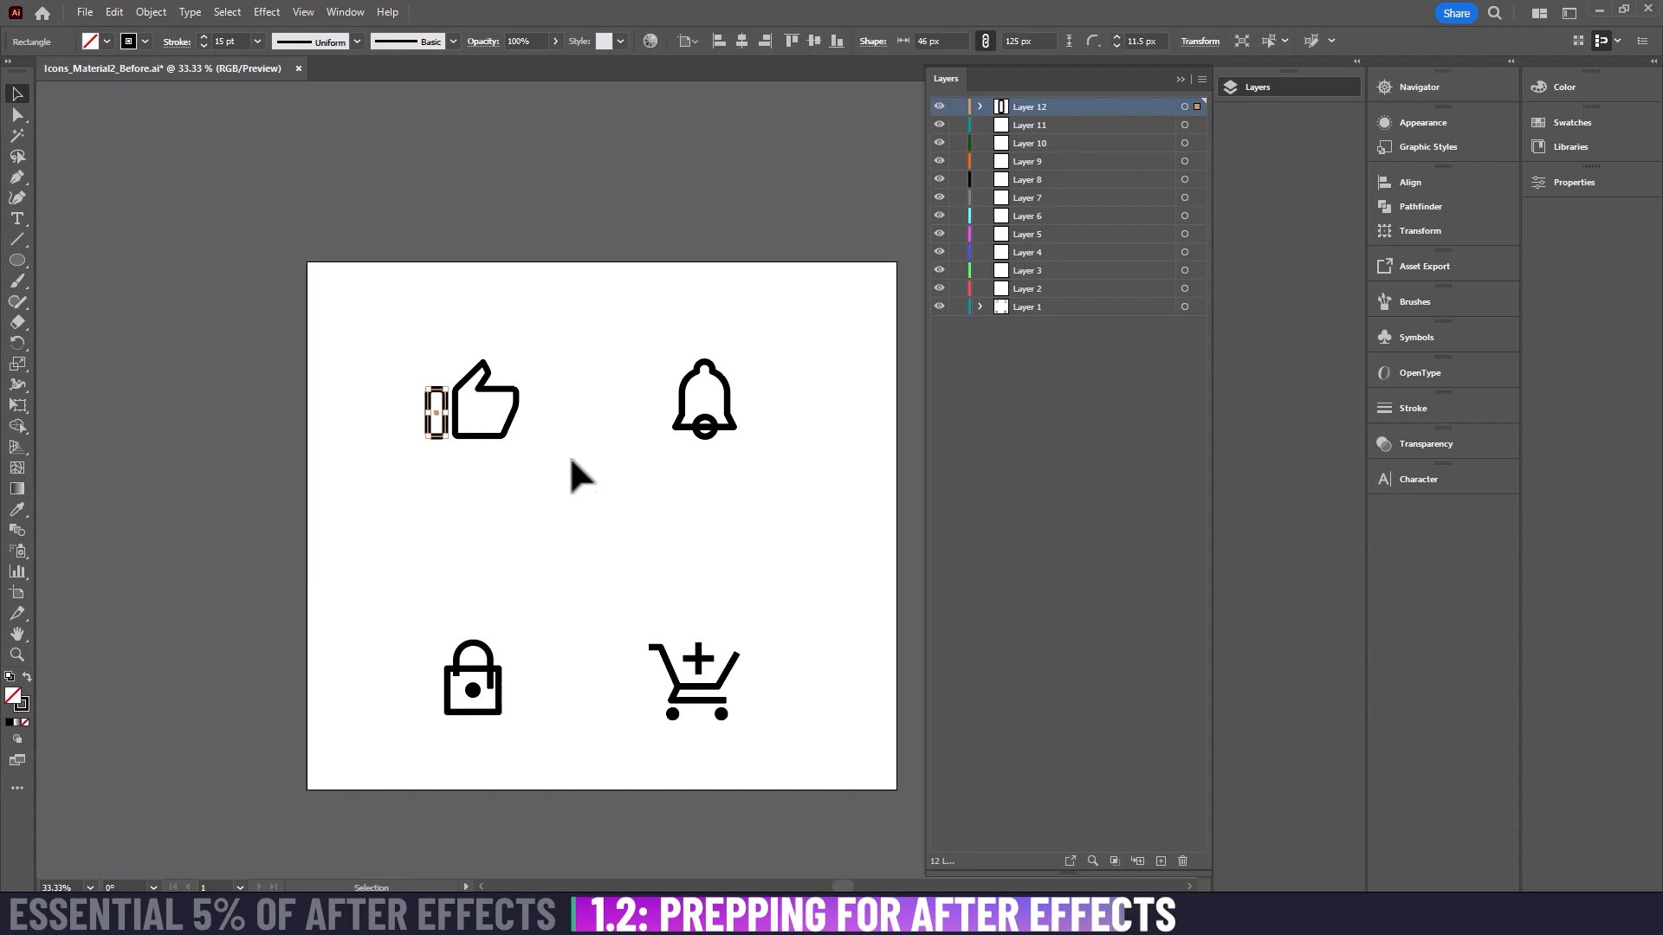
# Step: Rename Layer 12, which holds the thumbs-up icon's small rounded rectangle, to Wrist
pyautogui.click(114, 12)
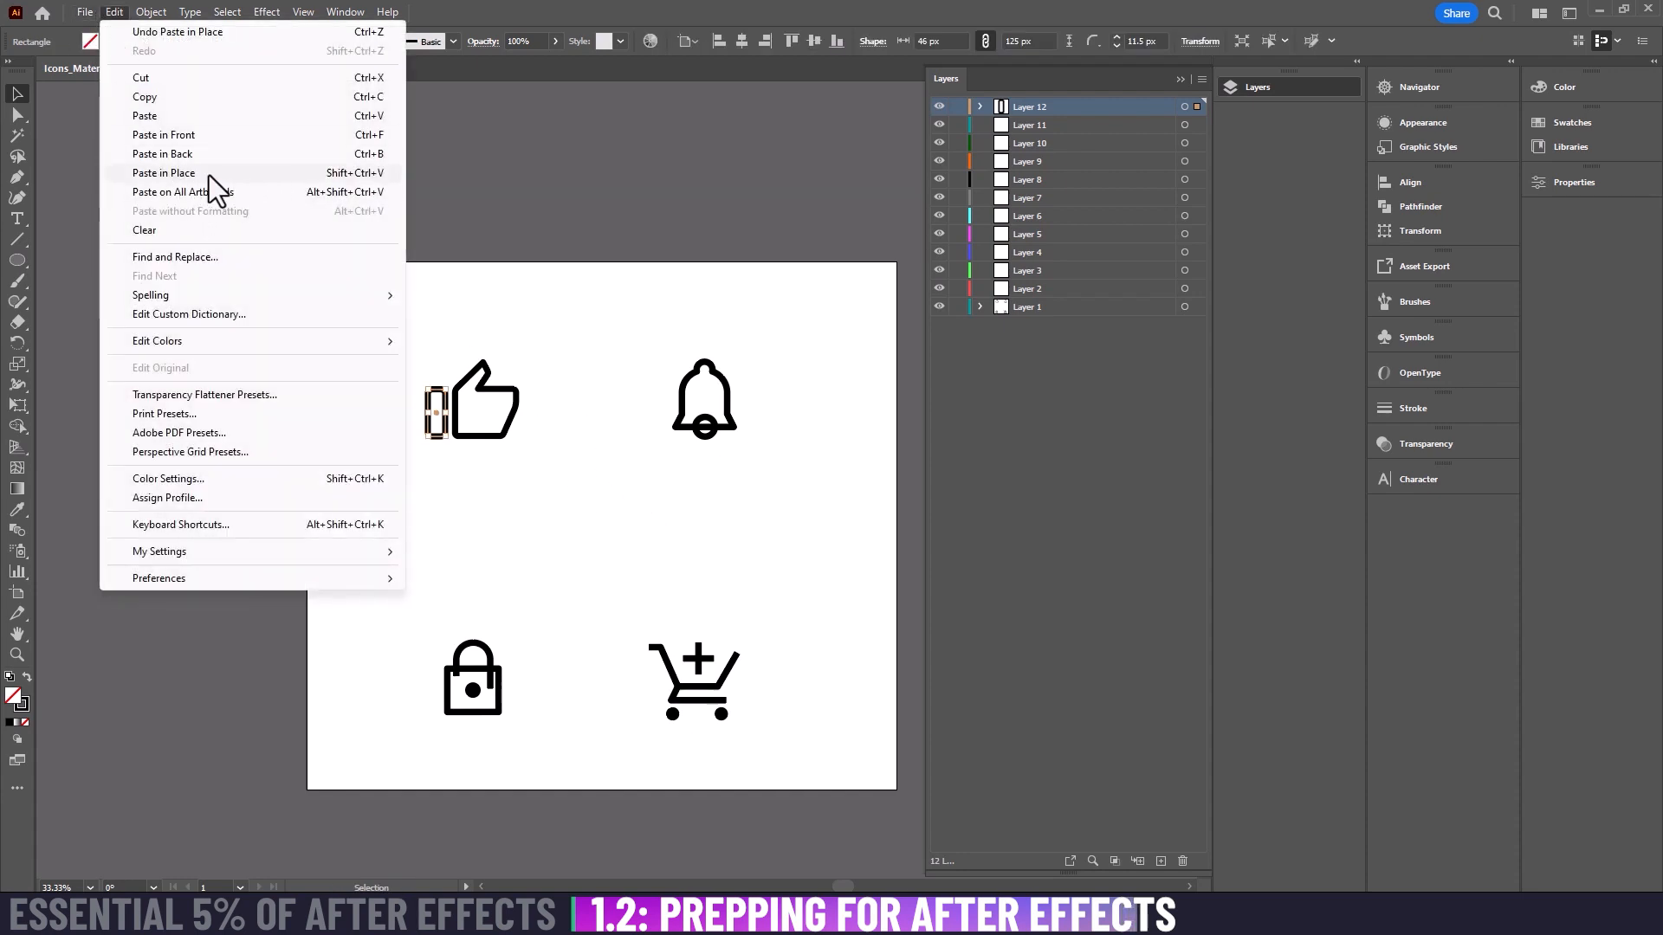
pyautogui.click(537, 308)
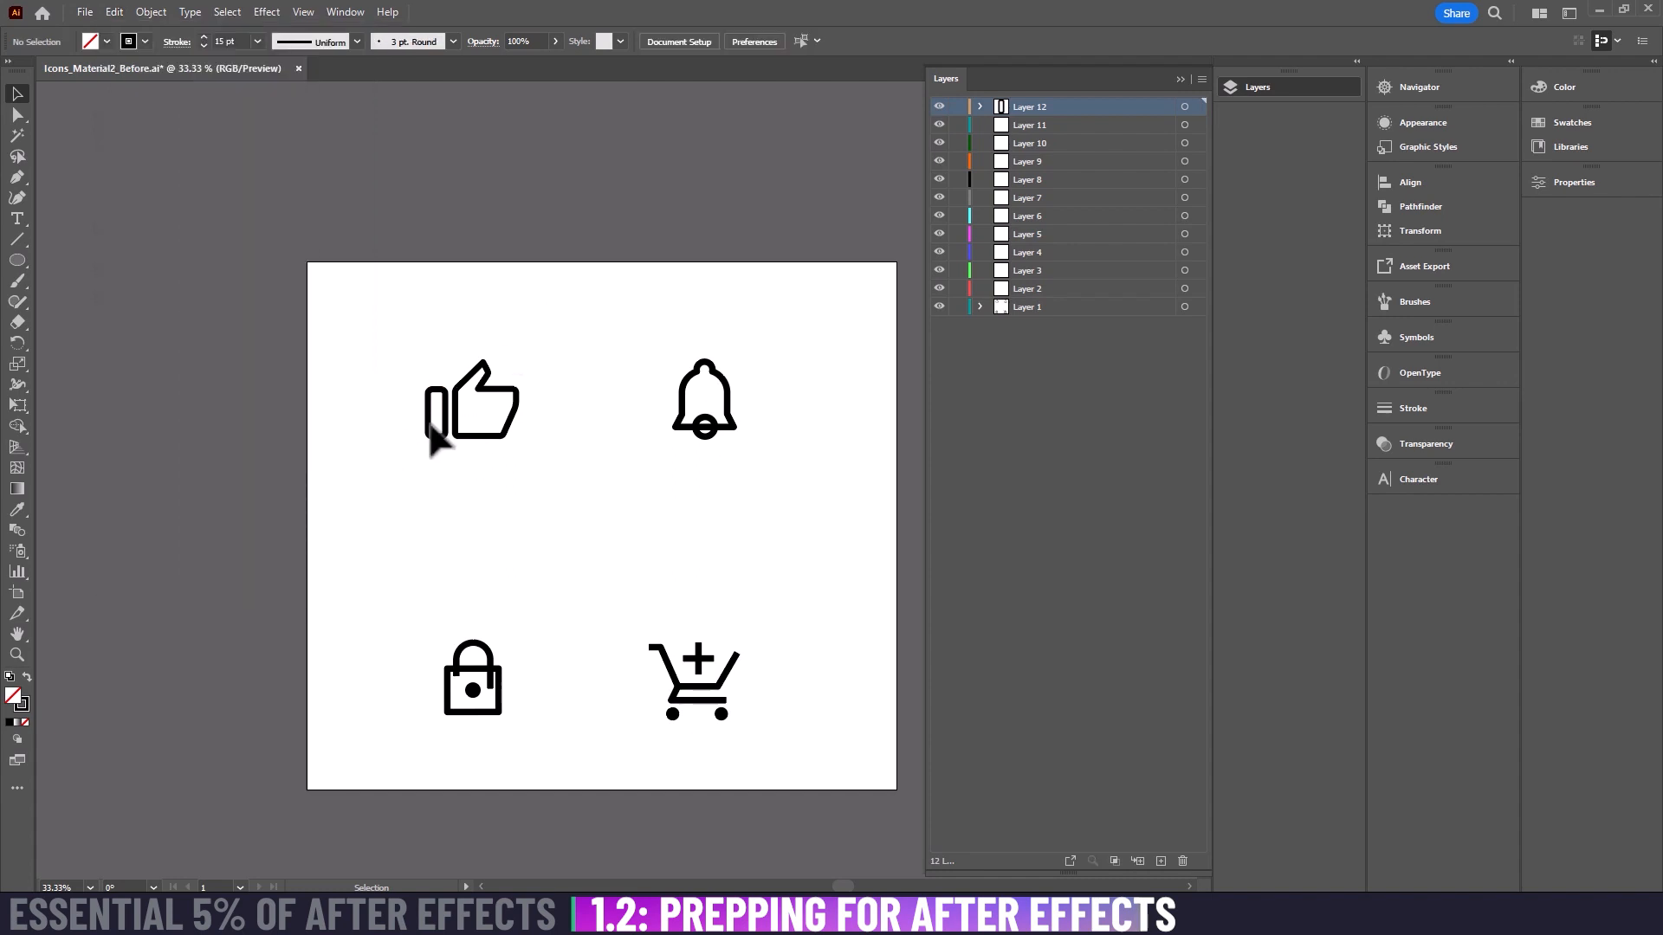
pyautogui.doubleClick(1022, 105)
pyautogui.write('Wrist')
pyautogui.press('Return')
# Step: Cut the thumbs-up hand outline out of Layer 1 and paste it at its original position on Layer 11
pyautogui.press('a')
pyautogui.moveTo(575, 326); pyautogui.dragTo(464, 440)
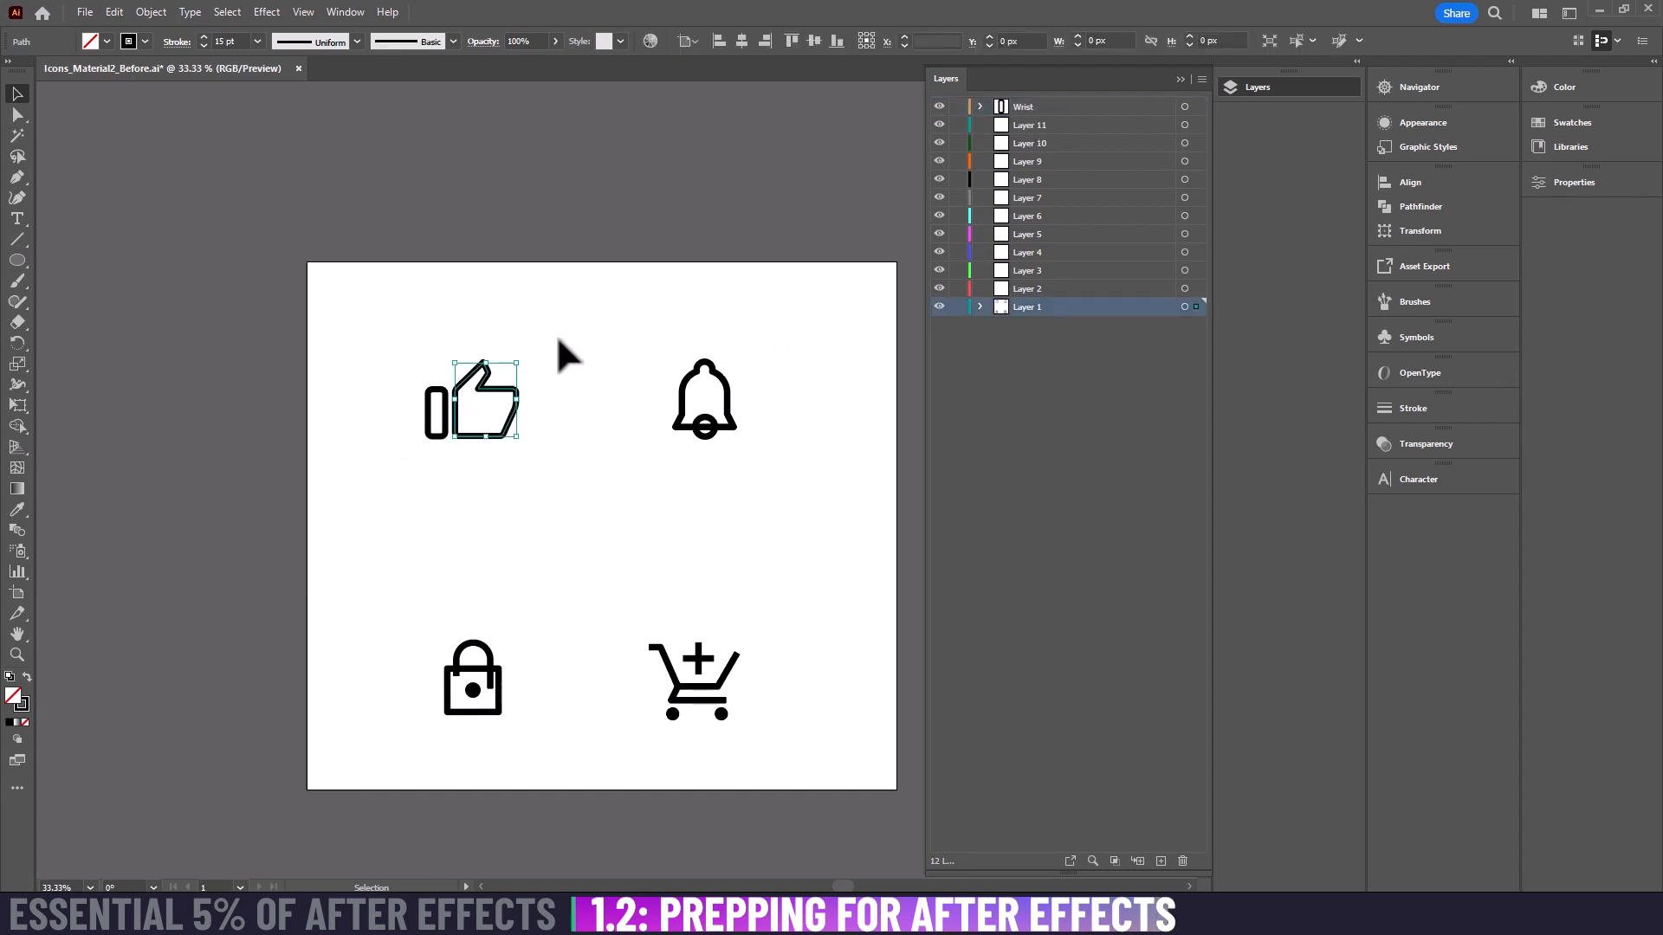
pyautogui.press('Delete')
pyautogui.click(1047, 124)
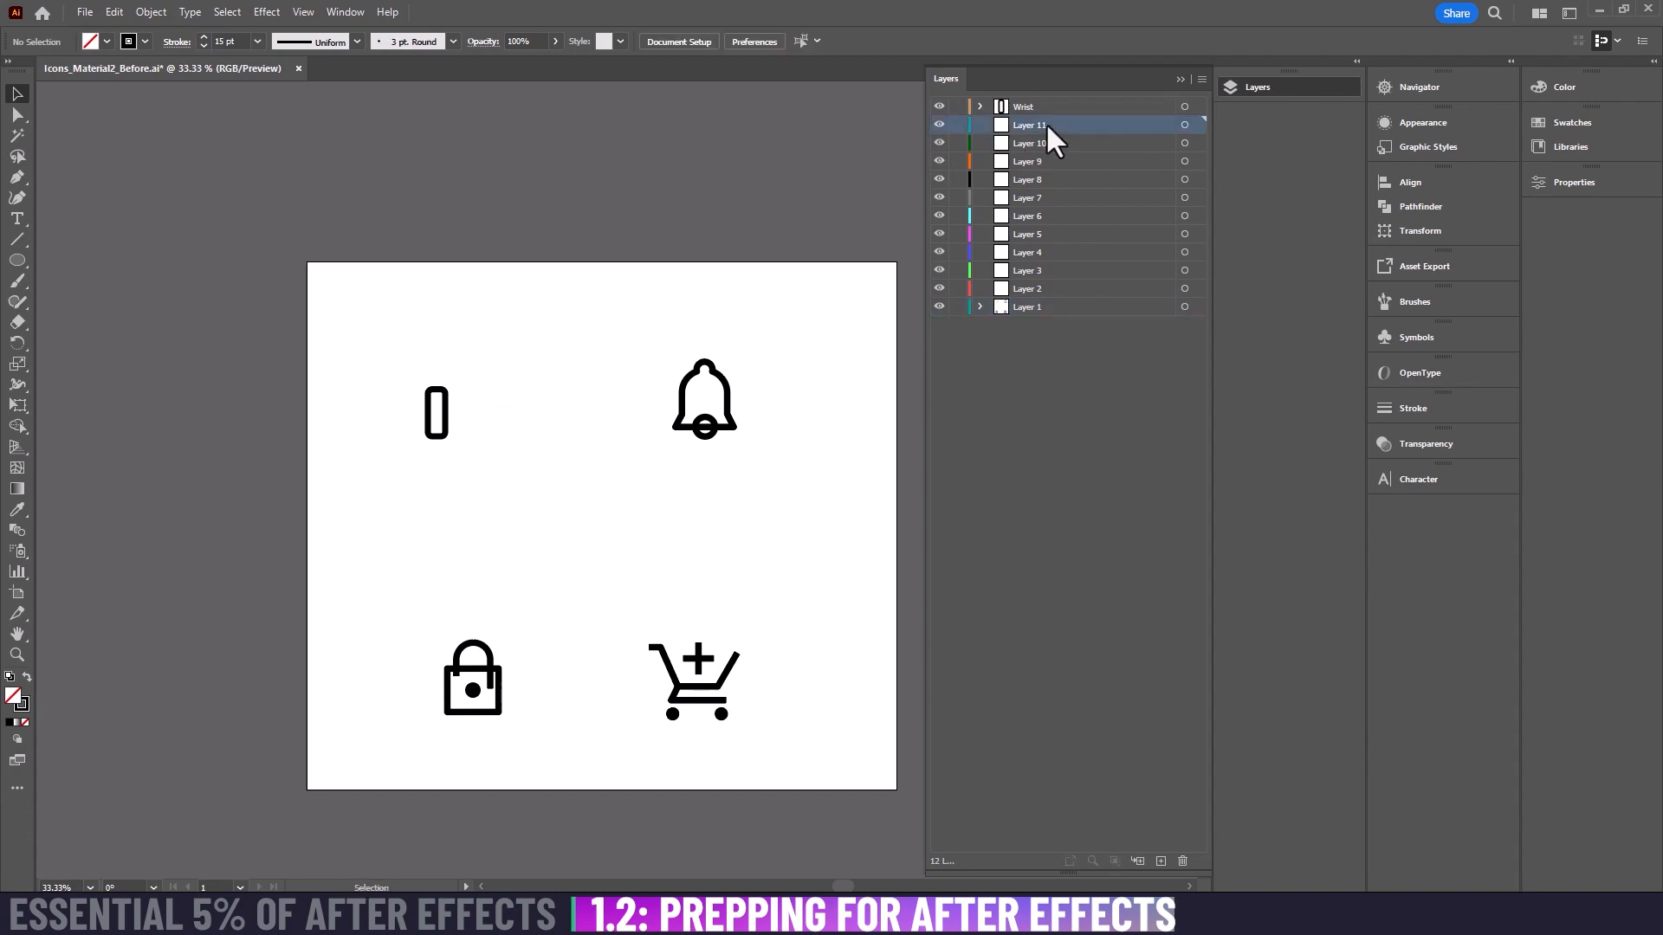
pyautogui.hotkey('ctrl', 'f')
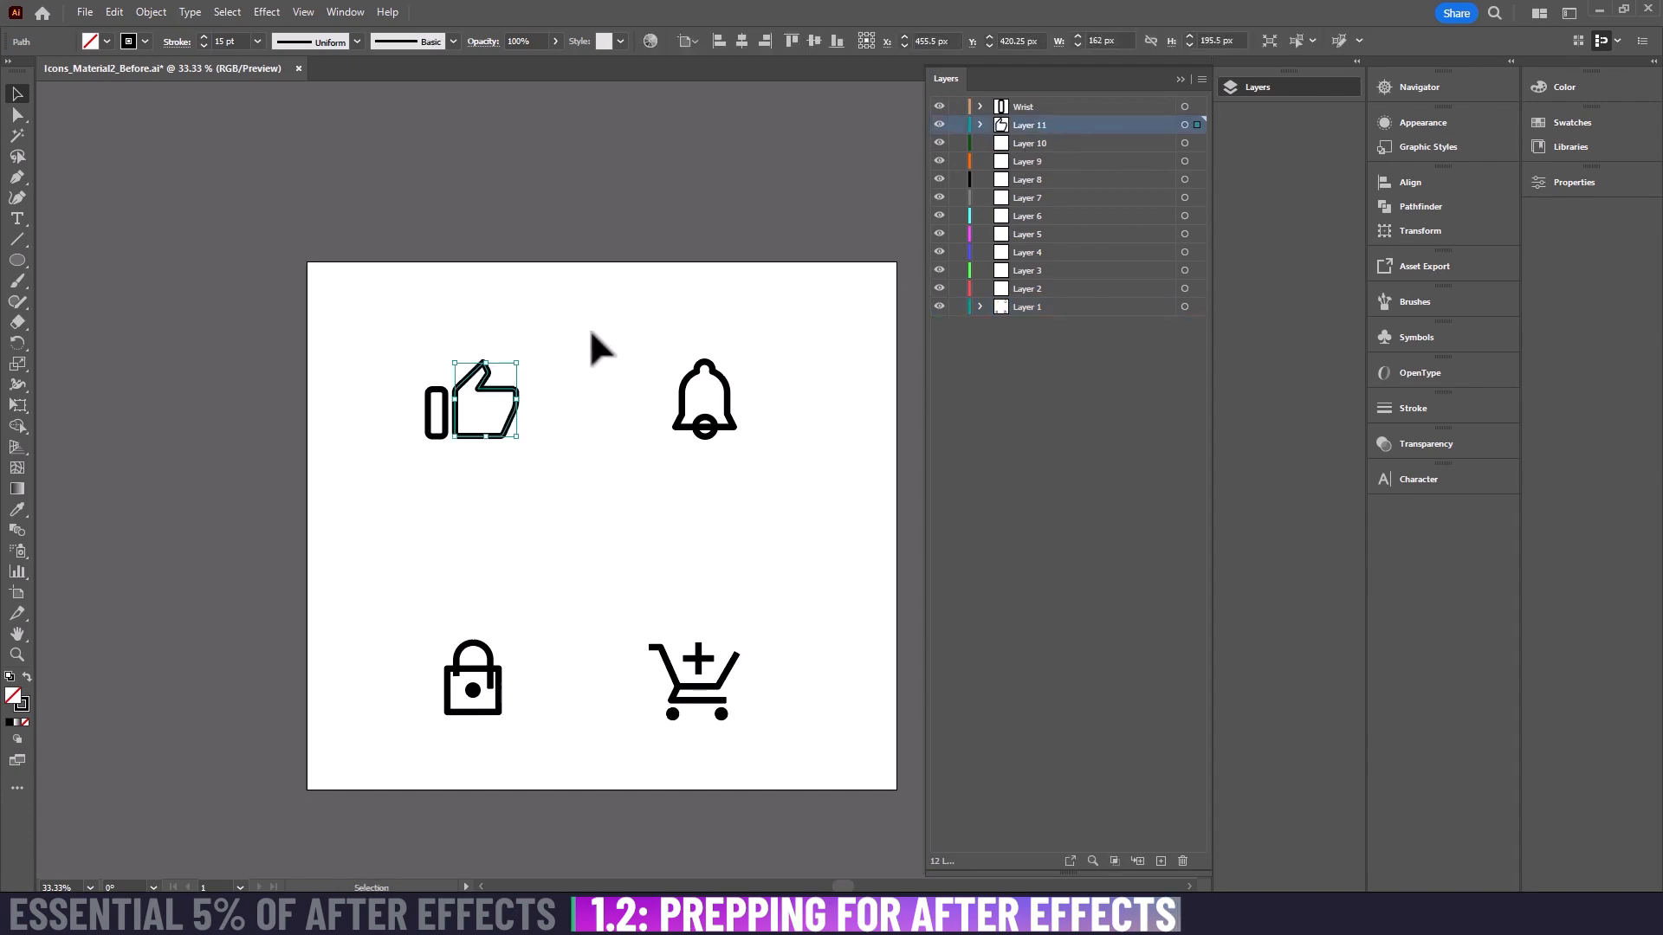
pyautogui.click(561, 342)
# Step: Rename the layer holding the thumbs-up hand outline to Hand
pyautogui.doubleClick(1028, 124)
pyautogui.write('Hand')
pyautogui.press('Return')
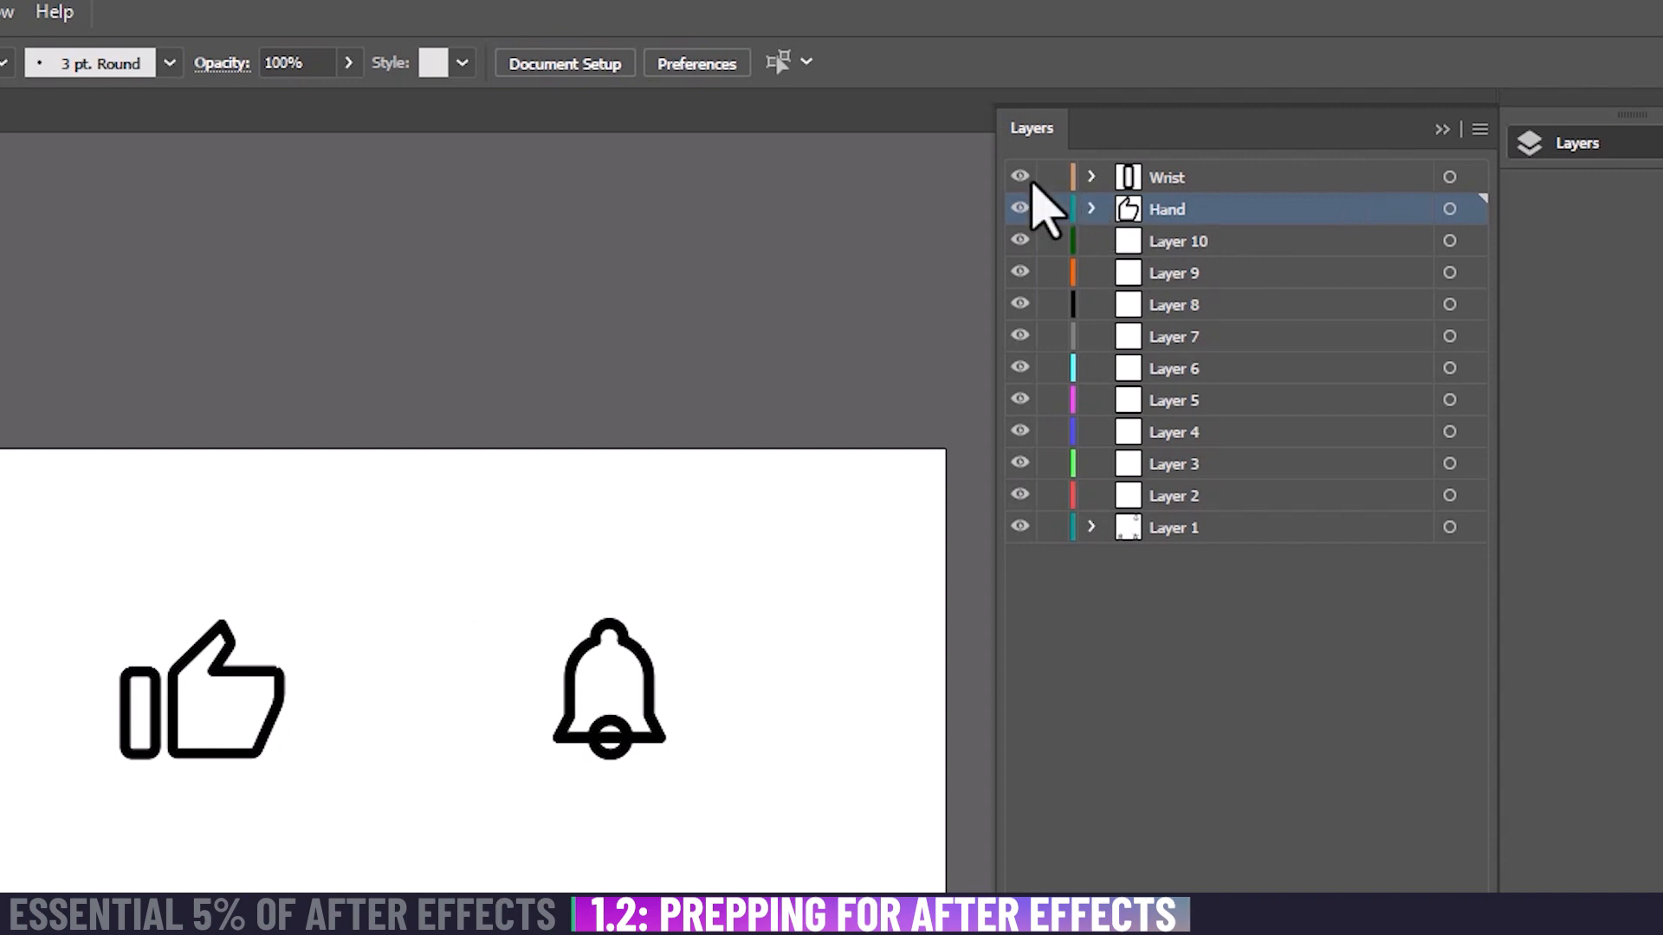
# Step: Hide and reshow the Wrist and Hand layers to check which shapes they hold
pyautogui.click(1020, 177)
pyautogui.click(1020, 208)
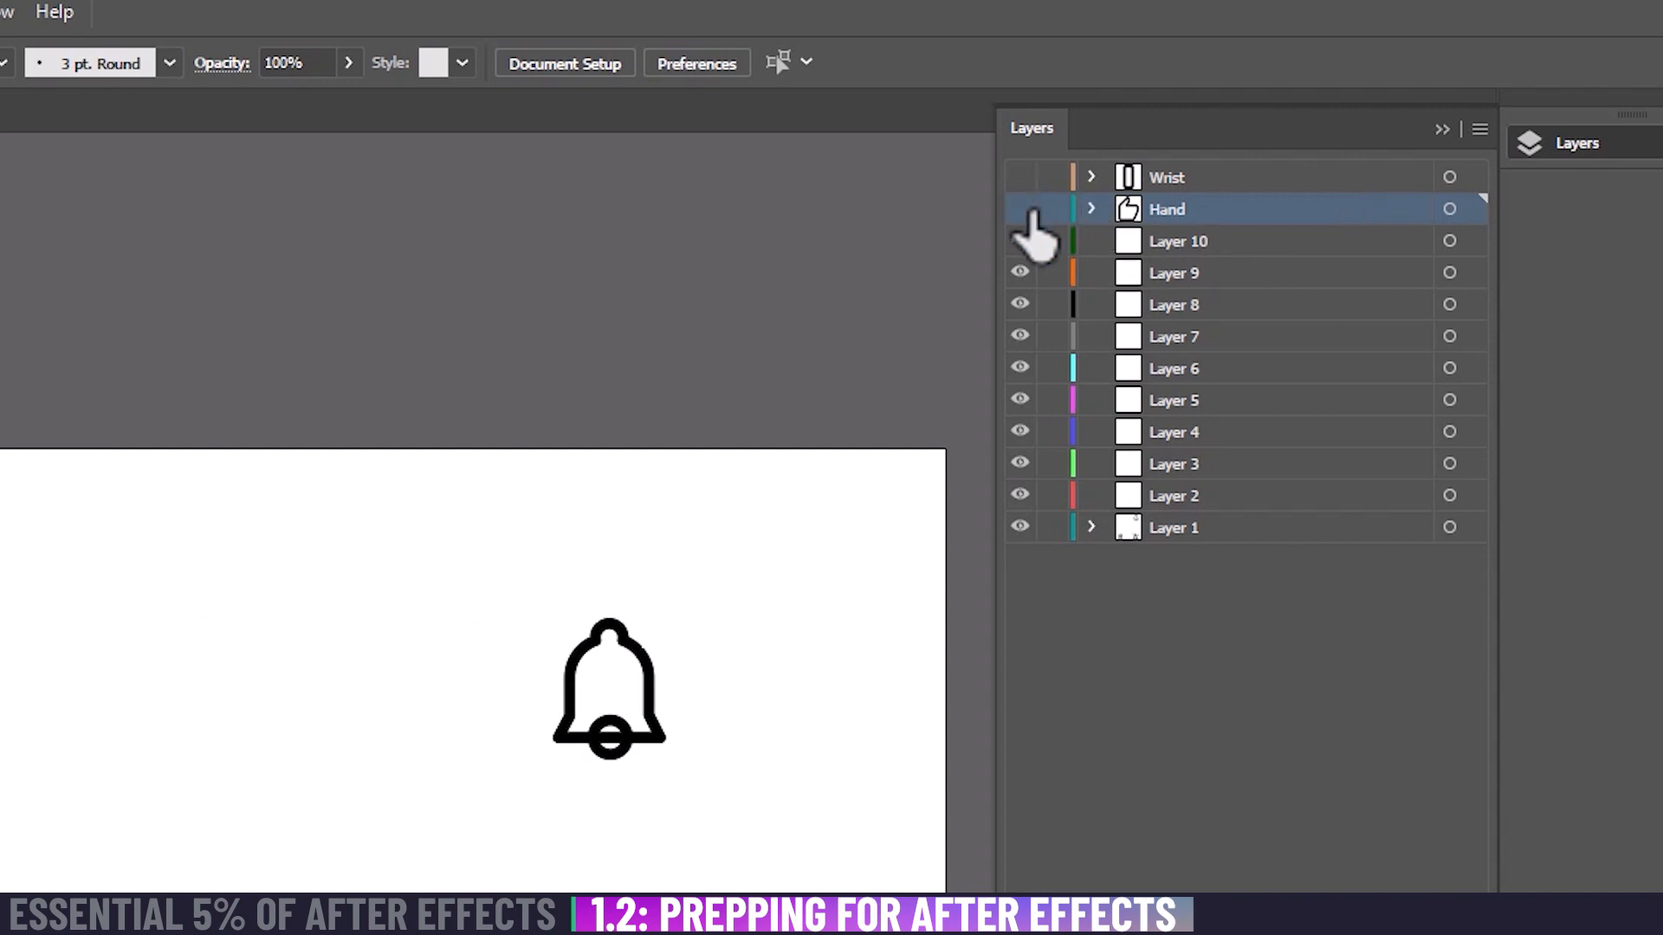
pyautogui.click(1020, 208)
pyautogui.click(1021, 176)
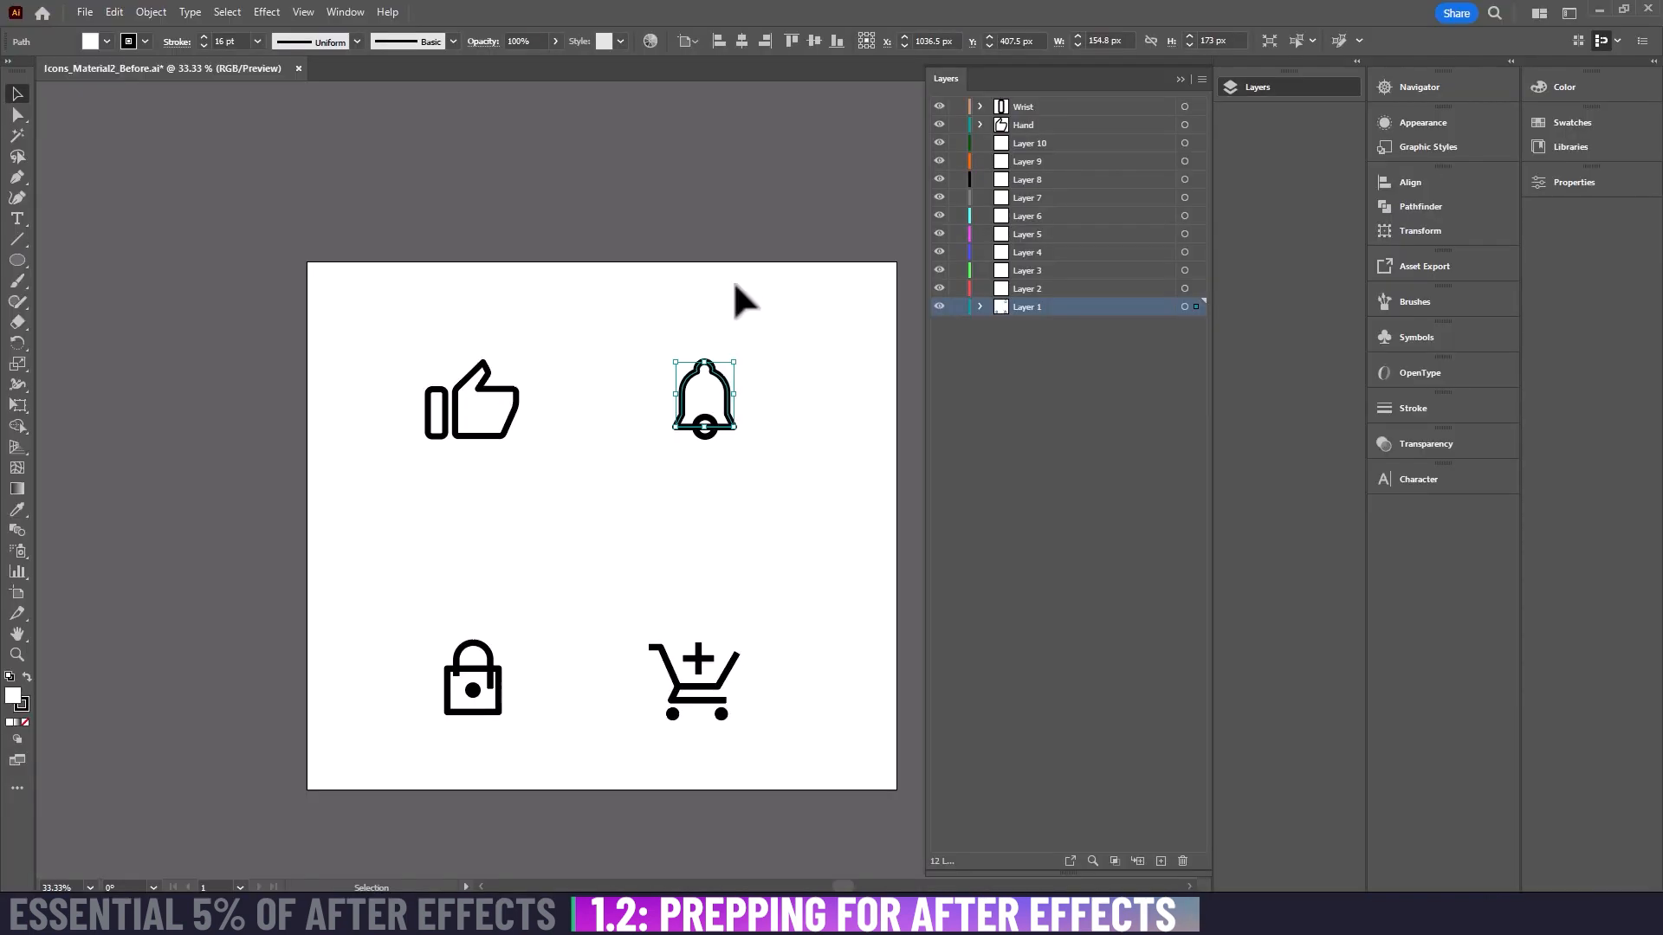
# Step: Expand Layer 1 and move the bell's clapper ellipse directly below the bell outline path in the stacking order
pyautogui.click(742, 286)
pyautogui.click(725, 384)
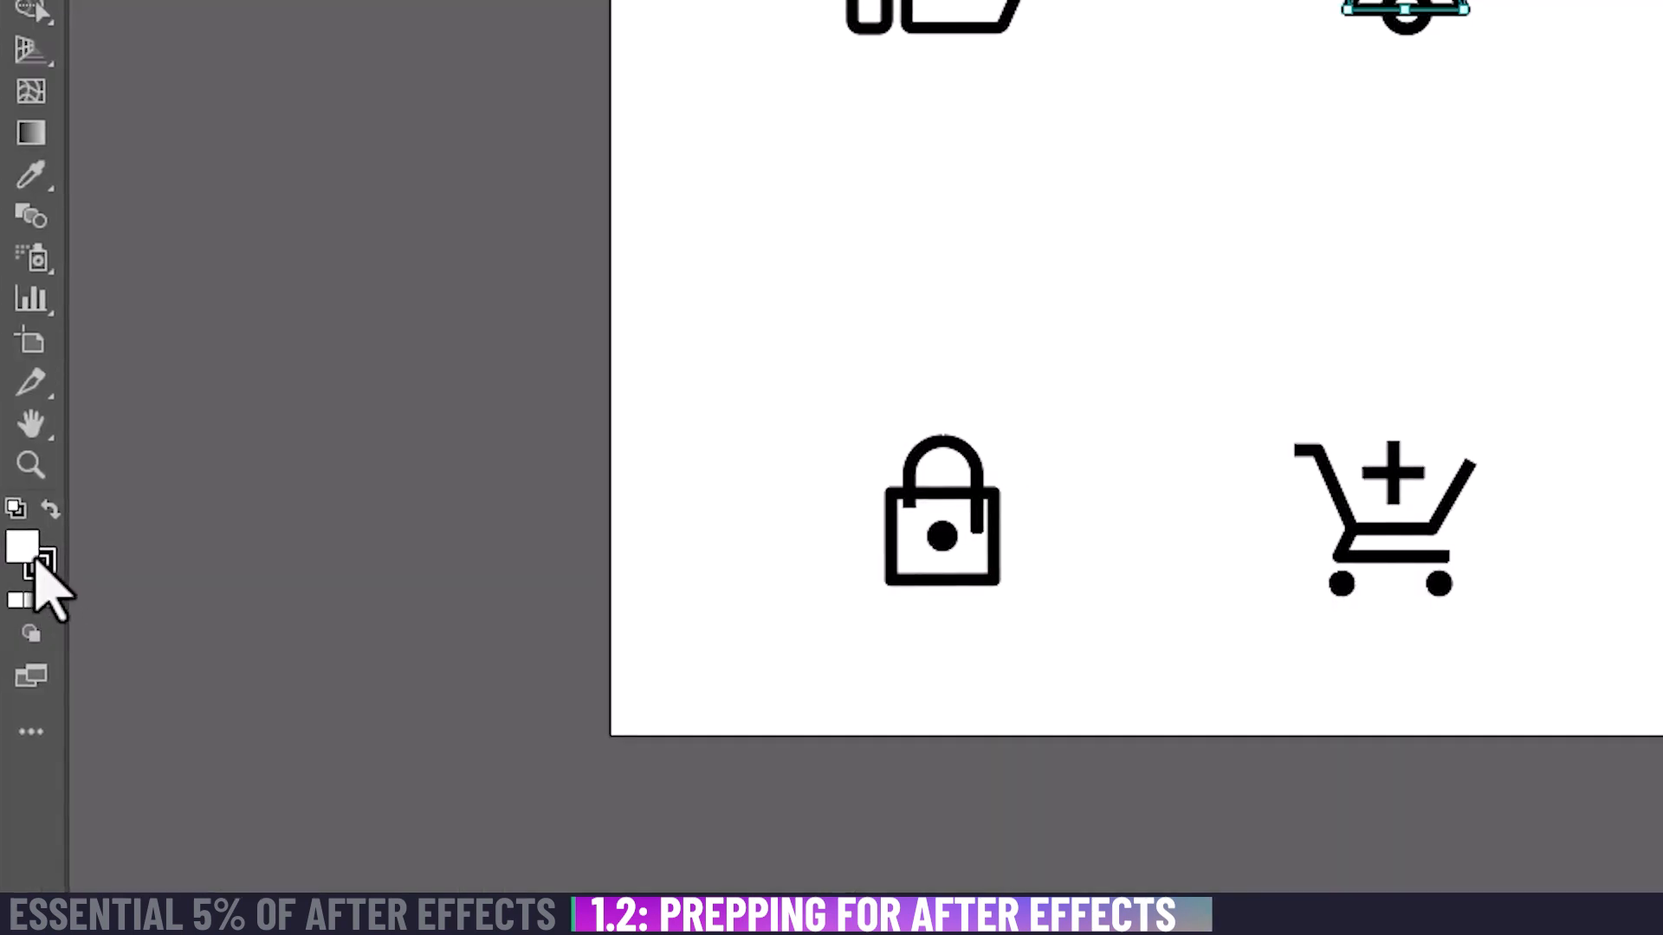
pyautogui.click(1288, 164)
pyautogui.click(979, 306)
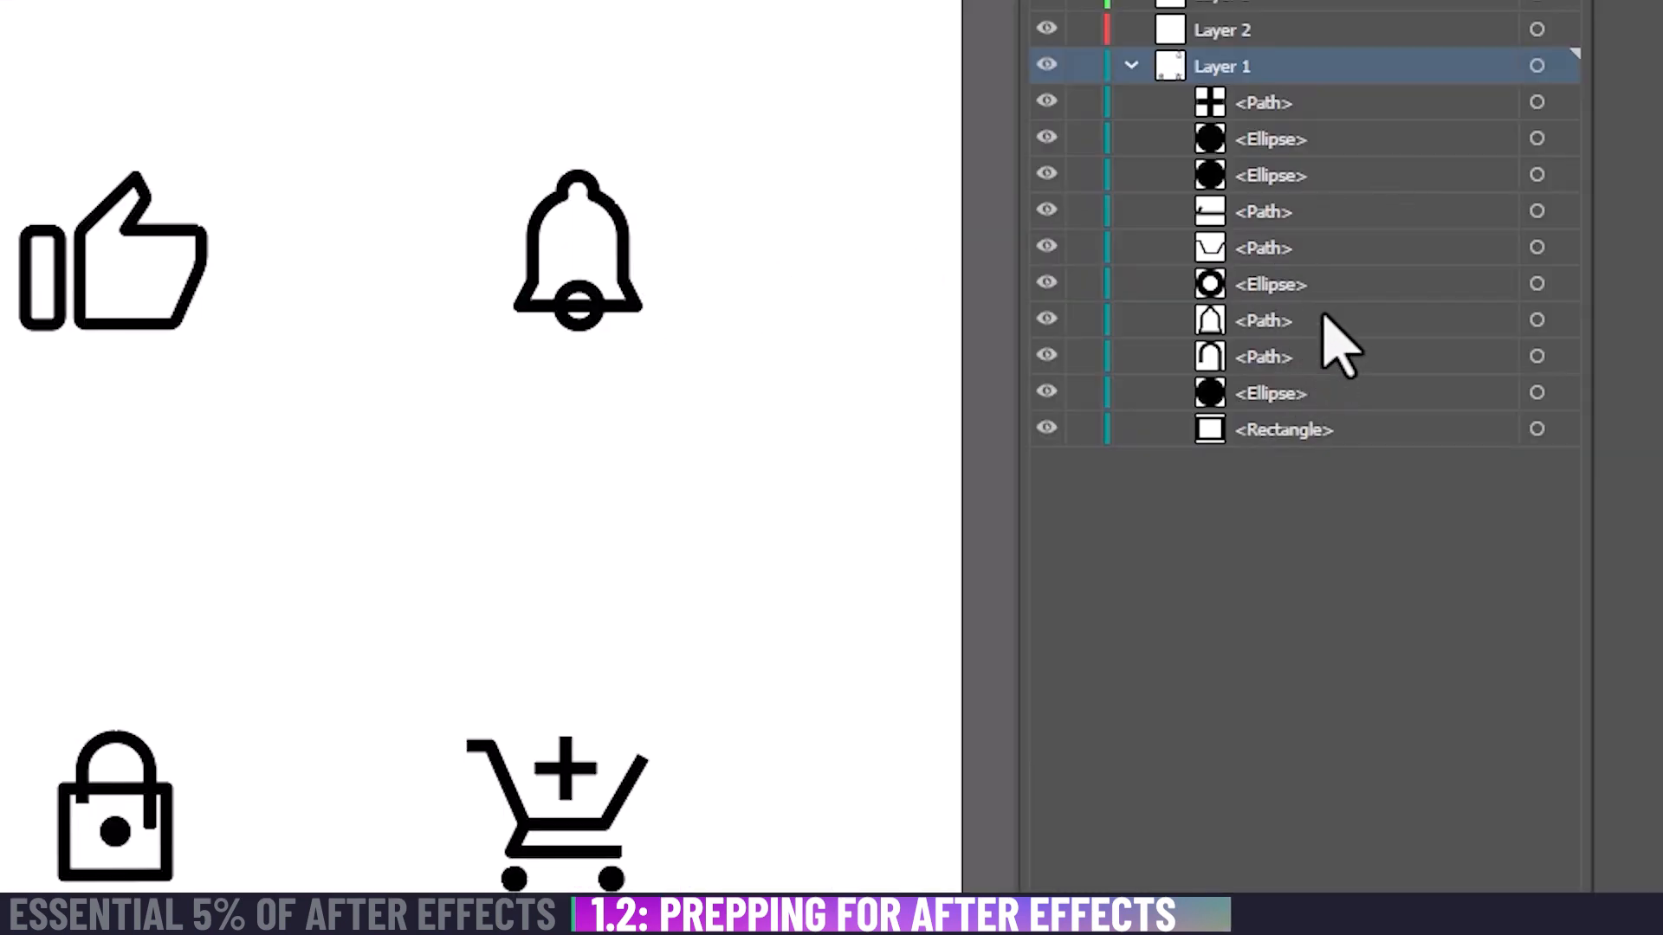
pyautogui.click(1323, 321)
pyautogui.click(1356, 288)
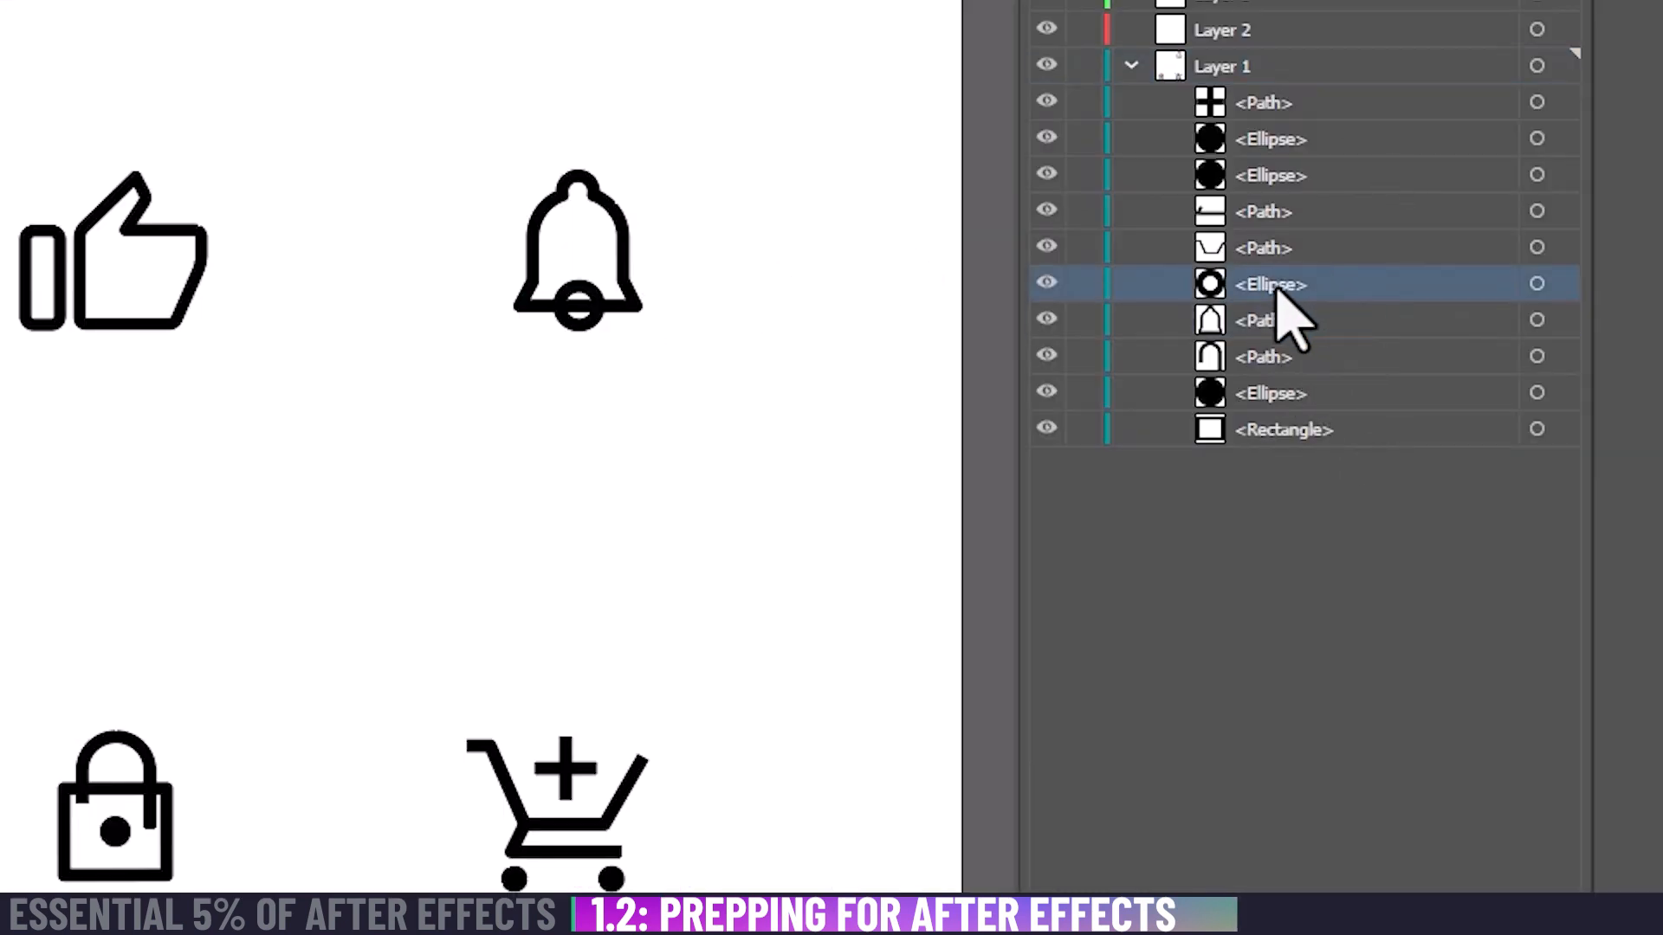
pyautogui.moveTo(1277, 290); pyautogui.dragTo(1282, 347)
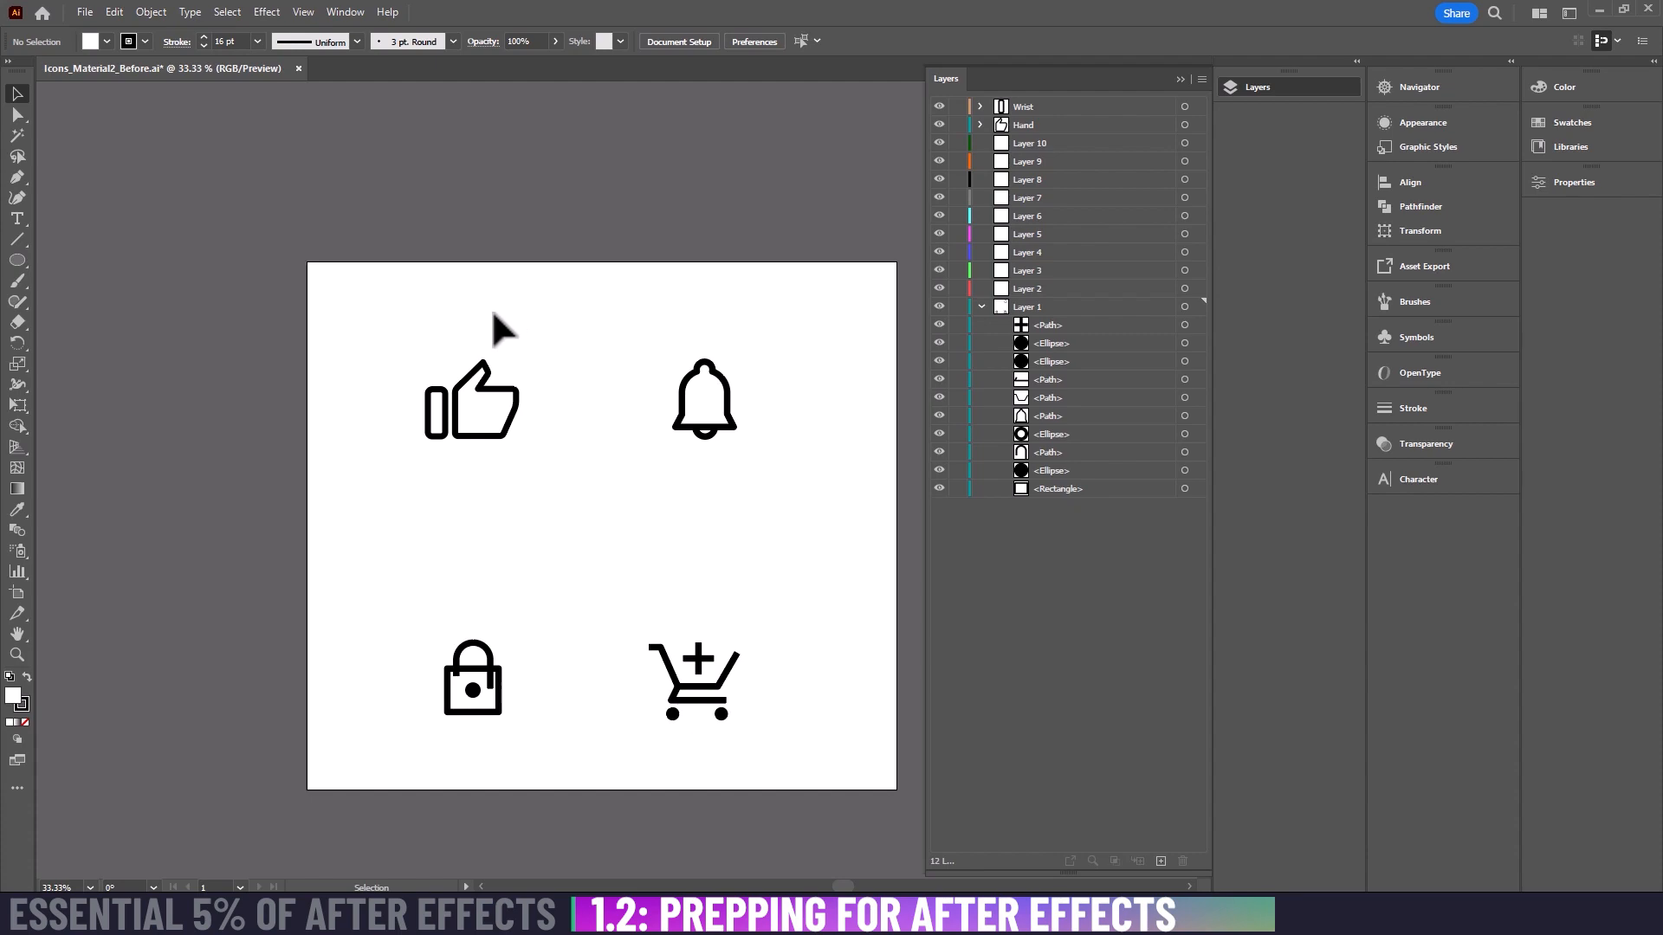
# Step: Show the transparency grid to inspect the icon fills, and hide the grid again
pyautogui.press('ctrl')
pyautogui.hotkey('ctrl', 'shift', 'd')
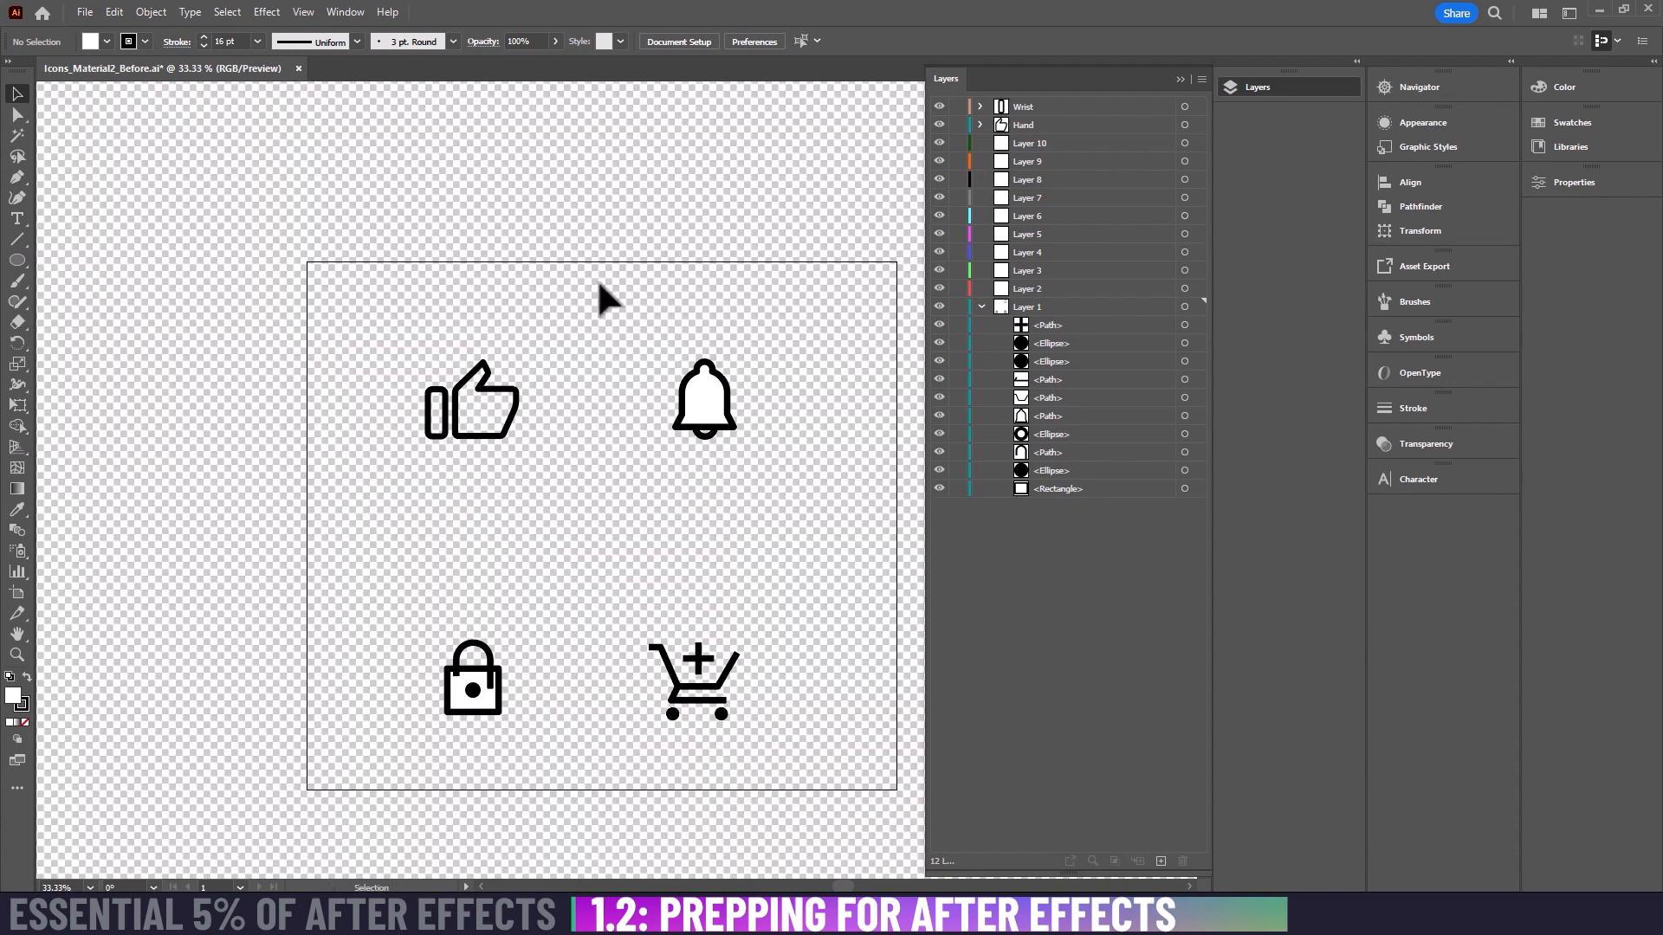
pyautogui.click(298, 15)
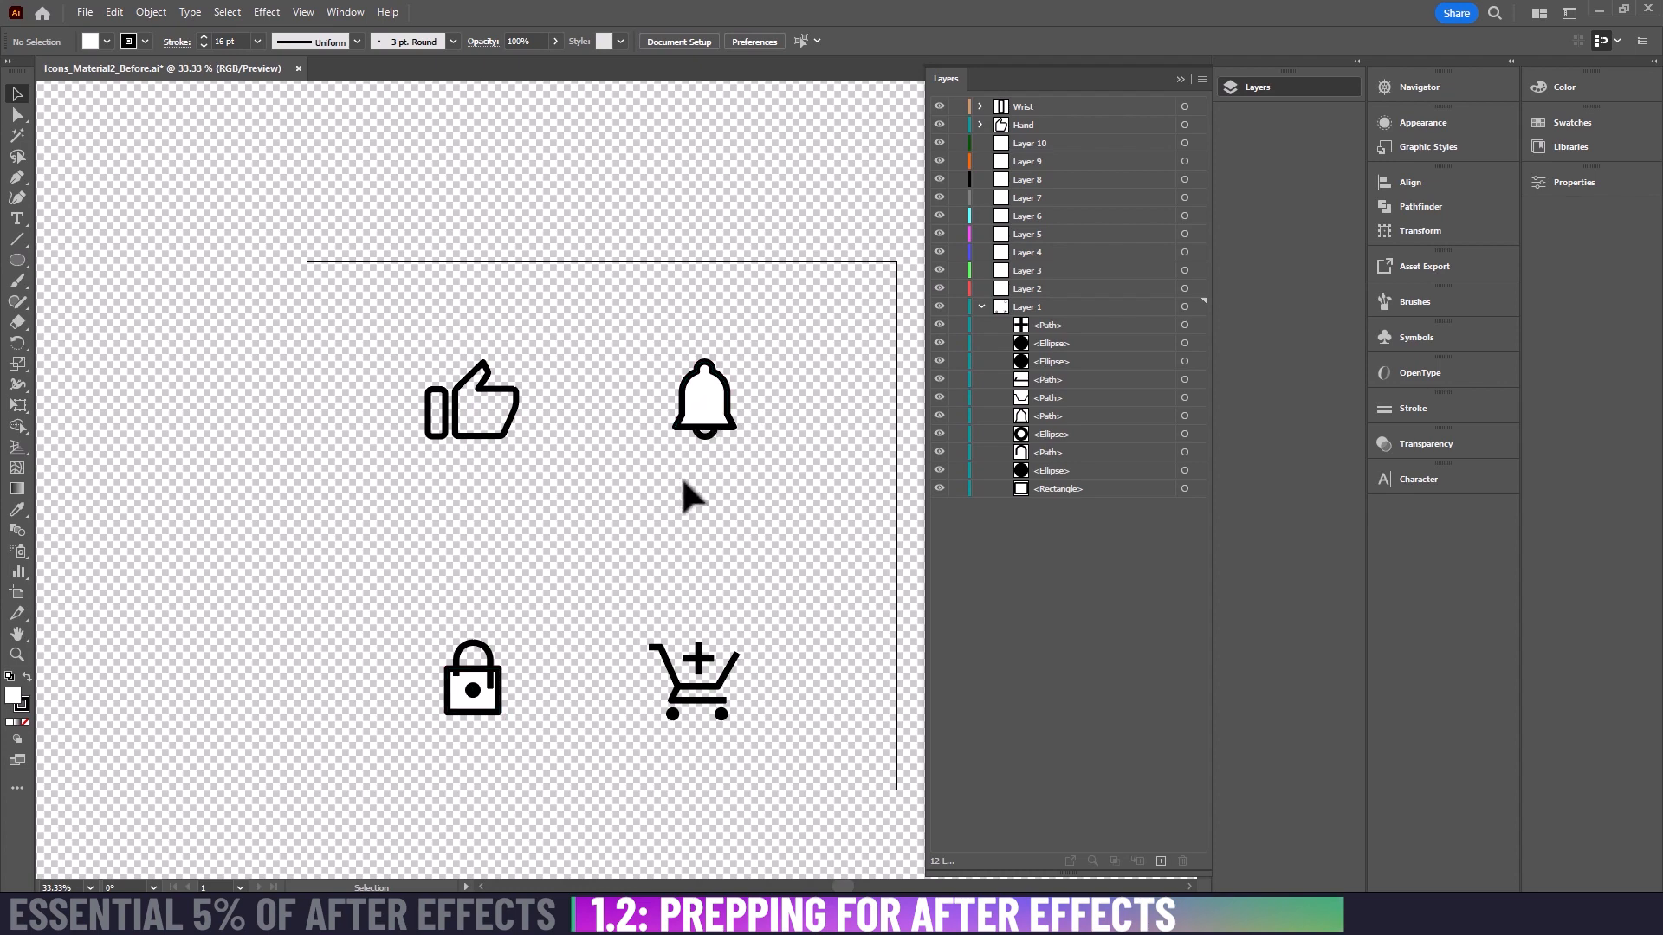
pyautogui.press('ctrl')
pyautogui.hotkey('ctrl', 'shift', 'd')
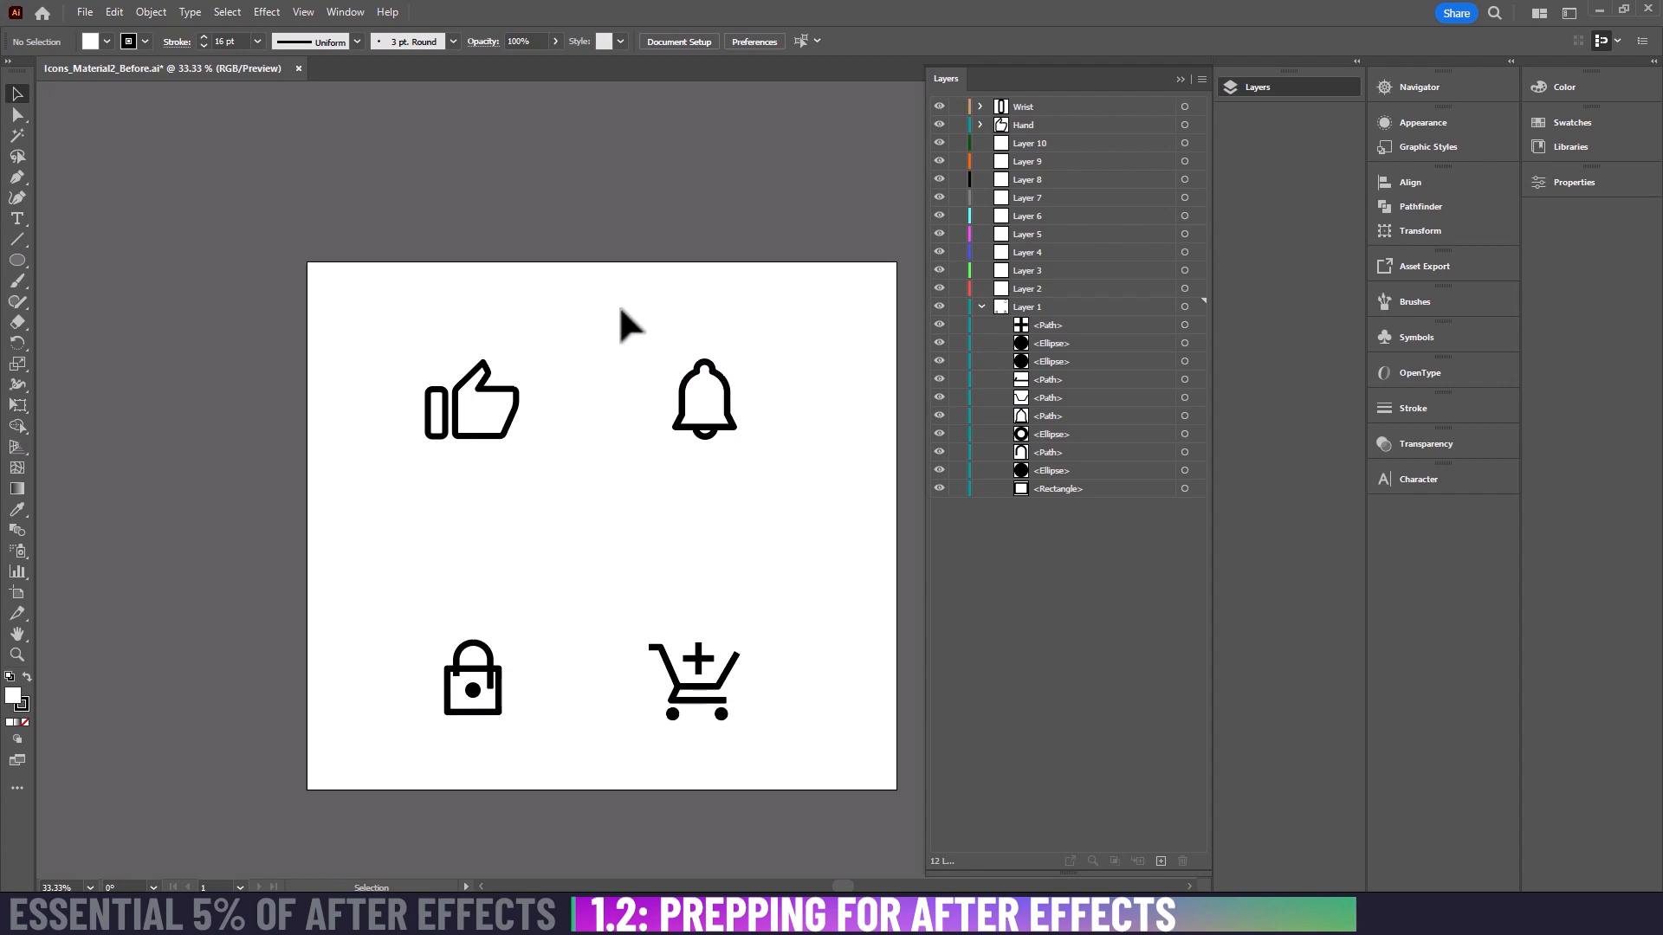
# Step: Cut the bell outline out of Layer 1 and paste it at its original position on Layer 10
pyautogui.click(706, 366)
pyautogui.hotkey('ctrl', 'x')
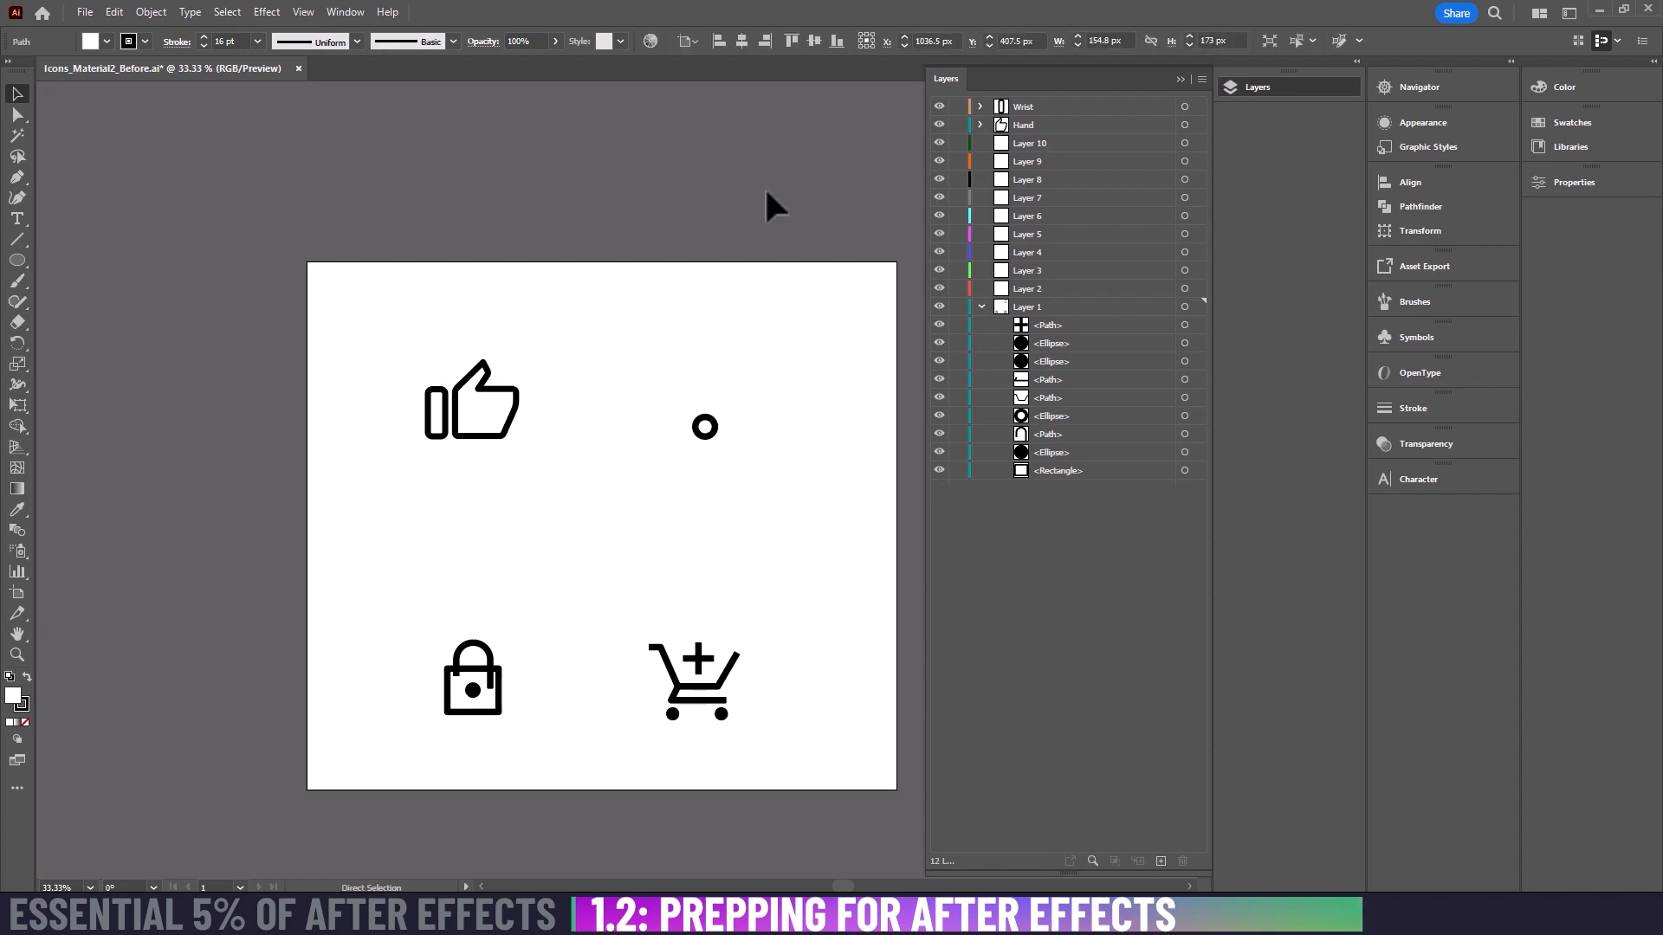
pyautogui.click(1027, 143)
pyautogui.hotkey('ctrl', 'f')
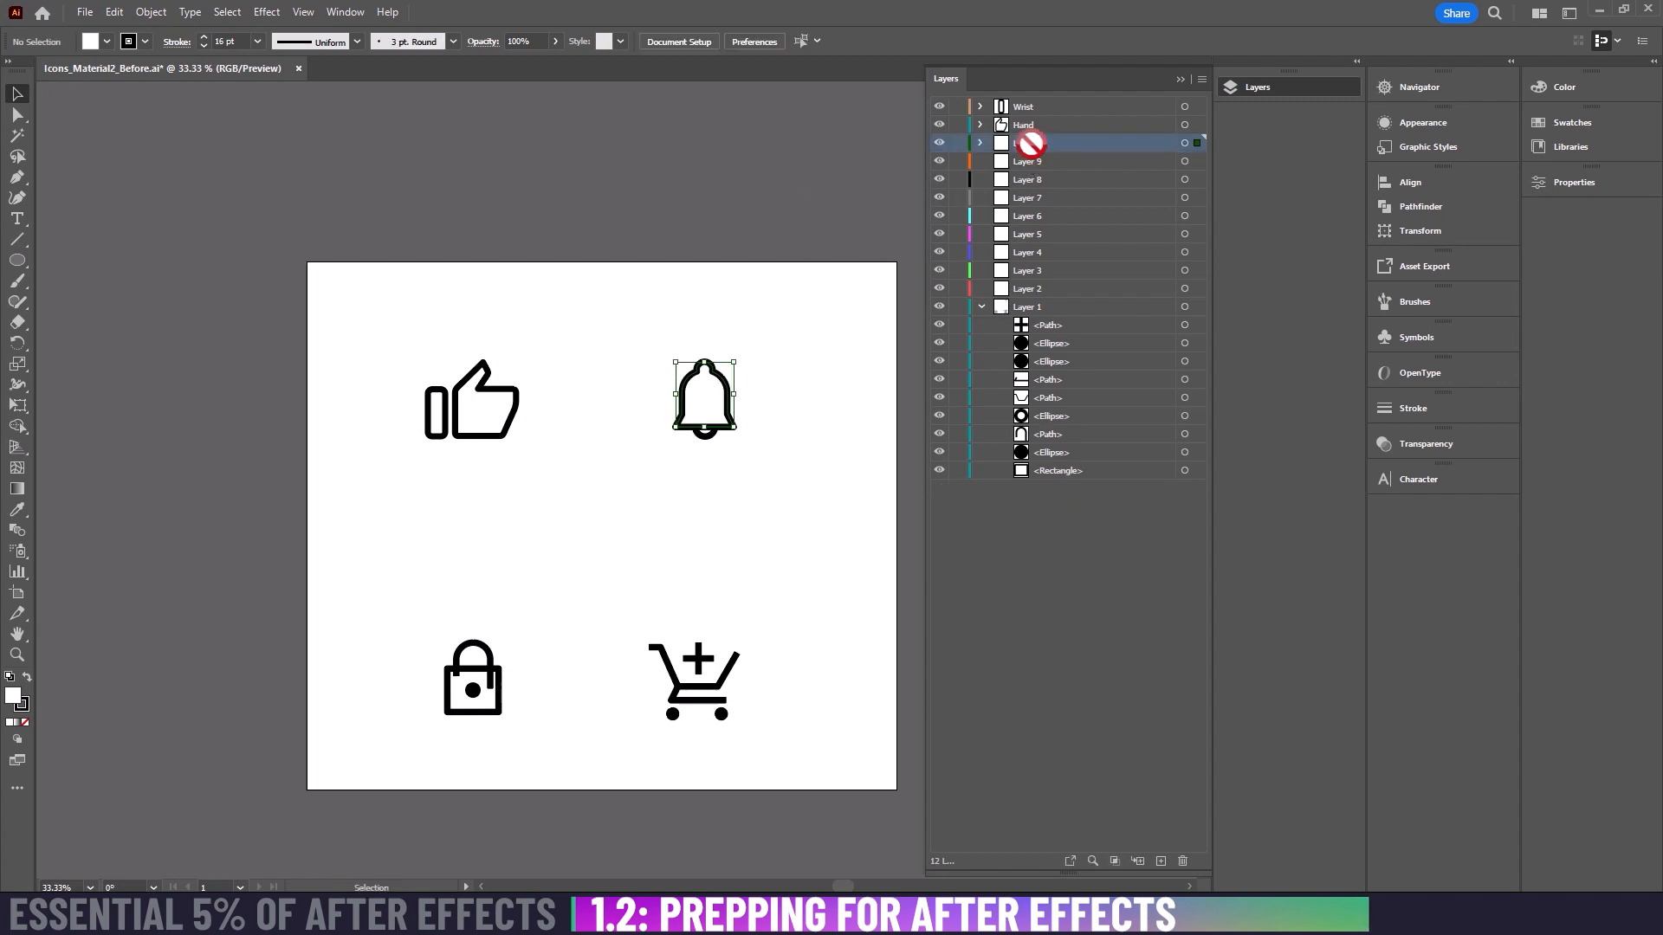
# Step: Cut the bell's clapper ellipse out of Layer 1, paste it in place on Layer 9 and deselect it
pyautogui.click(1044, 414)
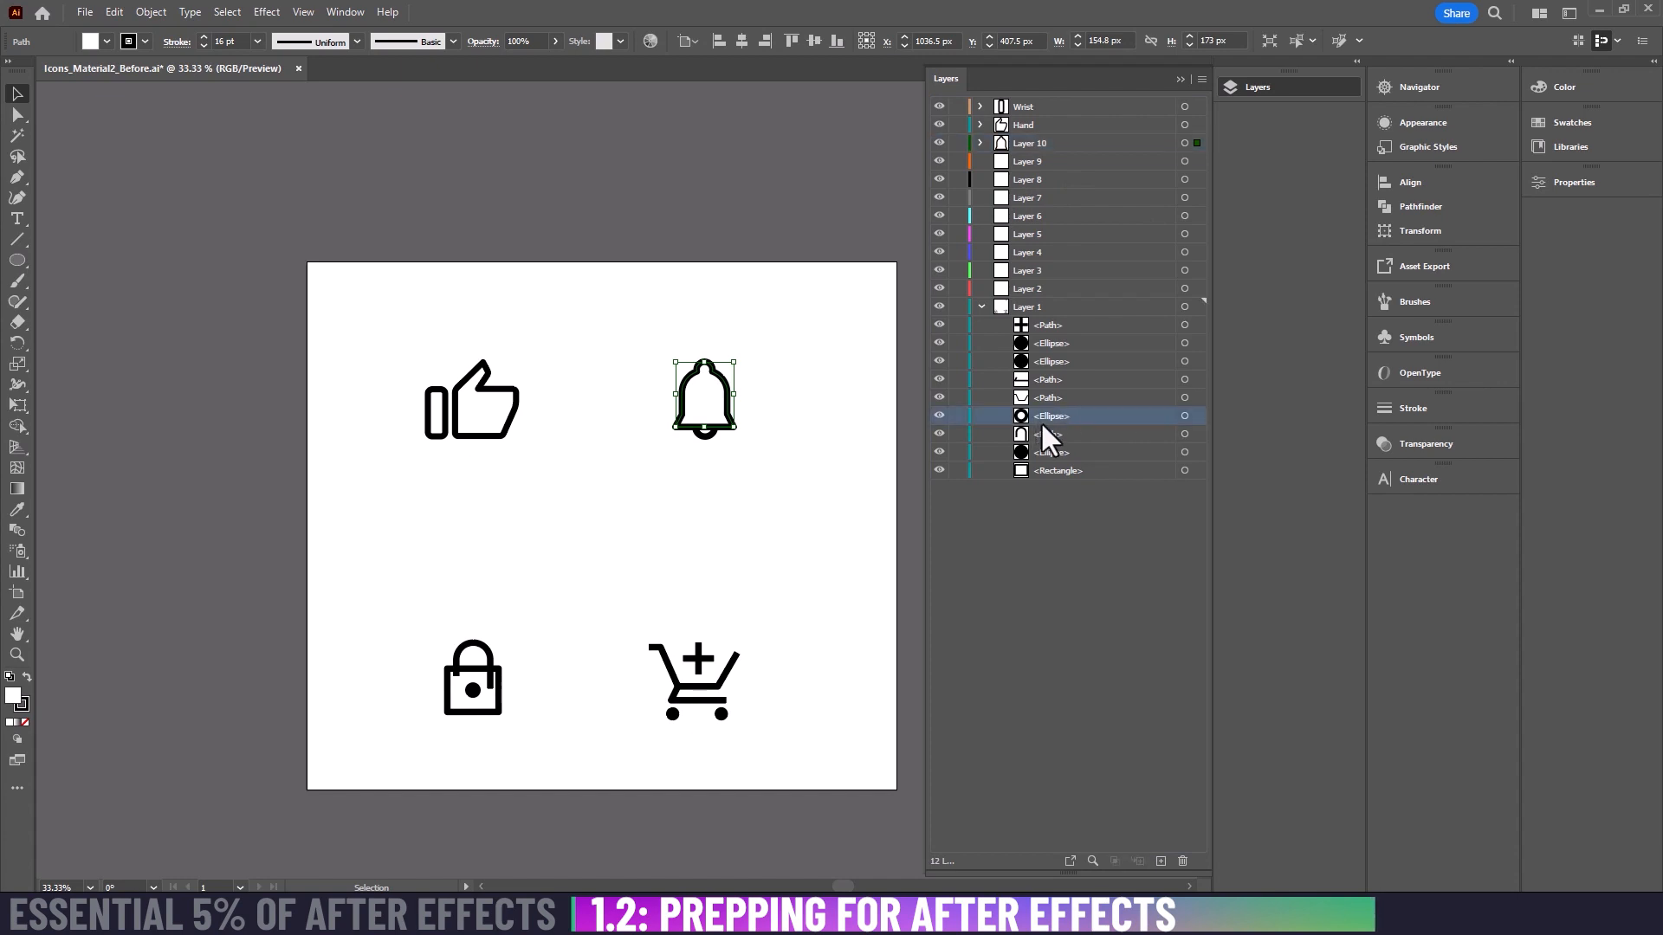
pyautogui.click(1184, 417)
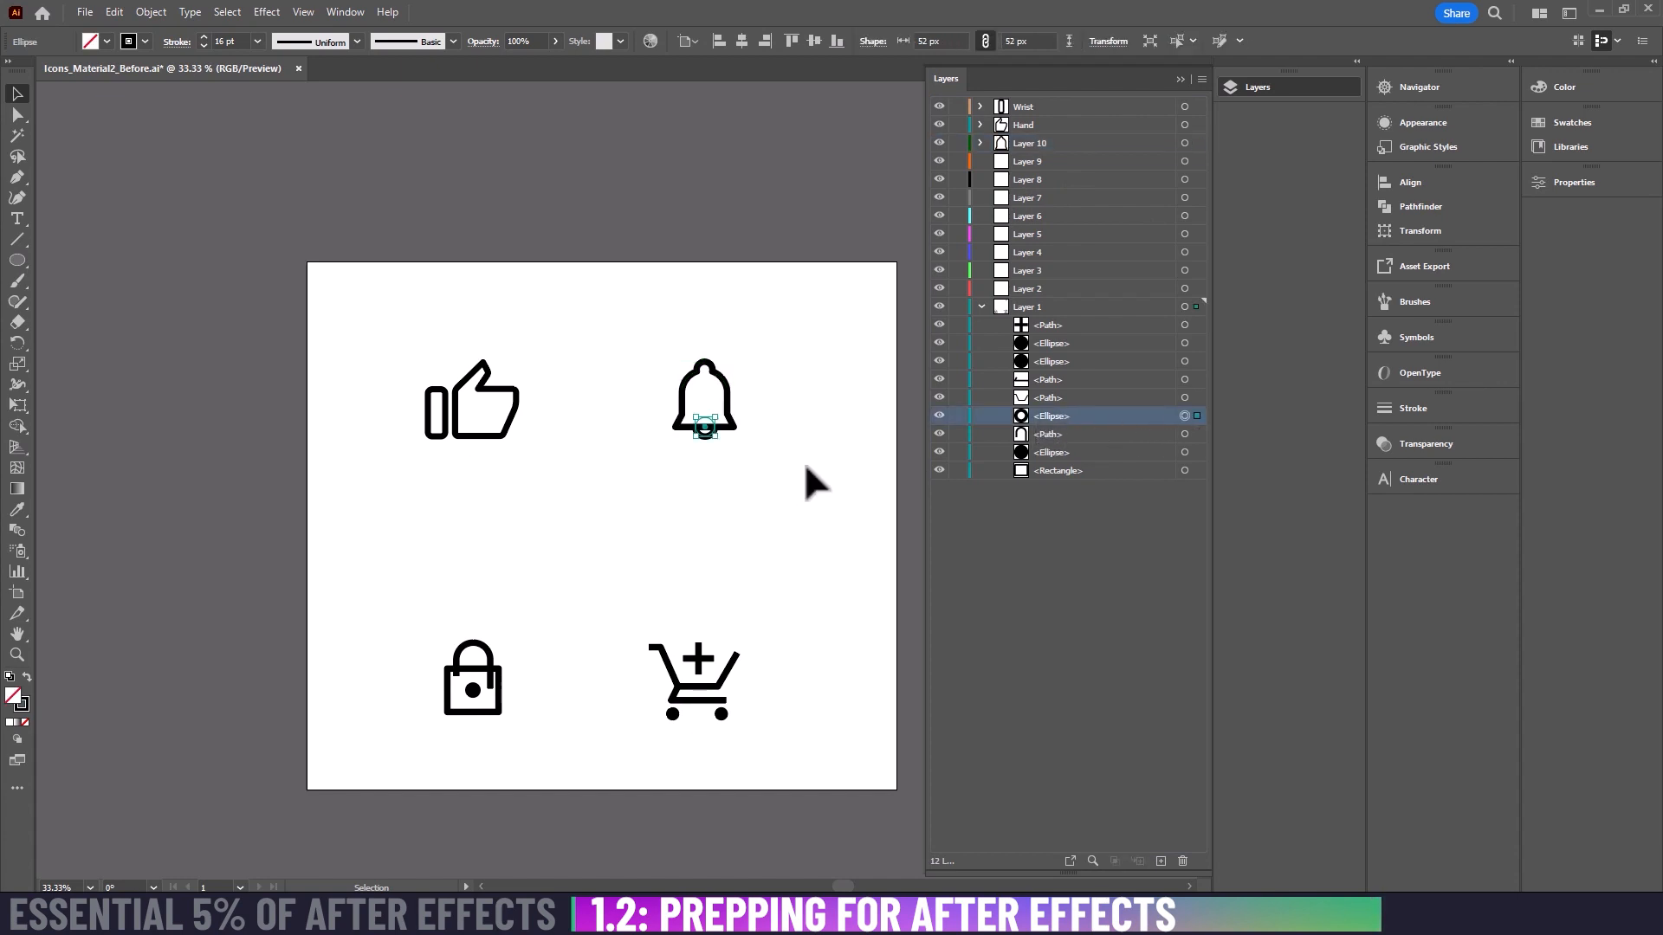
pyautogui.hotkey('ctrl', 'x')
pyautogui.click(1024, 162)
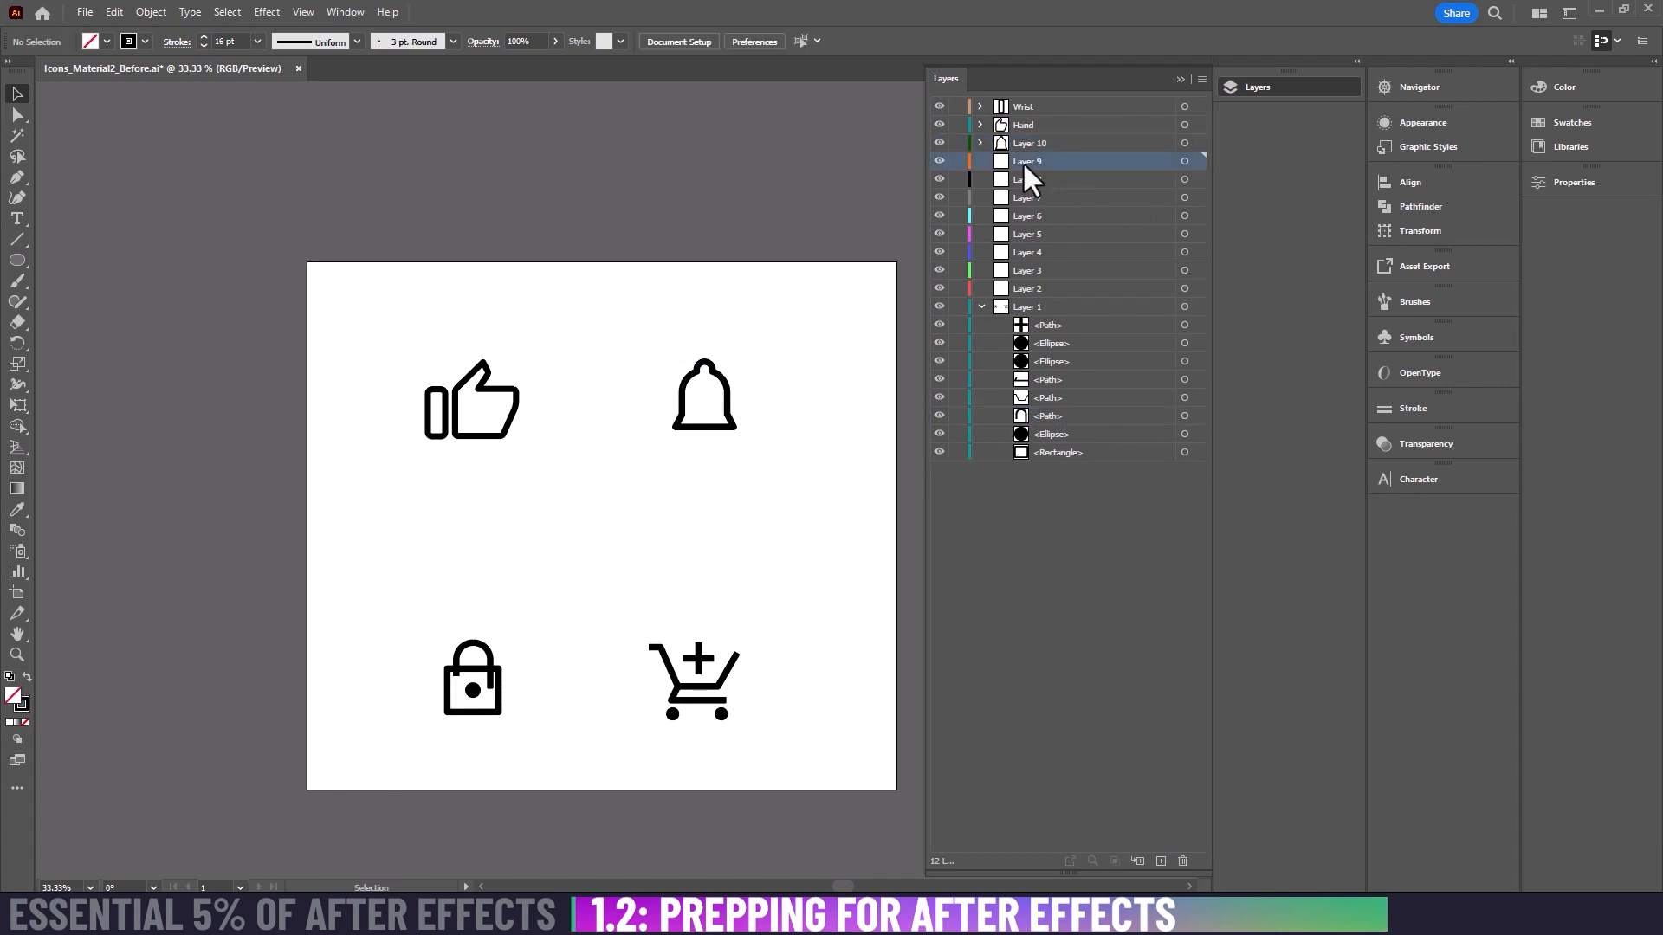
pyautogui.hotkey('ctrl', 'f')
pyautogui.click(820, 331)
# Step: Cut the padlock's shackle path out of Layer 1 and paste it in place on Layer 7
pyautogui.click(473, 645)
pyautogui.hotkey('ctrl', 'x')
pyautogui.click(1038, 197)
pyautogui.hotkey('ctrl', 'f')
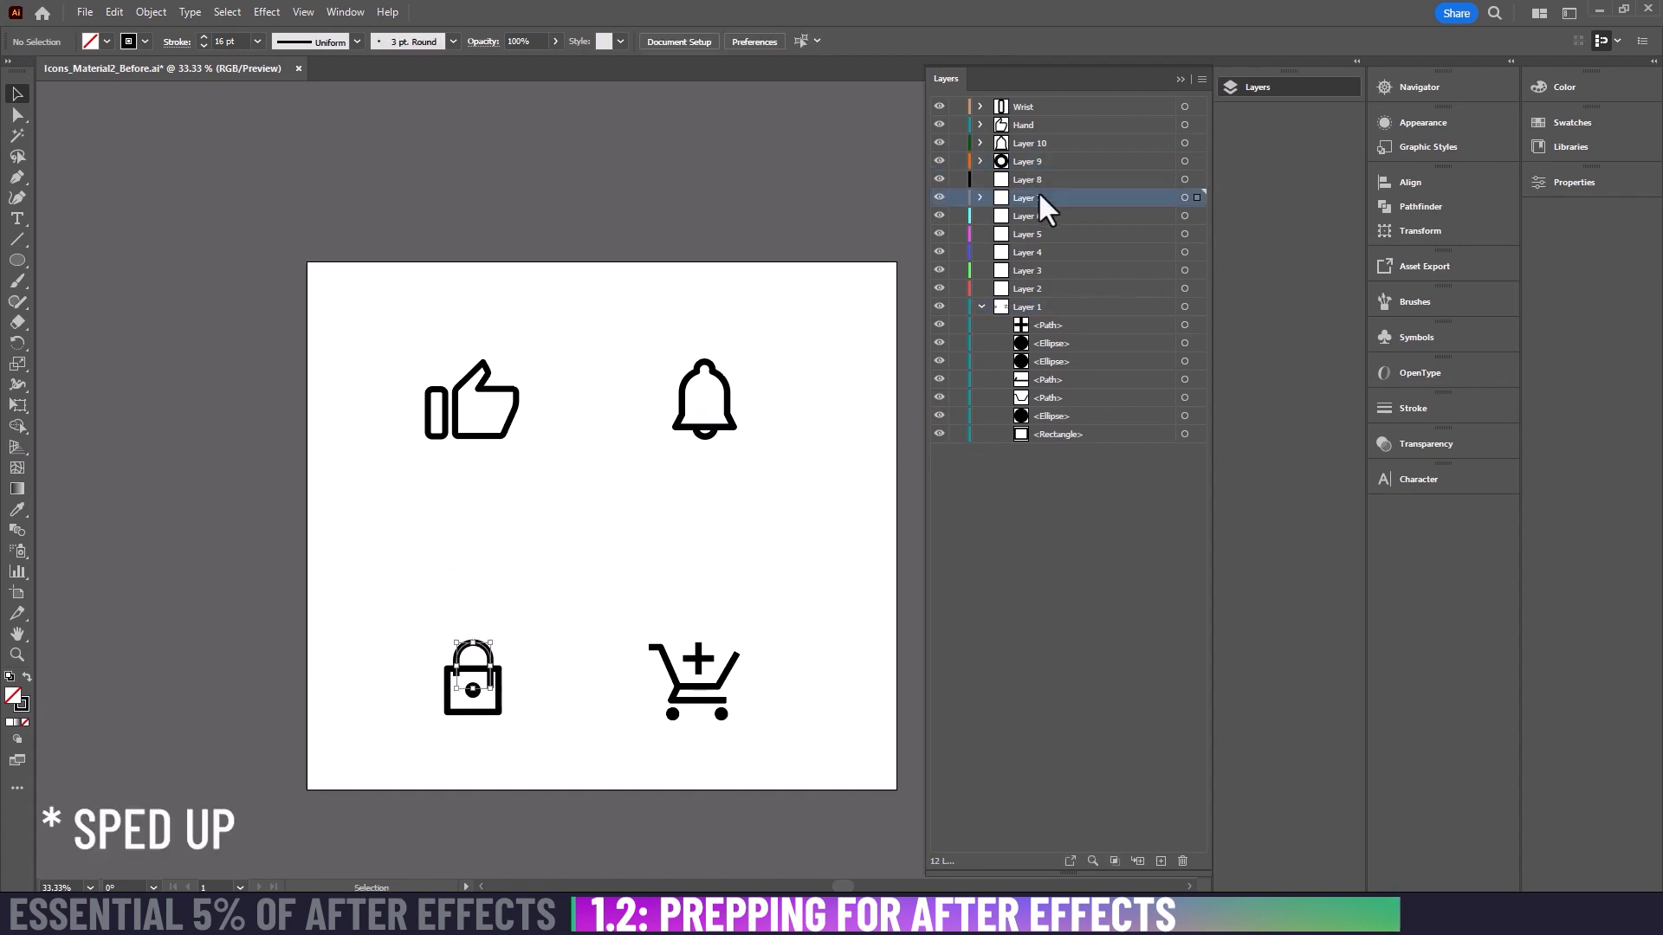
# Step: Cut the padlock's rectangular body out of Layer 1 and paste it in place on Layer 8
pyautogui.click(494, 710)
pyautogui.hotkey('ctrl', 'x')
pyautogui.click(1027, 179)
pyautogui.hotkey('ctrl', 'f')
# Step: Move the padlock's keyhole circle from Layer 1 onto Layer 8 in front of the lock body, hiding that layer temporarily to reach it
pyautogui.click(939, 180)
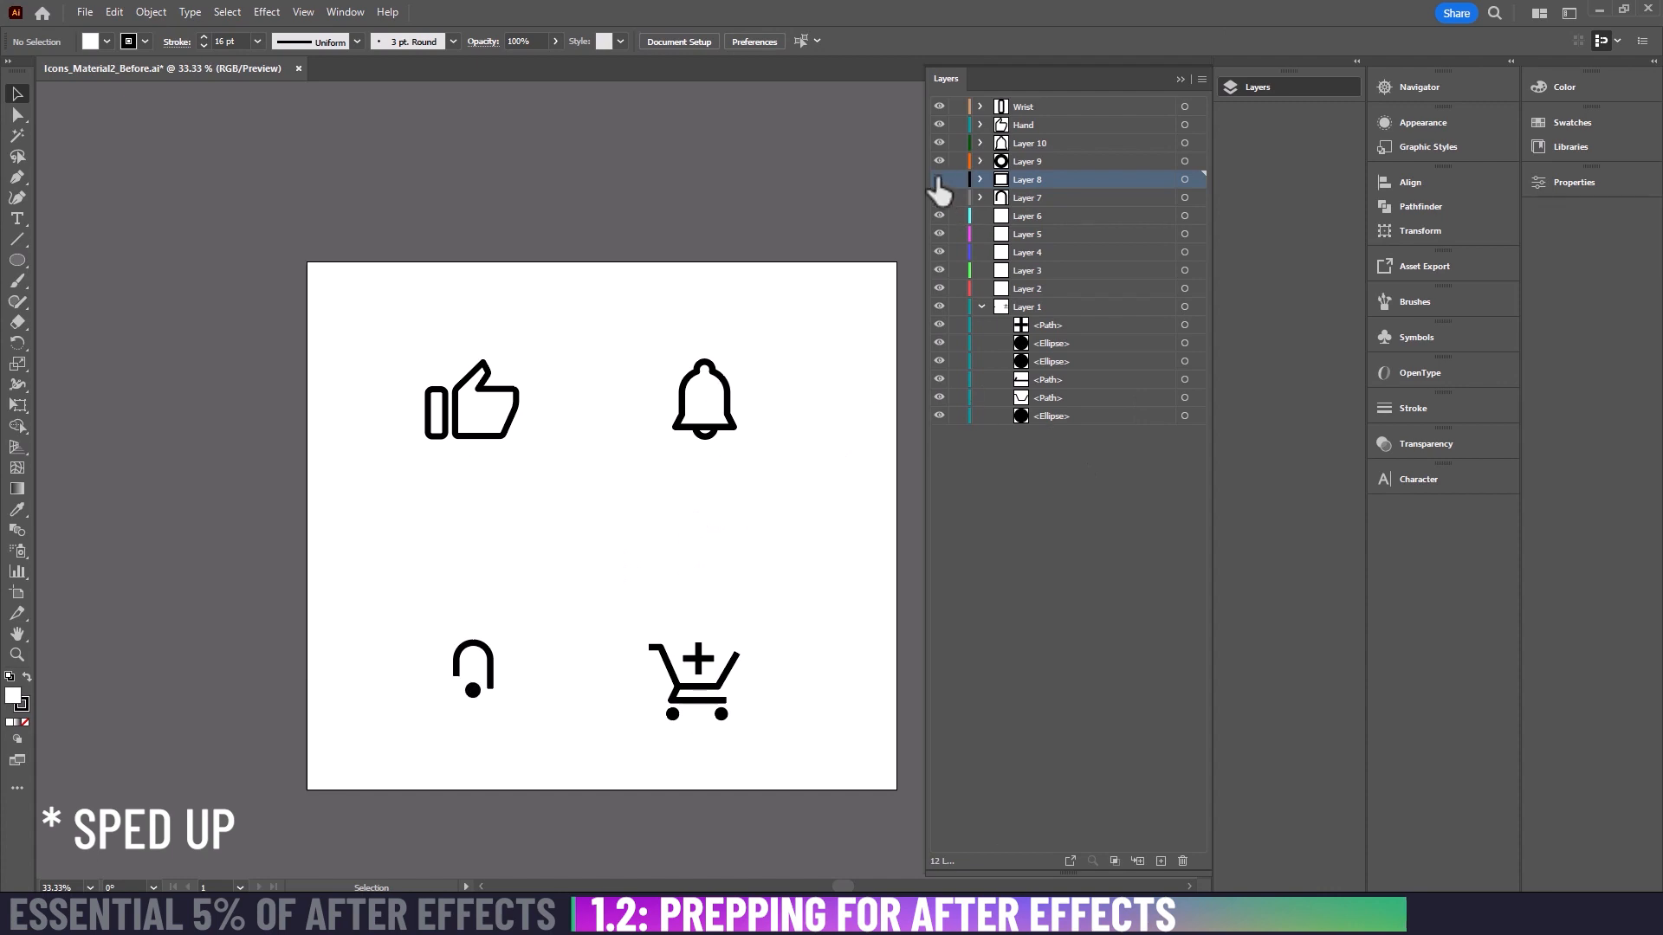
pyautogui.click(473, 695)
pyautogui.press('Delete')
pyautogui.click(939, 179)
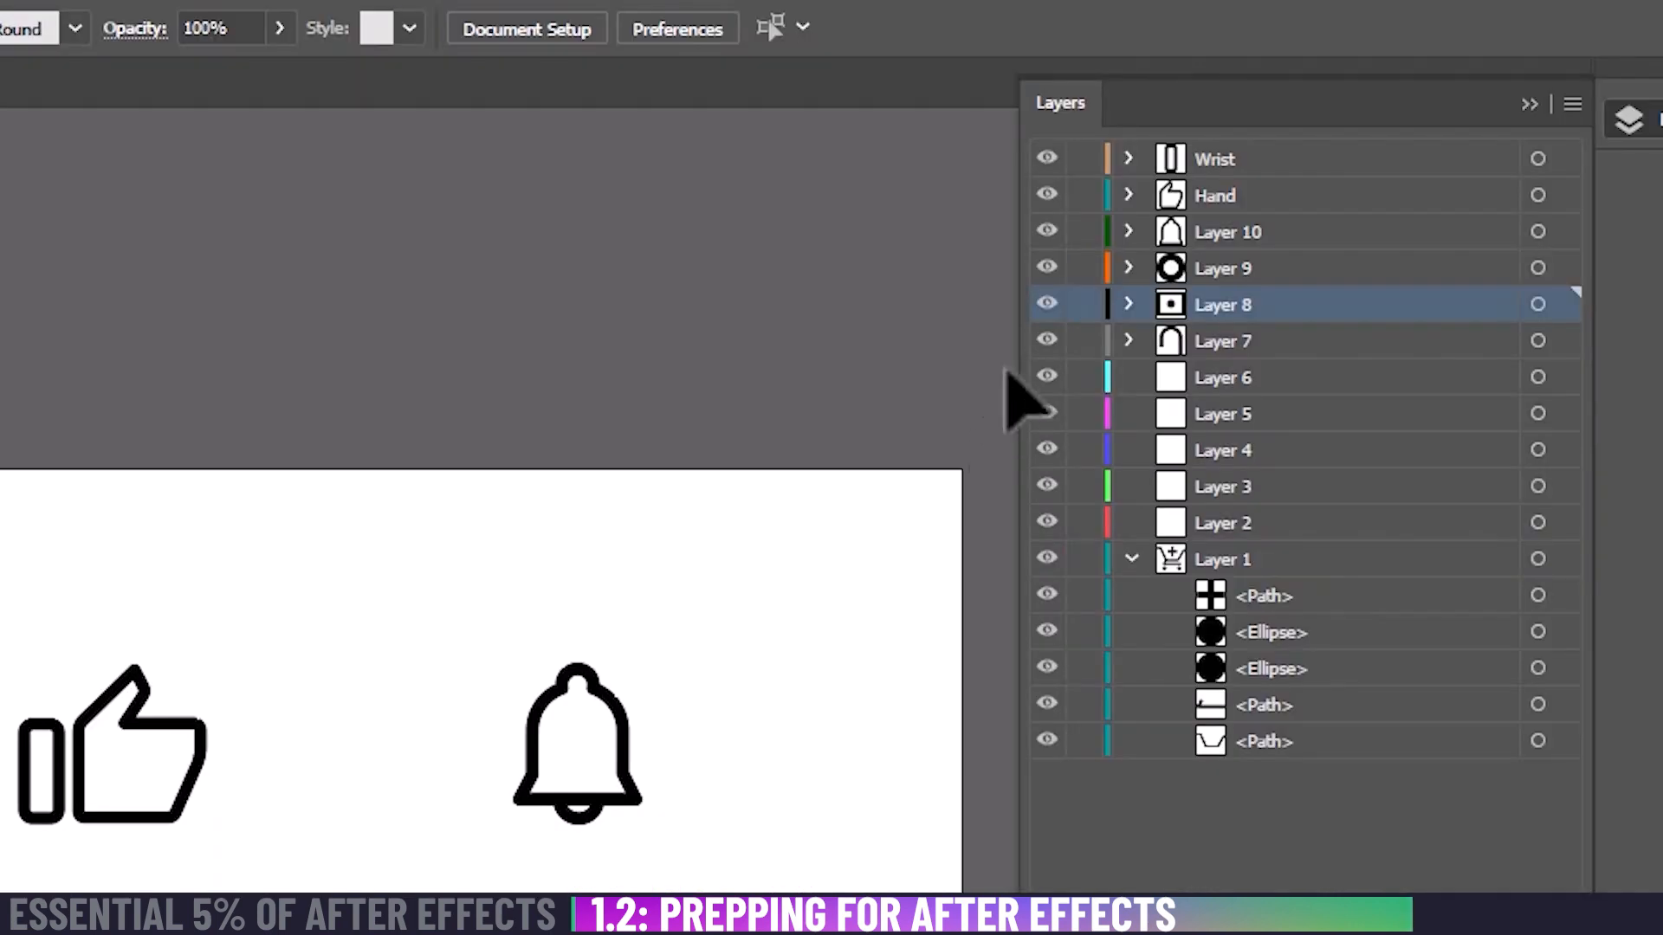
# Step: Expand Layer 8, rename it to Lock, and check its contents by toggling its visibility
pyautogui.click(980, 179)
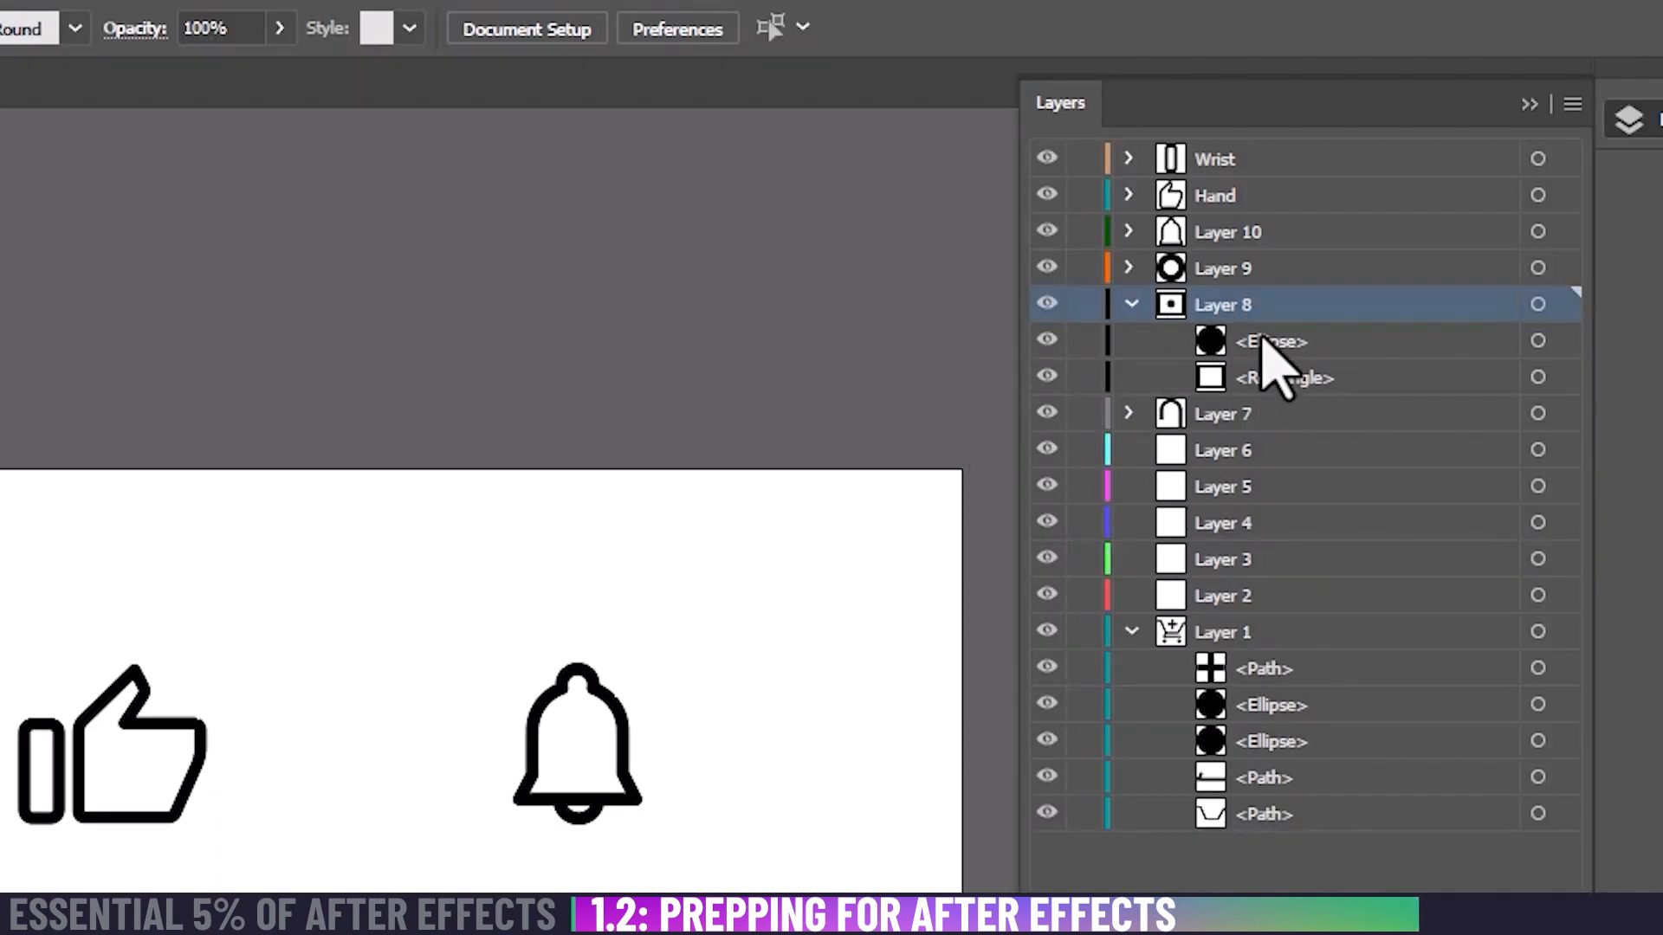
pyautogui.doubleClick(1211, 302)
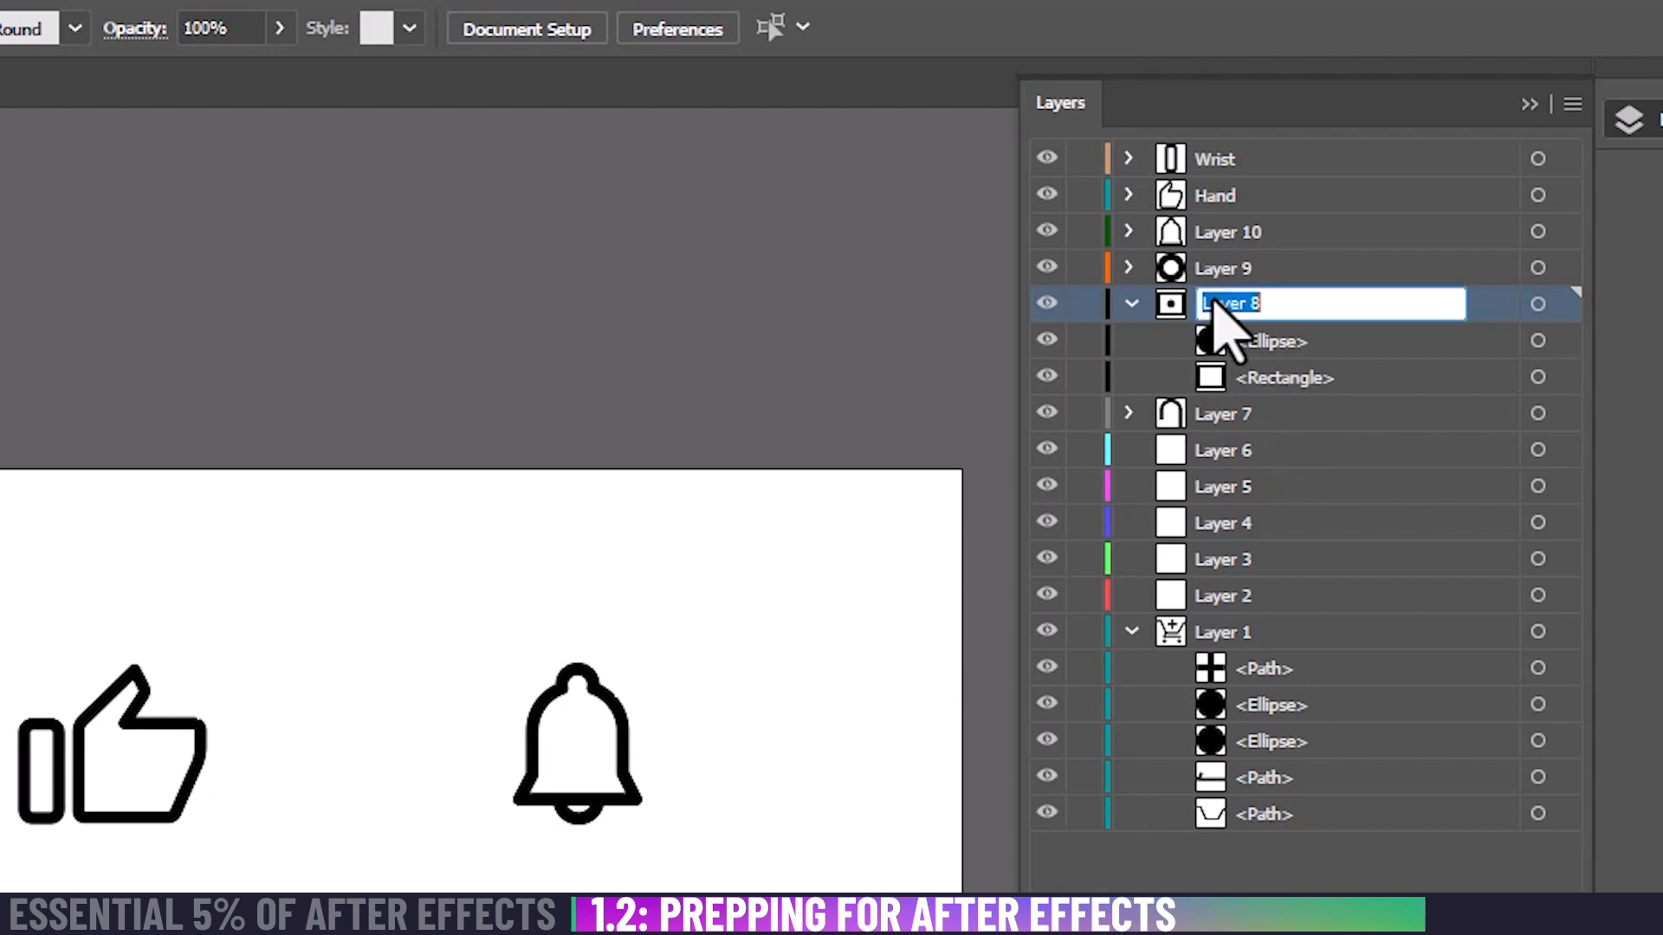
pyautogui.write('Lock')
pyautogui.press('Return')
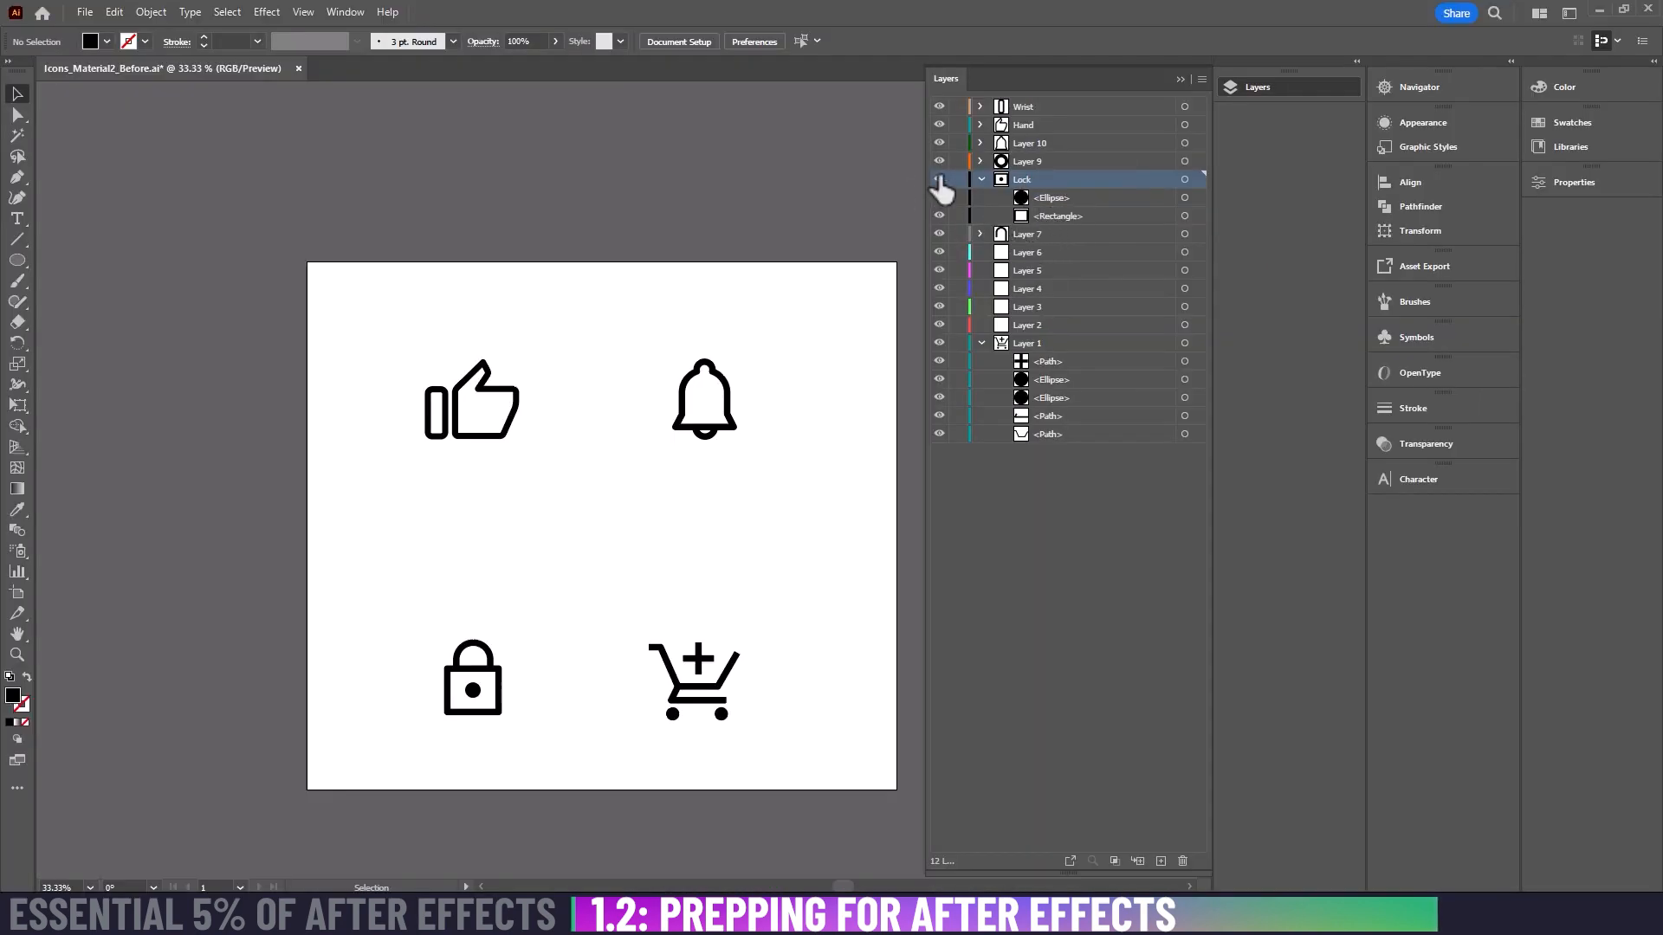
pyautogui.click(938, 180)
pyautogui.click(939, 179)
# Step: Rename Layer 7, which holds the padlock's shackle, to Locker and deselect the artwork
pyautogui.click(478, 645)
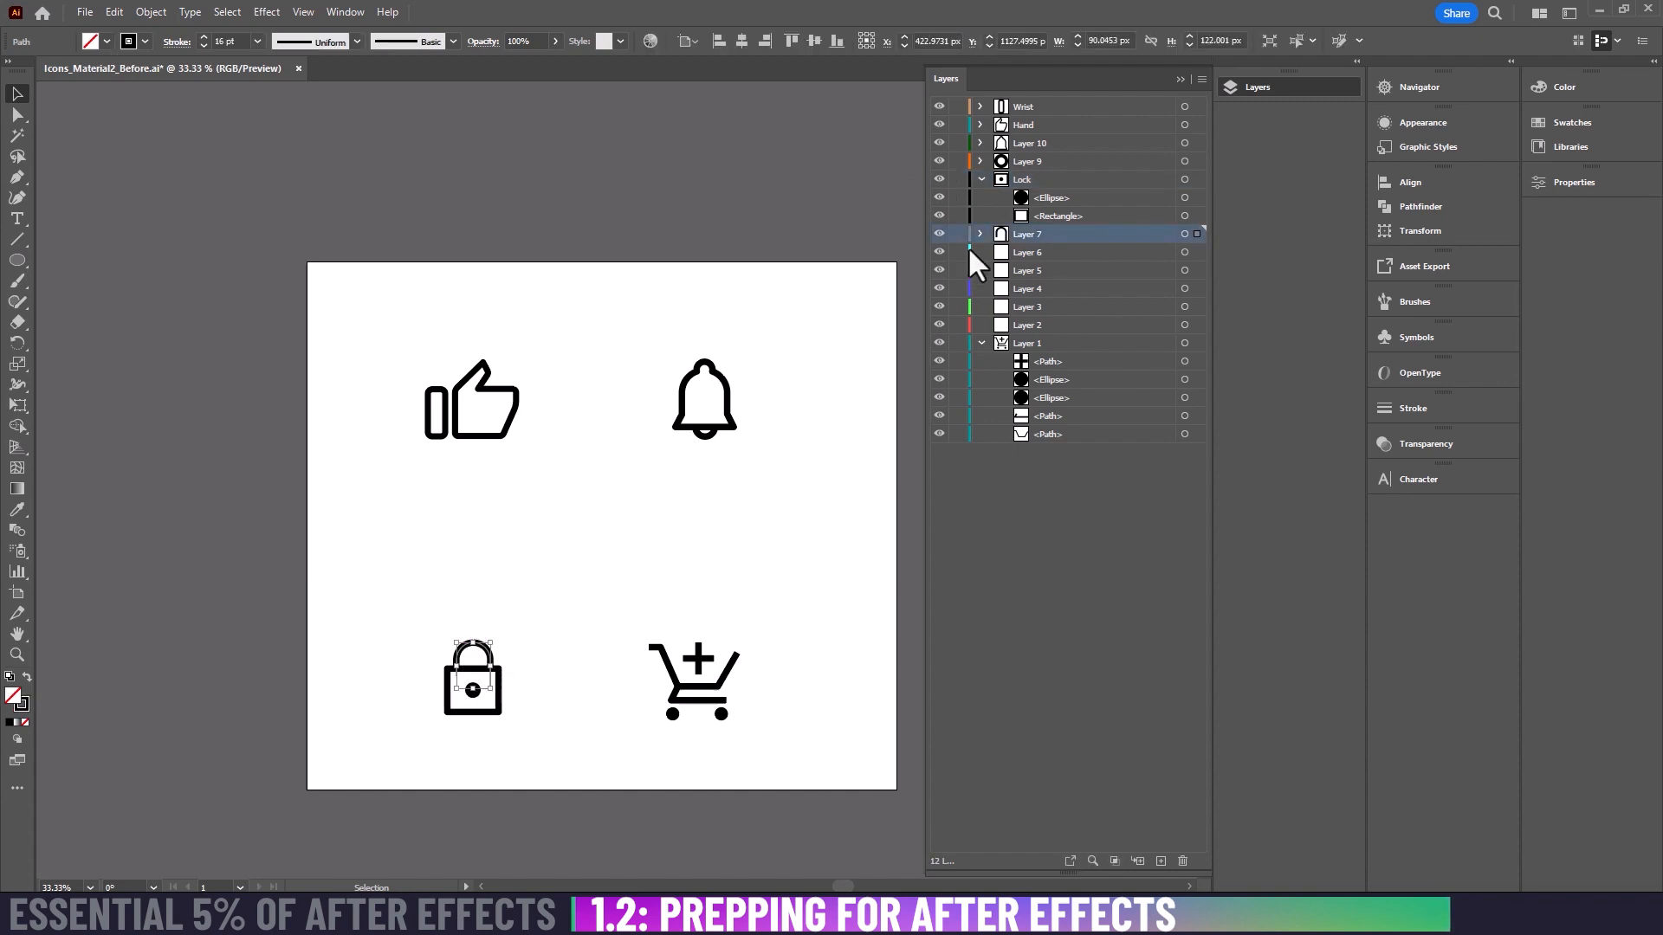
pyautogui.doubleClick(1026, 232)
pyautogui.write('L')
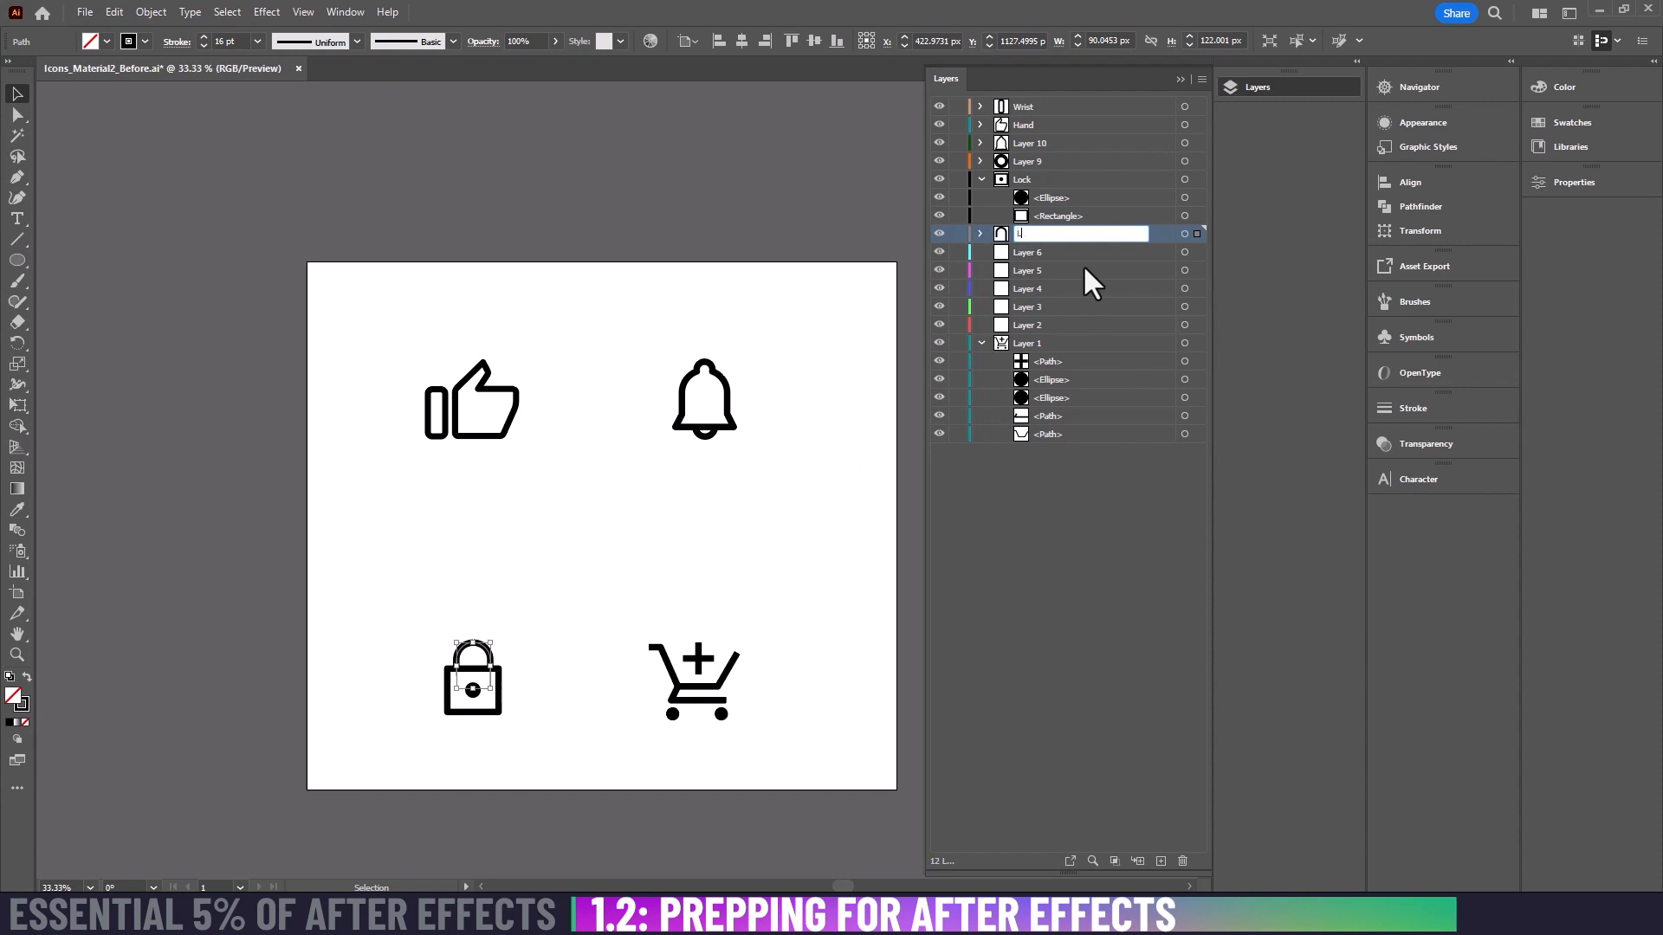
pyautogui.write('ocker')
pyautogui.click(1147, 625)
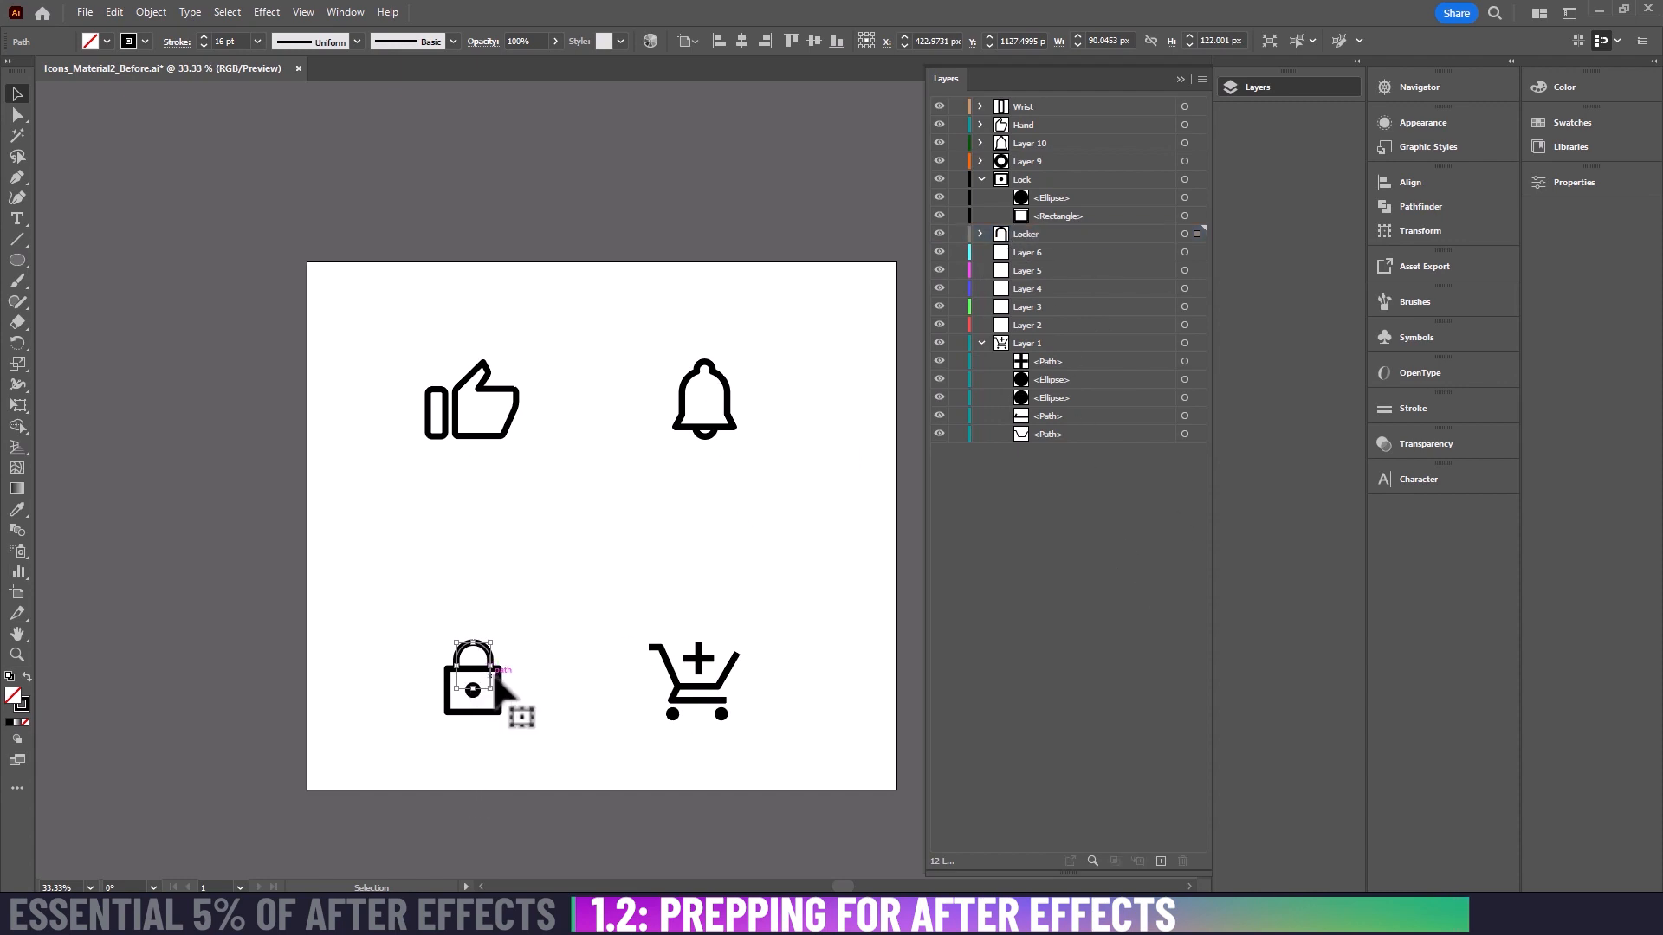
pyautogui.click(726, 555)
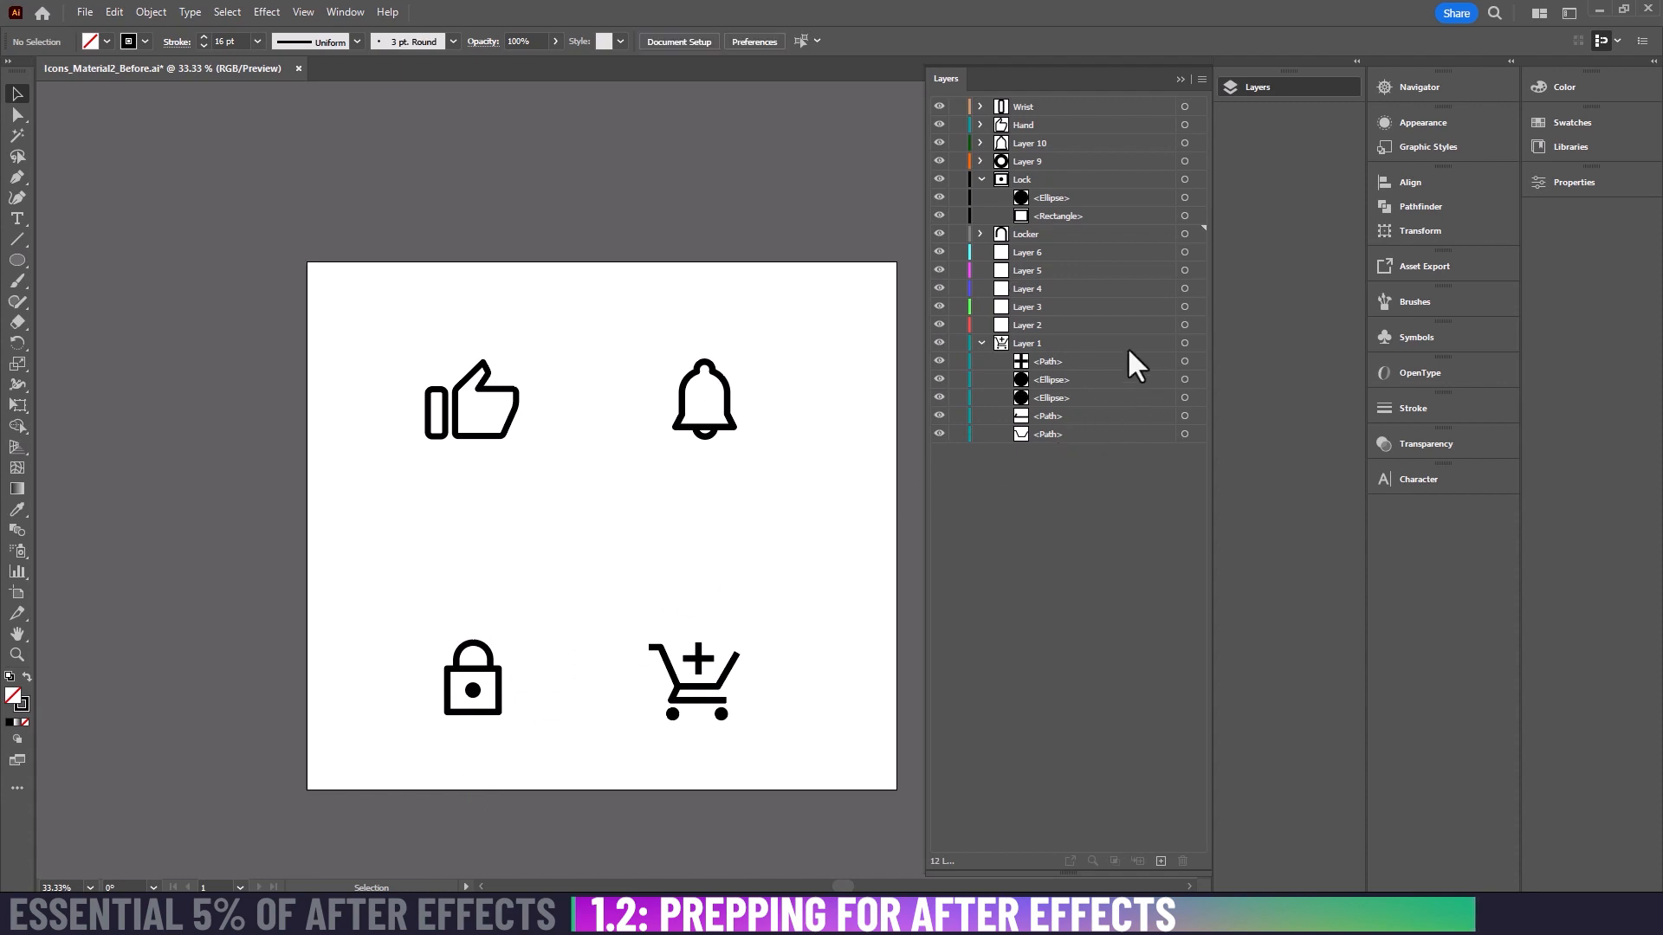
# Step: Cut the shopping cart's plus sign out of Layer 1 and paste it at its original position on Layer 2
pyautogui.click(723, 686)
pyautogui.click(797, 651)
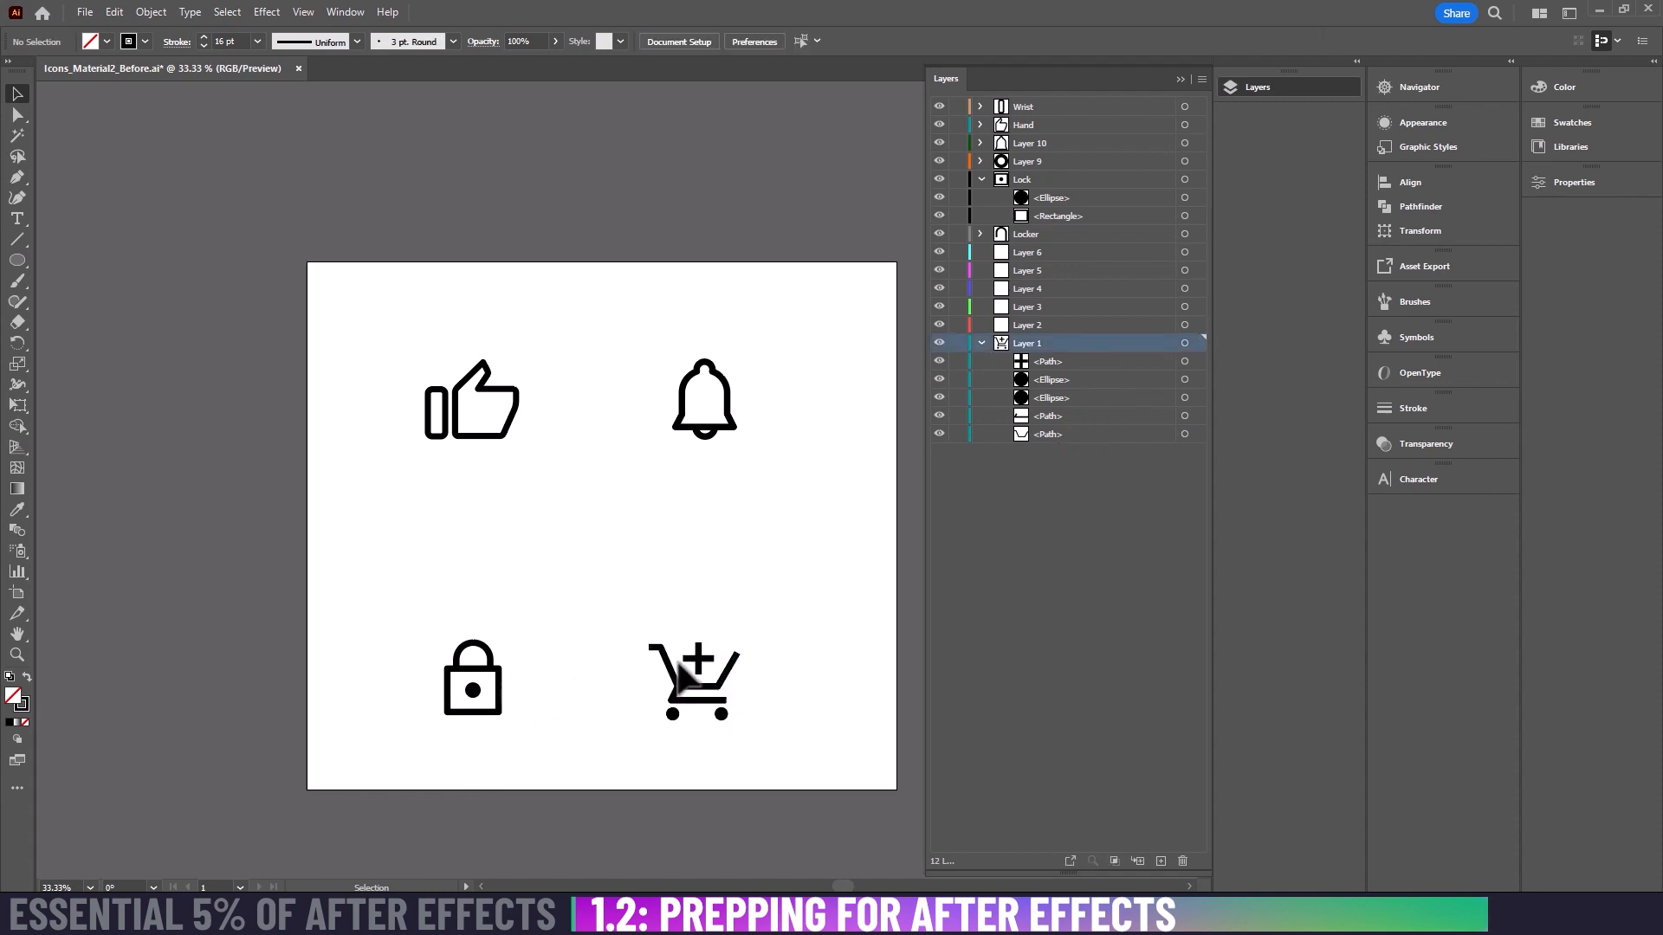
pyautogui.hotkey('shift', 'x')
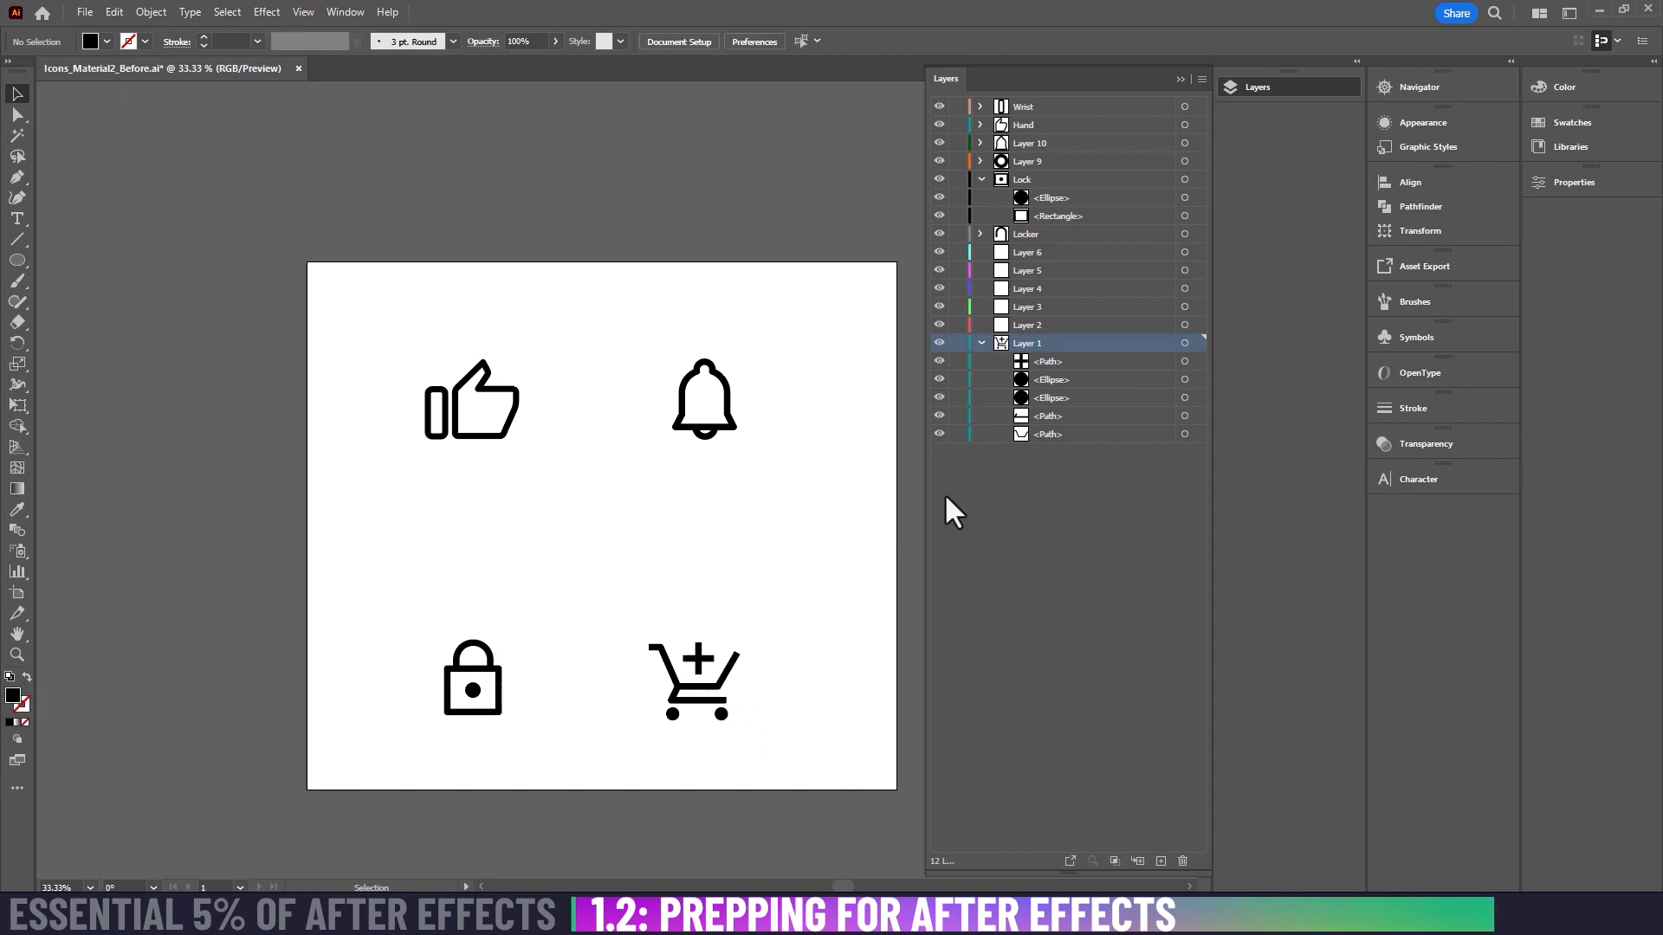
pyautogui.click(698, 660)
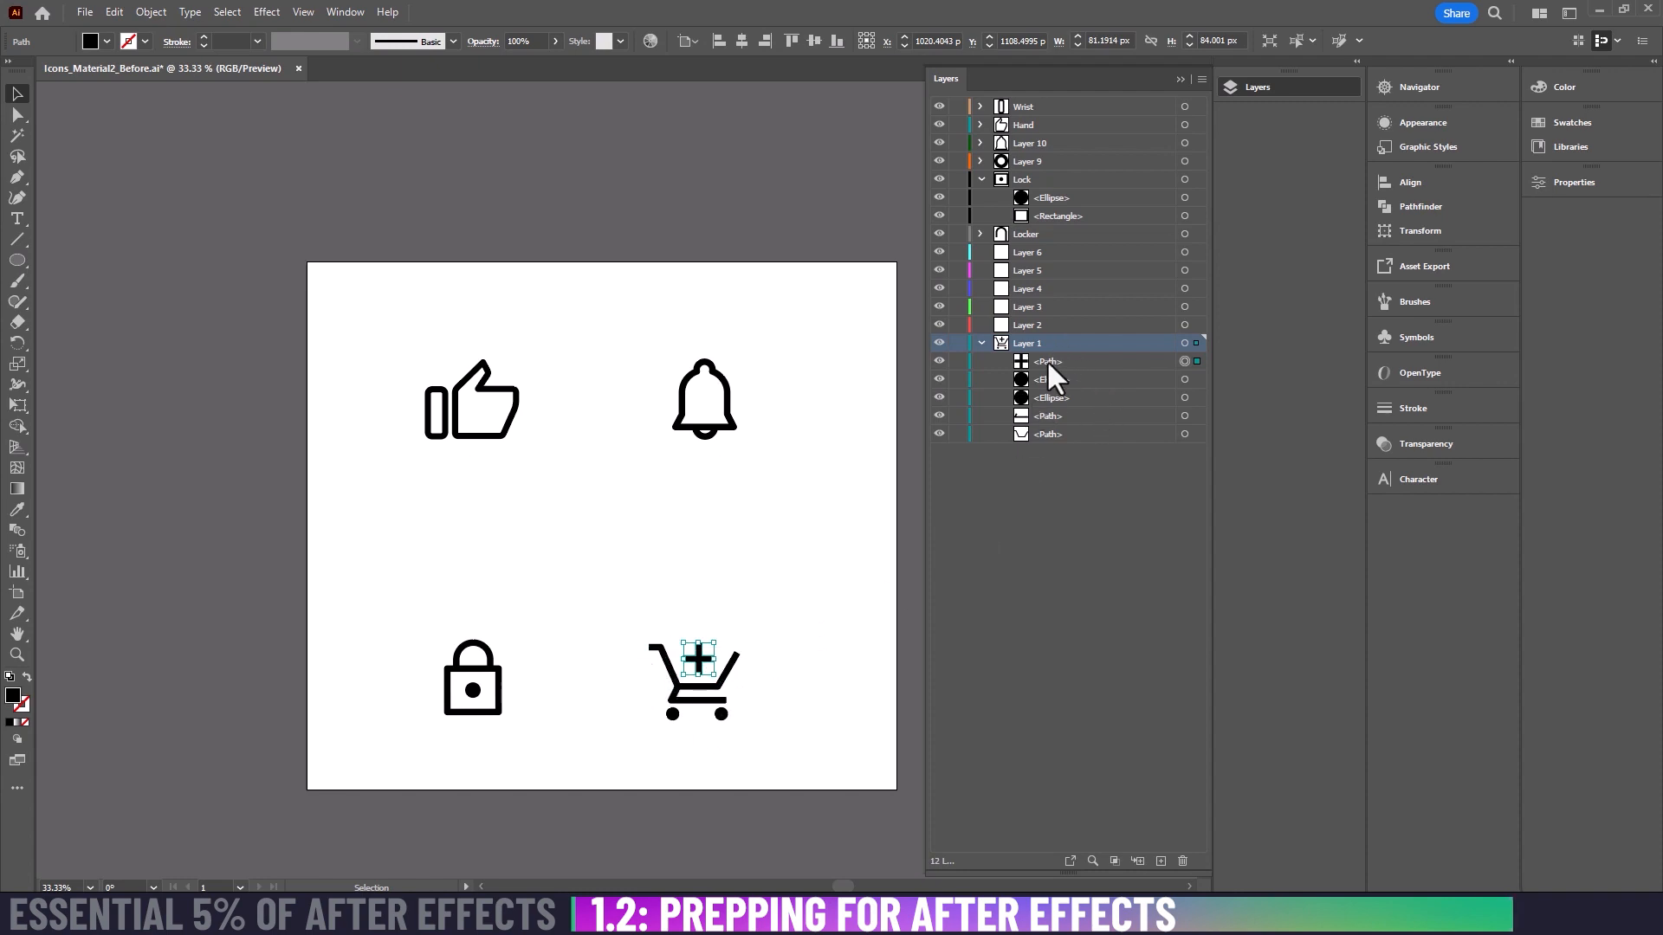
pyautogui.press('Delete')
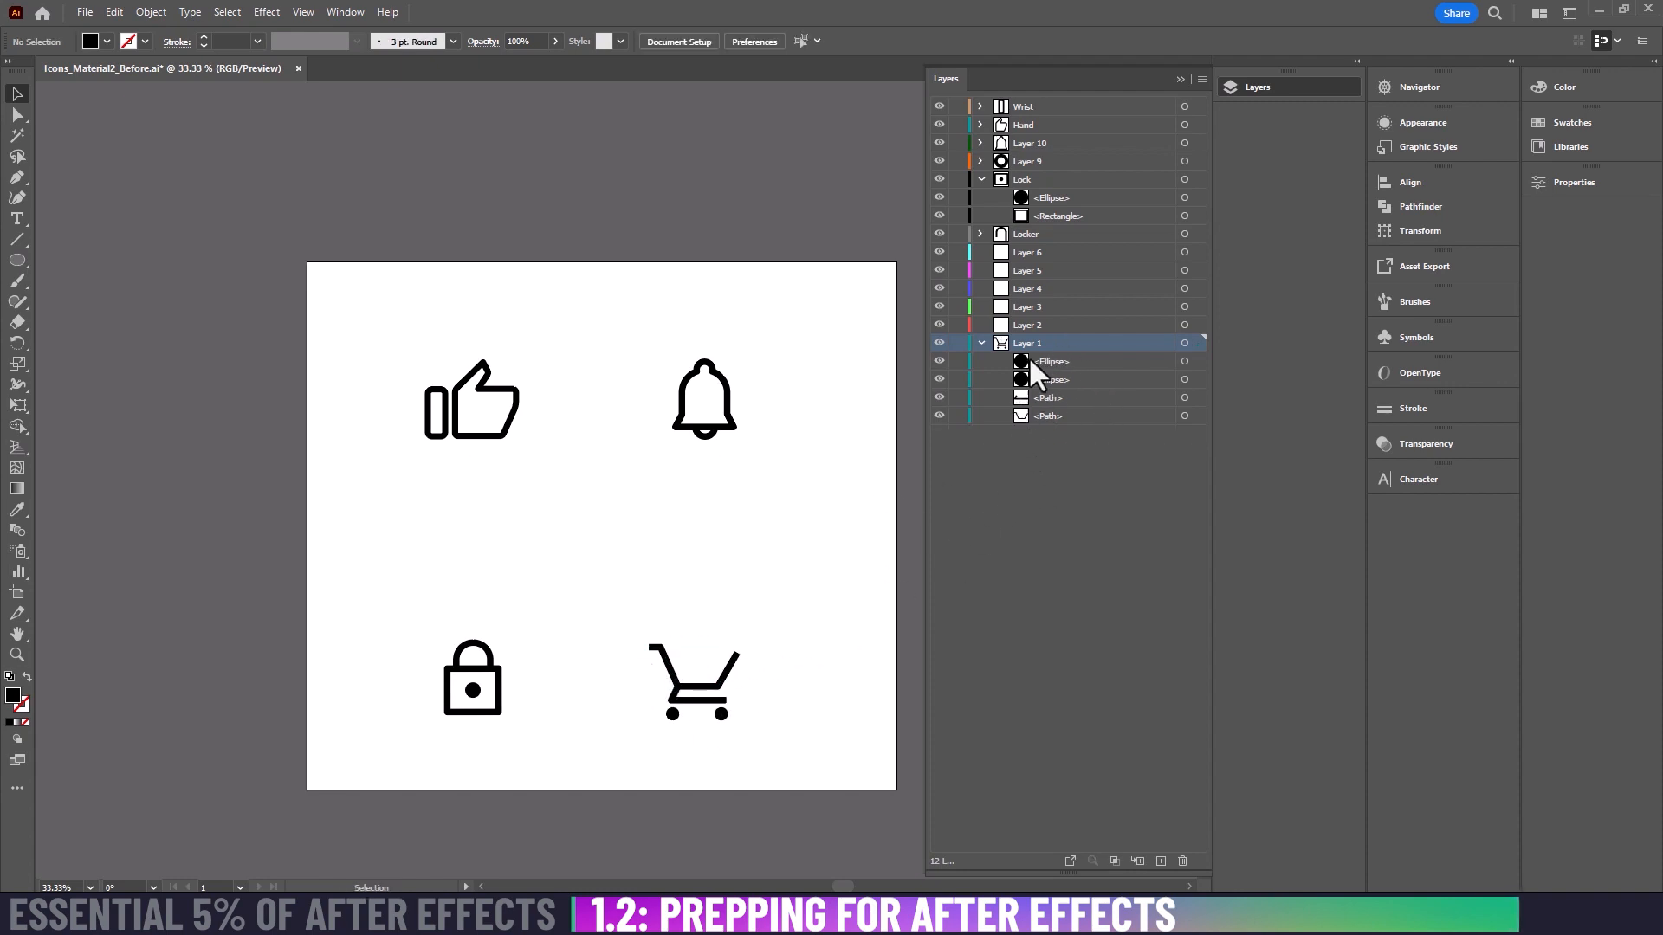
pyautogui.click(1027, 326)
pyautogui.hotkey('ctrl', 'f')
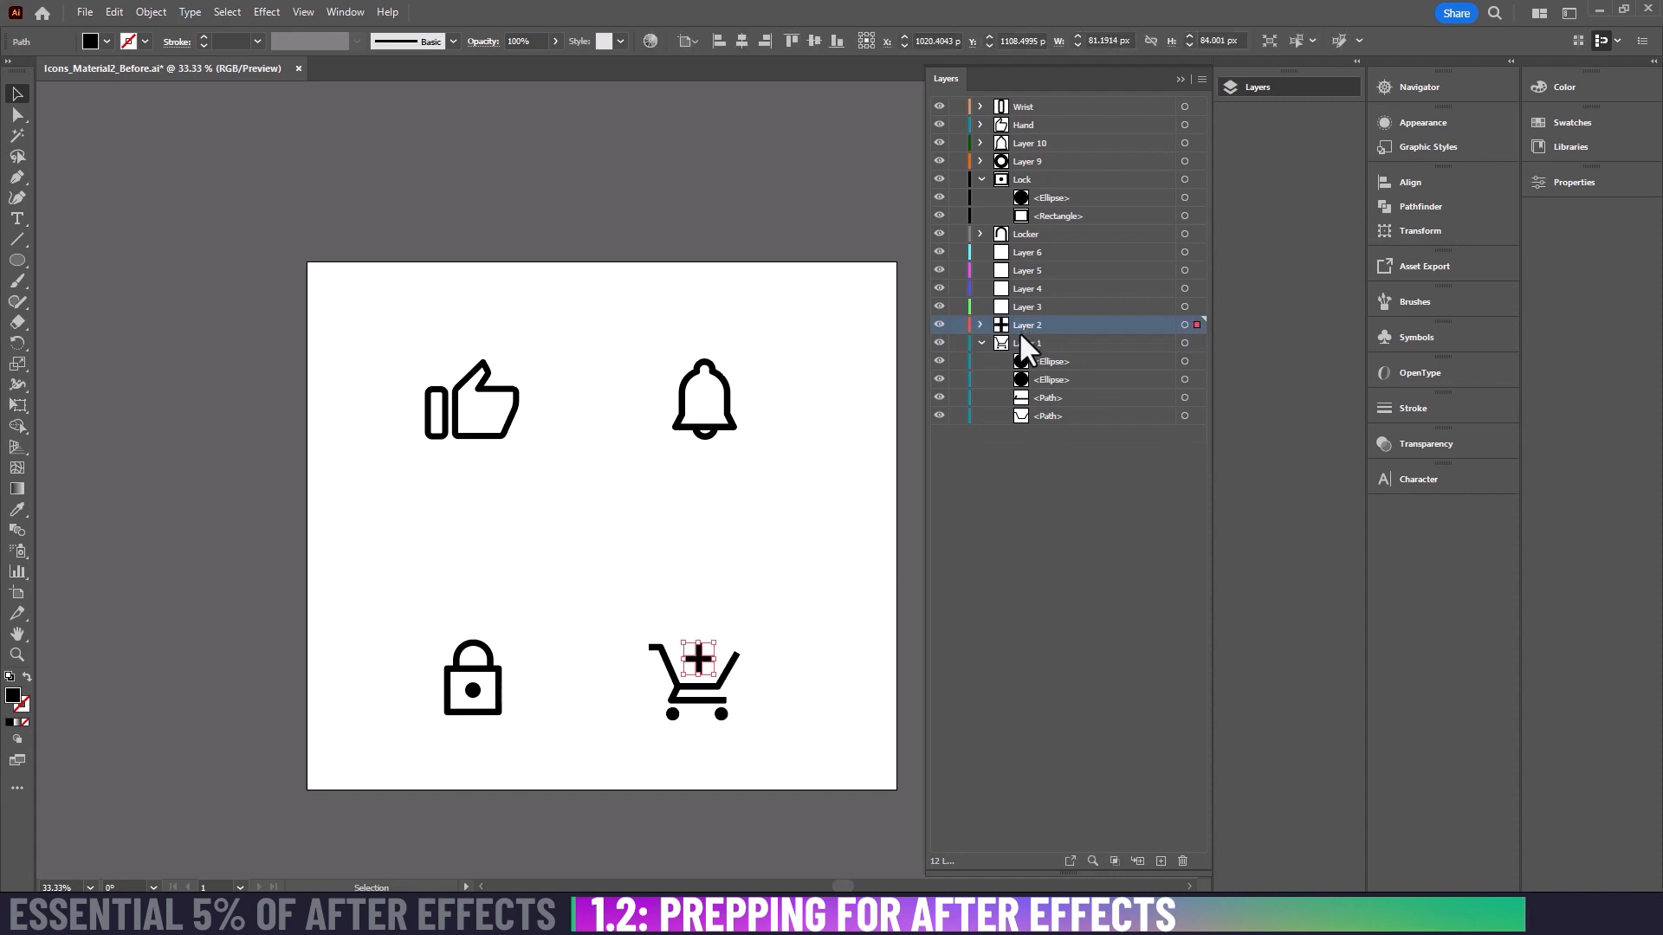
# Step: Rename Layer 2, which holds the cart's plus sign, to "ShoppingCart +"
pyautogui.doubleClick(1023, 327)
pyautogui.write('ShoppingCa')
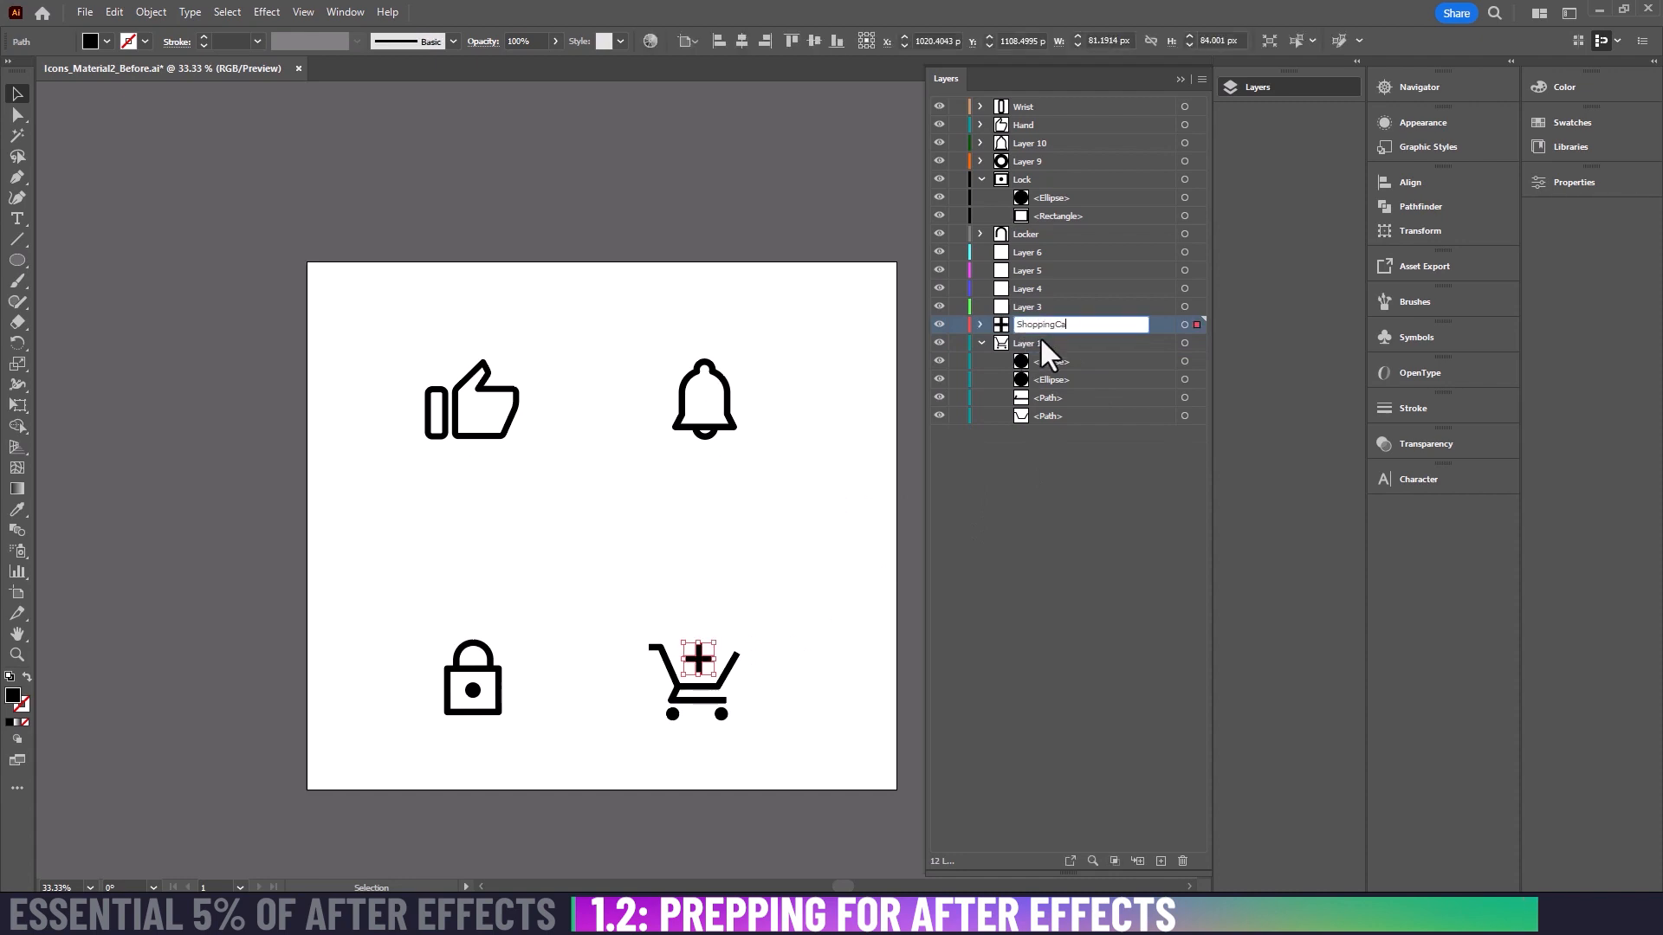
pyautogui.write('rt +')
pyautogui.press('Return')
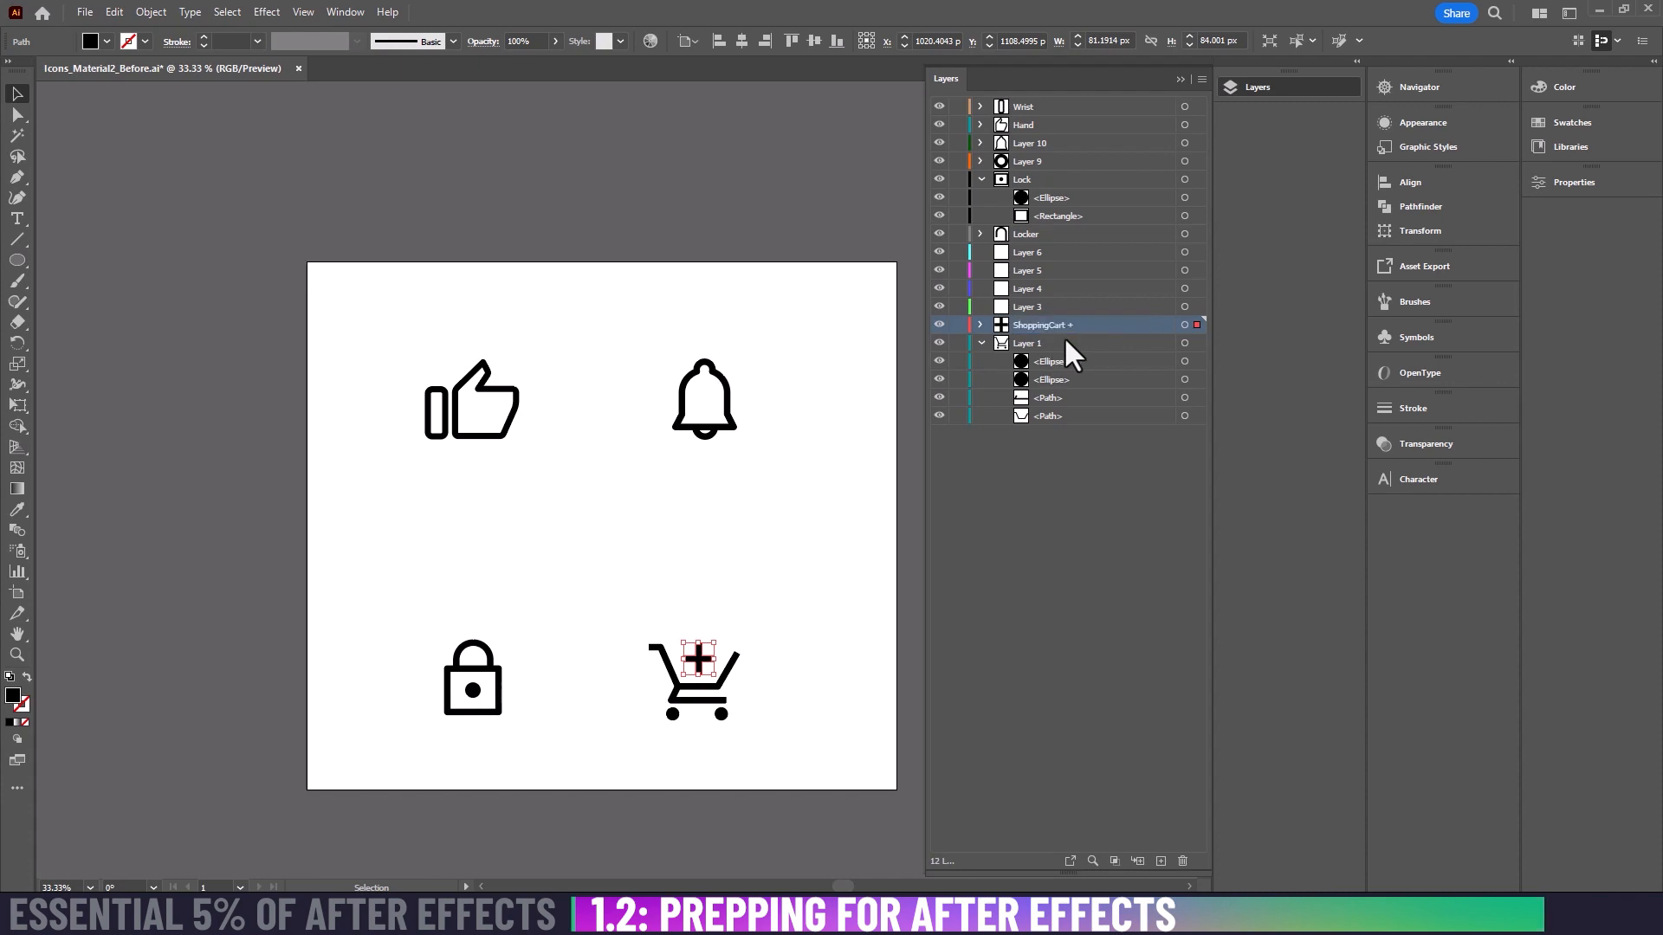
# Step: Rename Layer 1, which holds the remaining cart artwork, to "Shopping Cart"
pyautogui.doubleClick(1024, 343)
pyautogui.write('S')
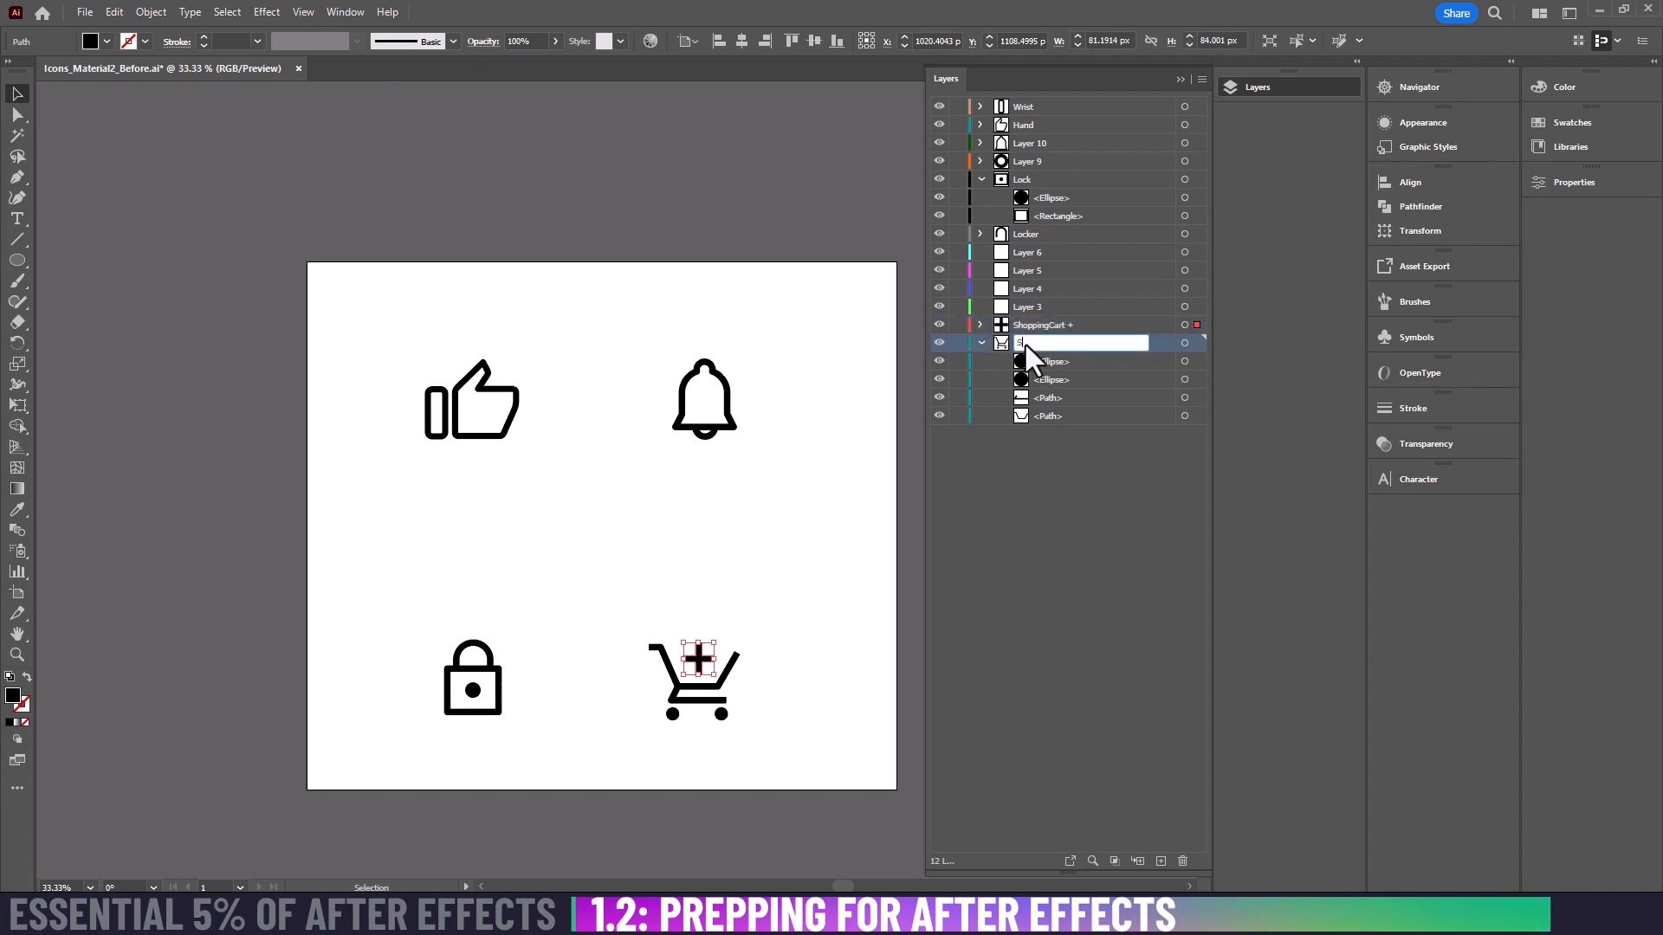
pyautogui.write('hopping Cart')
pyautogui.press('Return')
# Step: Rename the bell icon's two layers: Layer 9 to Ringer and Layer 10 to Bell
pyautogui.doubleClick(1015, 161)
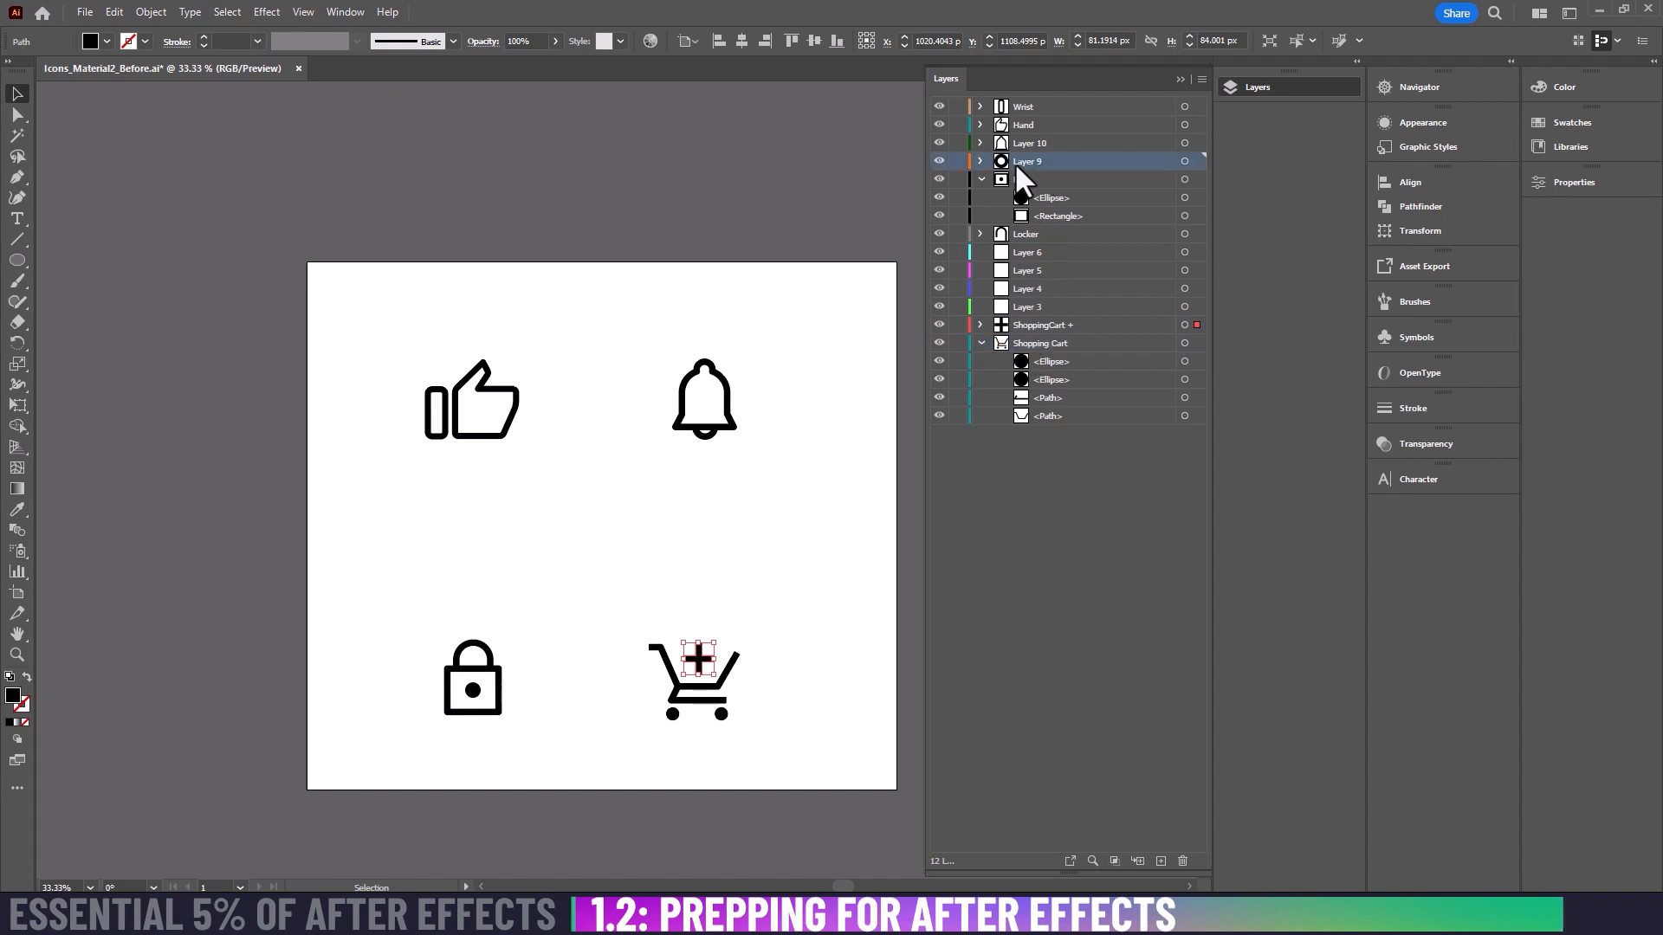
pyautogui.write('Ring')
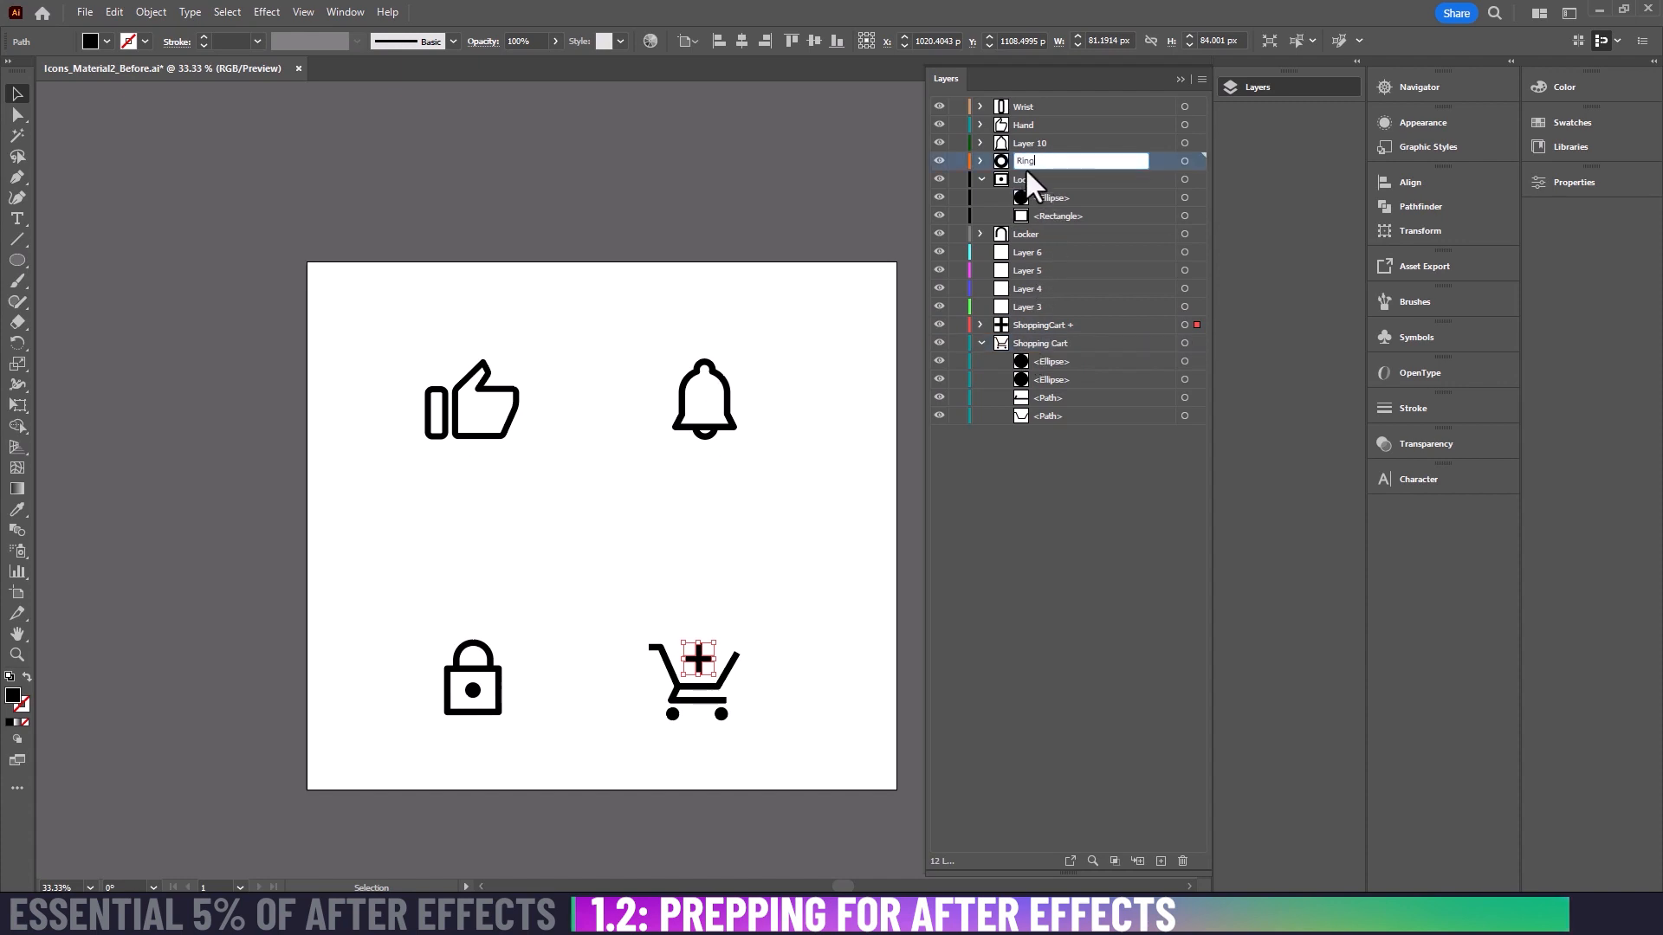
pyautogui.write('er')
pyautogui.press('Return')
pyautogui.doubleClick(1031, 142)
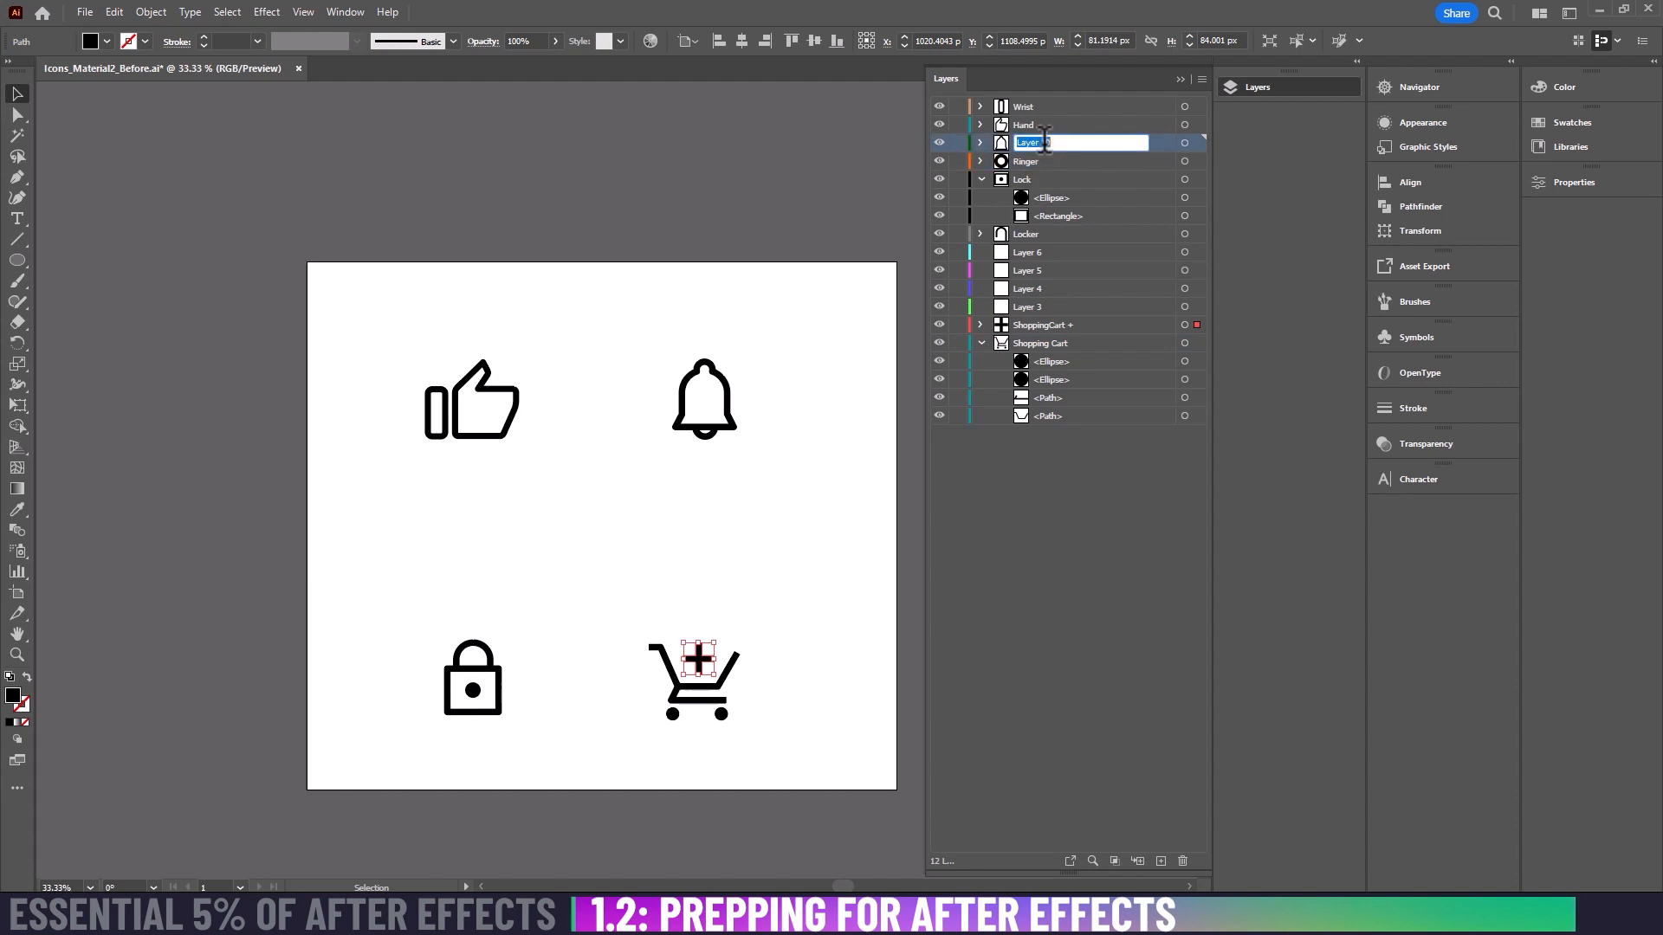
pyautogui.write('Bell')
pyautogui.press('Return')
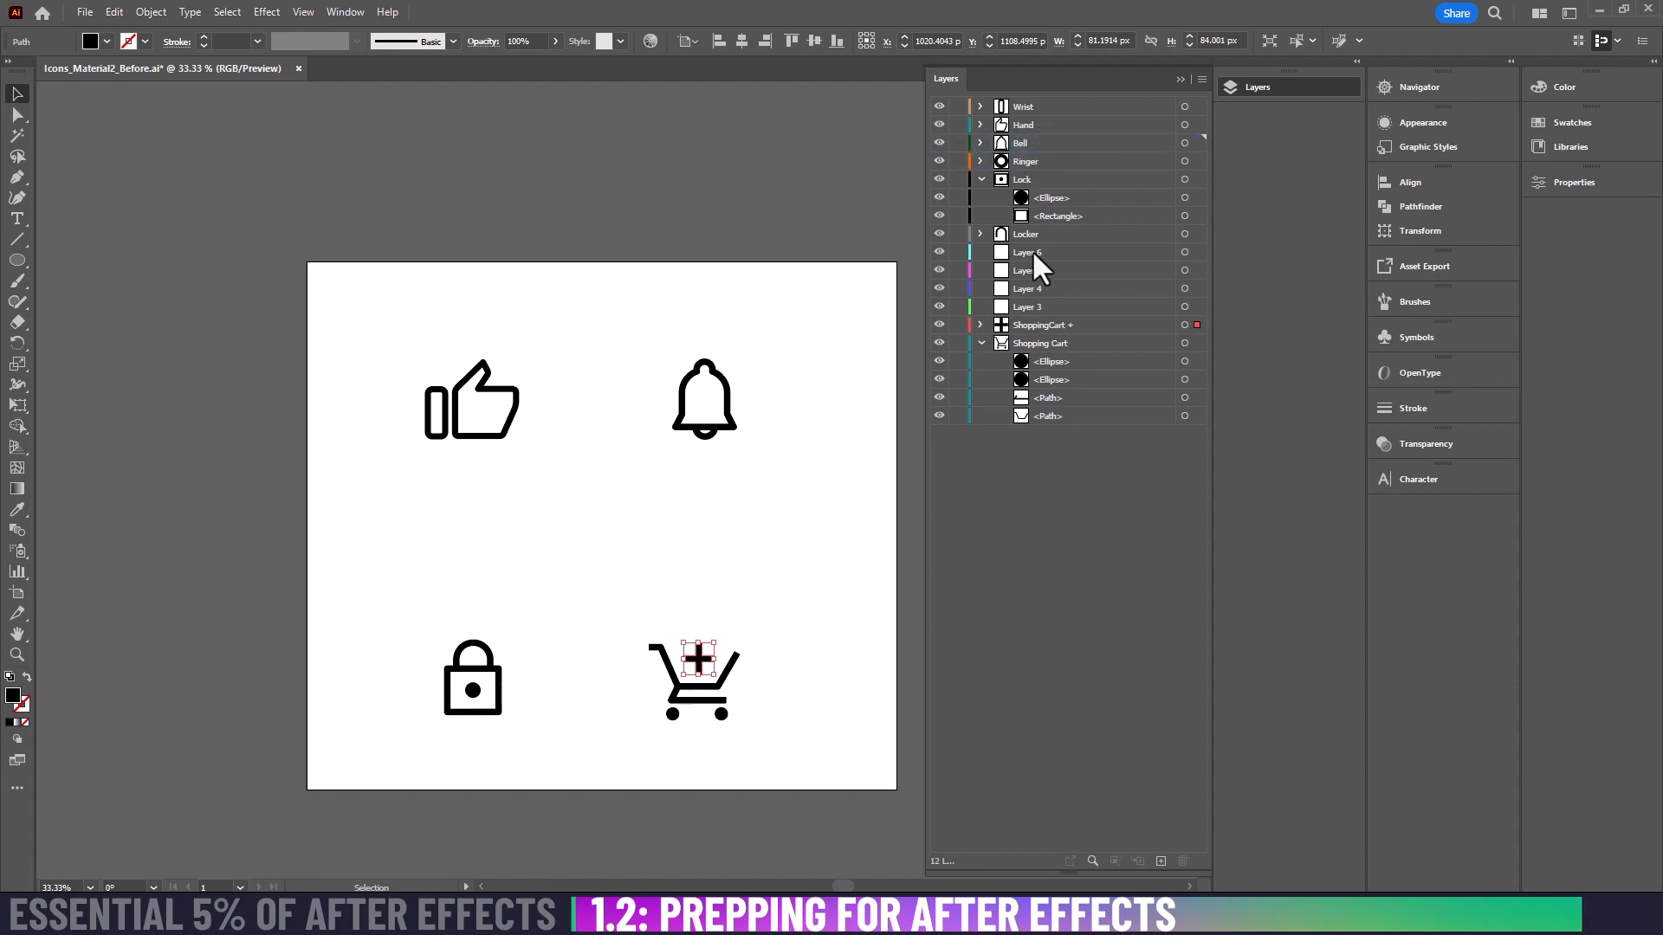
# Step: Collapse the Lock and Shopping Cart layers and delete the empty Layers 3 to 6
pyautogui.click(981, 180)
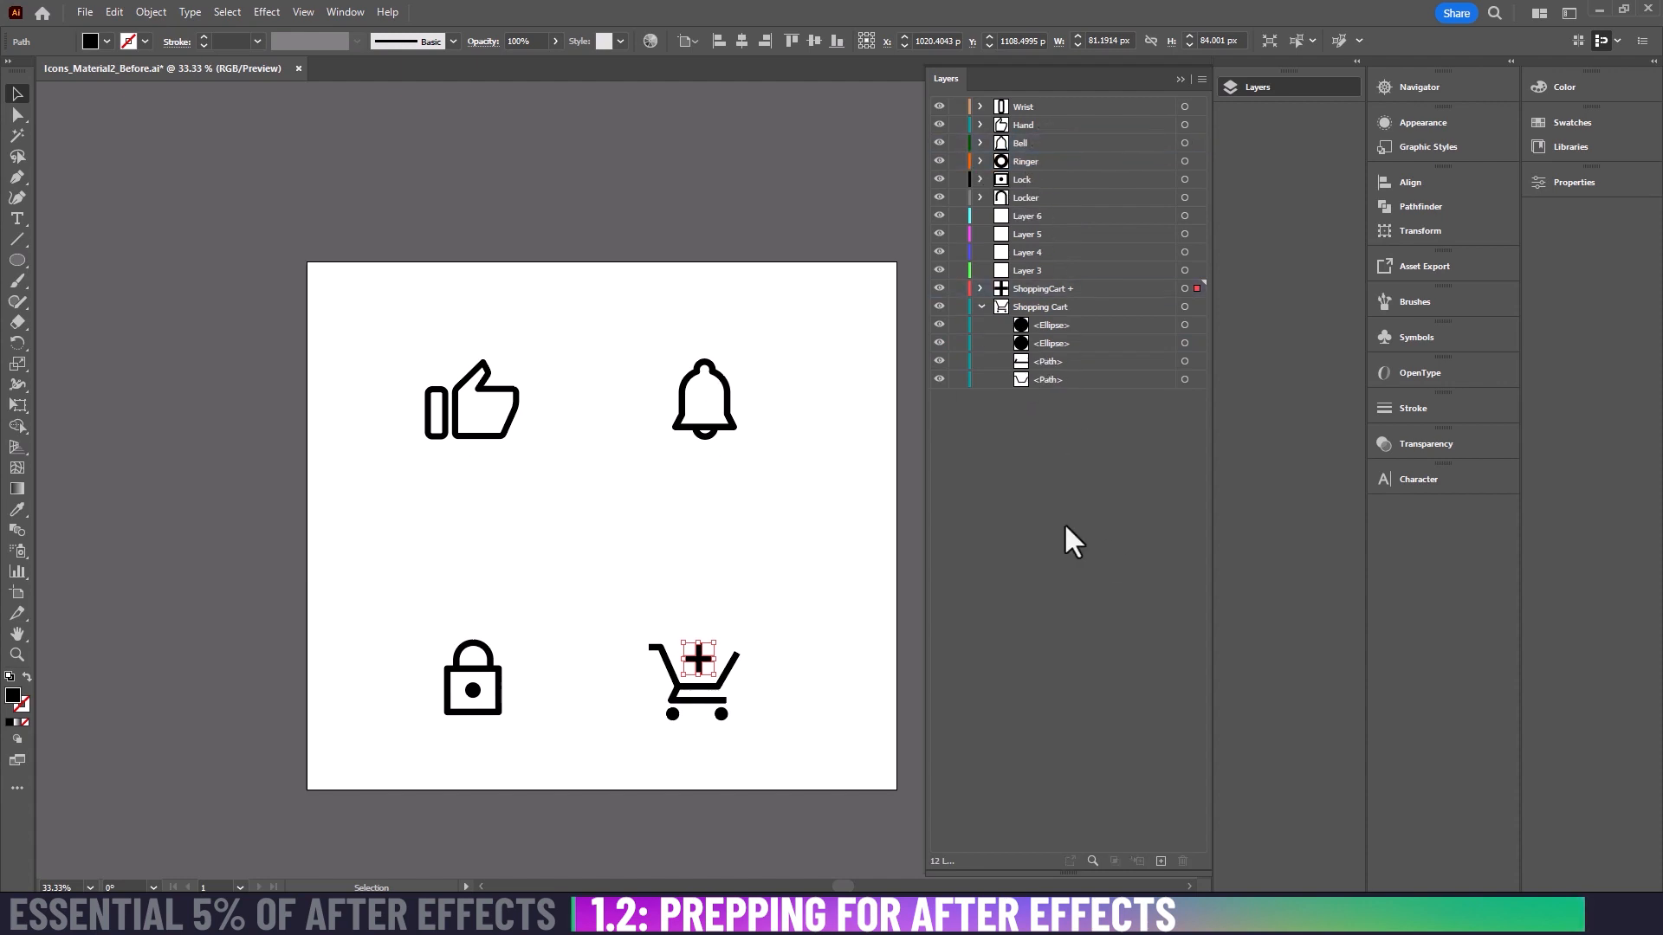
pyautogui.click(981, 306)
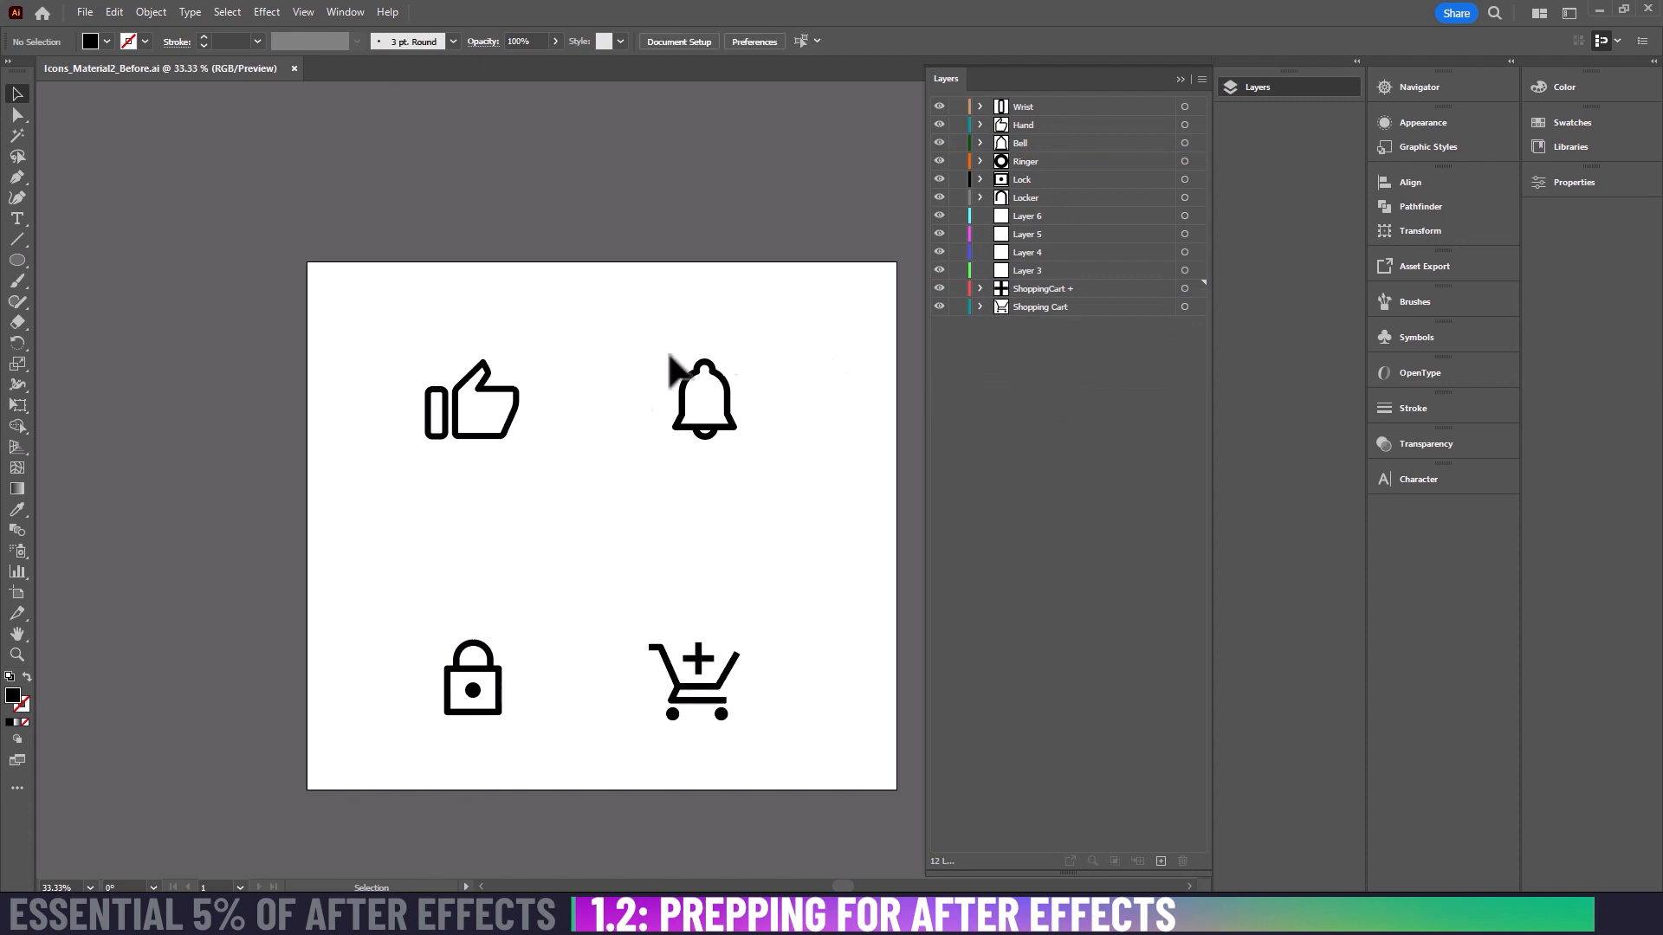
pyautogui.click(1037, 219)
pyautogui.keyDown('shift'); pyautogui.click(1054, 272); pyautogui.keyUp('shift')
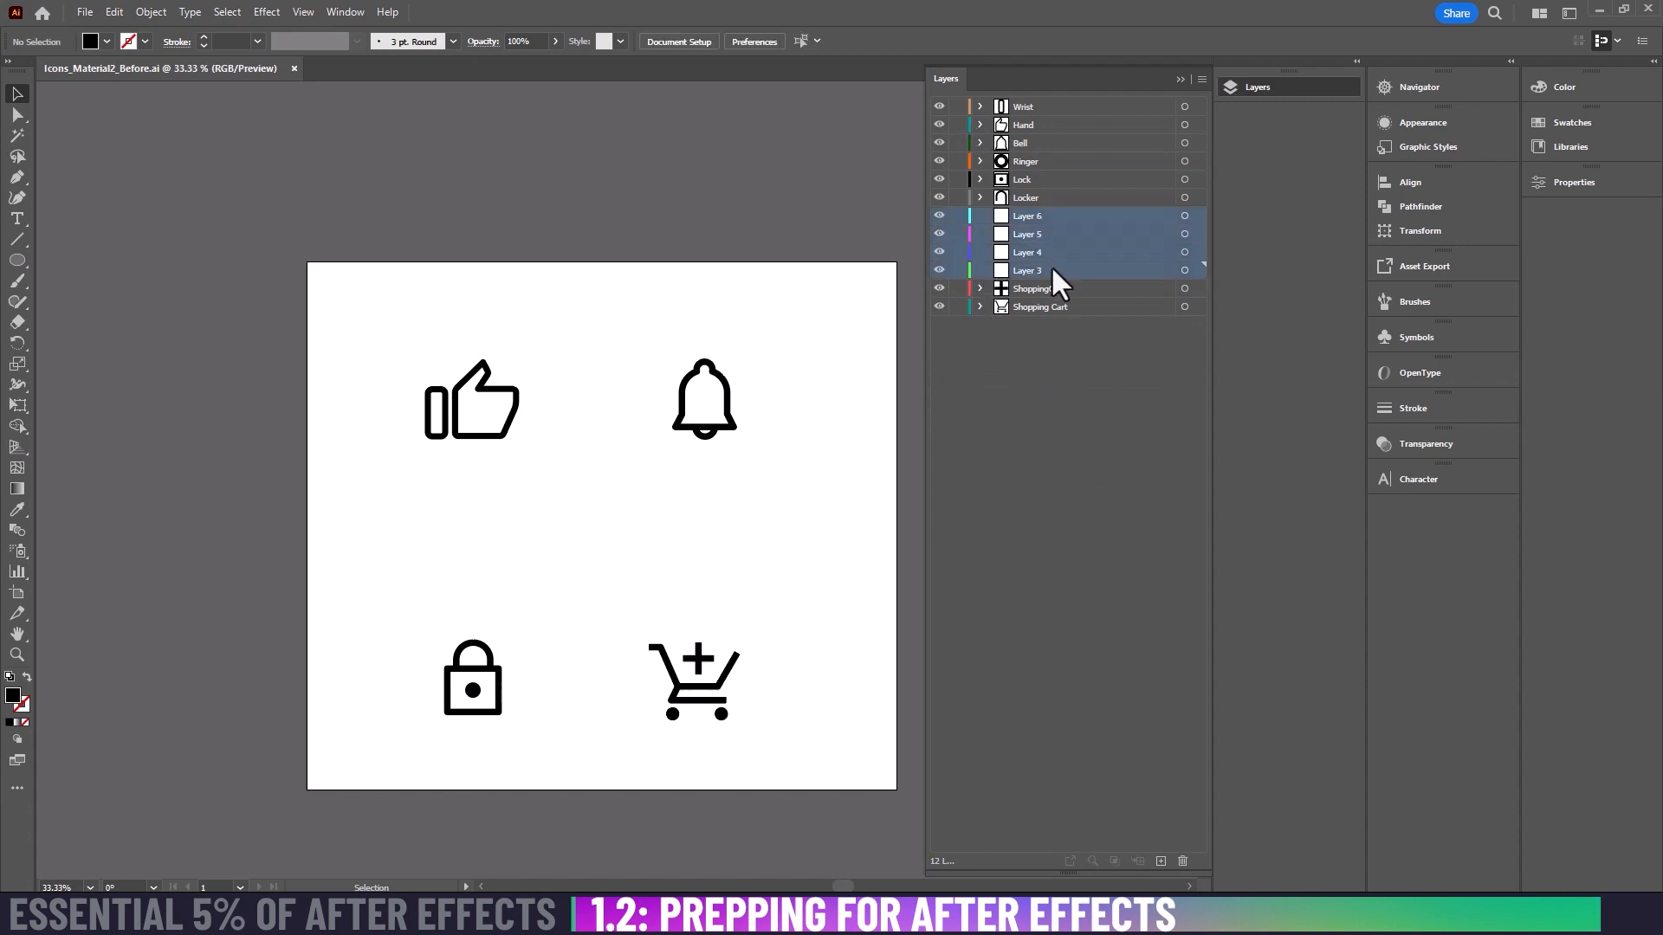
pyautogui.click(1182, 860)
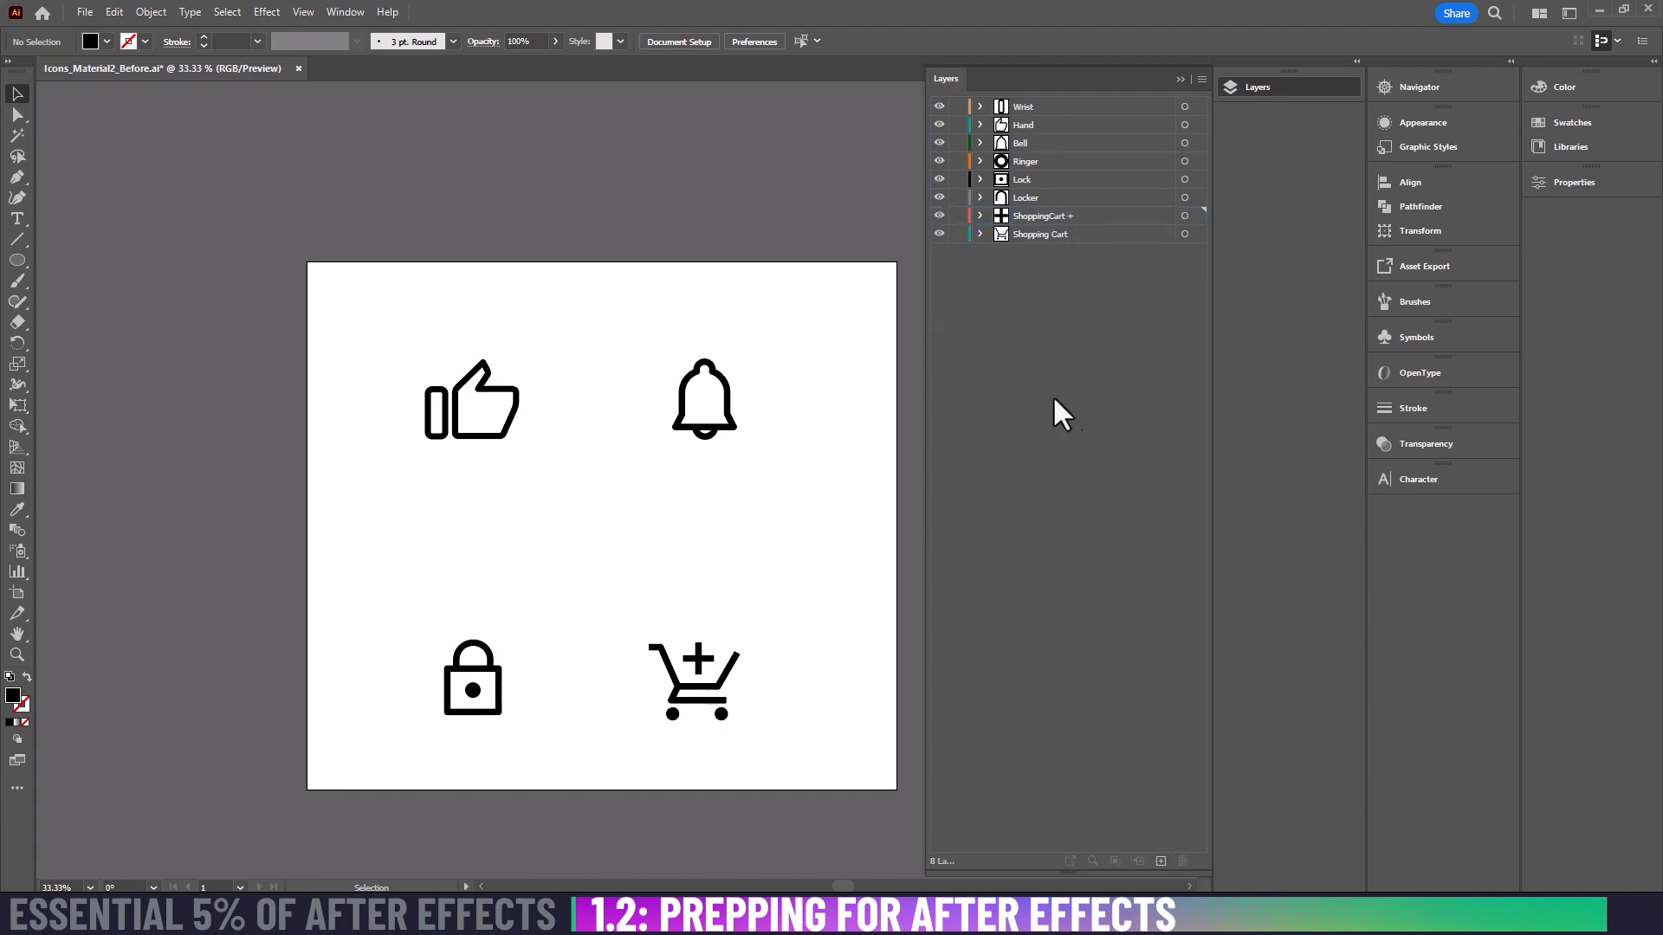
# Step: Check the icons' fills against the transparency grid, hide the grid again and save the file
pyautogui.click(308, 12)
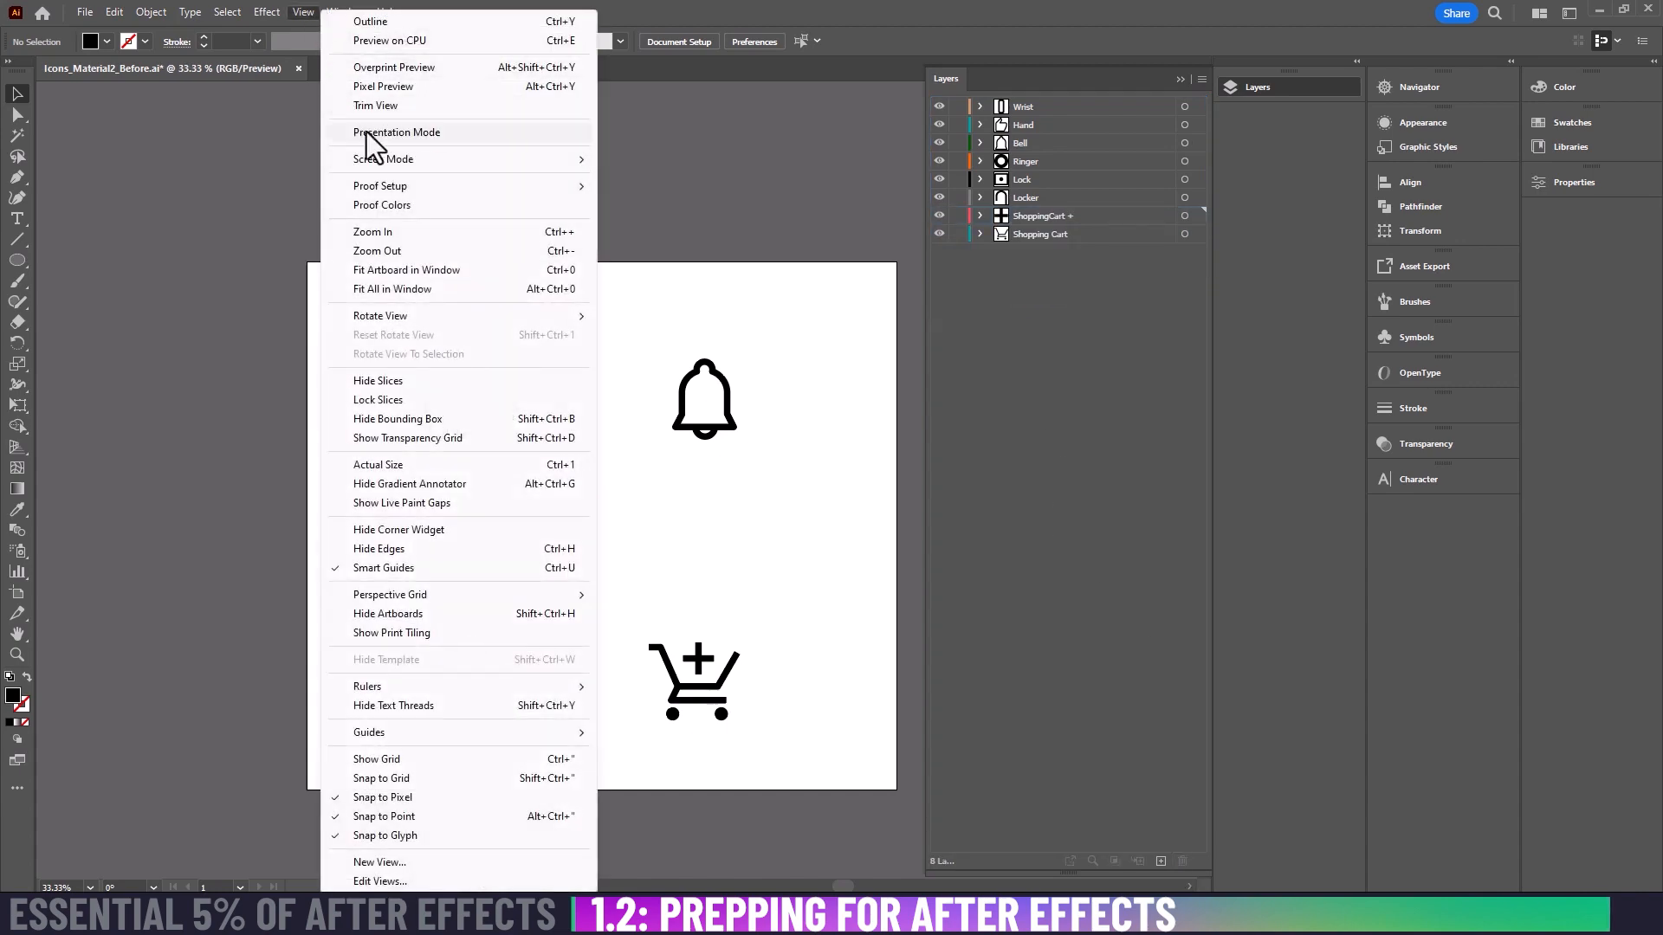
pyautogui.click(461, 437)
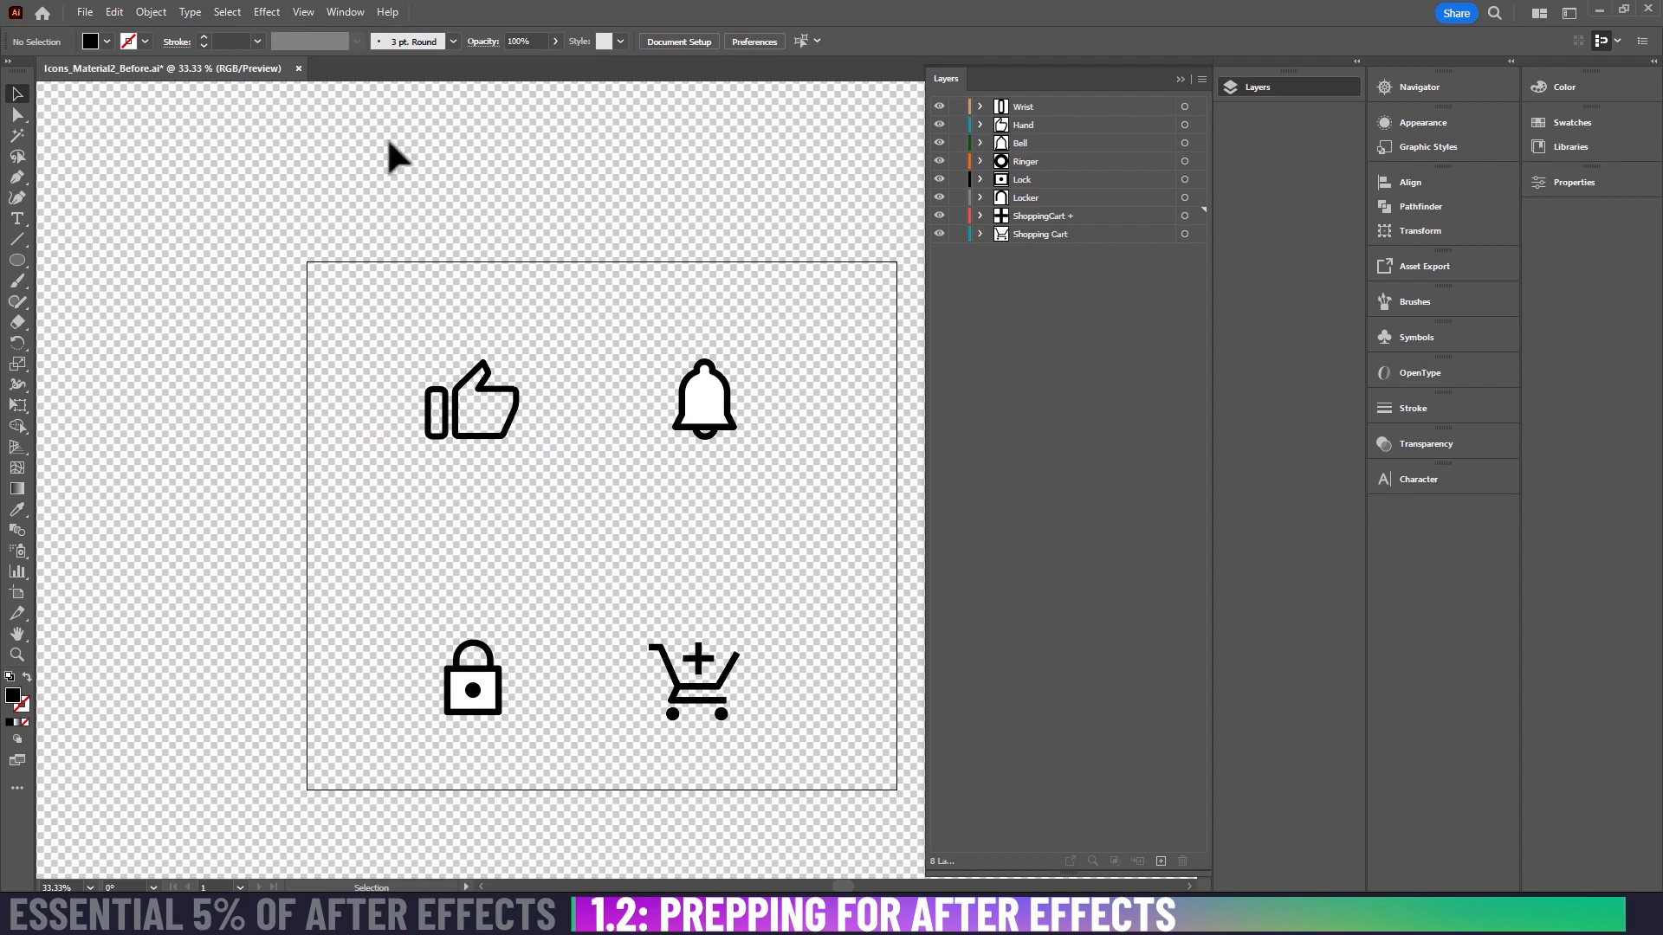
pyautogui.click(301, 10)
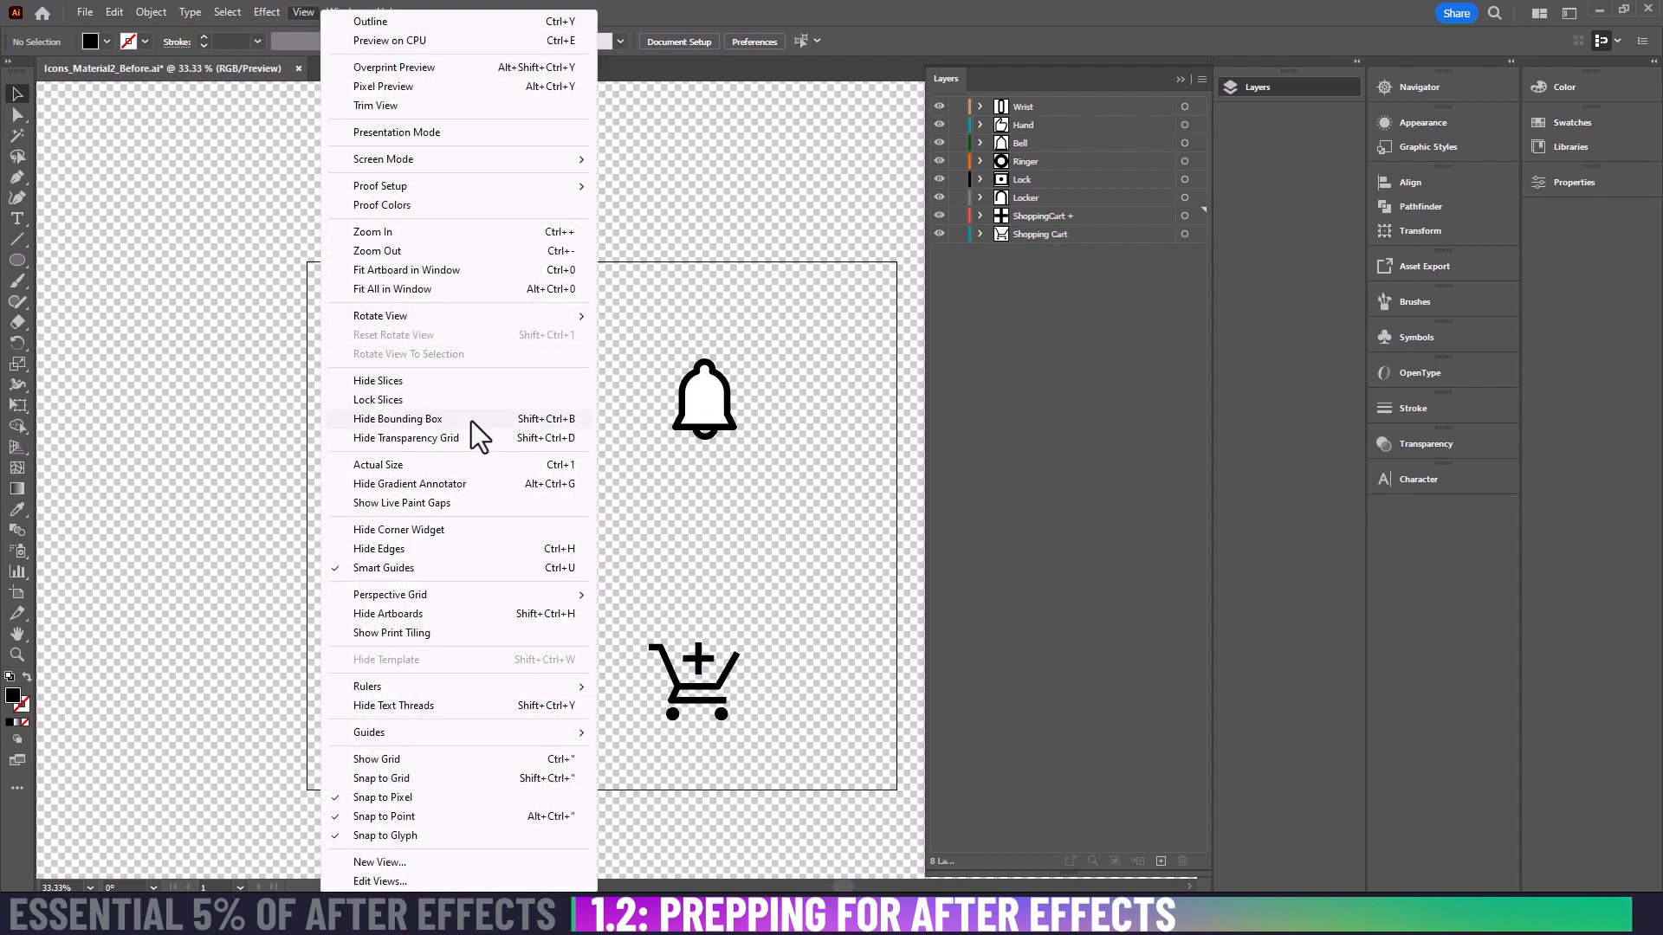
pyautogui.click(490, 438)
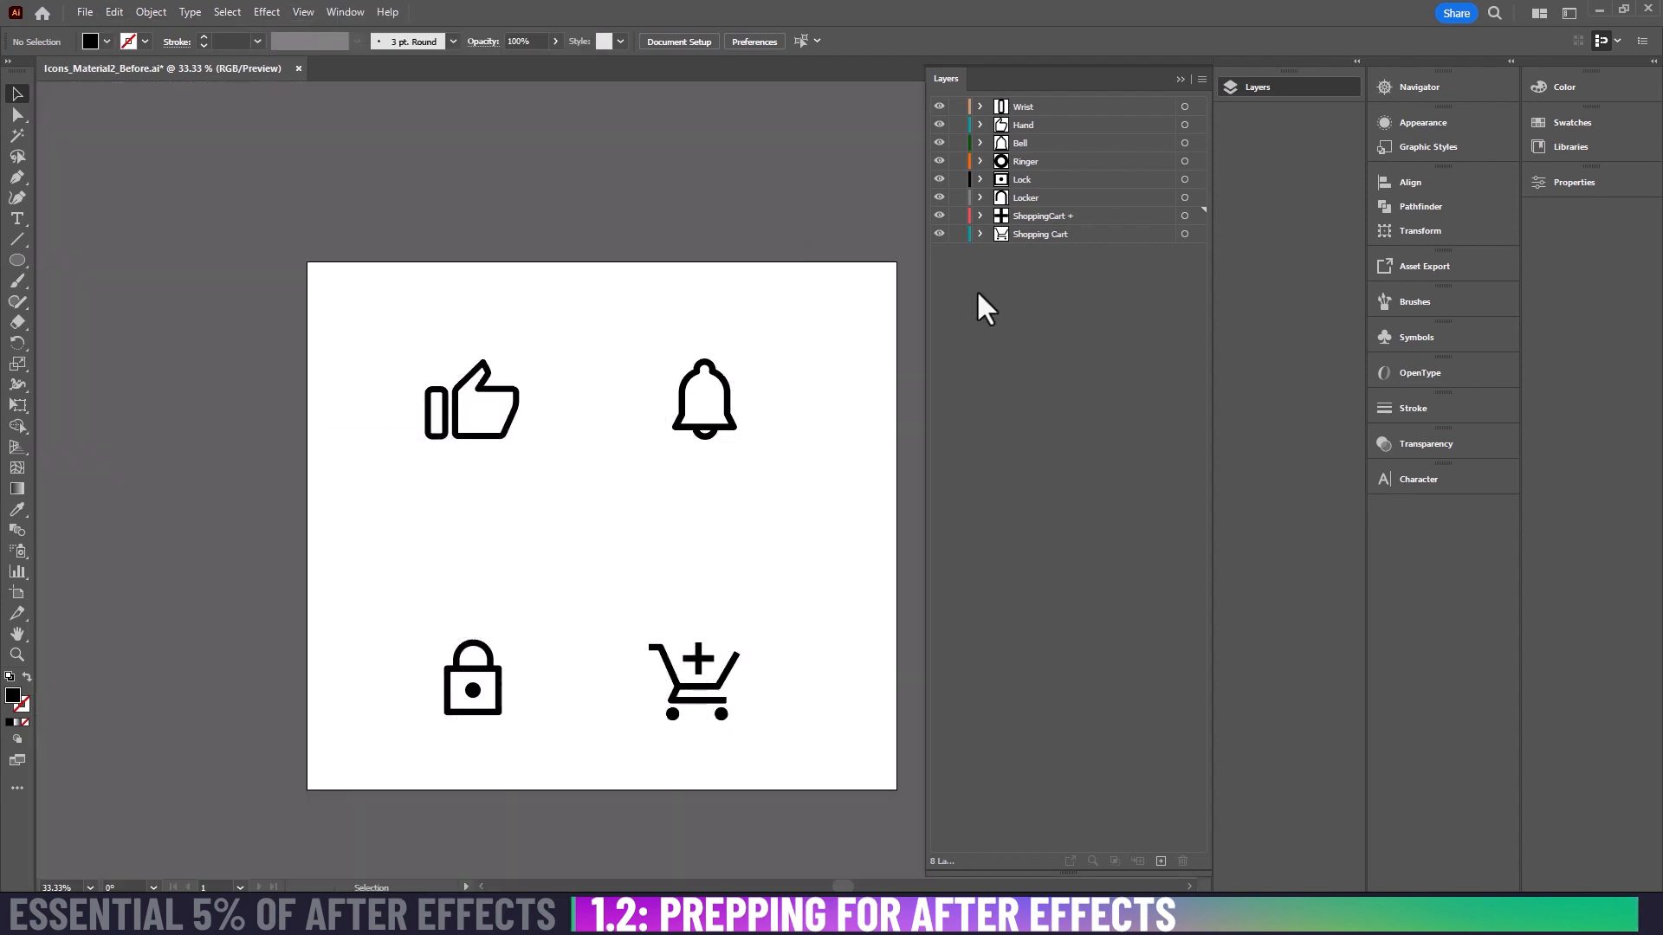
pyautogui.hotkey('ctrl', 's')
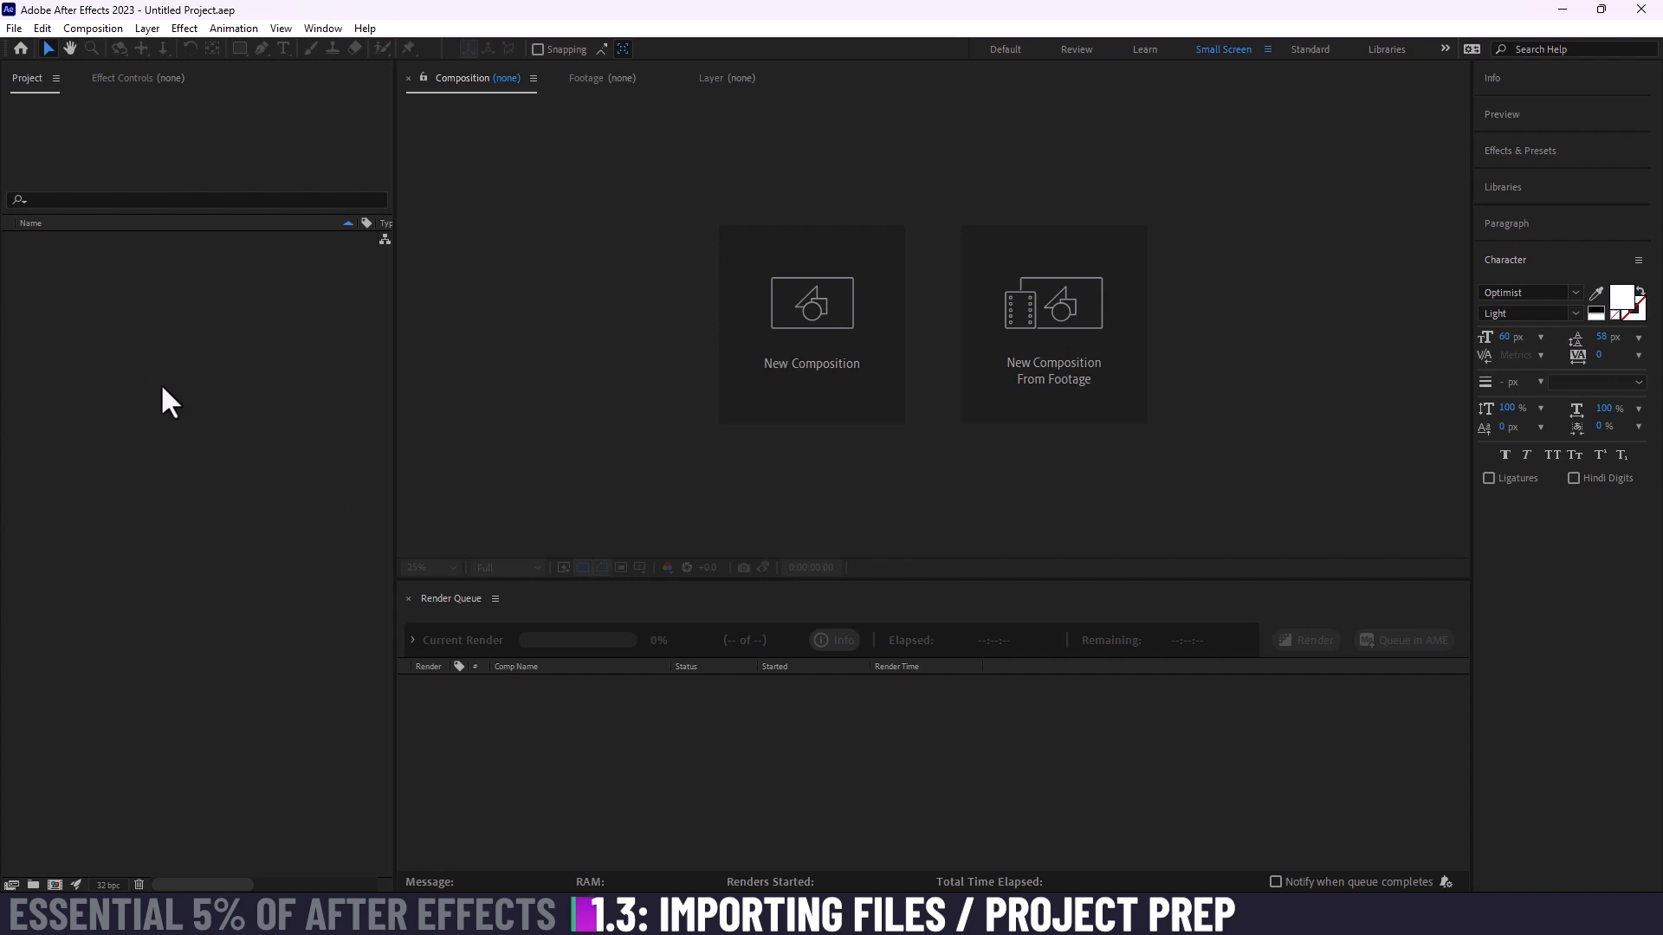
# Step: Switch to After Effects and import Icons_Material2_Before as Composition - Retain Layer Sizes
pyautogui.doubleClick(230, 464)
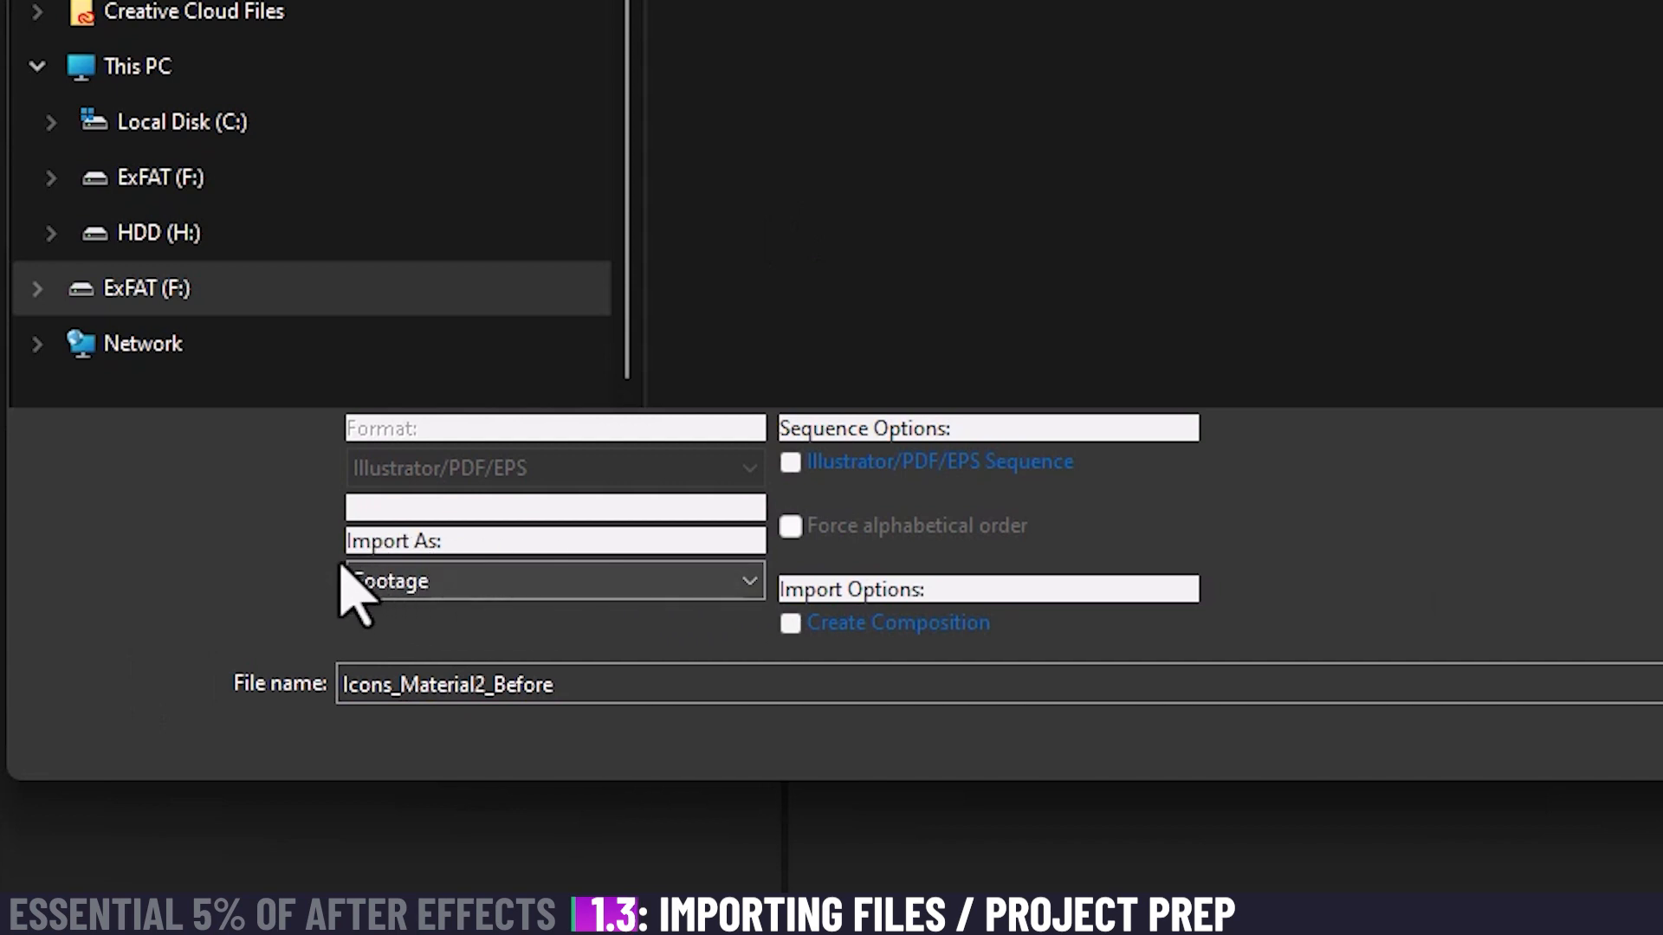
pyautogui.click(492, 582)
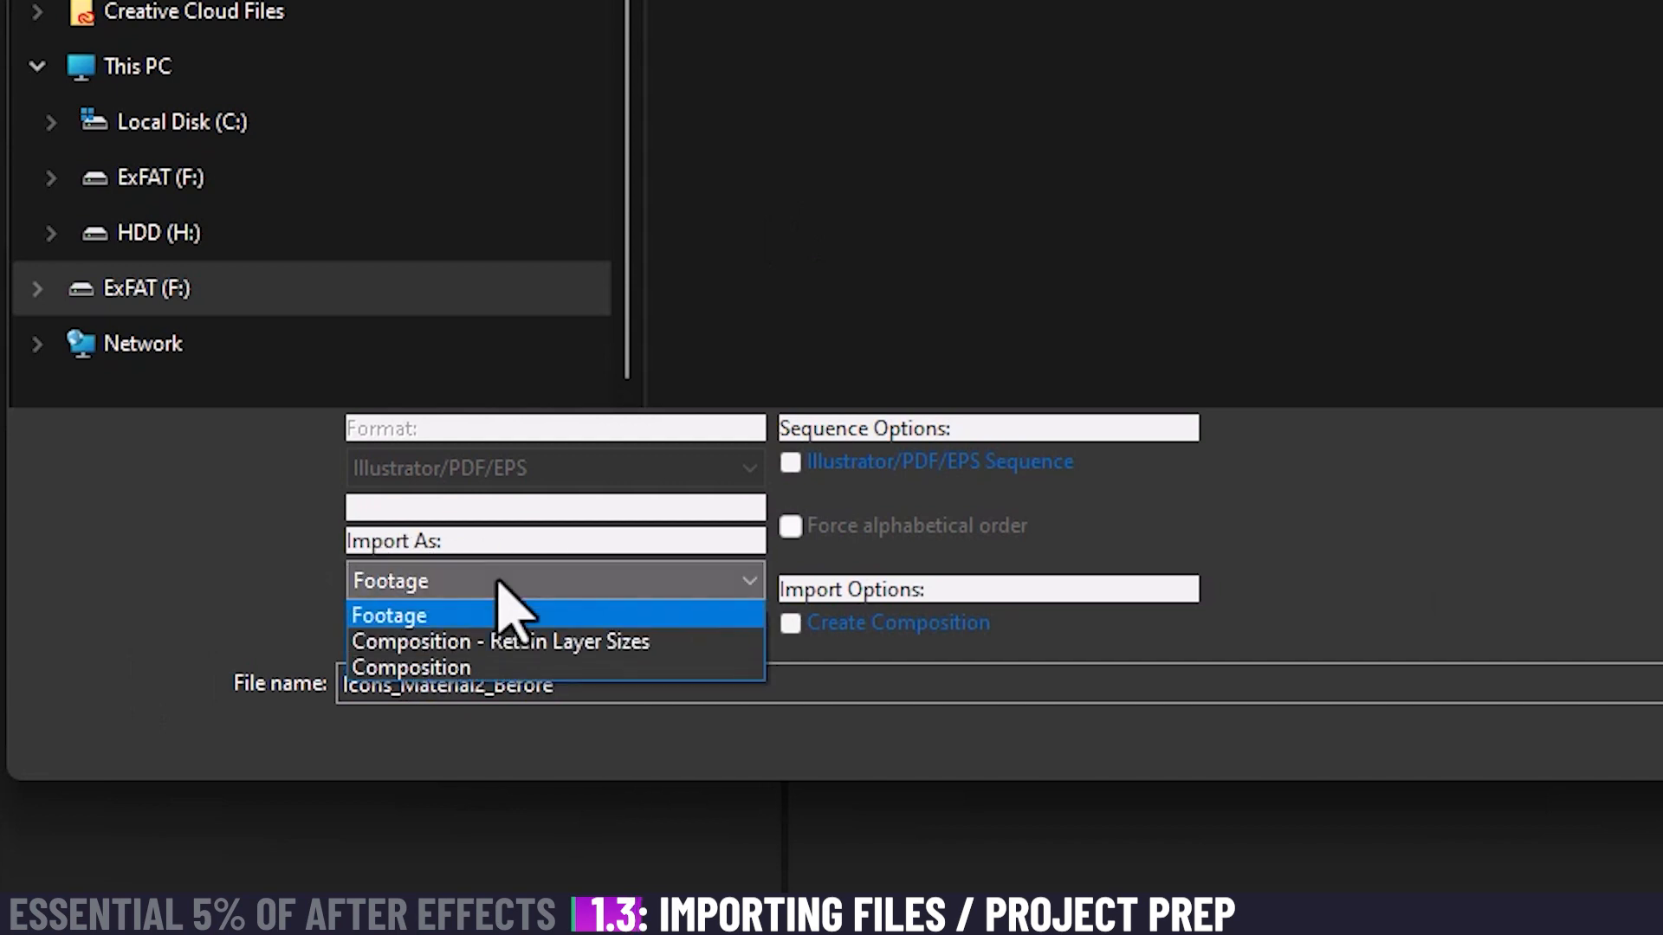
pyautogui.click(659, 643)
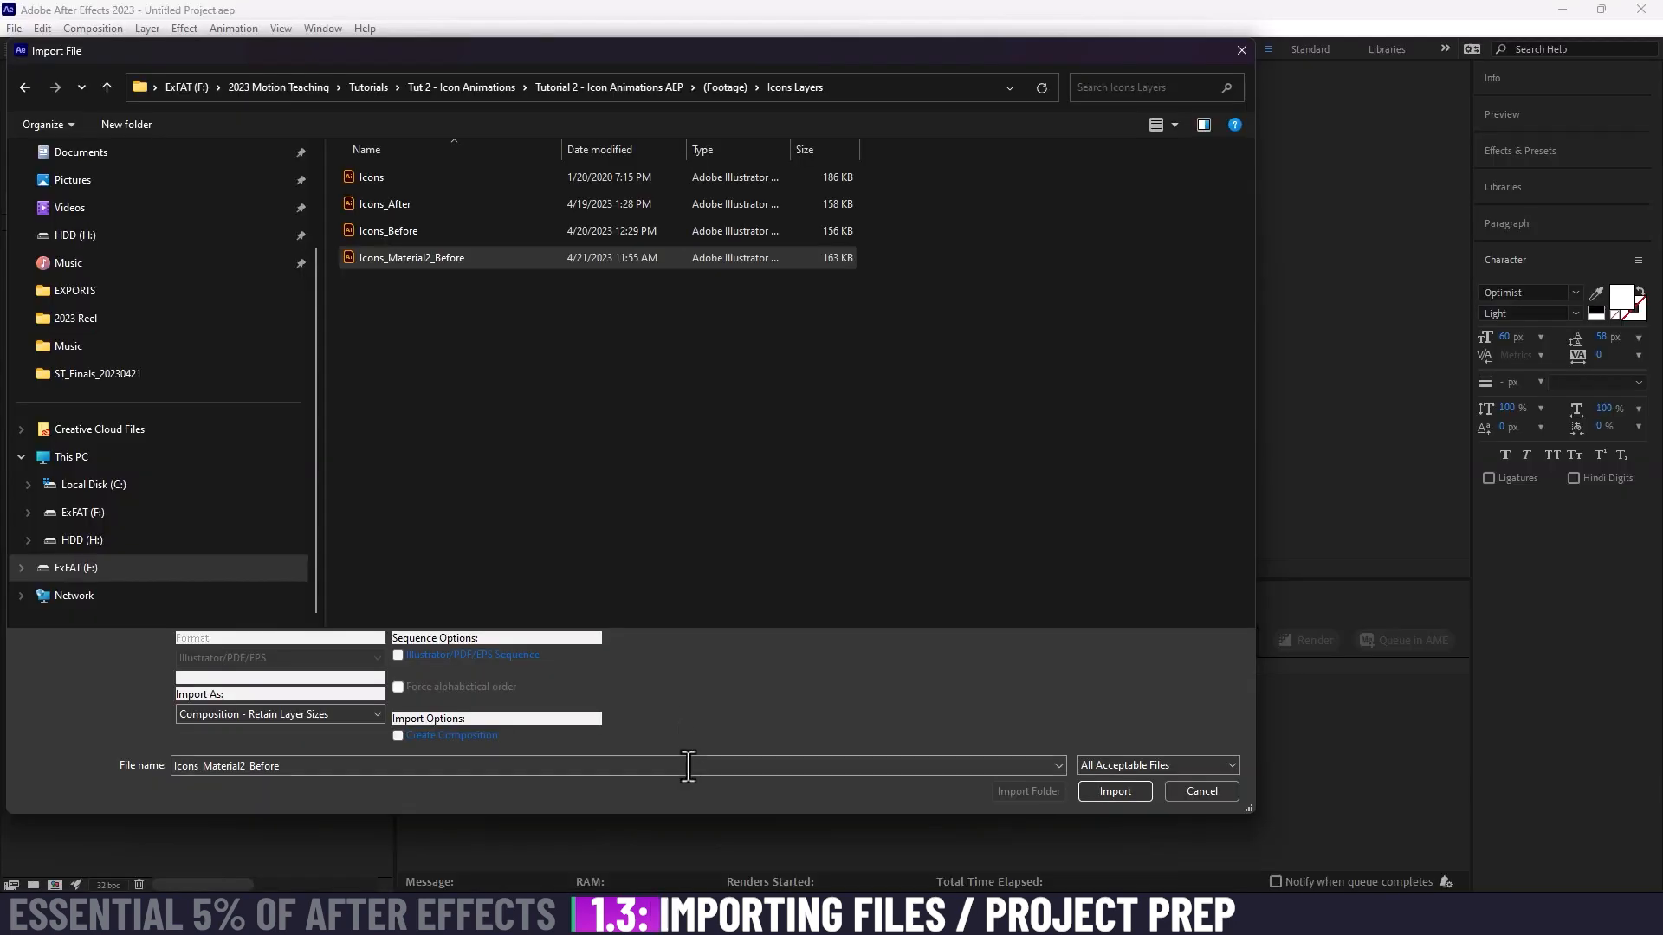
pyautogui.click(1108, 790)
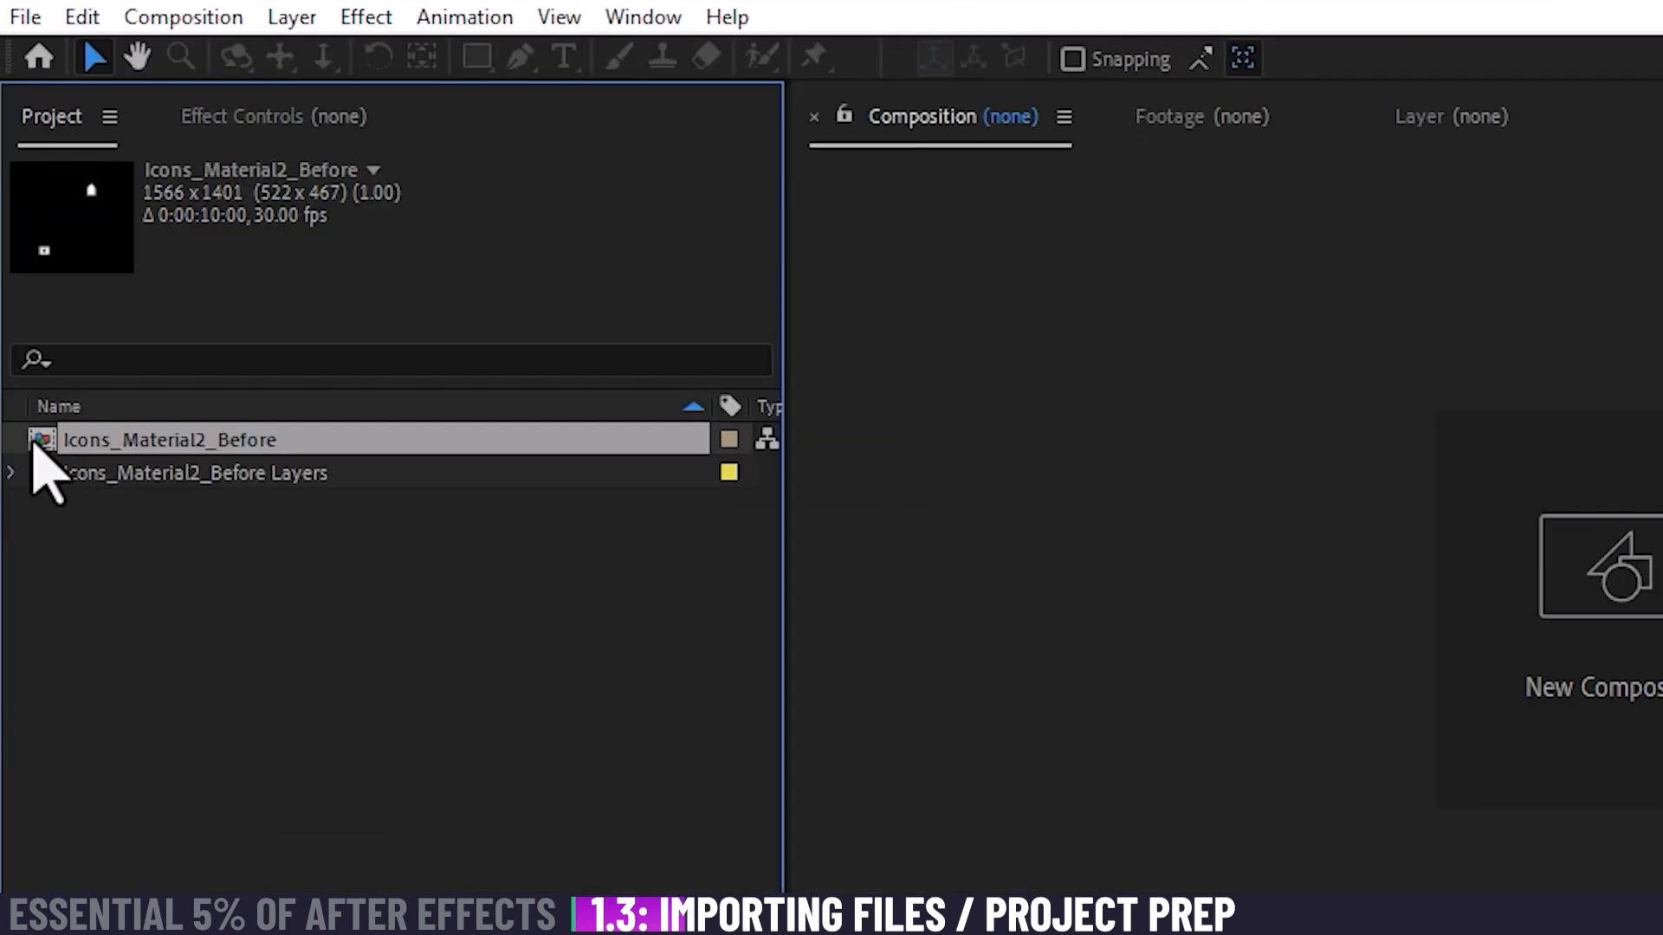
# Step: Expand the Icons_Material2_Before Layers folder and inspect each imported layer file from Bell to Wrist
pyautogui.click(52, 473)
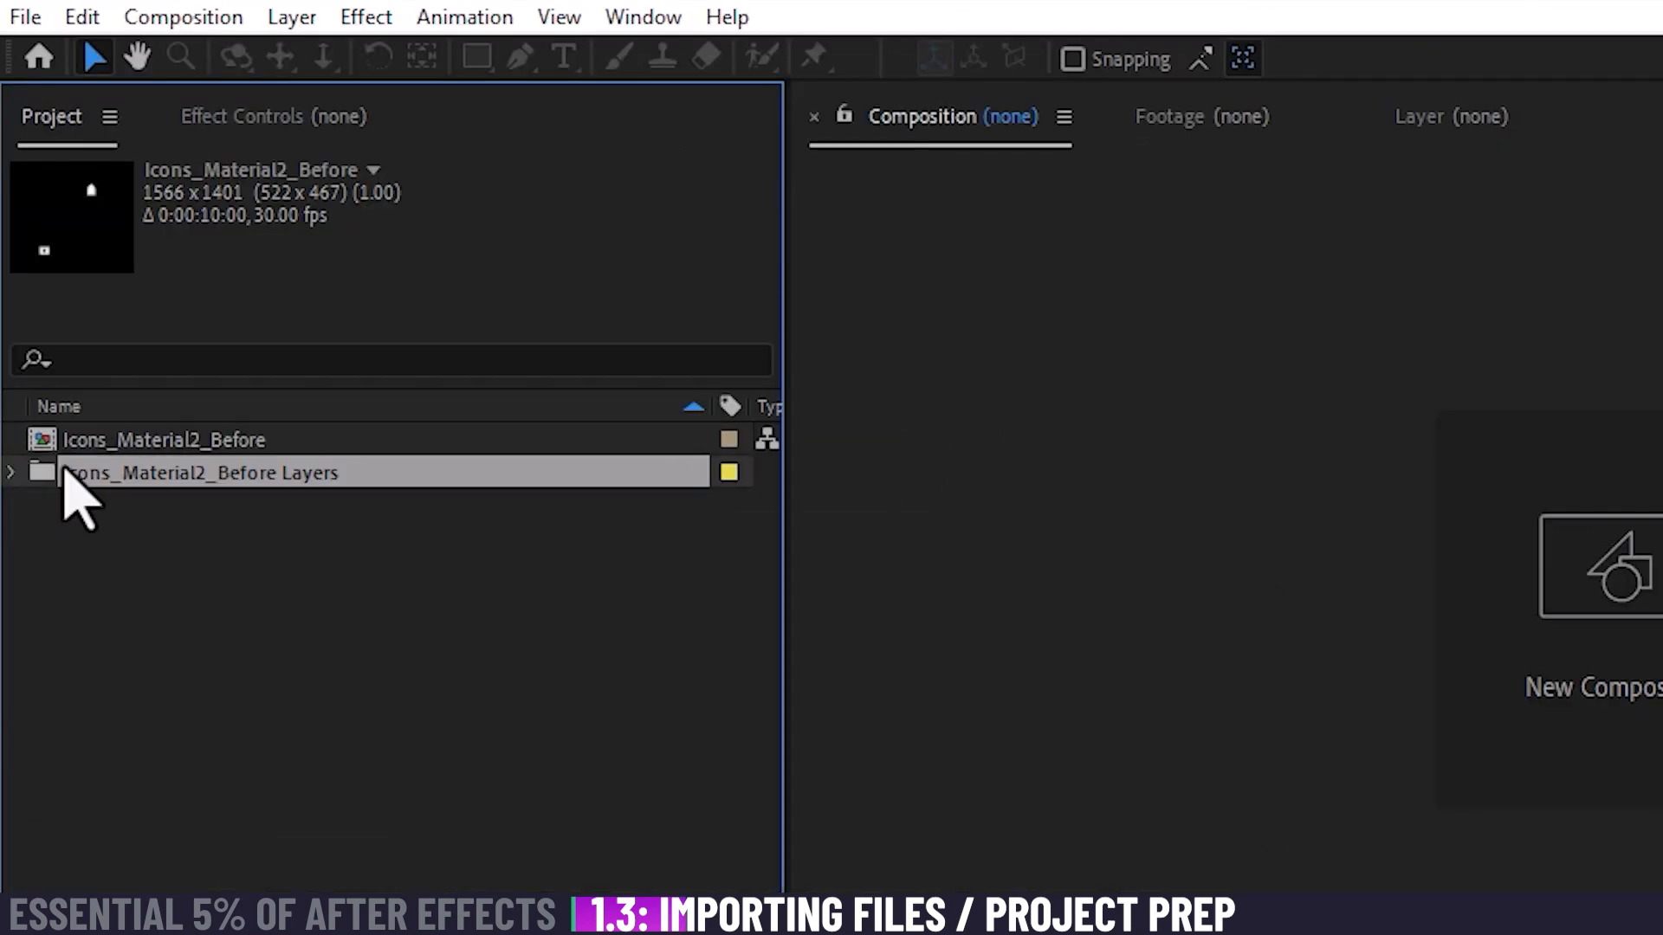
pyautogui.click(12, 473)
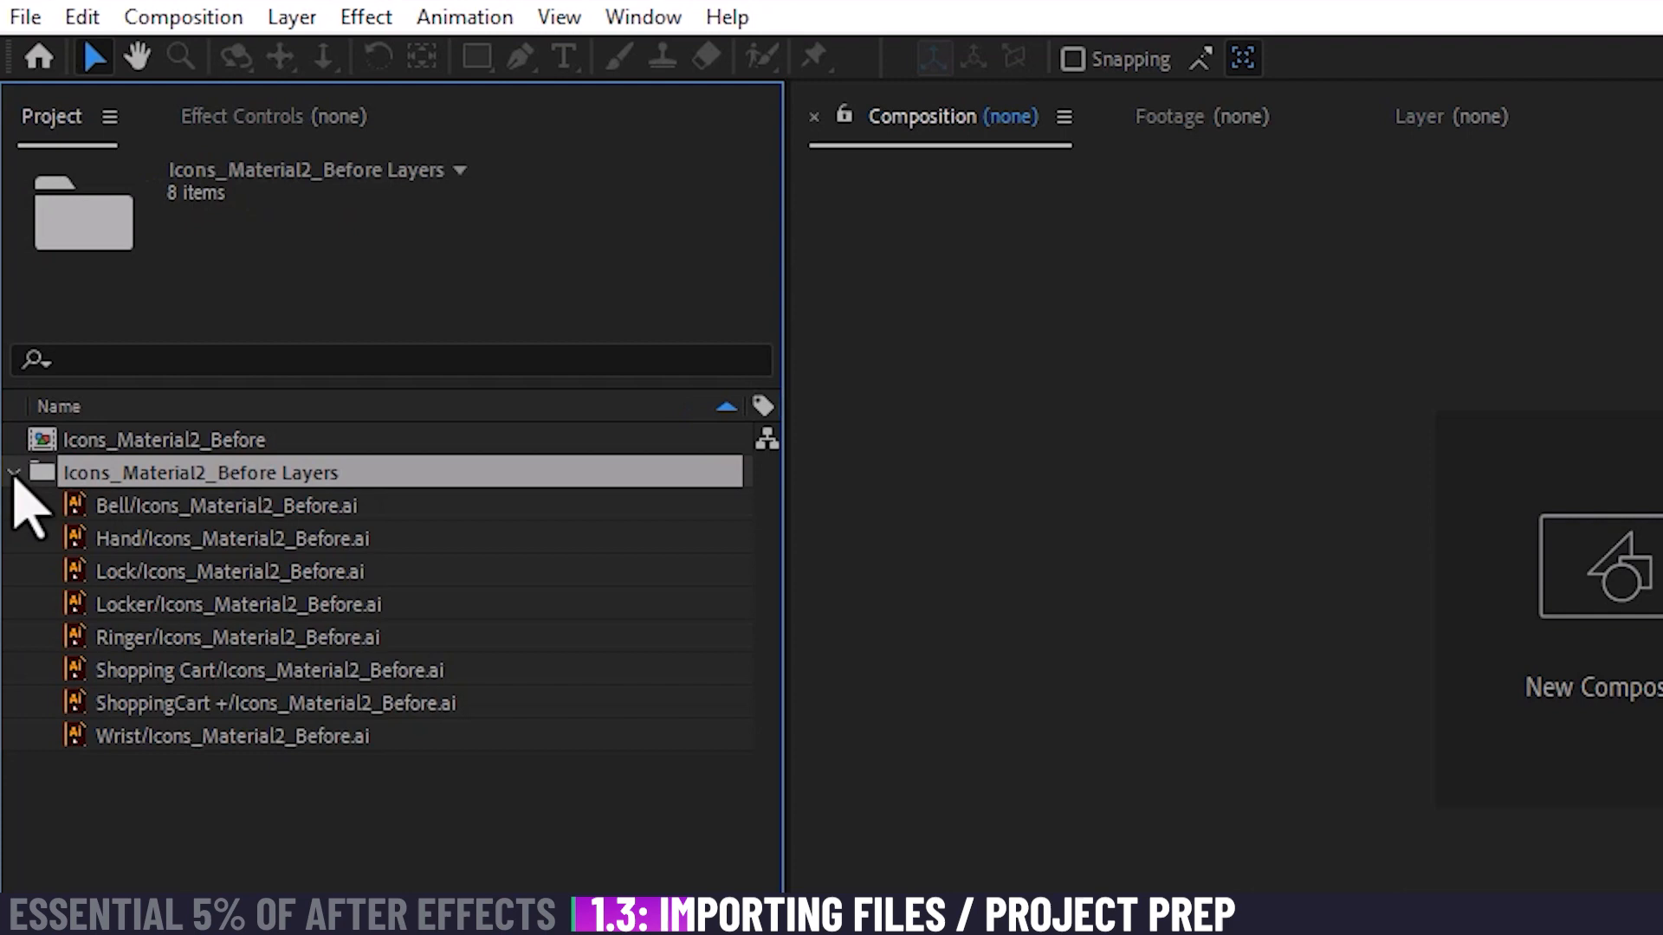
pyautogui.click(211, 513)
pyautogui.click(213, 543)
pyautogui.click(217, 573)
pyautogui.click(215, 604)
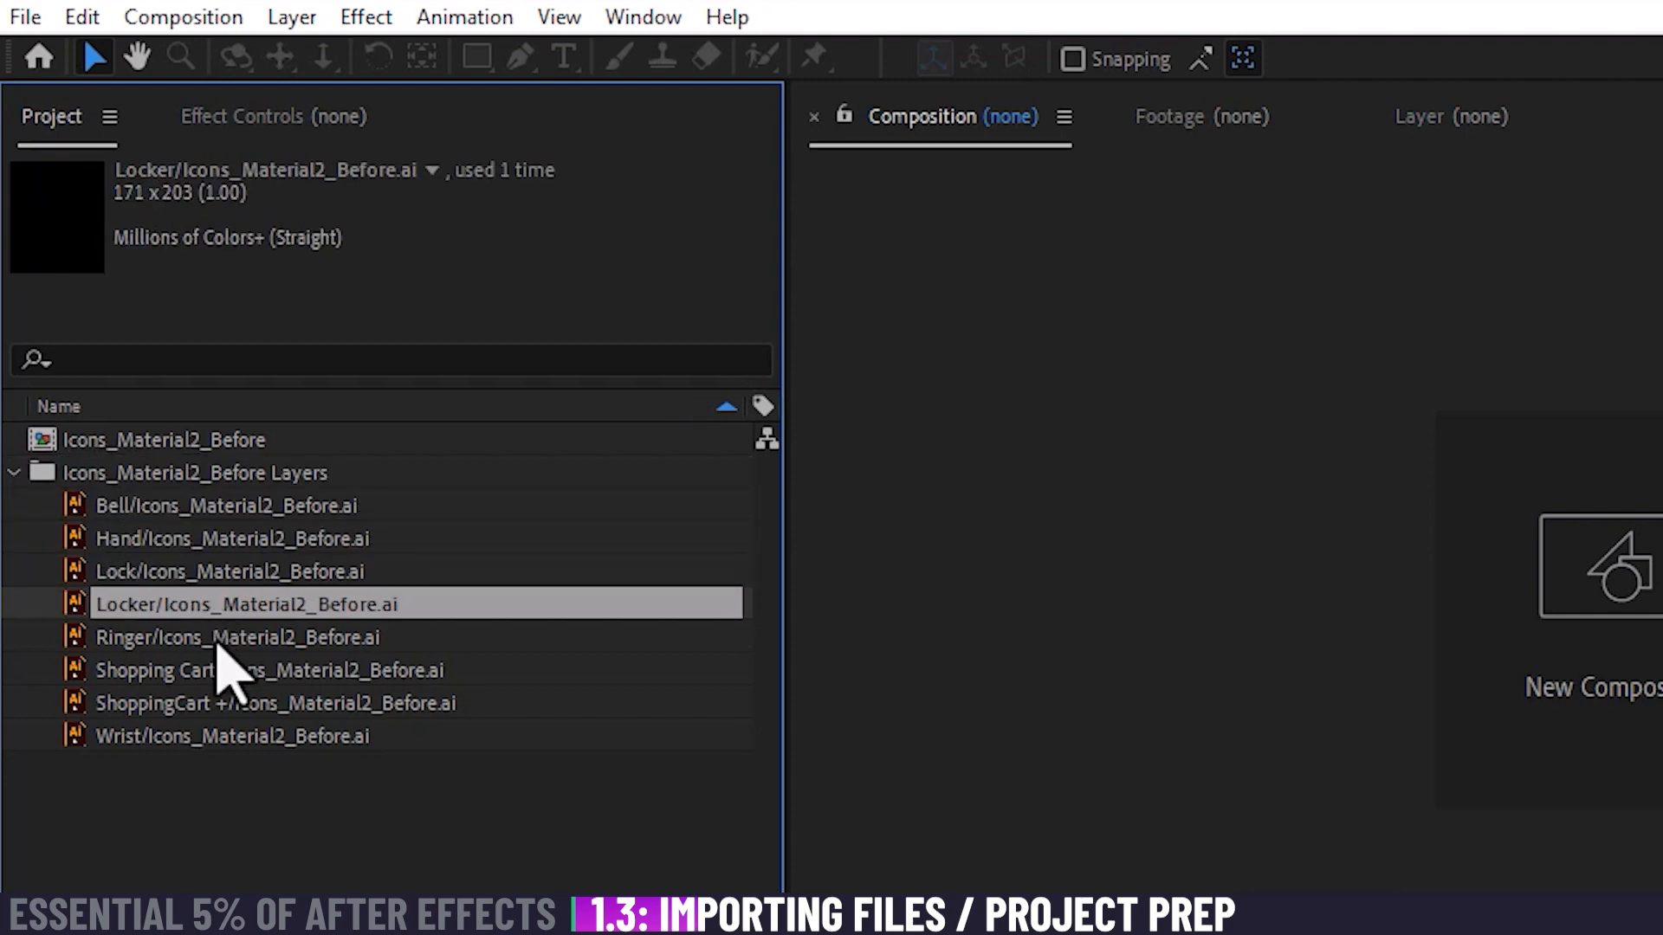
pyautogui.click(215, 637)
pyautogui.click(216, 670)
pyautogui.click(217, 703)
pyautogui.click(219, 736)
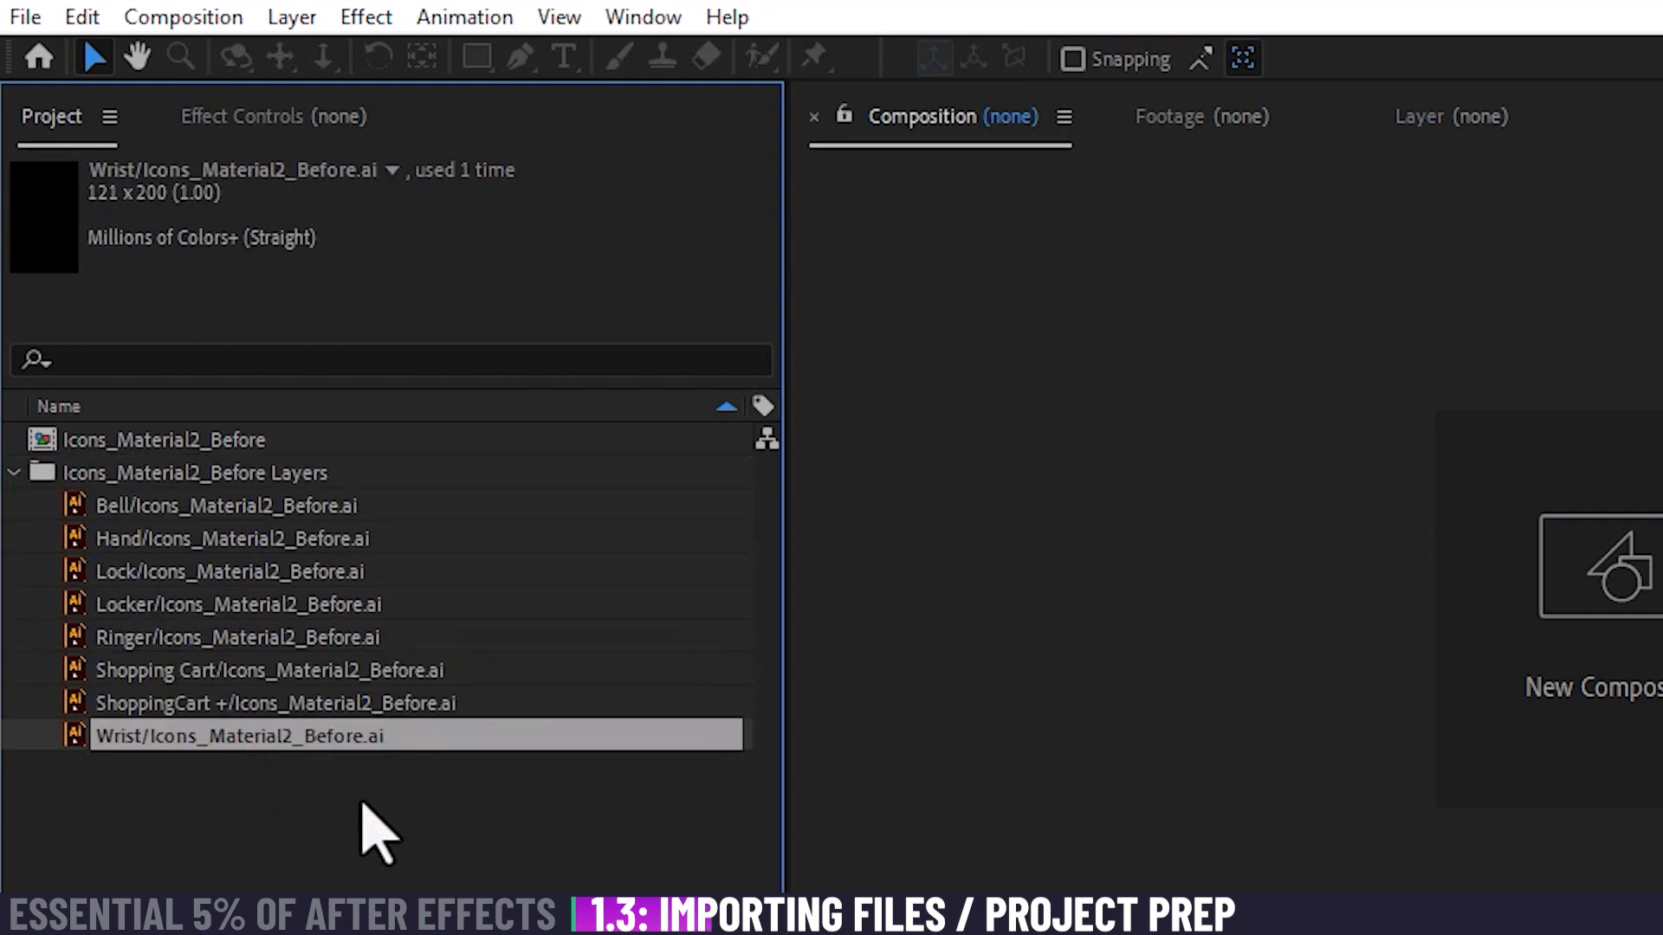
# Step: Open the Icons_Material2_Before composition and compare its view with the transparency grid off and on
pyautogui.doubleClick(117, 443)
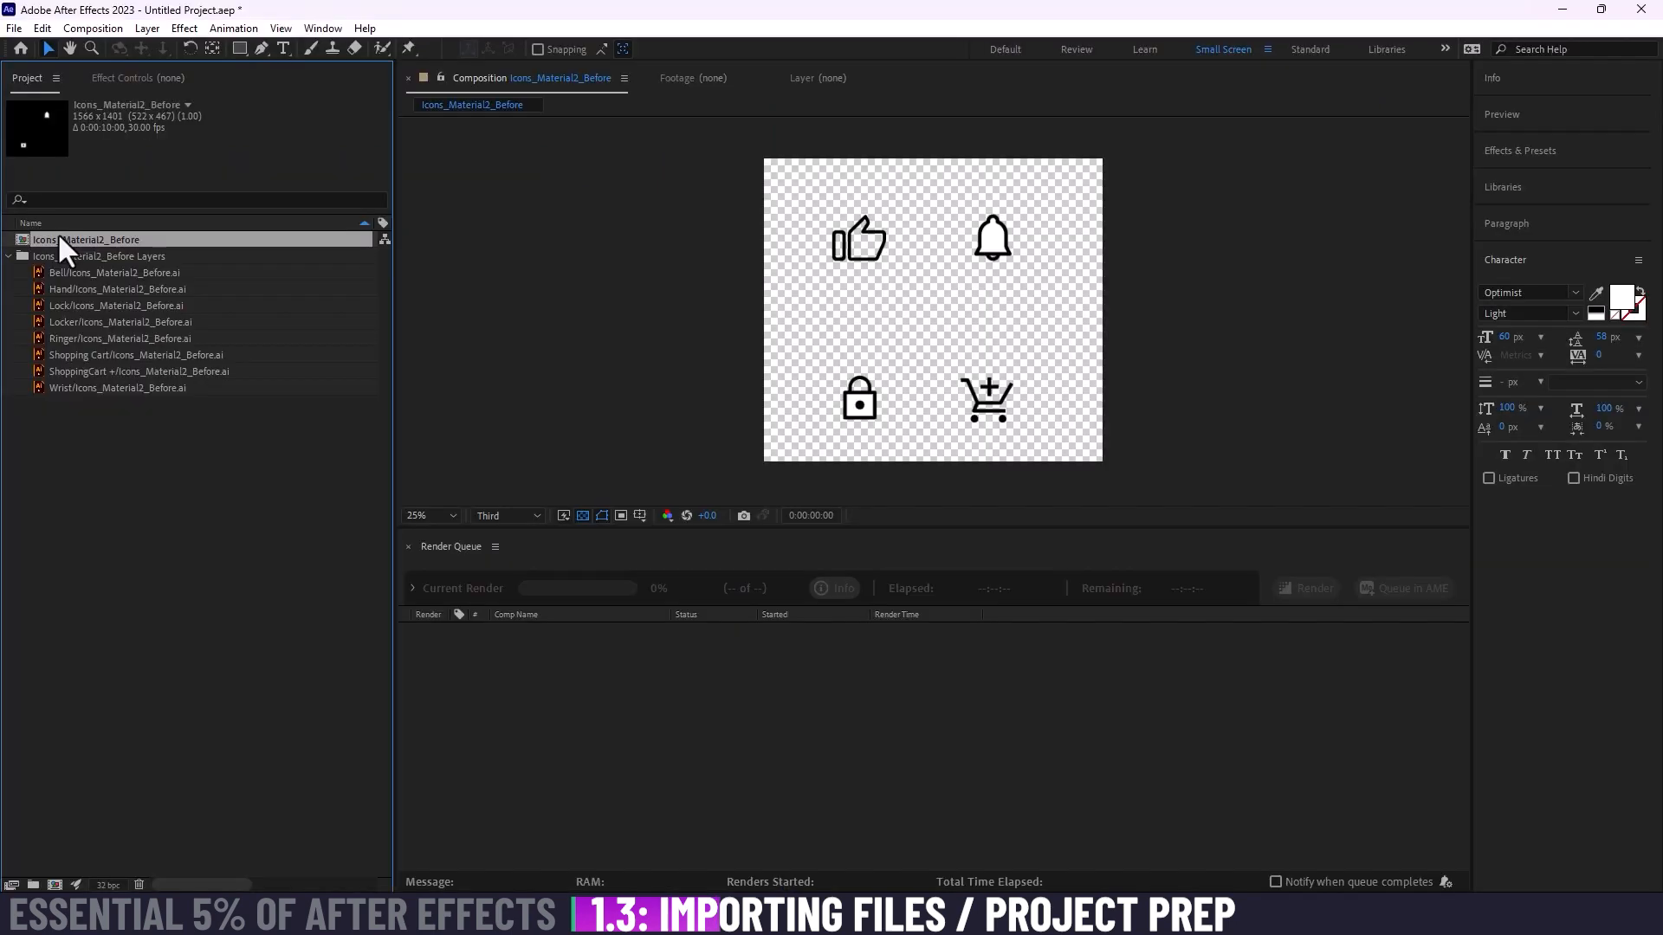
pyautogui.doubleClick(14, 237)
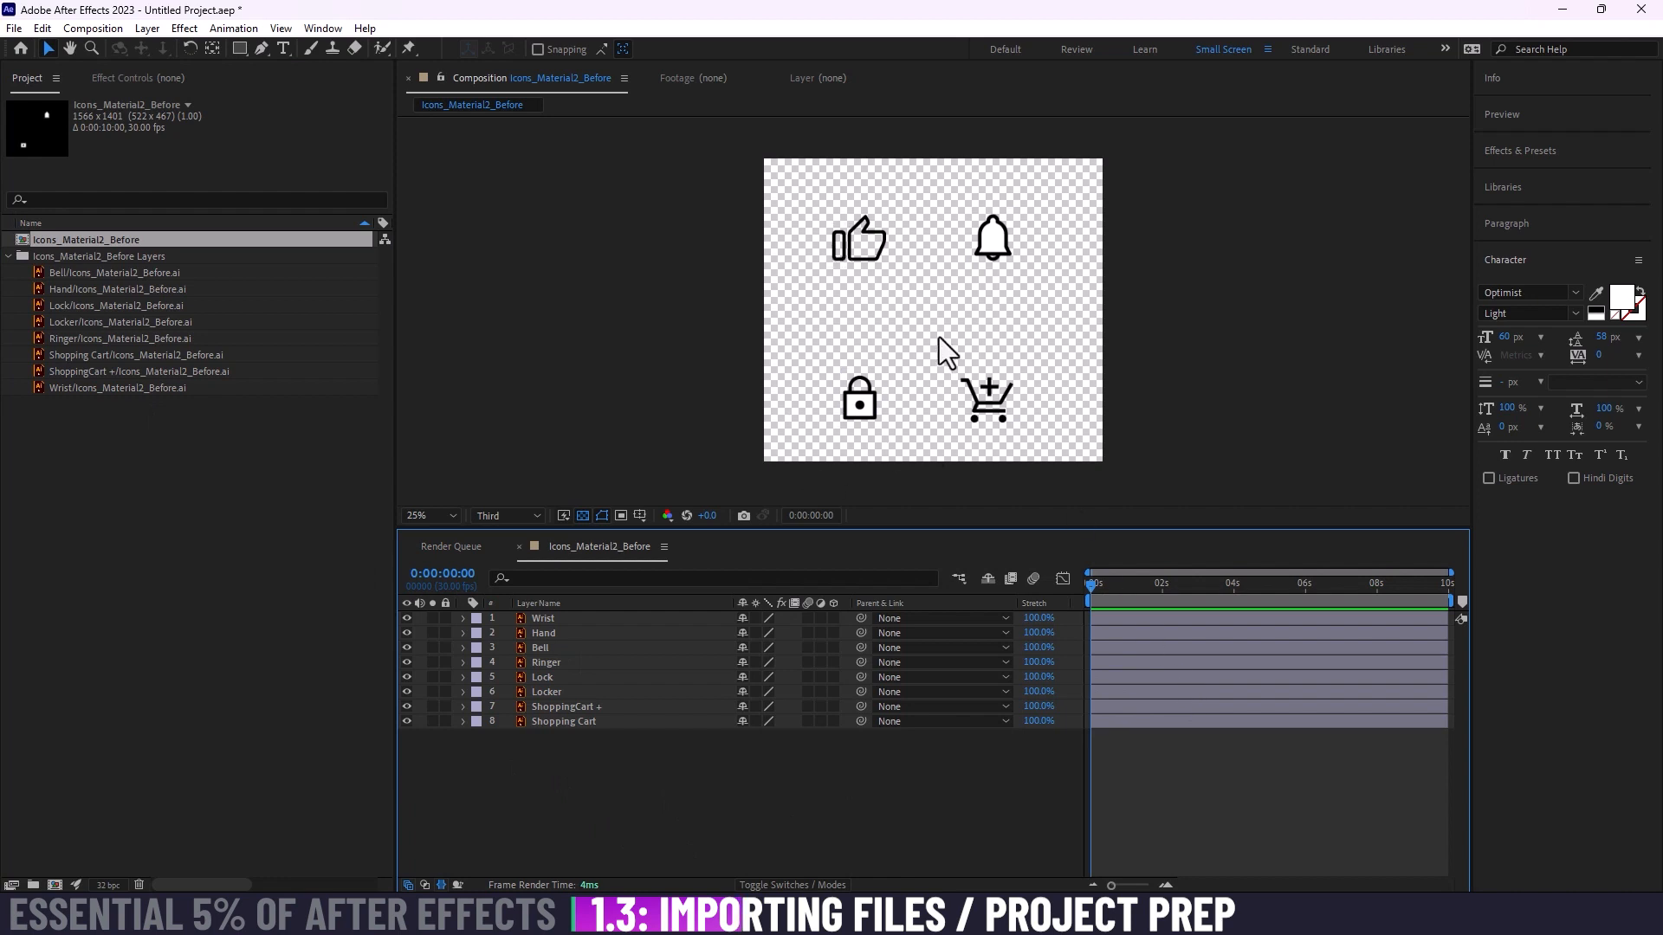
pyautogui.click(582, 515)
pyautogui.click(582, 514)
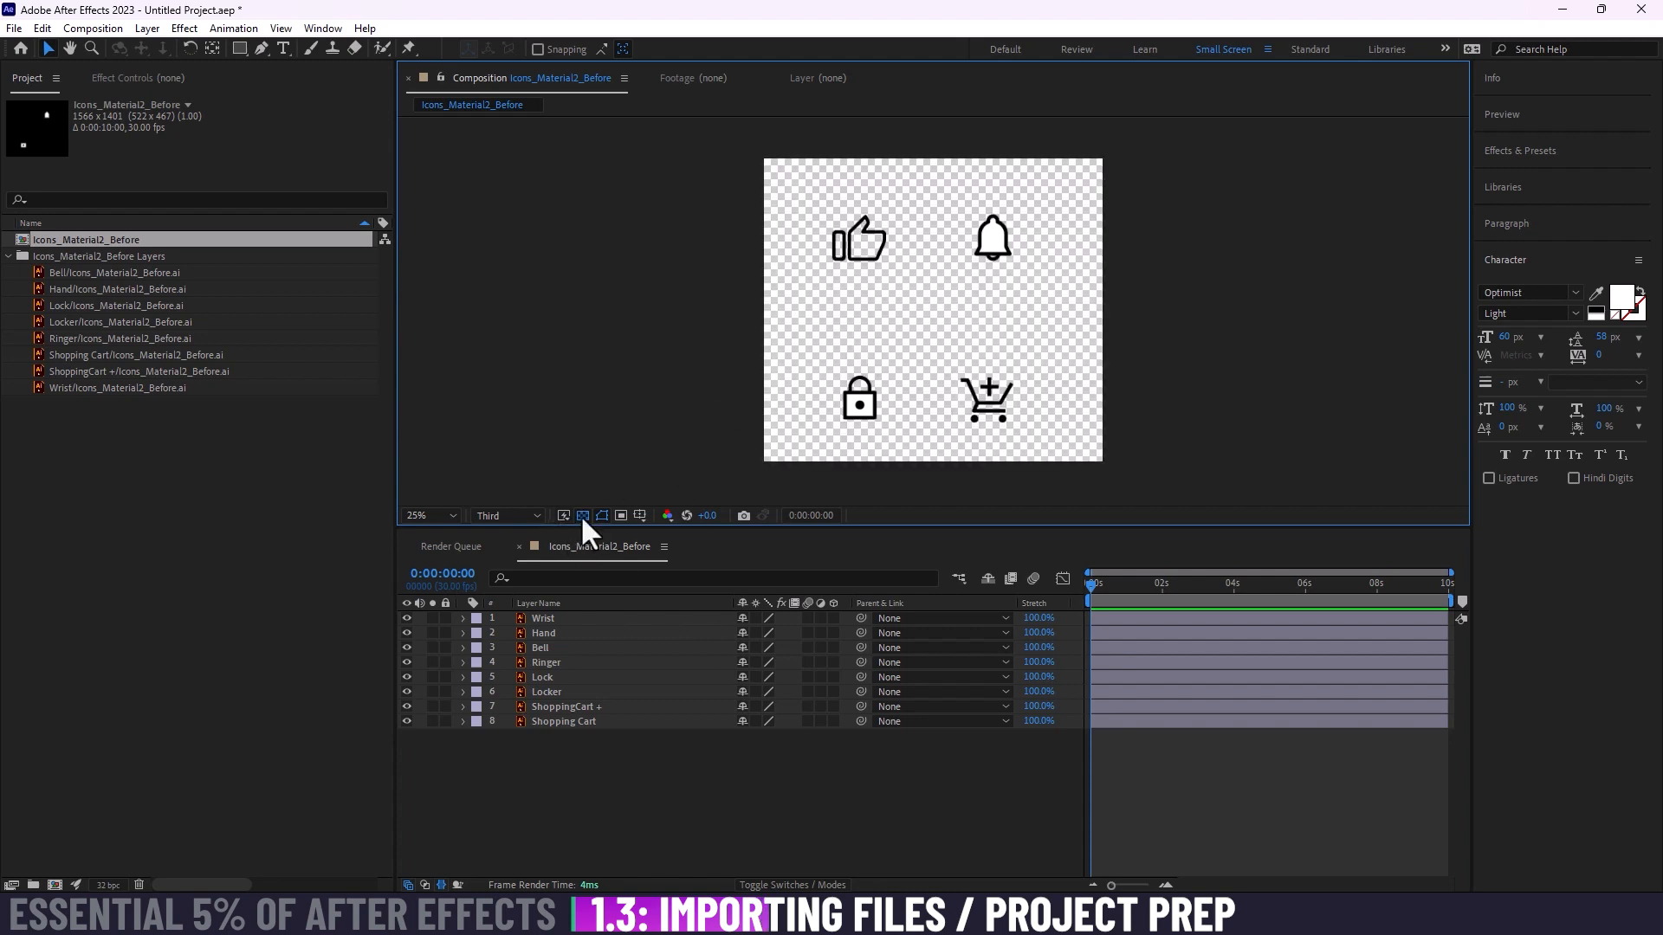
pyautogui.click(583, 514)
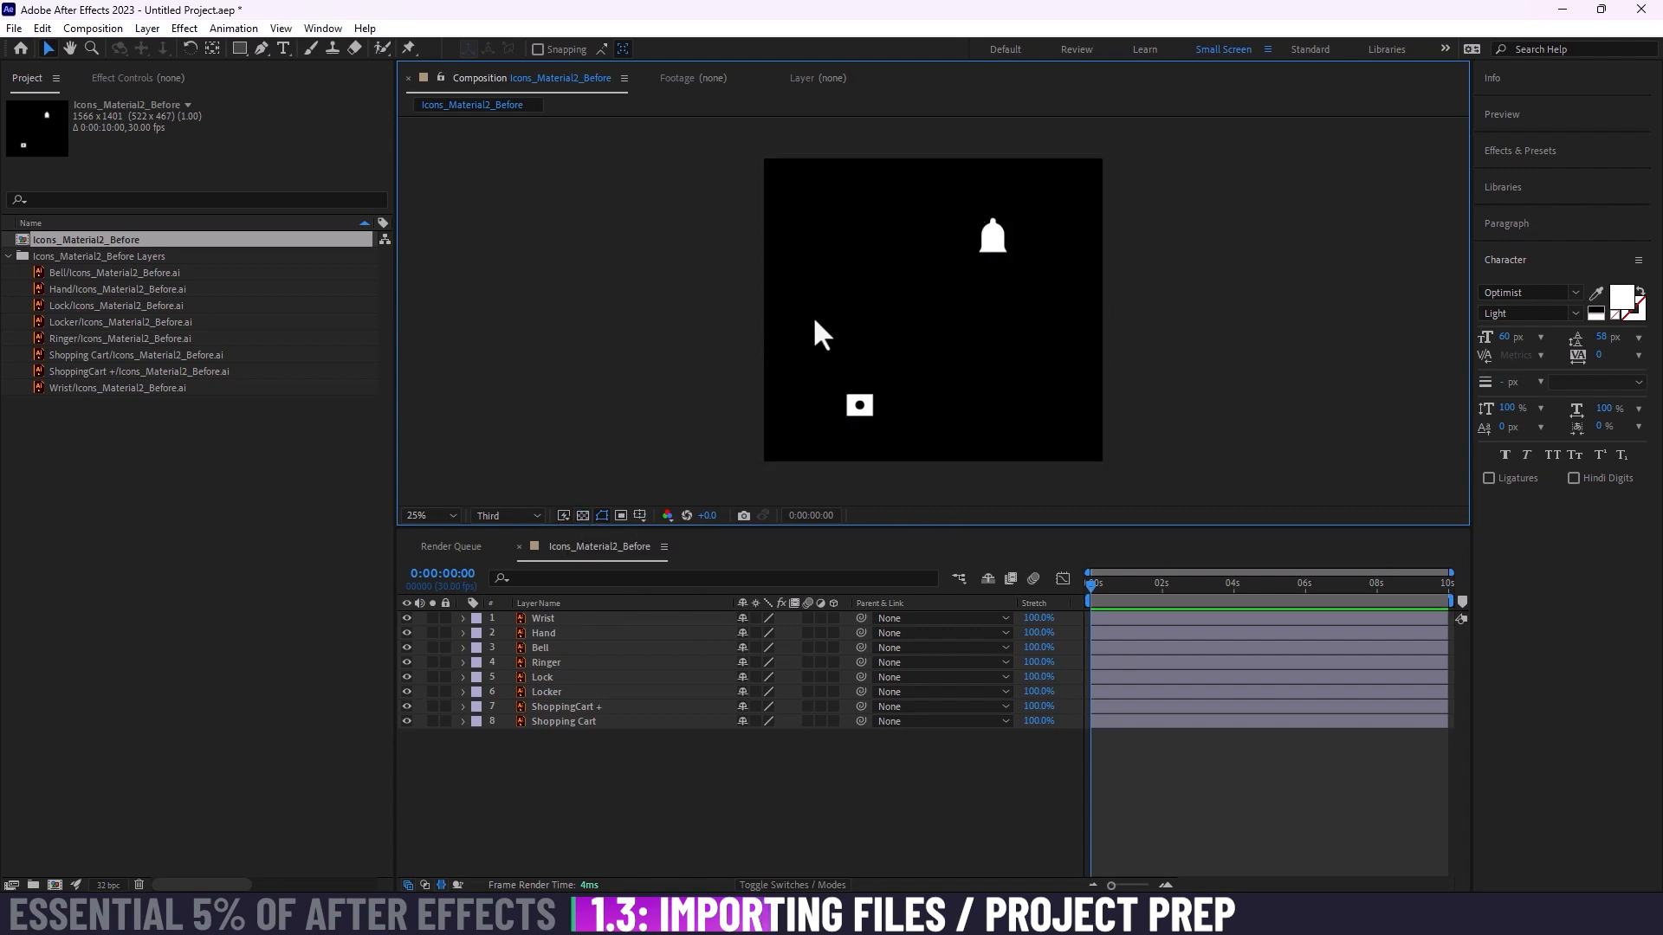
pyautogui.click(582, 514)
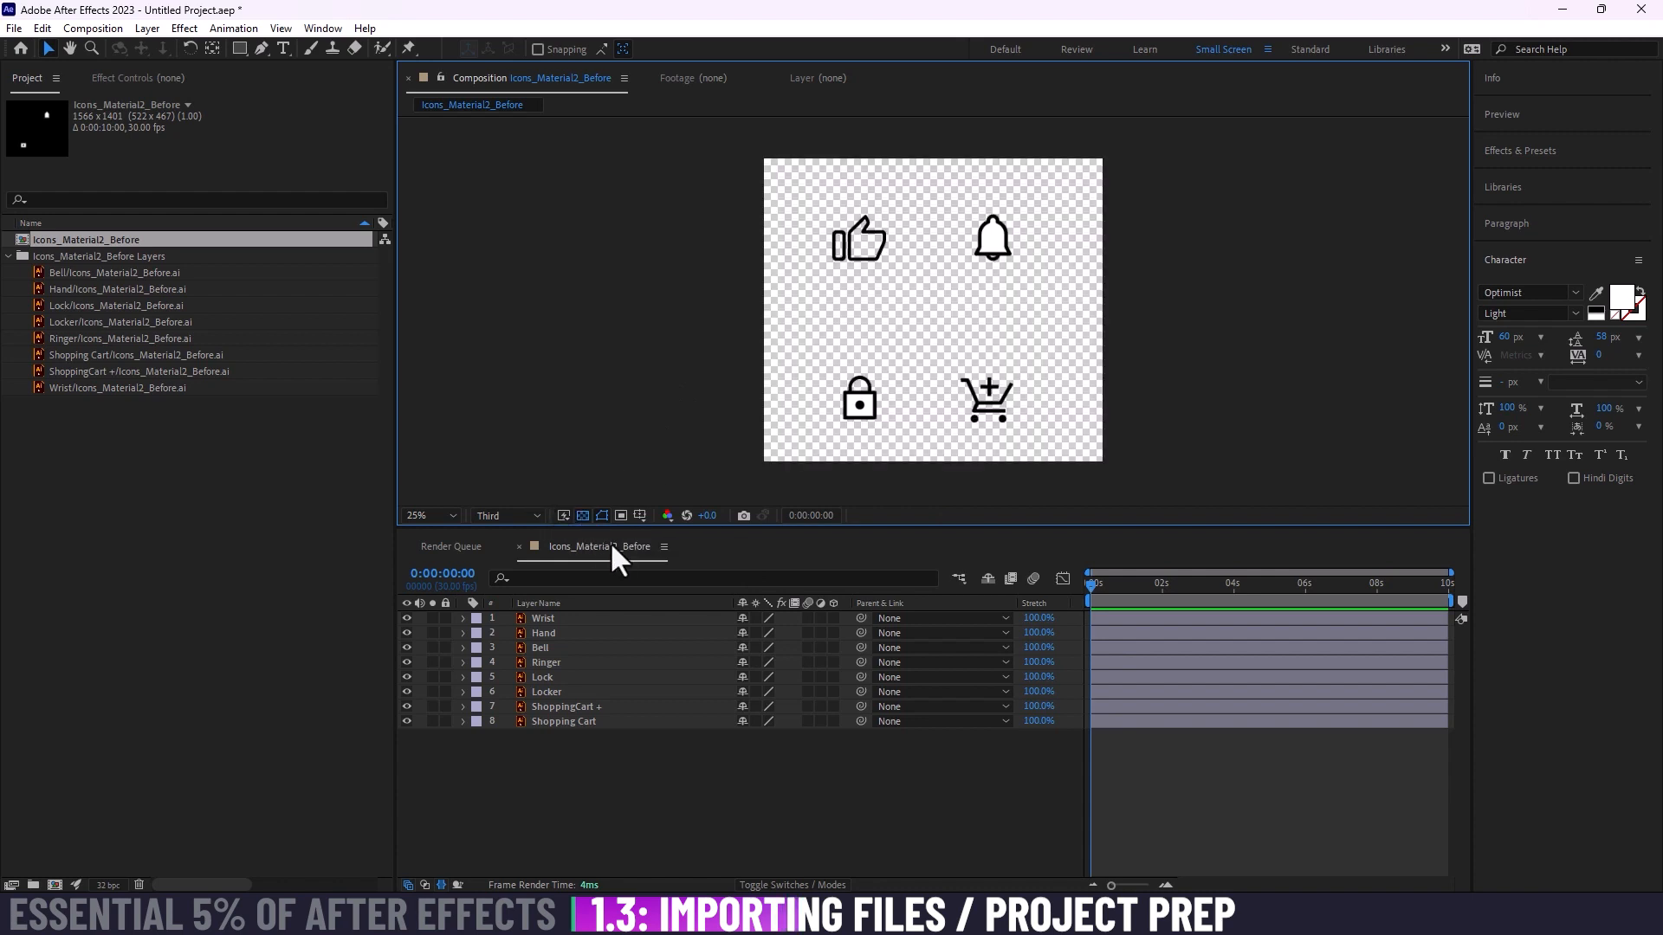
# Step: Select each composition layer from Wrist to Shopping Cart in turn to check which icon part it holds, and deselect all
pyautogui.click(558, 620)
pyautogui.click(557, 633)
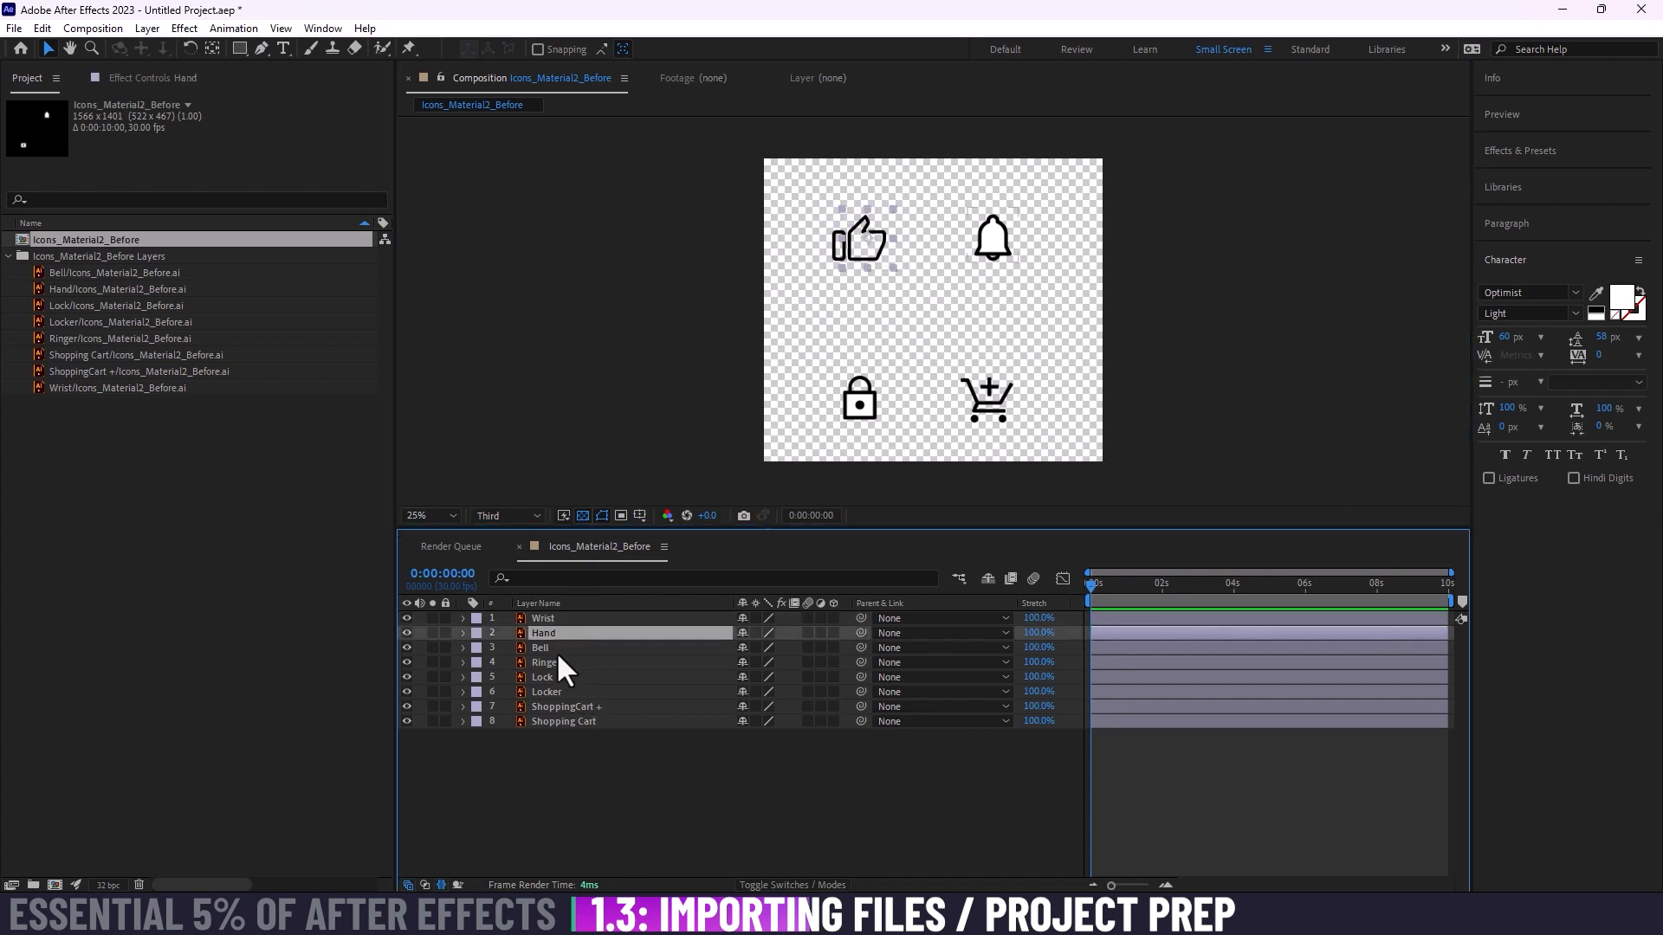
pyautogui.click(556, 647)
pyautogui.click(557, 662)
pyautogui.click(557, 677)
pyautogui.click(560, 691)
pyautogui.click(568, 706)
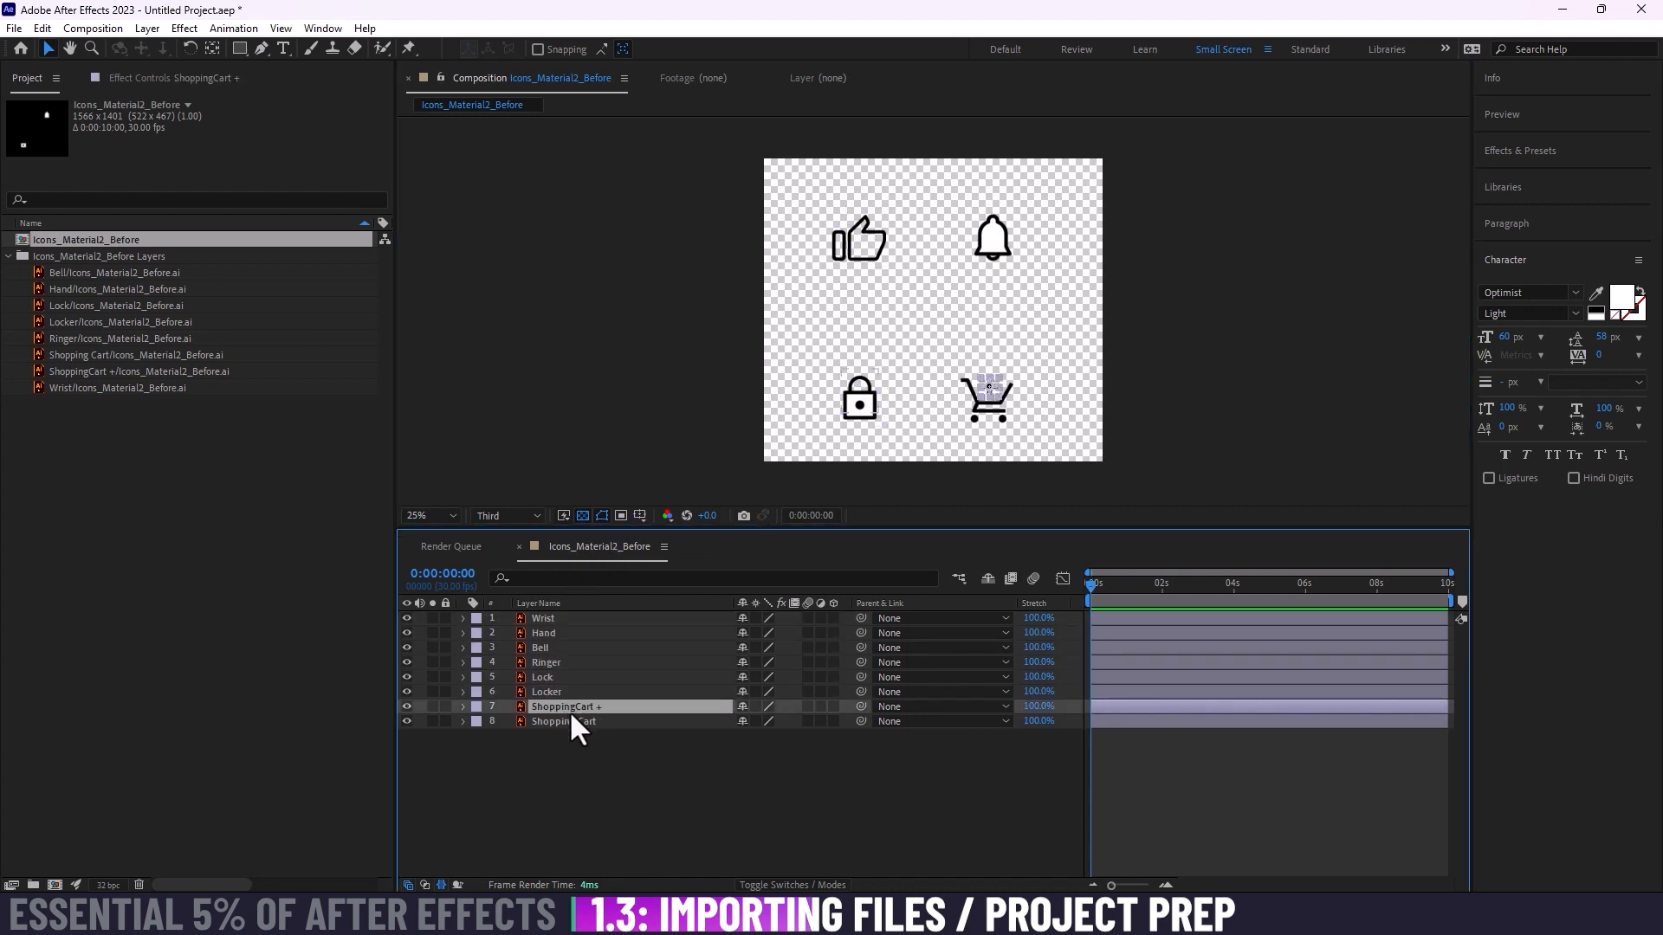
pyautogui.click(592, 722)
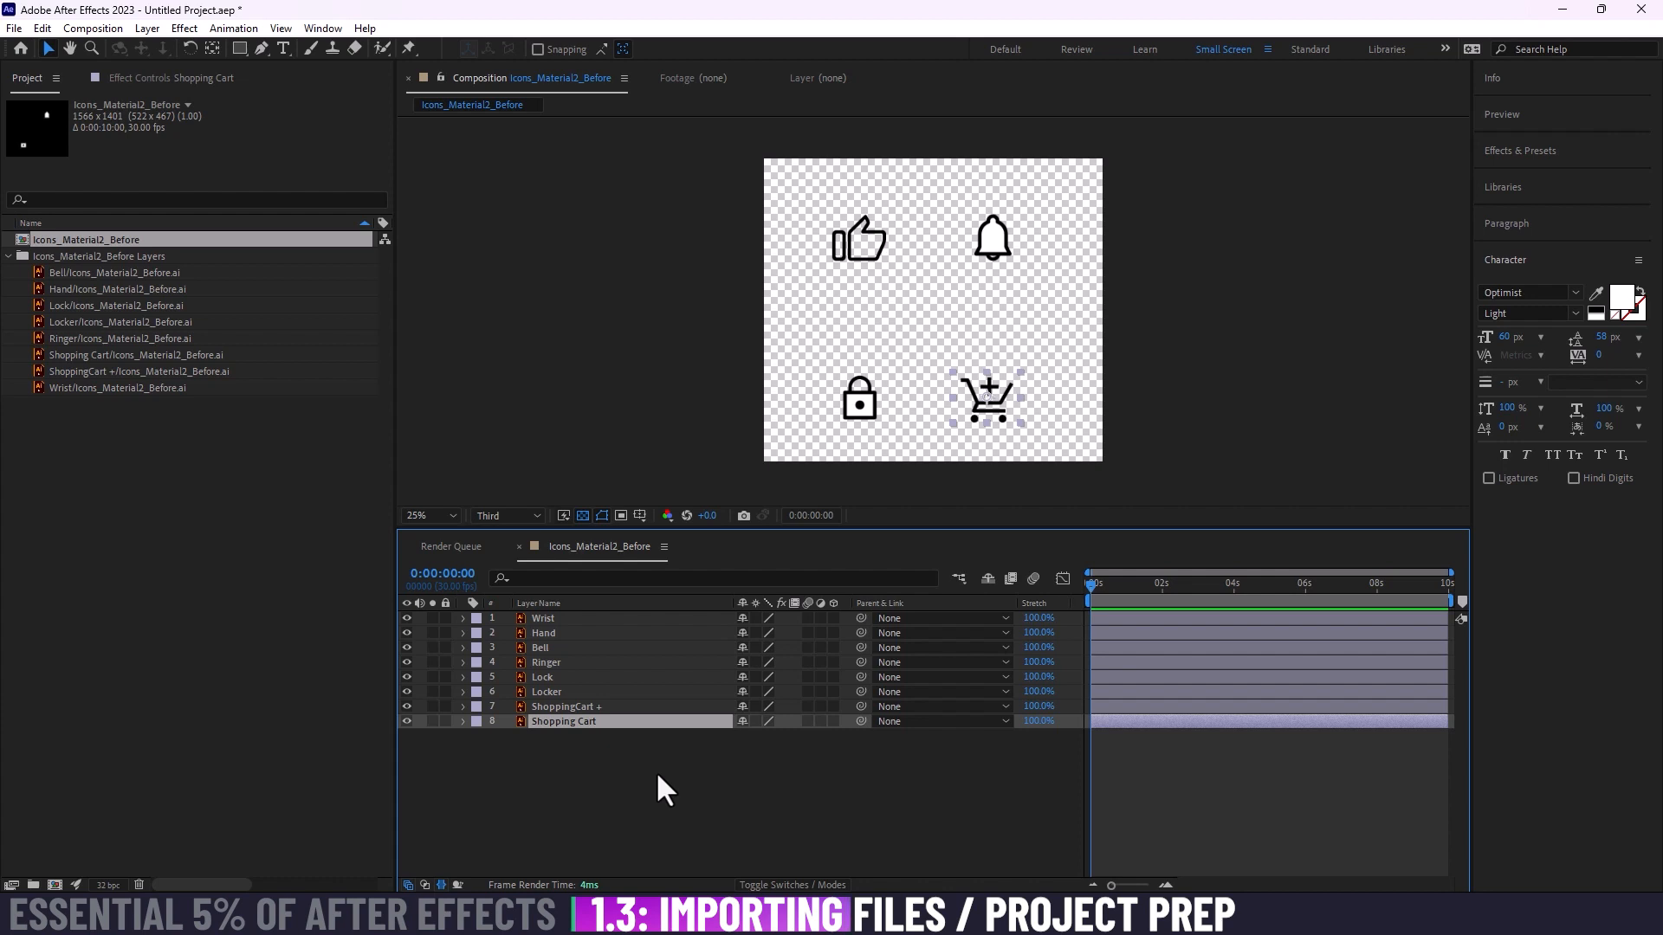
pyautogui.click(587, 766)
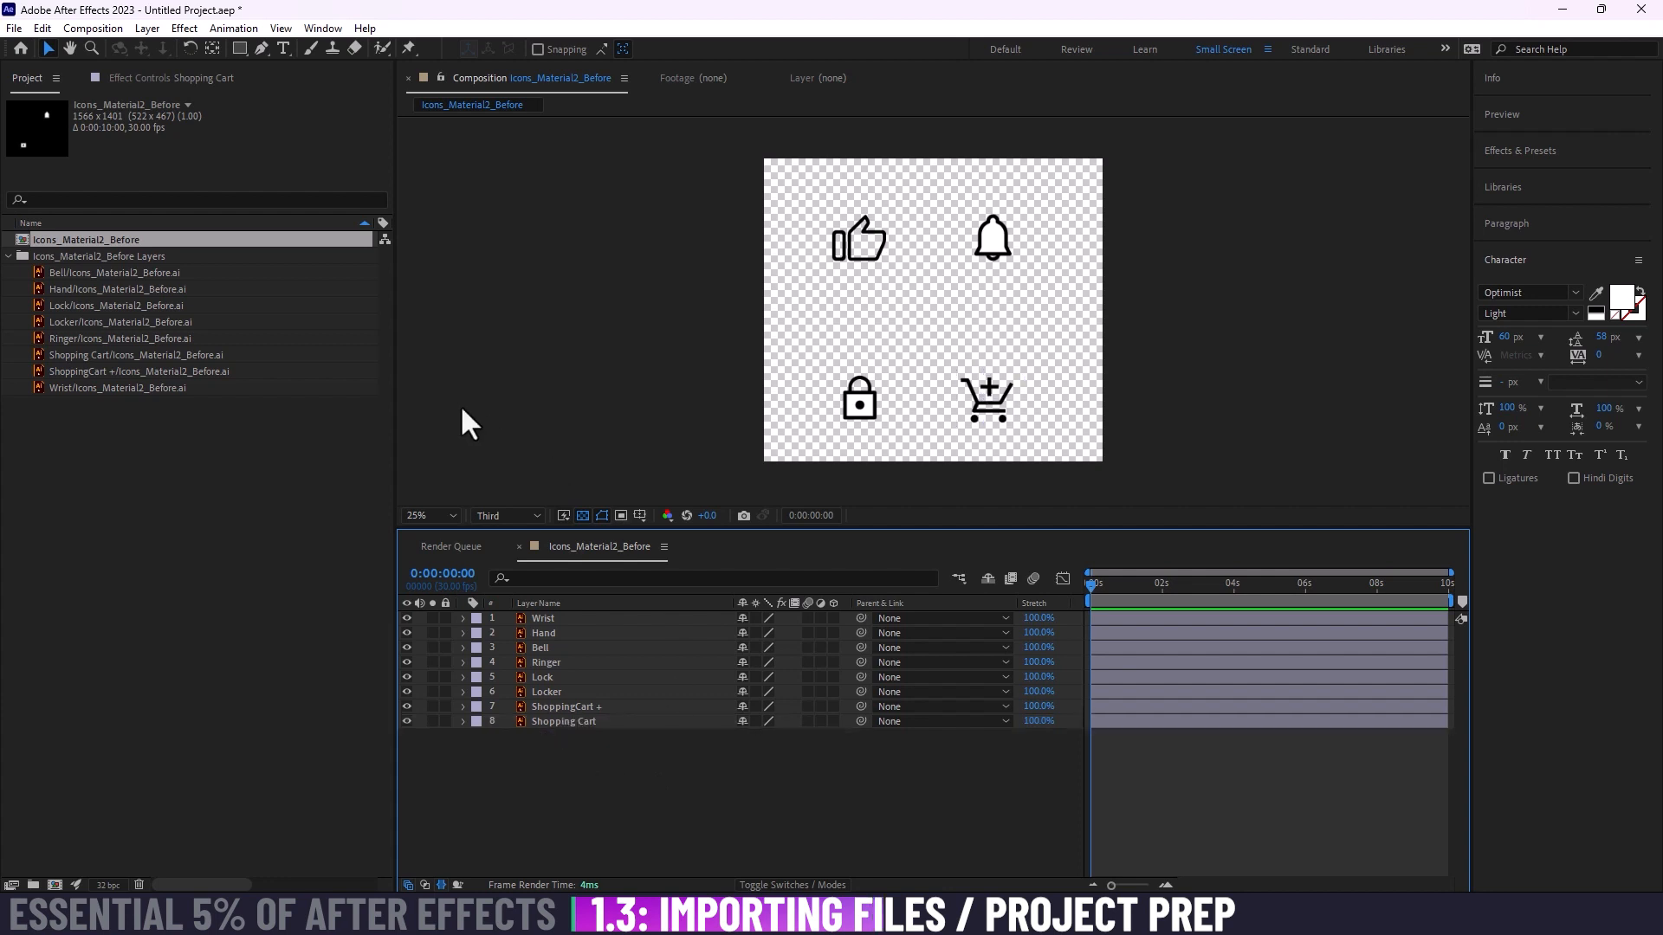
# Step: Create a white (FFFFFF) solid and place it beneath all the icon layers as the composition's background
pyautogui.hotkey('ctrl', 'y')
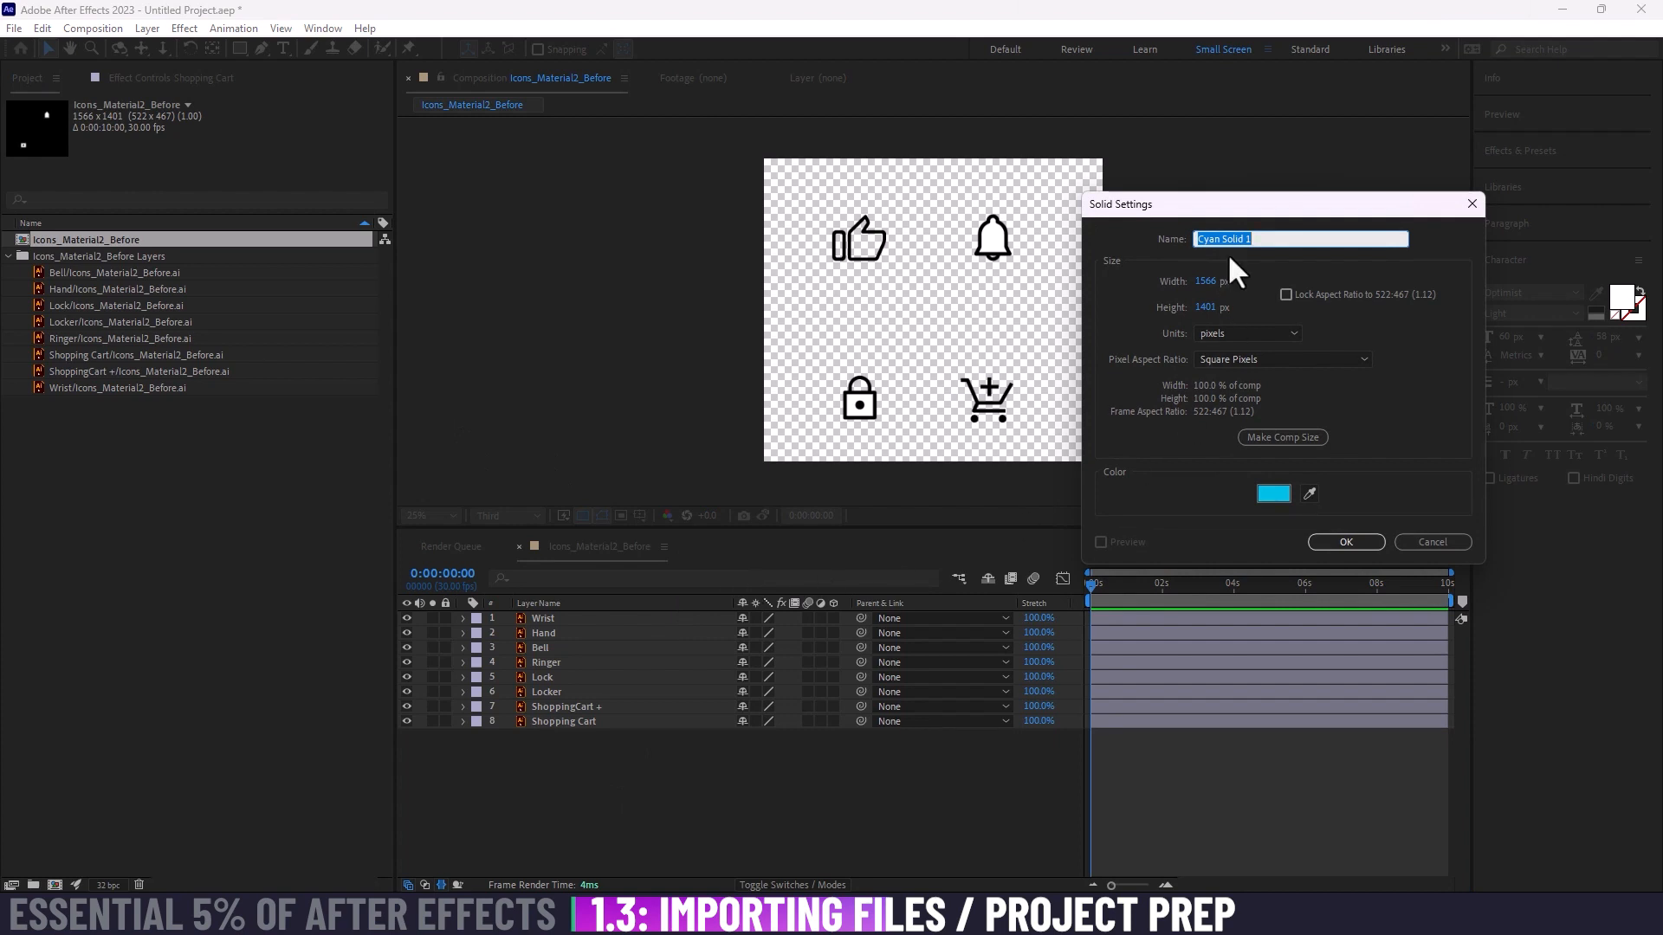
pyautogui.moveTo(1226, 213); pyautogui.dragTo(480, 212)
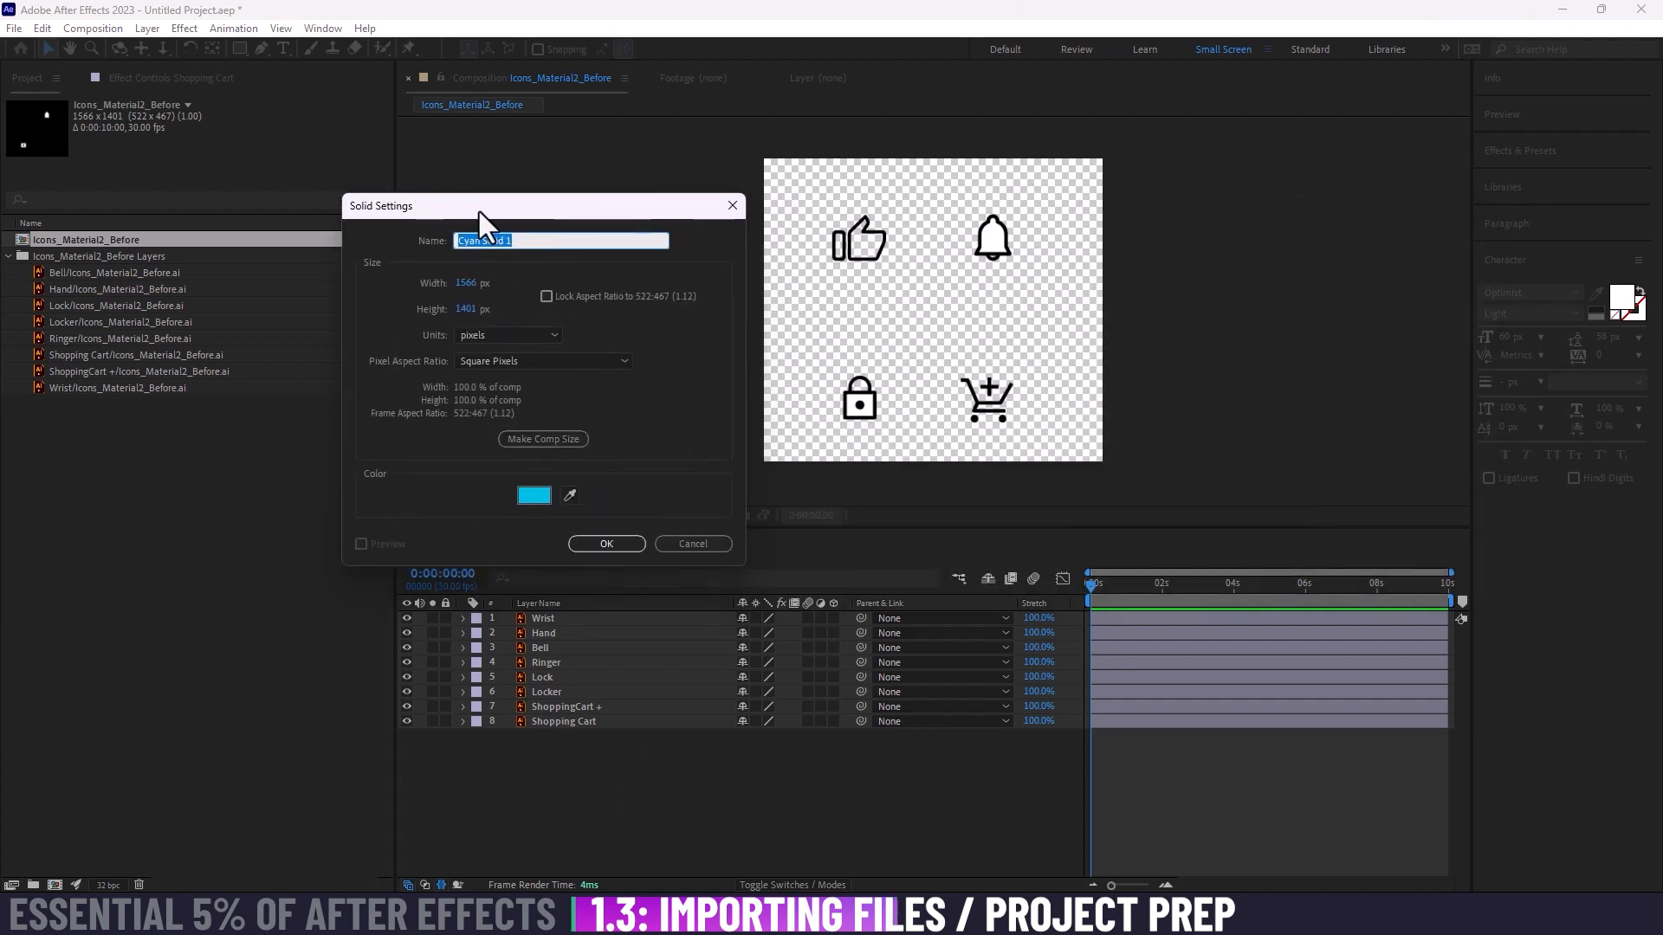
pyautogui.click(535, 494)
pyautogui.write('ffffff')
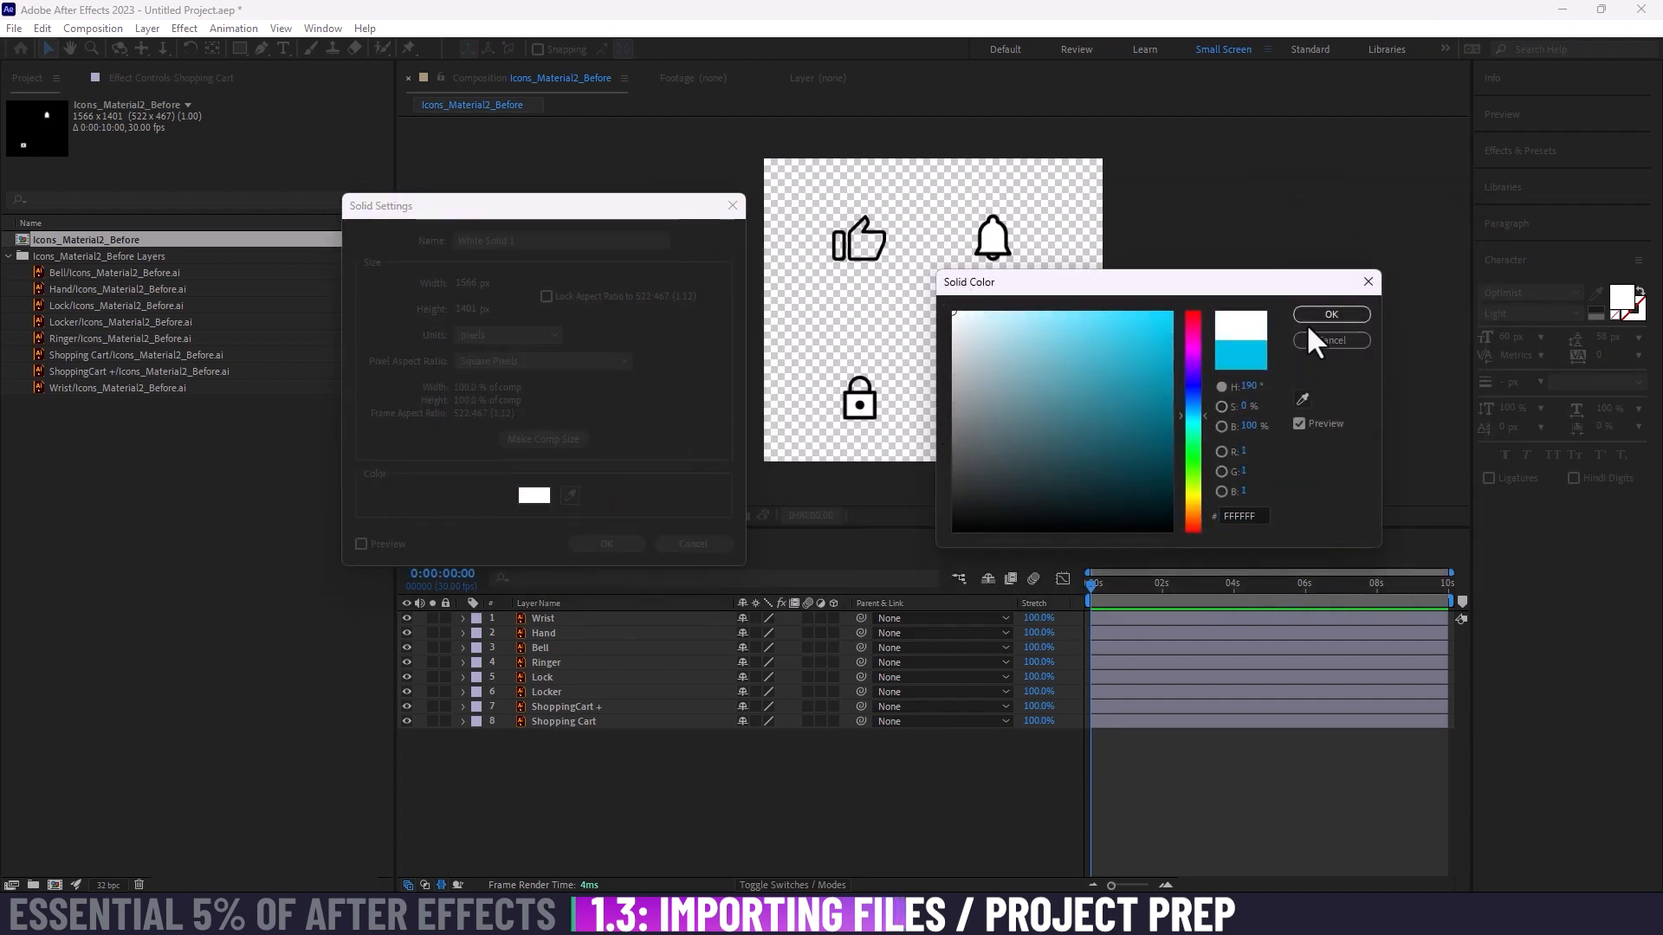
pyautogui.click(1307, 320)
pyautogui.click(606, 544)
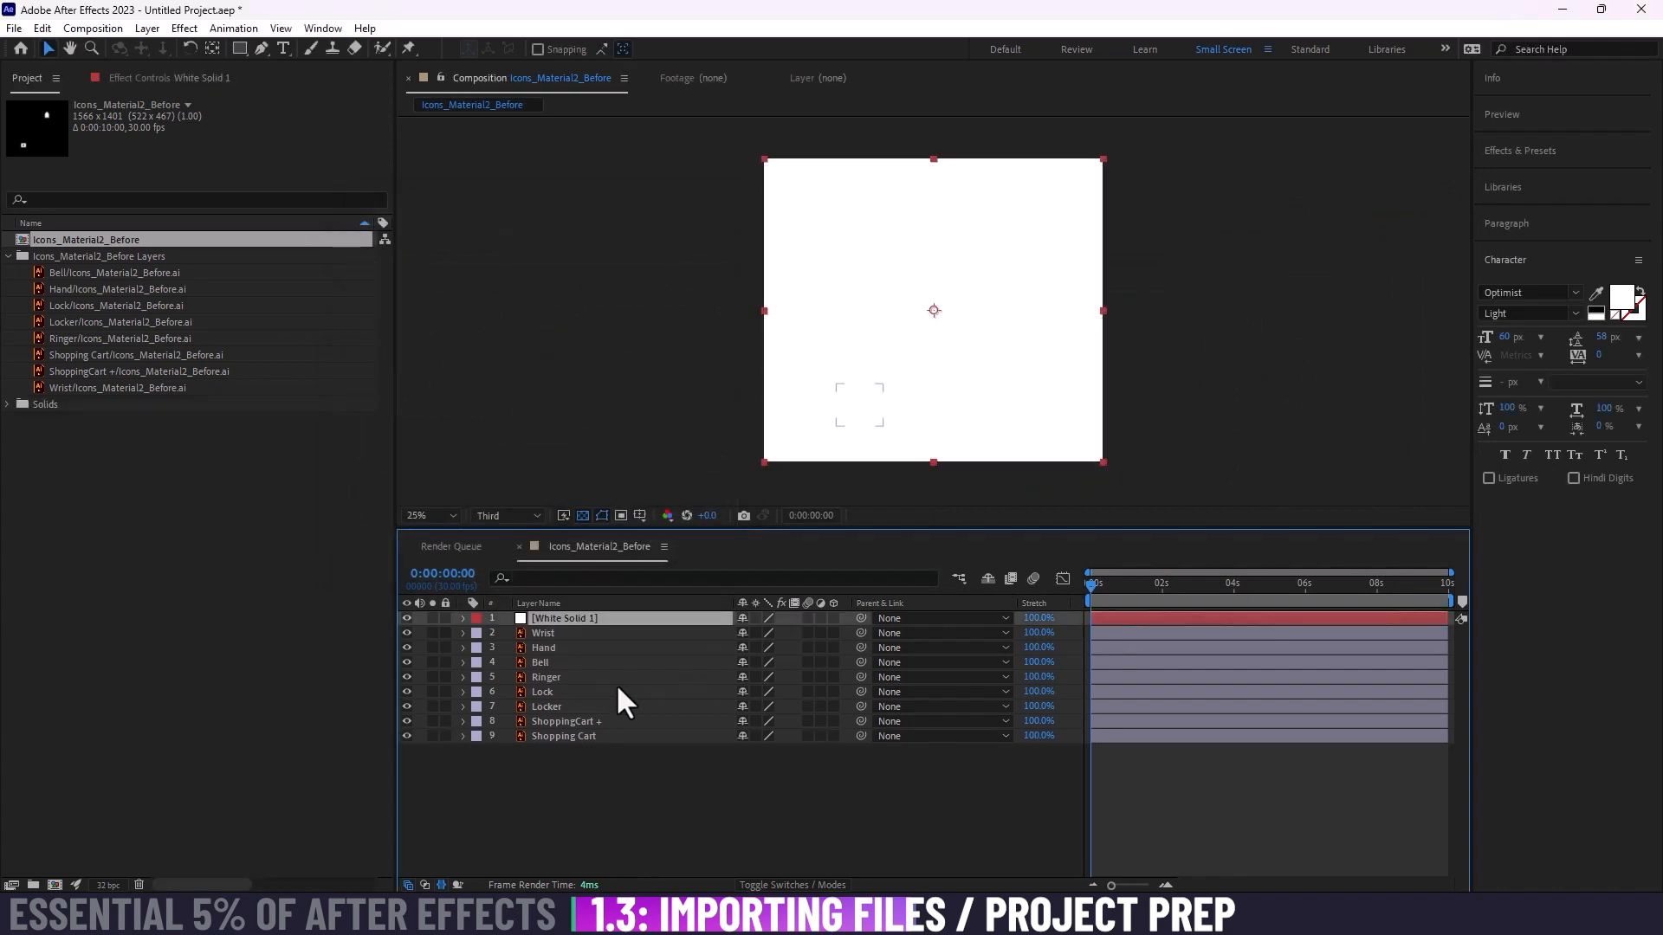
pyautogui.moveTo(555, 615); pyautogui.dragTo(611, 792)
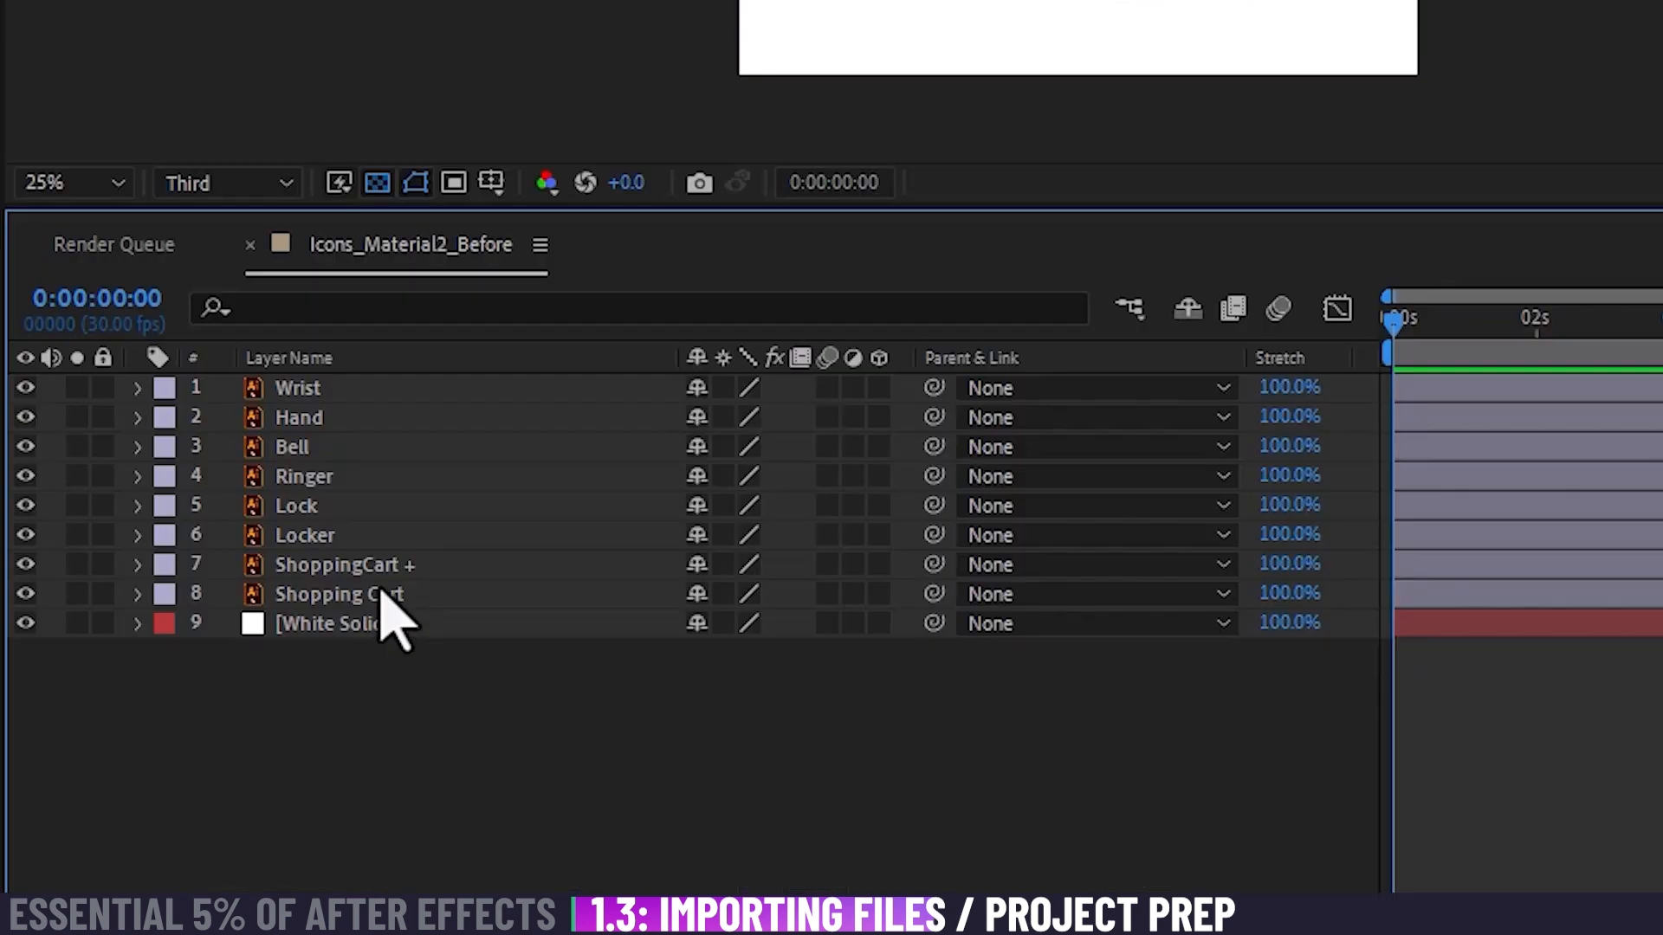
# Step: Select the ShoppingCart + and Shopping Cart layers together and set their label color to Cyan
pyautogui.click(584, 719)
pyautogui.keyDown('shift'); pyautogui.click(583, 708); pyautogui.keyUp('shift')
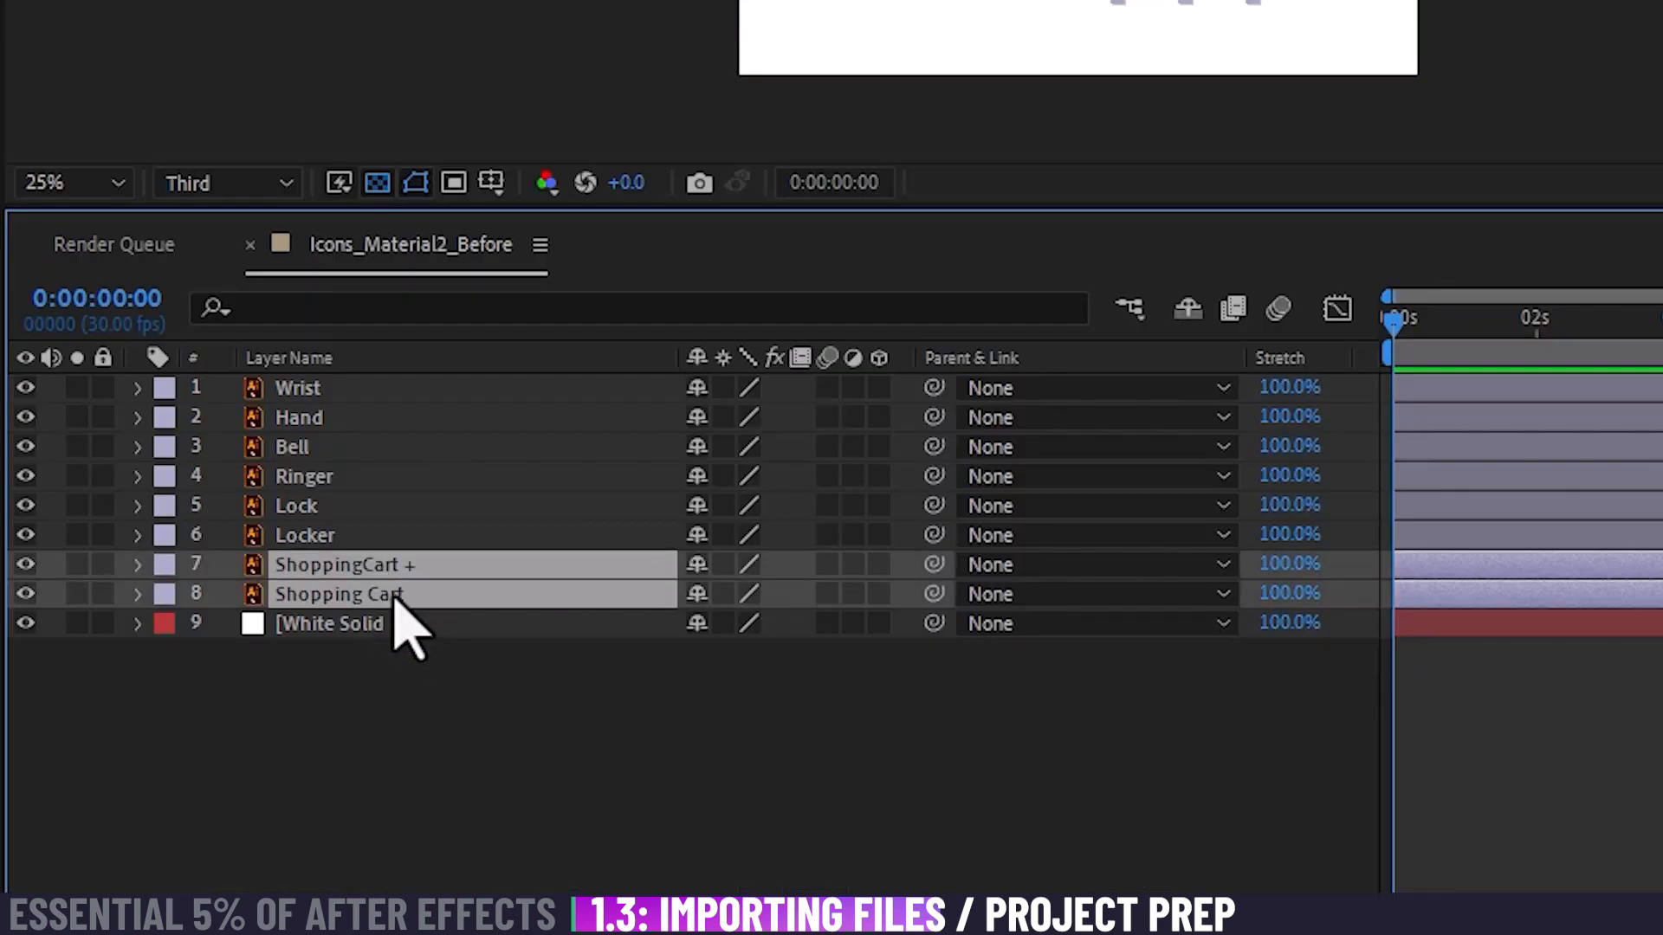
pyautogui.hotkey('ctrl', 'shift', 'a')
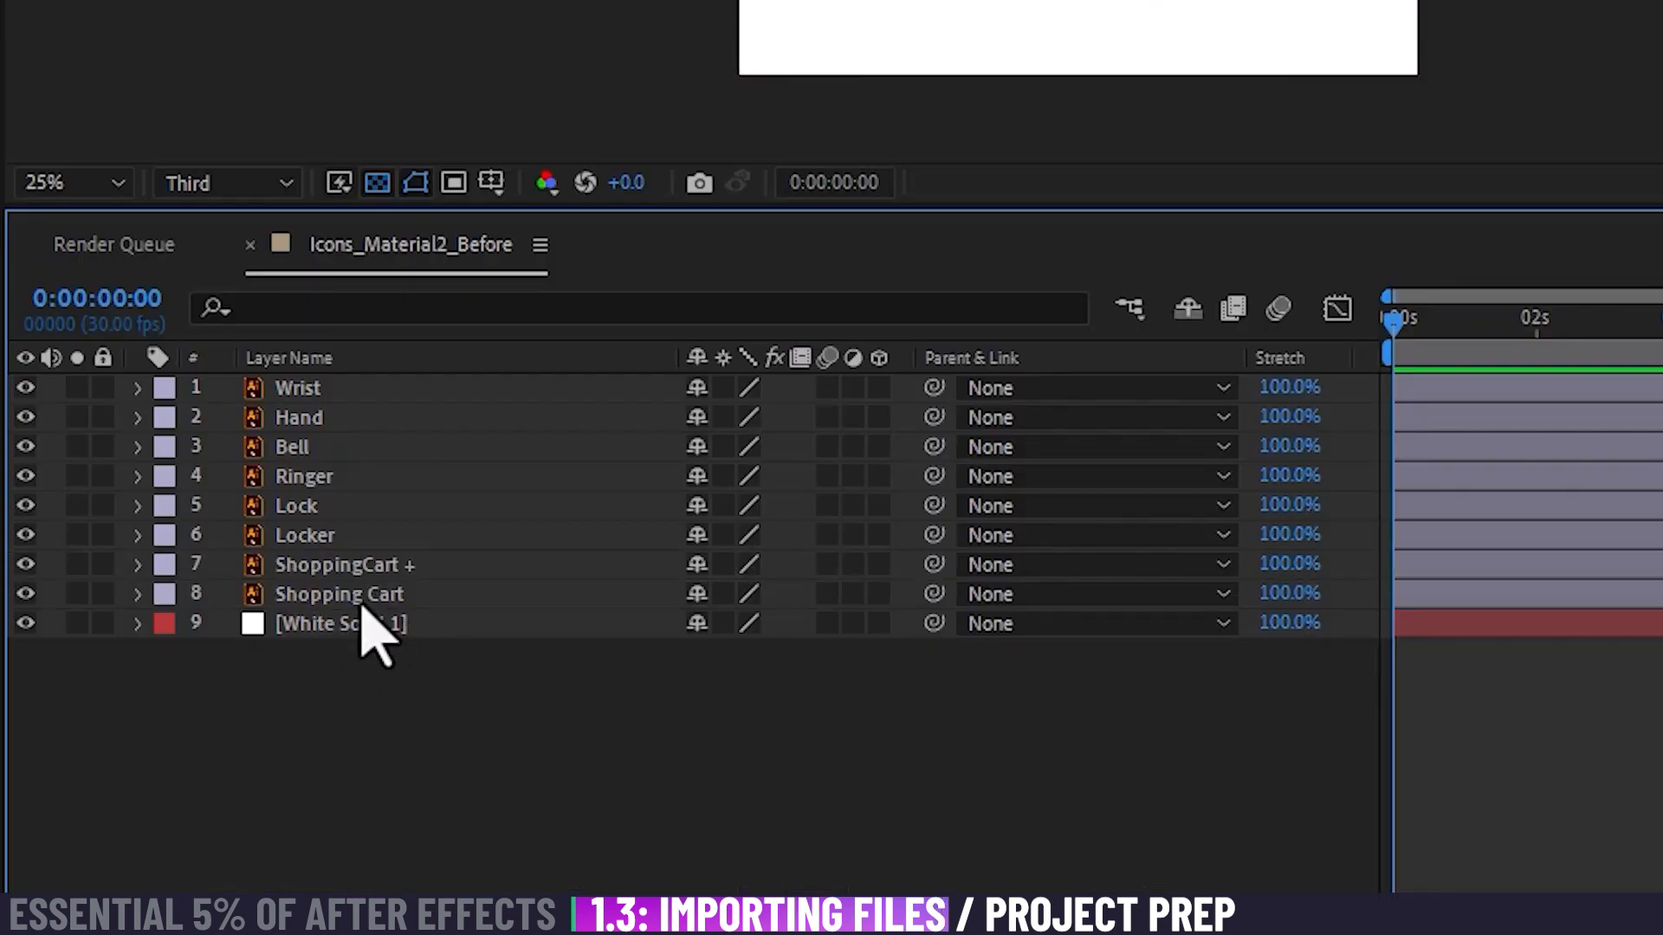
pyautogui.click(362, 594)
pyautogui.keyDown('shift'); pyautogui.click(361, 570); pyautogui.keyUp('shift')
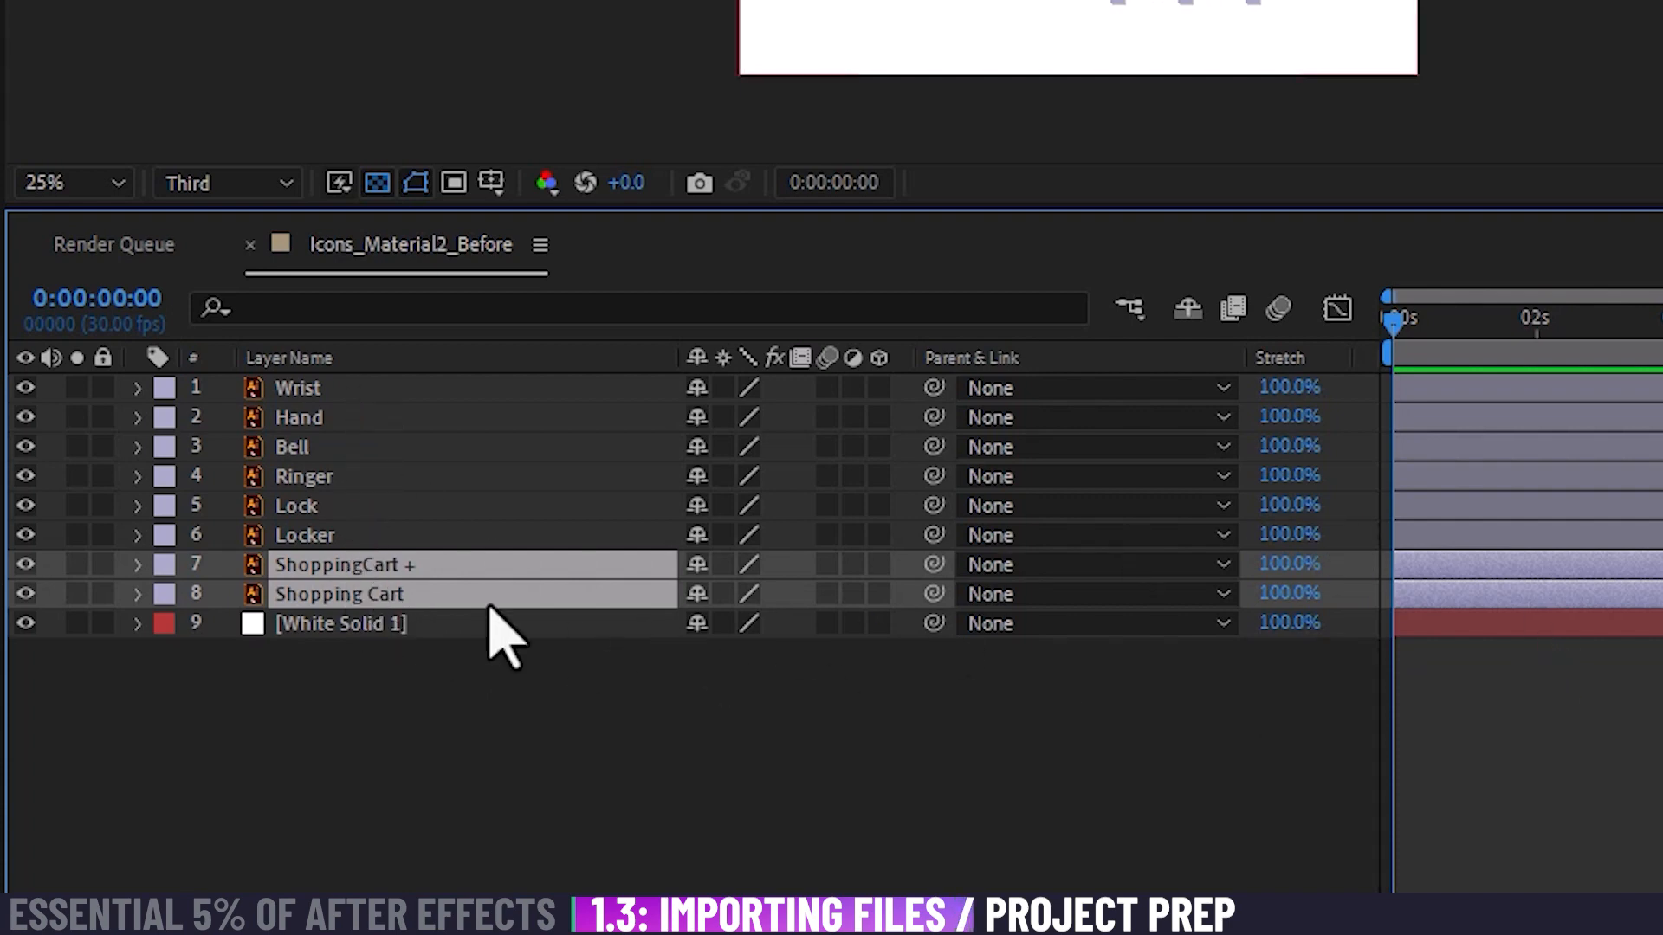
pyautogui.click(579, 801)
pyautogui.click(403, 589)
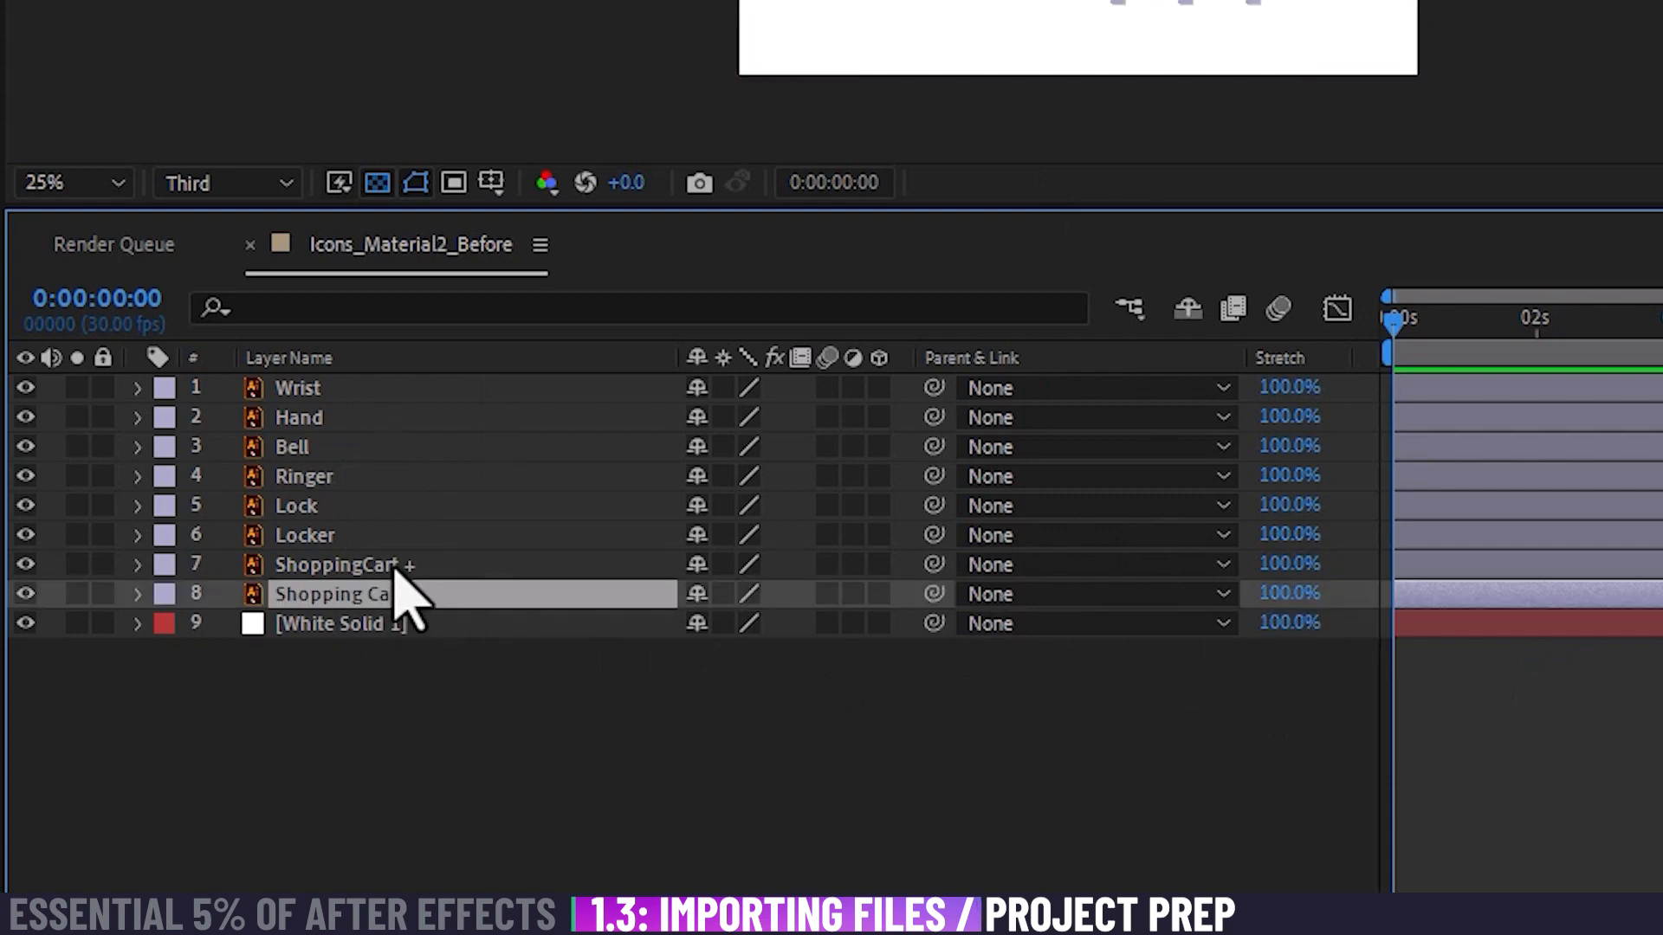
pyautogui.keyDown('shift'); pyautogui.click(394, 567); pyautogui.keyUp('shift')
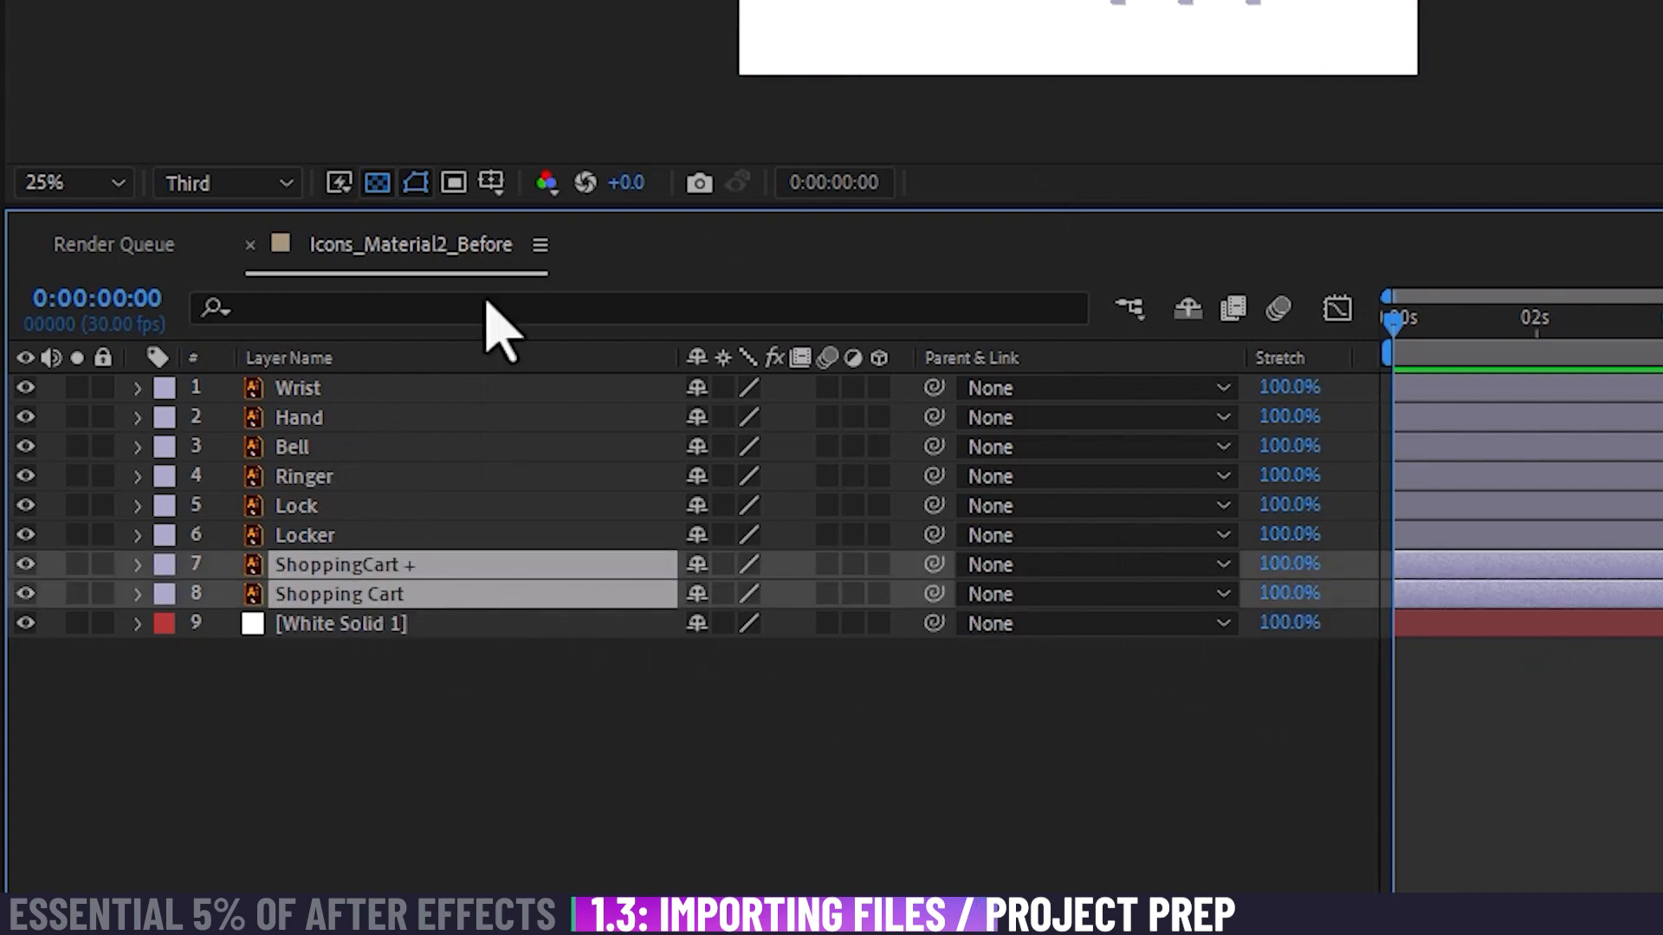
pyautogui.click(174, 591)
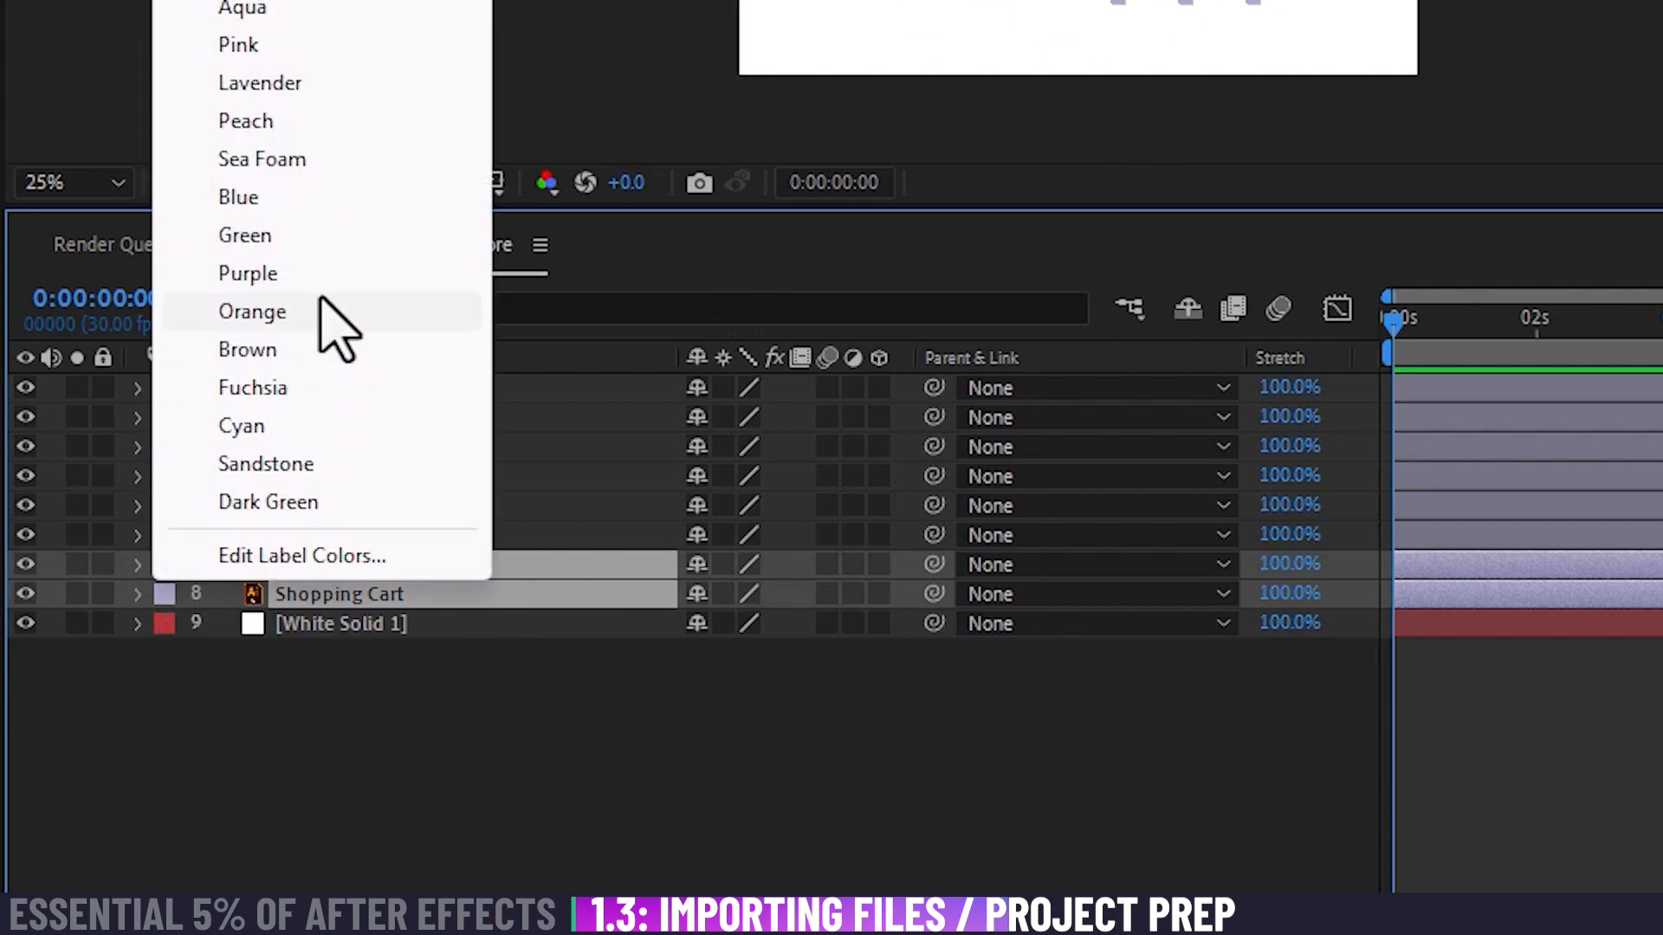
pyautogui.click(313, 427)
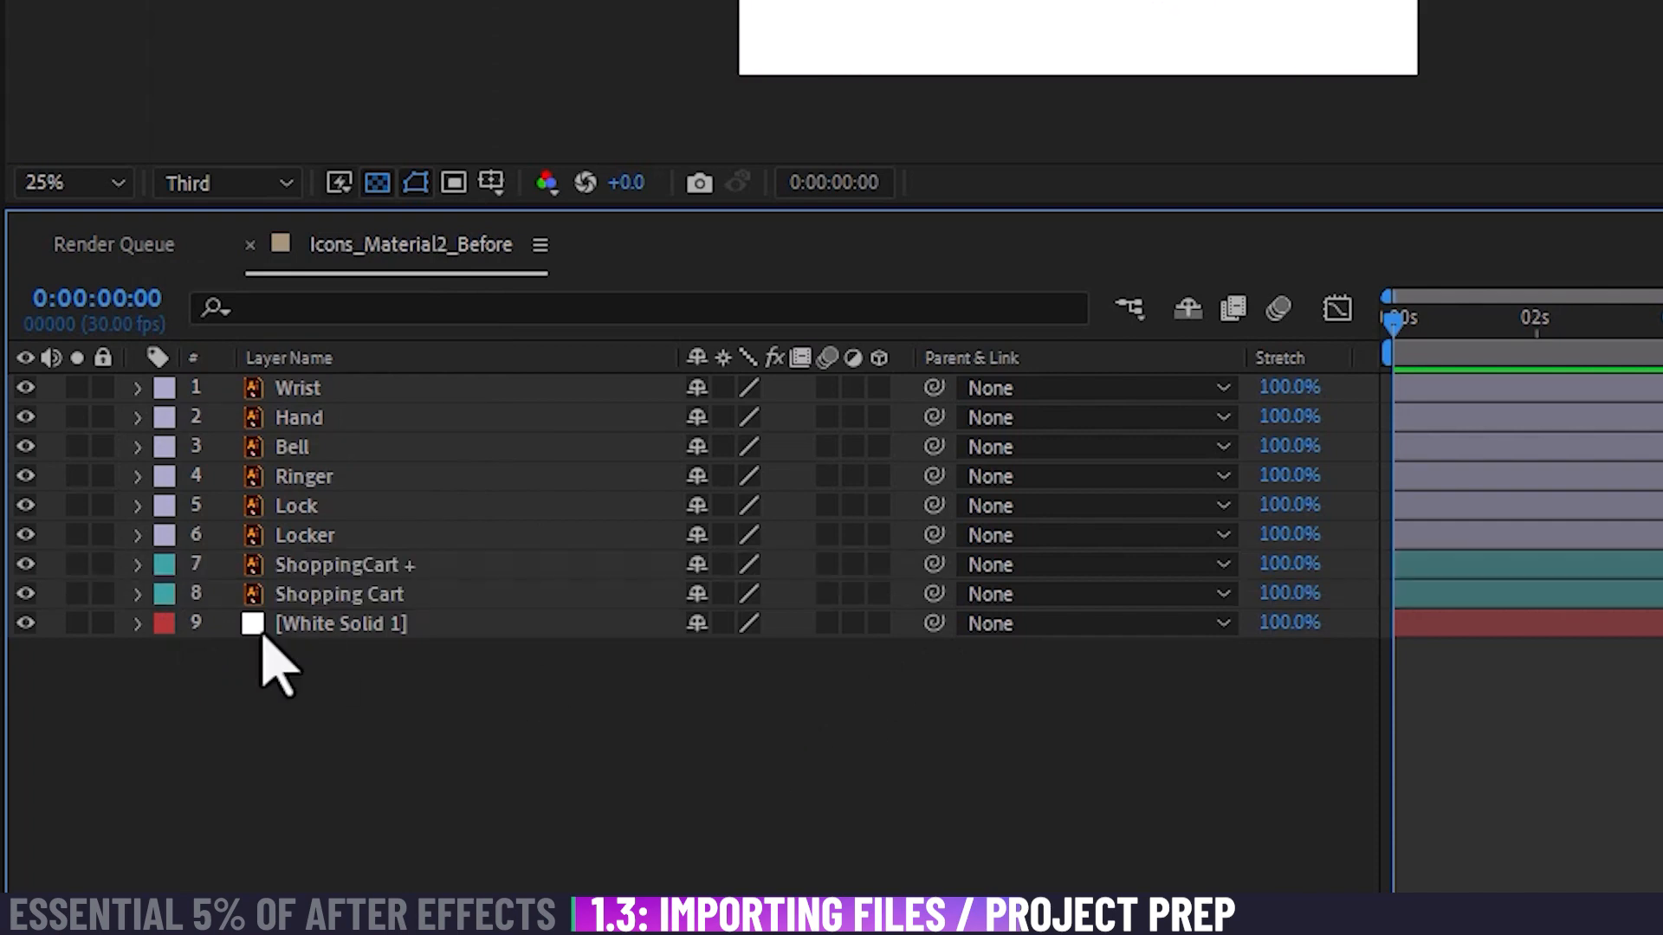
# Step: Set the label color of the Lock and Locker layers to Orange and deselect them
pyautogui.click(351, 541)
pyautogui.keyDown('shift'); pyautogui.click(312, 510); pyautogui.keyUp('shift')
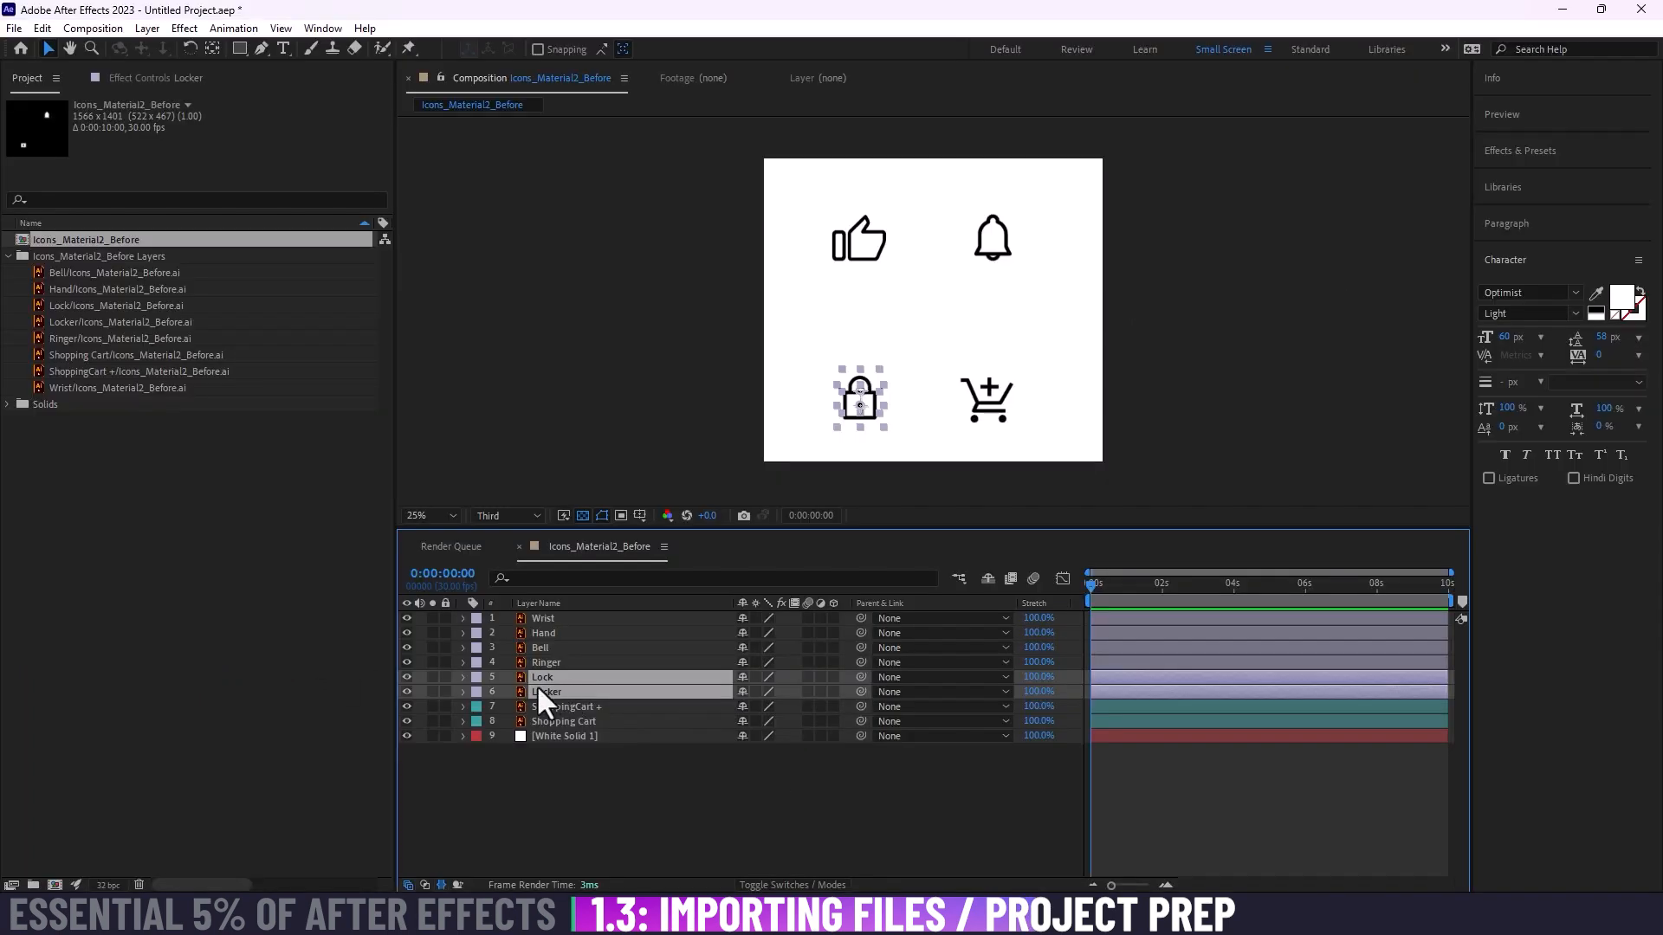
pyautogui.click(480, 690)
pyautogui.click(552, 559)
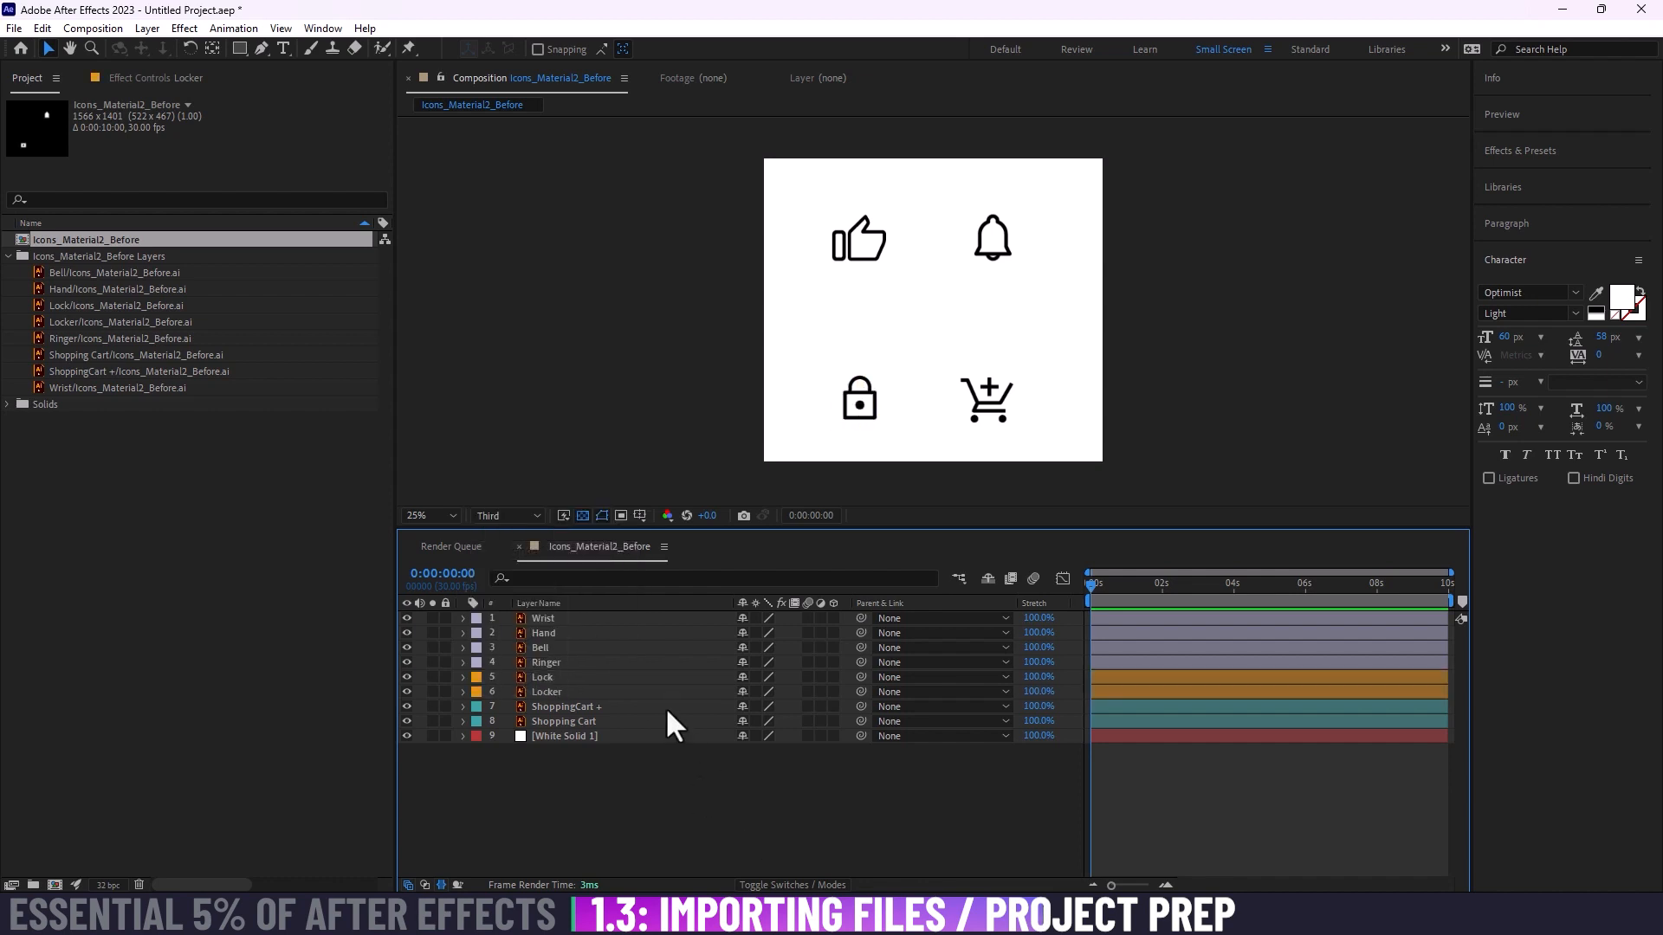
# Step: Set the label color of the Bell and Ringer layers to Purple
pyautogui.click(601, 663)
pyautogui.click(479, 662)
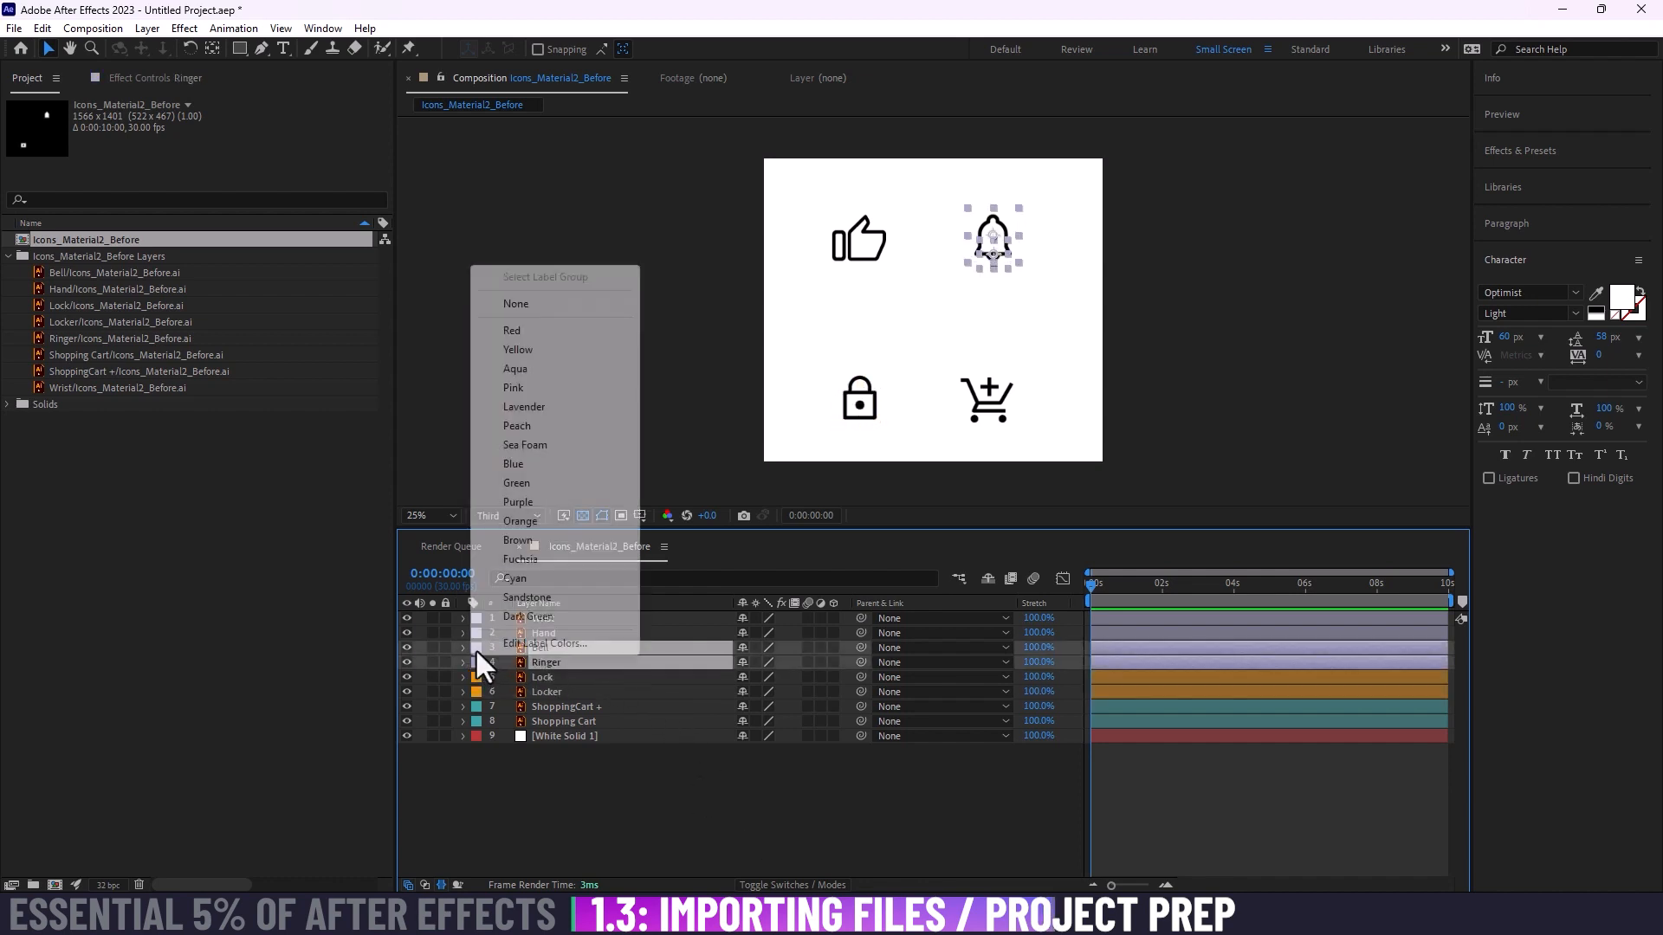
pyautogui.click(538, 503)
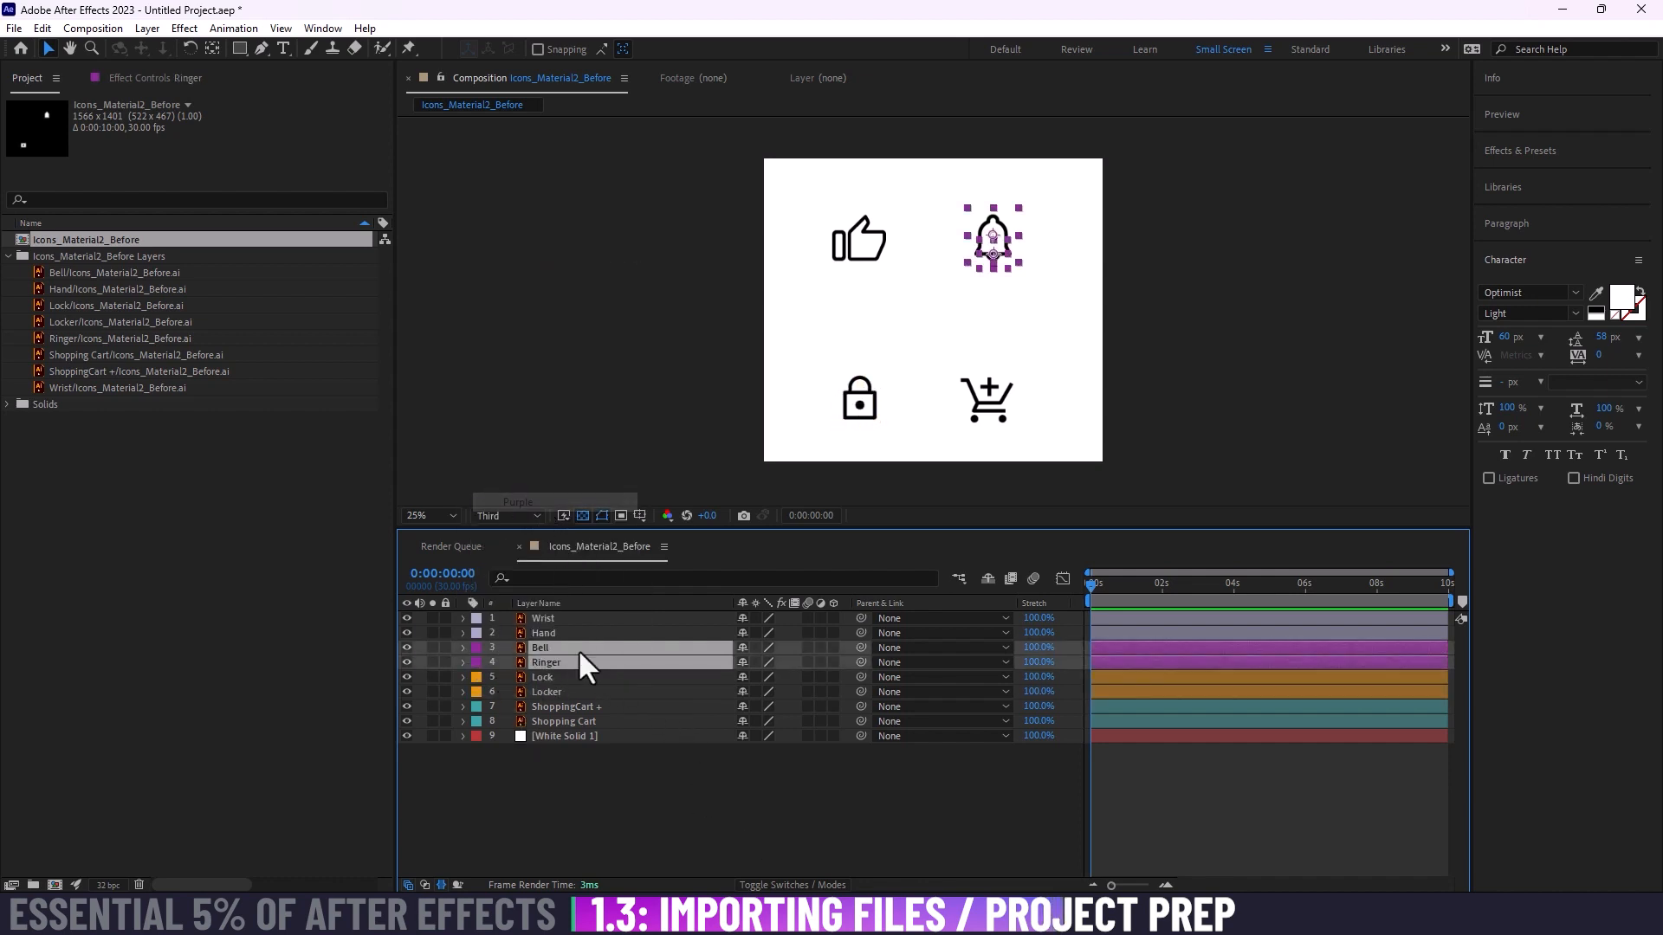
# Step: Set the label color of the Wrist and Hand layers to Green and deselect them
pyautogui.click(569, 637)
pyautogui.keyDown('shift'); pyautogui.click(564, 617); pyautogui.keyUp('shift')
pyautogui.click(476, 632)
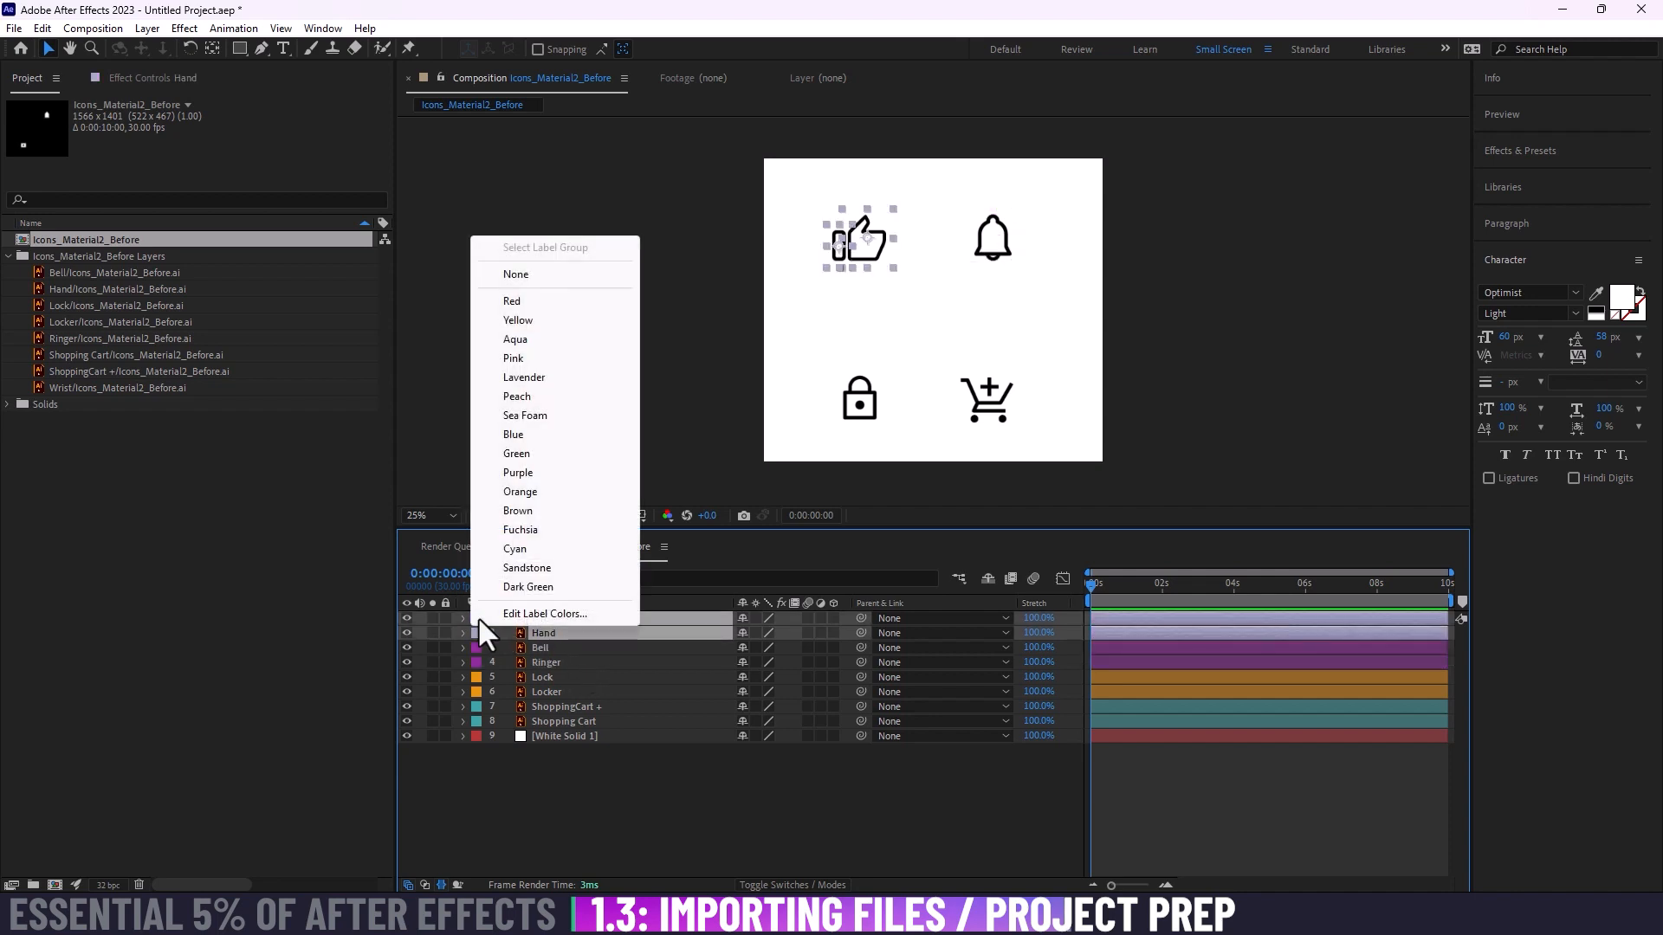
pyautogui.click(537, 455)
pyautogui.click(854, 786)
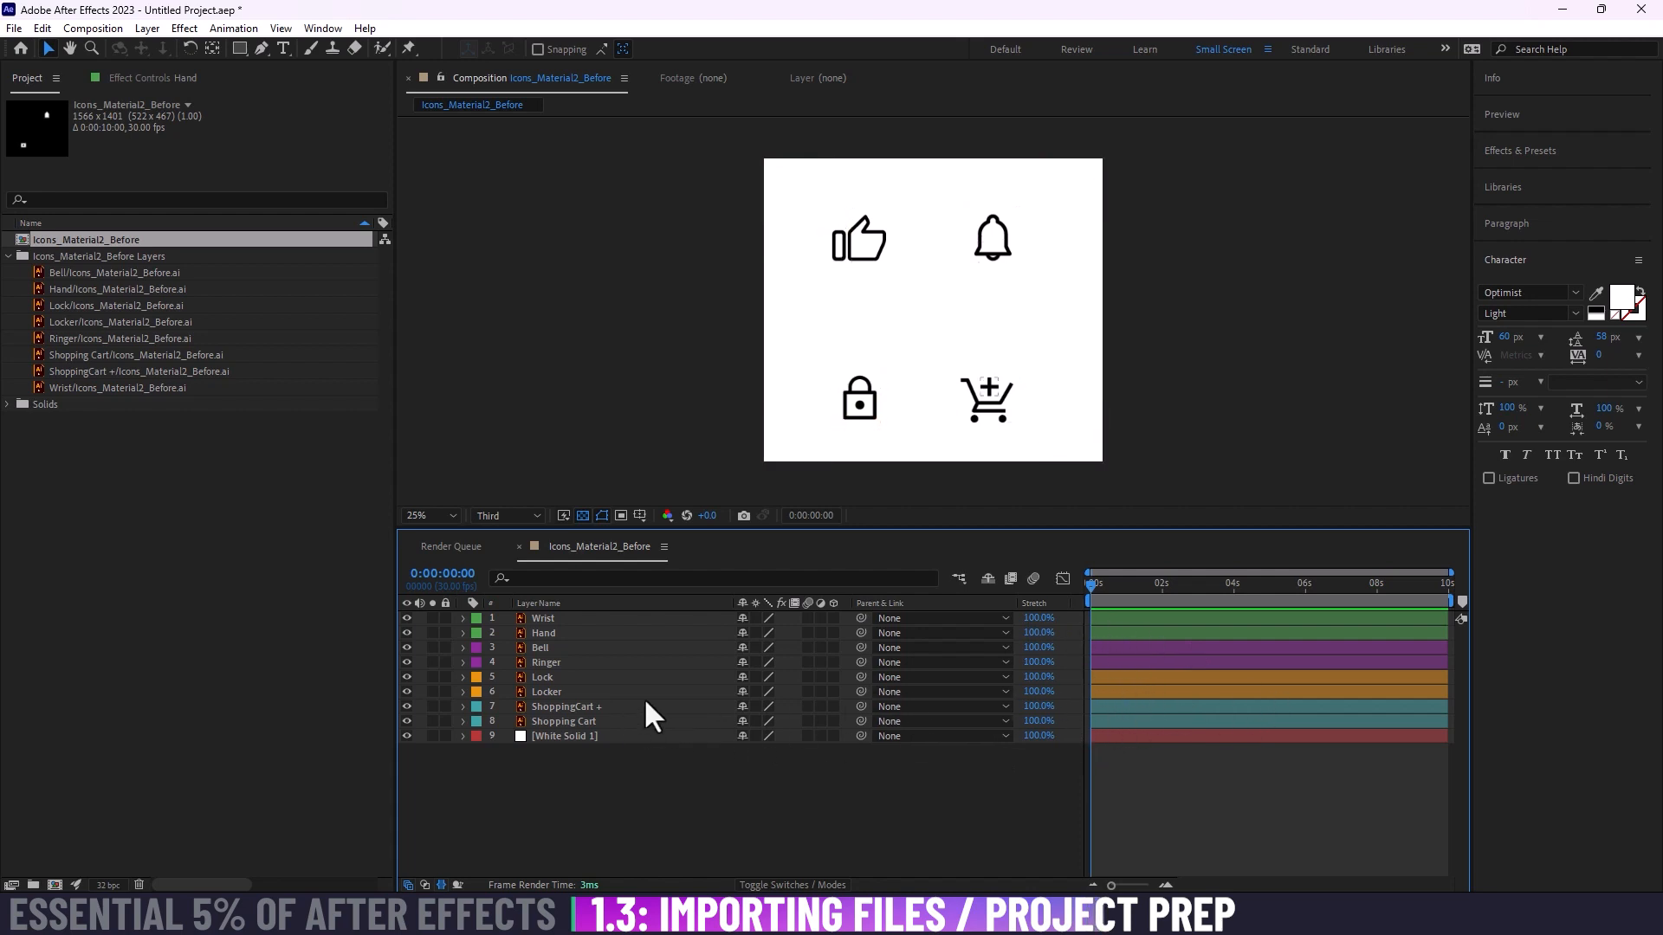
# Step: Set the label color of the White Solid 1 background layer to None and deselect it
pyautogui.click(548, 693)
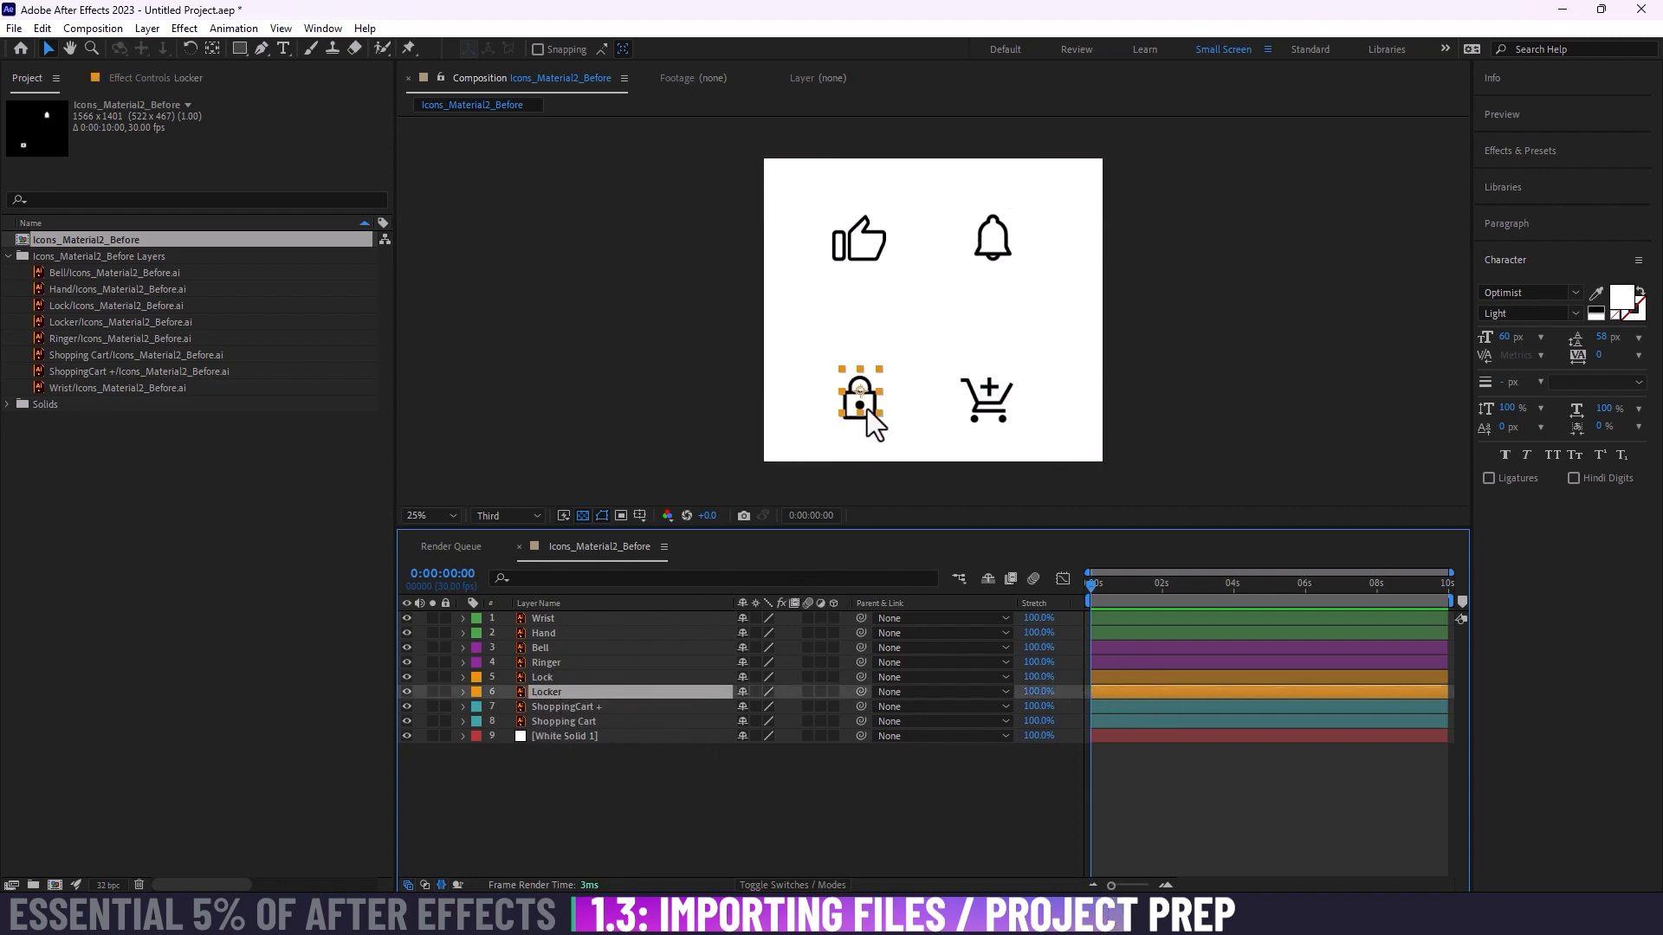
pyautogui.click(663, 800)
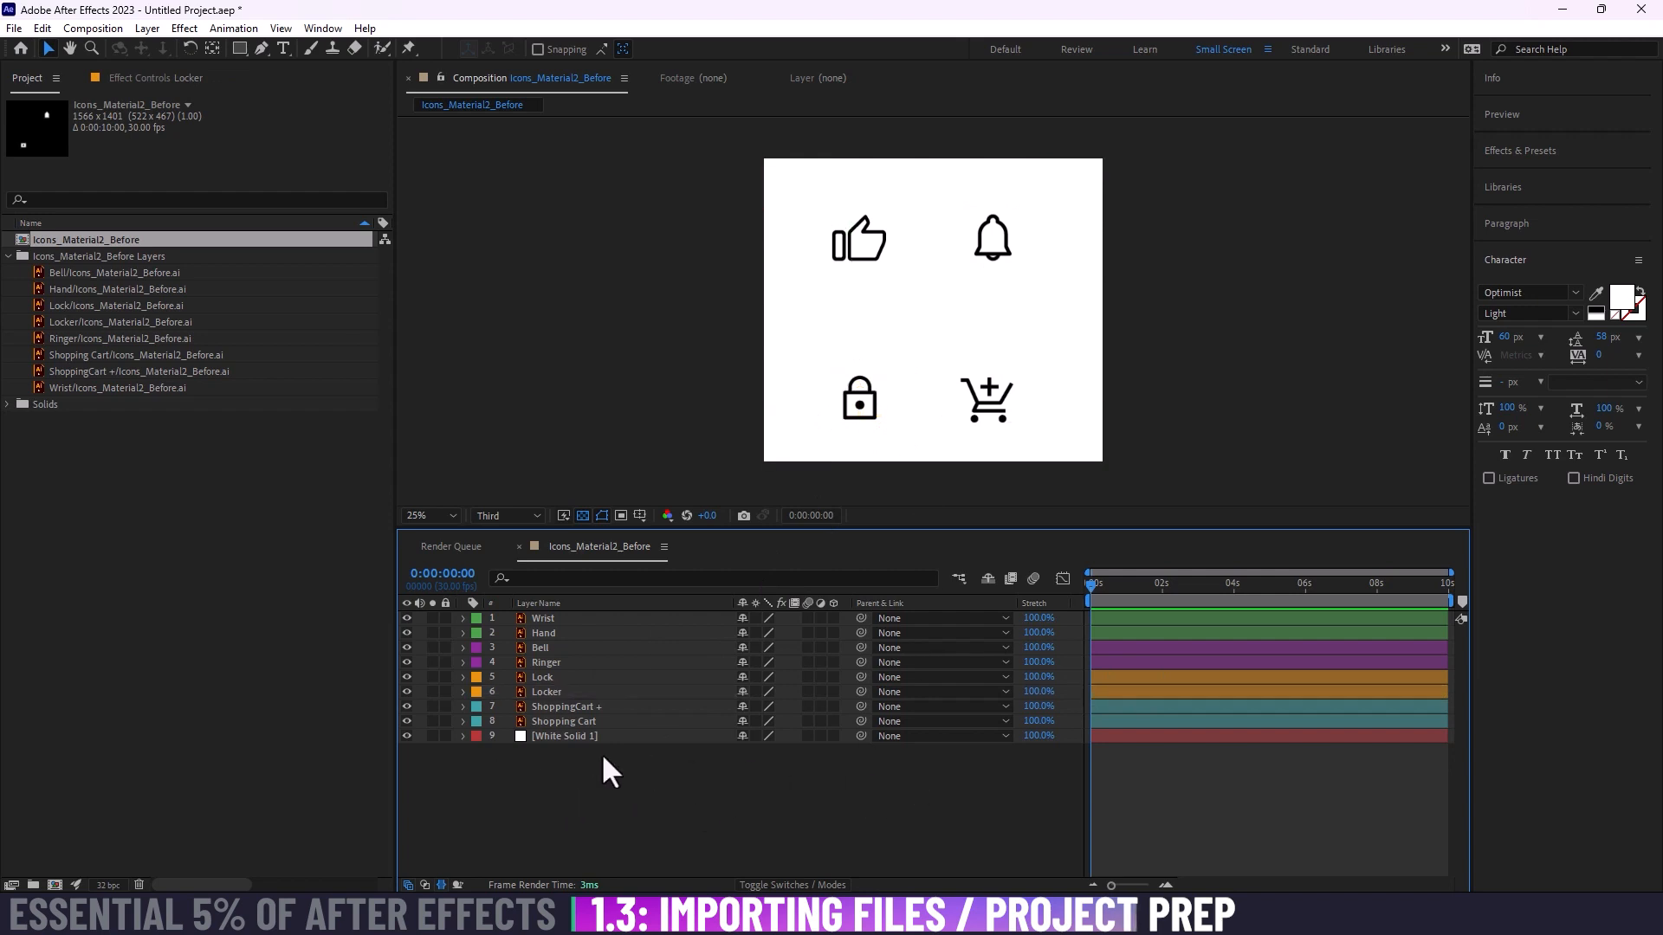
pyautogui.click(559, 736)
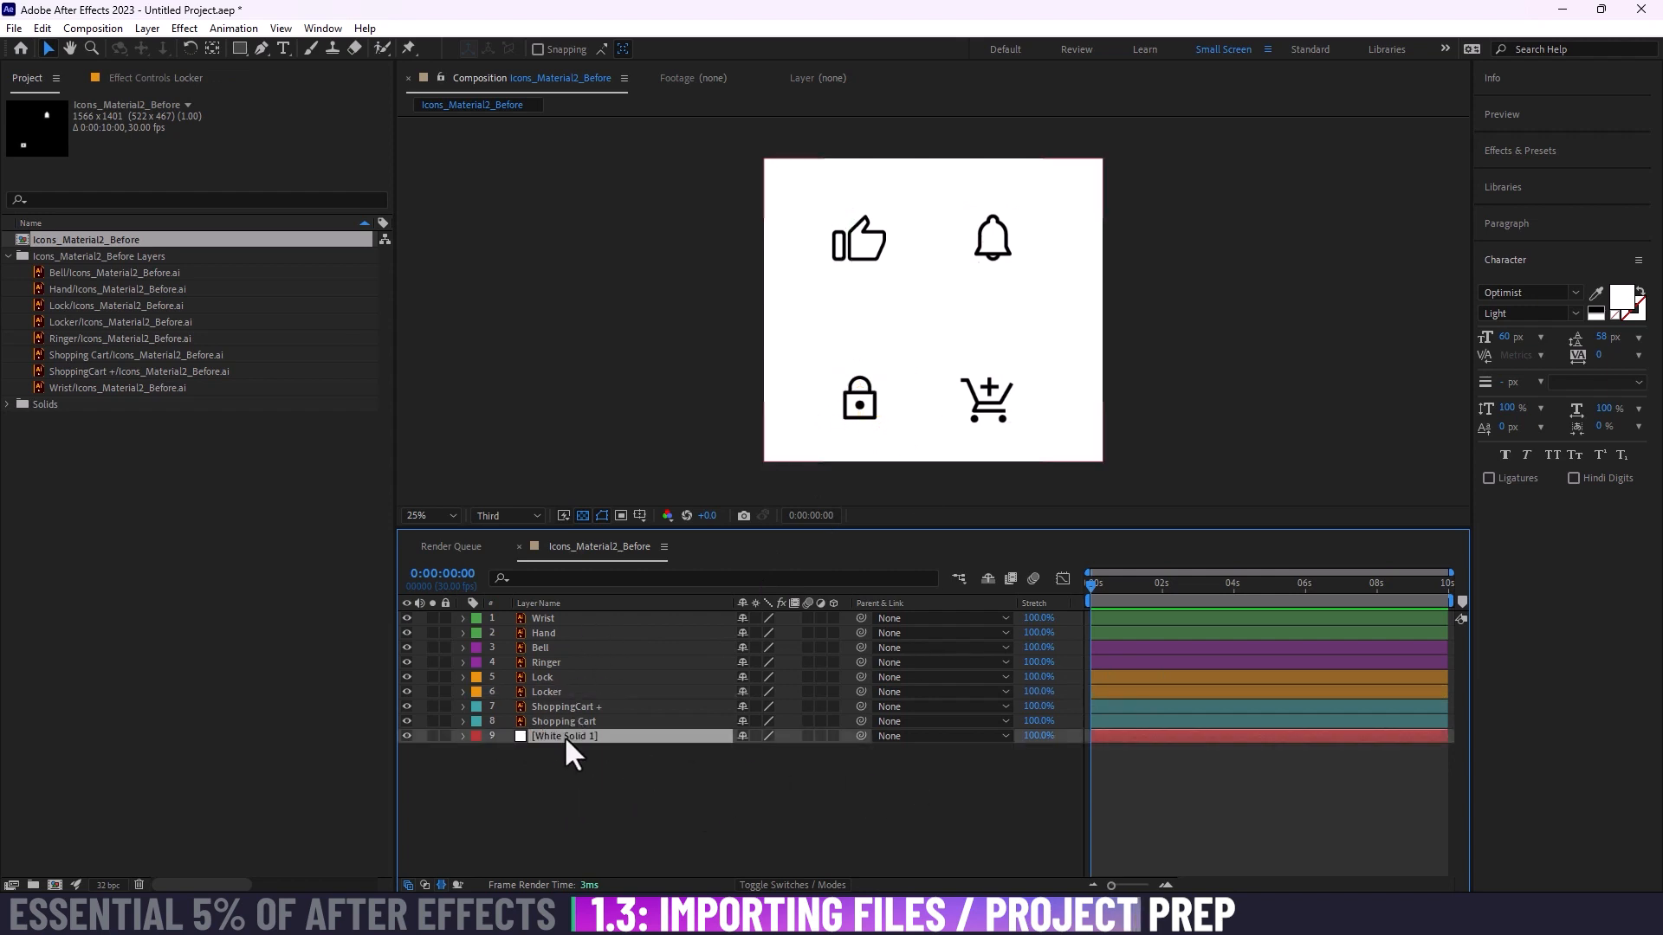
pyautogui.click(476, 735)
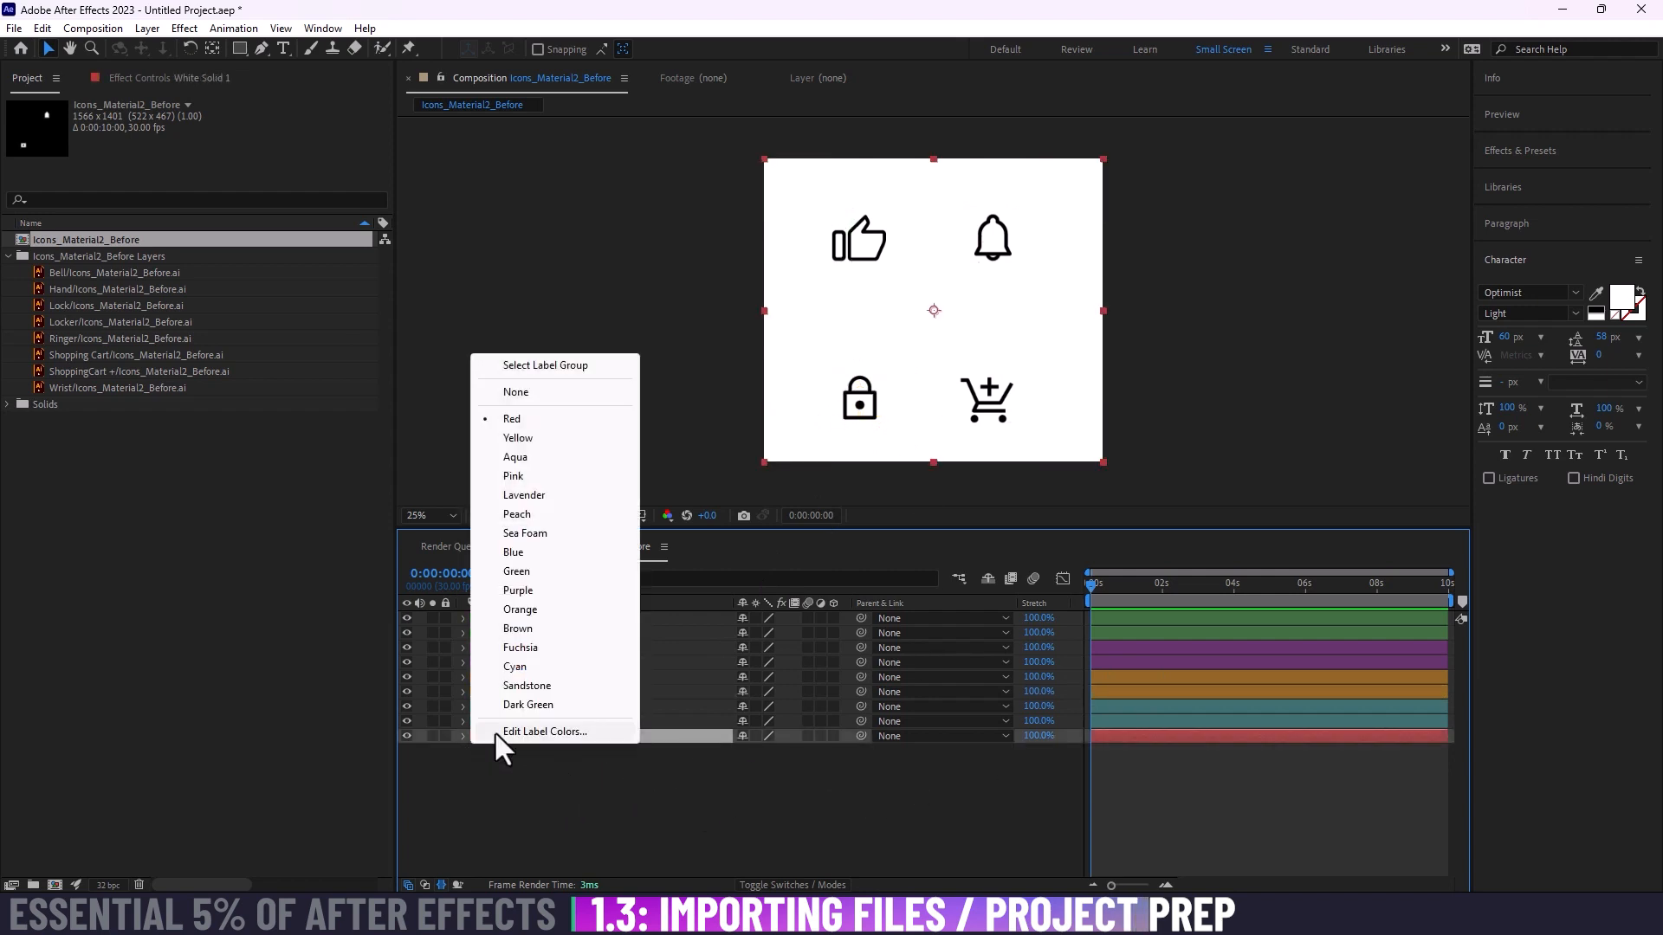
pyautogui.click(526, 394)
pyautogui.click(899, 778)
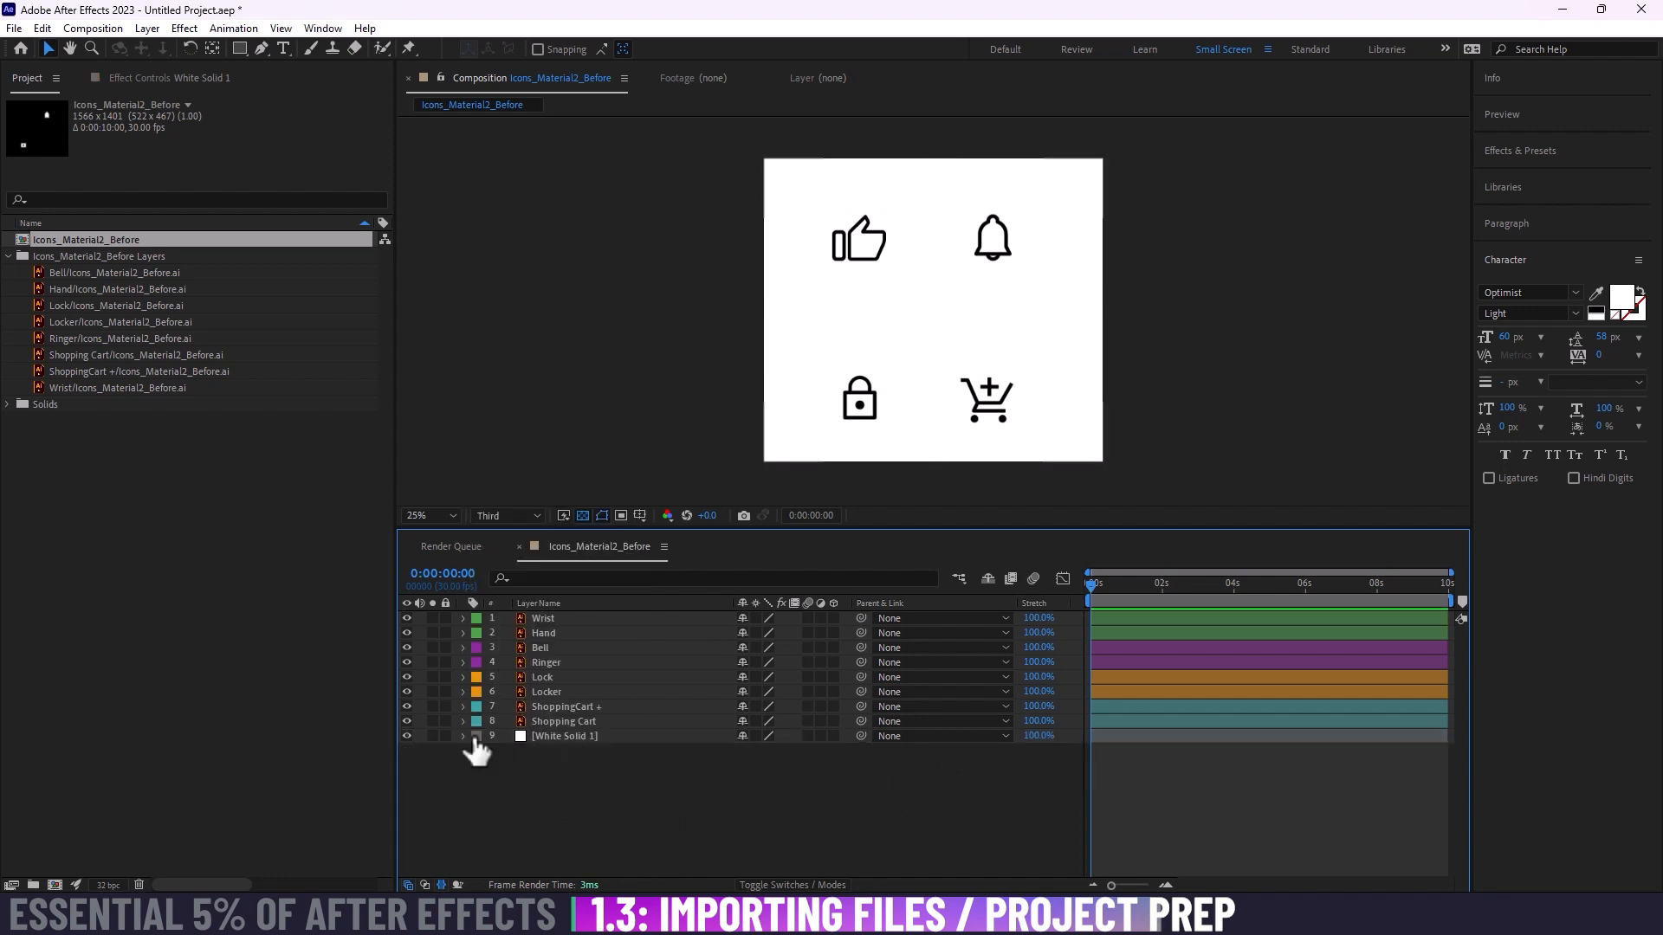
# Step: Select the White Solid 1, Wrist and Hand layers in turn to check their highlight colors in the composition
pyautogui.click(596, 738)
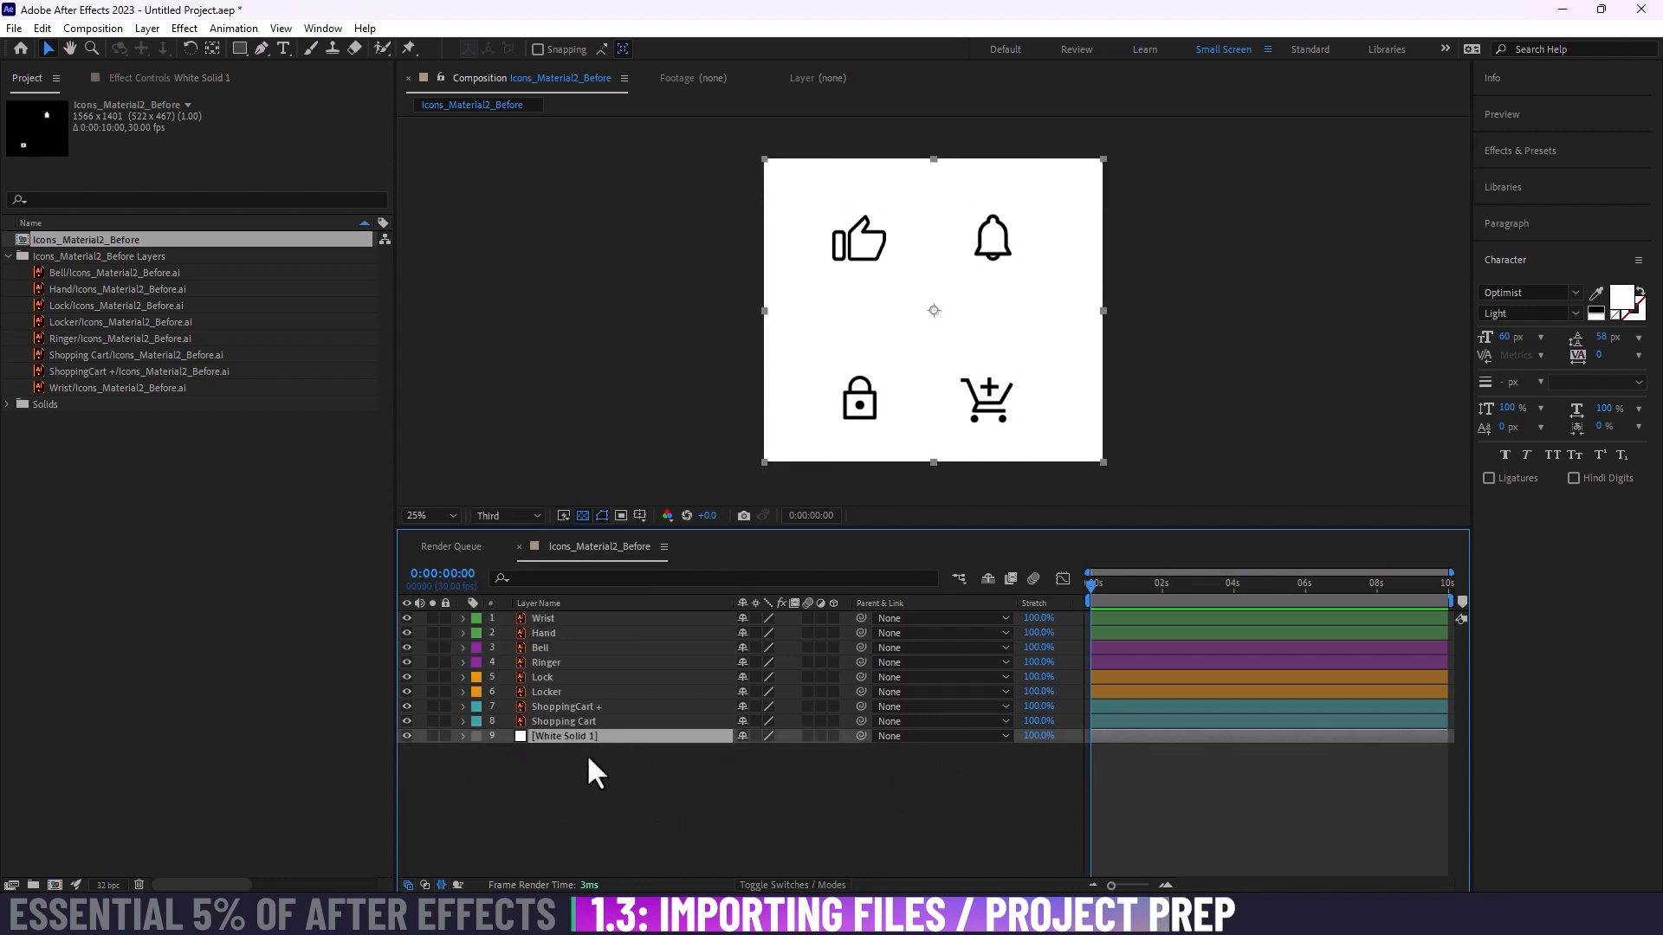
pyautogui.click(597, 762)
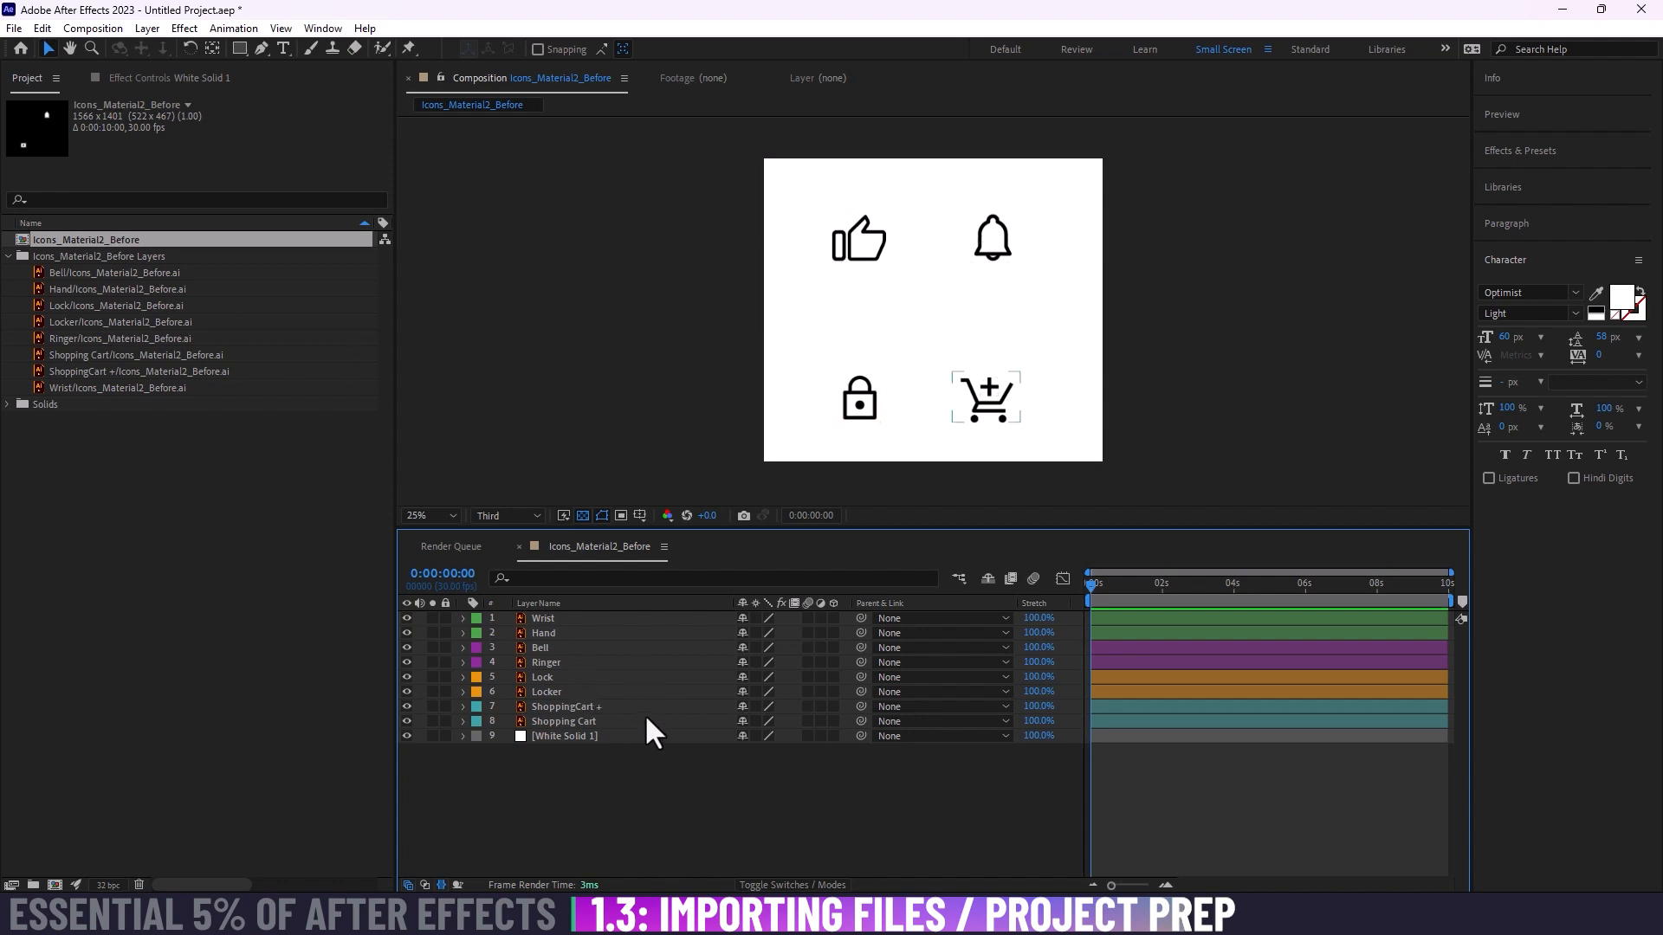
pyautogui.click(567, 618)
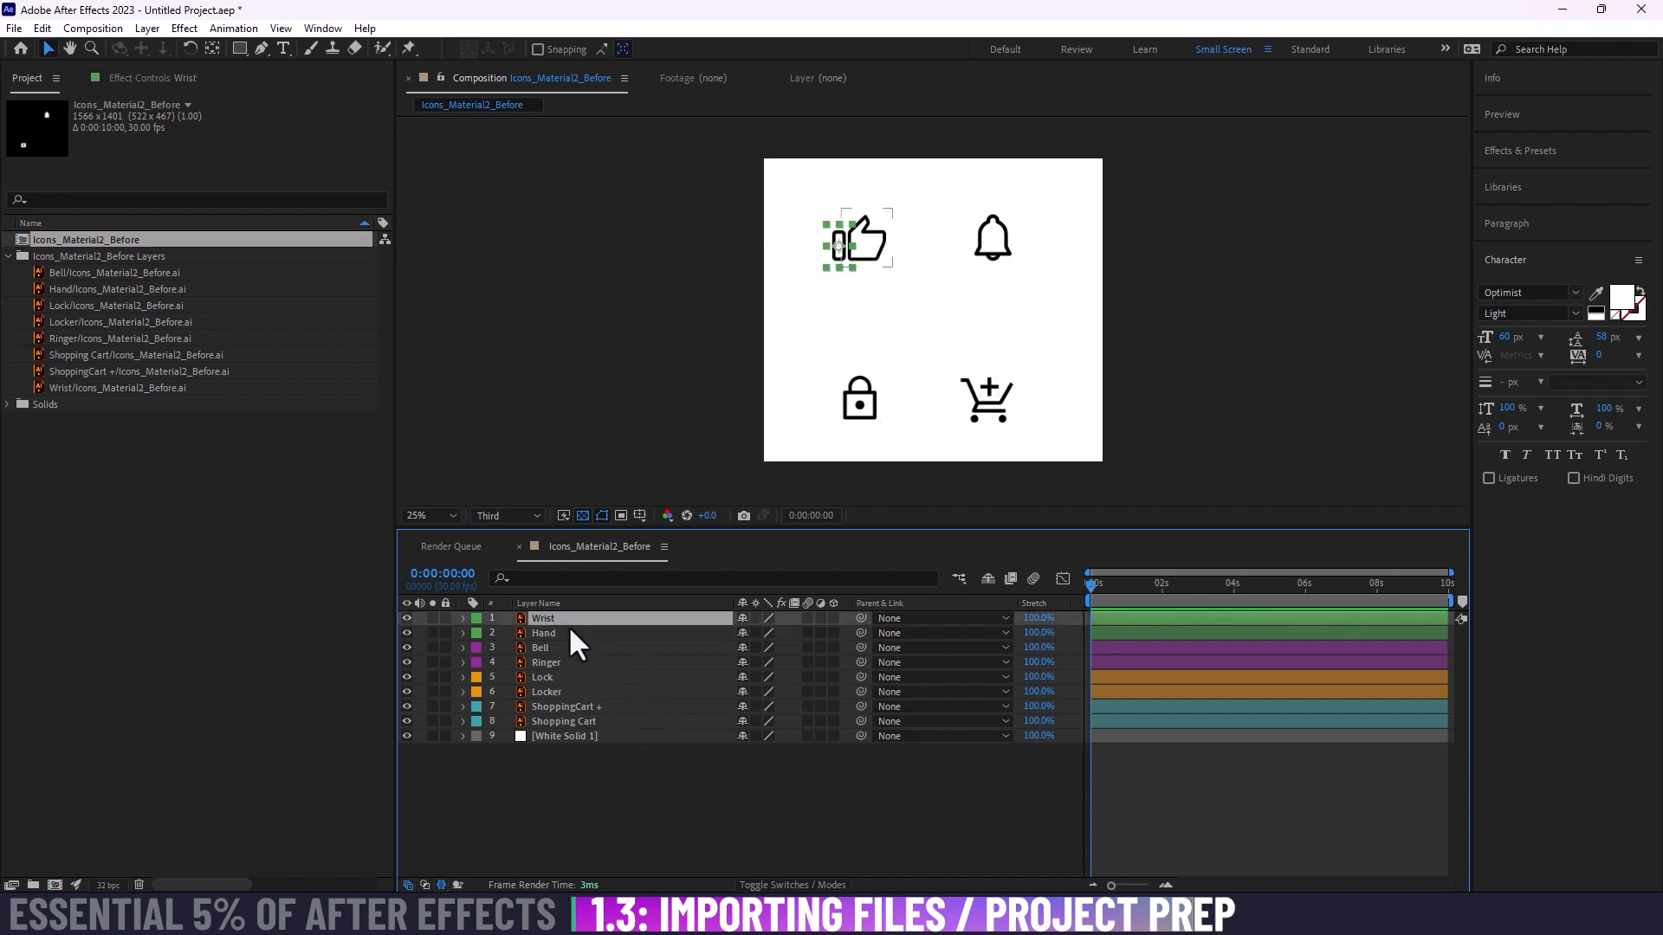
pyautogui.keyDown('shift'); pyautogui.click(569, 630); pyautogui.keyUp('shift')
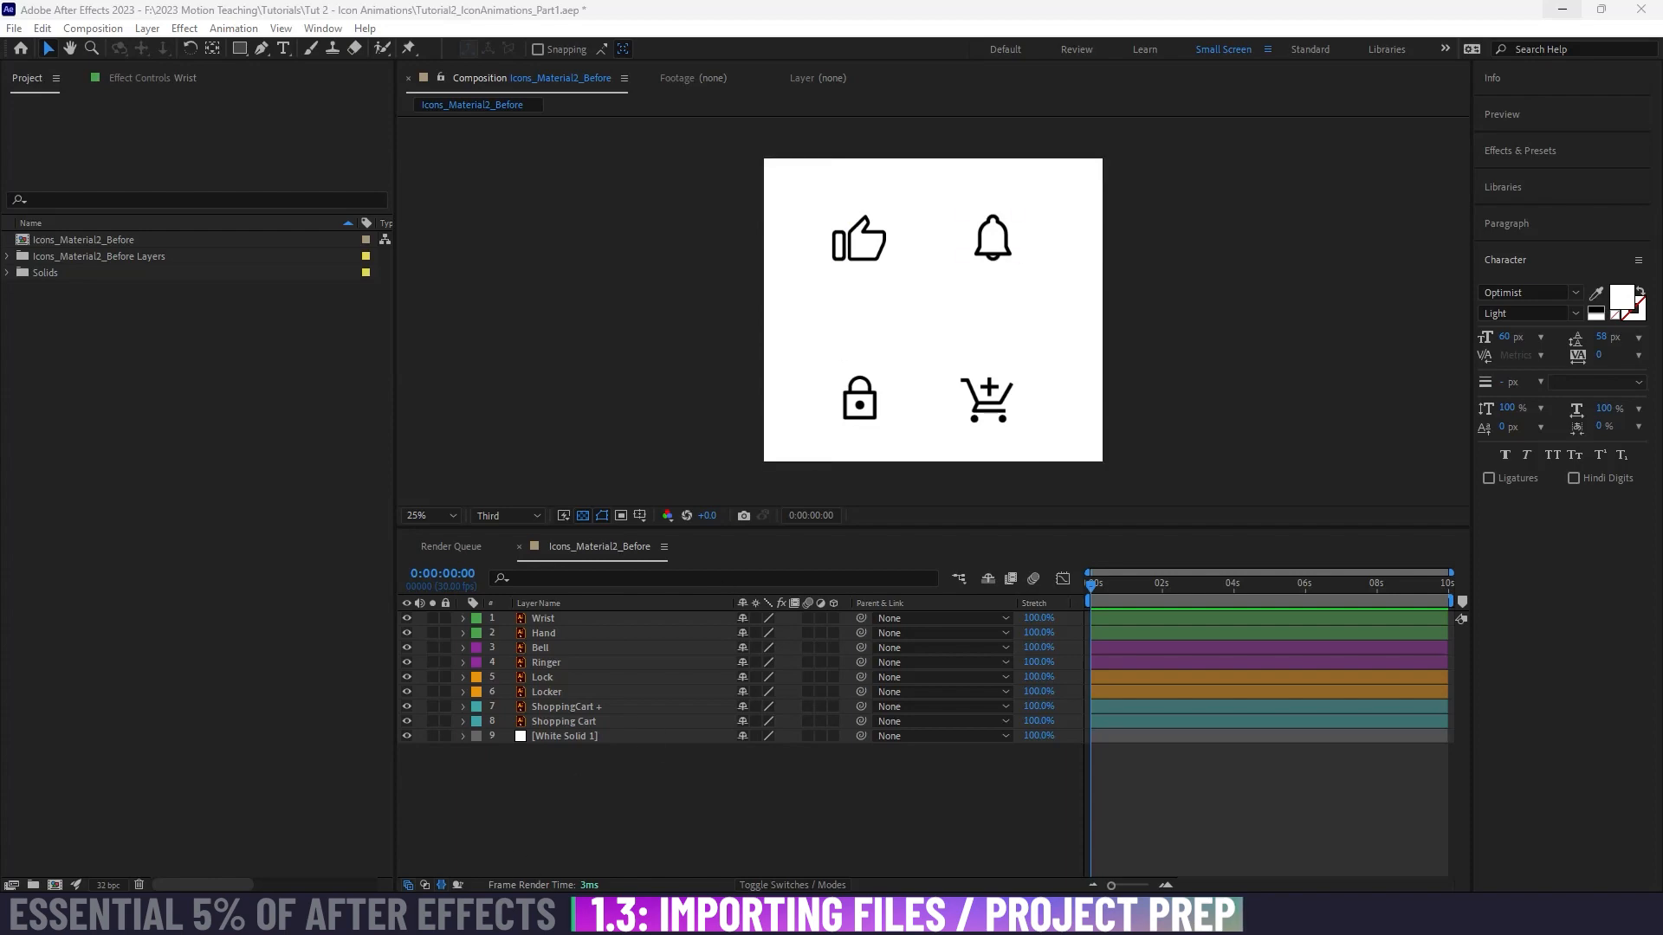
# Step: Switch to the browser to view the Material Design icon animation examples, and return to After Effects
pyautogui.click(663, 823)
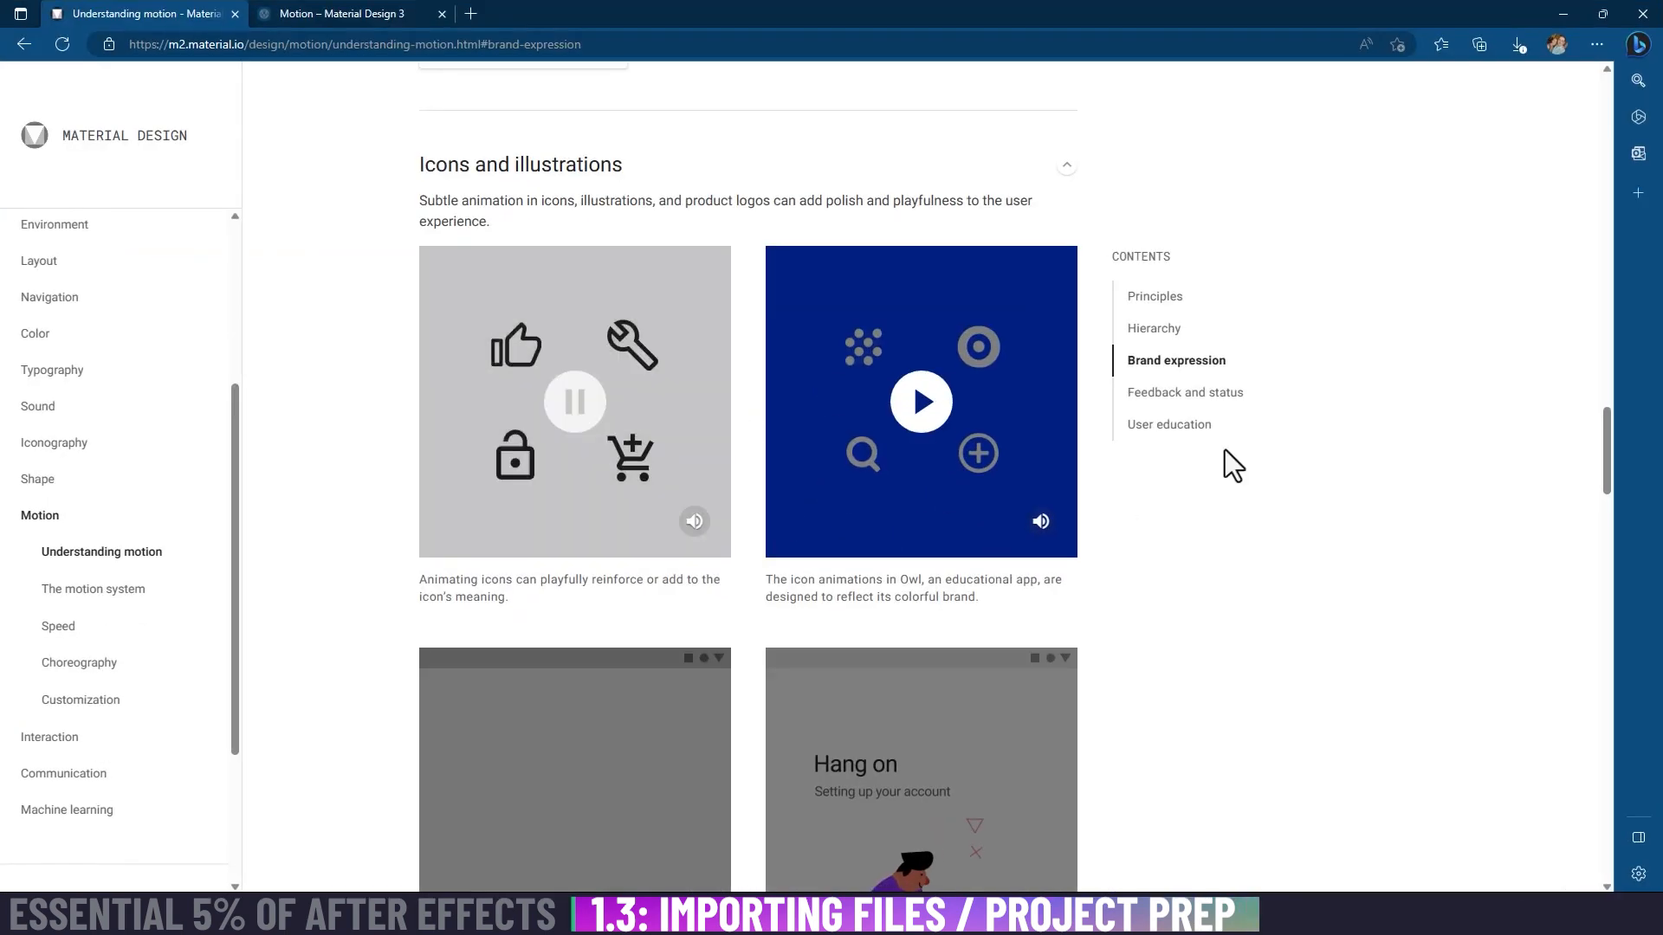
pyautogui.click(1563, 13)
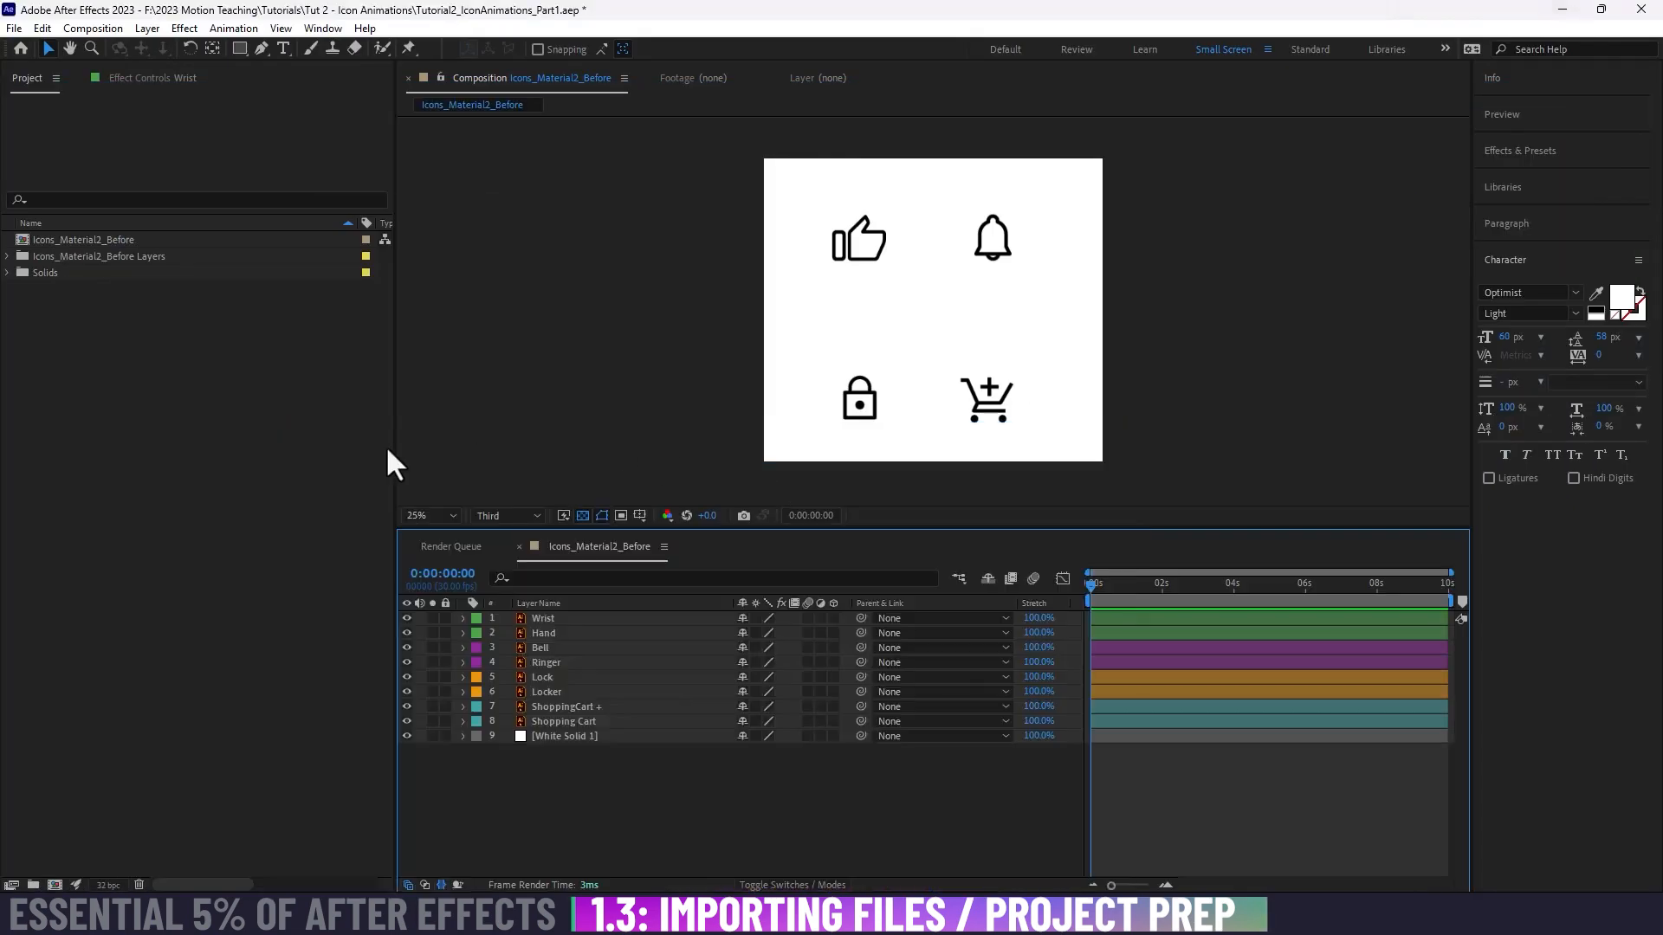
pyautogui.click(208, 422)
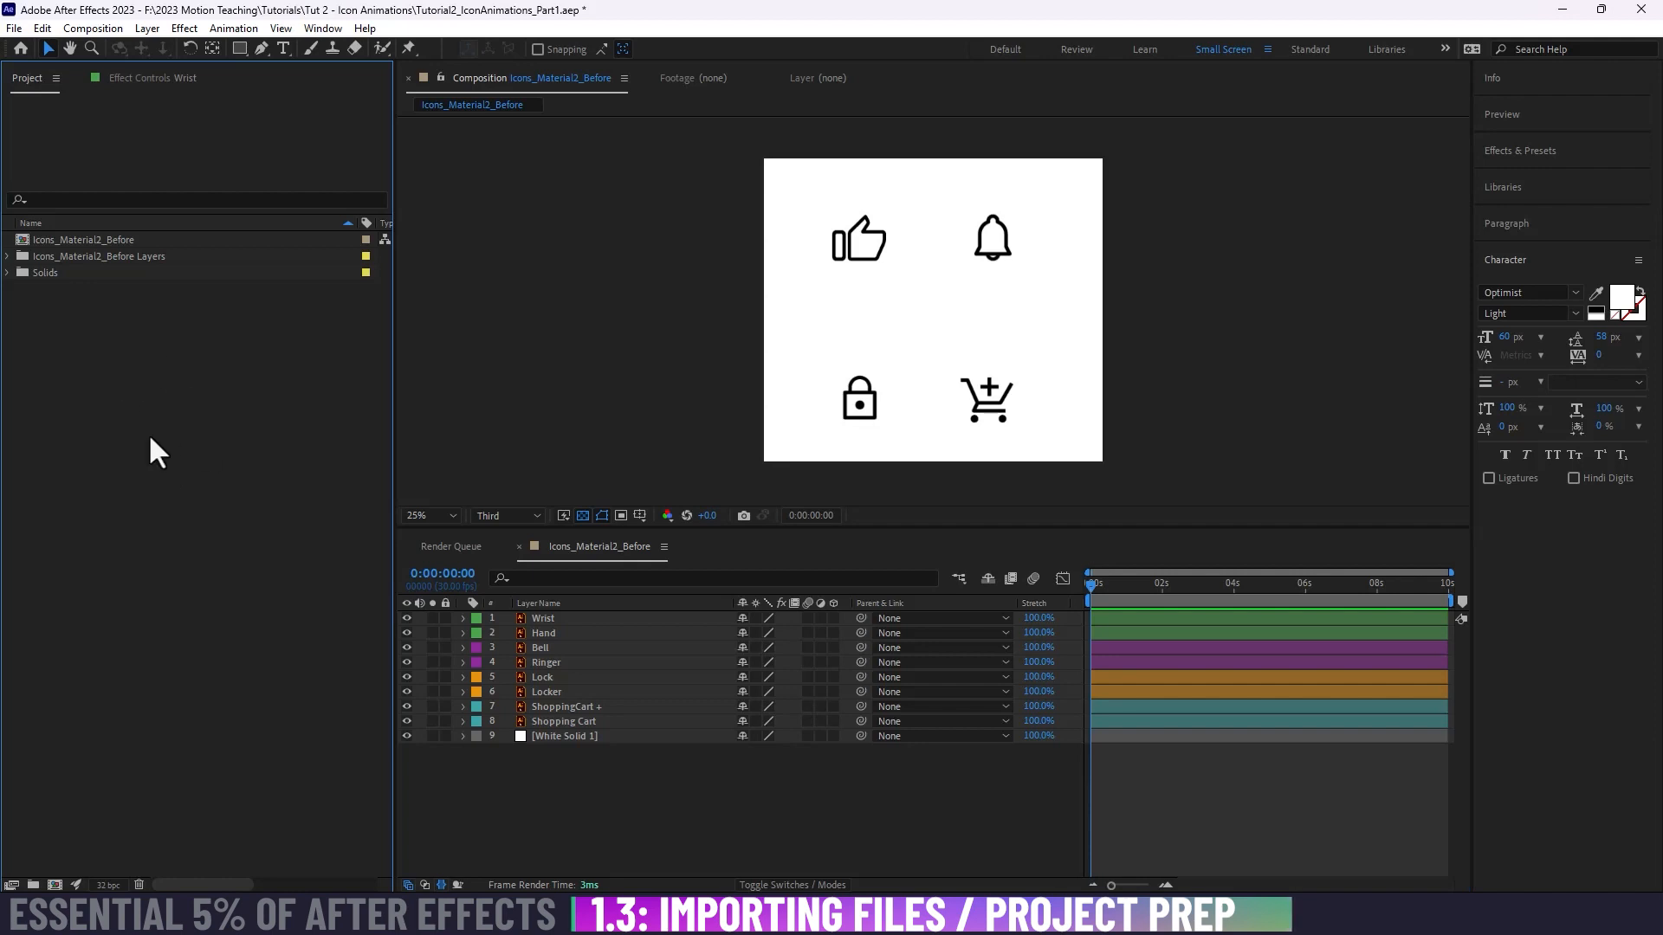
pyautogui.doubleClick(186, 455)
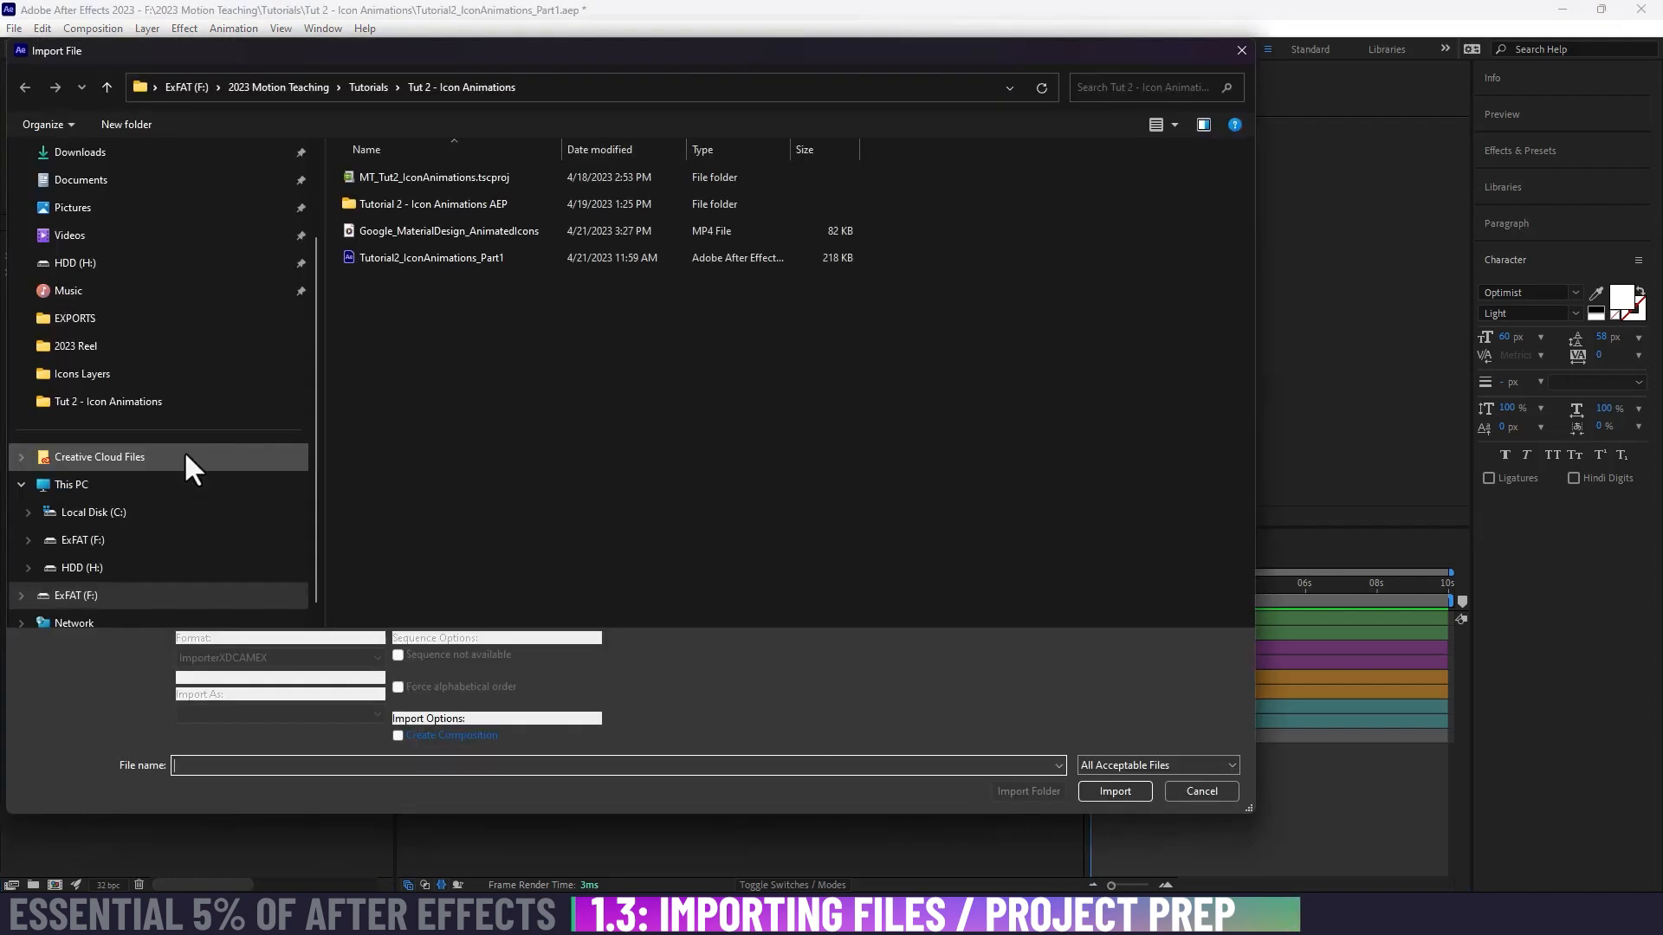
pyautogui.click(1204, 794)
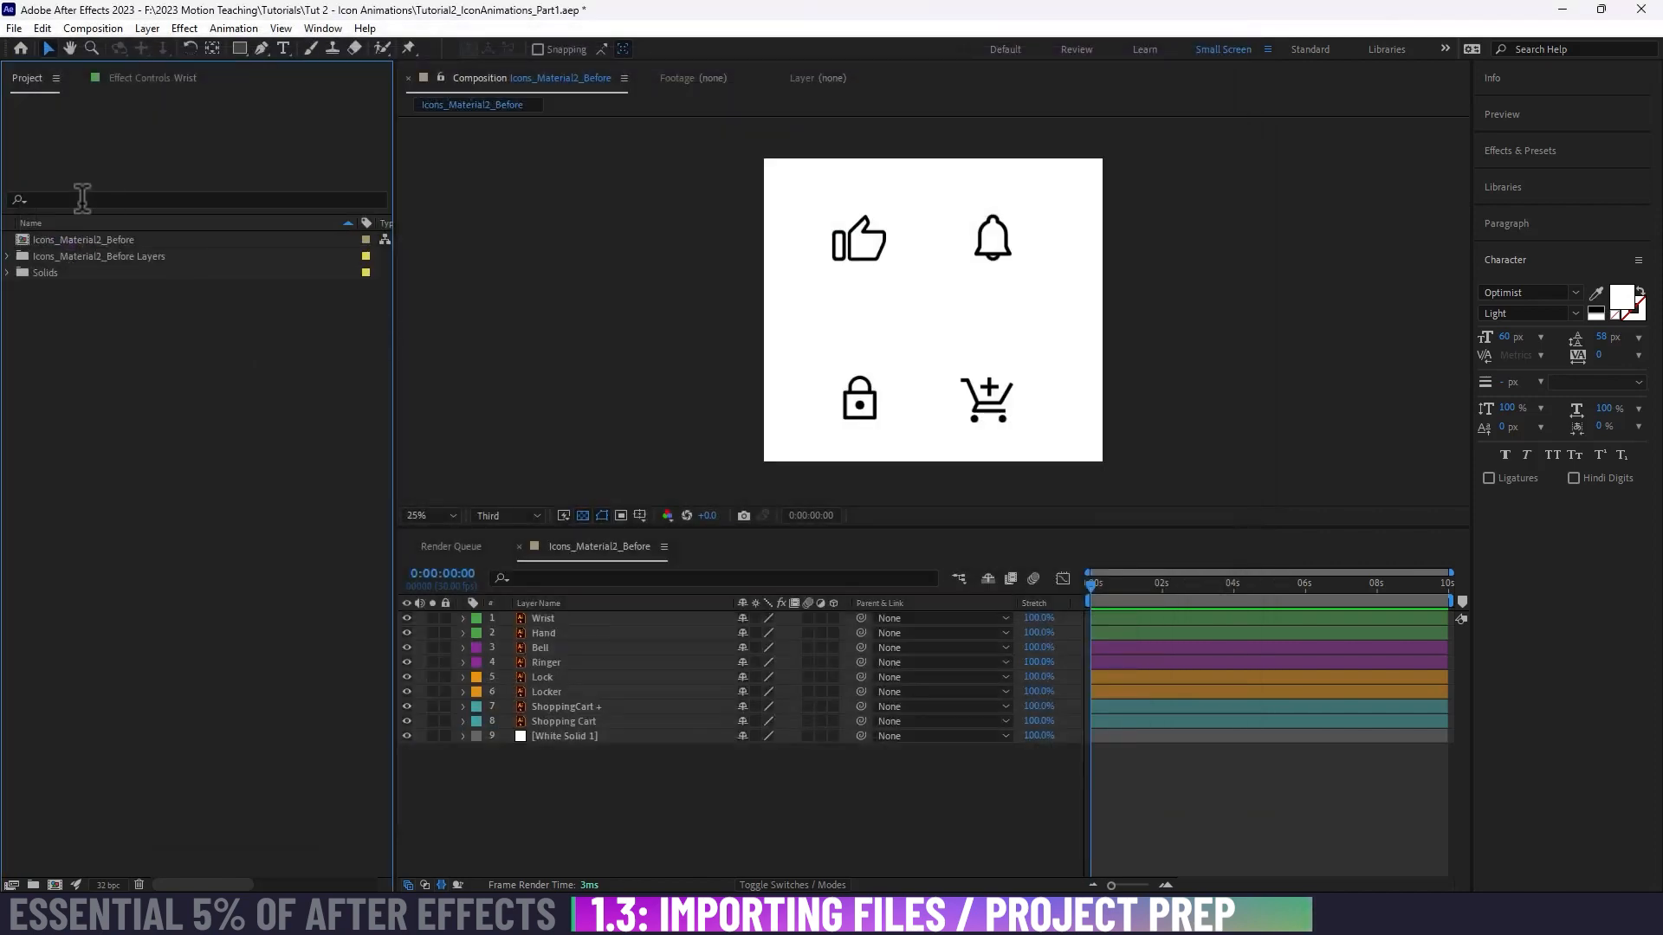
# Step: Import the Google_MaterialDesign_AnimatedIcons video file into the project as footage
pyautogui.click(15, 28)
pyautogui.moveTo(81, 276)
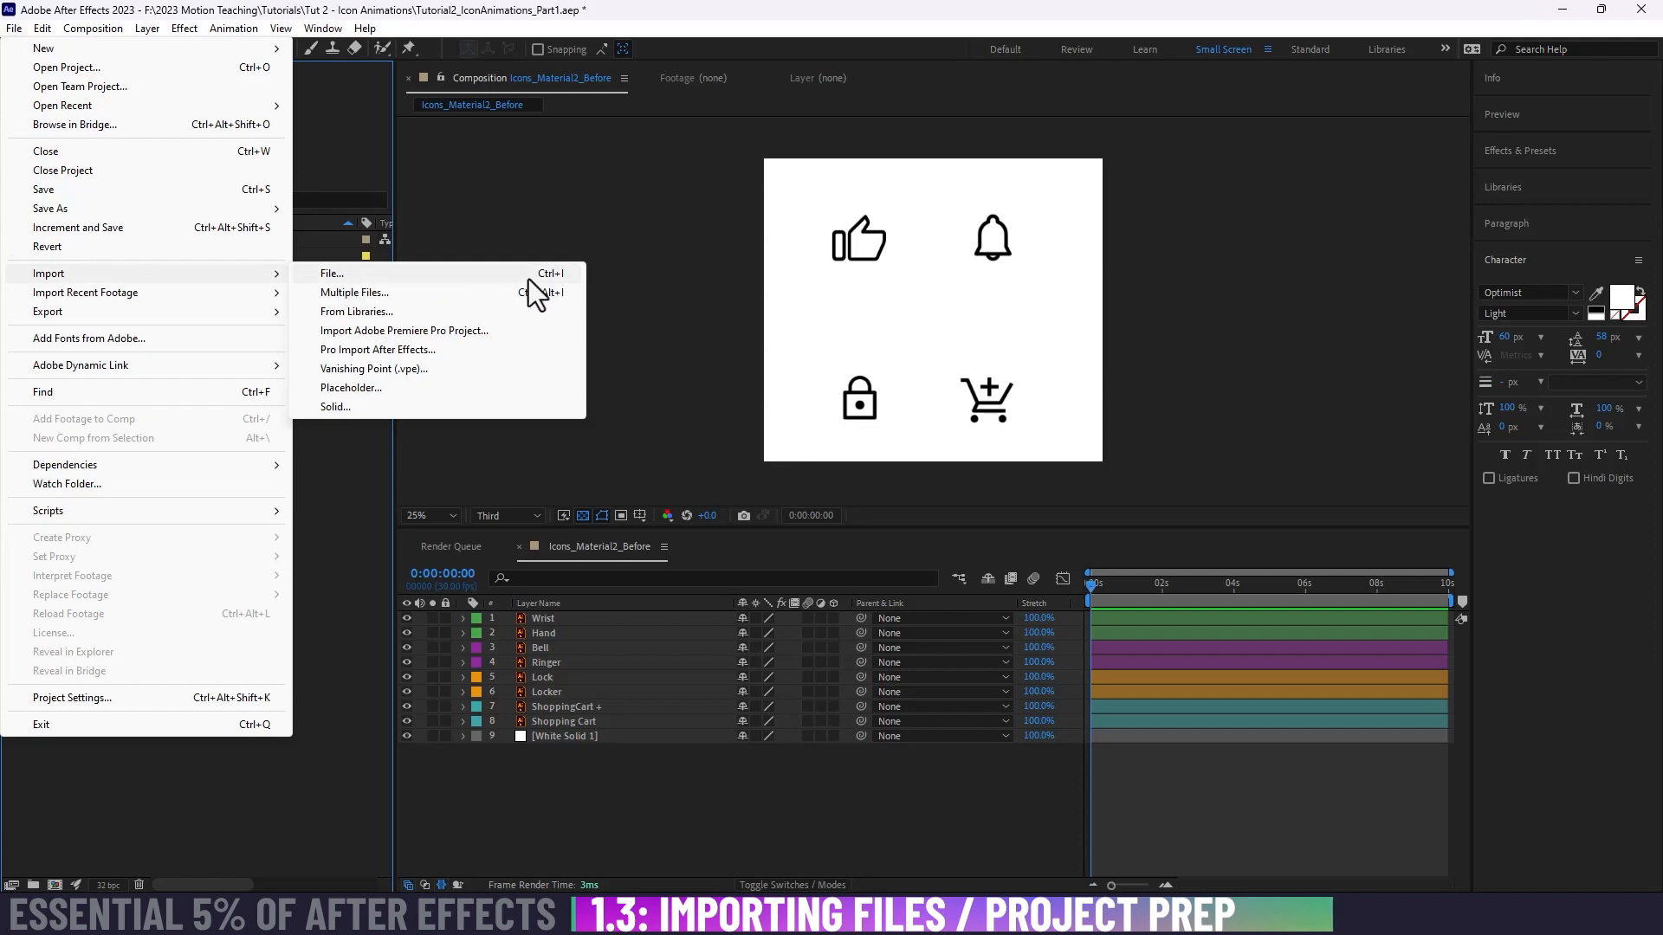
pyautogui.click(132, 407)
pyautogui.hotkey('ctrl', 'i')
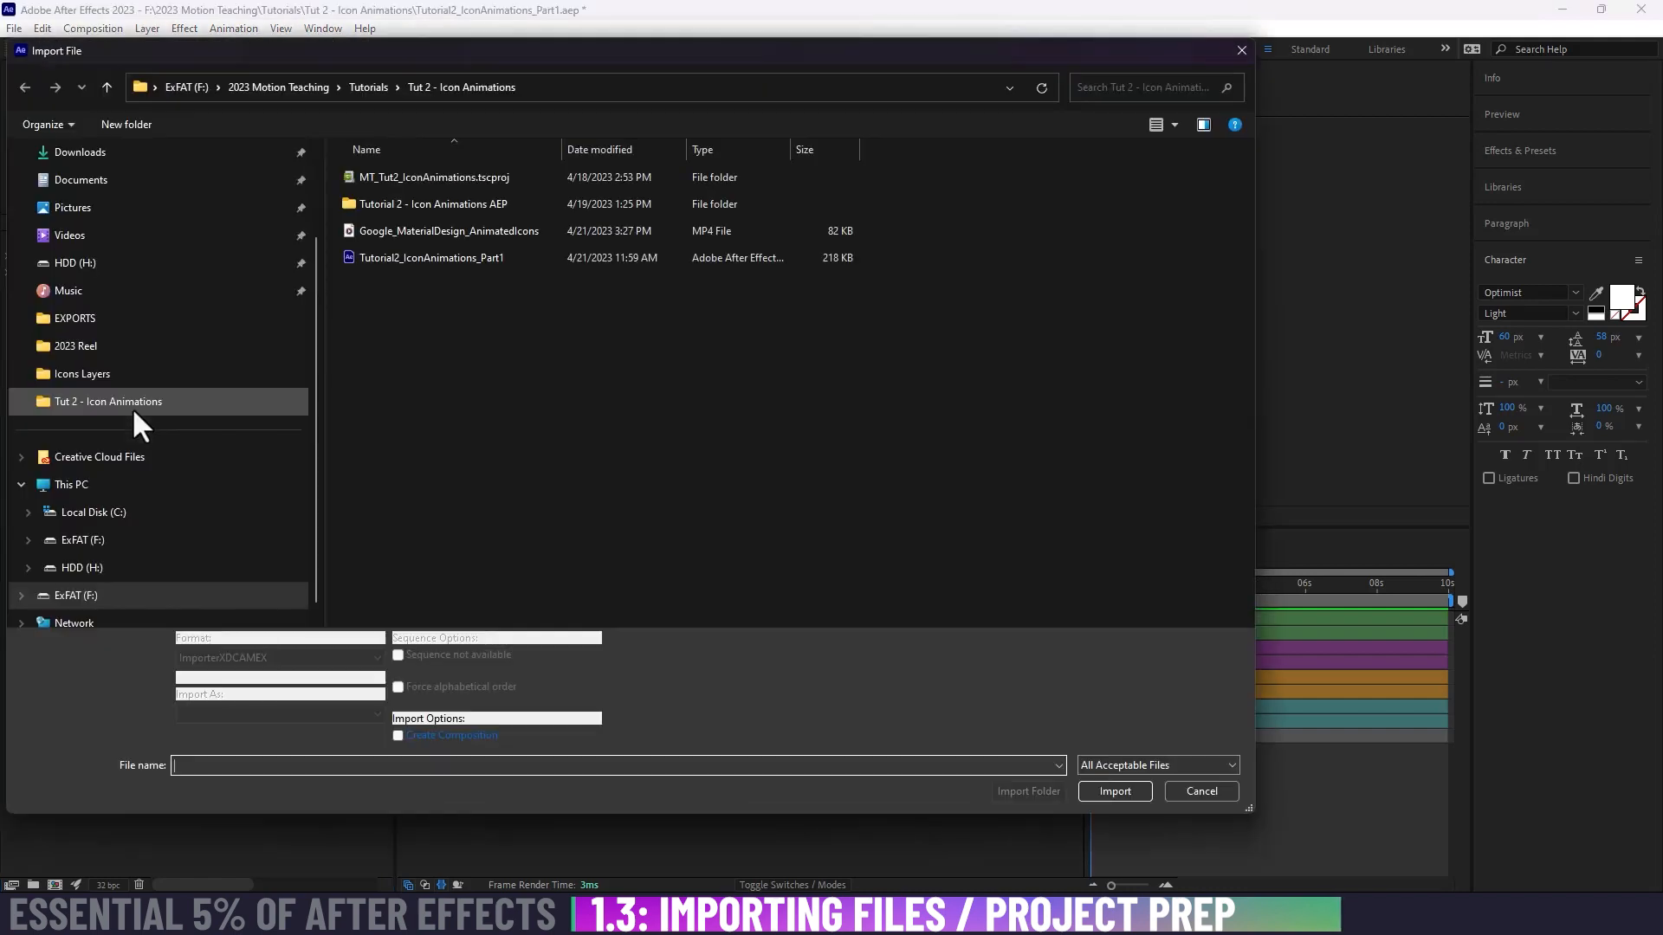
pyautogui.click(444, 232)
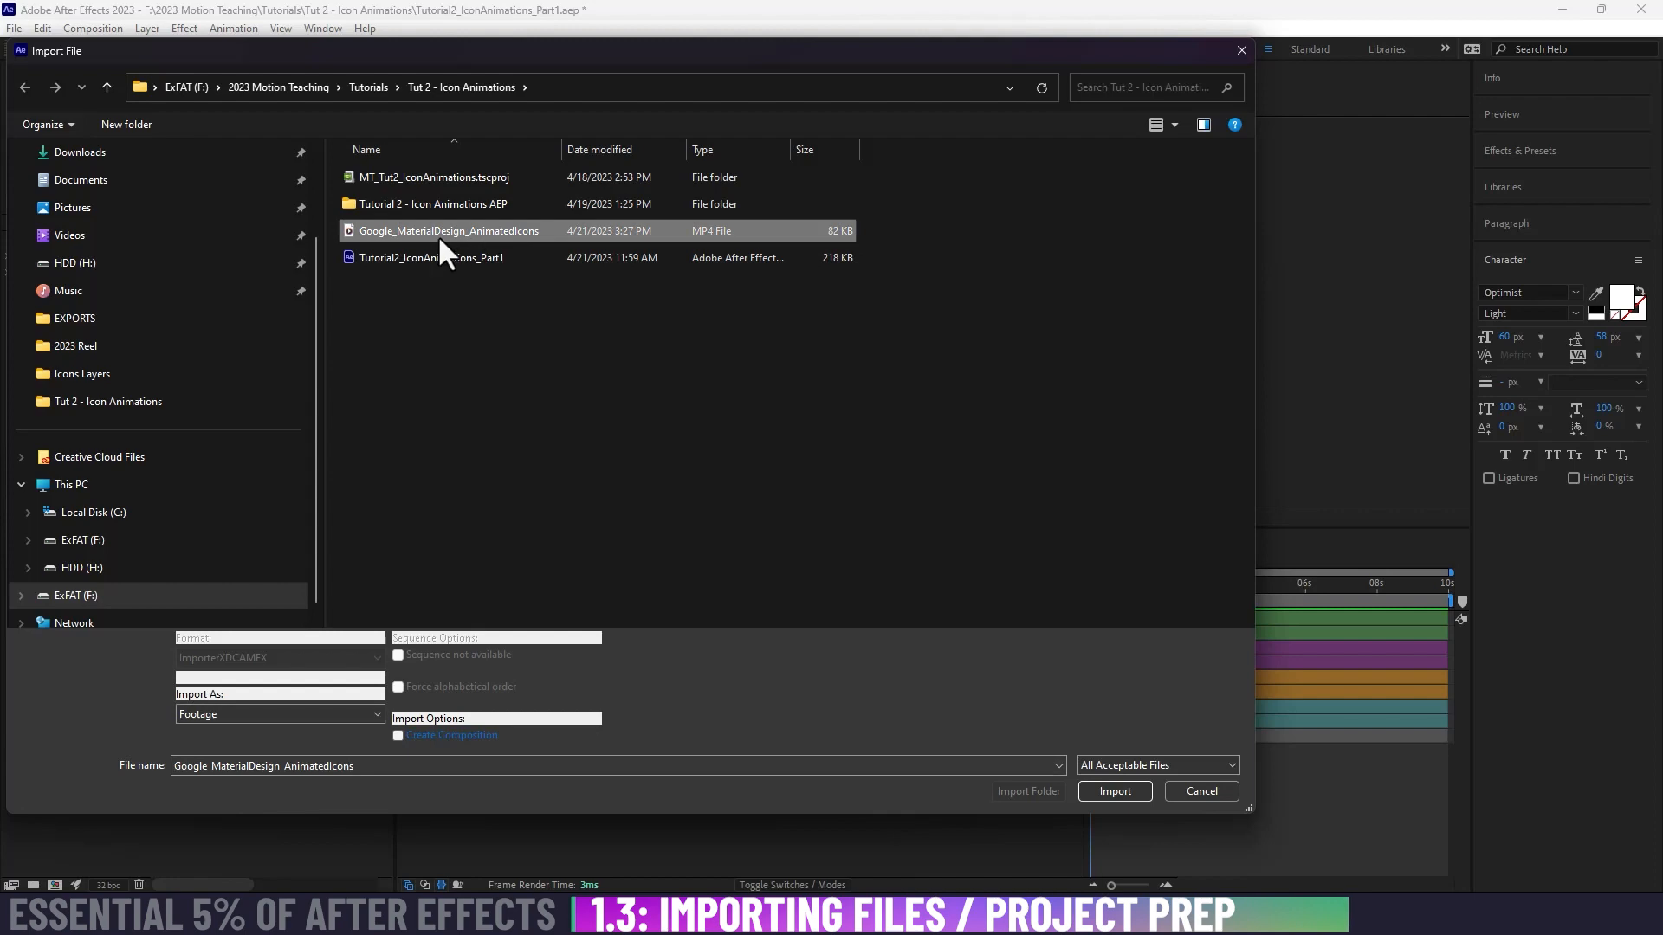
pyautogui.click(1114, 791)
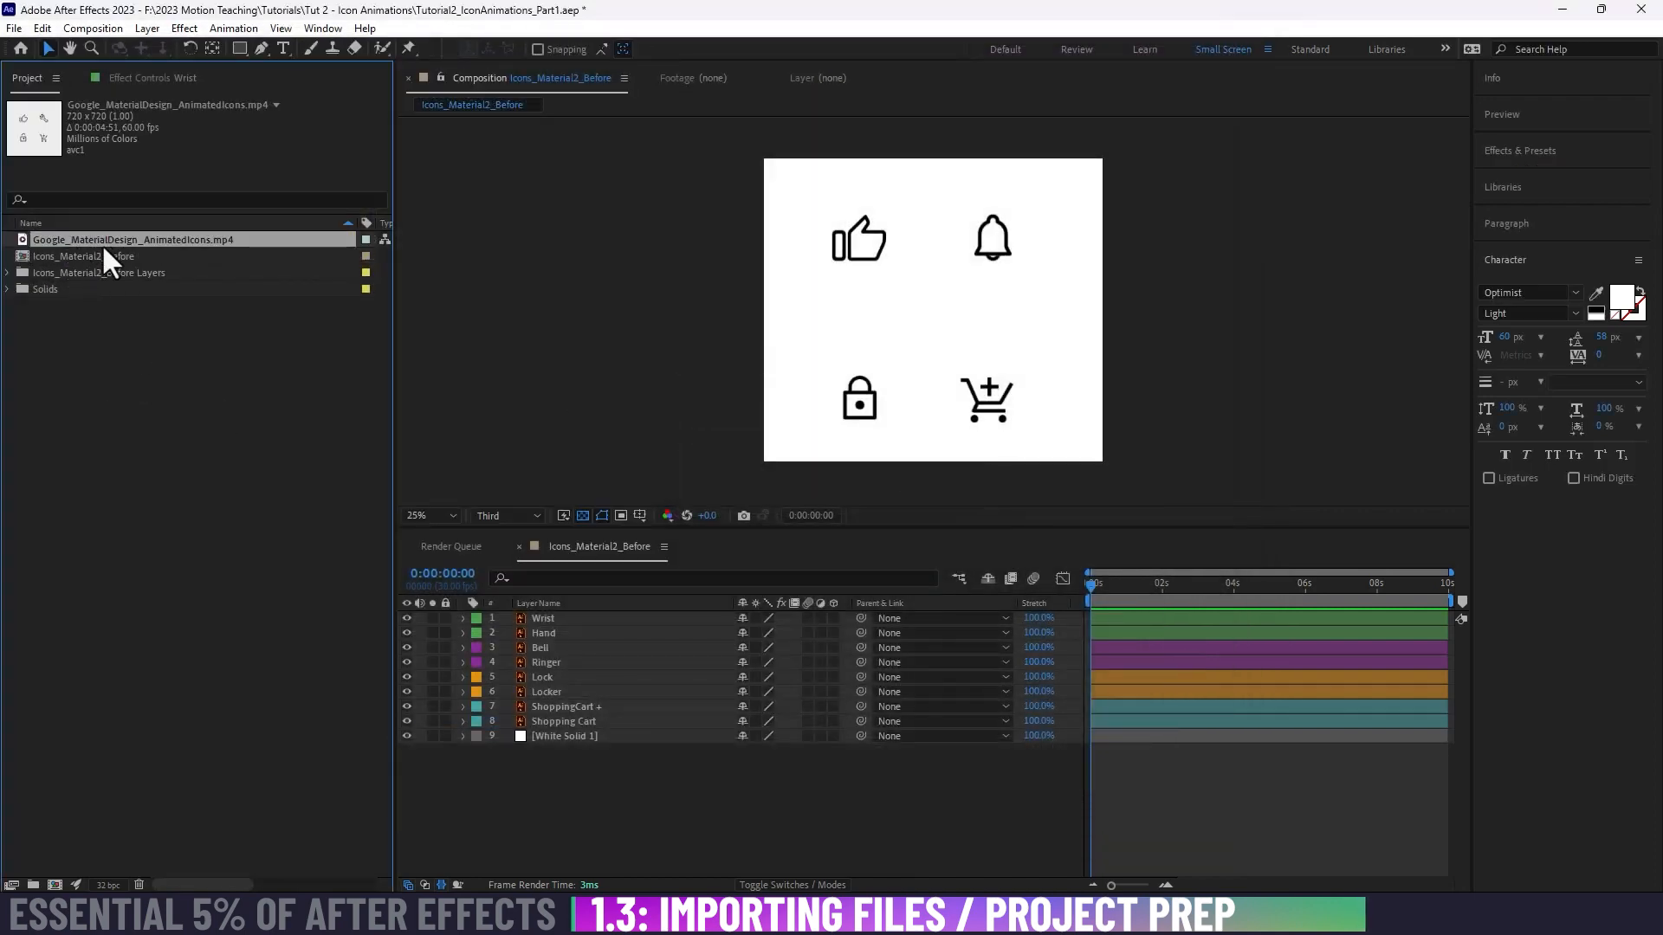
# Step: Open the imported animated icons video in the footage viewer, set its magnification to 50%, and play it
pyautogui.doubleClick(44, 240)
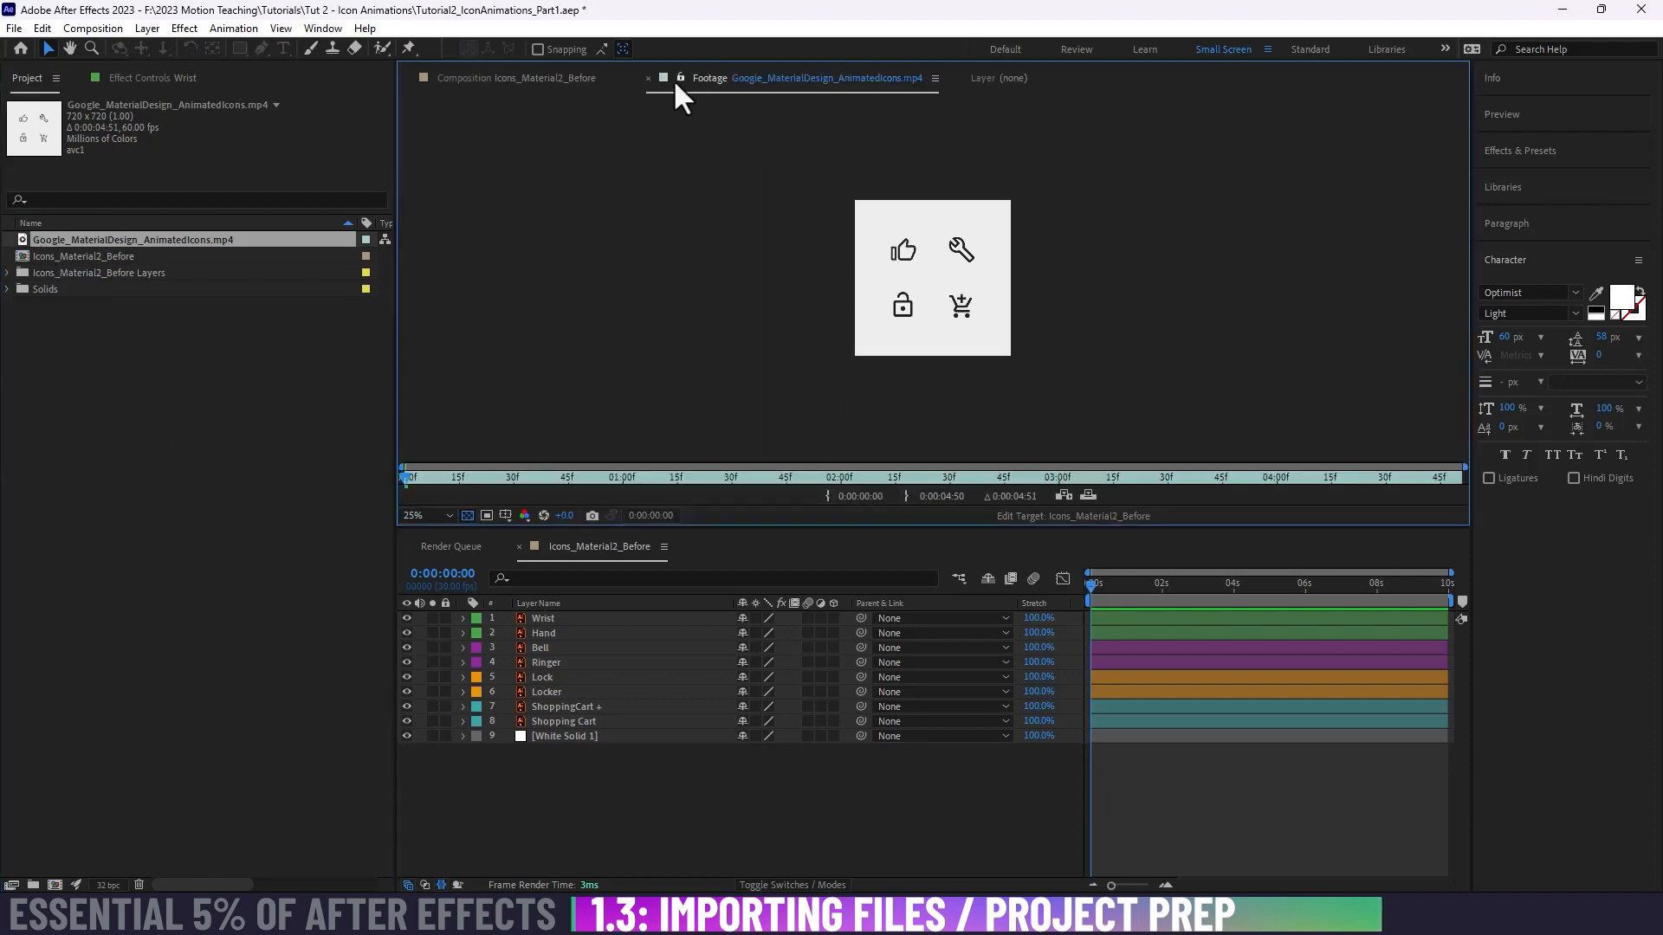
pyautogui.click(449, 515)
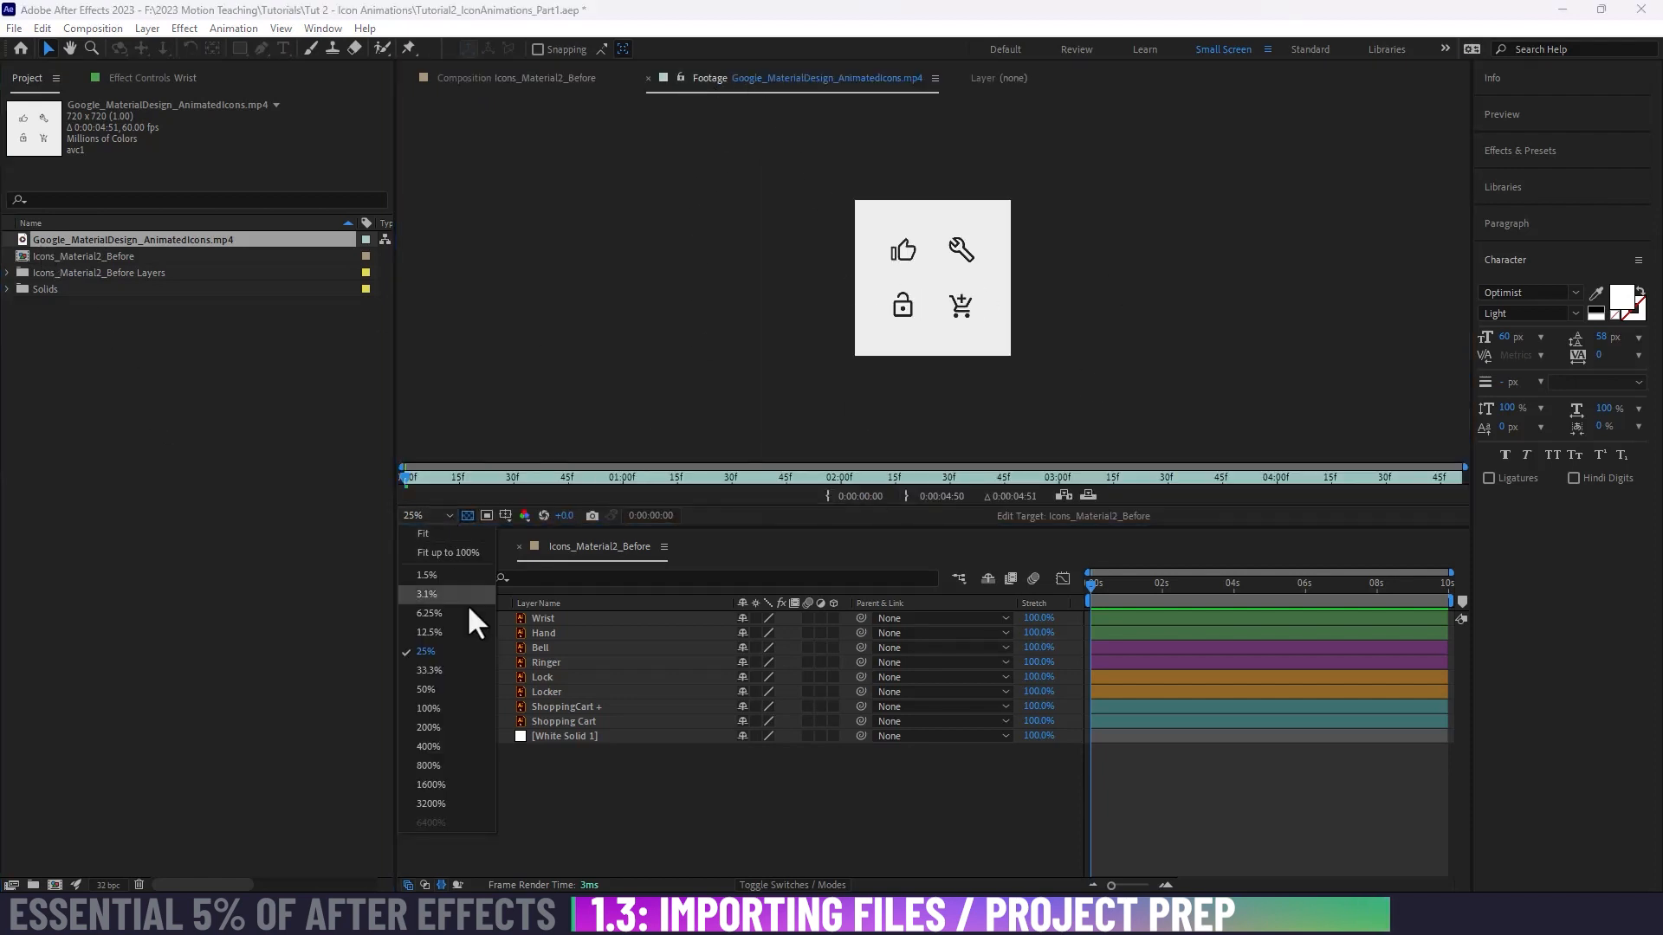
pyautogui.click(447, 677)
pyautogui.click(444, 515)
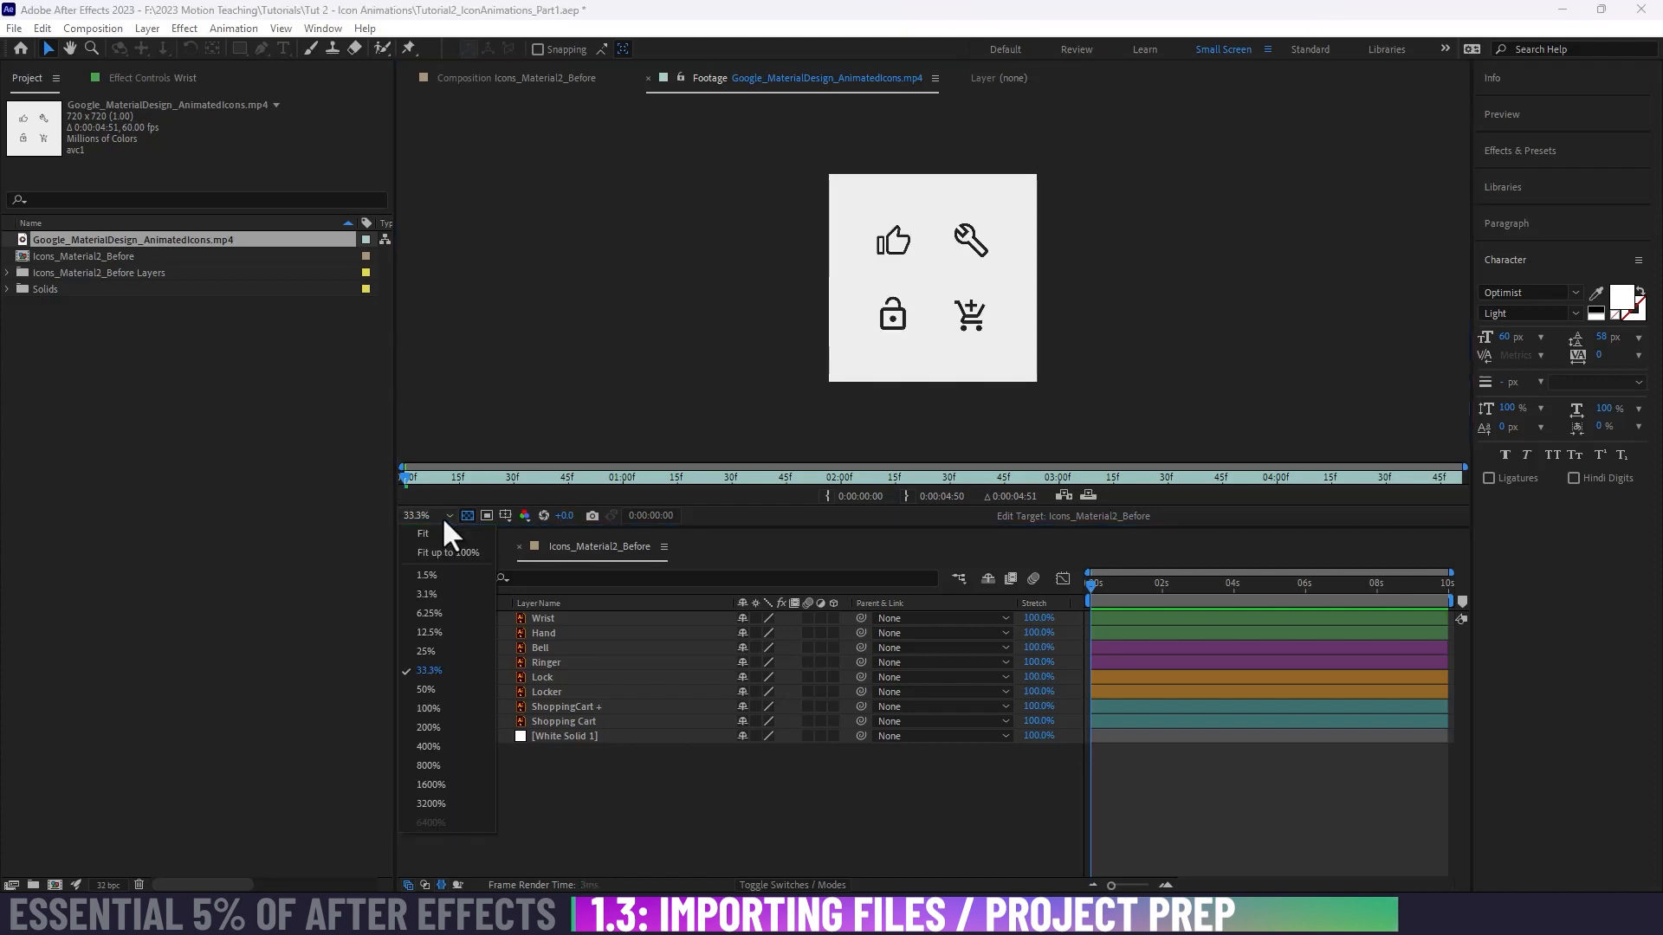
pyautogui.click(435, 688)
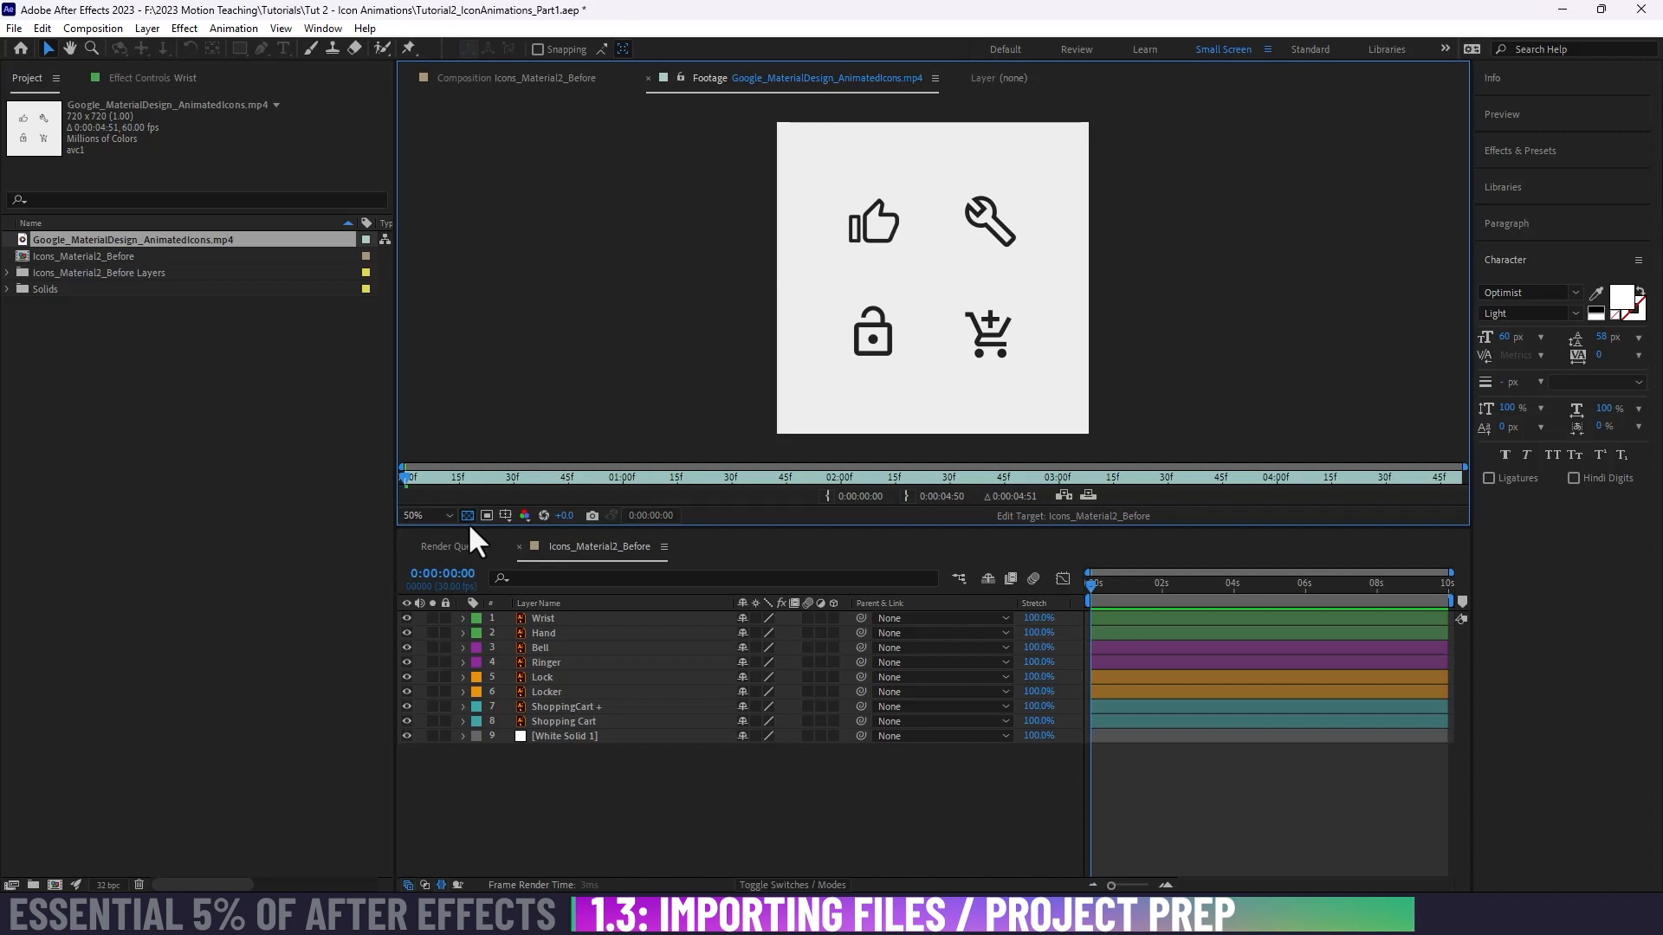
pyautogui.press('.')
pyautogui.press(',')
pyautogui.press('space')
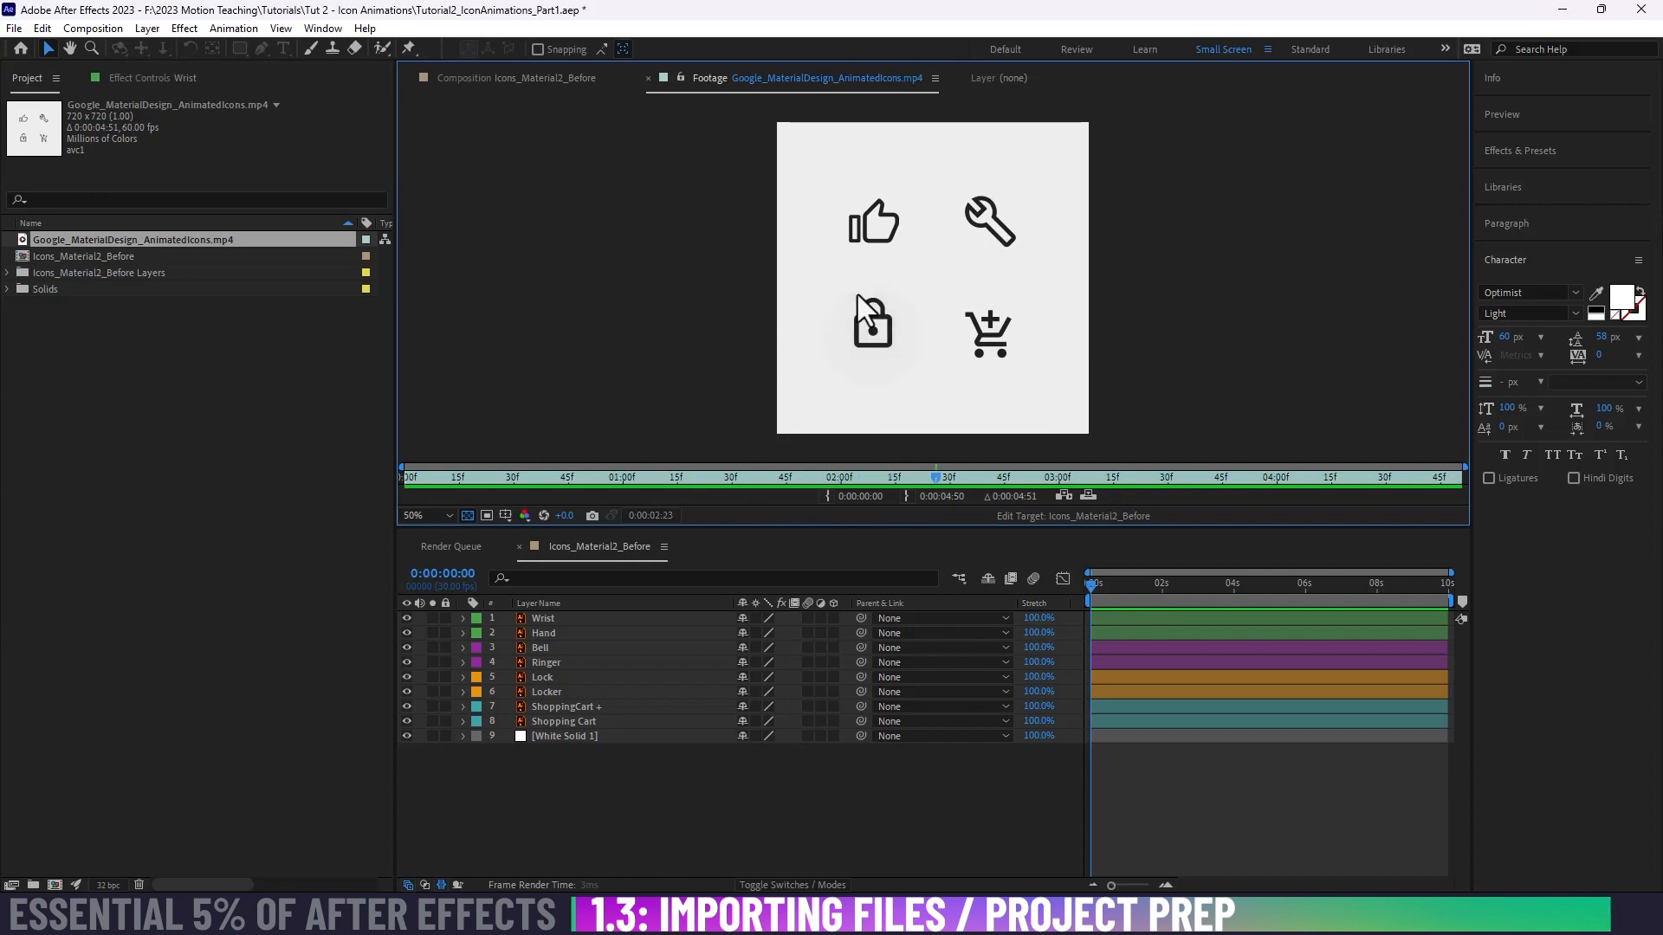
# Step: Scrub through the icon composition's timeline, view the reference footage again, and return to the Icons_Material2_Before composition
pyautogui.moveTo(1093, 587); pyautogui.dragTo(1213, 589)
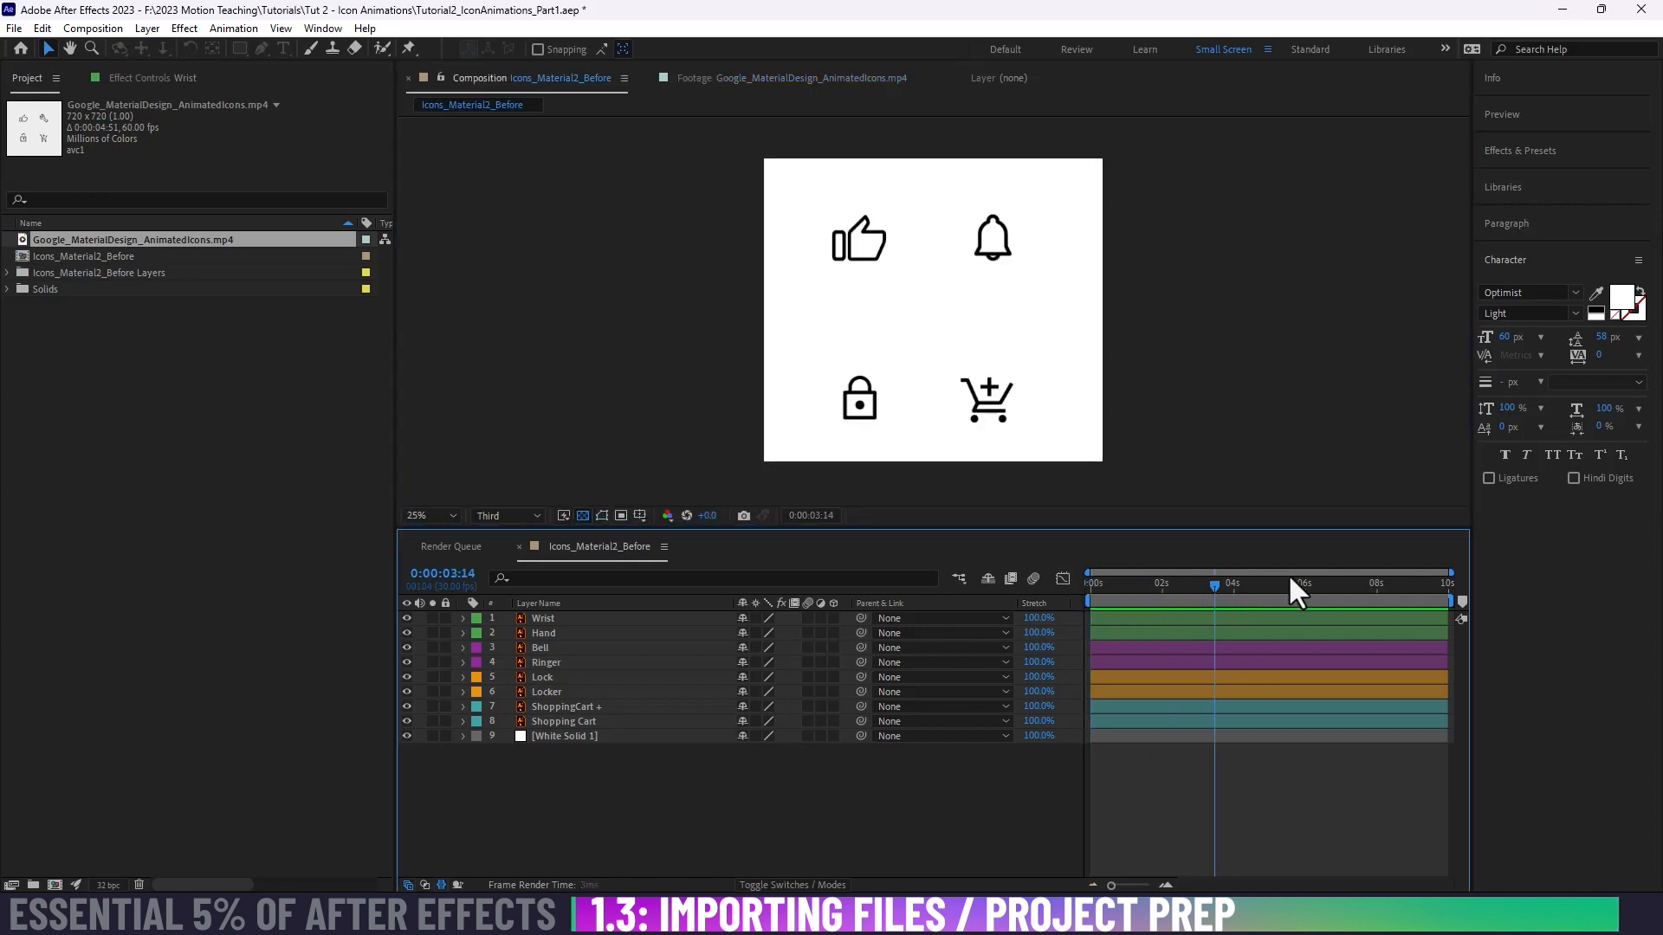
pyautogui.press('space')
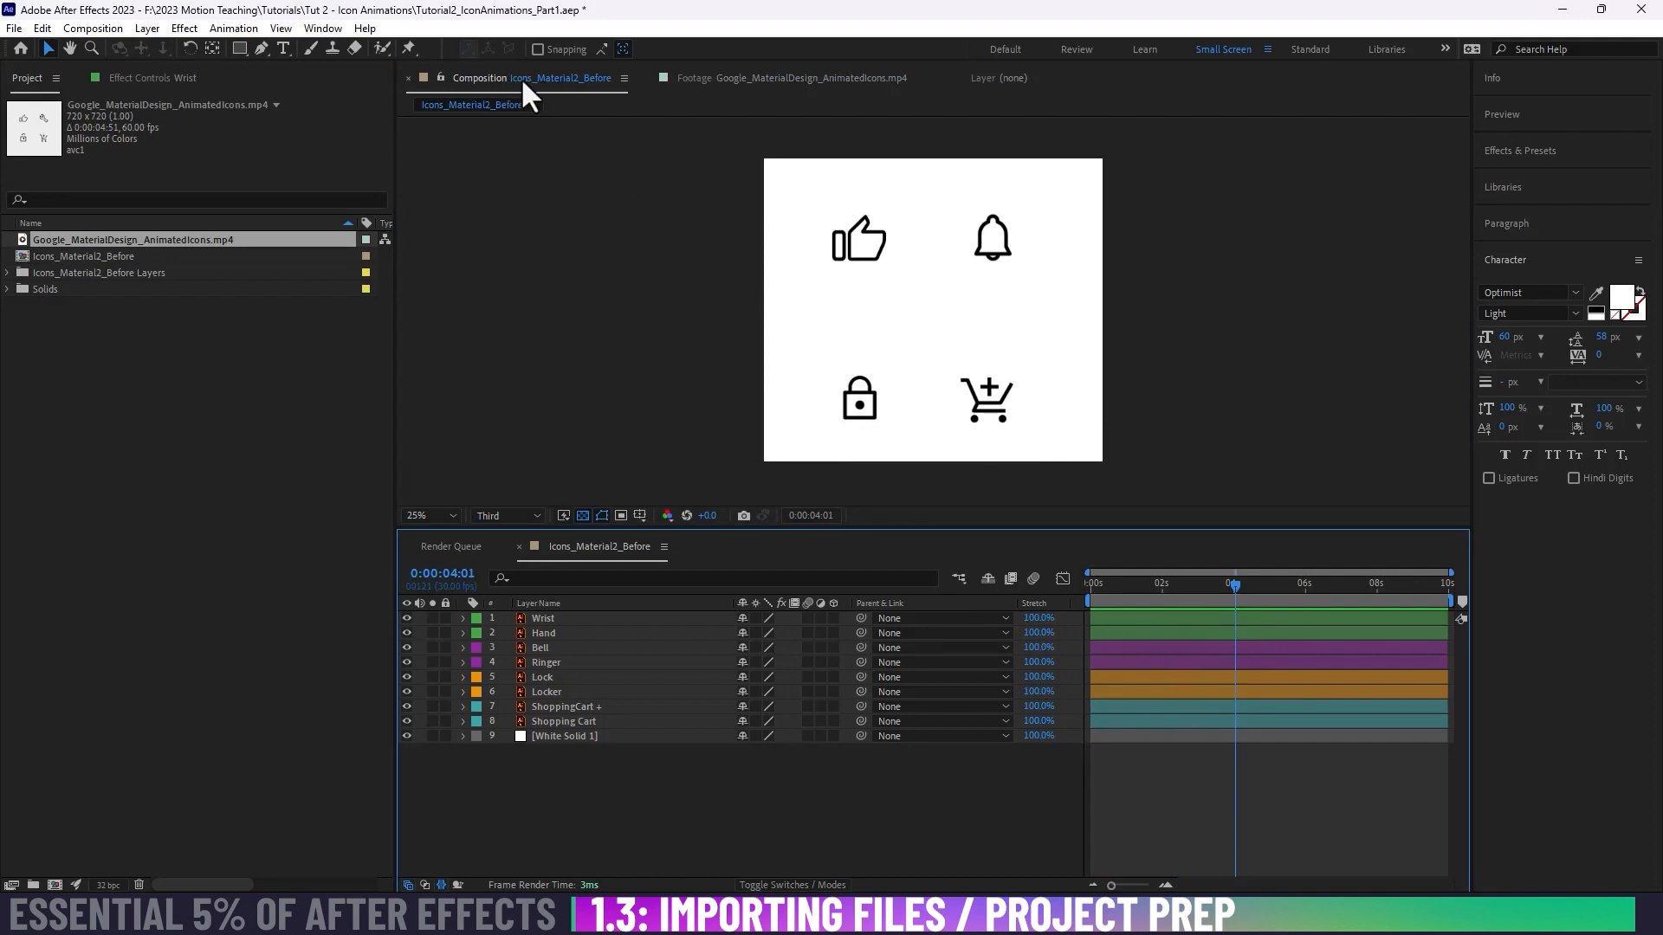
pyautogui.click(692, 77)
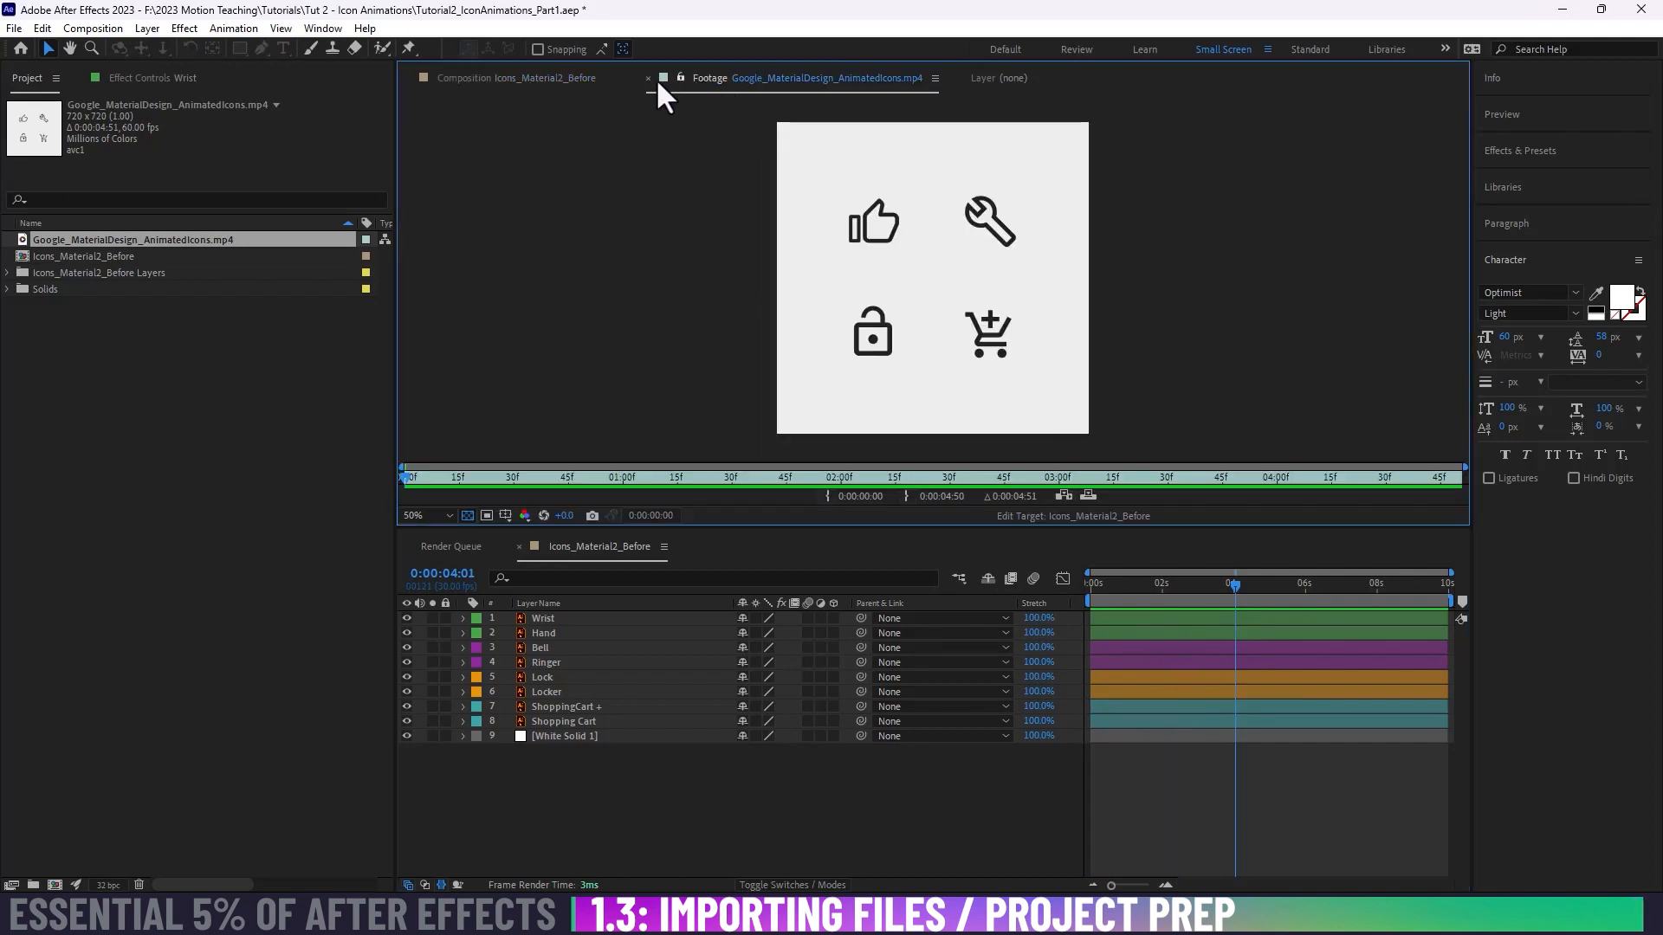
pyautogui.click(539, 83)
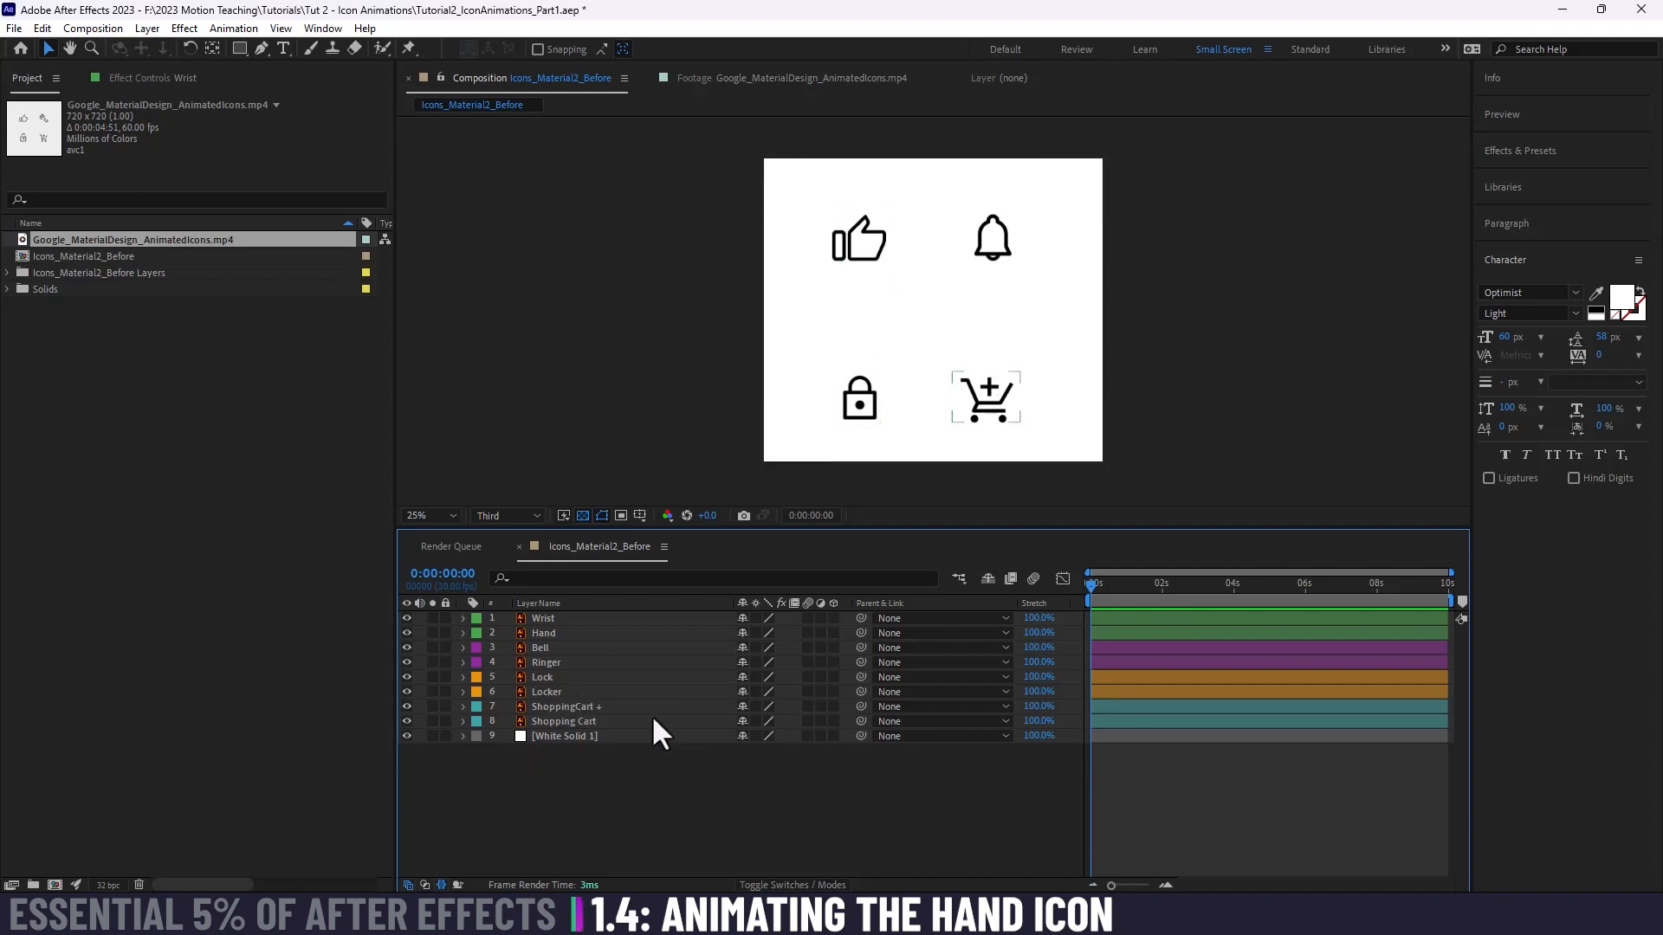
# Step: Select the Wrist and Hand layers in turn and examine the thumbs-up icon at 100% magnification
pyautogui.click(563, 616)
pyautogui.click(559, 631)
pyautogui.click(559, 616)
pyautogui.click(559, 631)
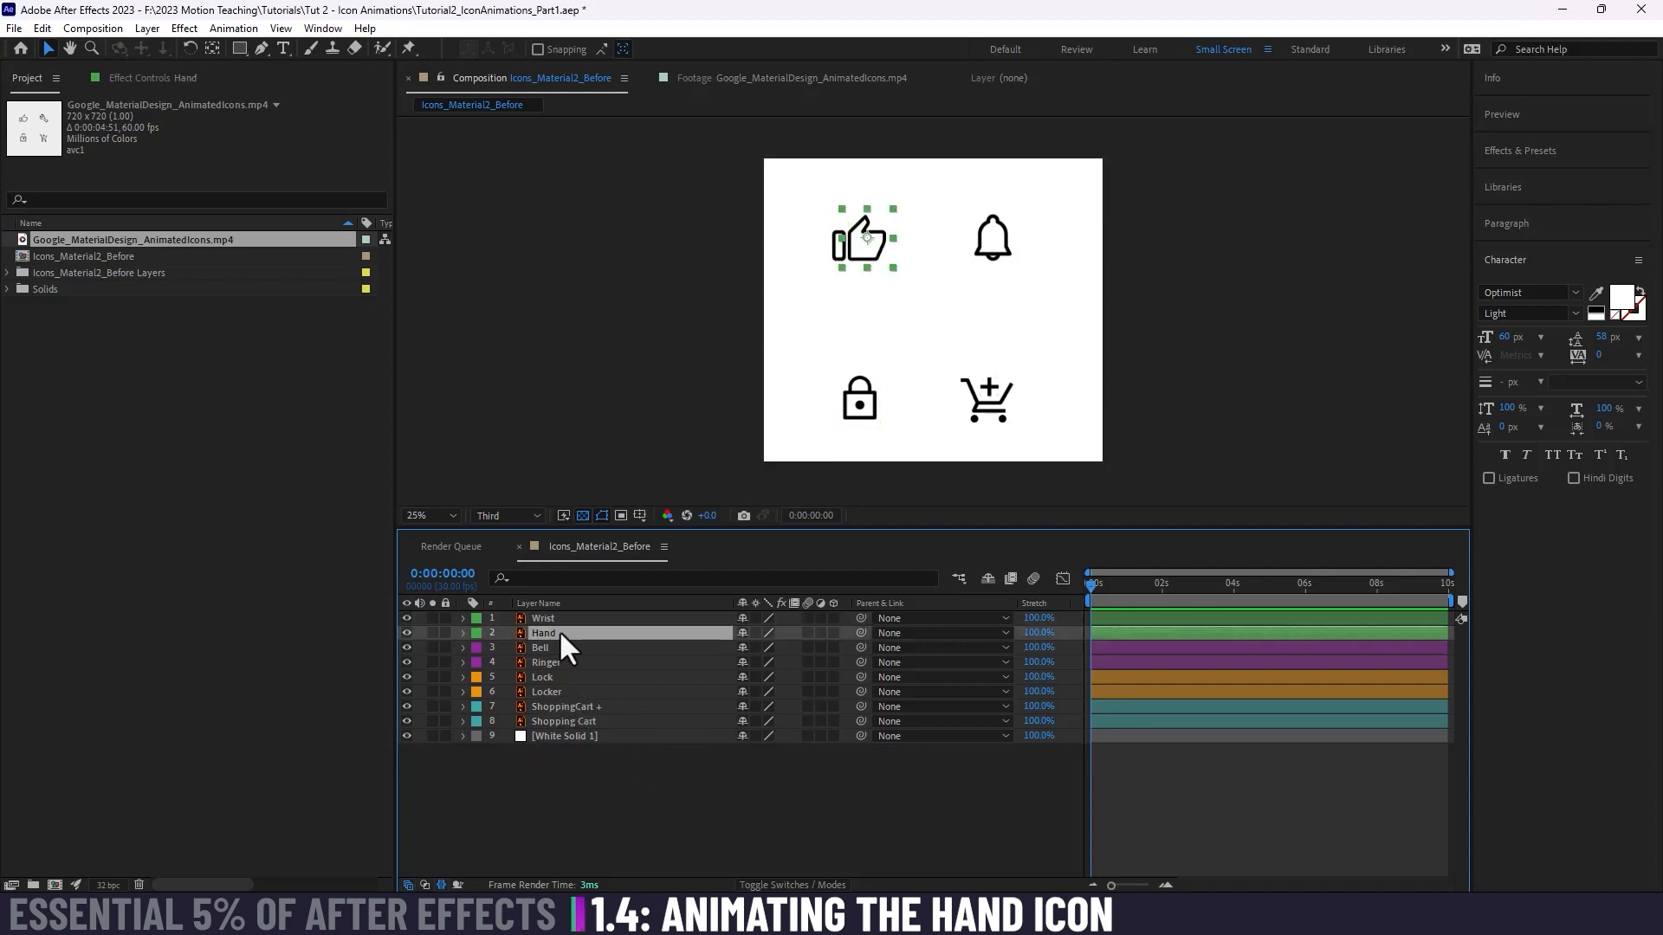
pyautogui.click(554, 614)
pyautogui.press('.')
pyautogui.press('.')
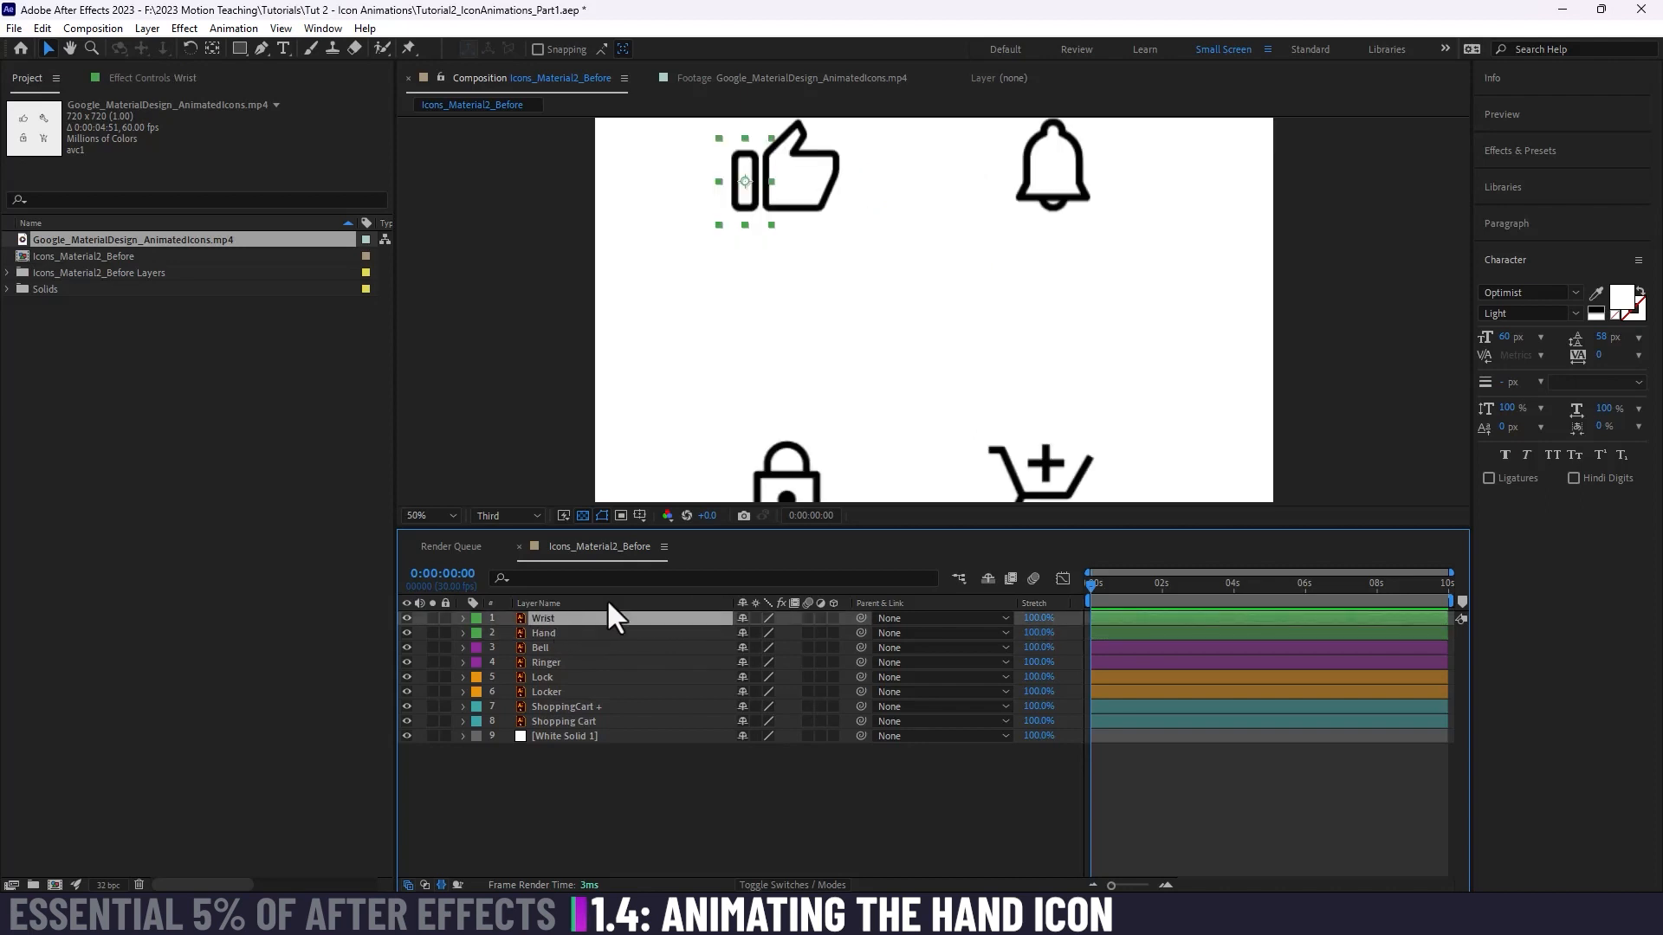
pyautogui.press('space')
pyautogui.moveTo(617, 215); pyautogui.dragTo(922, 509)
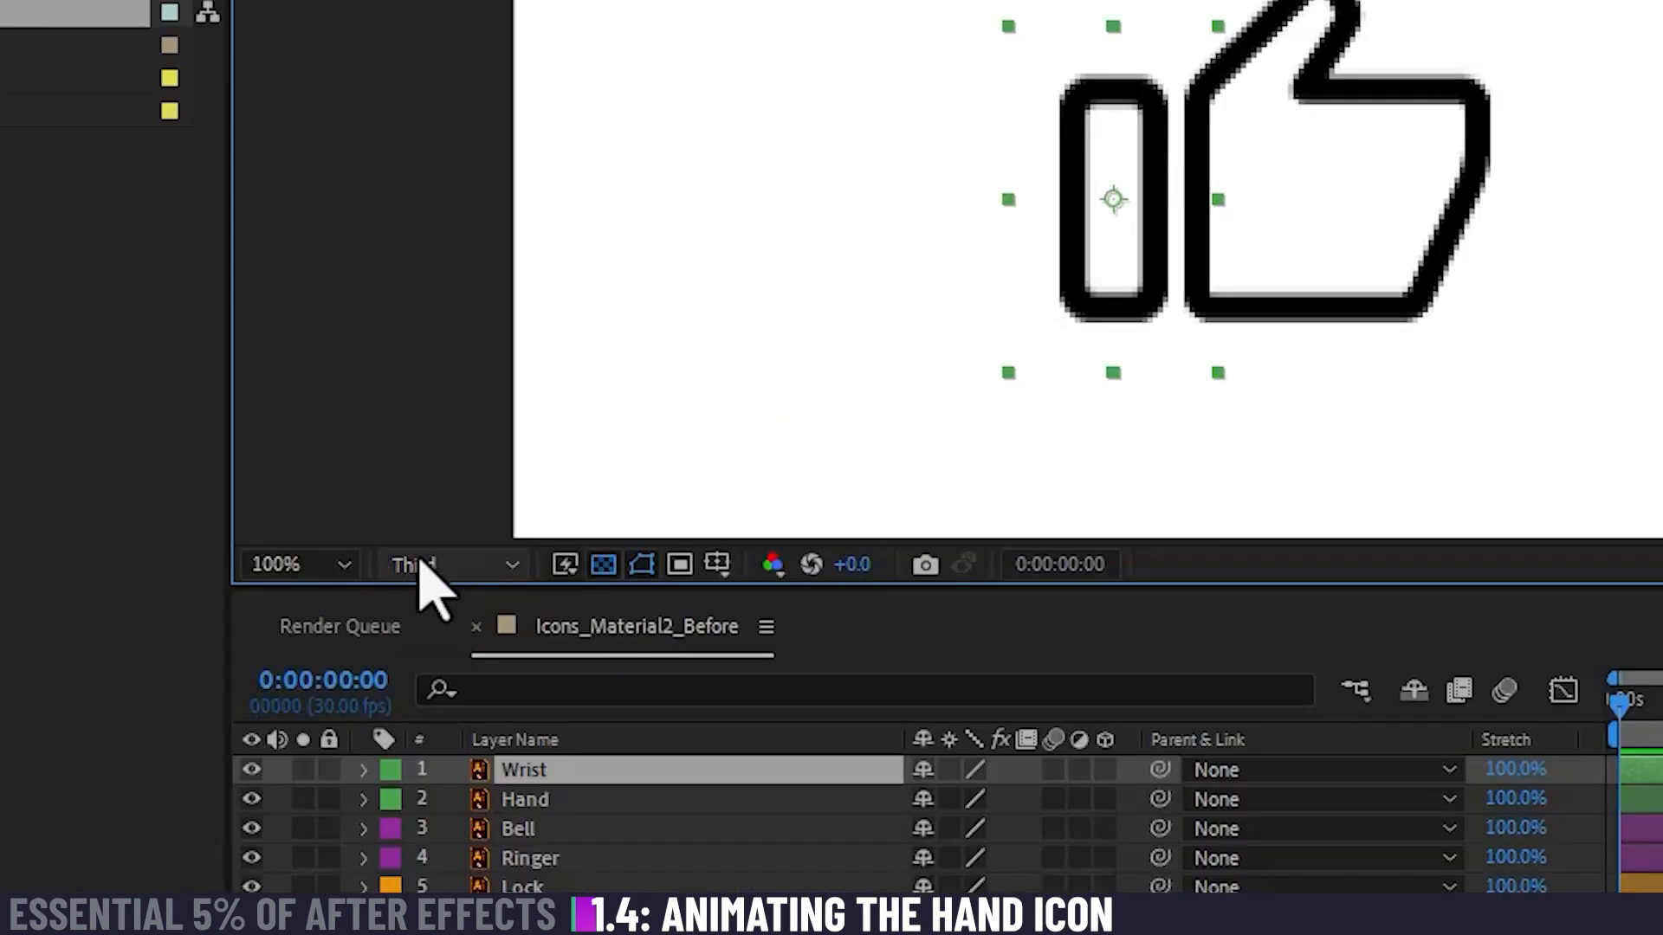
# Step: Compare the composition preview at Quarter and Full resolution, and leave the resolution set to Full
pyautogui.click(425, 567)
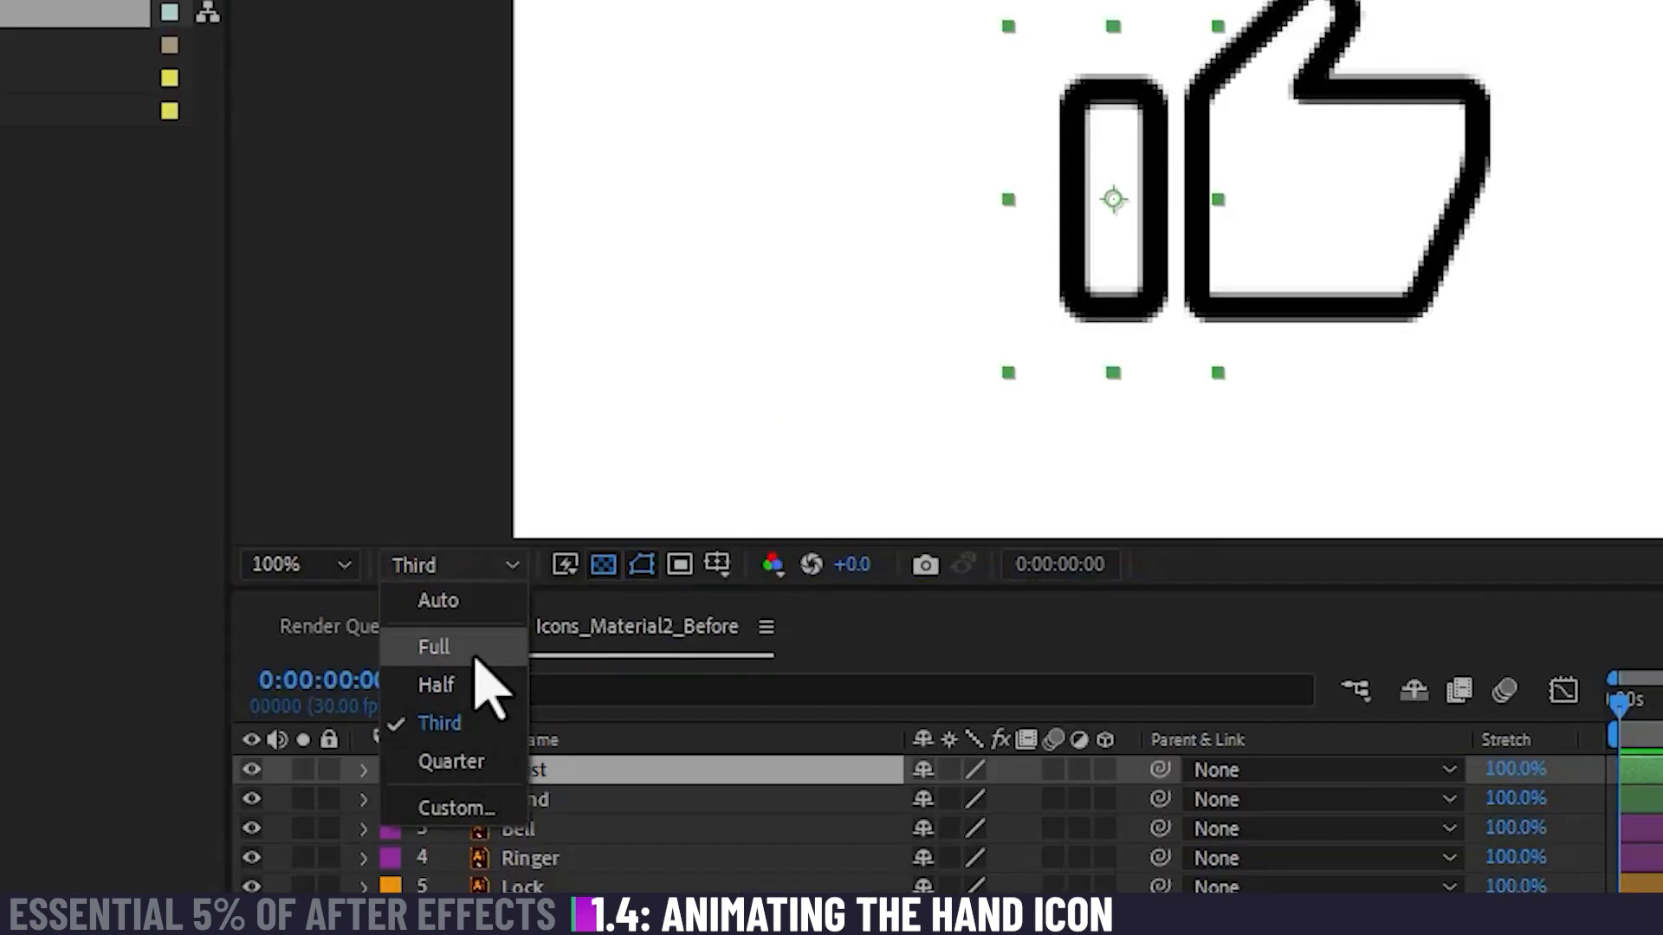
pyautogui.click(493, 761)
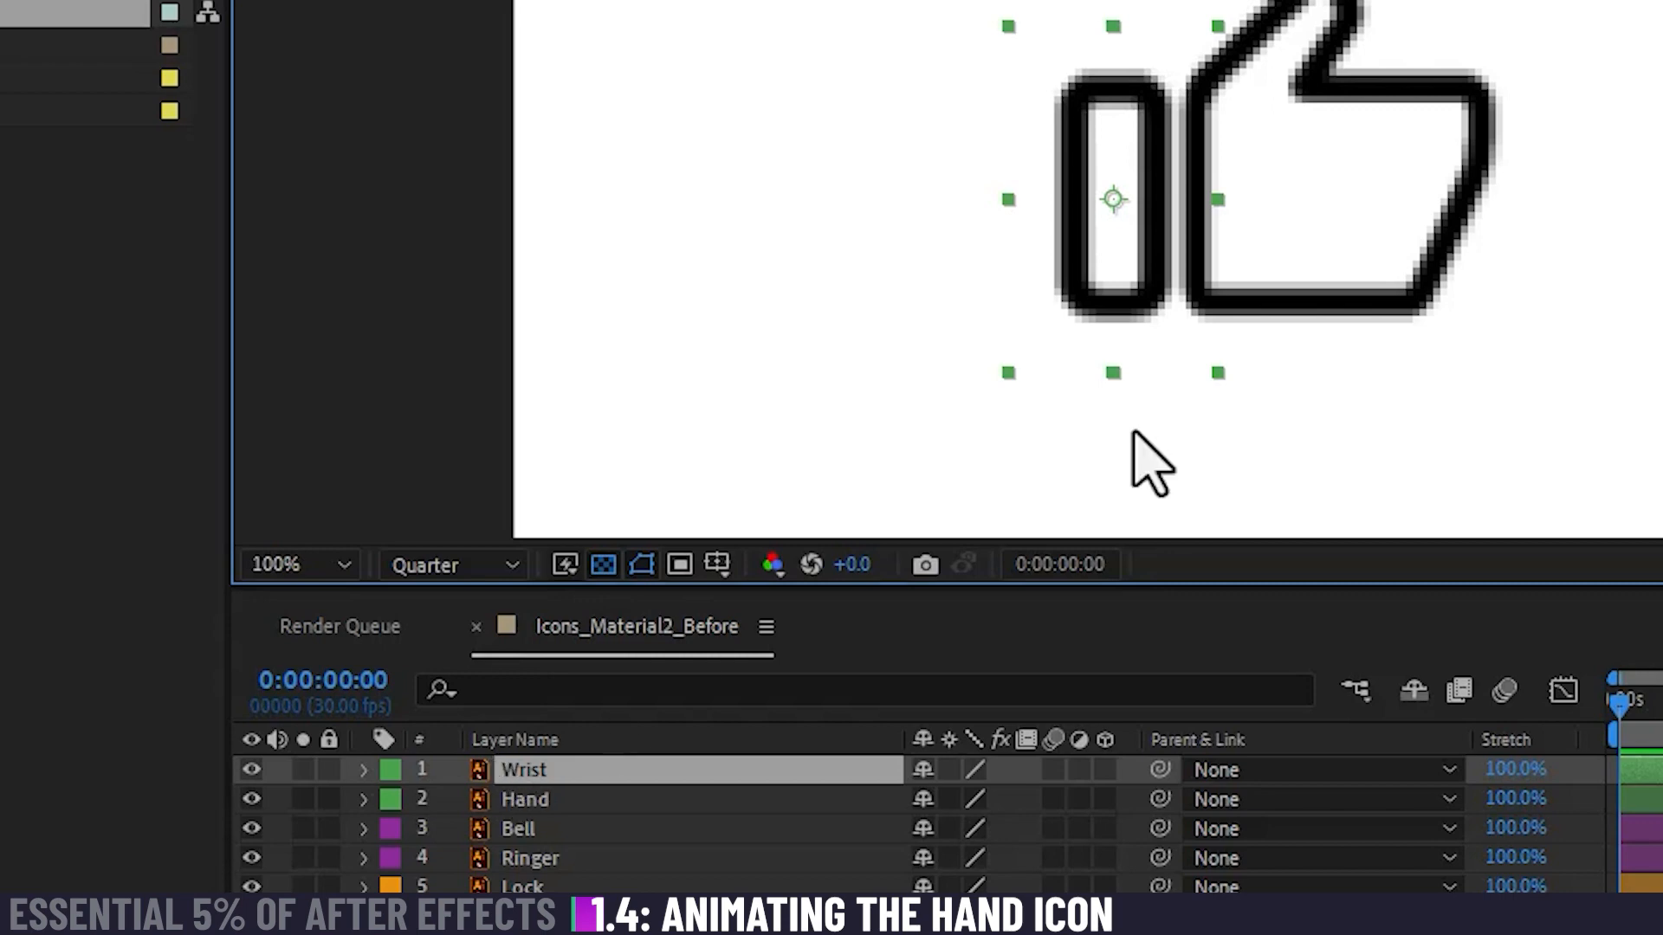
pyautogui.click(440, 565)
pyautogui.click(478, 650)
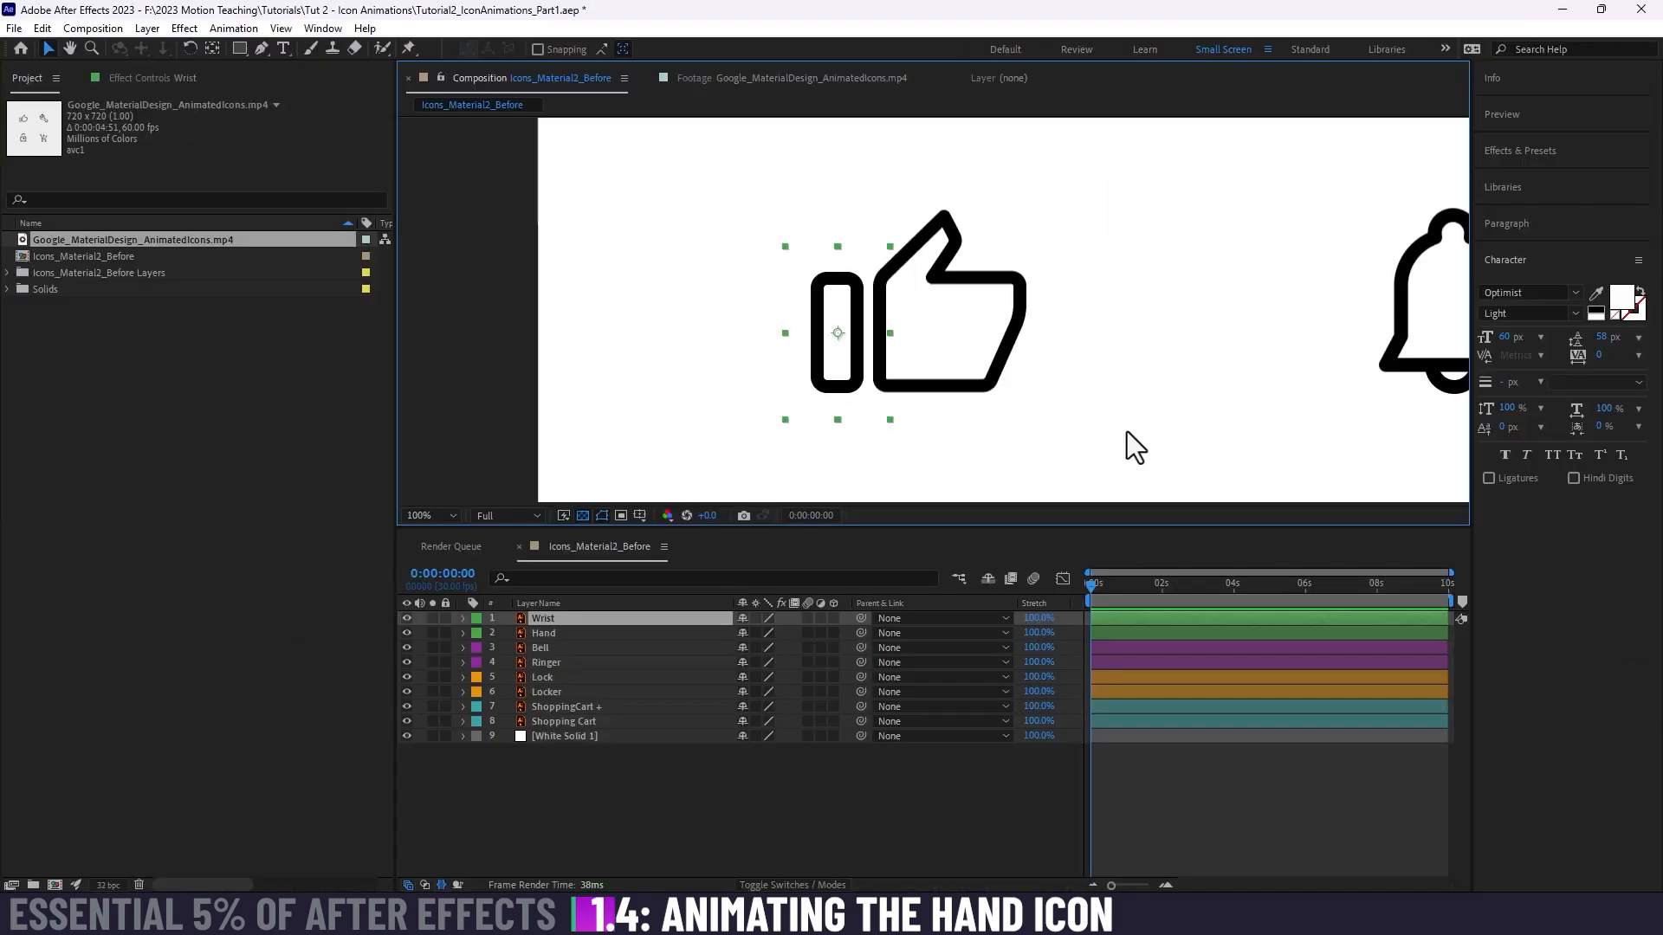
pyautogui.click(462, 567)
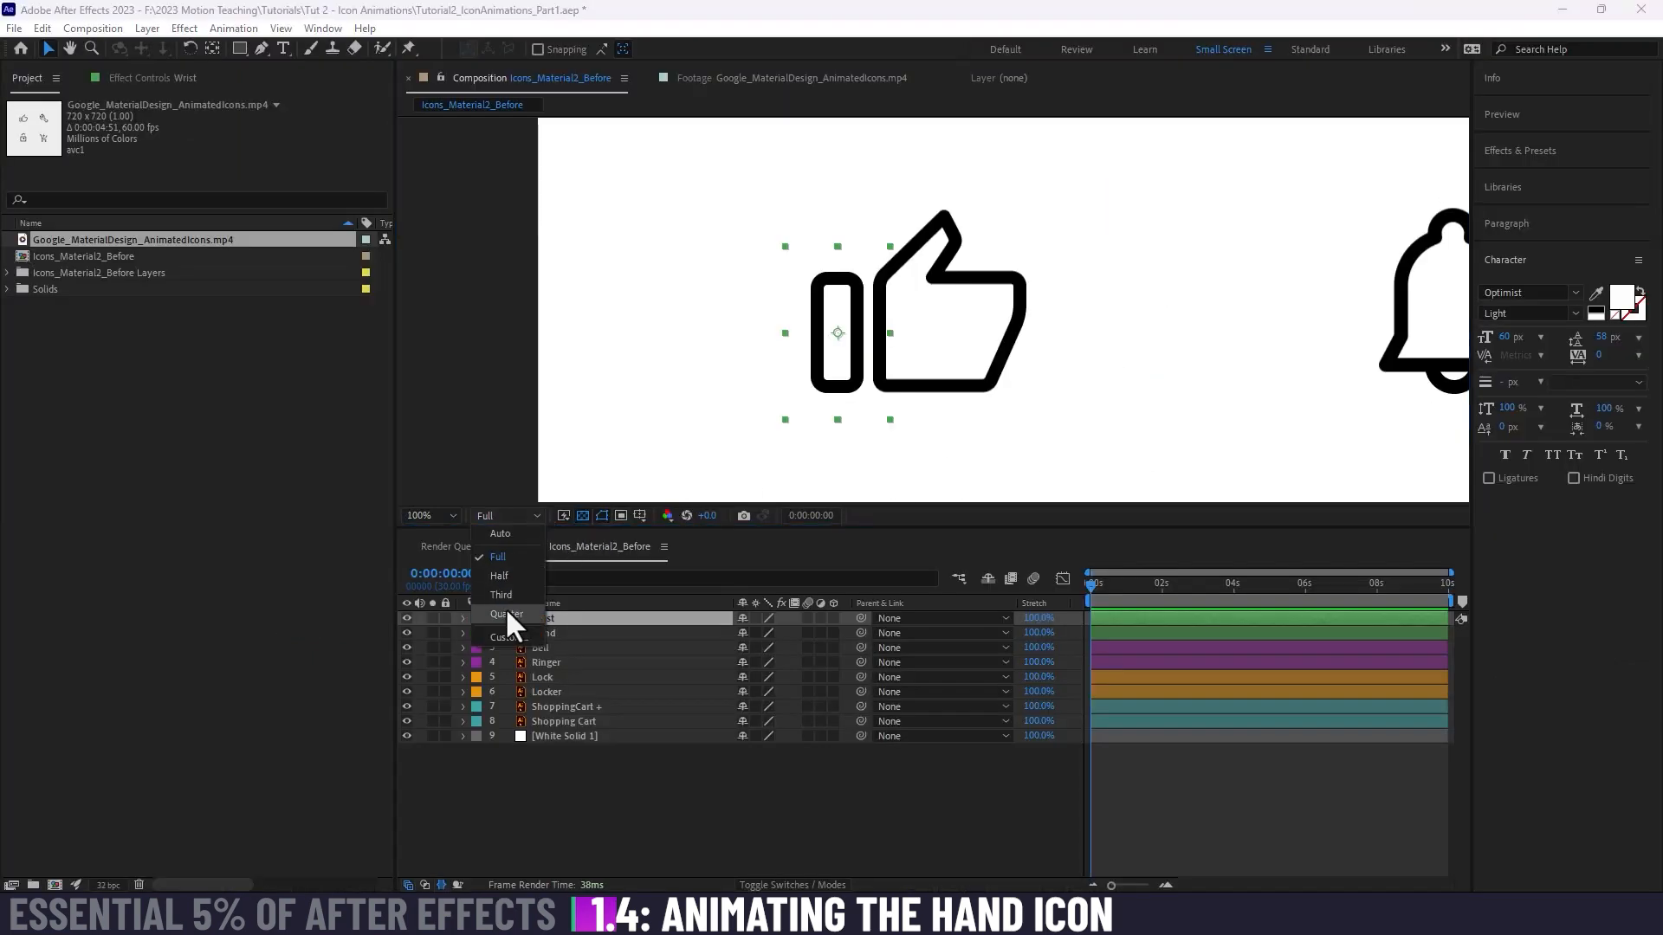
pyautogui.press('Escape')
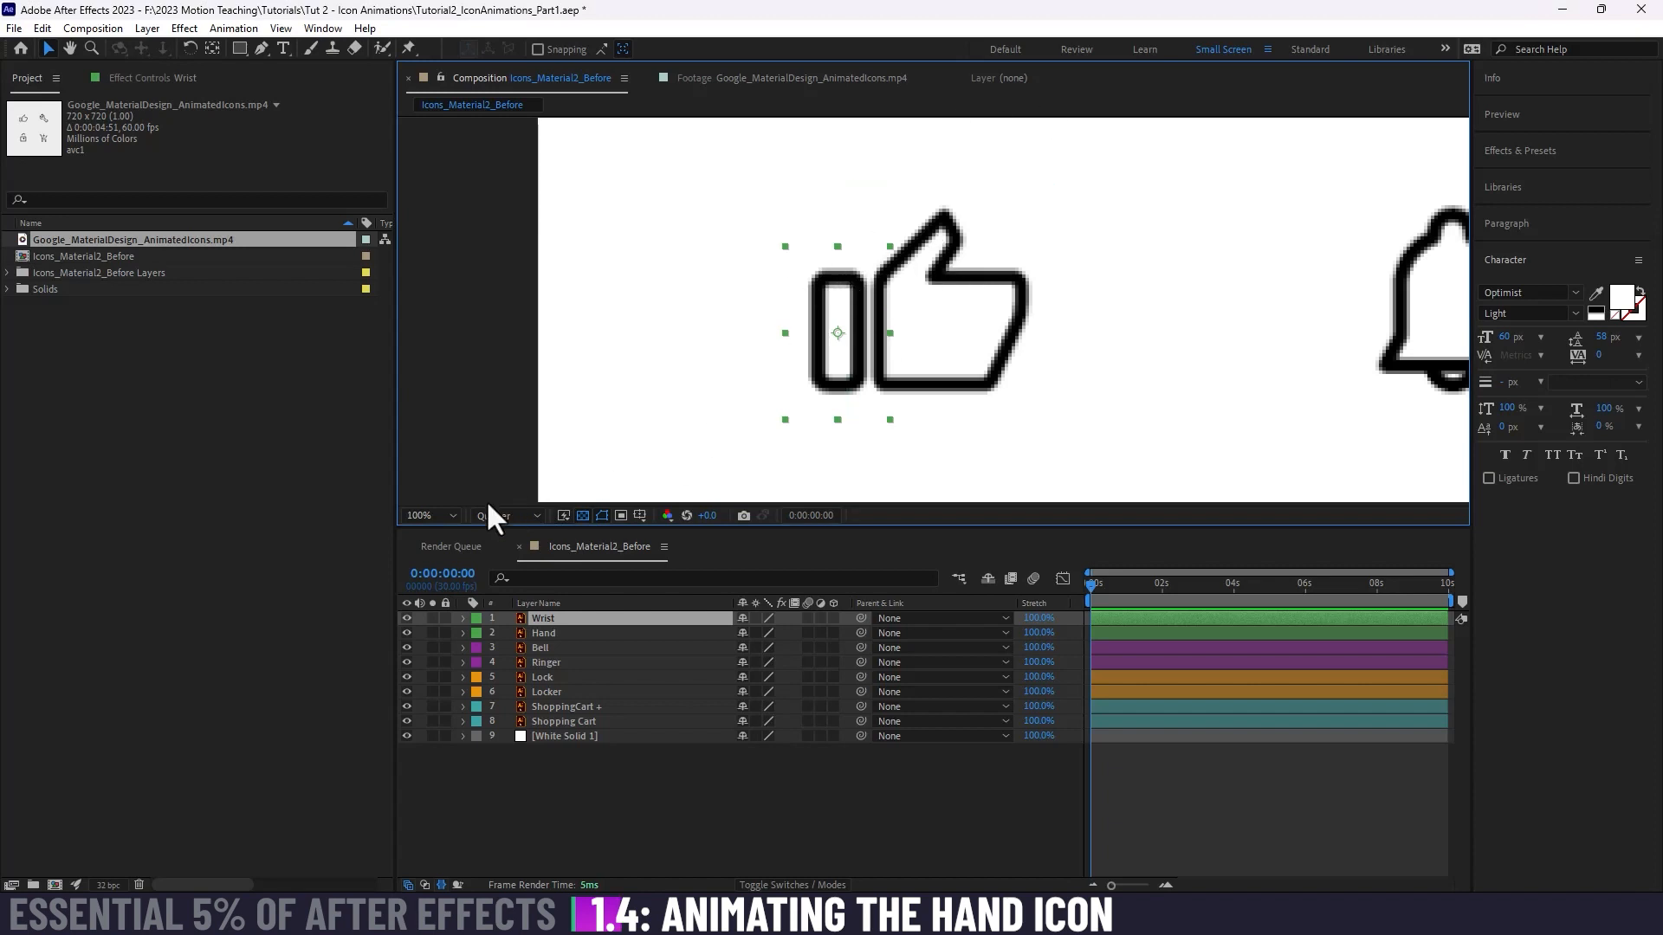
pyautogui.click(506, 516)
pyautogui.click(498, 557)
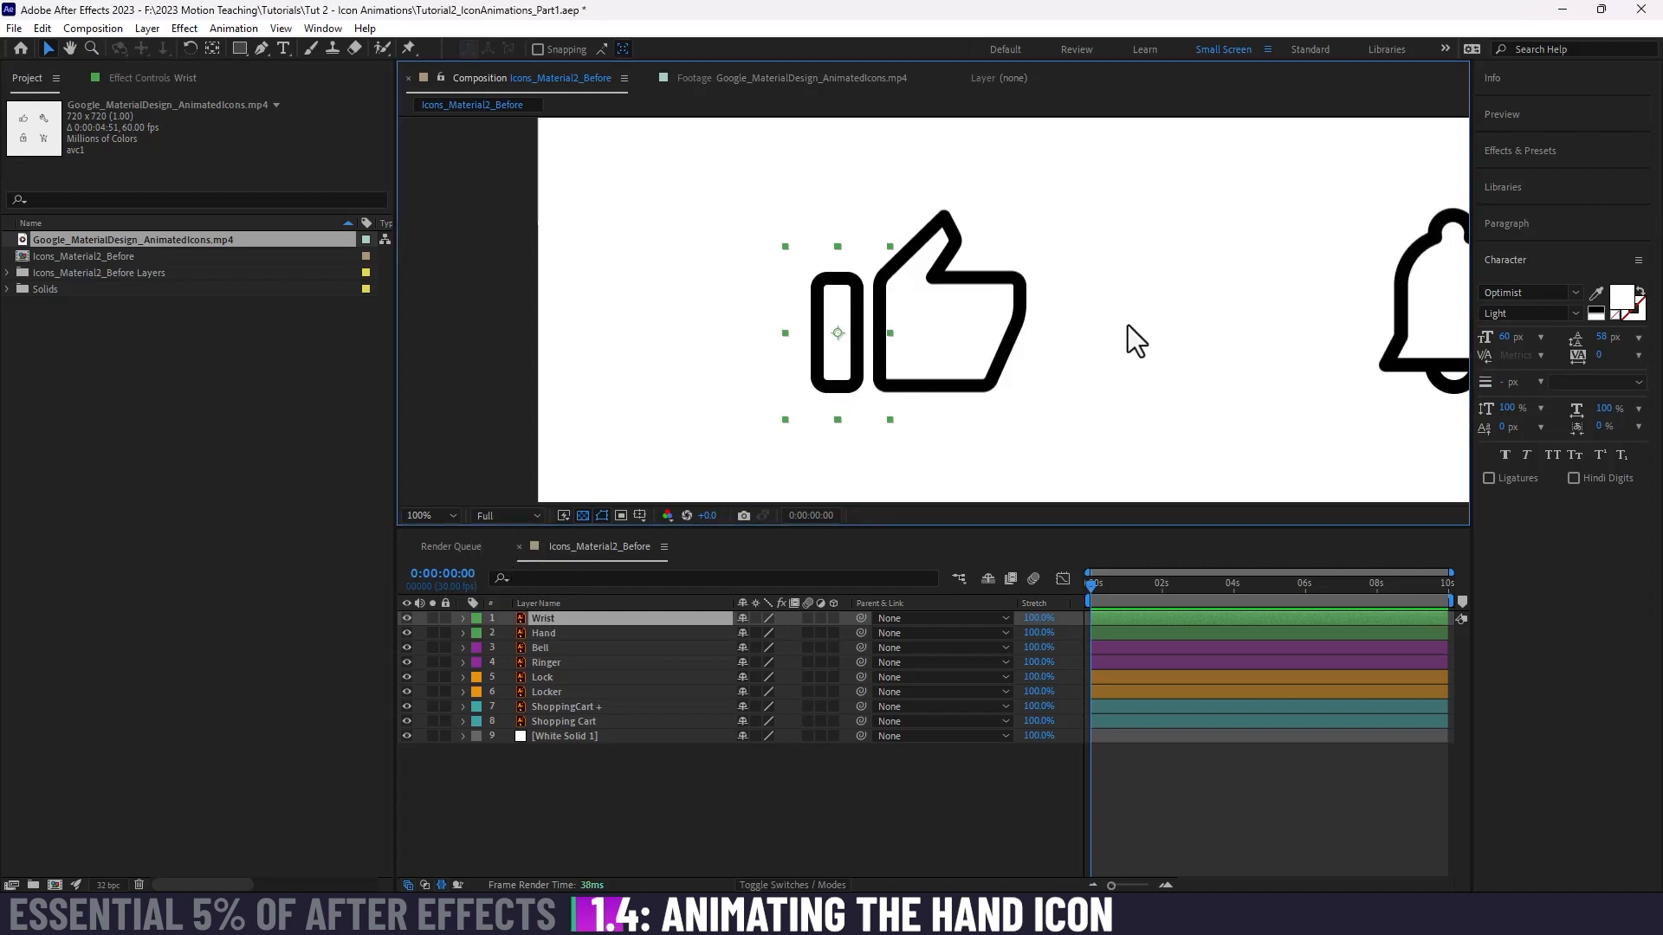
# Step: Convert the Hand layer to an editable shape layer with Create Shapes from Vector Layer
pyautogui.click(1188, 806)
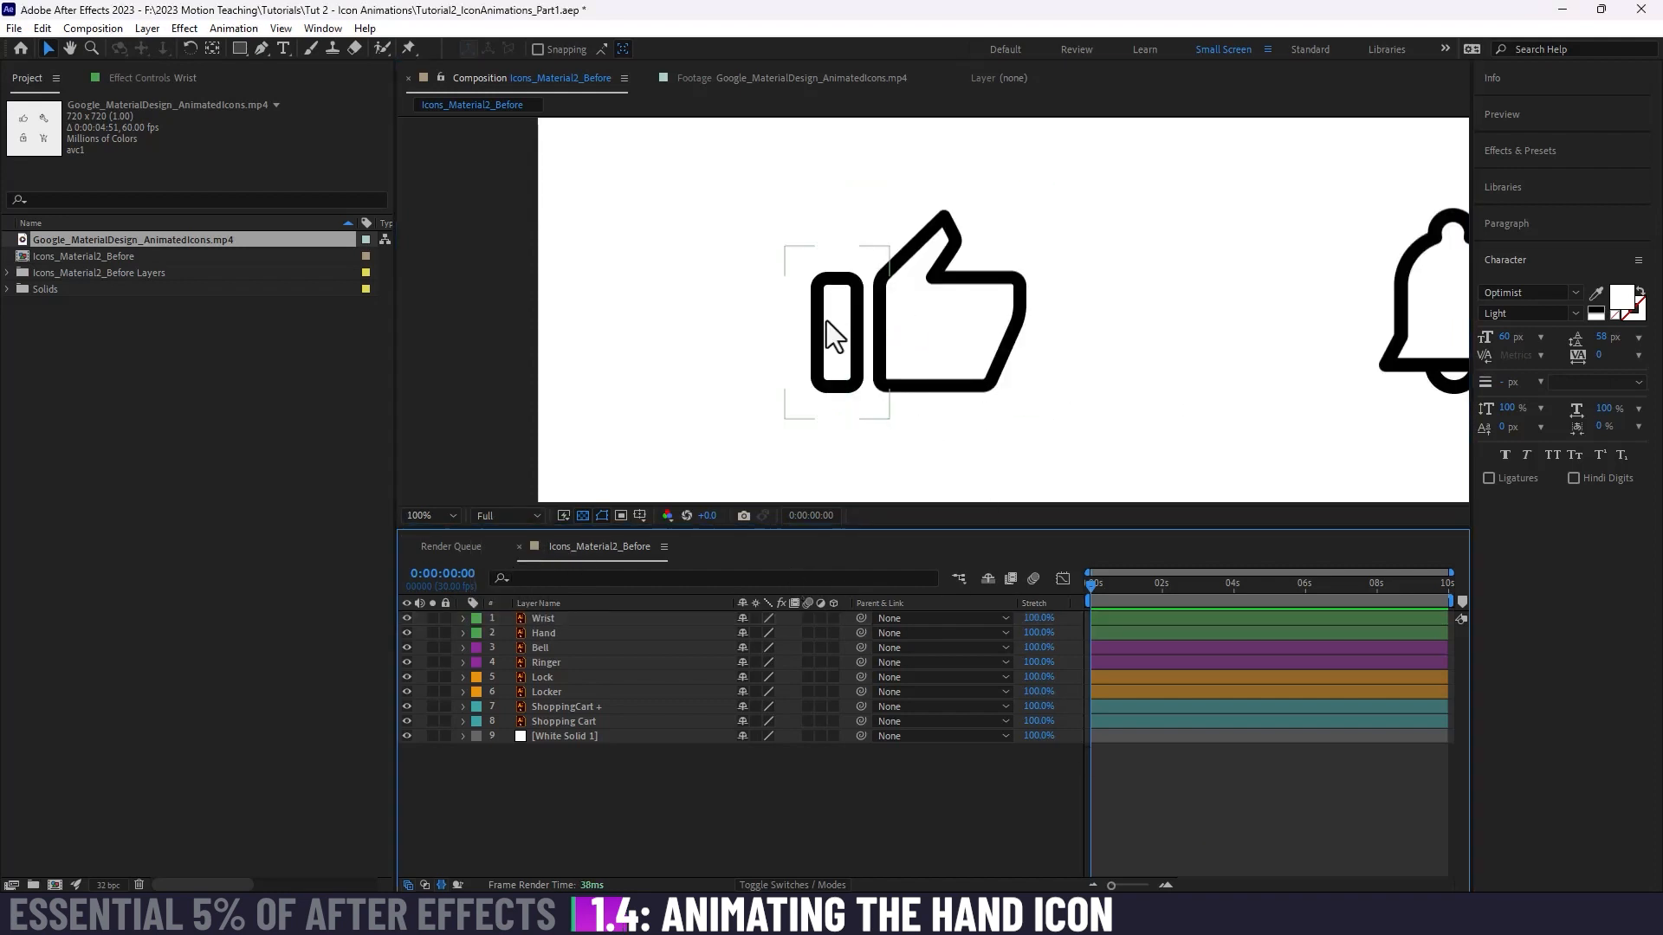
pyautogui.click(580, 631)
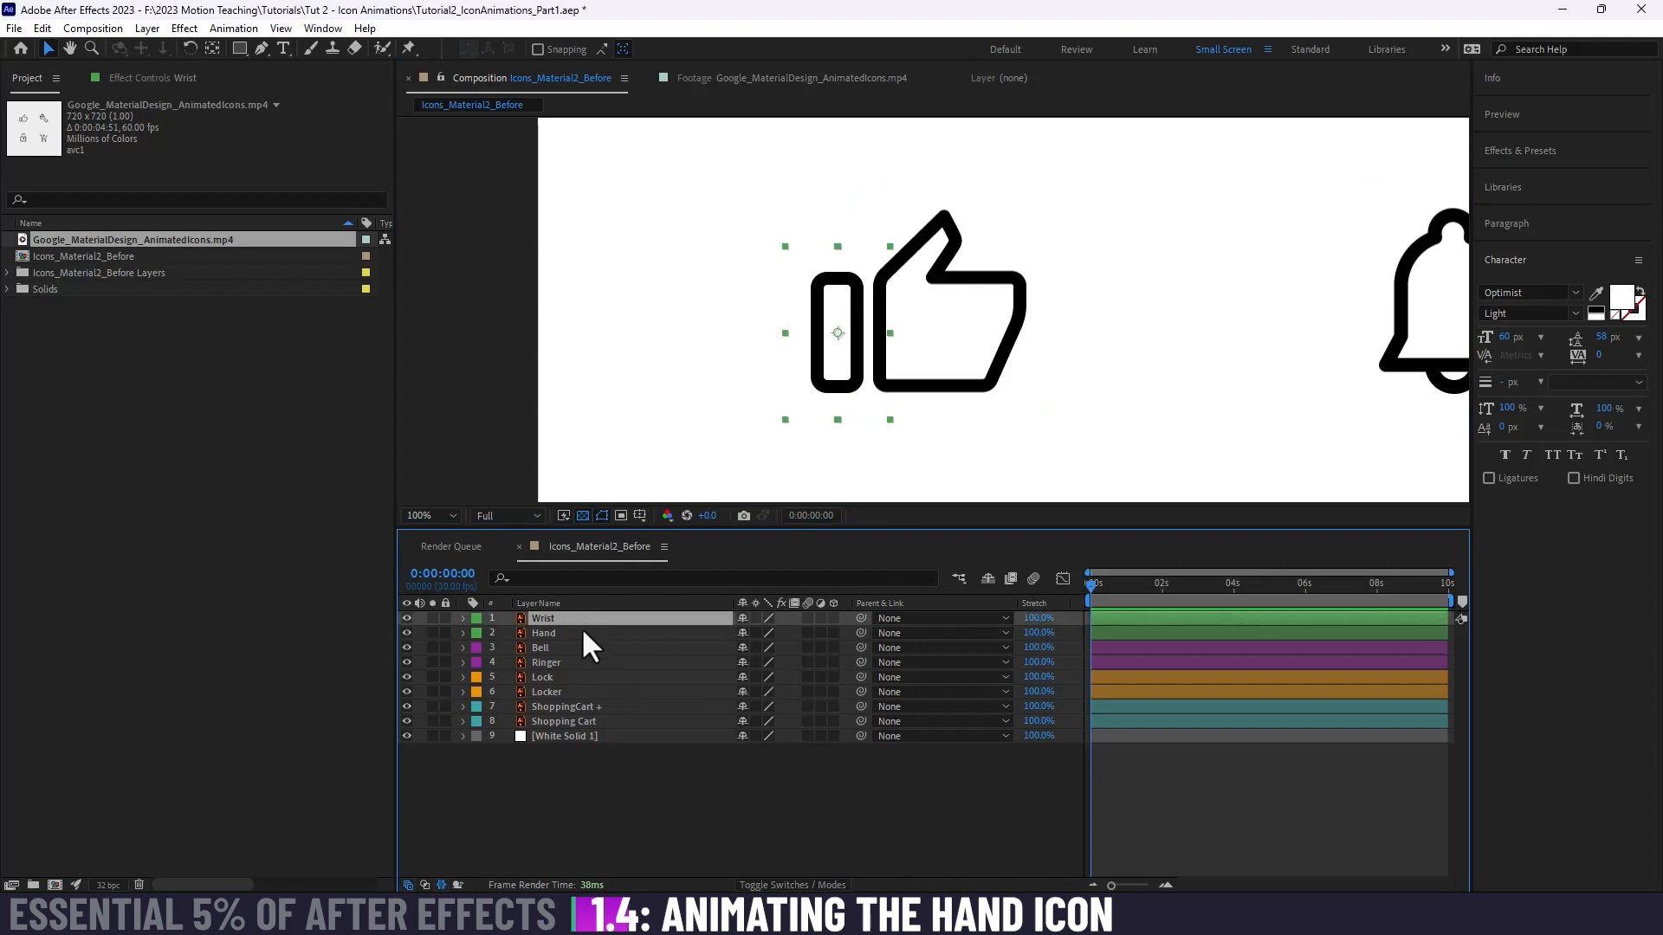
pyautogui.click(581, 617)
pyautogui.click(581, 633)
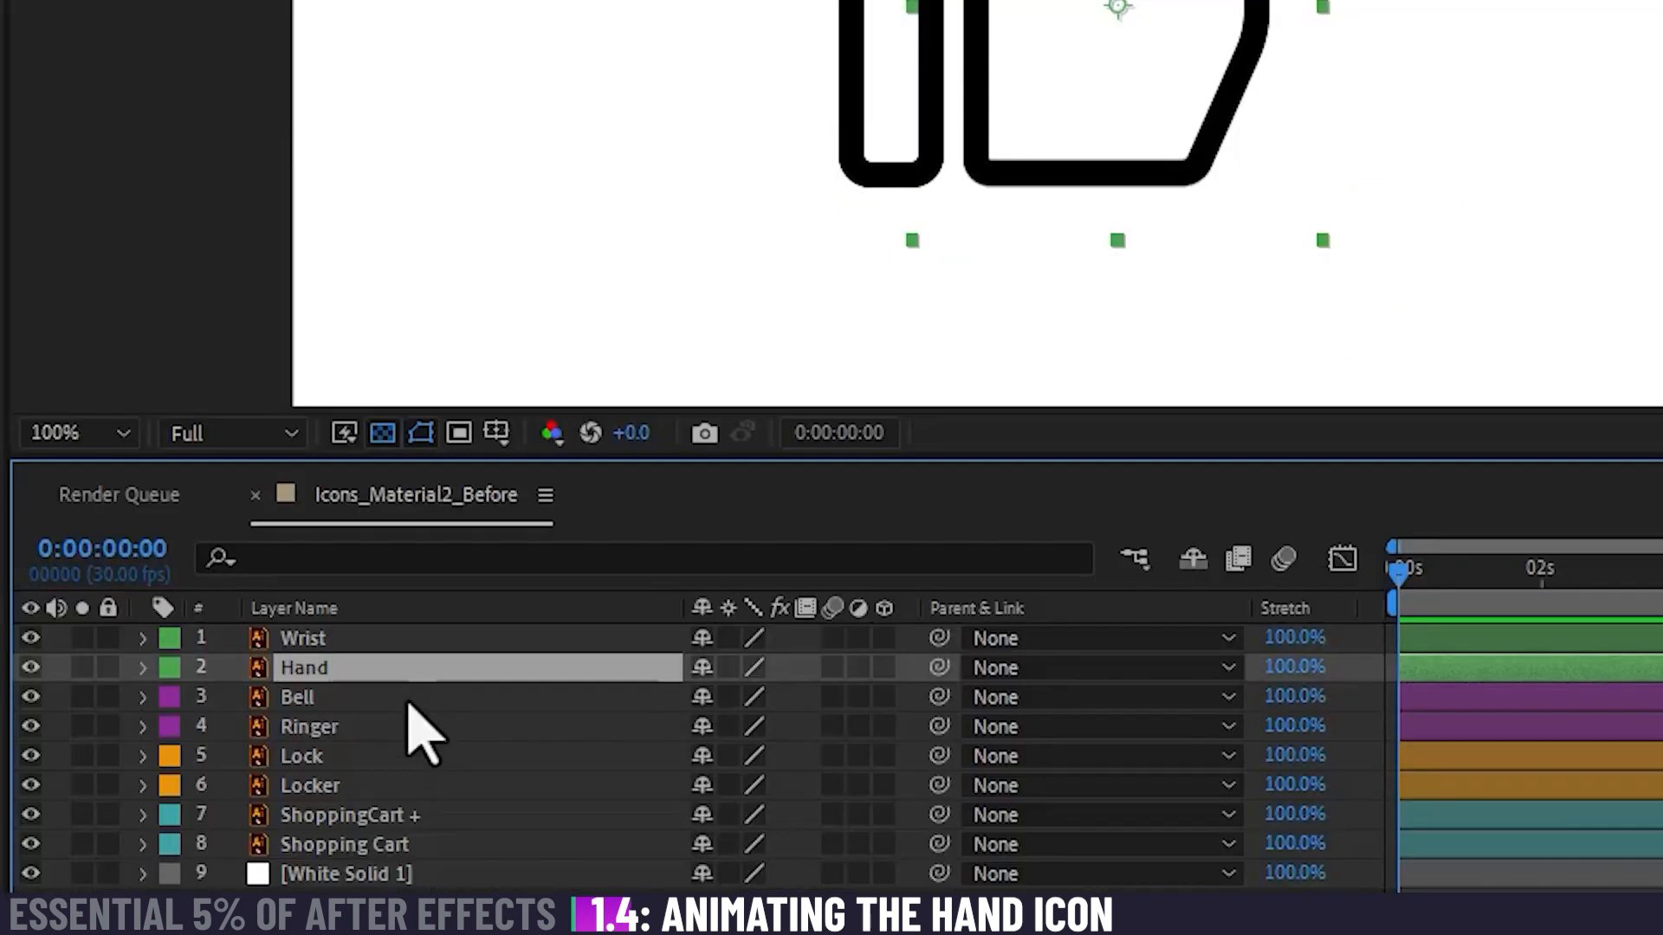
pyautogui.rightClick(334, 672)
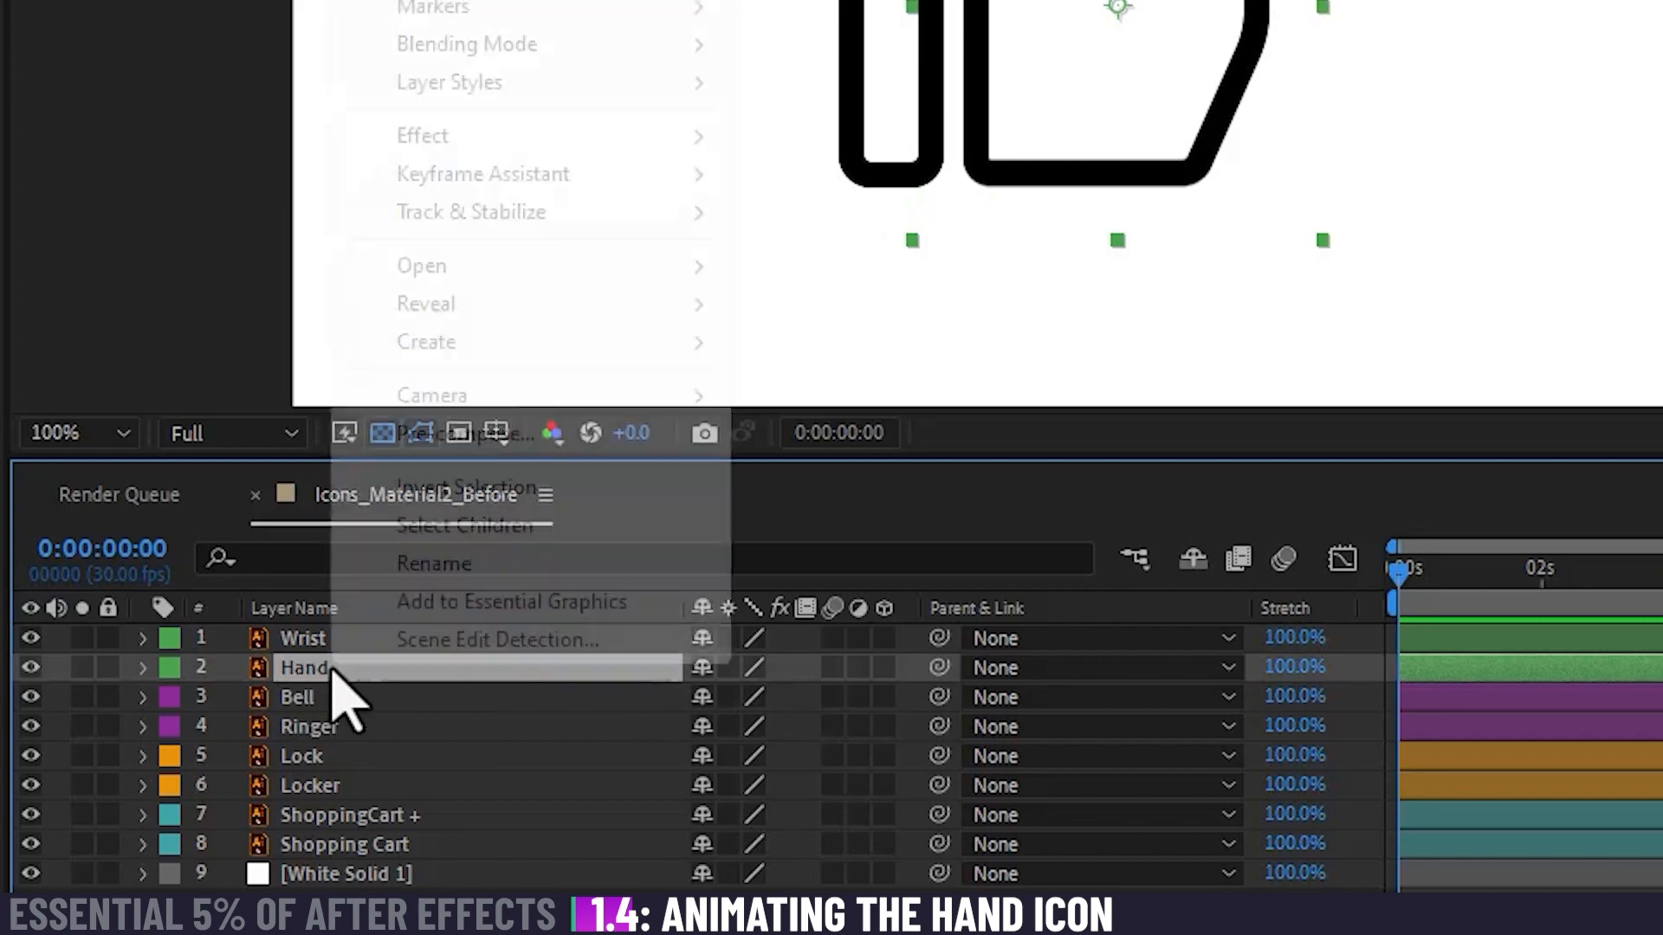
pyautogui.moveTo(516, 344)
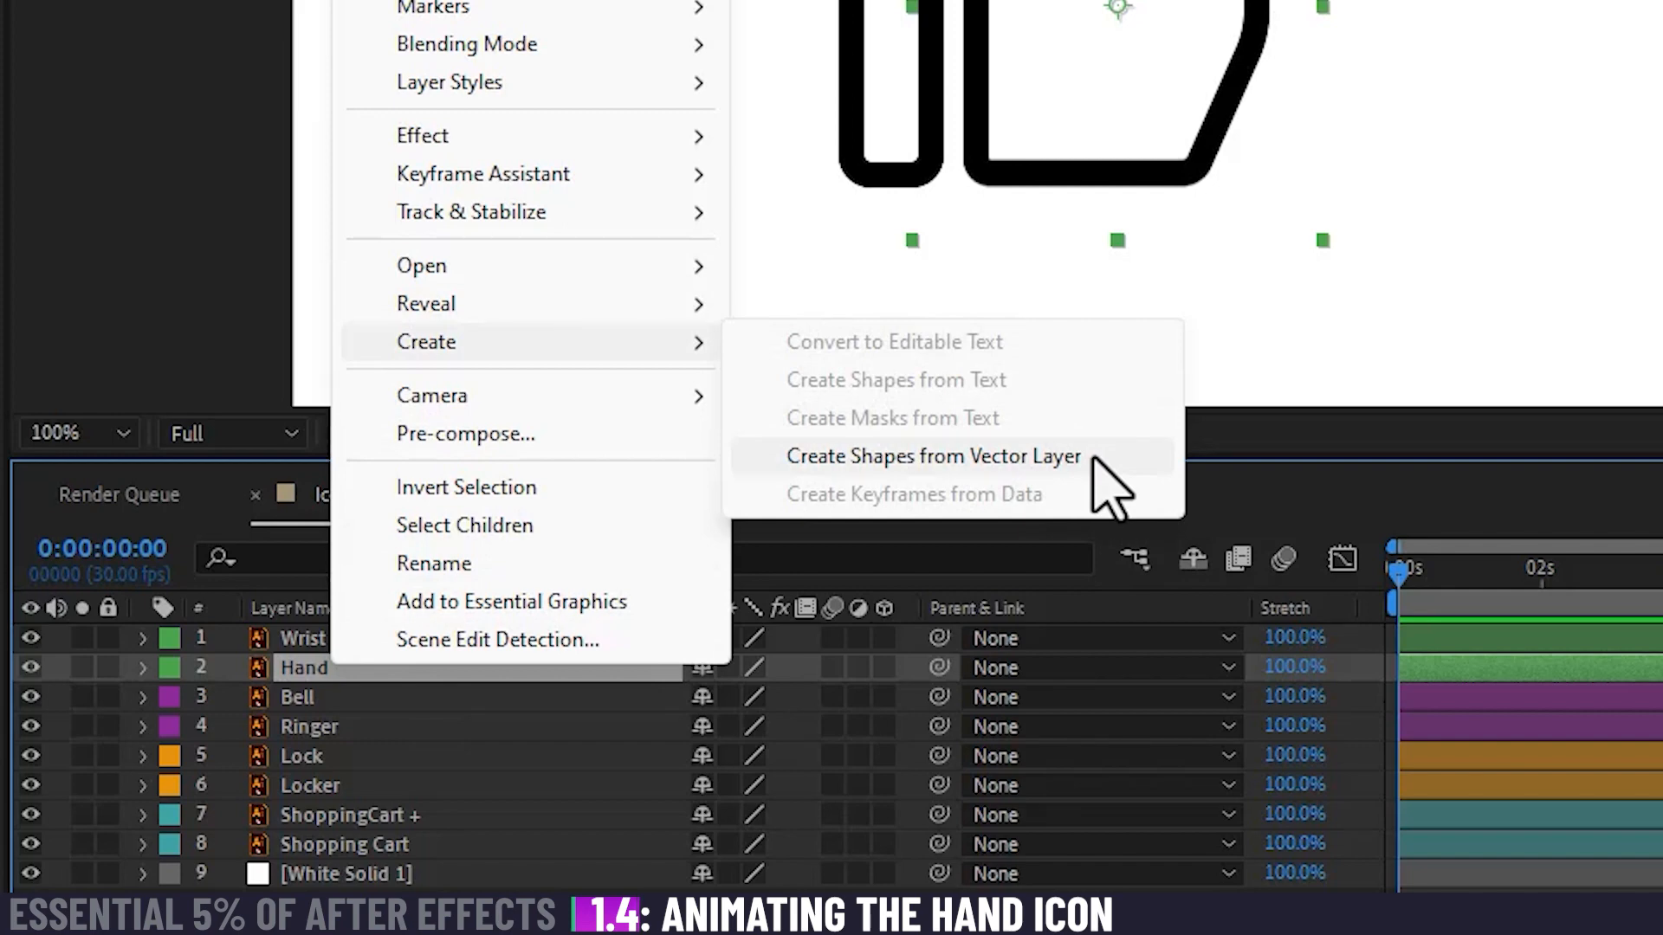
pyautogui.click(933, 457)
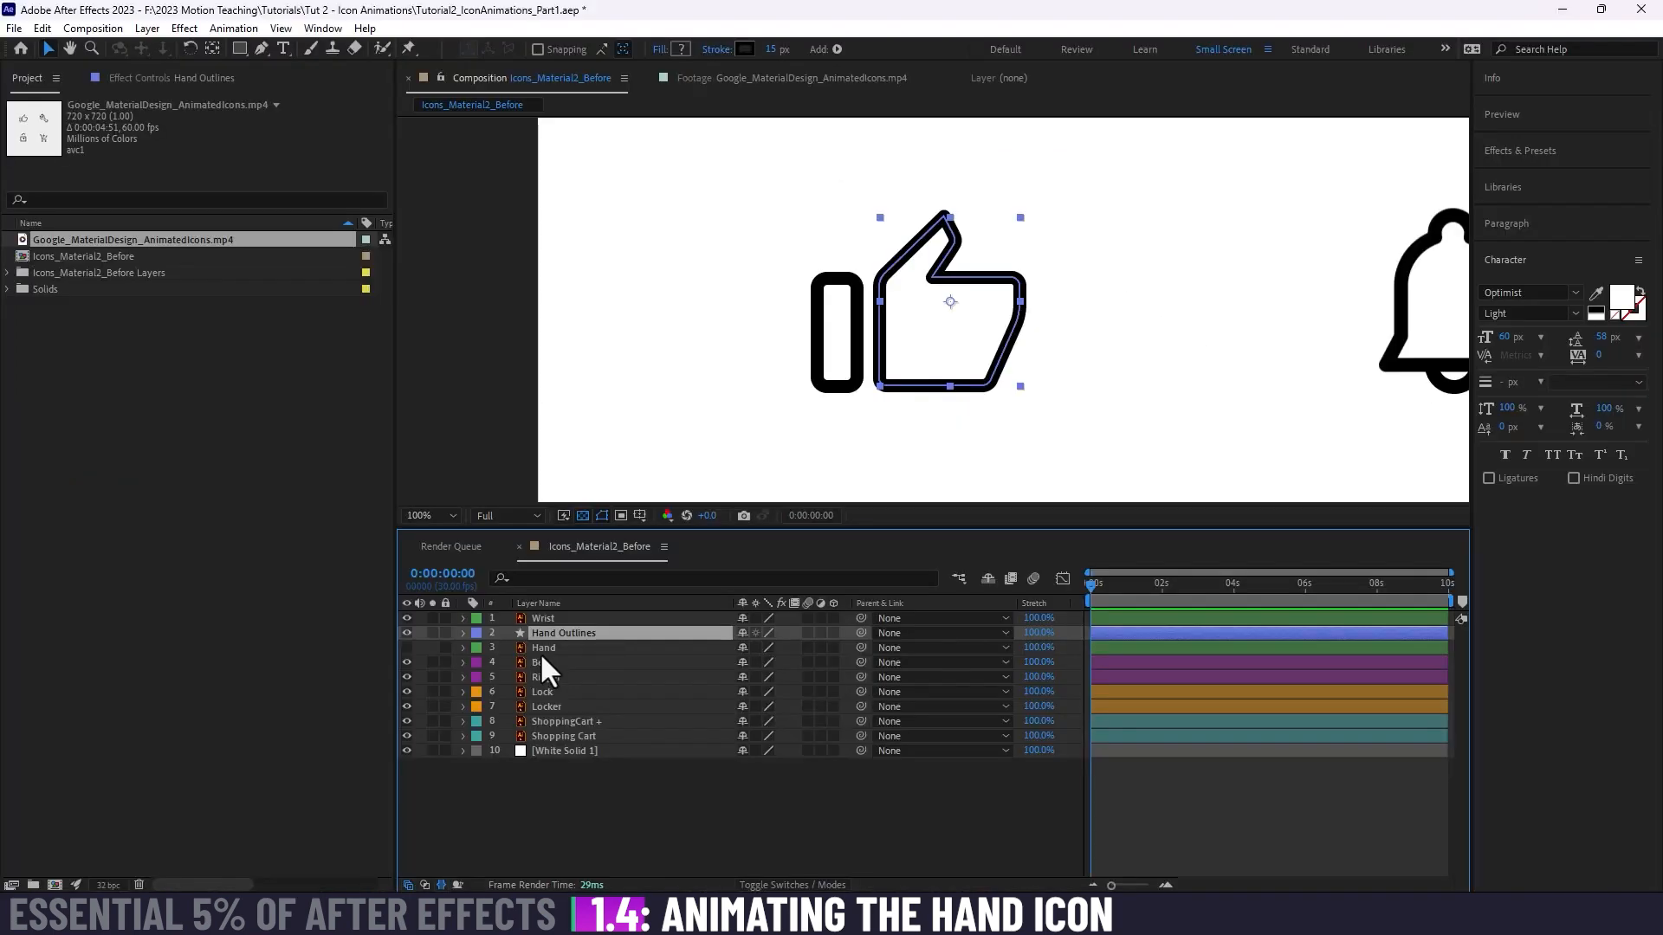
# Step: Set the label color of the new Hand Outlines shape layer to Green
pyautogui.click(297, 699)
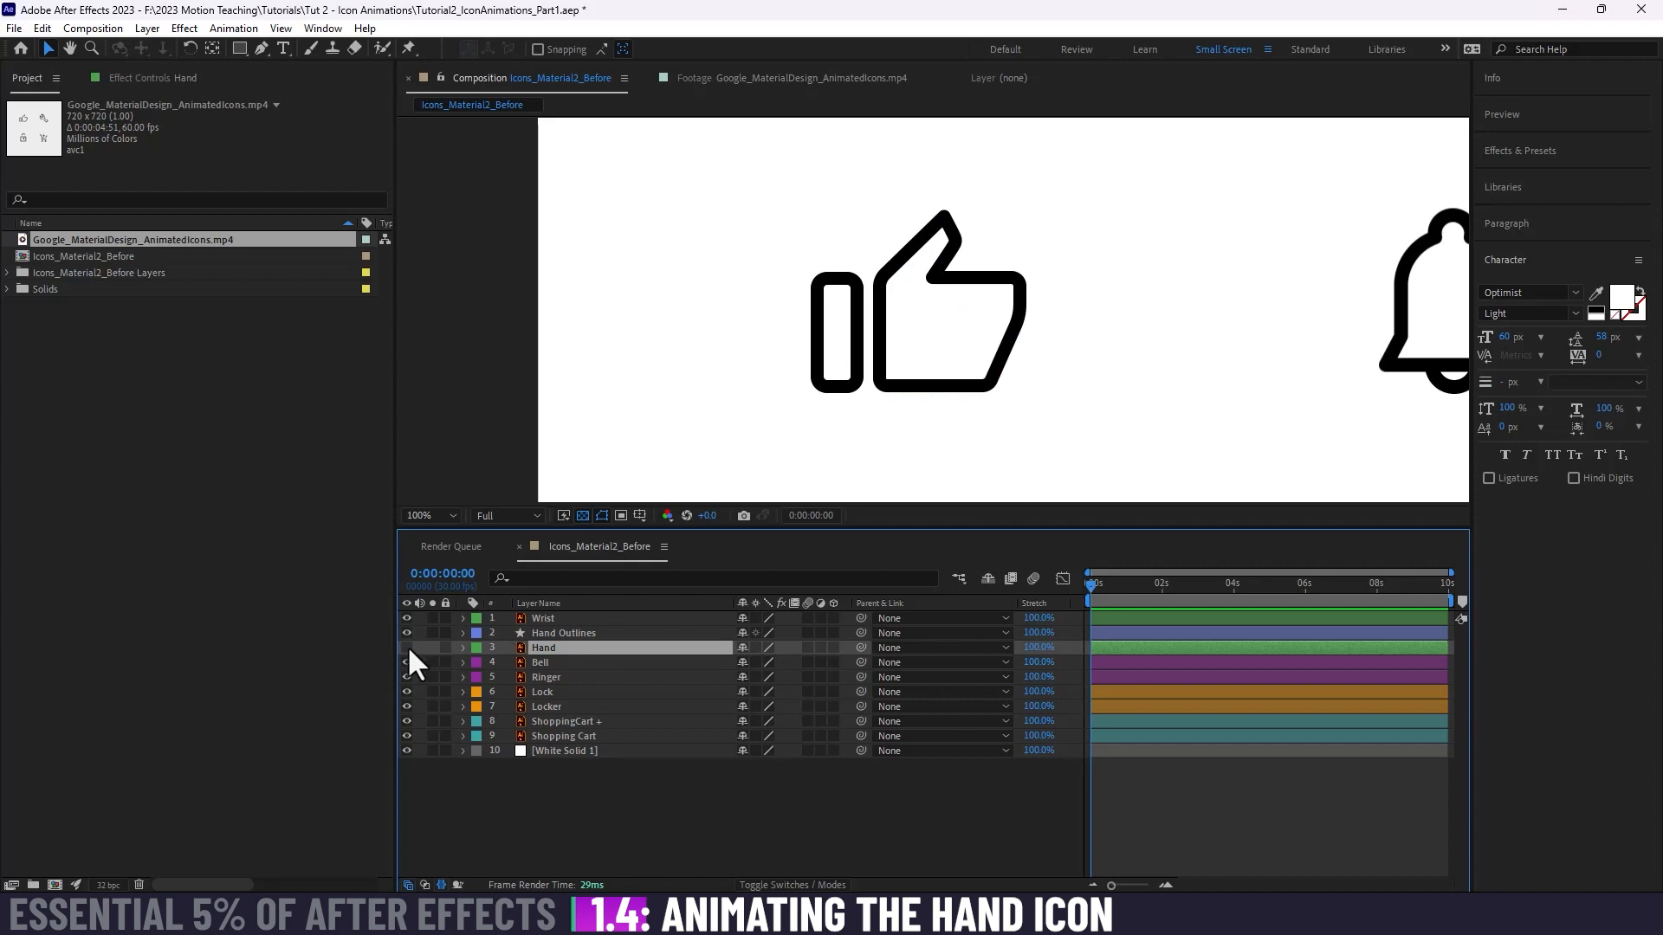
pyautogui.click(572, 637)
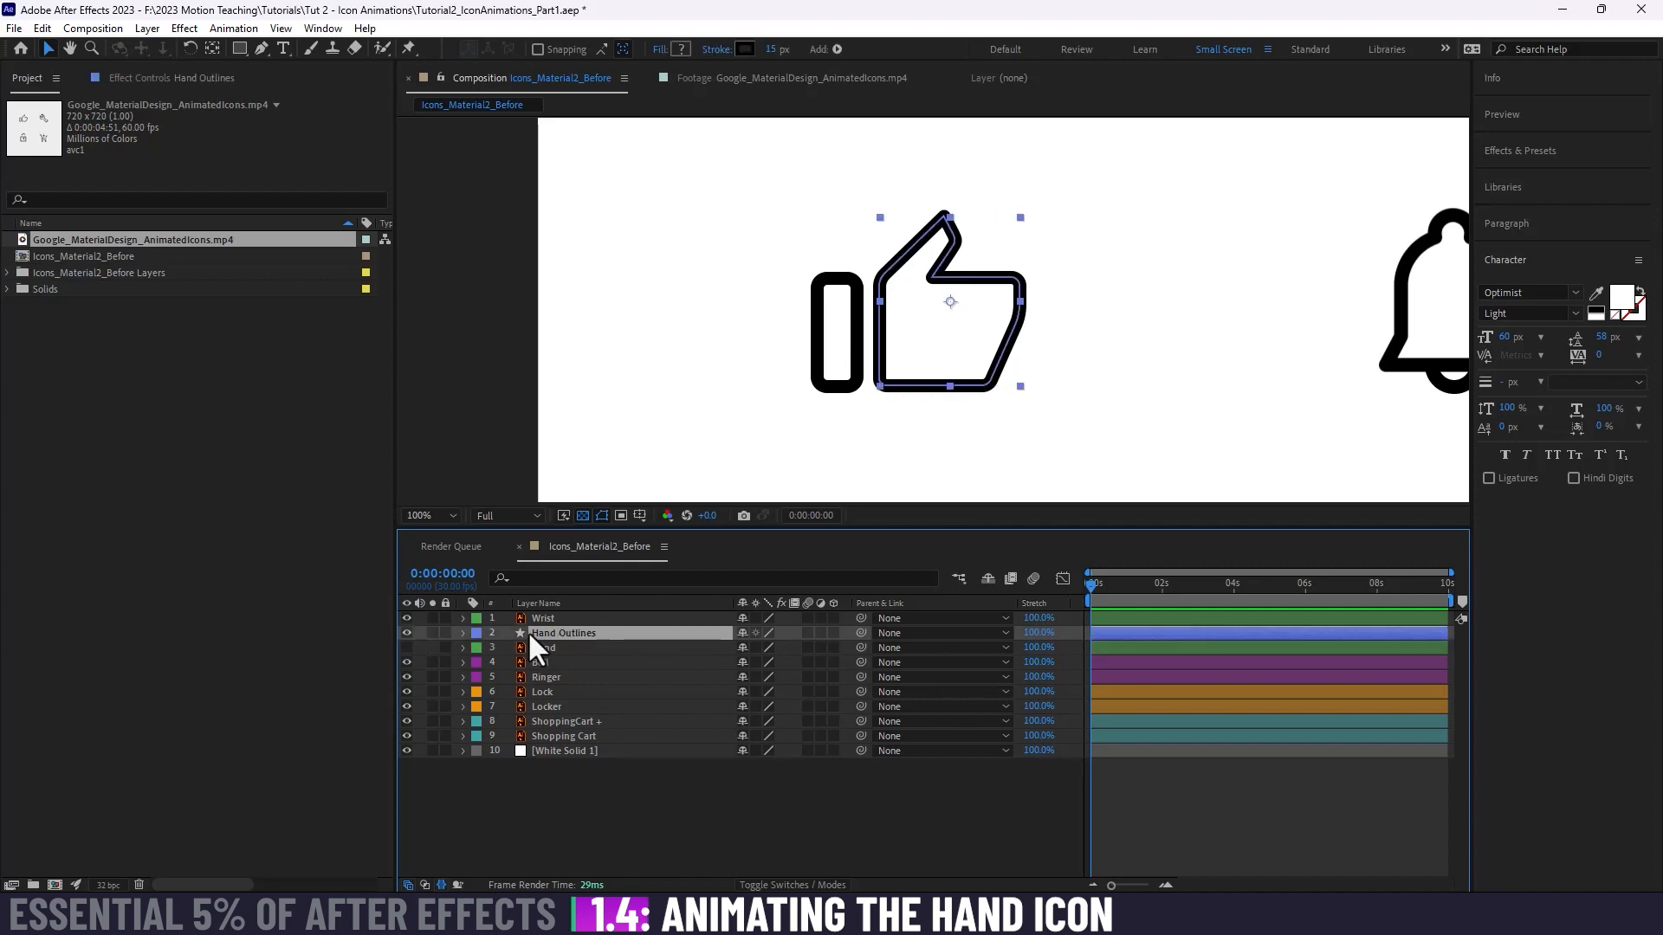
pyautogui.click(476, 634)
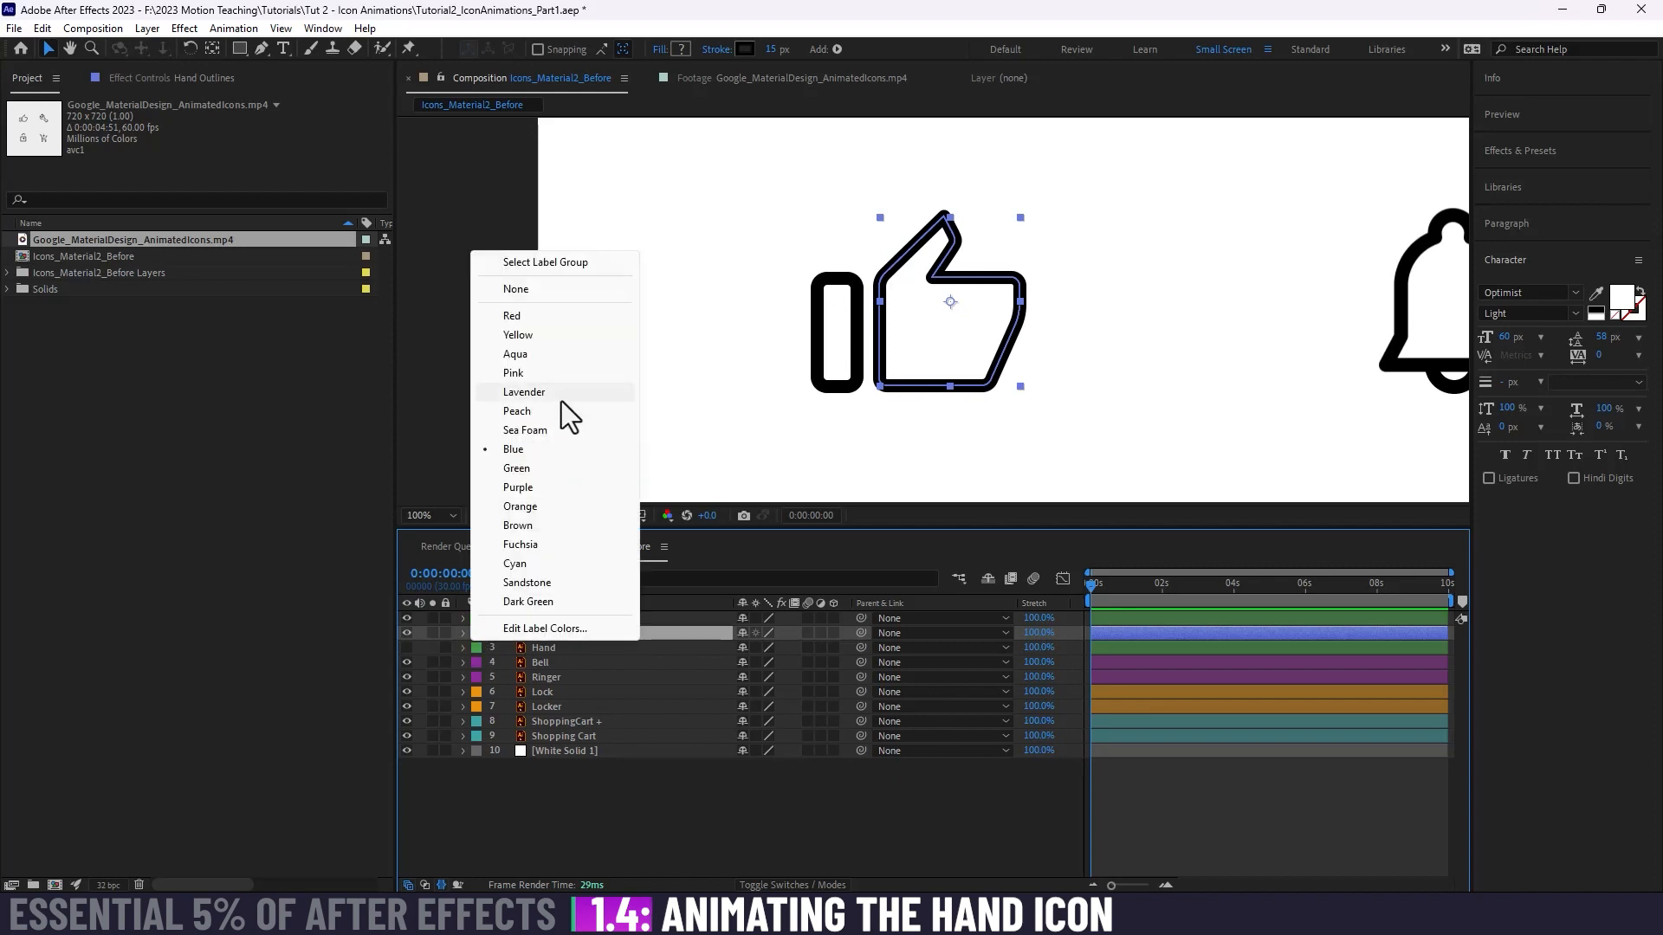
pyautogui.click(528, 468)
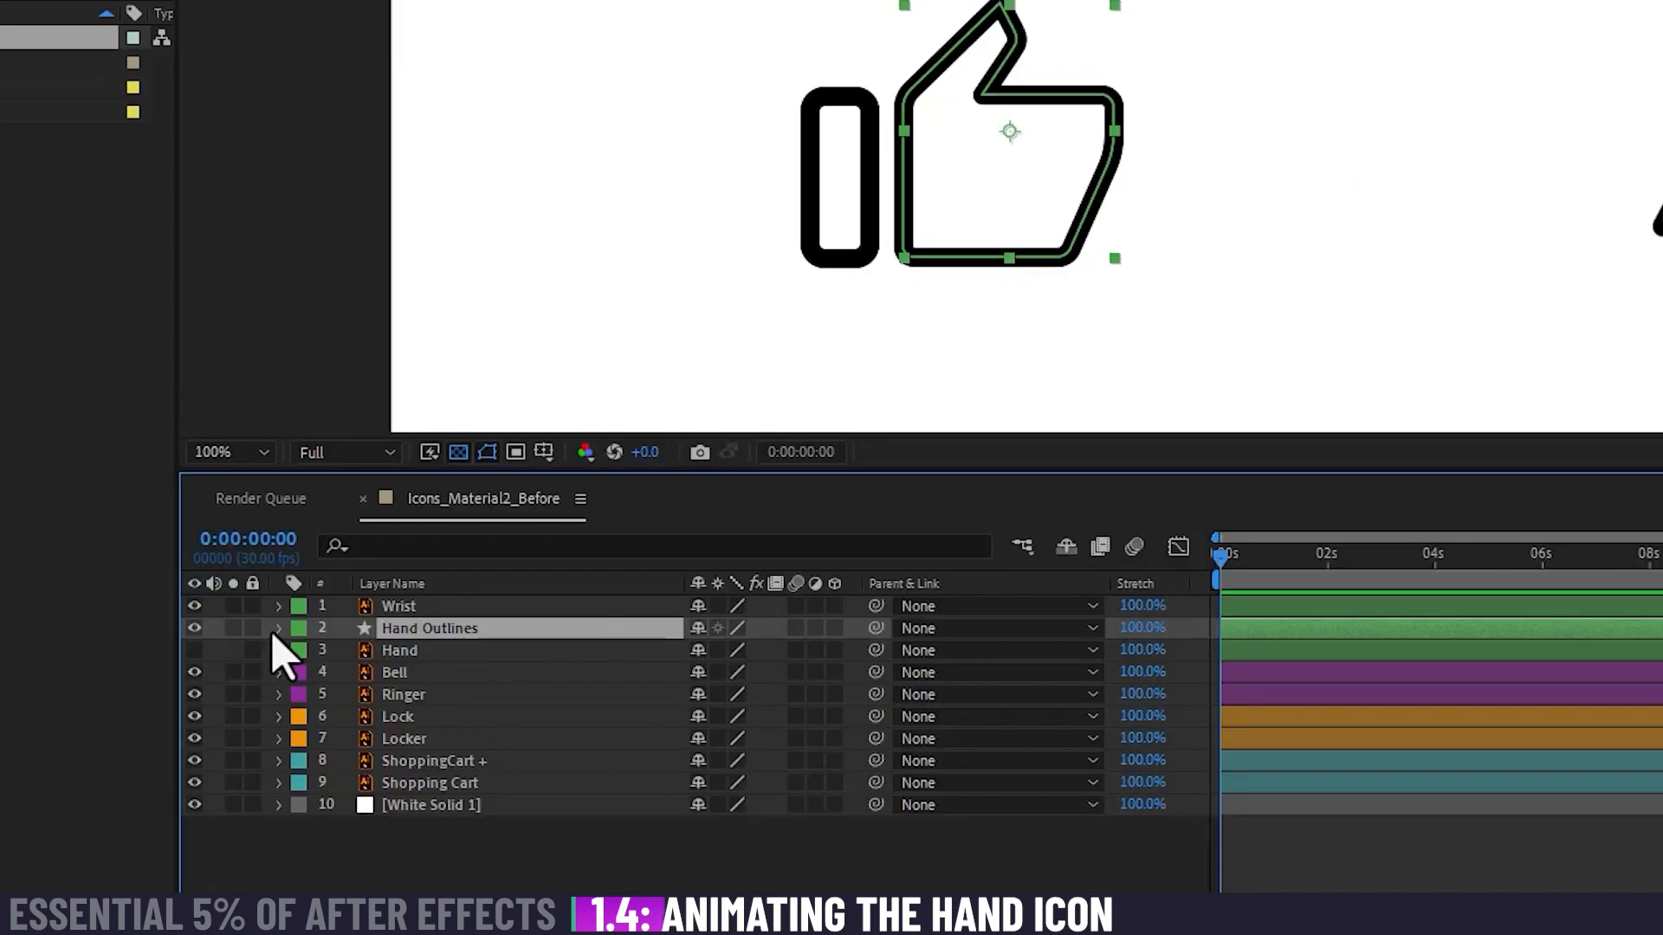
# Step: Expand the Hand Outlines layer's contents down to Group 1 and select its path and stroke to inspect them
pyautogui.click(279, 631)
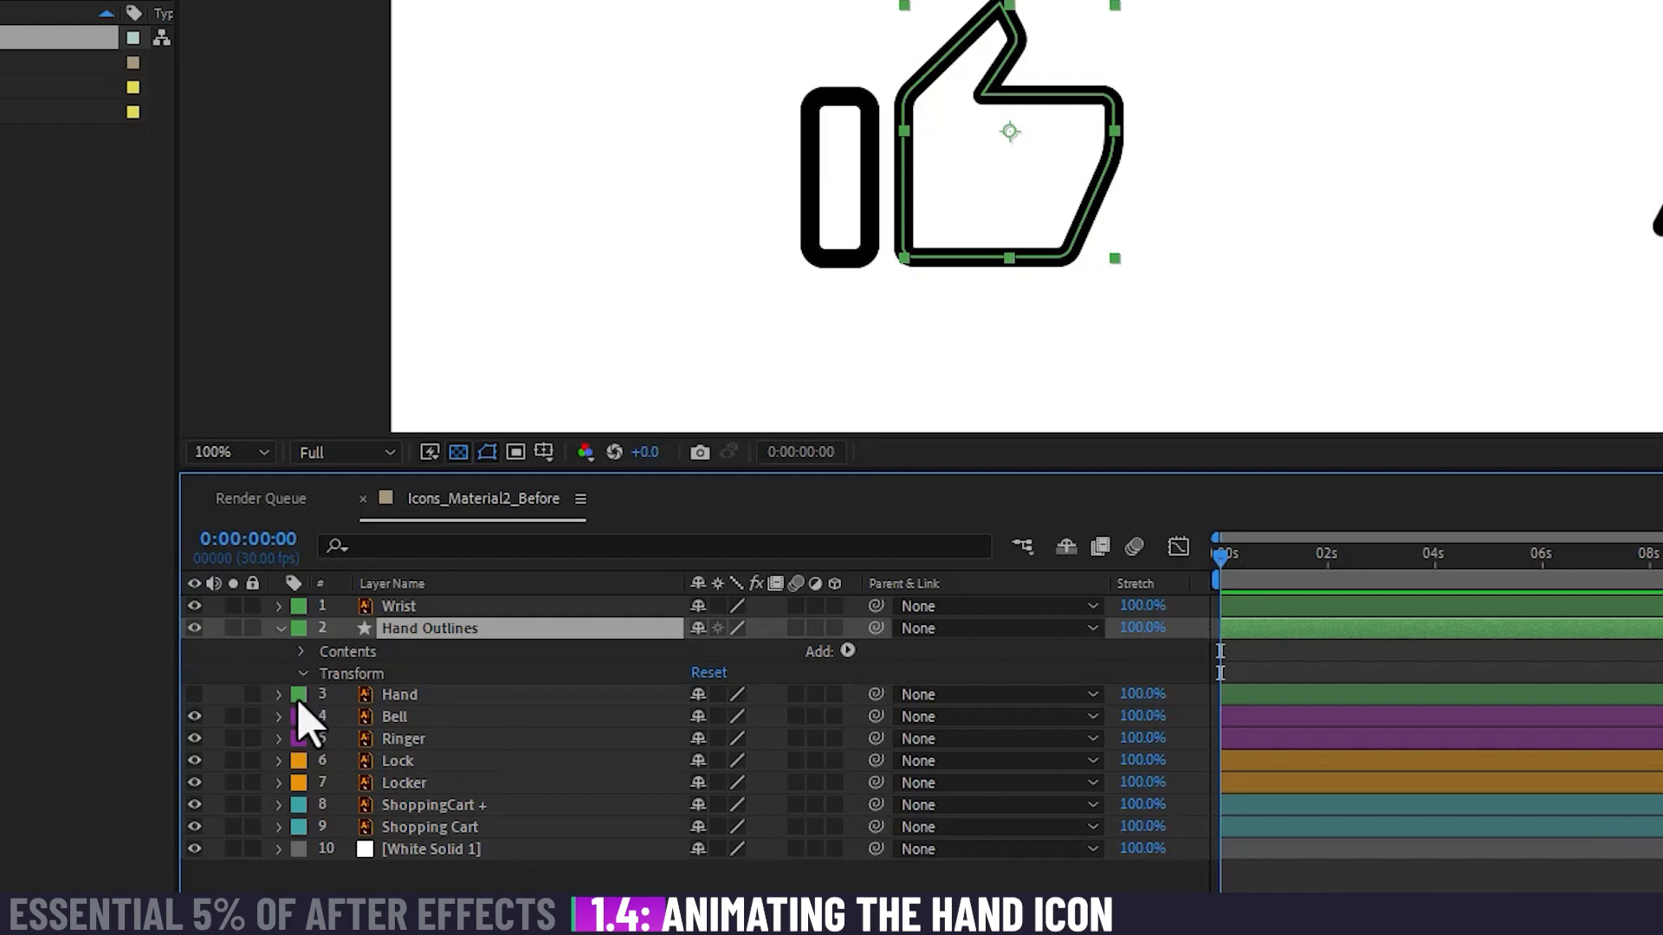
pyautogui.click(303, 674)
pyautogui.click(303, 673)
pyautogui.click(301, 652)
pyautogui.click(323, 674)
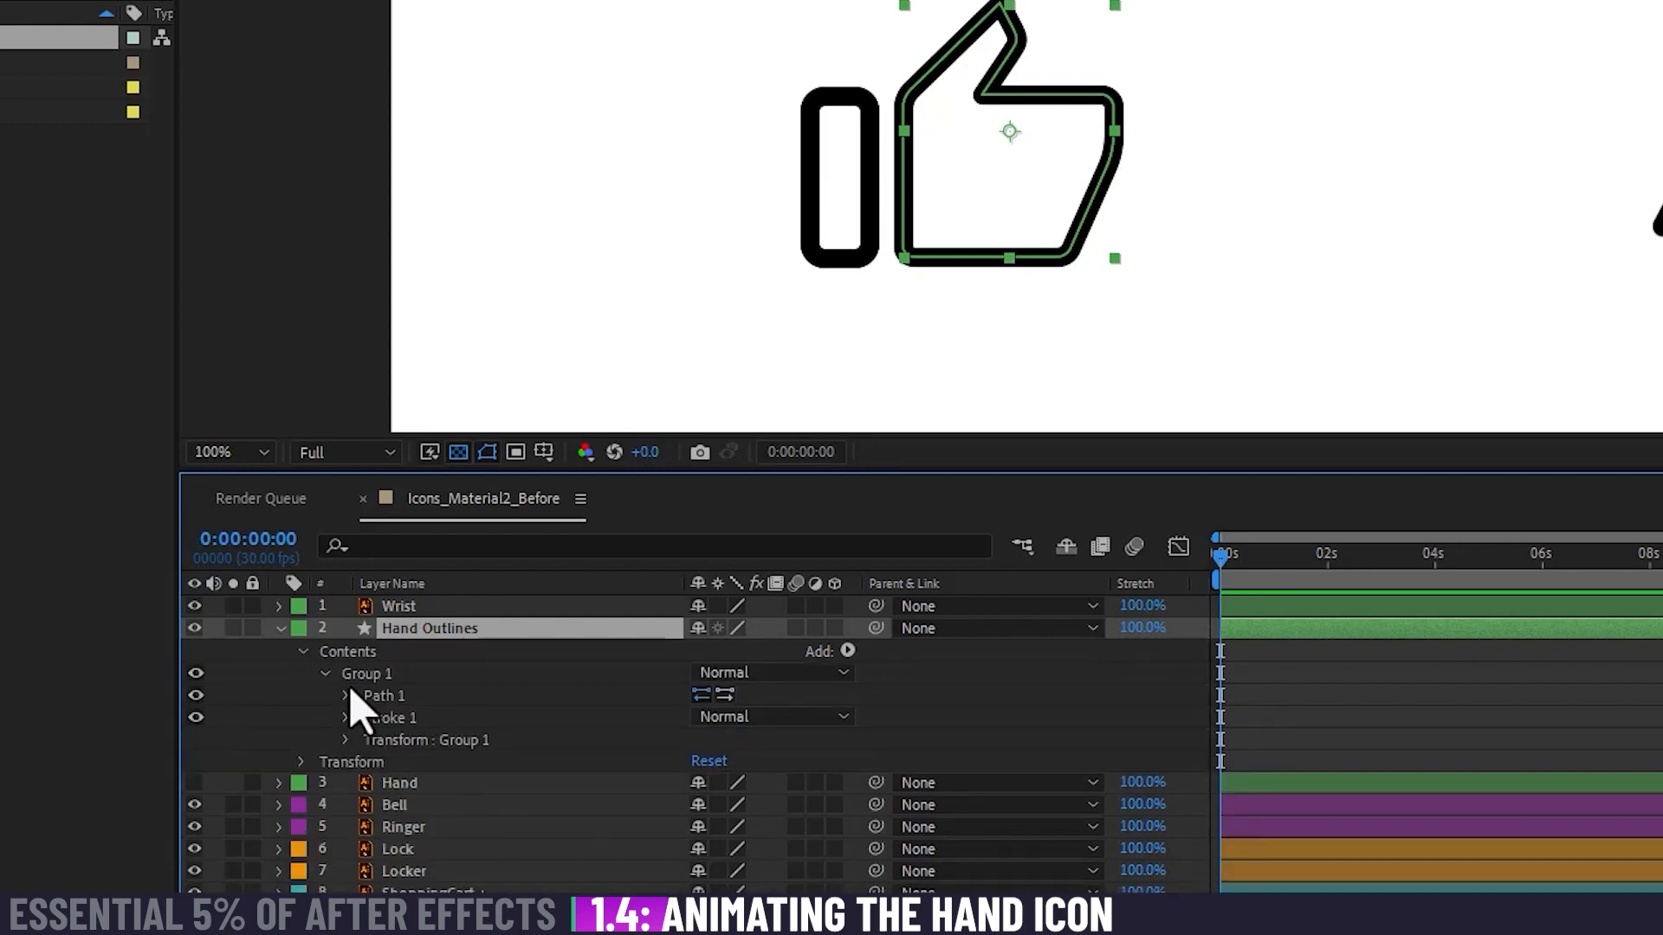
pyautogui.click(388, 701)
pyautogui.click(417, 718)
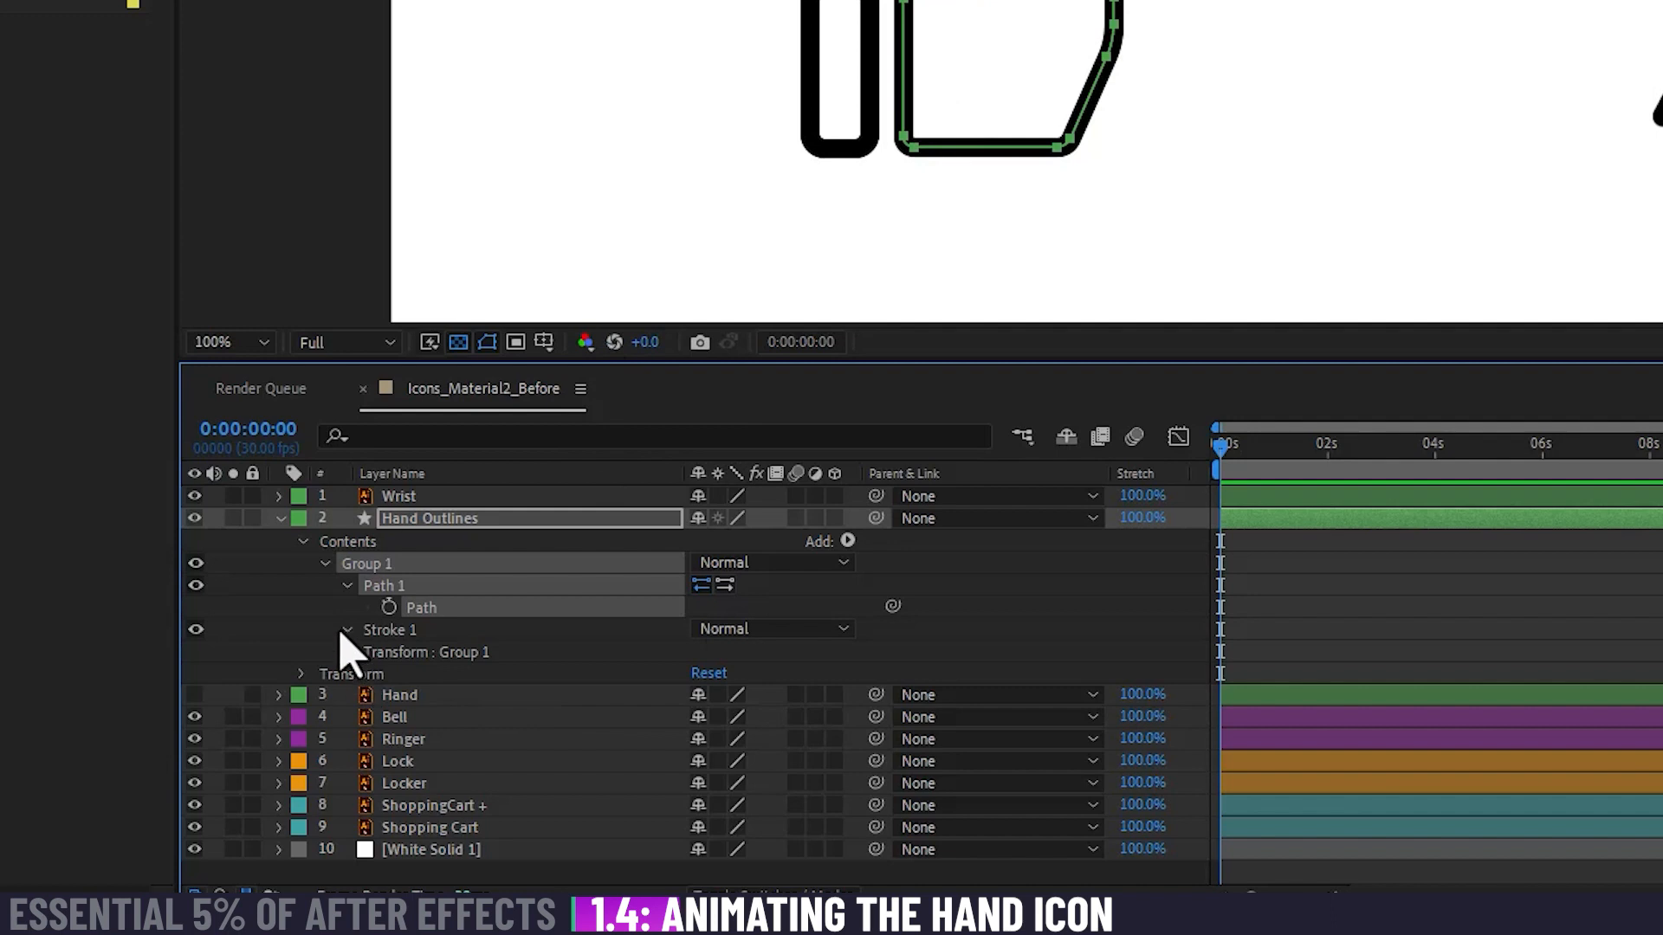
# Step: Try a different stroke width for the Hand Outlines shape's Stroke 1, then undo it and collapse the stroke properties
pyautogui.click(348, 630)
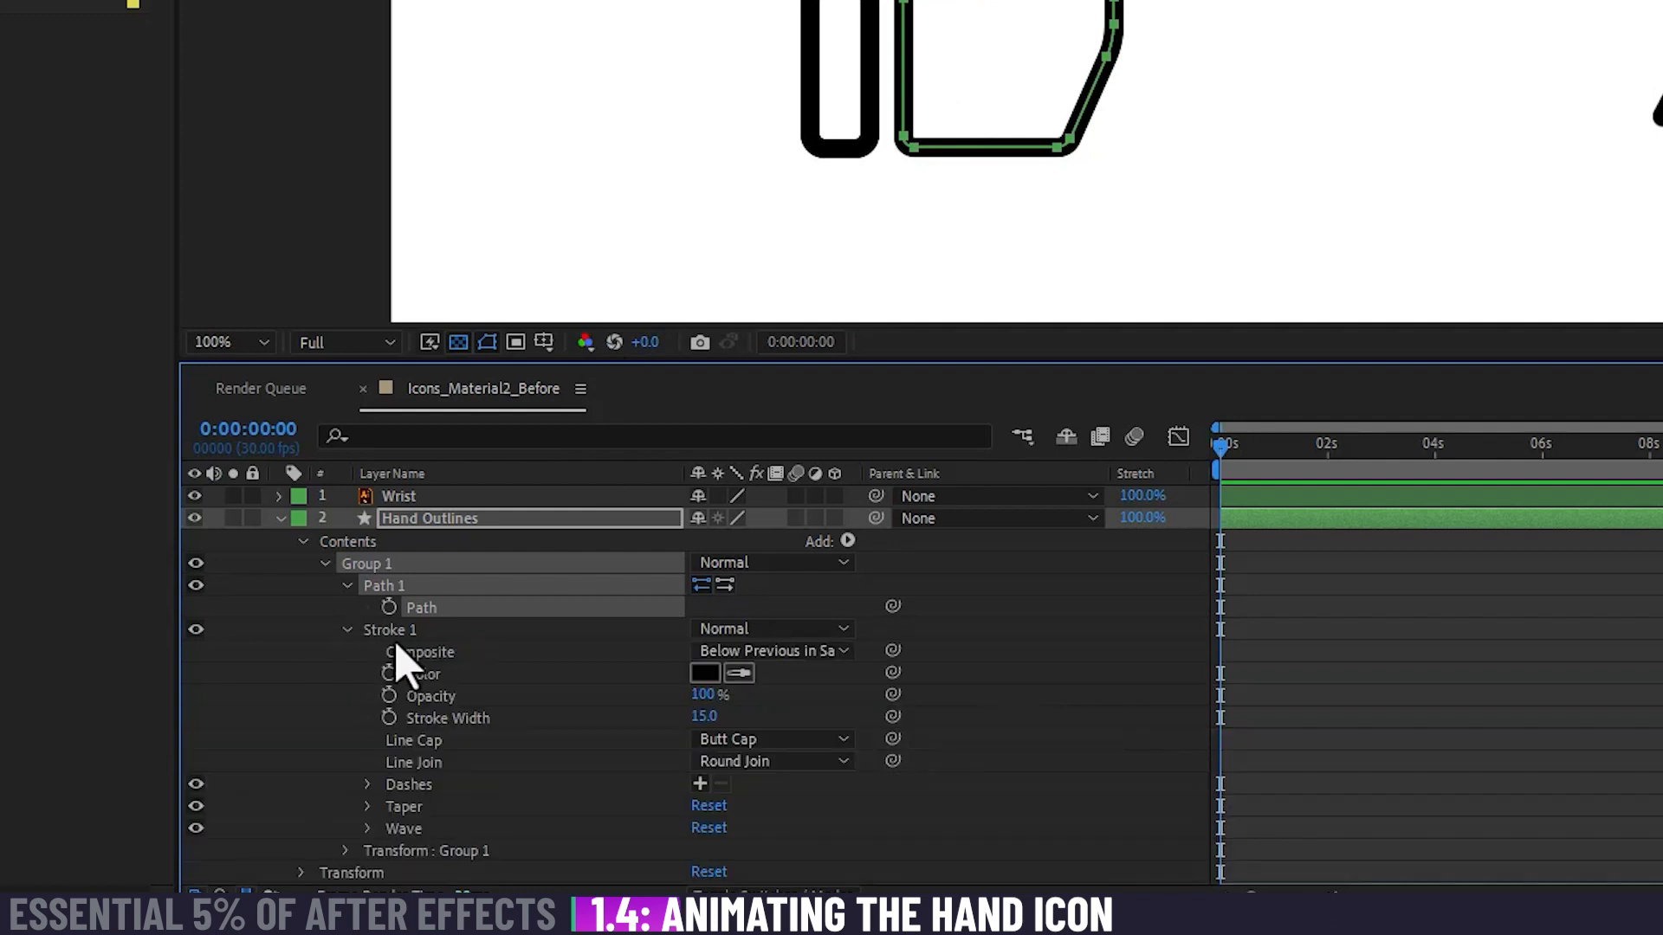
pyautogui.moveTo(703, 716)
pyautogui.mouseDown()
pyautogui.moveTo(671, 716)
pyautogui.moveTo(719, 716)
pyautogui.moveTo(684, 716)
pyautogui.moveTo(718, 716)
pyautogui.moveTo(717, 732)
pyautogui.mouseUp()
pyautogui.hotkey('ctrl', 'z')
pyautogui.click(347, 629)
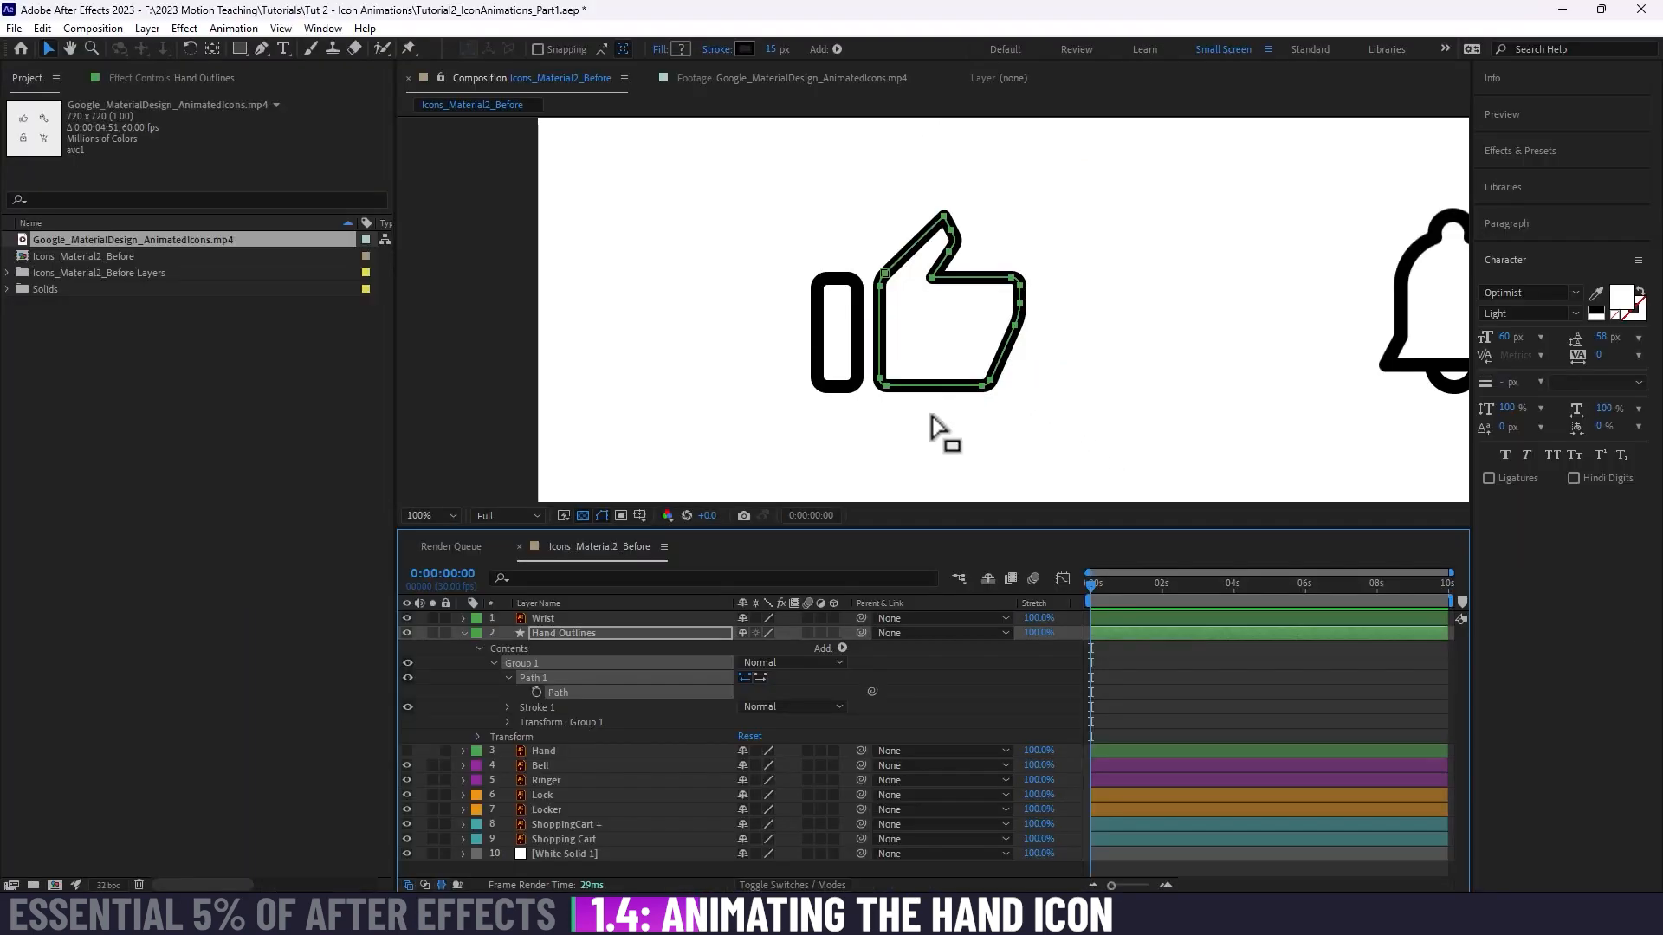
# Step: Open the Google_MaterialDesign_AnimatedIcons.mp4 reference footage at about frame 40 and examine the bent thumbs-up icon up close
pyautogui.click(742, 79)
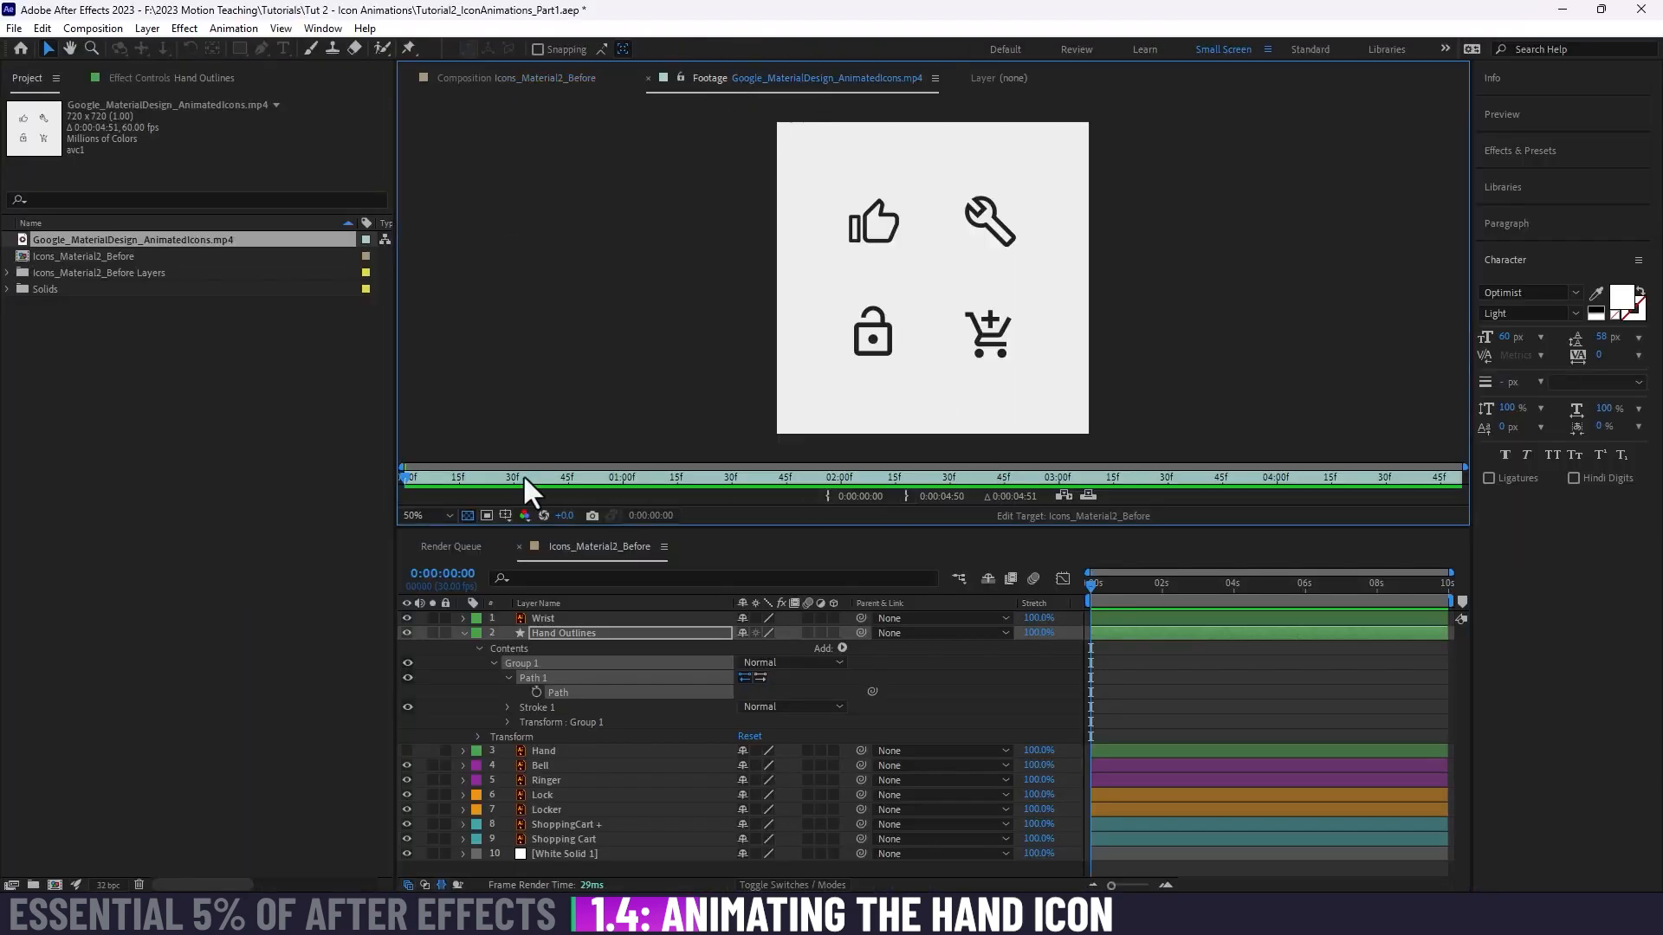
pyautogui.moveTo(523, 475)
pyautogui.mouseDown()
pyautogui.moveTo(438, 473)
pyautogui.moveTo(551, 470)
pyautogui.mouseUp()
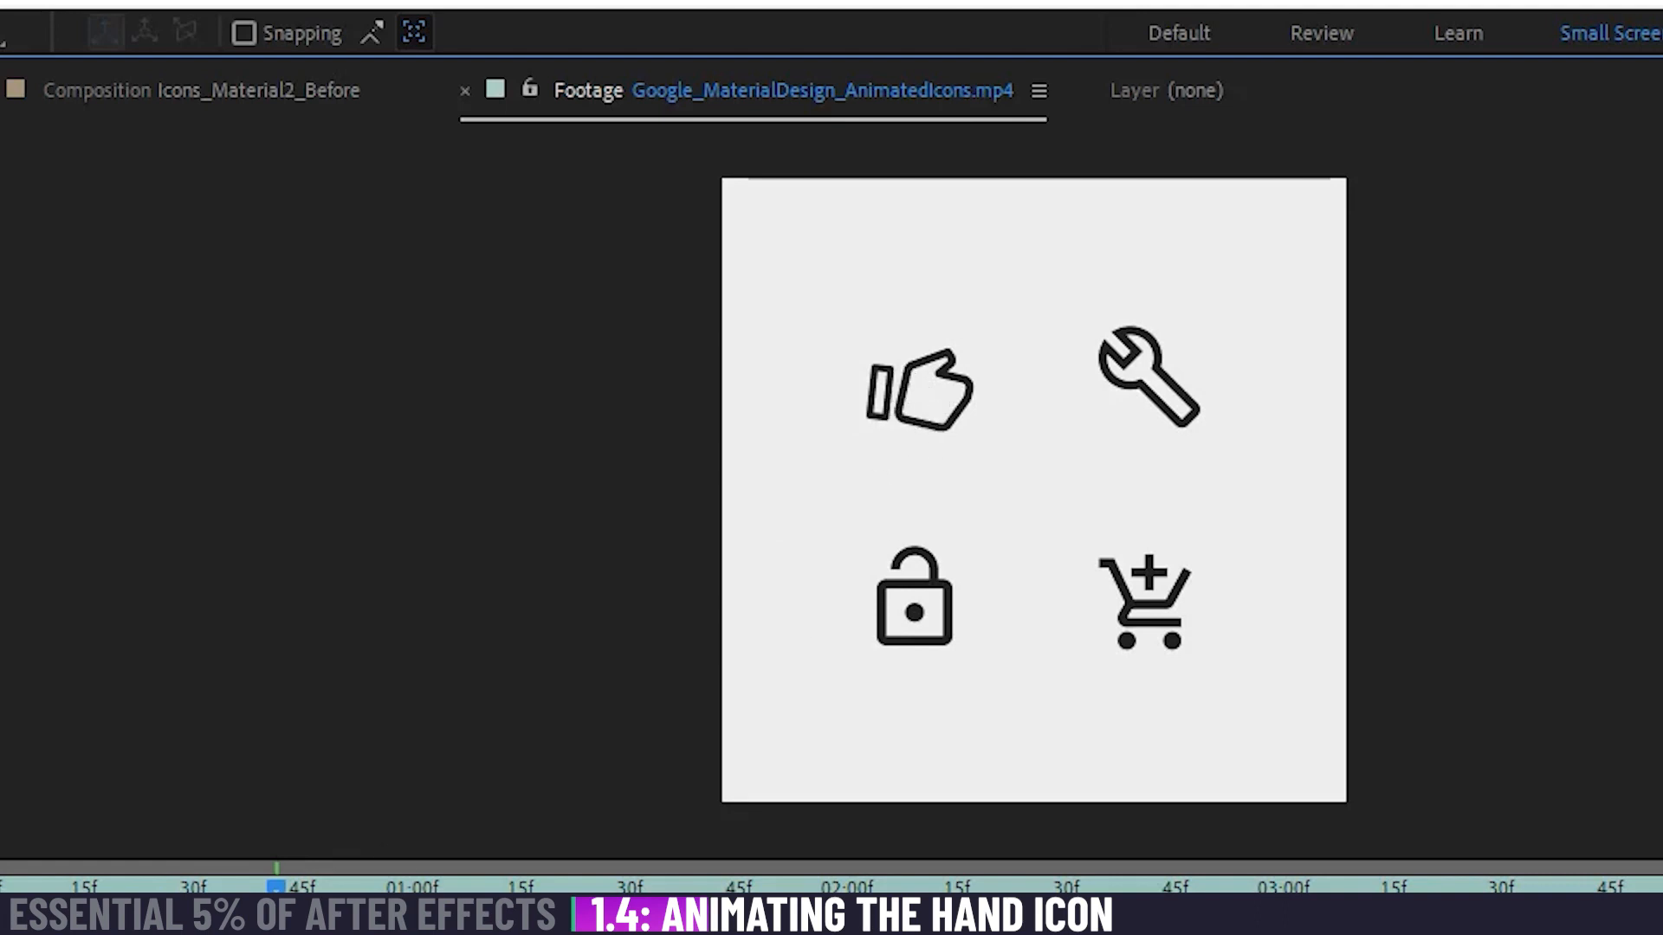
pyautogui.scroll(1, 933, 498)
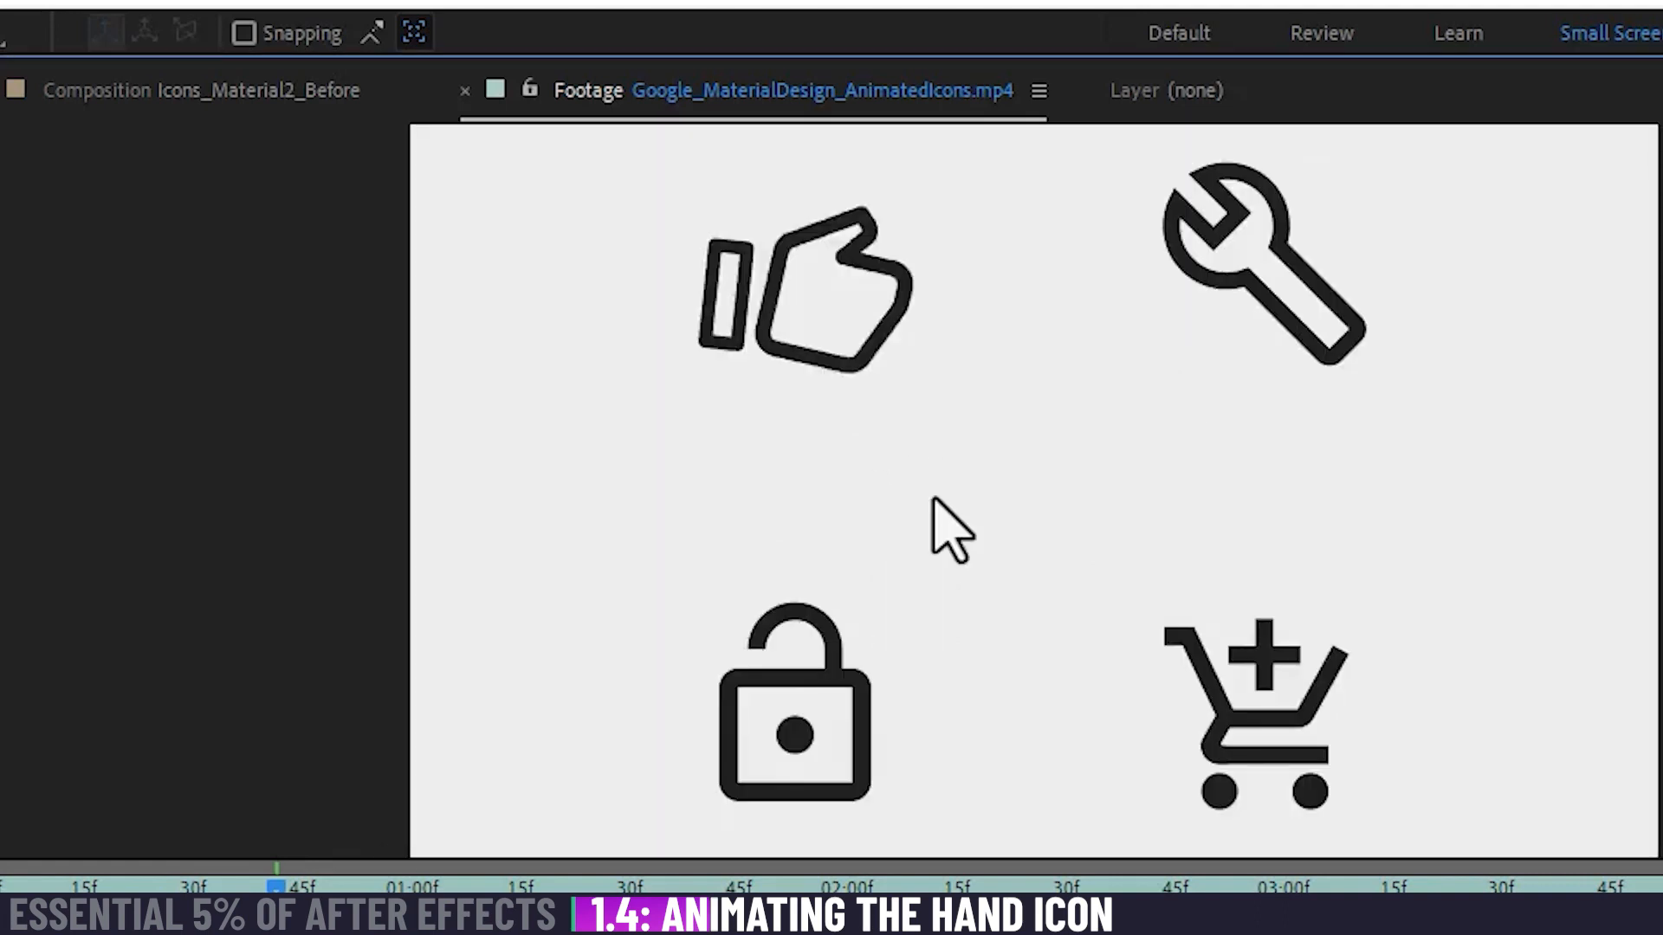
pyautogui.moveTo(797, 297); pyautogui.dragTo(901, 416)
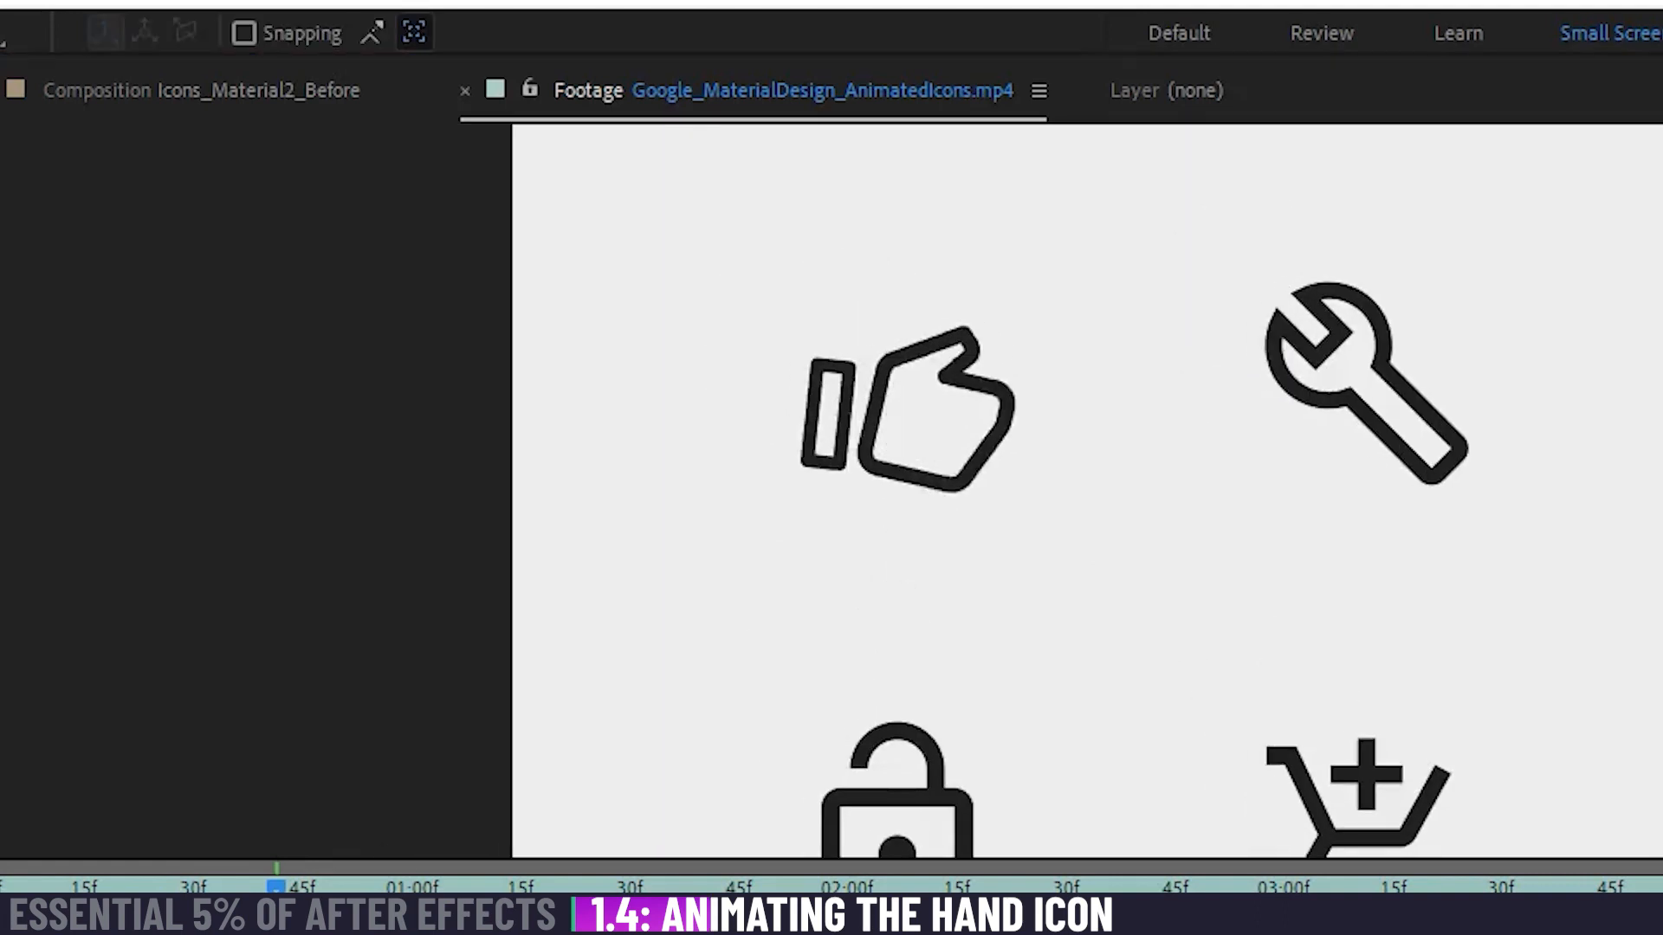
pyautogui.scroll(1, 918, 420)
pyautogui.moveTo(838, 612); pyautogui.dragTo(927, 658)
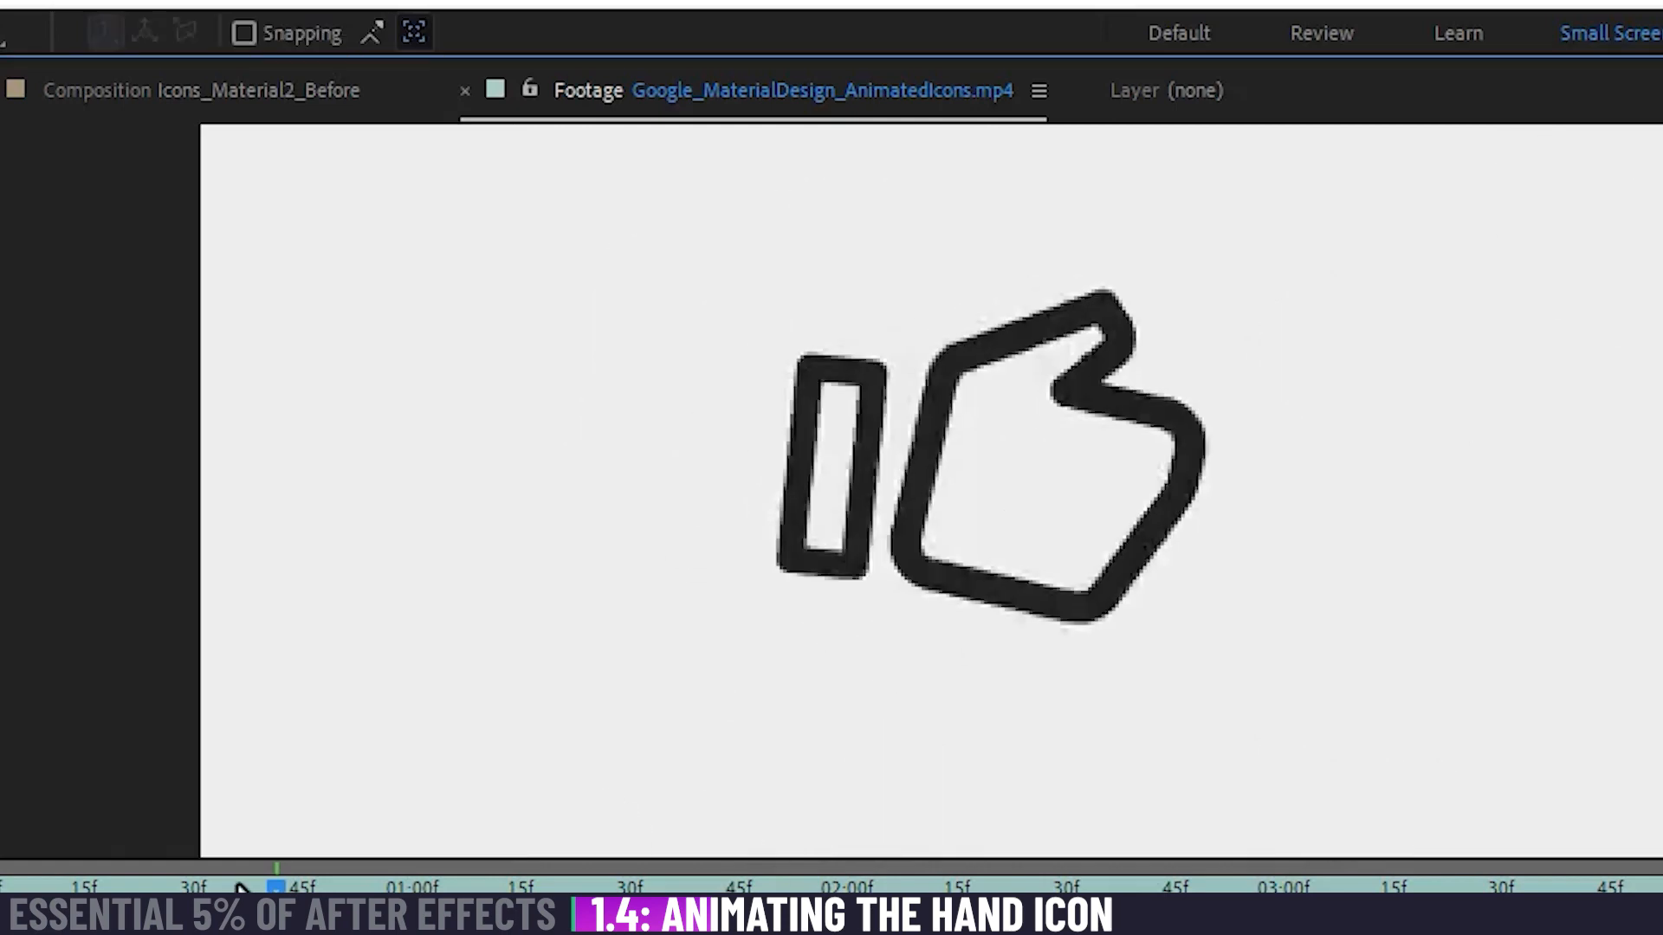
# Step: Scrub and play the thumbs-up motion in the reference footage from its start, and return to the Icons_Material2_Before composition
pyautogui.moveTo(270, 887); pyautogui.dragTo(403, 885)
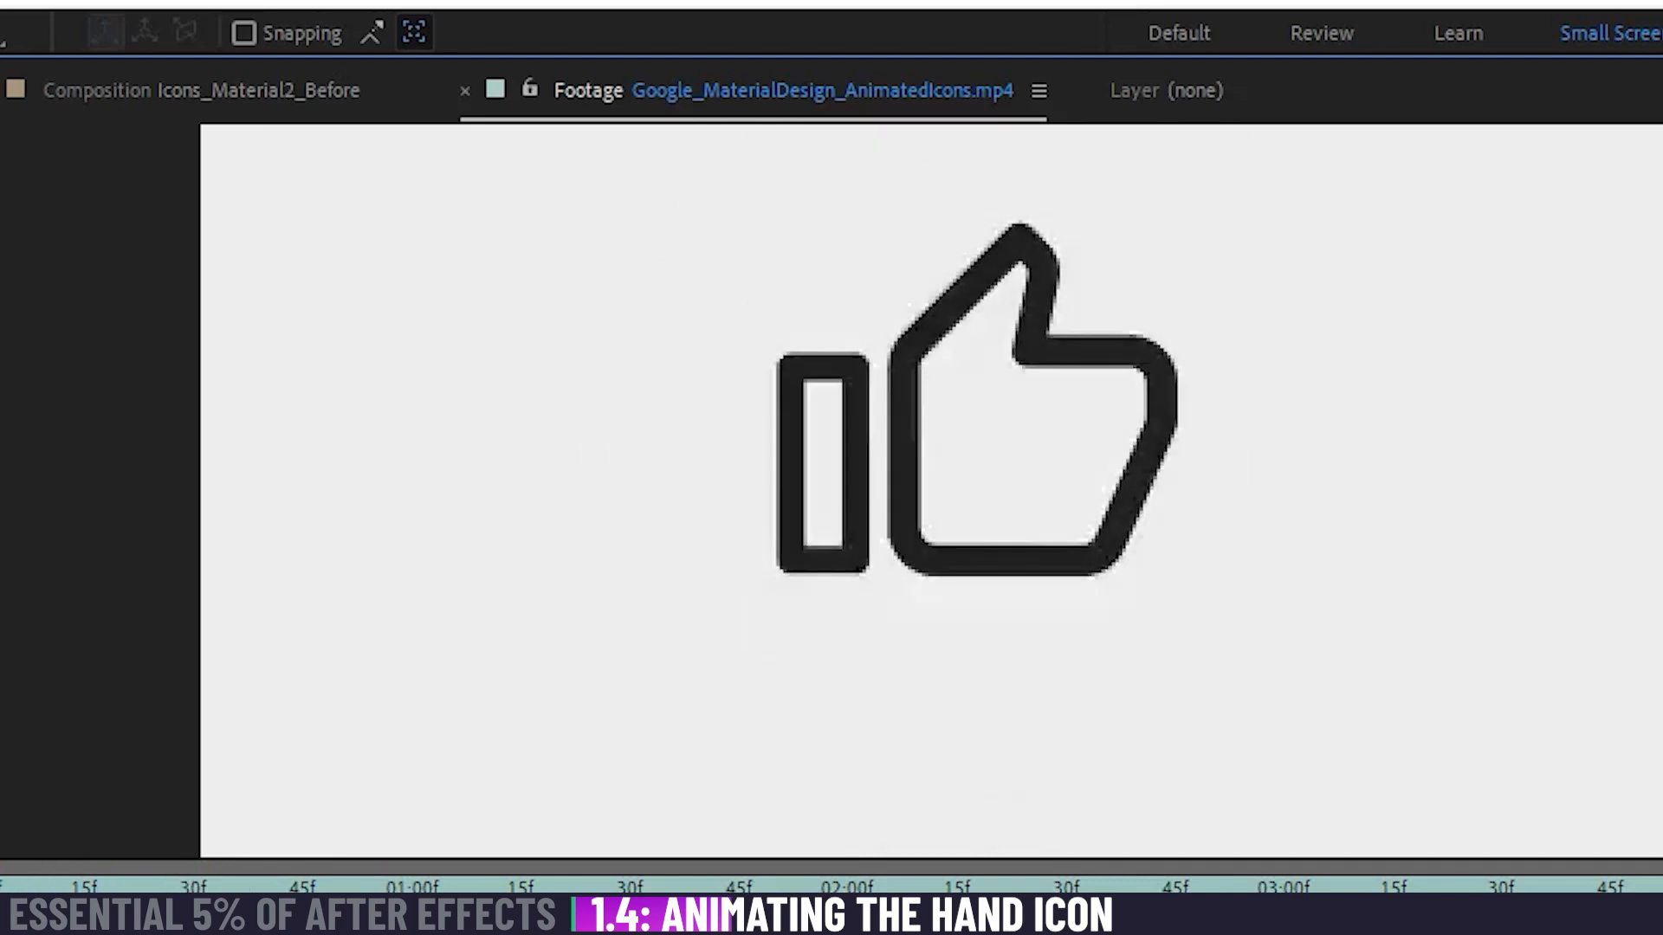
pyautogui.moveTo(2, 886)
pyautogui.mouseDown()
pyautogui.moveTo(28, 886)
pyautogui.moveTo(4, 886)
pyautogui.mouseUp()
pyautogui.press('space')
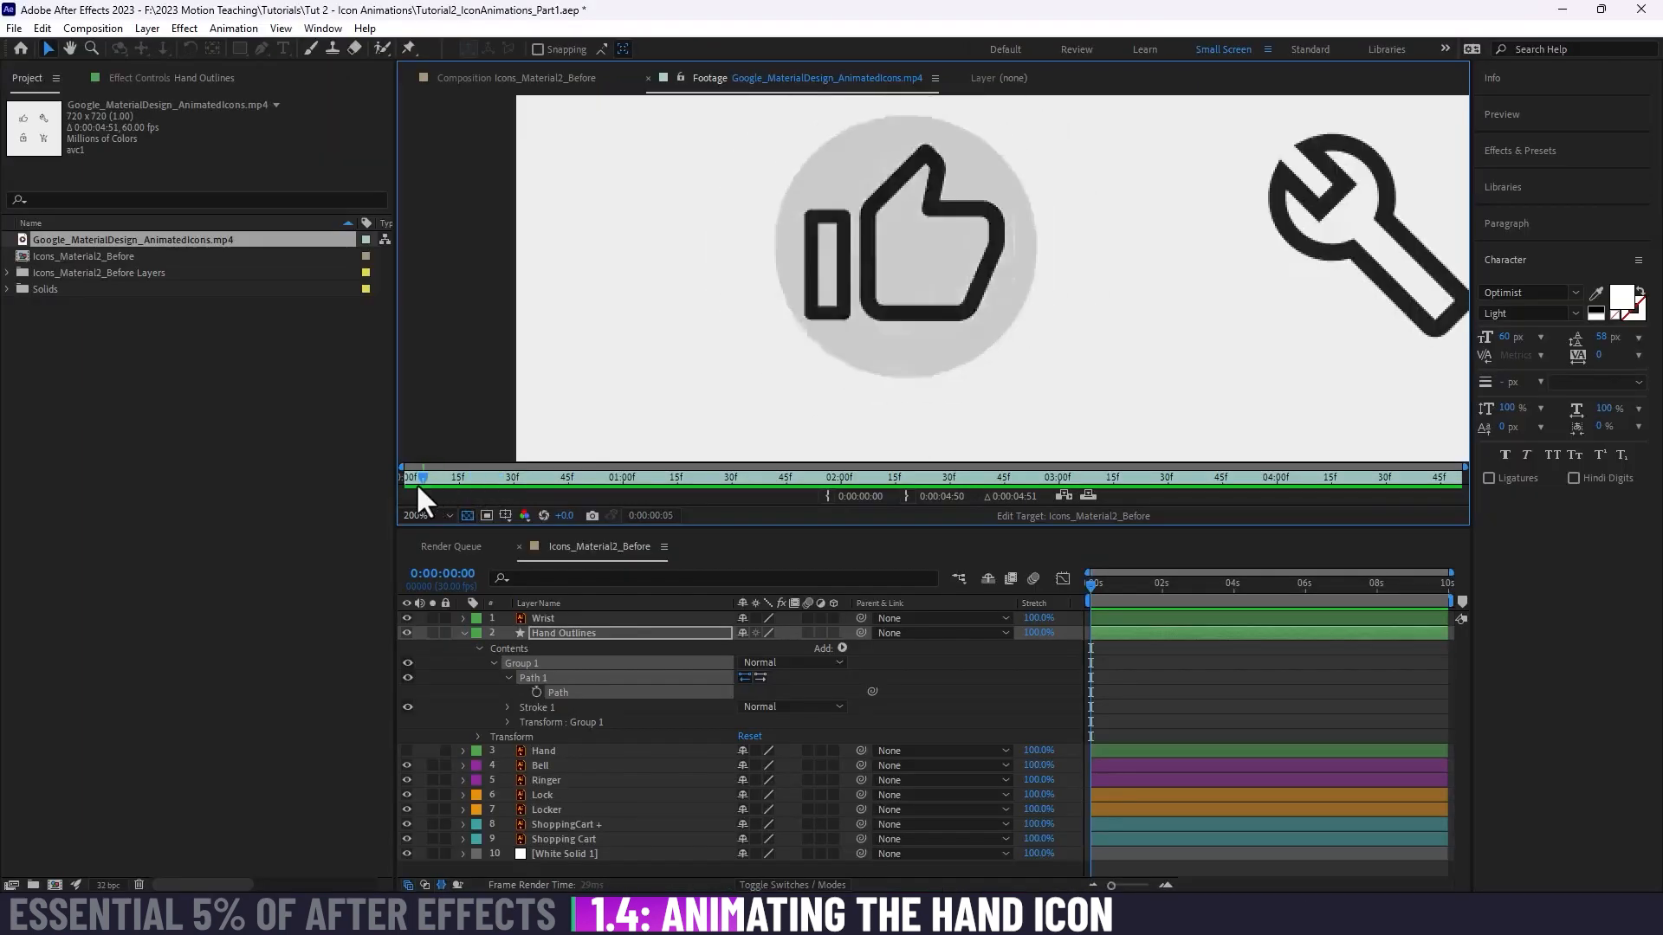
pyautogui.moveTo(415, 481); pyautogui.dragTo(397, 481)
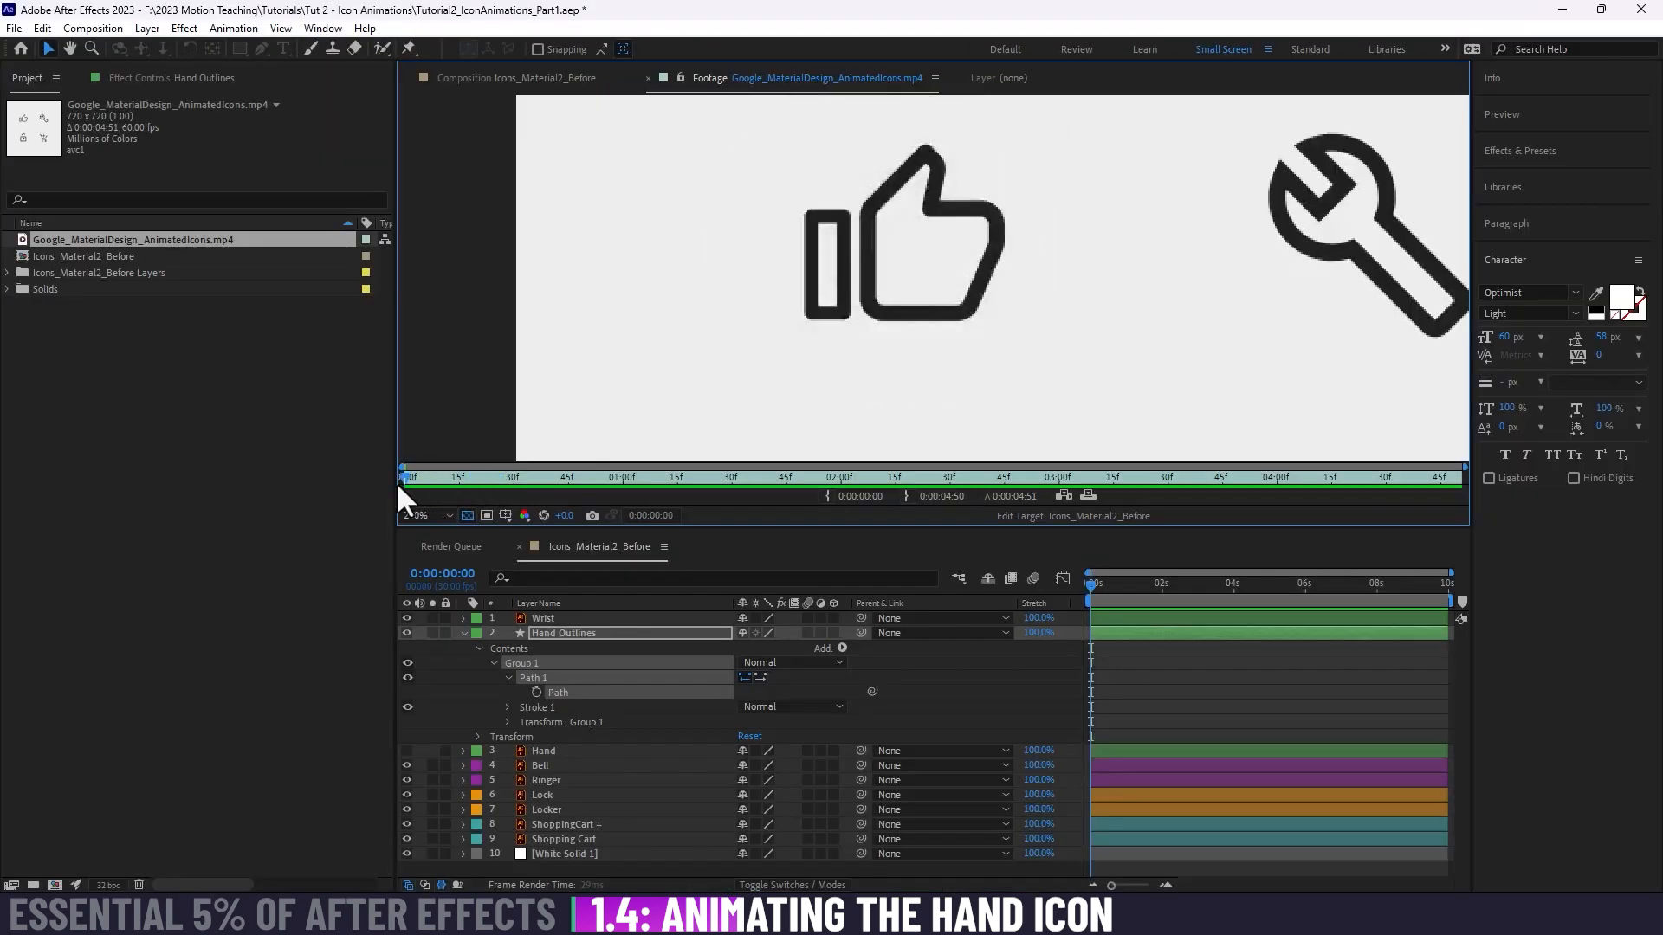
pyautogui.click(578, 77)
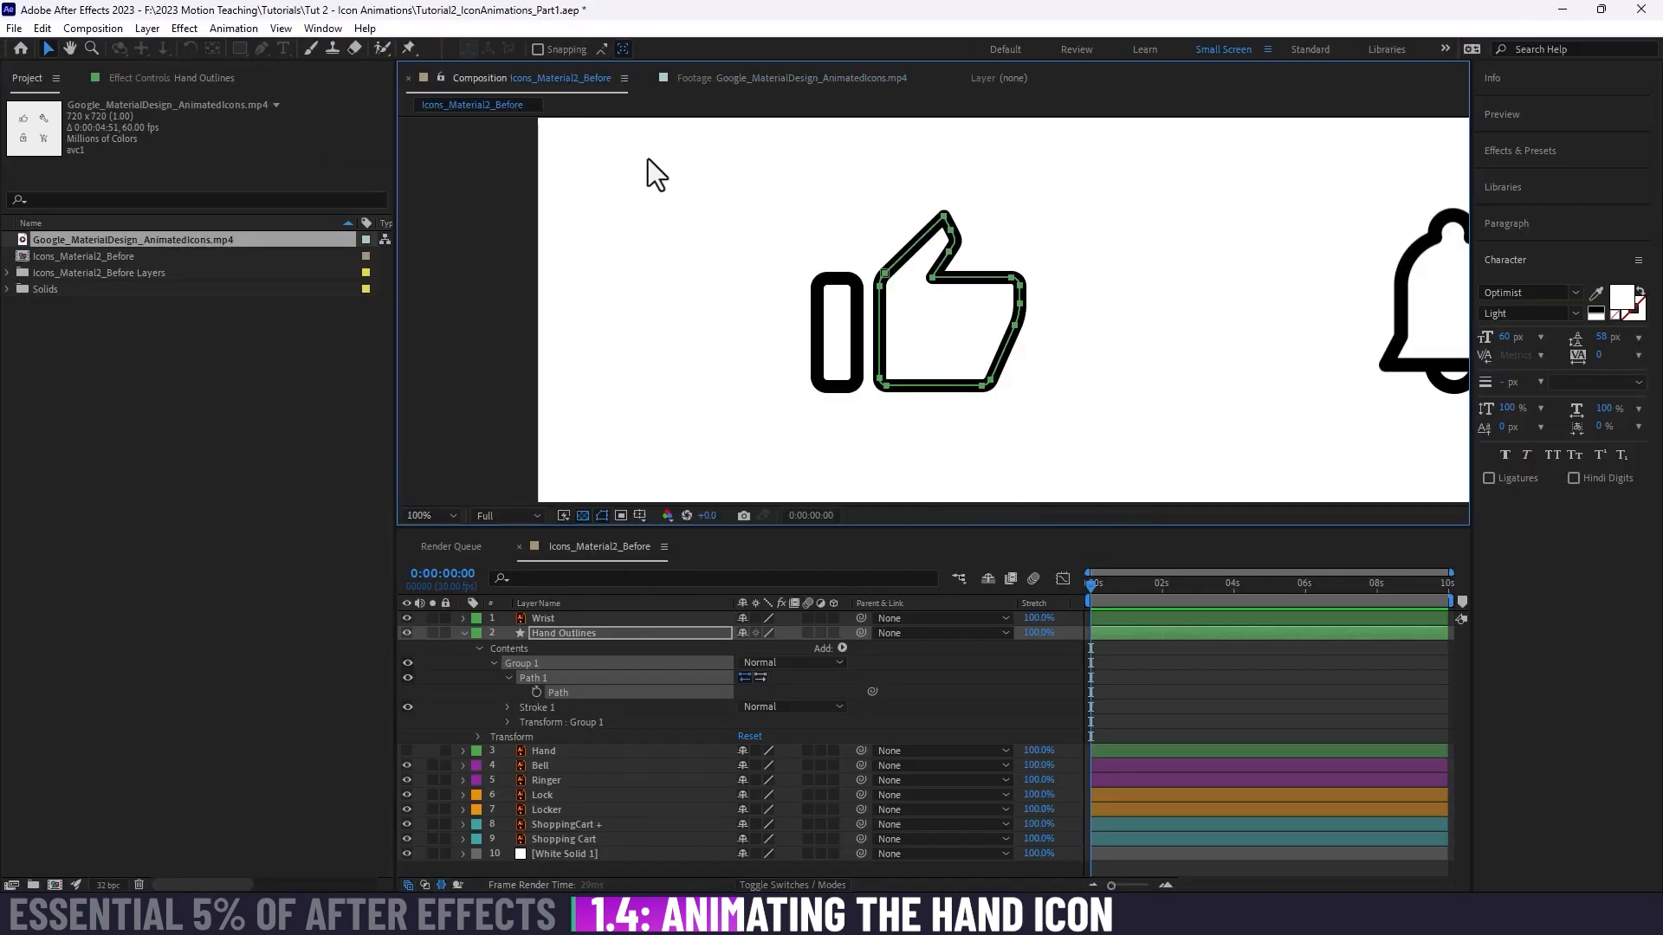
# Step: Enable keyframing for the Hand Outlines Path at 0:00:00:00 and move that keyframe to about 2.8 seconds
pyautogui.click(1160, 674)
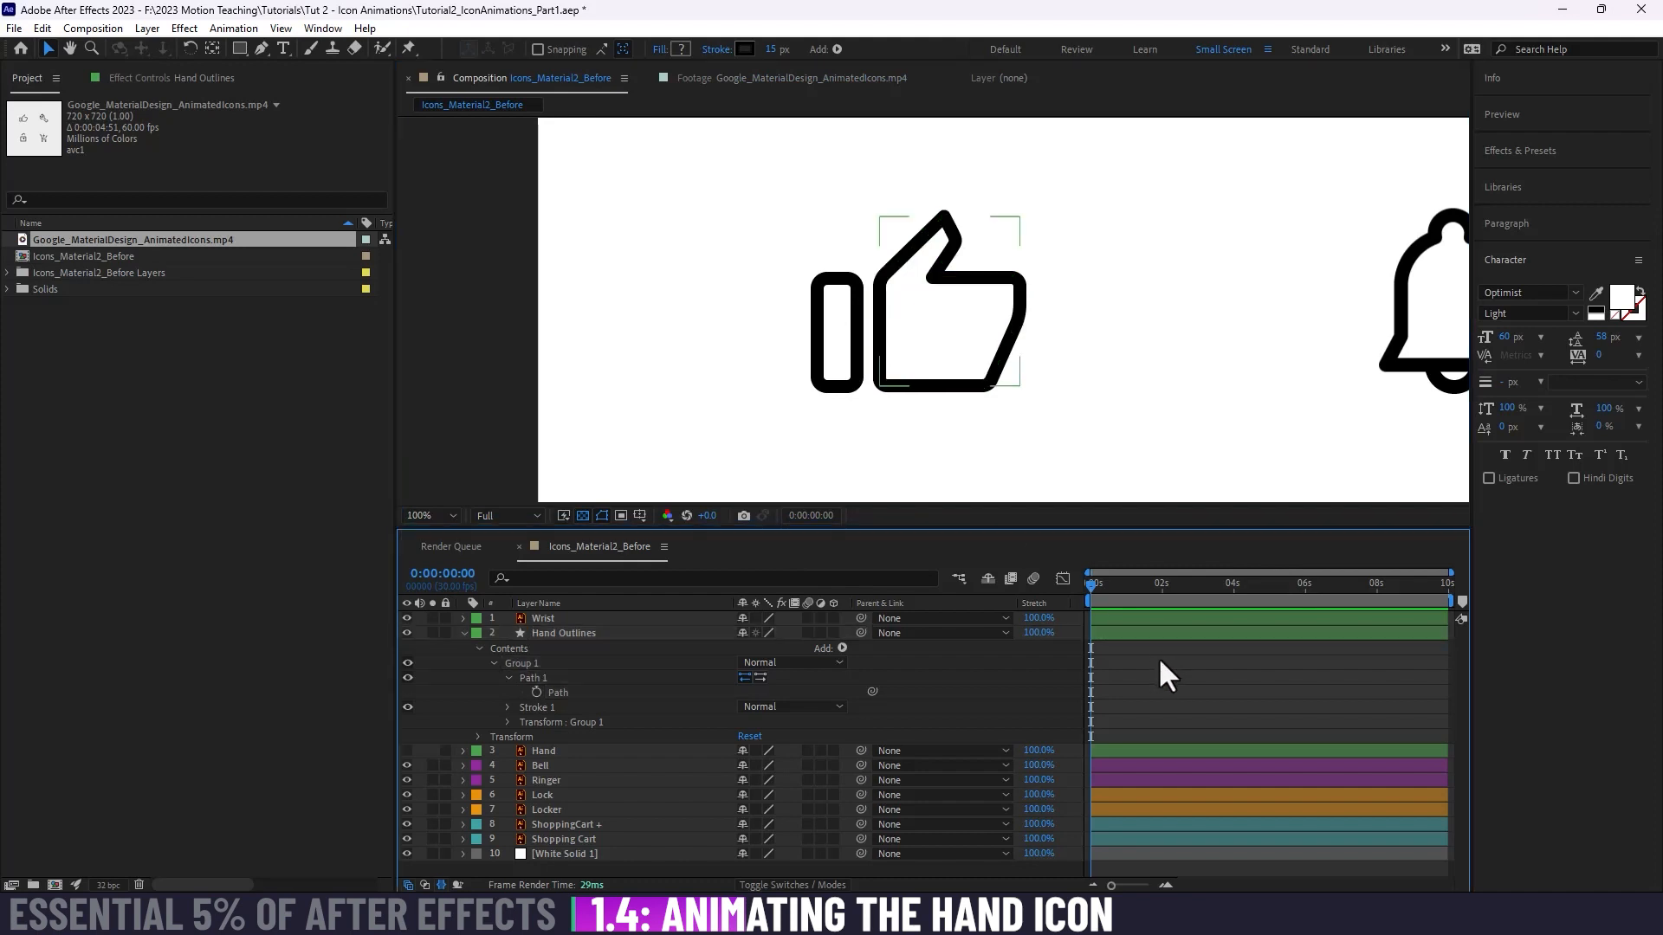
pyautogui.click(542, 634)
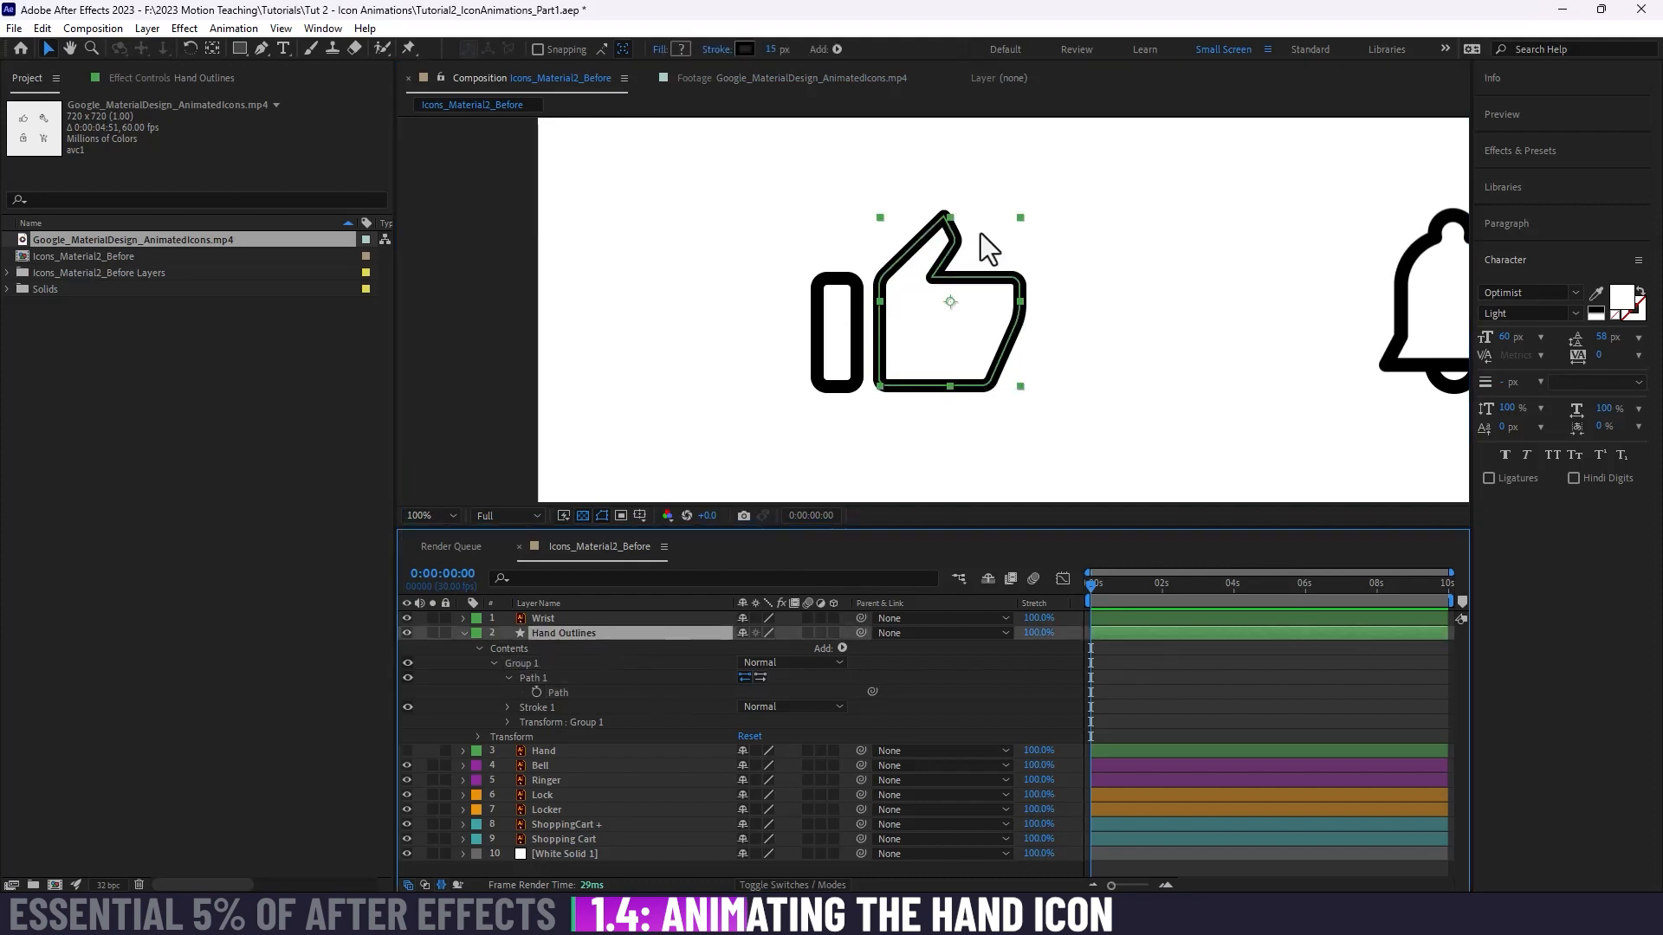
pyautogui.click(536, 691)
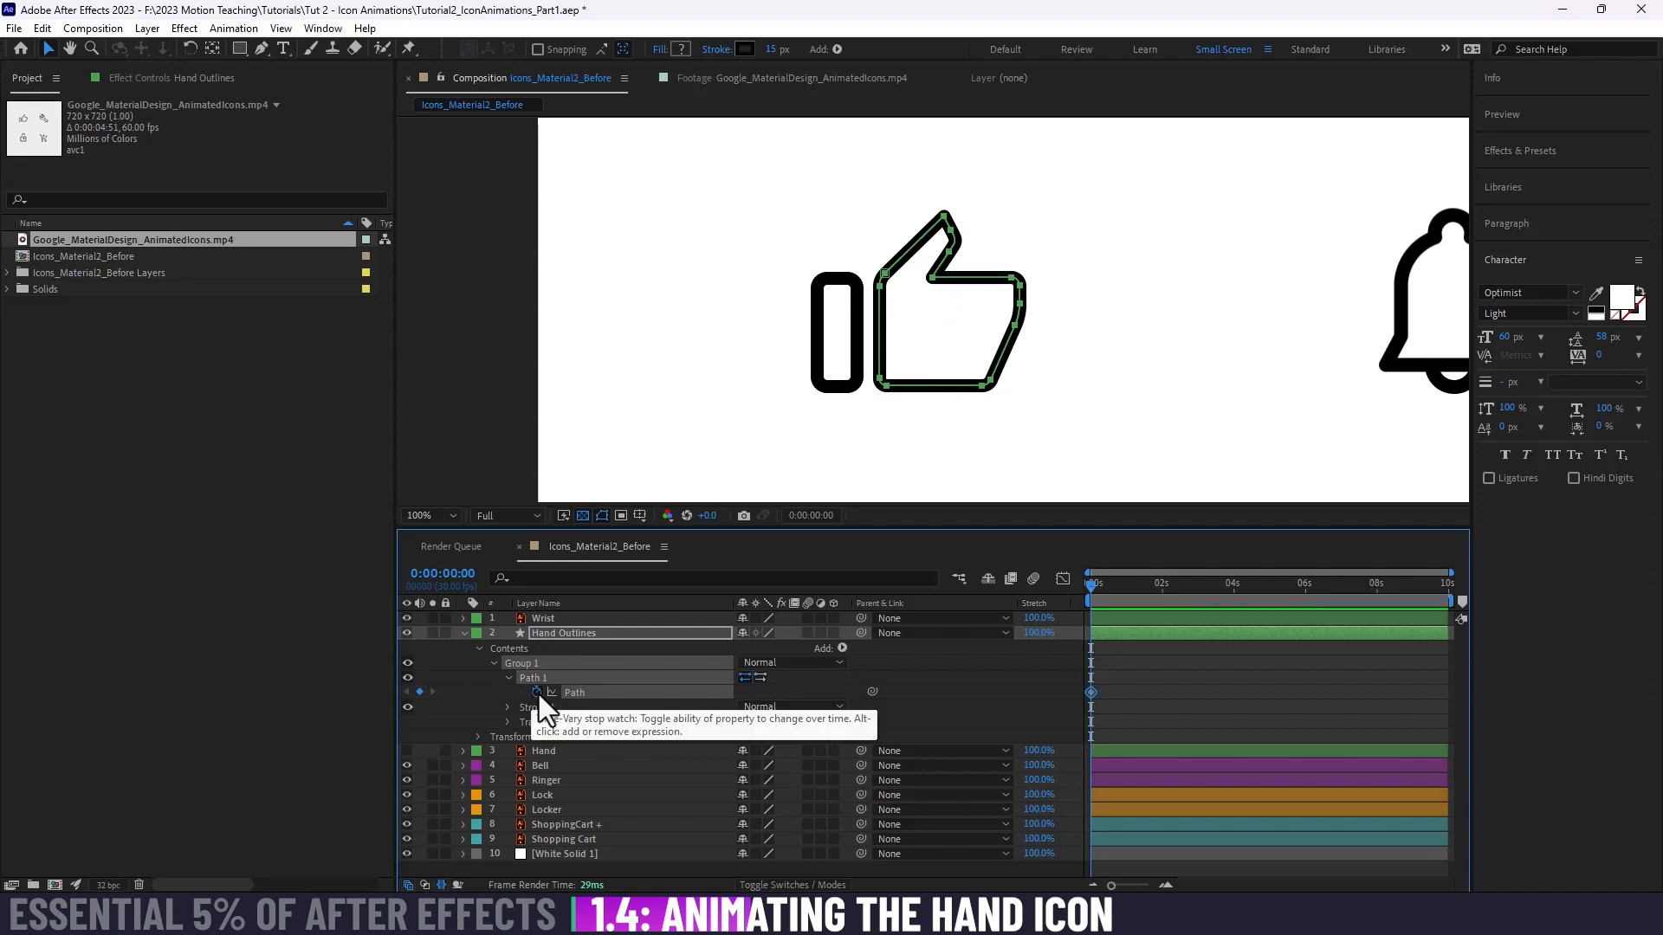
pyautogui.moveTo(1091, 692); pyautogui.dragTo(1161, 696)
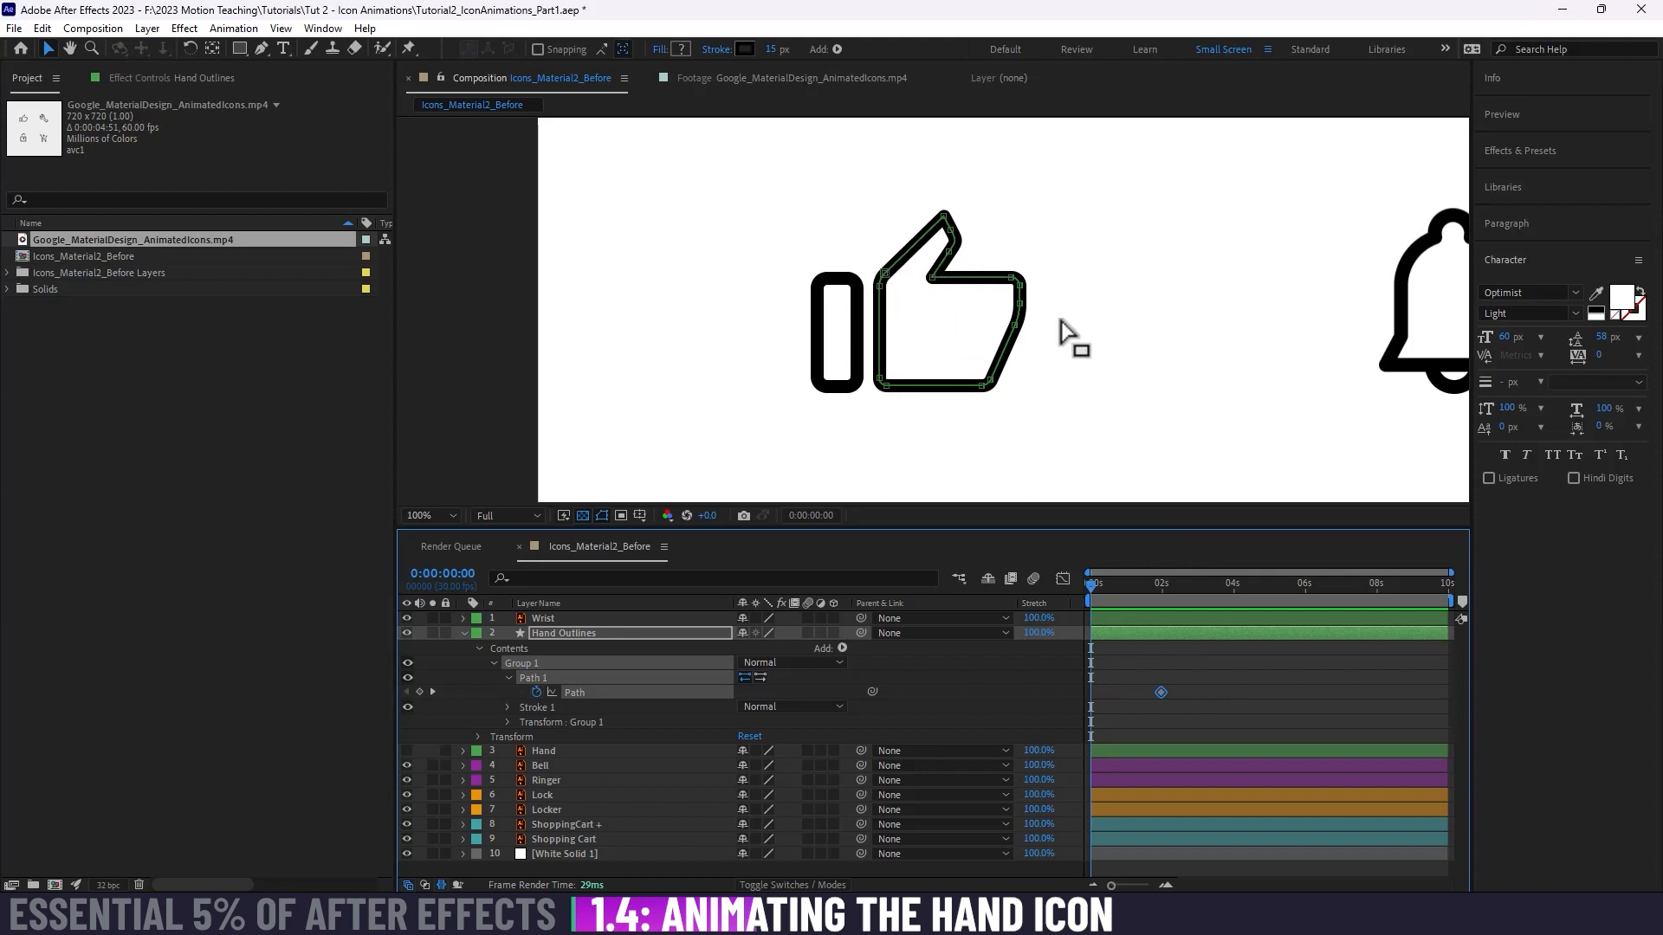
pyautogui.moveTo(1163, 697); pyautogui.dragTo(1191, 694)
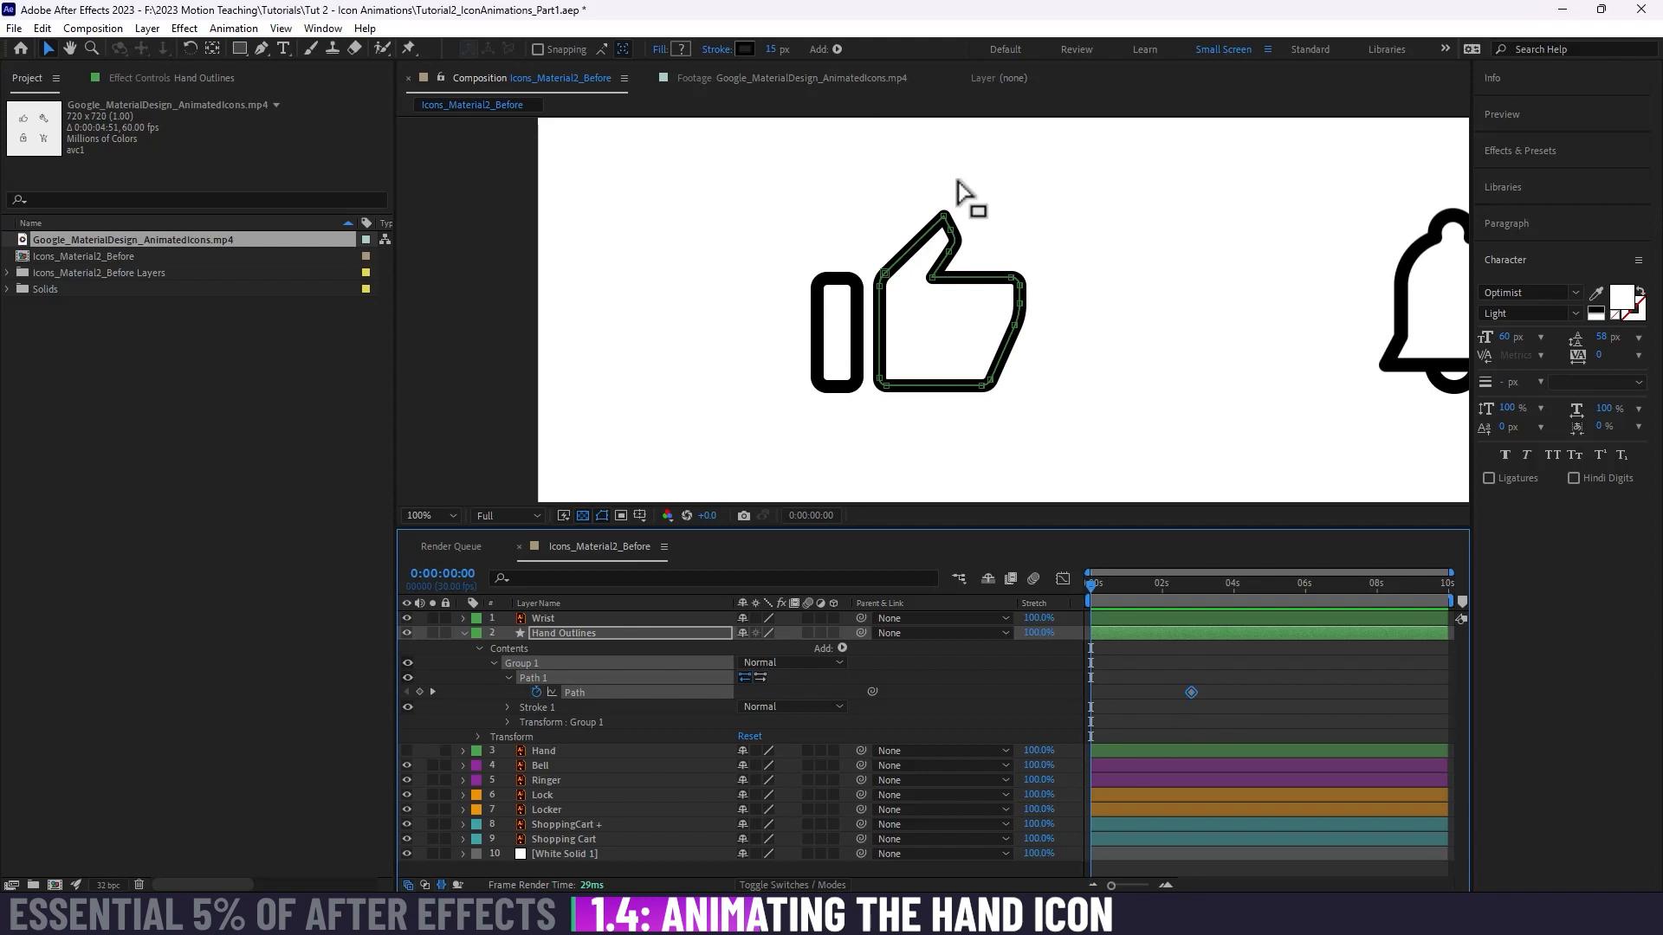
# Step: Pull the hand path's lower outer knuckle point outward into a spike at 0:00:00:00 and scrub through the resulting morph
pyautogui.click(901, 679)
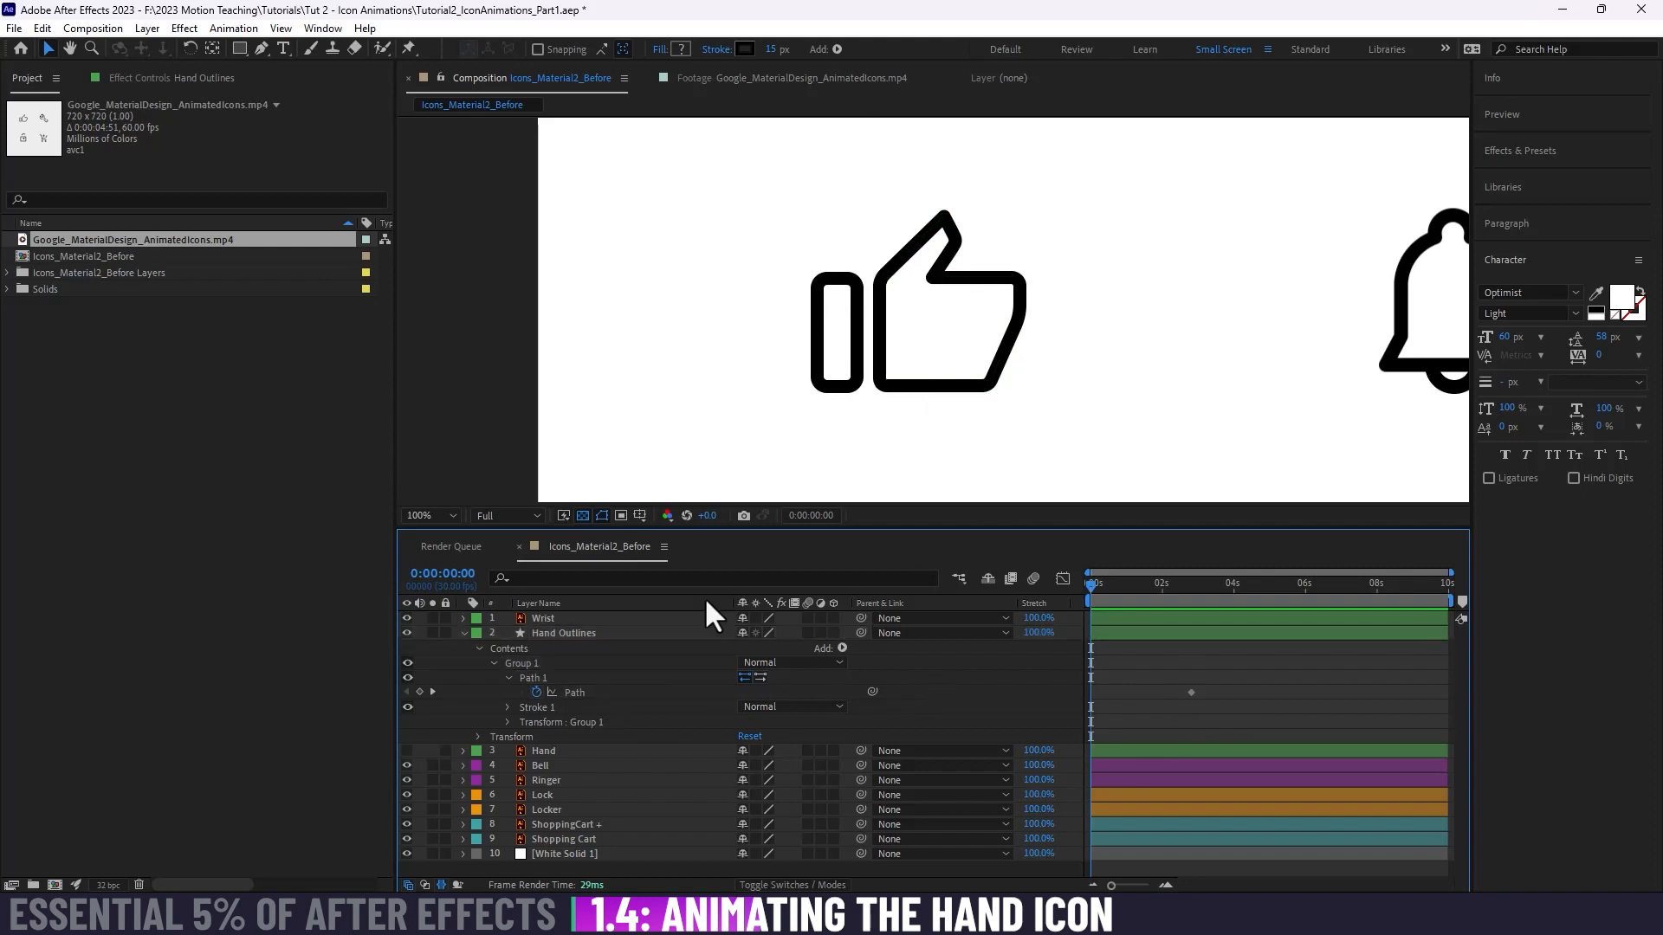
pyautogui.click(543, 664)
pyautogui.click(559, 632)
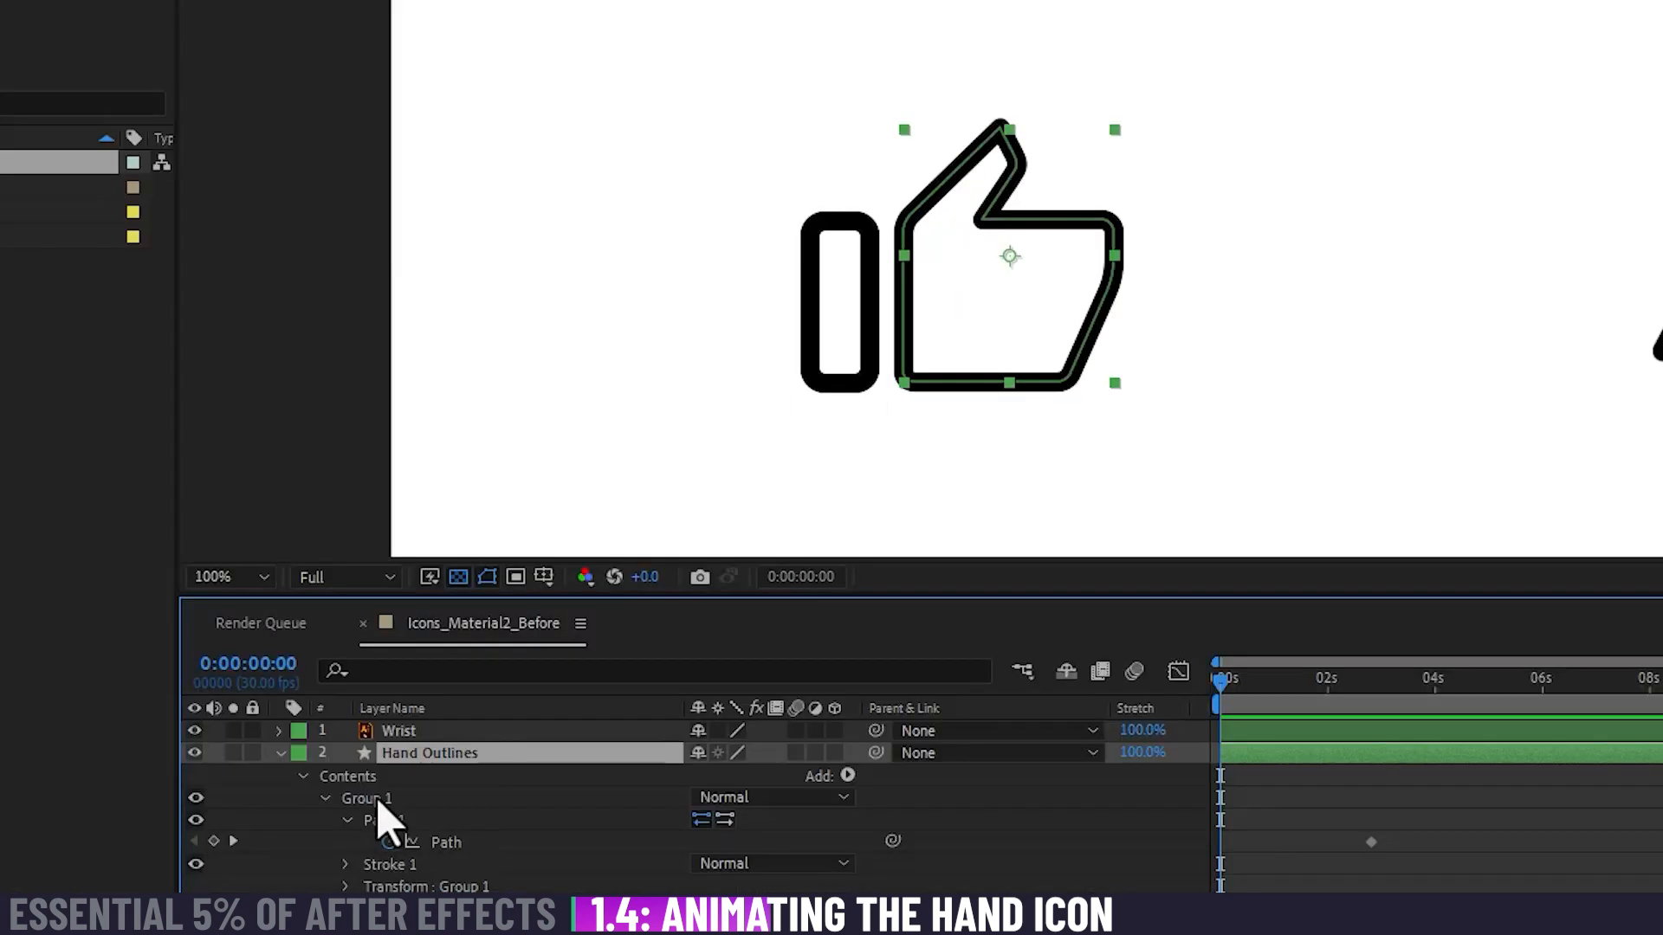
pyautogui.click(532, 679)
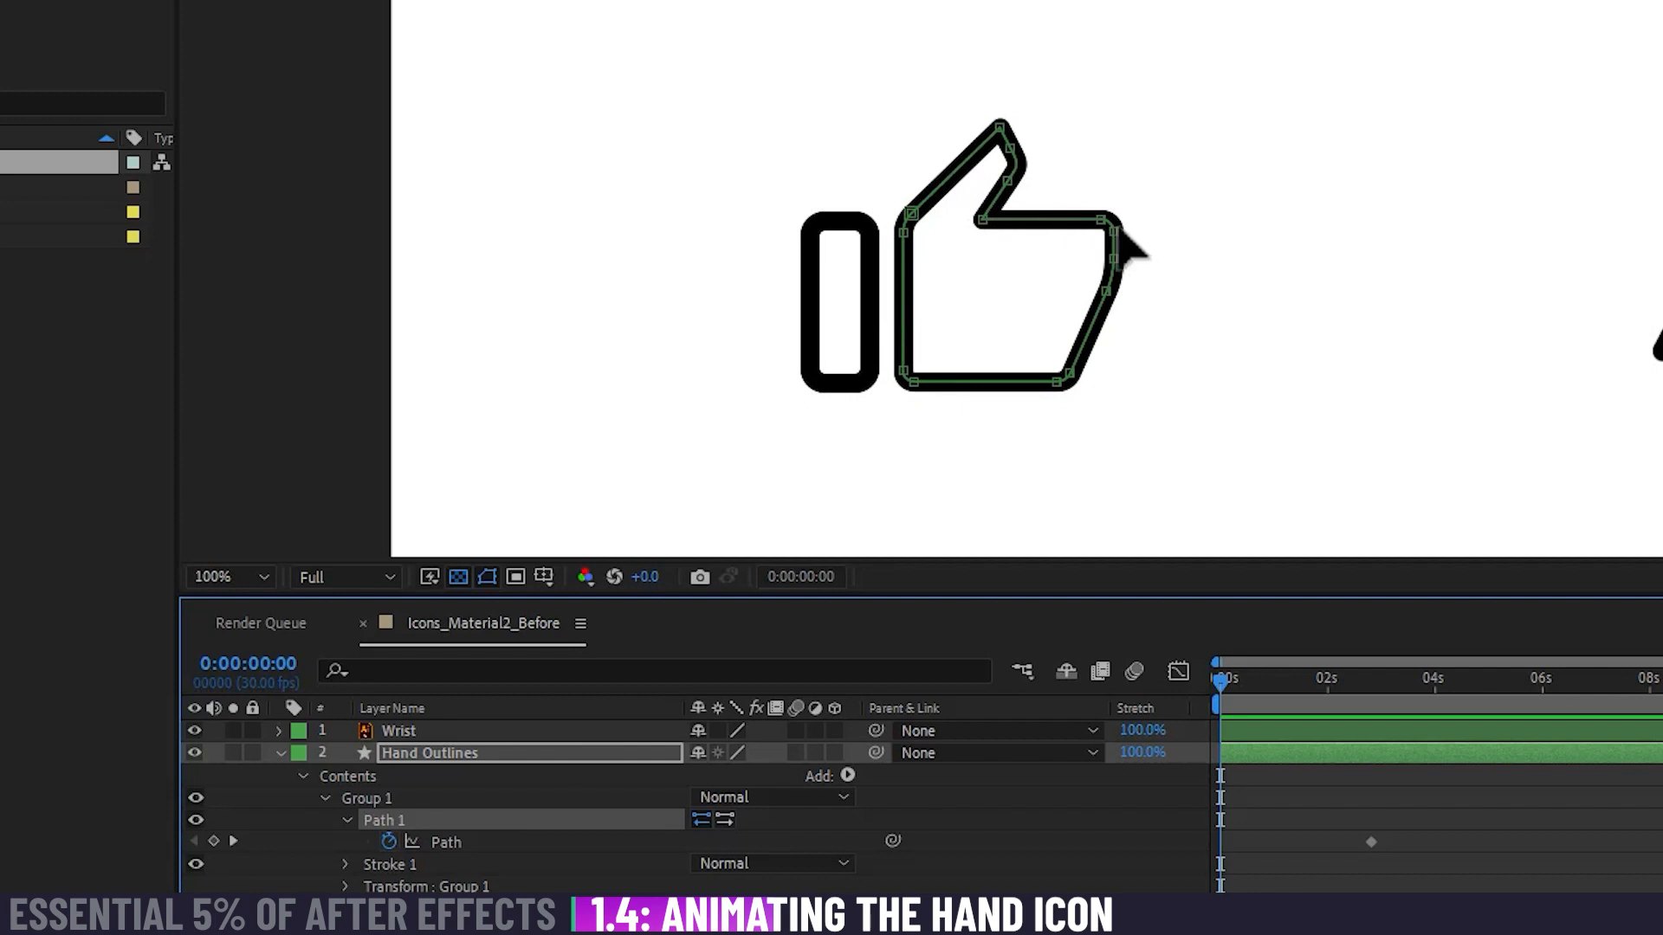
pyautogui.click(1105, 293)
pyautogui.moveTo(1105, 292); pyautogui.dragTo(1239, 335)
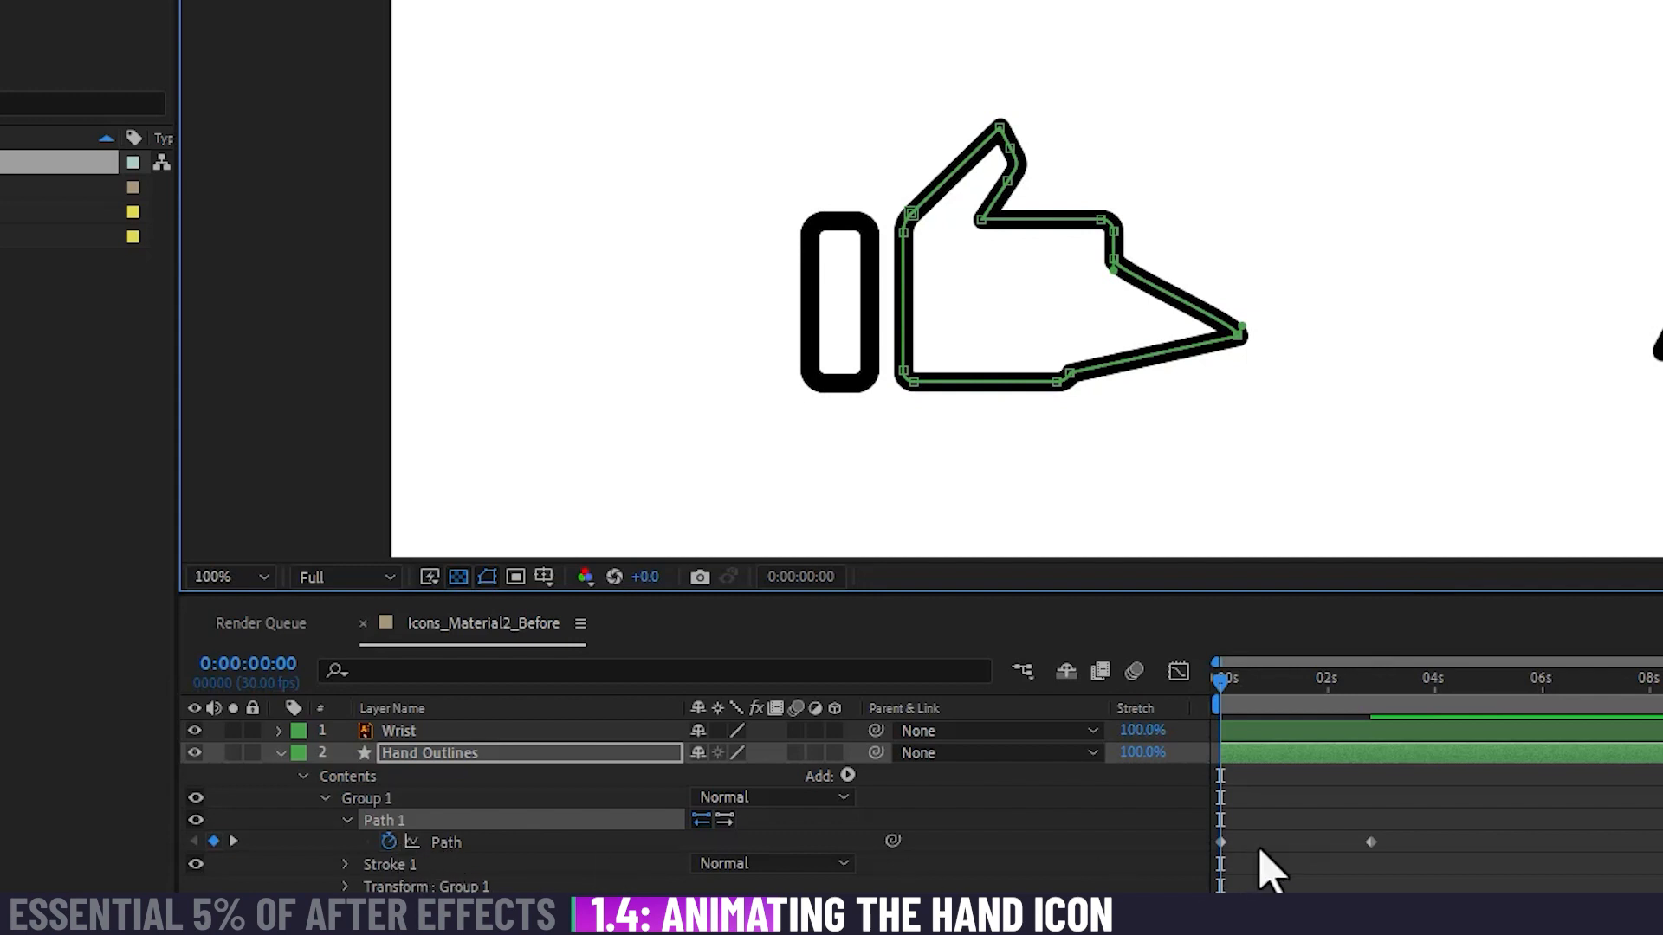
pyautogui.moveTo(1225, 698); pyautogui.dragTo(1307, 735)
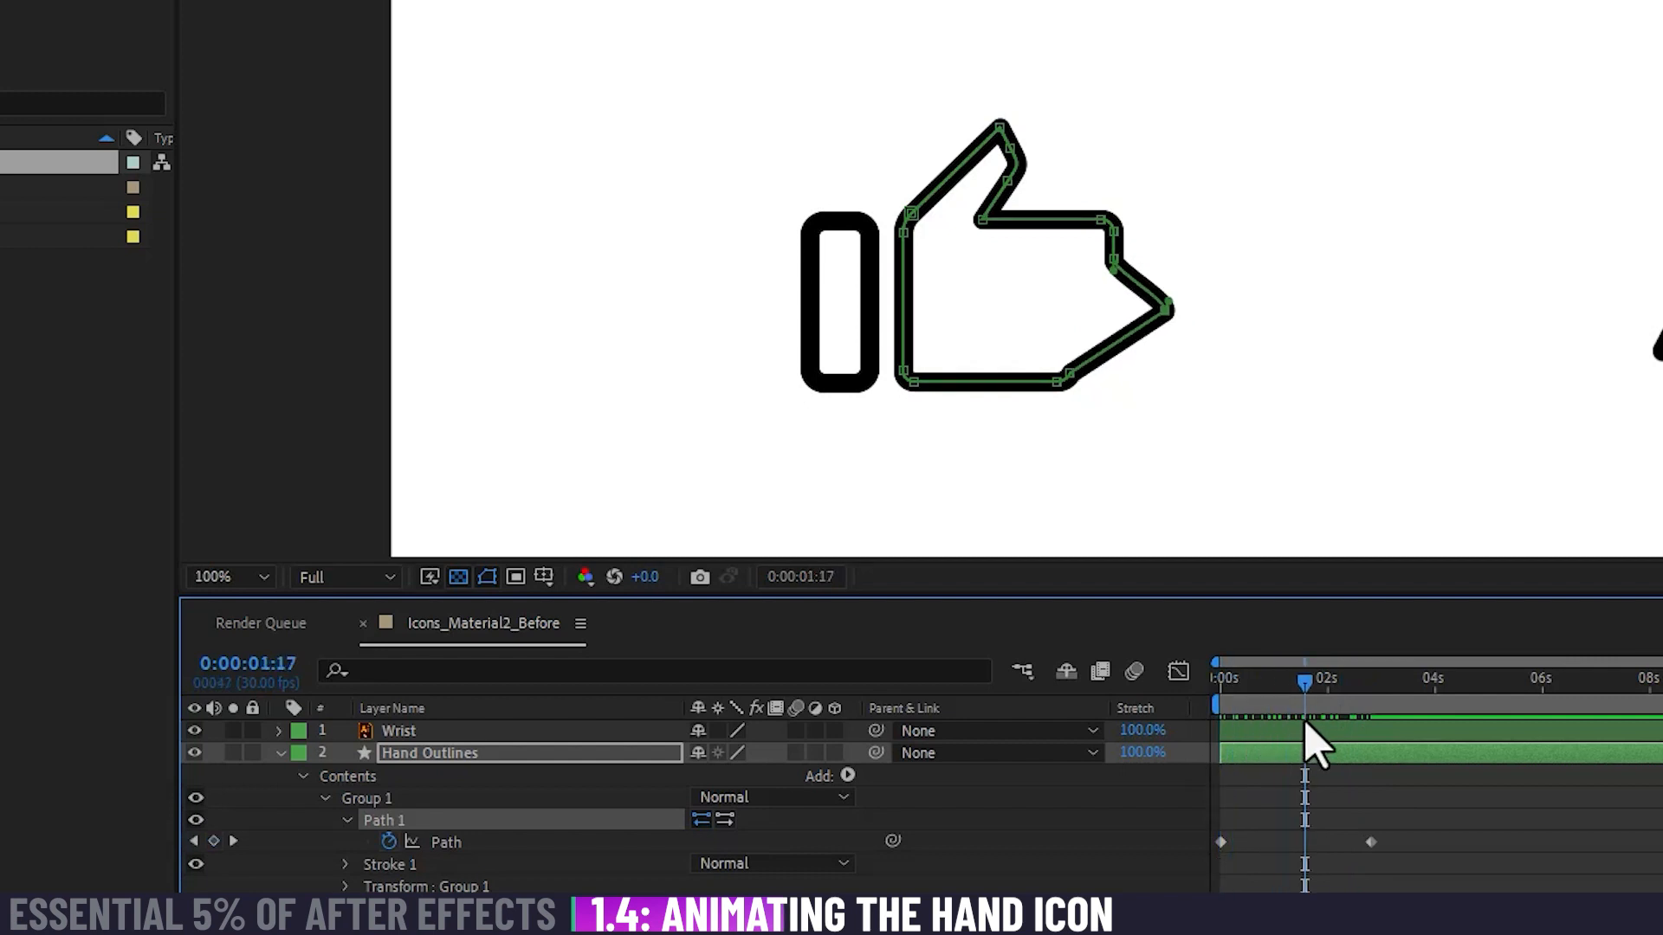
# Step: Delete the test Path keyframe at 0:00:00:00 and return the playhead to the start
pyautogui.click(1221, 843)
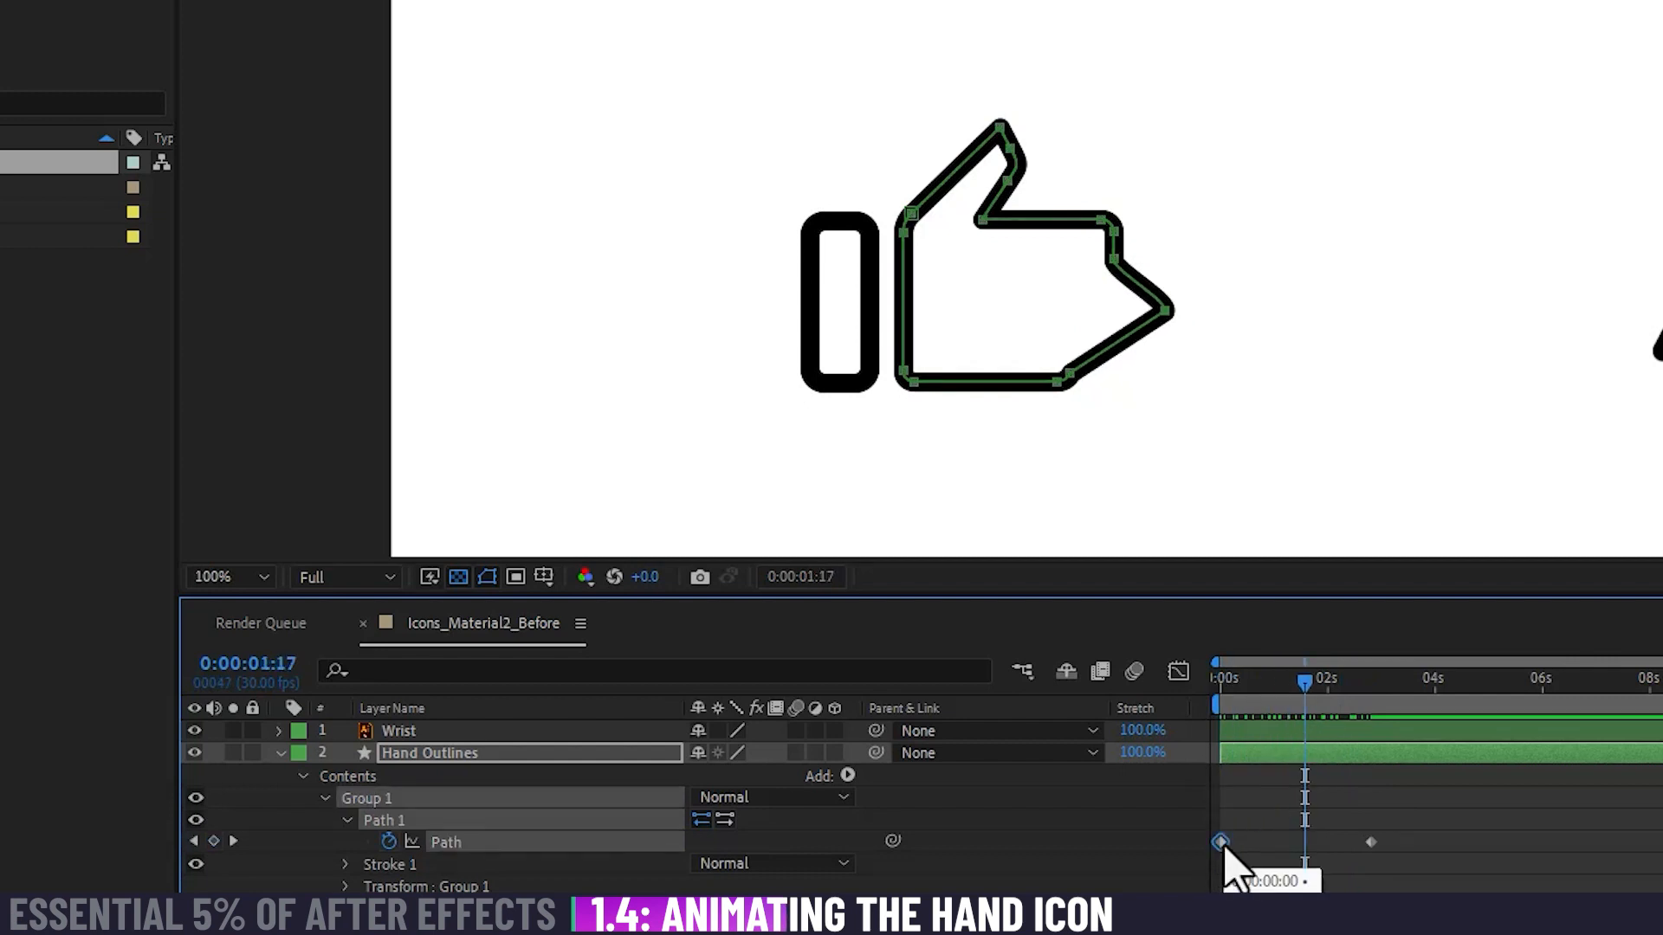
pyautogui.press('Delete')
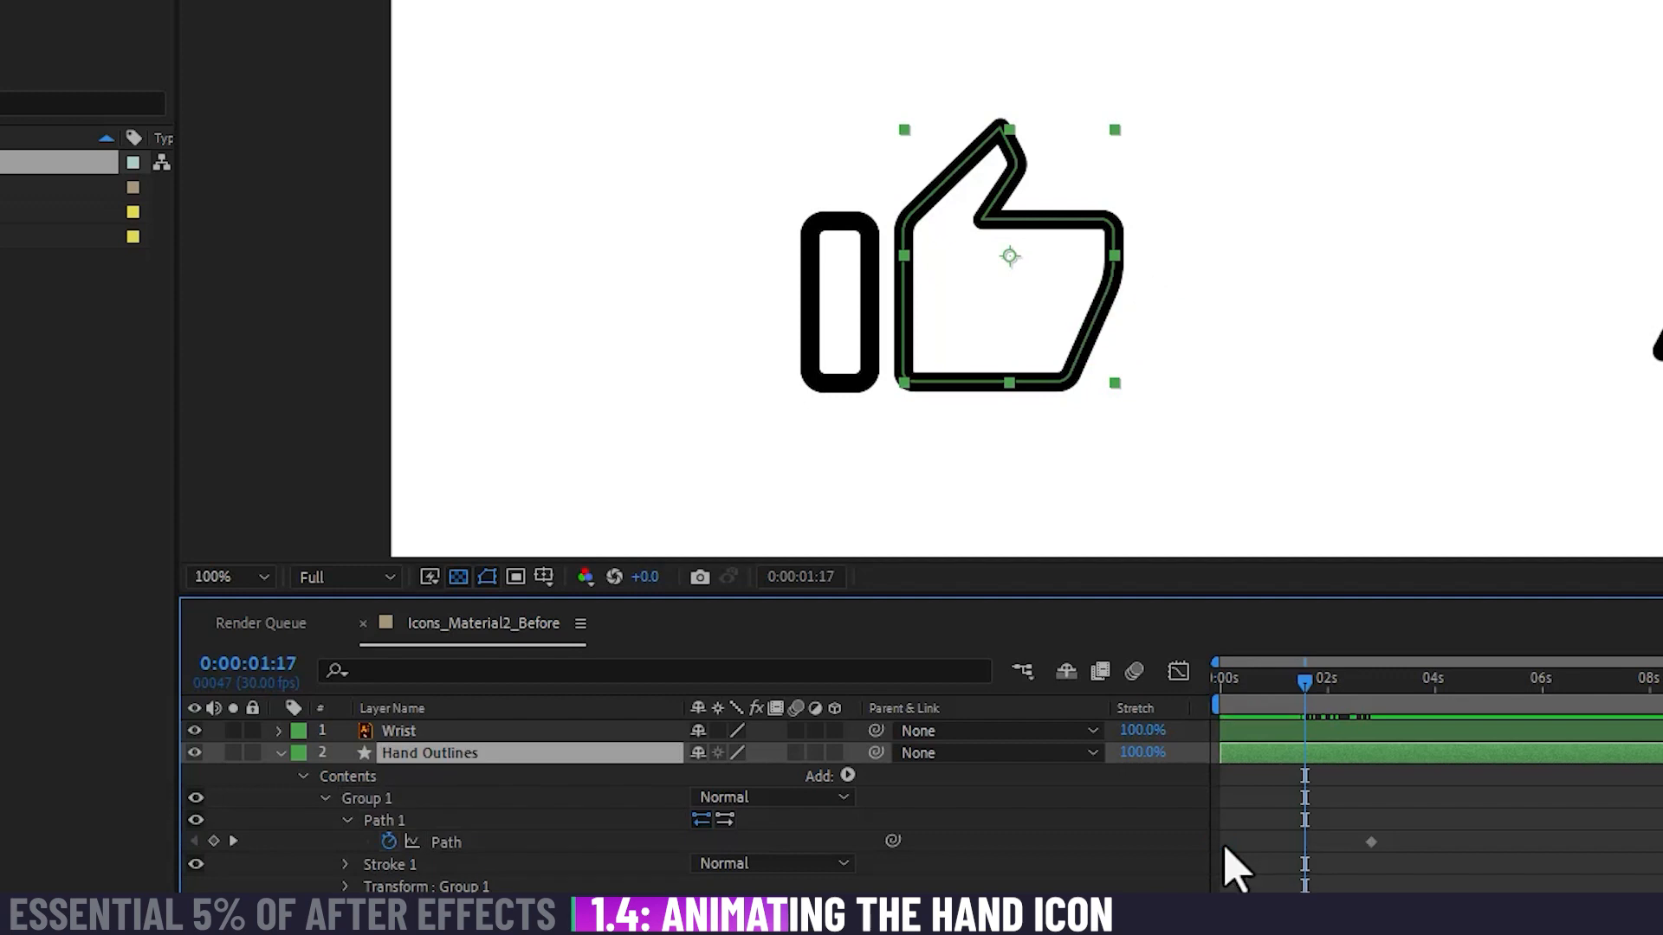
pyautogui.moveTo(1285, 688); pyautogui.dragTo(1198, 705)
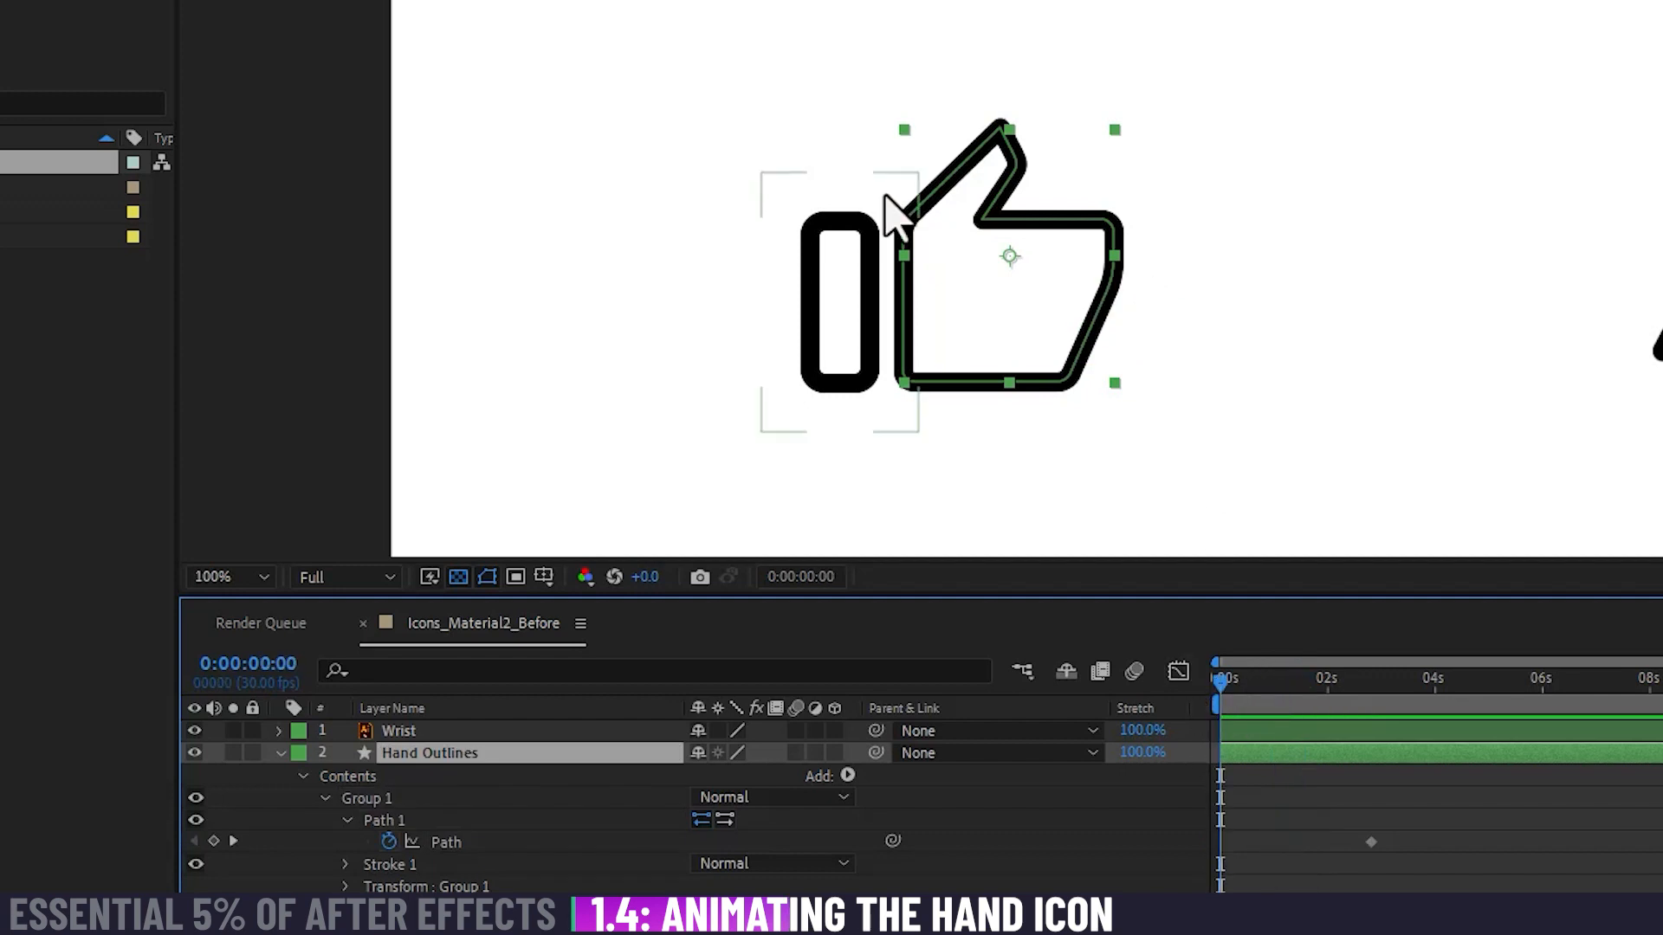
# Step: Select Path 1 of Hand Outlines and move the thumb's tip and underside points so the thumb bends down at 0:00:00:00
pyautogui.click(441, 844)
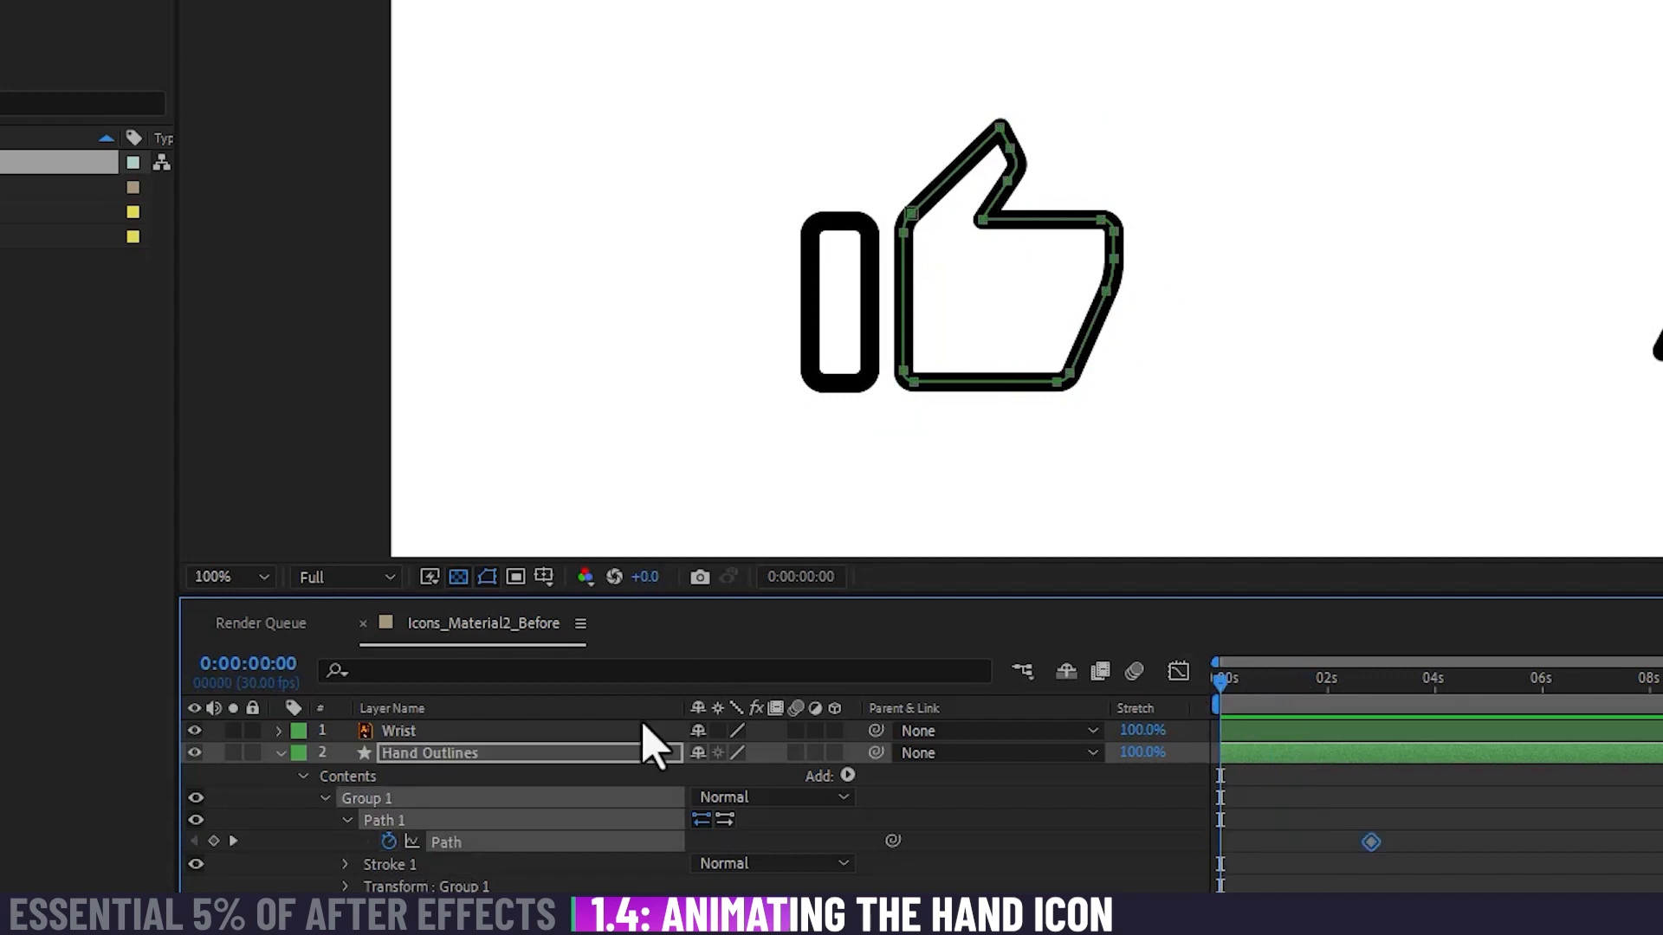
pyautogui.click(866, 833)
pyautogui.click(513, 822)
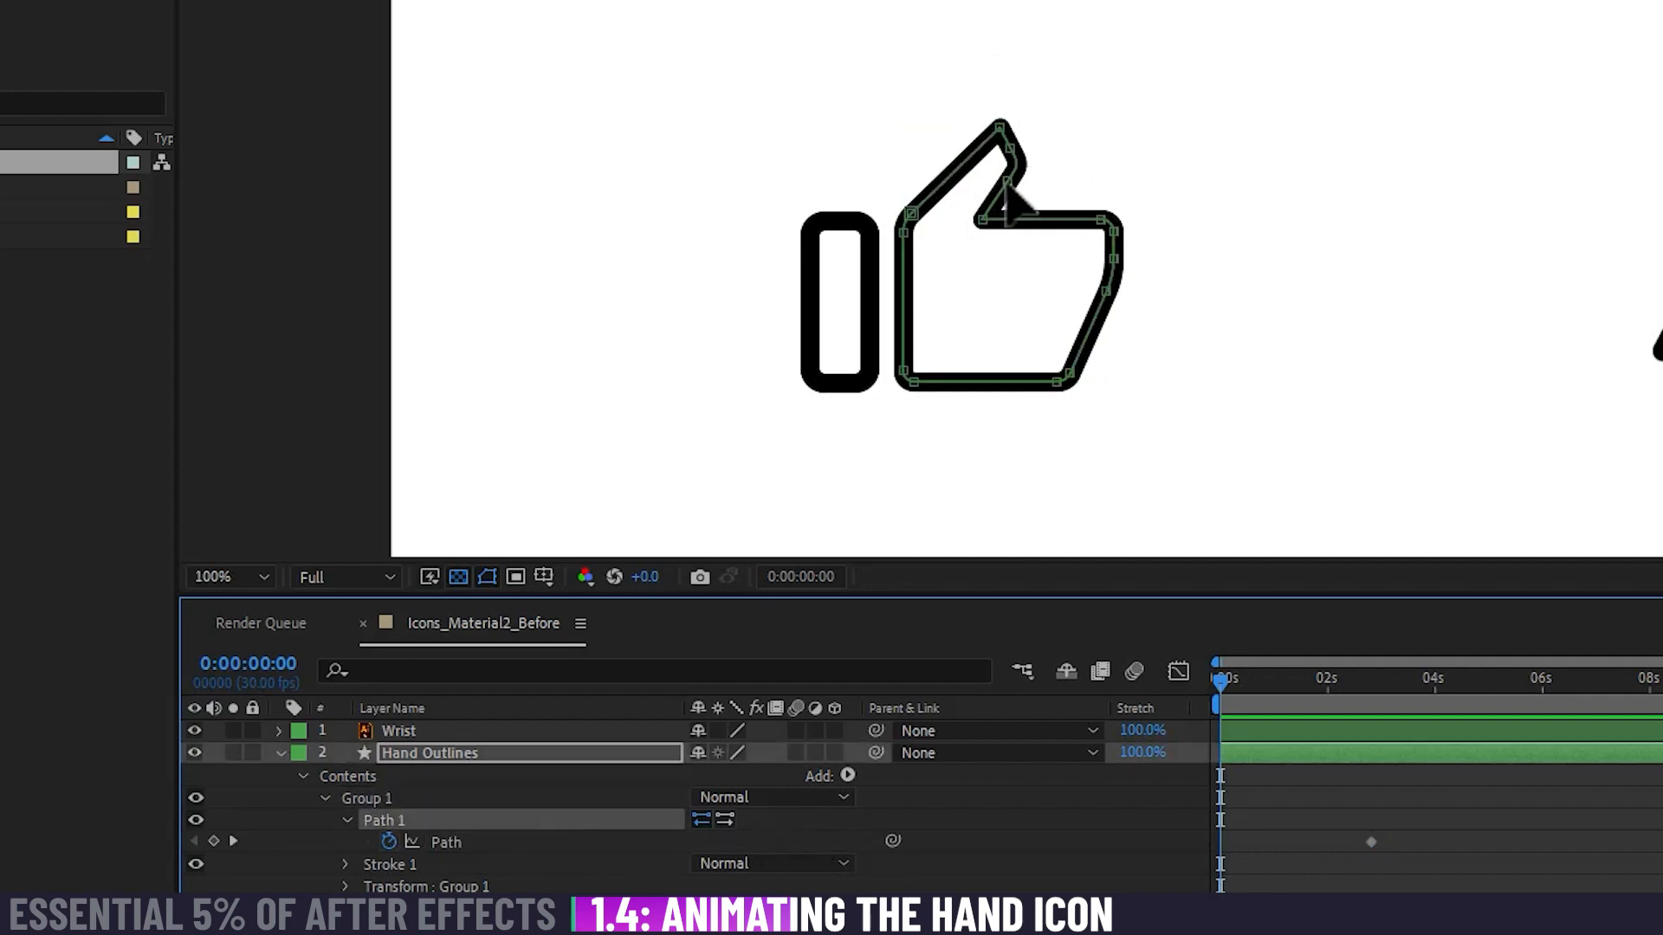
pyautogui.moveTo(996, 123); pyautogui.dragTo(1015, 174)
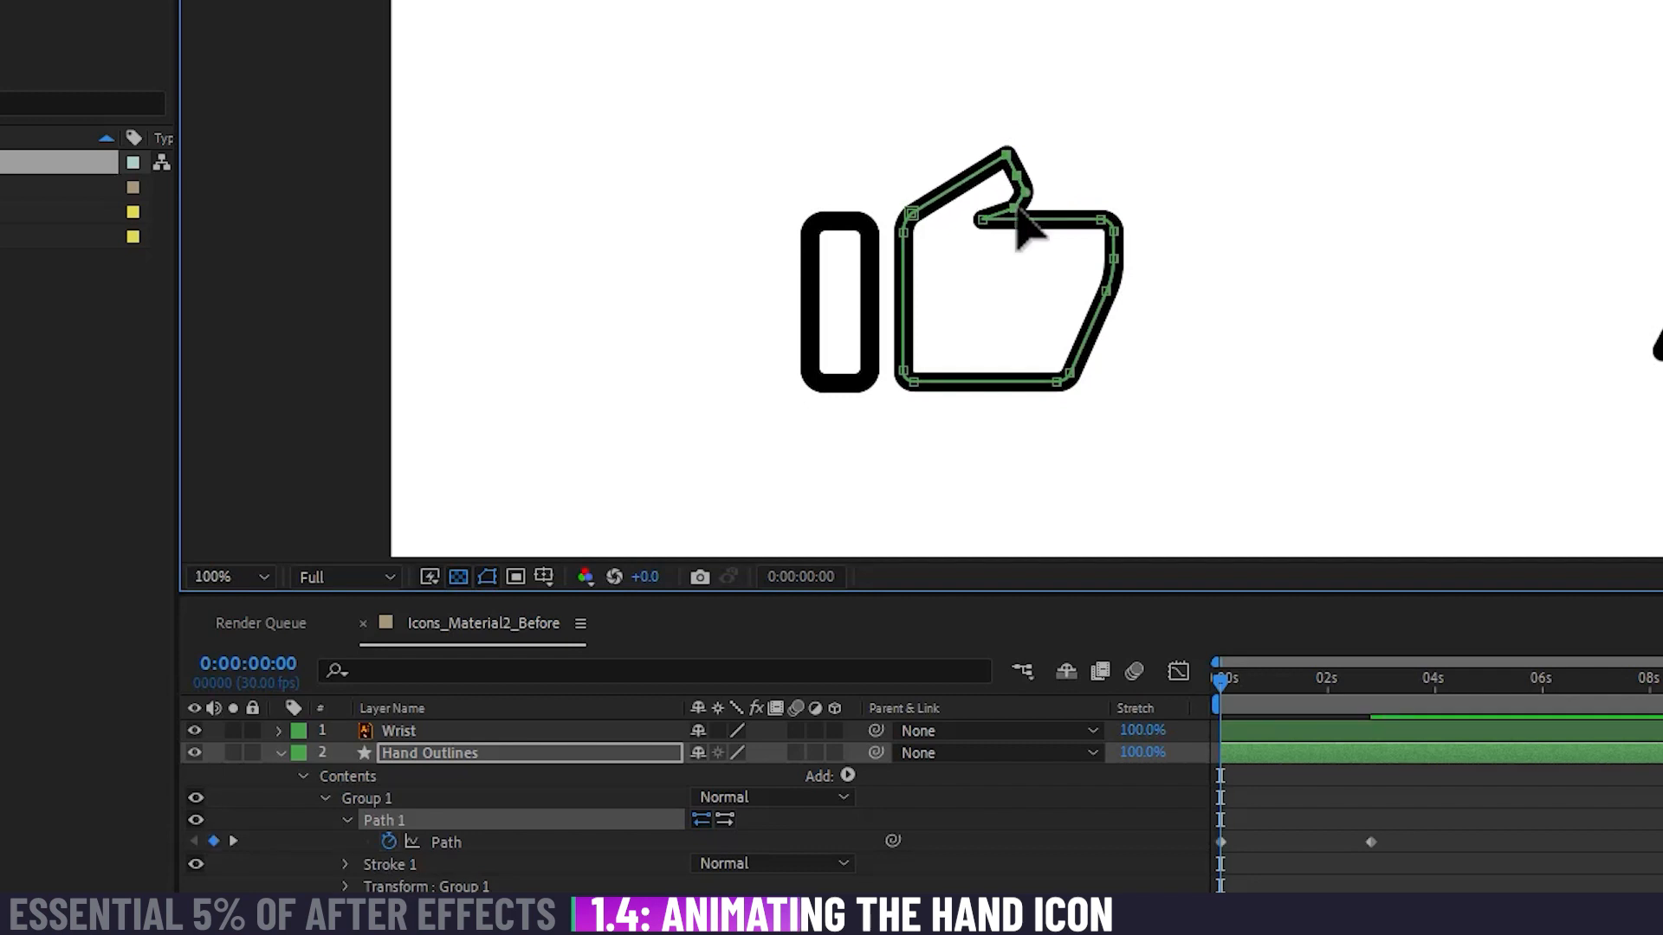
pyautogui.moveTo(1015, 215)
pyautogui.mouseDown()
pyautogui.moveTo(1002, 204)
pyautogui.moveTo(1019, 196)
pyautogui.mouseUp()
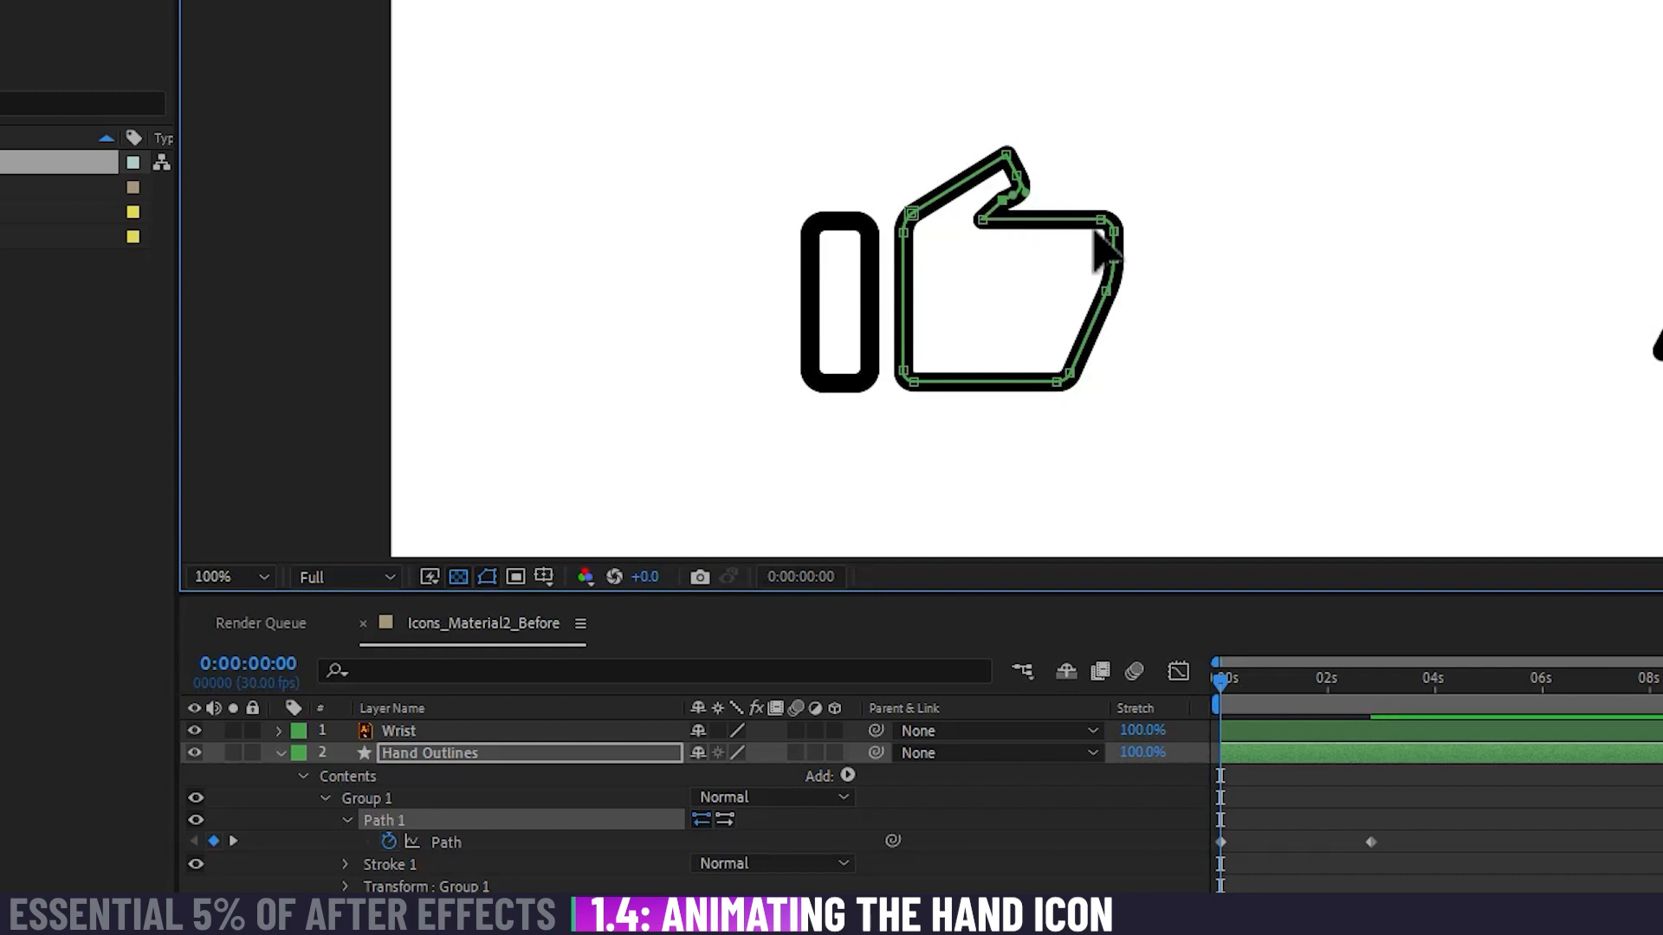
# Step: Refine the bent thumb at 0:00:00:00 by adjusting its tip points and underside curve while checking the motion
pyautogui.scroll(1, 1054, 220)
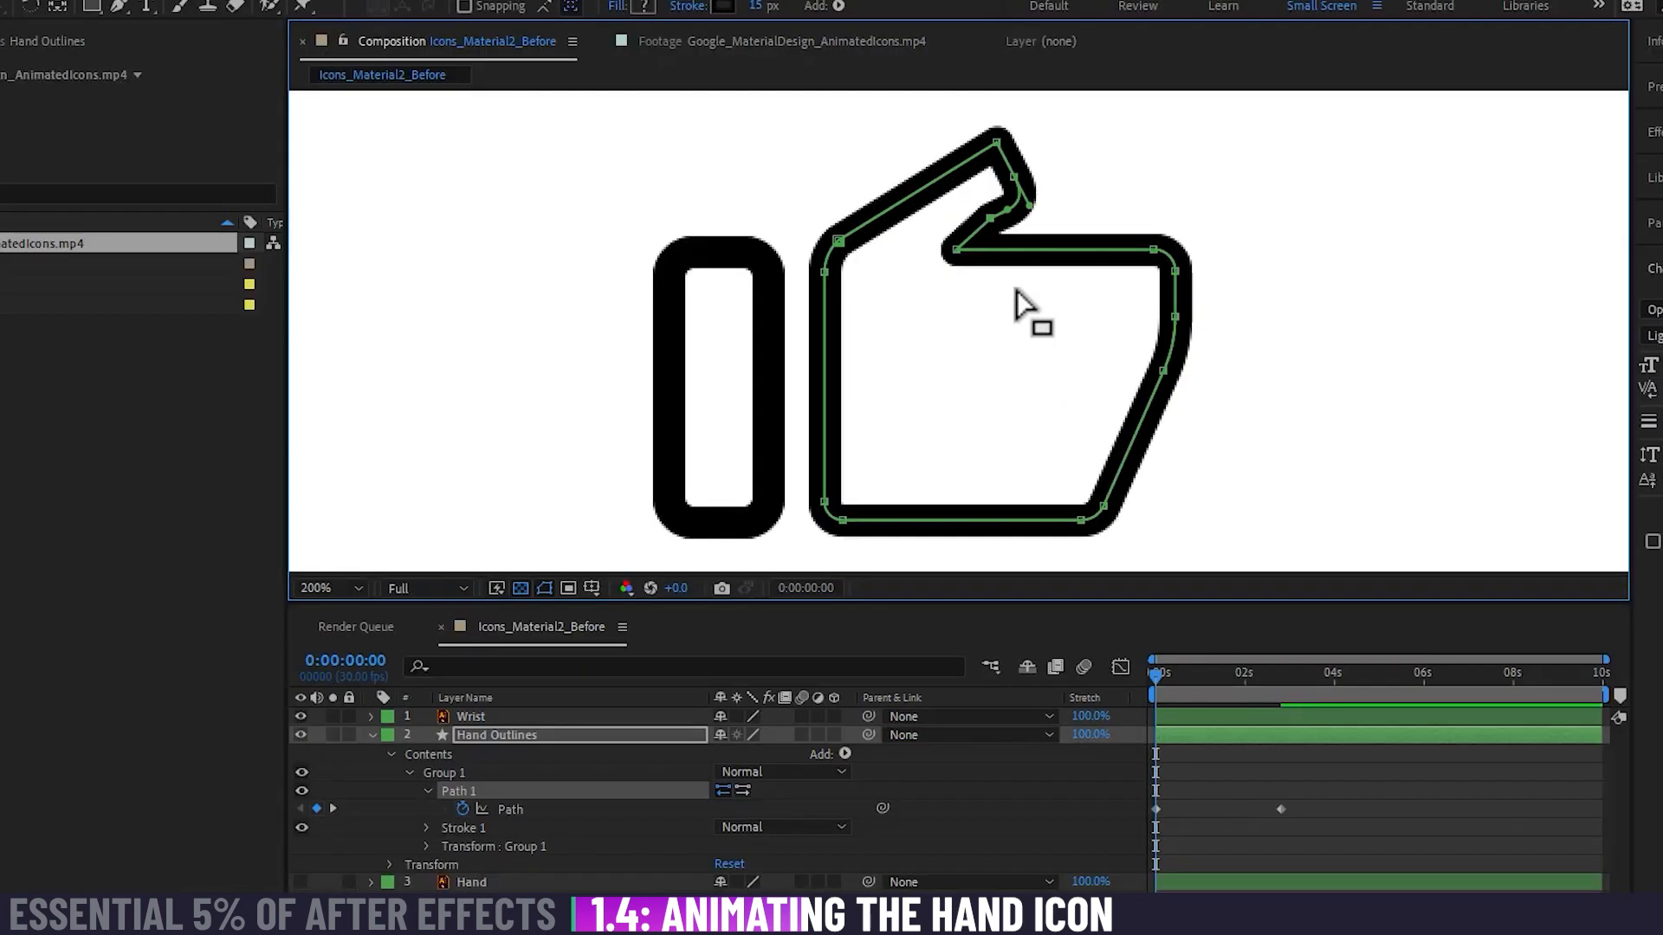
pyautogui.moveTo(1054, 220); pyautogui.dragTo(980, 217)
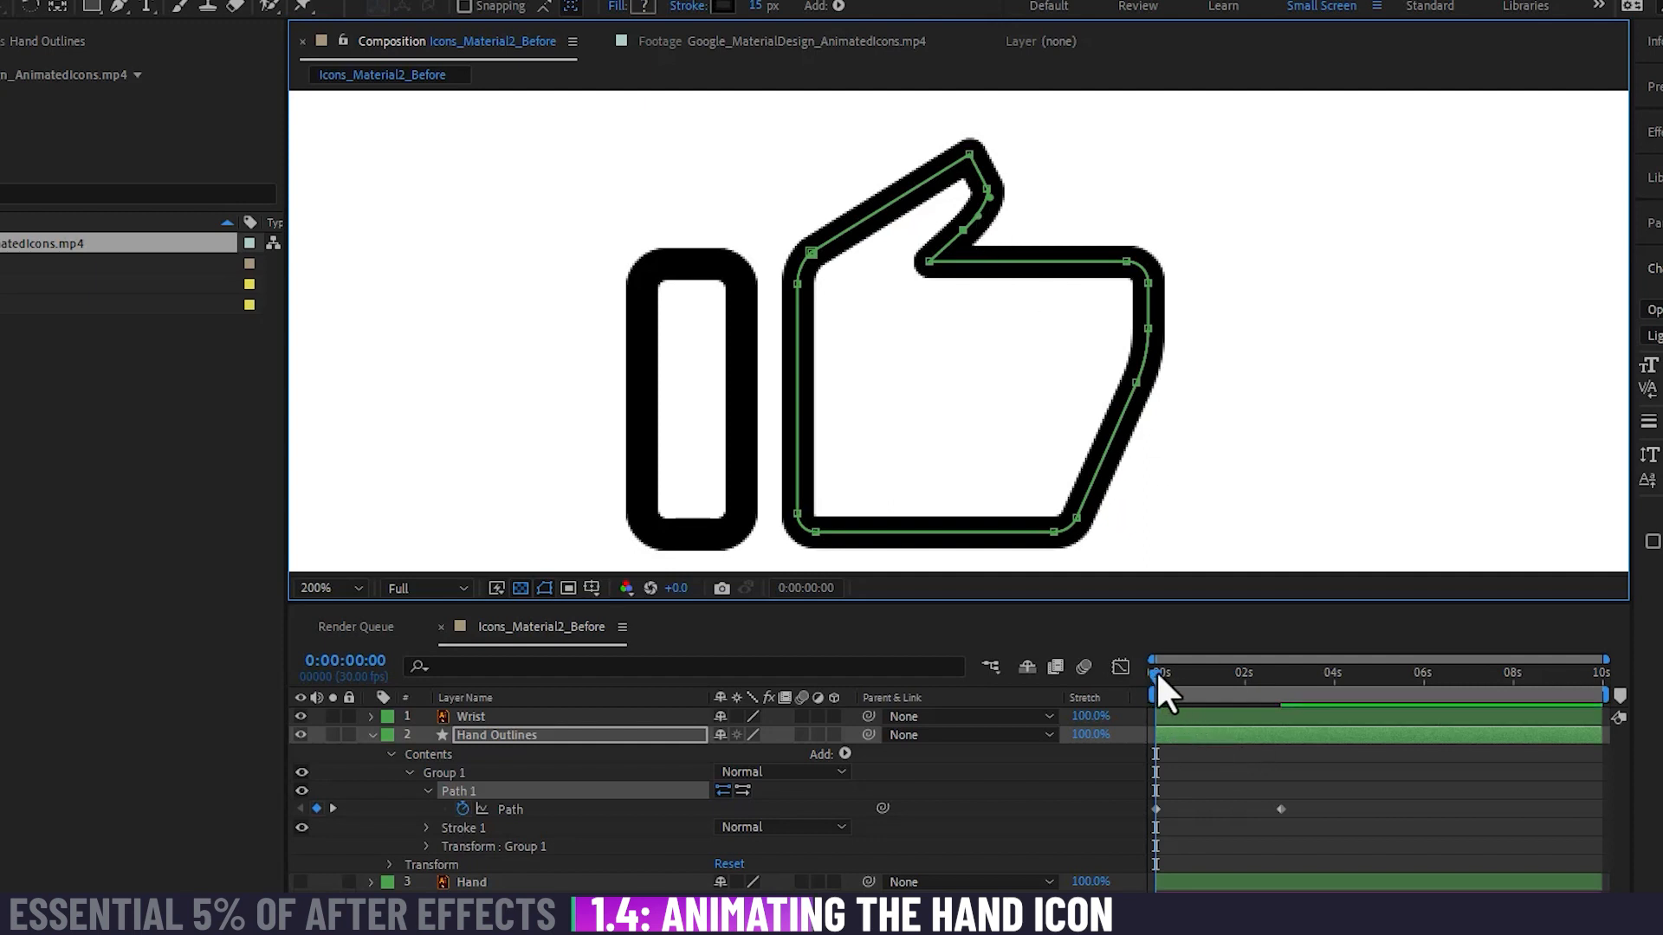
pyautogui.moveTo(1155, 669)
pyautogui.mouseDown()
pyautogui.moveTo(1313, 688)
pyautogui.moveTo(1157, 689)
pyautogui.mouseUp()
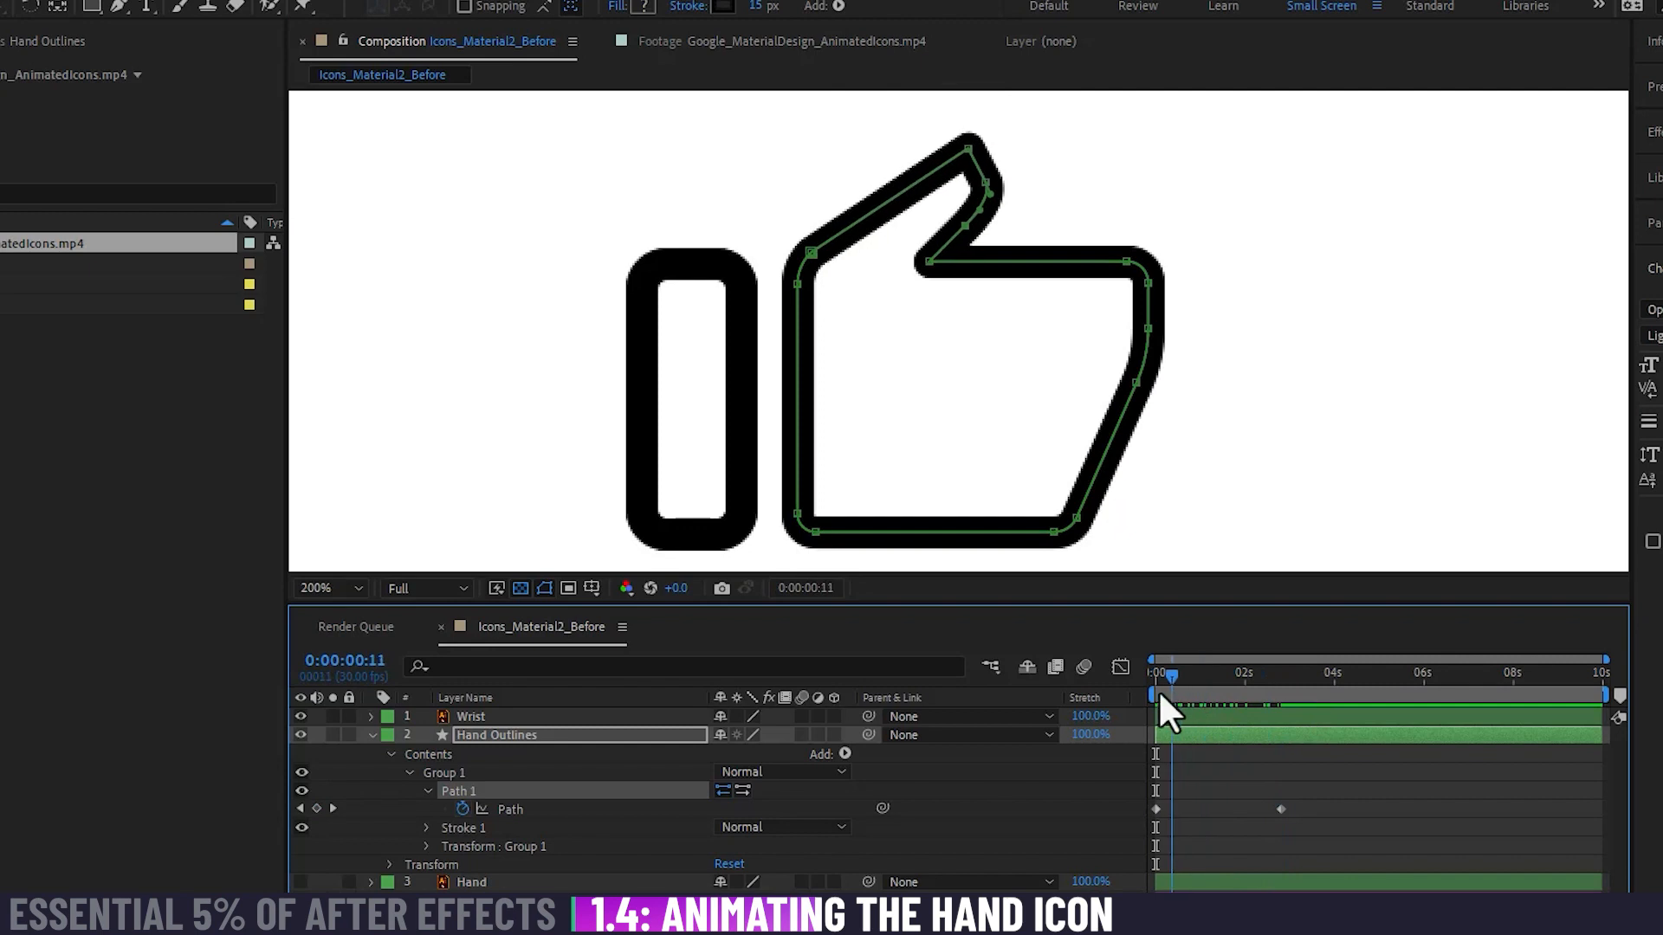
pyautogui.click(969, 155)
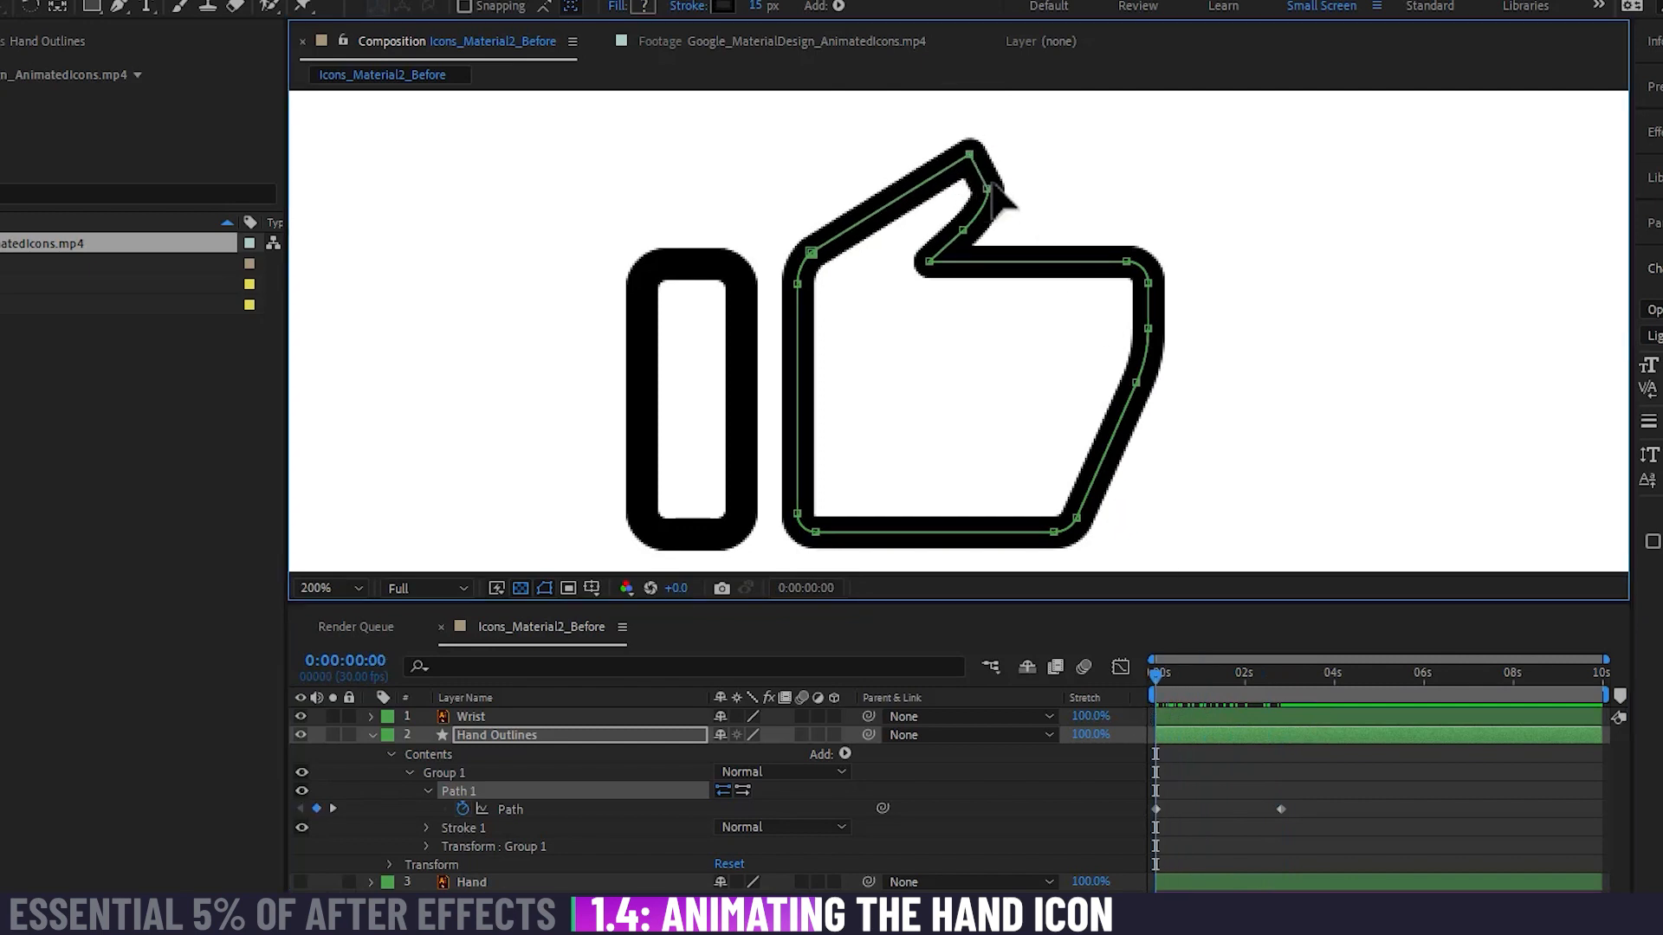
pyautogui.moveTo(986, 189); pyautogui.dragTo(971, 231)
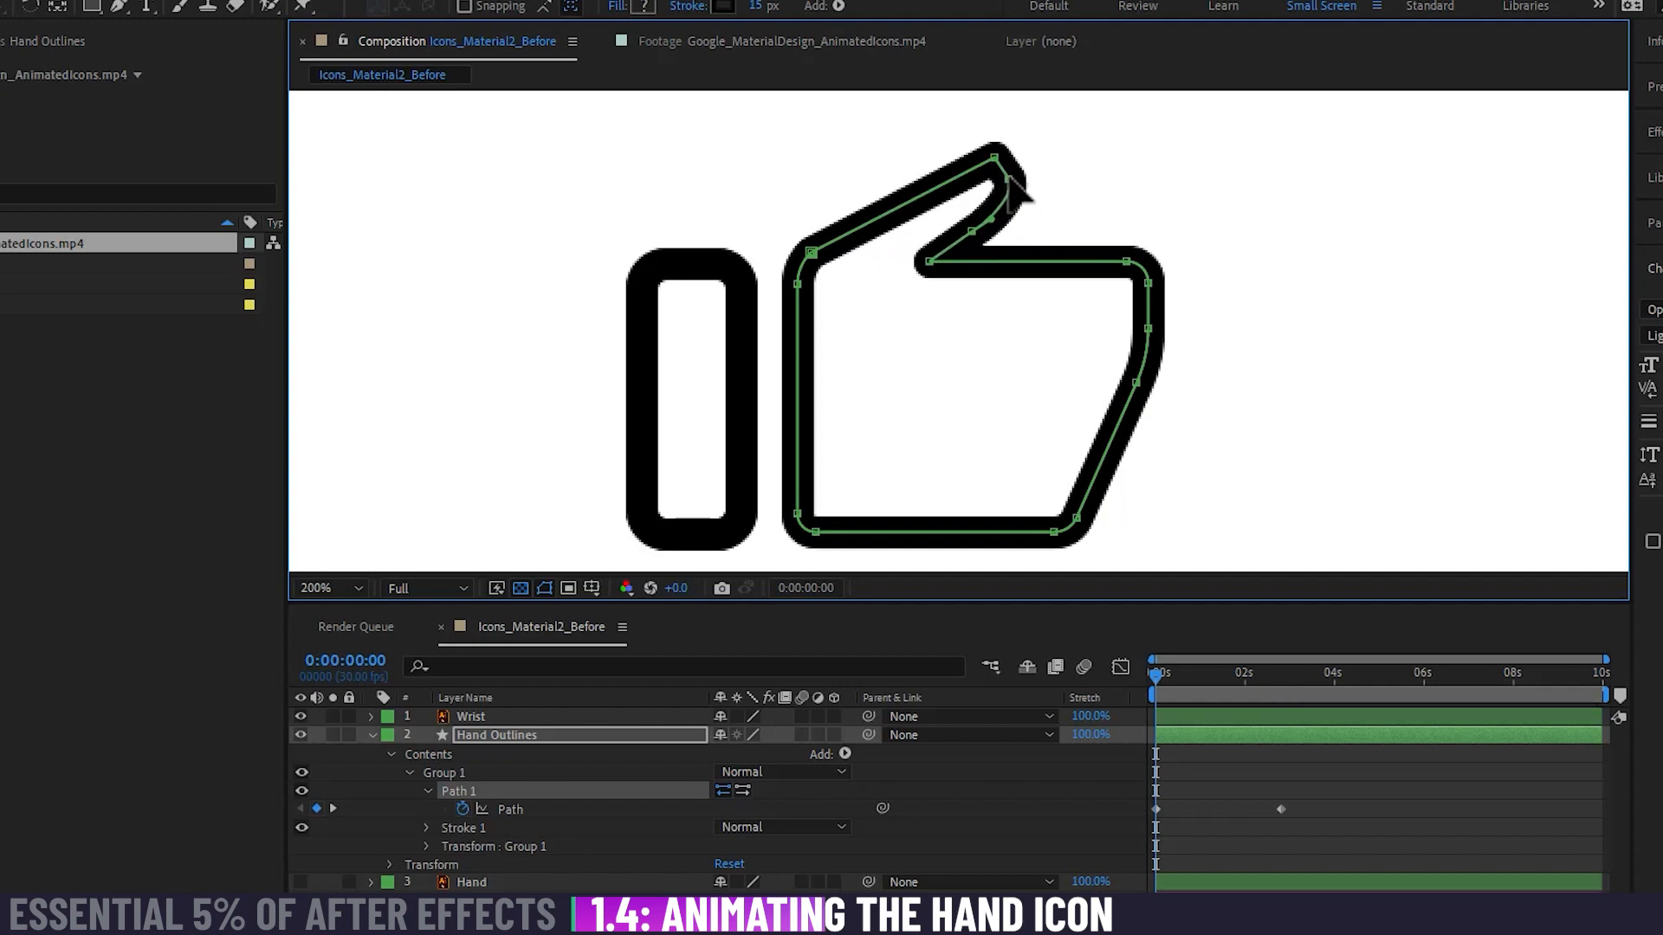
# Step: Move the second Path keyframe to about 1 second and scrub through the thumb's faster movement
pyautogui.moveTo(1169, 680); pyautogui.dragTo(1210, 634)
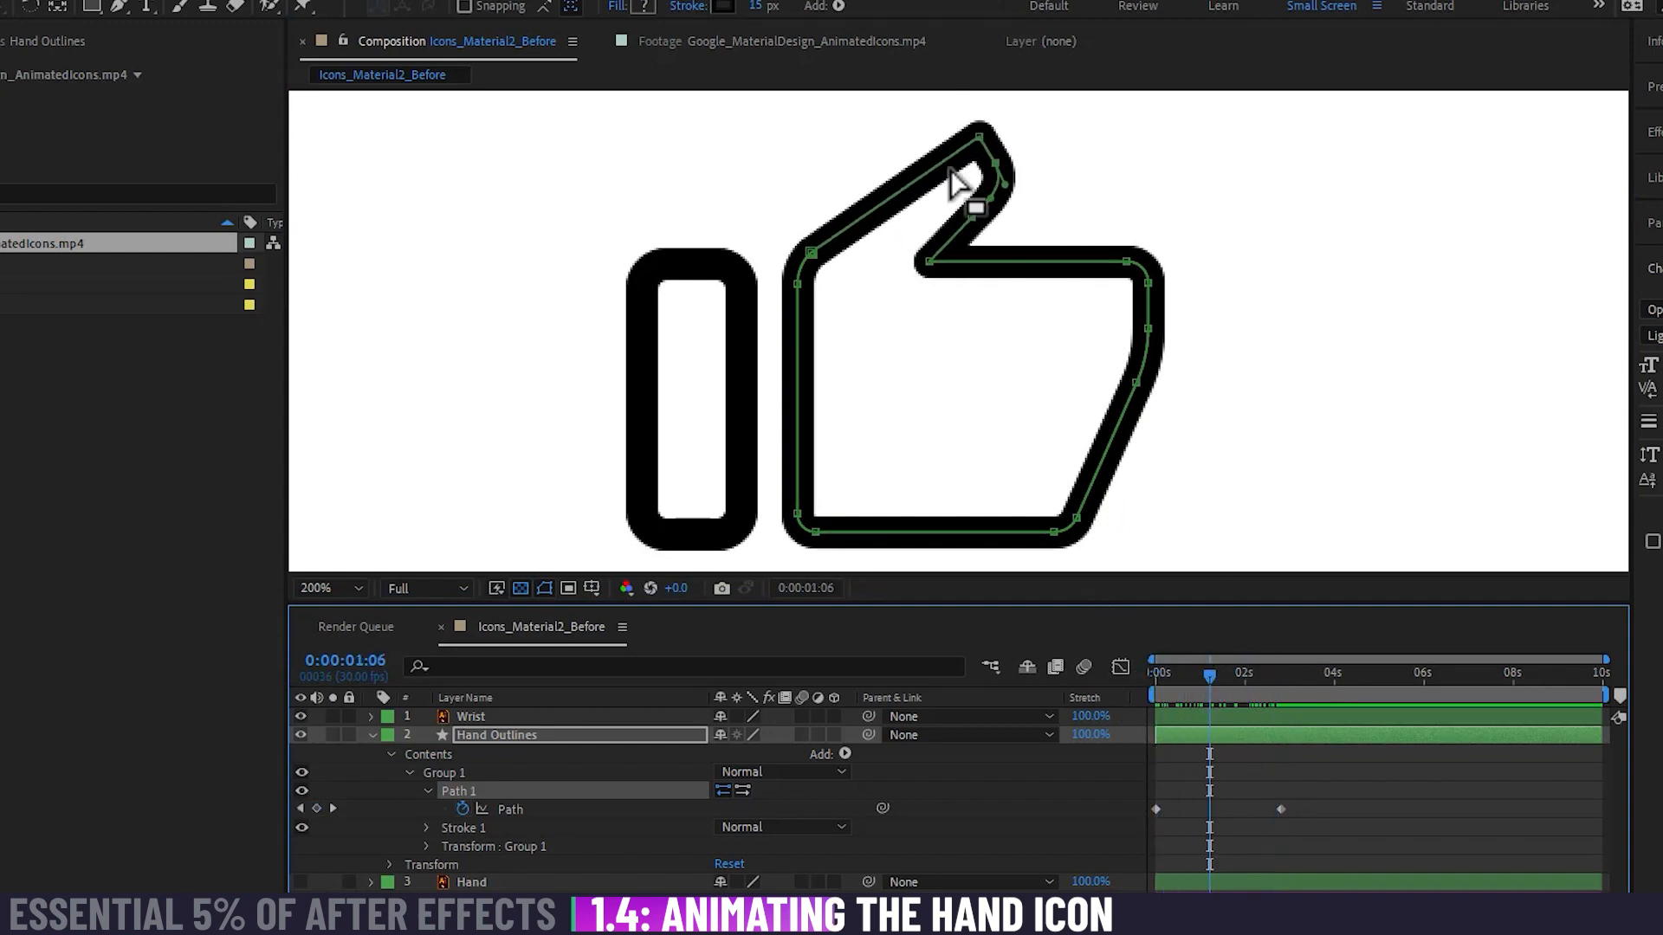
pyautogui.moveTo(1281, 809); pyautogui.dragTo(1198, 809)
pyautogui.moveTo(1247, 673); pyautogui.dragTo(1233, 673)
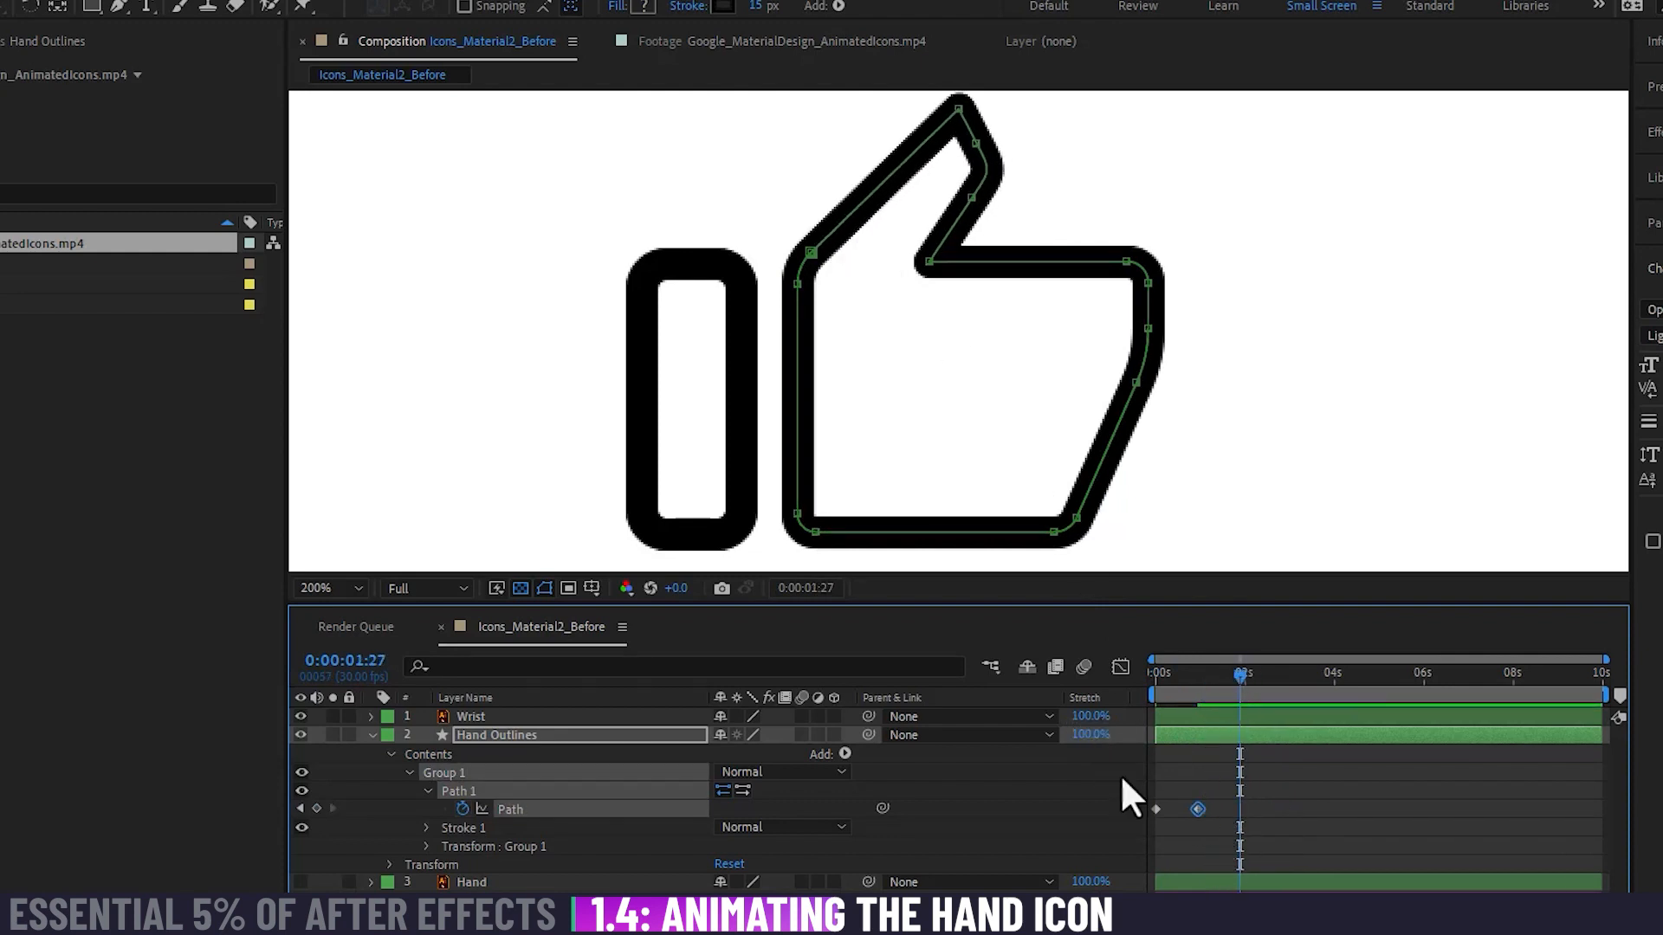
# Step: Reshape the thumb's tip points, underside point and curve handle at 0:00:01:27 so the thumb points steeply upward
pyautogui.moveTo(931, 198)
pyautogui.mouseDown()
pyautogui.moveTo(944, 232)
pyautogui.moveTo(1009, 281)
pyautogui.moveTo(1034, 258)
pyautogui.moveTo(940, 212)
pyautogui.moveTo(970, 188)
pyautogui.mouseUp()
pyautogui.click(1021, 226)
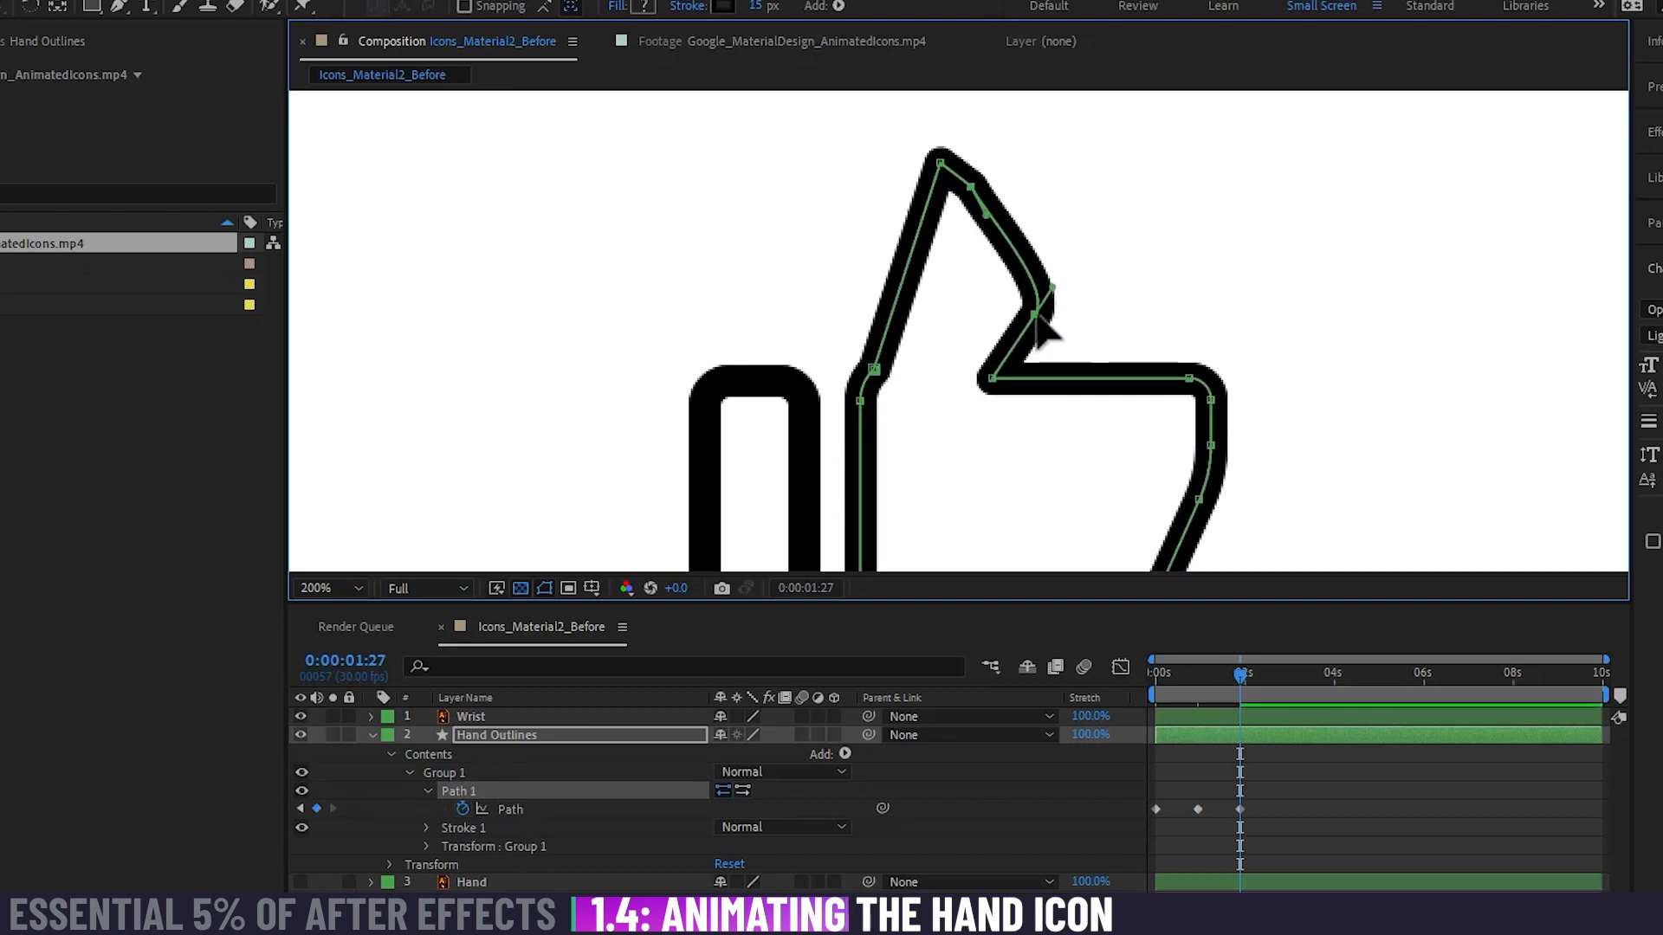
pyautogui.moveTo(1033, 314); pyautogui.dragTo(1000, 286)
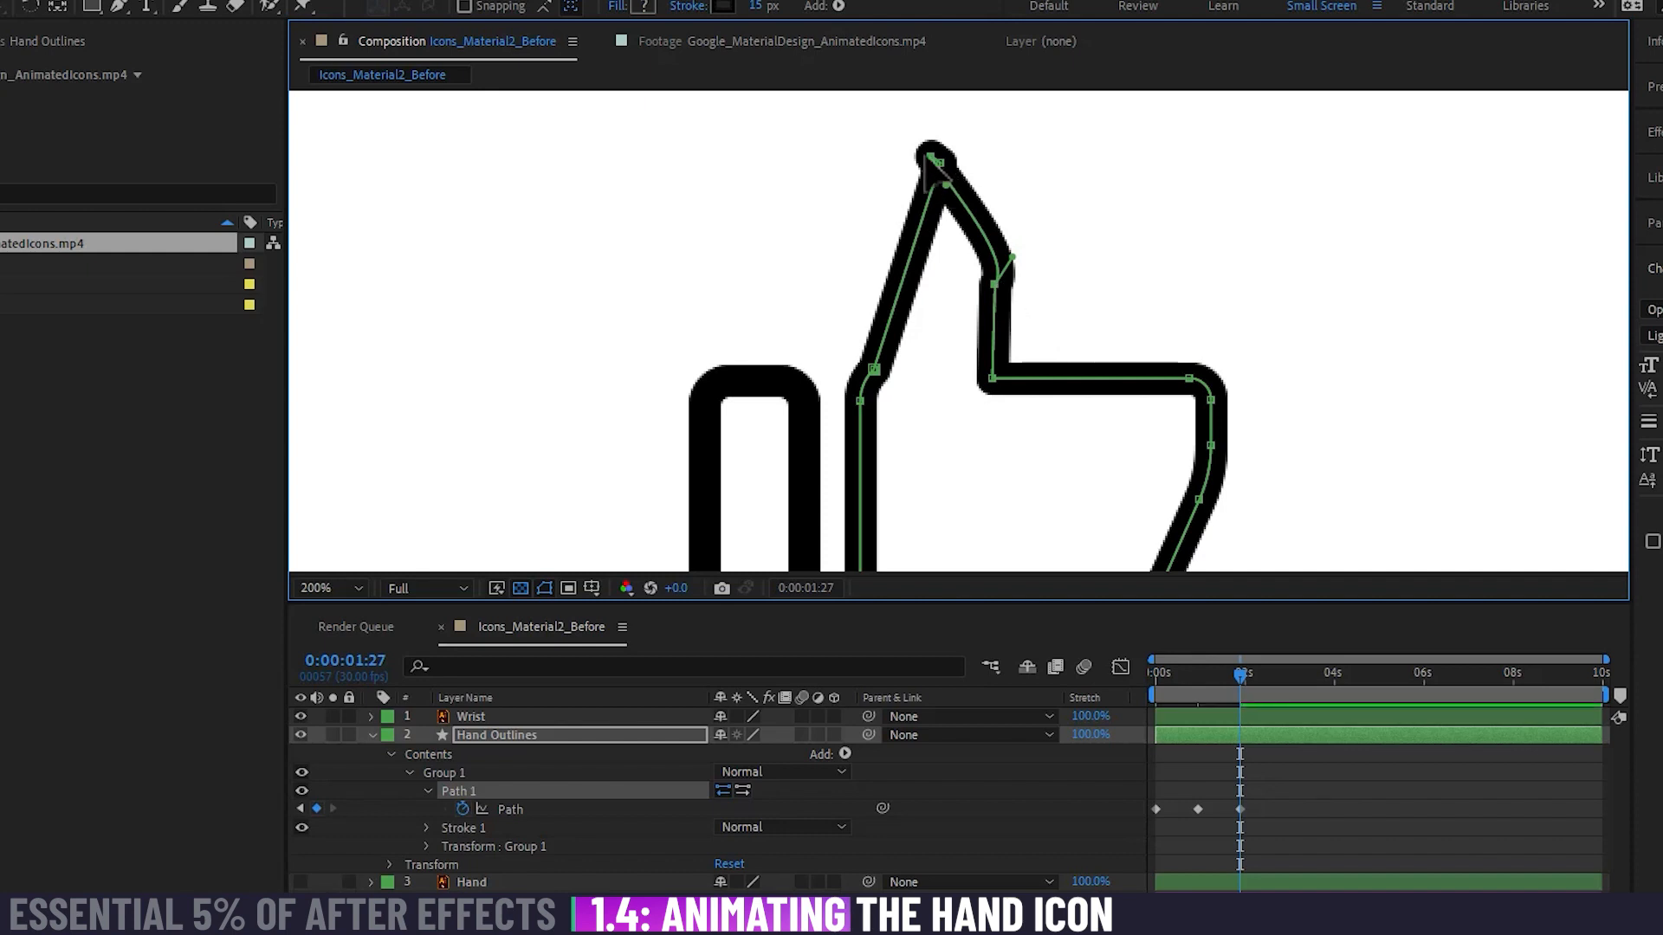
pyautogui.moveTo(931, 158); pyautogui.dragTo(975, 183)
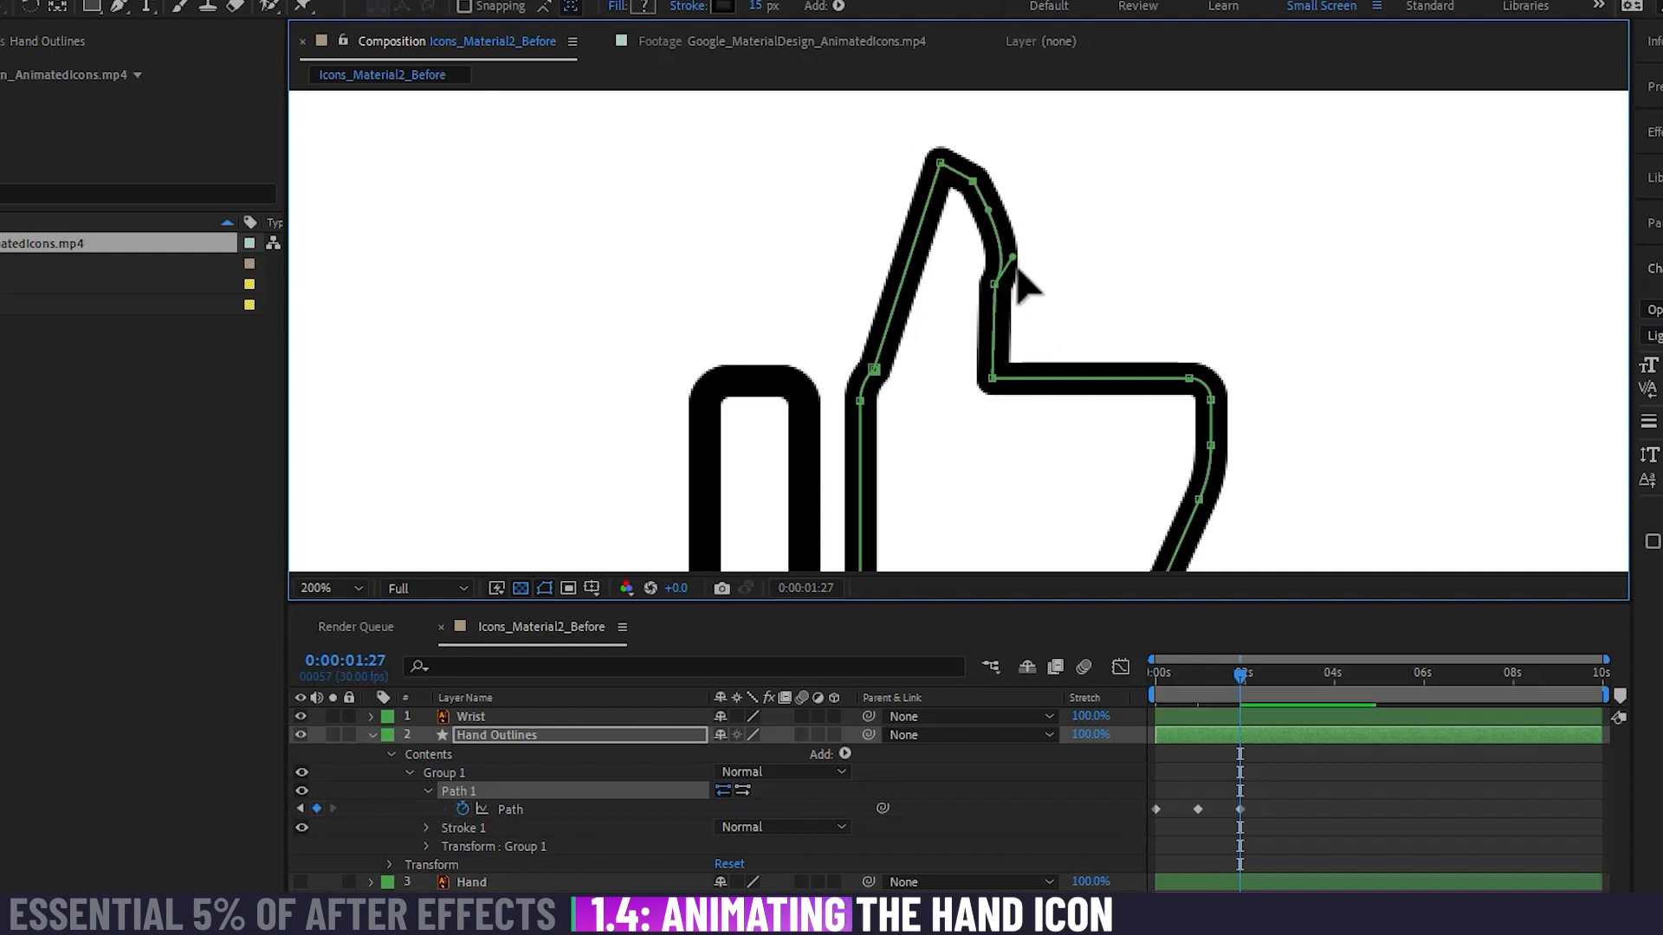
pyautogui.moveTo(1012, 258); pyautogui.dragTo(992, 222)
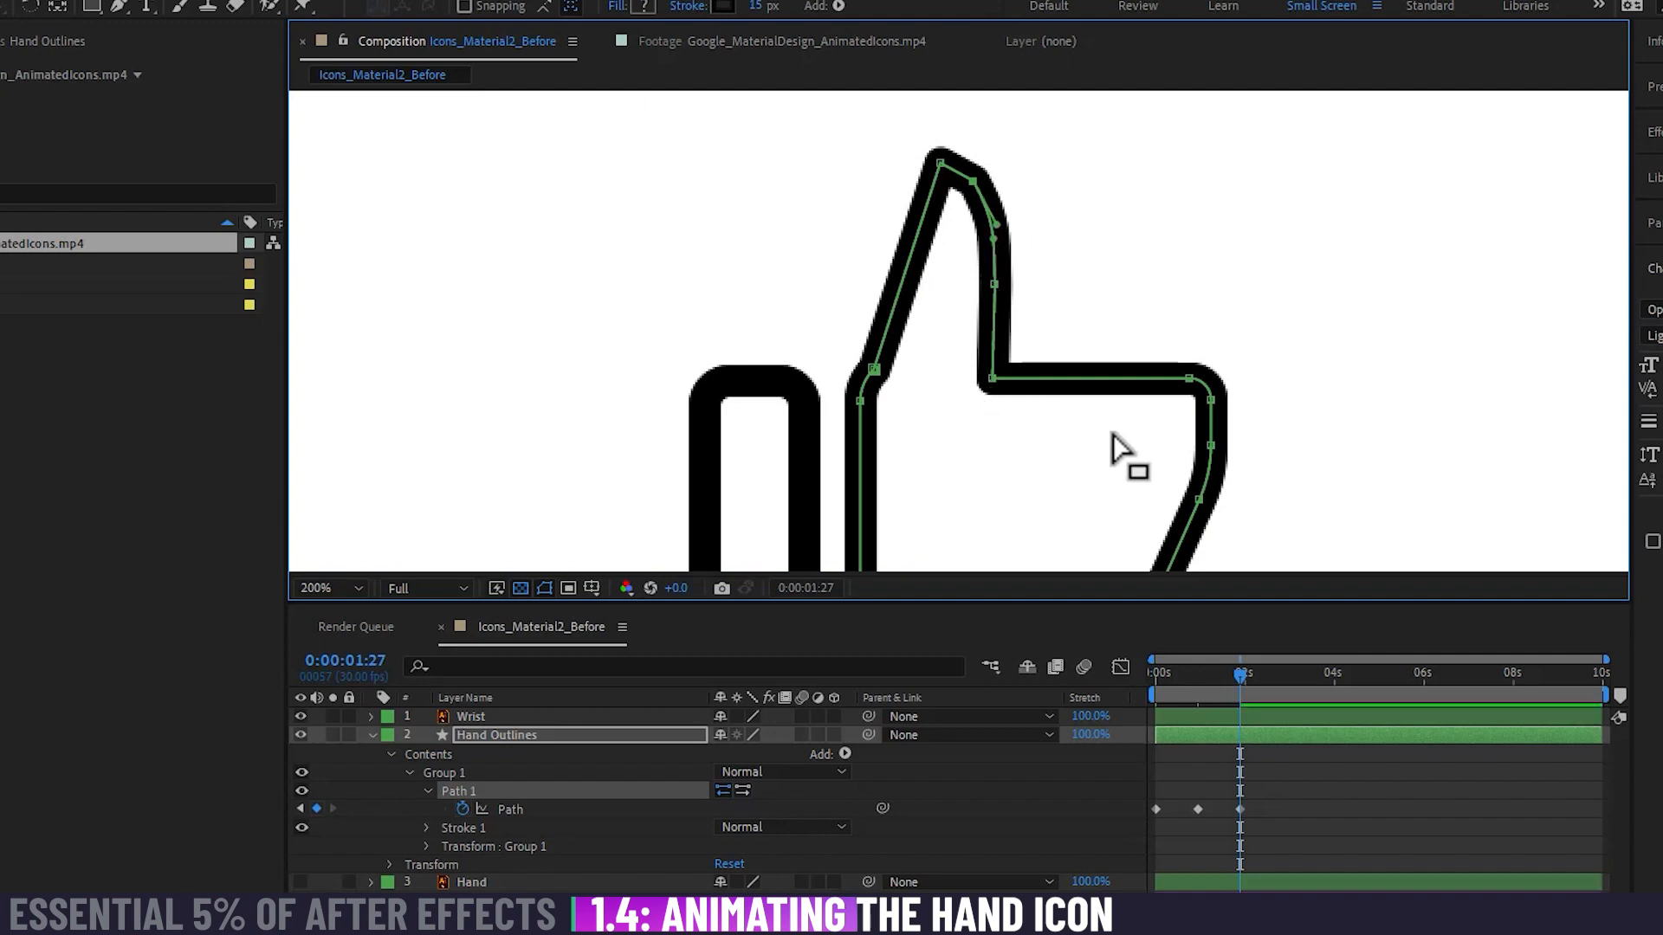
# Step: Copy the Path keyframe at about 1 second and paste it at 0:00:02:26 to return the thumb to its original pose
pyautogui.moveTo(1166, 681); pyautogui.dragTo(1285, 676)
pyautogui.press('pagedown')
pyautogui.click(1195, 811)
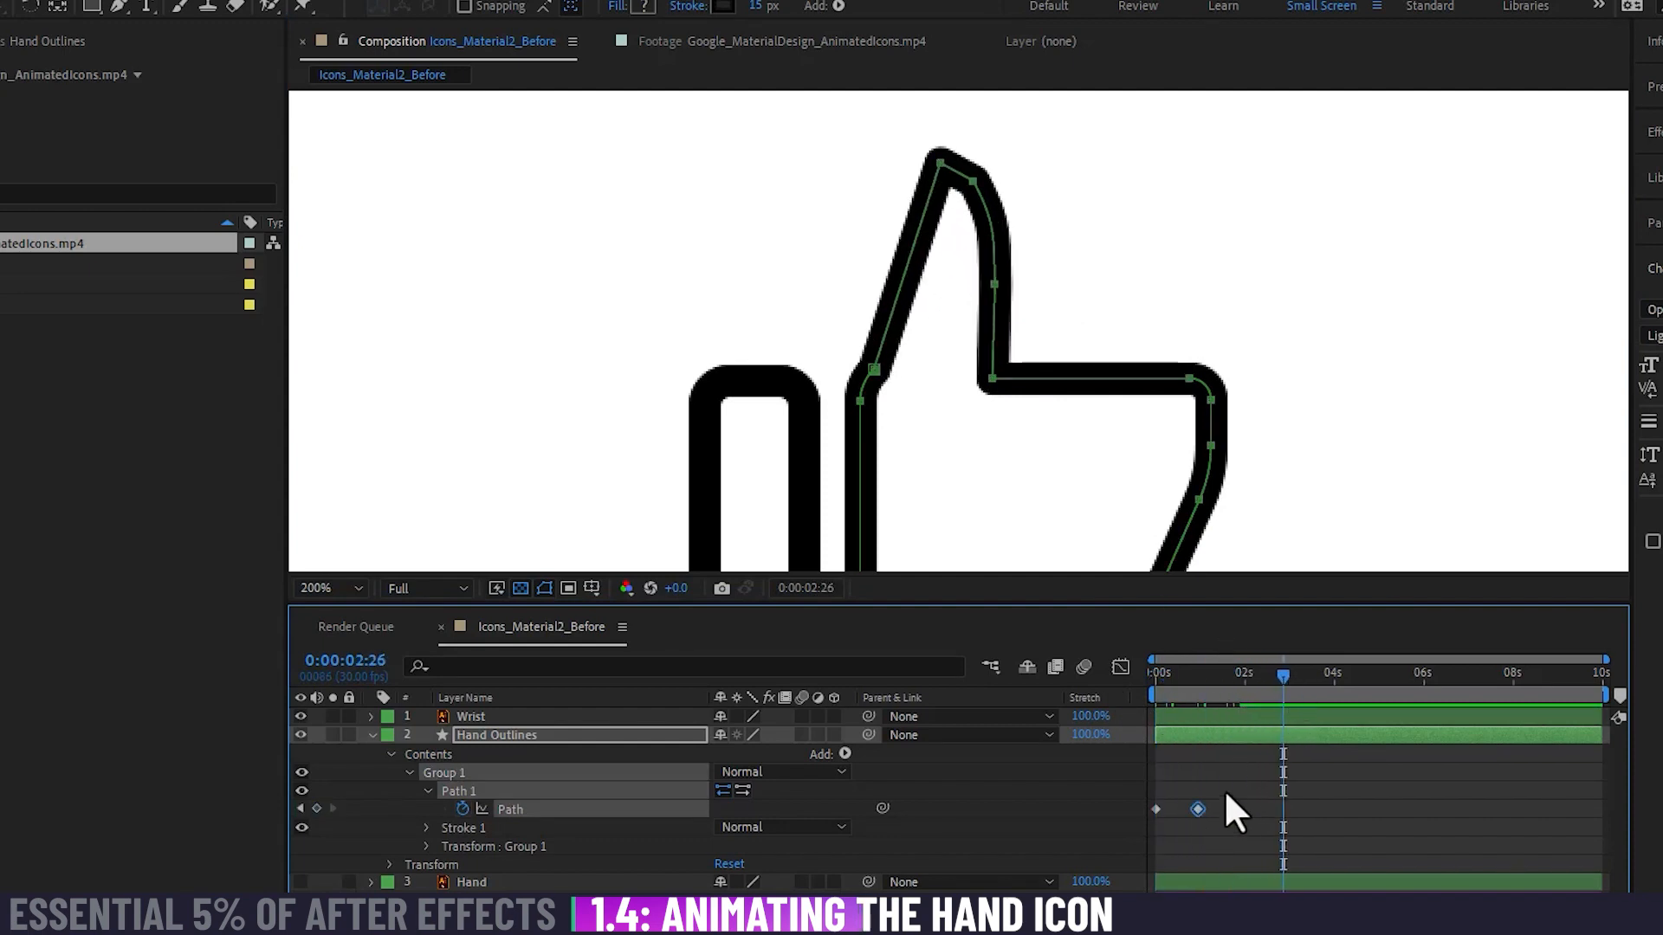
pyautogui.hotkey('ctrl', 'c')
pyautogui.hotkey('ctrl', 'v')
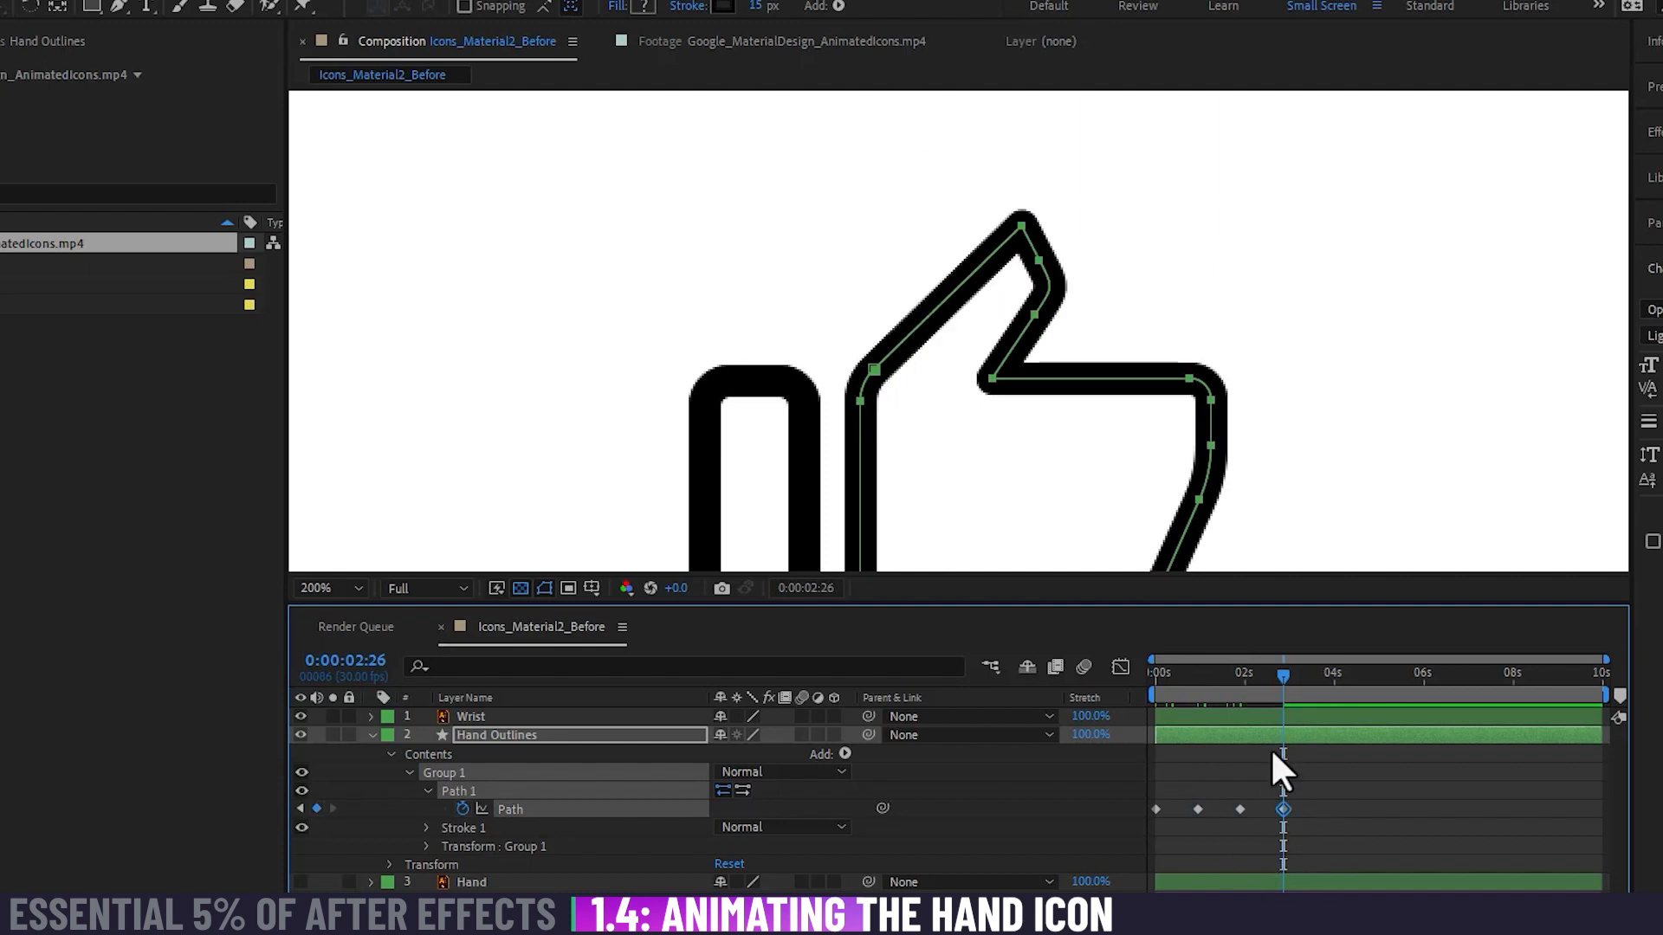
pyautogui.moveTo(1271, 677)
pyautogui.mouseDown()
pyautogui.moveTo(1120, 678)
pyautogui.moveTo(1322, 675)
pyautogui.moveTo(1093, 674)
pyautogui.moveTo(1281, 678)
pyautogui.mouseUp()
# Step: Shift all four Path keyframes about one second later and paste a copy of the original-pose keyframe at 0:00:00:00
pyautogui.moveTo(1308, 791); pyautogui.dragTo(1241, 807)
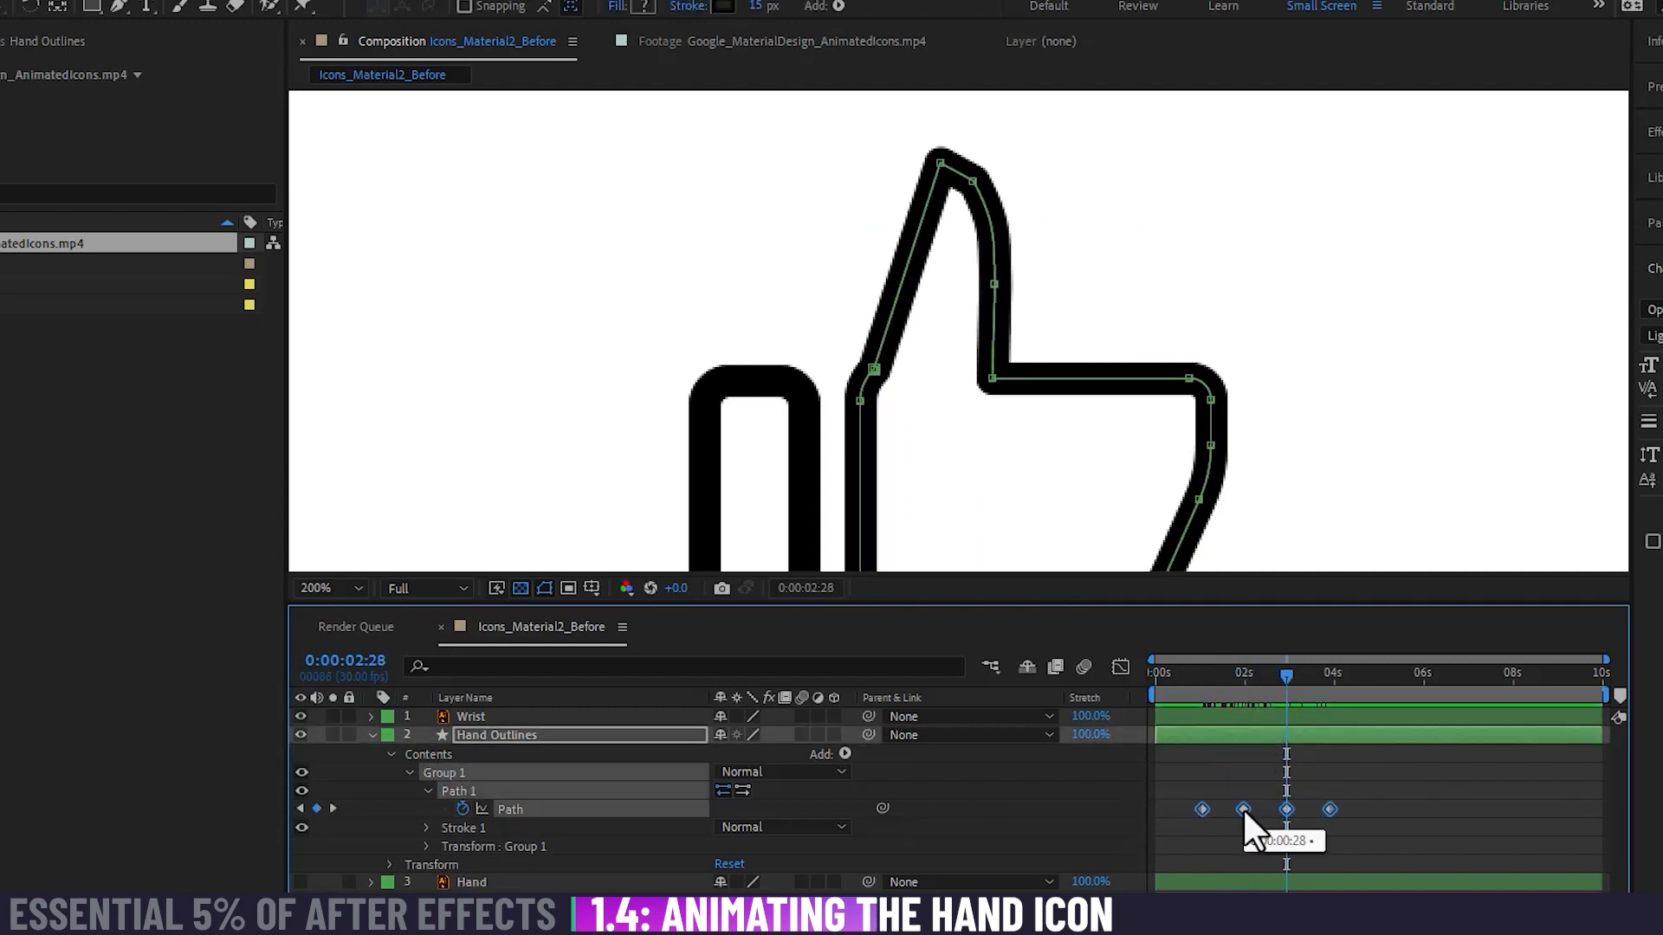
pyautogui.click(1230, 762)
pyautogui.moveTo(1214, 677); pyautogui.dragTo(1147, 684)
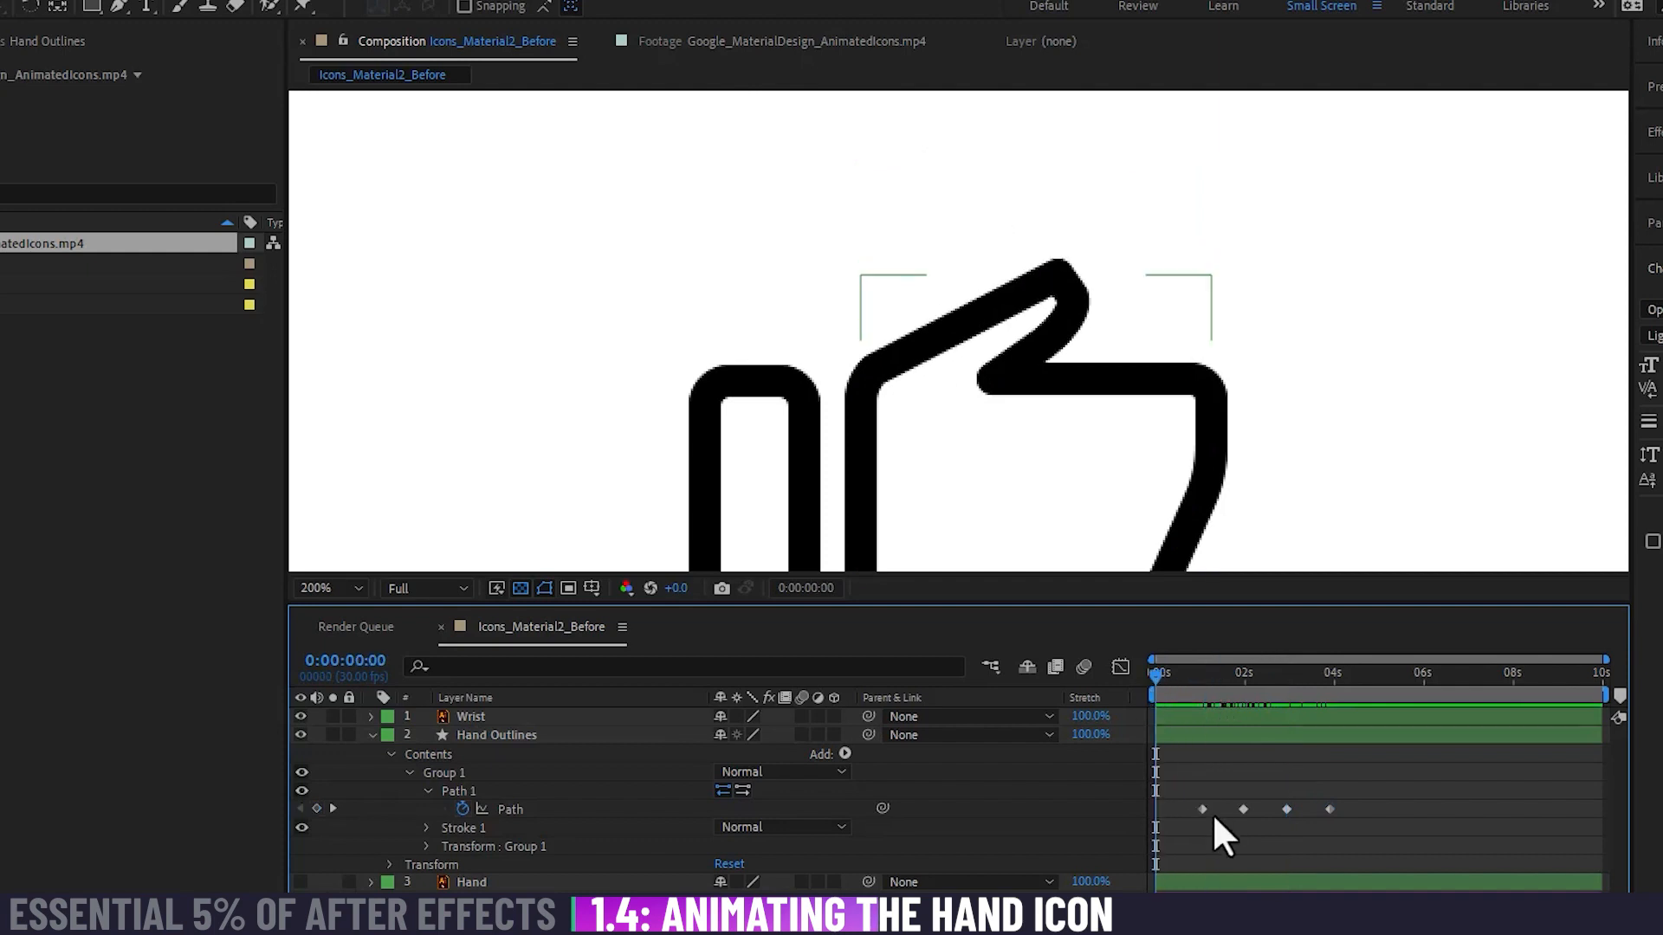
pyautogui.click(1244, 811)
pyautogui.hotkey('ctrl', 'c')
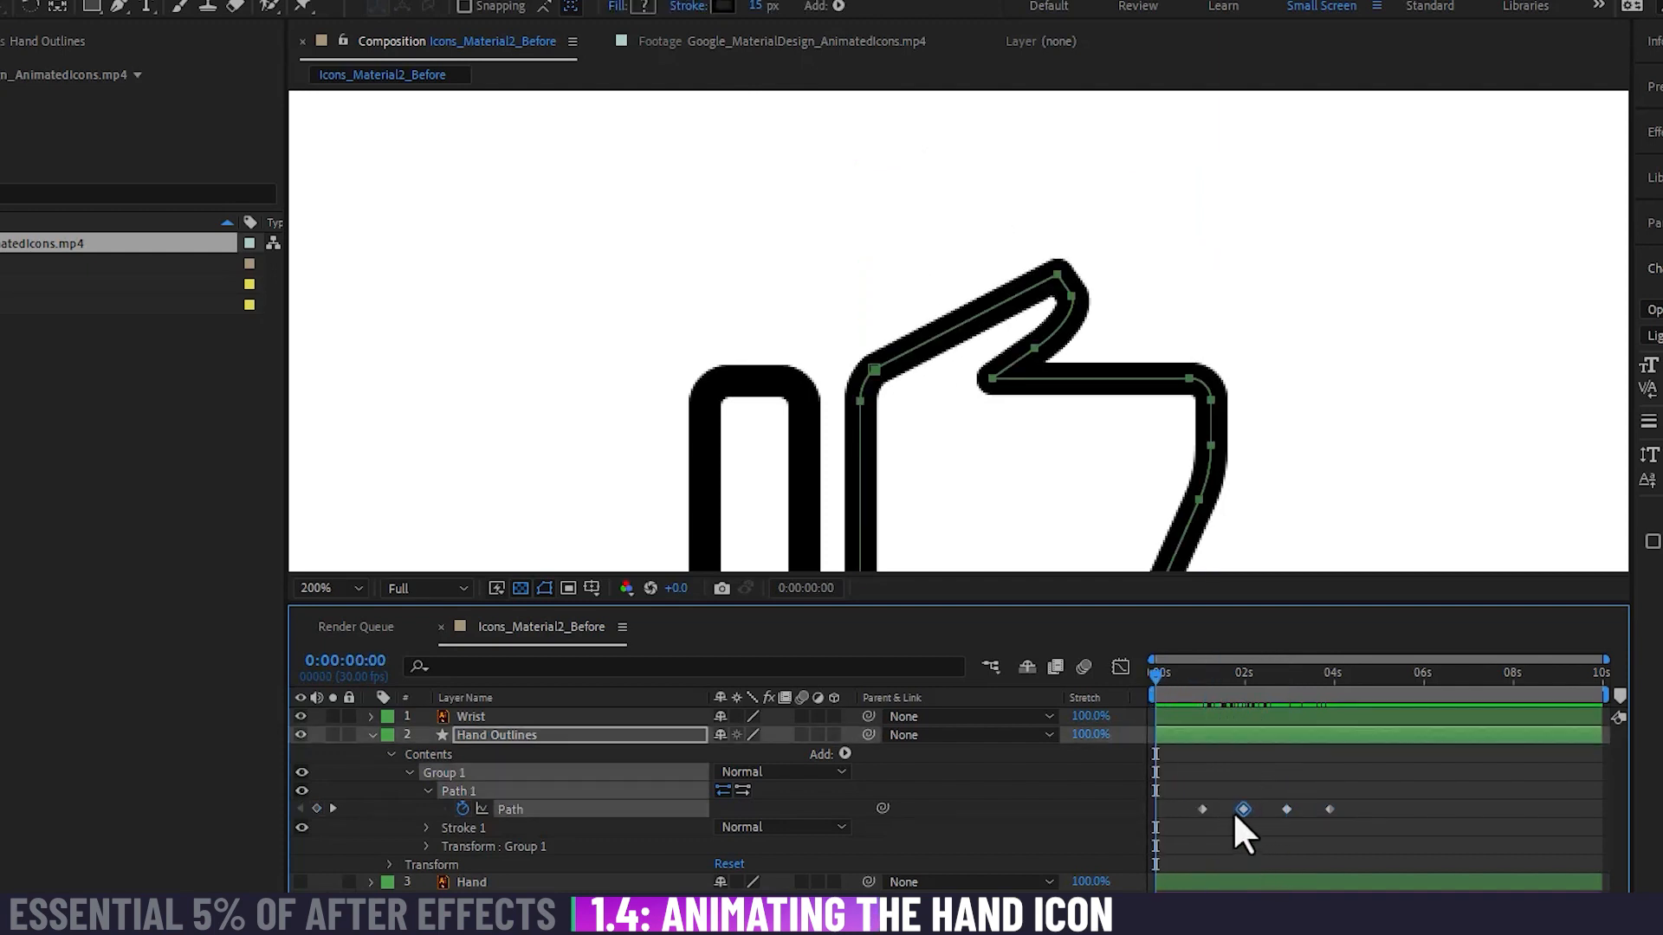
pyautogui.hotkey('ctrl', 'v')
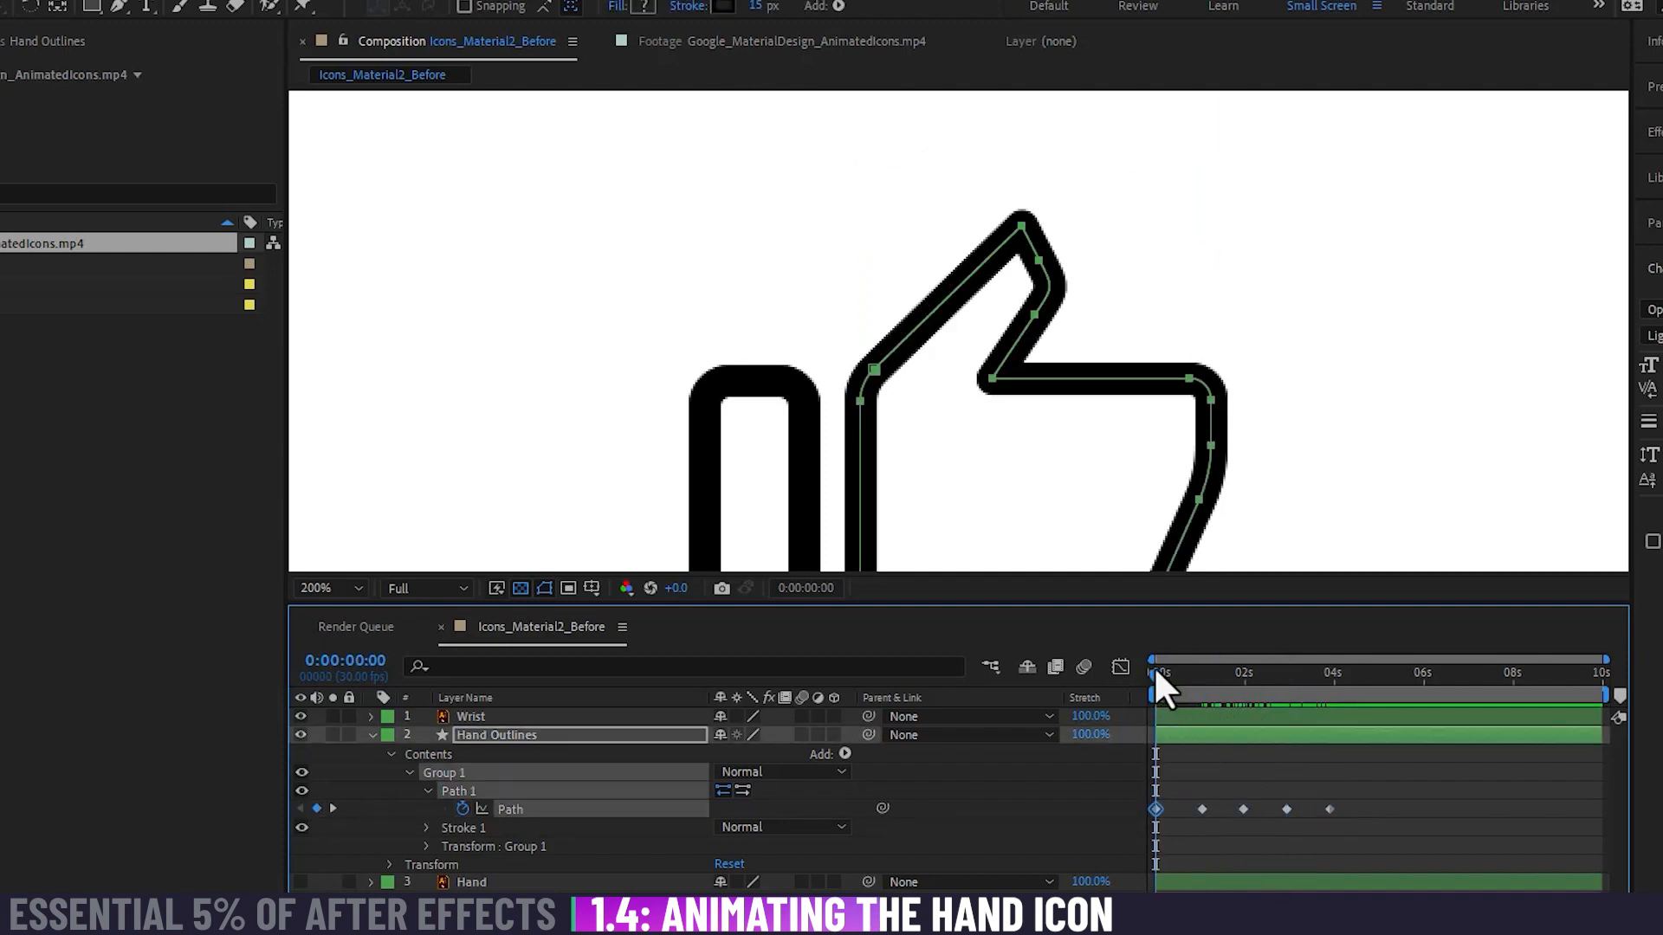
# Step: Play back the full thumb animation and scrub back near the start to judge the spacing of its keyframes
pyautogui.press('space')
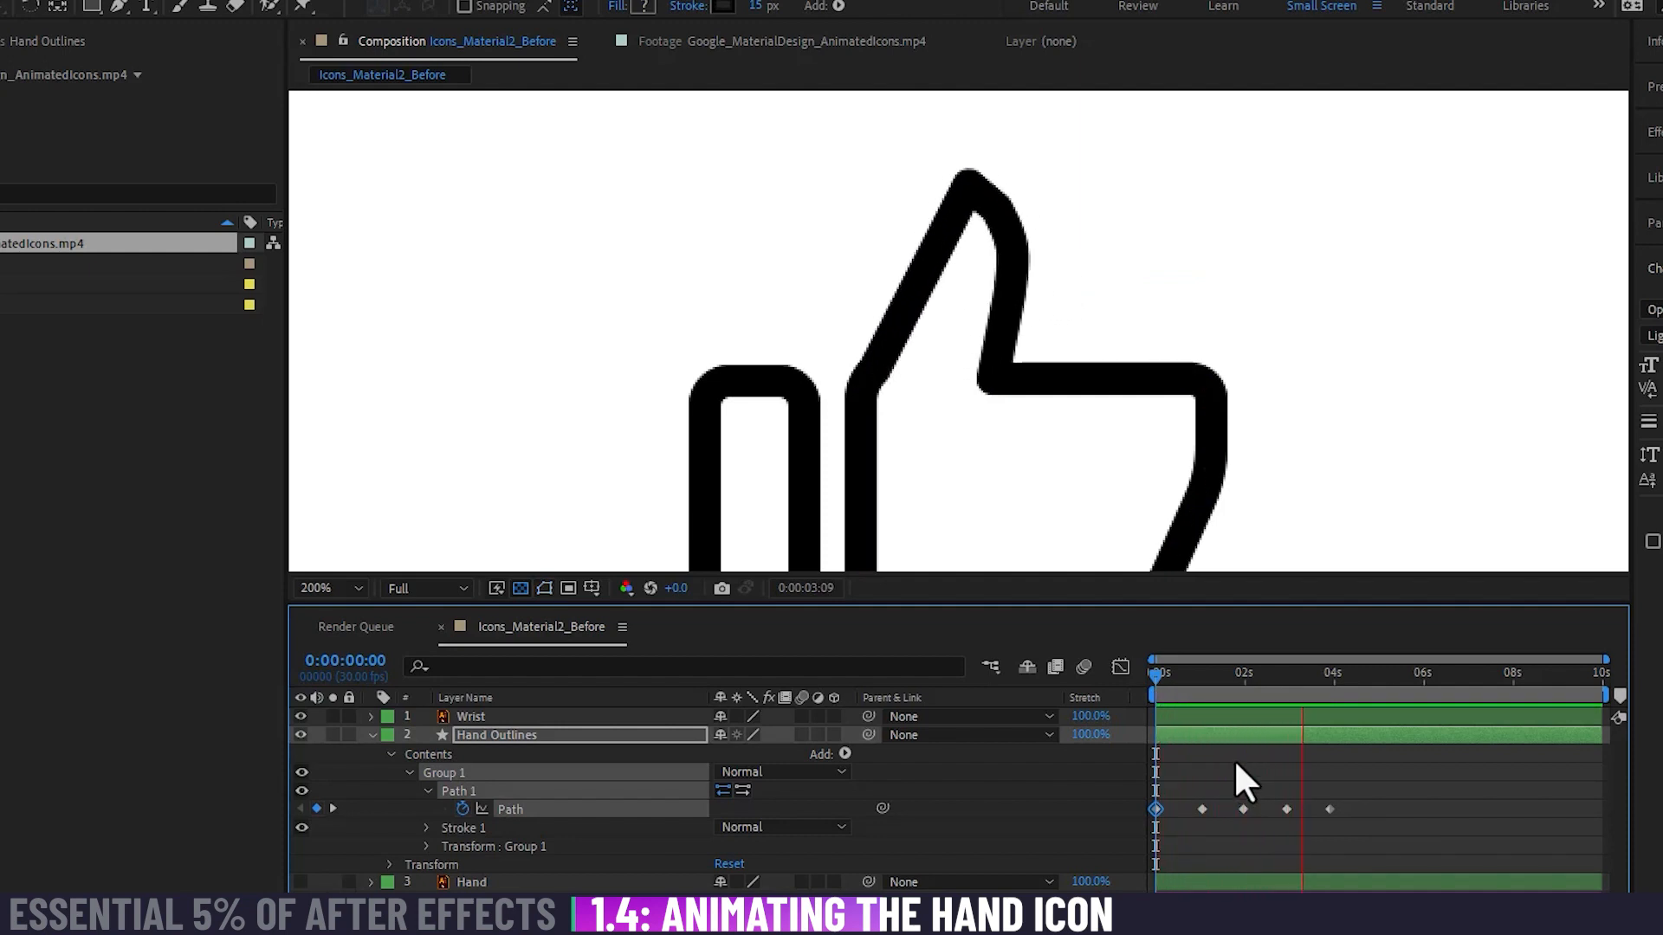
pyautogui.press('space')
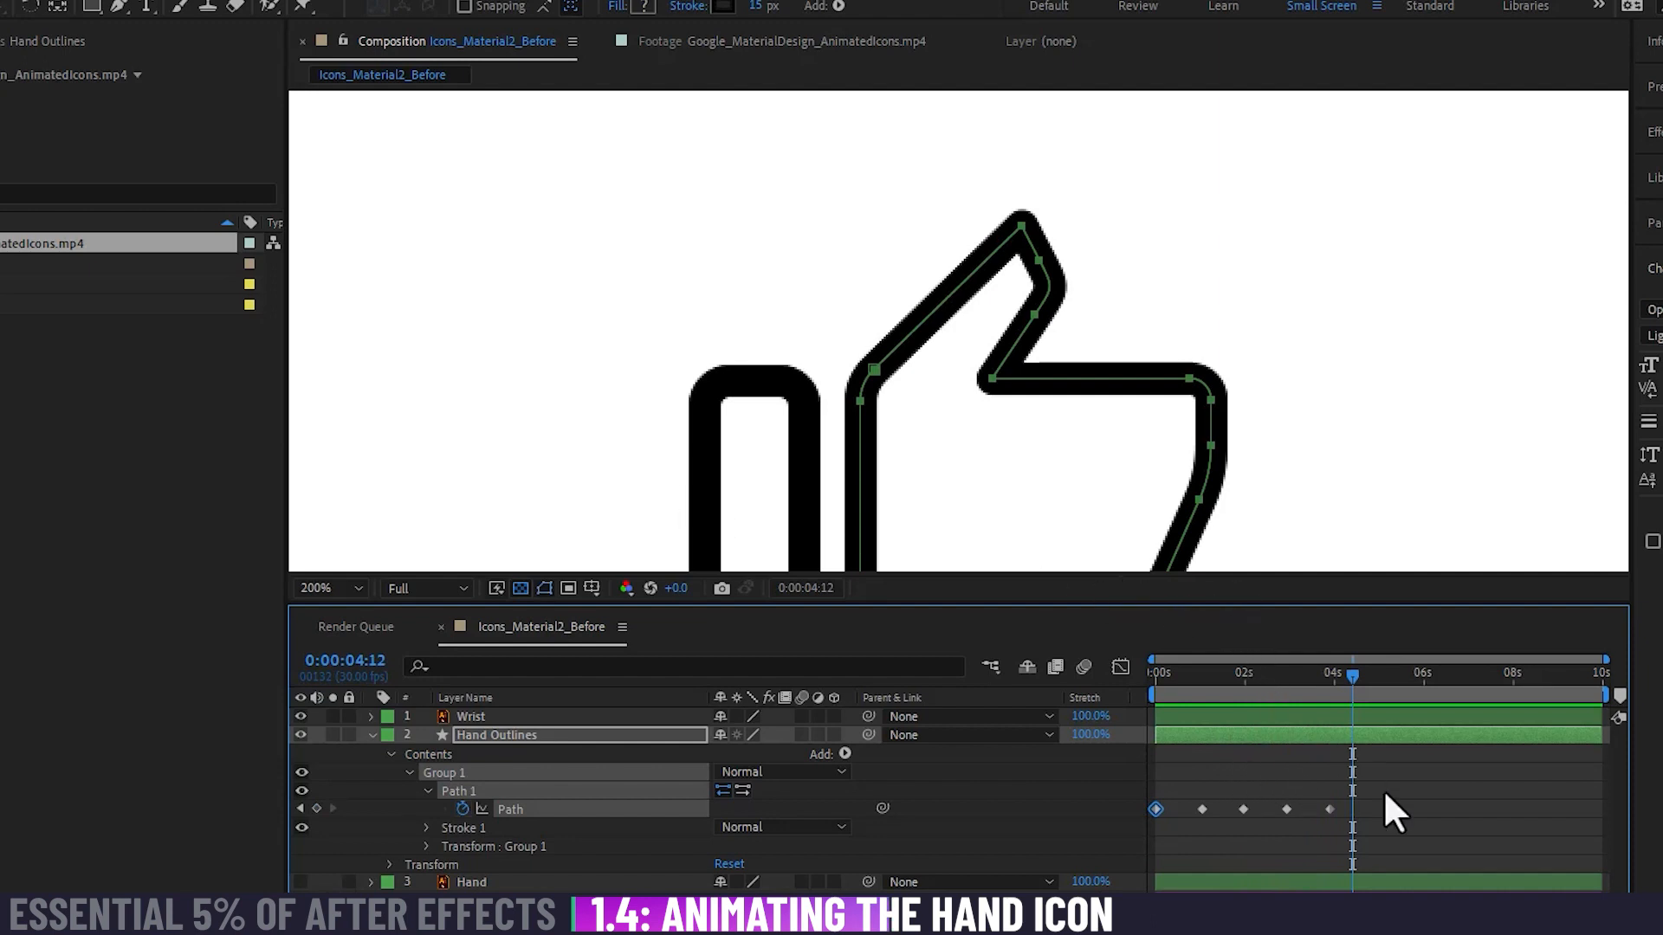
pyautogui.moveTo(1384, 814); pyautogui.dragTo(1195, 819)
pyautogui.click(1521, 811)
pyautogui.moveTo(1351, 675); pyautogui.dragTo(1166, 677)
pyautogui.press('space')
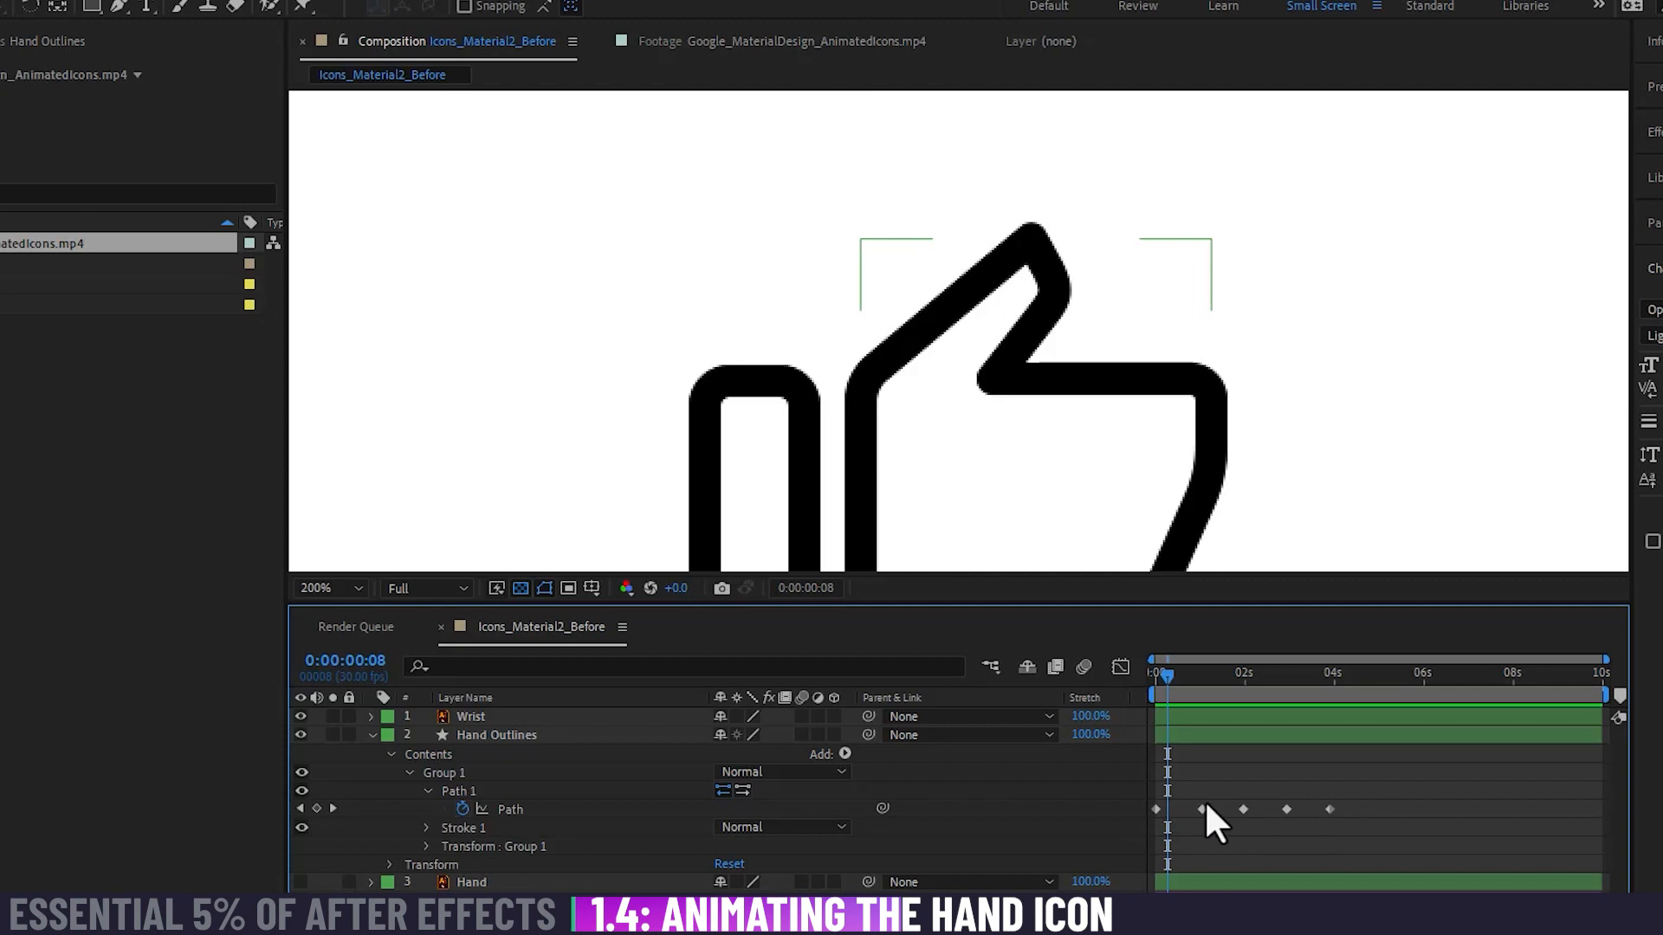
# Step: Compress all five Path keyframes proportionally so the last one falls at about 1.5 seconds, and preview the faster motion
pyautogui.moveTo(1388, 797); pyautogui.dragTo(1177, 823)
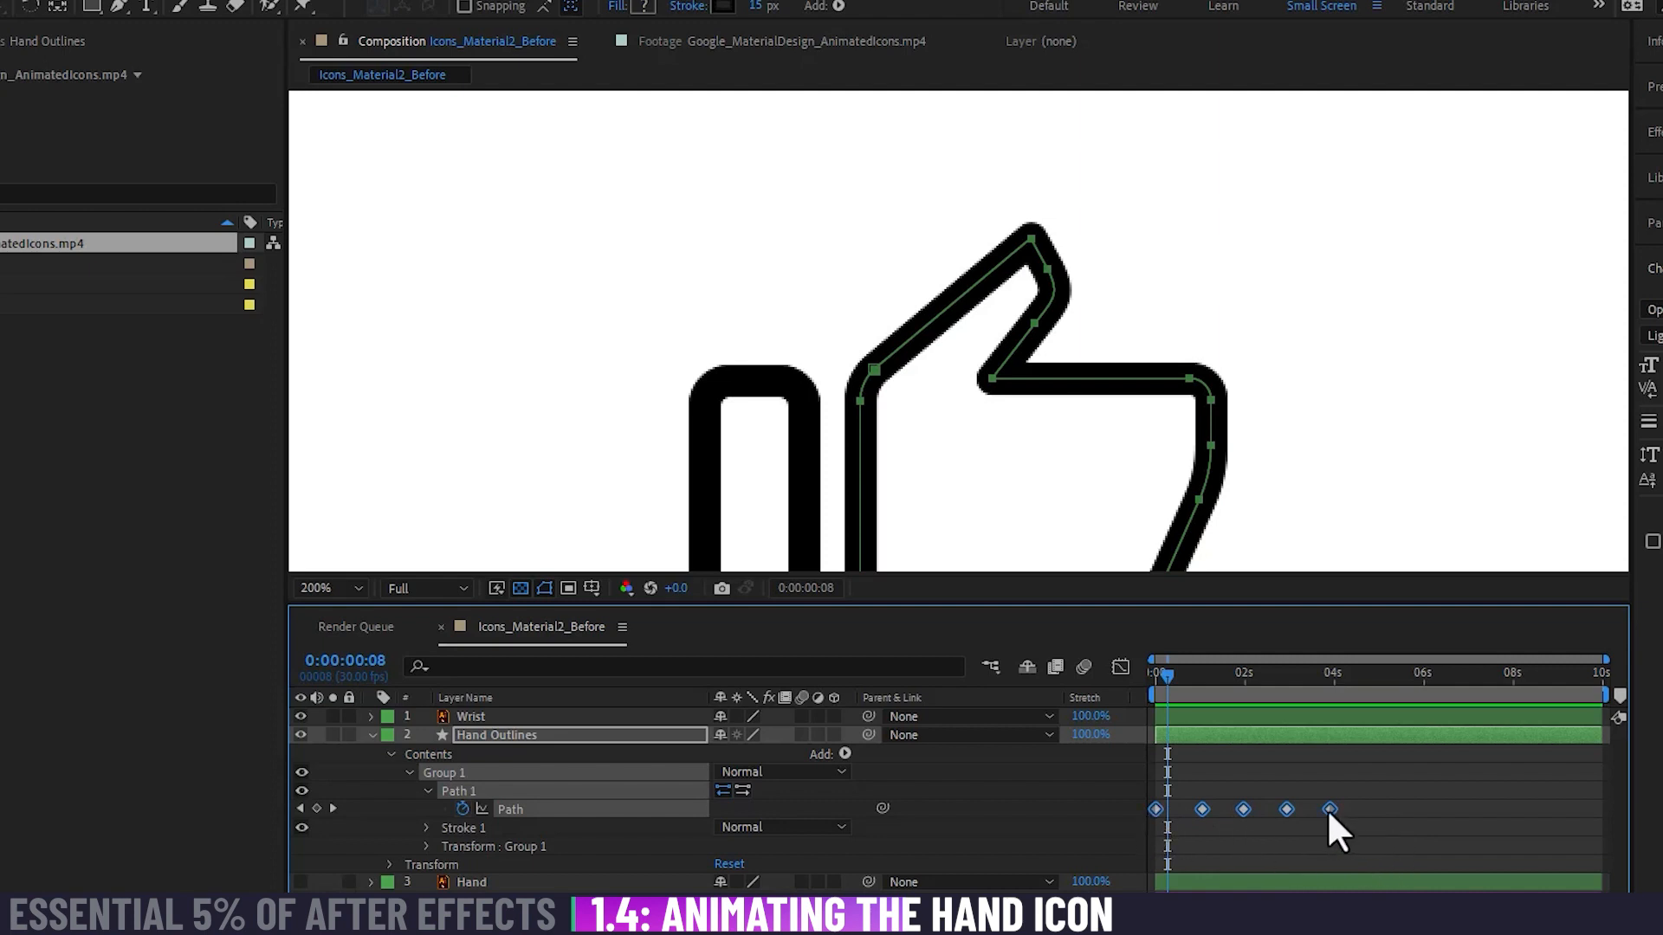
pyautogui.moveTo(1330, 809); pyautogui.dragTo(1213, 810)
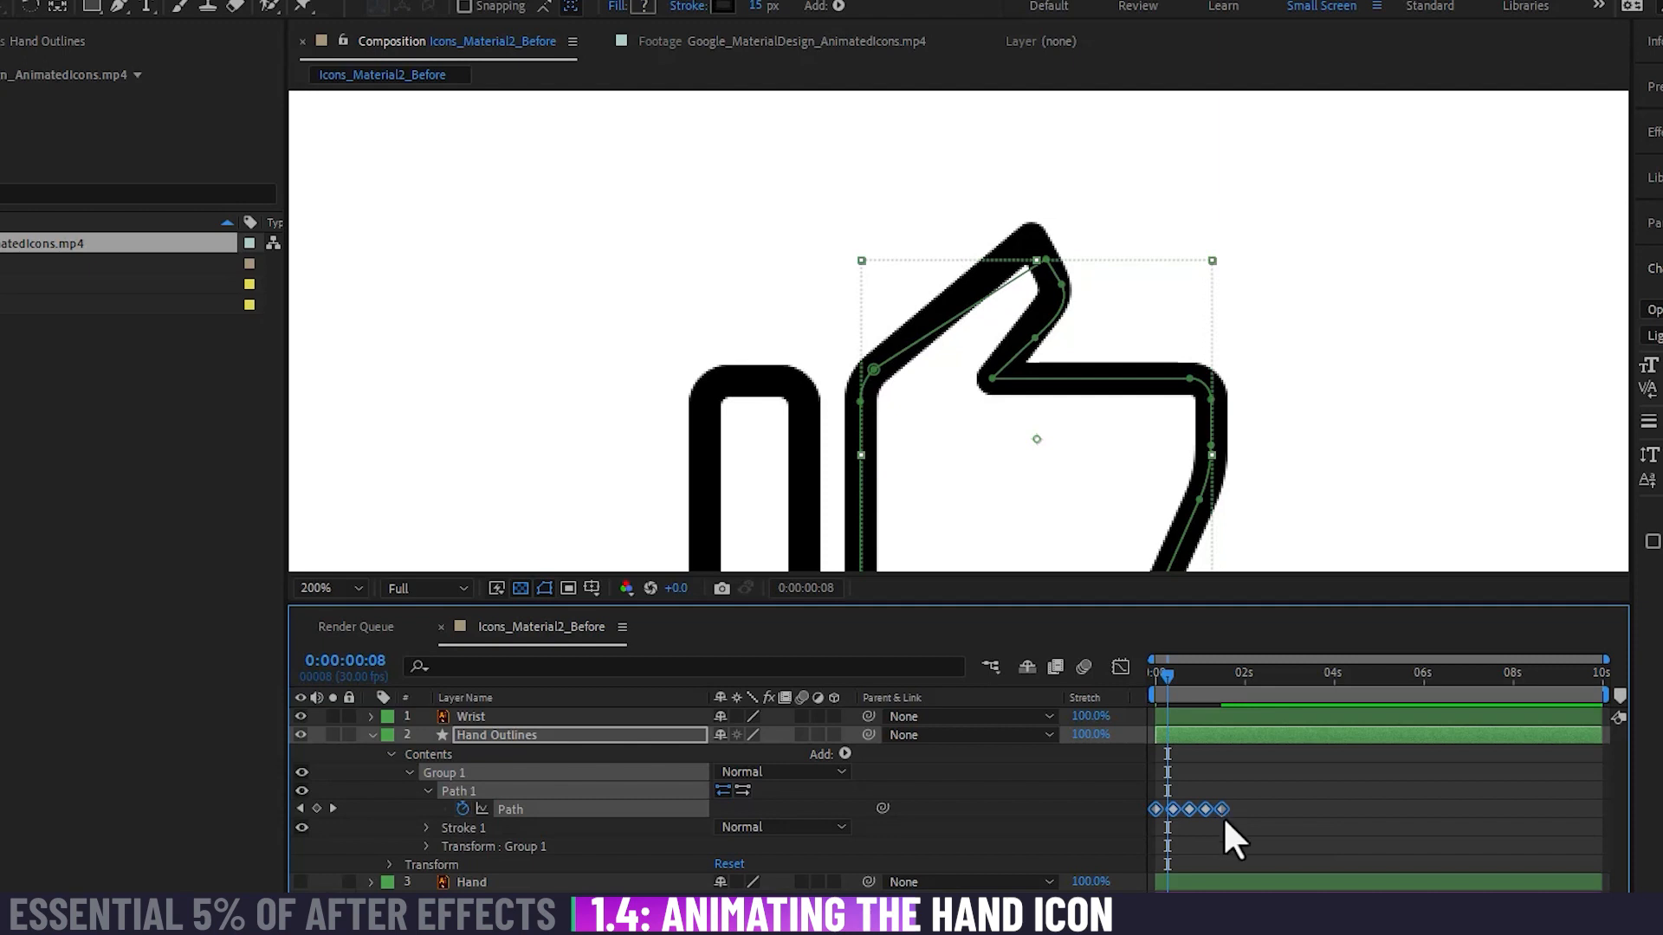
pyautogui.moveTo(1168, 677); pyautogui.dragTo(1119, 673)
pyautogui.press('space')
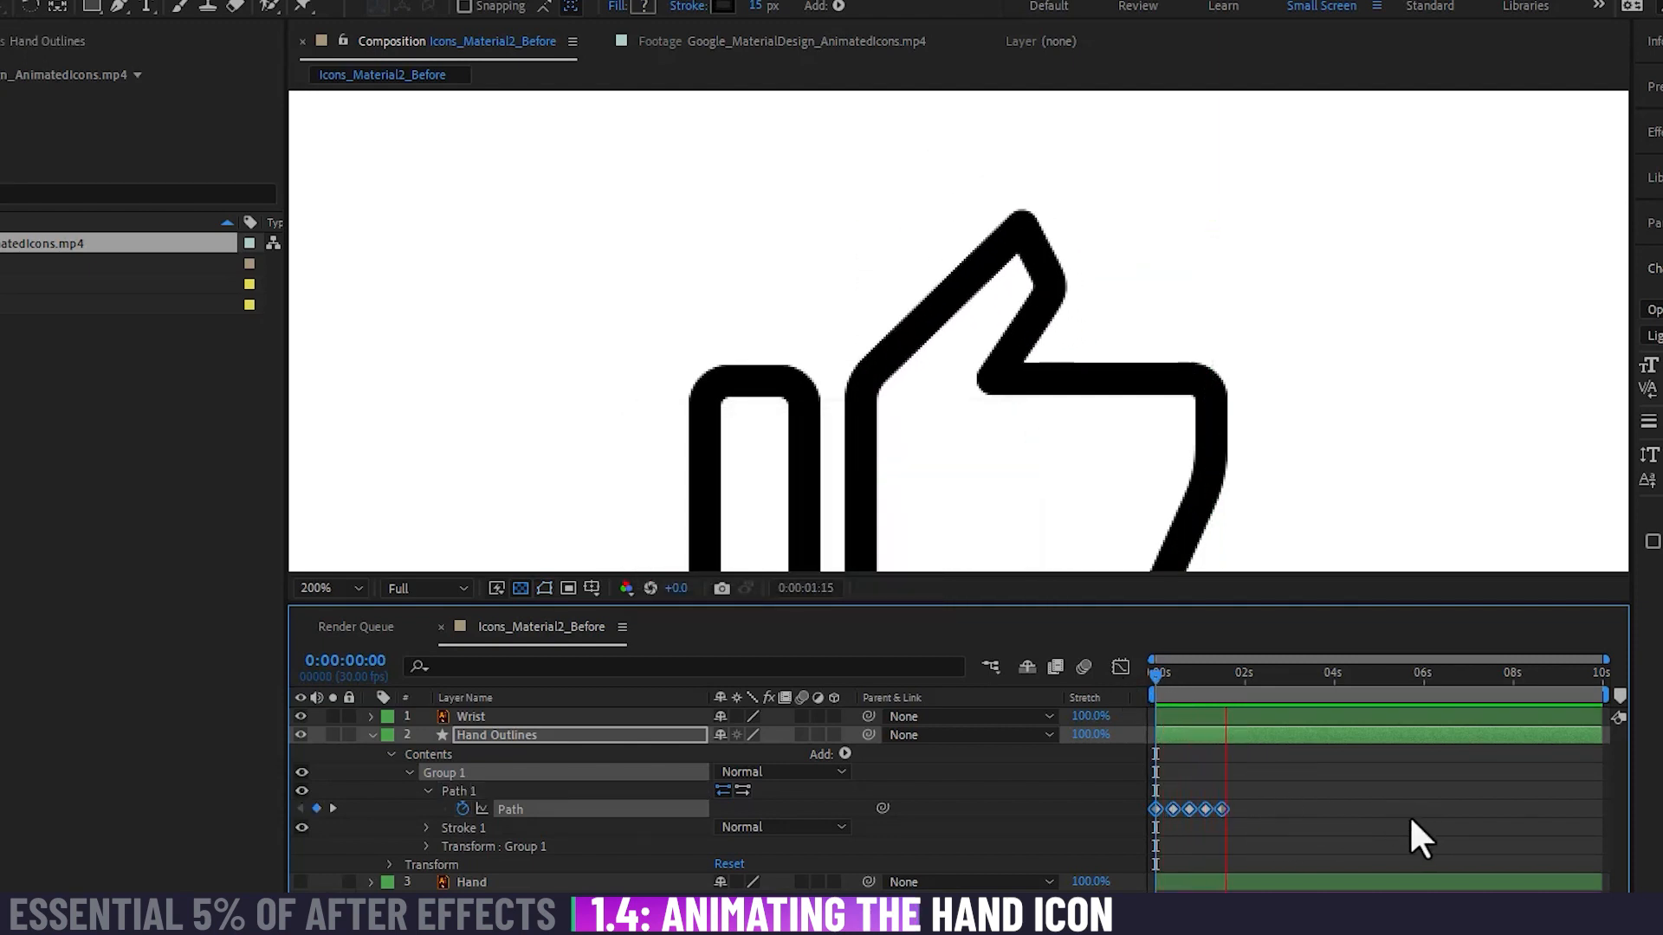
pyautogui.press('space')
pyautogui.press('space')
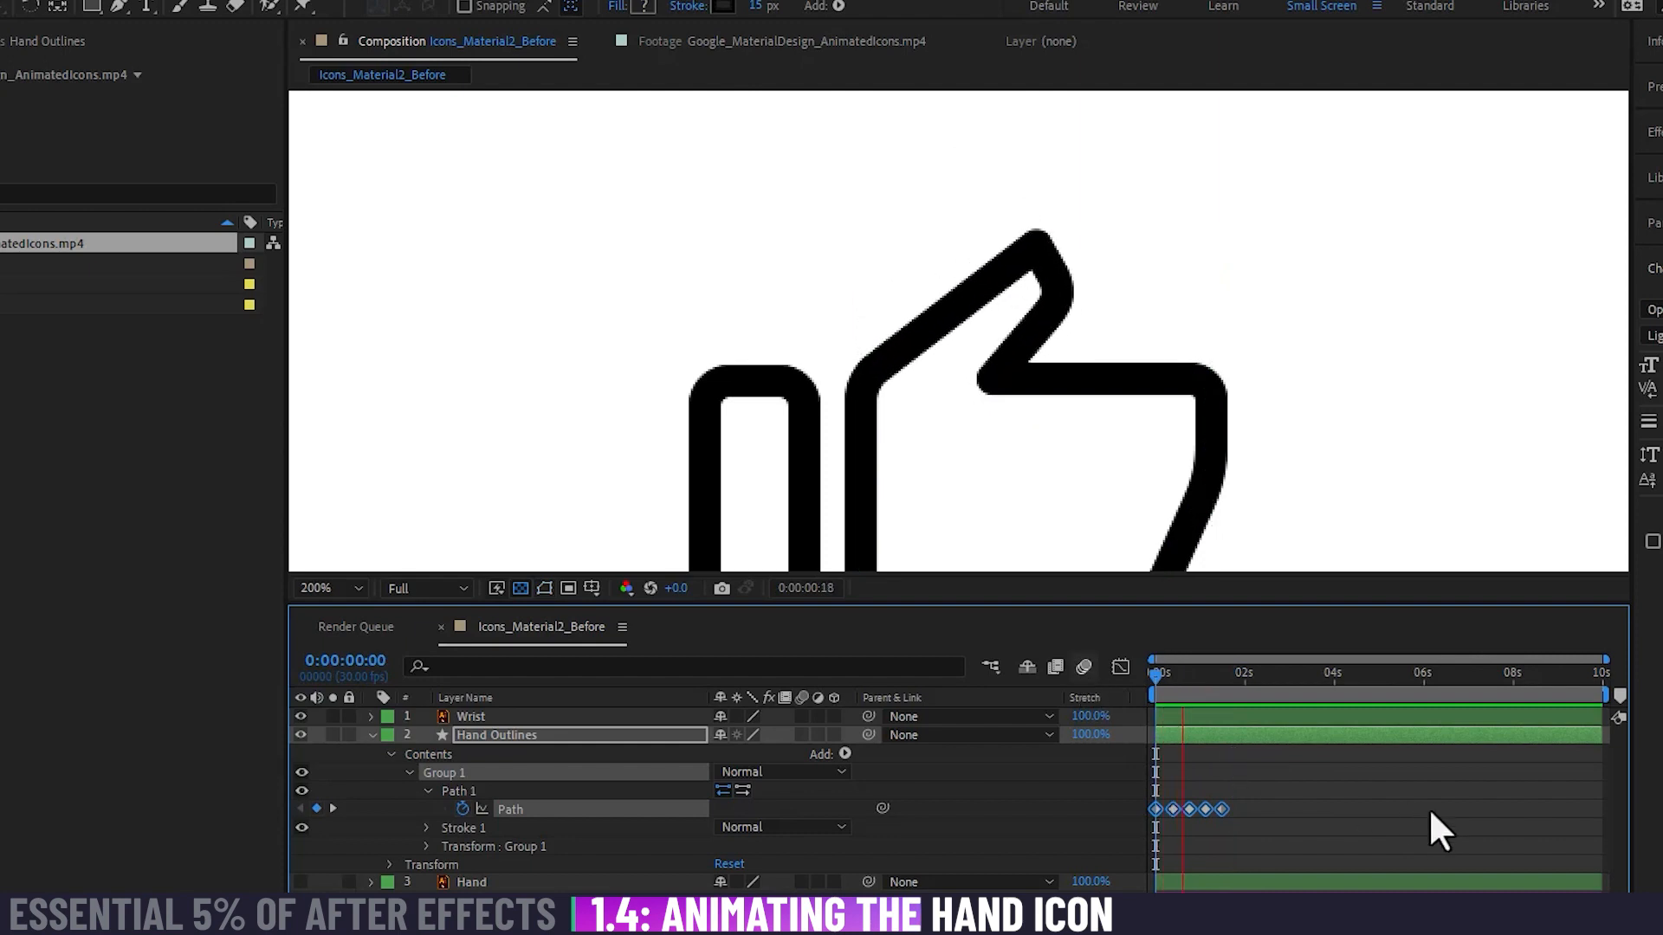
pyautogui.press('space')
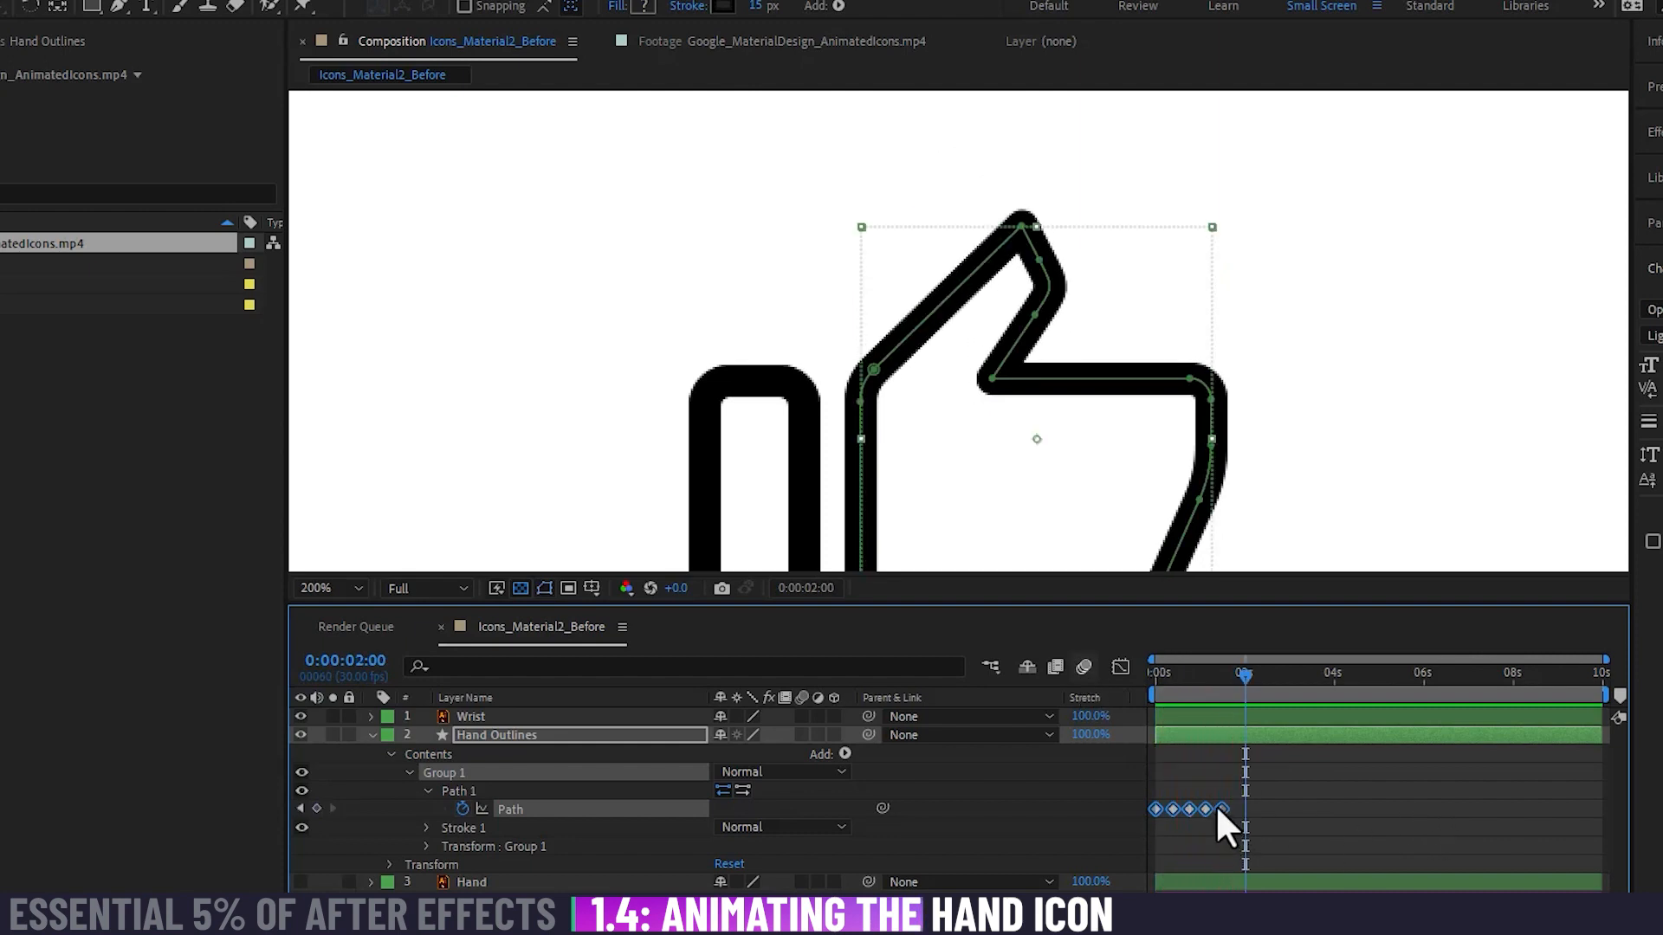
# Step: Compress the five Path keyframes further so they span about half a second, and preview the motion from the start
pyautogui.moveTo(1220, 805); pyautogui.dragTo(1180, 802)
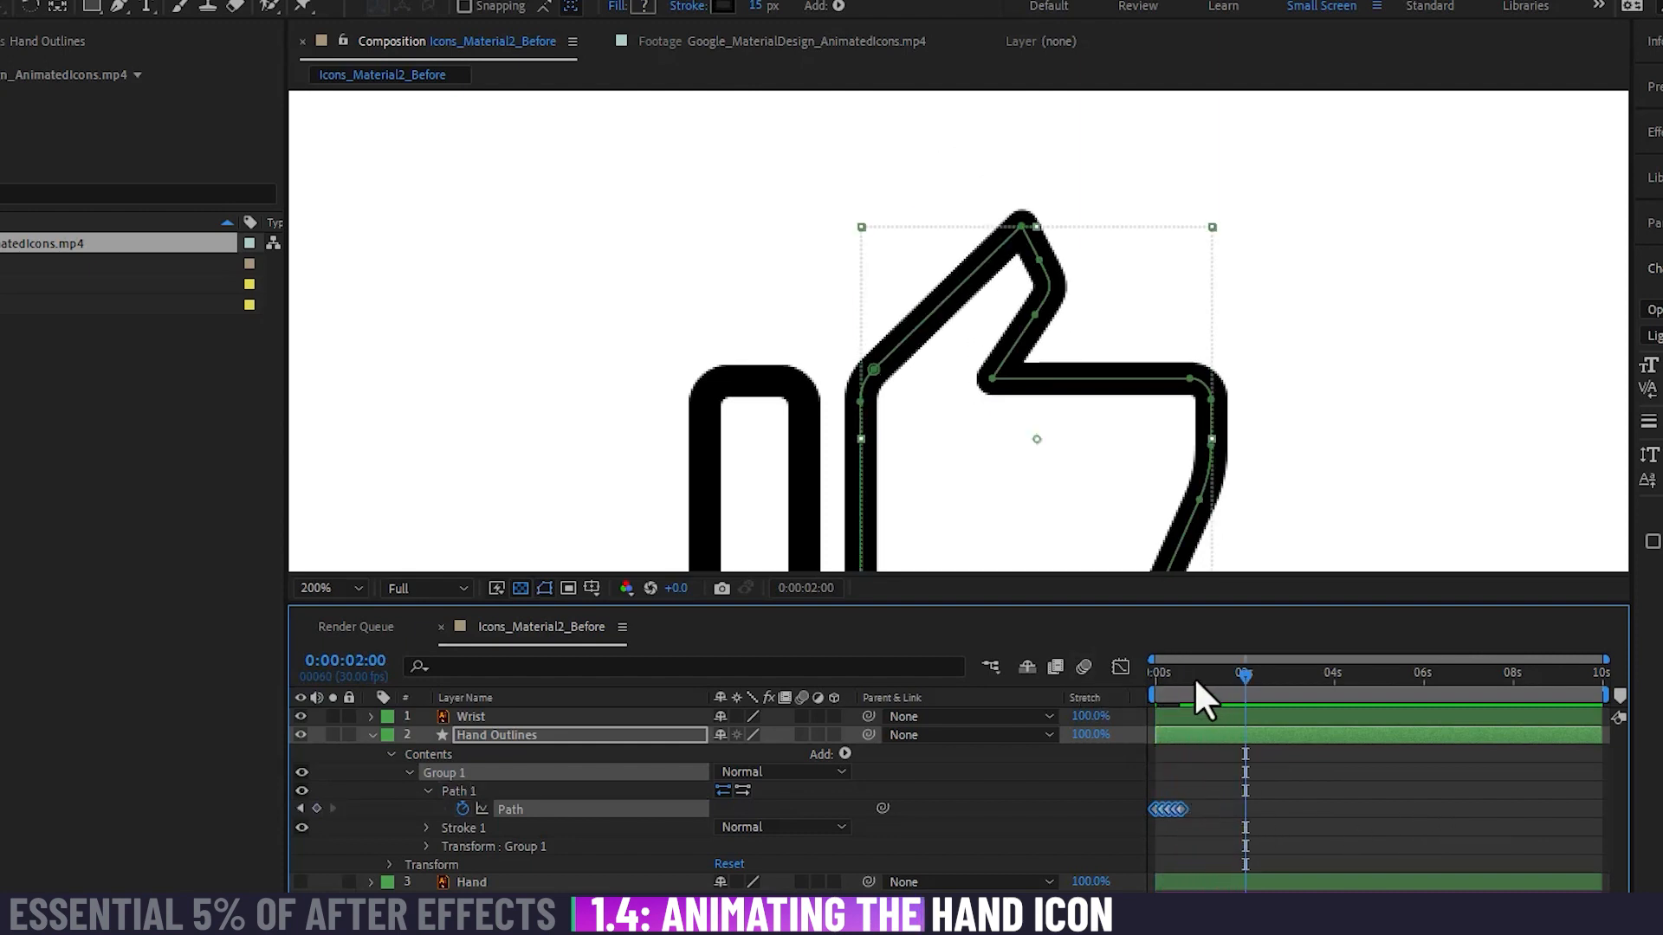
pyautogui.press('Home')
pyautogui.press('space')
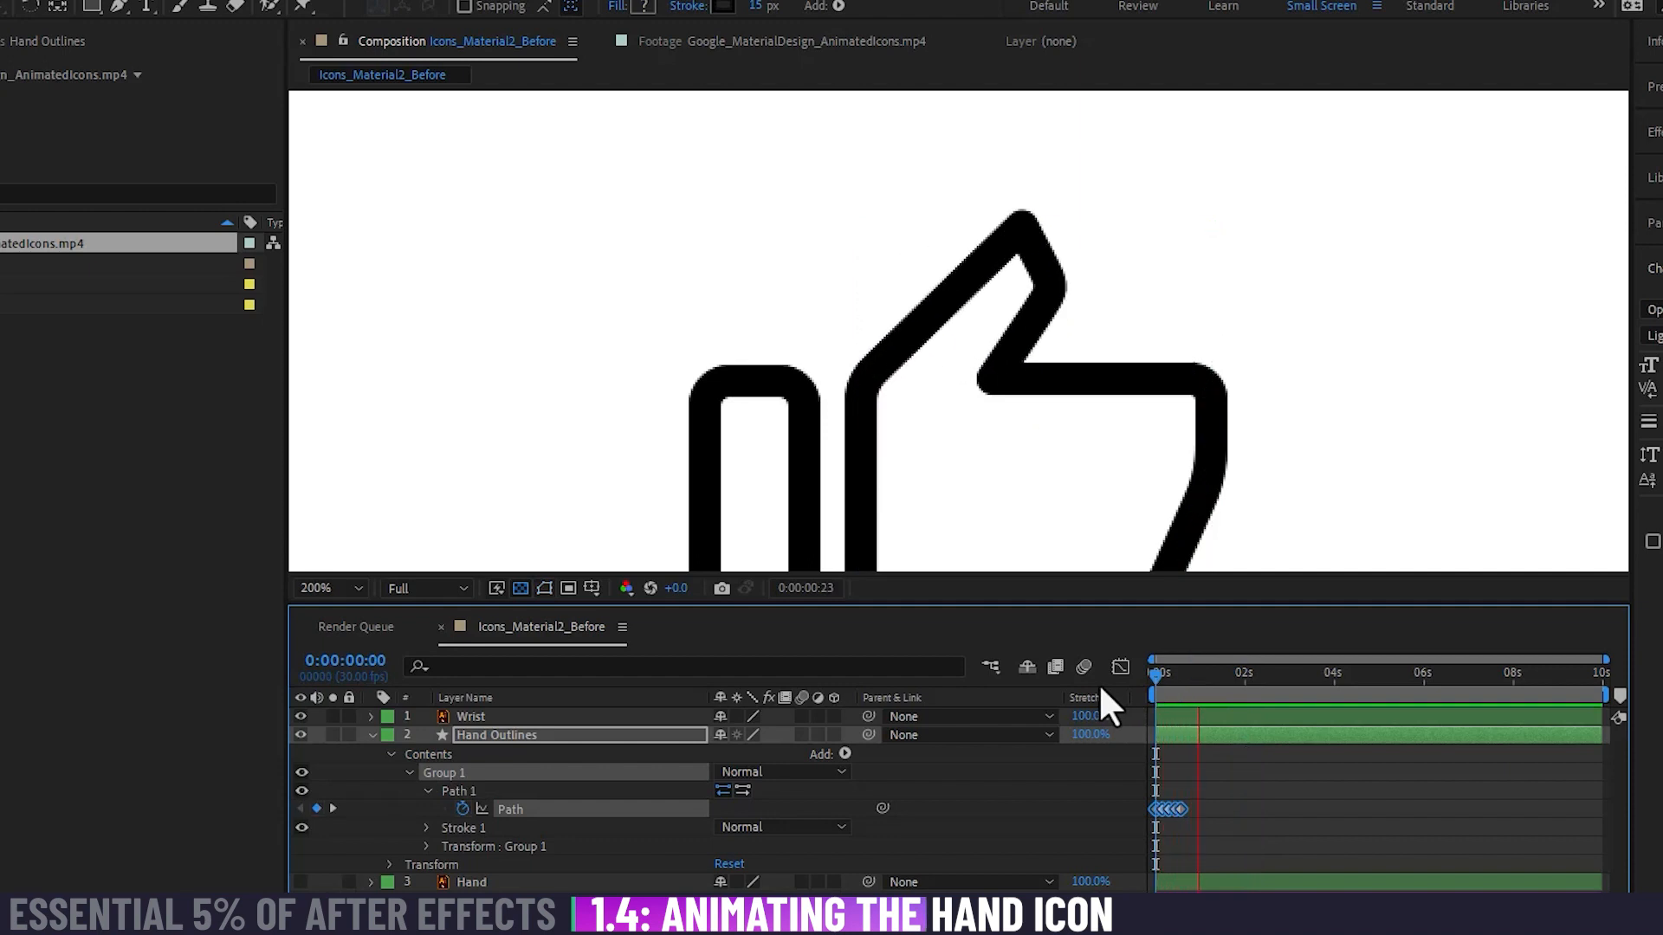
pyautogui.press('space')
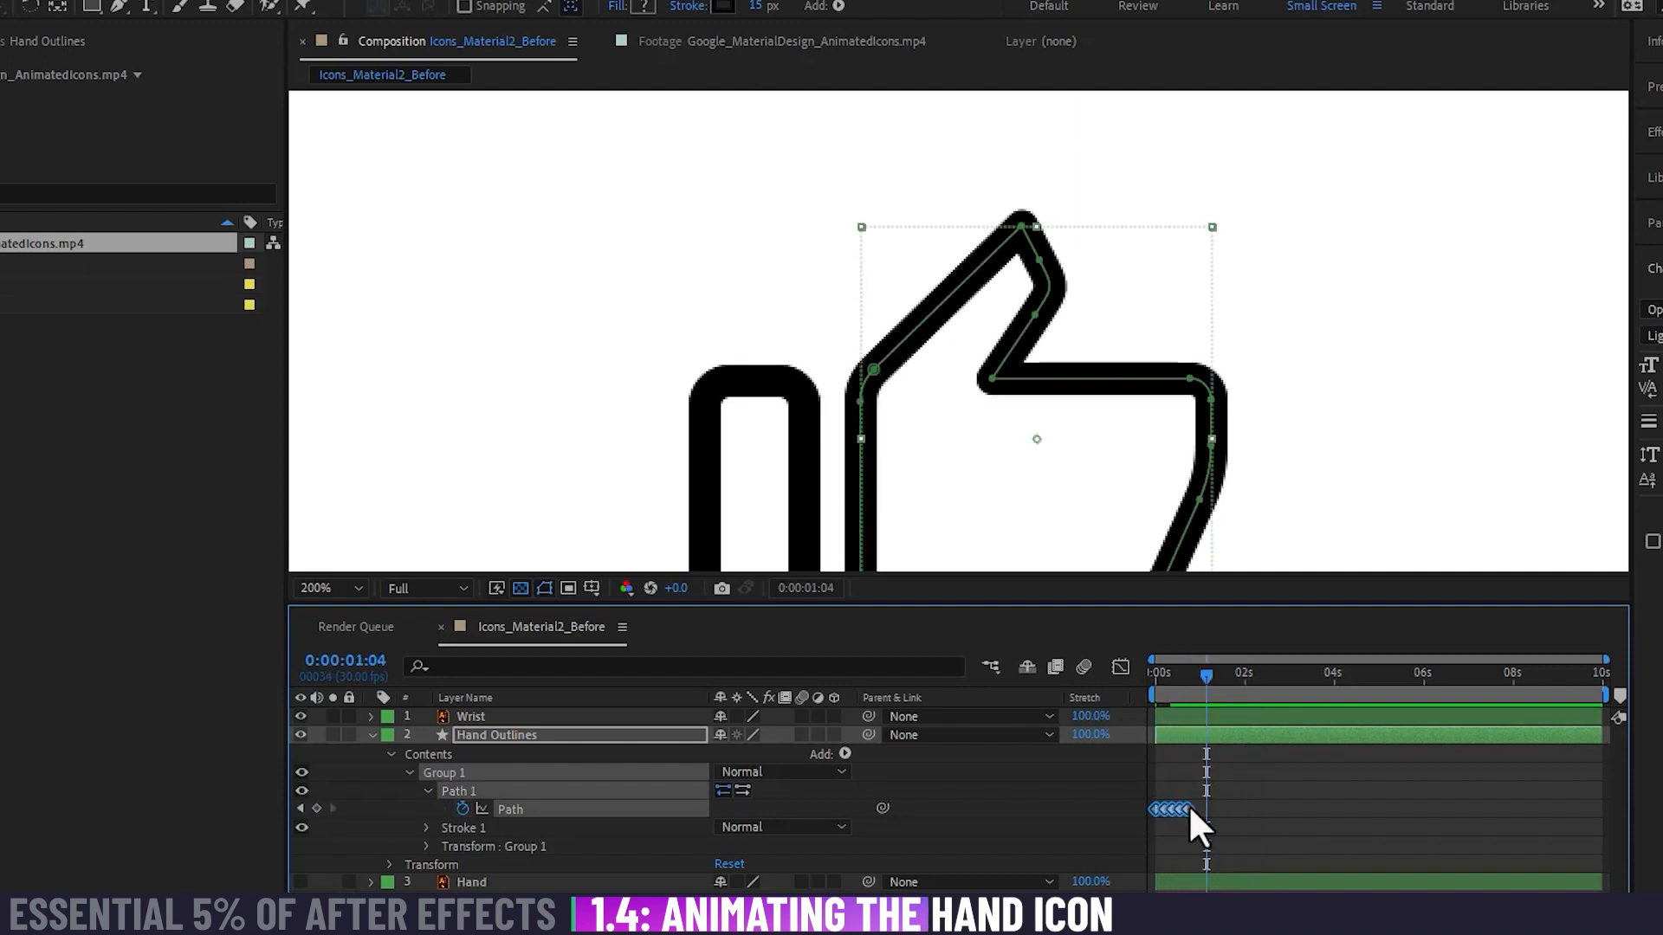
# Step: Move the group of five Path keyframes to begin at about 4 seconds and return the playhead to 0:00:00:00
pyautogui.click(1226, 799)
pyautogui.moveTo(1226, 777); pyautogui.dragTo(1365, 807)
pyautogui.click(1374, 779)
pyautogui.press('Home')
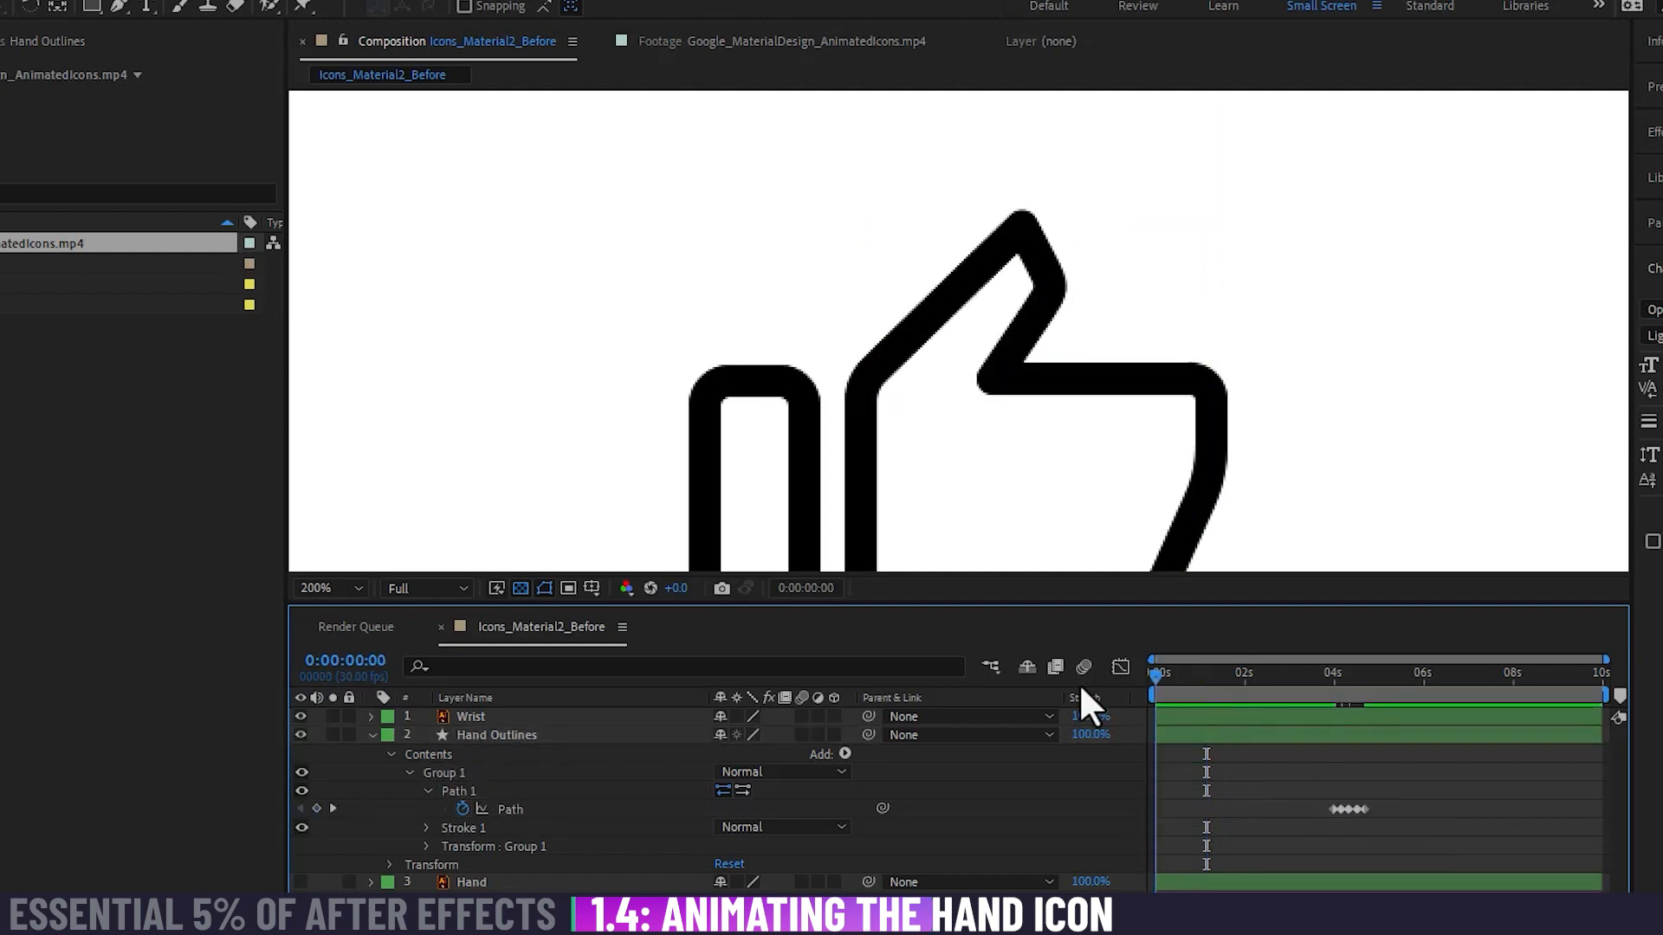
pyautogui.moveTo(917, 416); pyautogui.dragTo(1003, 285)
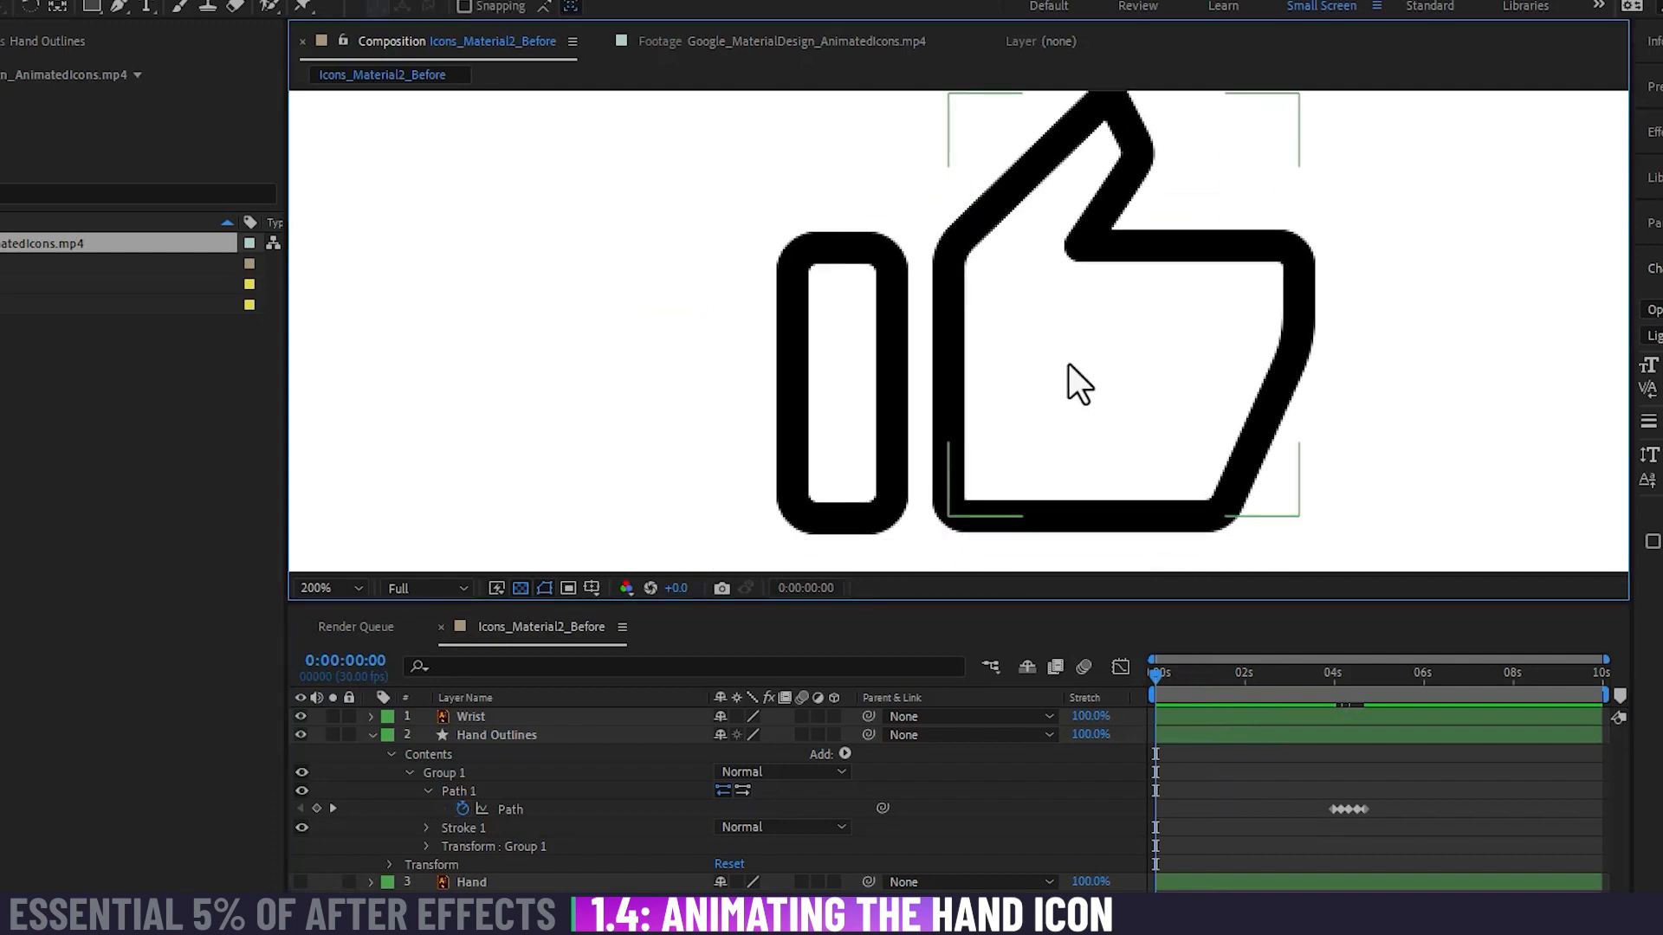
pyautogui.moveTo(1005, 380); pyautogui.dragTo(953, 395)
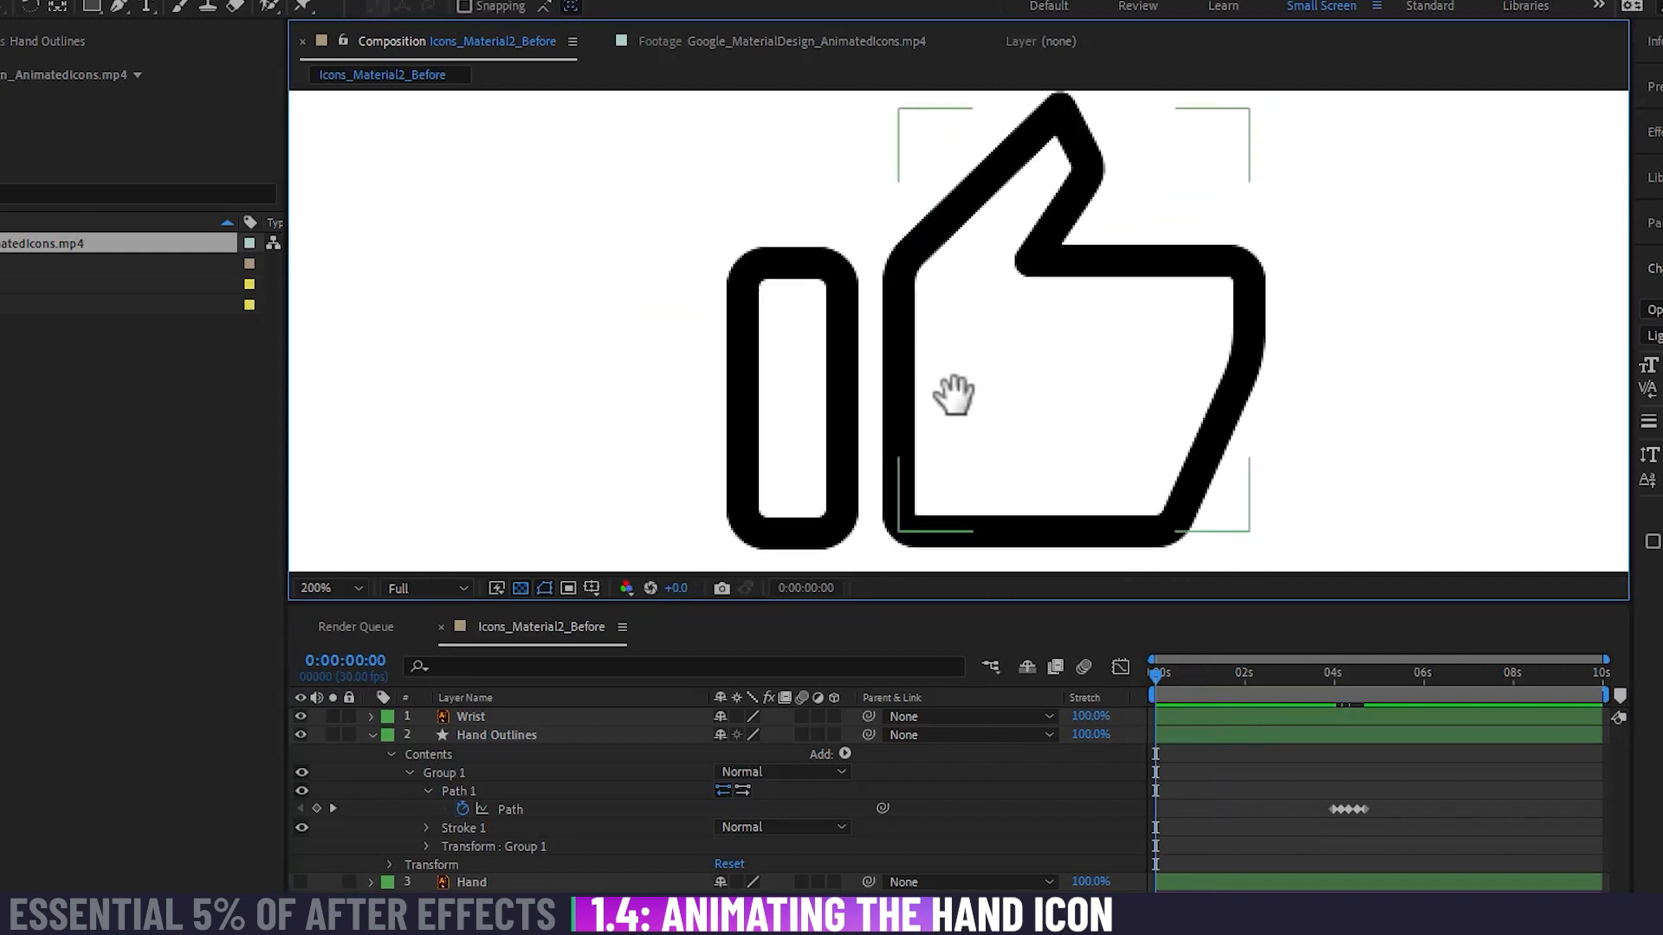
pyautogui.scroll(-2, 950, 391)
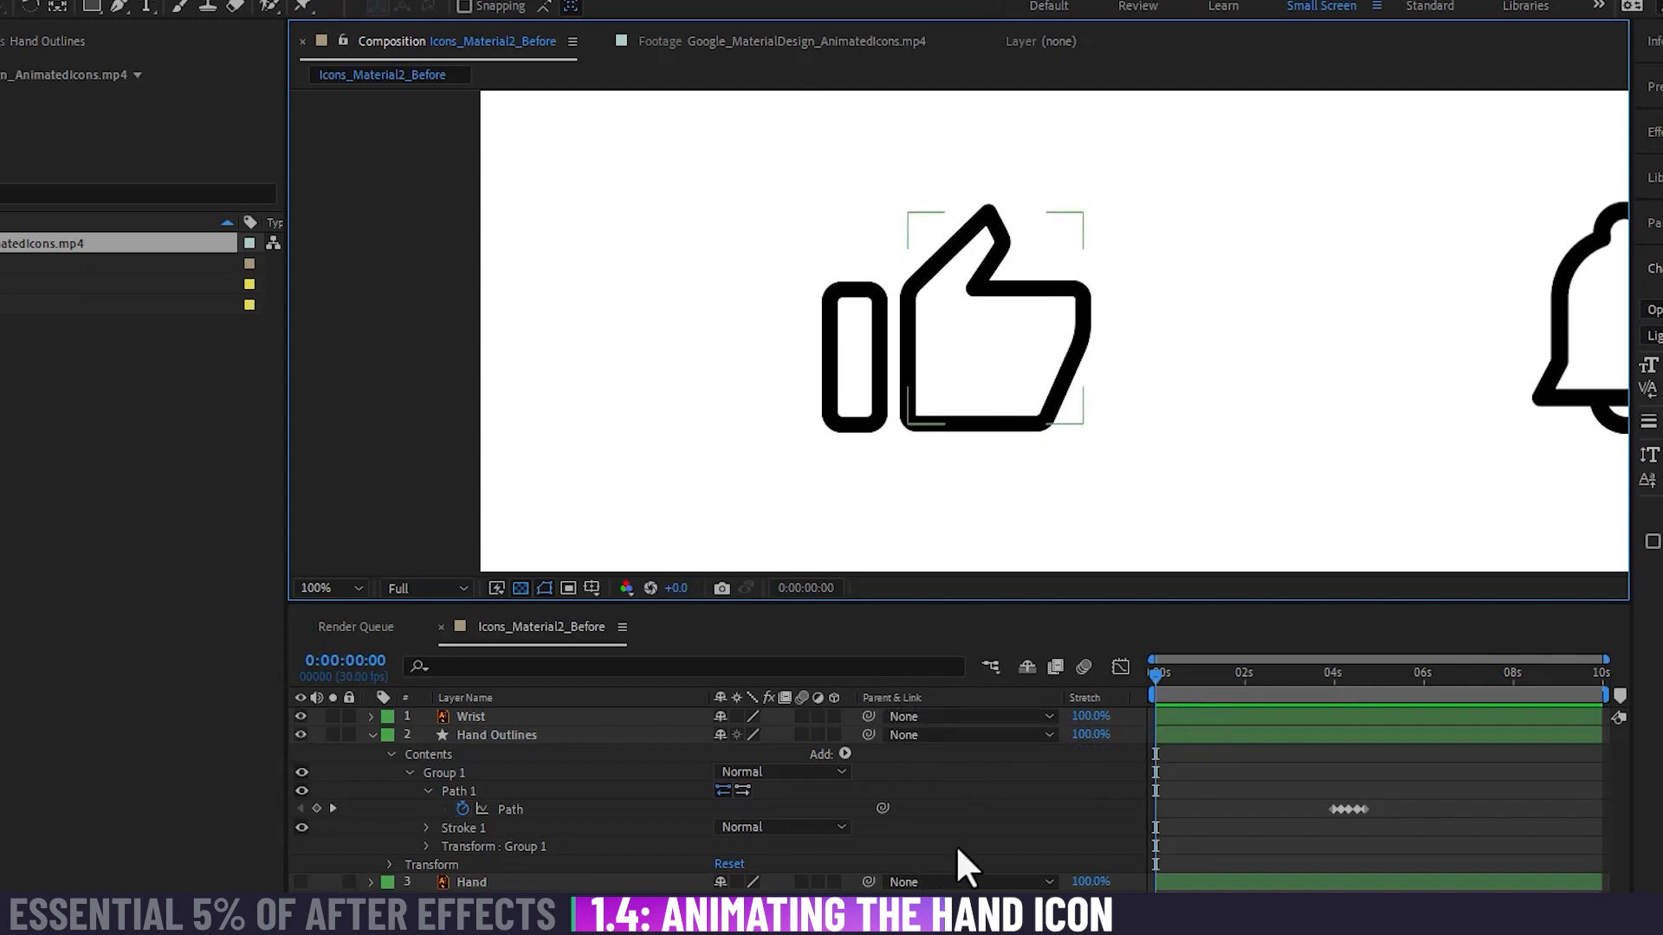
# Step: Parent the Hand Outlines layer to the Wrist layer
pyautogui.click(568, 715)
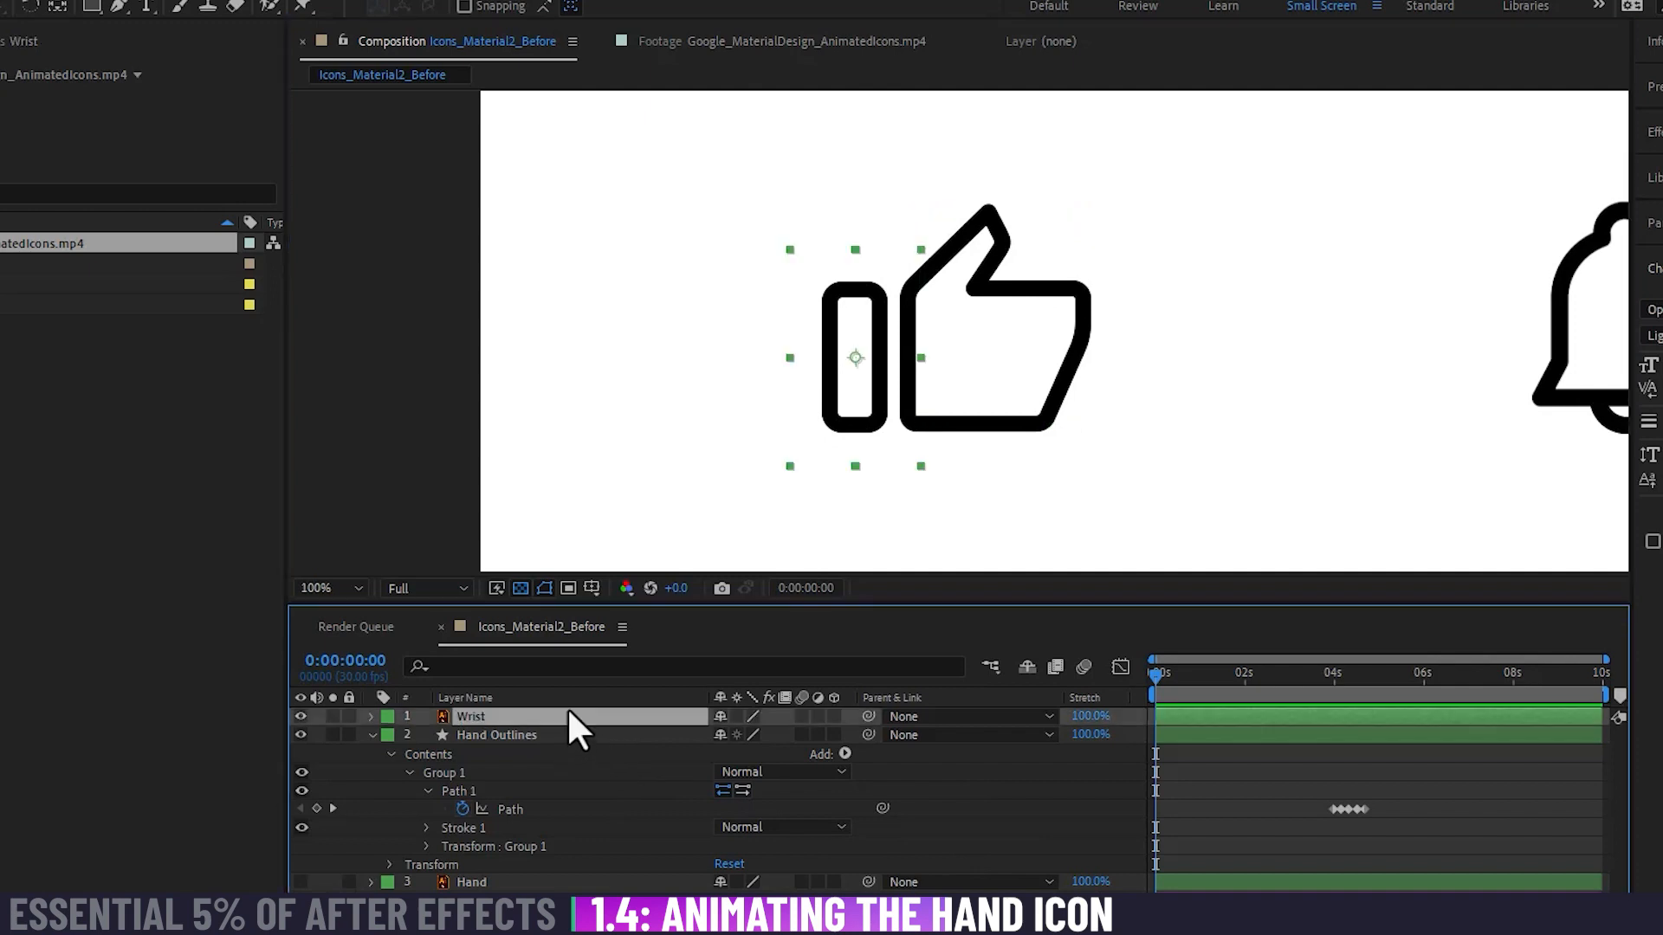
pyautogui.click(567, 729)
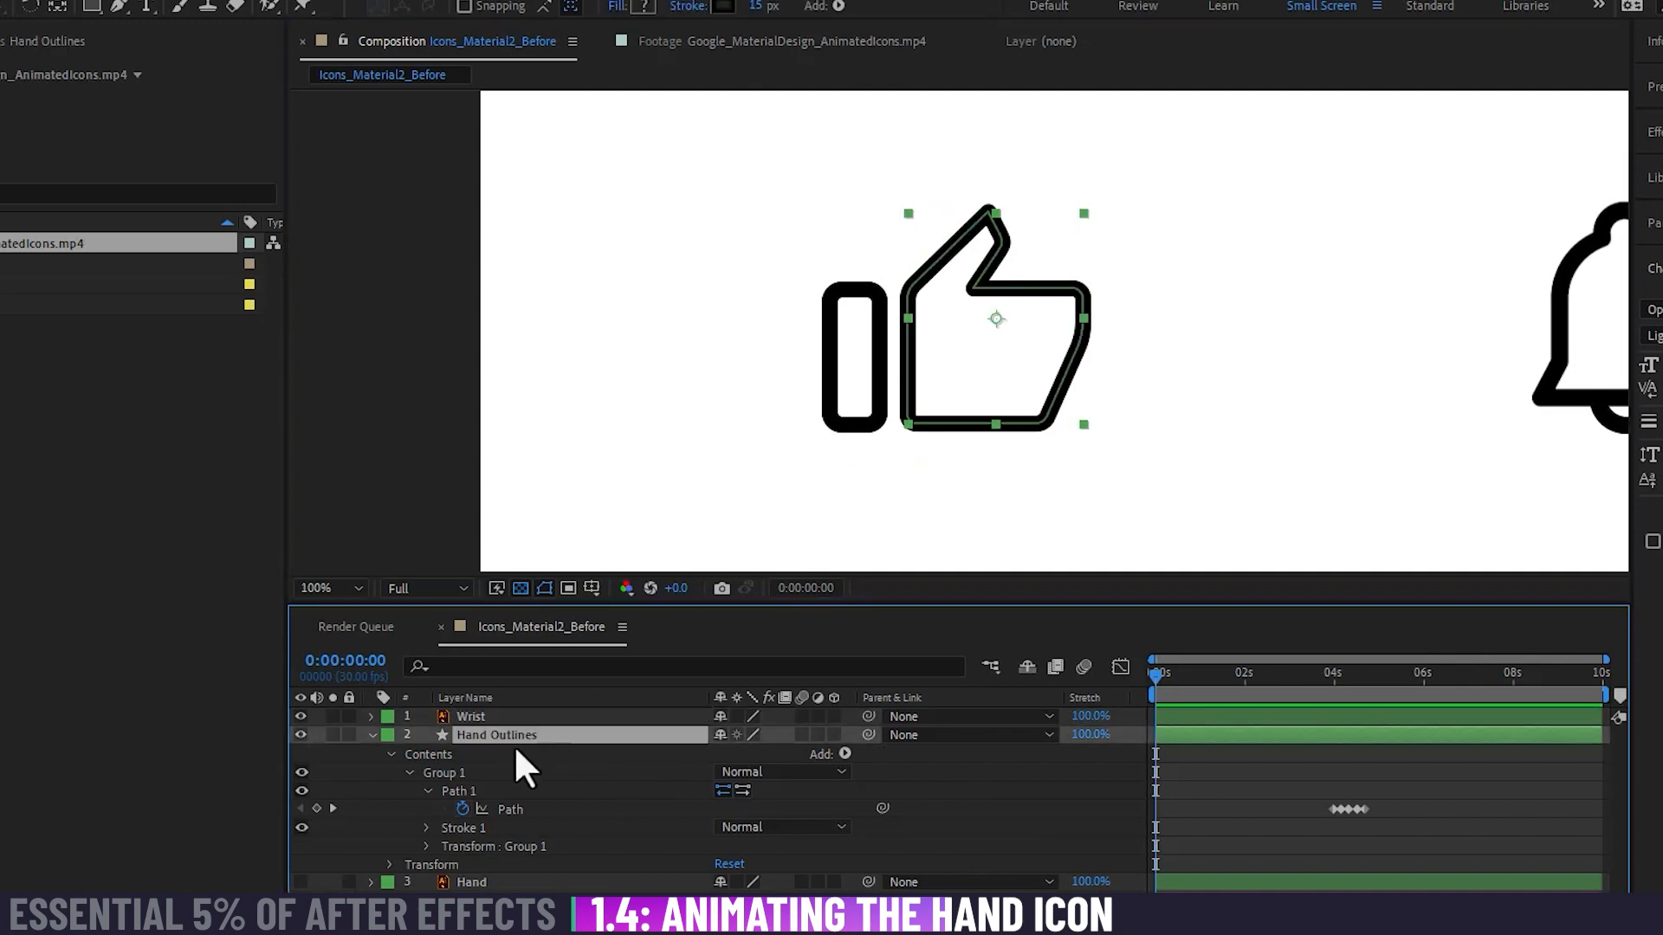
pyautogui.click(536, 716)
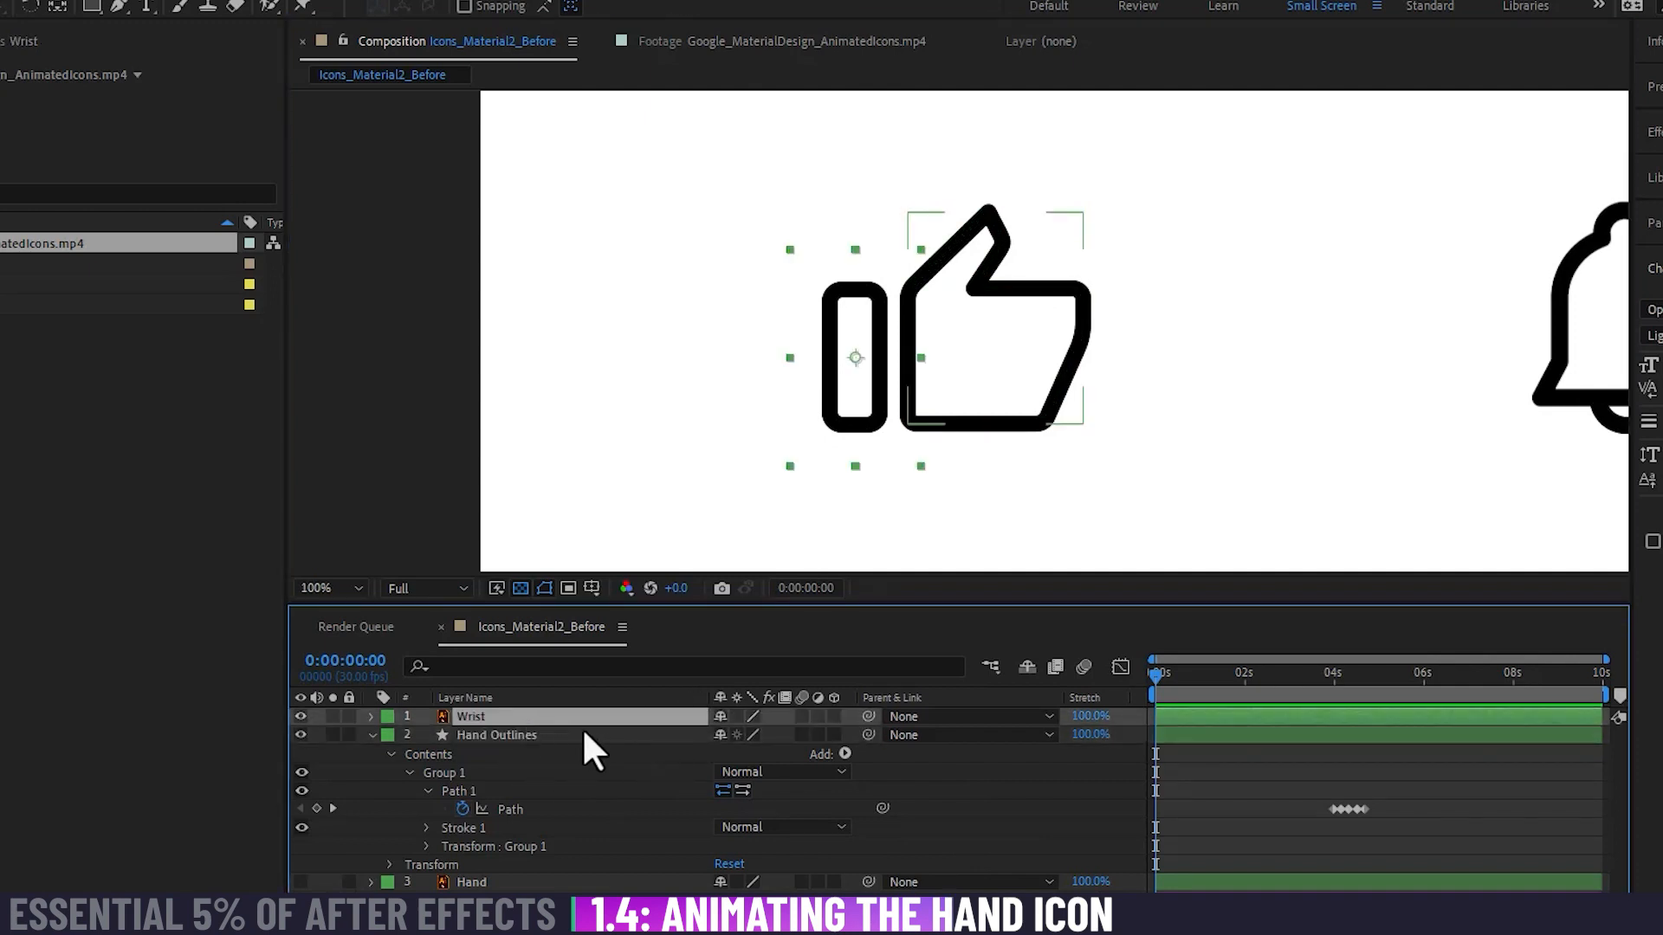
pyautogui.click(576, 732)
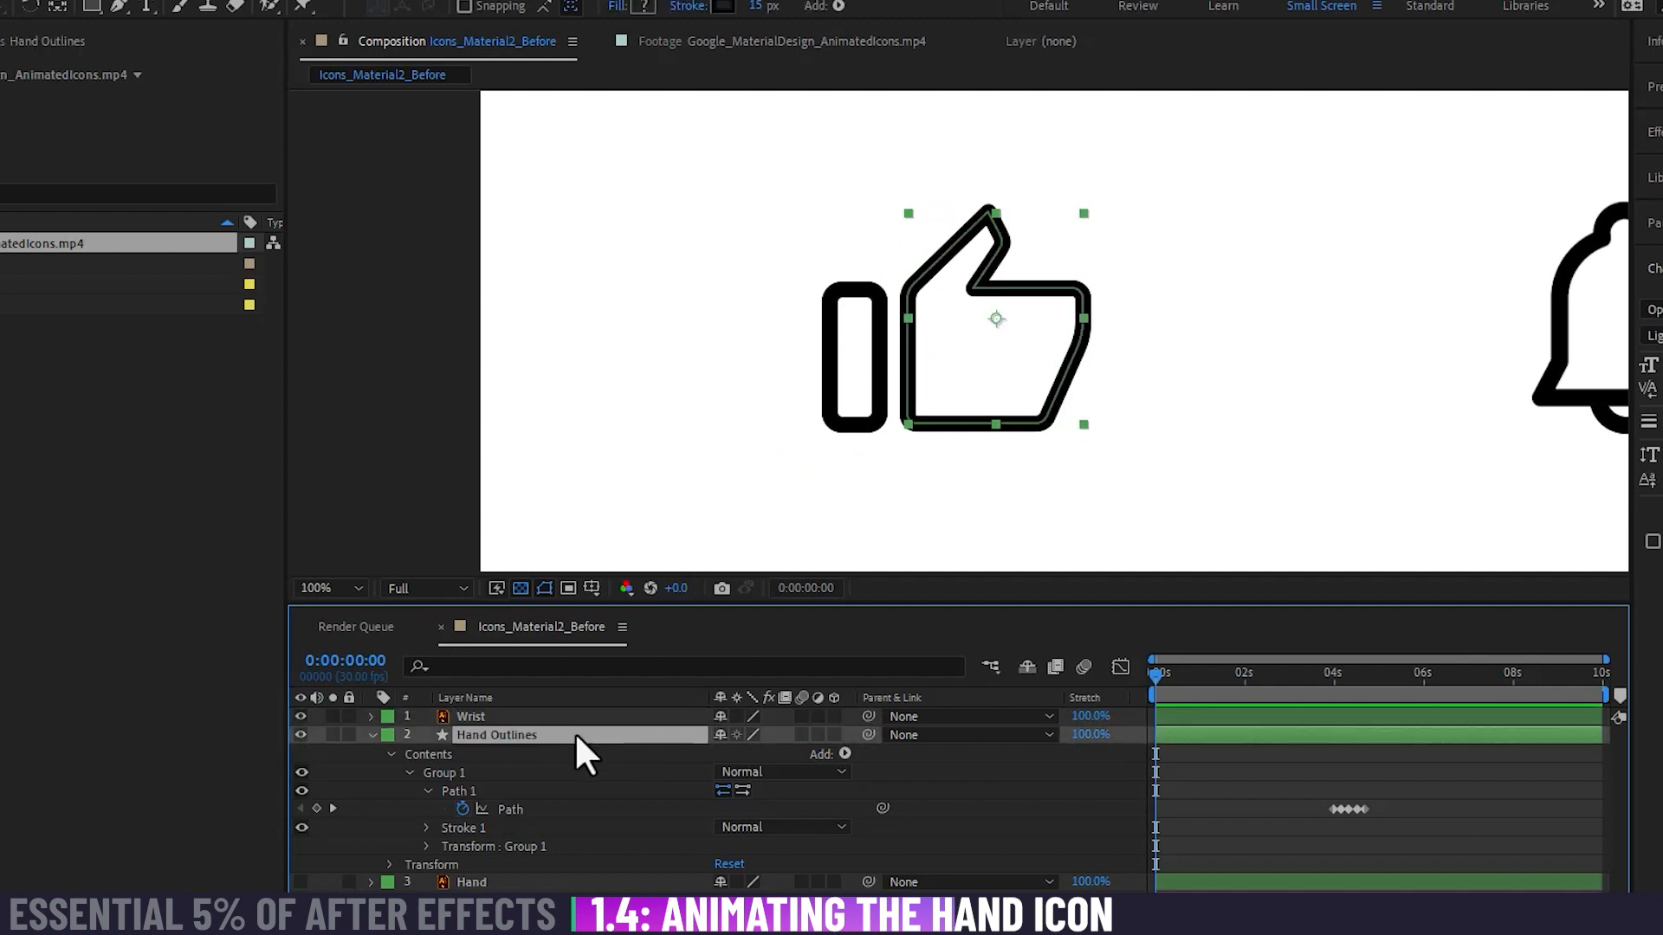
pyautogui.click(568, 719)
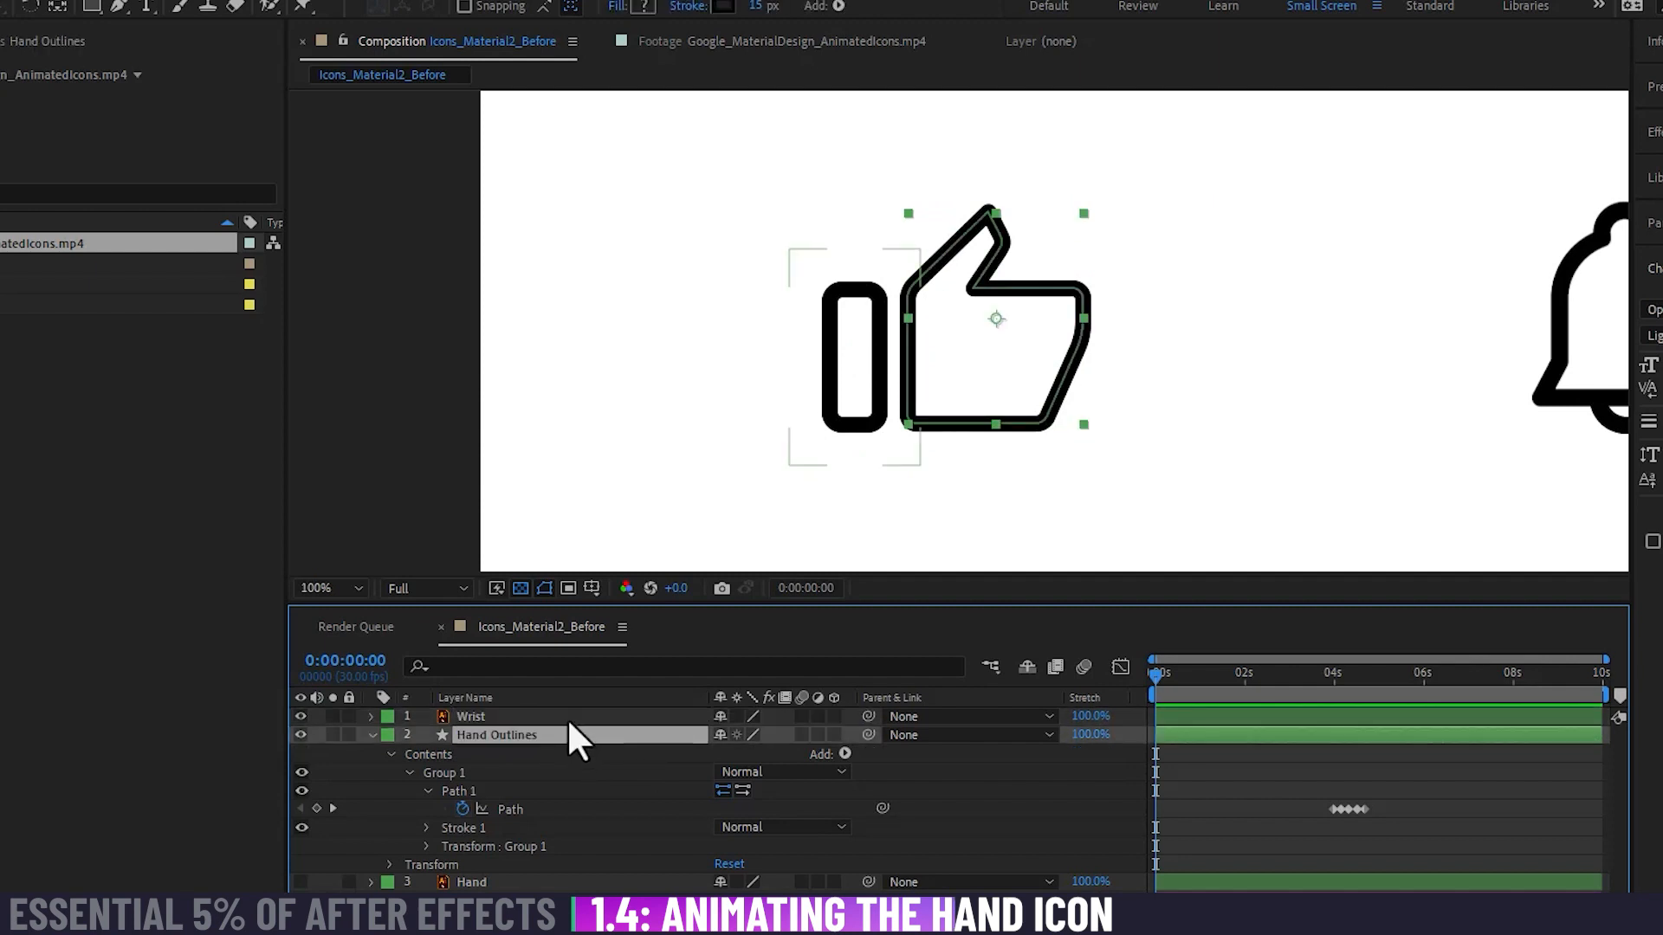
pyautogui.click(509, 734)
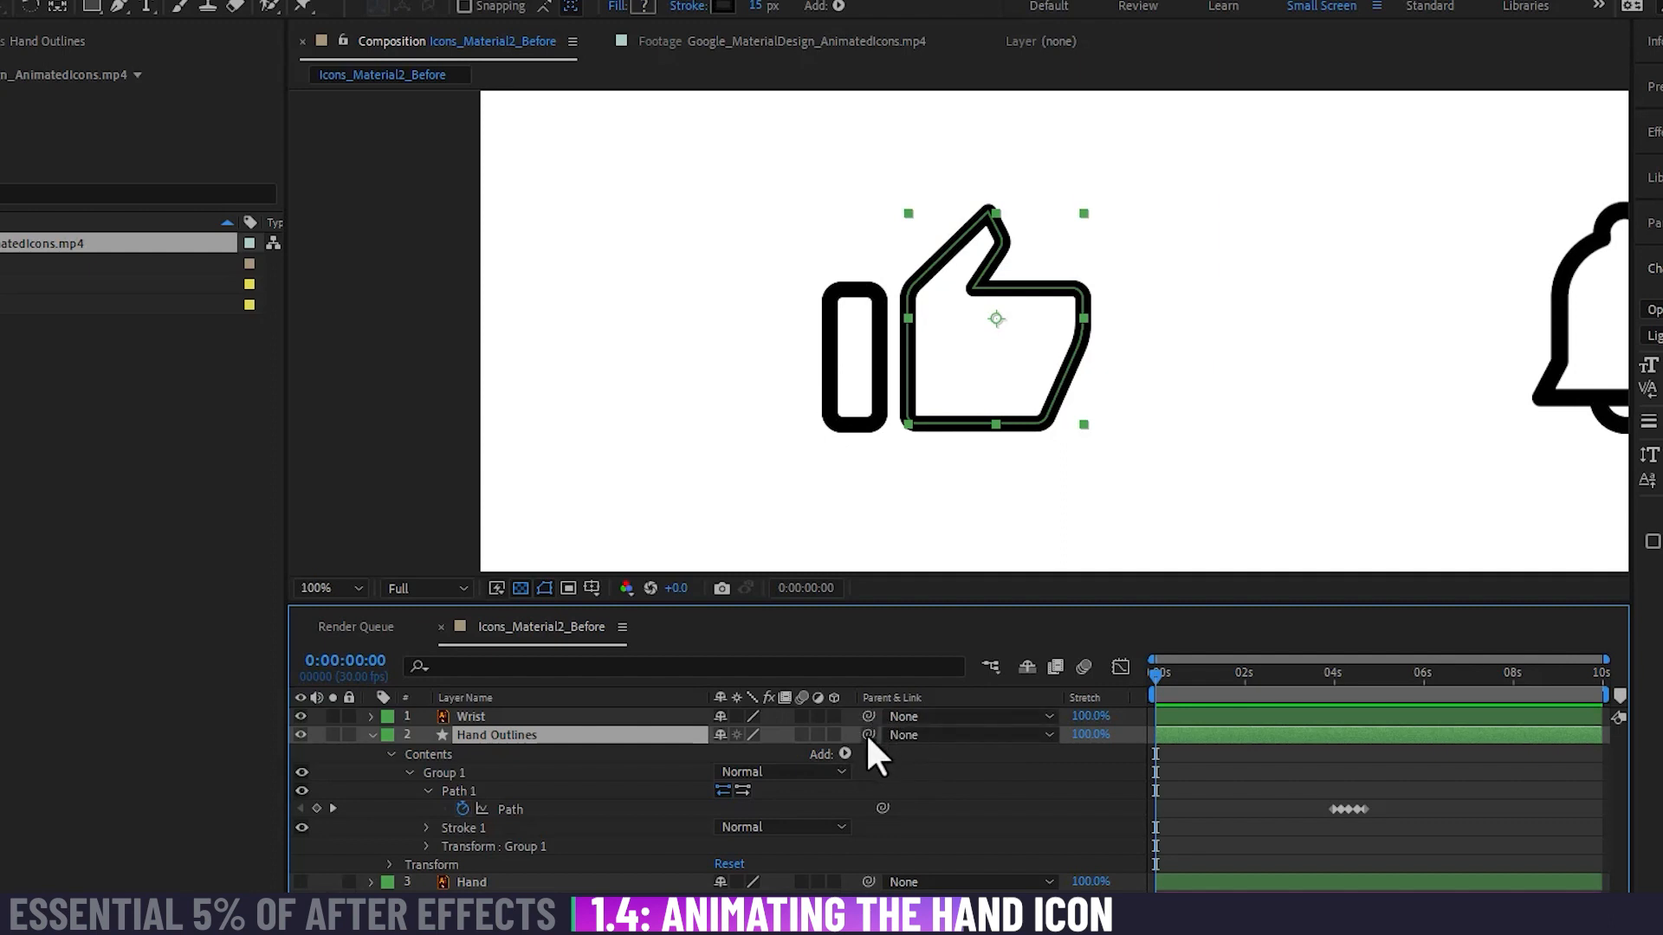
pyautogui.moveTo(867, 734); pyautogui.dragTo(470, 715)
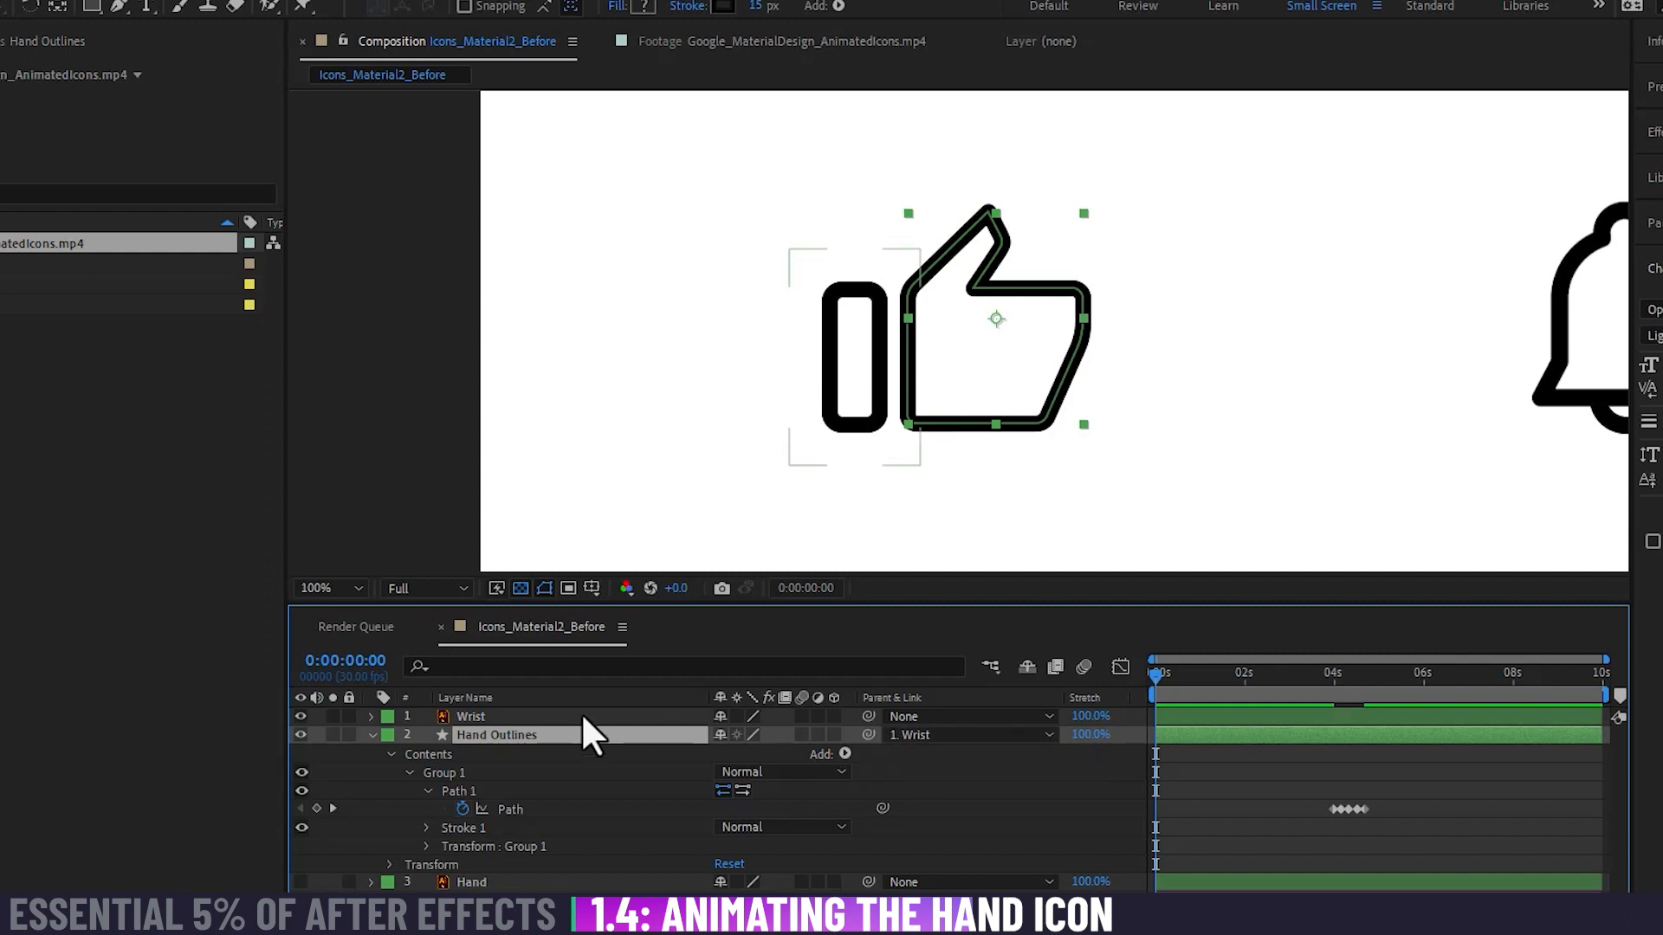
# Step: Expand the Wrist layer's Transform properties and try rotating it to about -8 degrees with the hand attached
pyautogui.click(539, 716)
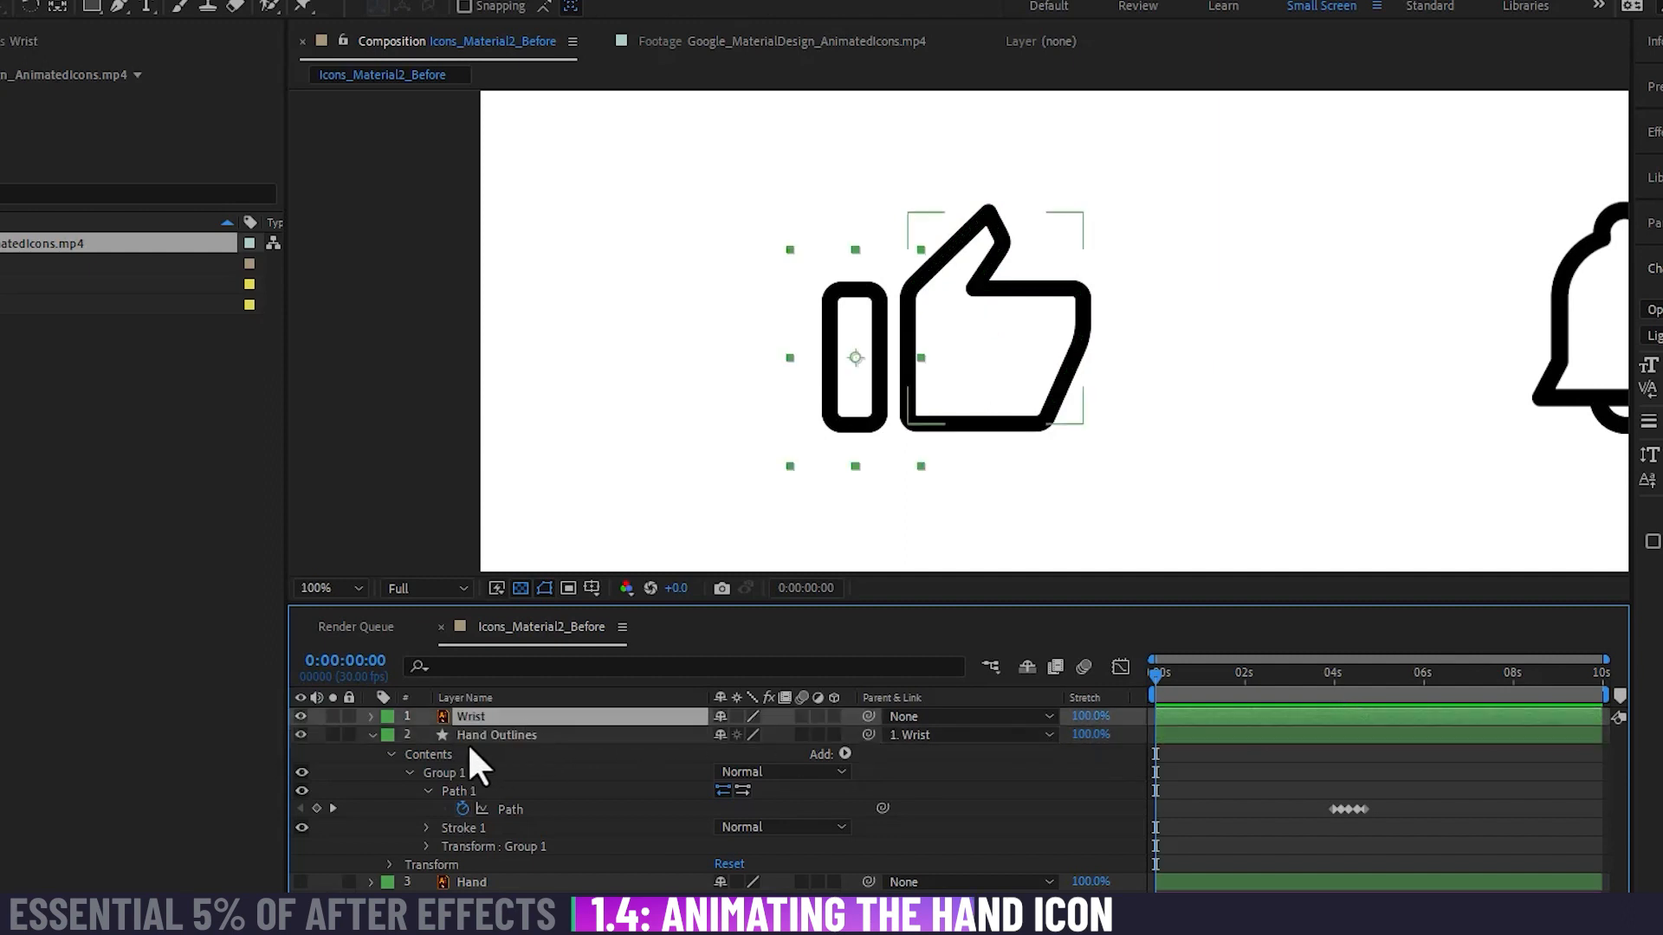
pyautogui.click(372, 716)
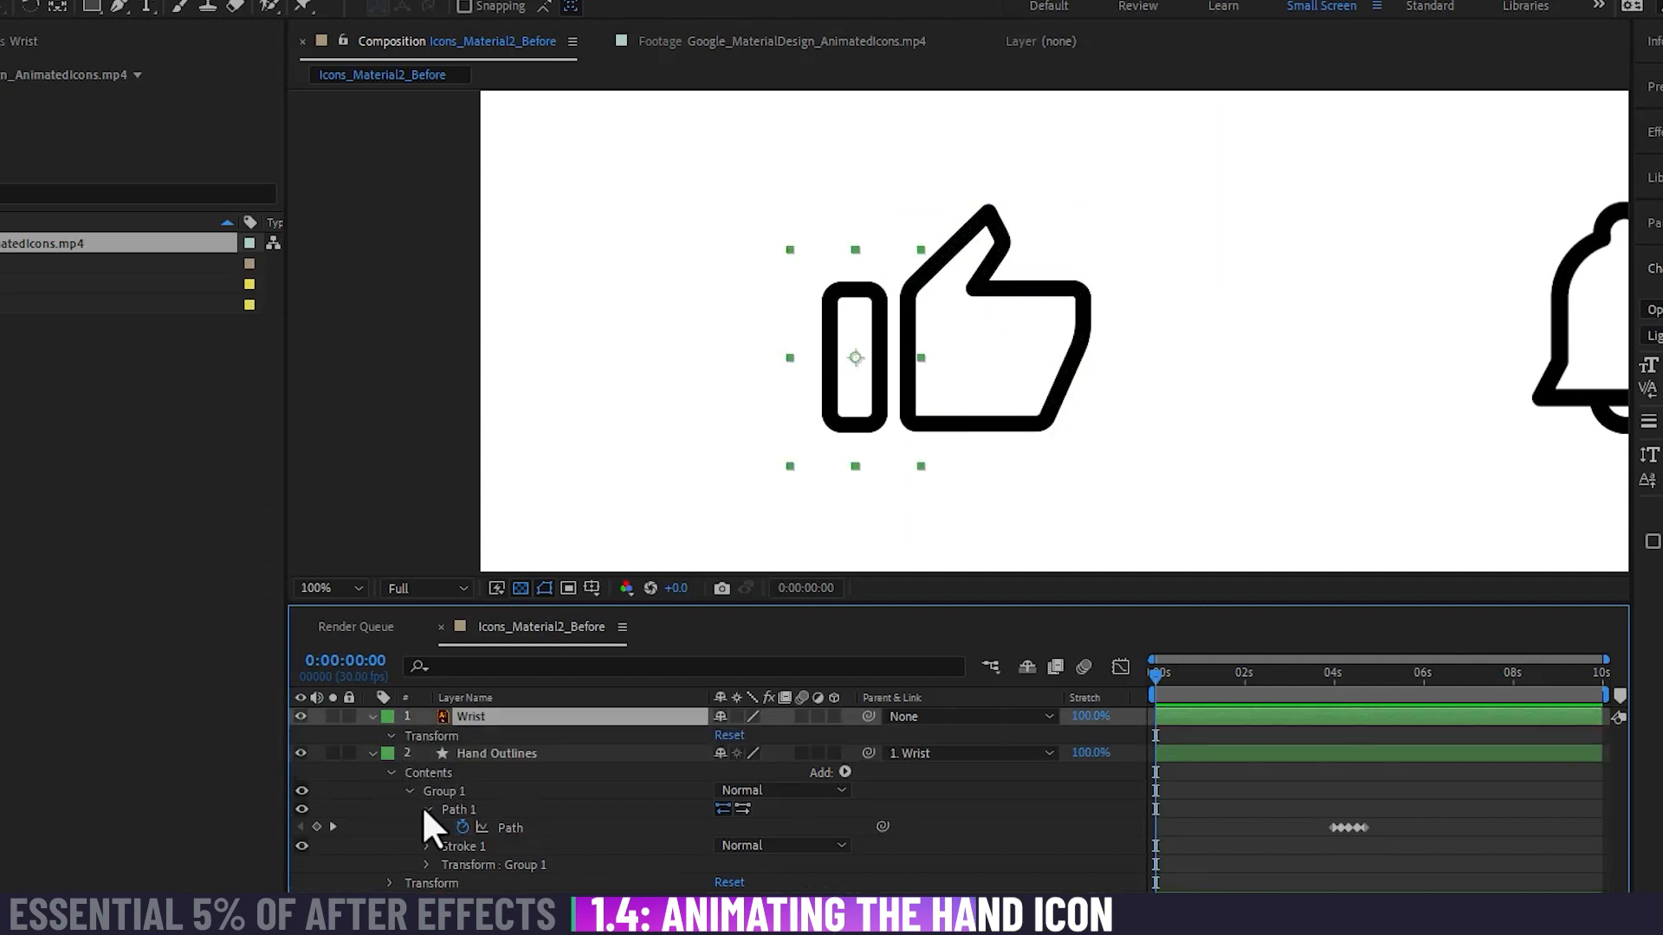
pyautogui.click(390, 735)
pyautogui.moveTo(757, 808)
pyautogui.mouseDown()
pyautogui.moveTo(775, 808)
pyautogui.moveTo(663, 810)
pyautogui.moveTo(779, 809)
pyautogui.moveTo(721, 809)
pyautogui.moveTo(744, 811)
pyautogui.mouseUp()
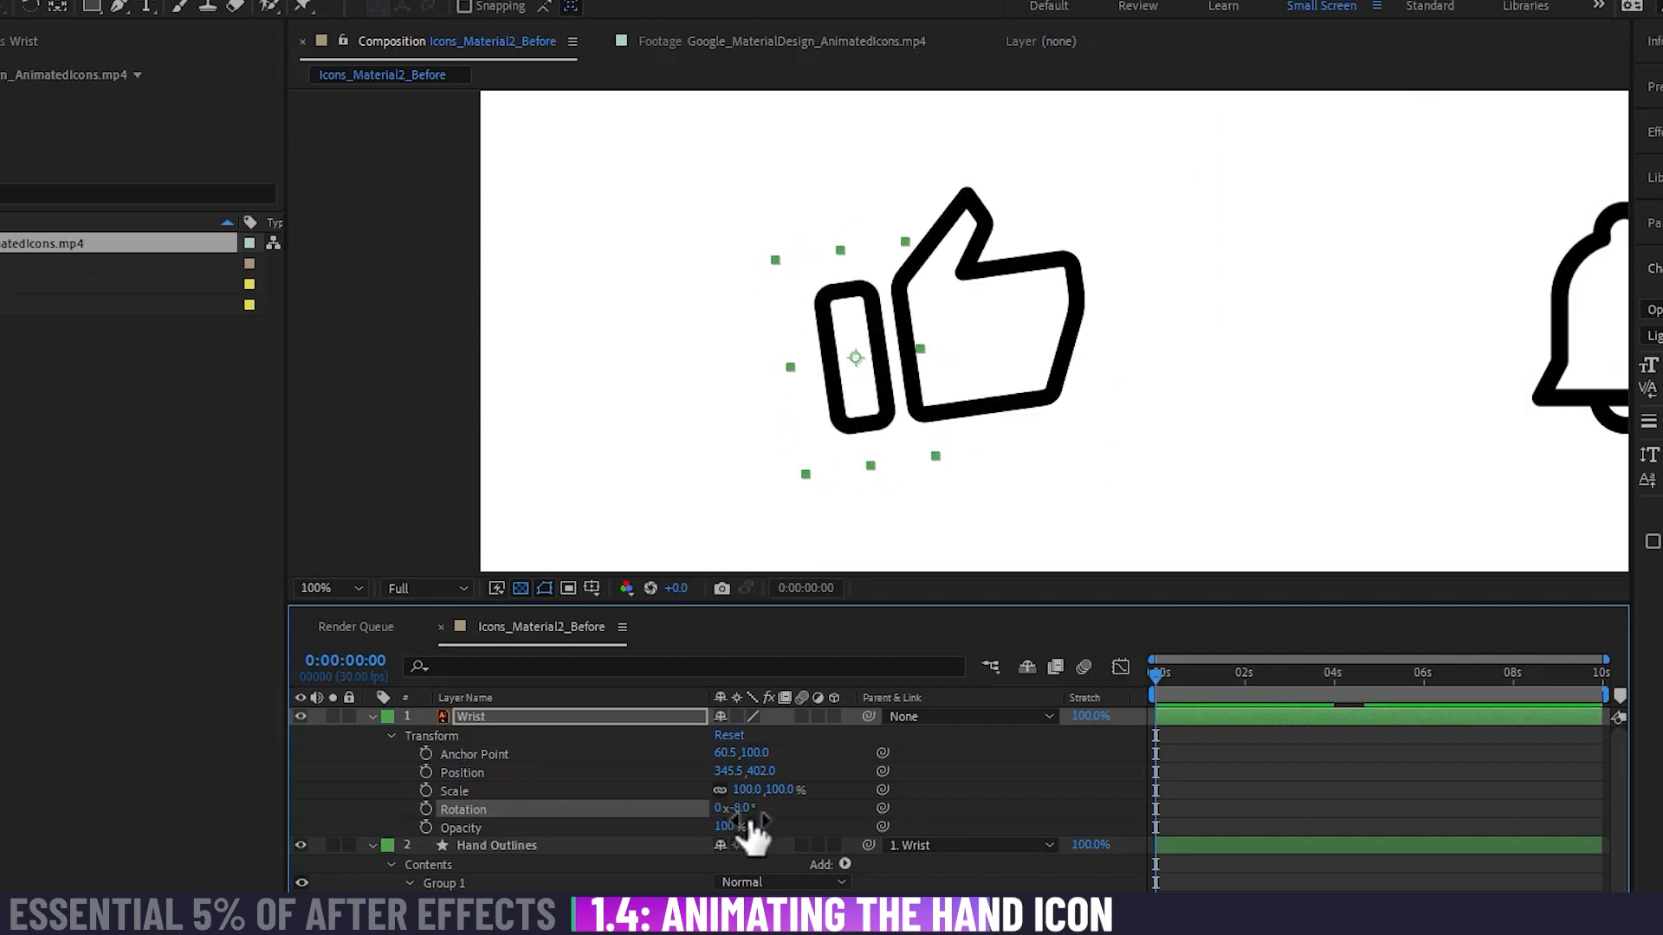
# Step: Remove the Hand Outlines layer's parent and try rotating the Wrist layer alone to about 19 degrees, undoing the rotation
pyautogui.click(949, 845)
pyautogui.click(977, 575)
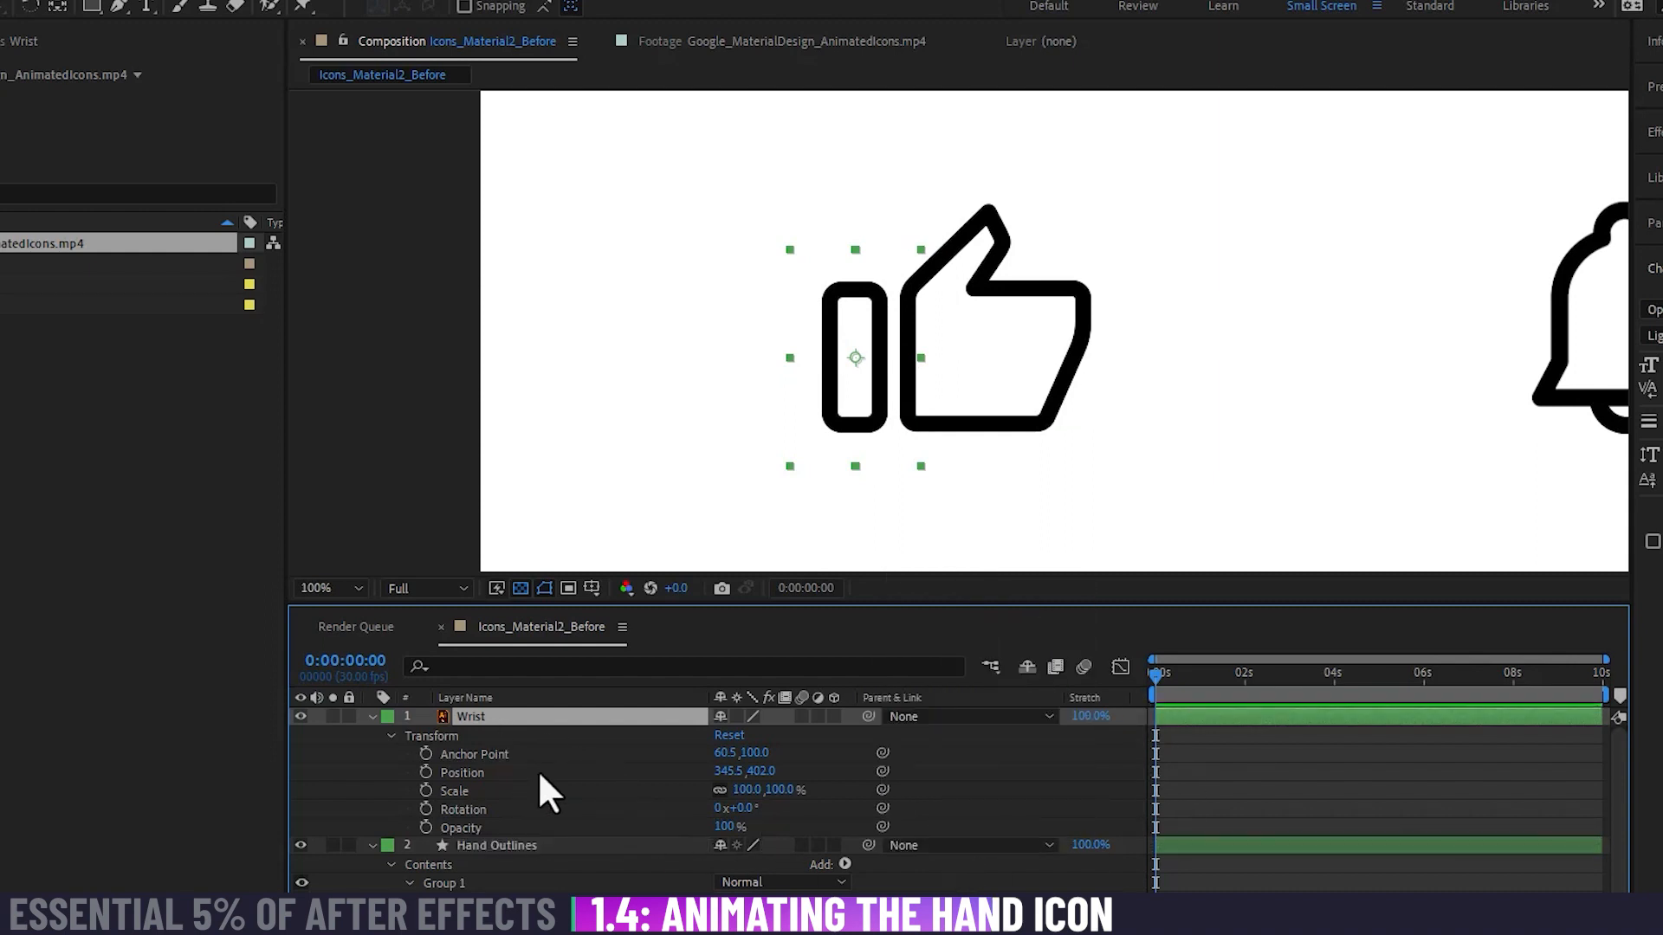
pyautogui.moveTo(734, 809); pyautogui.dragTo(768, 812)
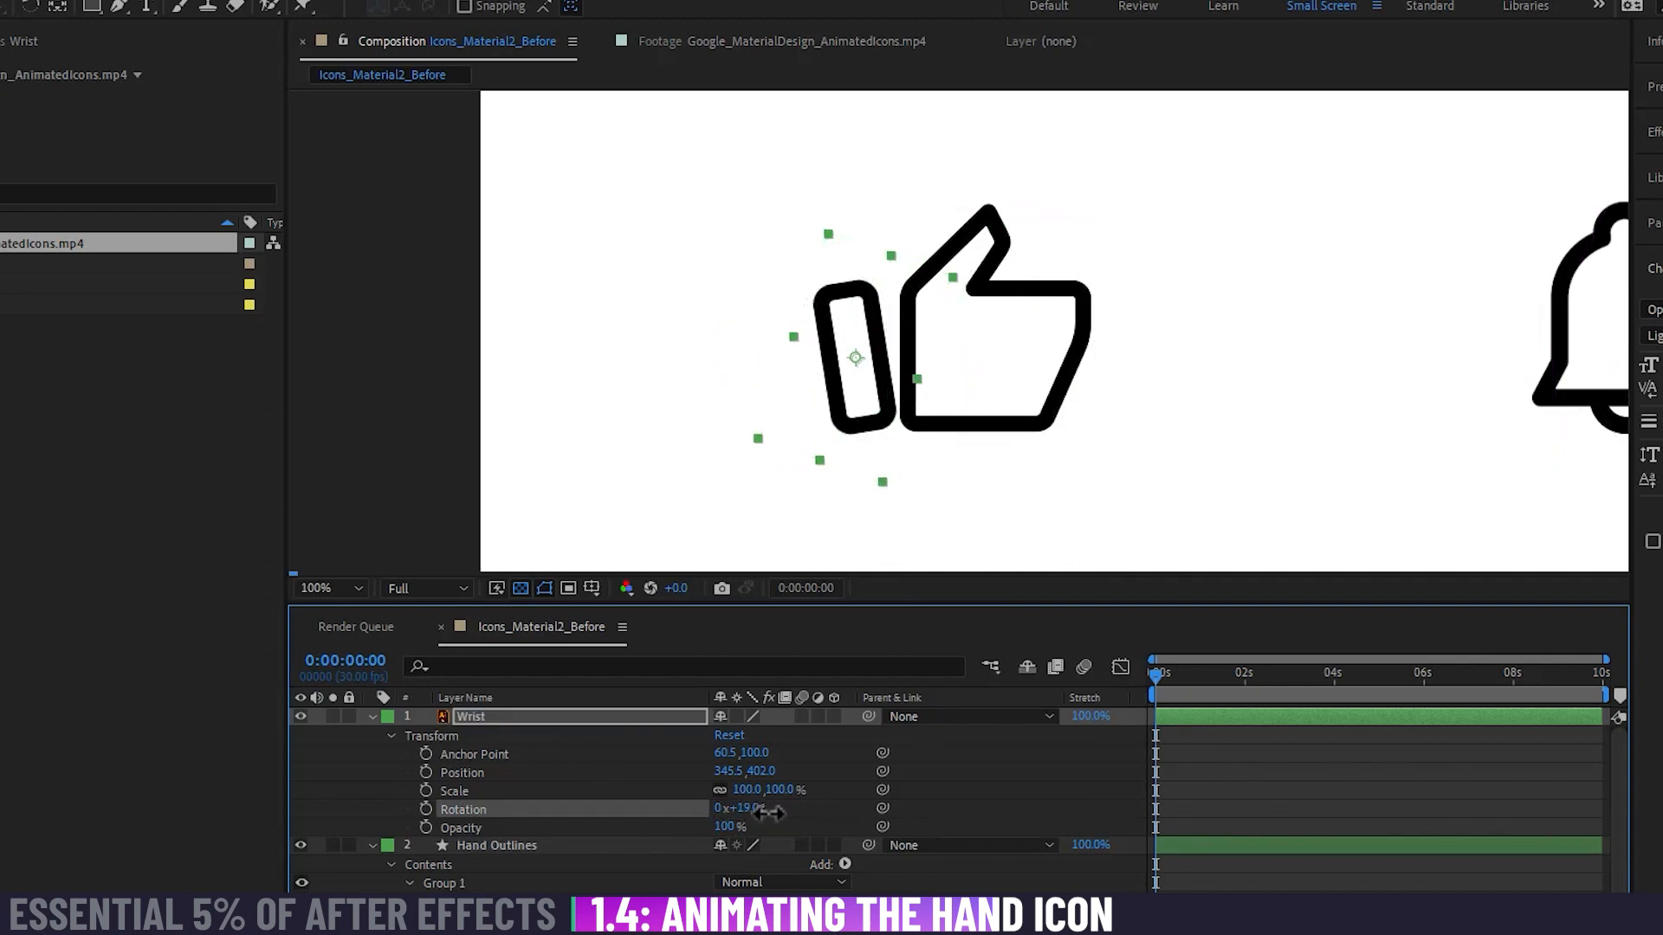
pyautogui.hotkey('ctrl', 'z')
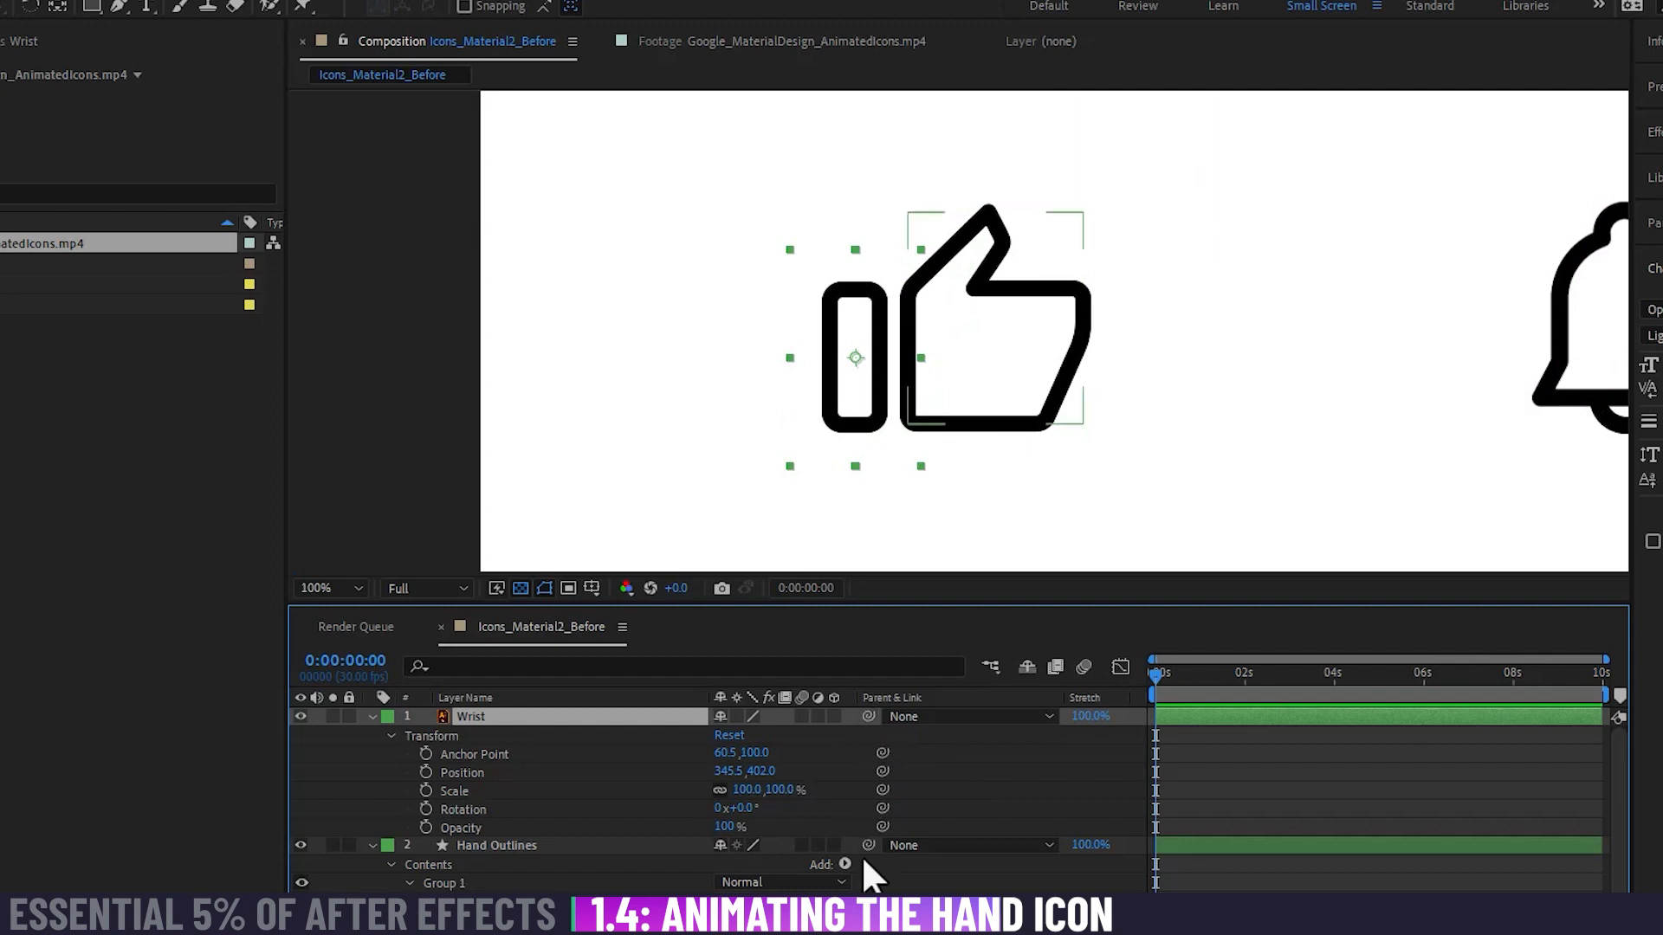
# Step: Parent the Hand Outlines layer to the Wrist layer again and test the link with a wrist rotation, undoing the rotation
pyautogui.click(539, 843)
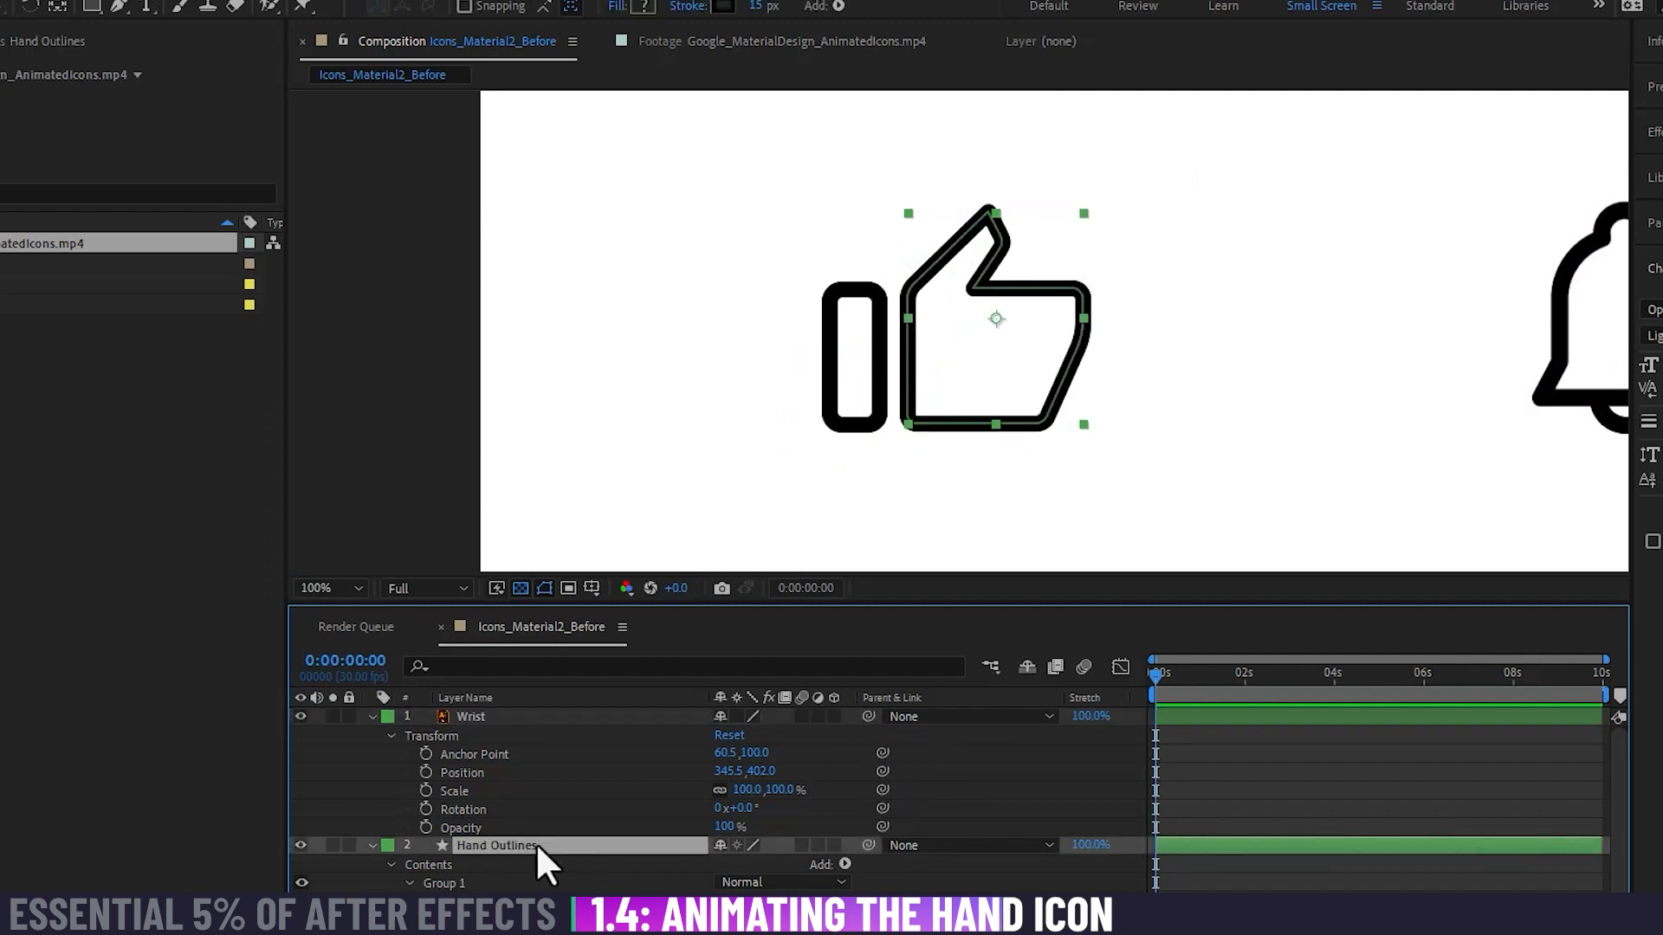
pyautogui.moveTo(869, 845); pyautogui.dragTo(478, 716)
pyautogui.click(981, 764)
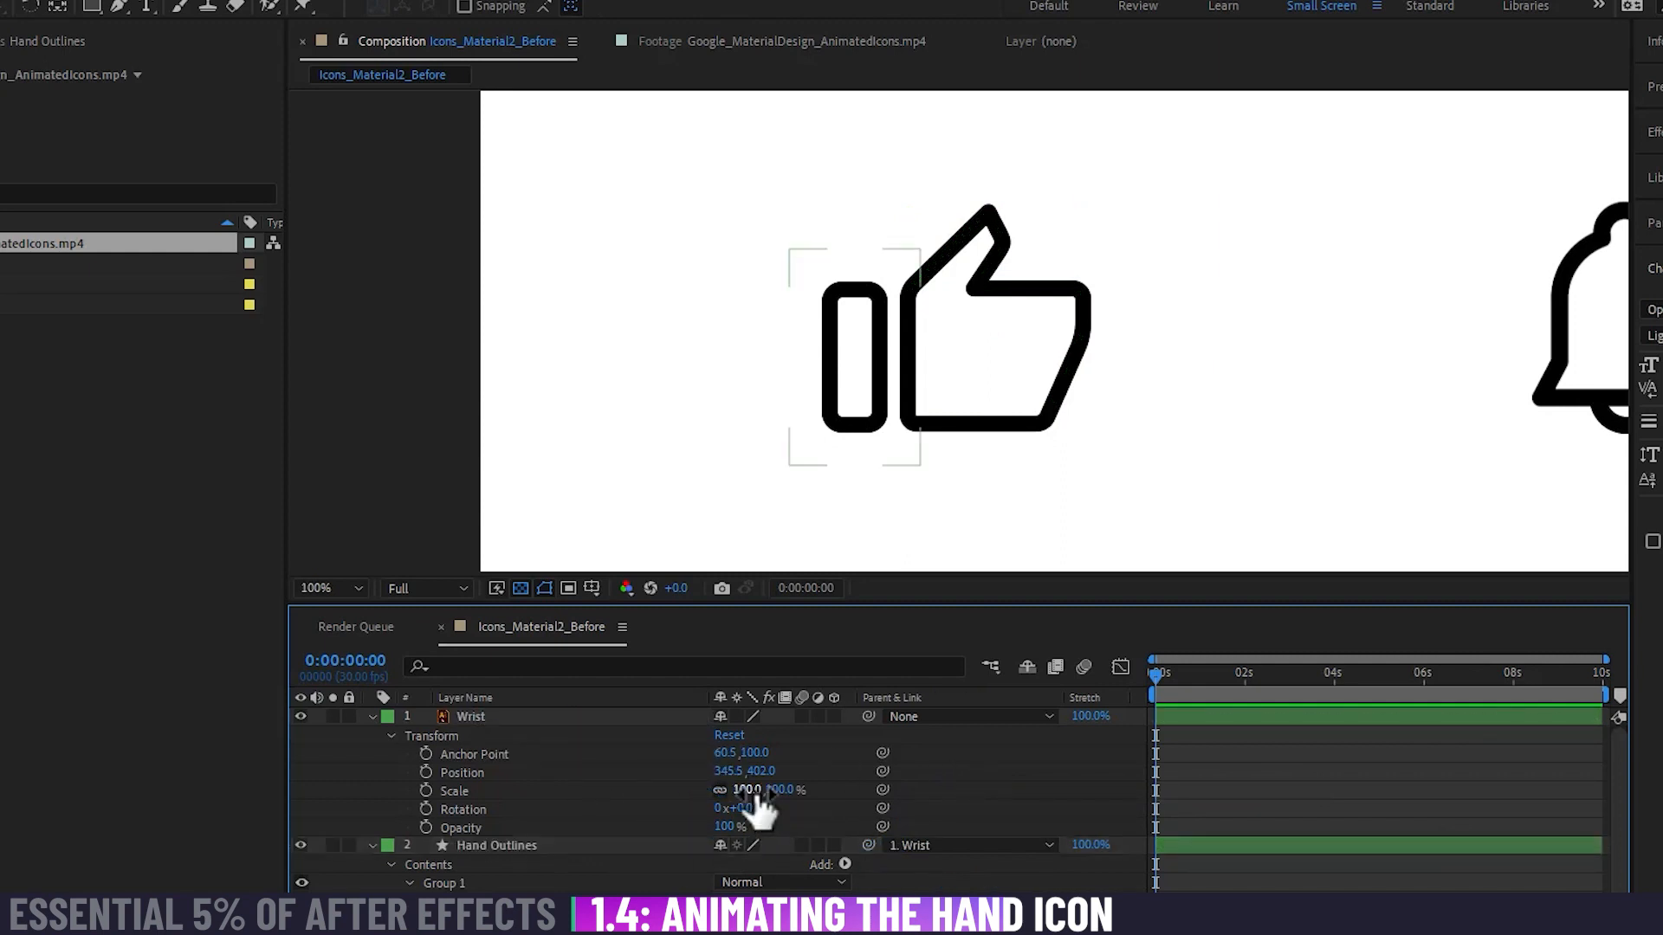
pyautogui.moveTo(753, 807)
pyautogui.mouseDown()
pyautogui.moveTo(766, 798)
pyautogui.moveTo(746, 797)
pyautogui.mouseUp()
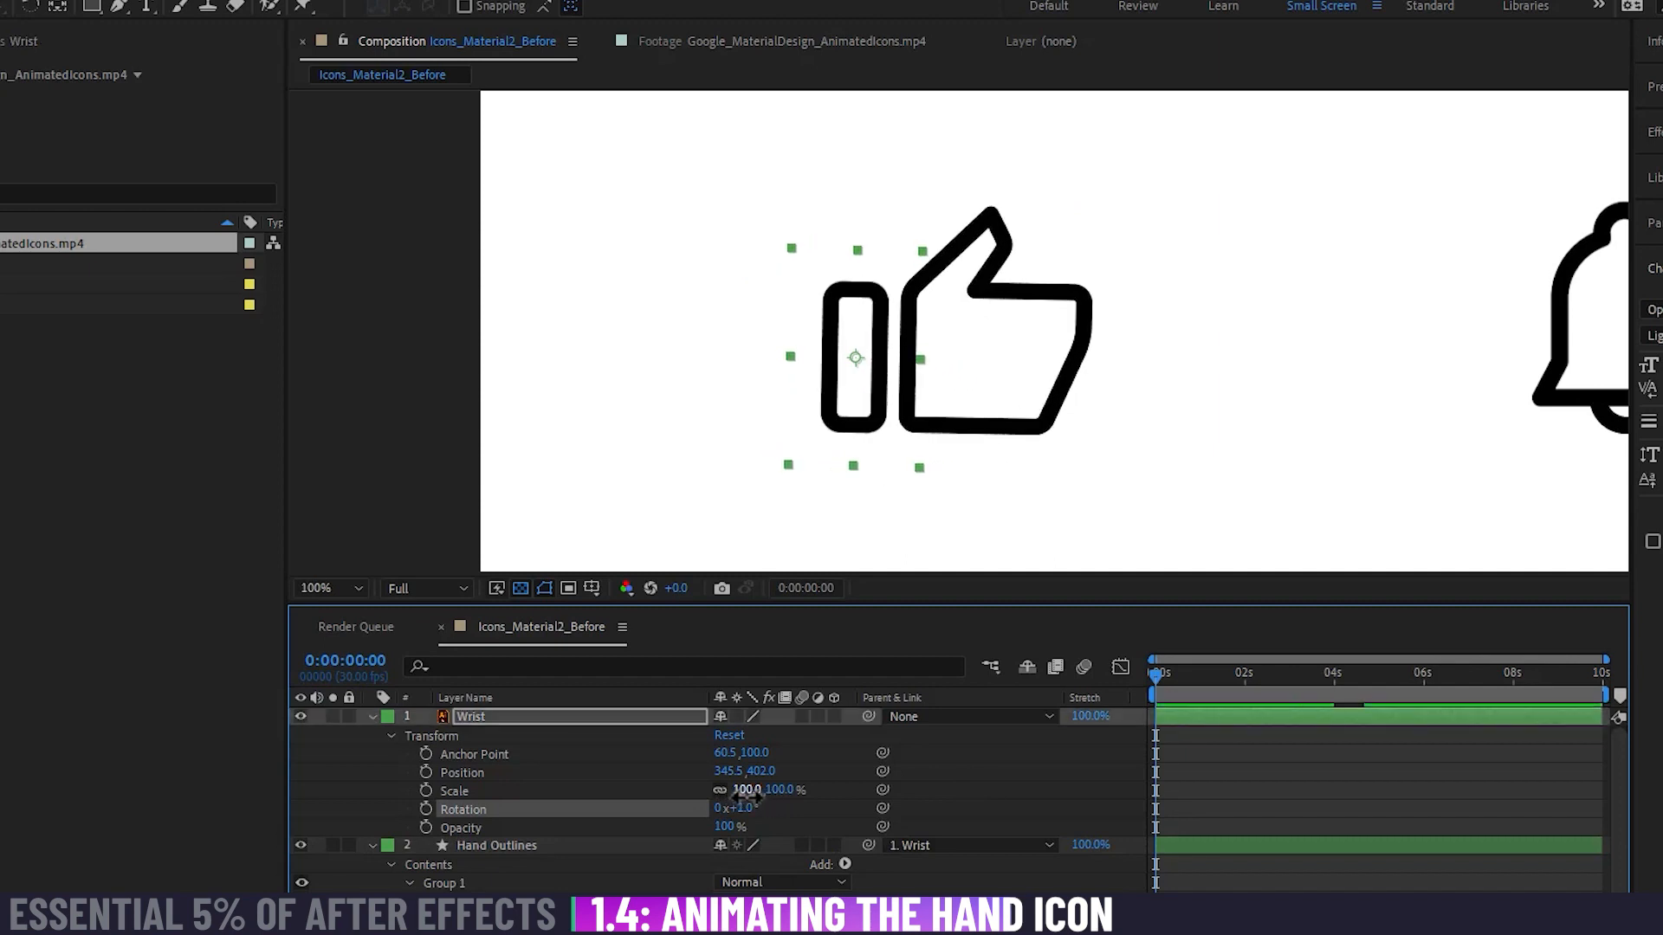
pyautogui.hotkey('ctrl', 'z')
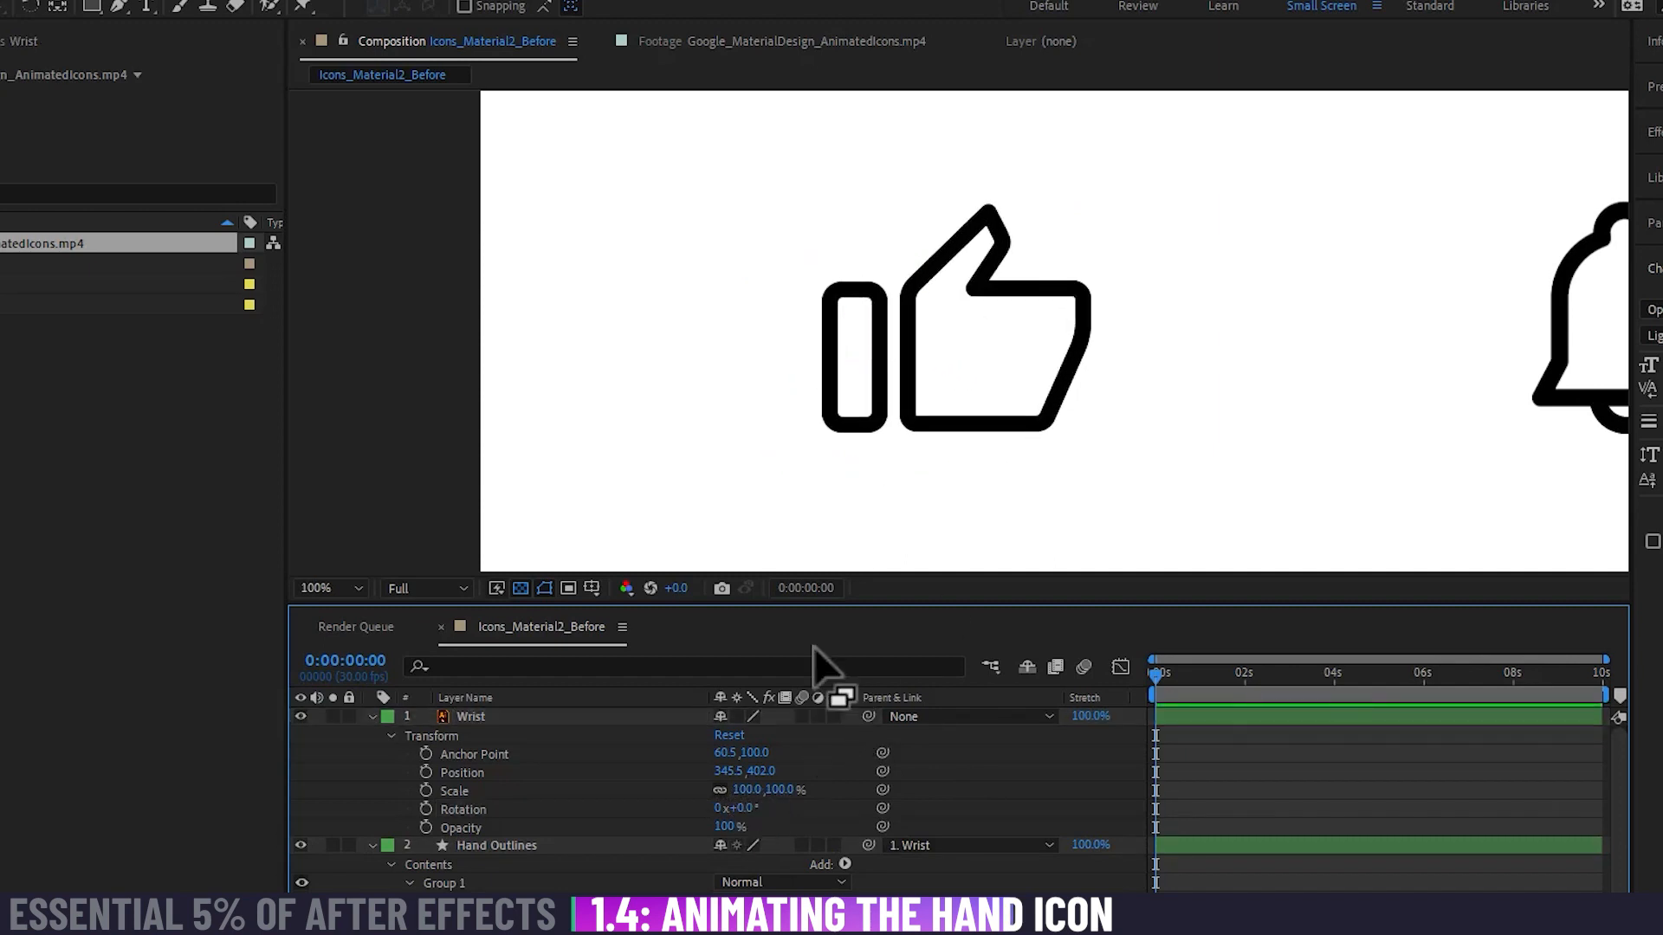
# Step: Check the wrist's pivot in the reference footage and move the Wrist layer's anchor point to 52.5, 138.0, near its lower end
pyautogui.click(693, 42)
pyautogui.moveTo(314, 537)
pyautogui.mouseDown()
pyautogui.moveTo(460, 539)
pyautogui.moveTo(298, 532)
pyautogui.mouseUp()
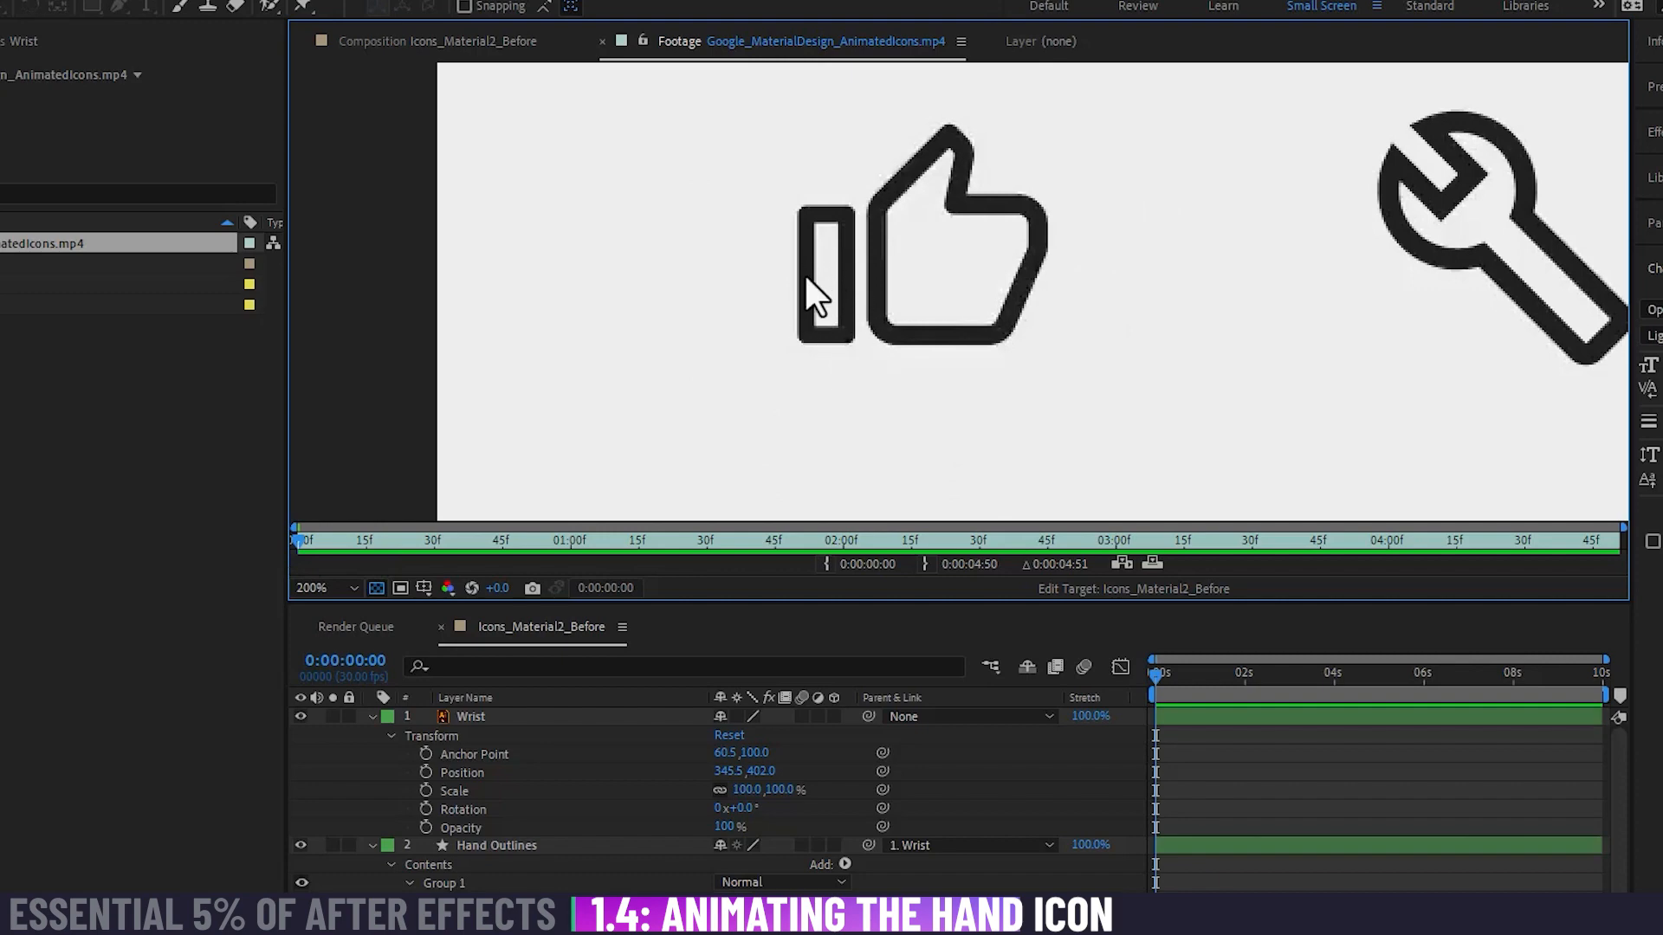
pyautogui.click(511, 43)
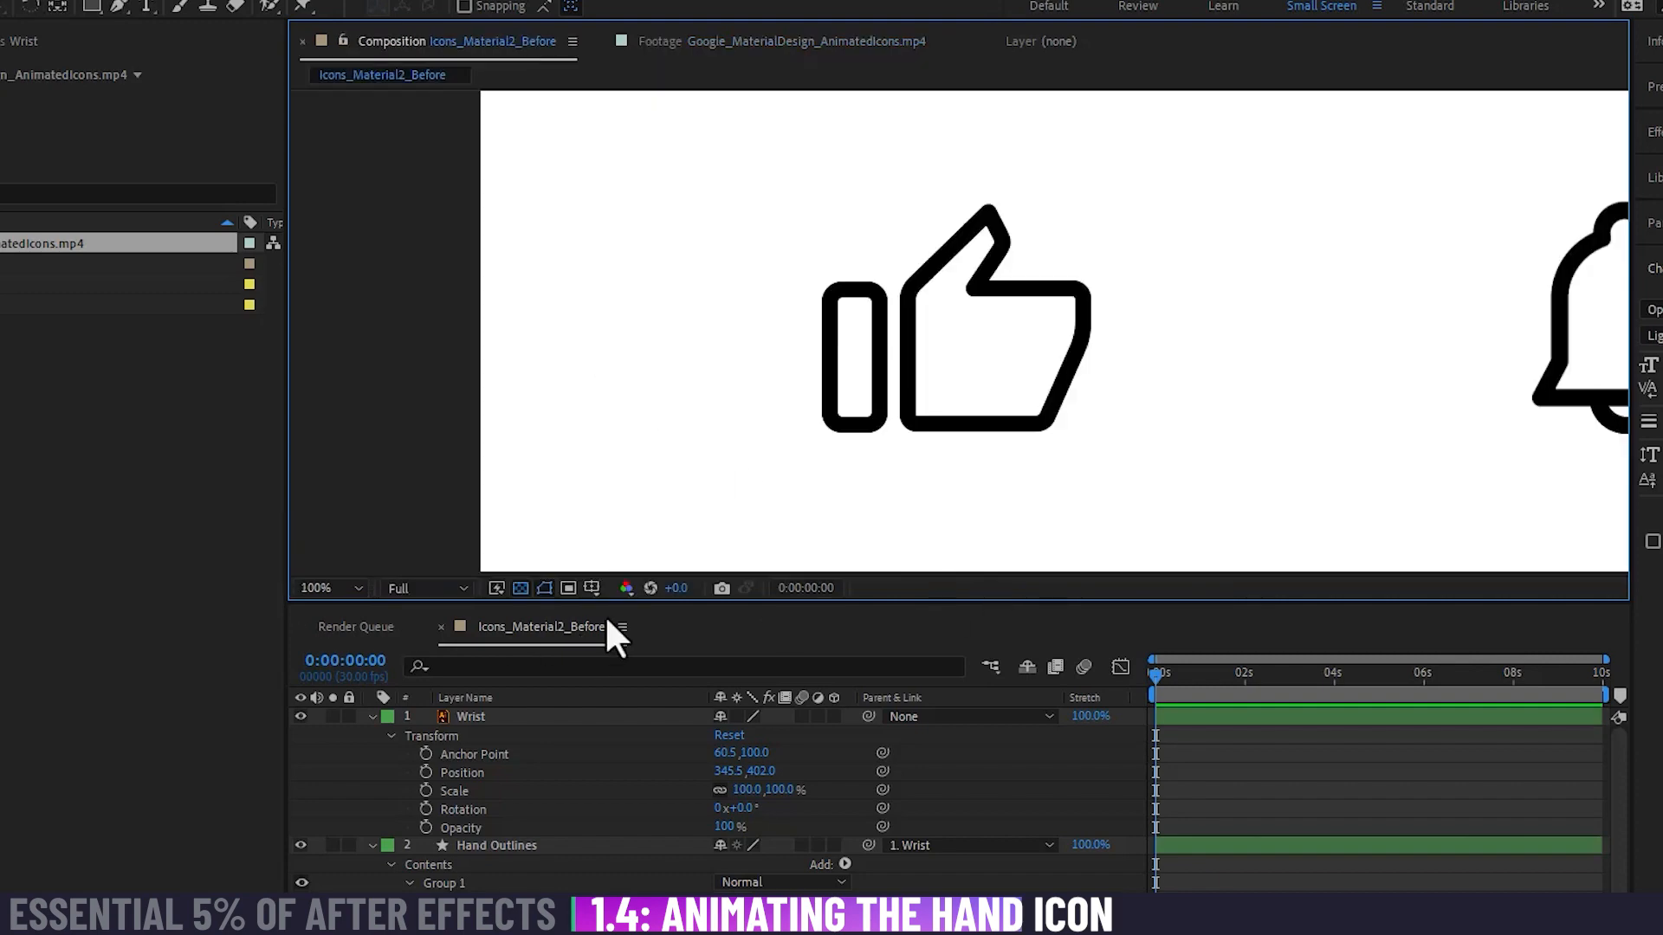
pyautogui.click(538, 717)
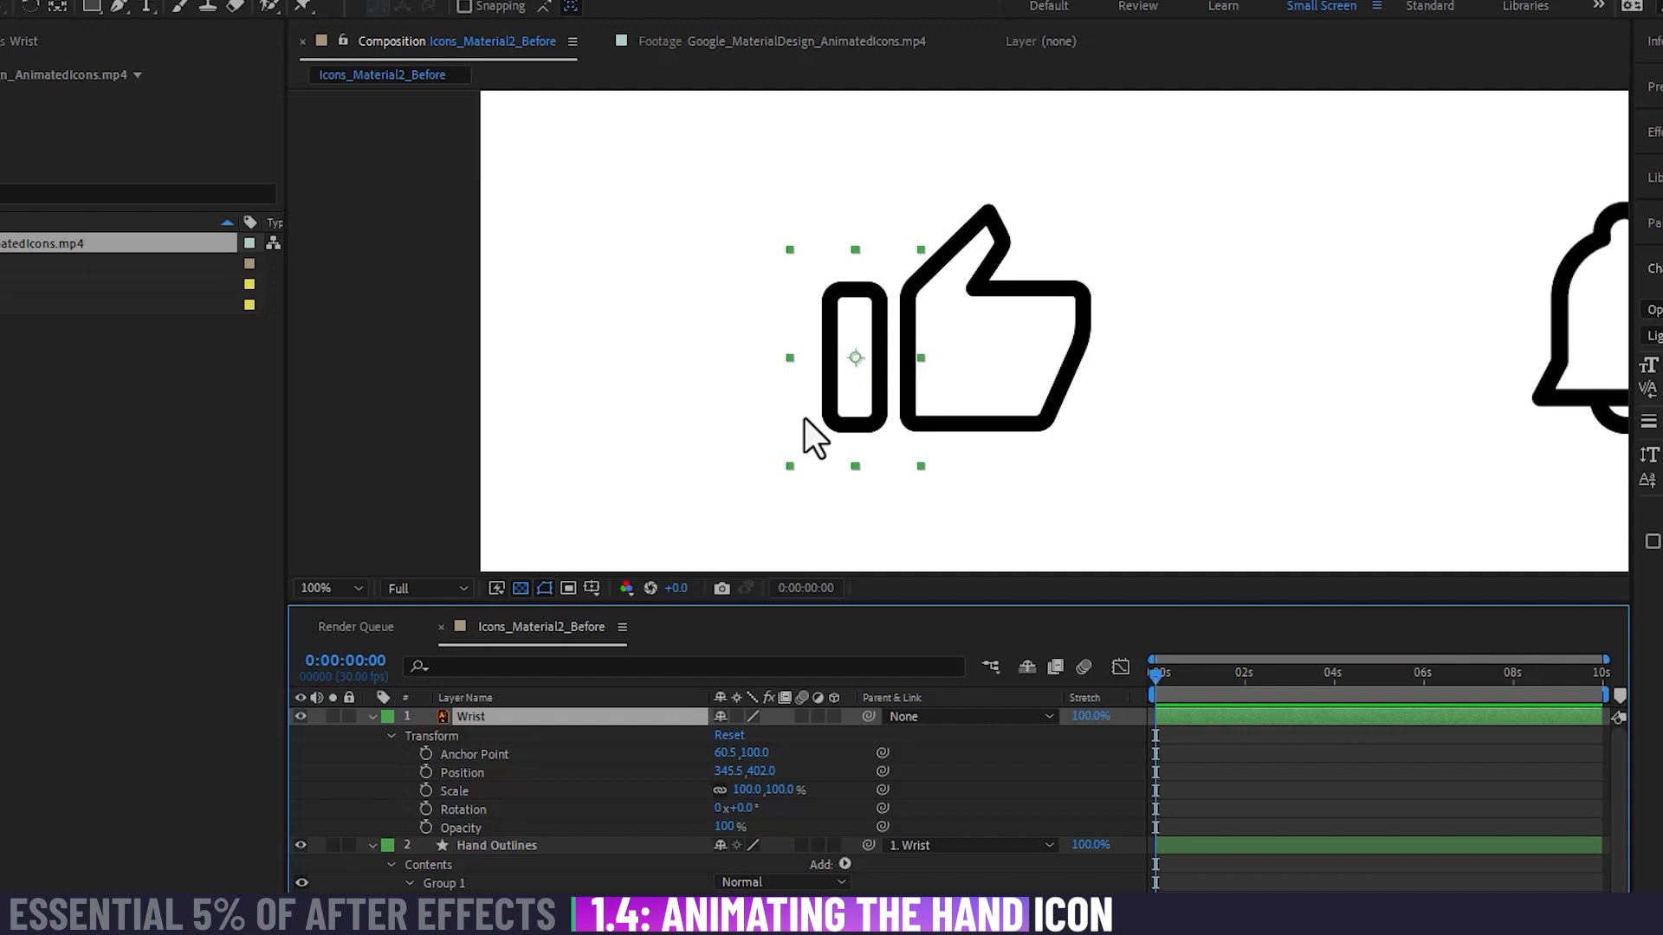
pyautogui.press('y')
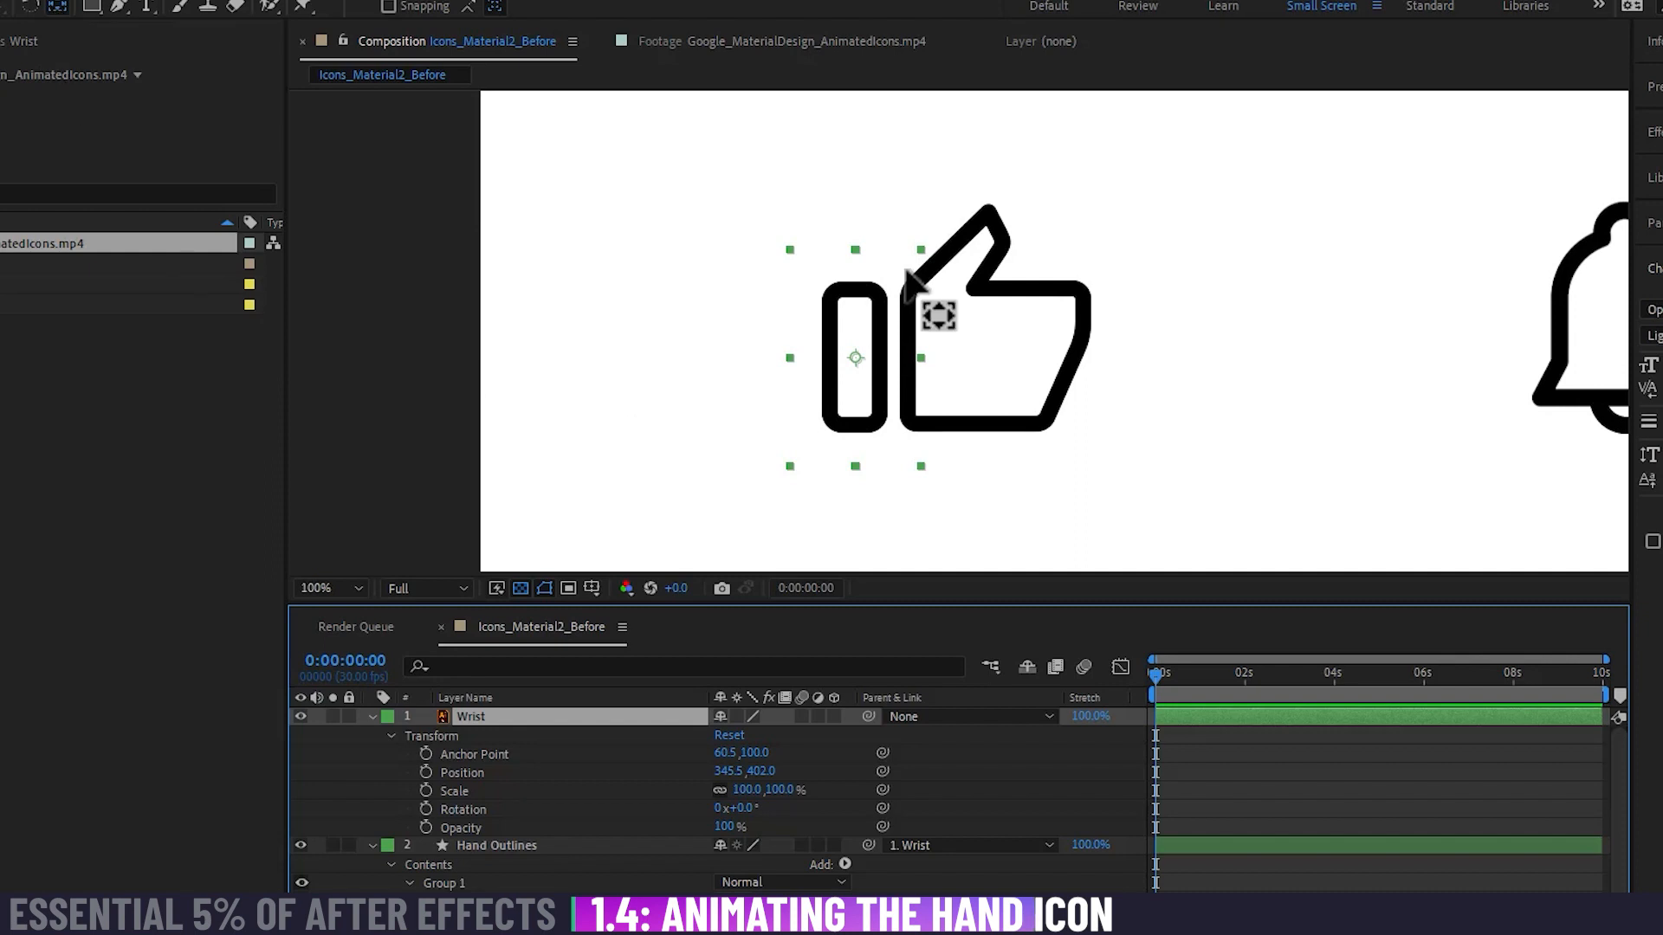
pyautogui.moveTo(854, 358); pyautogui.dragTo(847, 398)
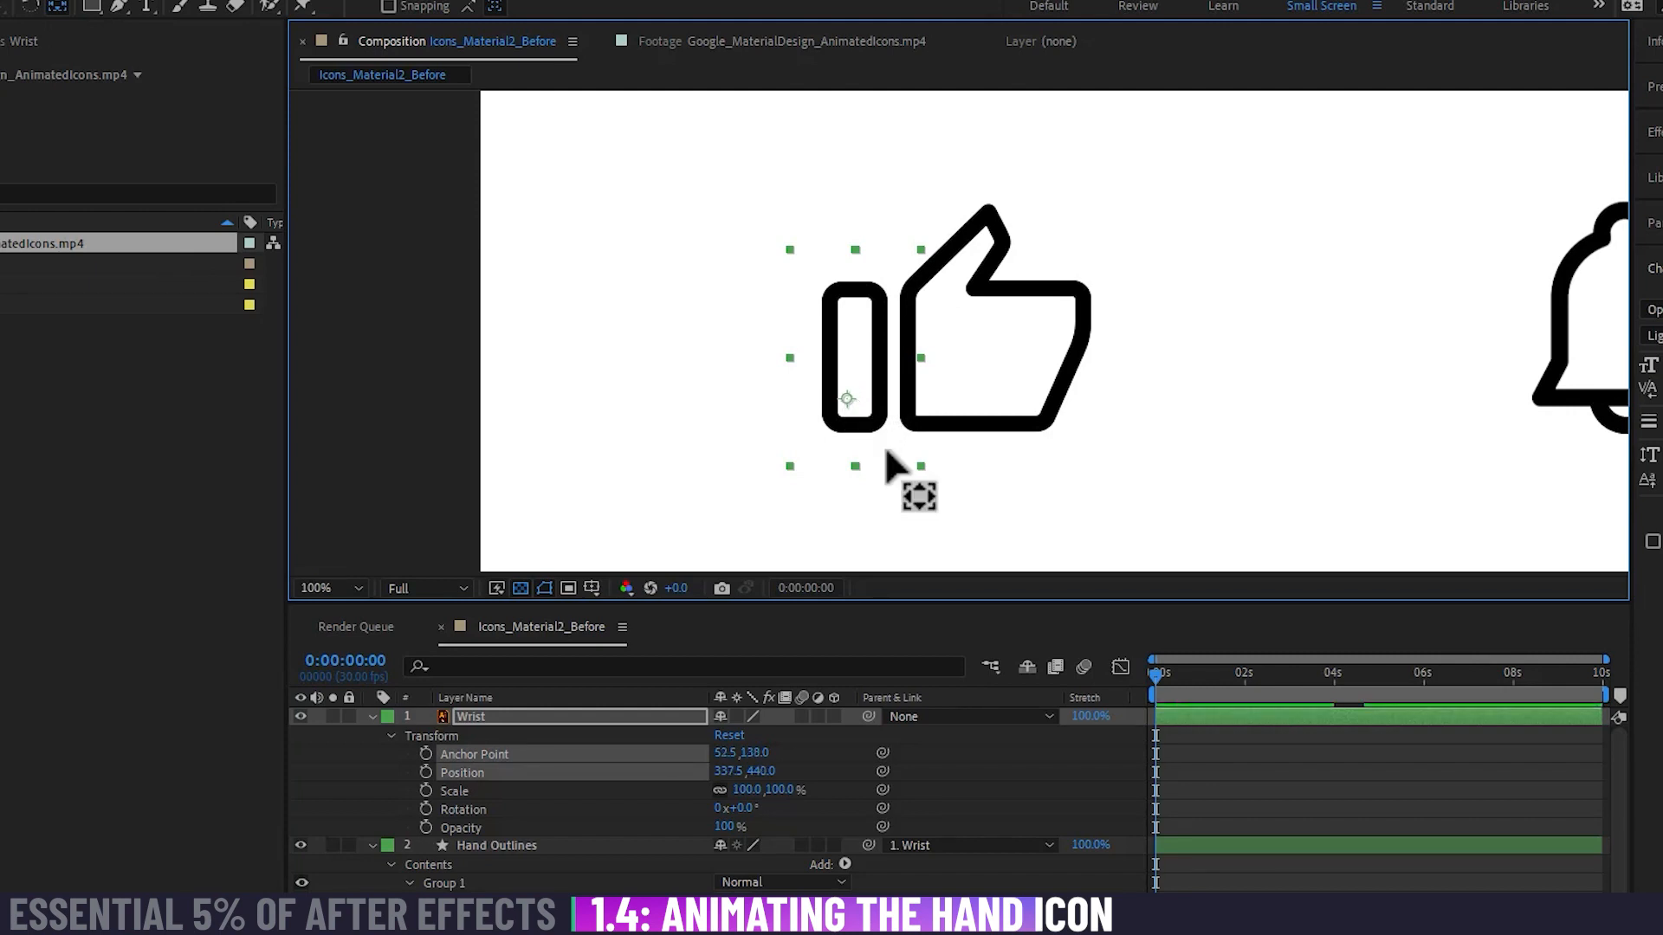
pyautogui.click(958, 784)
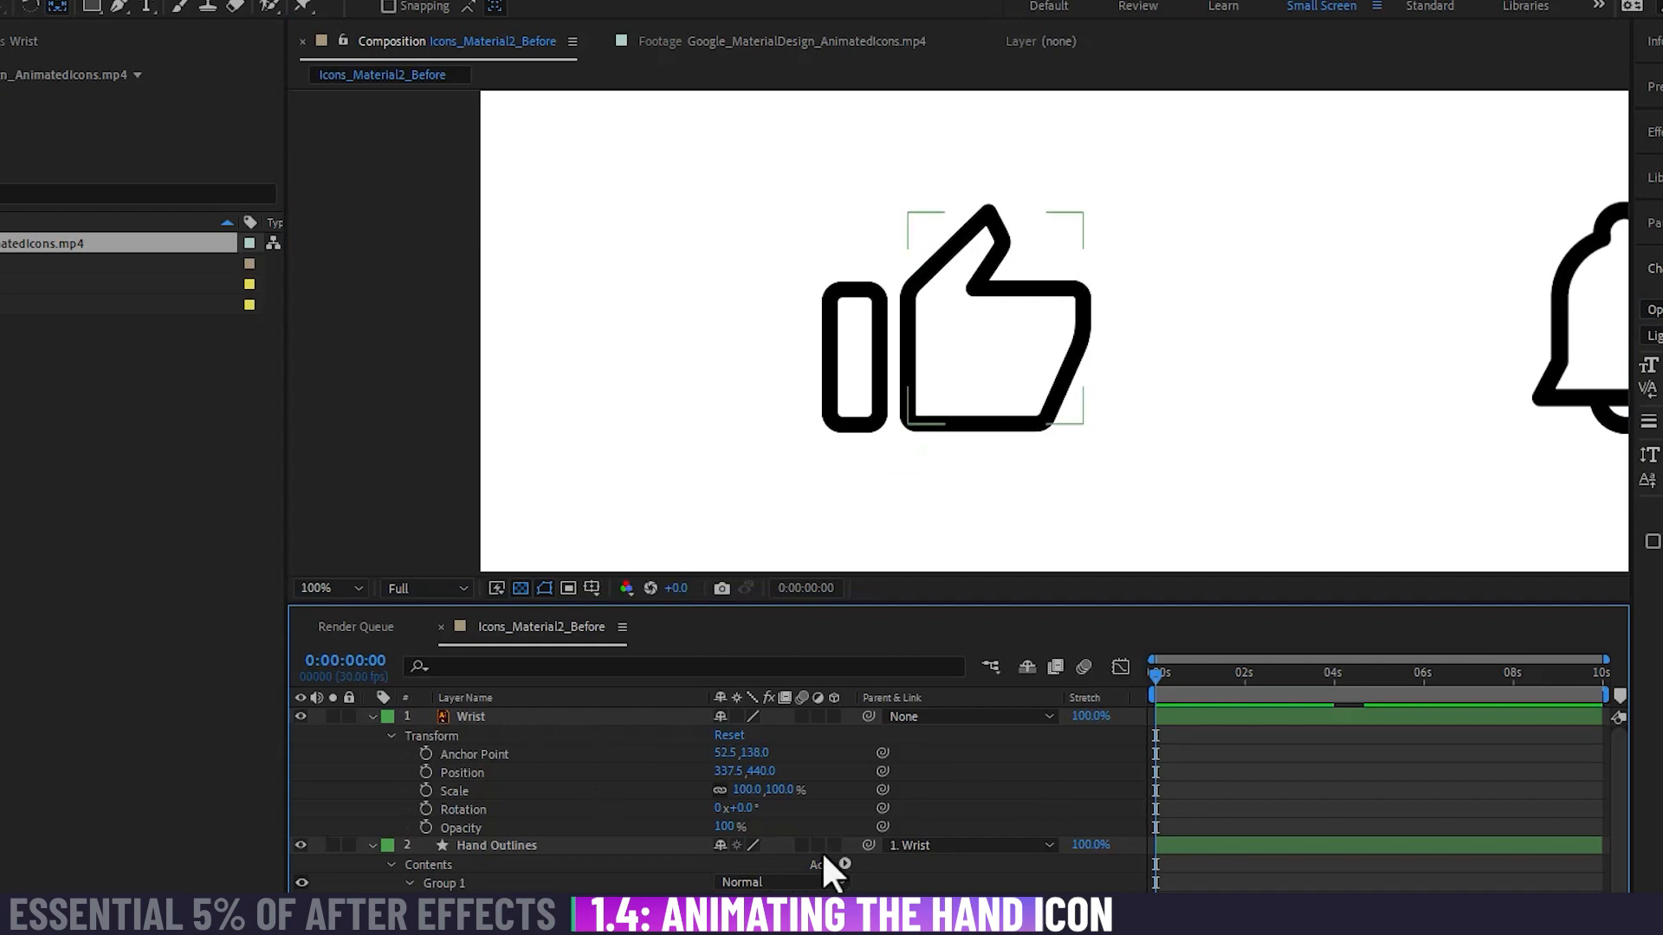
# Step: Try rotating the Wrist layer around its new anchor point and the Hand Outlines layer to about 34 degrees, and undo the rotations
pyautogui.moveTo(747, 812)
pyautogui.mouseDown()
pyautogui.moveTo(684, 817)
pyautogui.moveTo(746, 819)
pyautogui.mouseUp()
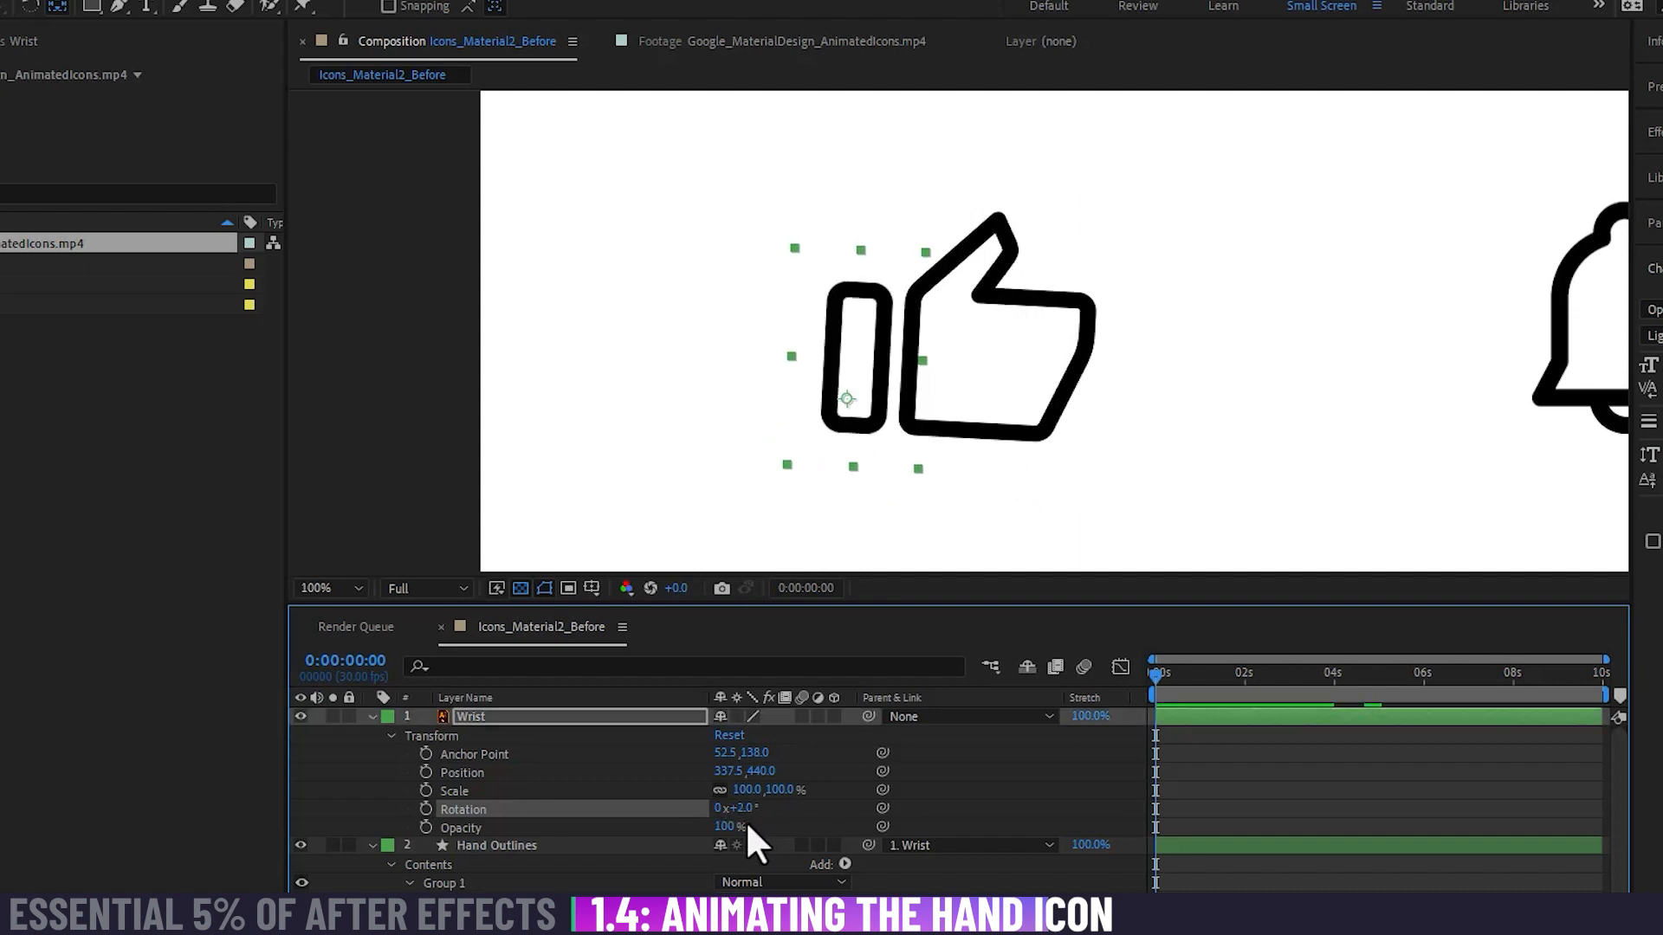
pyautogui.hotkey('ctrl', 'z')
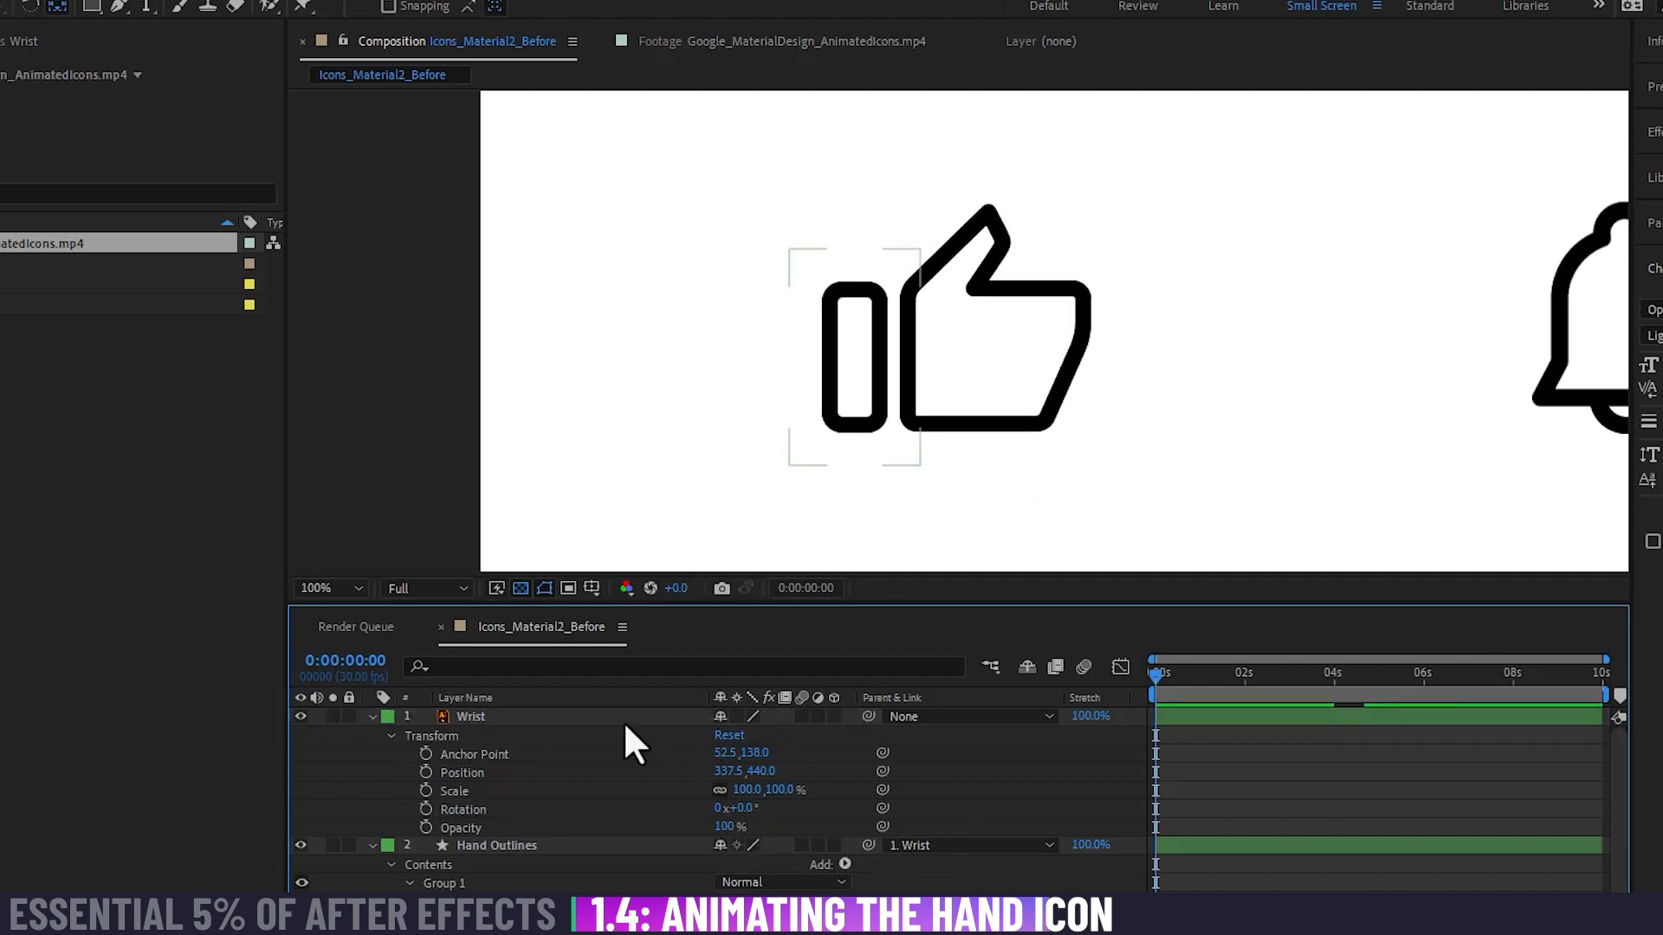
pyautogui.click(617, 846)
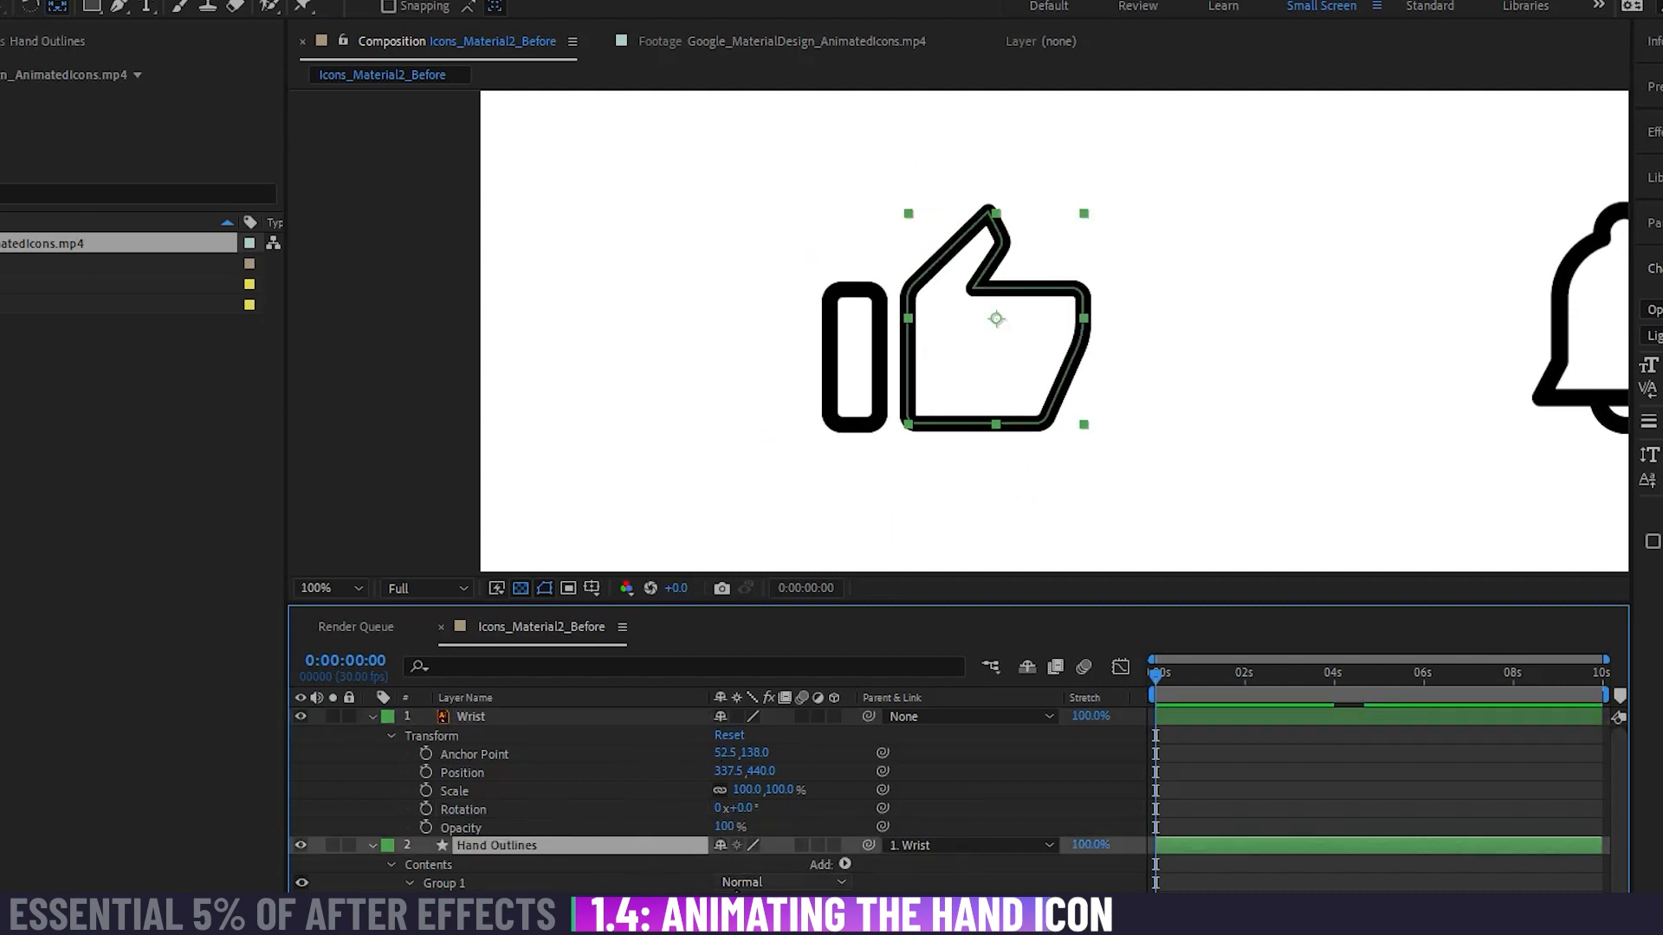
pyautogui.press('r')
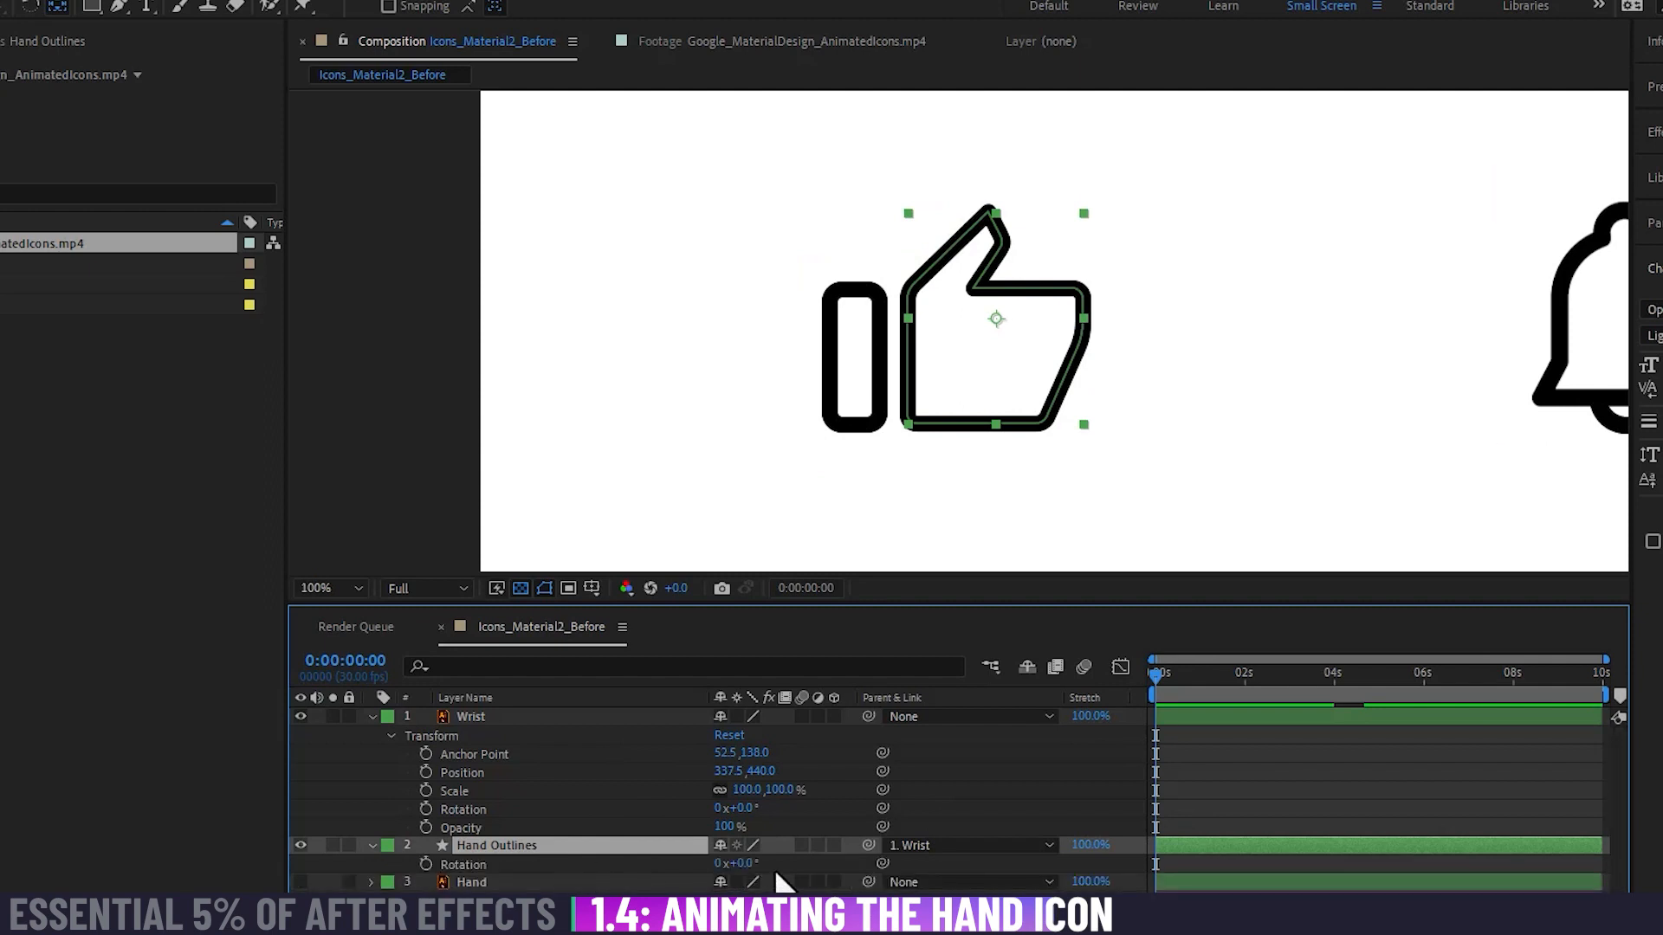
pyautogui.moveTo(743, 863); pyautogui.dragTo(747, 810)
pyautogui.click(523, 717)
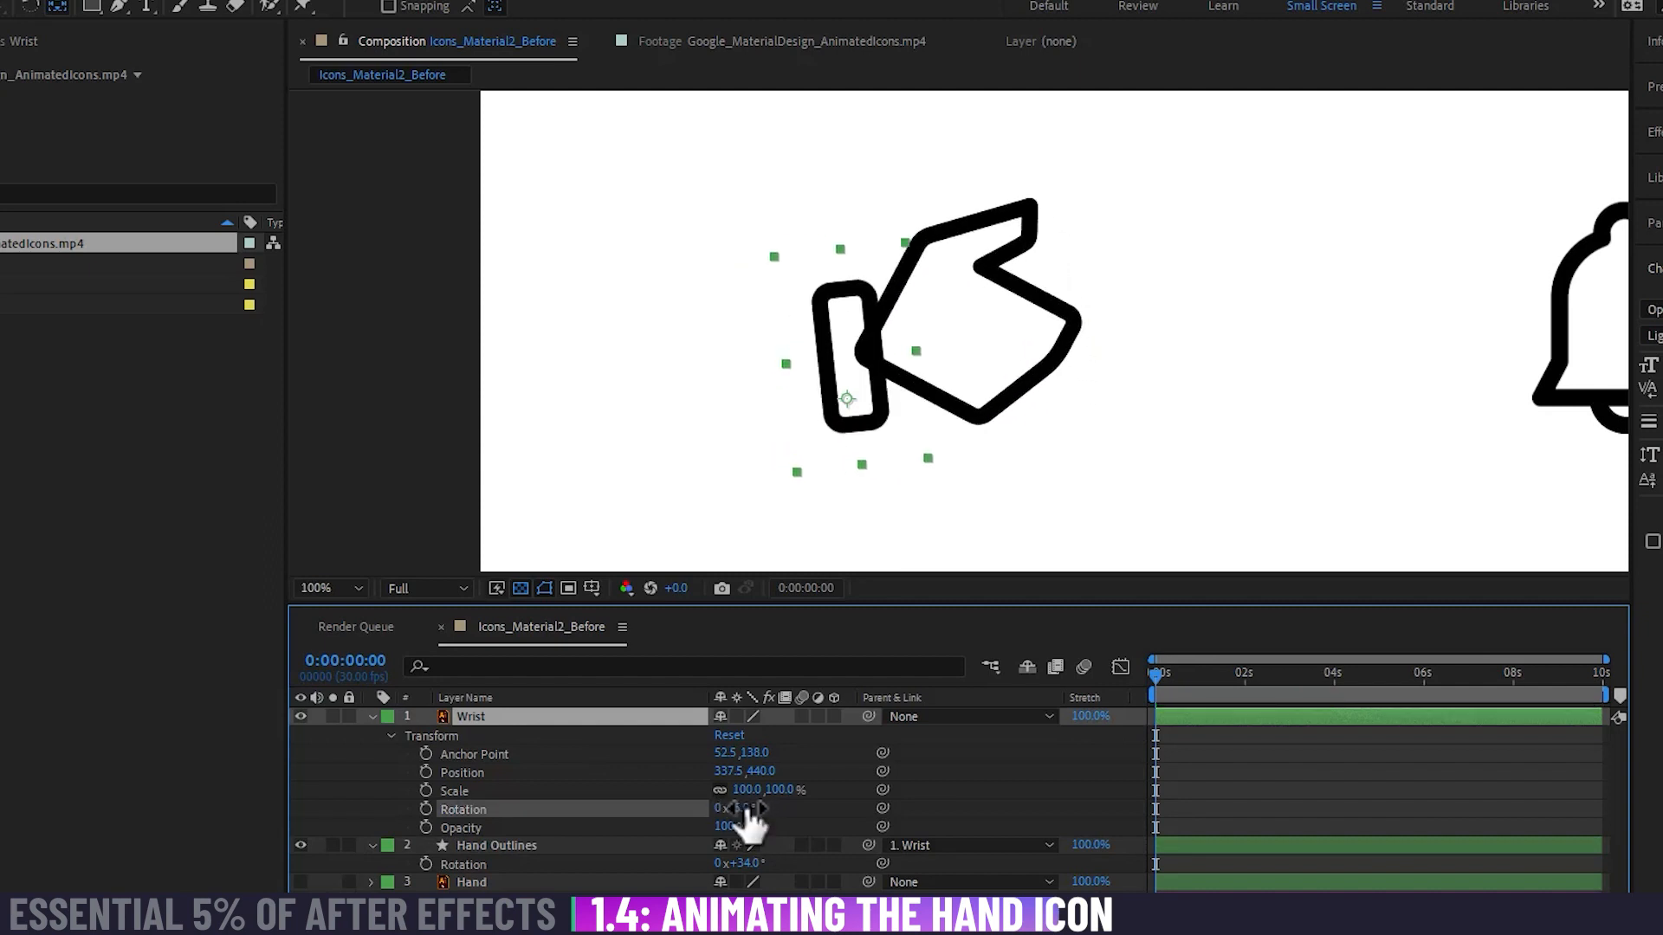
pyautogui.hotkey('ctrl', 'z')
pyautogui.hotkey('ctrl', 'z')
pyautogui.hotkey('ctrl', 'z')
pyautogui.hotkey('ctrl', 'z')
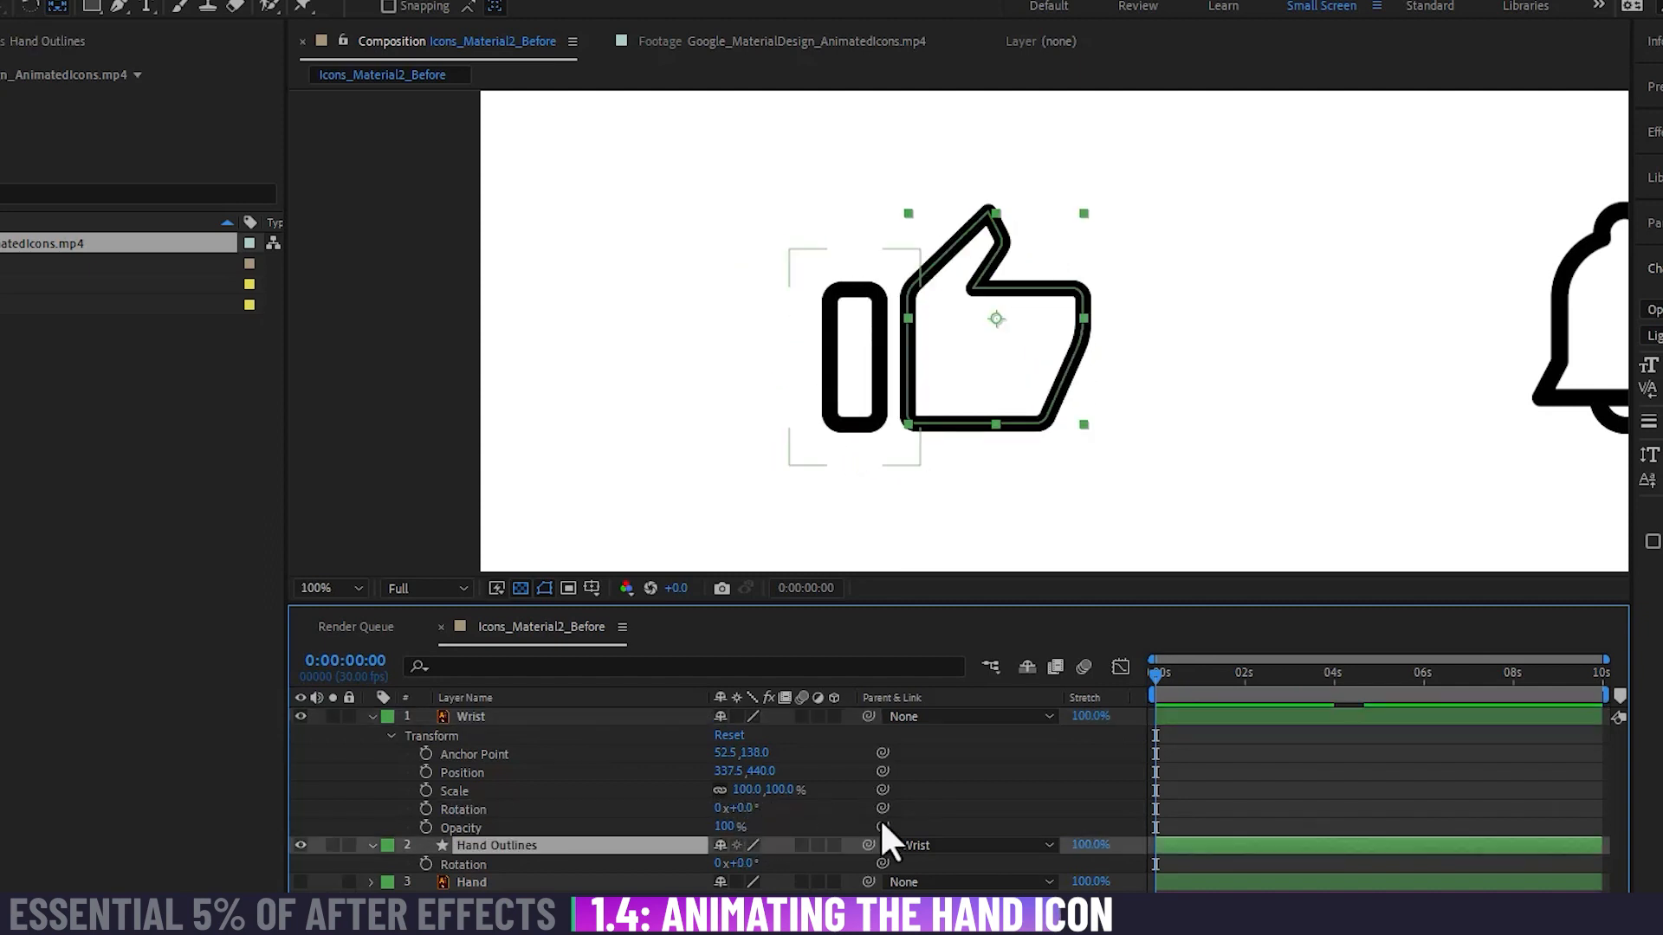
# Step: Check the tilted hand pose in the reference footage and move the Hand Outlines layer's anchor point to the hand's lower edge beside the wrist
pyautogui.click(706, 43)
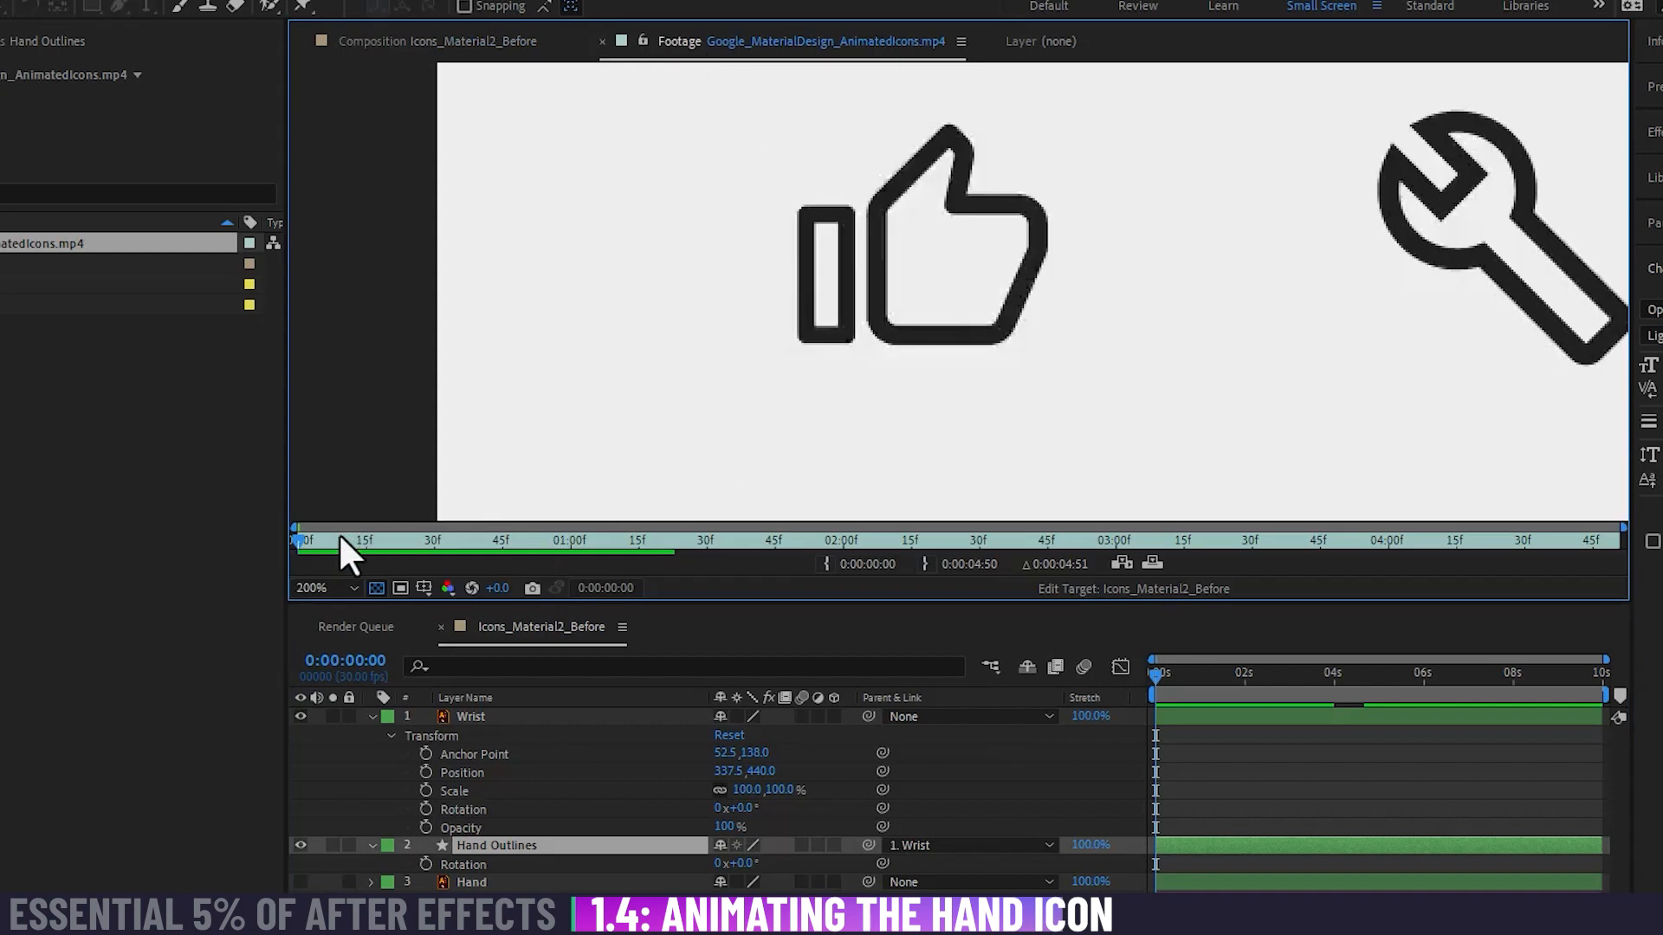
pyautogui.moveTo(341, 537); pyautogui.dragTo(382, 540)
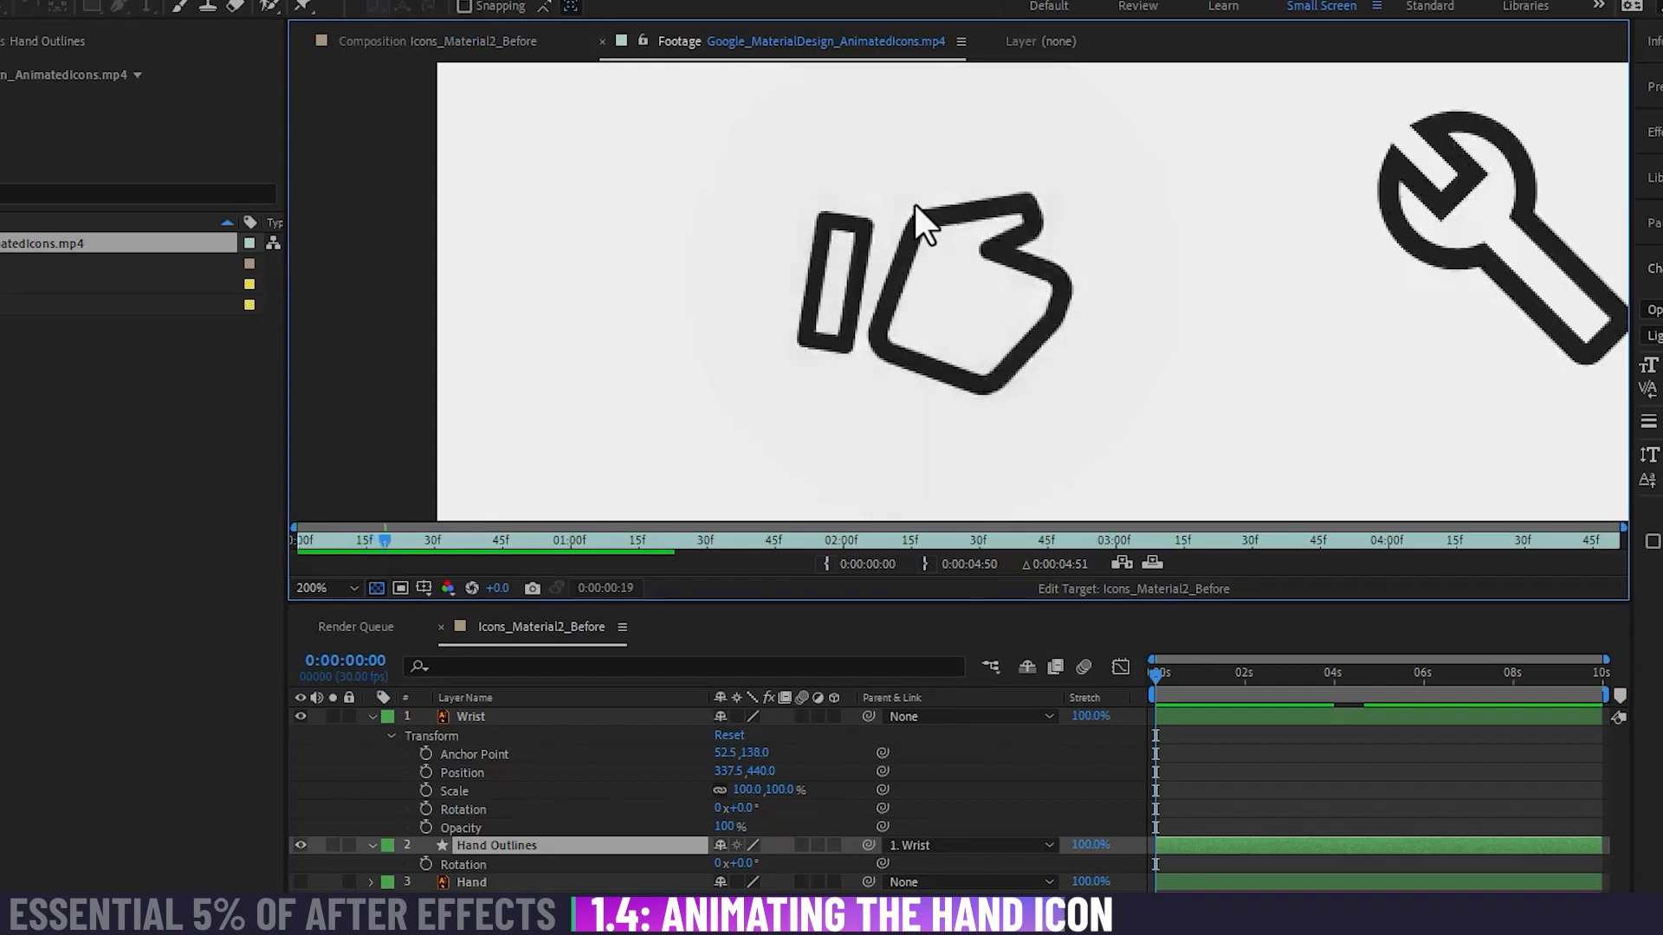
pyautogui.click(471, 44)
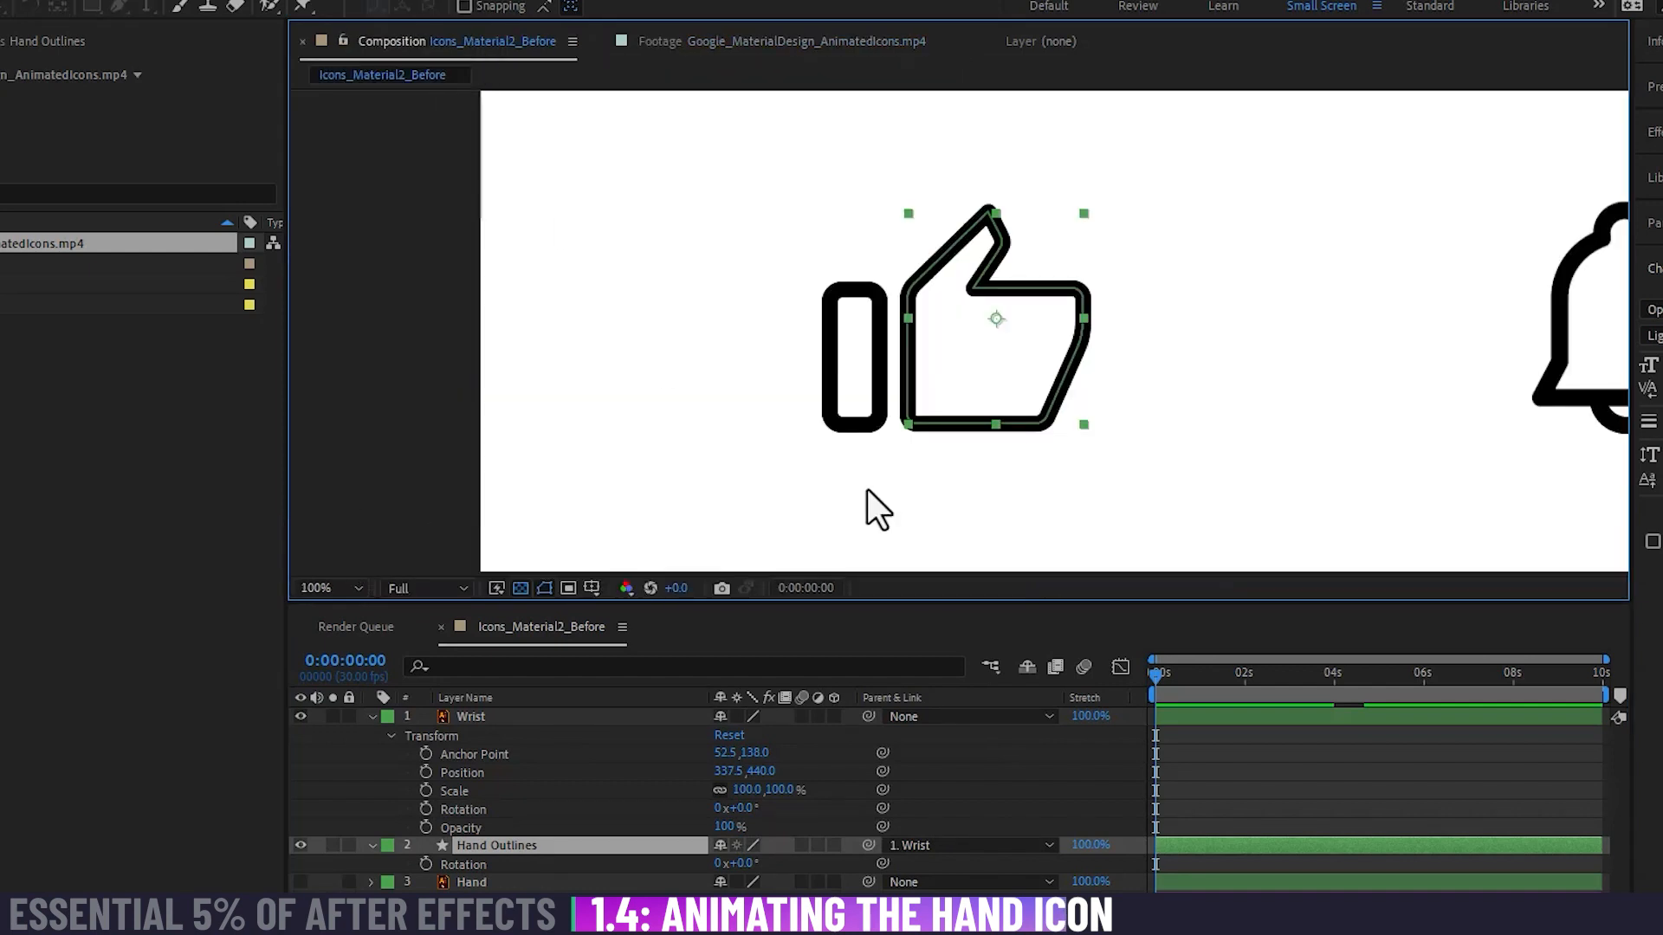
pyautogui.click(570, 846)
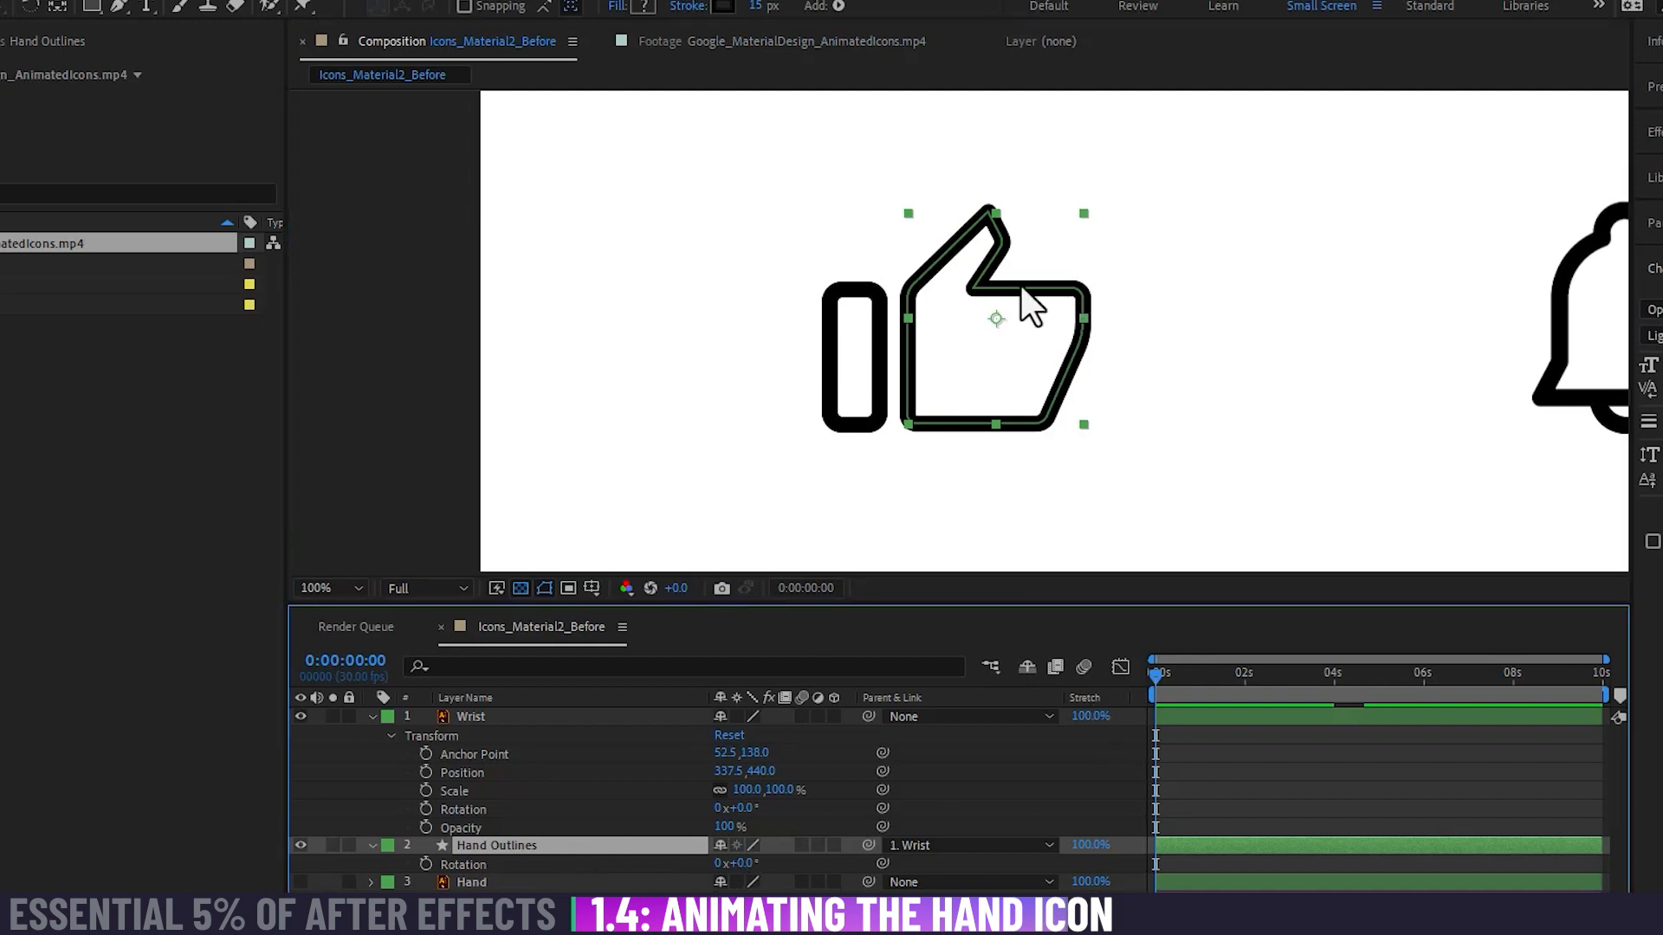
pyautogui.press('y')
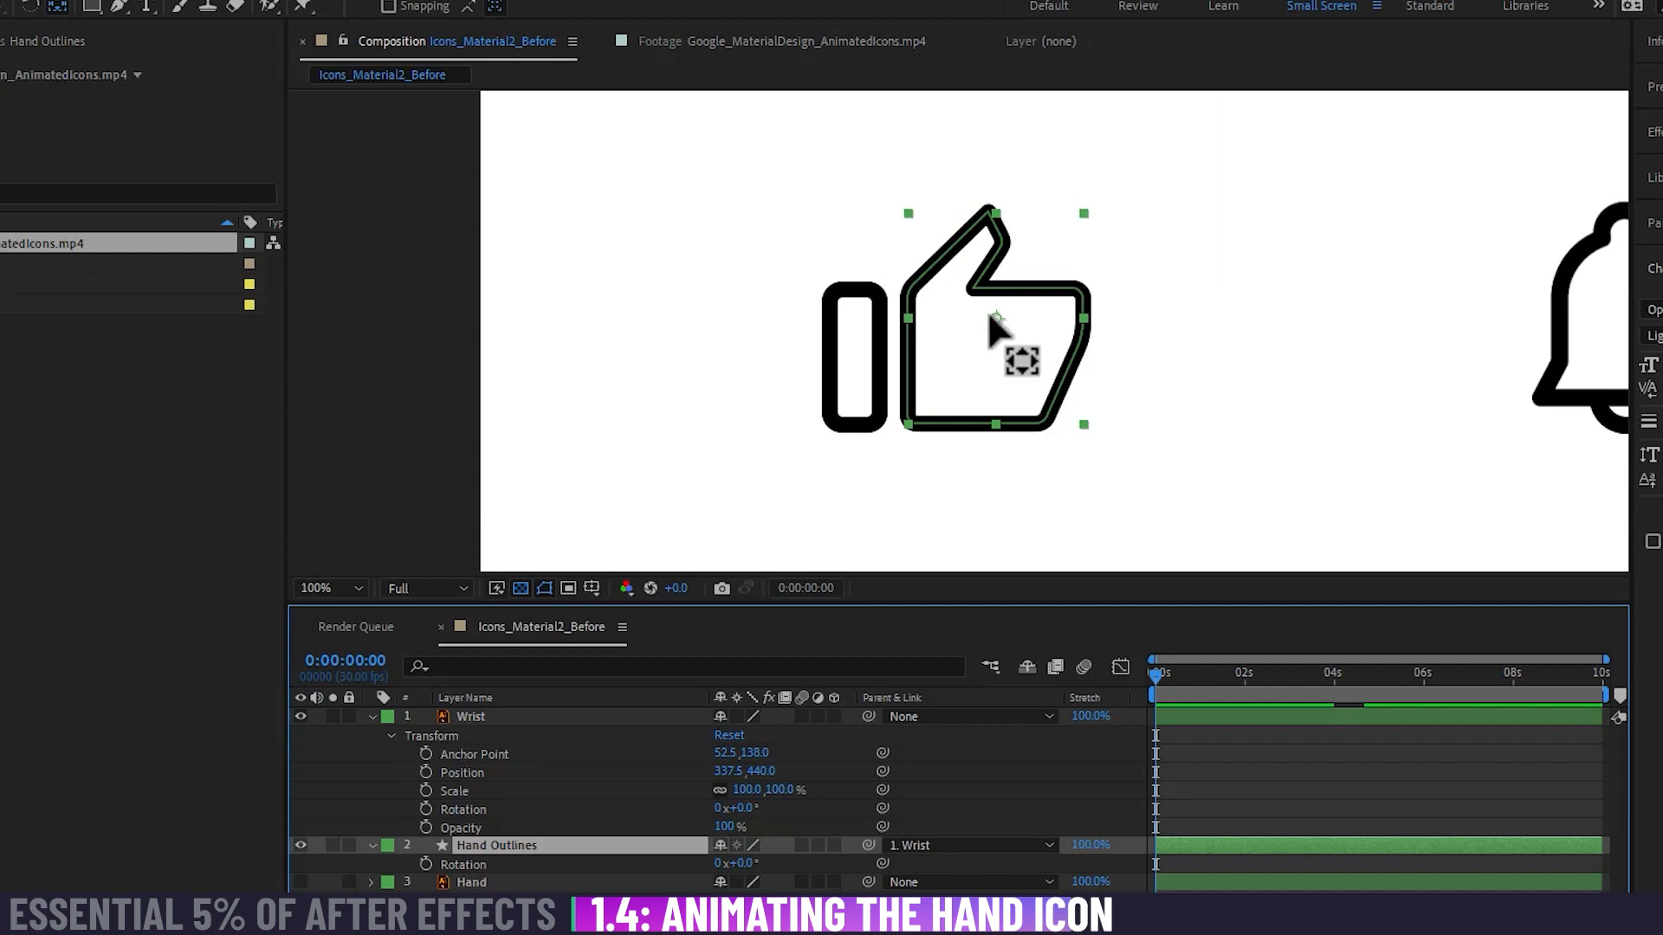
pyautogui.moveTo(996, 320); pyautogui.dragTo(916, 378)
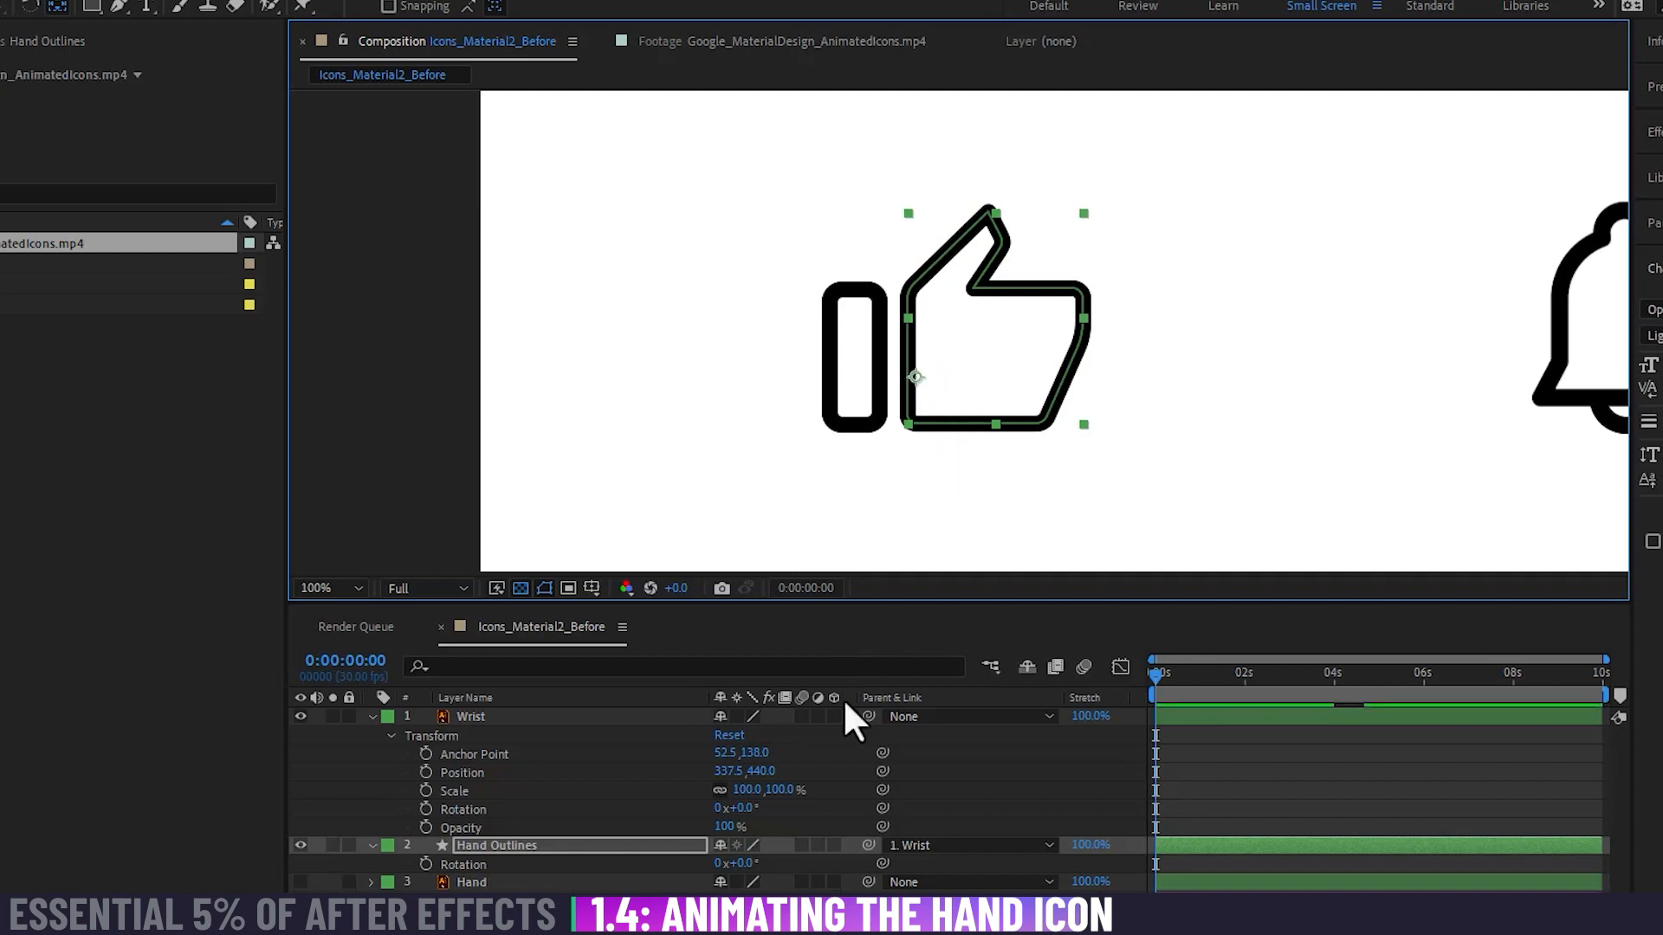
# Step: Try rotating the Wrist layer to 11° and the Hand Outlines layer to 12°, and compare the pose with the reference footage
pyautogui.click(743, 859)
pyautogui.moveTo(741, 857)
pyautogui.mouseDown()
pyautogui.moveTo(756, 811)
pyautogui.moveTo(760, 864)
pyautogui.mouseUp()
pyautogui.hotkey('ctrl', 'z')
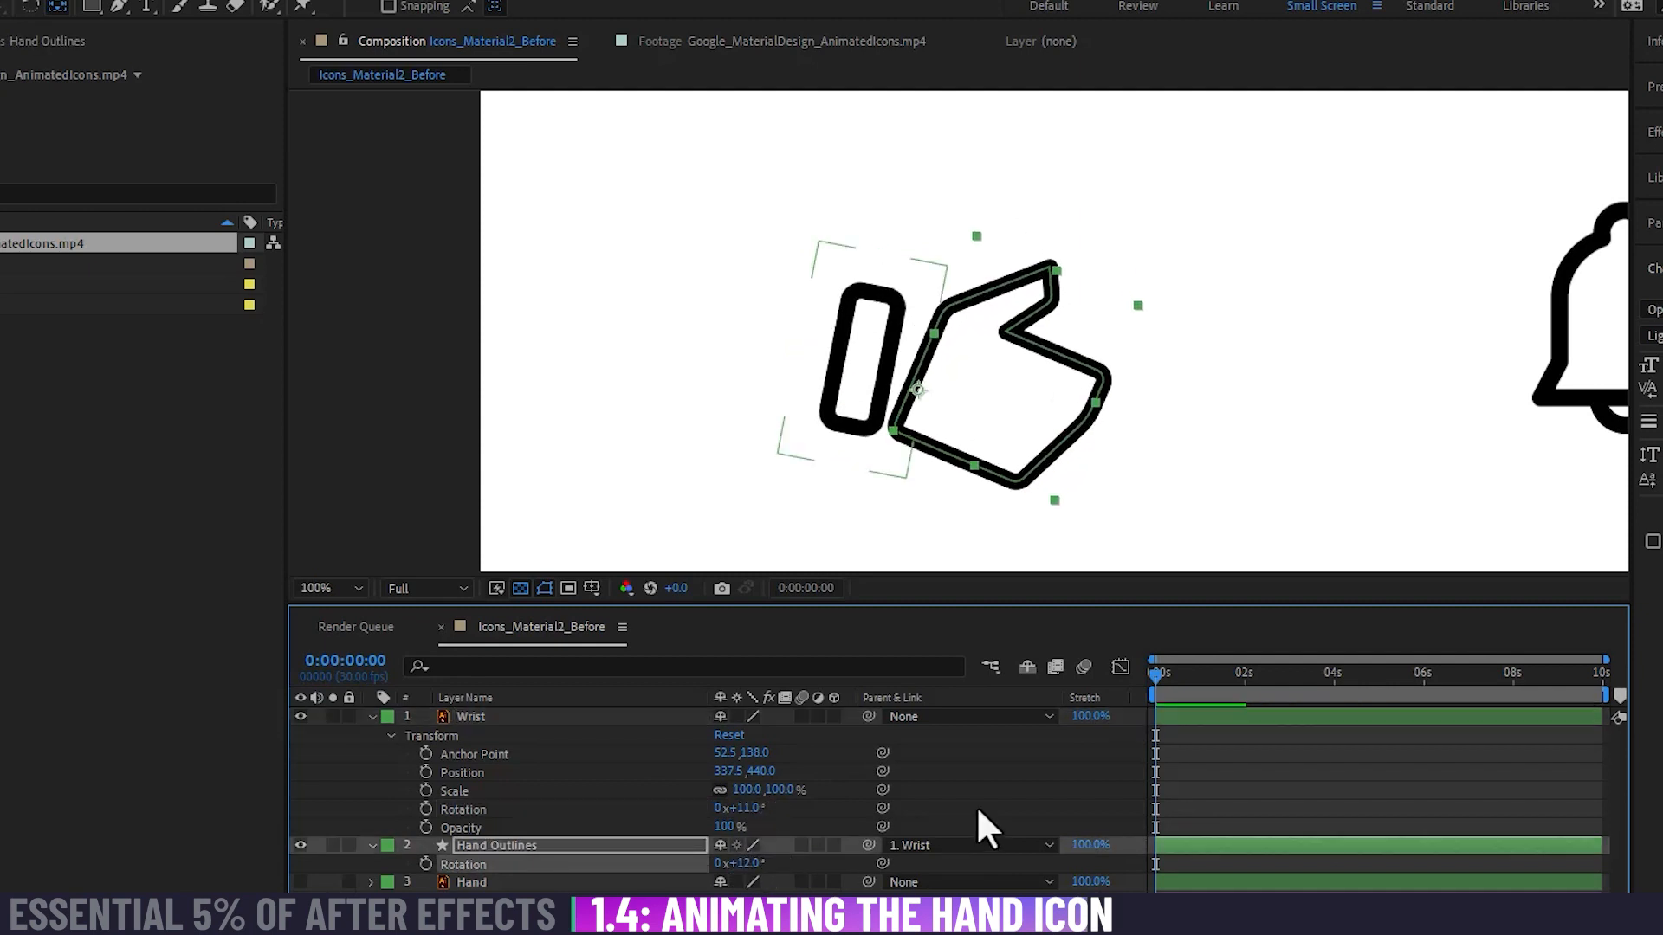
pyautogui.click(1327, 779)
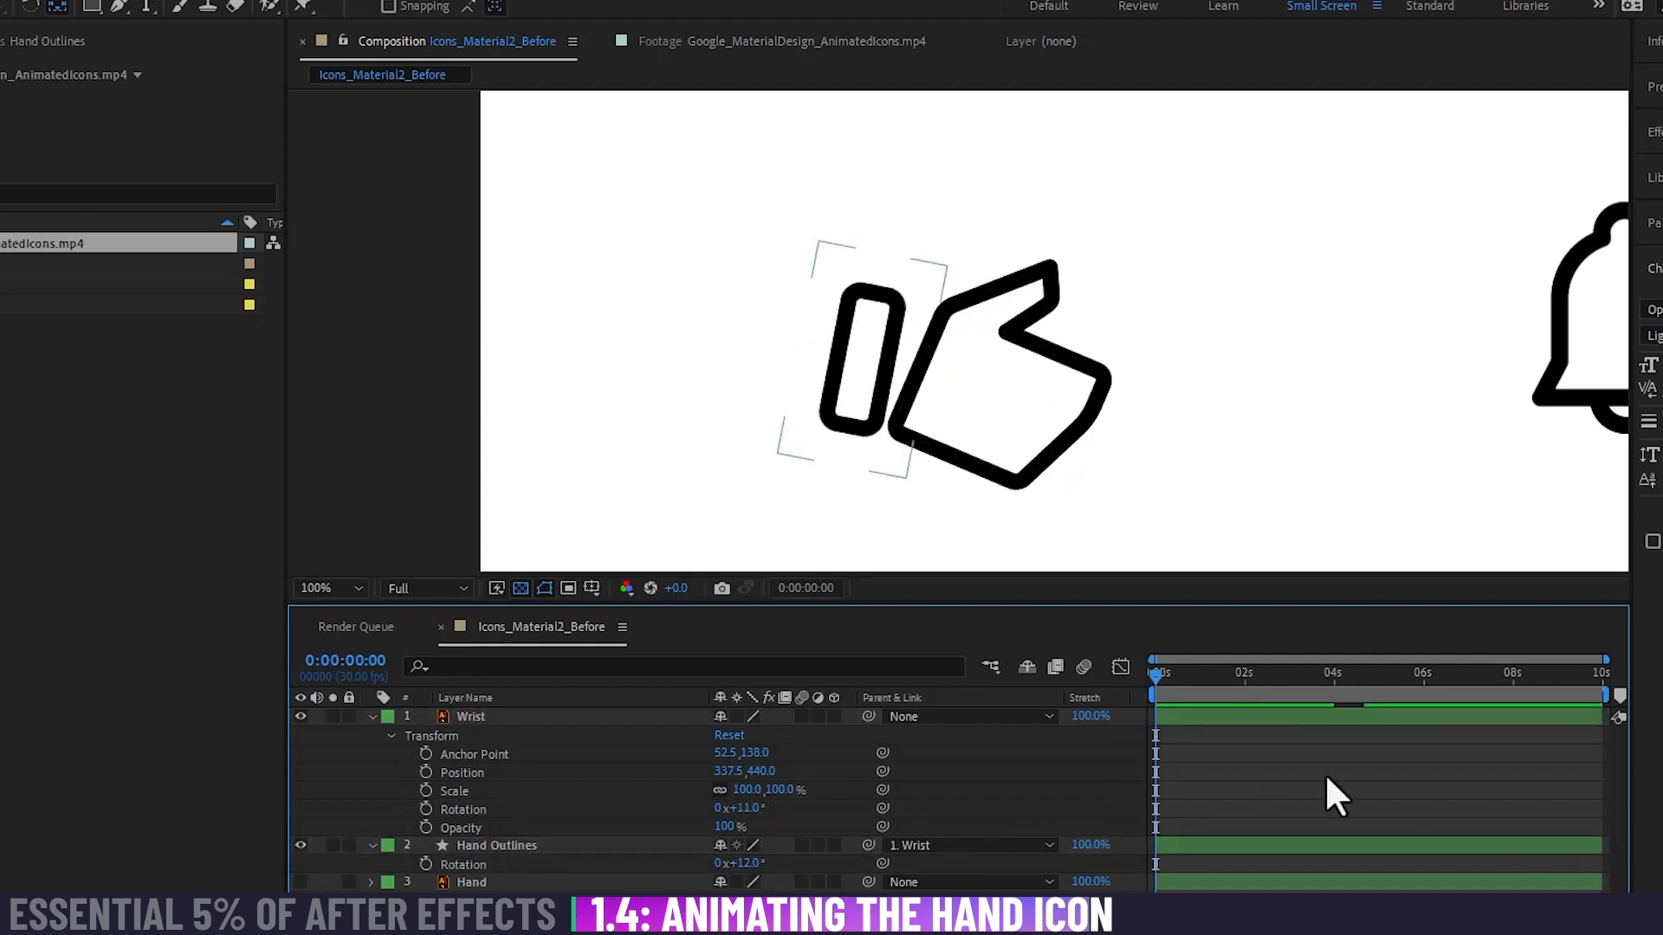
pyautogui.click(680, 42)
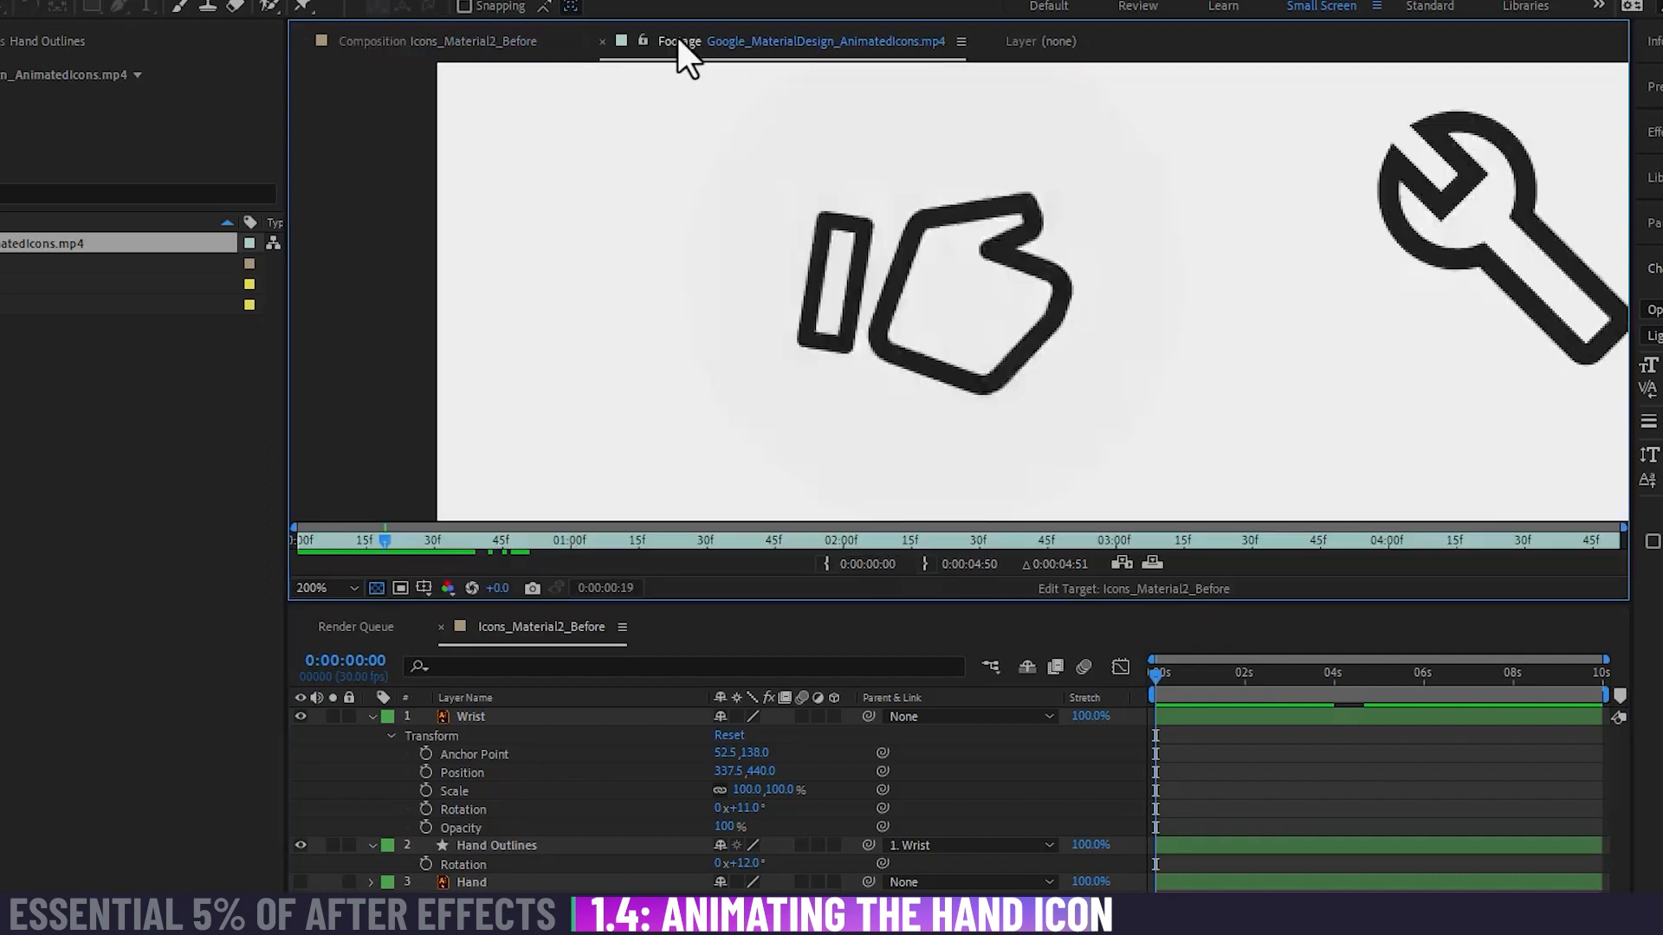
pyautogui.click(512, 40)
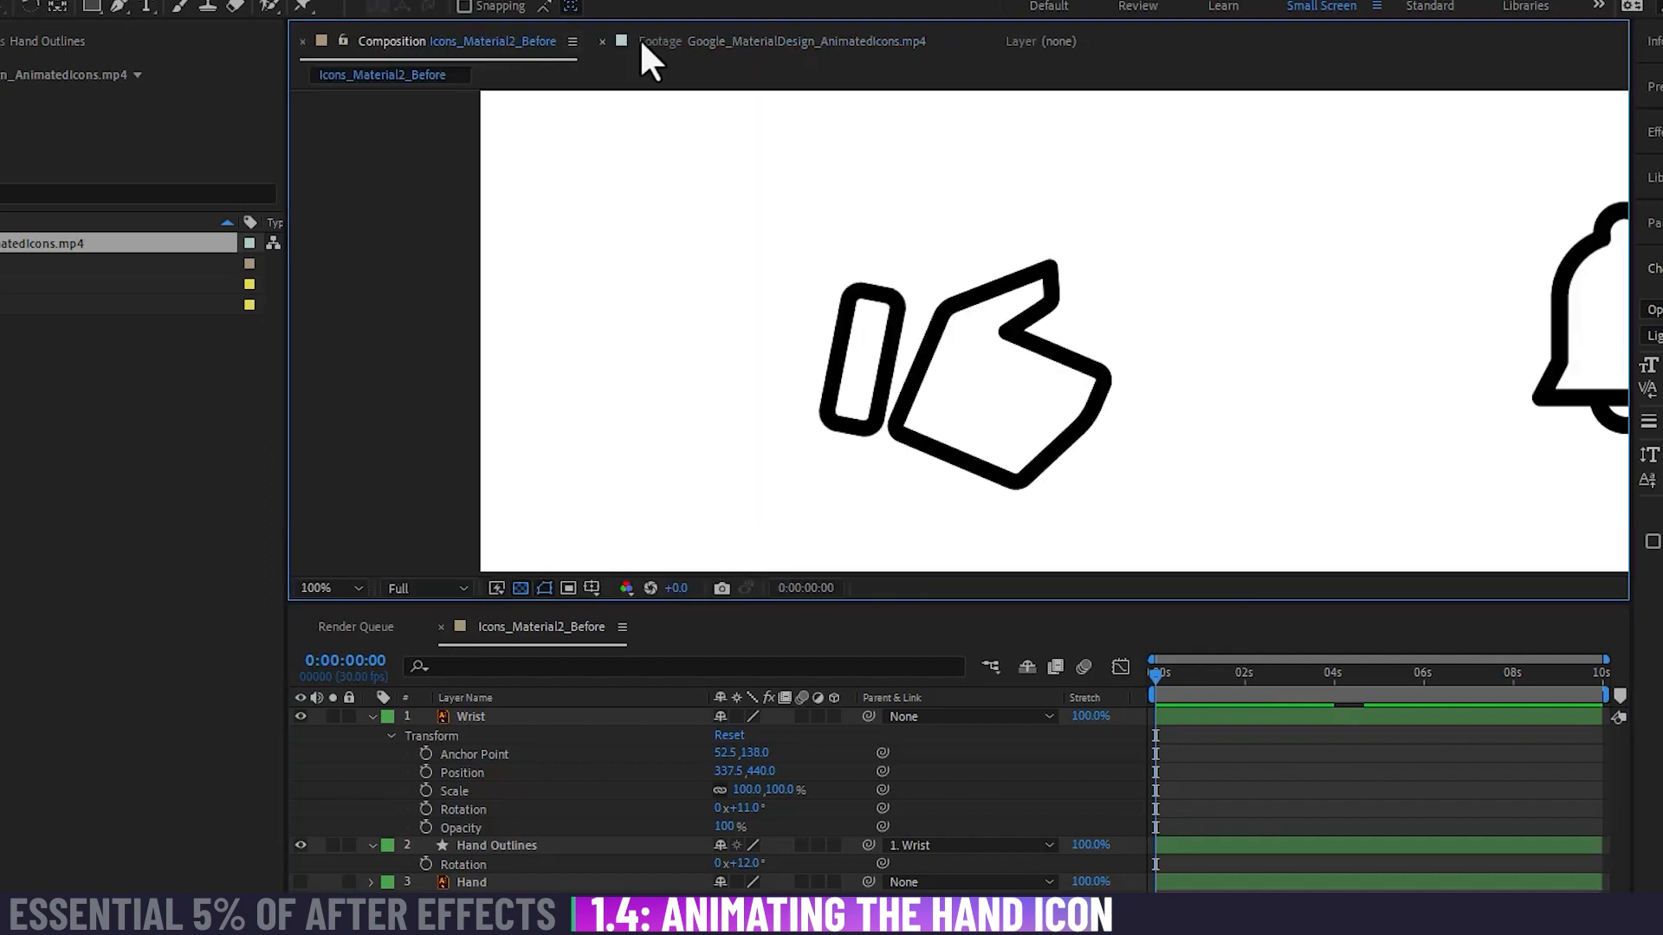
pyautogui.click(682, 40)
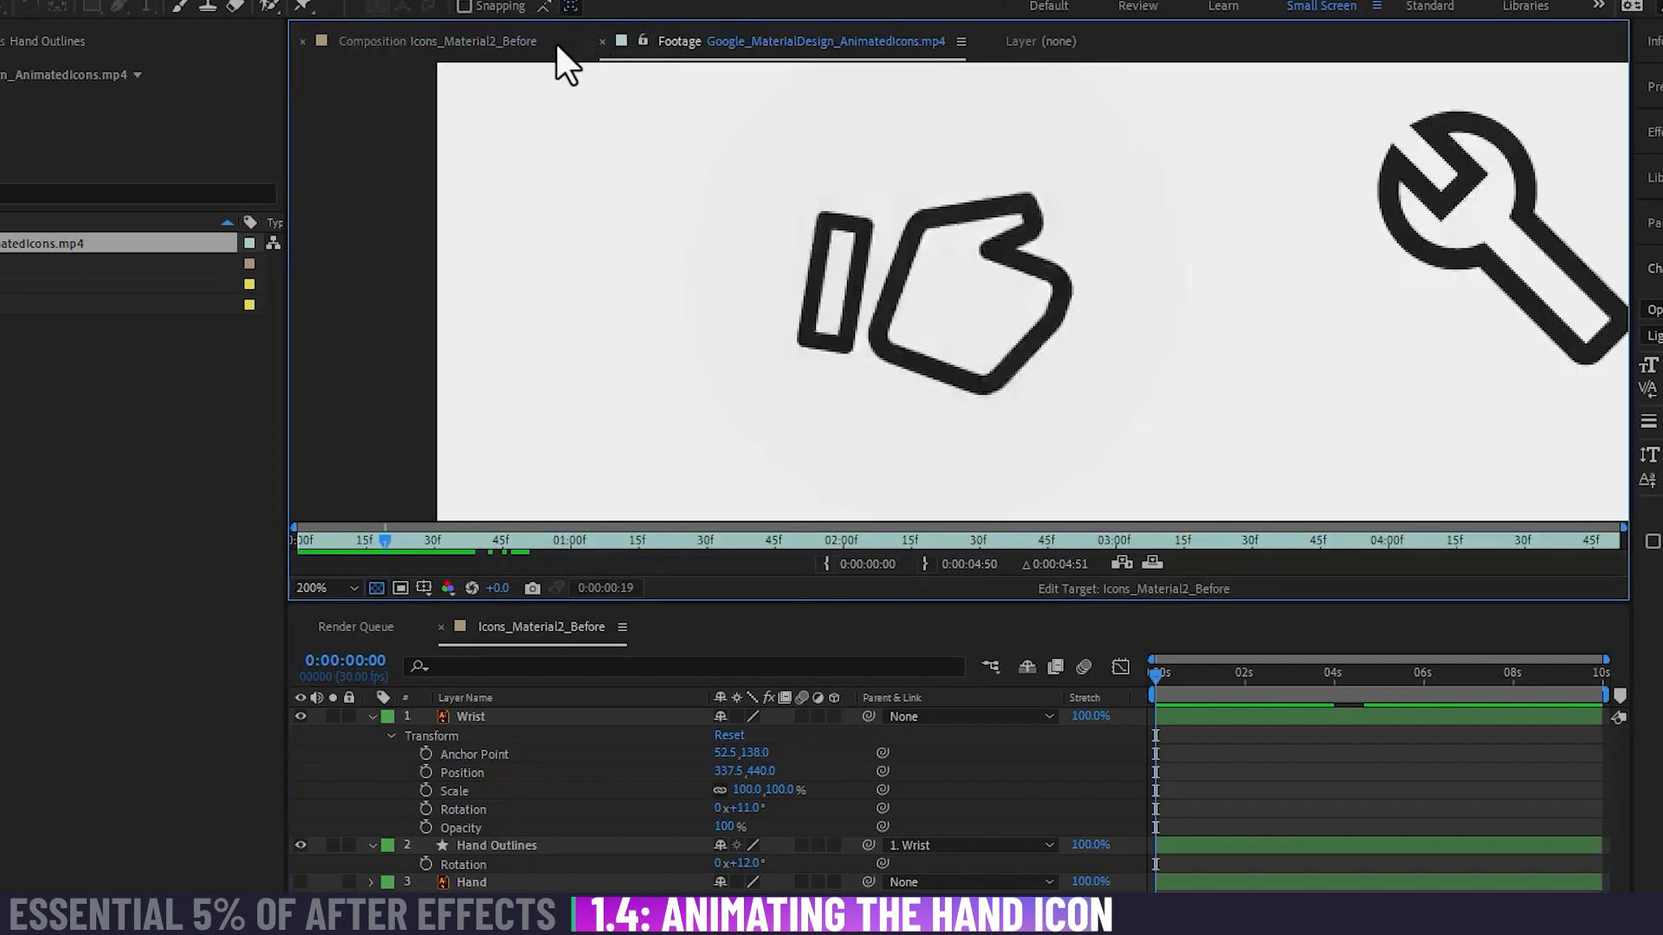
pyautogui.click(520, 42)
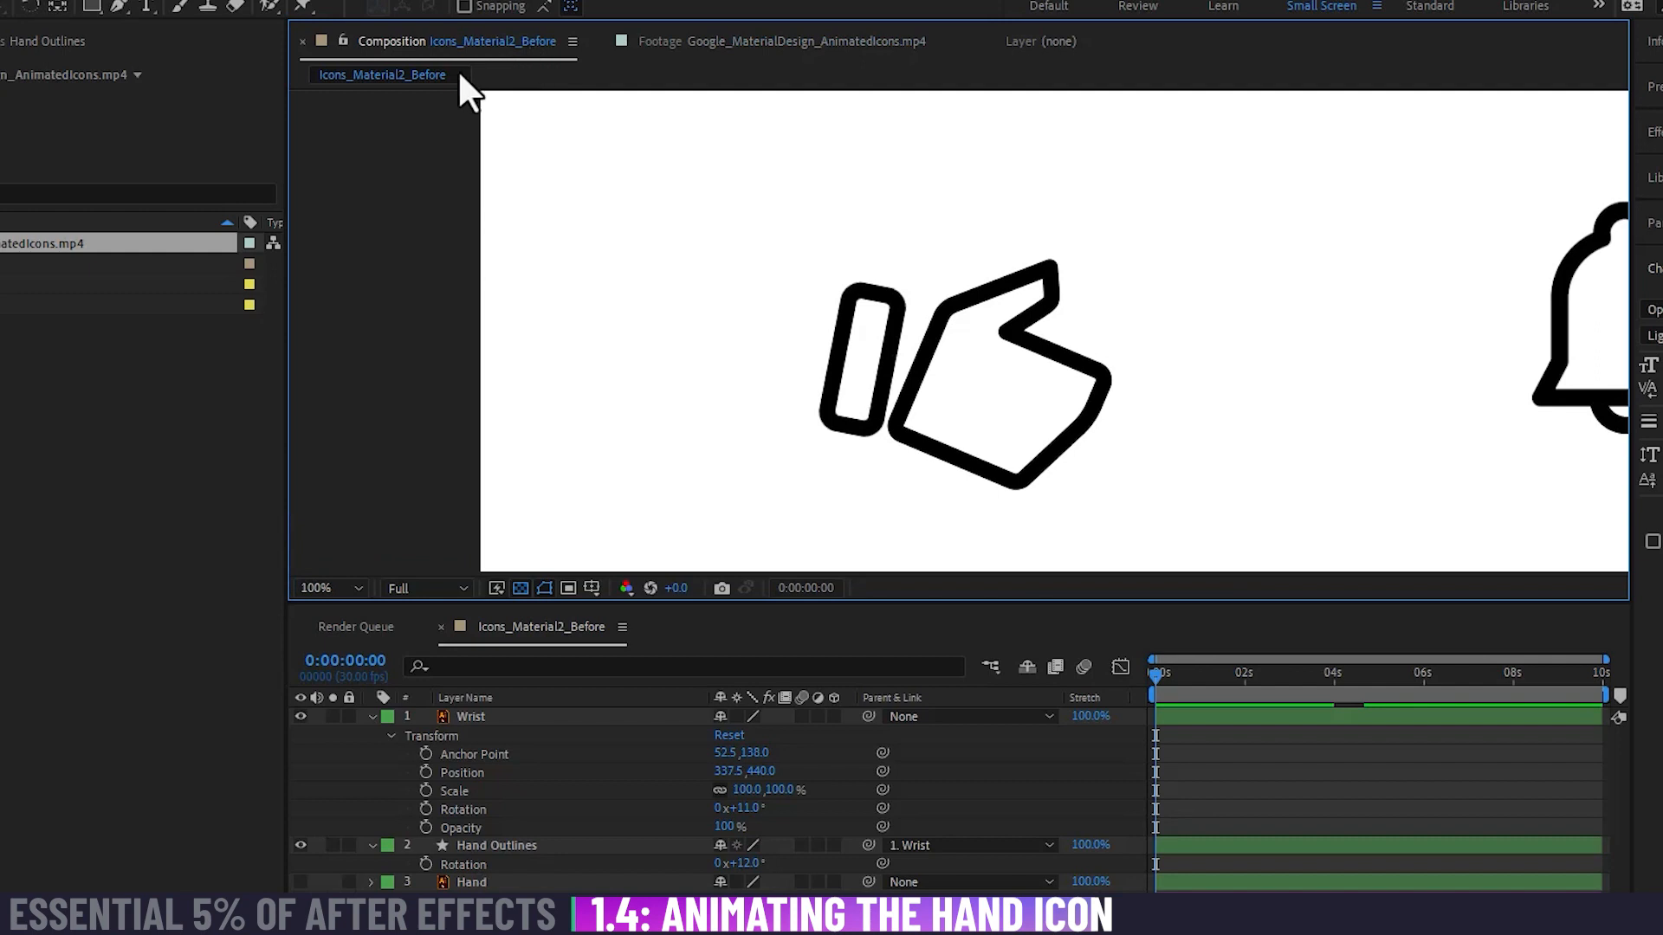
# Step: Reset the rotation of the Hand Outlines and Wrist layers to 0°
pyautogui.click(743, 863)
pyautogui.write('0')
pyautogui.press('Return')
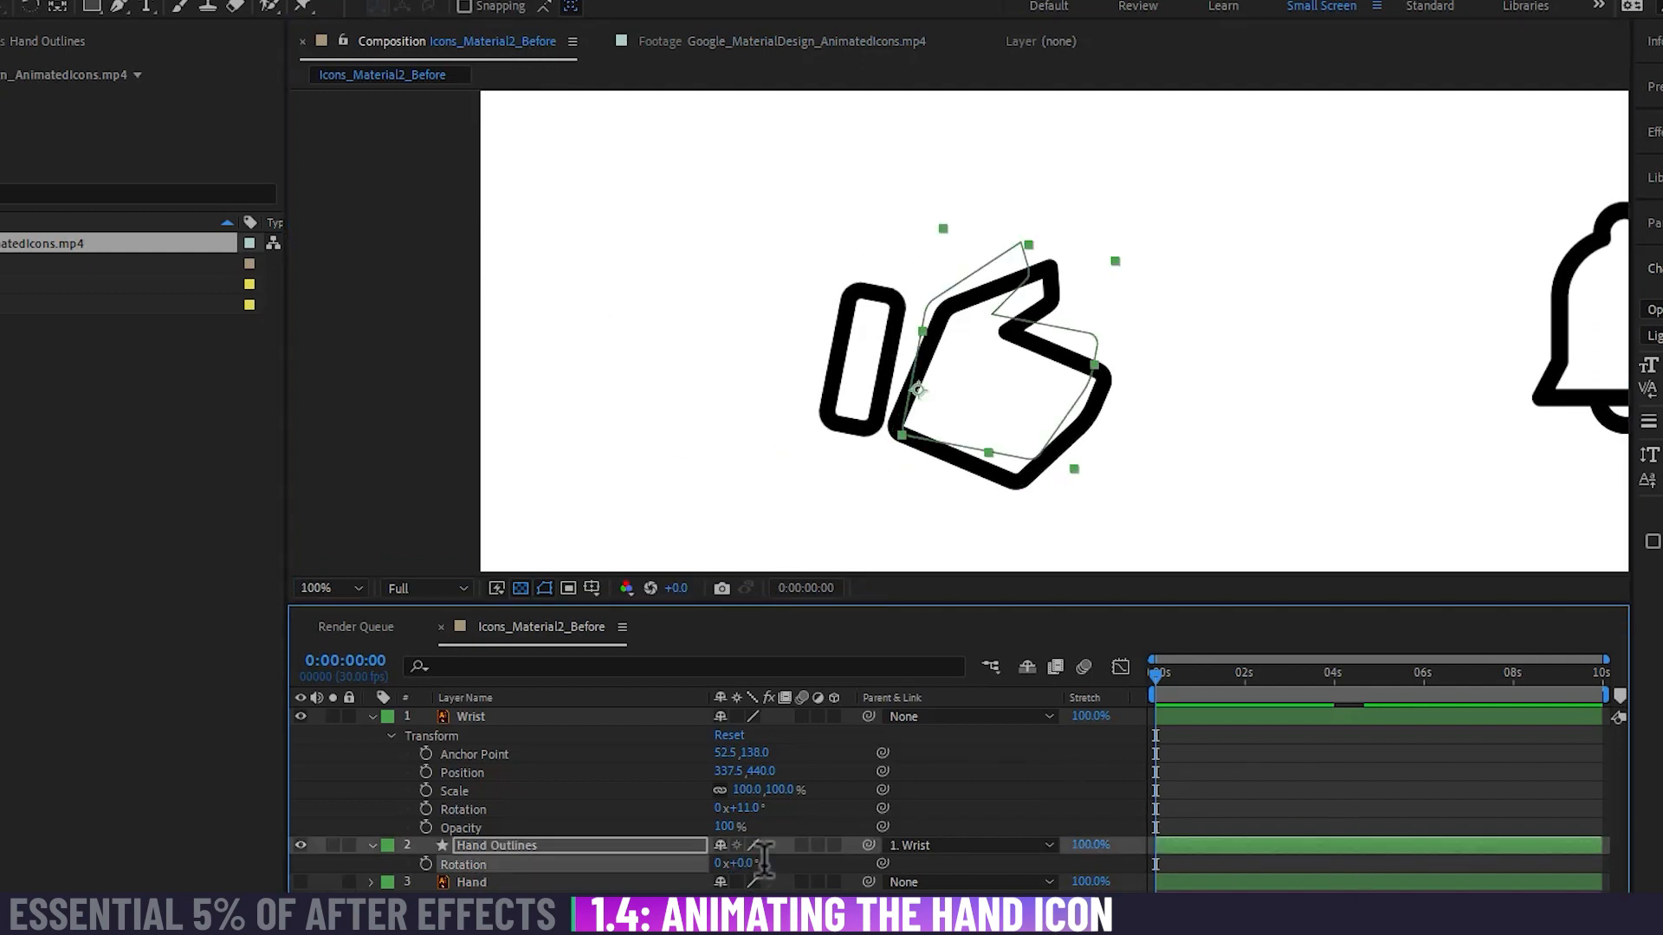
pyautogui.write('0')
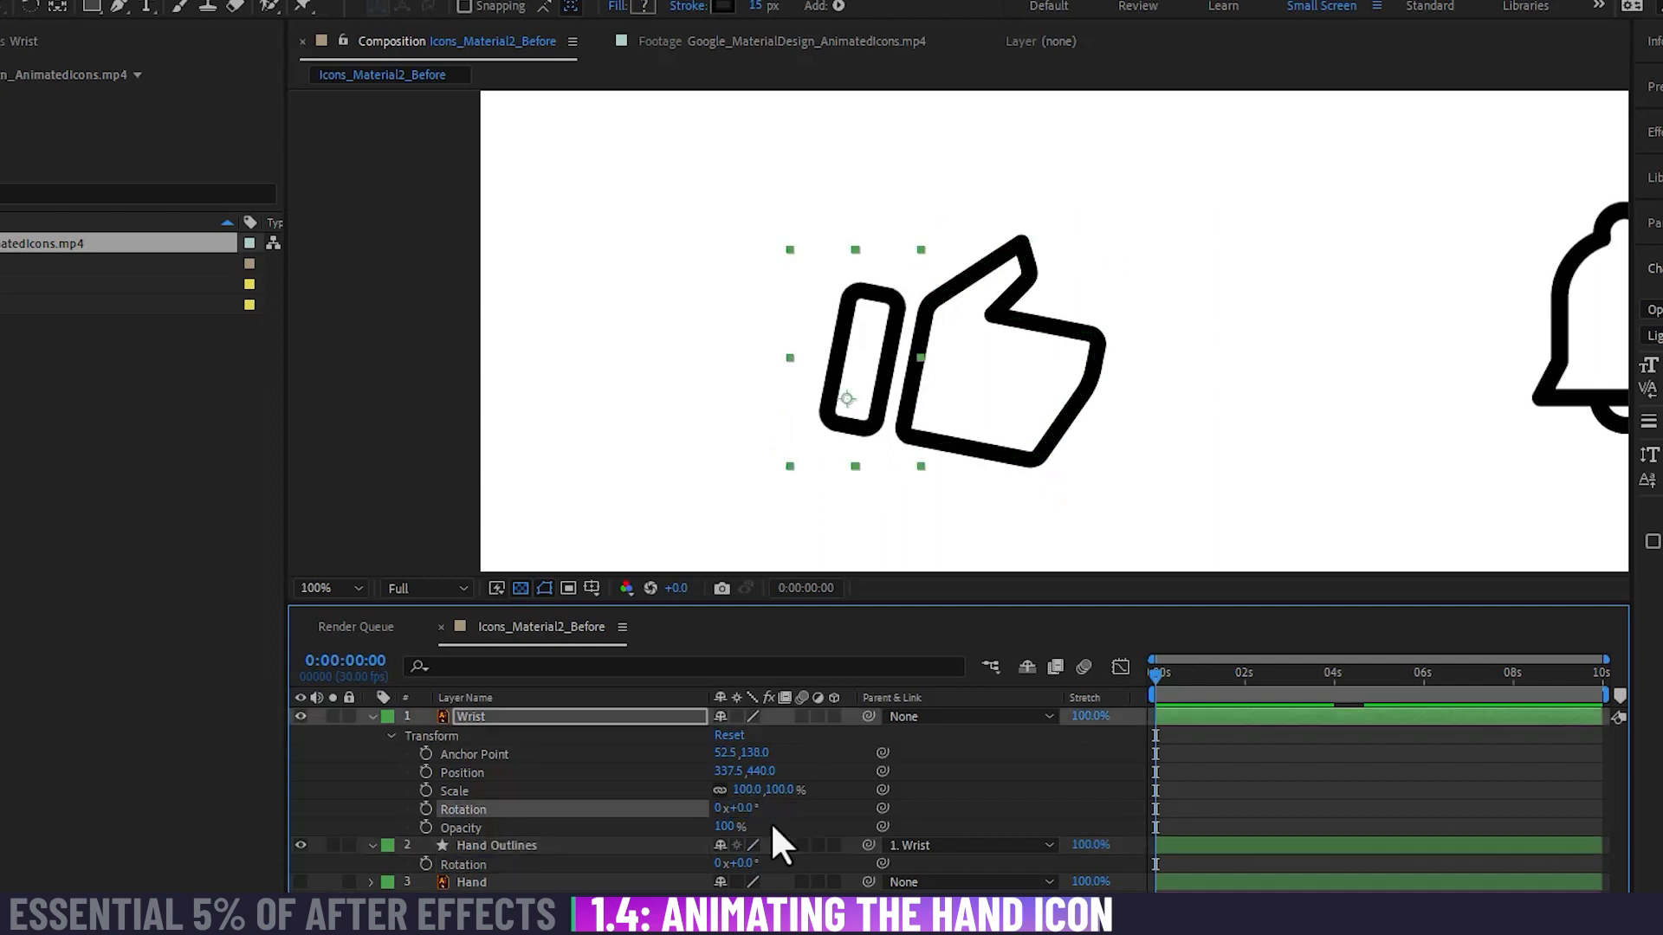
pyautogui.press('Return')
# Step: Move the Hand Outlines layer's anchor point into the gap between wrist and hand, near the hand's lower corner
pyautogui.click(571, 845)
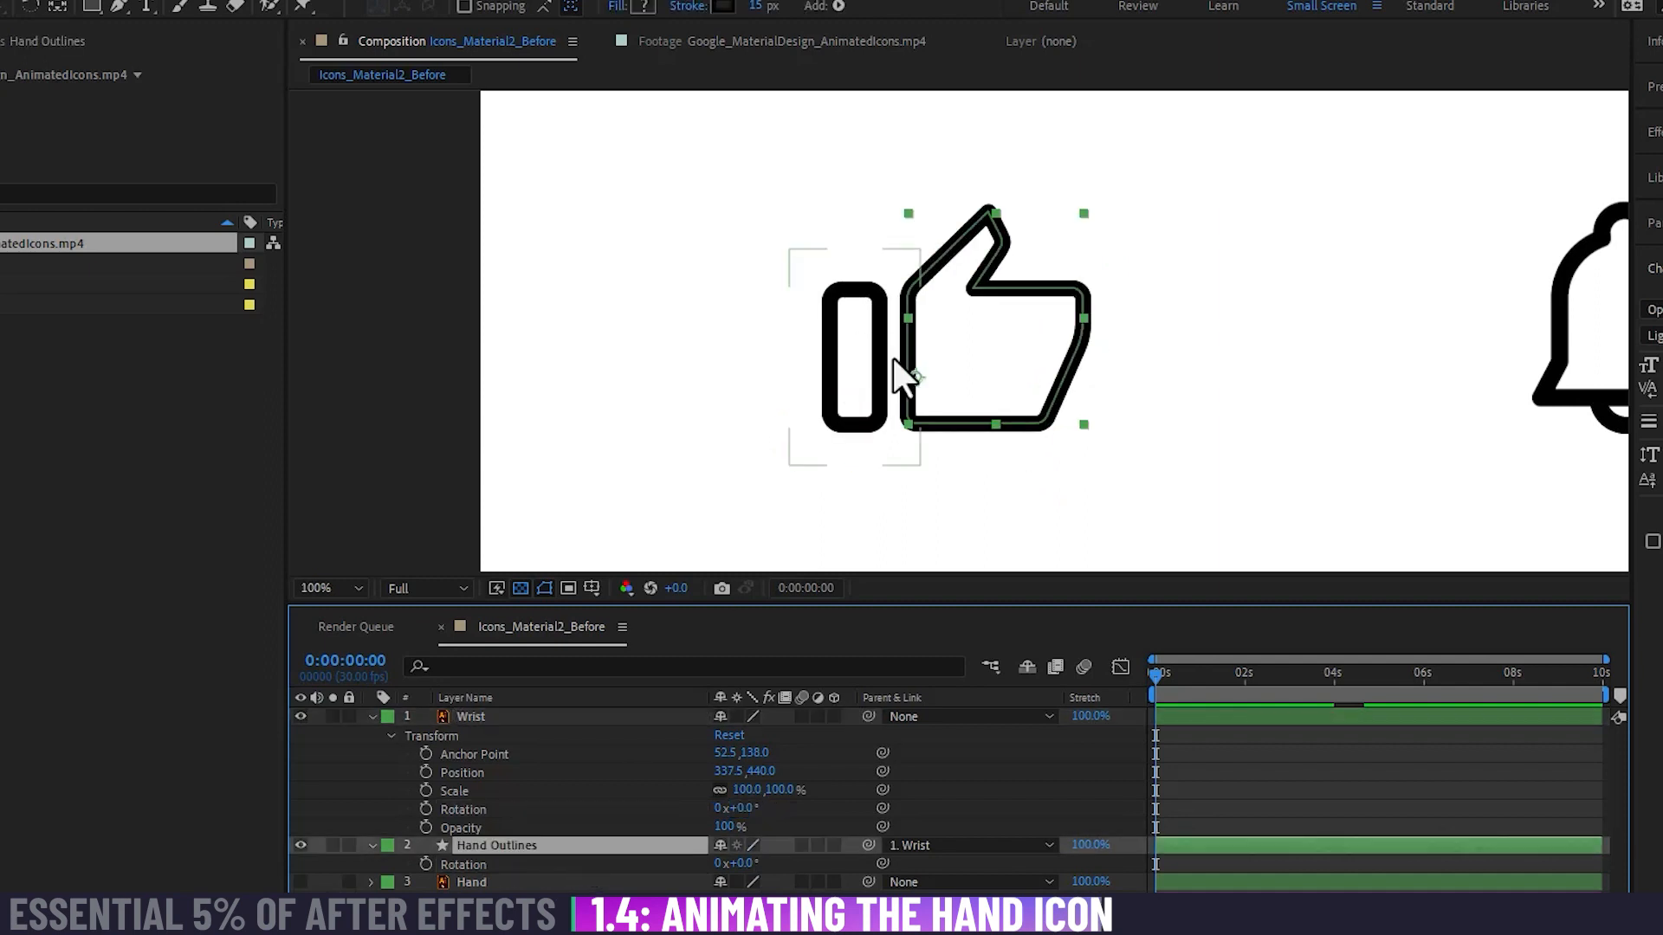
pyautogui.press('y')
pyautogui.moveTo(919, 375); pyautogui.dragTo(898, 412)
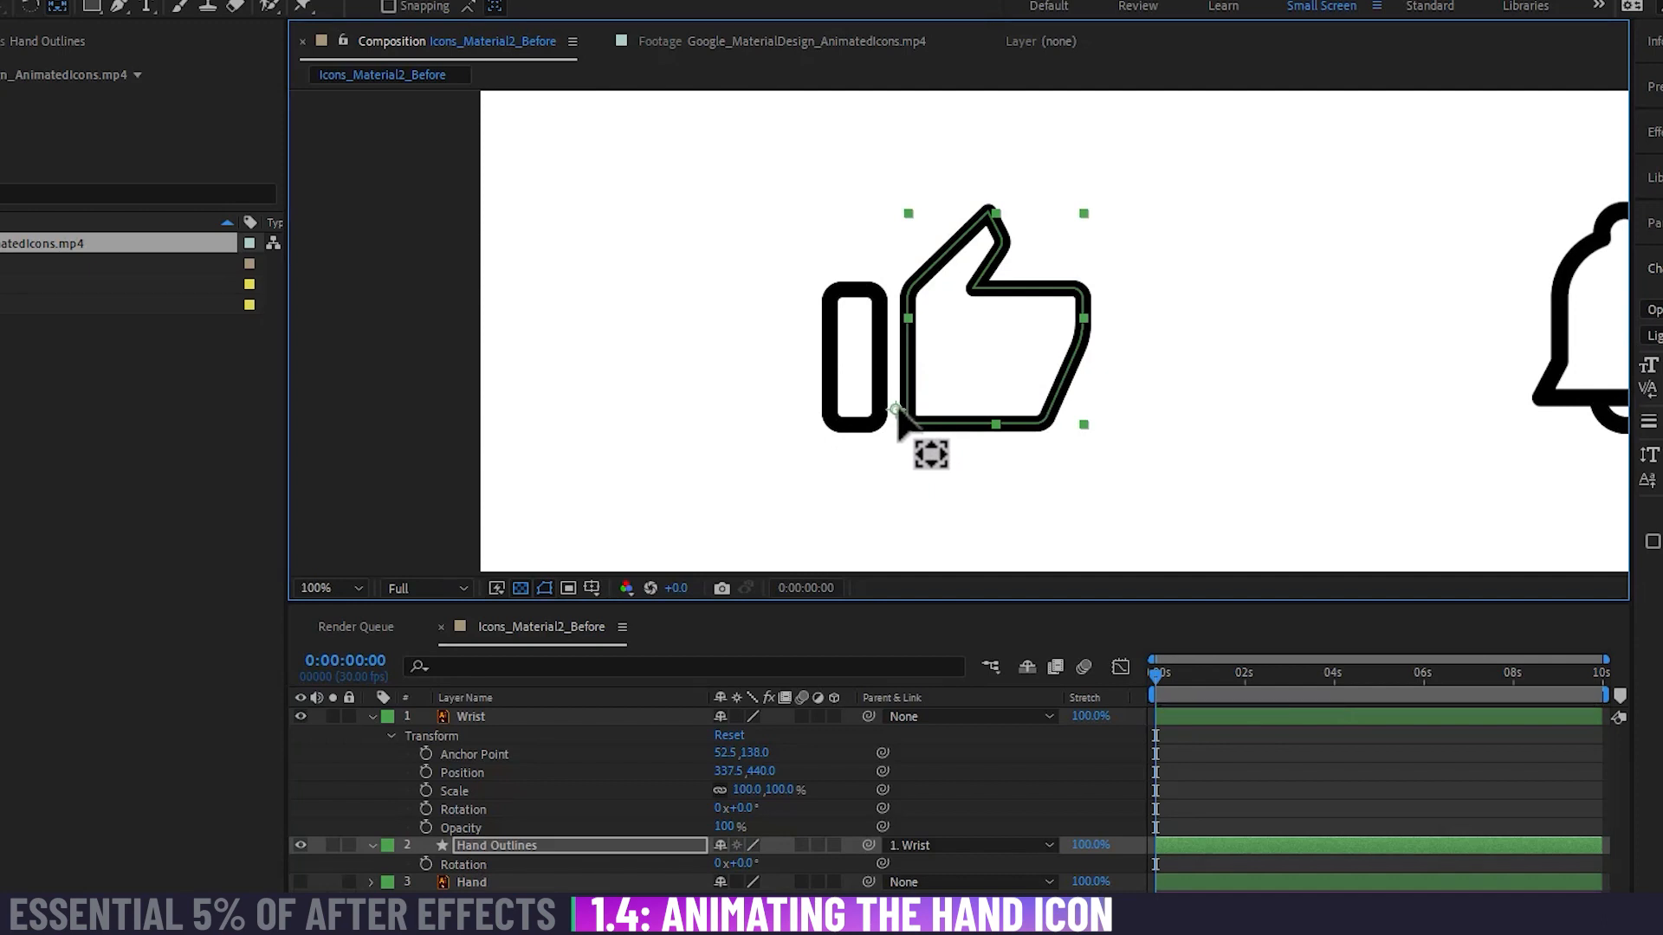
# Step: Test the new anchor point with the Wrist at 13° and the Hand Outlines at 8°, and compare the pose with the reference footage
pyautogui.moveTo(741, 807); pyautogui.dragTo(981, 802)
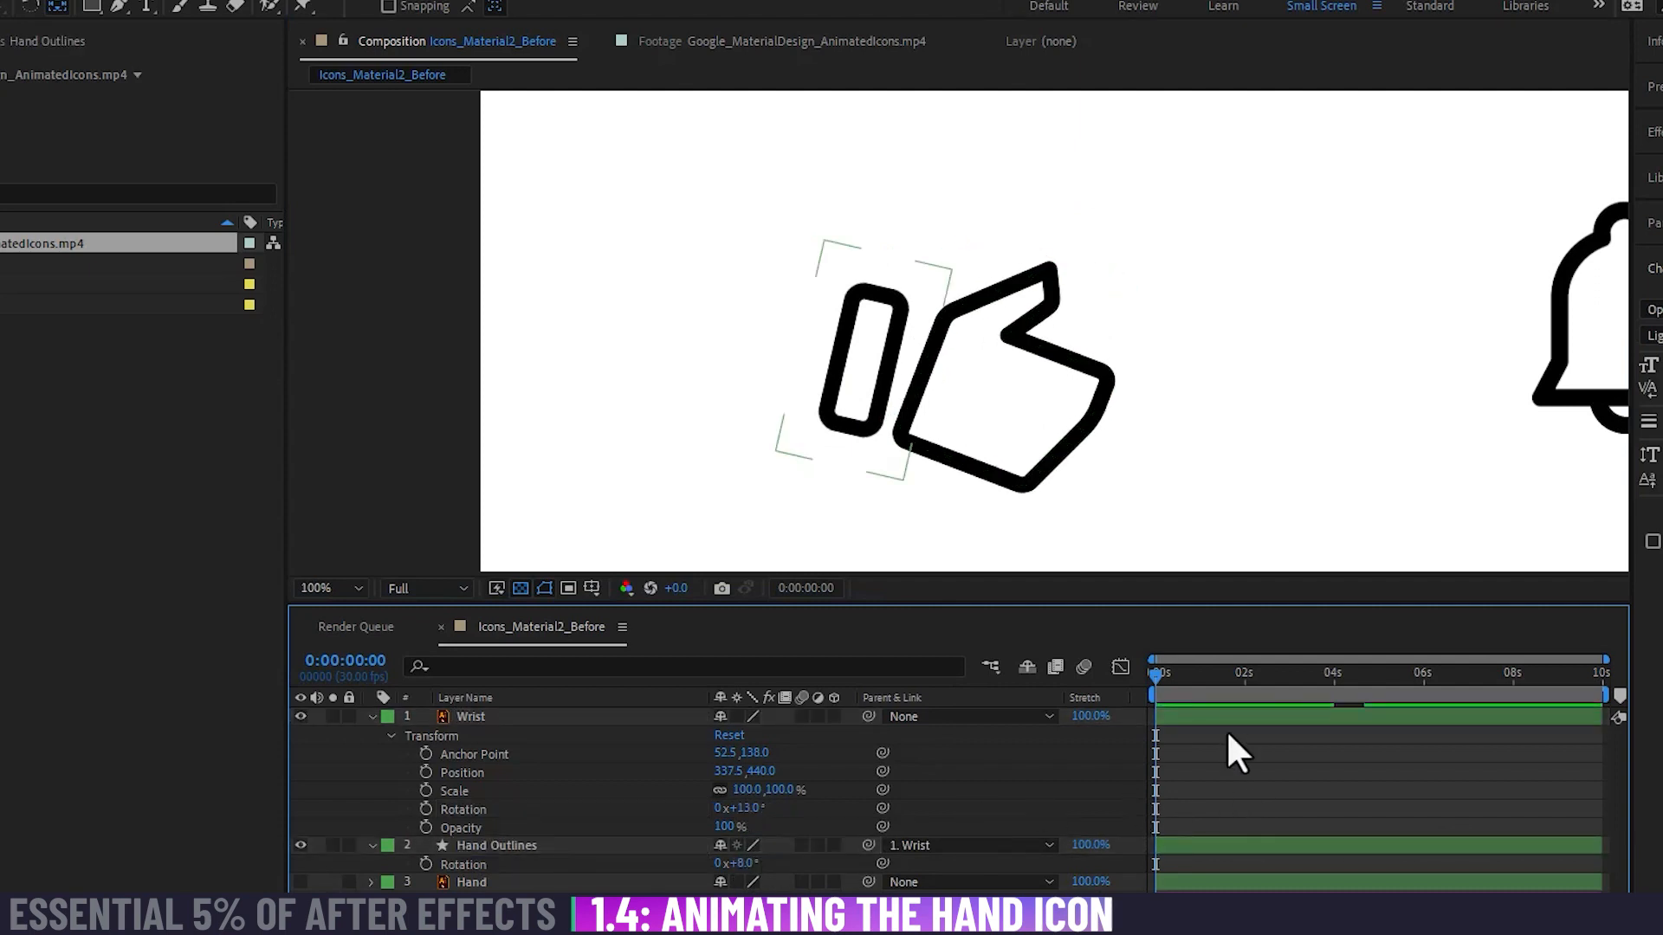
pyautogui.click(672, 39)
pyautogui.click(529, 41)
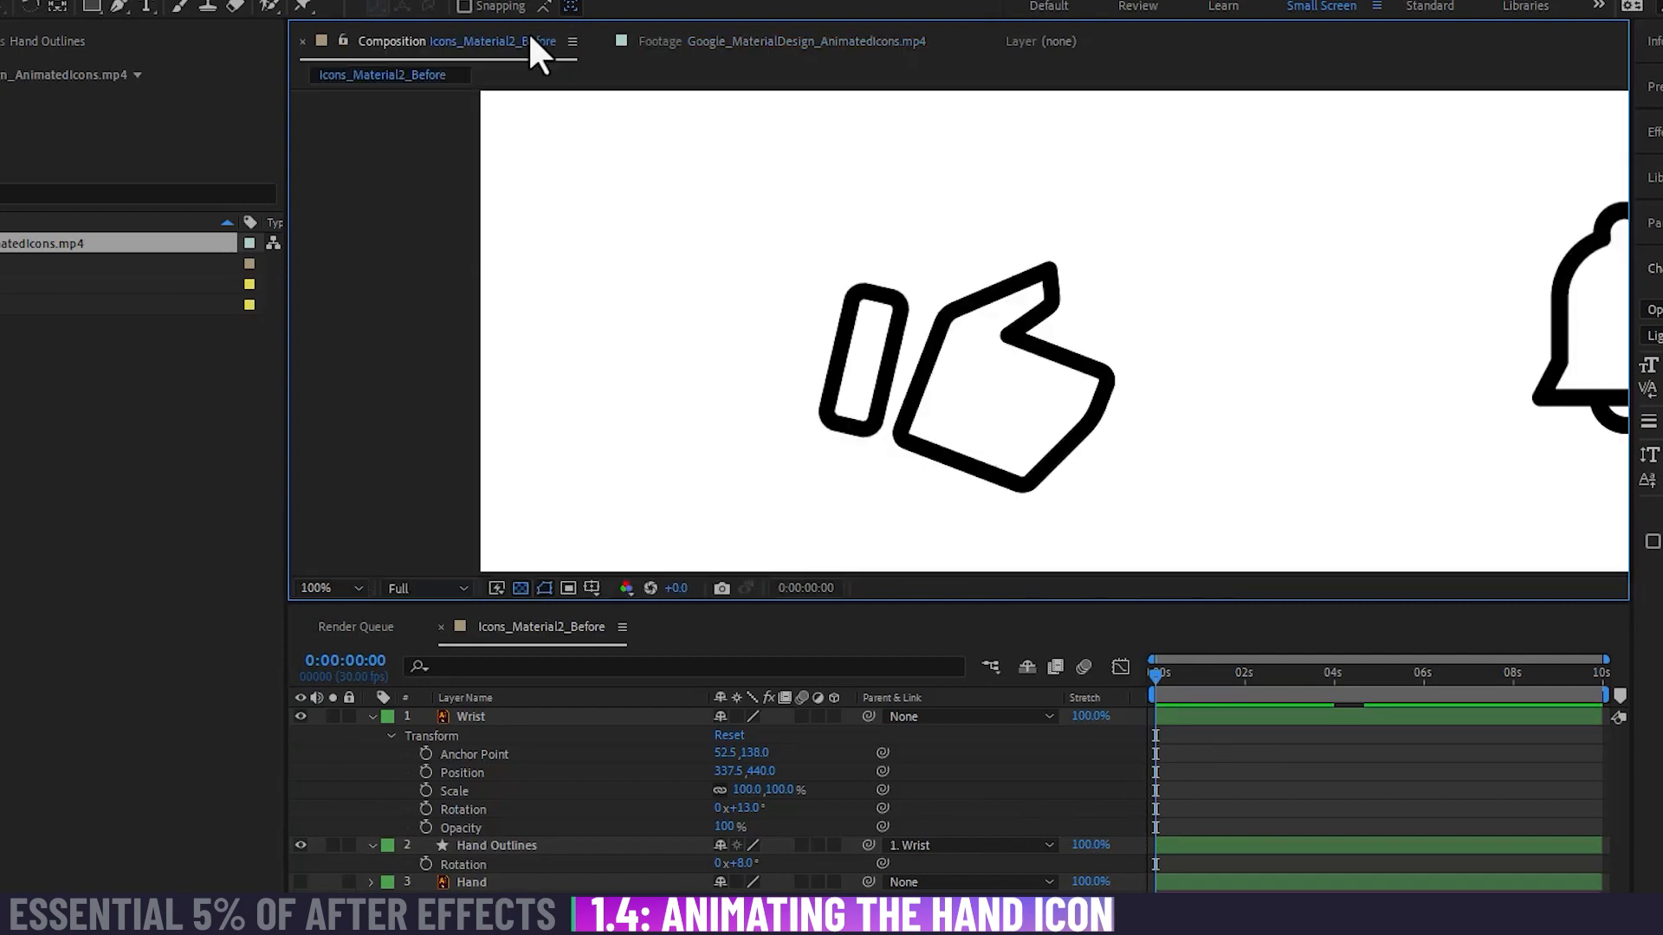
pyautogui.click(693, 52)
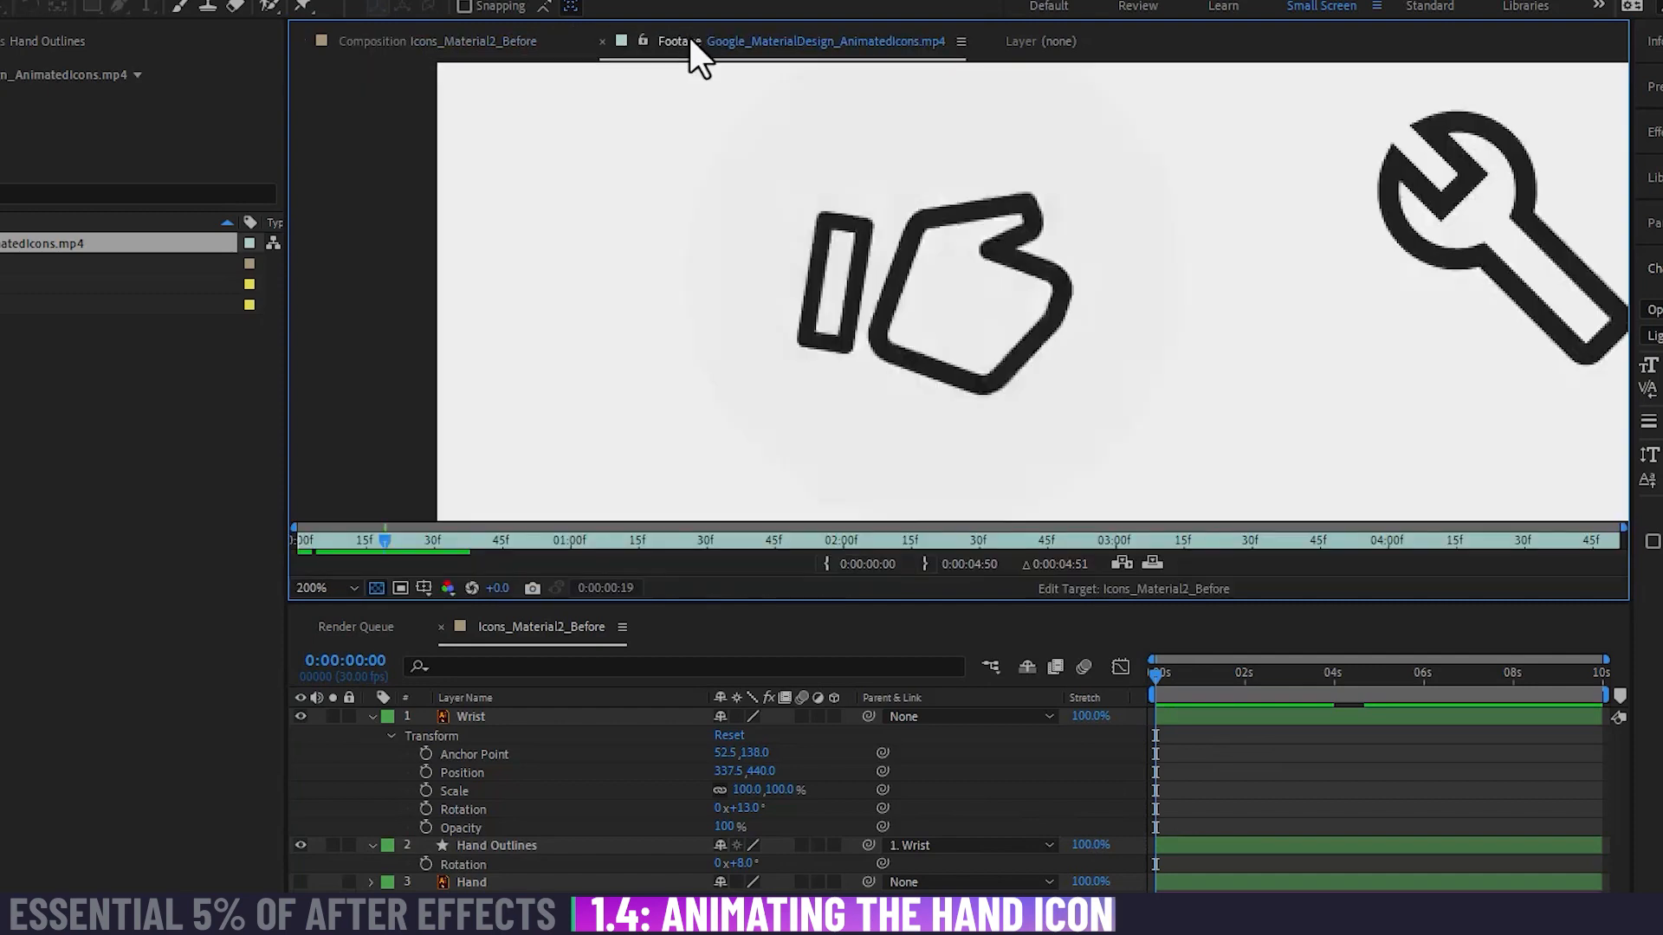
pyautogui.click(542, 39)
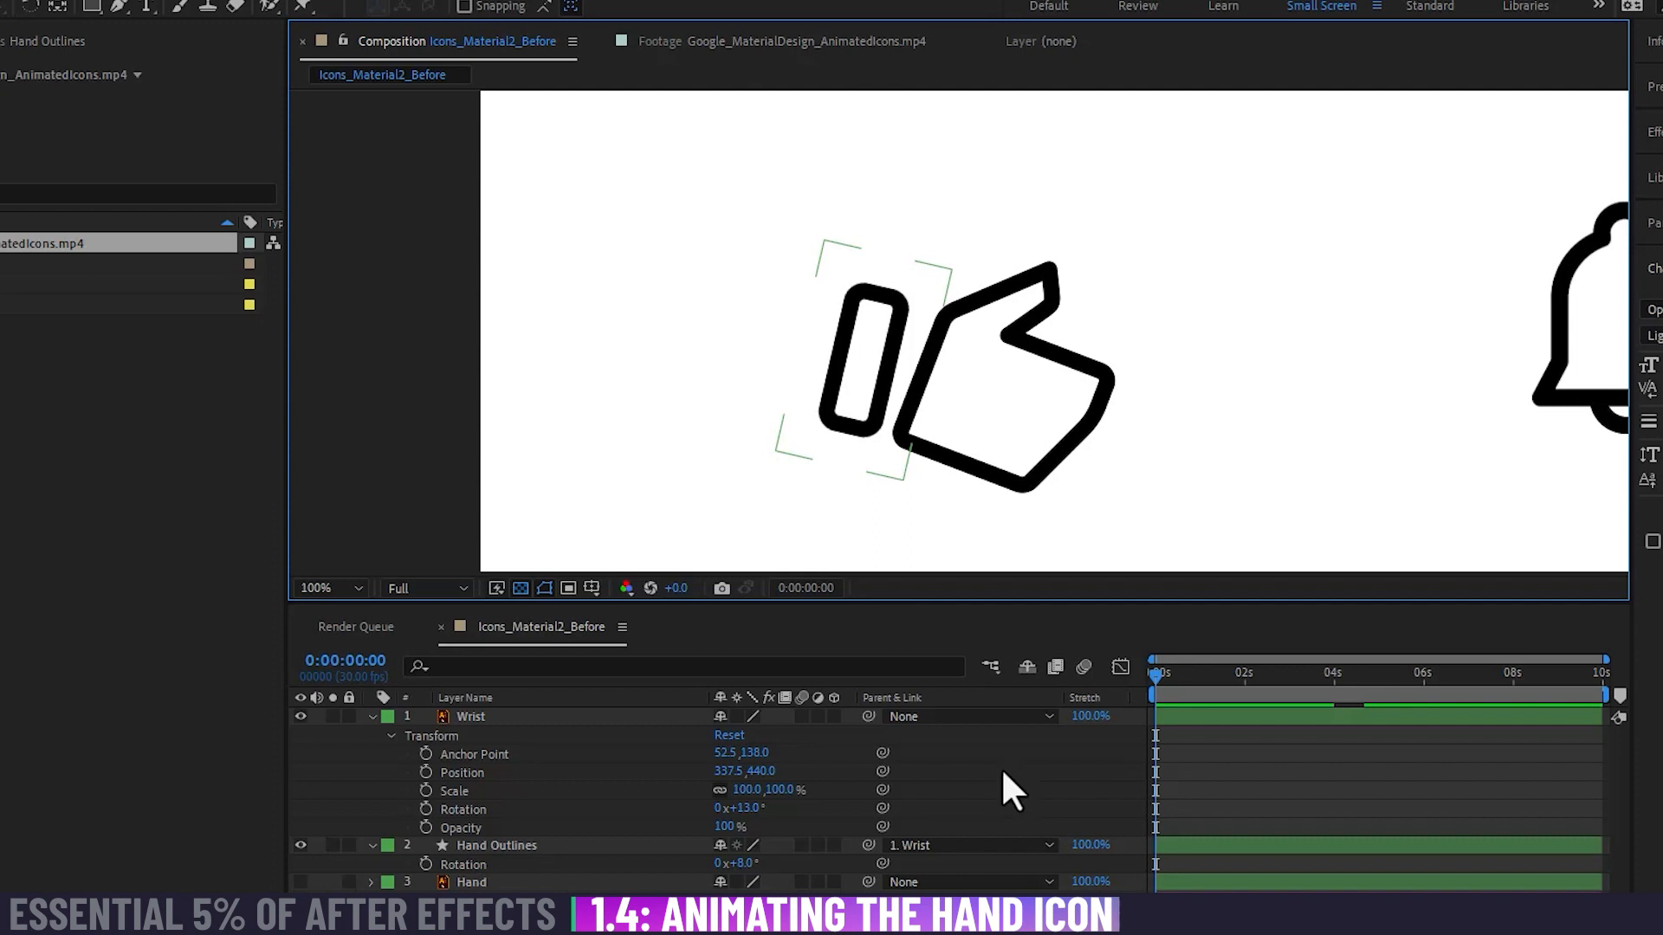
# Step: Compare the anchor points of the Wrist and Hand Outlines layers, and return both layers' rotations to 0°
pyautogui.click(549, 718)
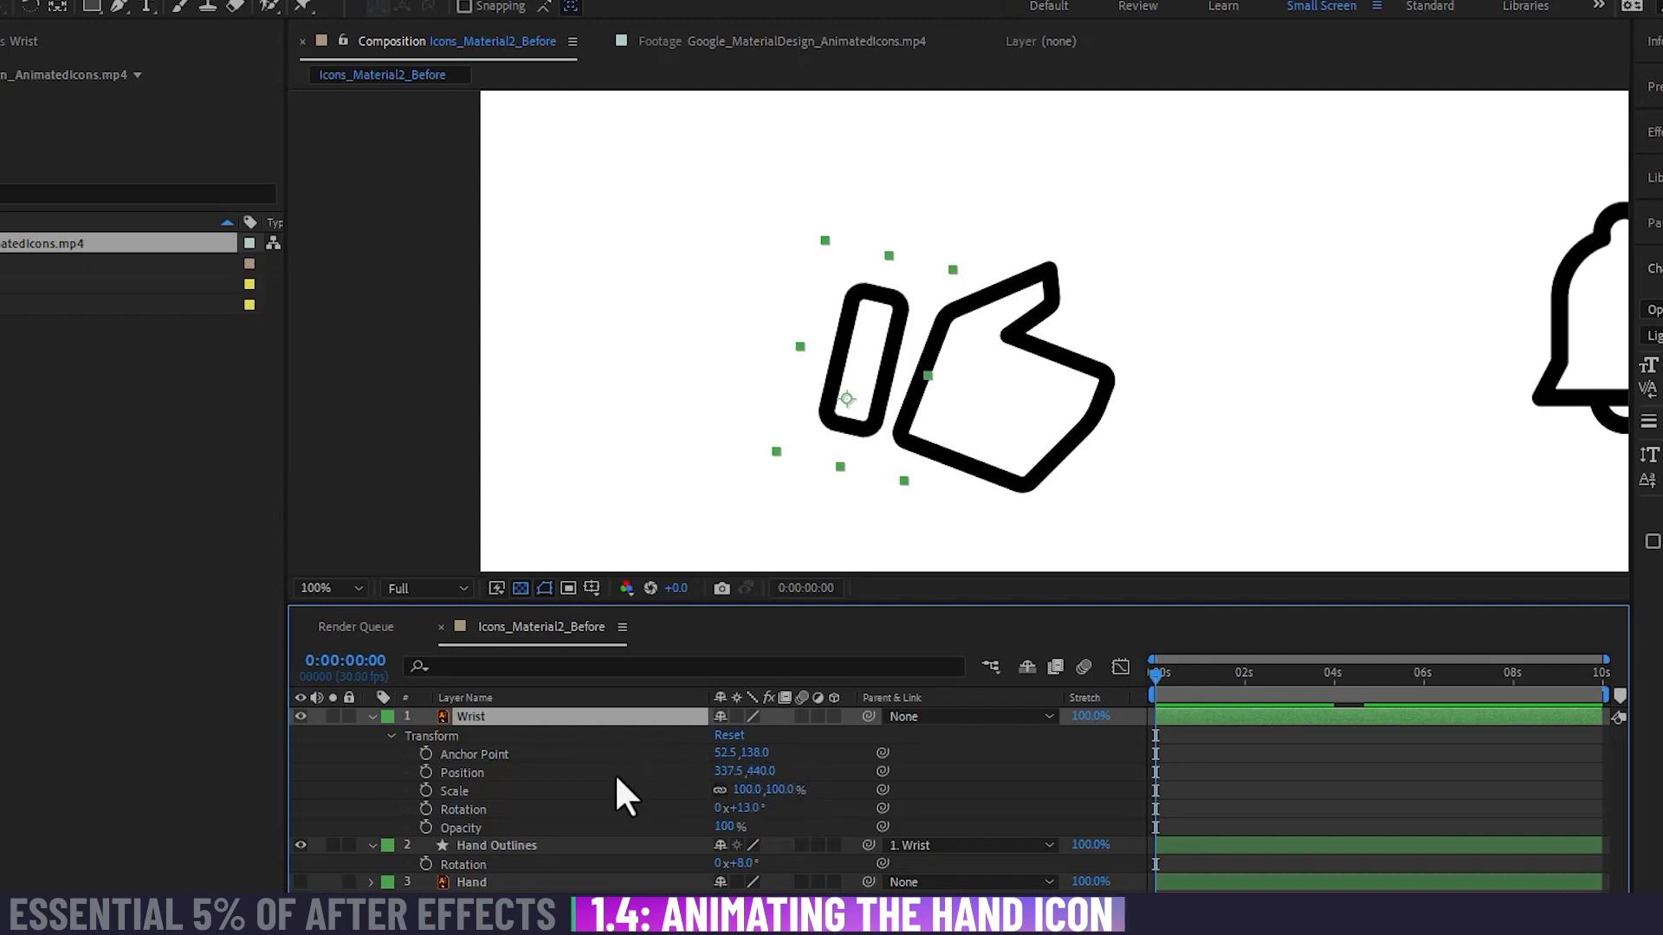
pyautogui.click(606, 845)
pyautogui.click(613, 717)
pyautogui.click(620, 843)
pyautogui.click(614, 715)
pyautogui.click(750, 809)
pyautogui.write('0')
pyautogui.press('Return')
pyautogui.click(741, 864)
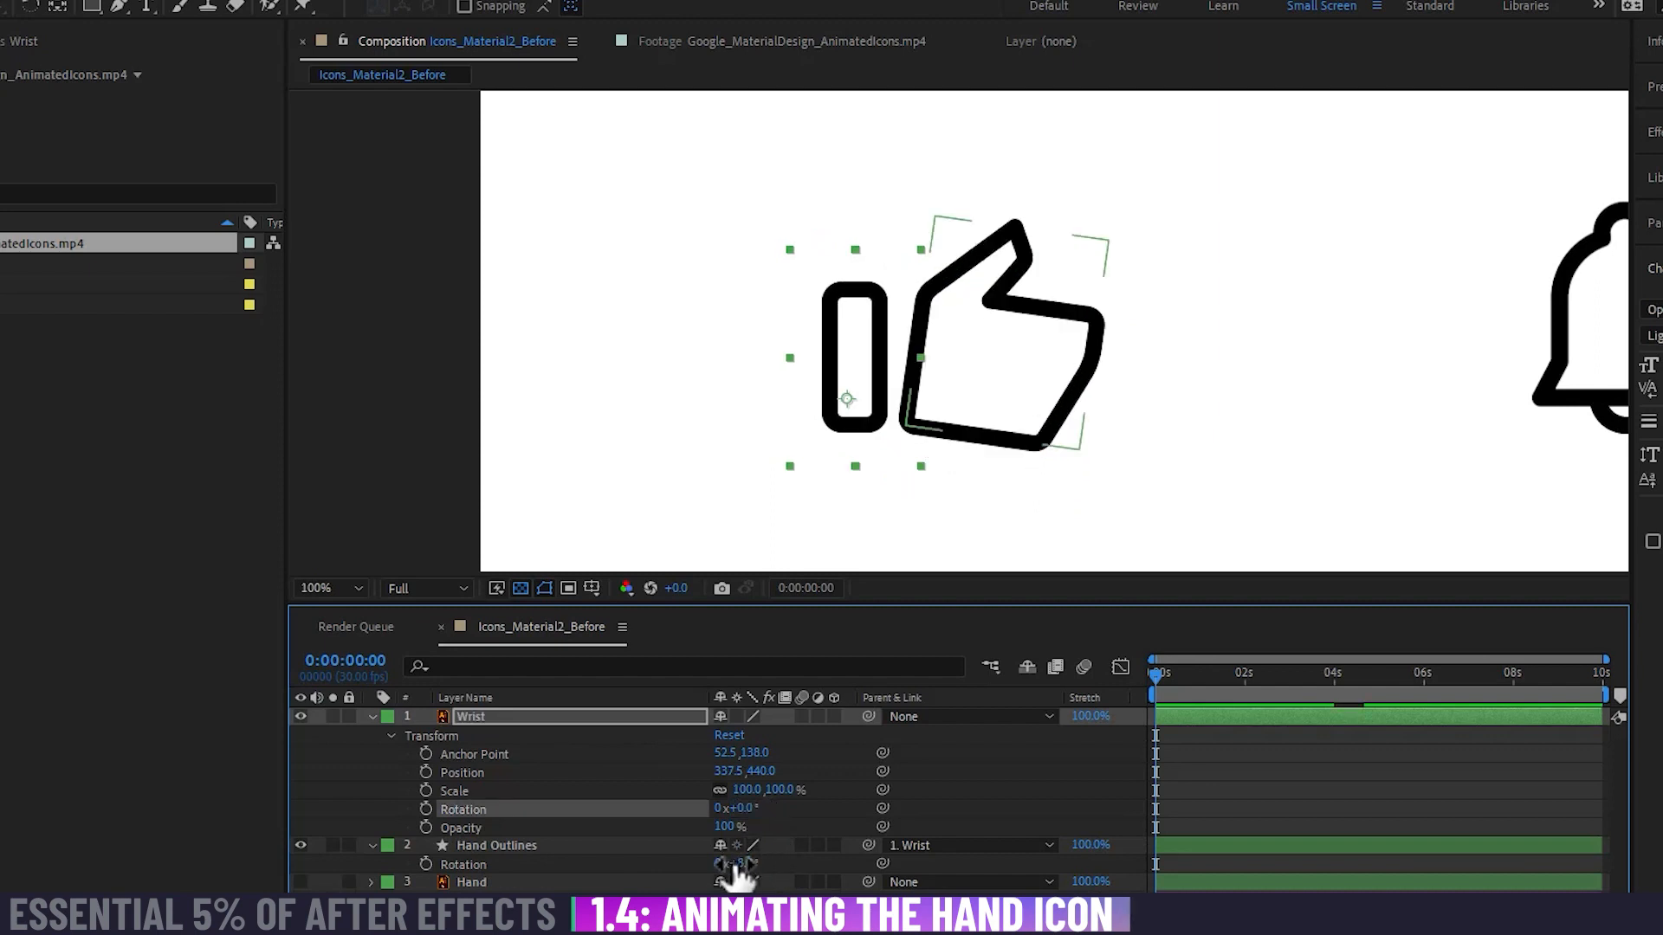
pyautogui.write('0')
pyautogui.press('Return')
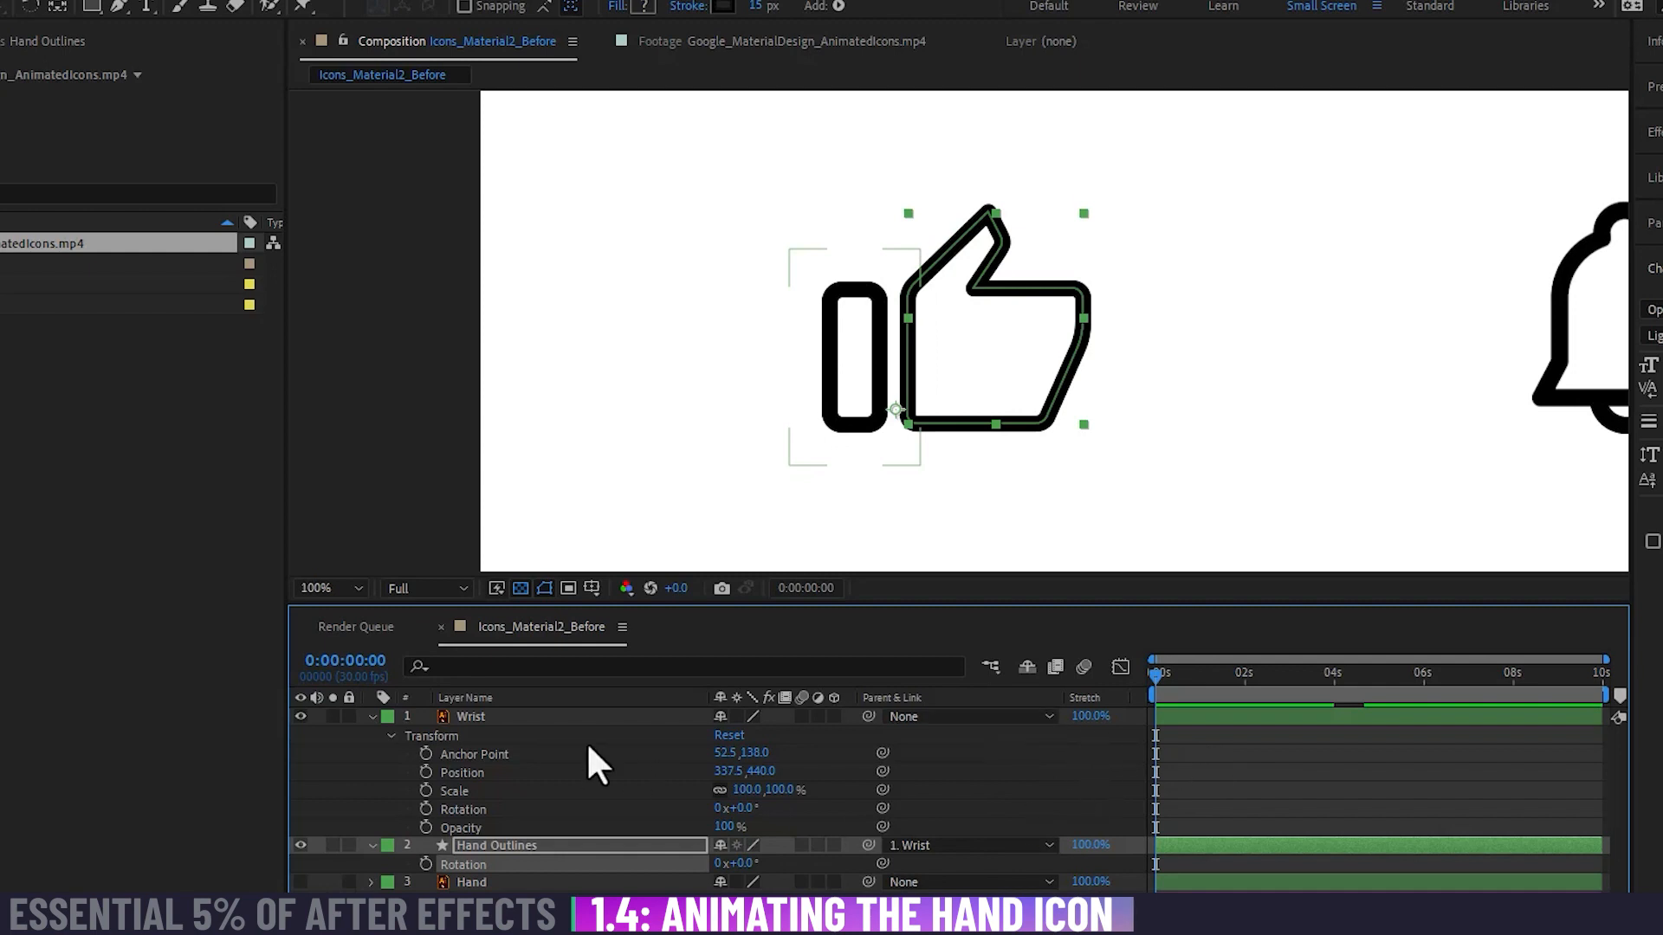
# Step: Add starting Rotation keyframes at 0° to the Wrist and Hand Outlines layers at 0:00:00:00
pyautogui.click(545, 718)
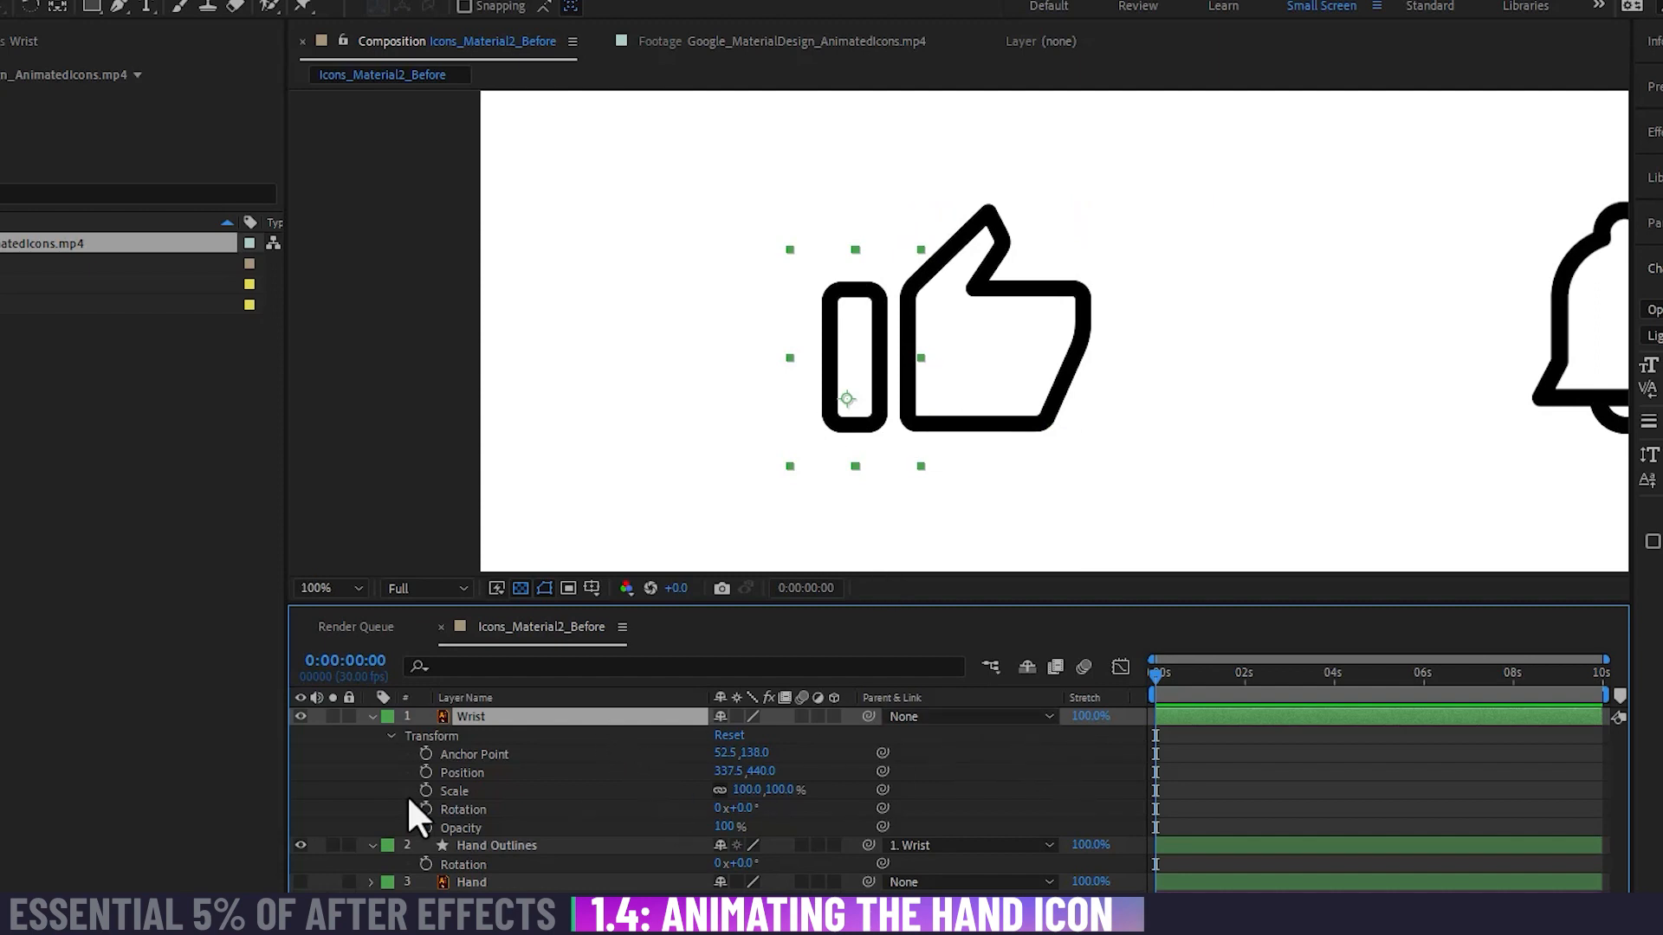
pyautogui.click(426, 808)
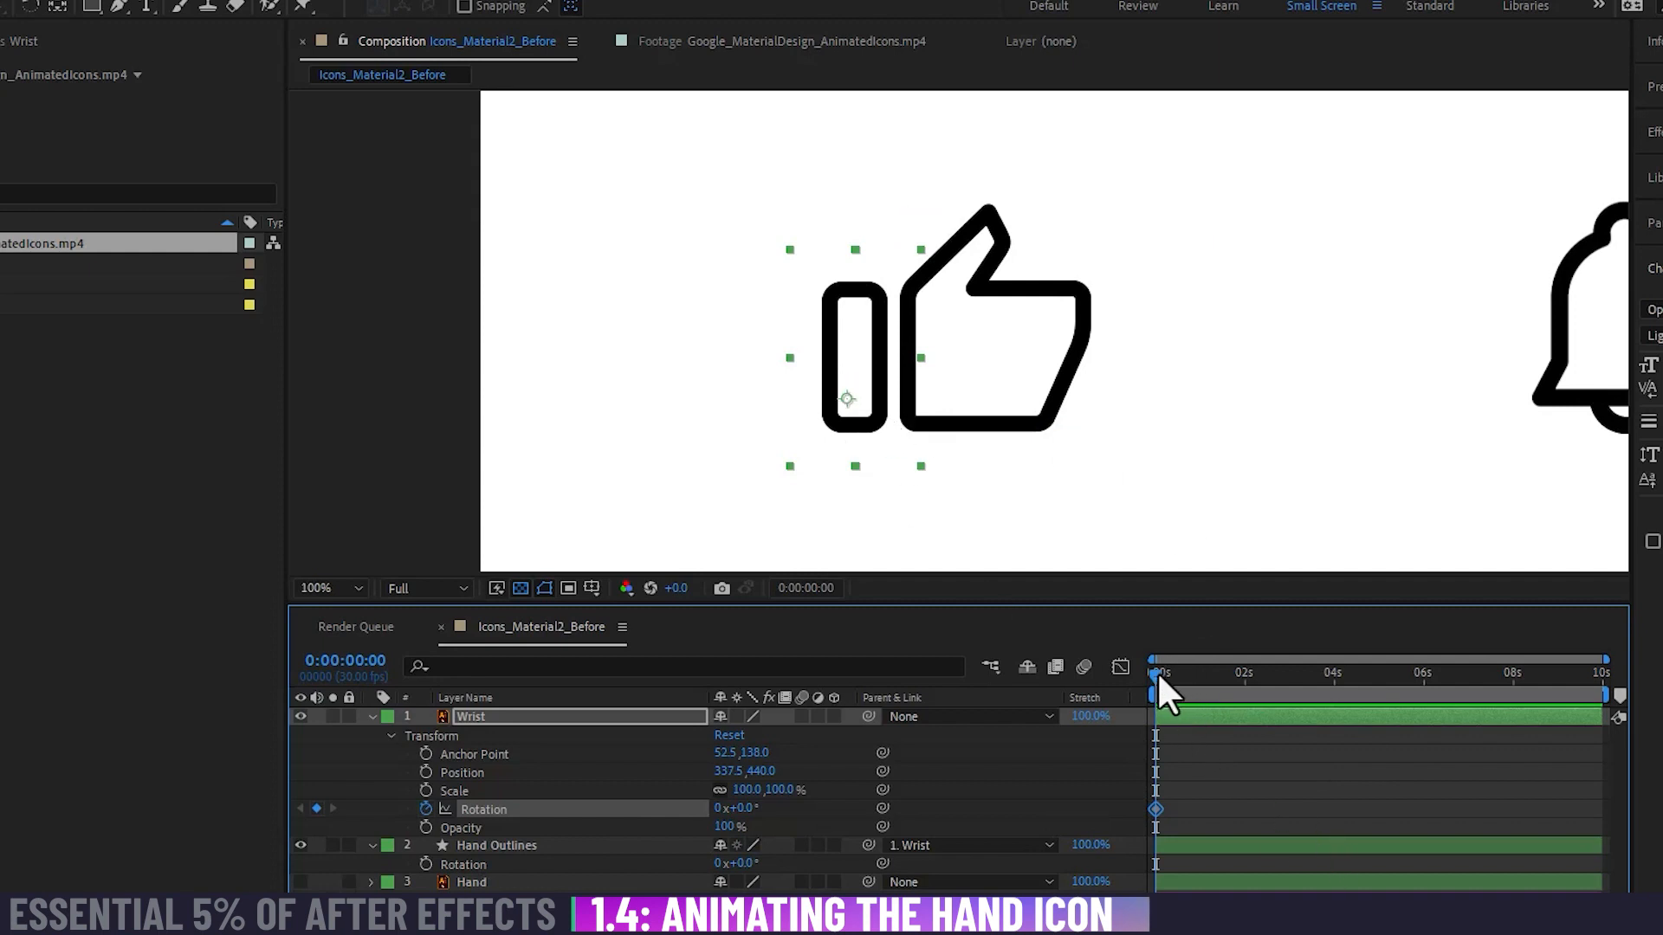
pyautogui.moveTo(1156, 674); pyautogui.dragTo(1098, 676)
pyautogui.click(425, 864)
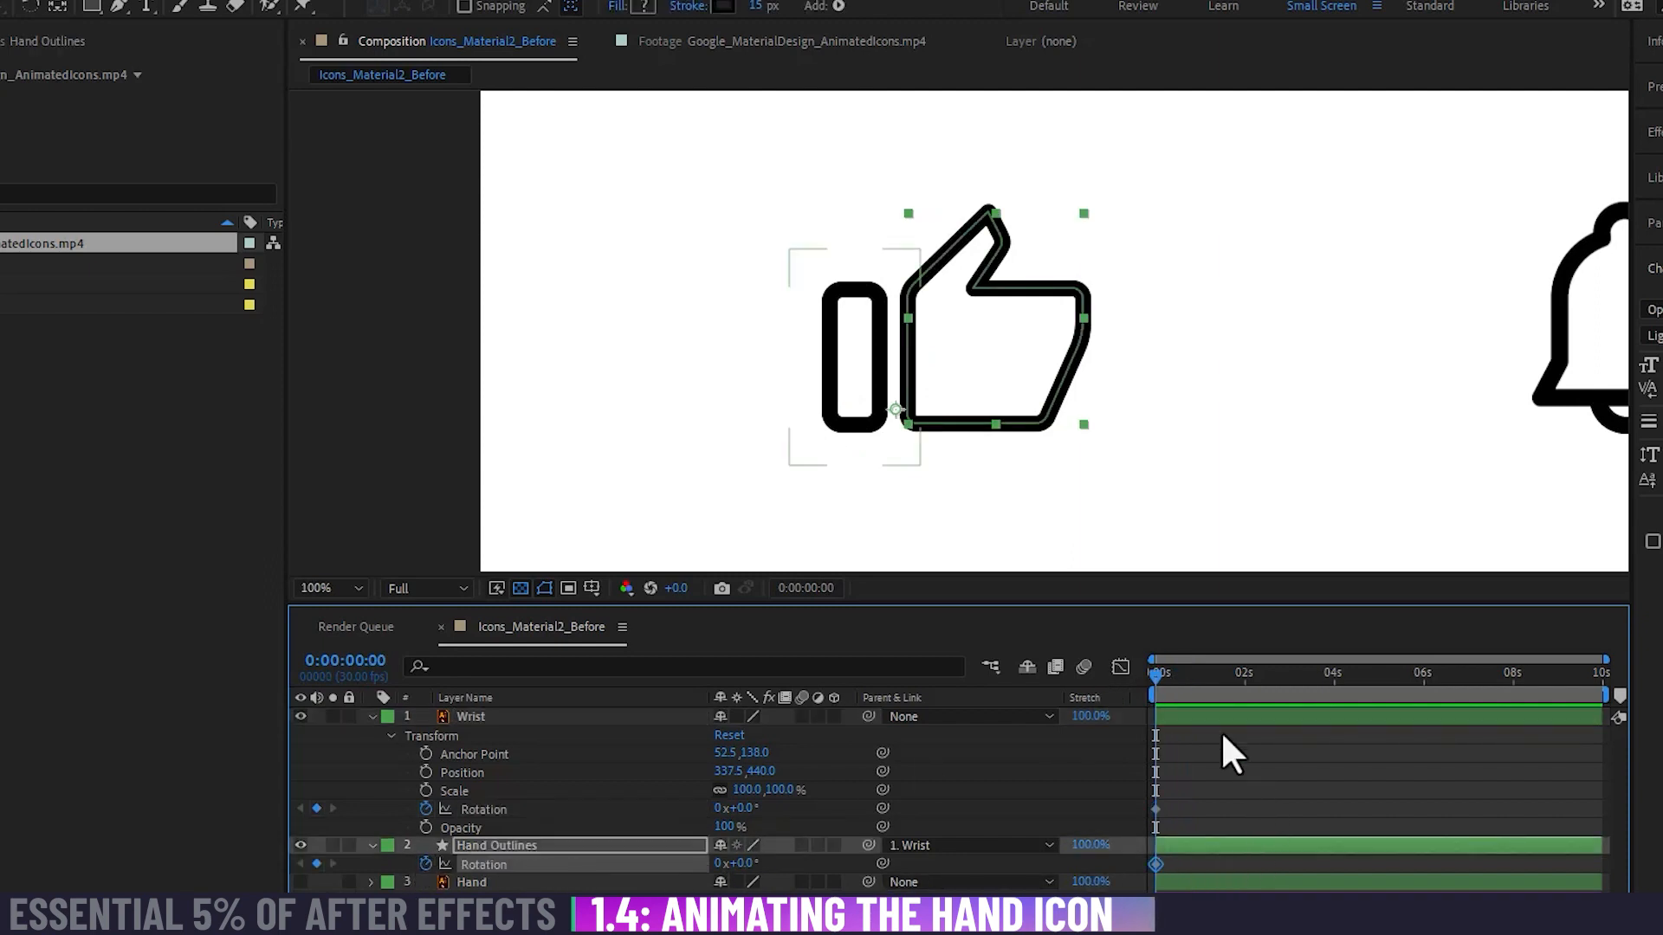
# Step: Keyframe the Wrist and Hand Outlines rotations at 9° and 13° at 0:00:00:17, and at -20° and 2° at 0:00:01:03
pyautogui.moveTo(1156, 674); pyautogui.dragTo(1180, 677)
pyautogui.moveTo(736, 810); pyautogui.dragTo(746, 865)
pyautogui.click(1294, 801)
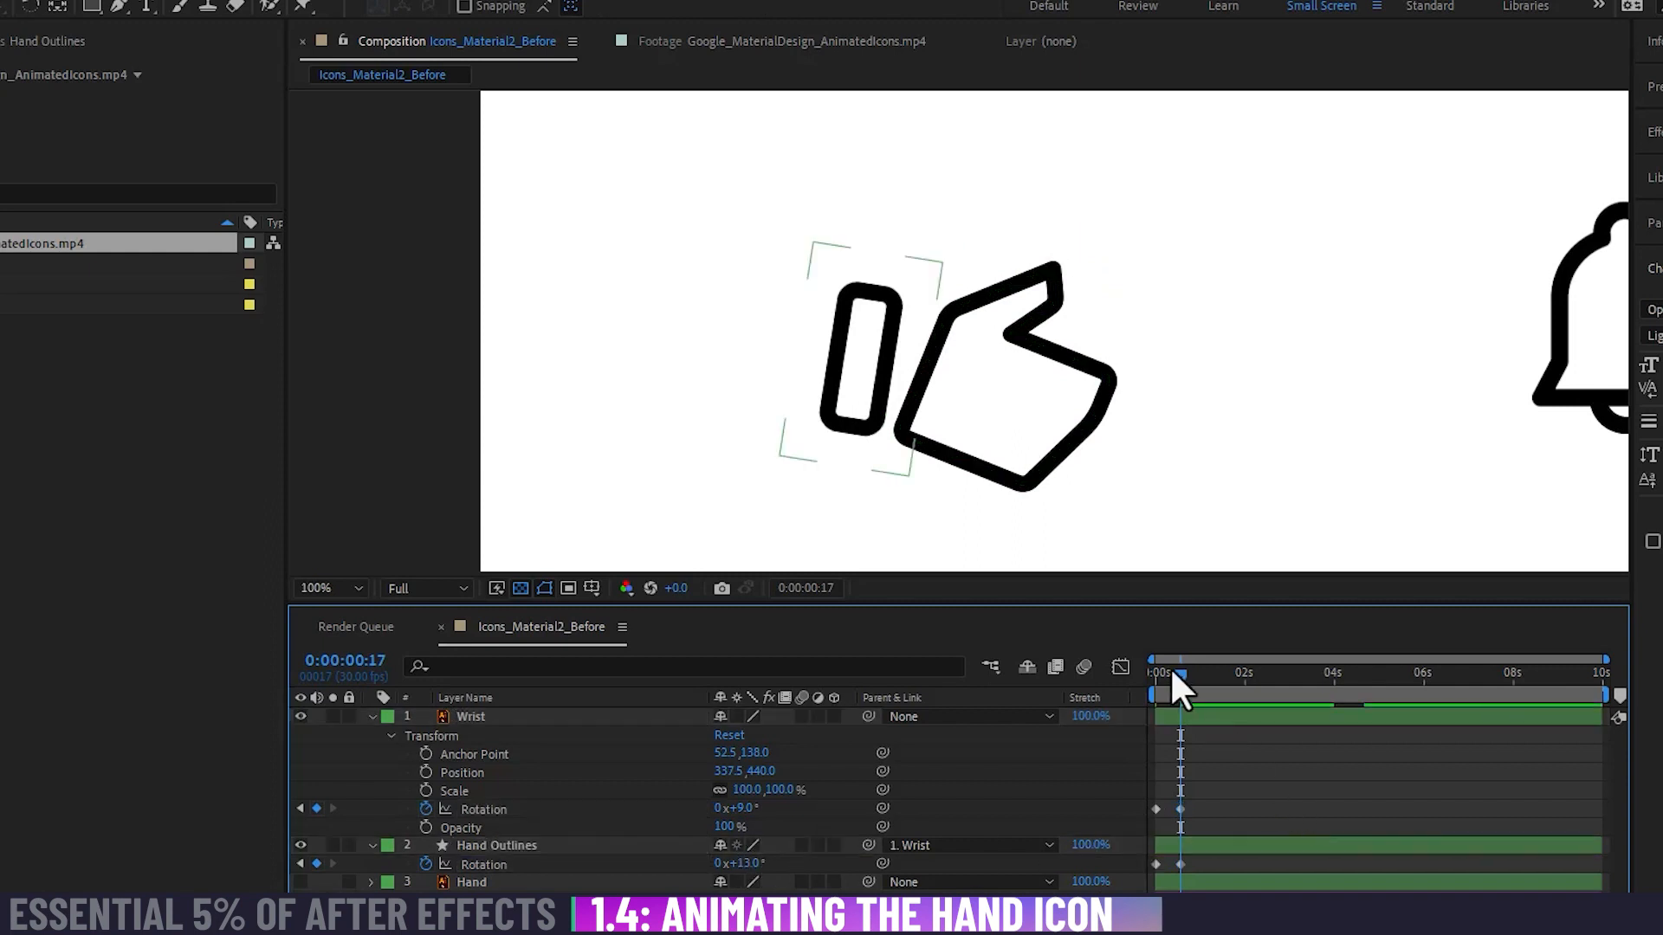
pyautogui.moveTo(1171, 672); pyautogui.dragTo(1202, 691)
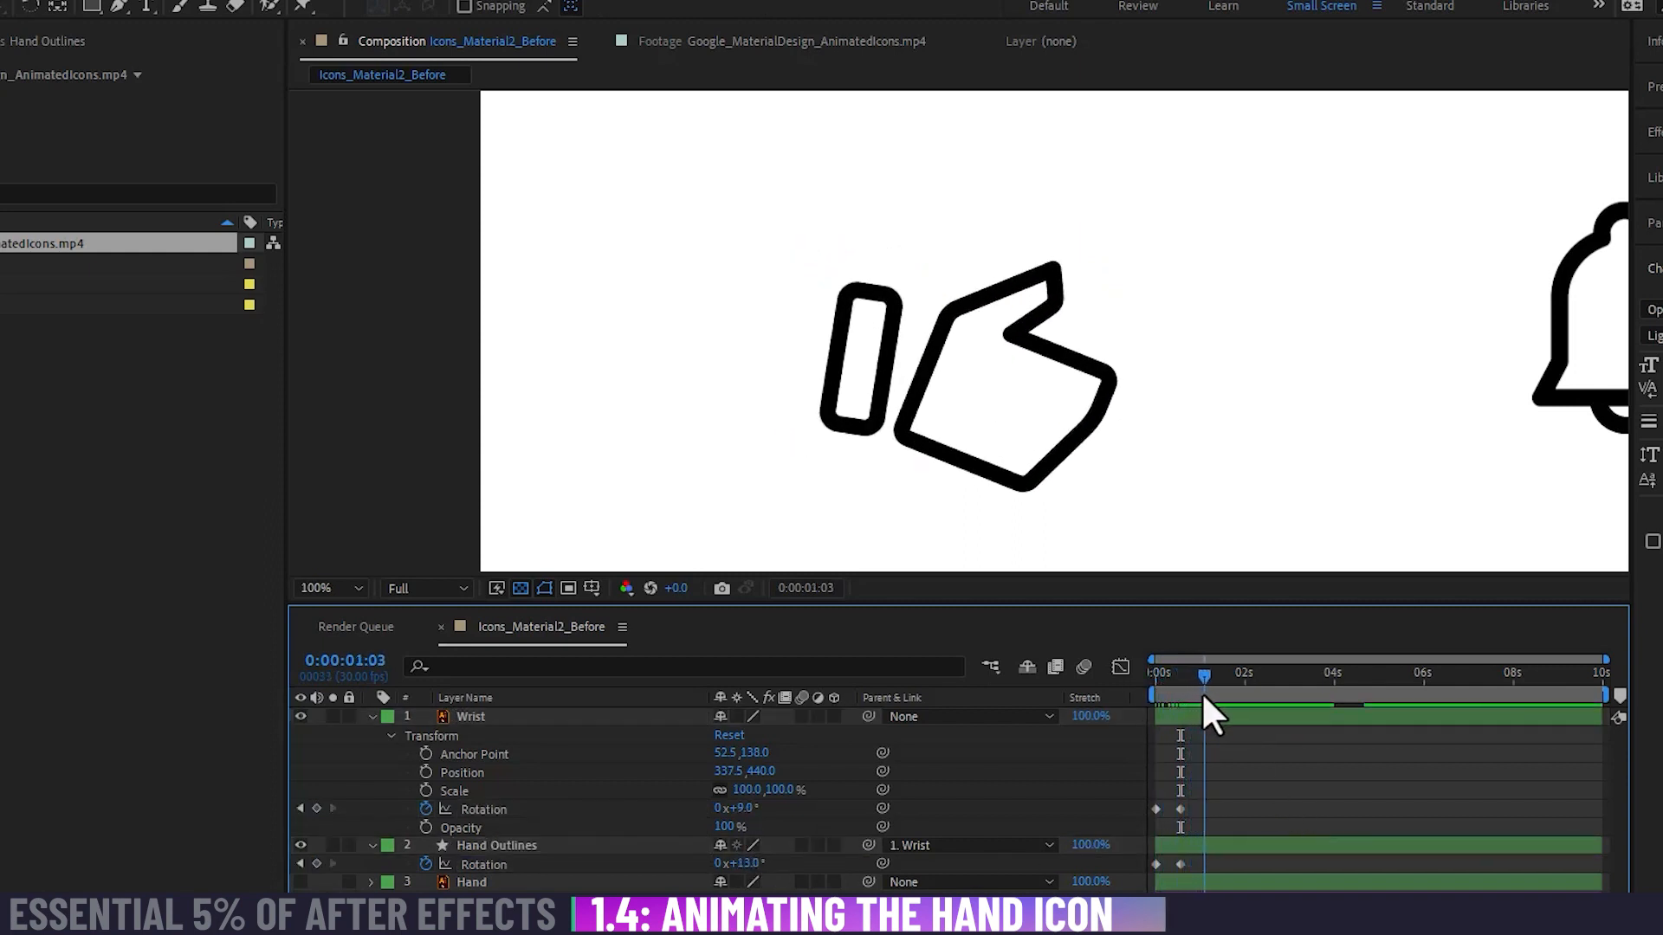
pyautogui.moveTo(743, 808)
pyautogui.mouseDown()
pyautogui.moveTo(722, 809)
pyautogui.moveTo(730, 864)
pyautogui.moveTo(749, 863)
pyautogui.mouseUp()
# Step: At 0:00:01:15, keyframe the Hand Outlines rotation at -5° and the Wrist rotation at 0°
pyautogui.moveTo(1203, 673); pyautogui.dragTo(1219, 669)
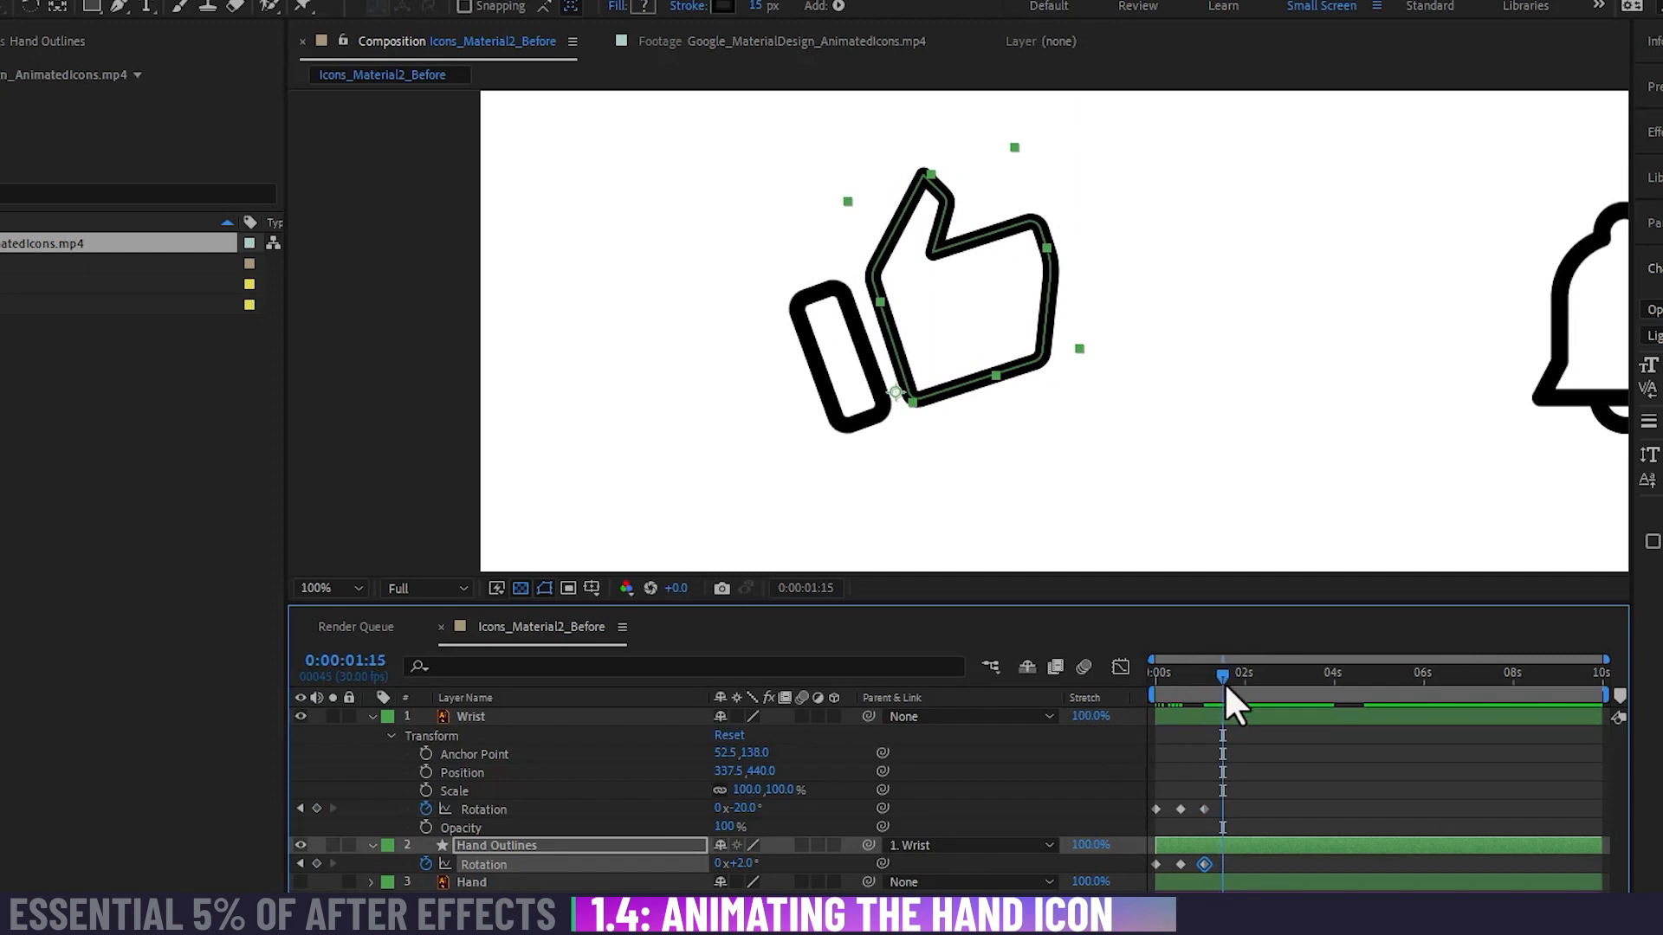
pyautogui.moveTo(746, 864); pyautogui.dragTo(741, 864)
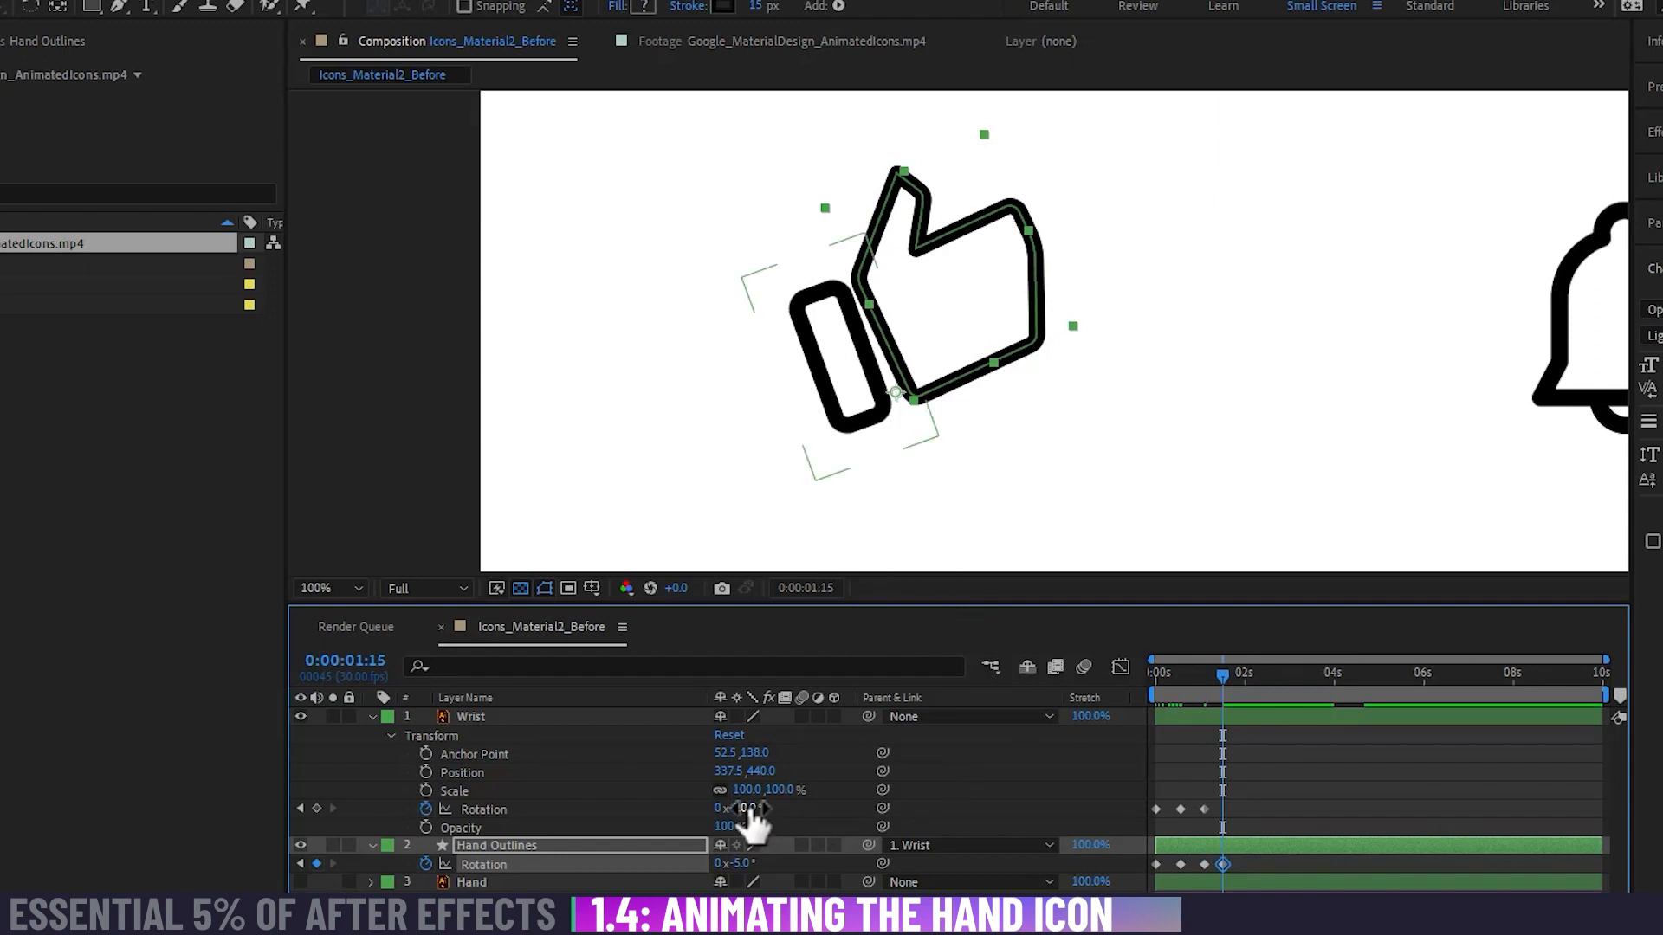
pyautogui.moveTo(747, 809)
pyautogui.mouseDown()
pyautogui.moveTo(777, 808)
pyautogui.moveTo(750, 827)
pyautogui.mouseUp()
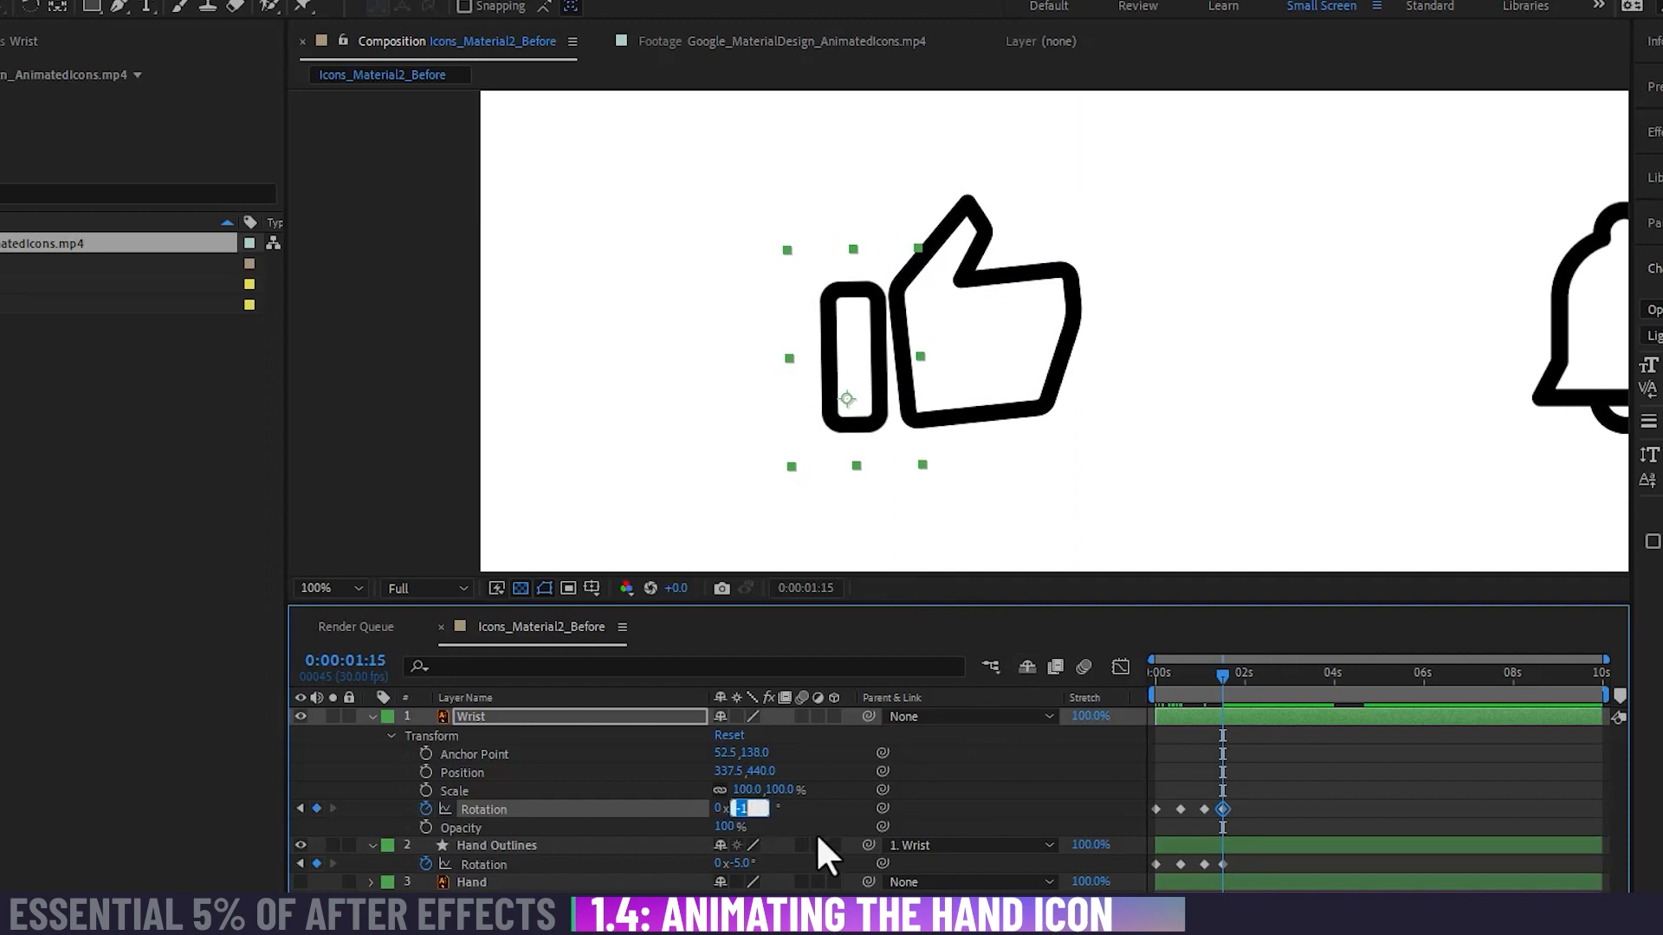
pyautogui.write('0')
pyautogui.press('Return')
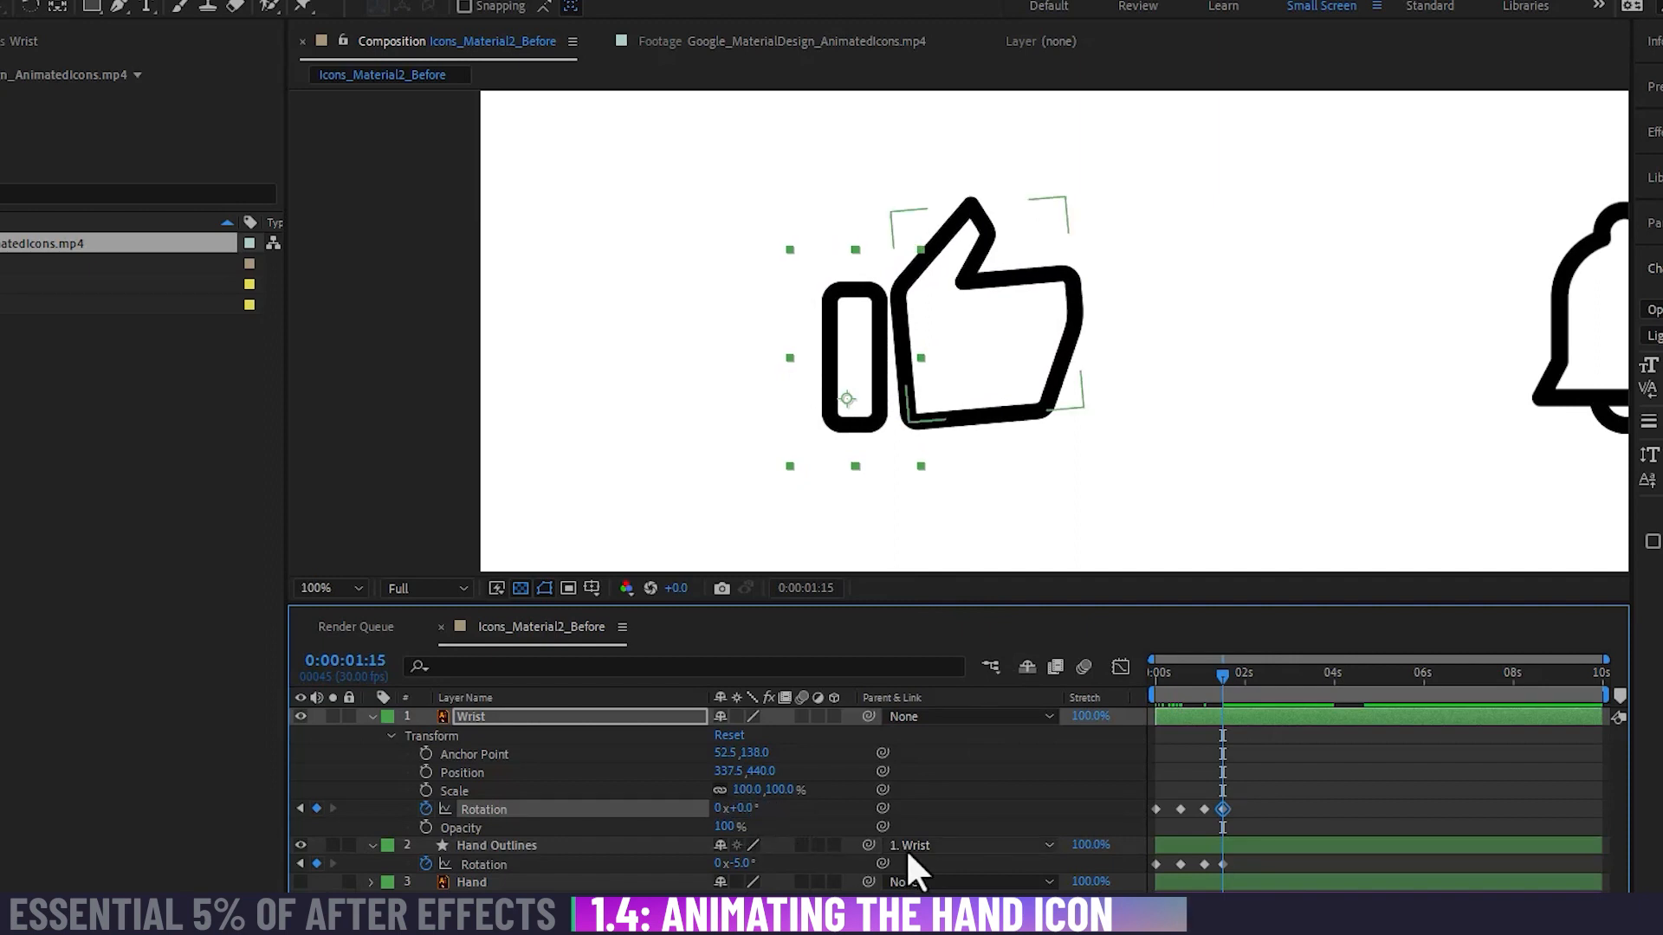
# Step: At 0:00:01:24, keyframe the Hand Outlines rotation at 0°
pyautogui.click(1235, 679)
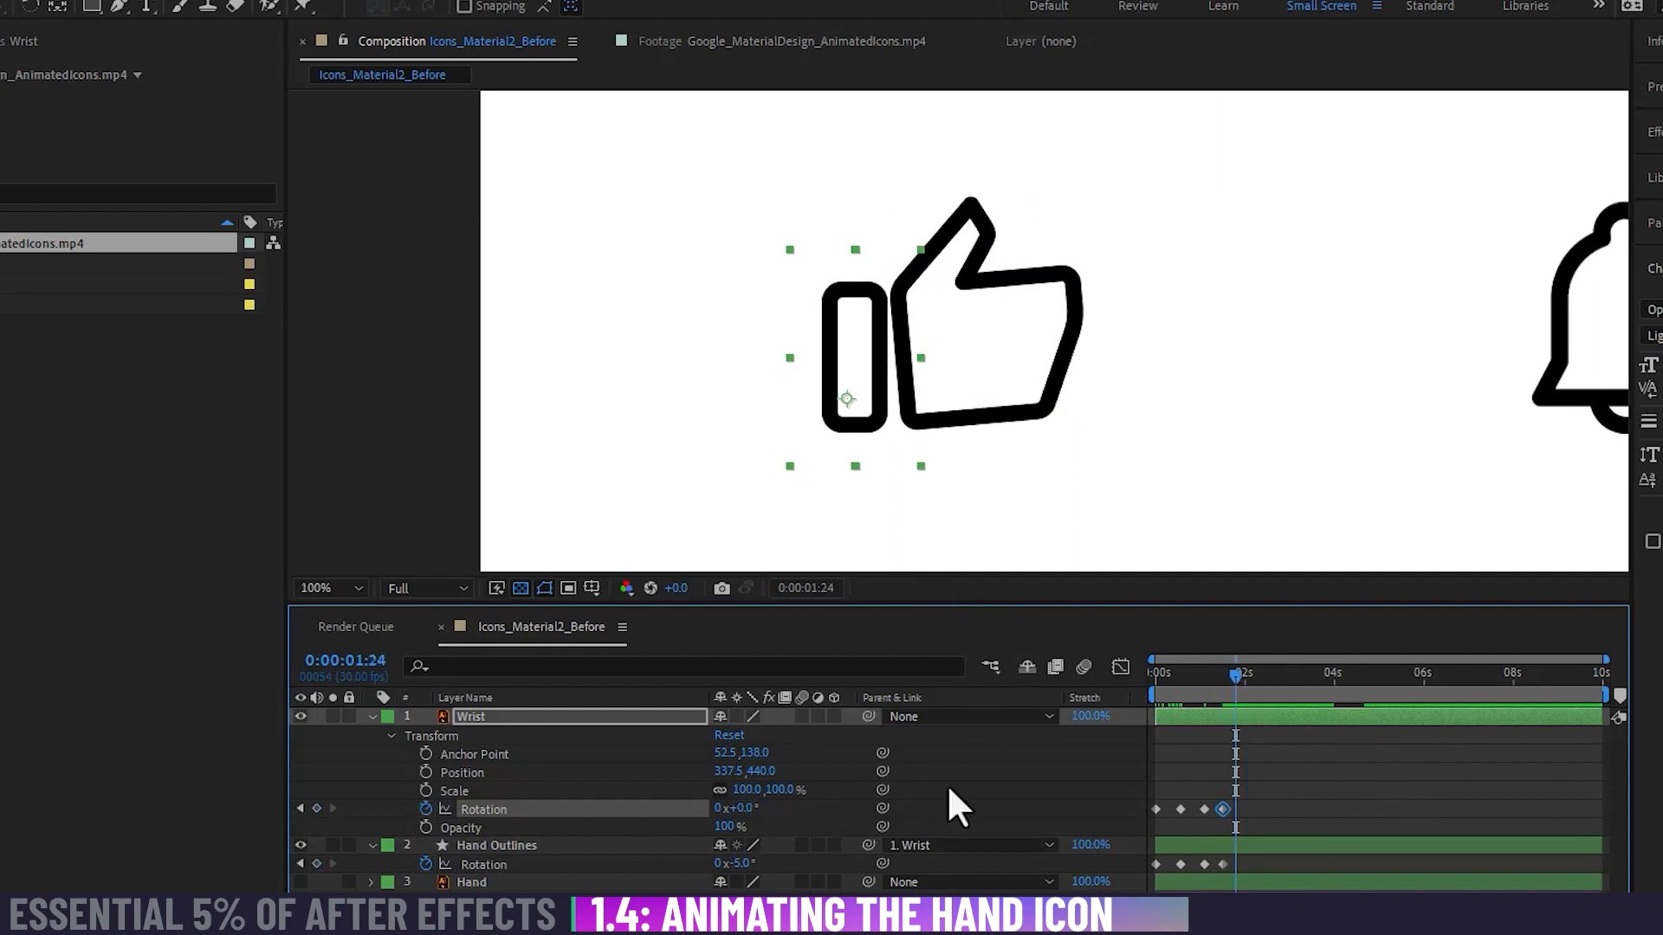
pyautogui.click(741, 863)
pyautogui.write('0')
pyautogui.press('Return')
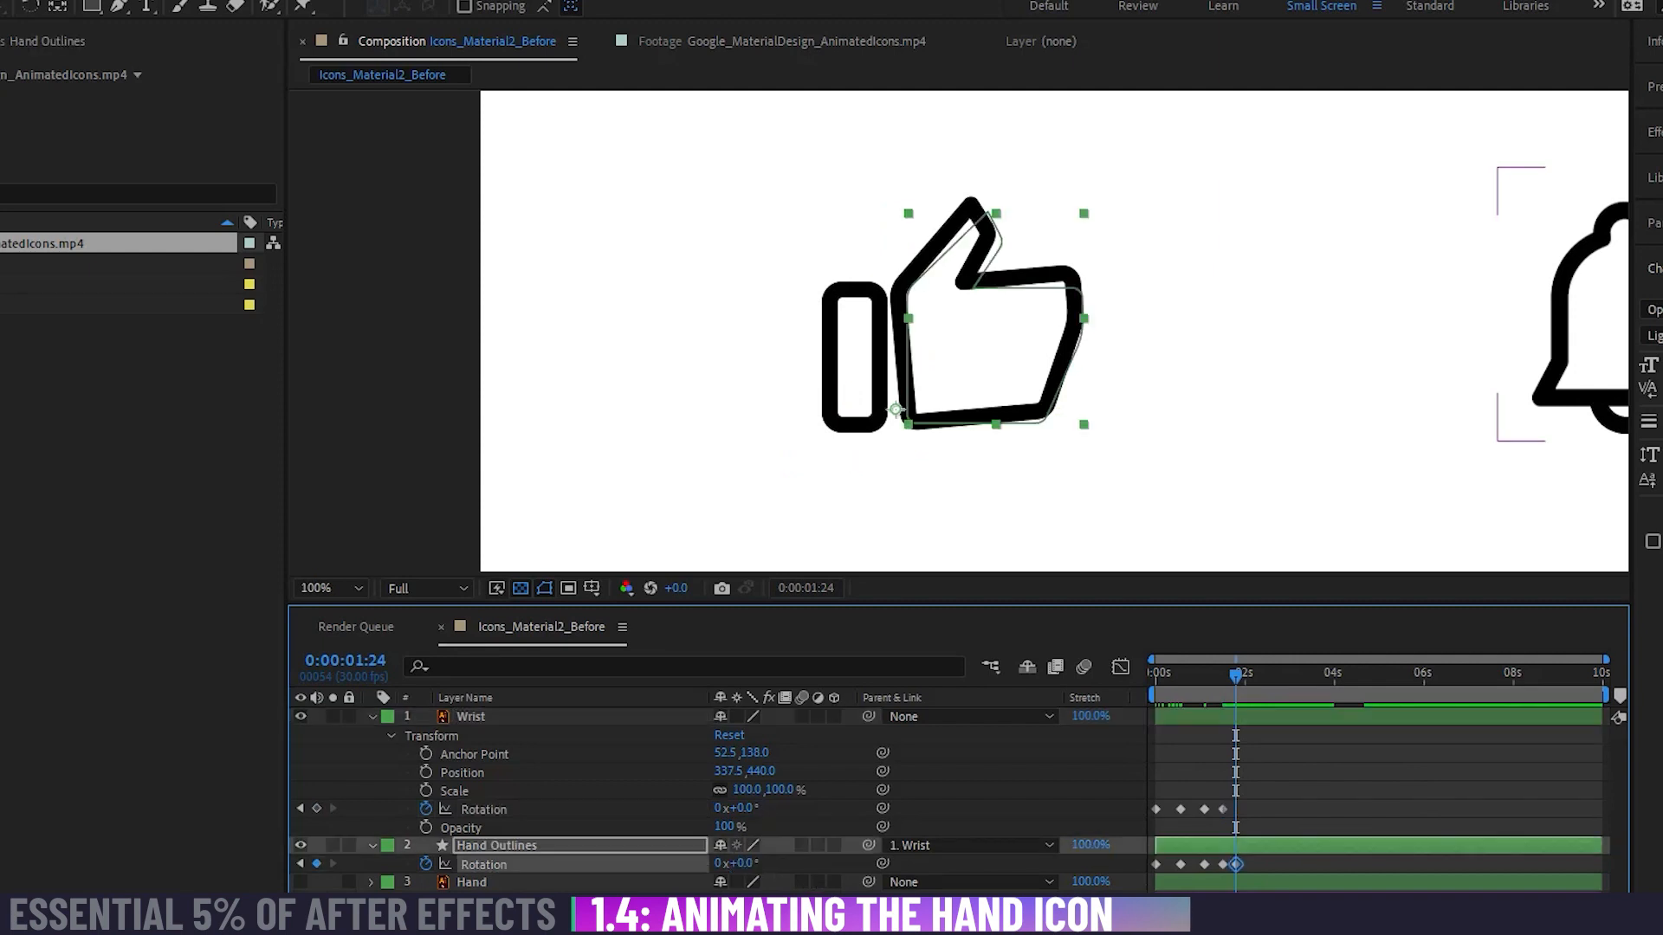
# Step: Play the hand animation from the start several times to examine the timing of the wrist and hand rotation
pyautogui.moveTo(1228, 674); pyautogui.dragTo(1062, 672)
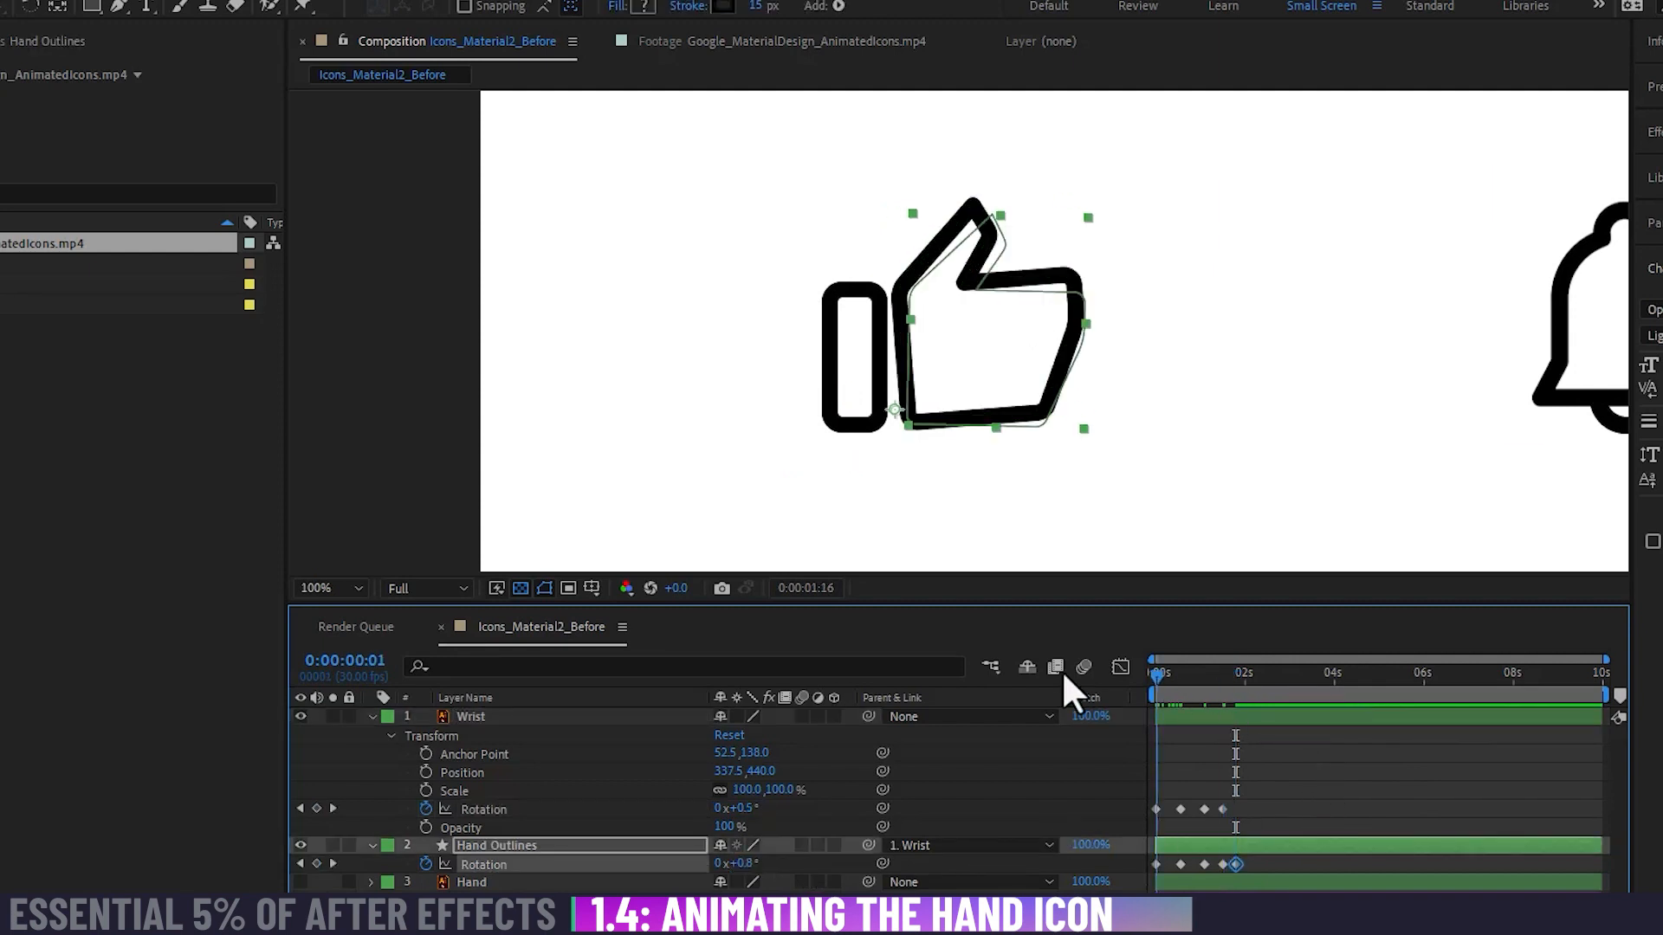
pyautogui.press('space')
pyautogui.moveTo(1251, 679); pyautogui.dragTo(1114, 677)
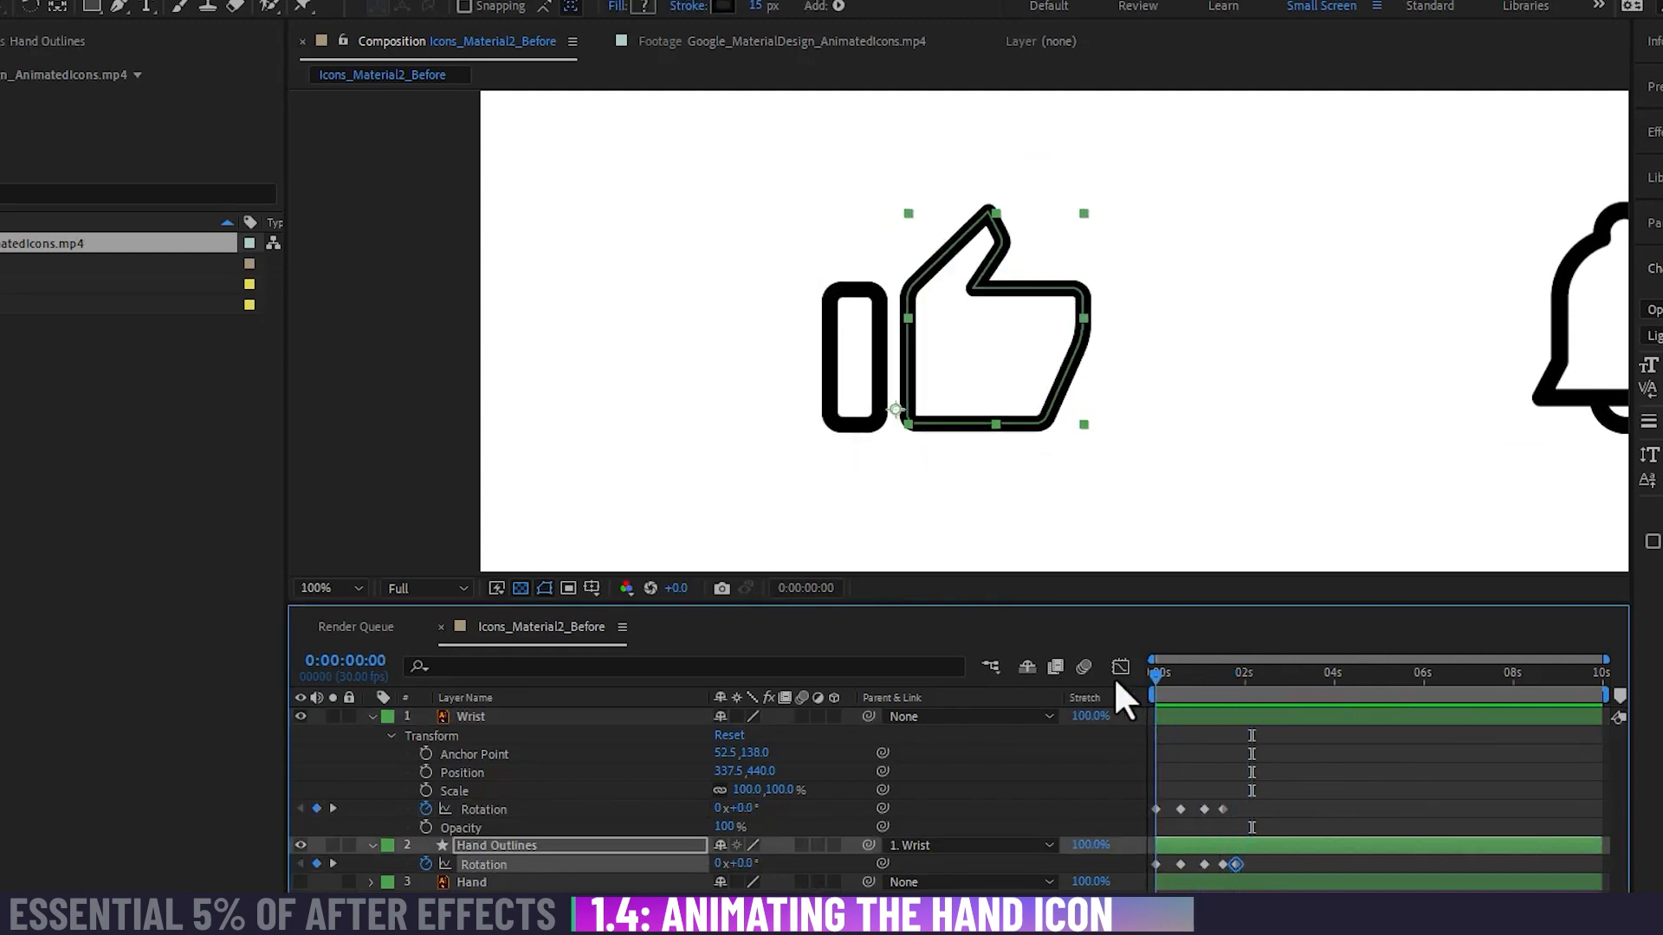
pyautogui.press('space')
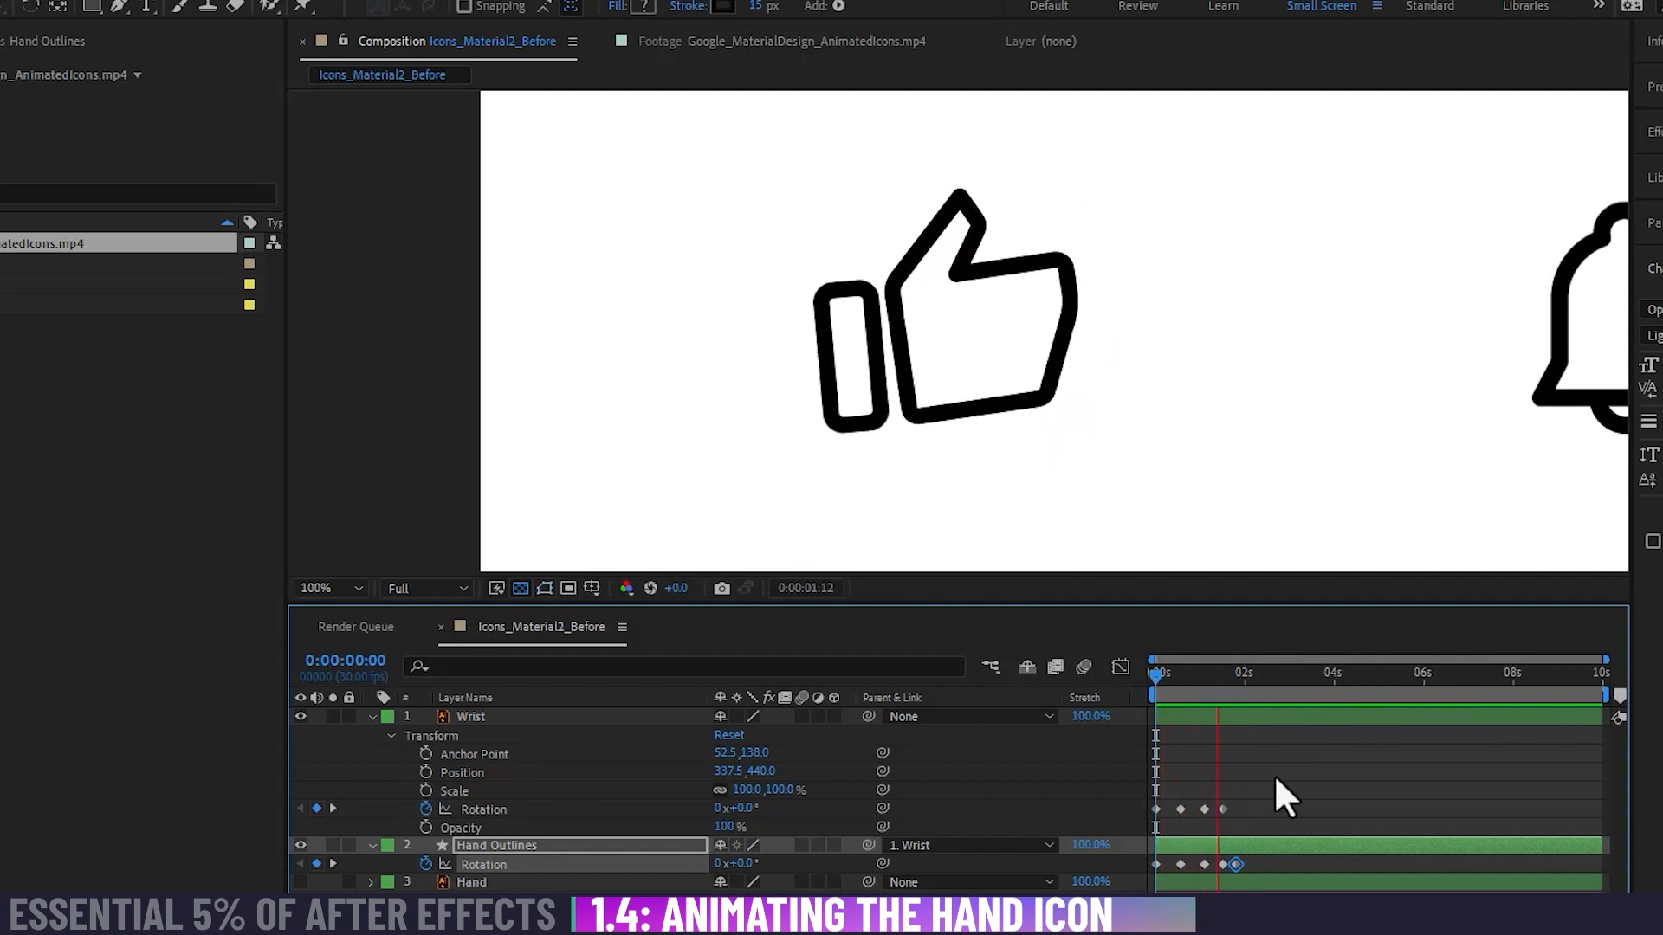
pyautogui.press('space')
pyautogui.moveTo(1228, 672); pyautogui.dragTo(1121, 672)
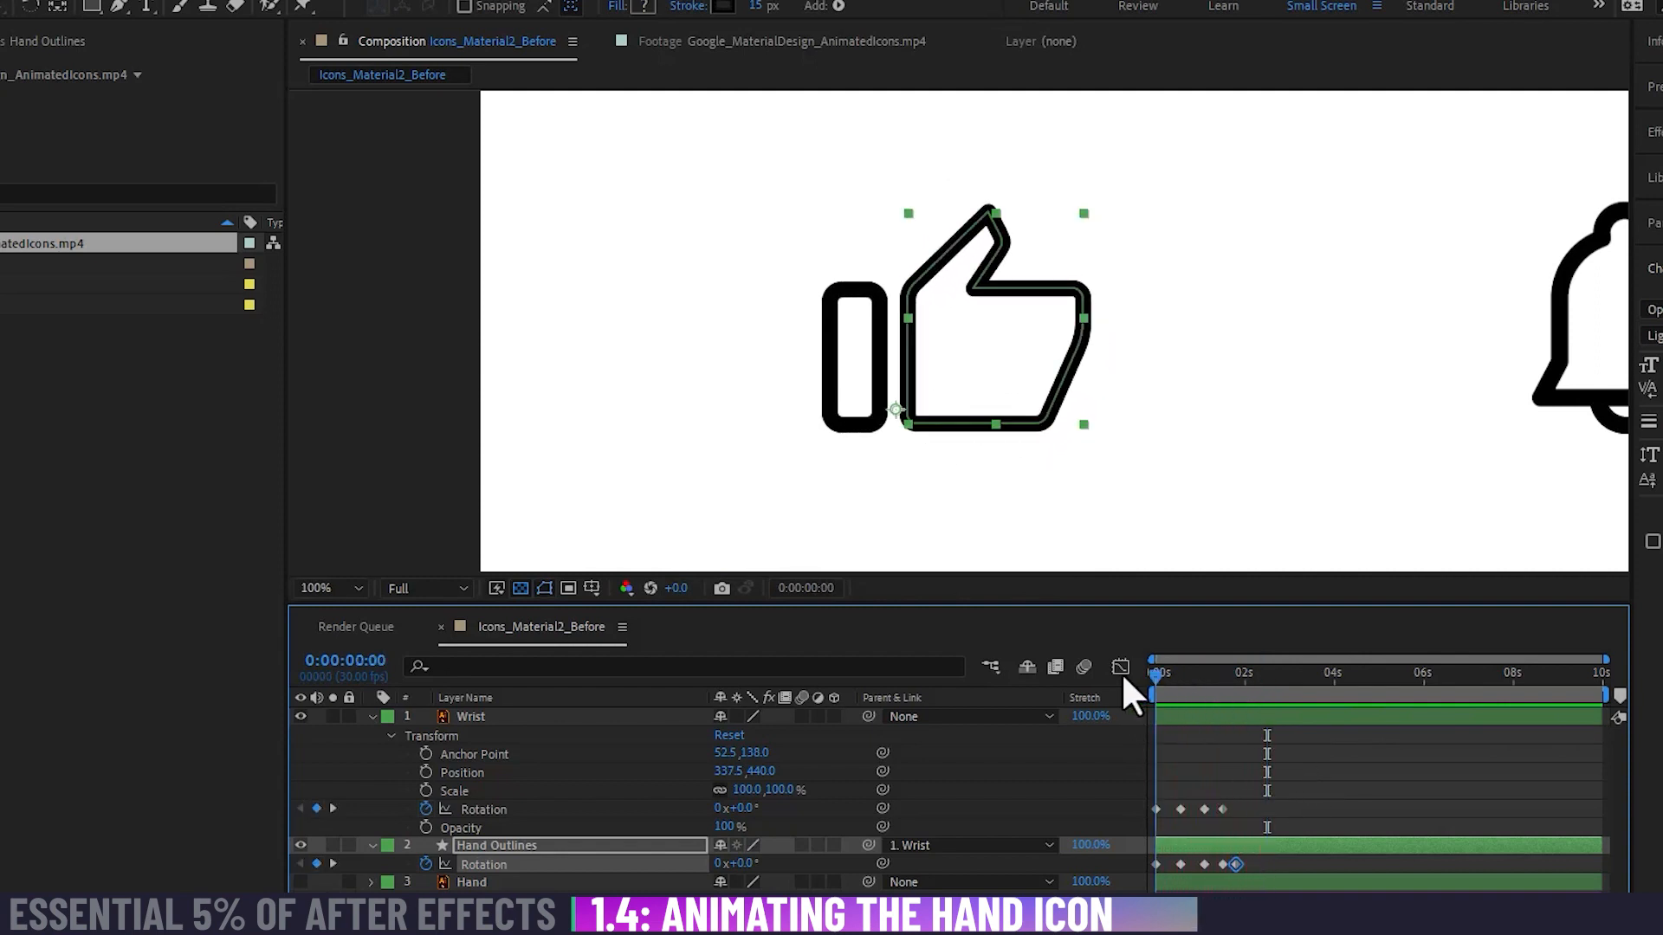
pyautogui.press('space')
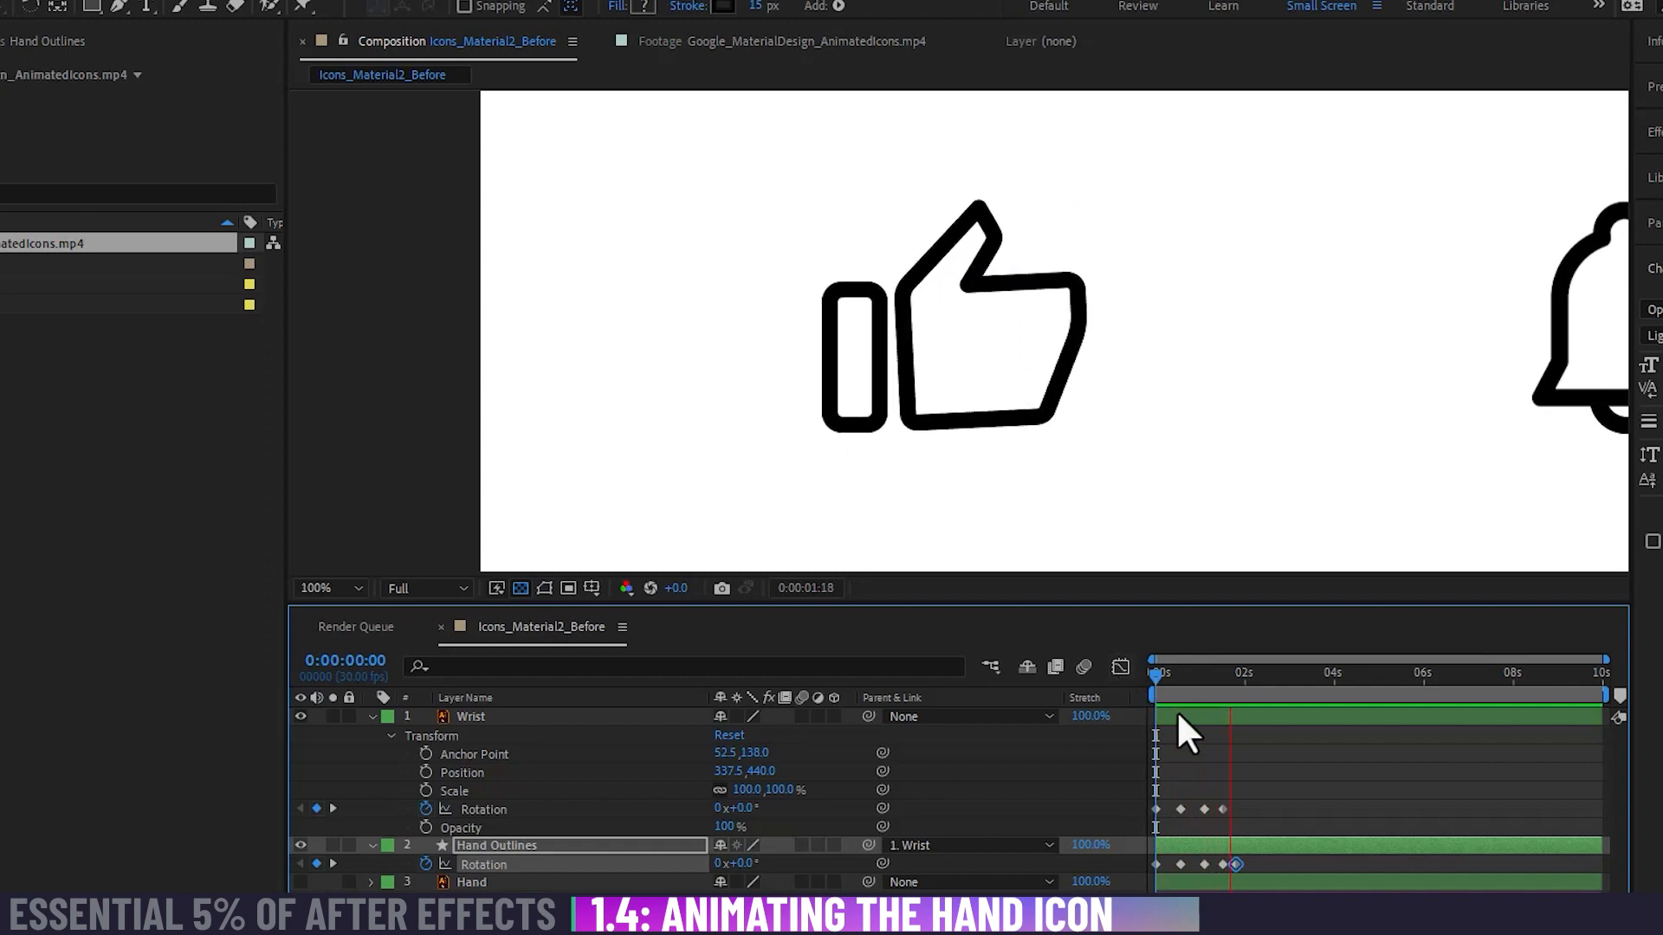
pyautogui.press('space')
# Step: Move the Wrist layer's last Rotation keyframe to about 0:00:01:20
pyautogui.press('=')
pyautogui.press('=')
pyautogui.press('=')
pyautogui.press('-')
pyautogui.press('-')
pyautogui.press('-')
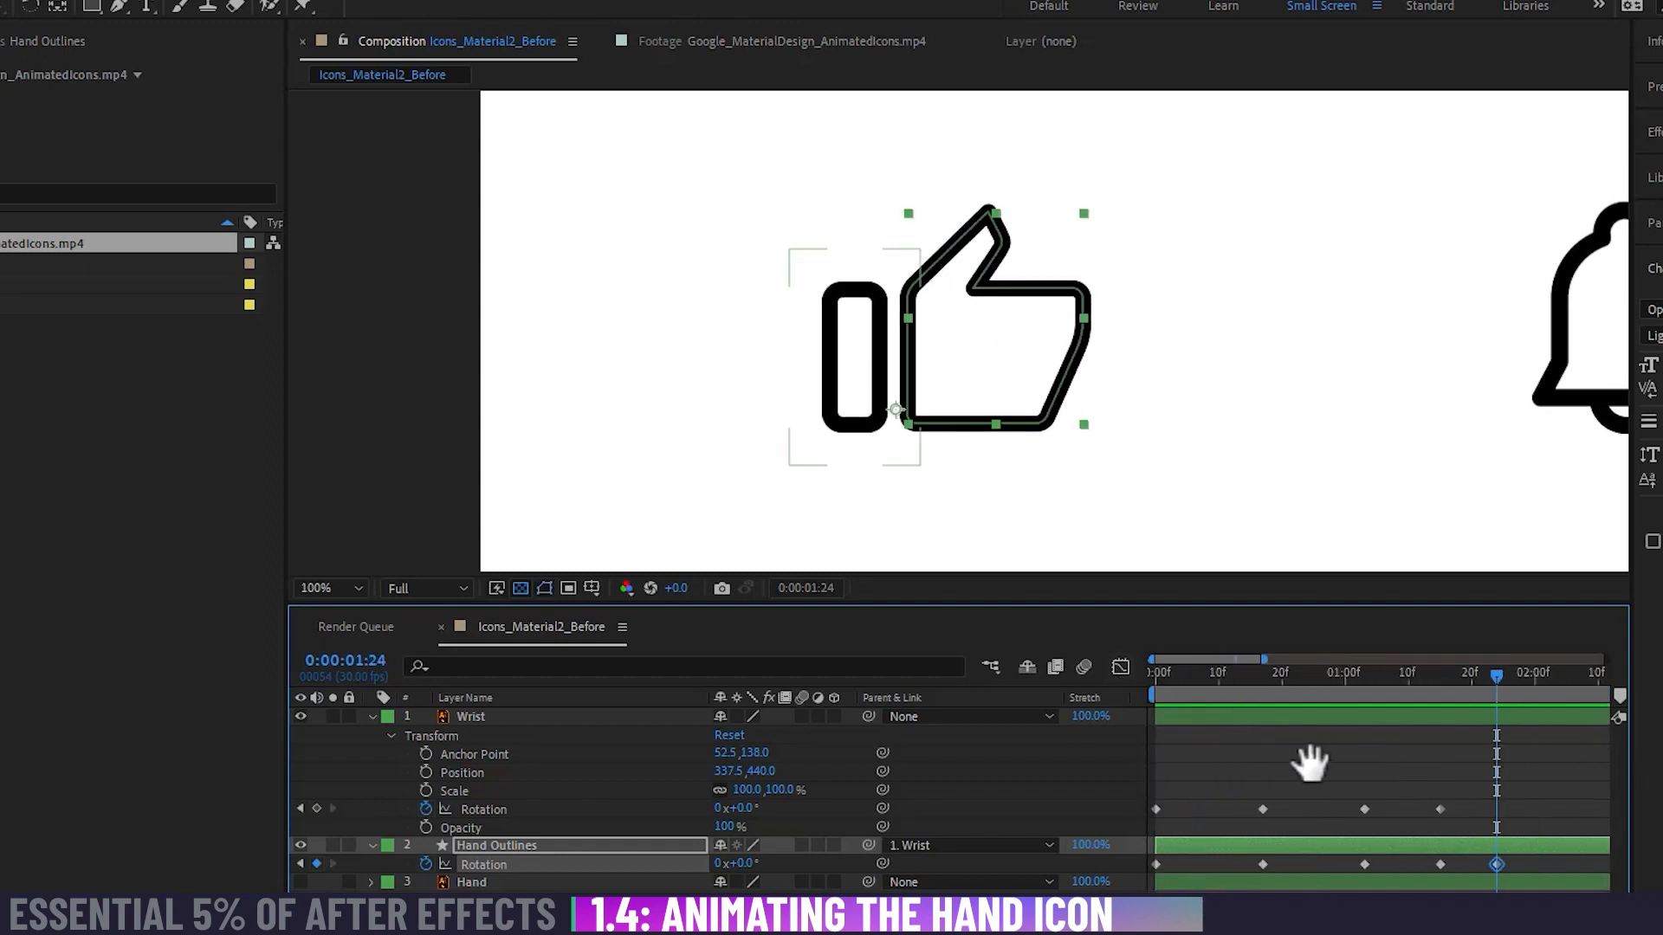
pyautogui.moveTo(1440, 809); pyautogui.dragTo(1474, 805)
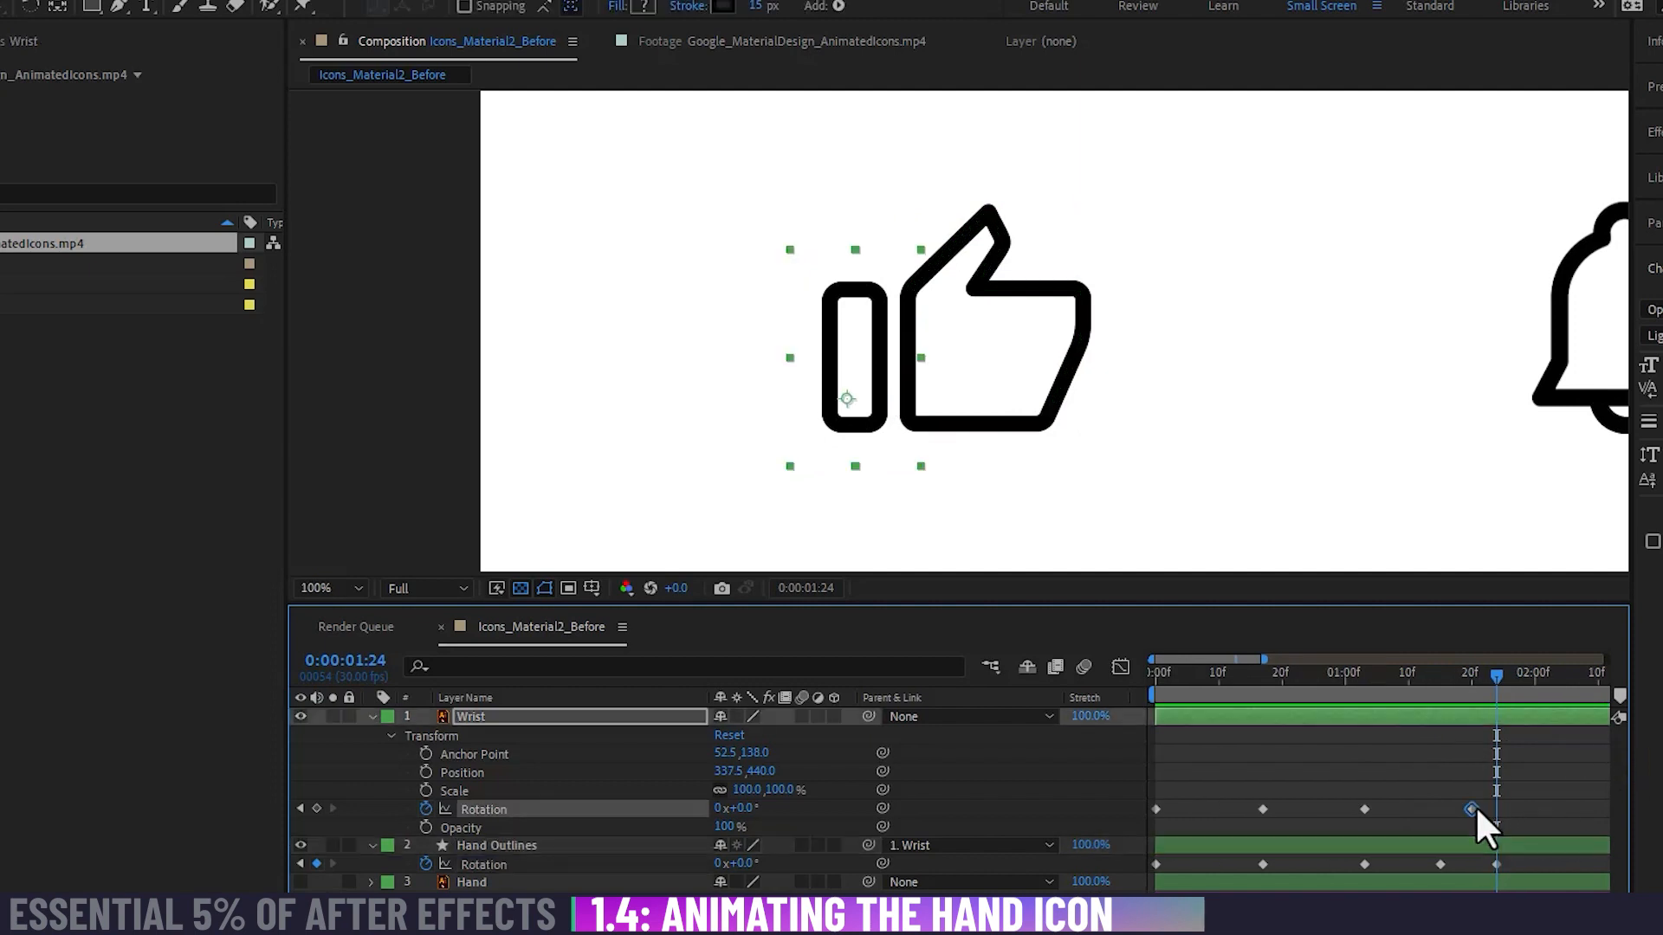
# Step: Move the Hand Outlines layer's last two Rotation keyframes to about 0:00:01:12 and 0:00:01:21, and play the animation
pyautogui.moveTo(1437, 863); pyautogui.dragTo(1481, 861)
pyautogui.moveTo(1403, 681); pyautogui.dragTo(1360, 698)
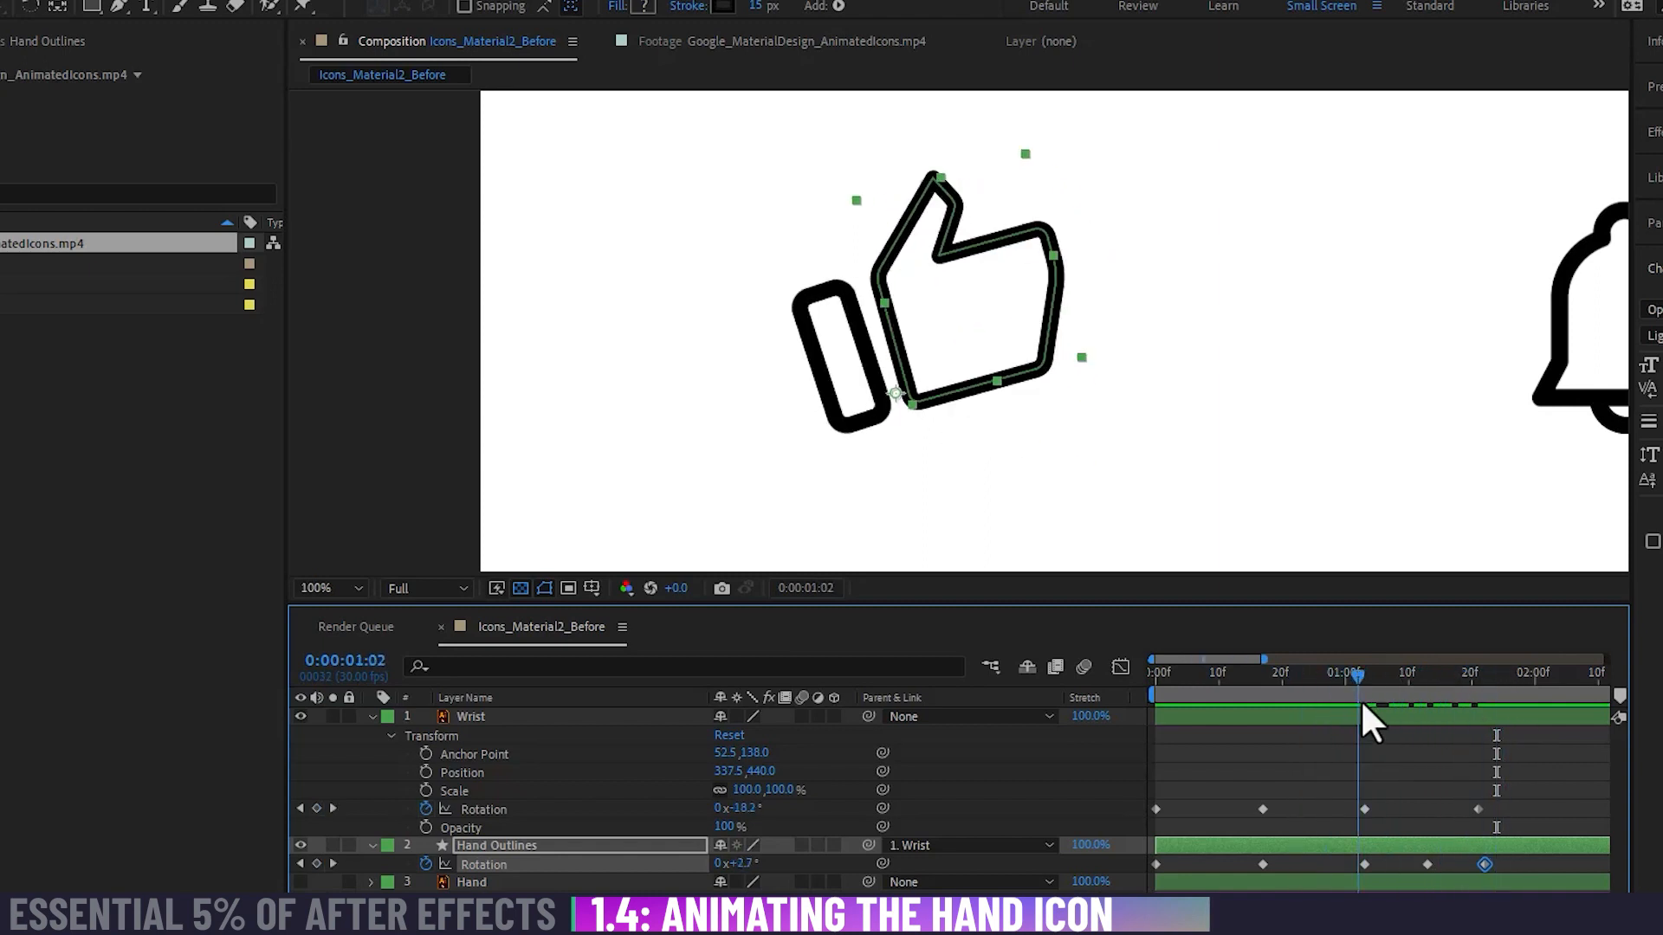
pyautogui.moveTo(1427, 863); pyautogui.dragTo(1420, 863)
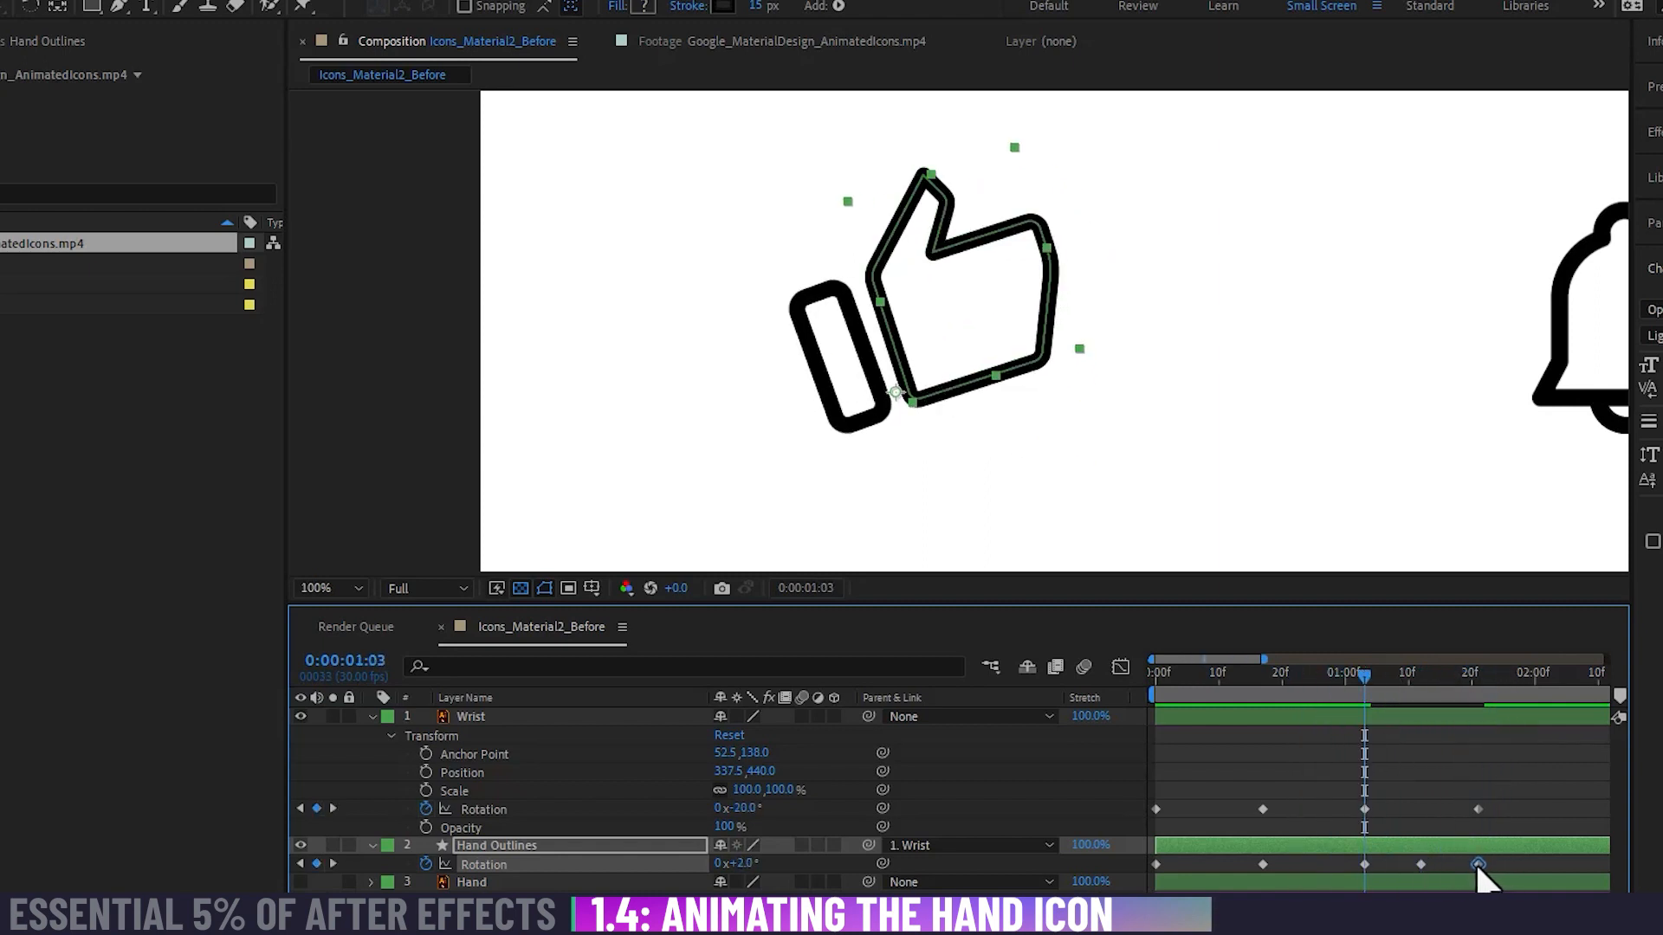
pyautogui.moveTo(1363, 673); pyautogui.dragTo(1094, 727)
pyautogui.press('space')
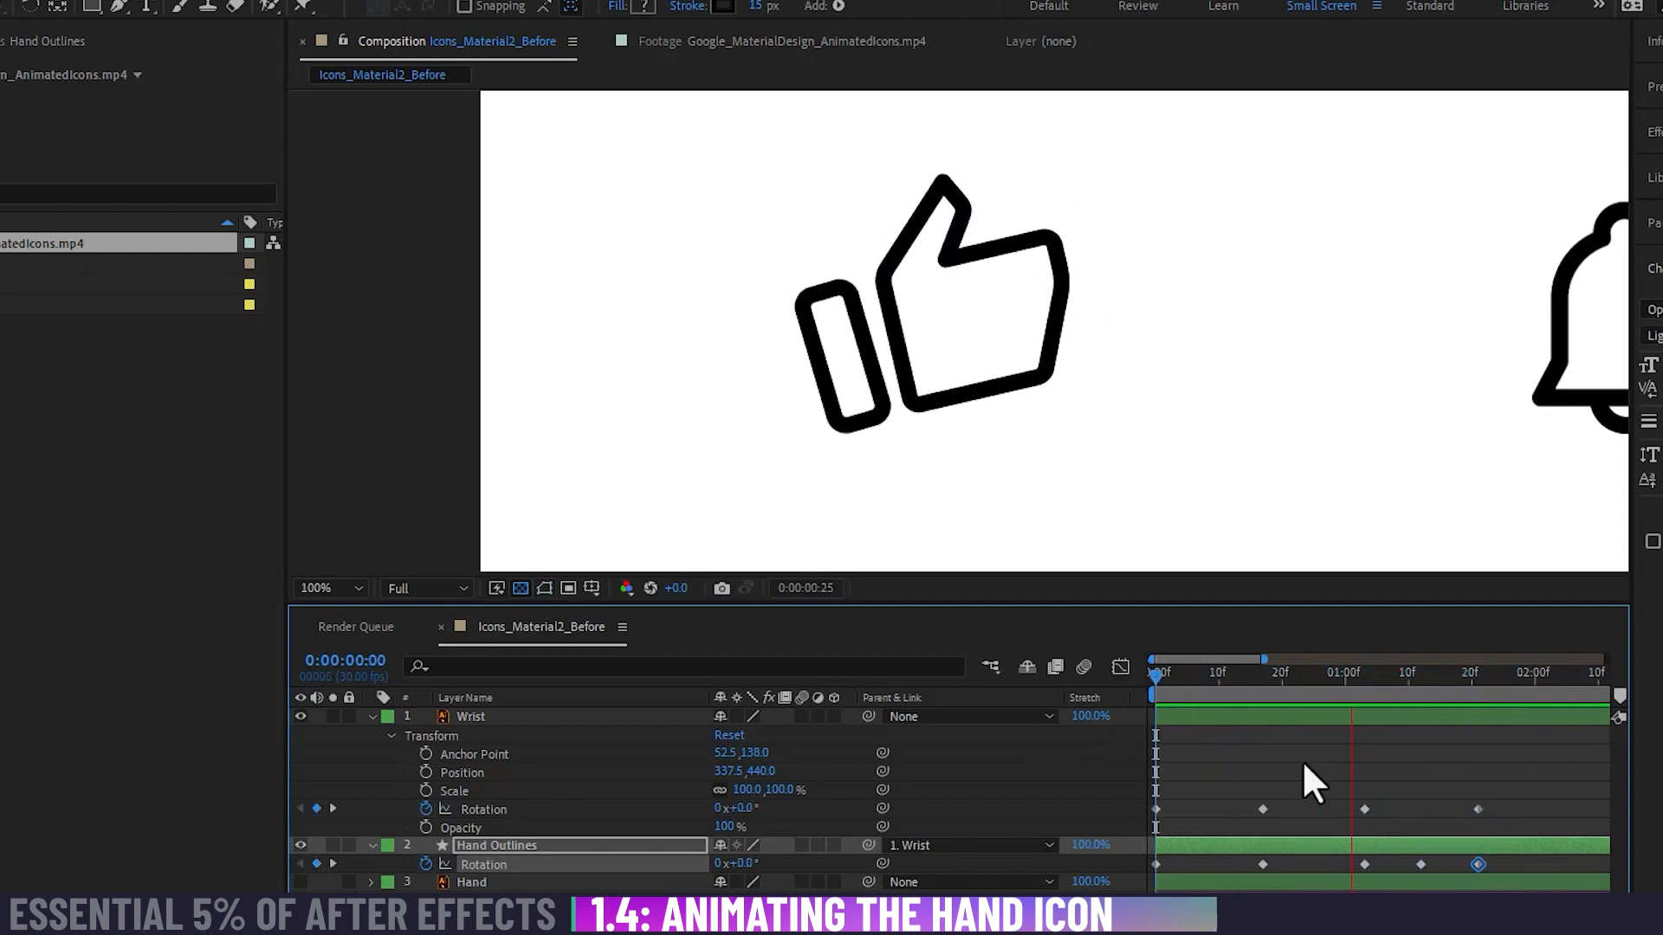
# Step: Scrub and play the Google_MaterialDesign_AnimatedIcons reference footage to examine how the hand moves and settles
pyautogui.click(684, 41)
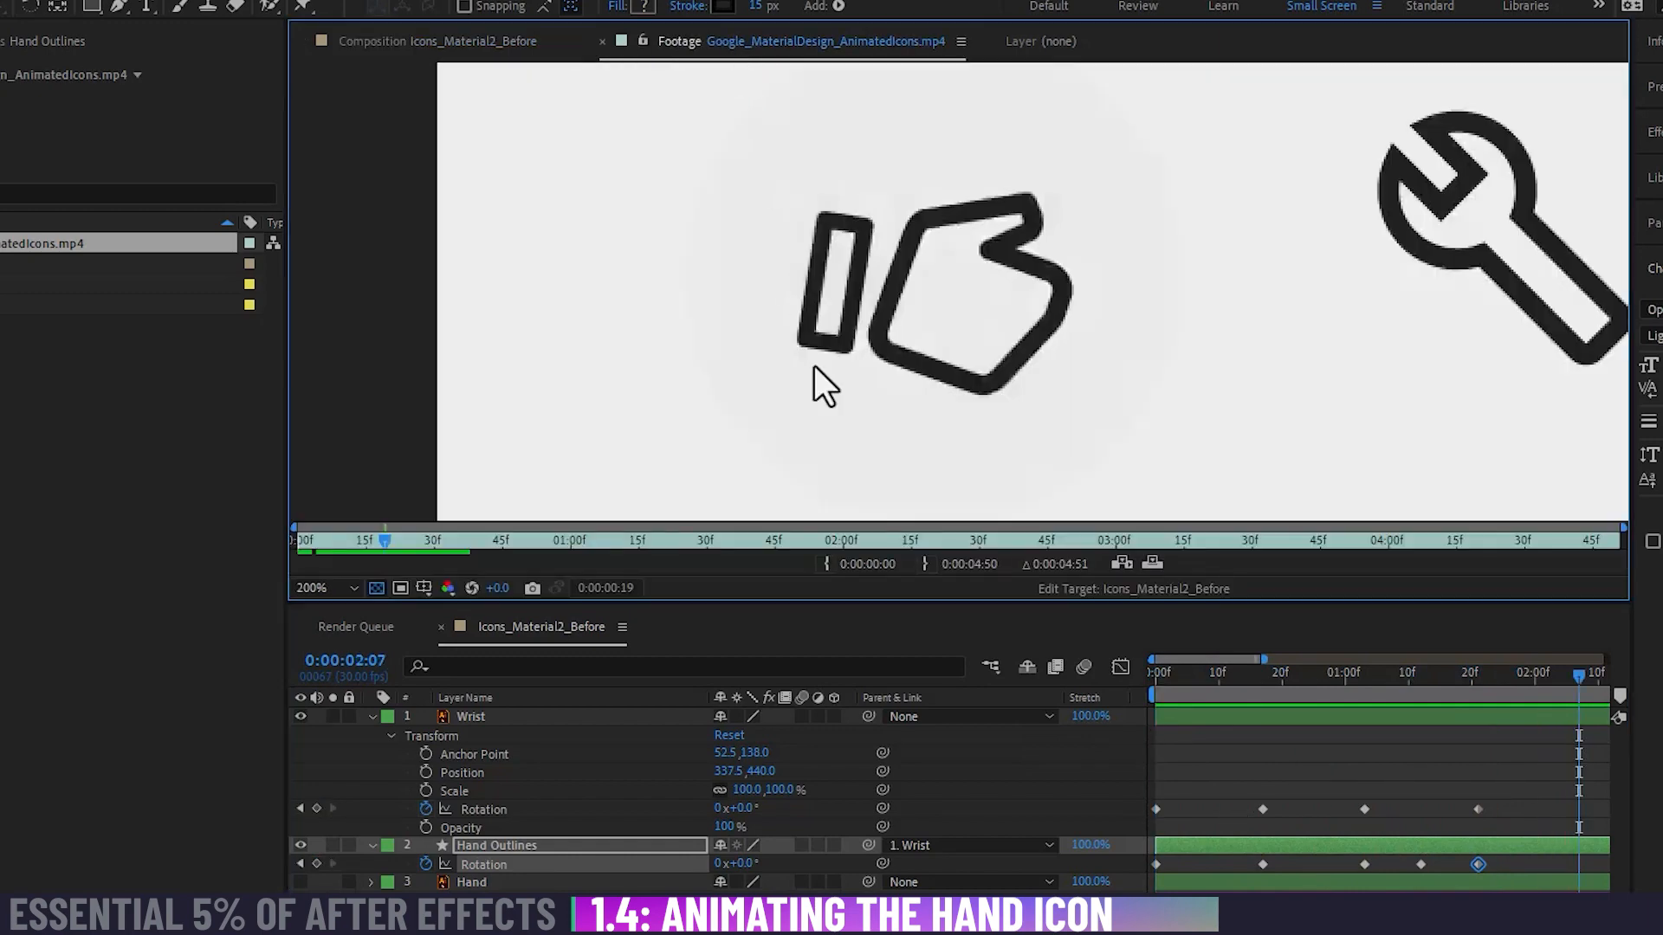
pyautogui.moveTo(351, 545); pyautogui.dragTo(452, 561)
pyautogui.press('space')
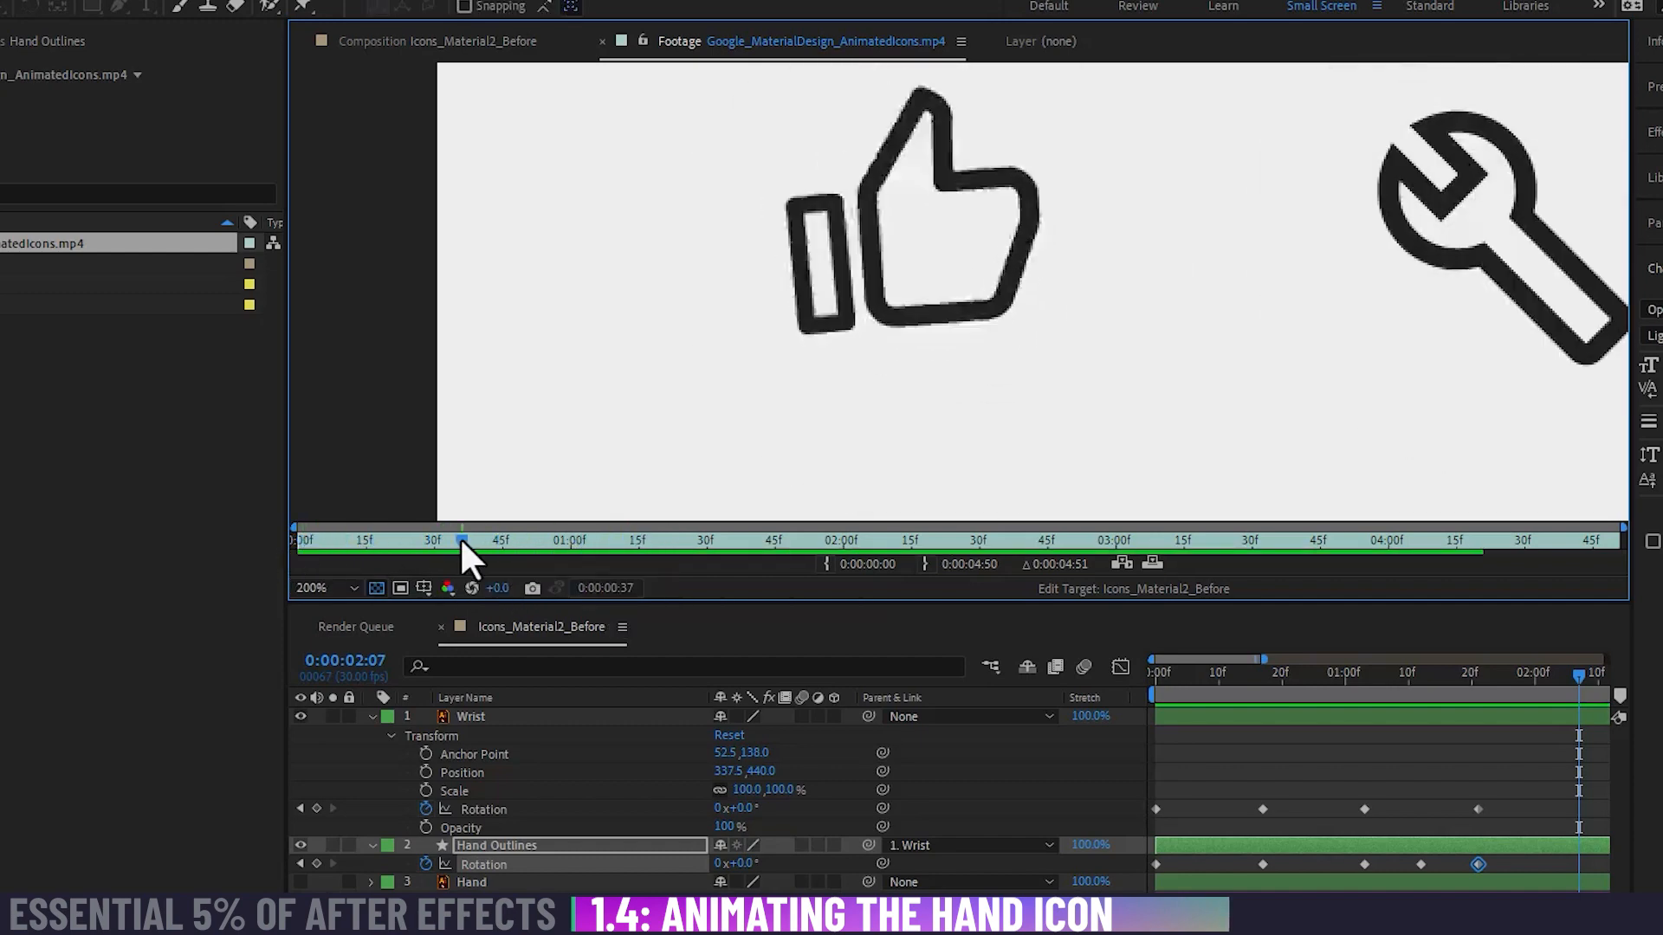
pyautogui.moveTo(460, 540); pyautogui.dragTo(534, 575)
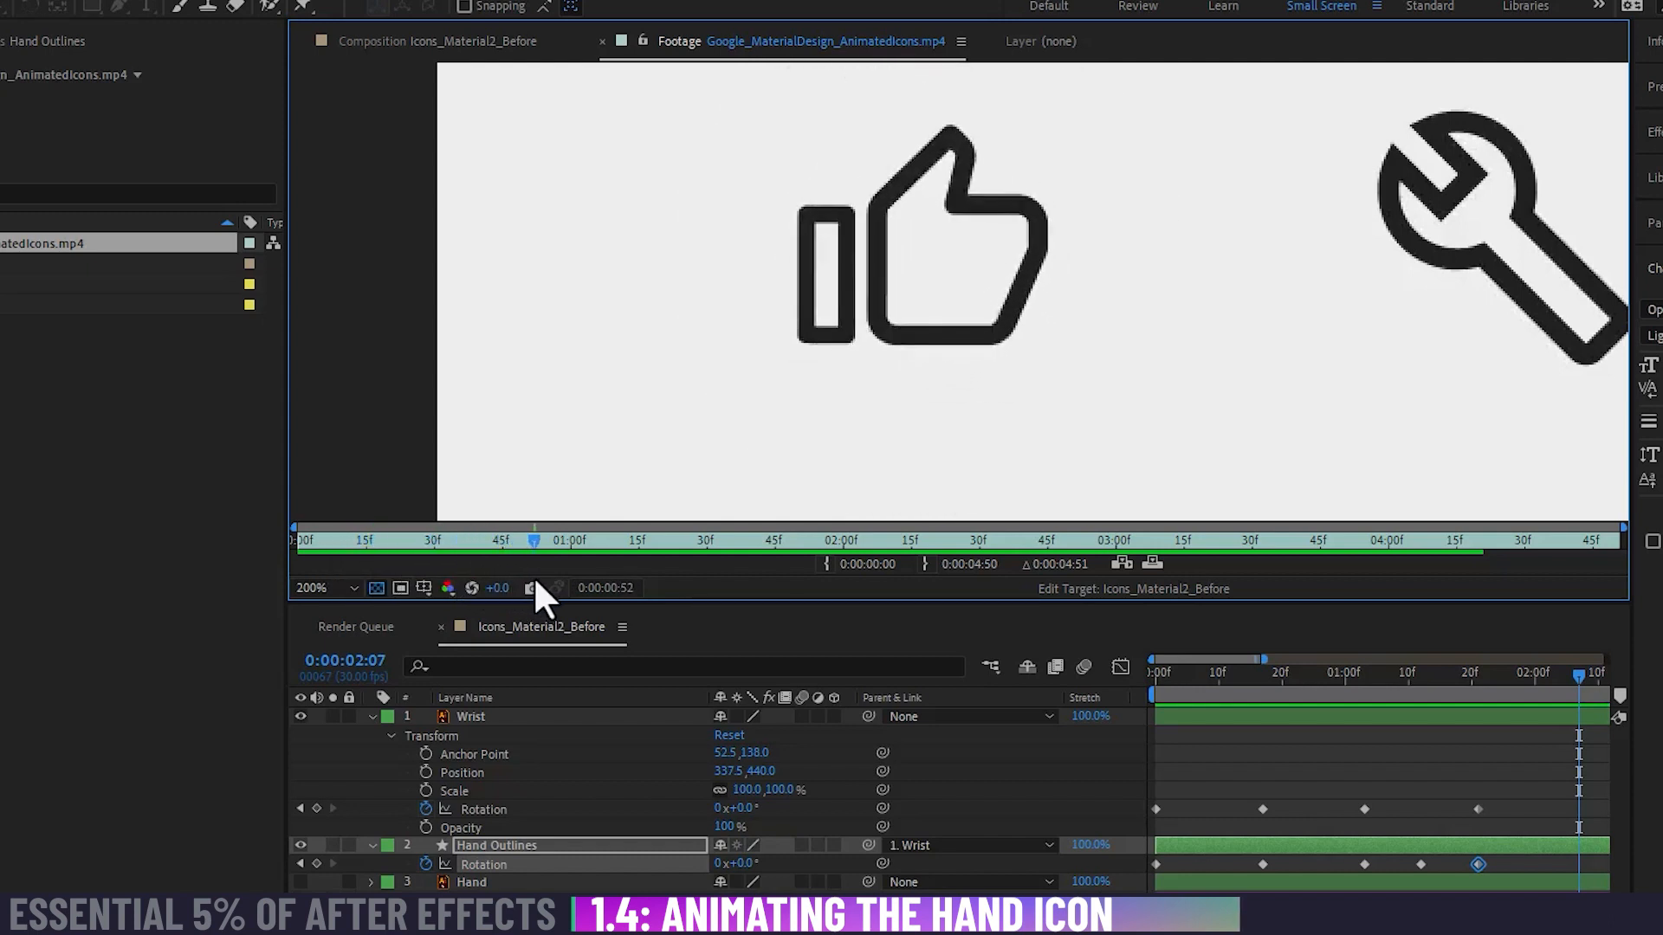
pyautogui.click(522, 41)
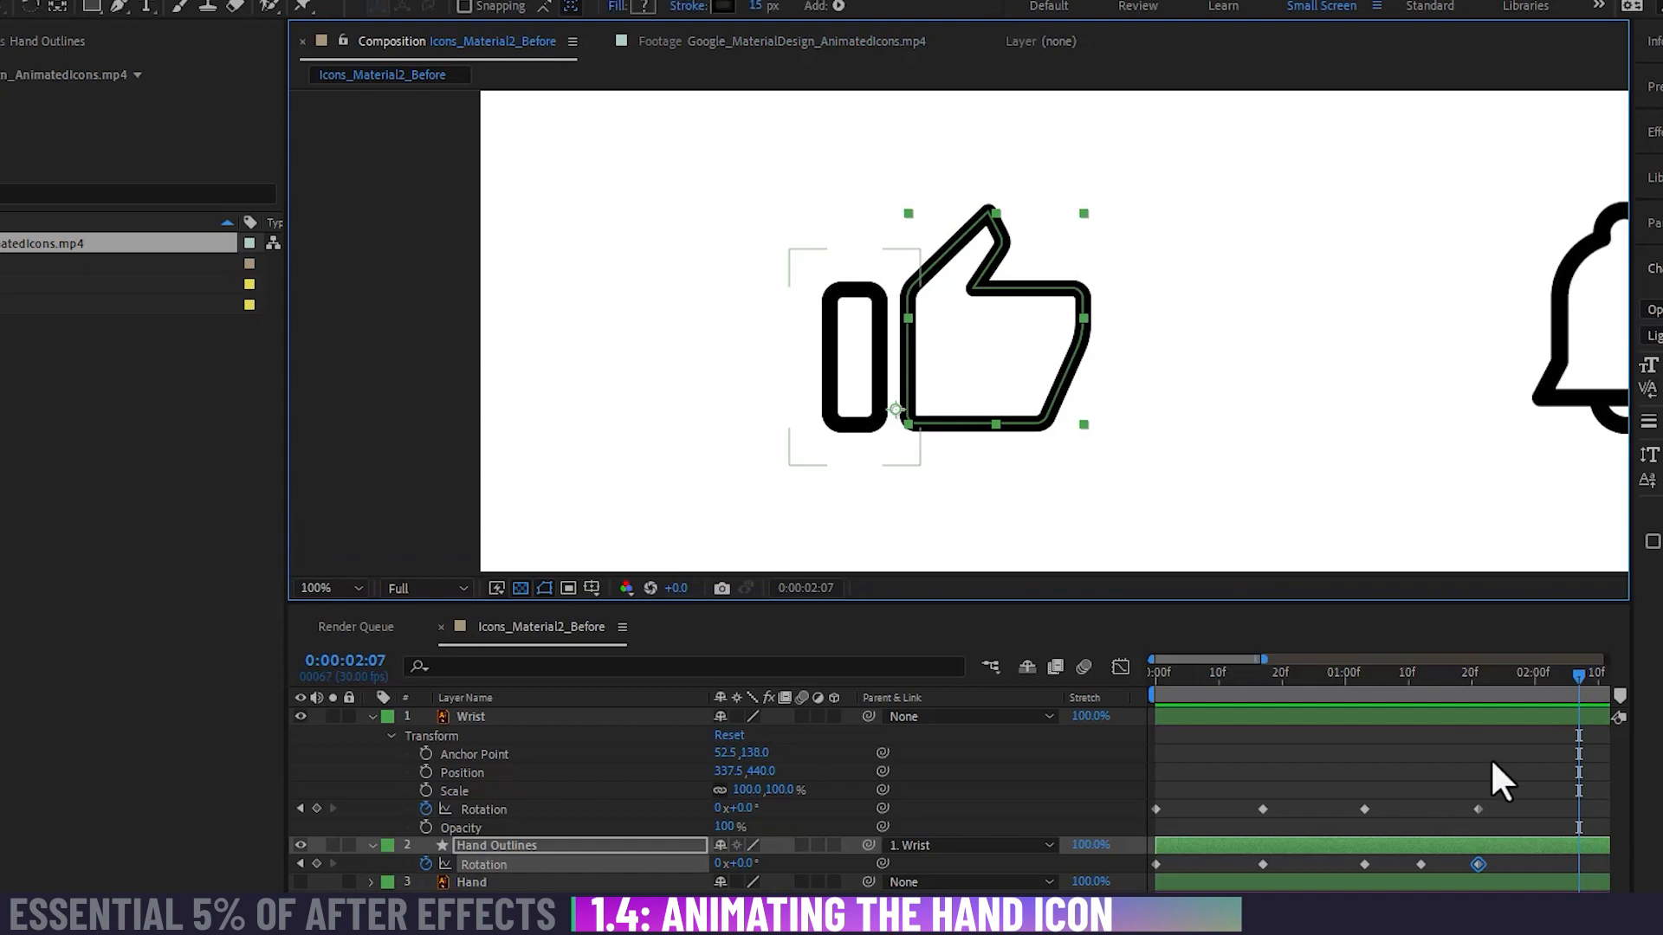
# Step: Move the last Rotation keyframes of the Wrist and Hand Outlines layers together to about 0:00:02:04
pyautogui.moveTo(1252, 674); pyautogui.dragTo(1477, 678)
pyautogui.click(1479, 721)
pyautogui.moveTo(1443, 766); pyautogui.dragTo(1570, 859)
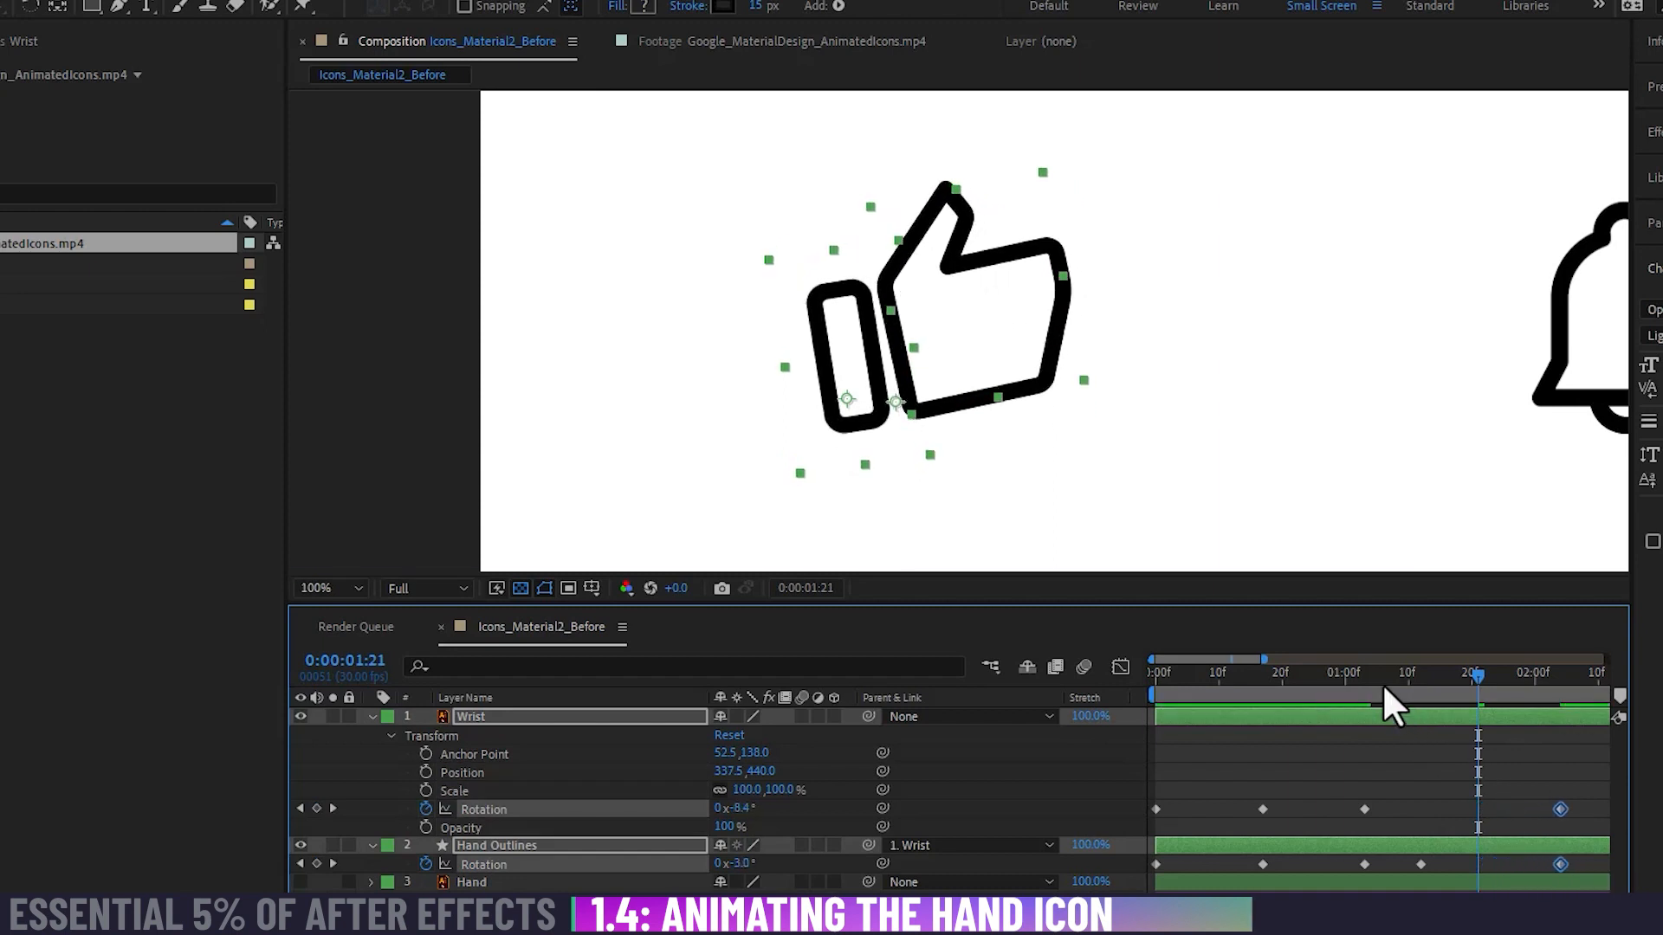
# Step: At 0:00:01:22, keyframe the Wrist rotation at about 9° and a clockwise rotation on Hand Outlines, and play the result
pyautogui.moveTo(1382, 684); pyautogui.dragTo(1483, 726)
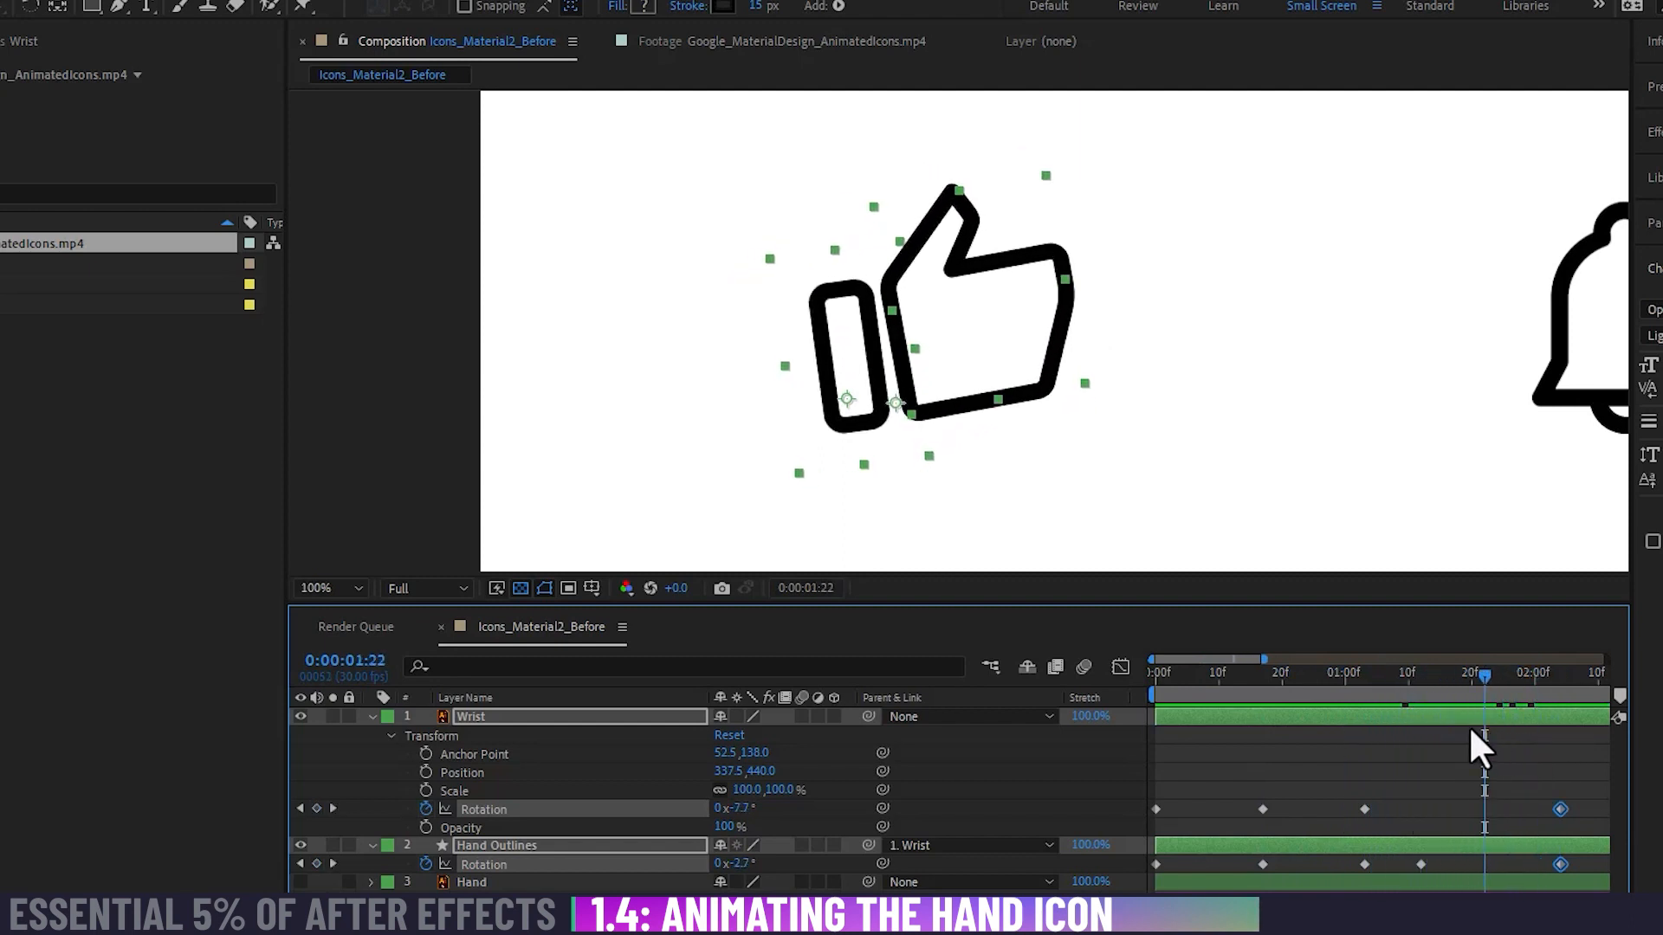
pyautogui.moveTo(738, 808); pyautogui.dragTo(761, 808)
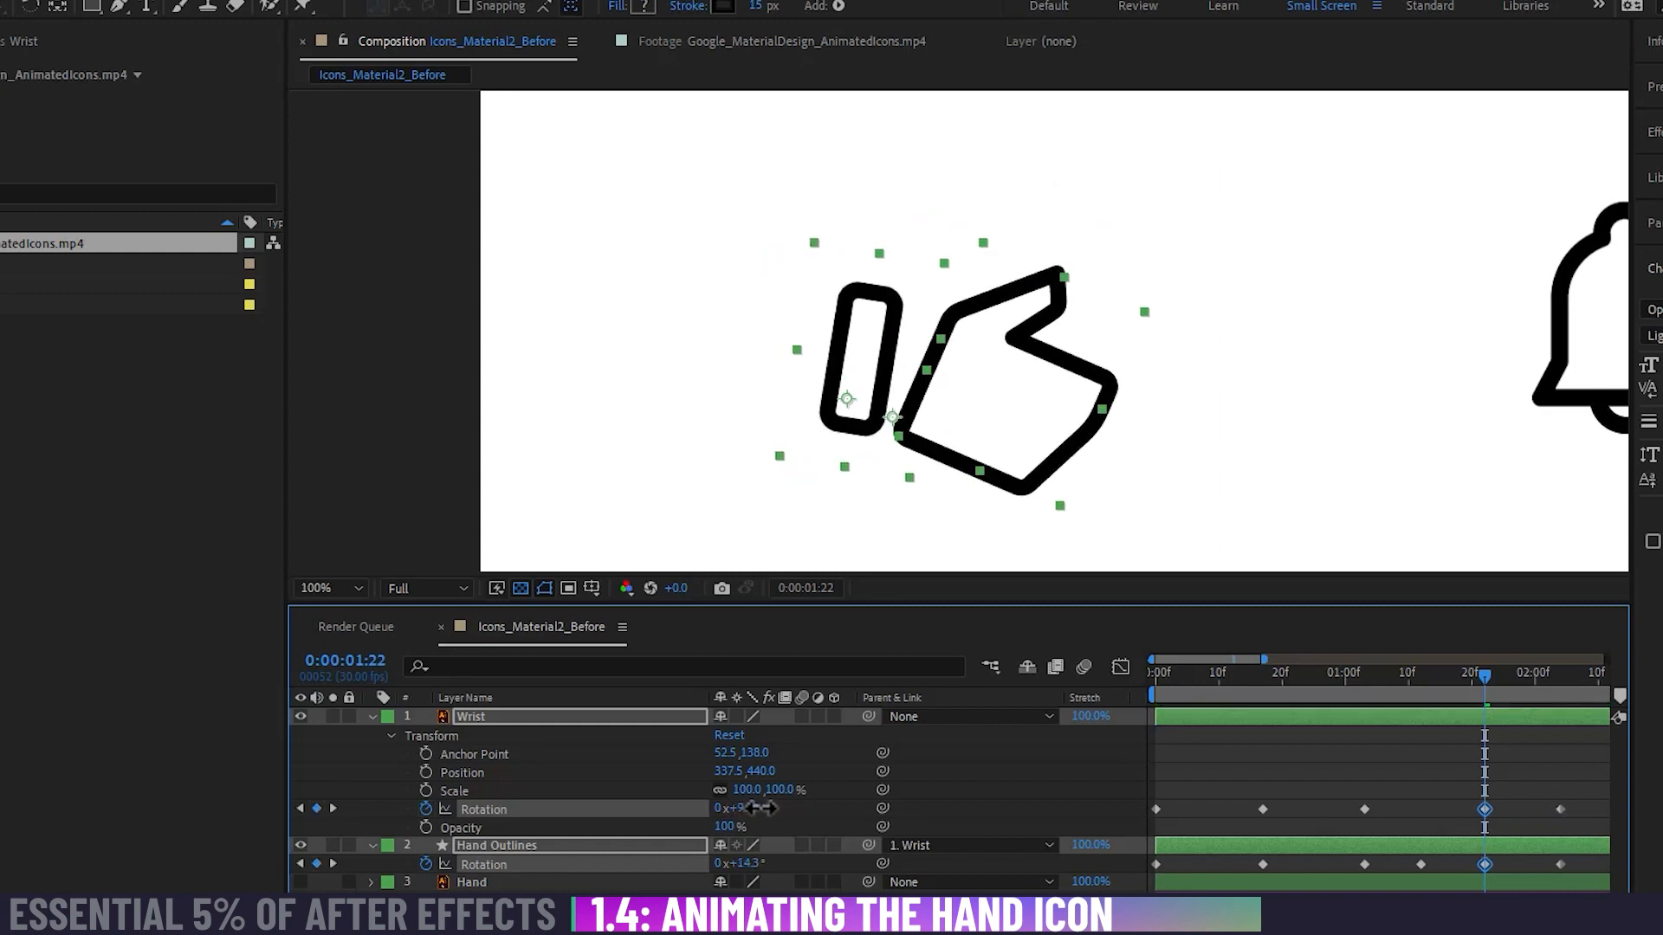
pyautogui.hotkey('ctrl', 'z')
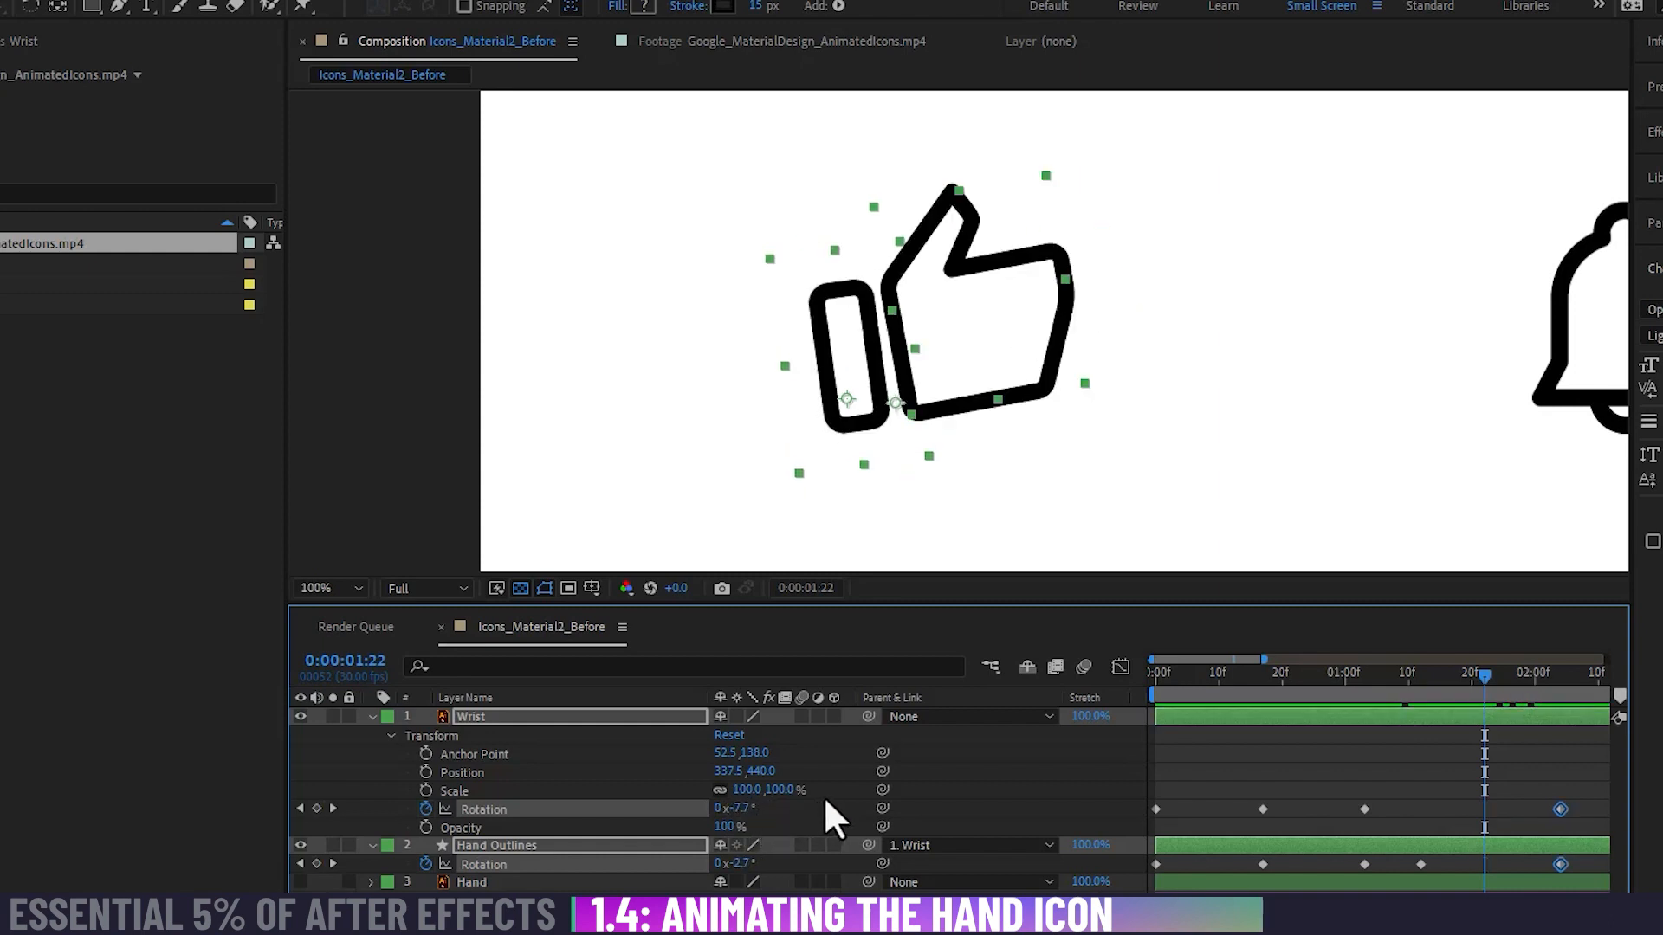
pyautogui.moveTo(739, 808); pyautogui.dragTo(758, 805)
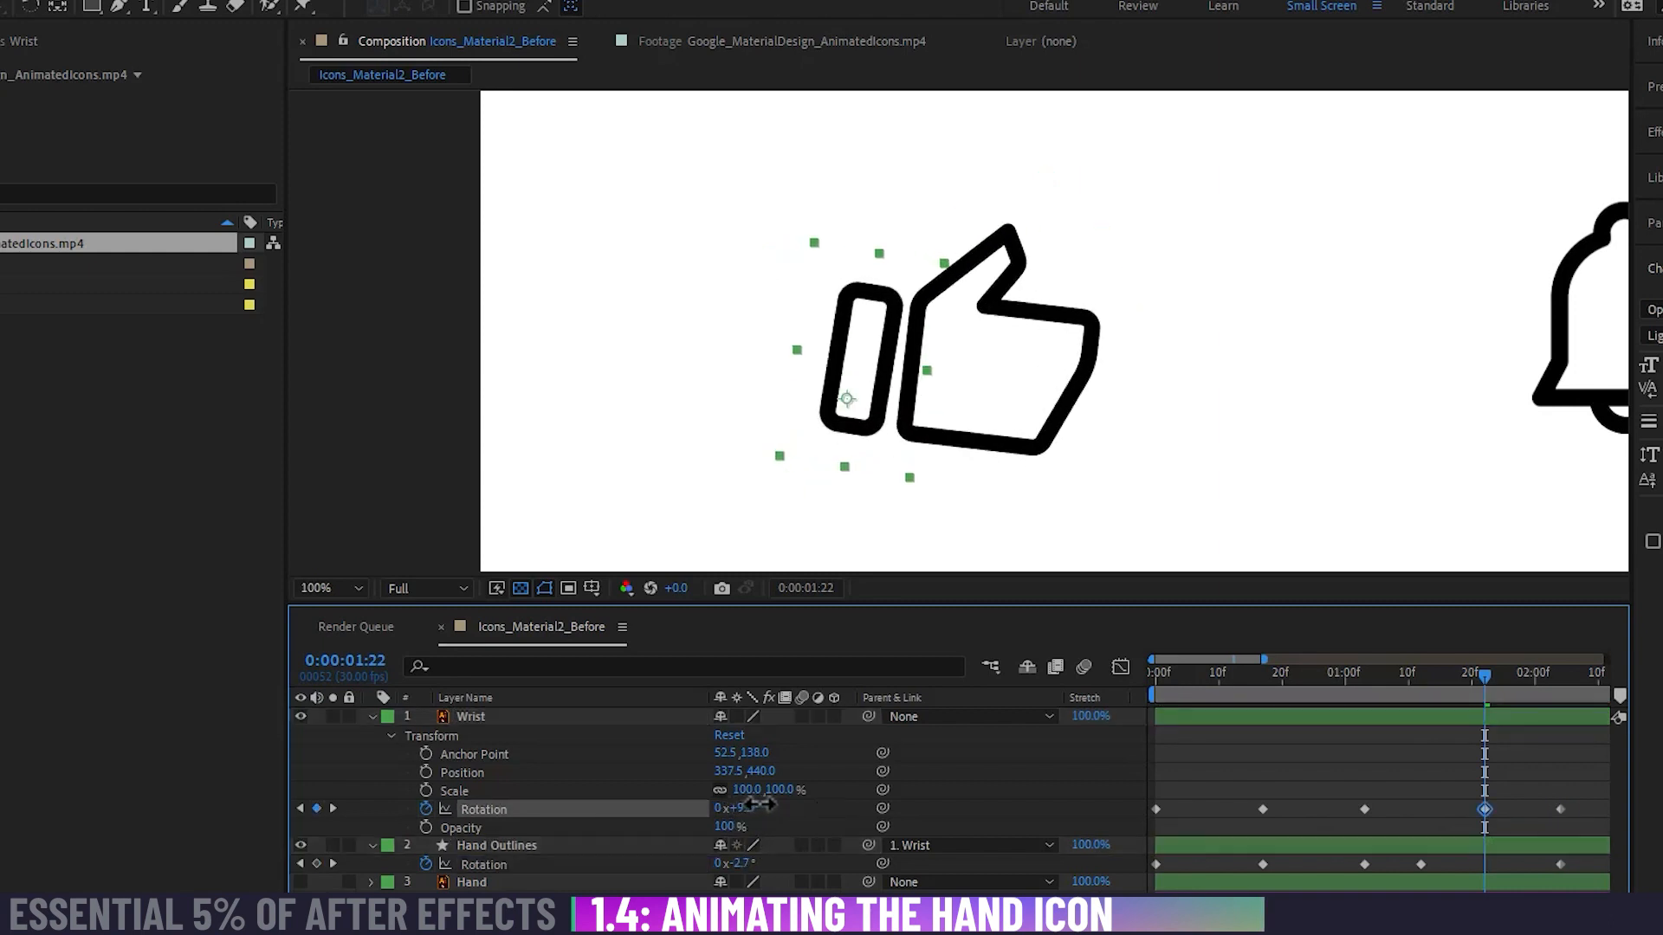
pyautogui.moveTo(740, 863); pyautogui.dragTo(751, 857)
pyautogui.moveTo(1487, 677); pyautogui.dragTo(975, 708)
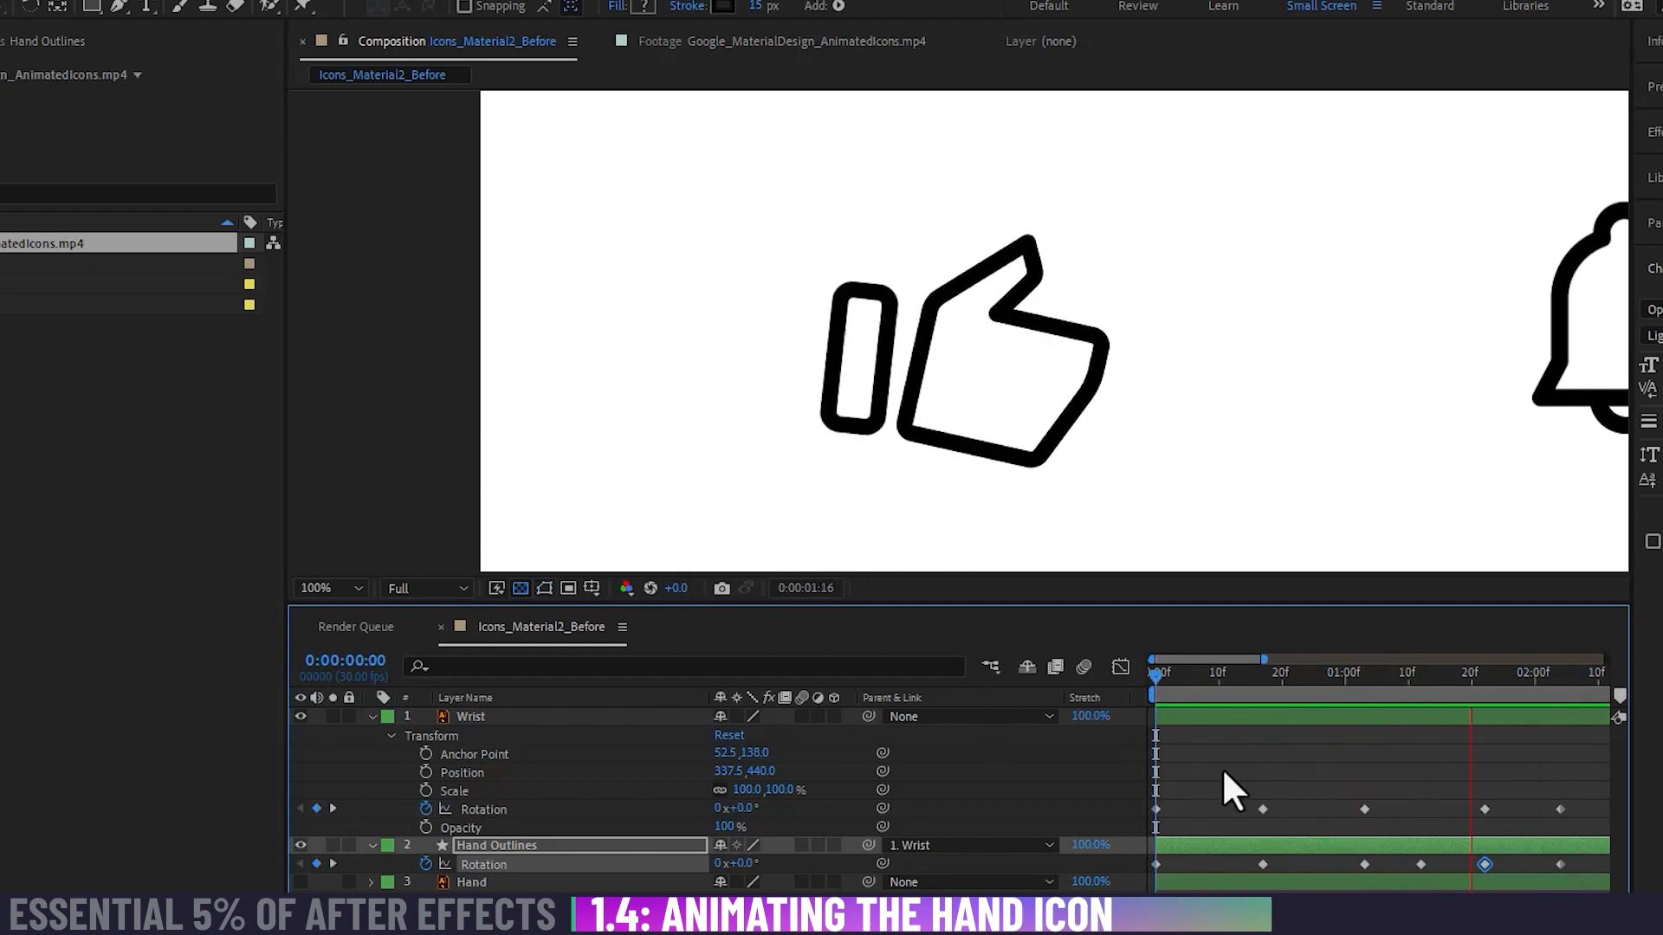
pyautogui.press('space')
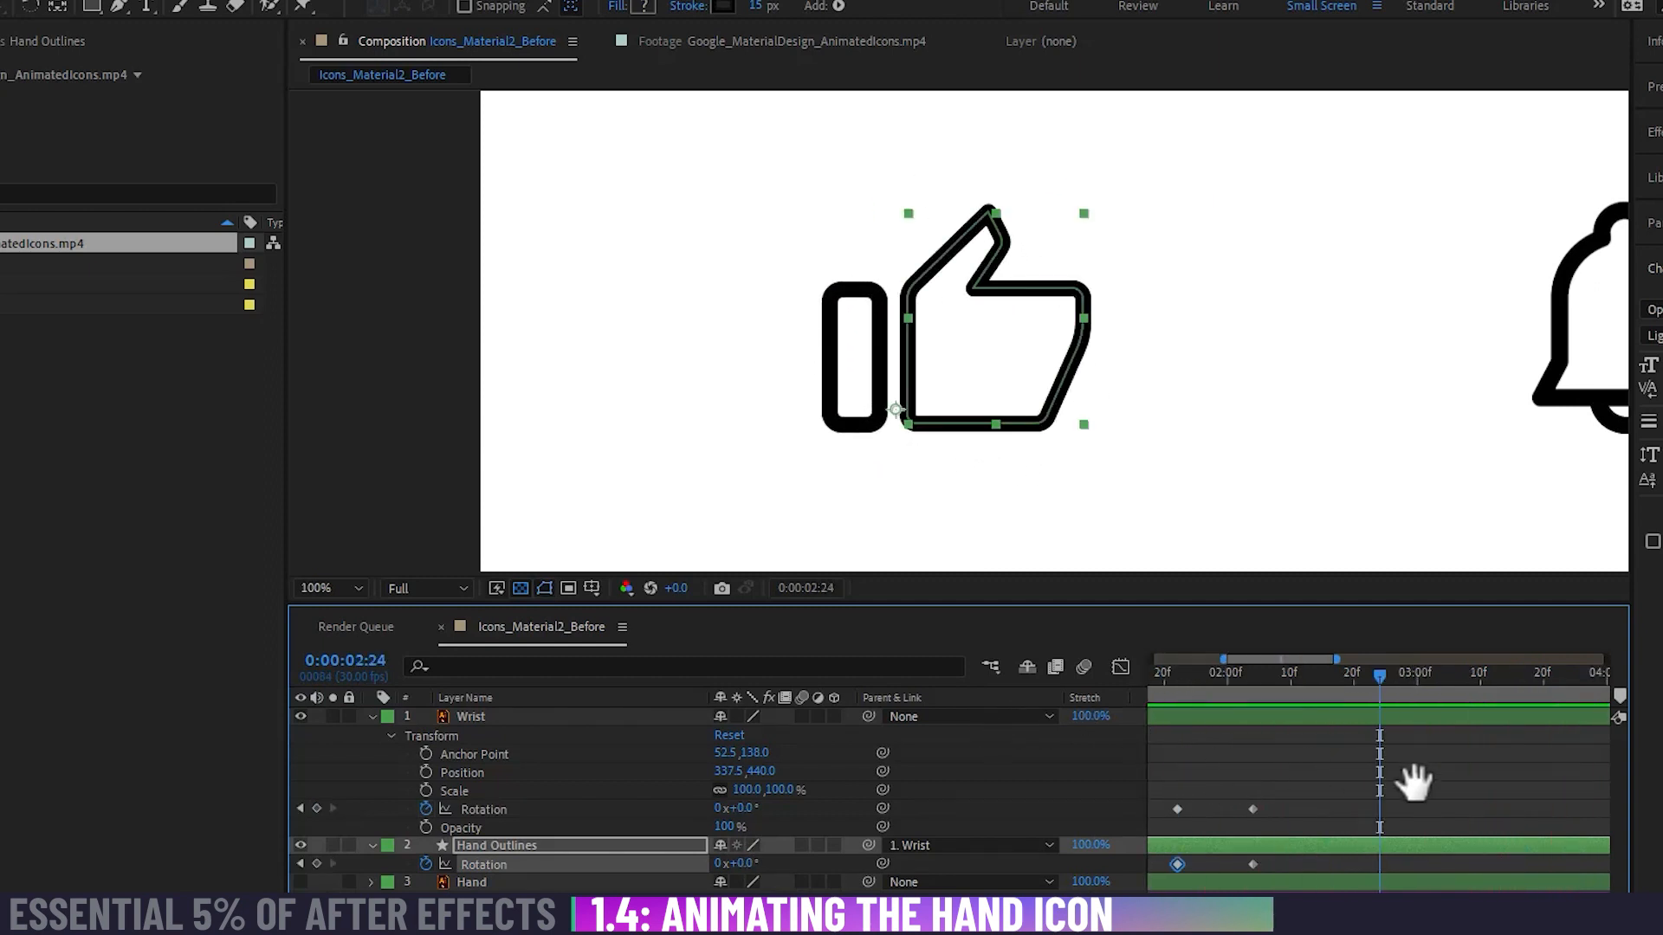
# Step: Move the Hand Outlines layer's fourth Rotation keyframe one frame later and play the animation from the start
pyautogui.moveTo(1152, 673); pyautogui.dragTo(1308, 758)
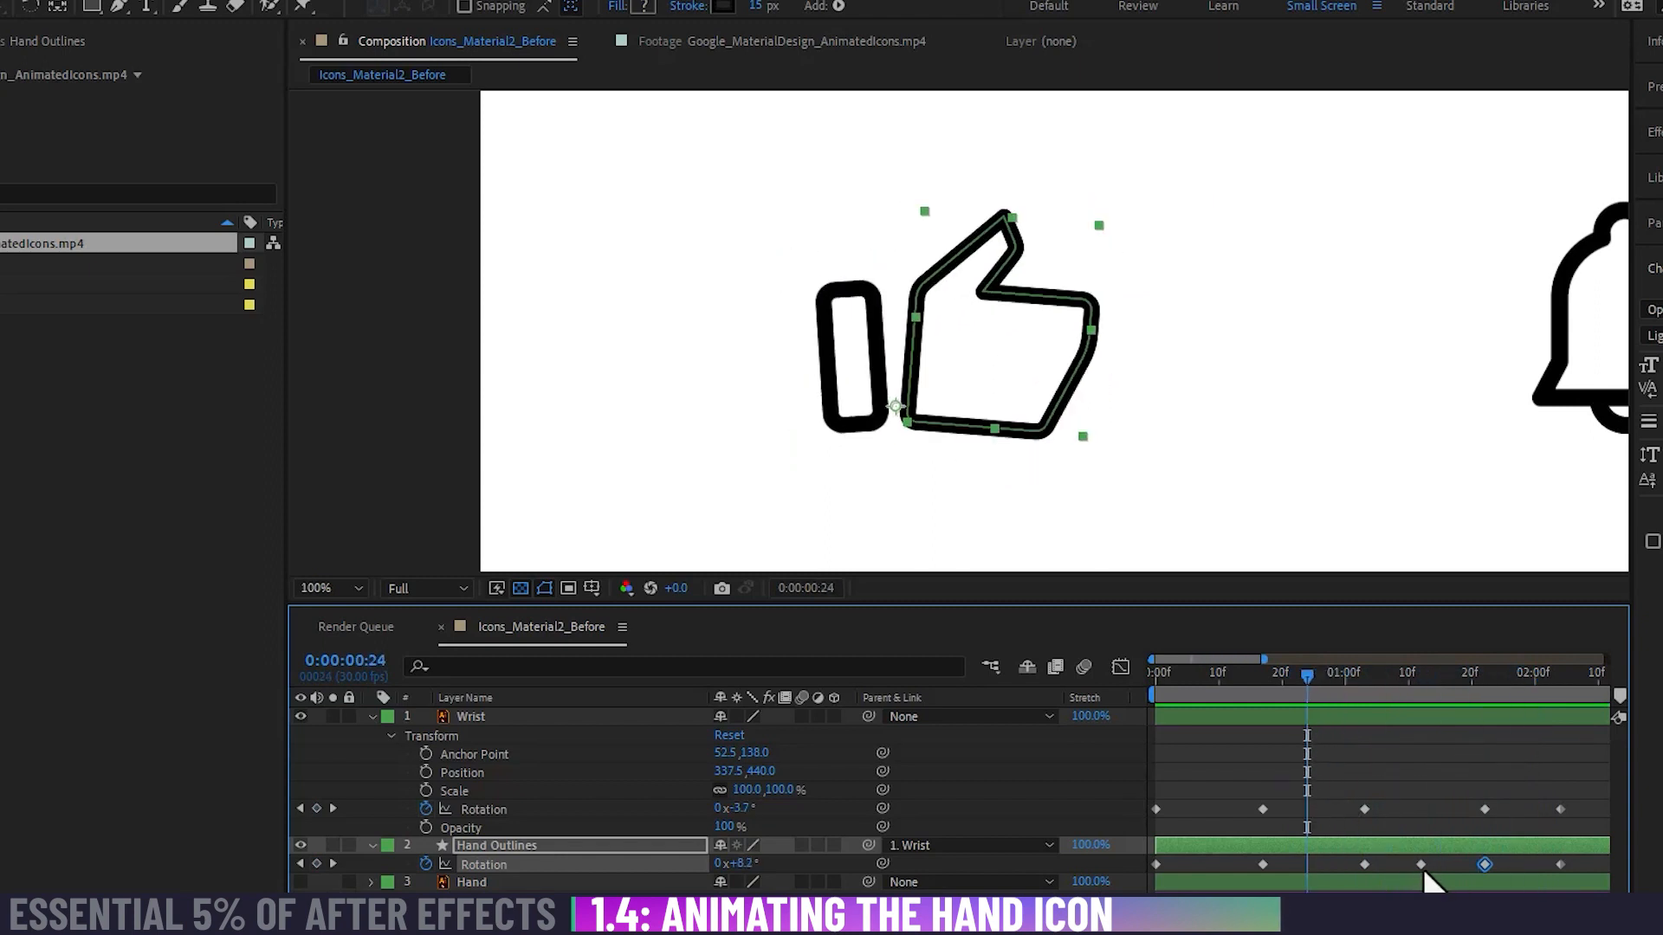
pyautogui.moveTo(1421, 865); pyautogui.dragTo(1428, 864)
pyautogui.click(1432, 797)
pyautogui.moveTo(1287, 679); pyautogui.dragTo(1067, 673)
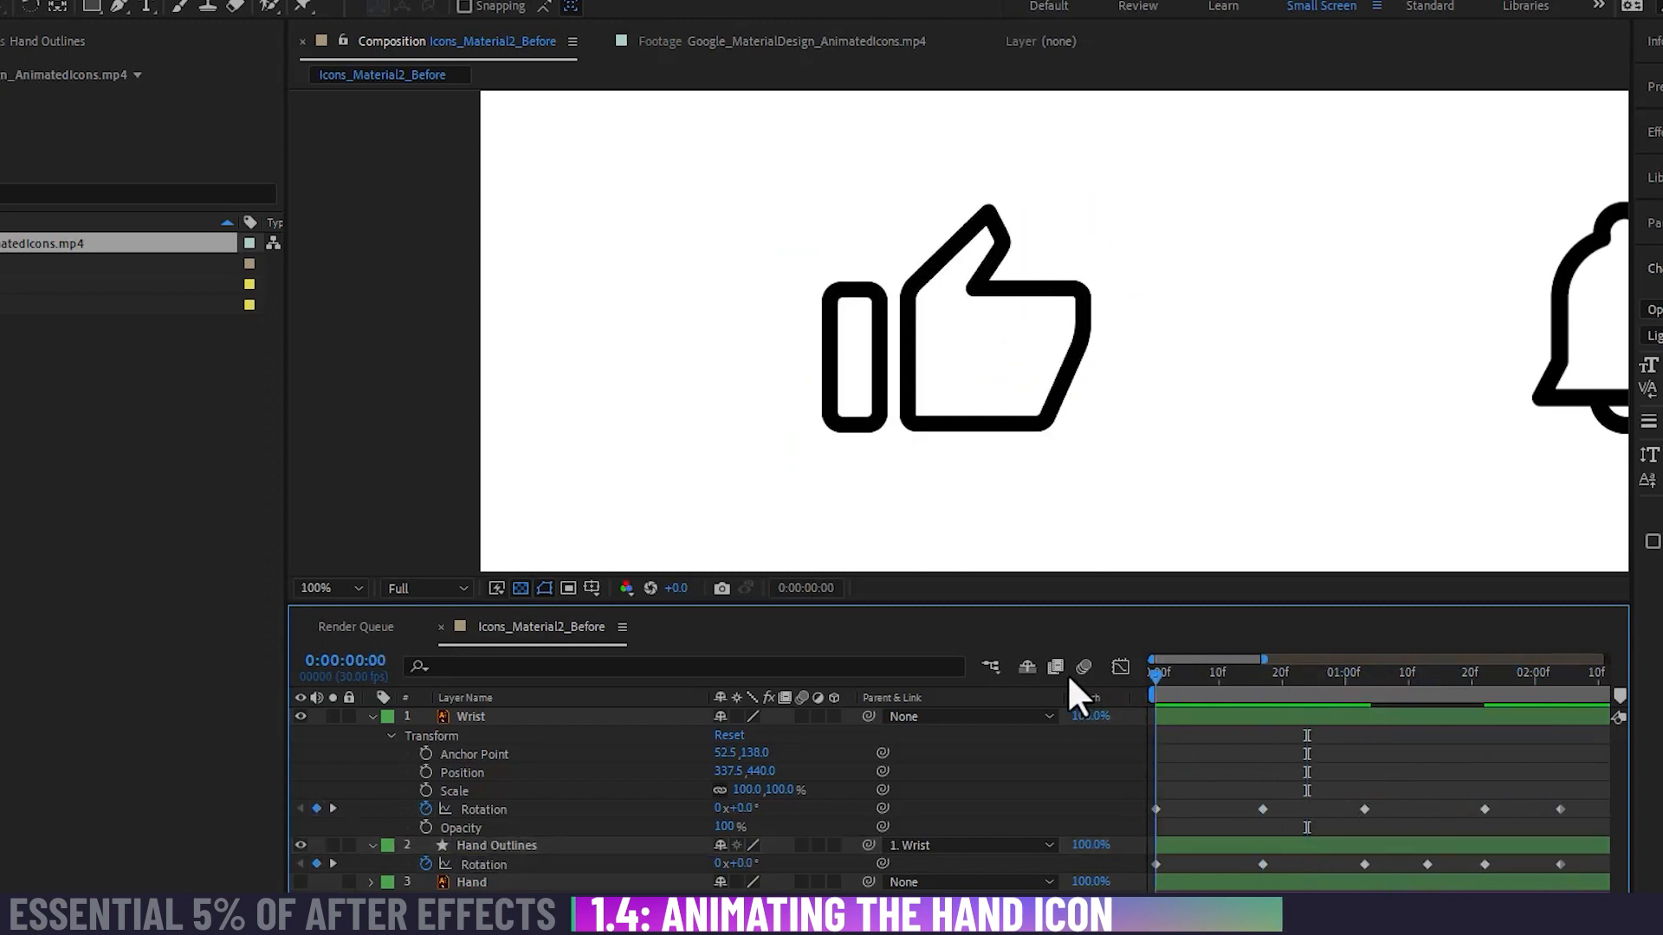
pyautogui.press('space')
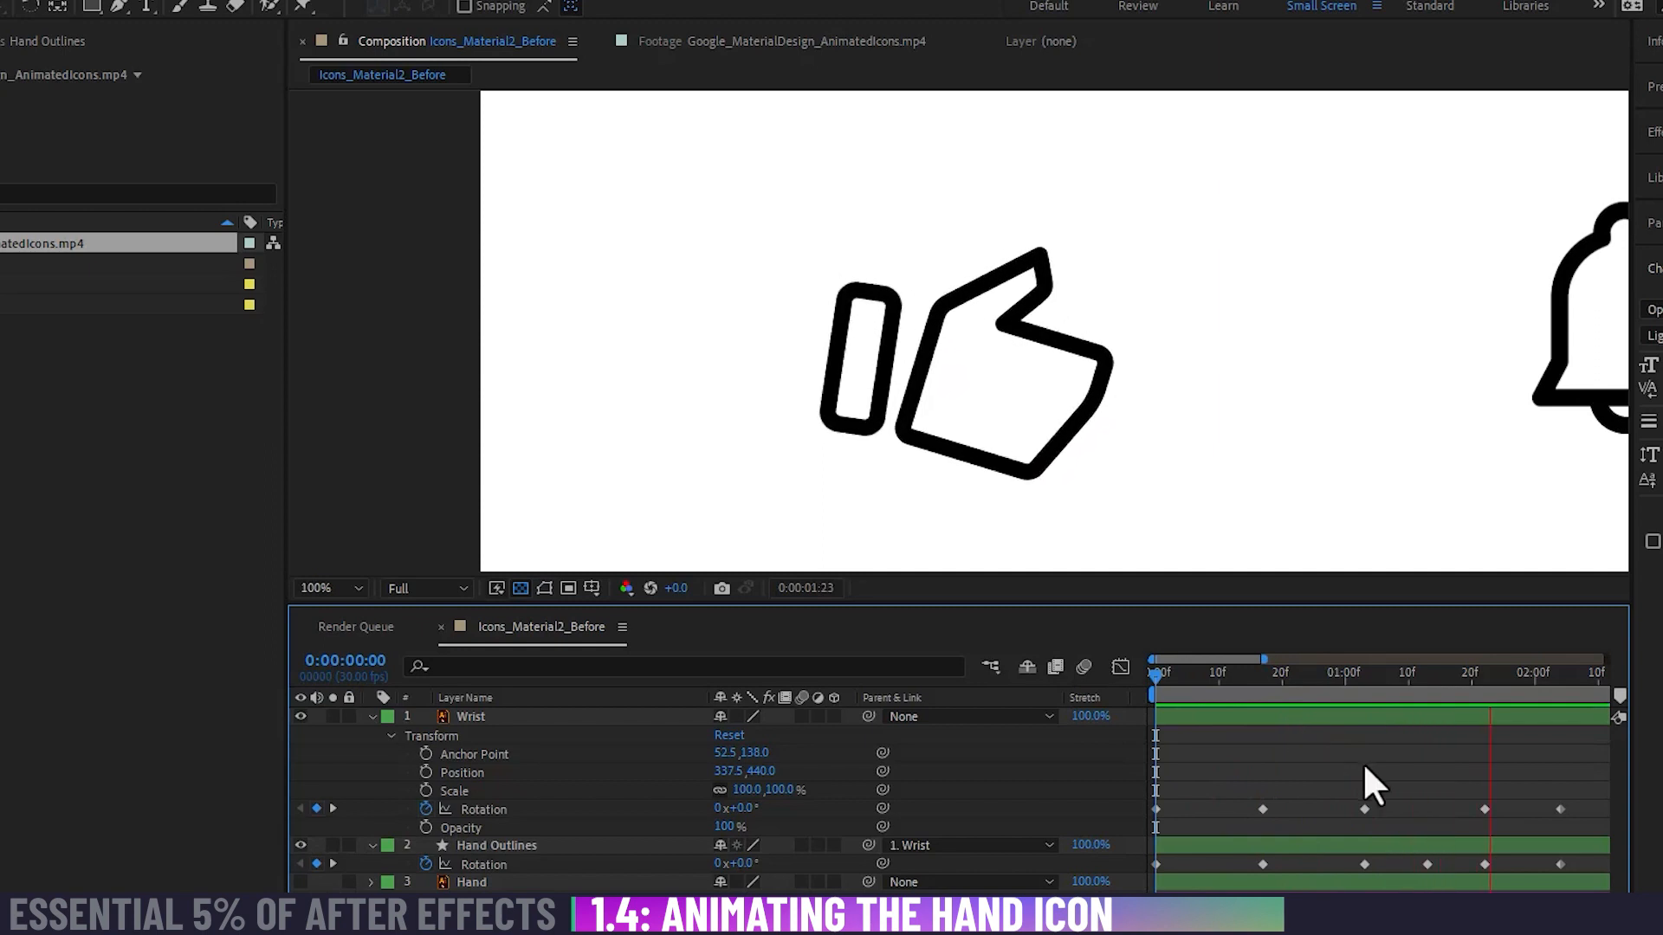
pyautogui.press('space')
# Step: Compress all Wrist and Hand Outlines Rotation keyframes proportionally so they end at about 0:00:01:00, and play the animation
pyautogui.press('-')
pyautogui.press('-')
pyautogui.press('-')
pyautogui.moveTo(1367, 768); pyautogui.dragTo(1124, 878)
pyautogui.keyDown('alt'); pyautogui.moveTo(1318, 864); pyautogui.dragTo(1228, 860); pyautogui.keyUp('alt')
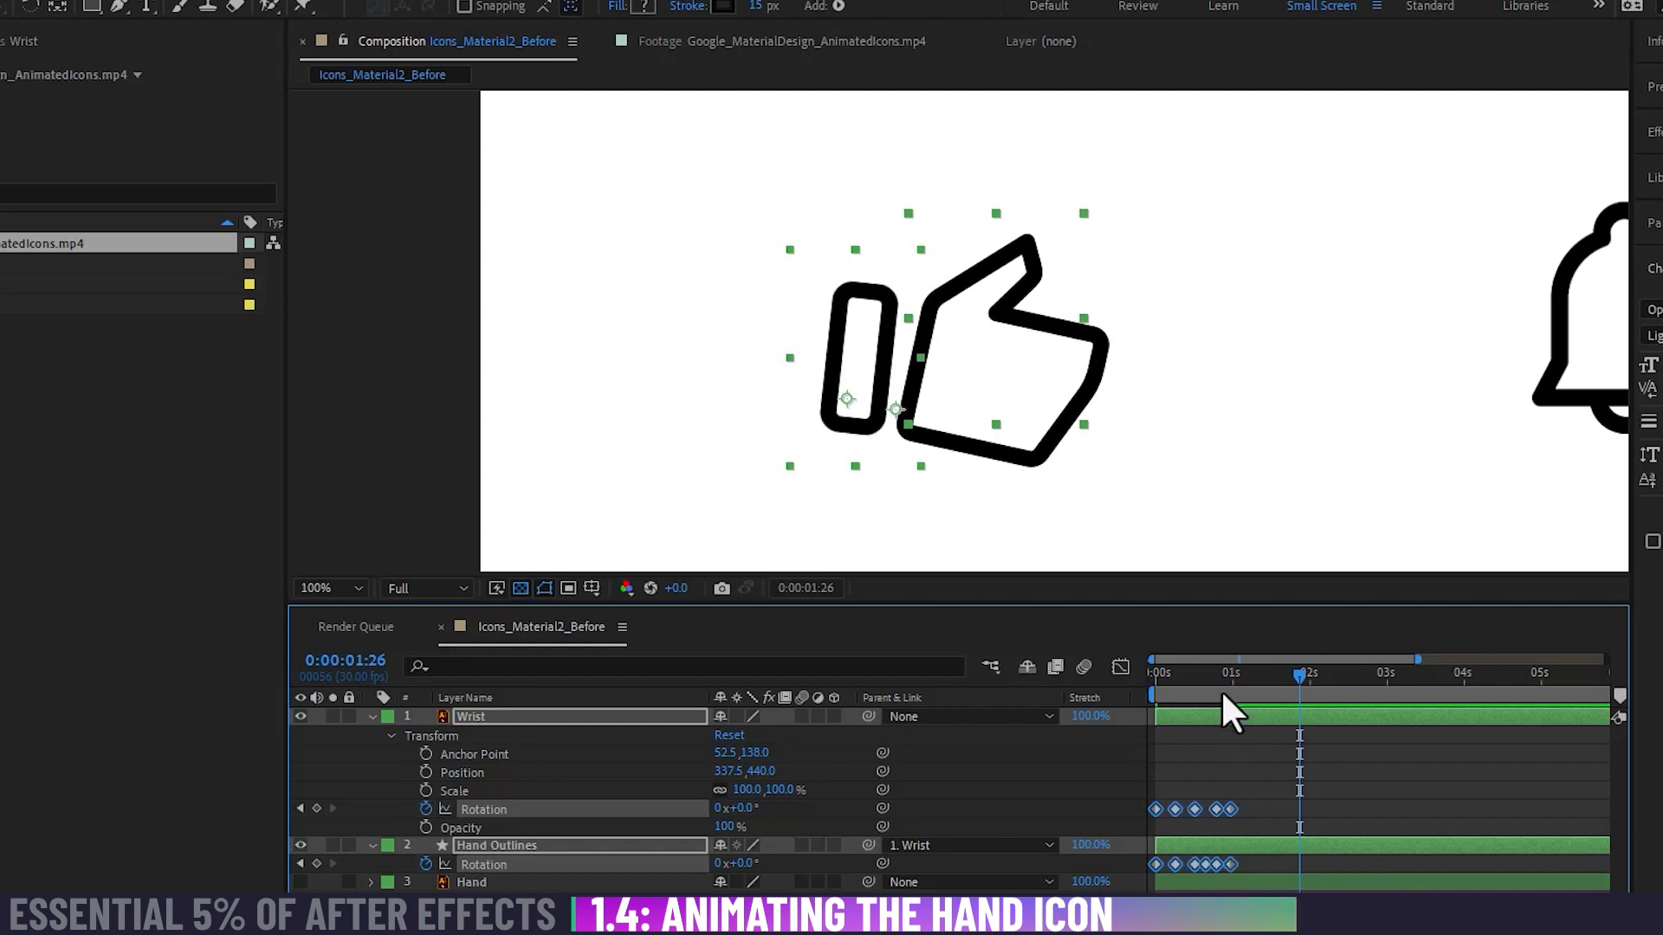
pyautogui.moveTo(1219, 680); pyautogui.dragTo(1115, 684)
pyautogui.press('space')
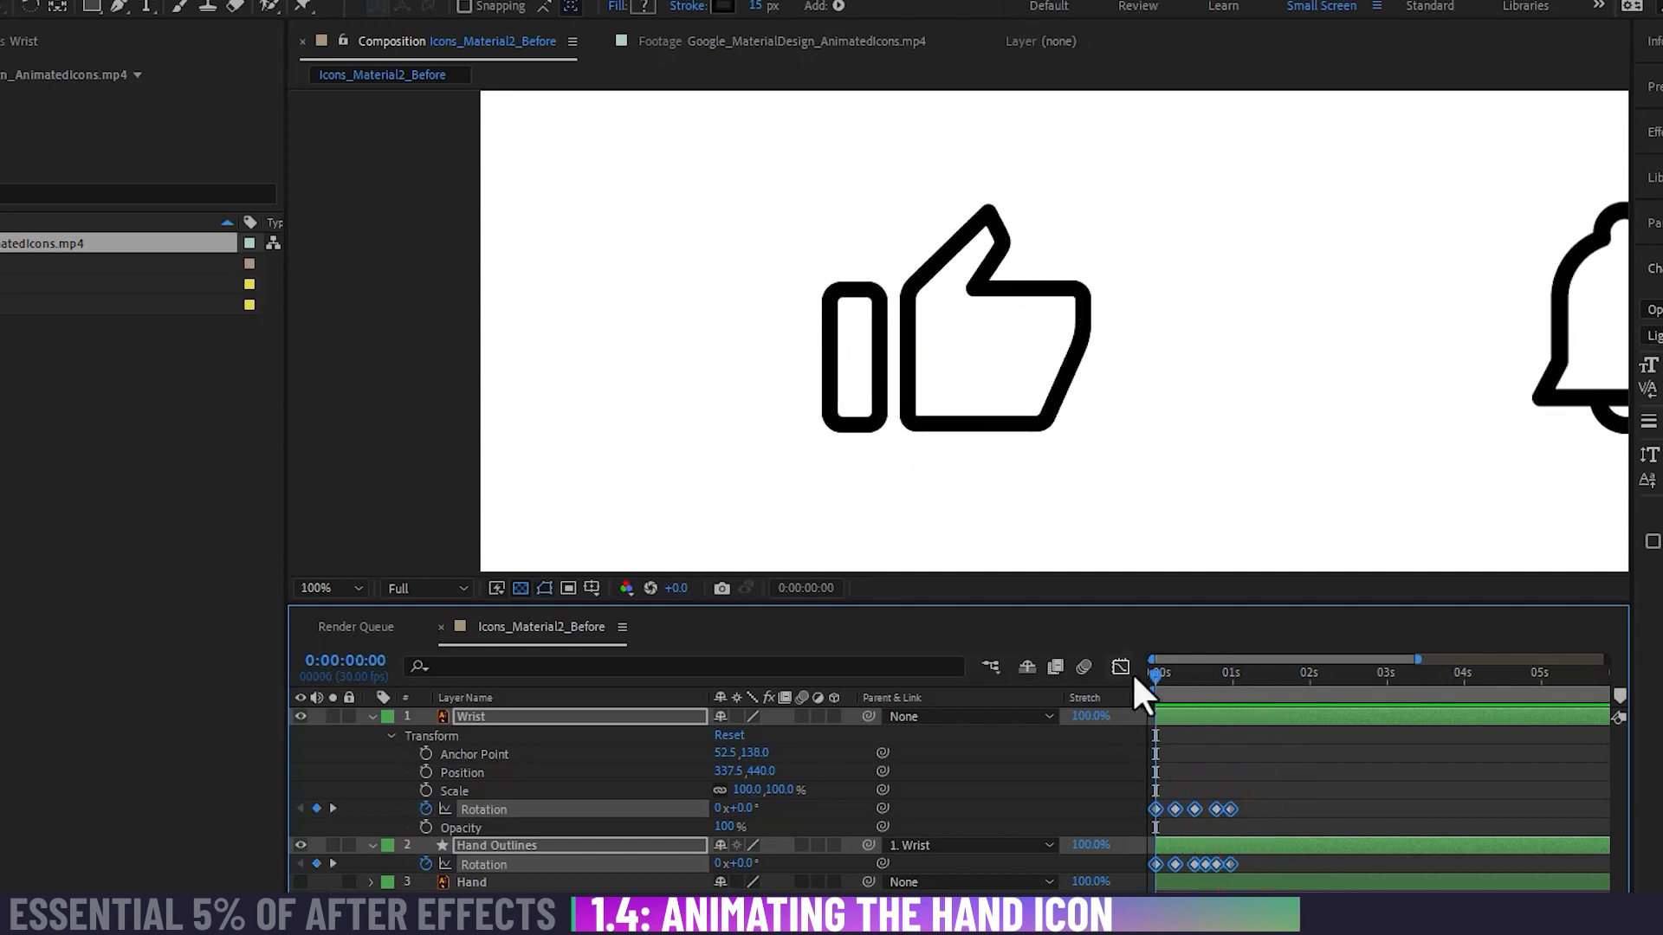
pyautogui.press('space')
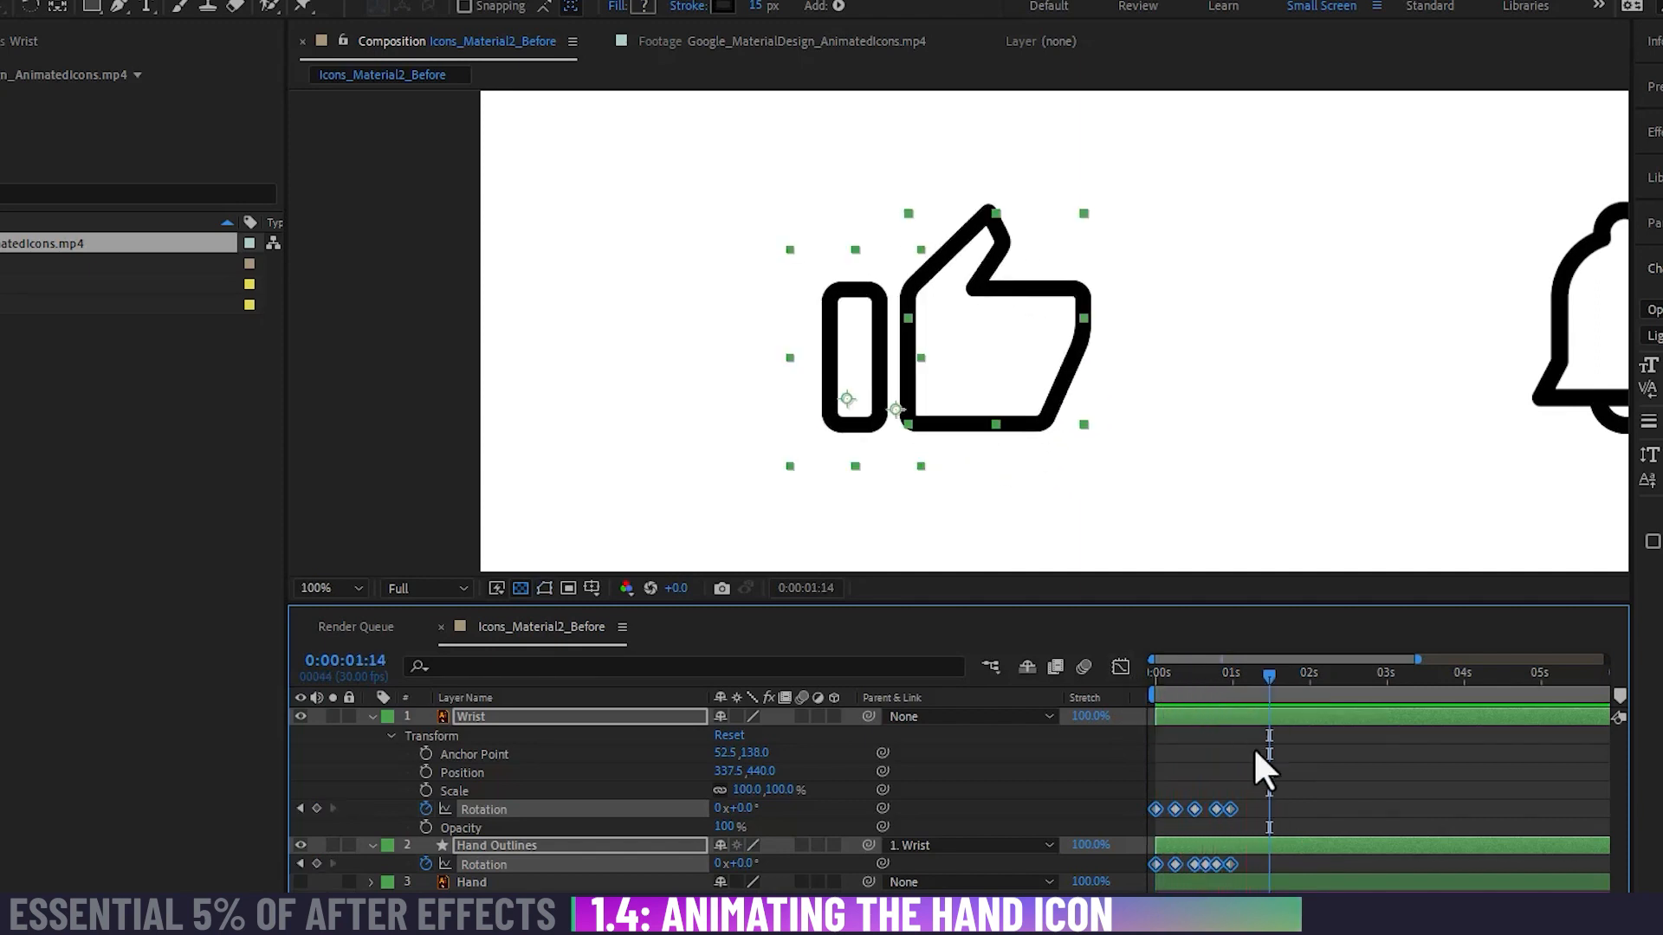
# Step: Compress the selected Rotation keyframes further so they end at about 0:00:00:25, and preview the faster motion
pyautogui.keyDown('alt'); pyautogui.moveTo(1230, 807); pyautogui.dragTo(1220, 803); pyautogui.keyUp('alt')
pyautogui.press('Home')
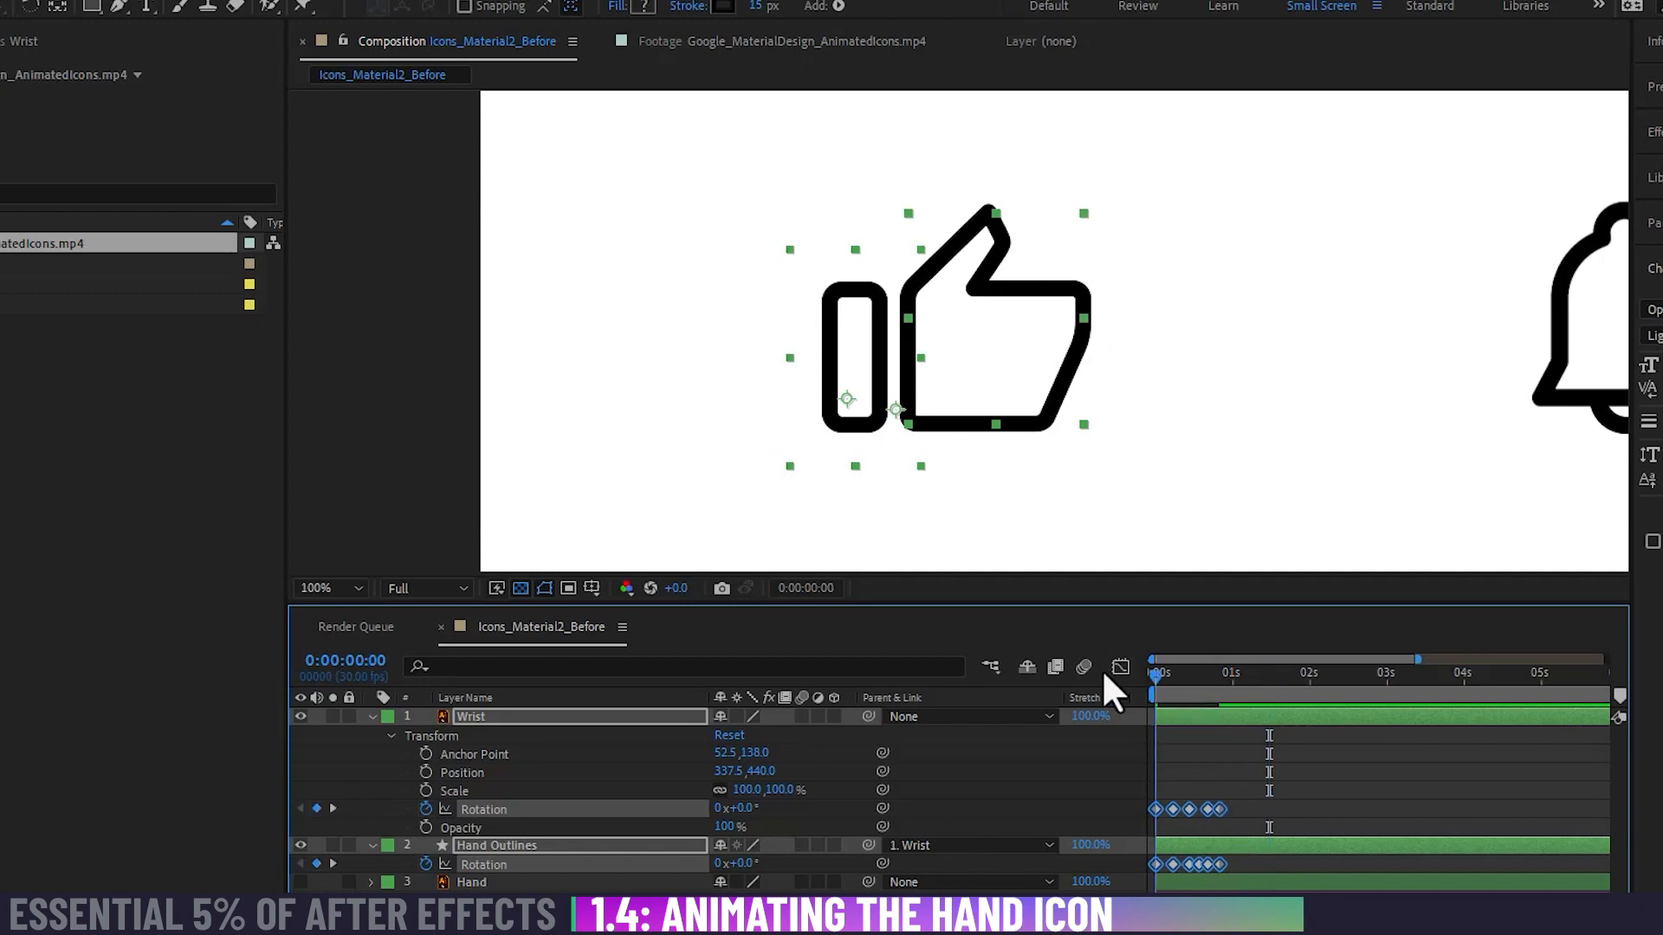
pyautogui.press('space')
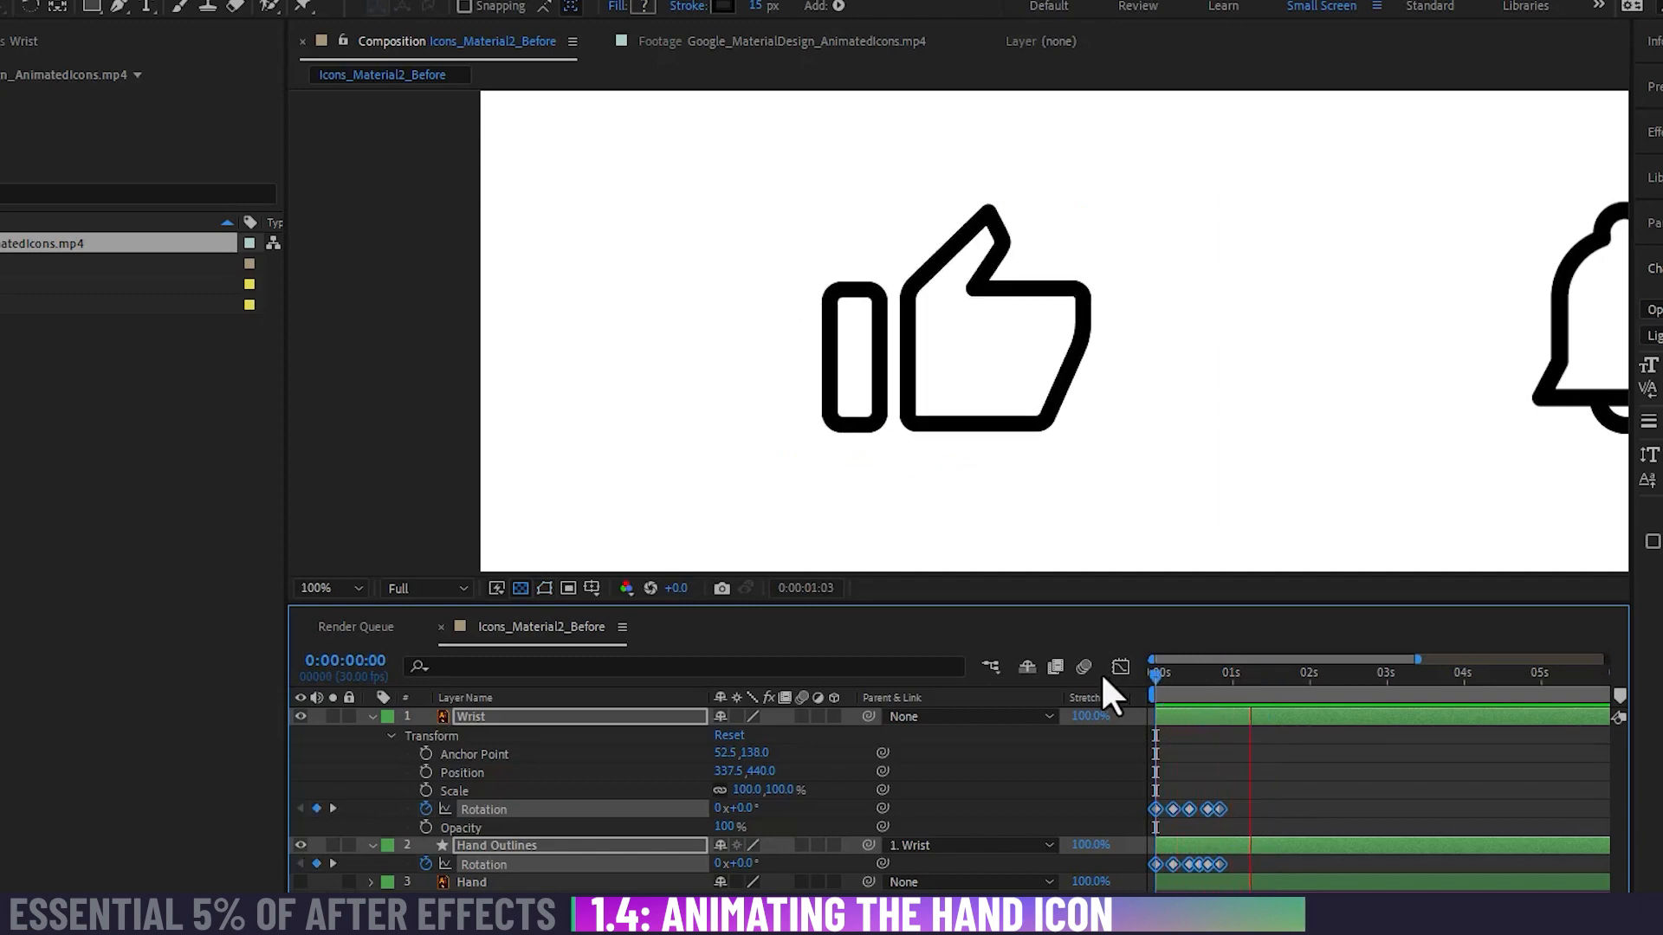
pyautogui.press('space')
pyautogui.click(1253, 750)
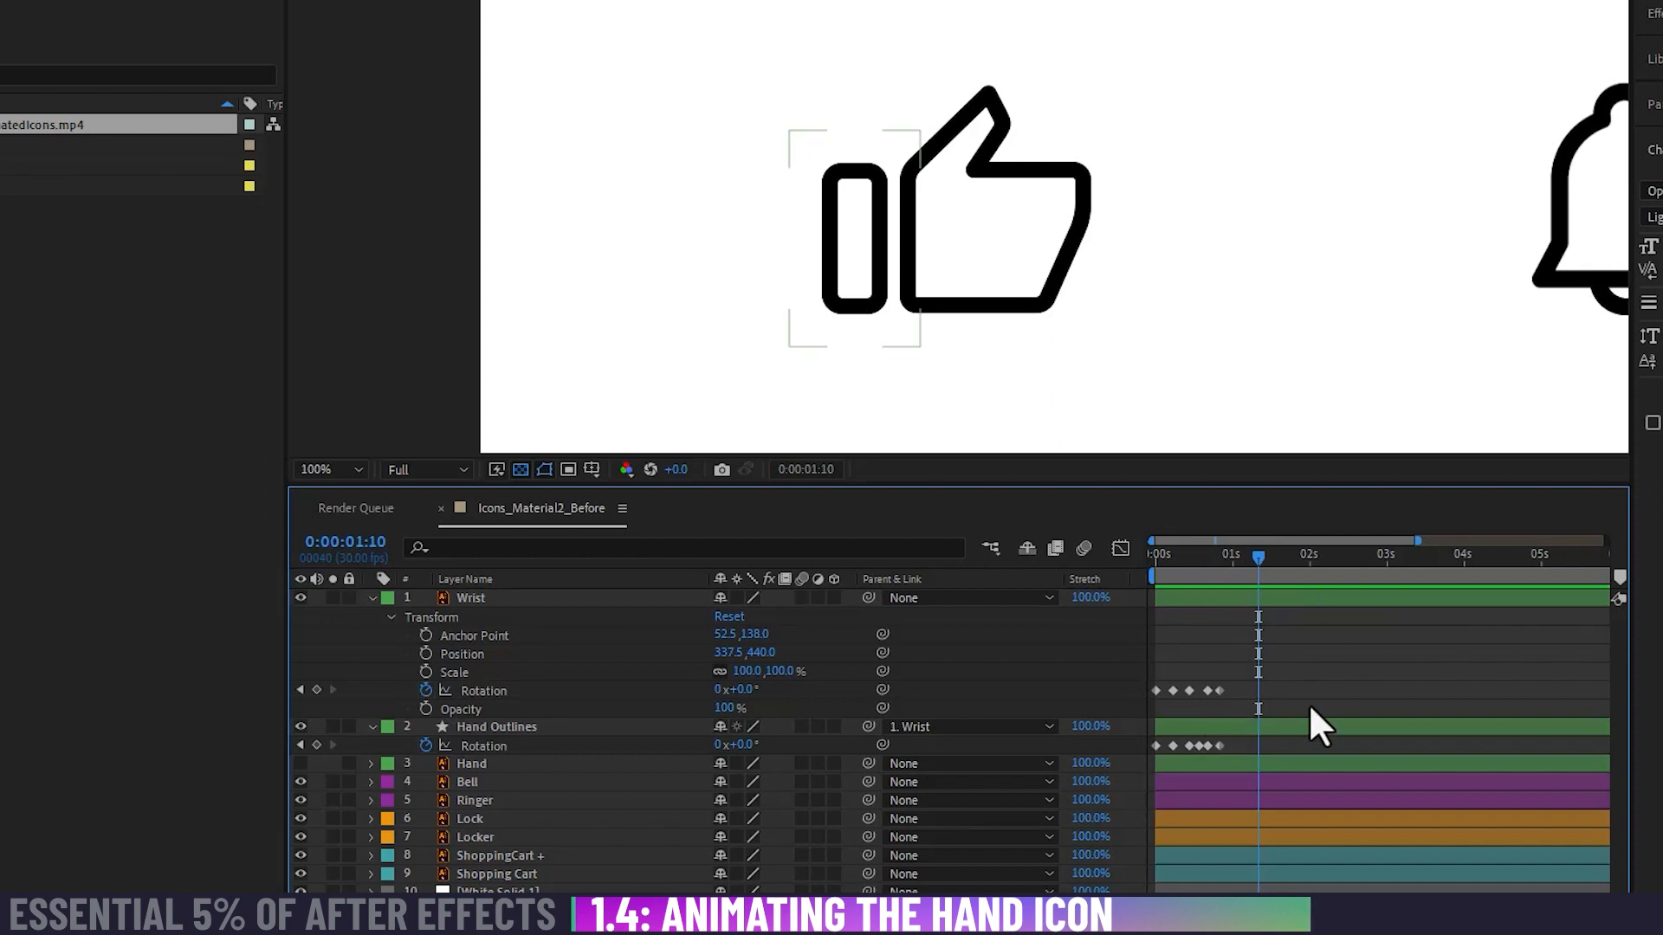
# Step: Reveal the Hand Outlines layer's animated properties and move all its Path keyframes earlier to begin at about 0:00:00:04
pyautogui.click(1307, 730)
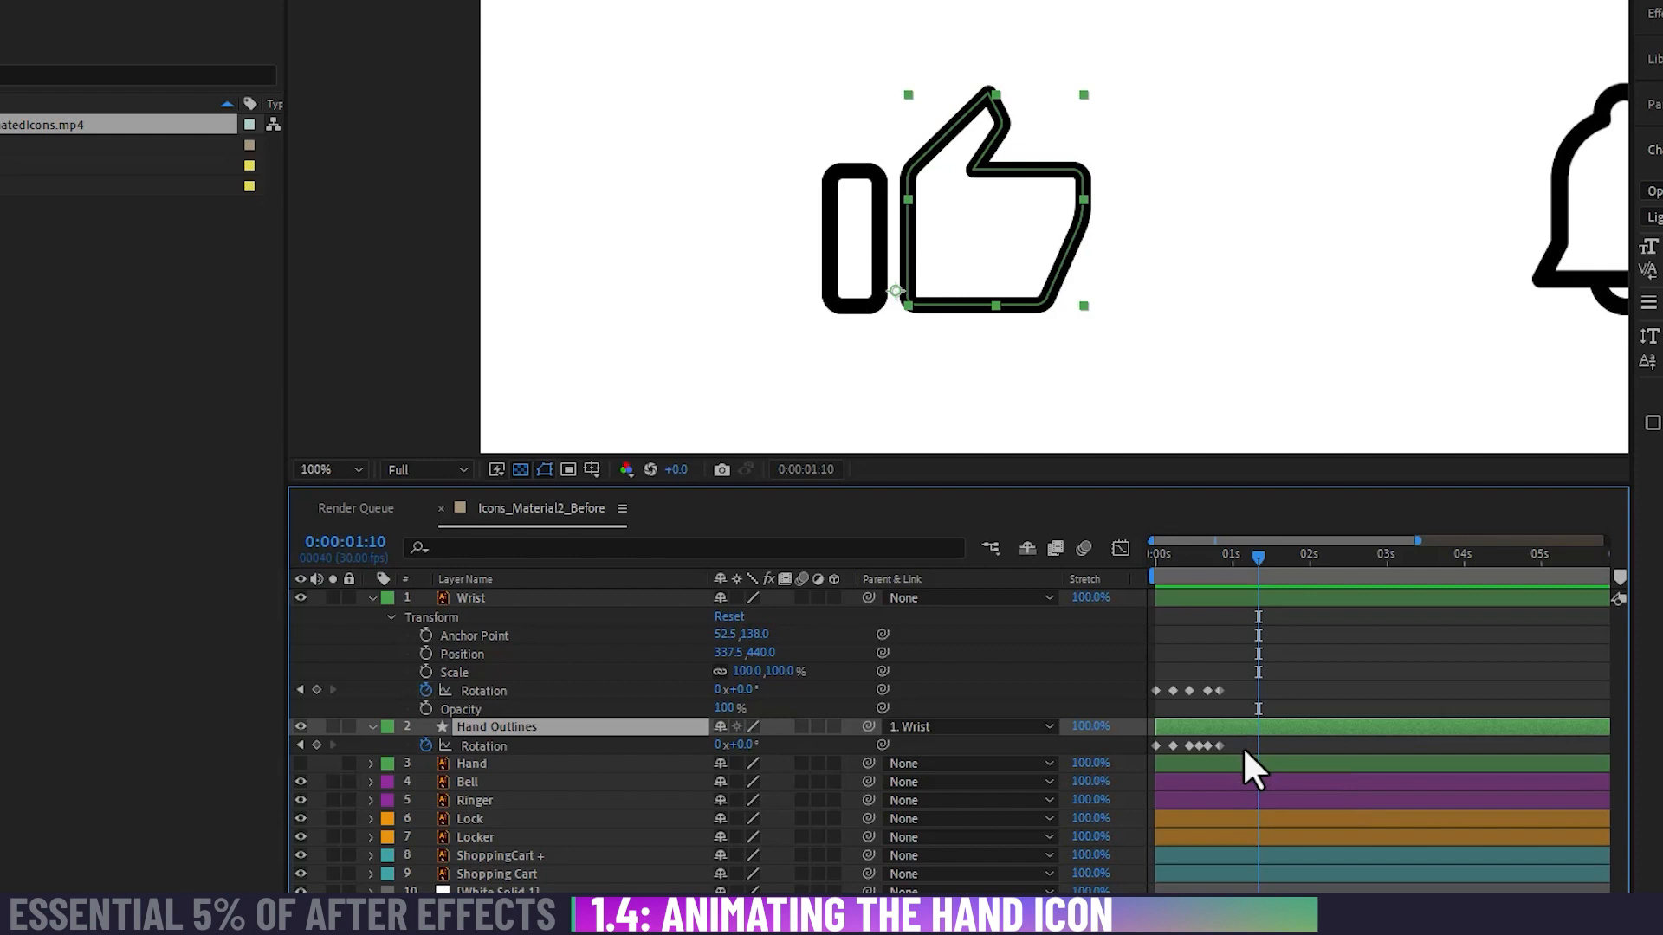
pyautogui.press('u')
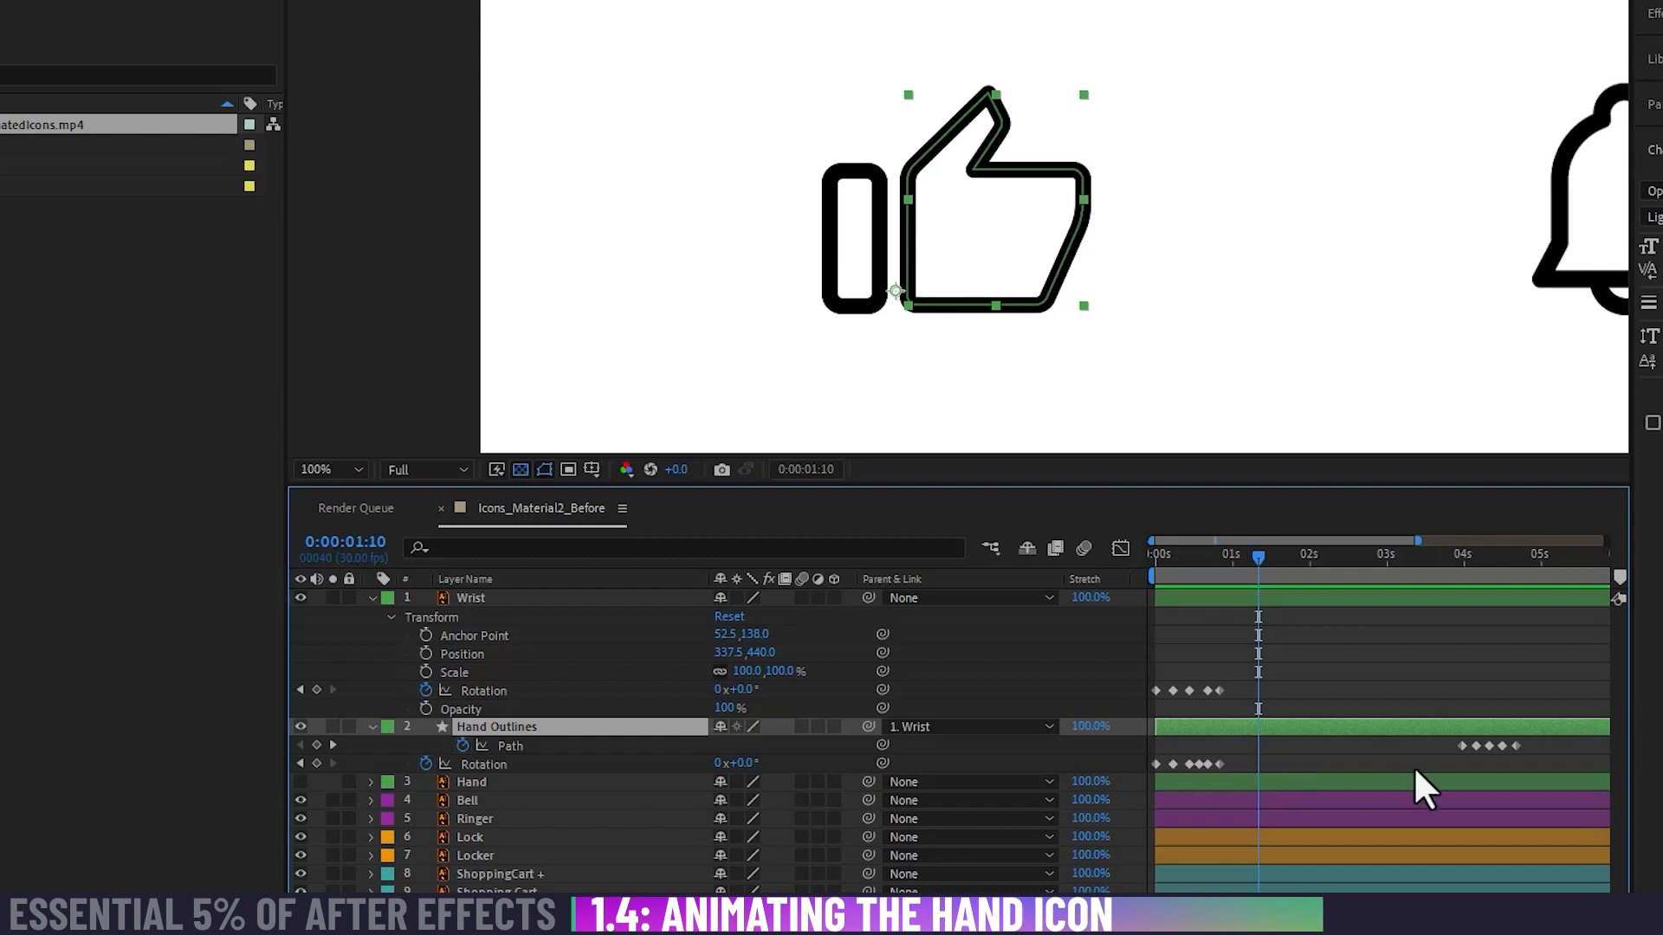
pyautogui.moveTo(1430, 766); pyautogui.dragTo(1566, 740)
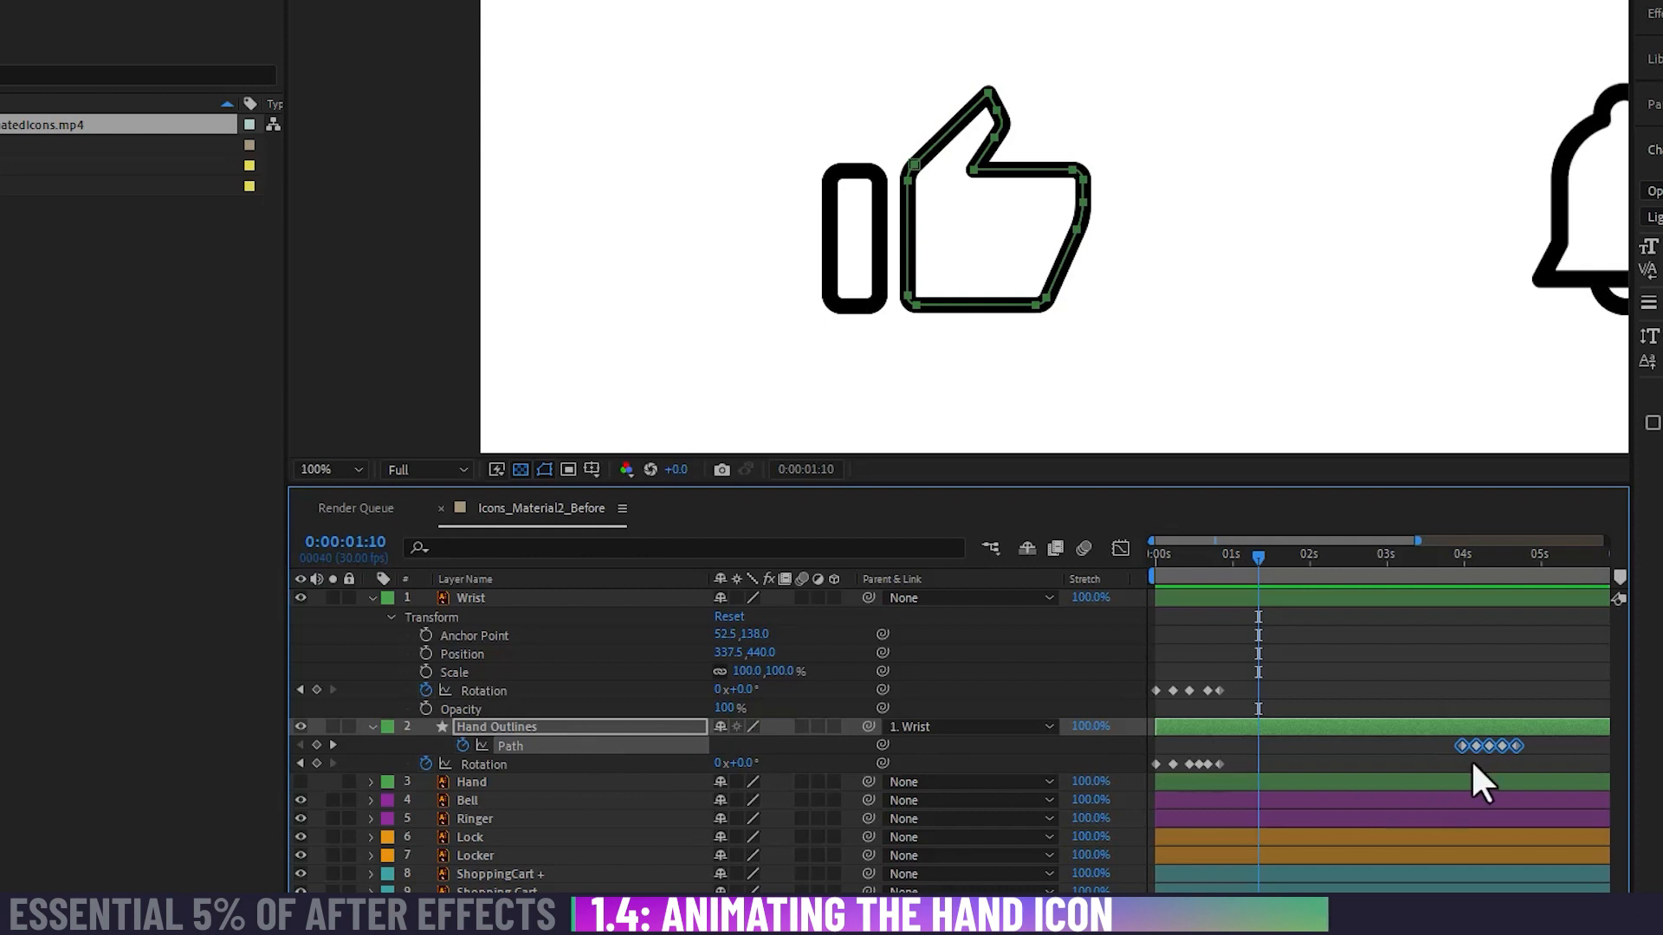
pyautogui.moveTo(1460, 745); pyautogui.dragTo(1163, 750)
# Step: Scrub and play the hand animation from the start to examine the Path keyframes' timing against the rotation
pyautogui.click(1196, 568)
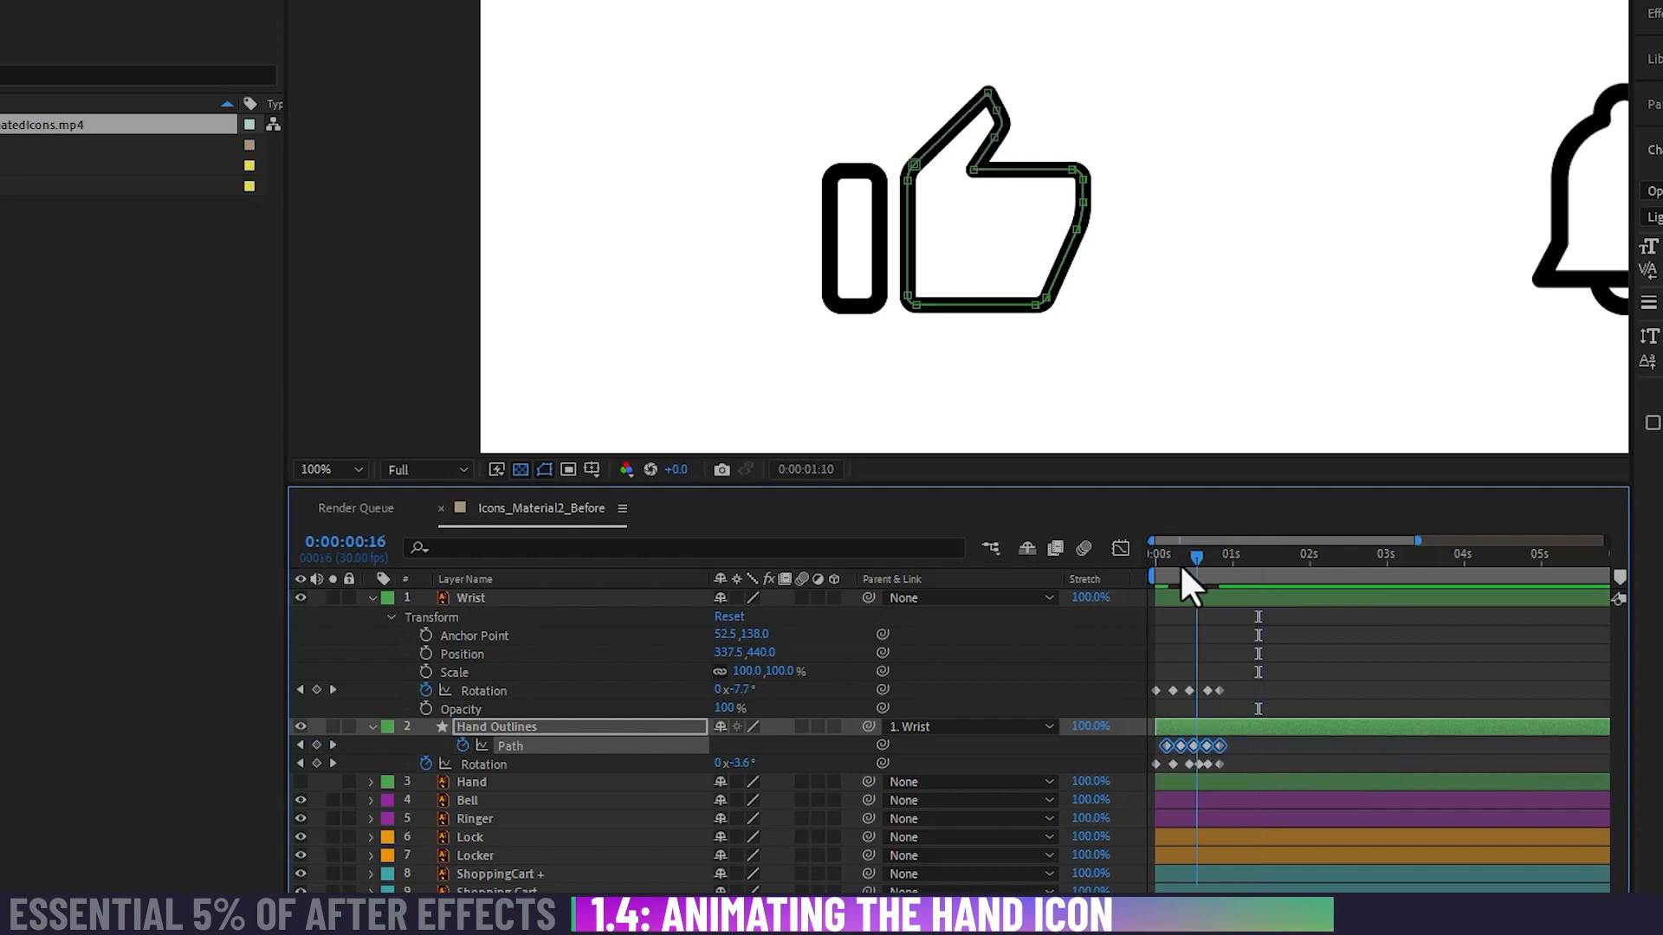
pyautogui.moveTo(1181, 568); pyautogui.dragTo(1129, 589)
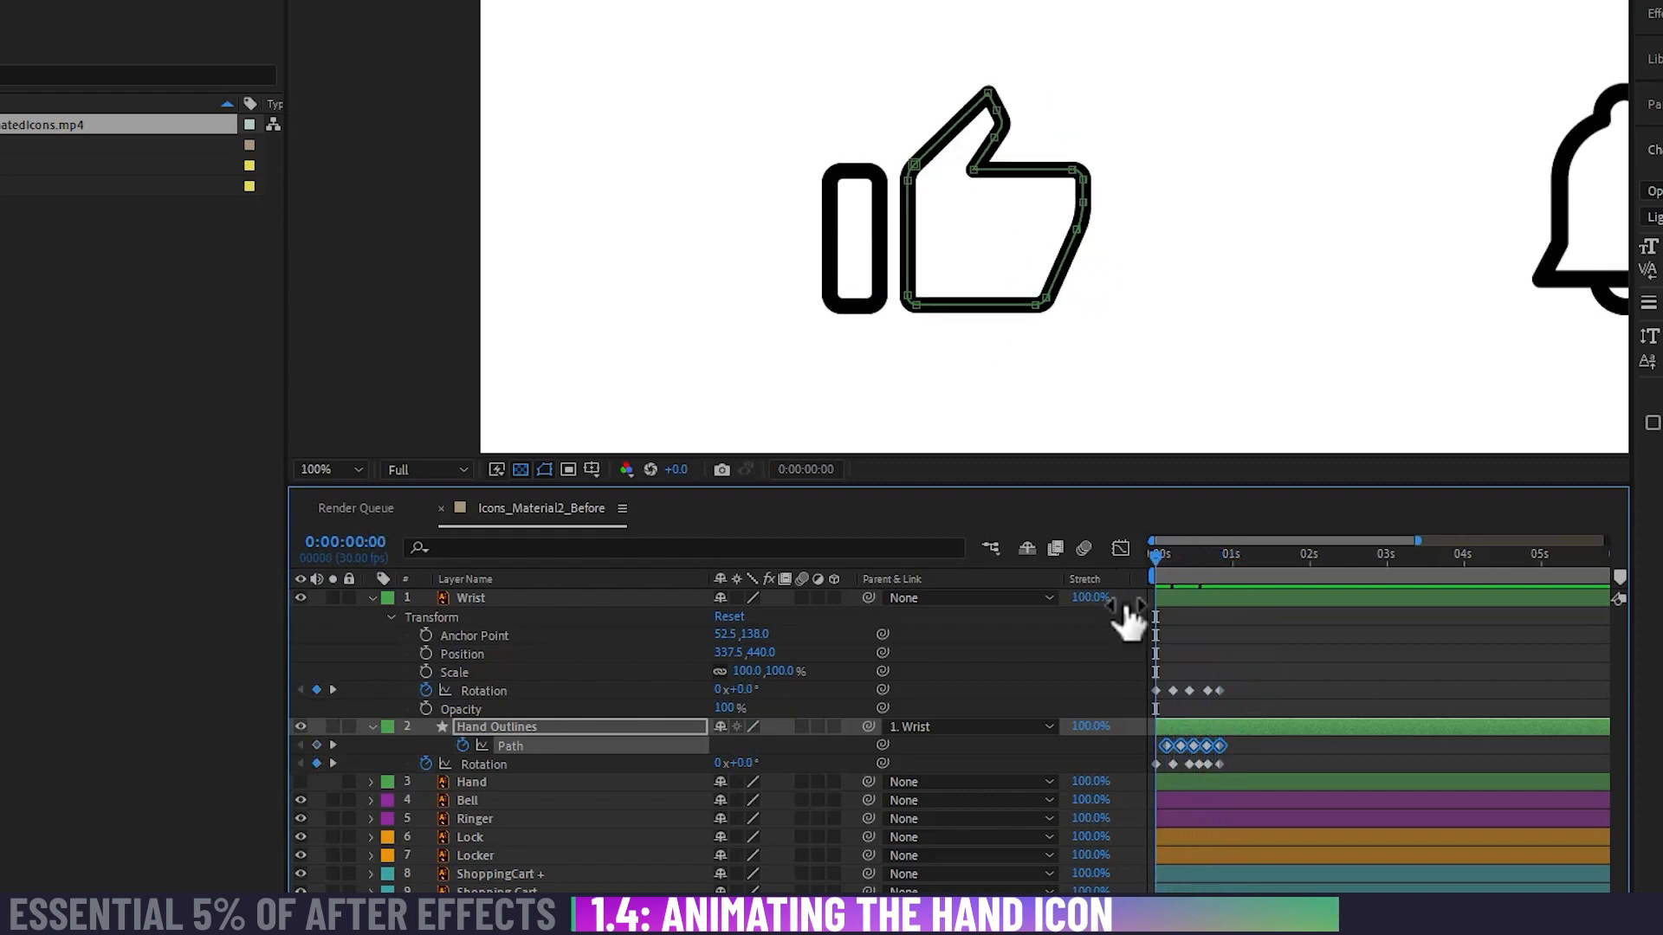
pyautogui.press('=')
pyautogui.press('=')
pyautogui.press('=')
pyautogui.press('space')
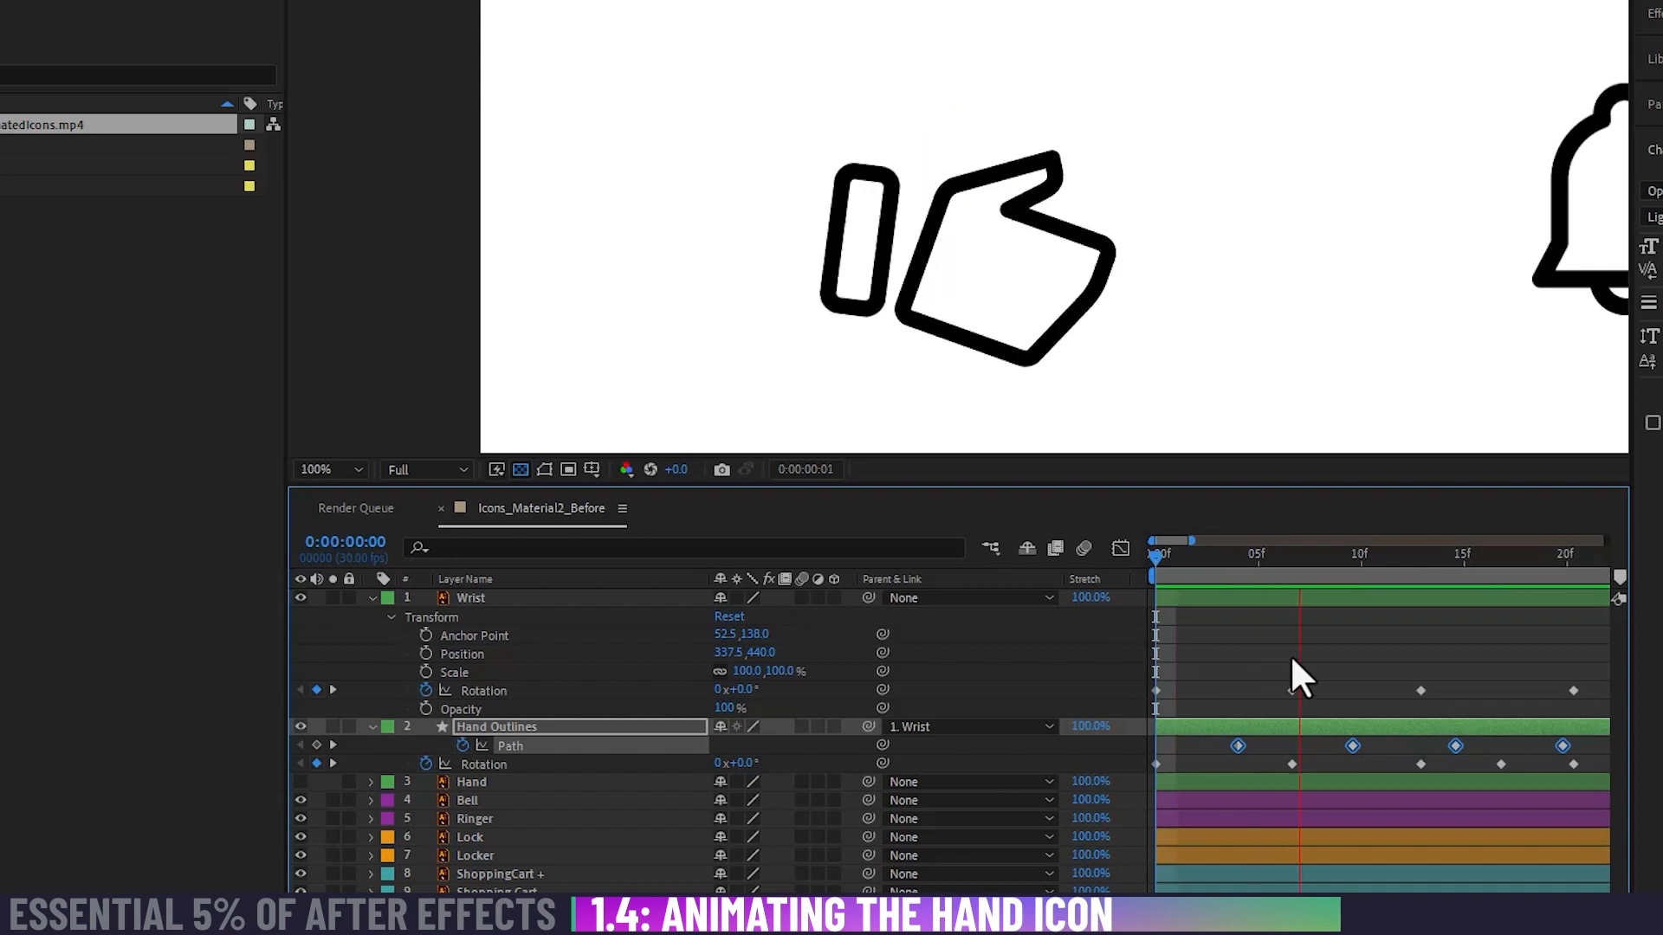
pyautogui.press('-')
pyautogui.press('space')
# Step: Shift and compress the Hand Outlines Path keyframes to run from 0:00:00:00 to about 0:00:00:20, and play the animation
pyautogui.moveTo(1166, 563); pyautogui.dragTo(1226, 568)
pyautogui.moveTo(1197, 746); pyautogui.dragTo(1157, 745)
pyautogui.click(1153, 554)
pyautogui.moveTo(1156, 559); pyautogui.dragTo(1423, 641)
pyautogui.moveTo(1374, 745); pyautogui.dragTo(1362, 745)
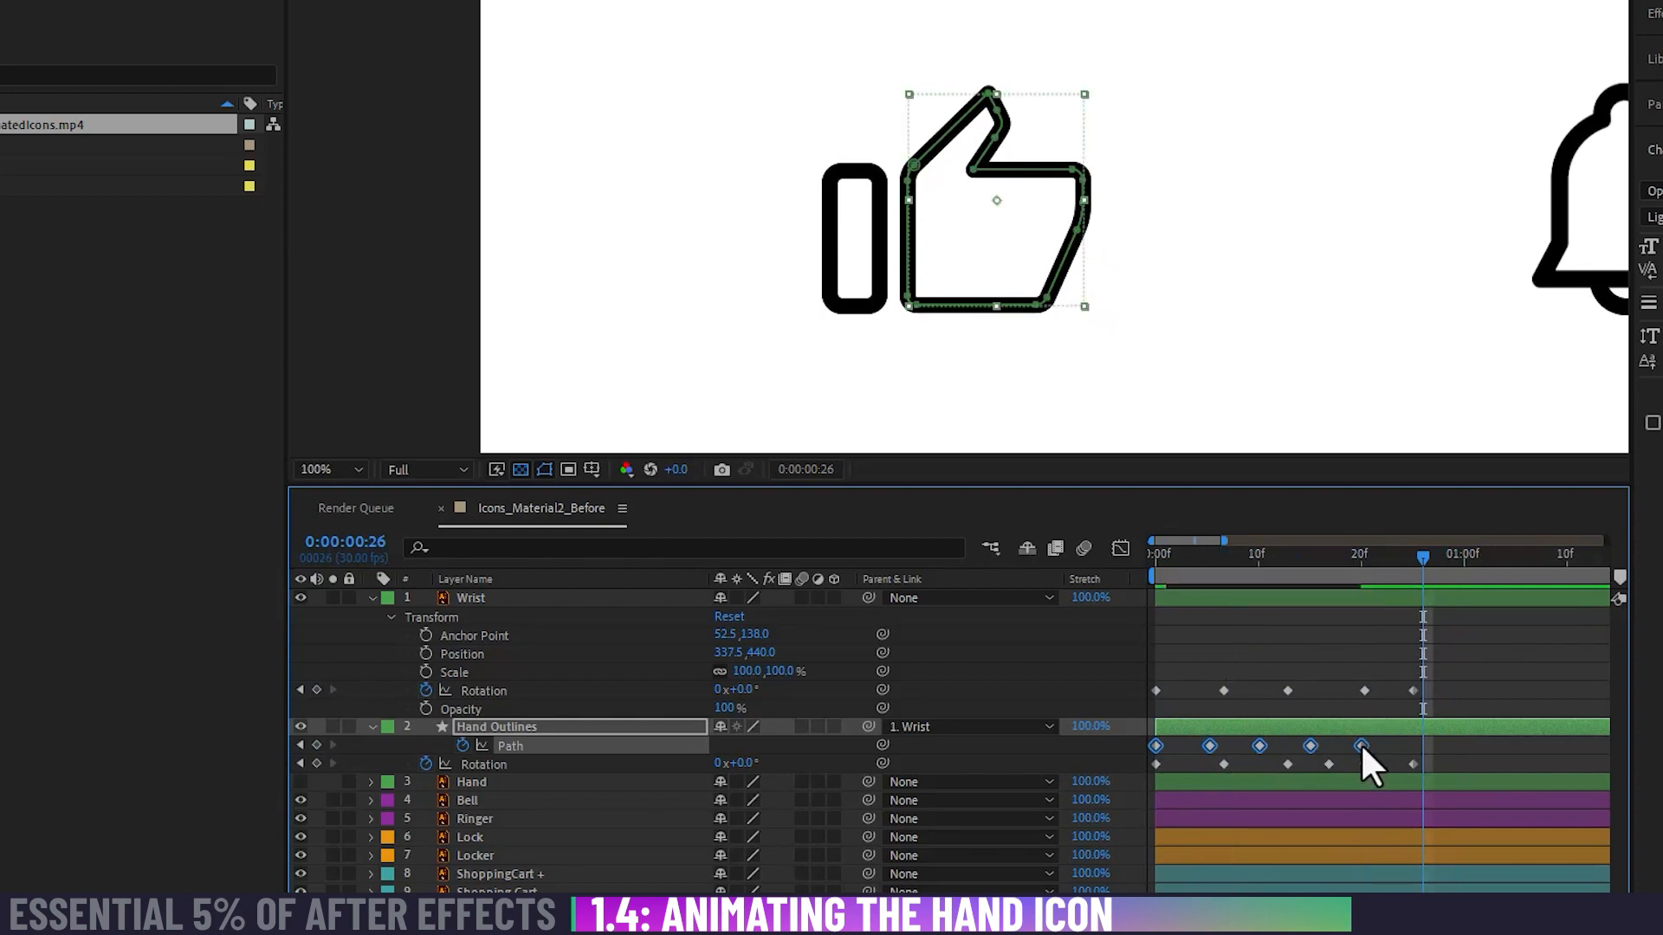
pyautogui.moveTo(1301, 561); pyautogui.dragTo(1138, 580)
pyautogui.press('space')
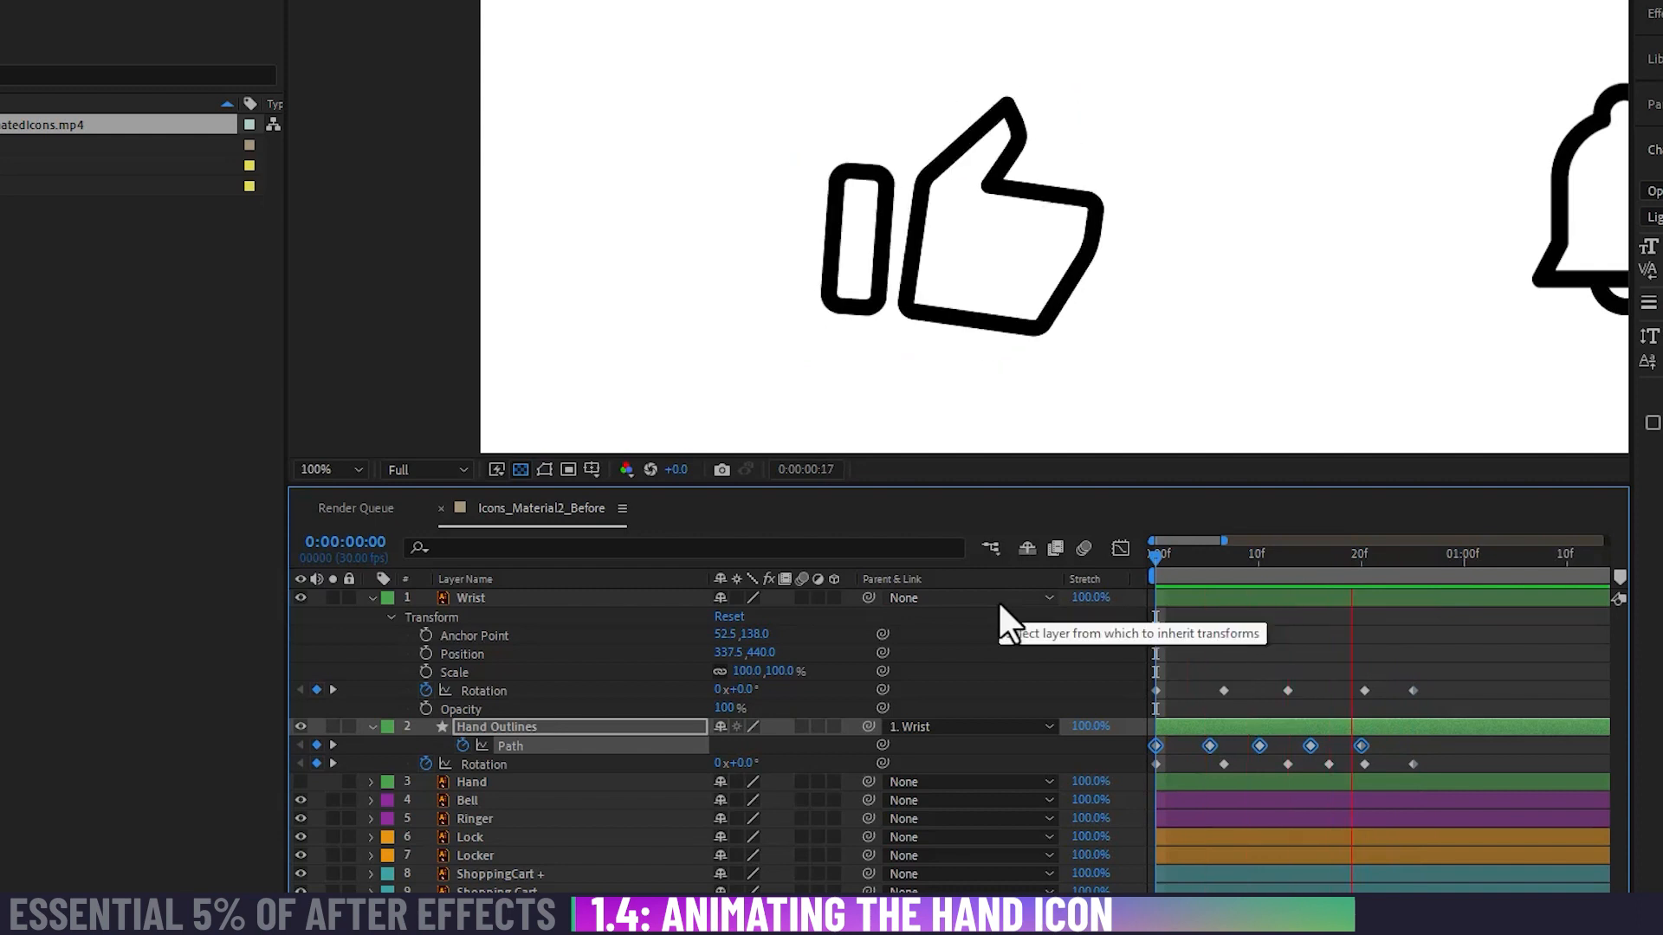
pyautogui.press('space')
# Step: Move the Hand Outlines layer's last Path keyframe to about 0:00:00:25, in line with the final Rotation keyframes
pyautogui.moveTo(1247, 558); pyautogui.dragTo(1399, 598)
pyautogui.click(1386, 598)
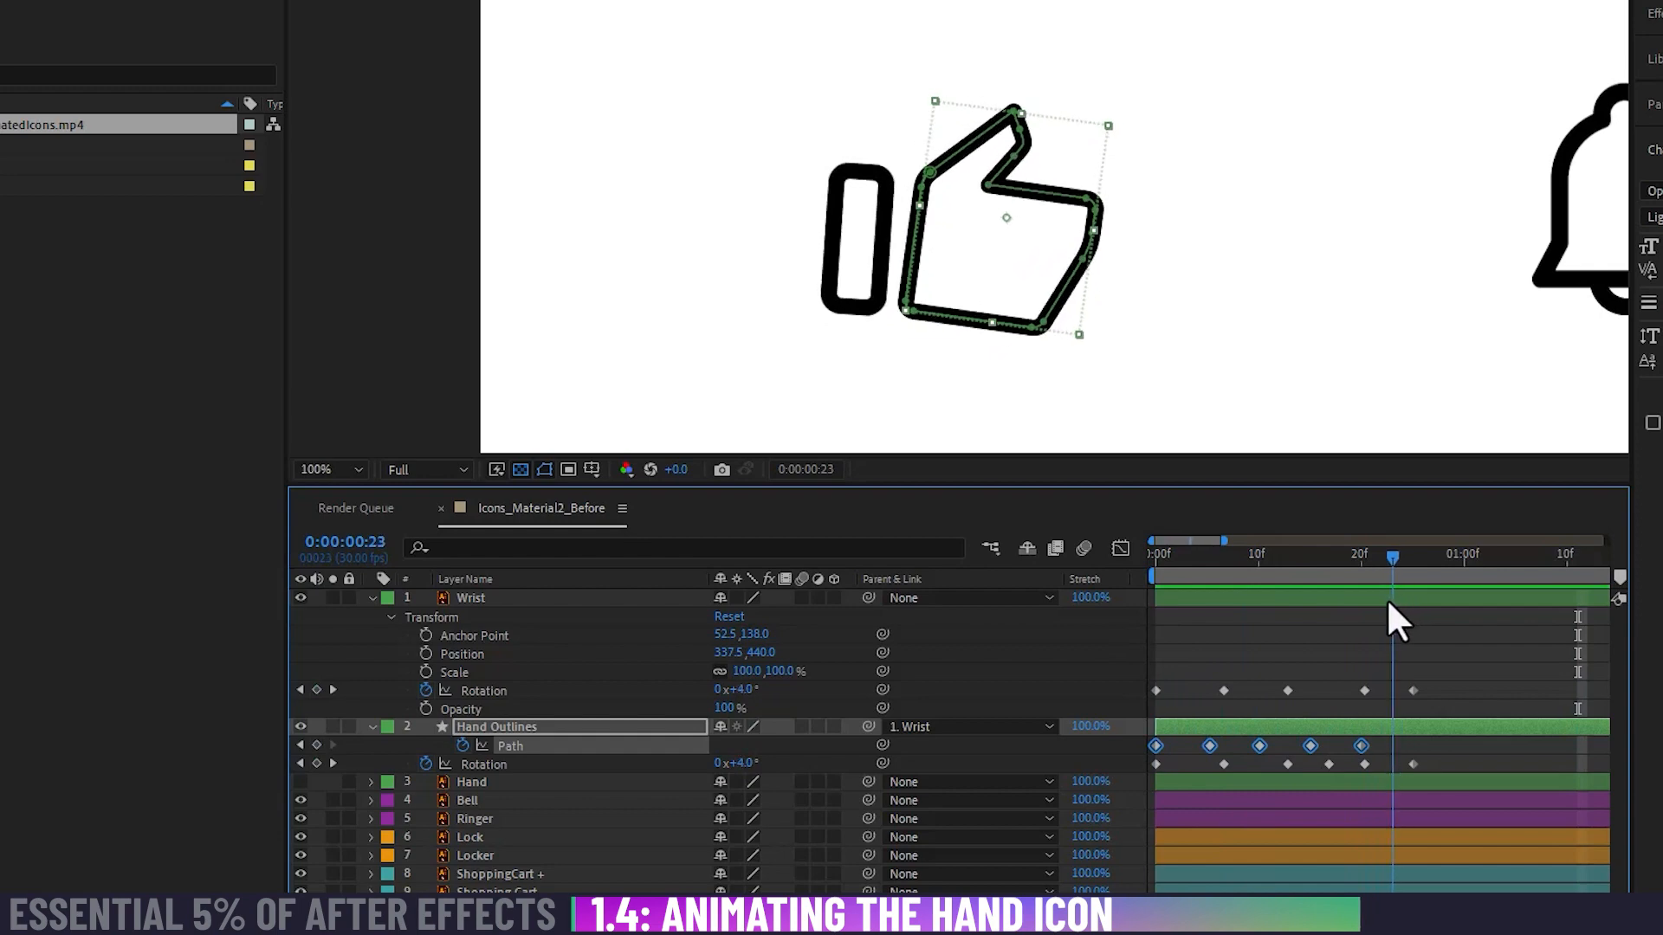
pyautogui.moveTo(1363, 746); pyautogui.dragTo(1413, 746)
# Step: At 0:00:00:21, lower the thumb tip's path points on Hand Outlines to keyframe a bent thumb
pyautogui.moveTo(1399, 565); pyautogui.dragTo(1369, 628)
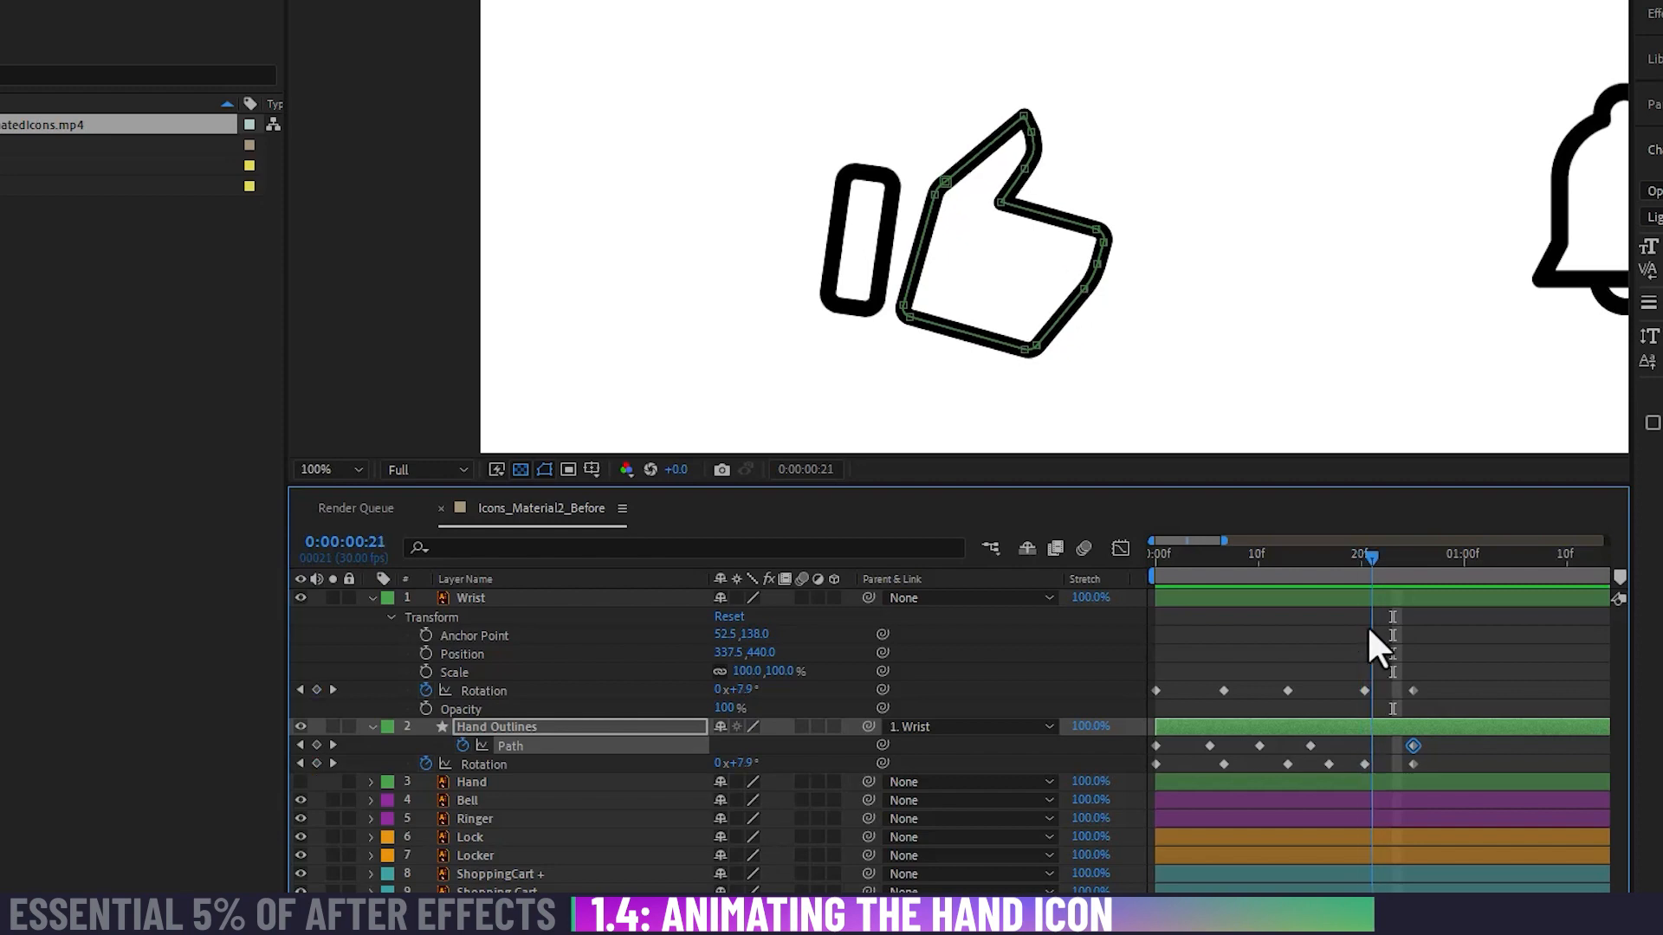
pyautogui.click(1029, 168)
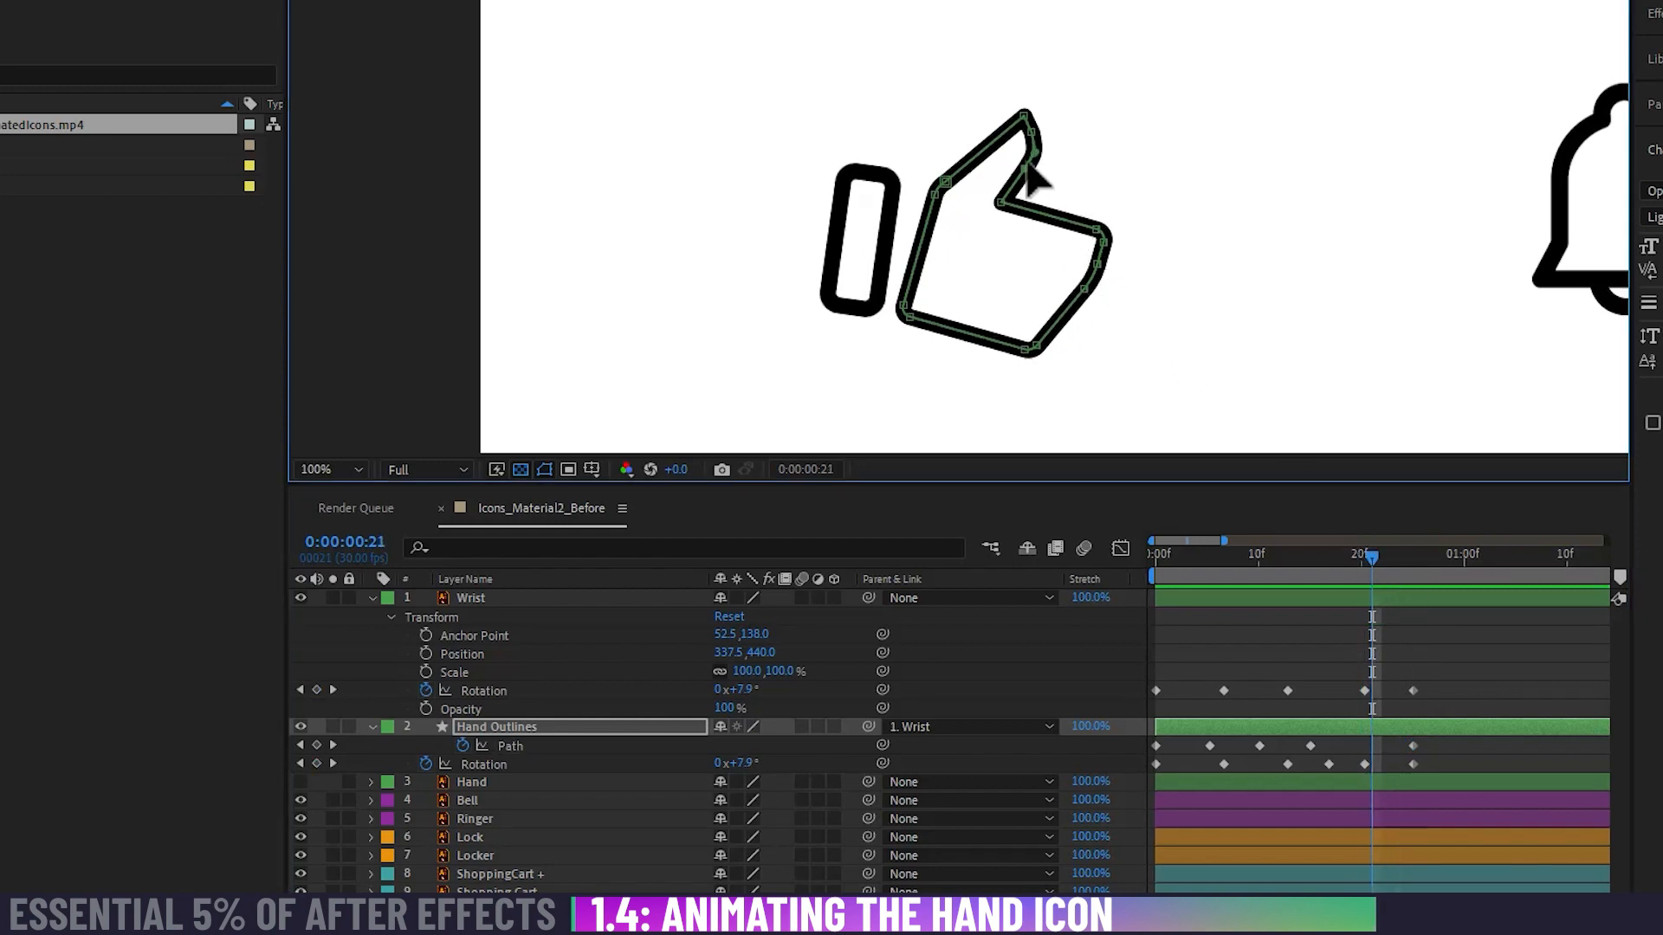
pyautogui.moveTo(1030, 137); pyautogui.dragTo(1036, 153)
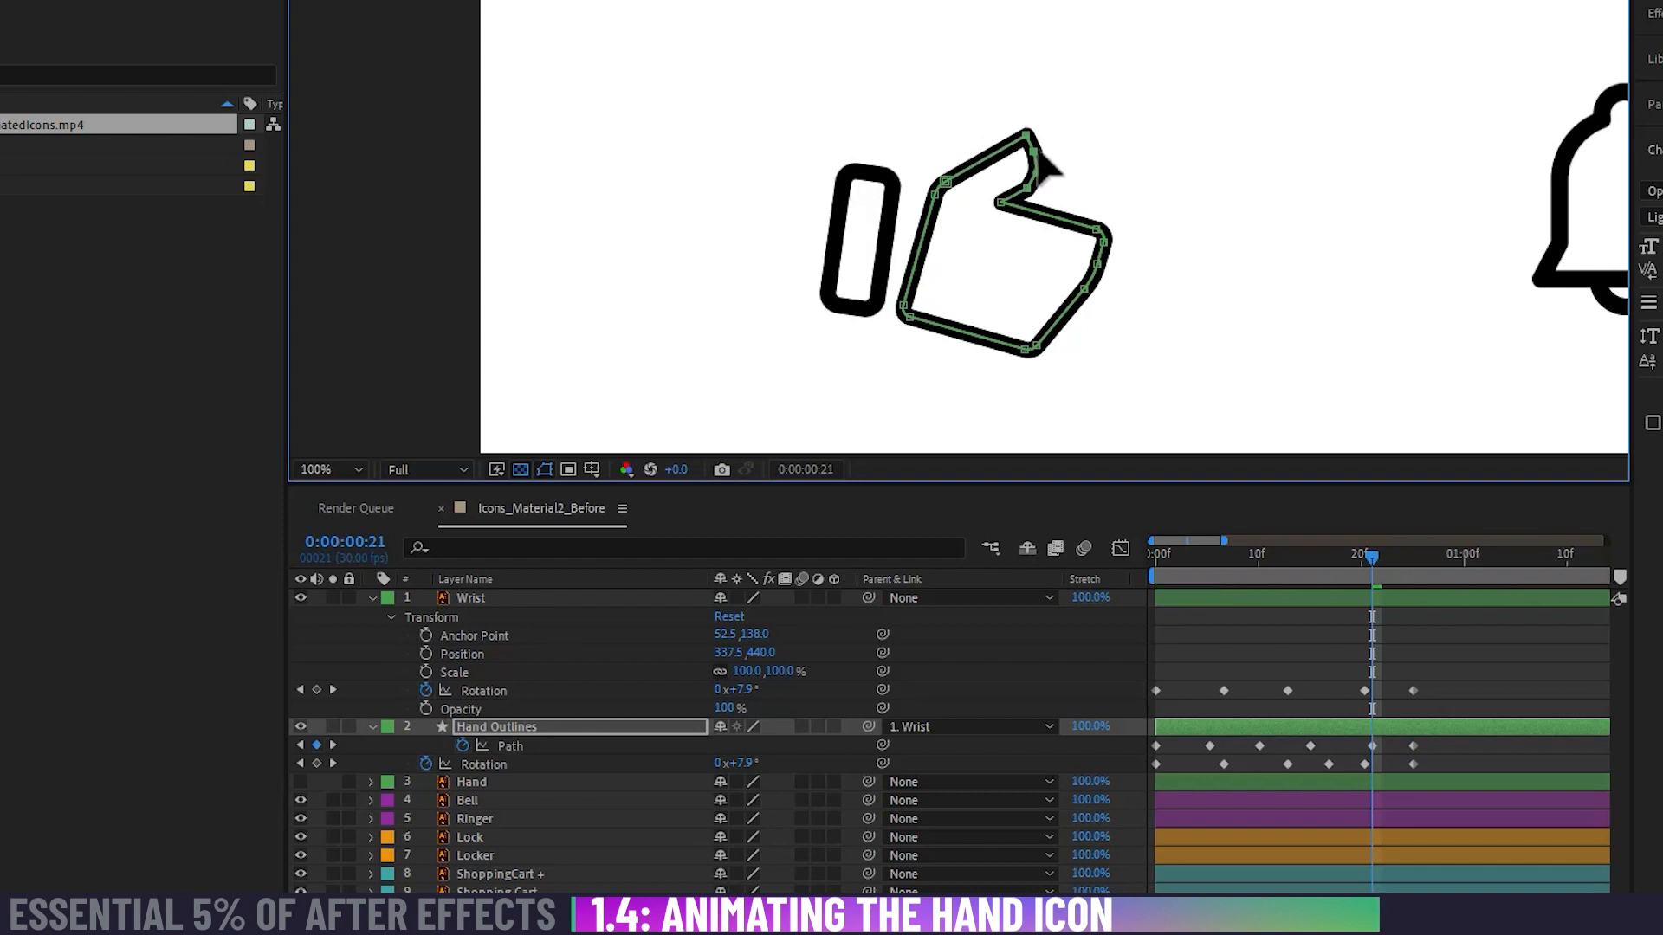
# Step: Refine the bent thumb on Hand Outlines at 0:00:00:21 by moving its inner-edge path point inward and lowering its tip
pyautogui.doubleClick(1028, 190)
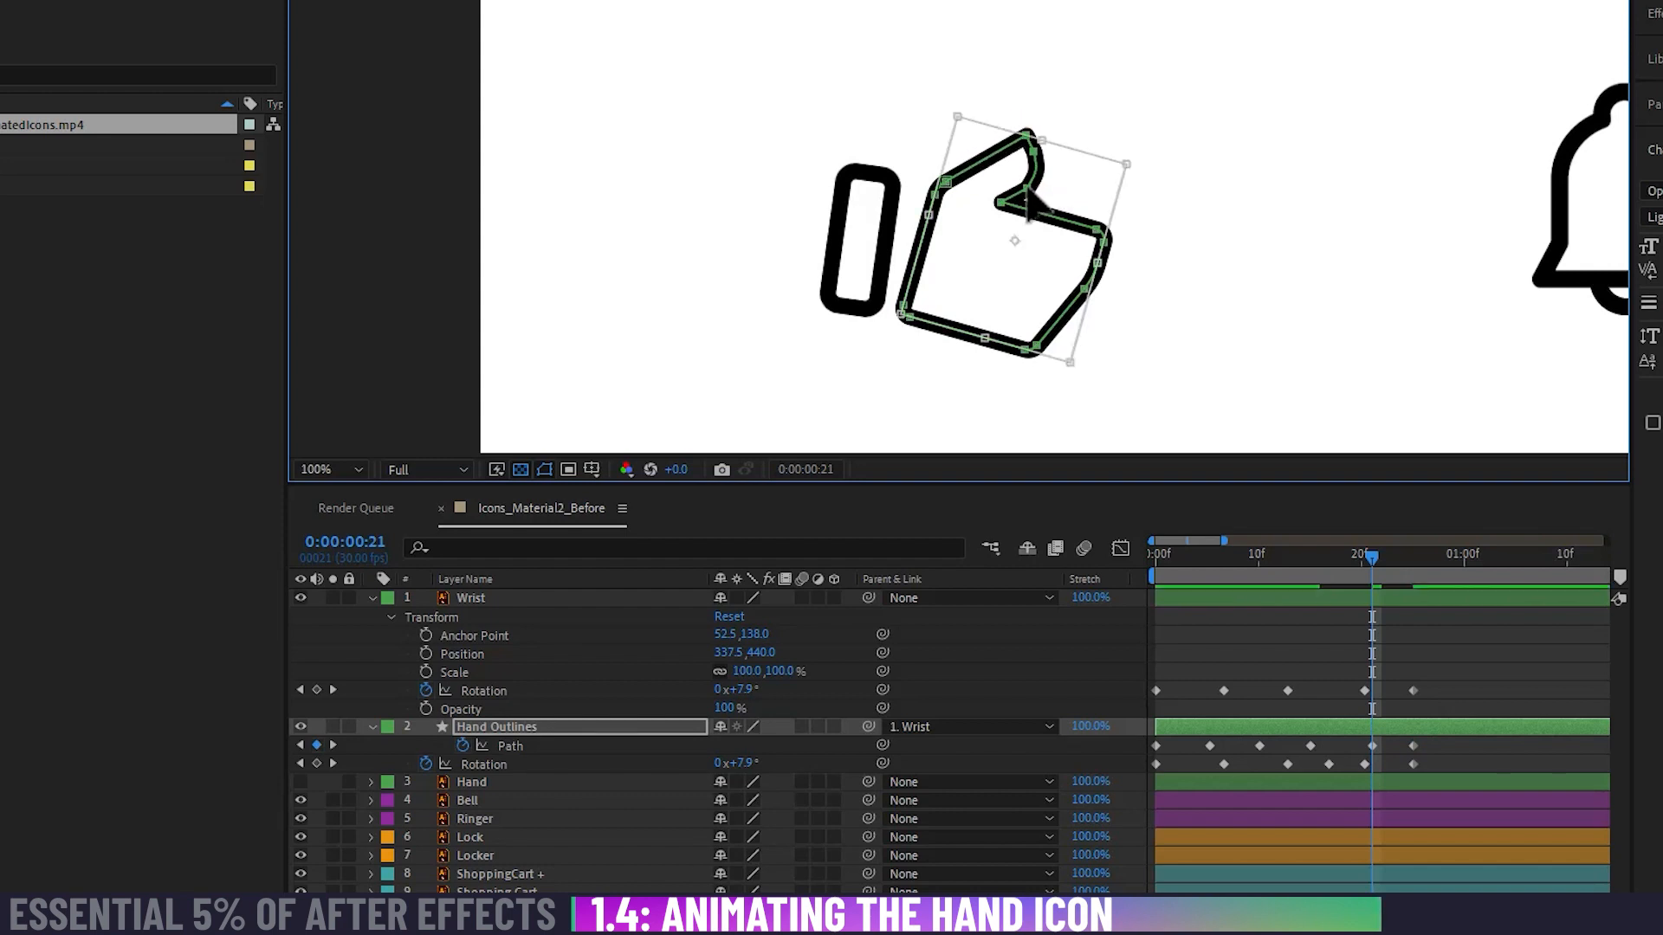
pyautogui.press('Escape')
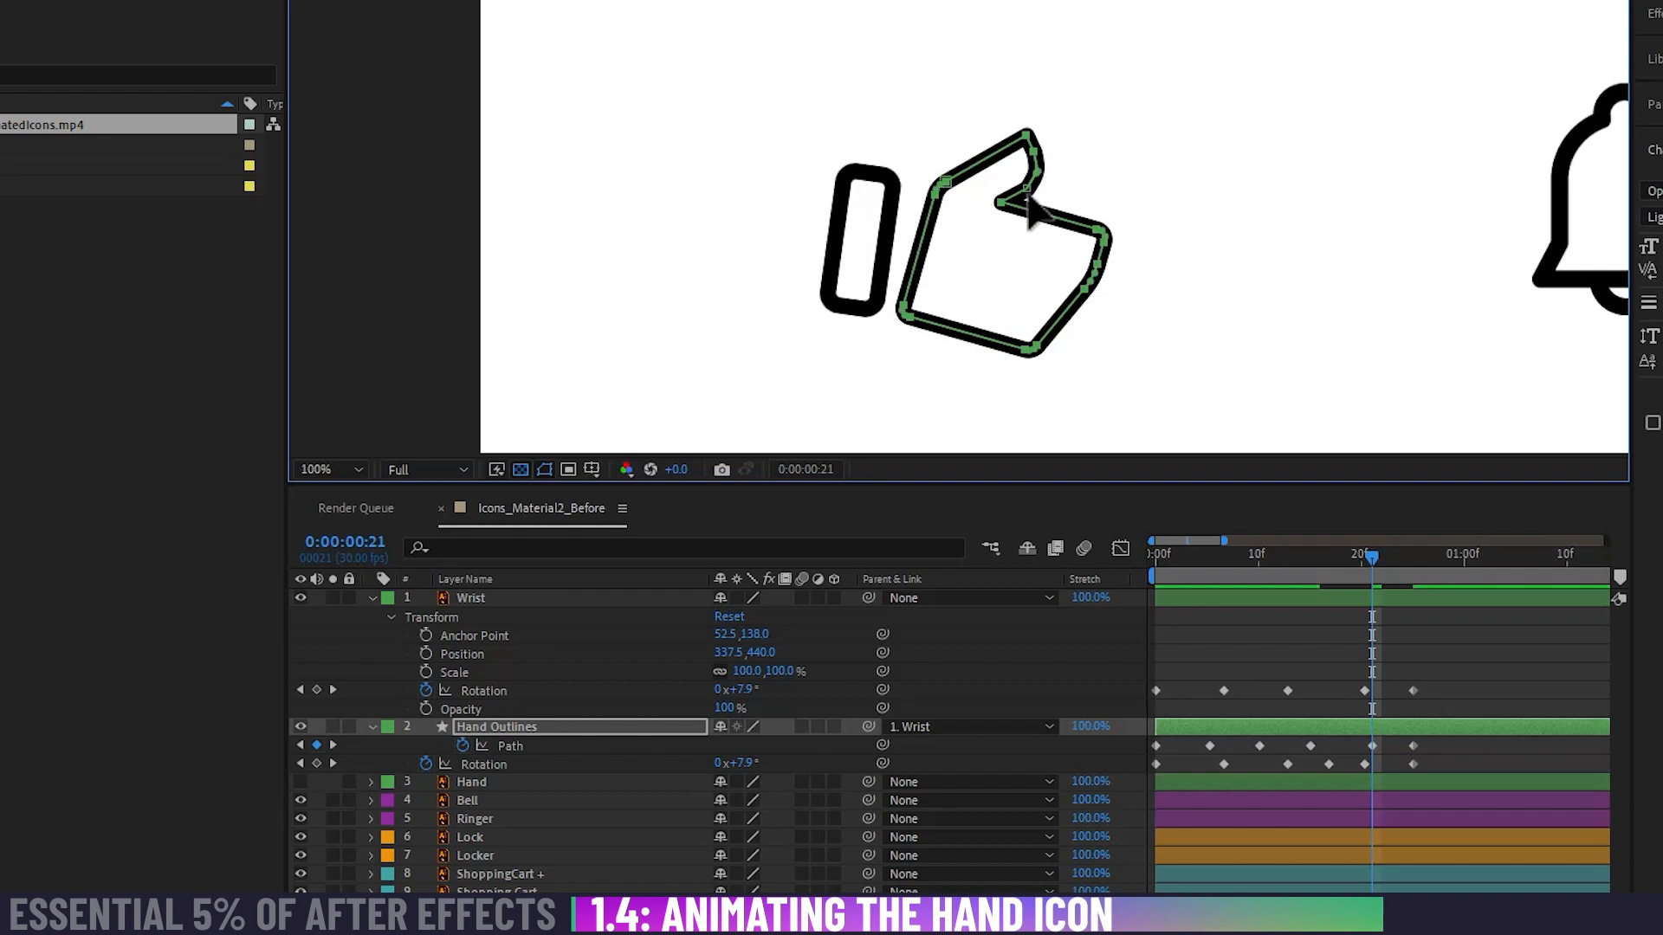
pyautogui.click(1026, 190)
pyautogui.moveTo(1024, 188); pyautogui.dragTo(1019, 182)
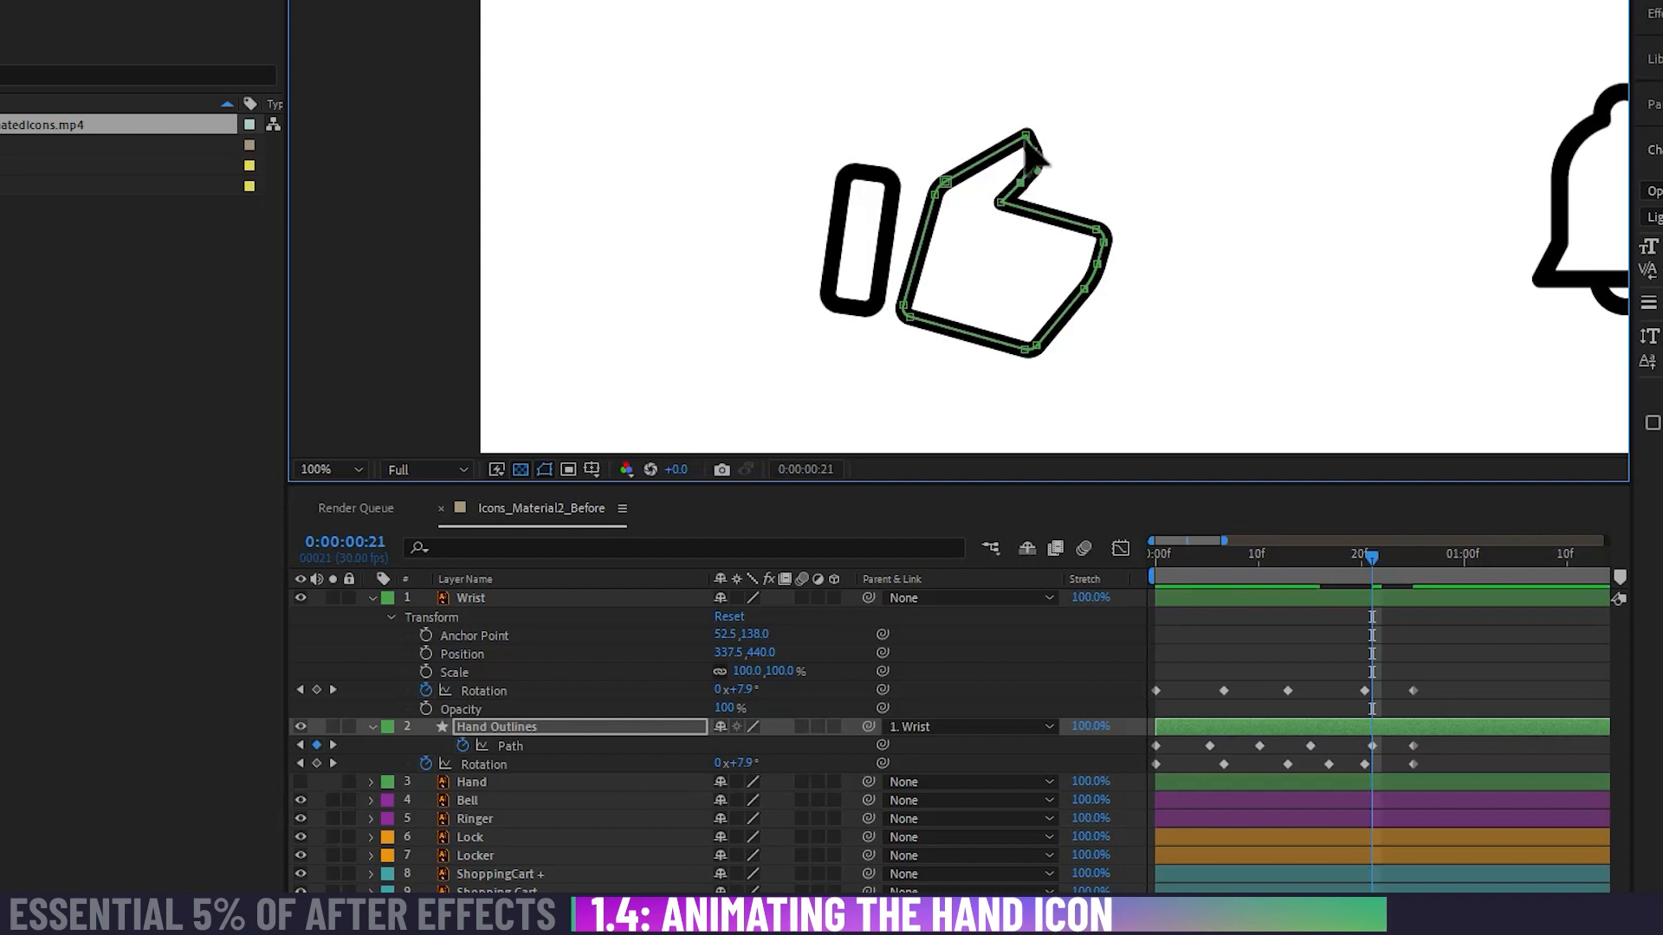
pyautogui.moveTo(1036, 155)
pyautogui.mouseDown()
pyautogui.moveTo(1024, 194)
pyautogui.moveTo(1043, 177)
pyautogui.mouseUp()
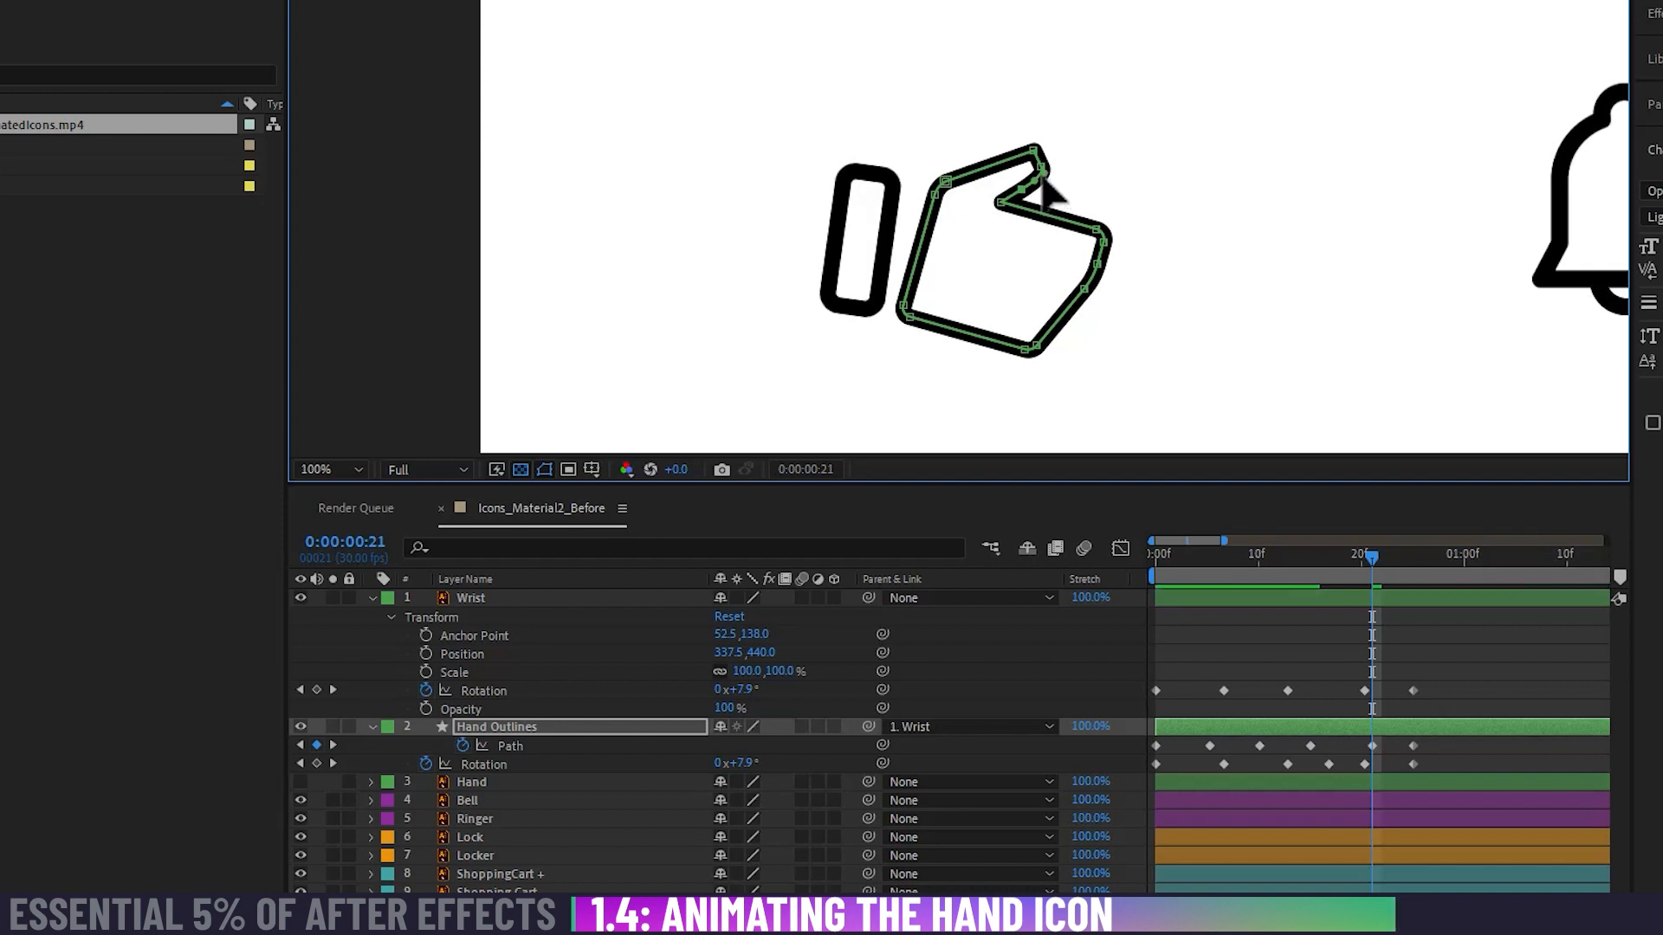
# Step: Play the hand animation from the start to check the thumb's bend, and save the project
pyautogui.moveTo(1374, 562); pyautogui.dragTo(1063, 575)
pyautogui.press('space')
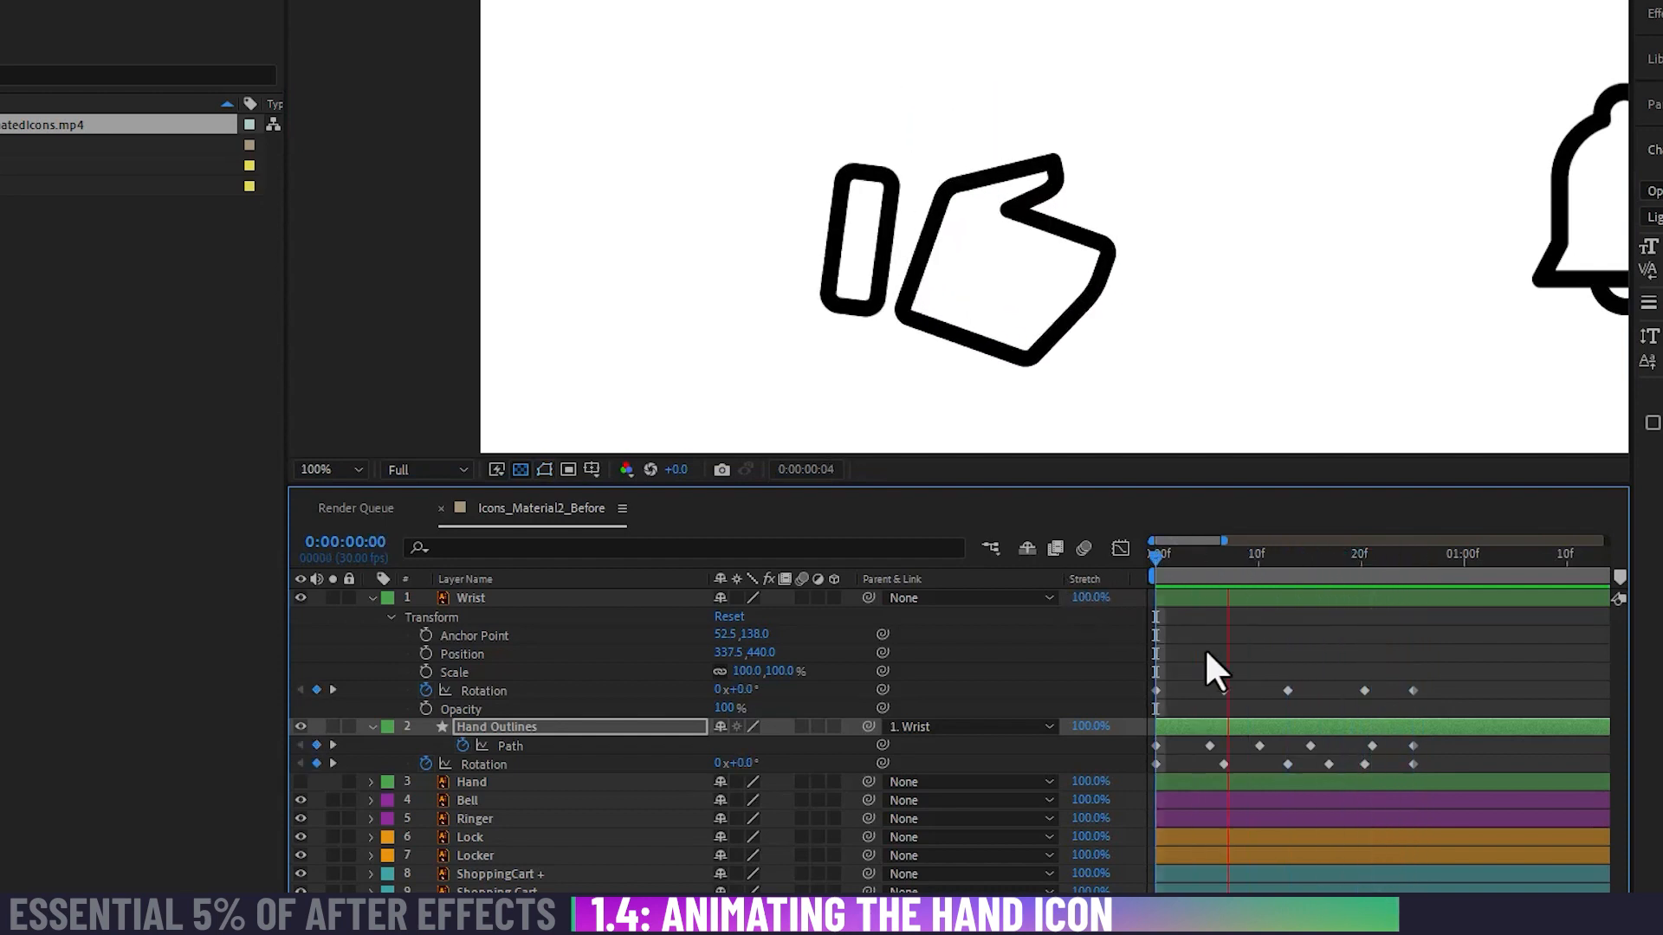
pyautogui.moveTo(1190, 554); pyautogui.dragTo(1043, 588)
pyautogui.press('space')
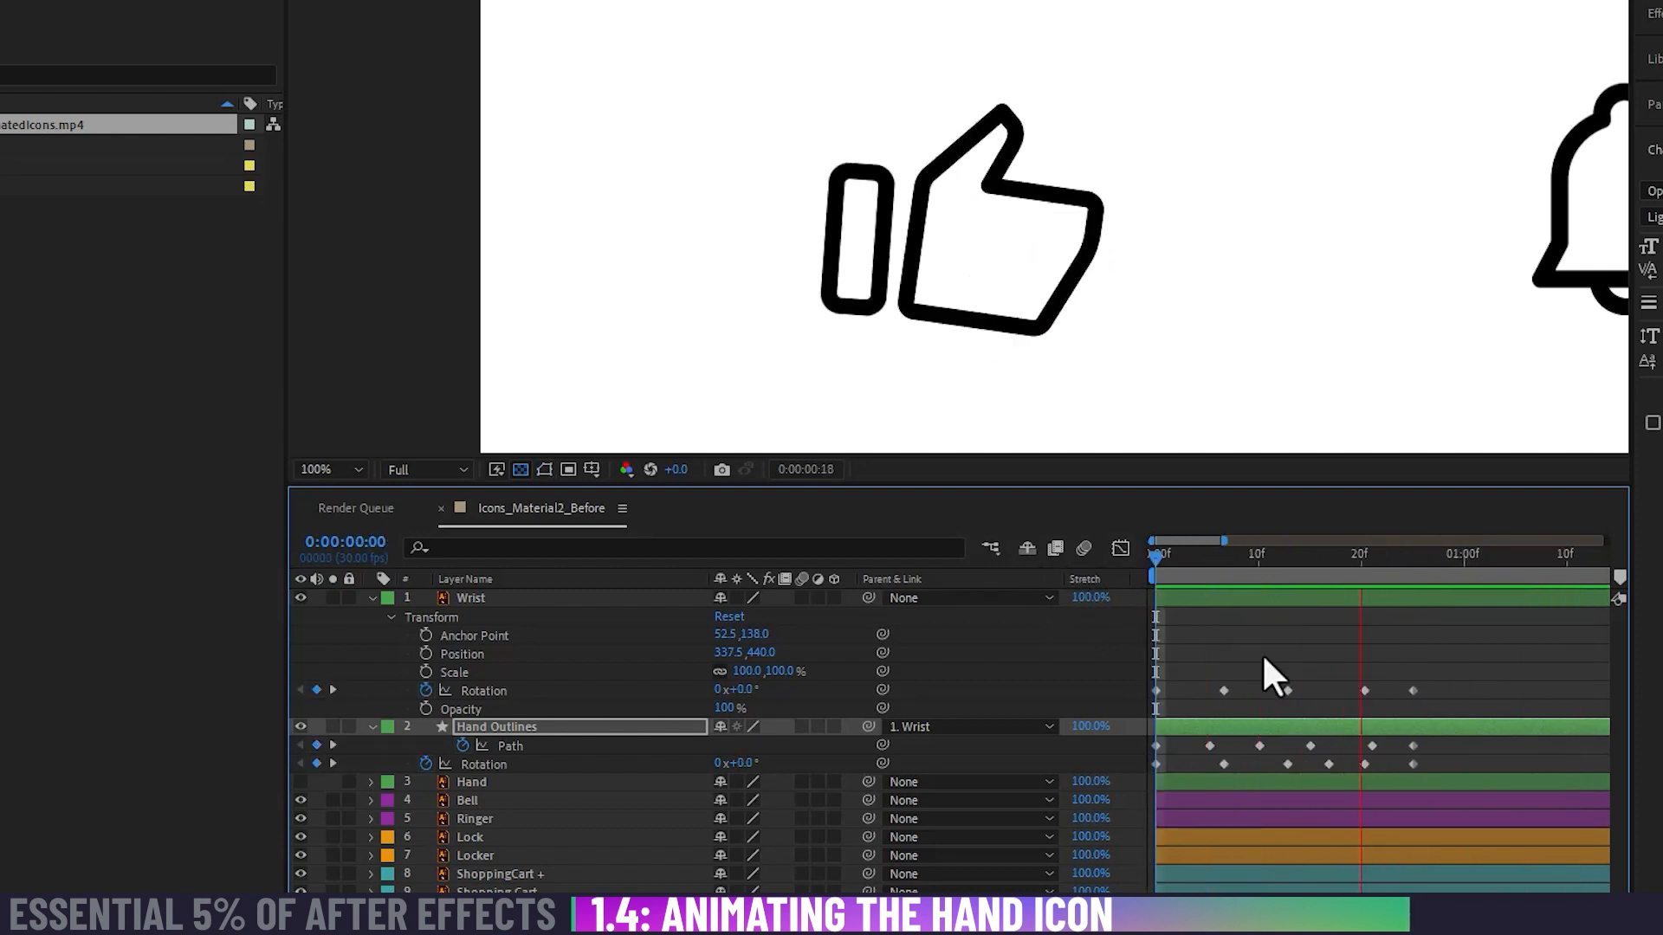
pyautogui.press('space')
pyautogui.click(1289, 651)
pyautogui.hotkey('ctrl', 's')
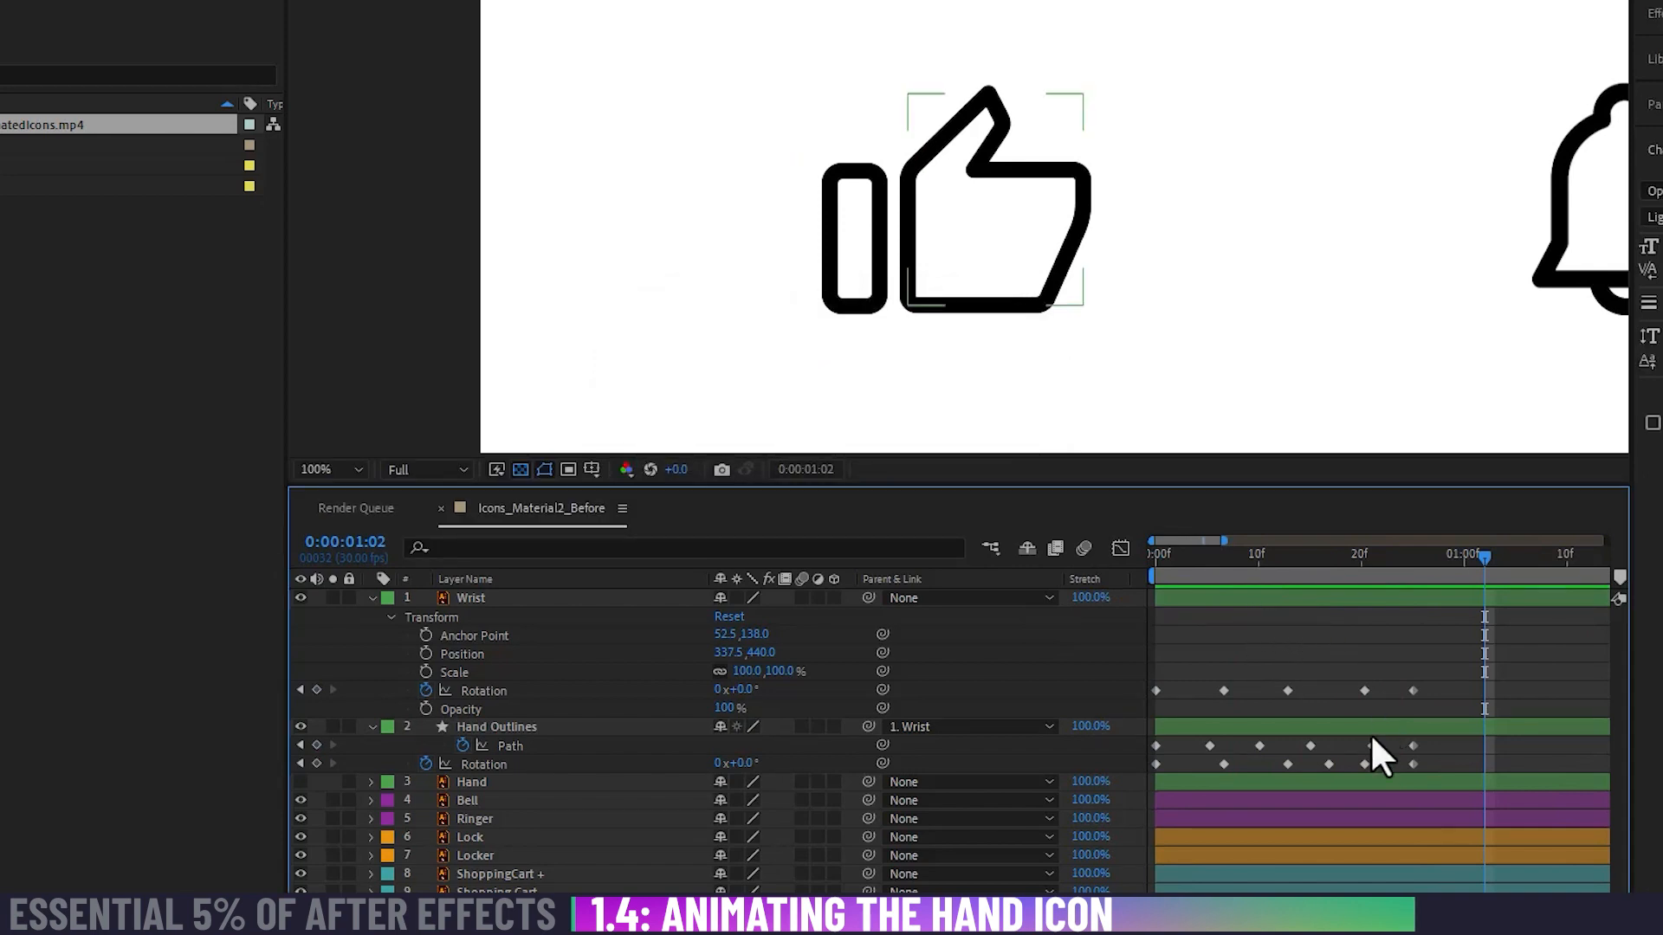
# Step: Align the Hand Outlines Path and Rotation keyframes and the Wrist Rotation keyframe near 0:00:00:21 at exactly 0:00:00:20
pyautogui.moveTo(1370, 745); pyautogui.dragTo(1361, 744)
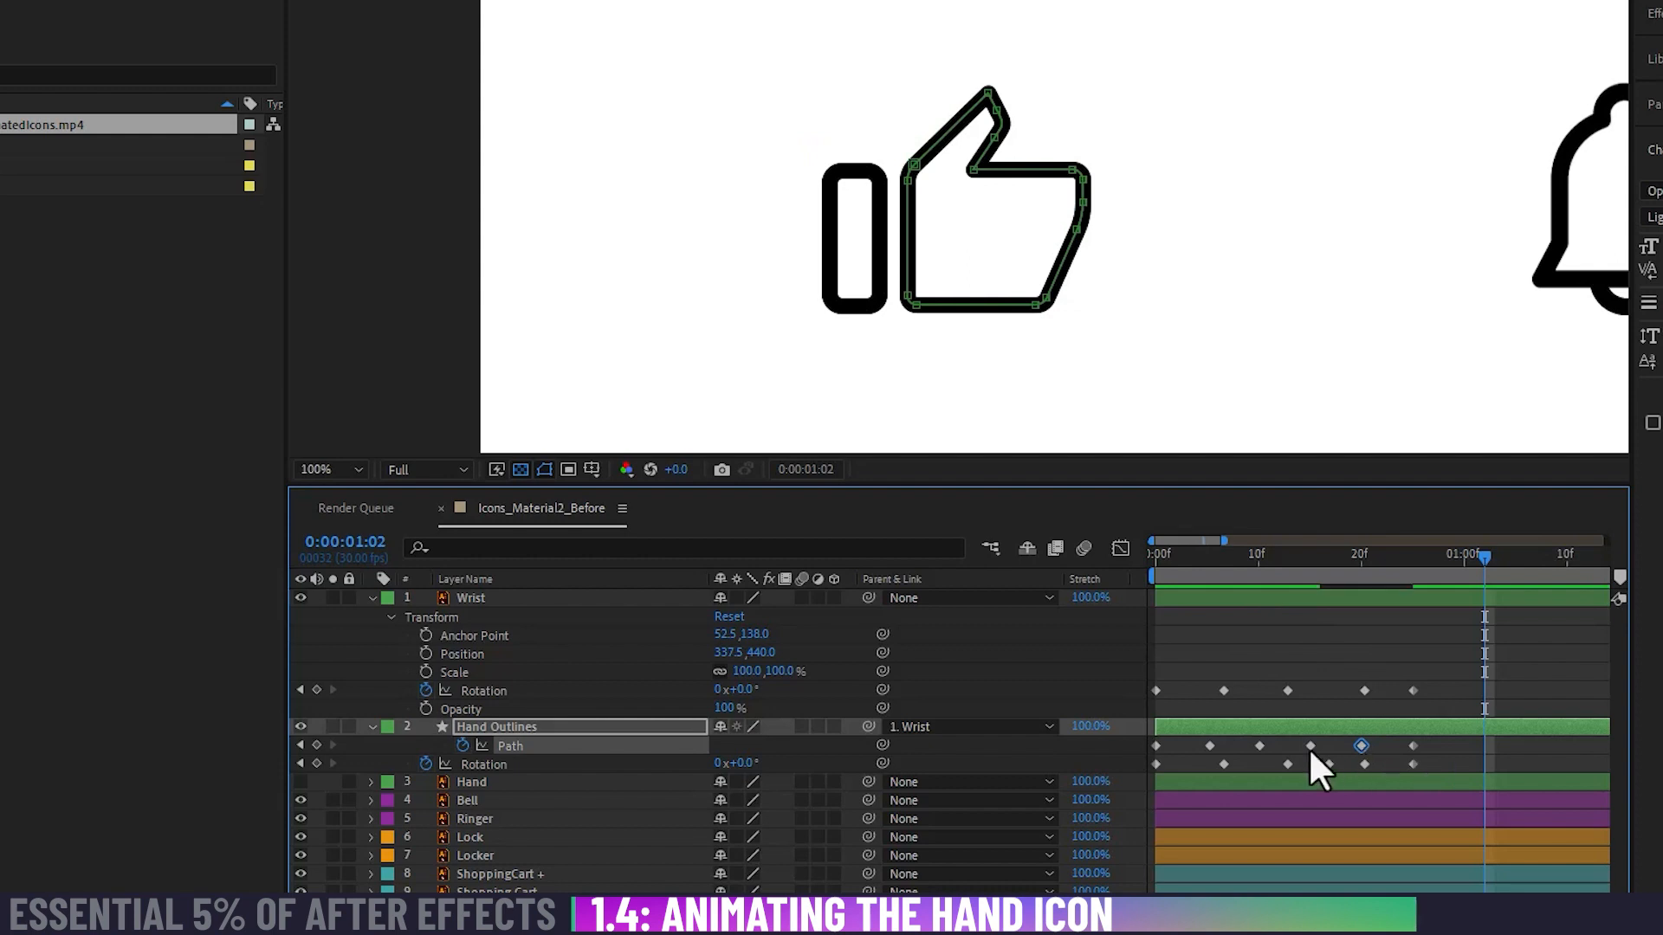
pyautogui.click(1361, 764)
pyautogui.click(1358, 692)
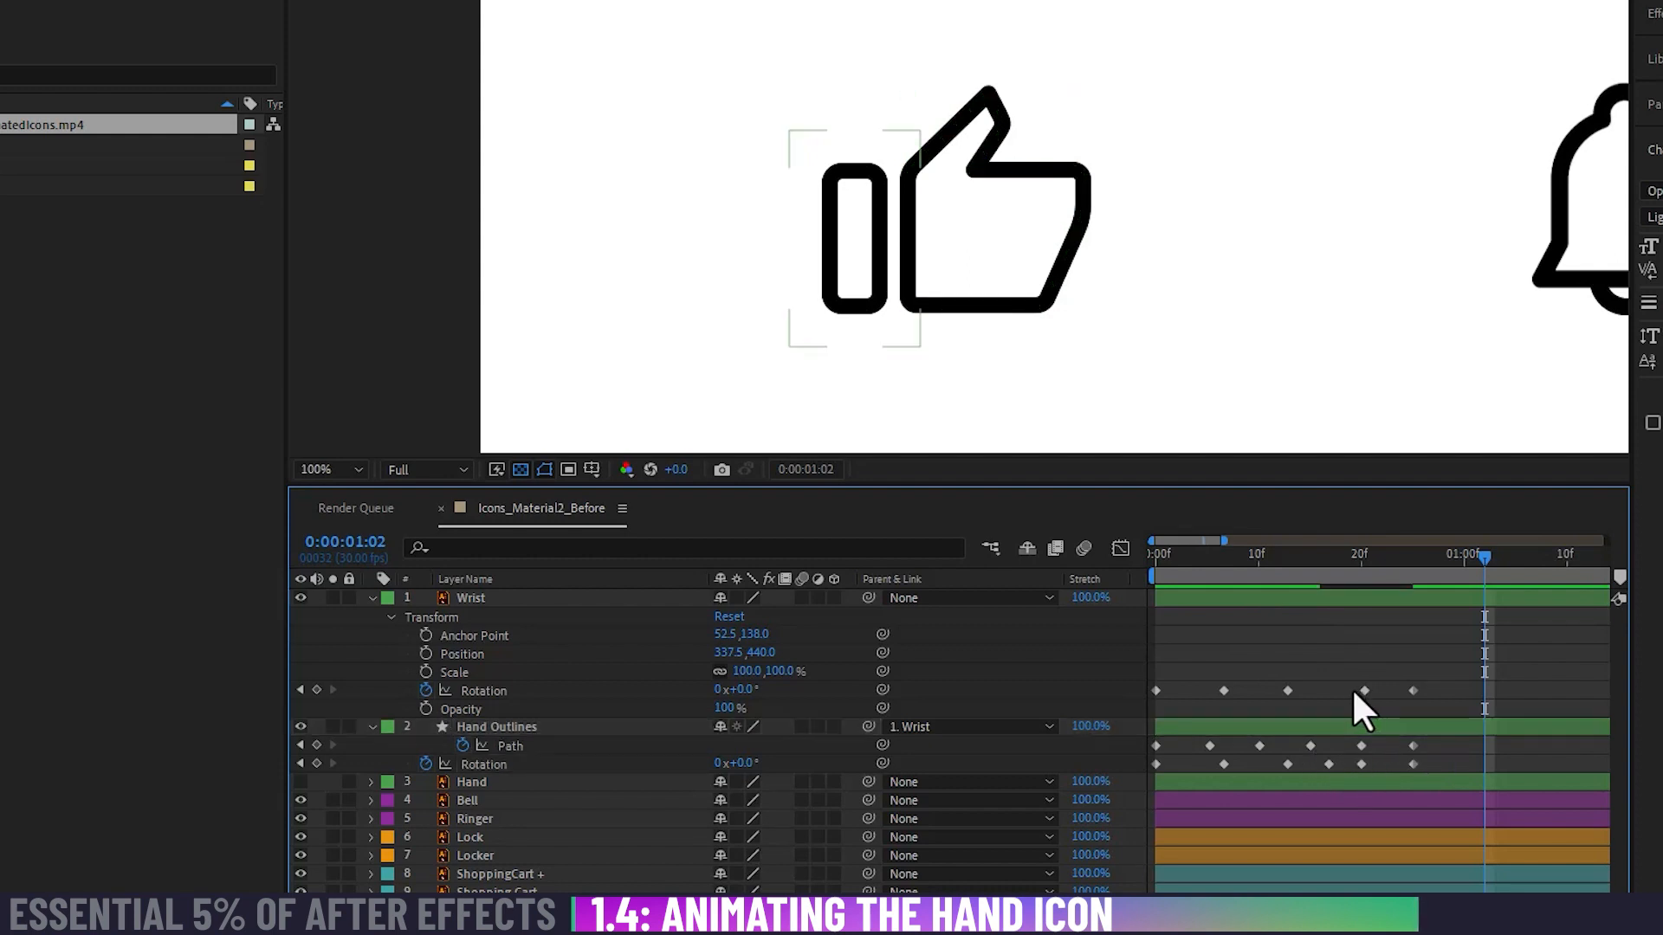
pyautogui.moveTo(1364, 690); pyautogui.dragTo(1360, 693)
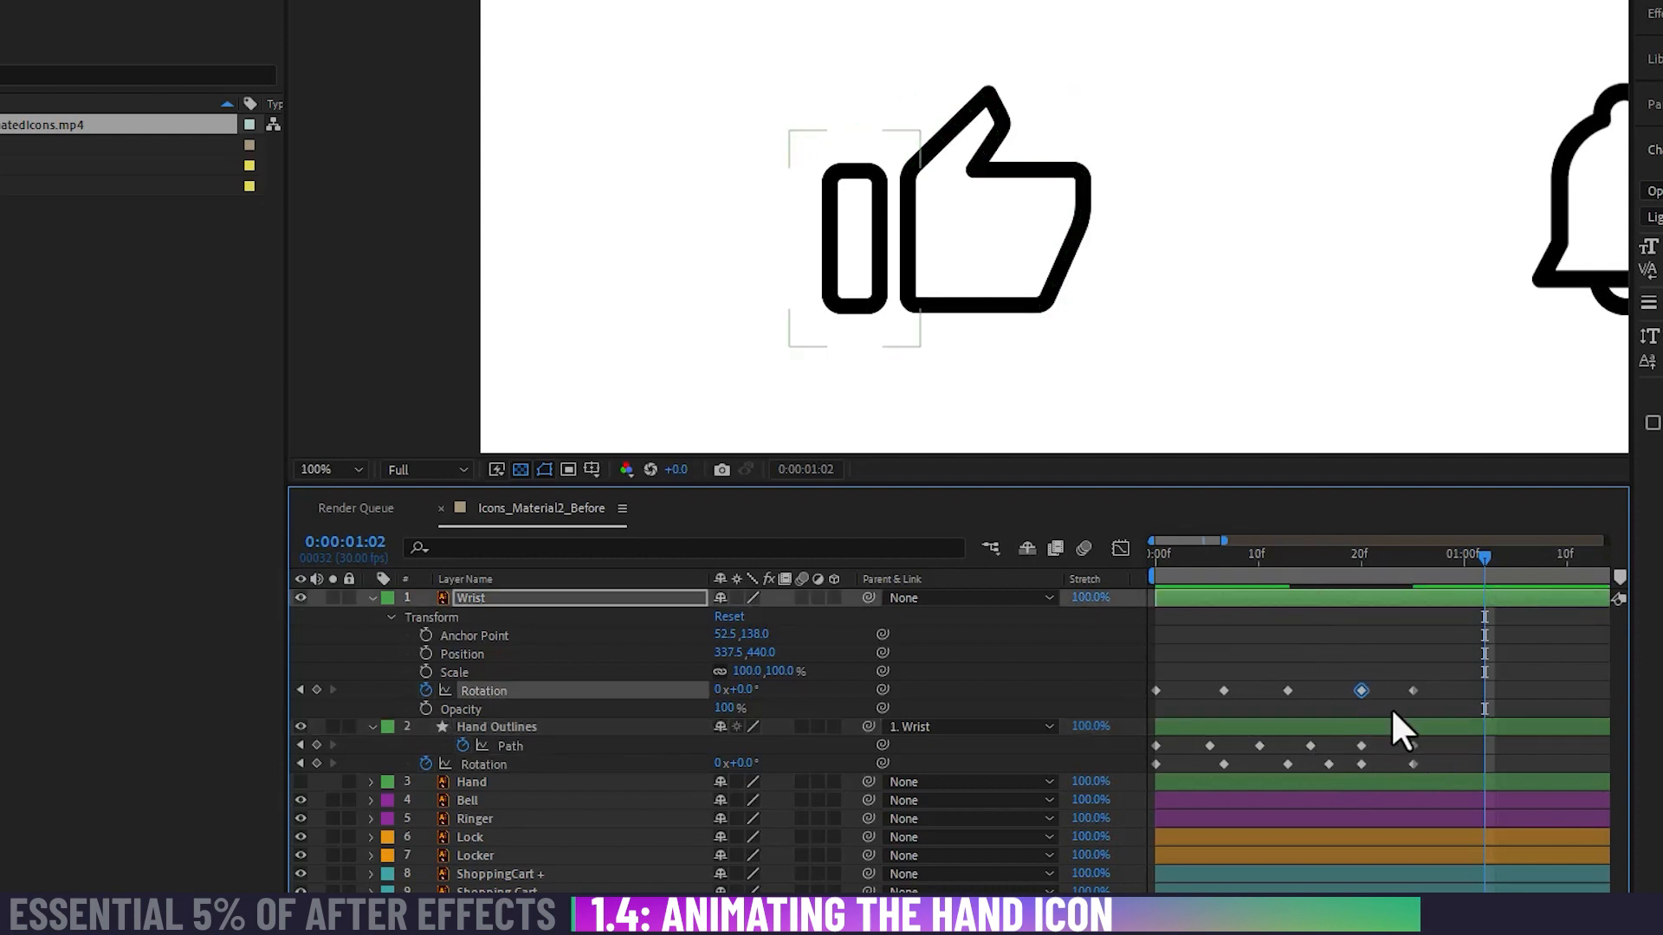
pyautogui.click(1391, 708)
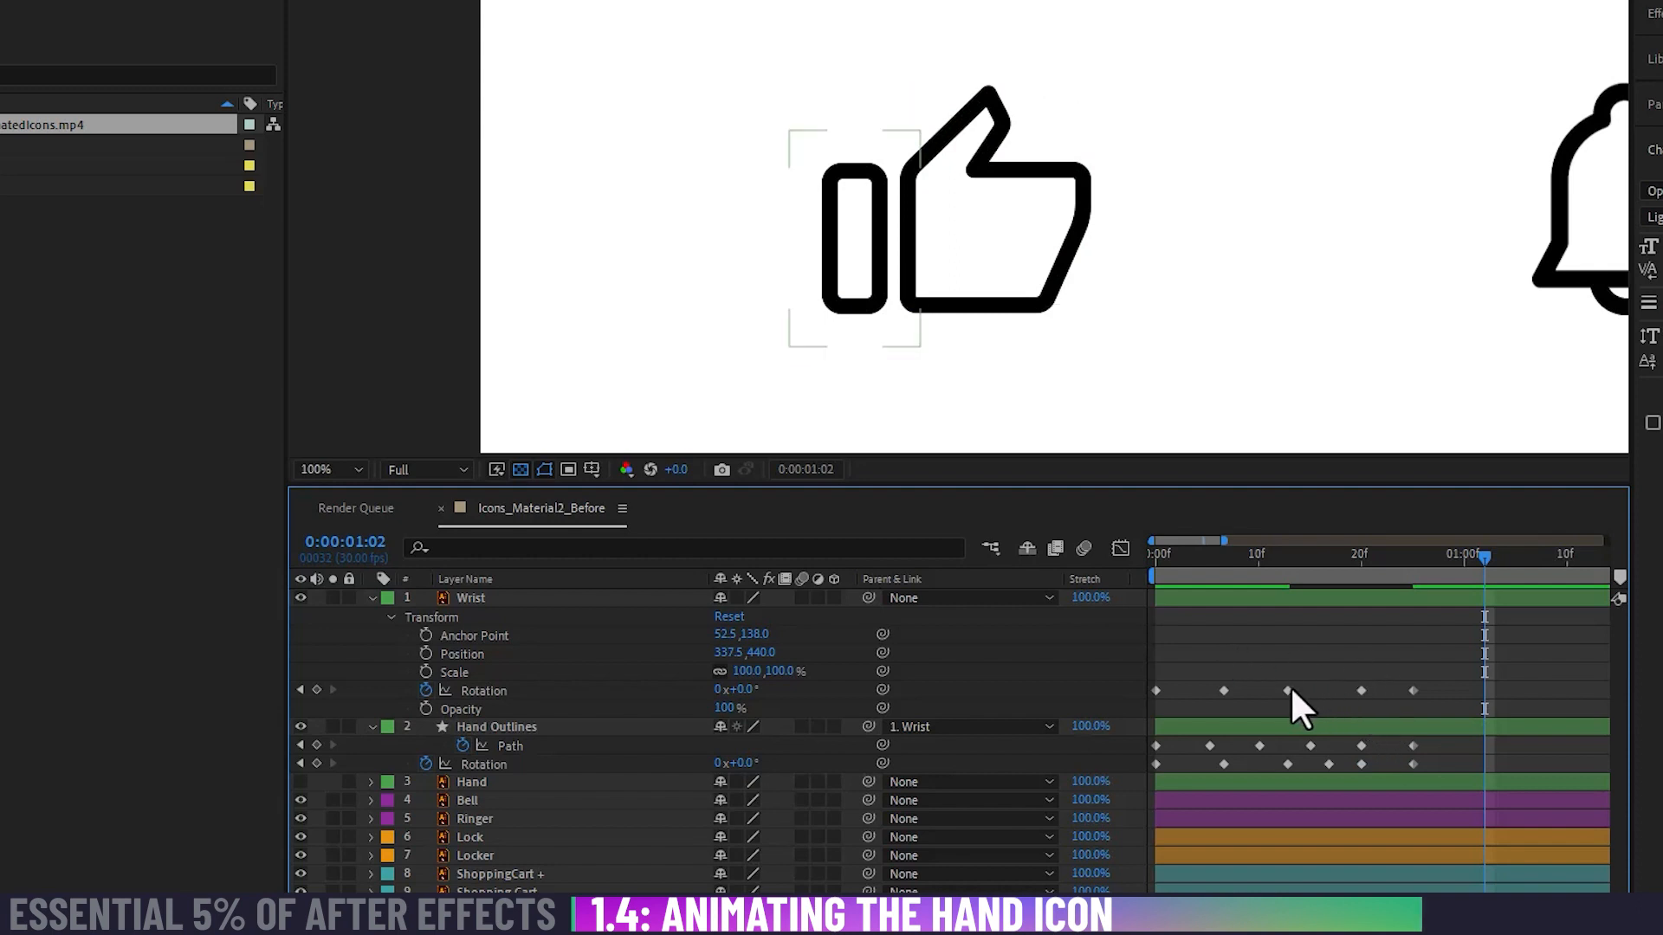
# Step: Snap the middle Rotation keyframes of Wrist and Hand Outlines to exactly 0:00:00:13
pyautogui.moveTo(1312, 564); pyautogui.dragTo(1285, 566)
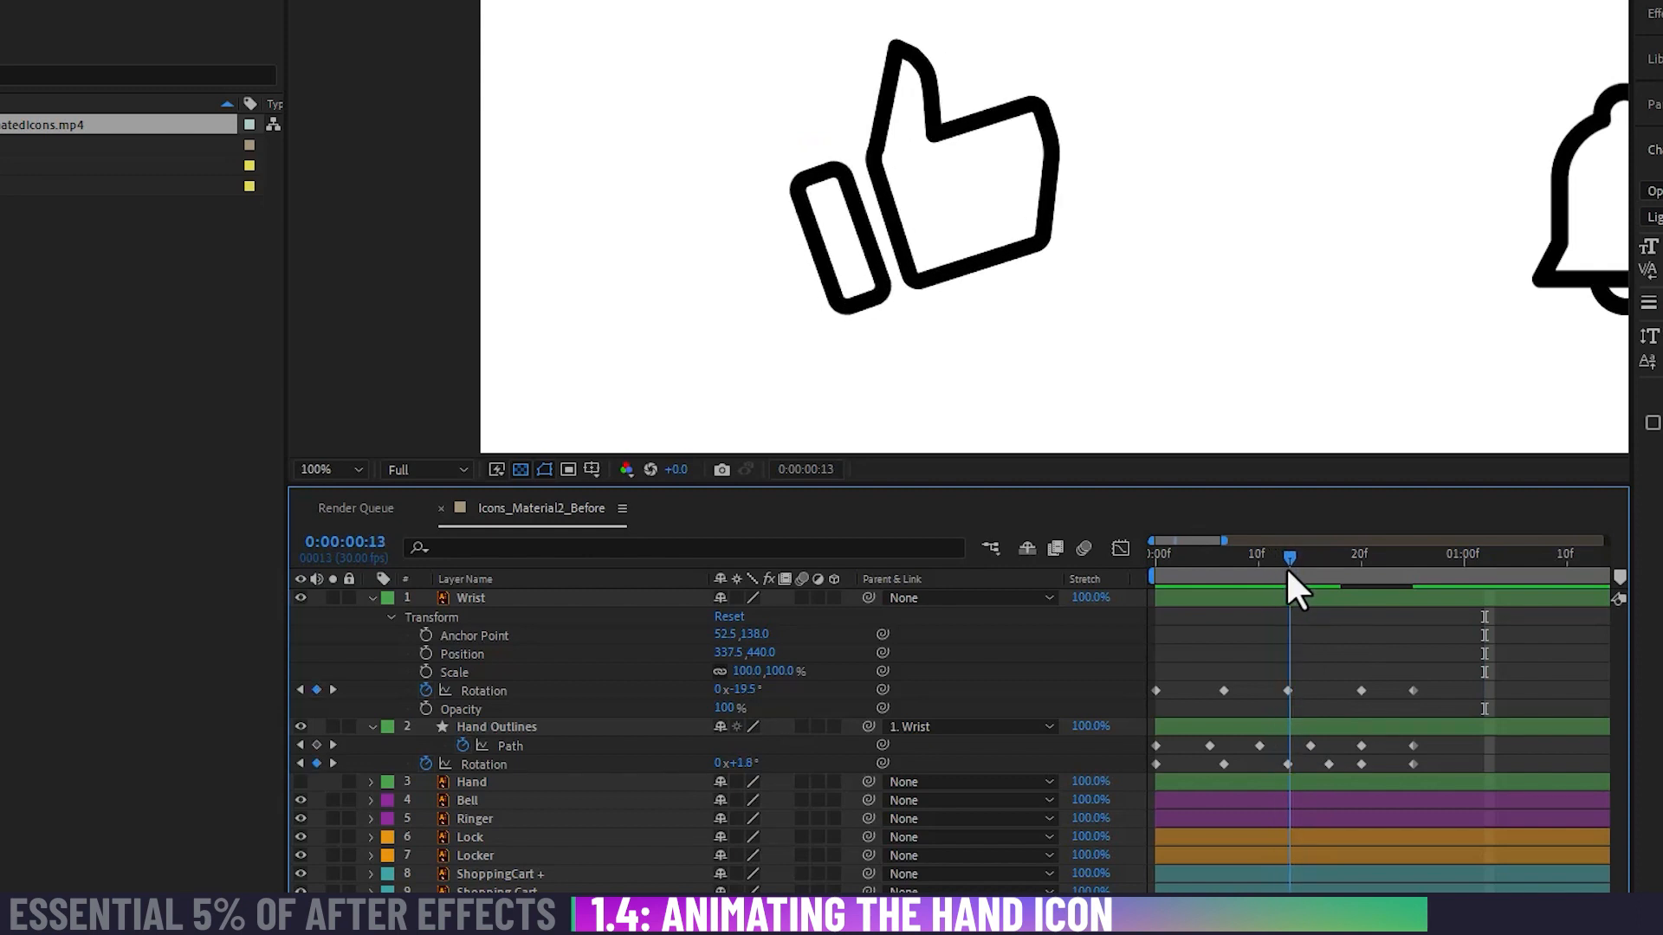
pyautogui.moveTo(1438, 658); pyautogui.dragTo(1150, 704)
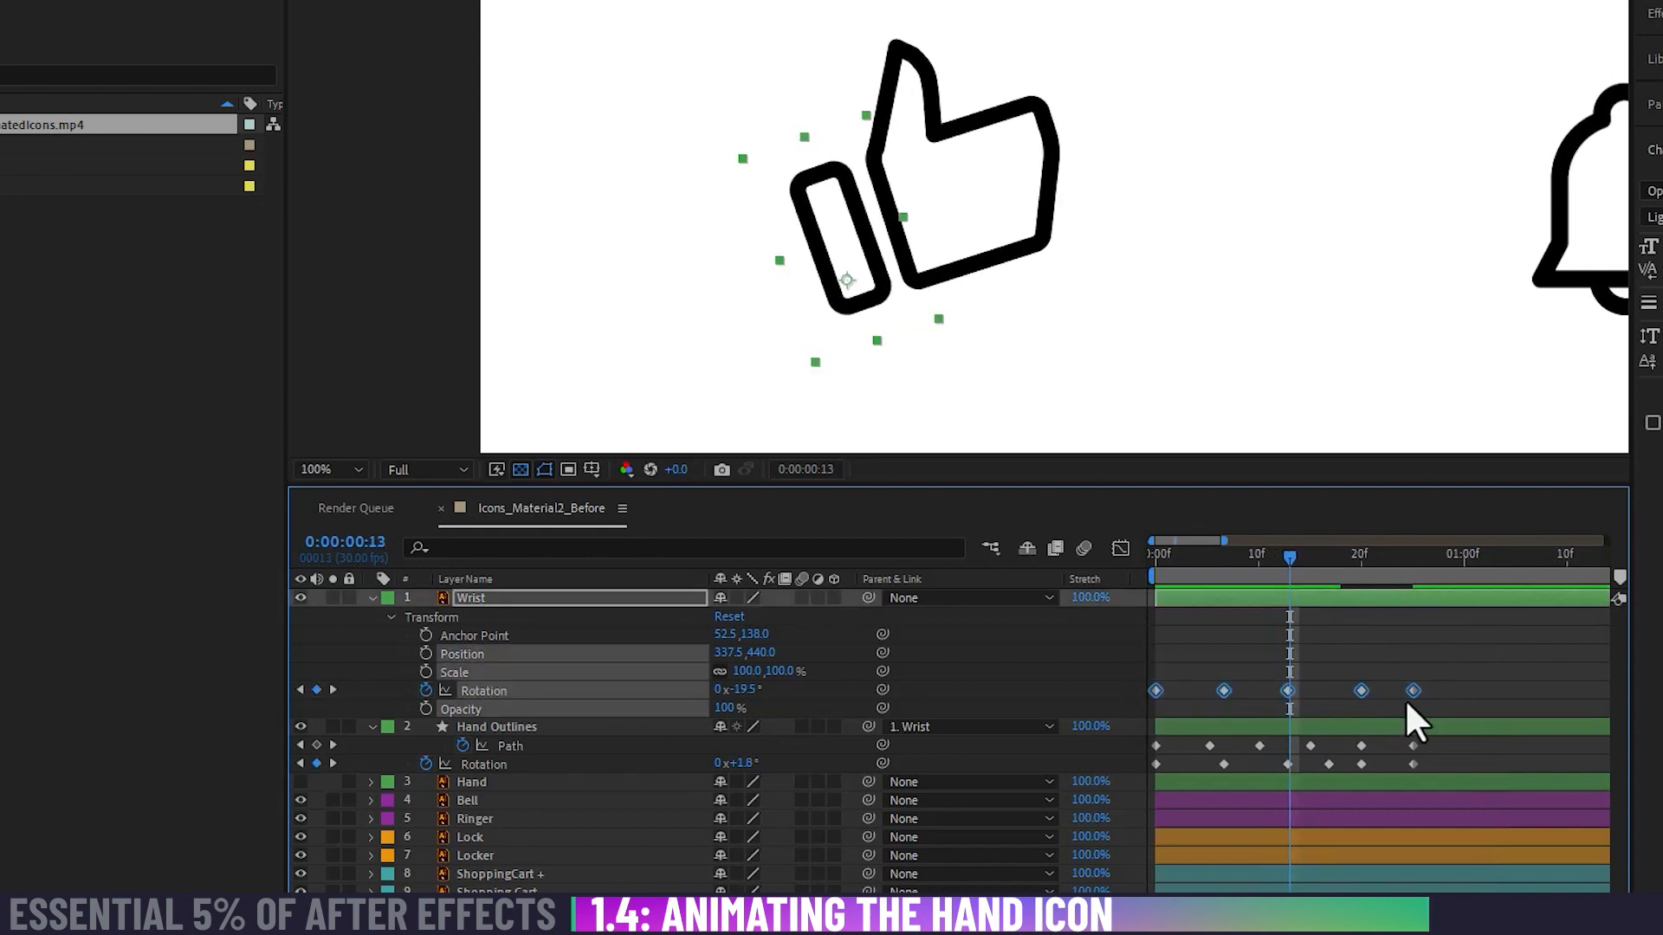
pyautogui.moveTo(1413, 690)
pyautogui.mouseDown()
pyautogui.moveTo(1369, 688)
pyautogui.moveTo(1458, 684)
pyautogui.moveTo(1385, 686)
pyautogui.moveTo(1412, 690)
pyautogui.mouseUp()
pyautogui.click(1435, 659)
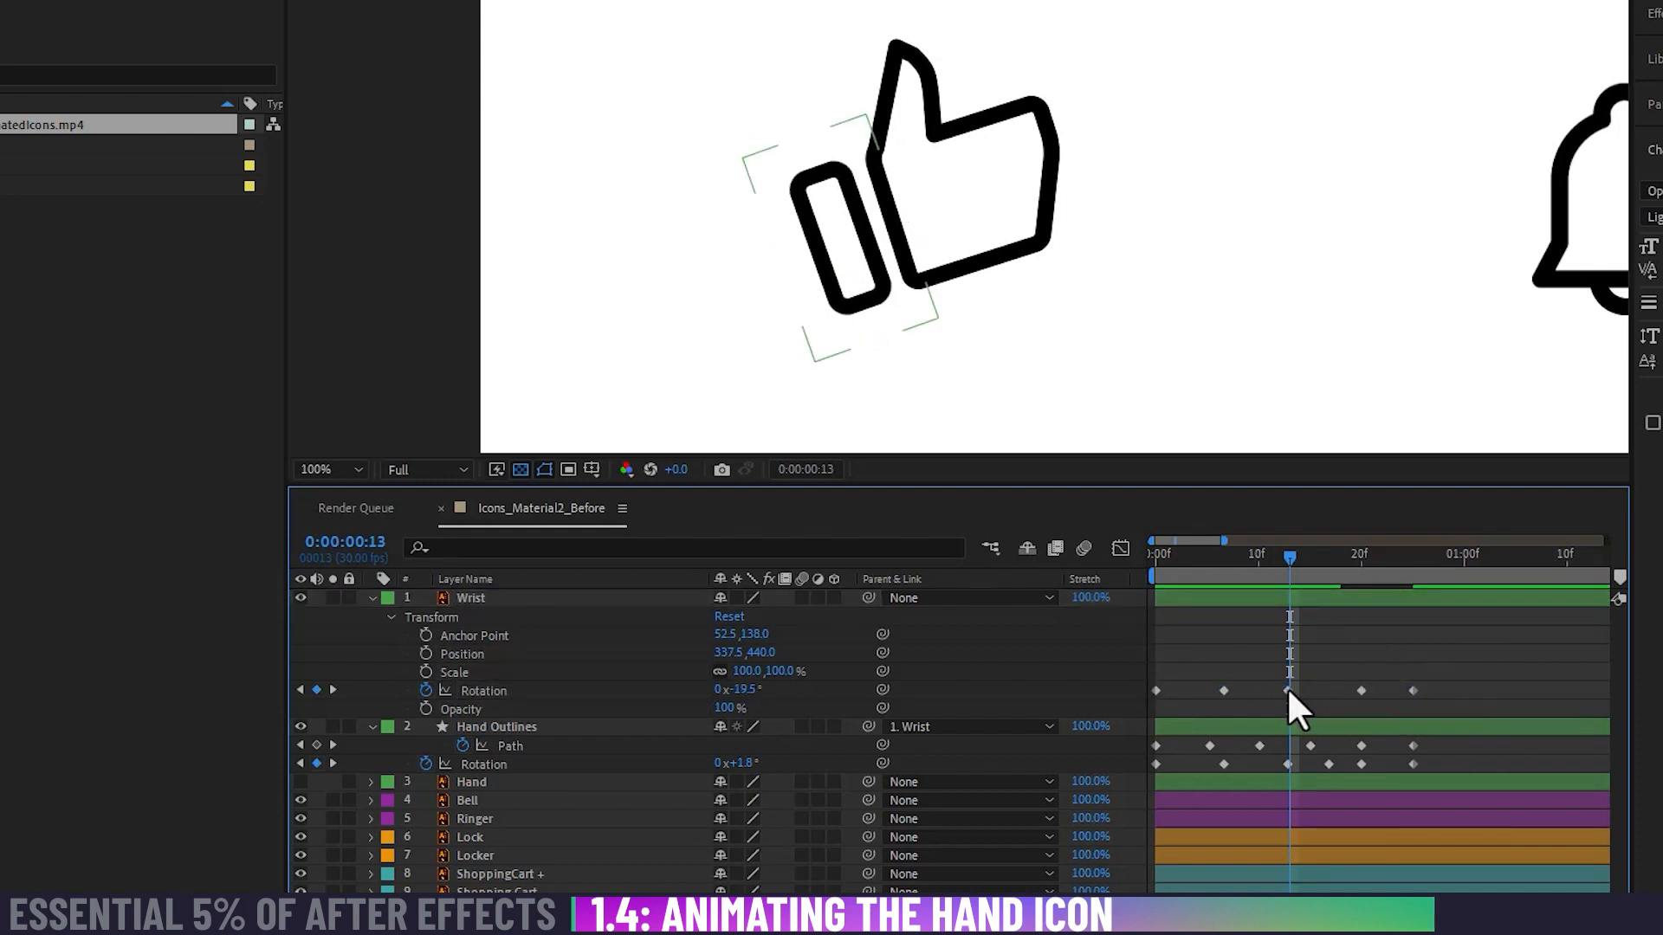
pyautogui.moveTo(1287, 689); pyautogui.dragTo(1290, 689)
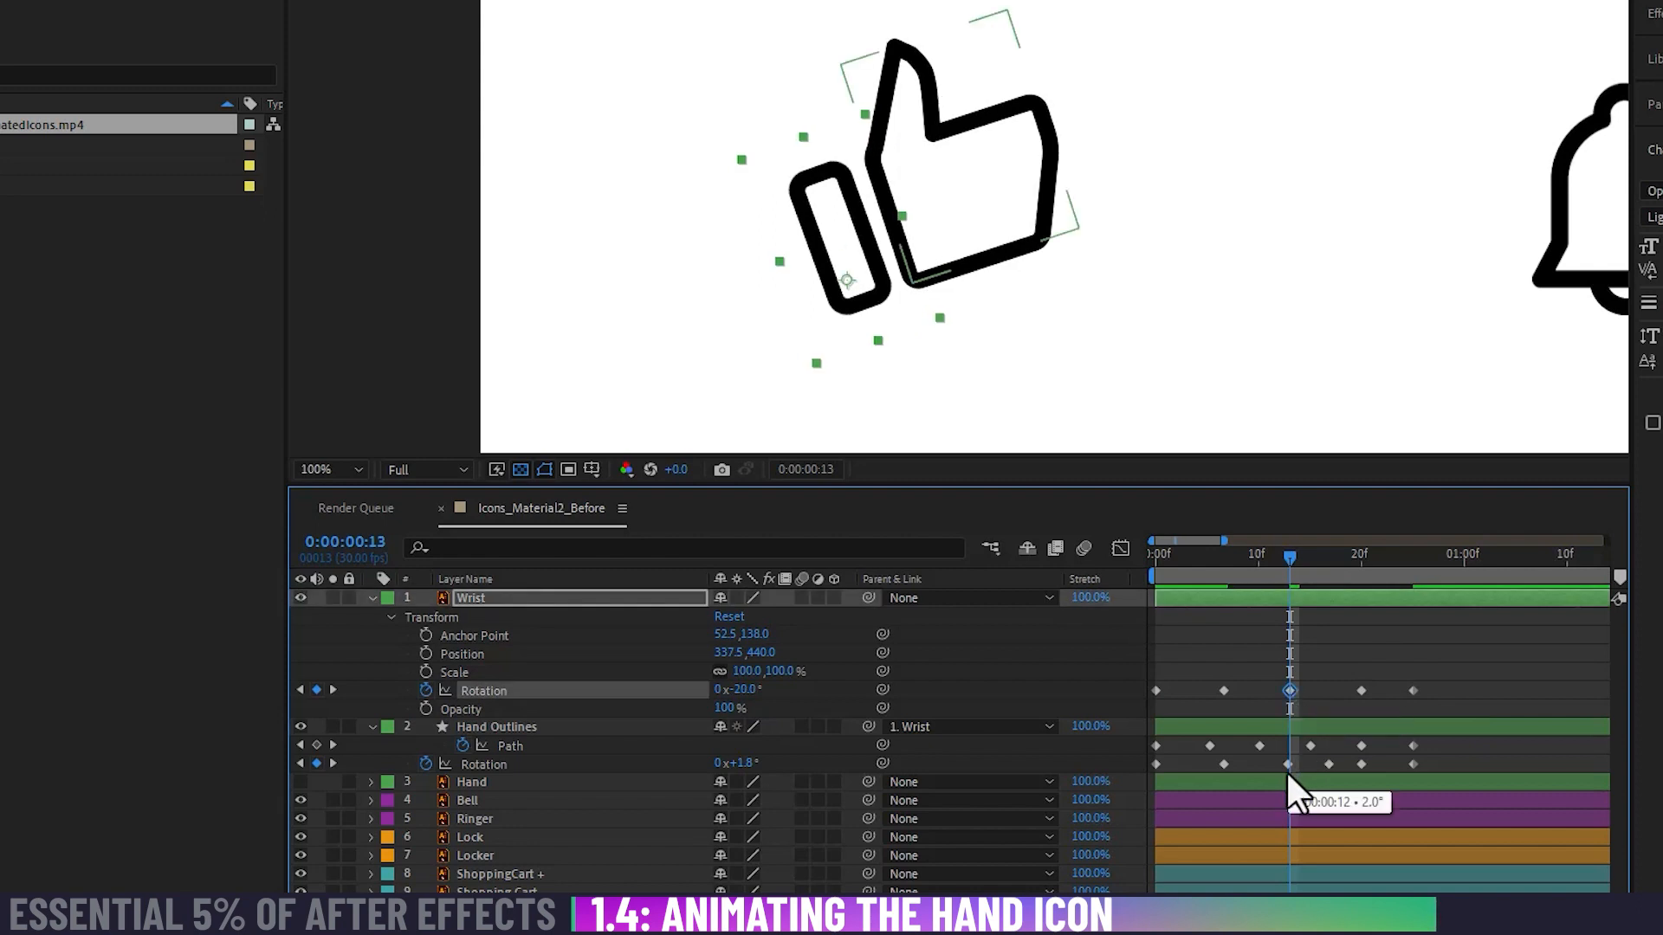
pyautogui.moveTo(1285, 769); pyautogui.dragTo(1288, 767)
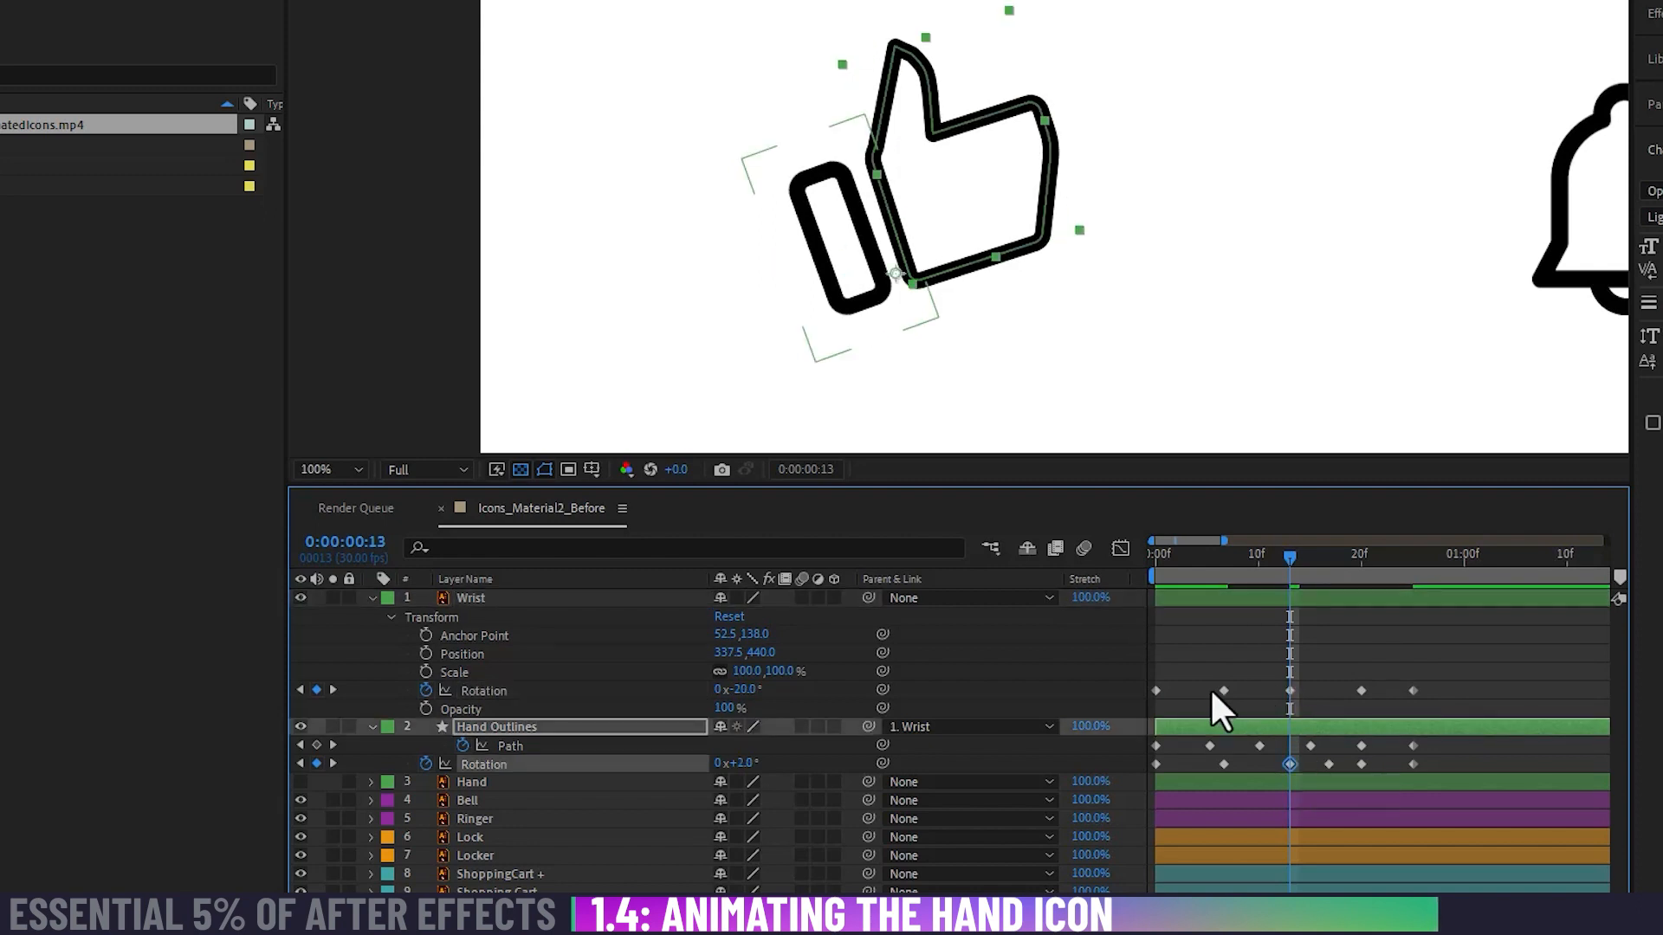
# Step: Snap the second Rotation keyframes of Wrist and Hand Outlines to 0:00:00:07, and the second and third Path keyframes to 0:00:00:06 and 0:00:00:10
pyautogui.moveTo(1220, 688); pyautogui.dragTo(1218, 745)
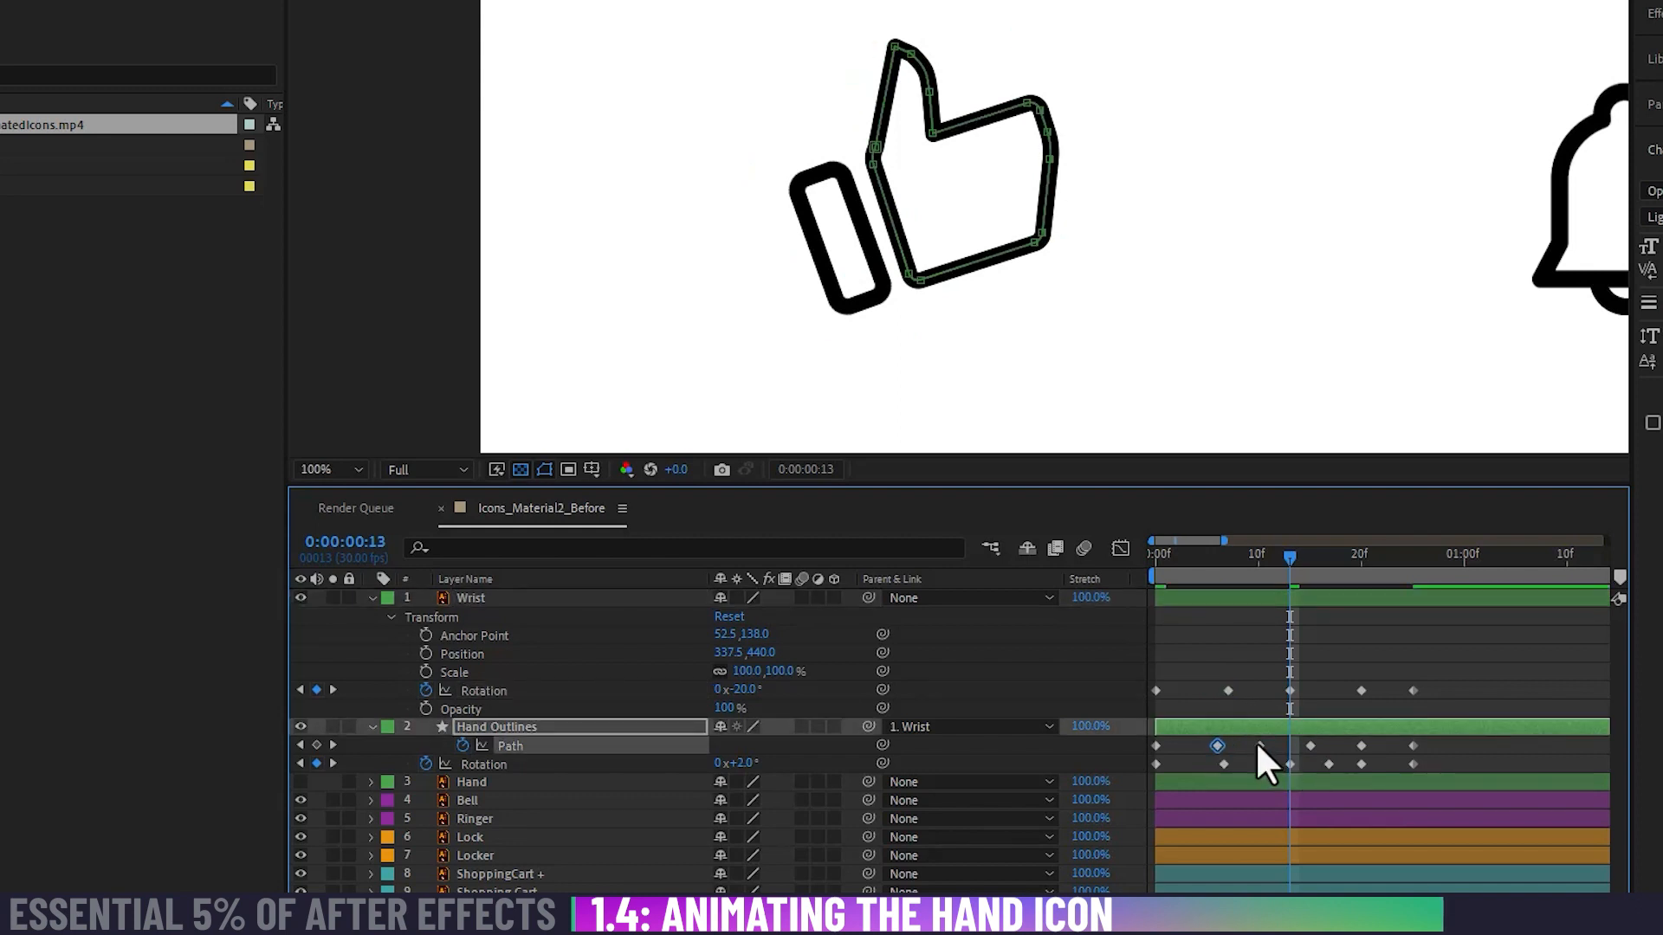
pyautogui.click(1259, 745)
pyautogui.press('=')
pyautogui.press('=')
pyautogui.press('=')
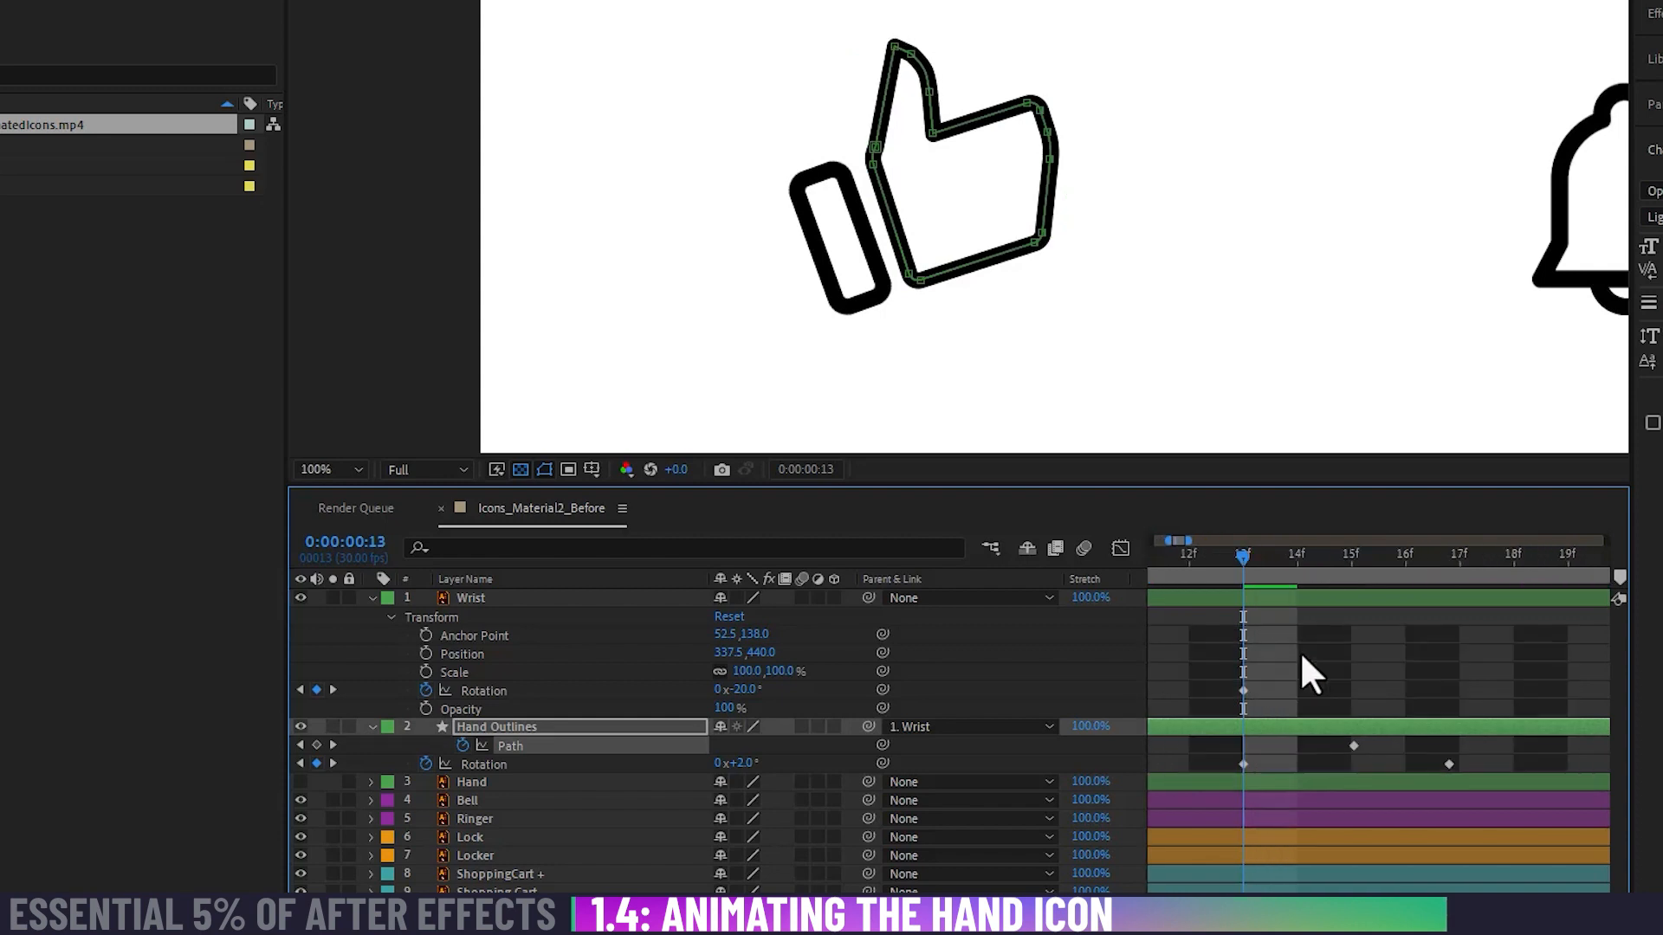
pyautogui.moveTo(1266, 674); pyautogui.dragTo(1514, 667)
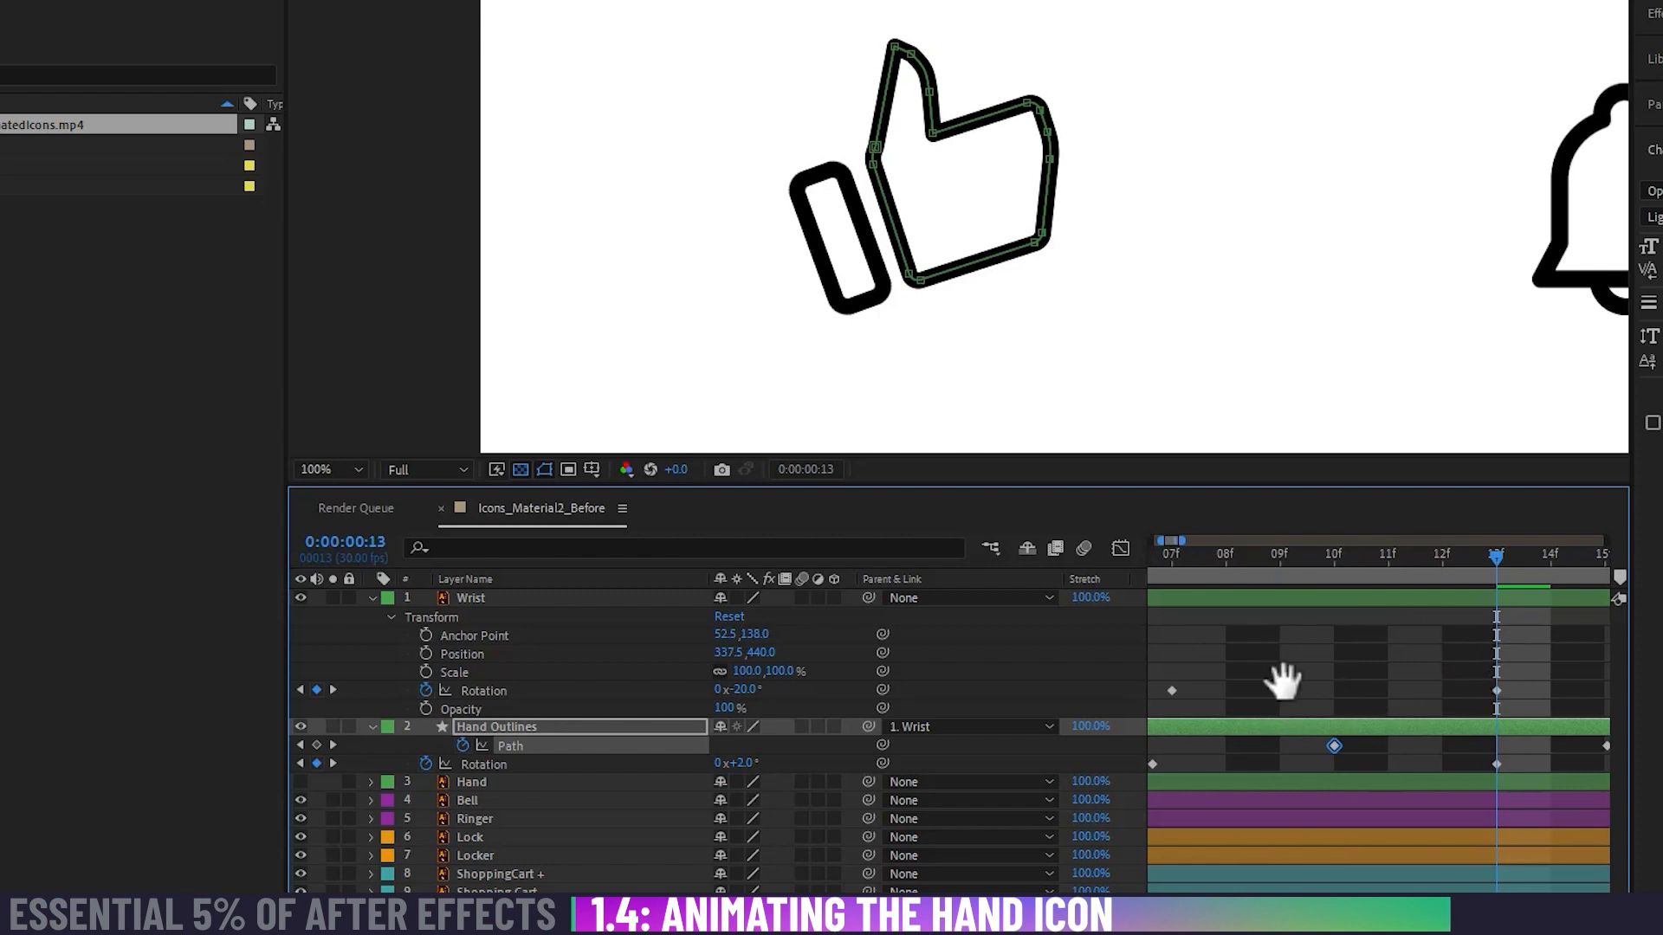
pyautogui.moveTo(1281, 681); pyautogui.dragTo(1385, 675)
pyautogui.moveTo(1284, 671); pyautogui.dragTo(1414, 672)
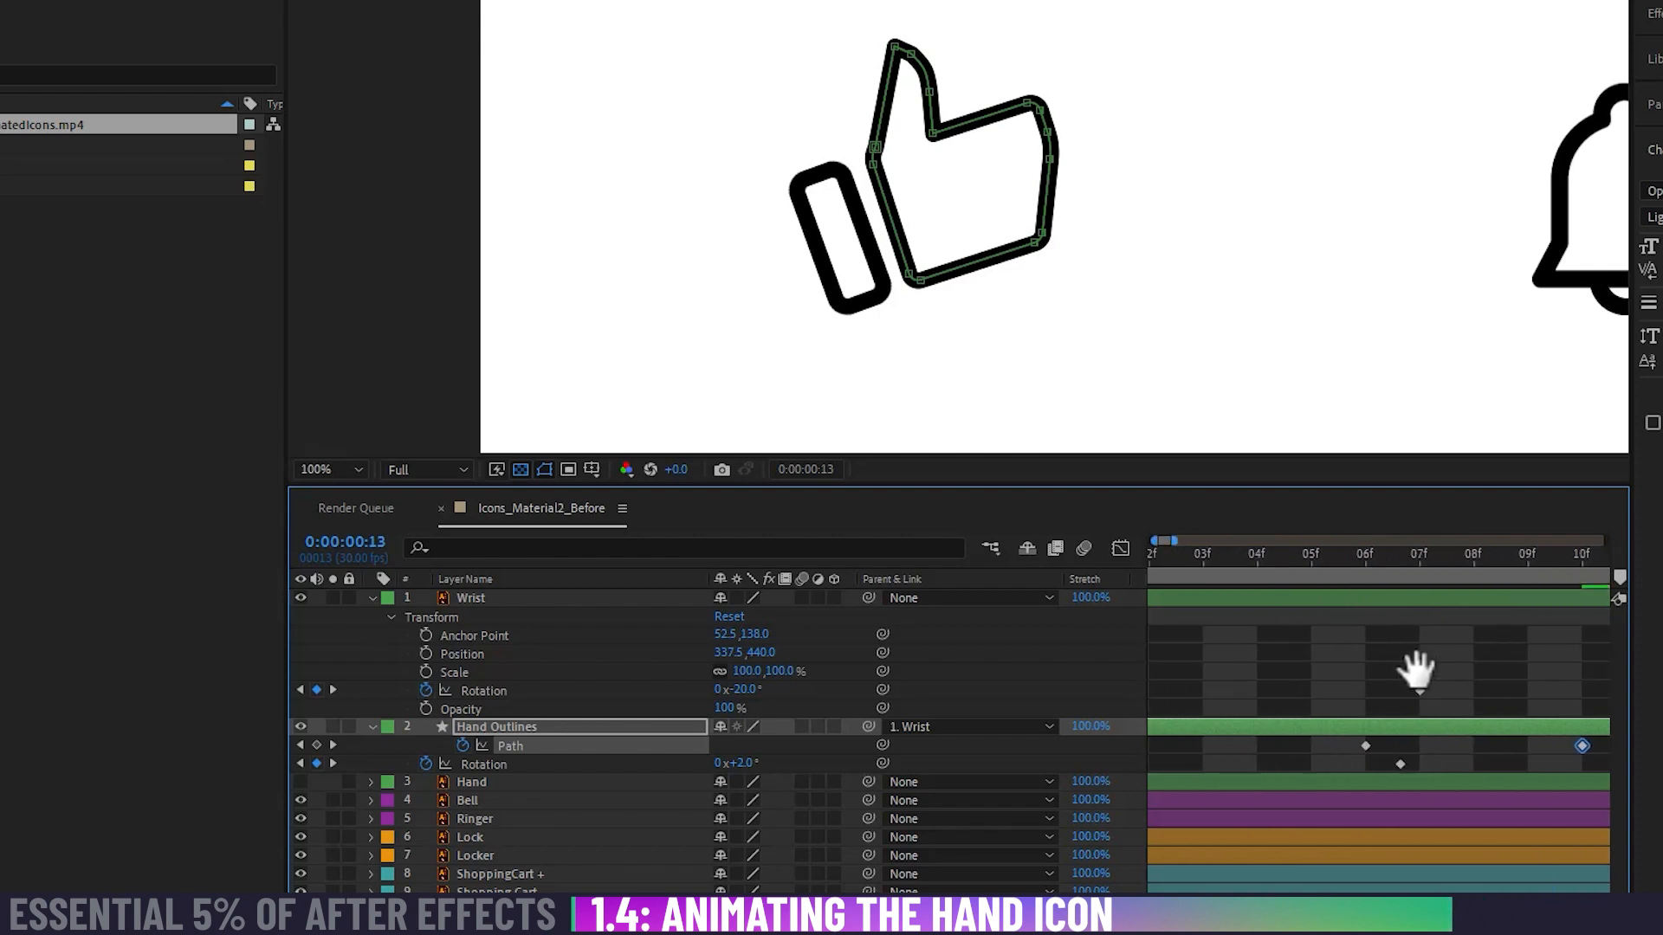
pyautogui.click(1417, 766)
pyautogui.moveTo(1417, 765)
pyautogui.mouseDown()
pyautogui.moveTo(1348, 773)
pyautogui.moveTo(1415, 771)
pyautogui.mouseUp()
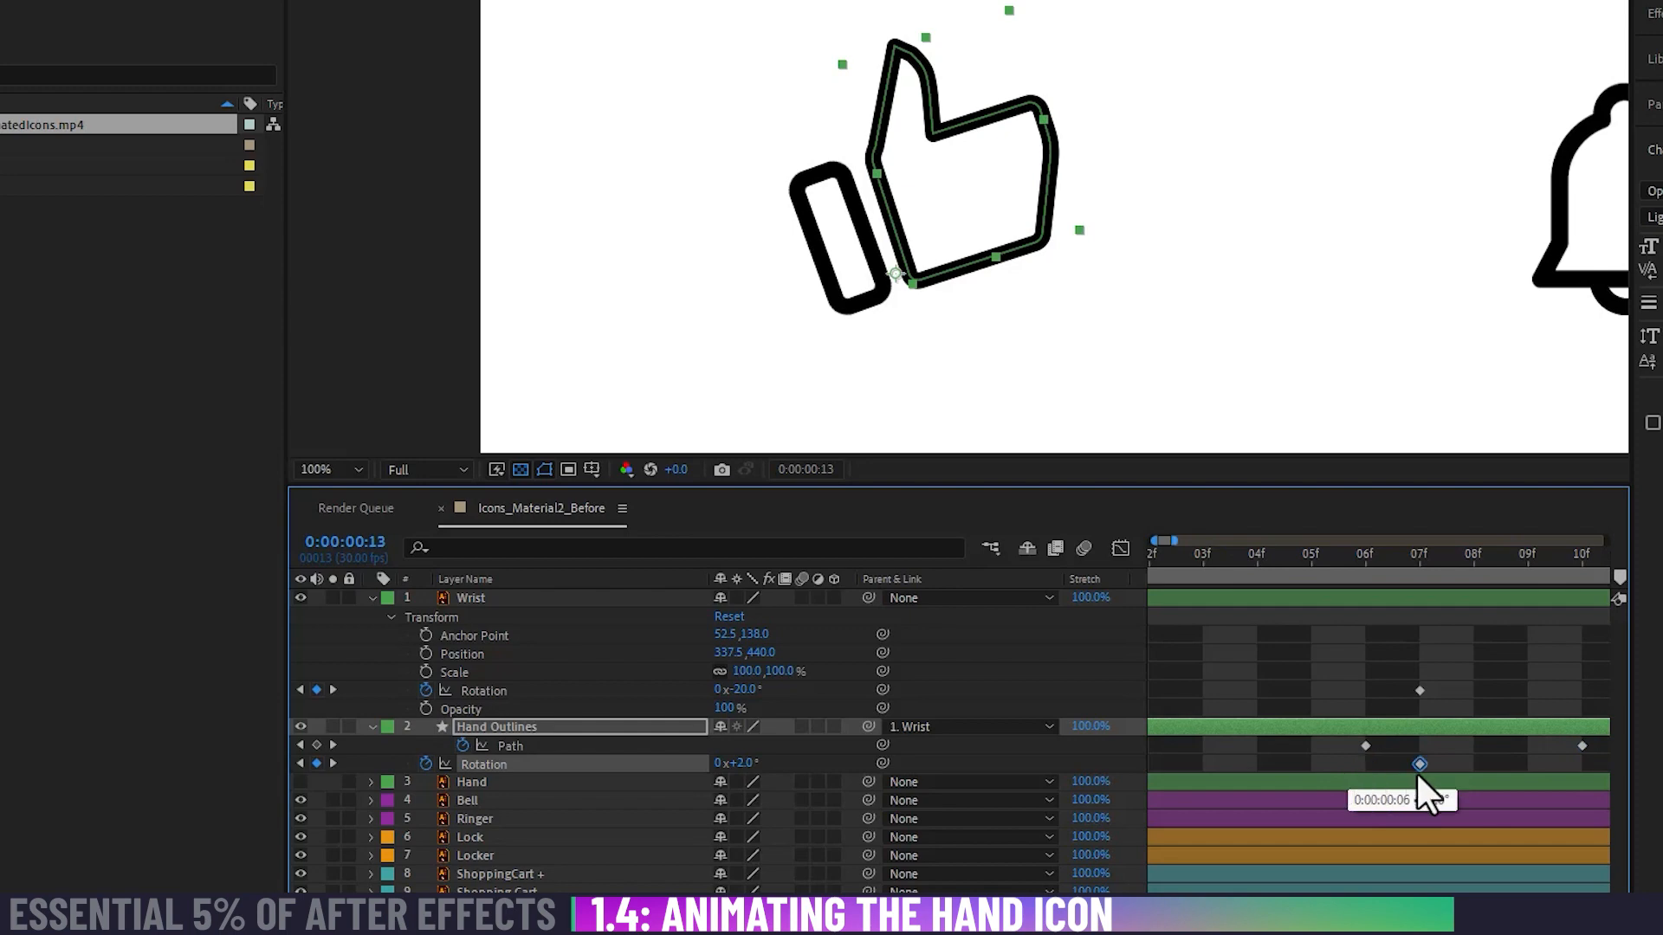
pyautogui.click(1363, 747)
# Step: Snap the fourth Hand Outlines Rotation keyframe to 0:00:00:17 and the fourth Path keyframe to 0:00:00:15
pyautogui.moveTo(1351, 688); pyautogui.dragTo(1184, 682)
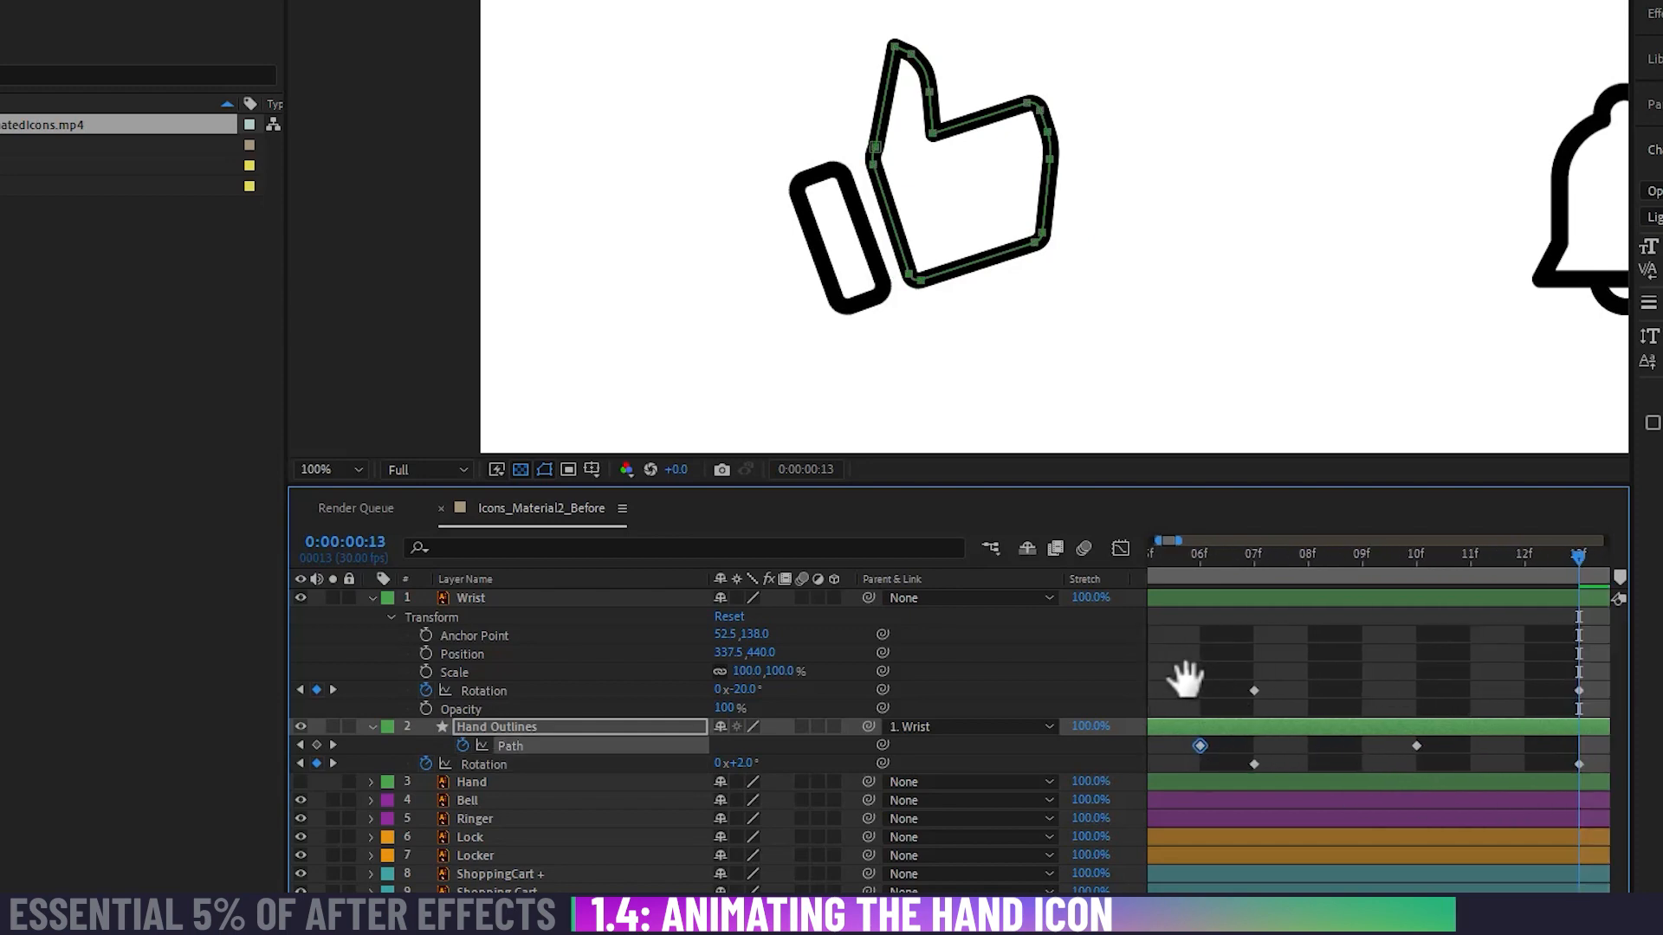
pyautogui.moveTo(1442, 745); pyautogui.dragTo(1202, 733)
pyautogui.moveTo(1354, 747); pyautogui.dragTo(1215, 744)
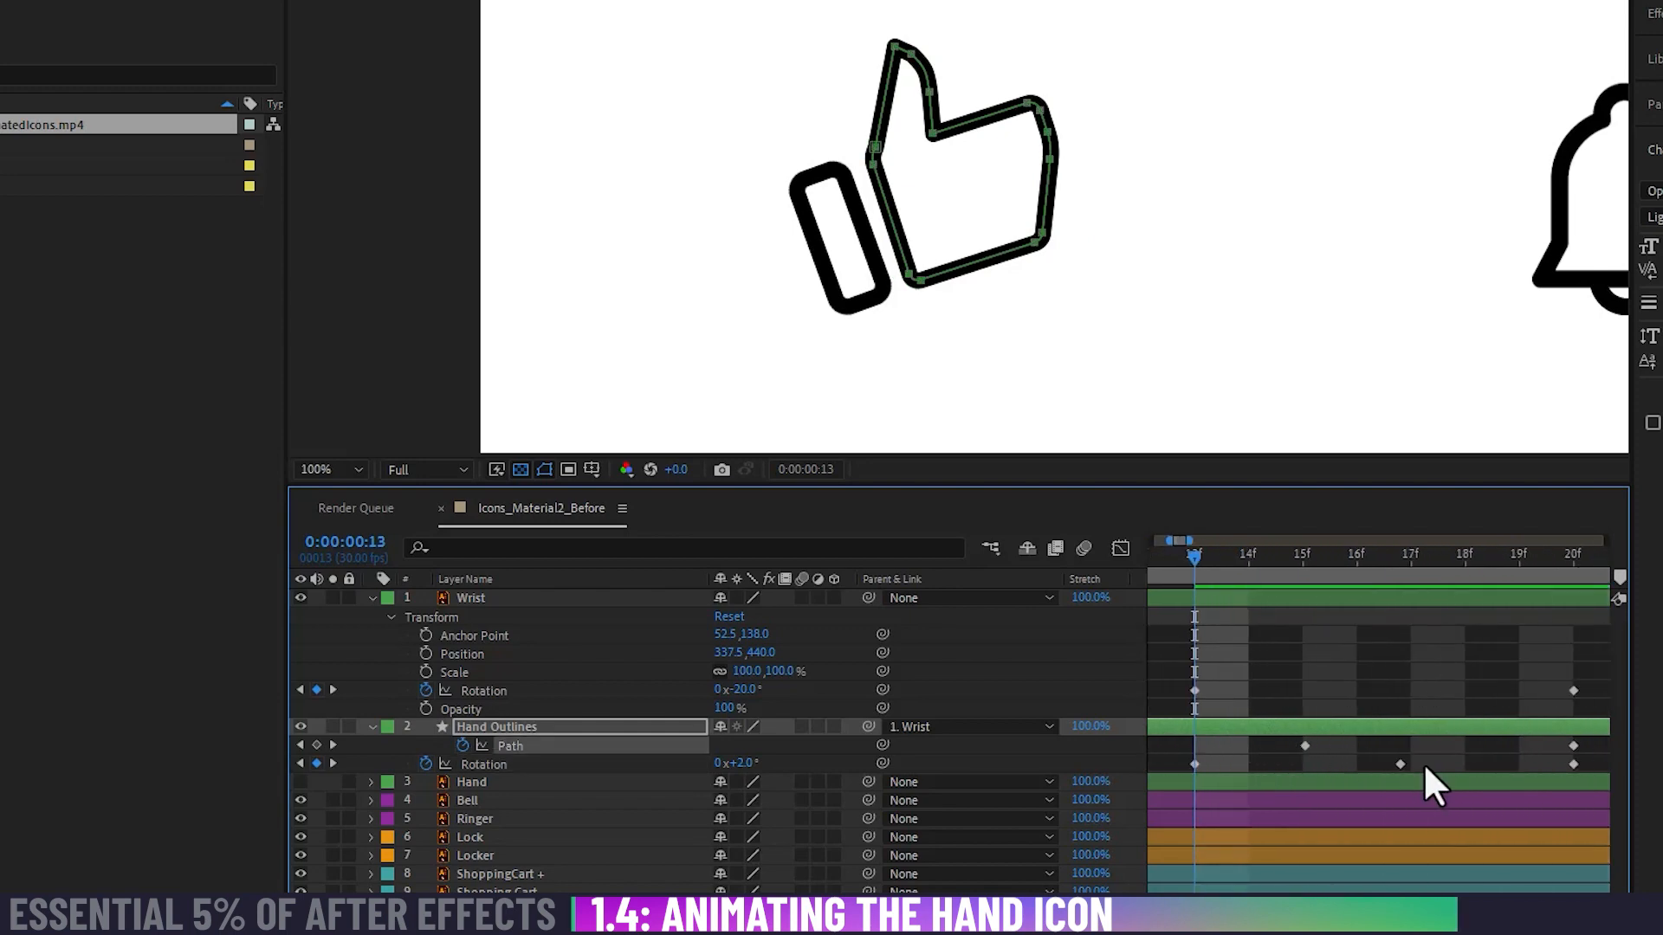
pyautogui.moveTo(1399, 765); pyautogui.dragTo(1409, 765)
pyautogui.click(1304, 745)
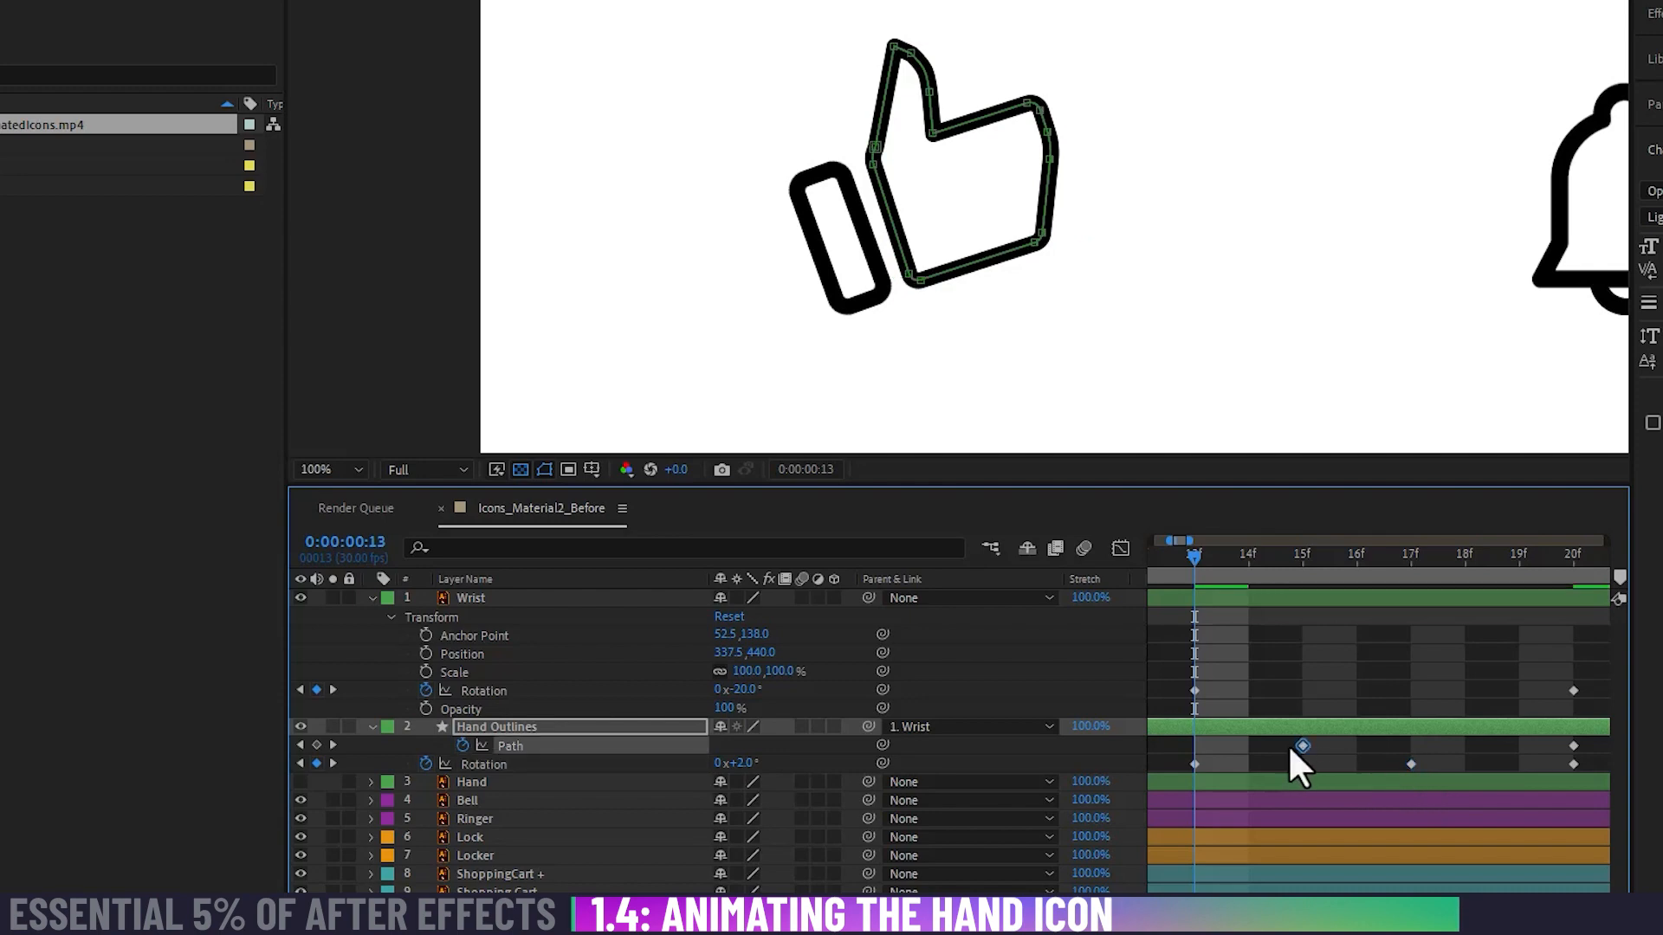
pyautogui.moveTo(1293, 756); pyautogui.dragTo(1215, 756)
pyautogui.moveTo(1359, 756); pyautogui.dragTo(1489, 730)
pyautogui.moveTo(1236, 716); pyautogui.dragTo(1504, 698)
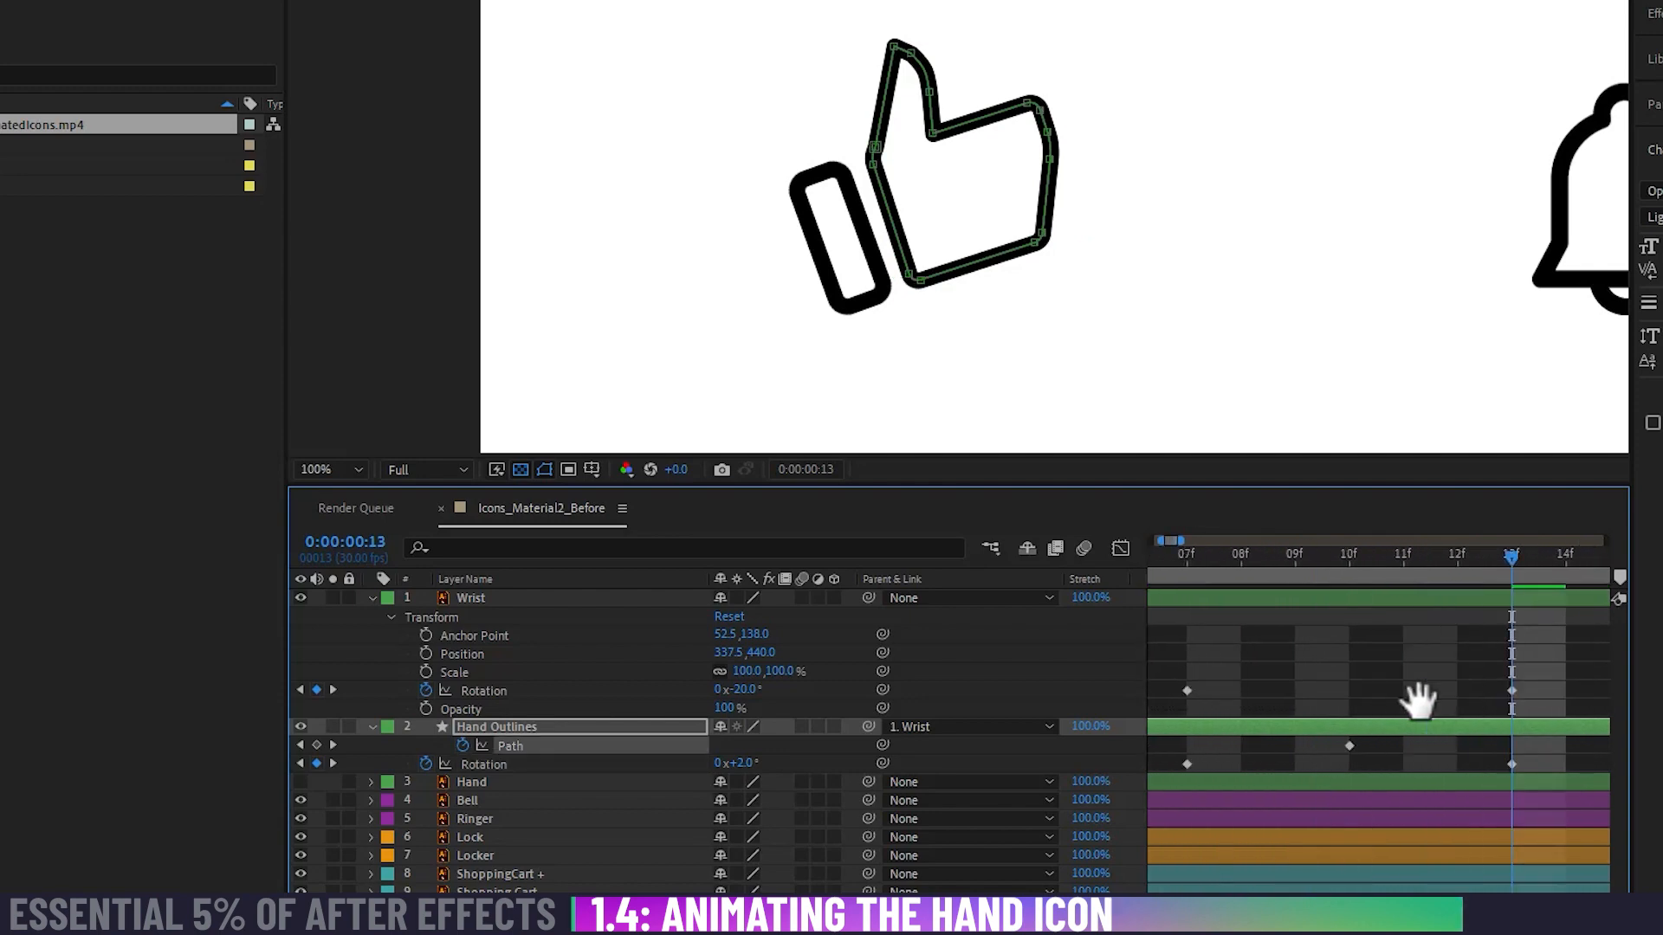
pyautogui.scroll(-5, 1415, 700)
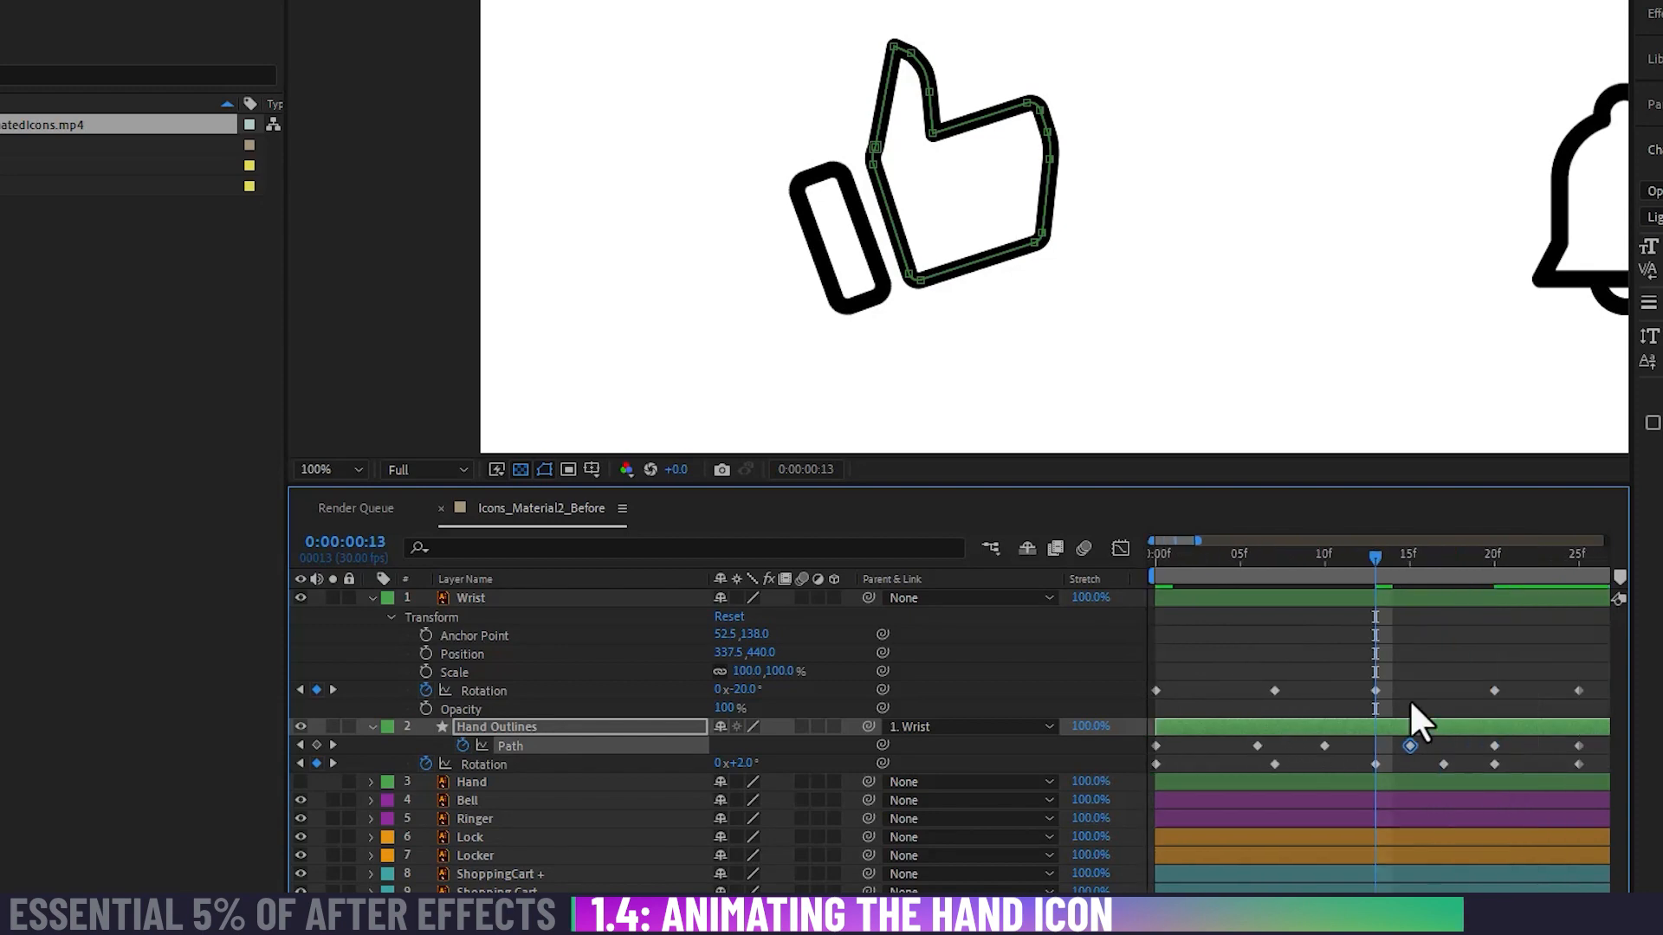
pyautogui.click(1354, 656)
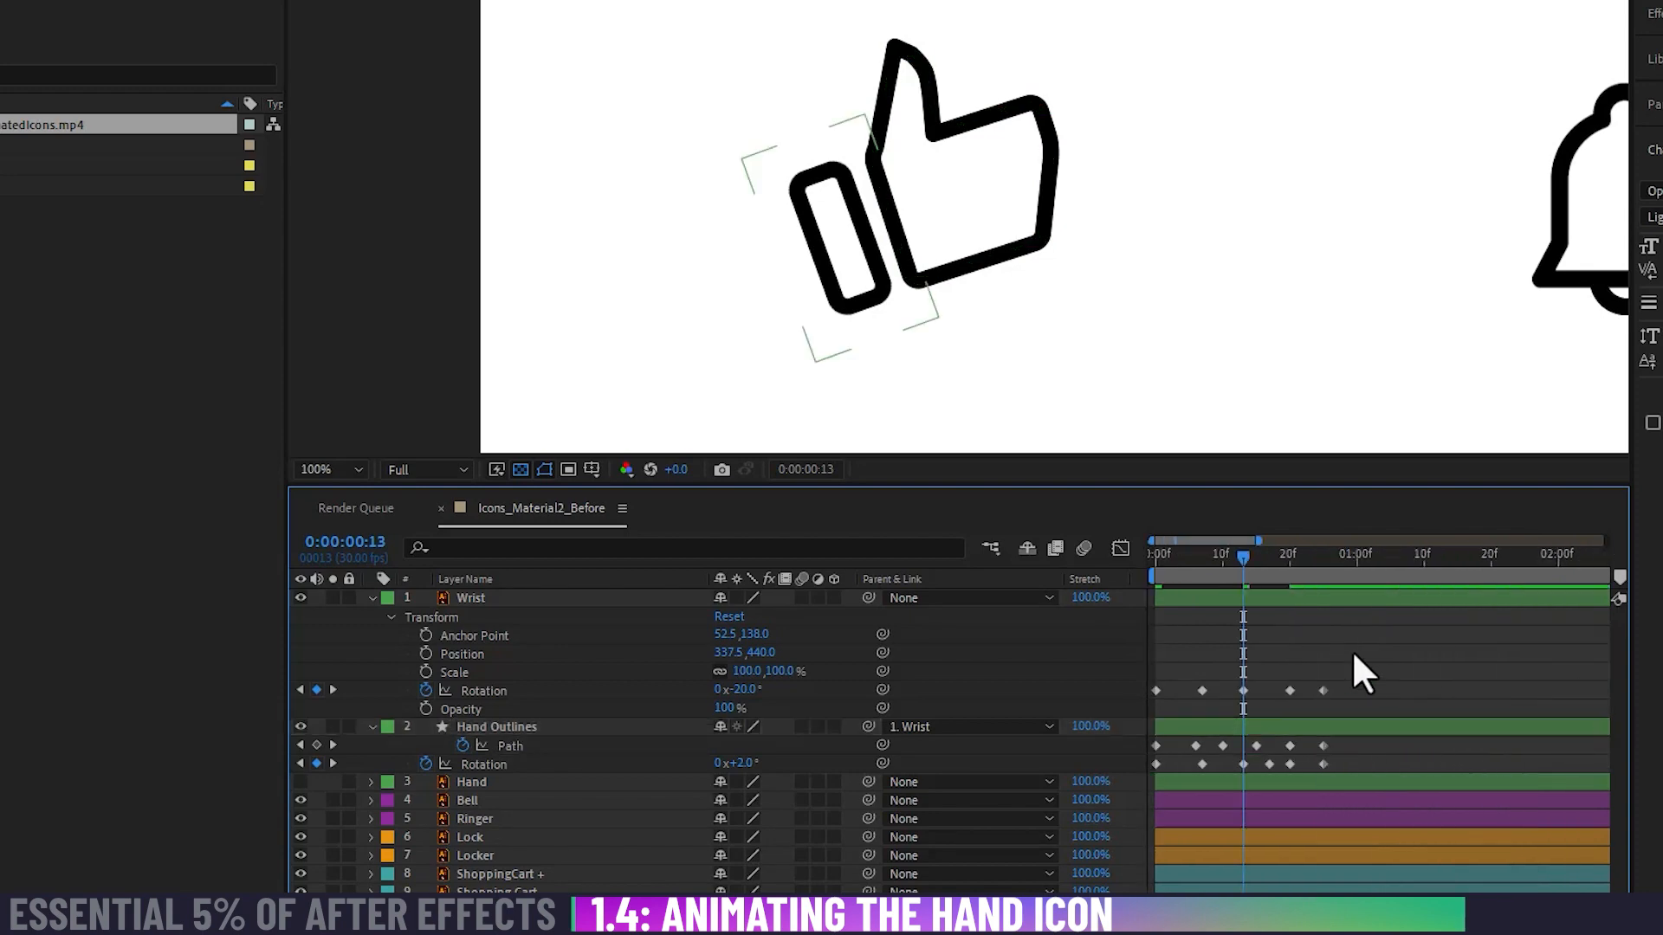
# Step: Open the Wrist layer's Rotation in the Graph Editor and switch it to the value graph
pyautogui.click(487, 690)
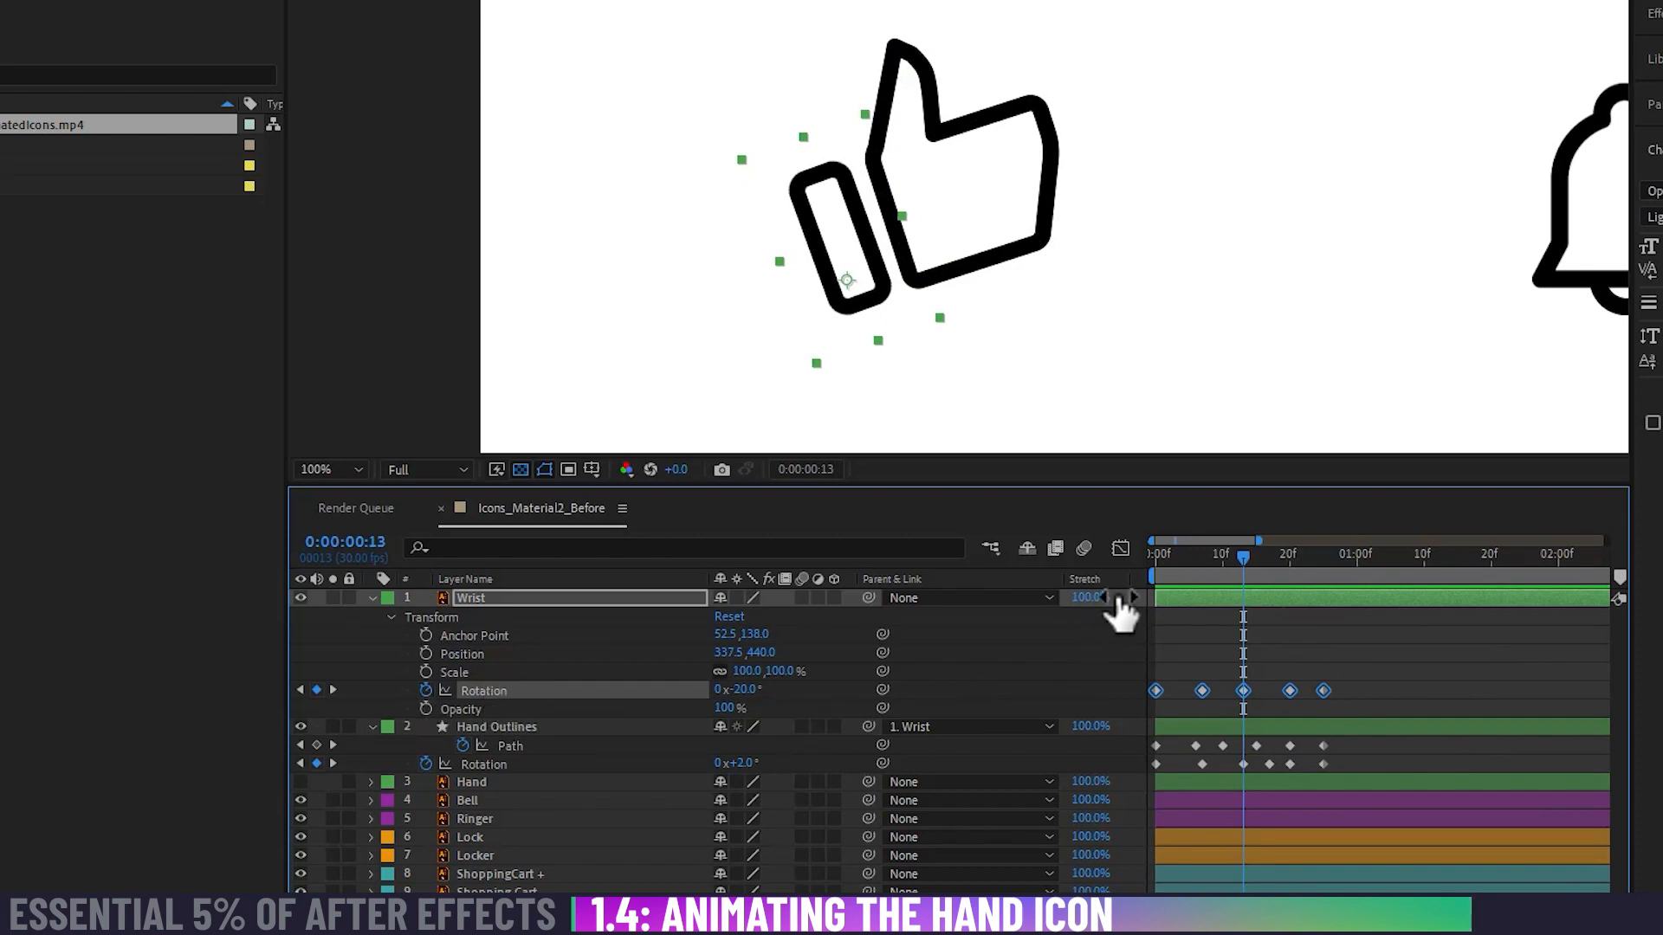
pyautogui.click(1122, 550)
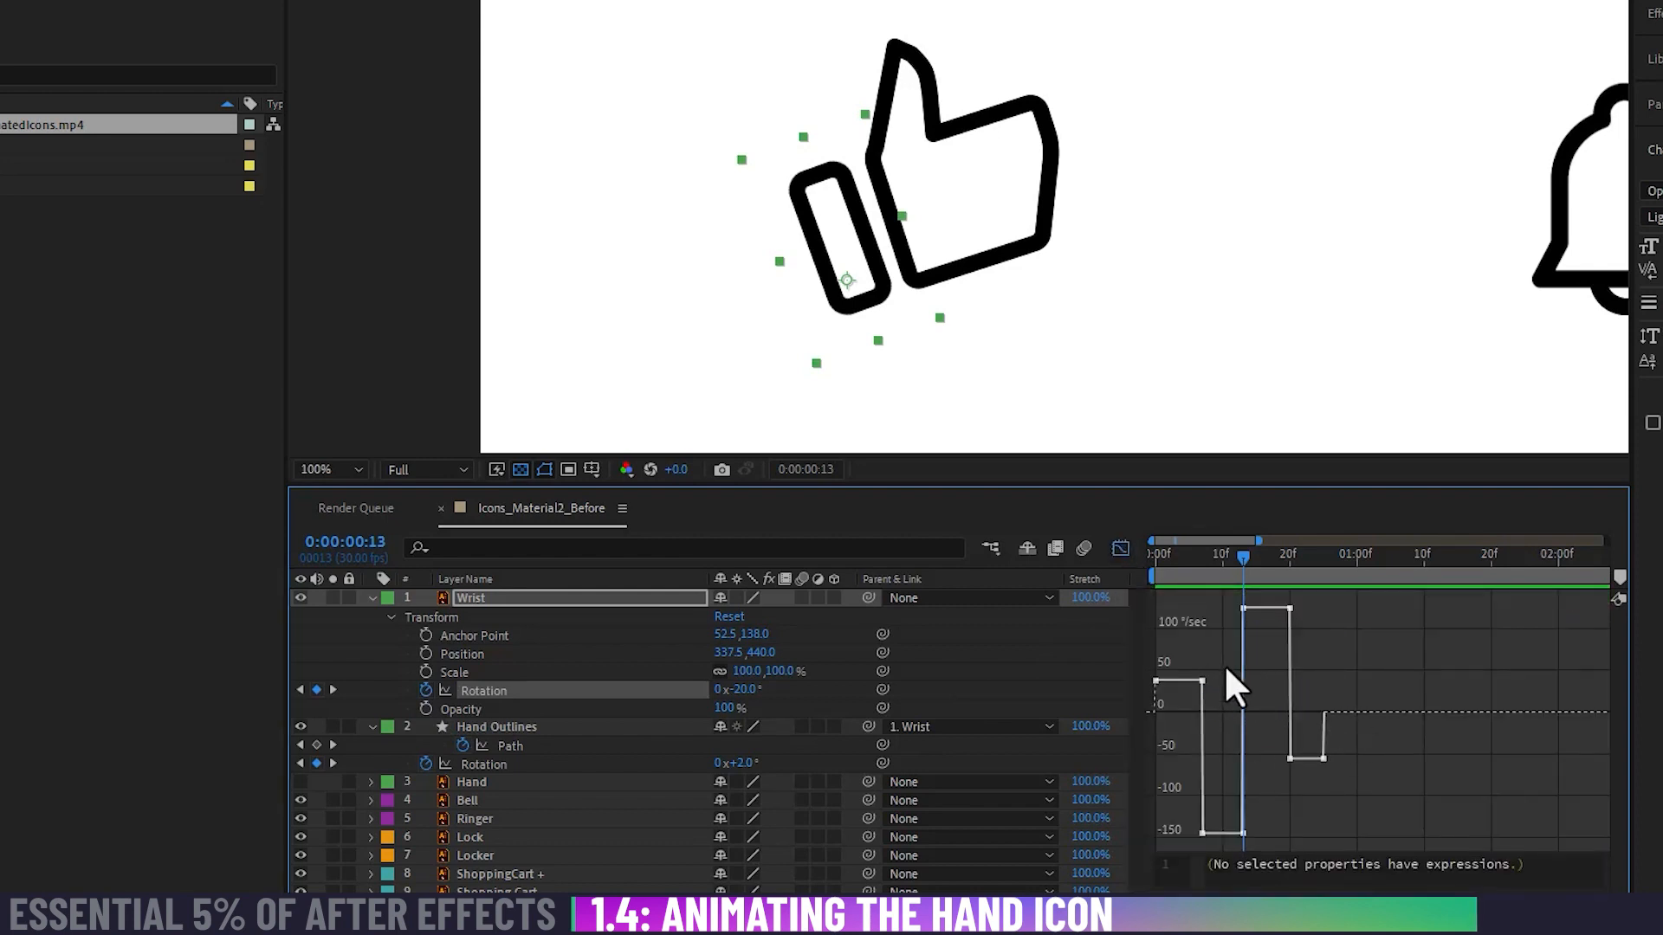
pyautogui.rightClick(1255, 682)
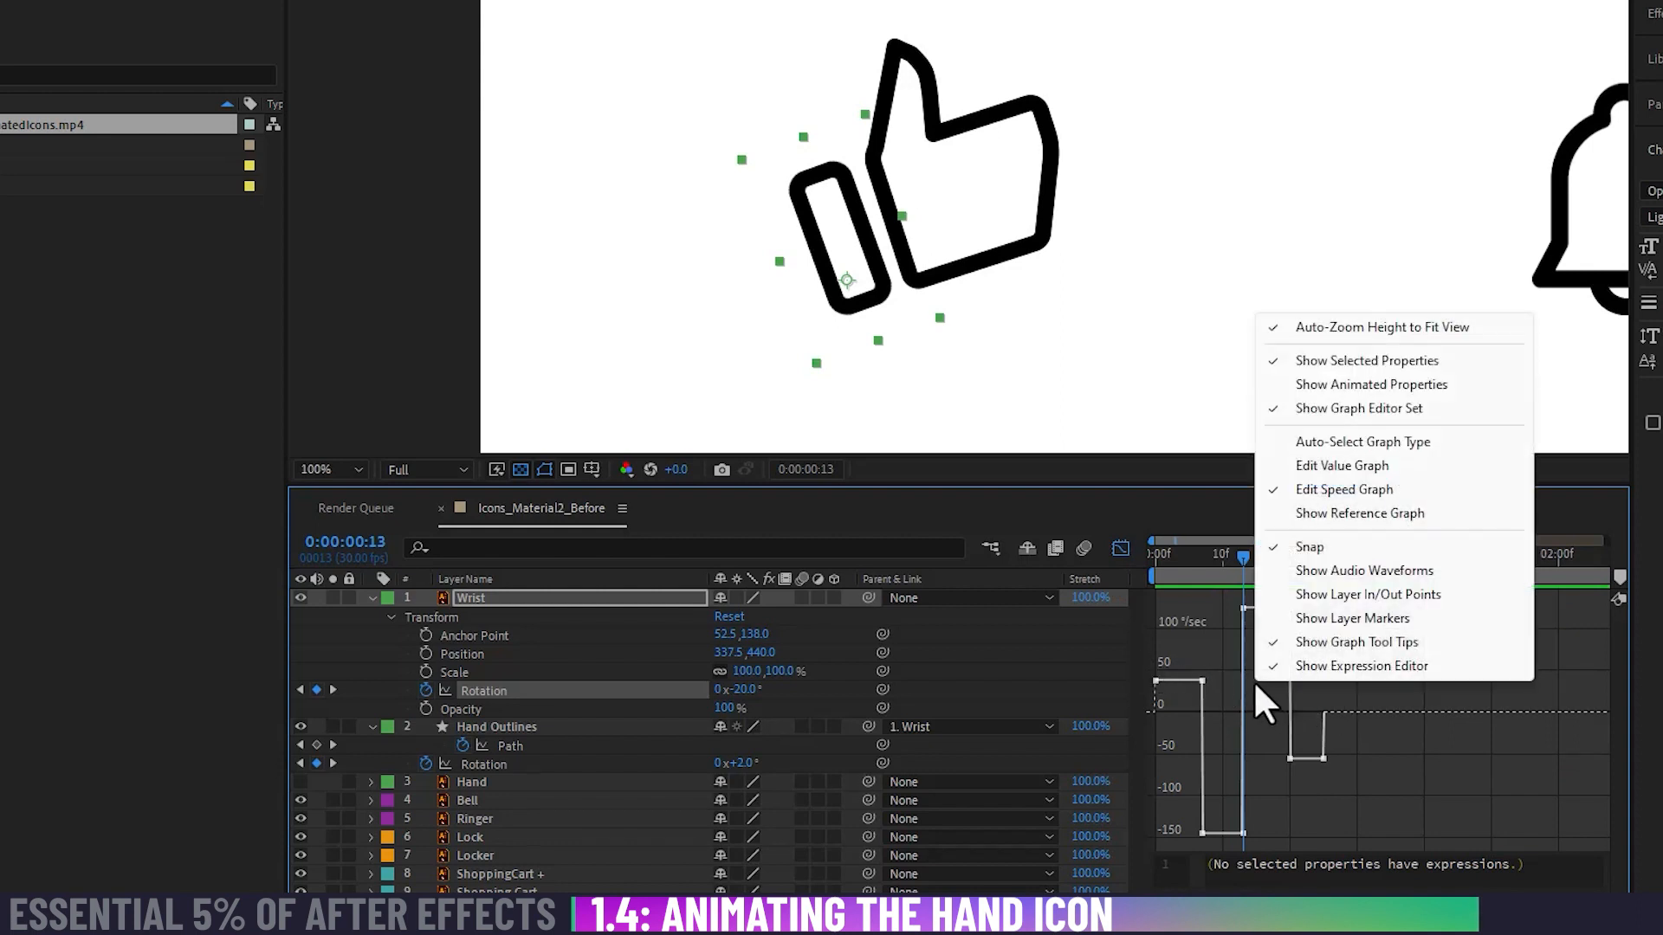
pyautogui.click(1343, 468)
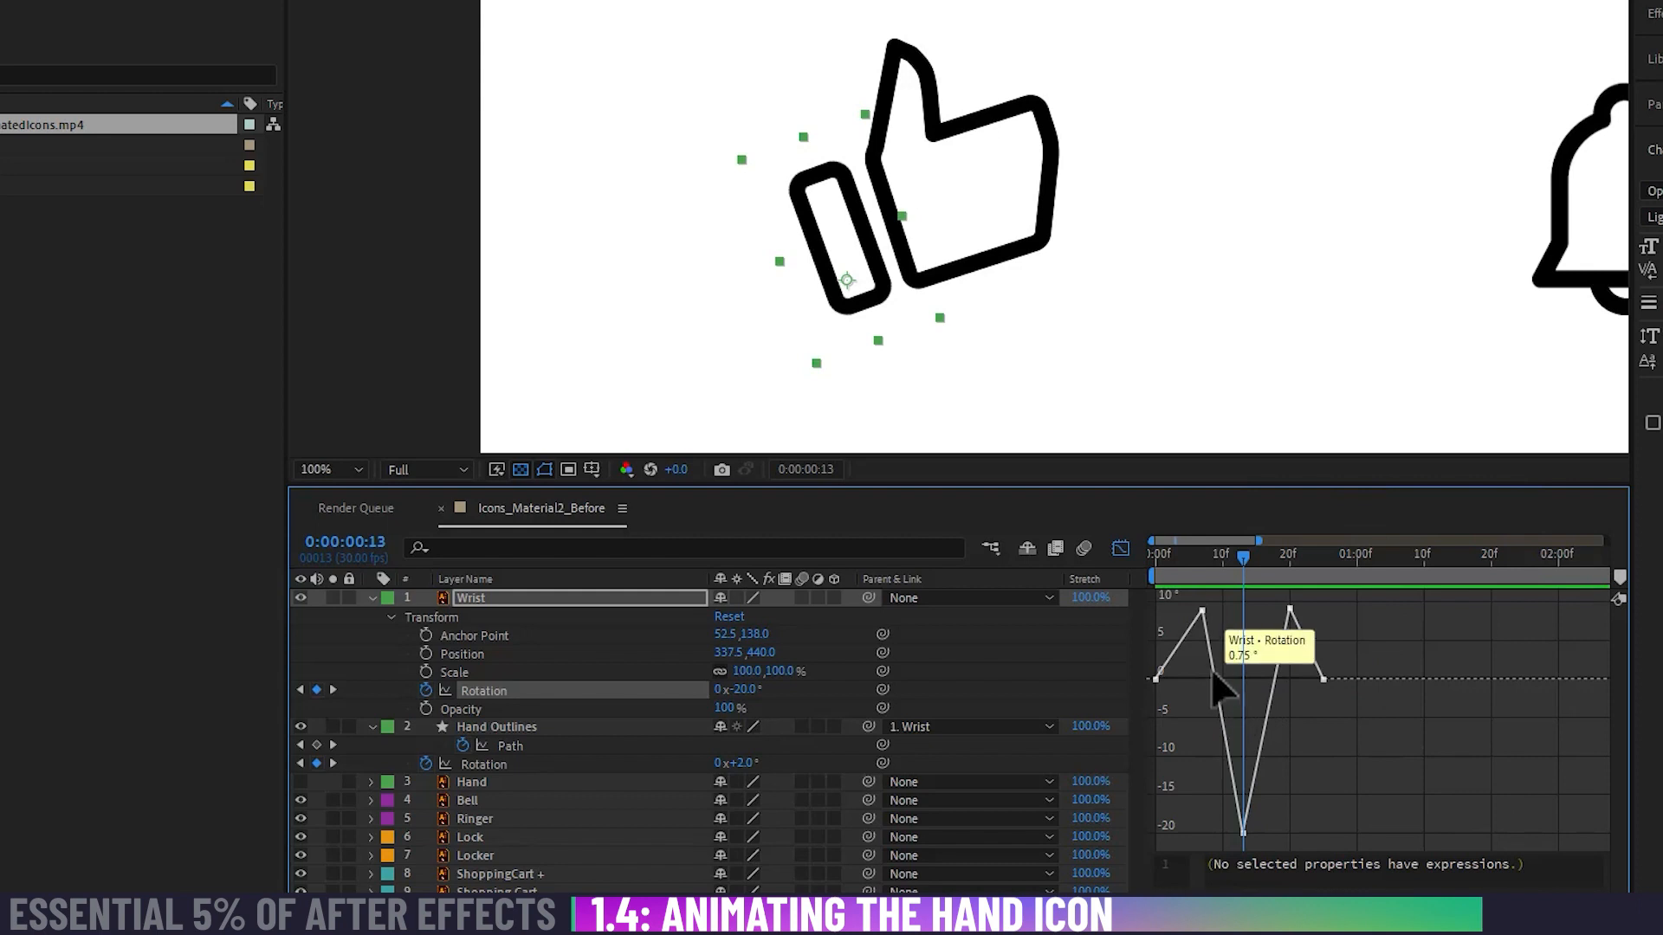
# Step: Scrub and play the animation to compare the wrist's movement with the Rotation value curve
pyautogui.moveTo(1187, 553); pyautogui.dragTo(1241, 558)
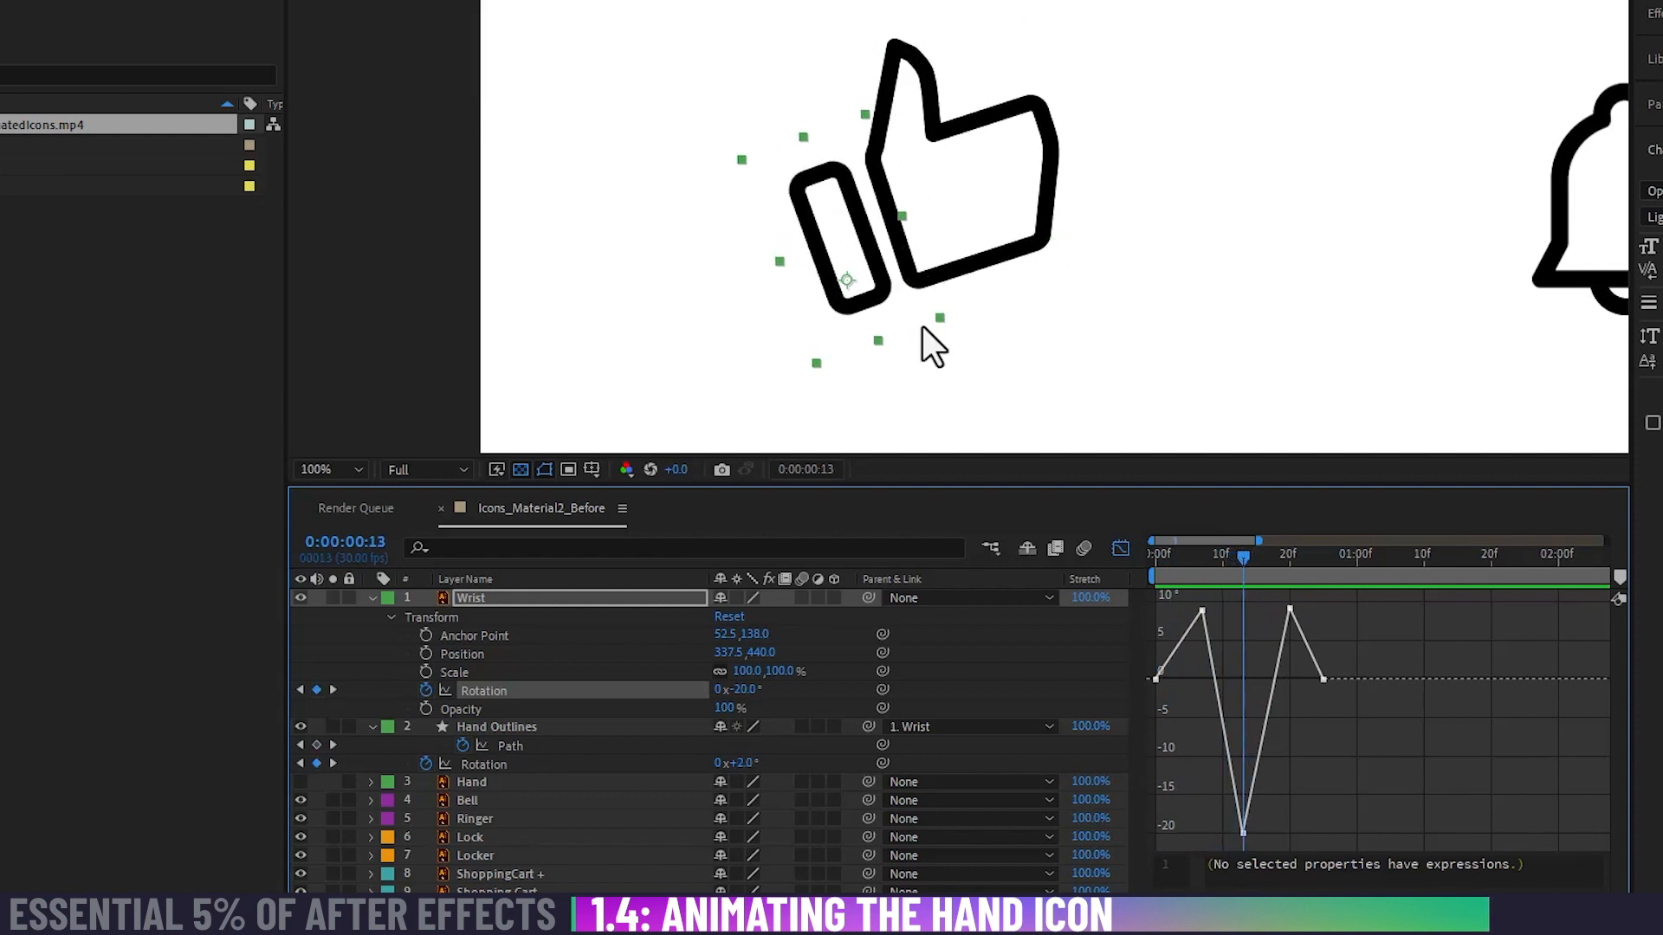
pyautogui.click(1268, 554)
pyautogui.moveTo(1270, 563); pyautogui.dragTo(1325, 571)
pyautogui.press('Home')
pyautogui.press('space')
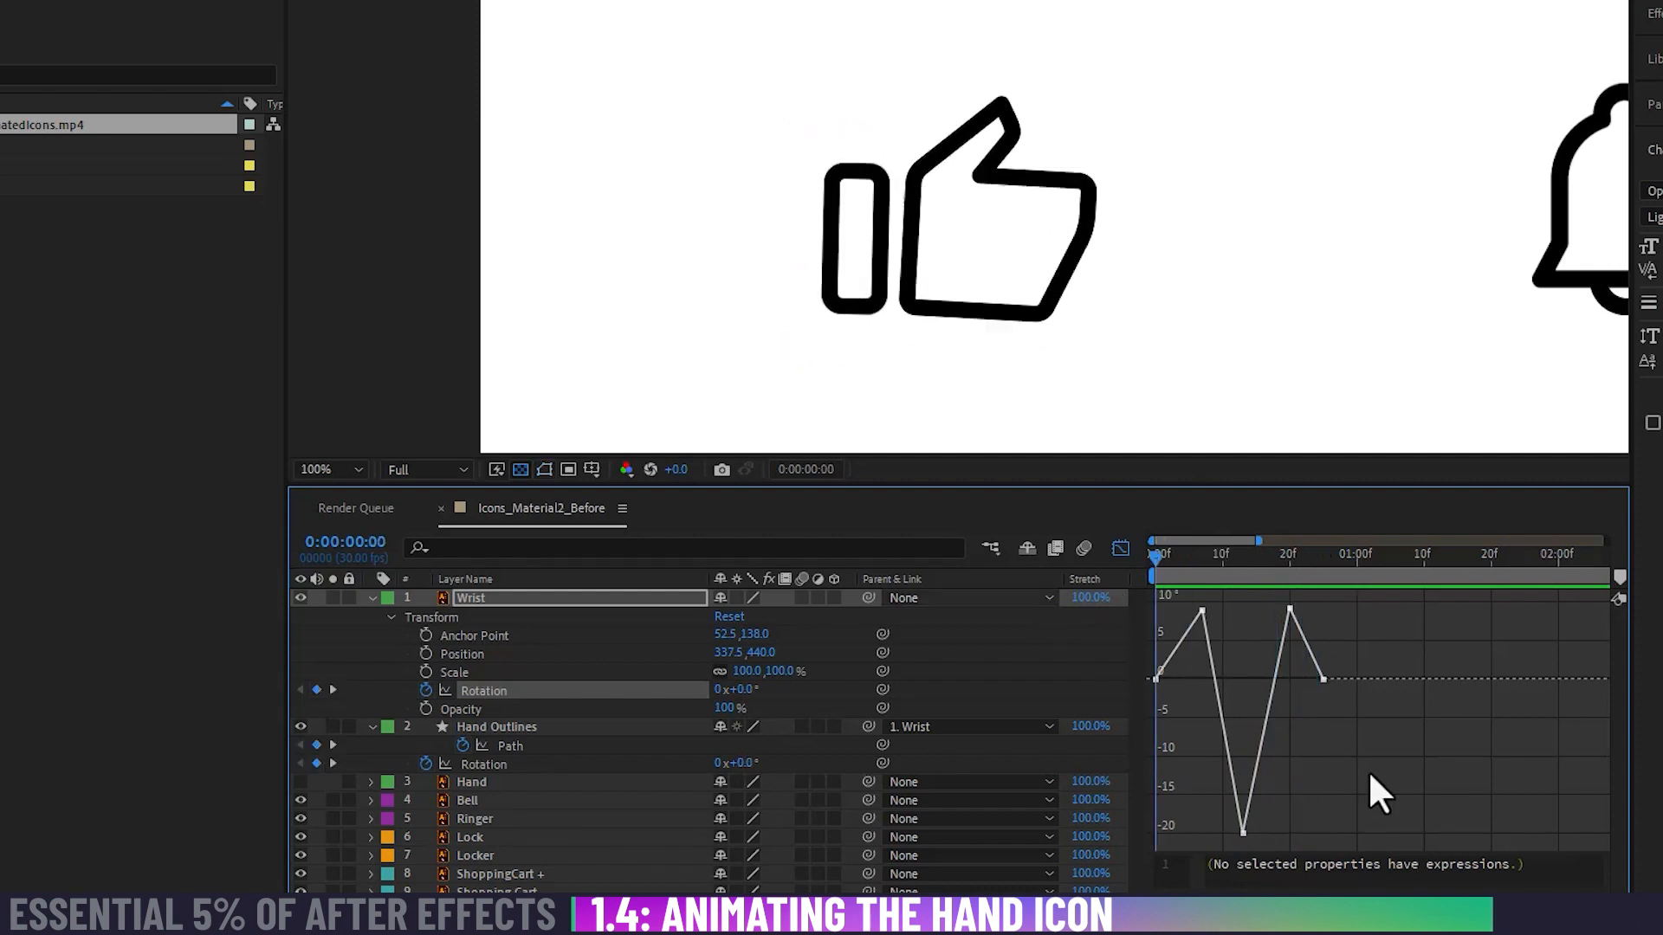
pyautogui.press('space')
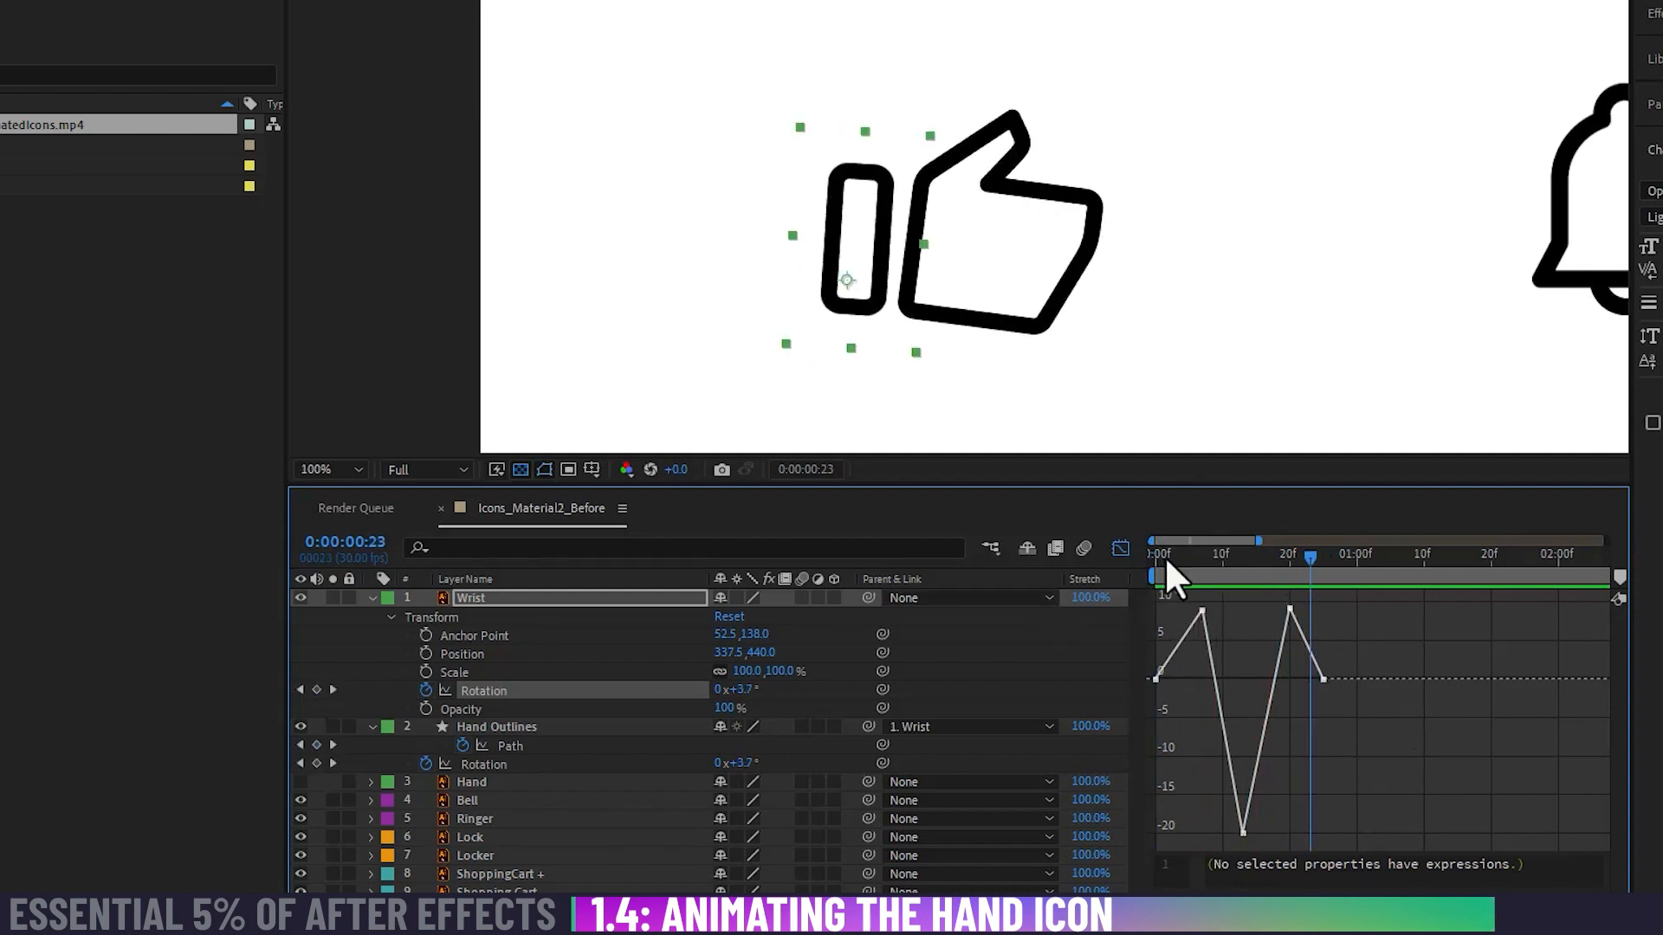
# Step: Apply Easy Ease to all of the Wrist layer's Rotation keyframes and preview the smoothed motion
pyautogui.moveTo(1167, 563); pyautogui.dragTo(1140, 871)
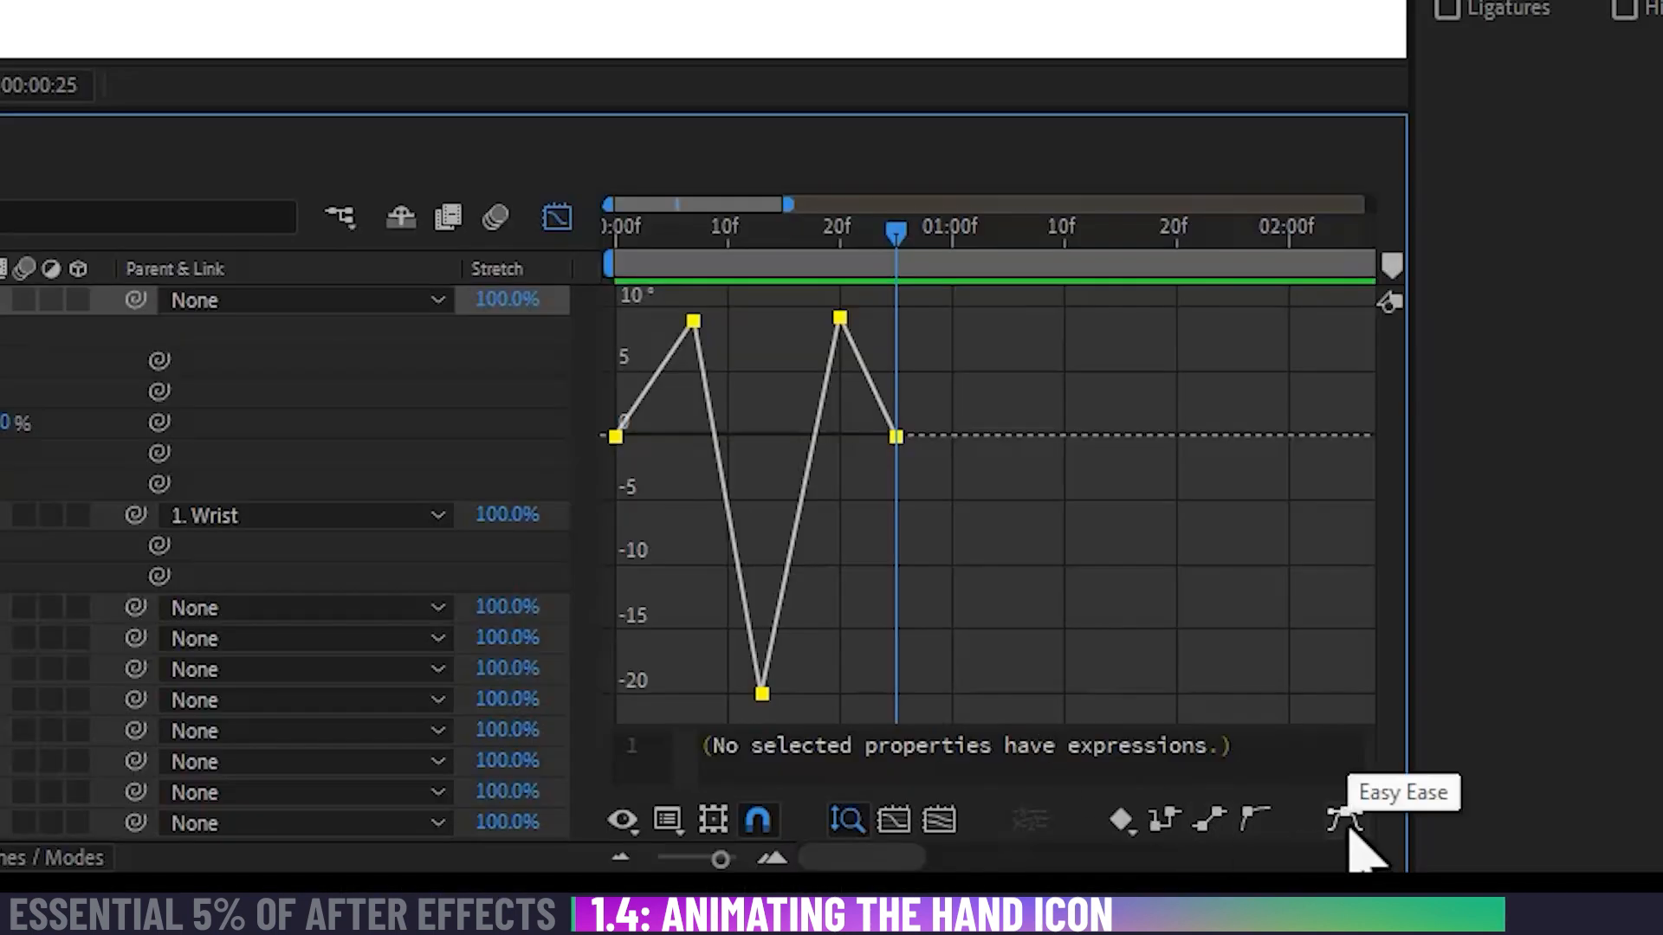
pyautogui.click(1350, 827)
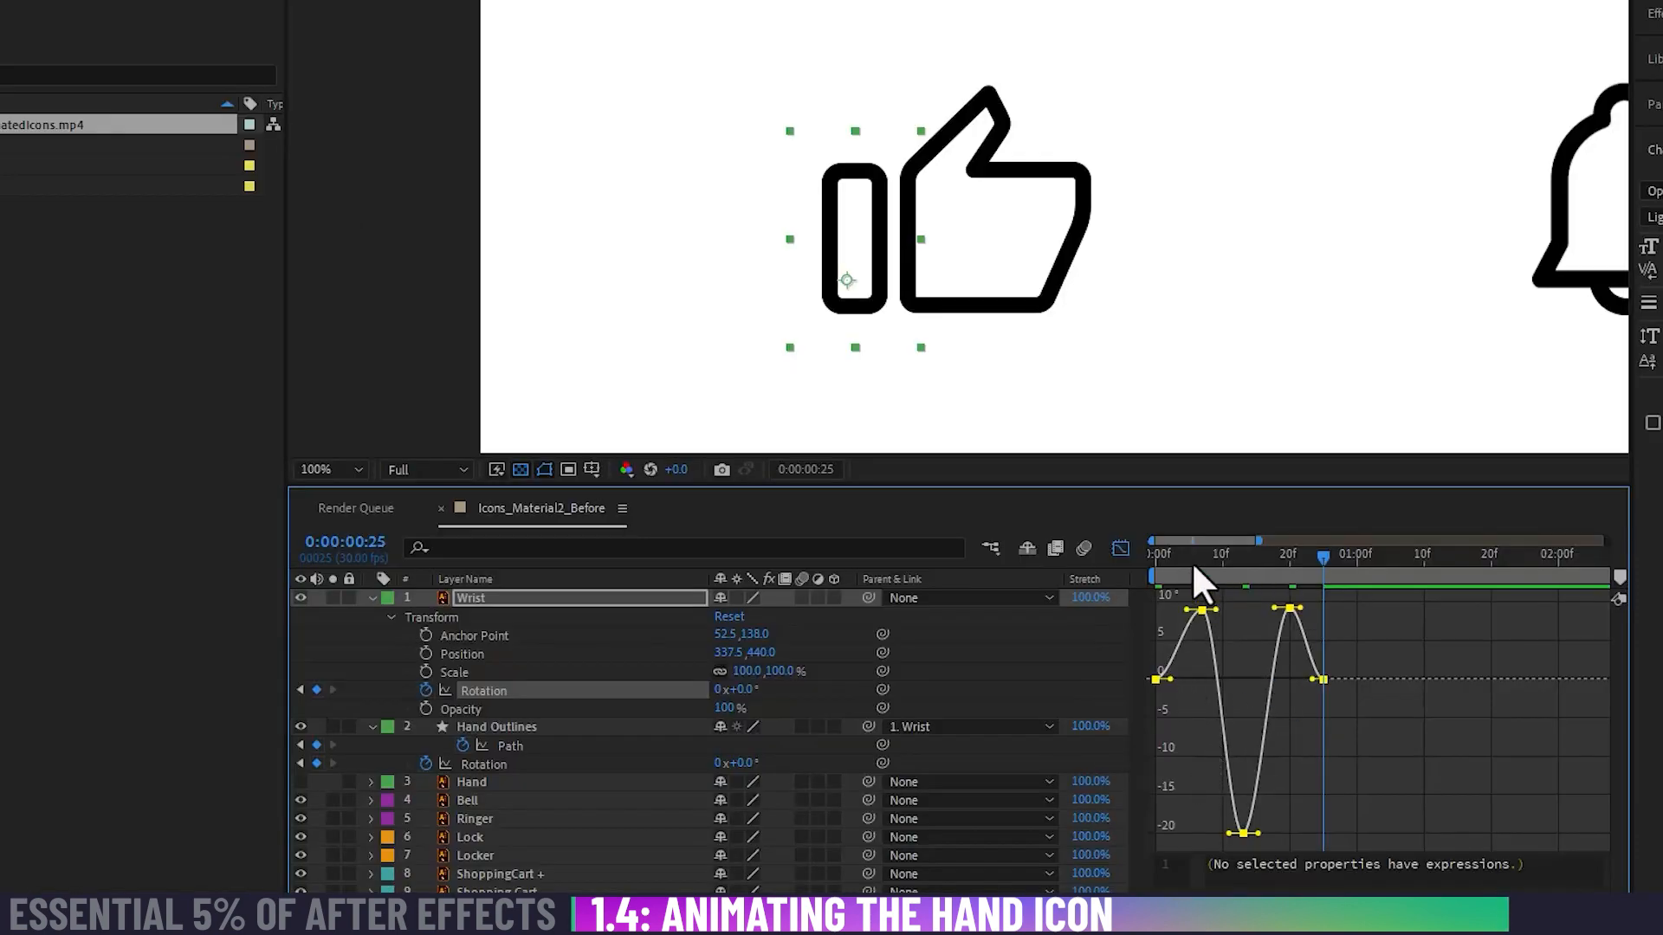
pyautogui.moveTo(1189, 558); pyautogui.dragTo(1256, 563)
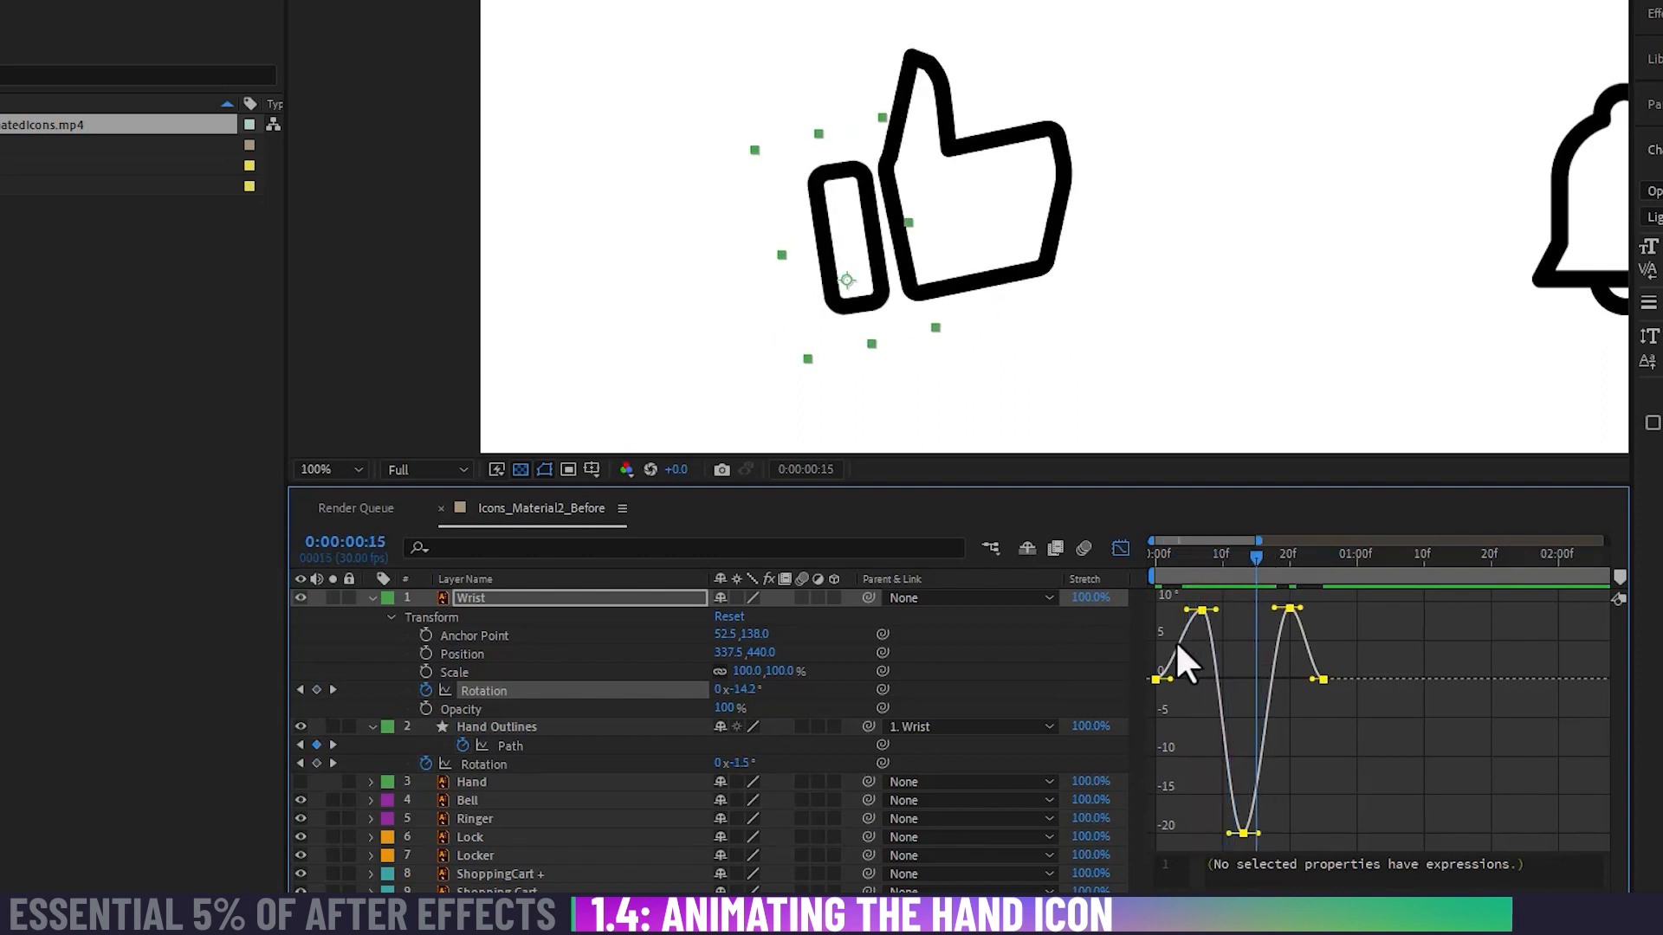
pyautogui.press('space')
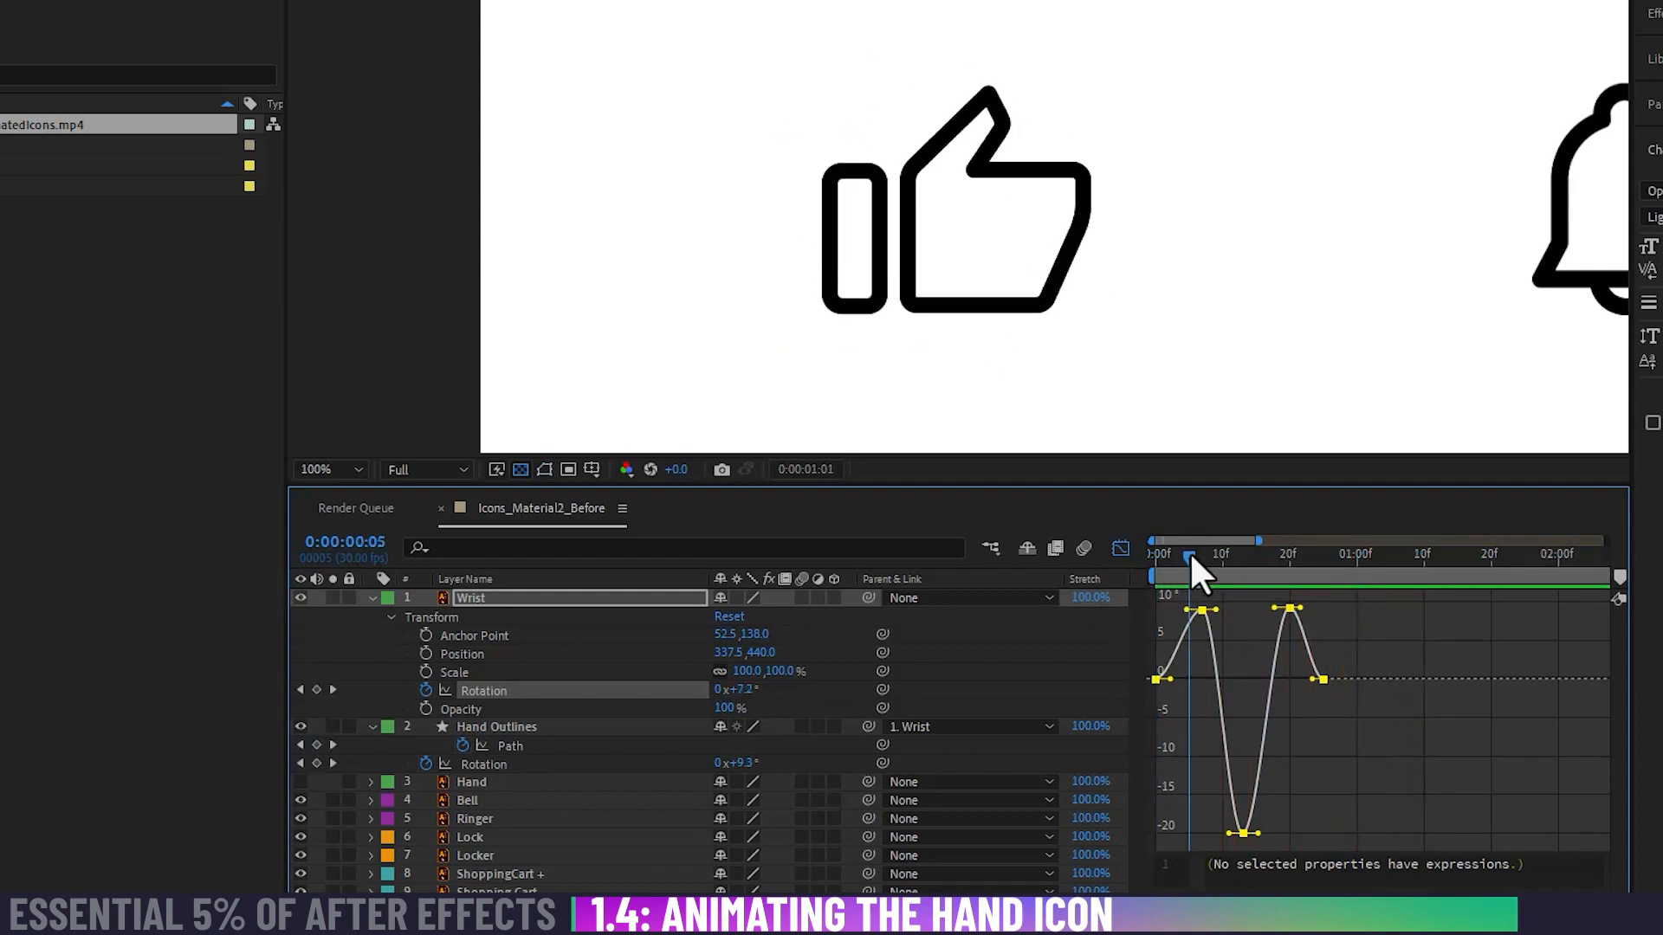
# Step: Apply Easy Ease to all of the Hand Outlines layer's Rotation keyframes in the Graph Editor
pyautogui.click(1155, 554)
pyautogui.click(492, 764)
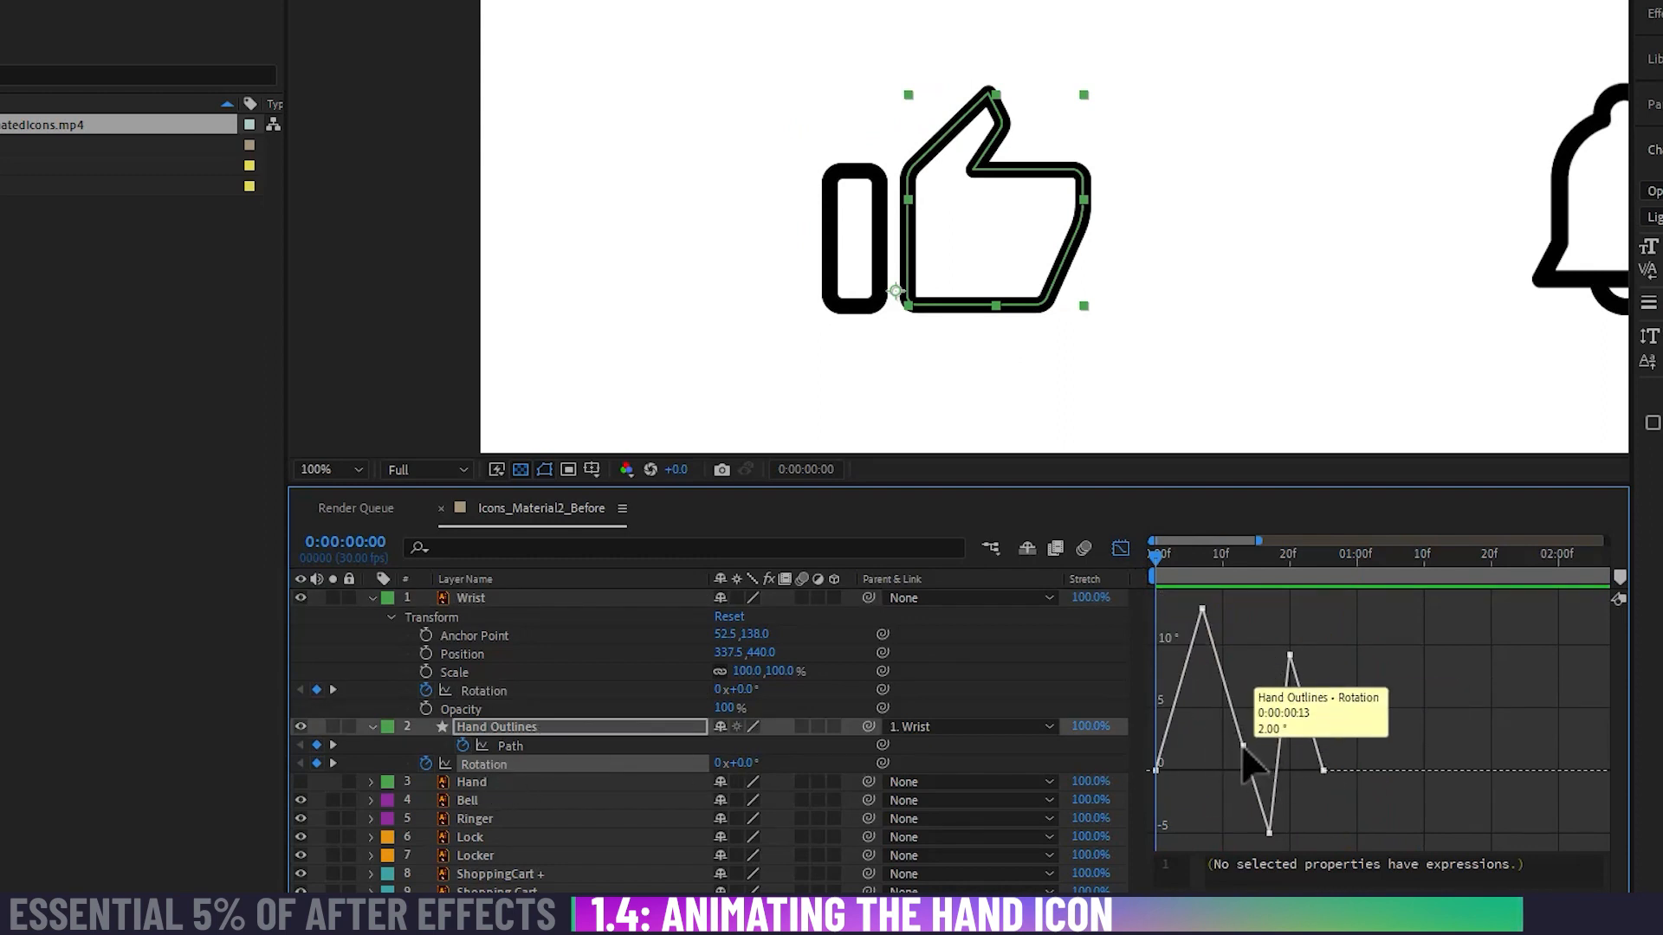
pyautogui.moveTo(1437, 604); pyautogui.dragTo(1145, 853)
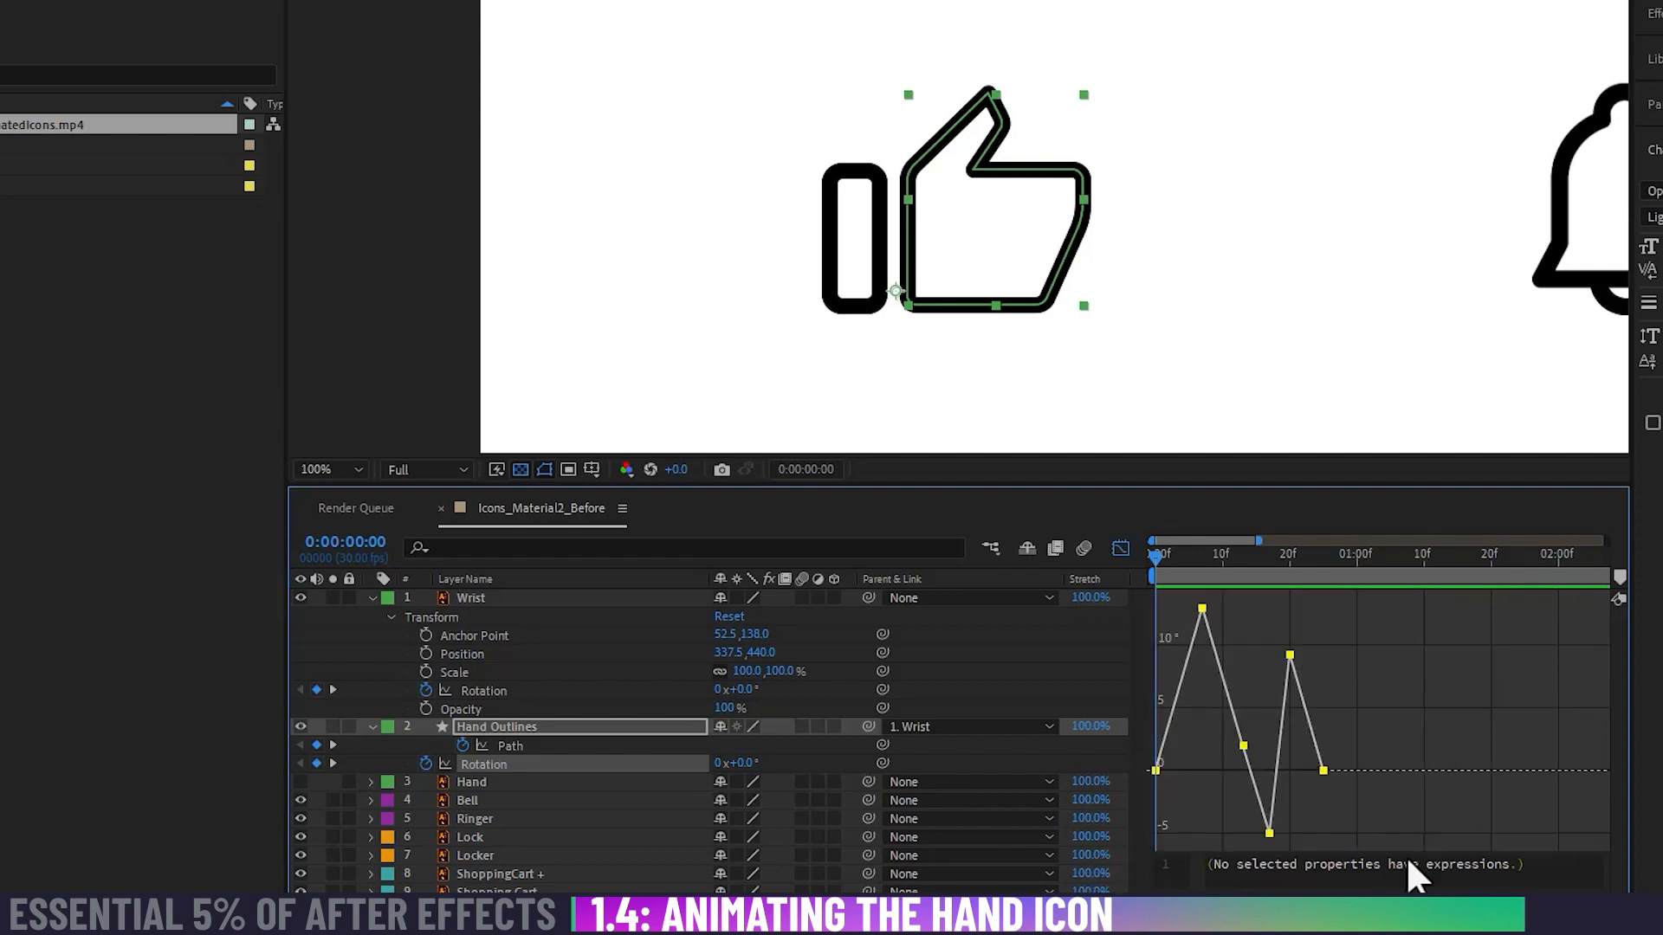
pyautogui.press('F9')
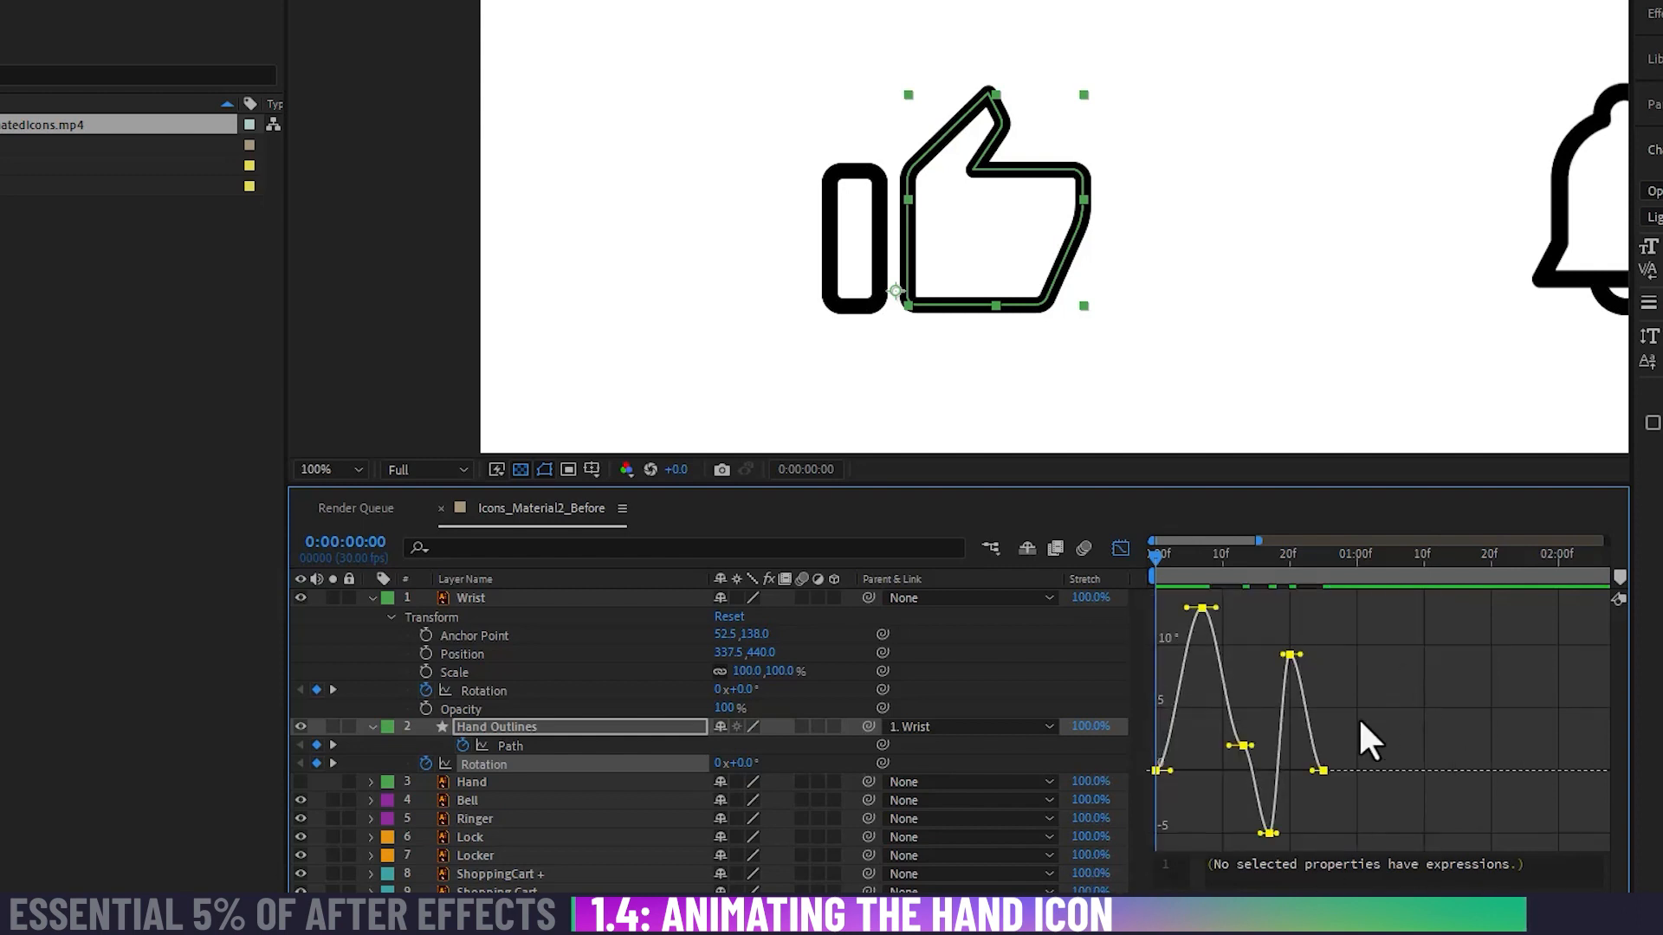
# Step: Tilt the handles of the Hand Outlines Rotation keyframe at 0:00:00:13 along the descending curve and play back the motion
pyautogui.click(1244, 746)
pyautogui.moveTo(1252, 746); pyautogui.dragTo(1233, 712)
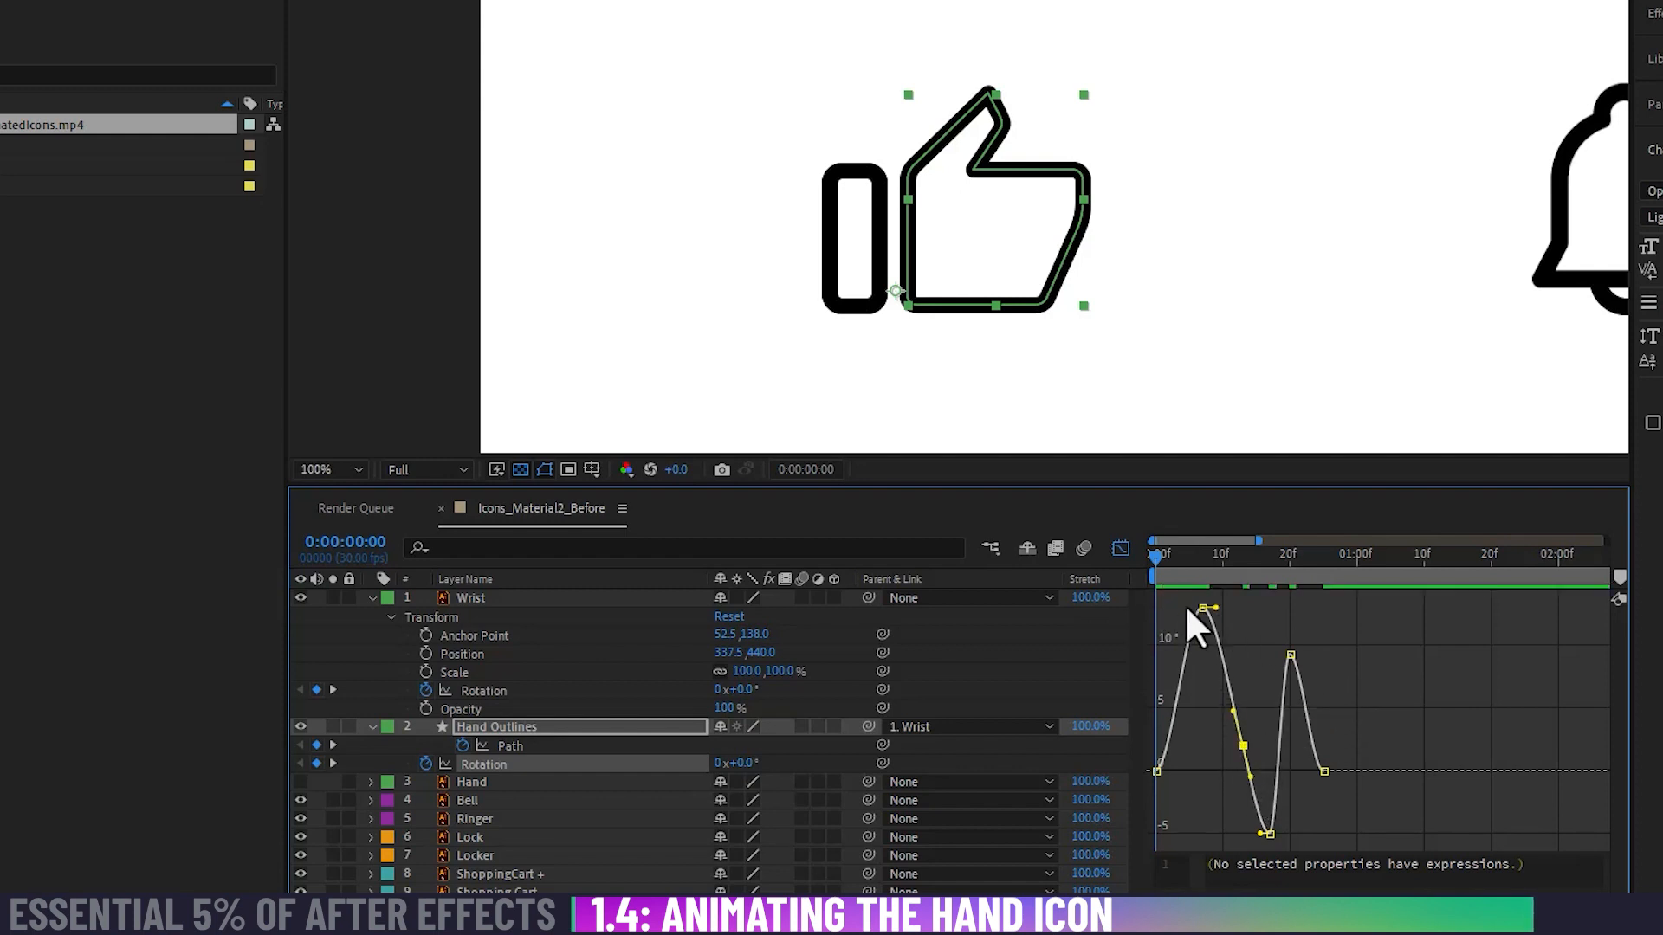
pyautogui.moveTo(1154, 563); pyautogui.dragTo(1084, 570)
pyautogui.press('space')
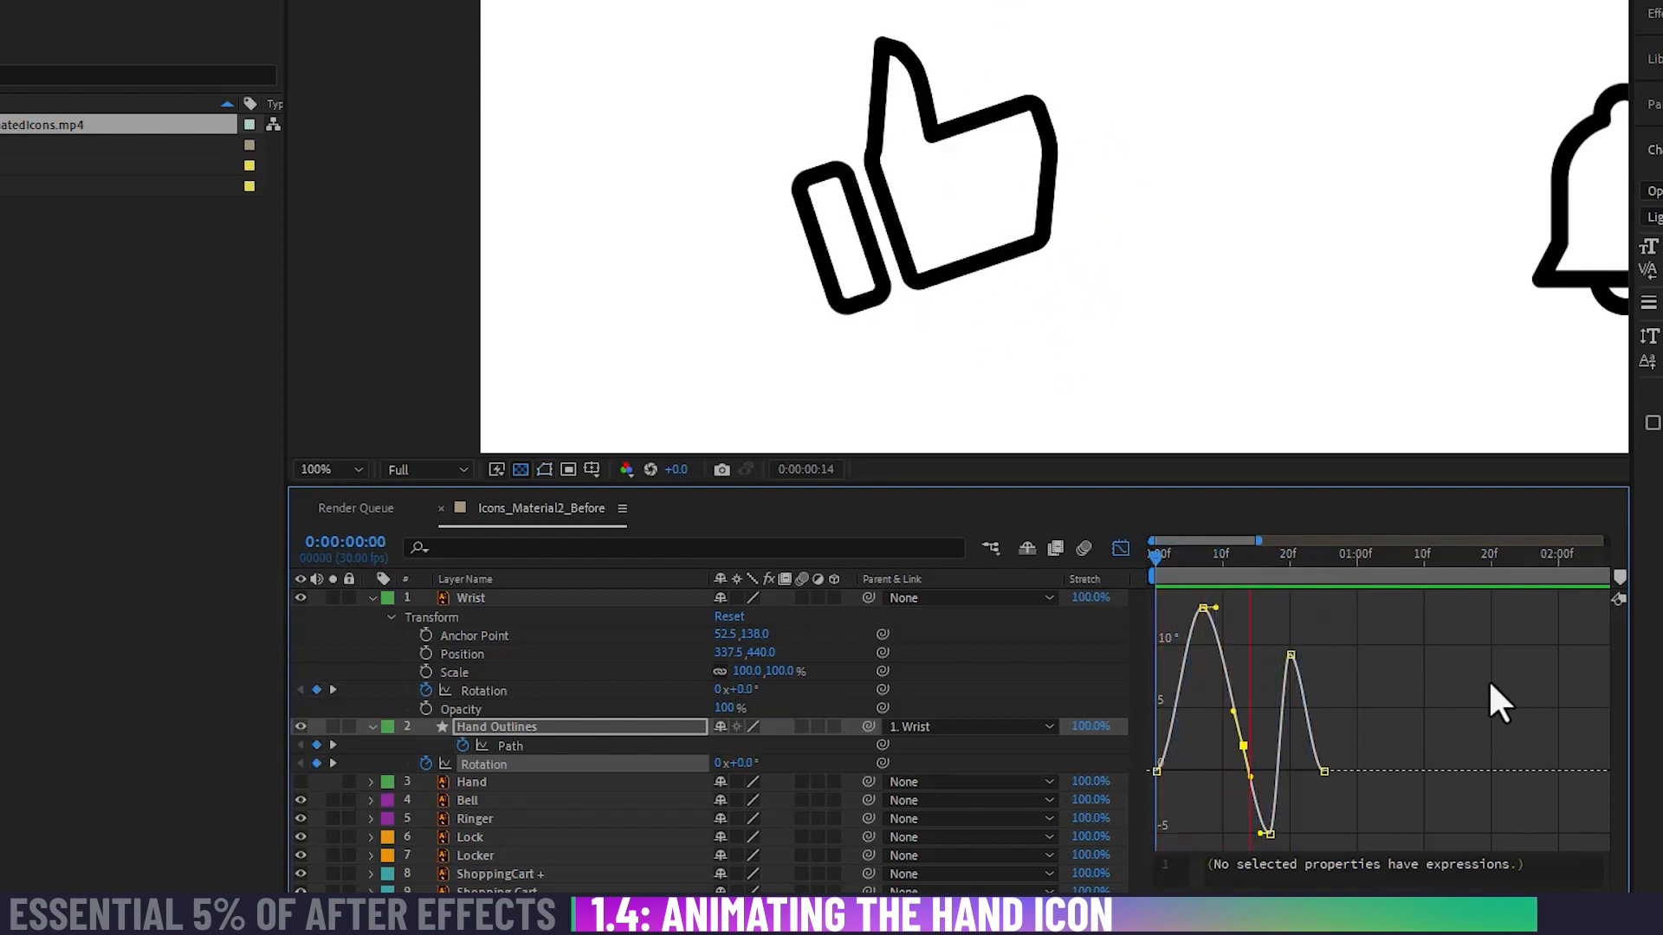
pyautogui.press('space')
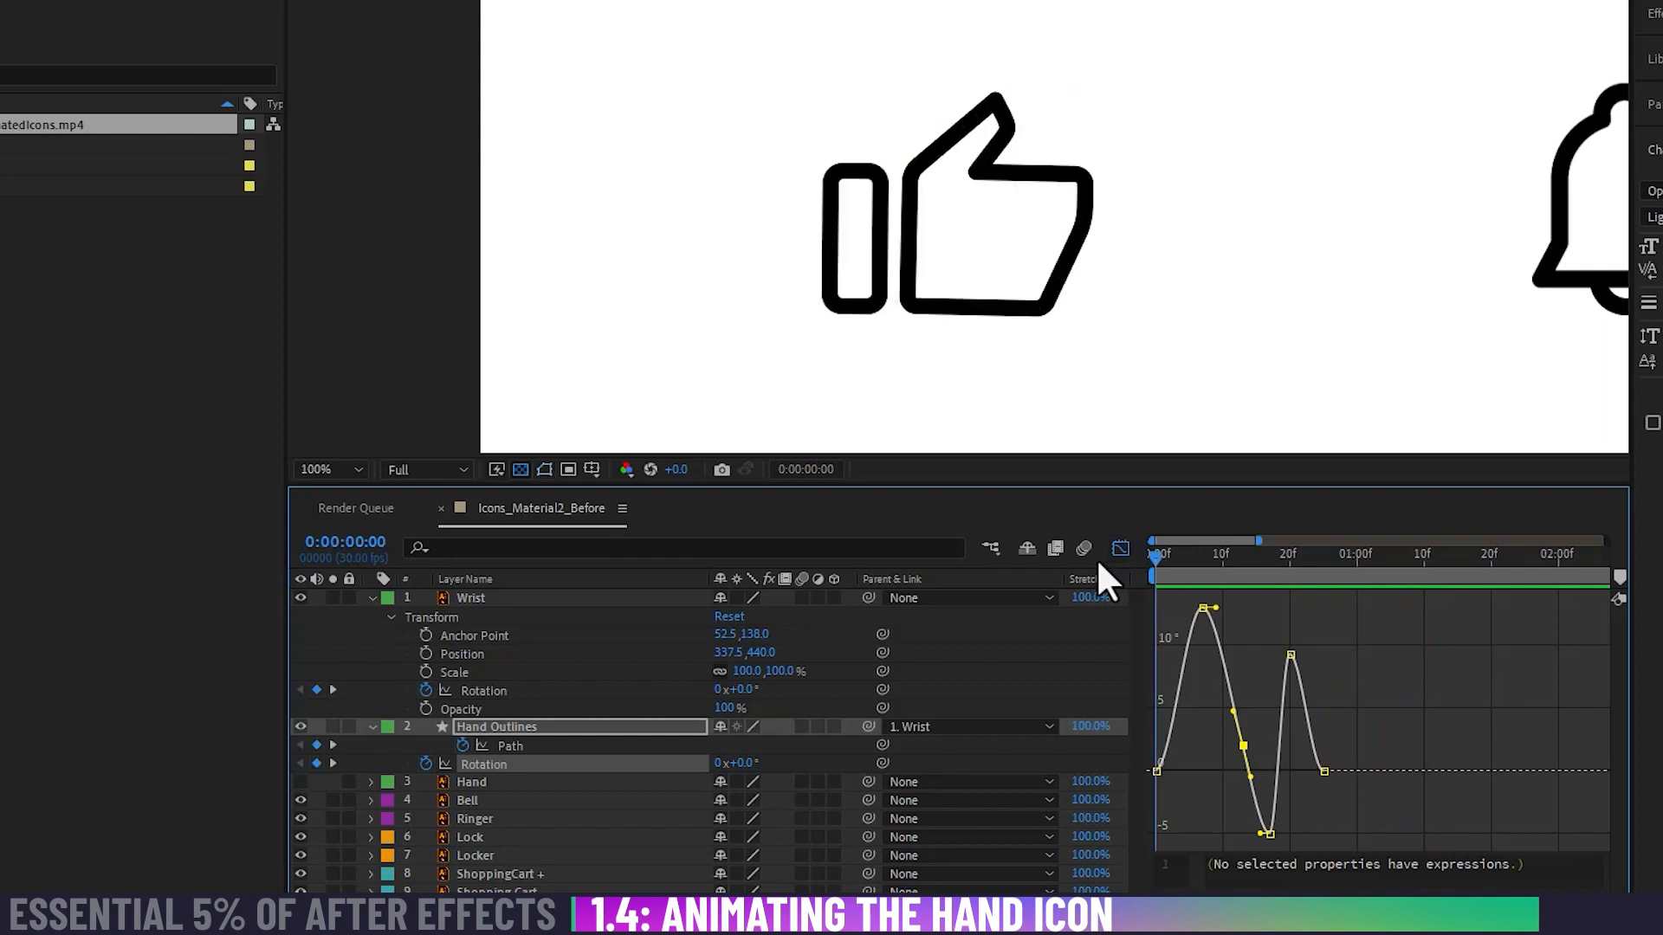
pyautogui.press('space')
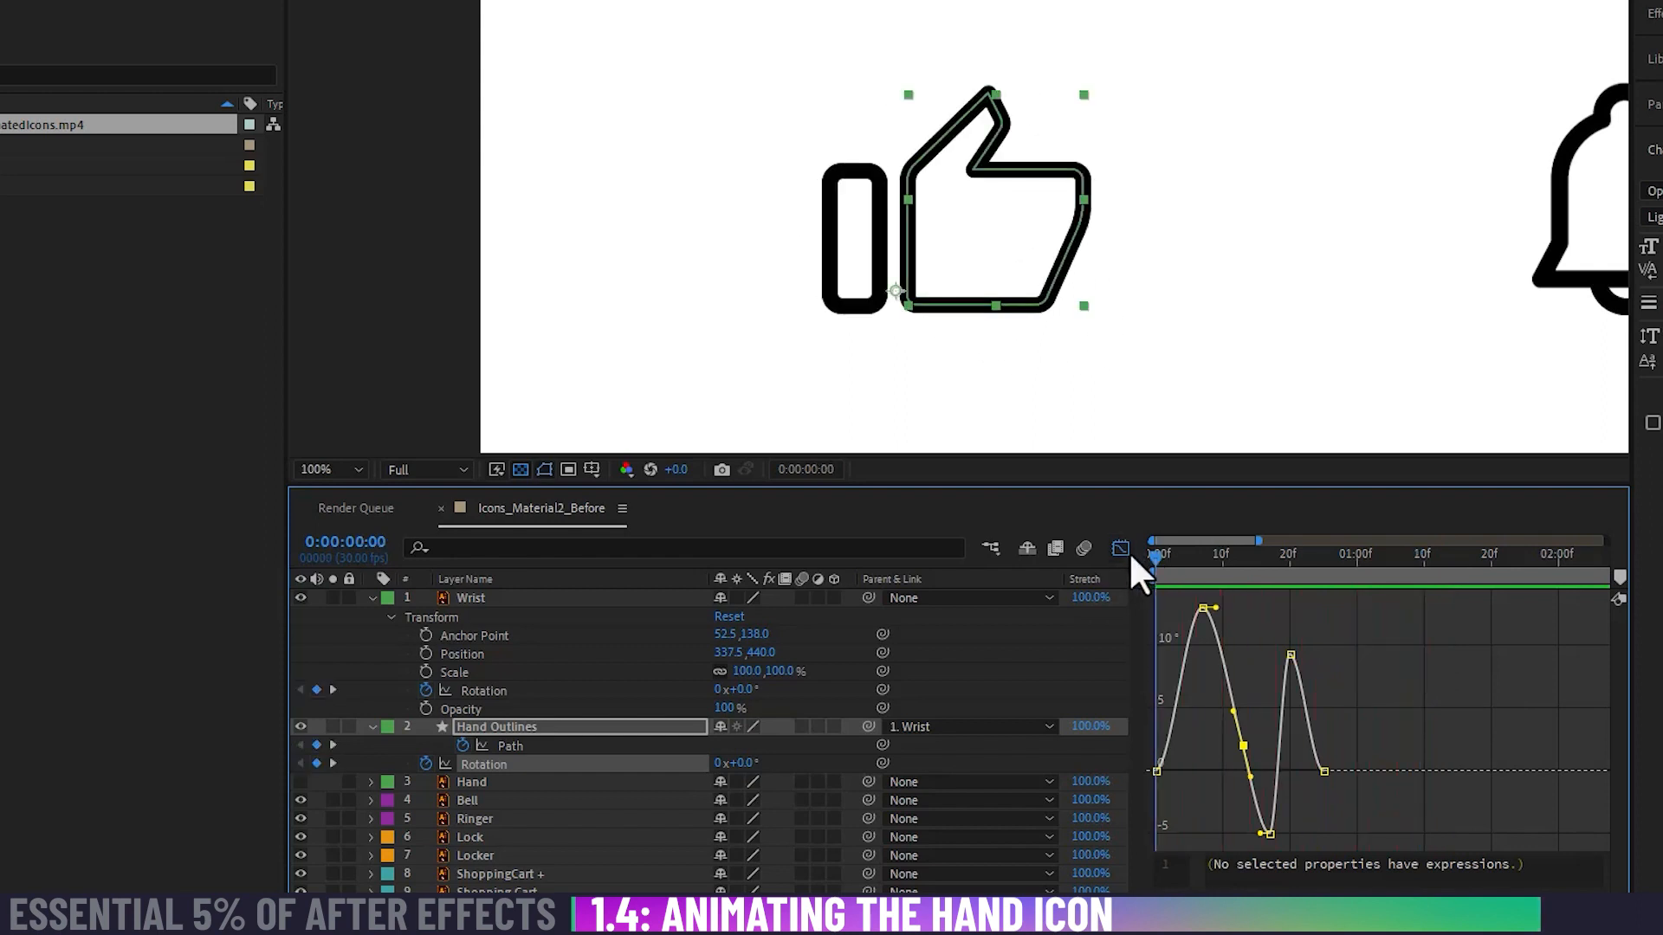
pyautogui.press('space')
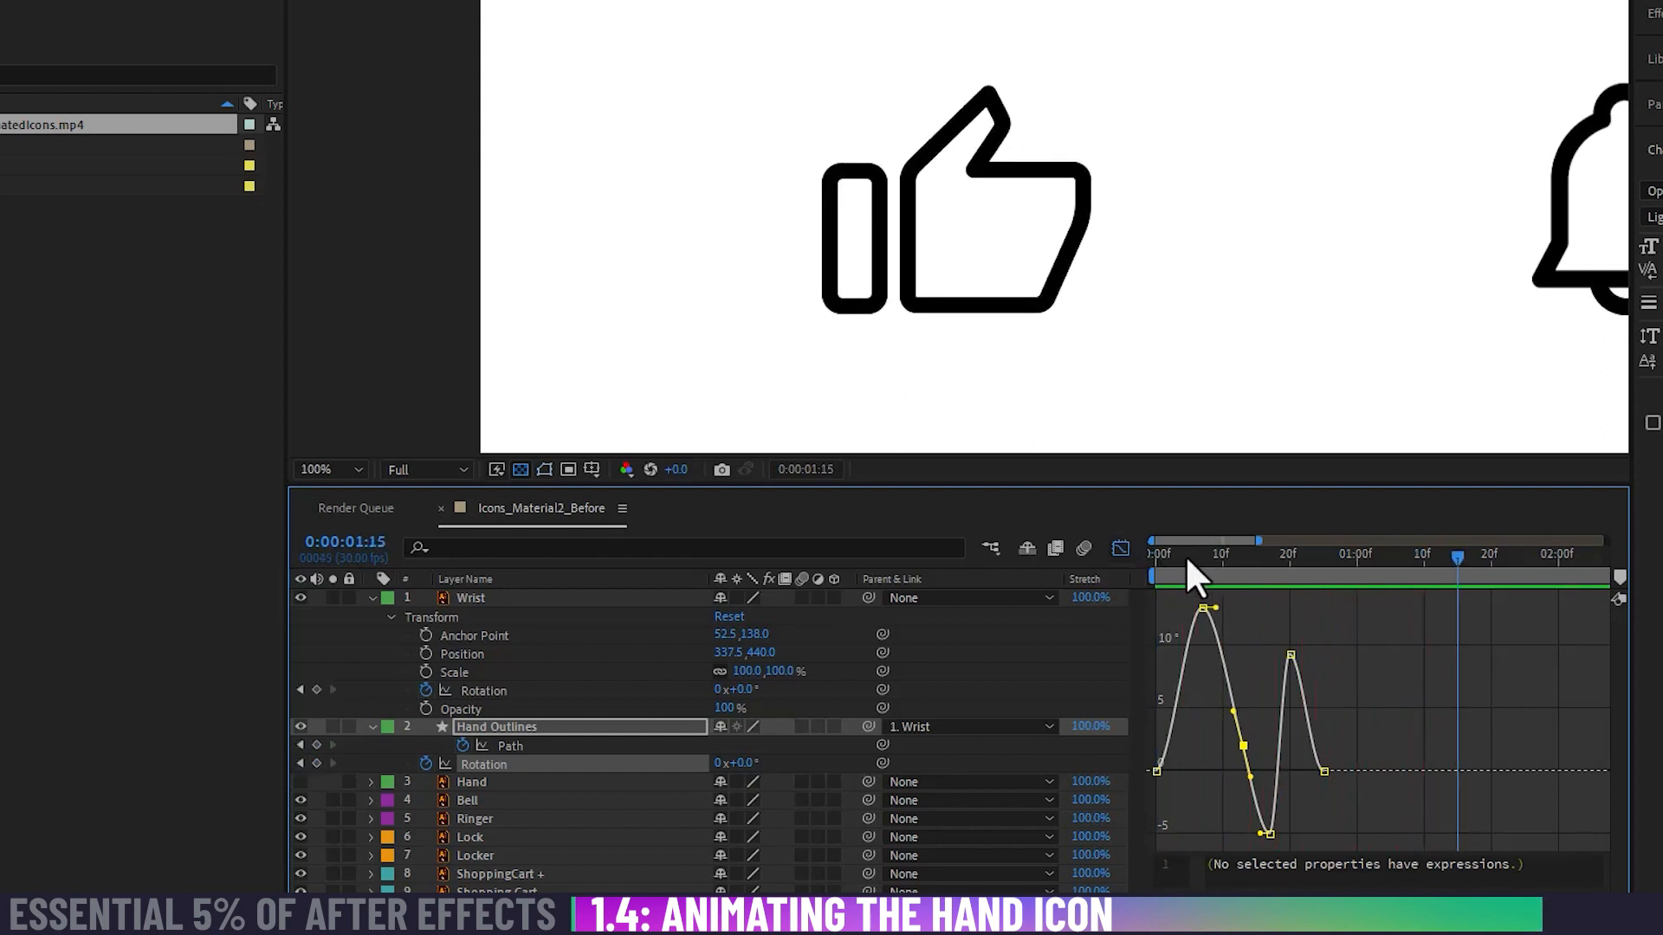
pyautogui.press('space')
pyautogui.press('space')
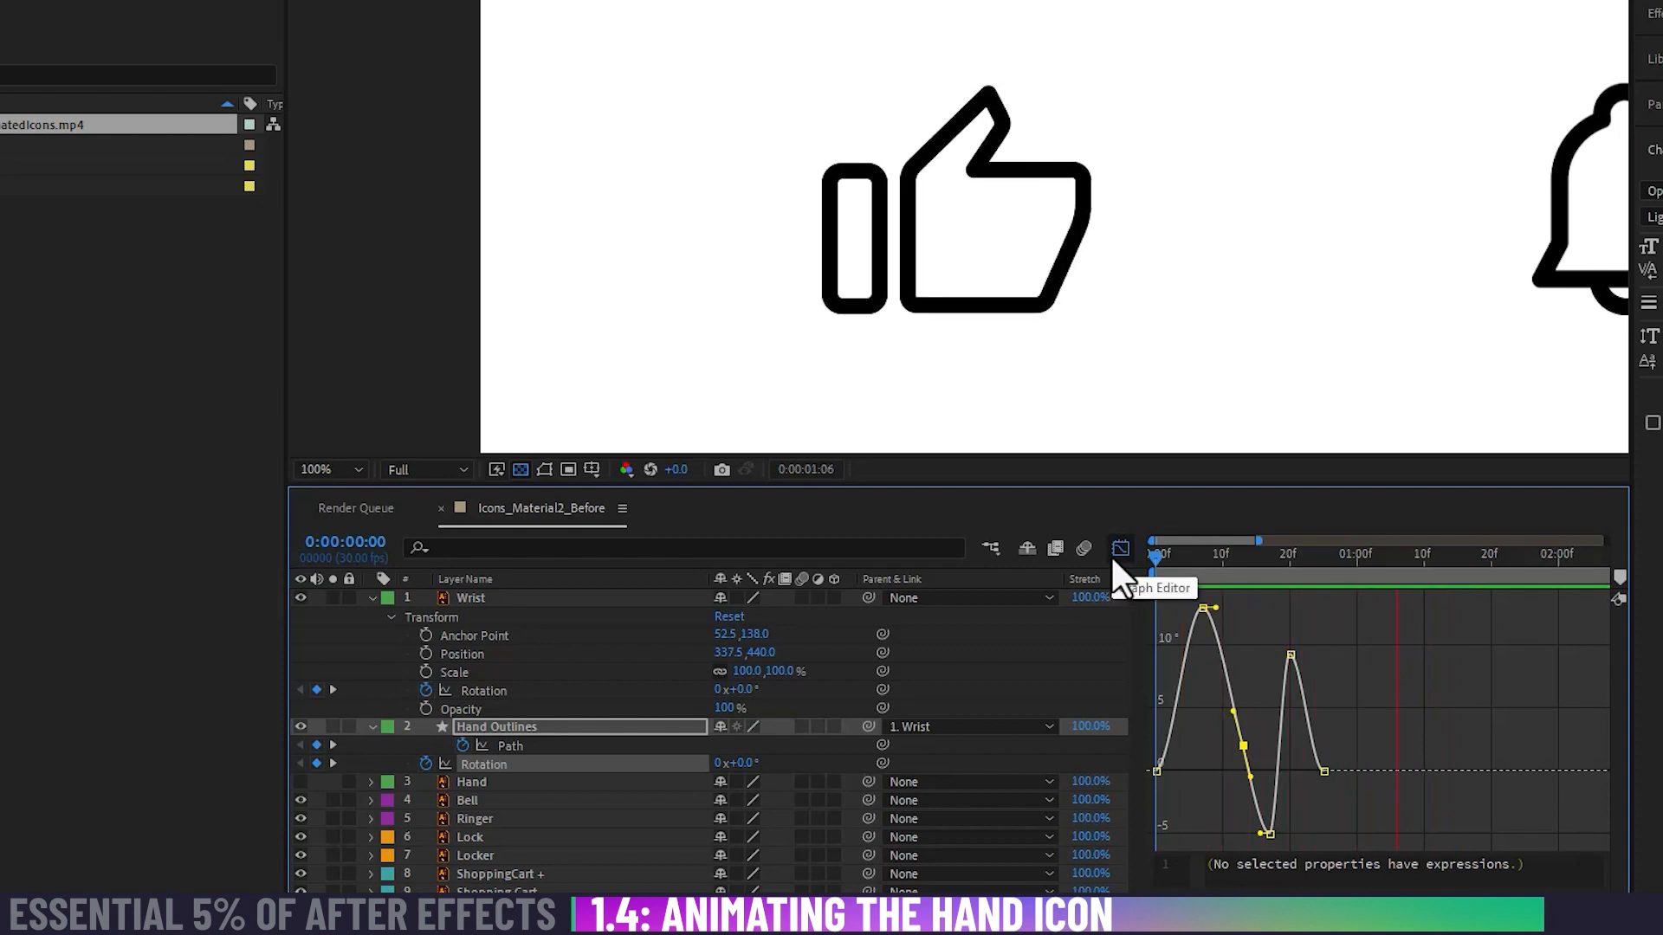
pyautogui.press('space')
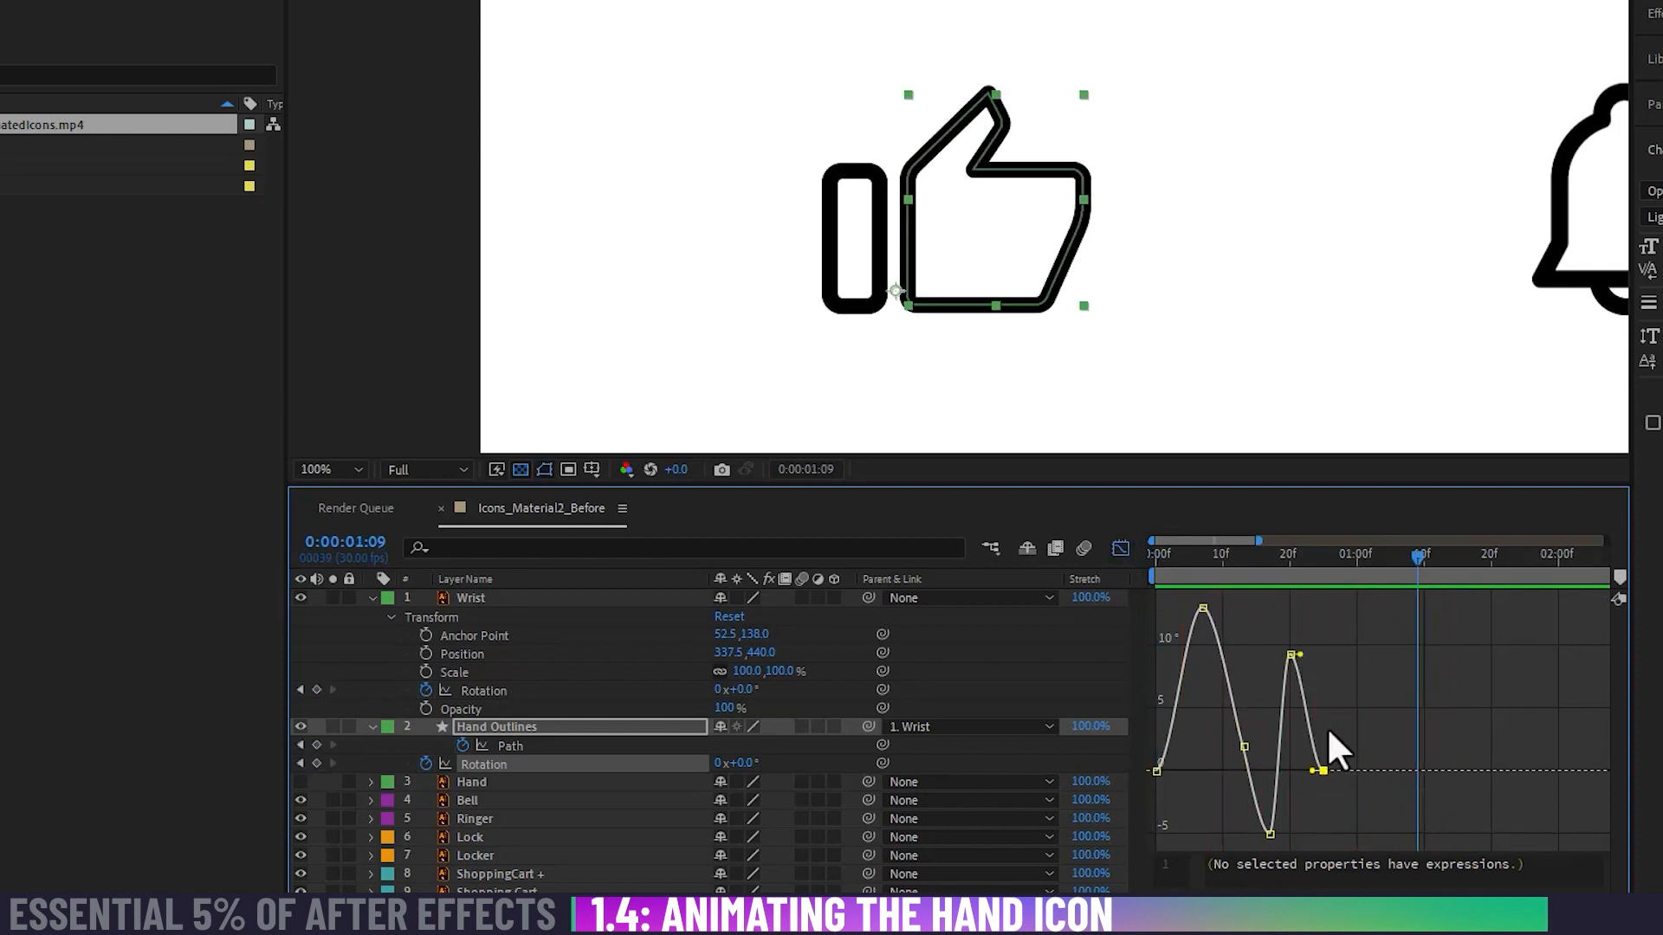
# Step: Adjust the lowest Hand Outlines Rotation keyframe at 0:00:00:17 to about -4.9°, and delete the intermediate keyframe at 0:00:00:14
pyautogui.press('=')
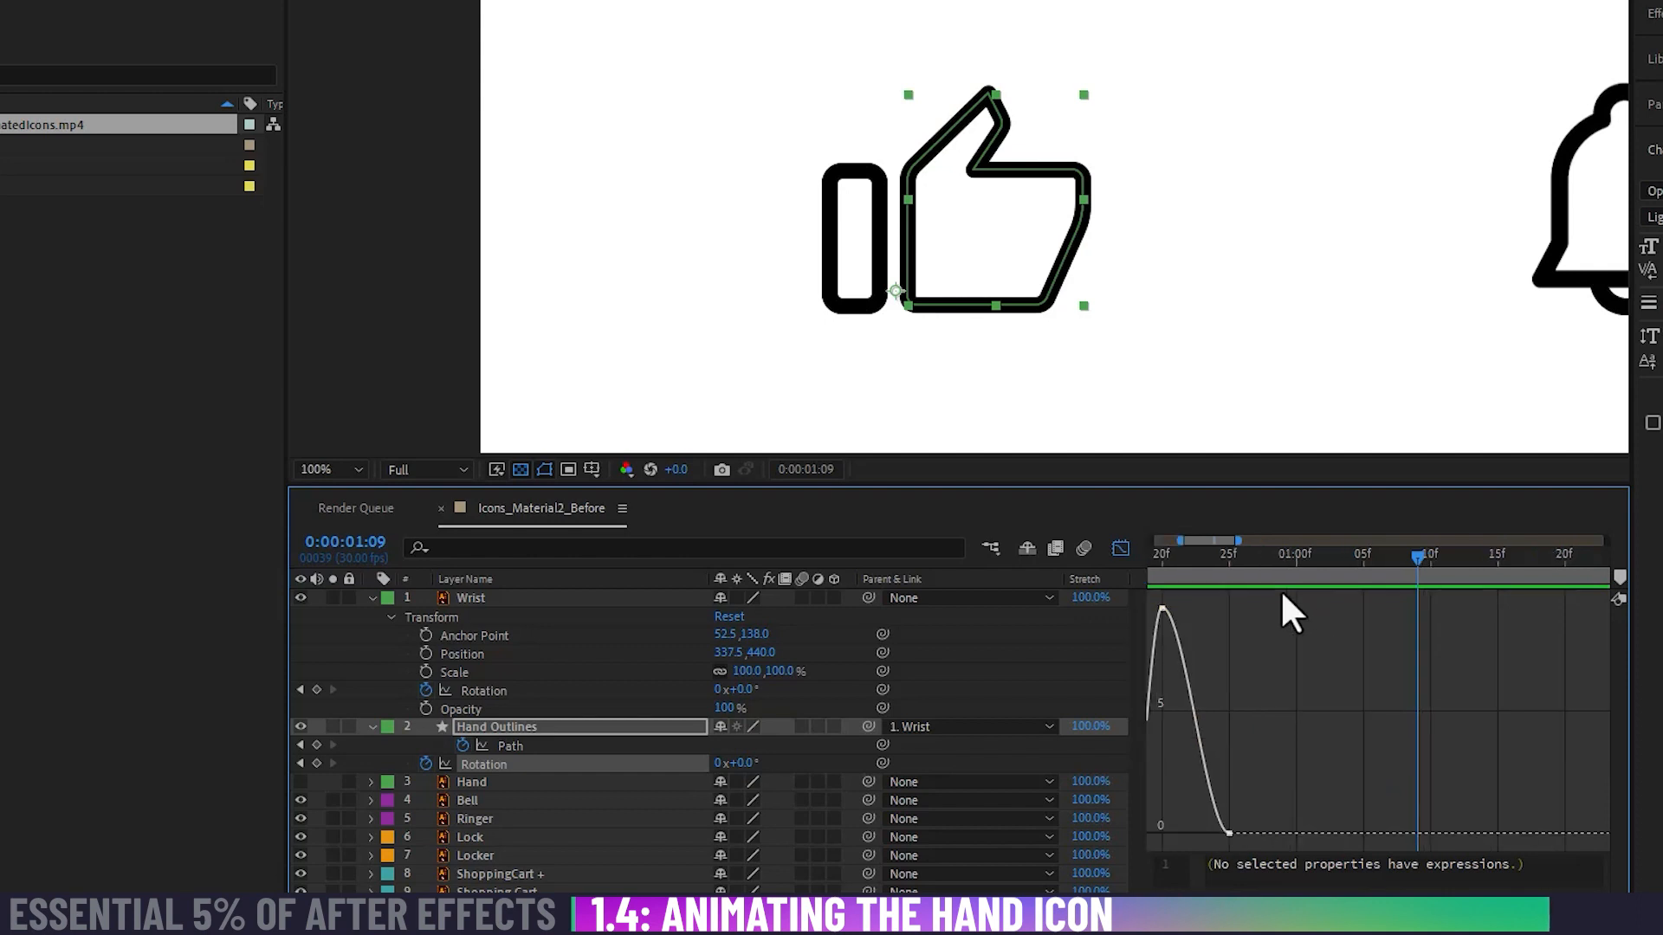
pyautogui.moveTo(1221, 696); pyautogui.dragTo(1476, 692)
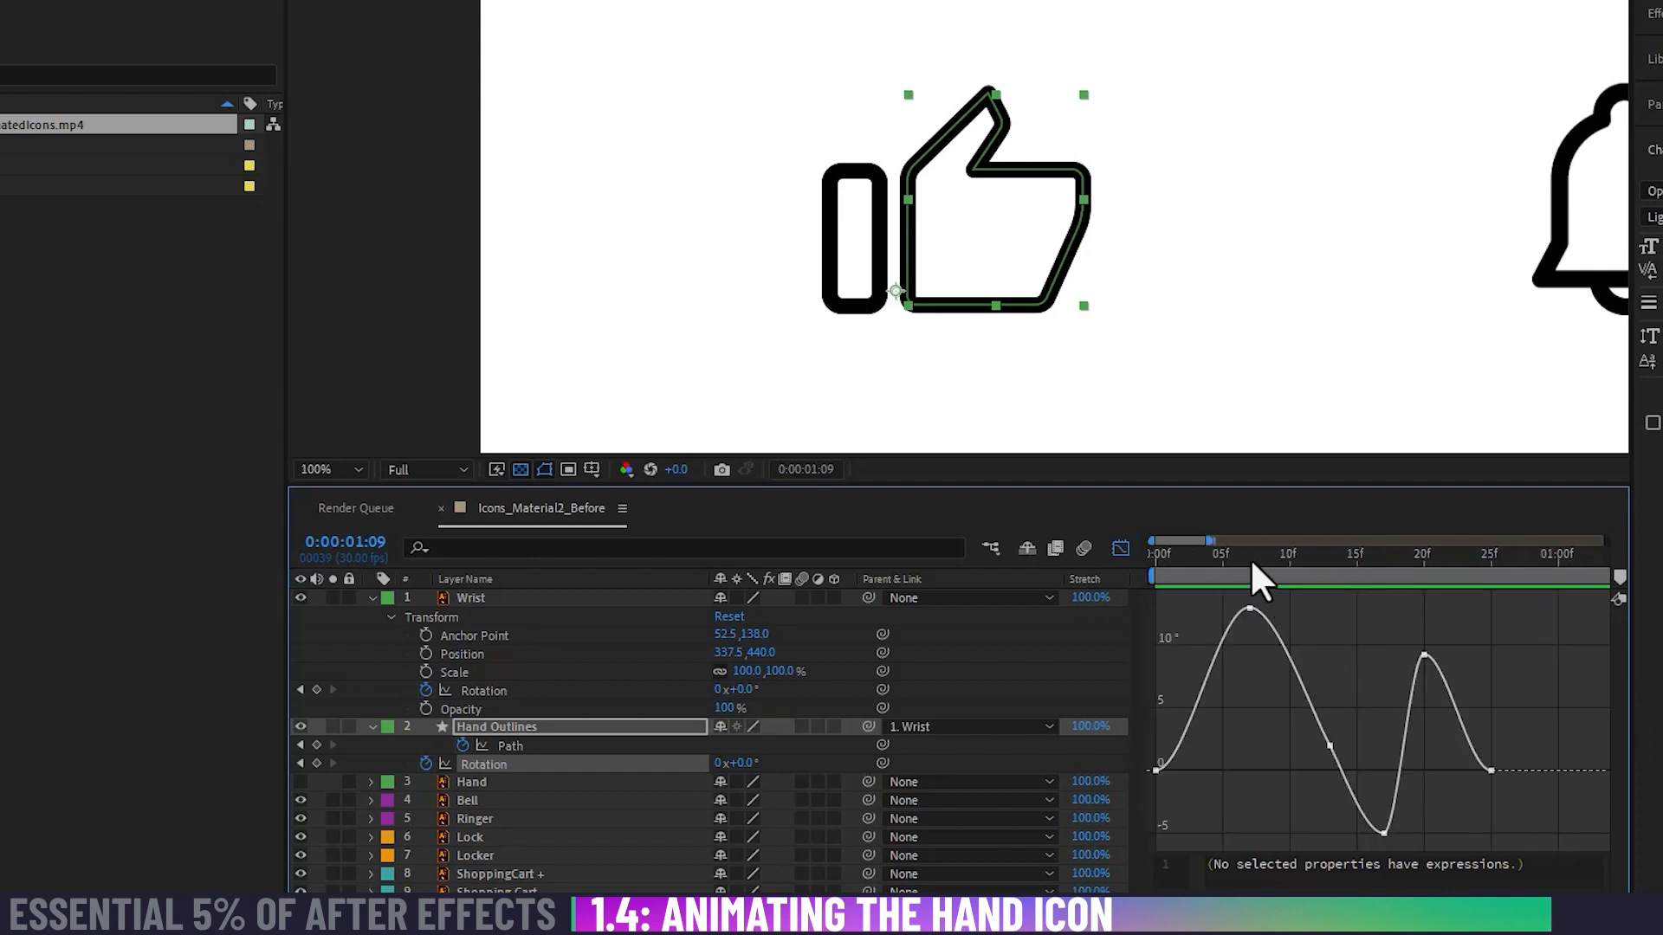
pyautogui.moveTo(1252, 565); pyautogui.dragTo(1343, 565)
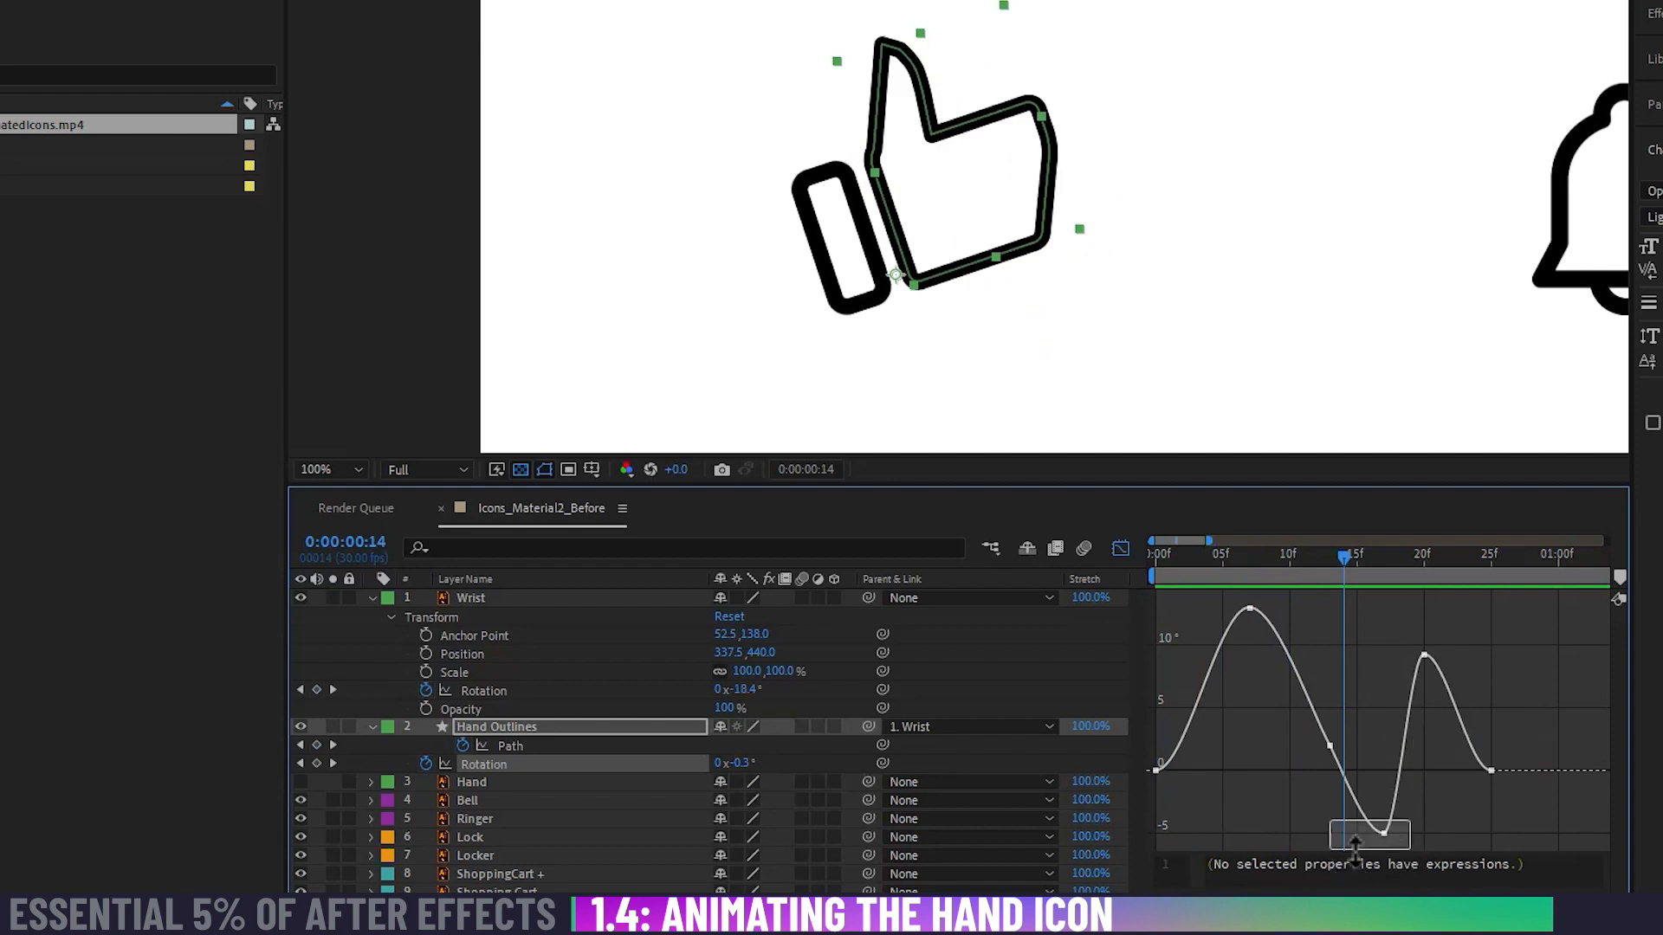
pyautogui.moveTo(1385, 834)
pyautogui.mouseDown()
pyautogui.moveTo(1366, 837)
pyautogui.moveTo(1405, 828)
pyautogui.moveTo(1340, 832)
pyautogui.moveTo(1383, 836)
pyautogui.mouseUp()
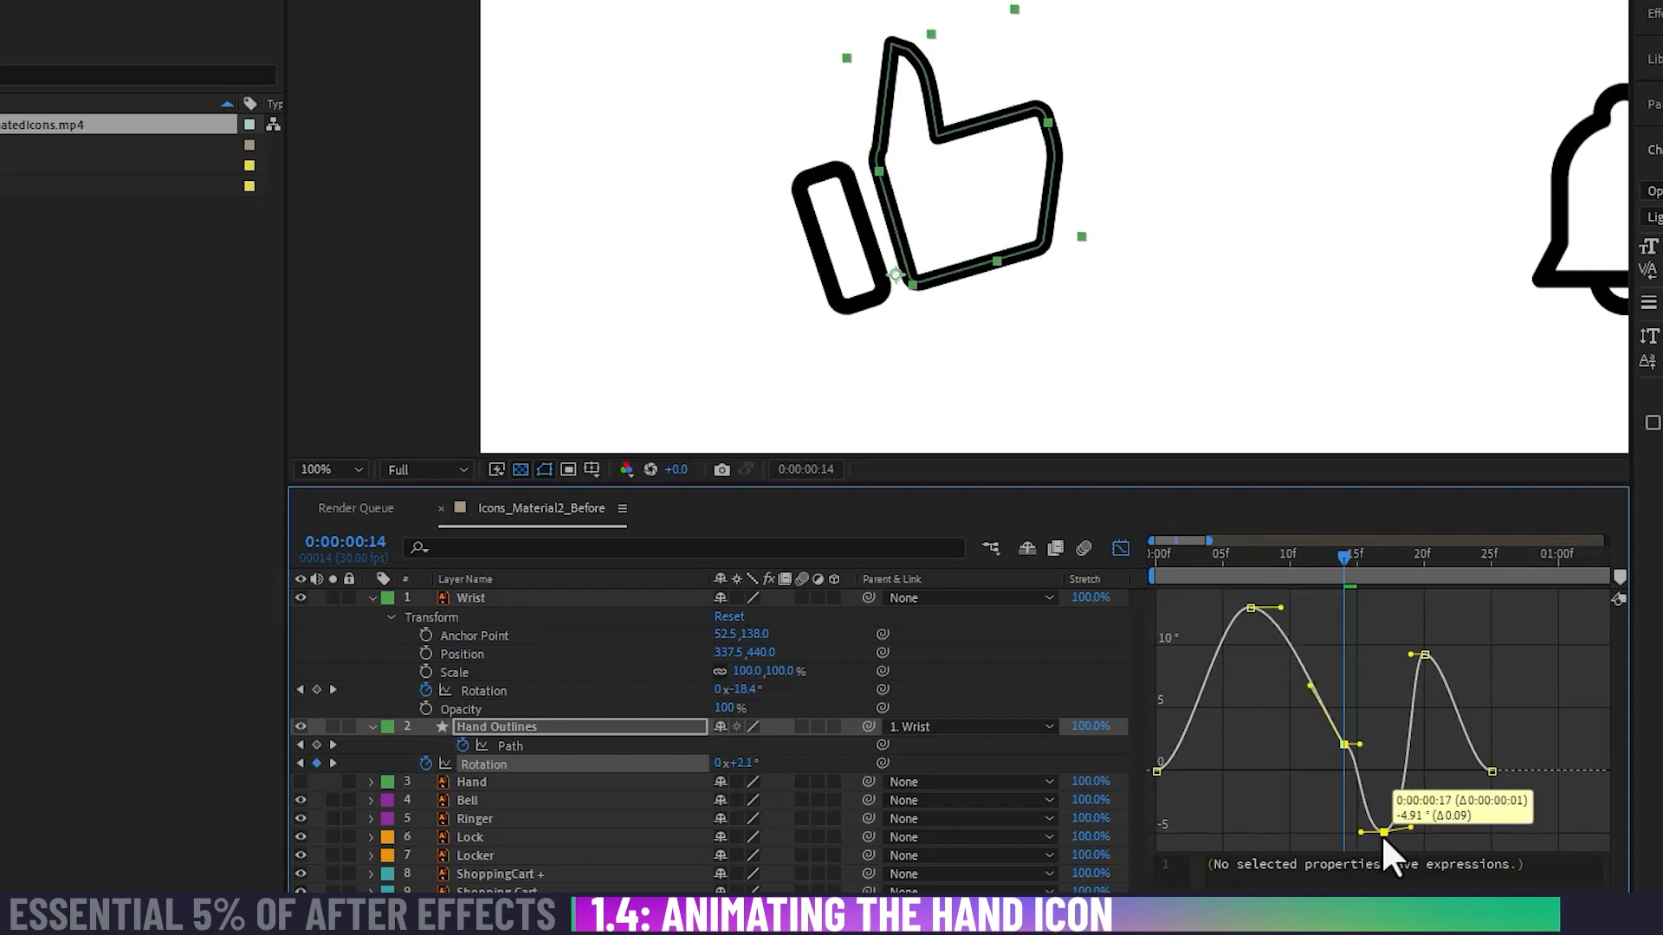
pyautogui.click(1343, 745)
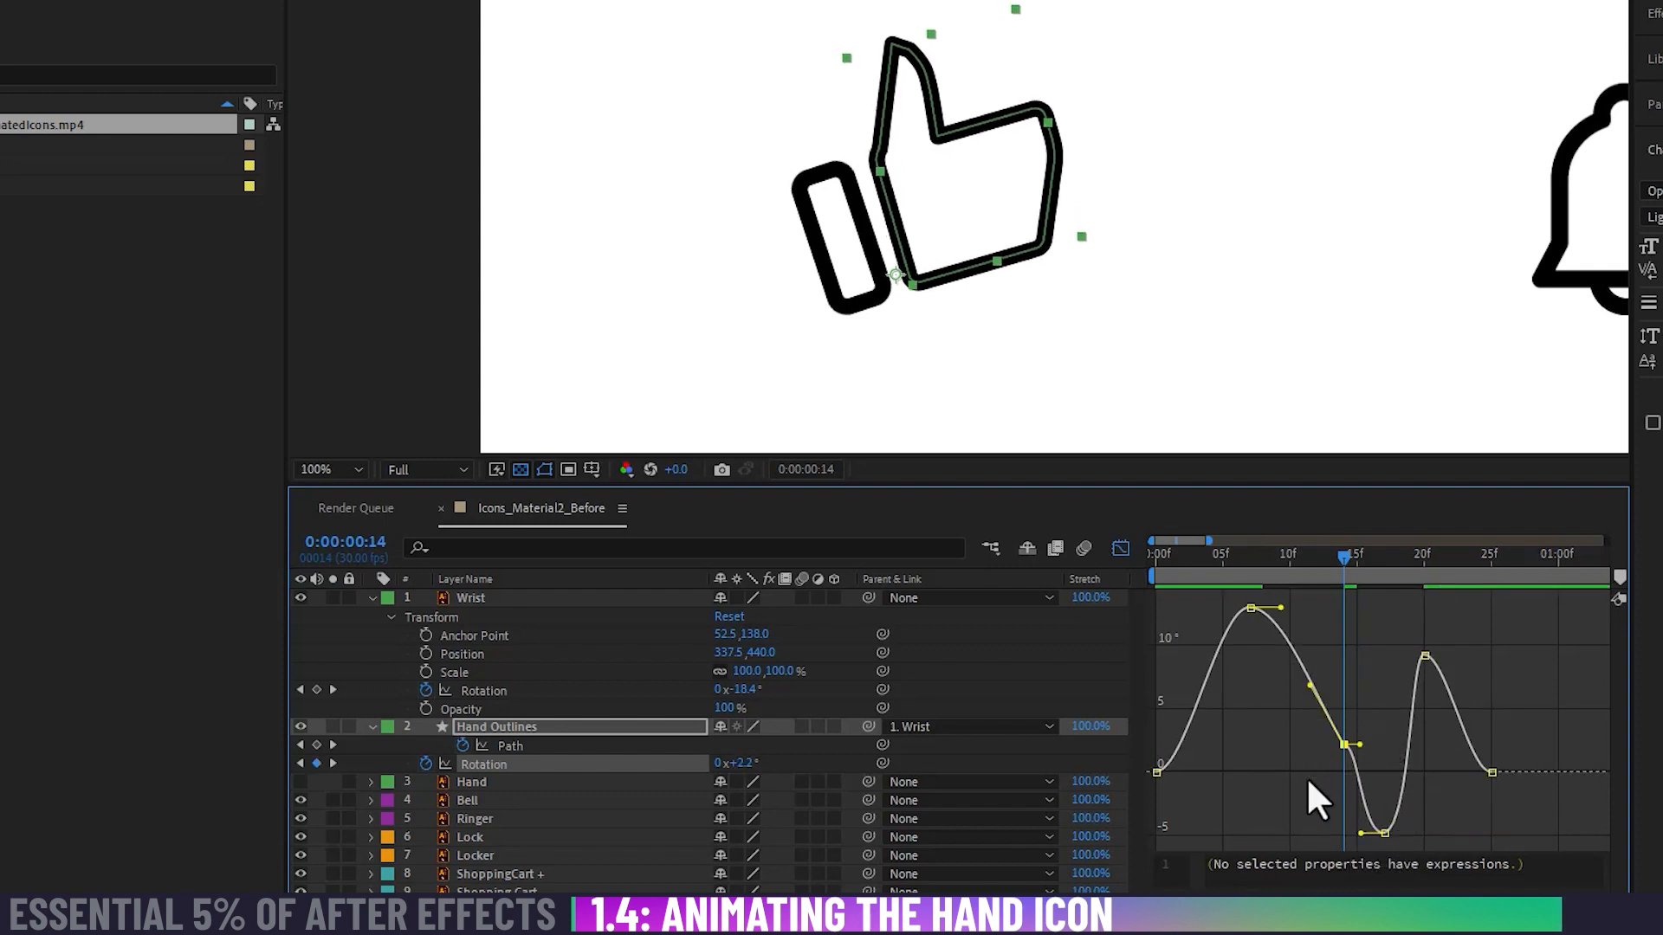
pyautogui.press('Delete')
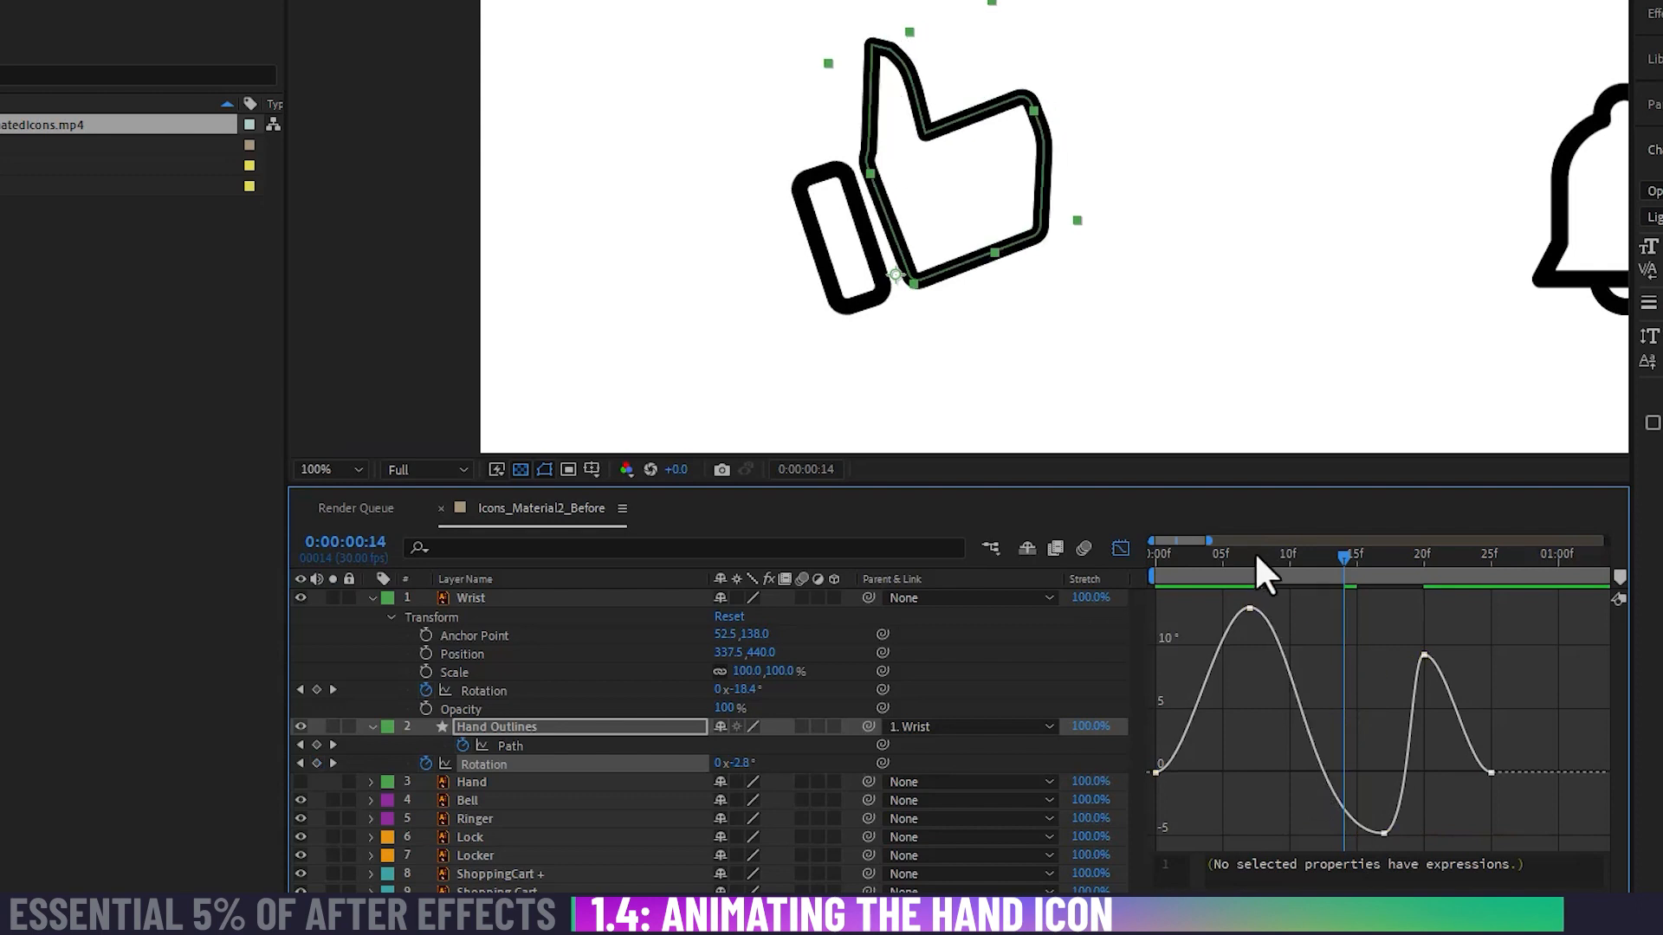
pyautogui.moveTo(1256, 557); pyautogui.dragTo(1466, 568)
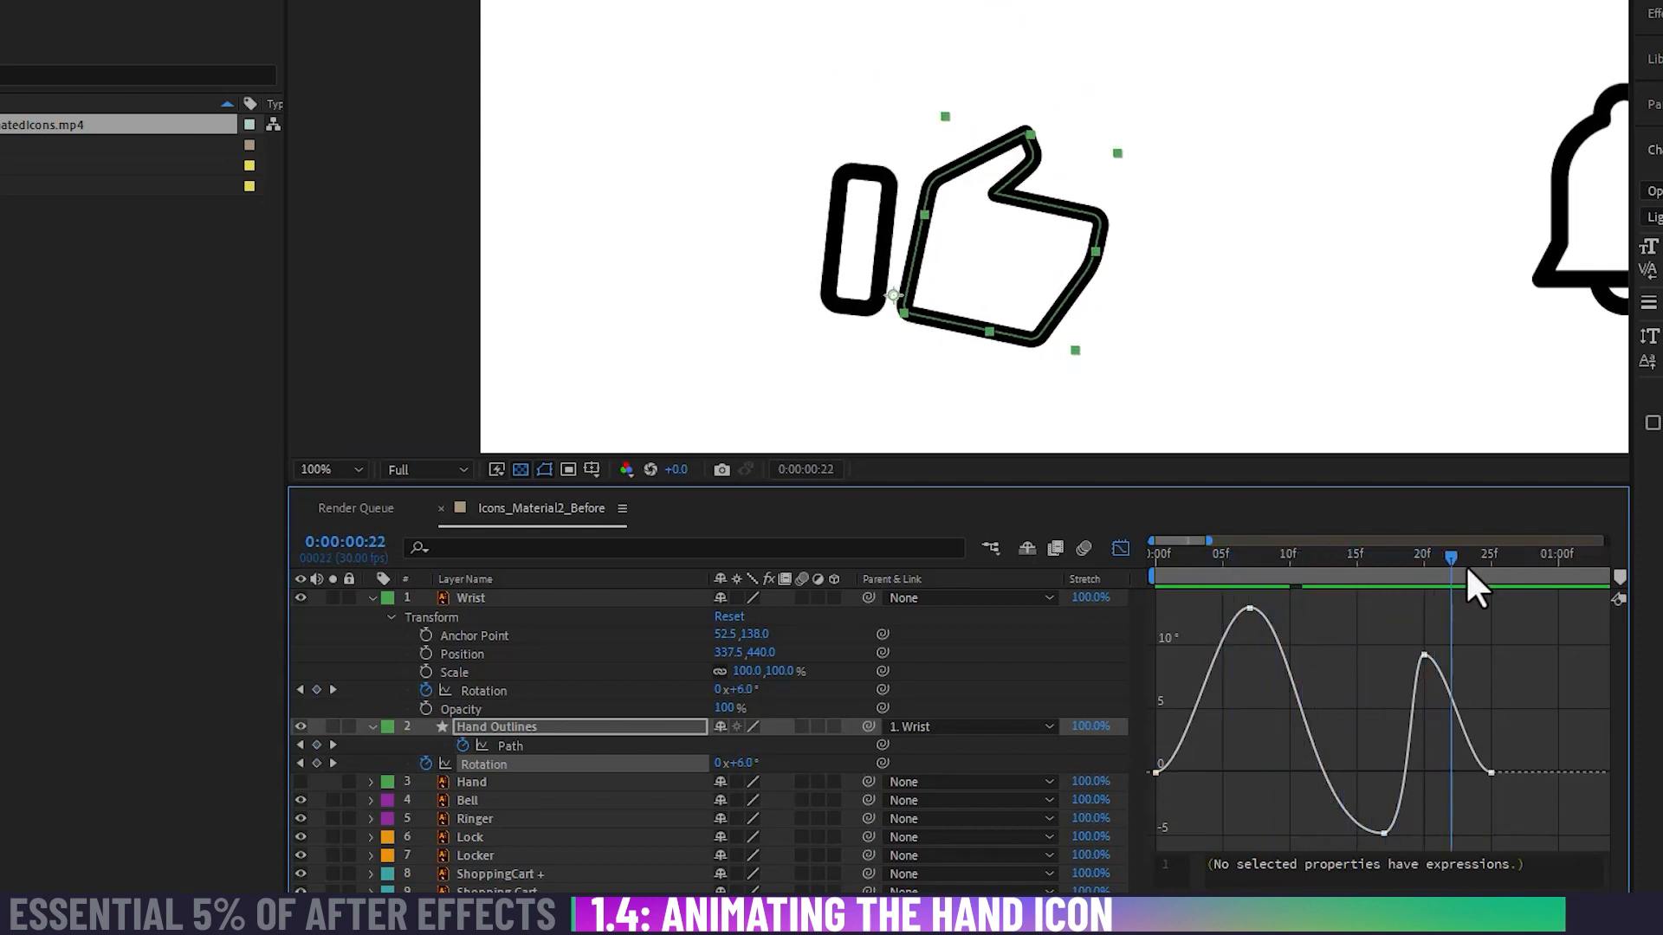
pyautogui.press('space')
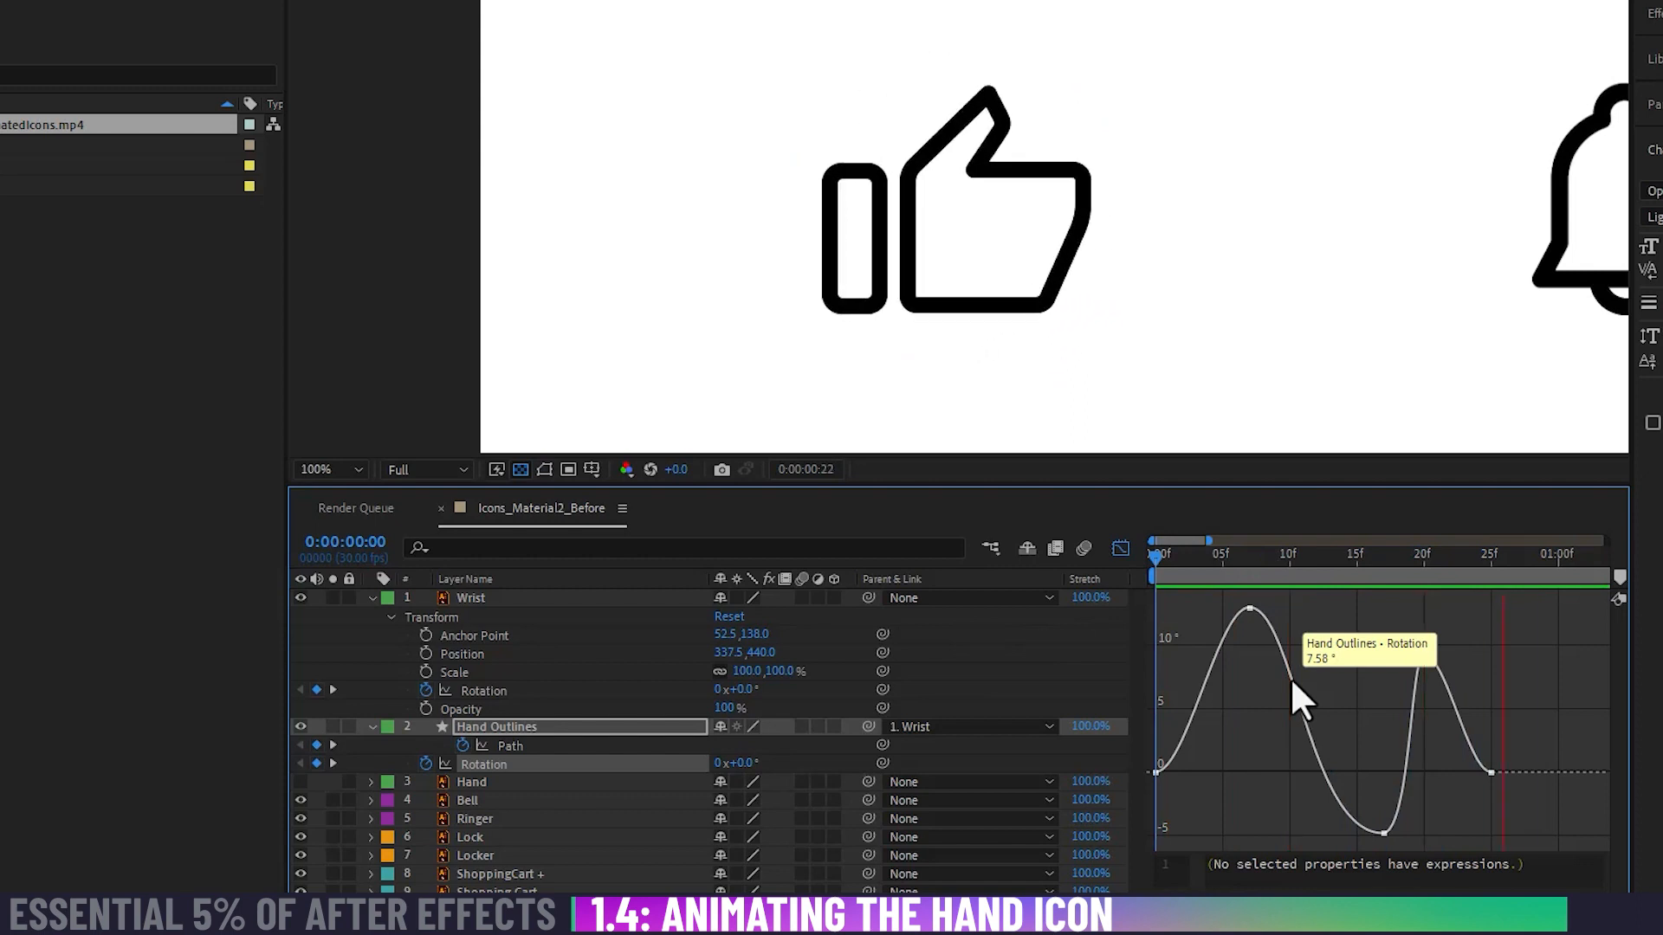
pyautogui.press('space')
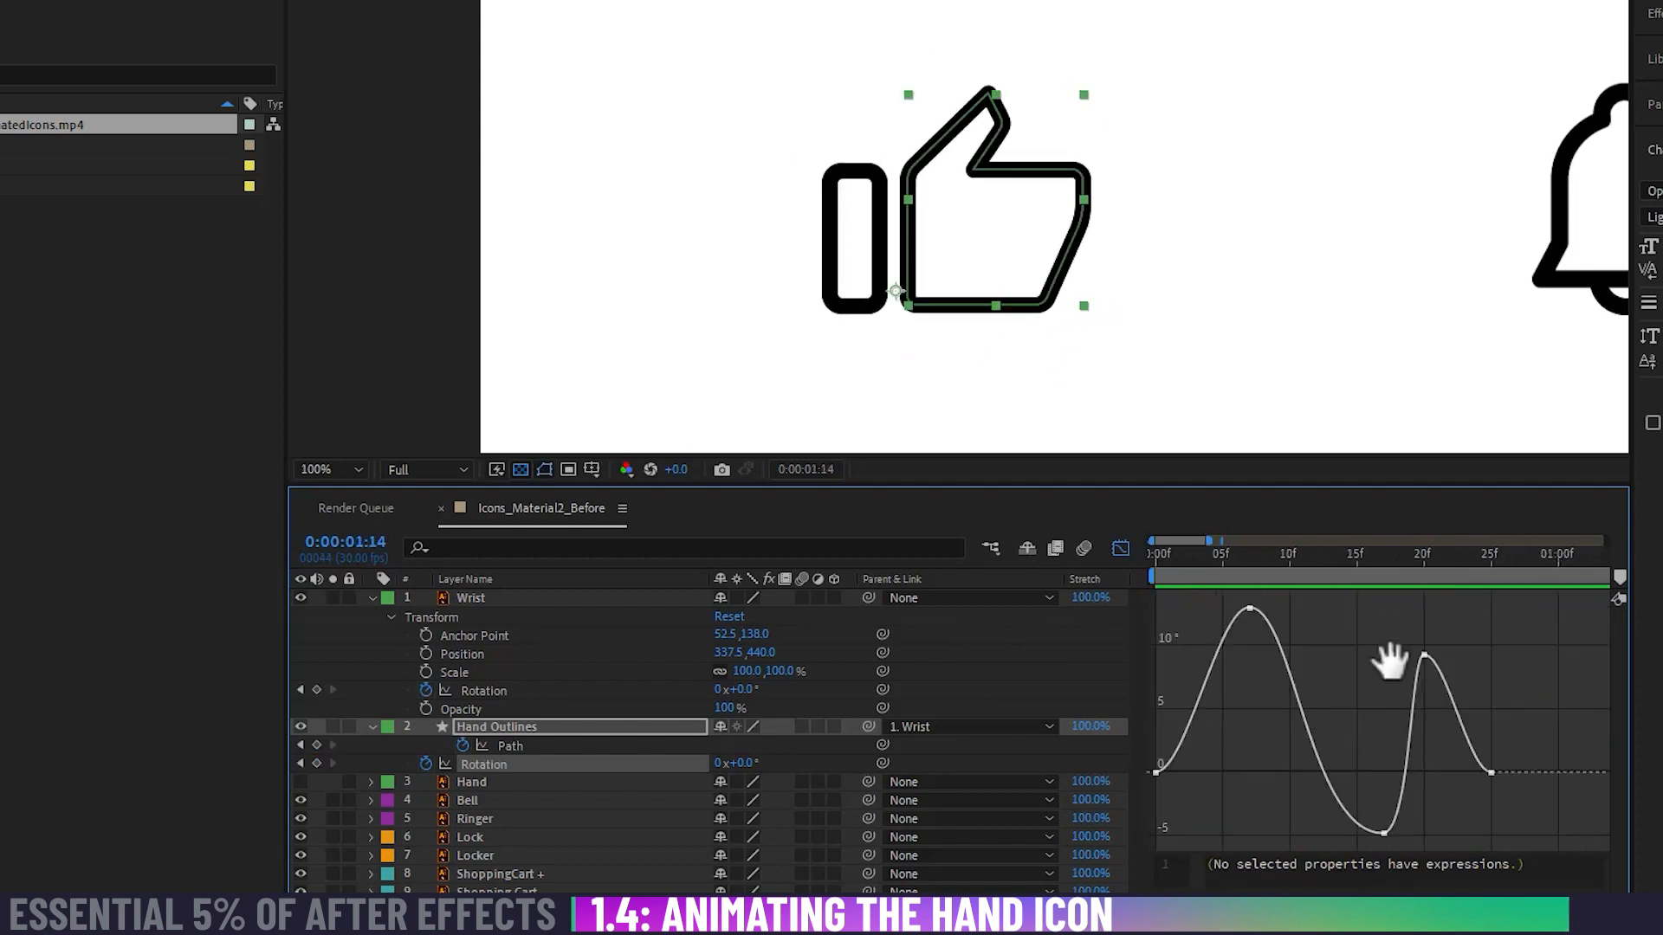
pyautogui.press('space')
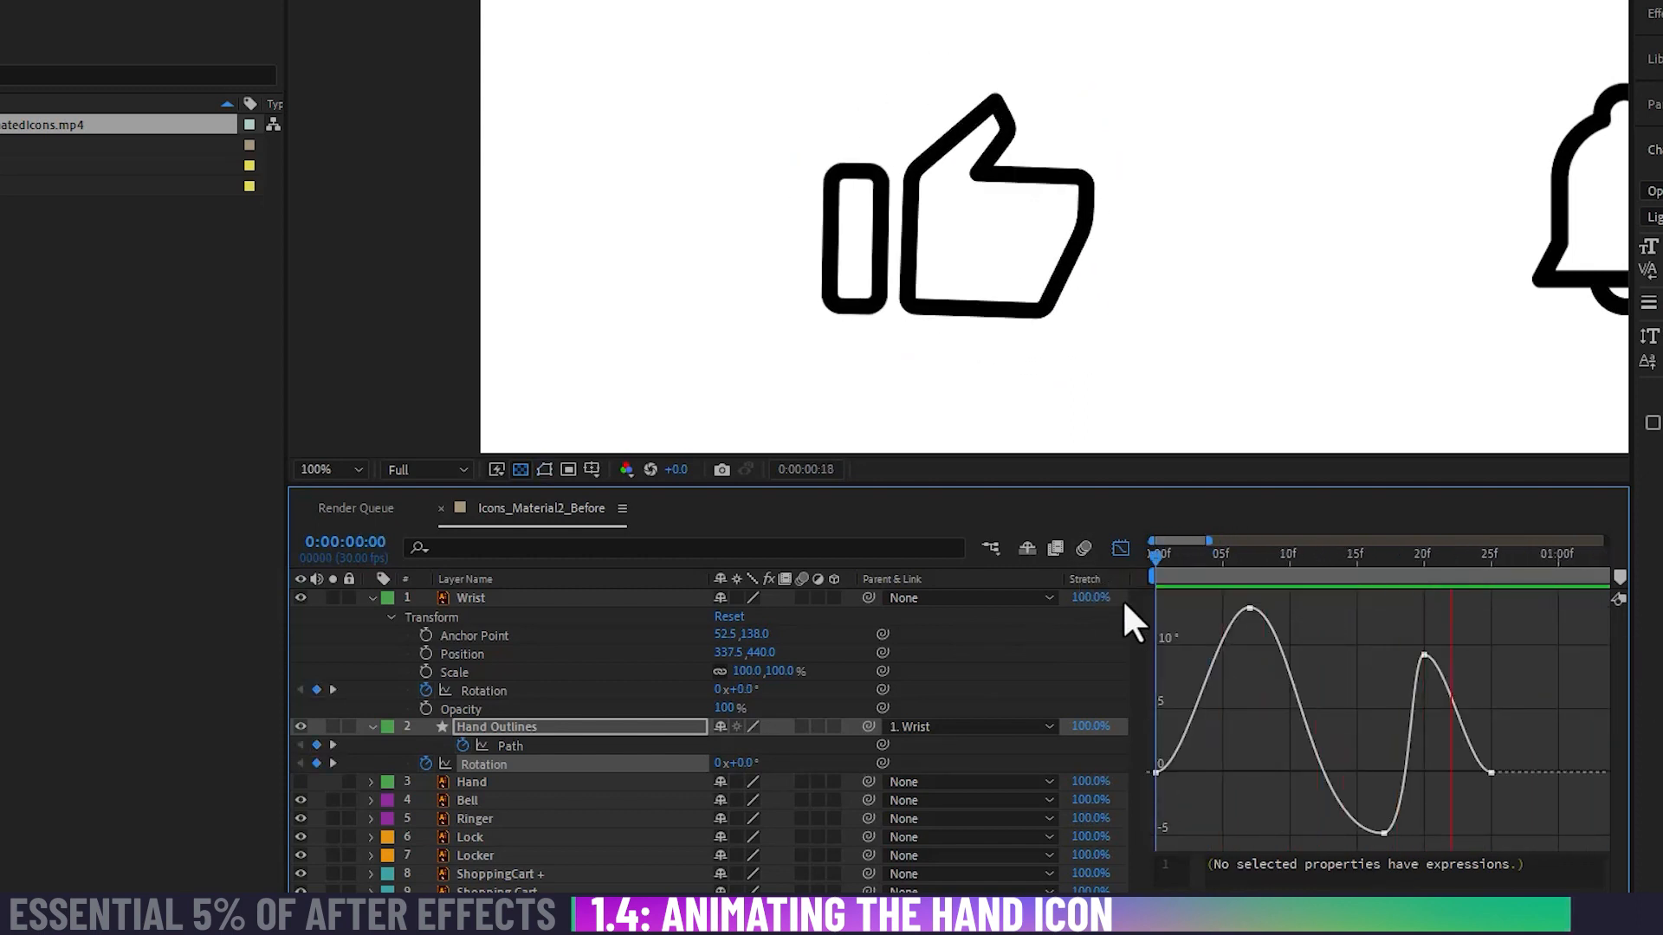
pyautogui.press('space')
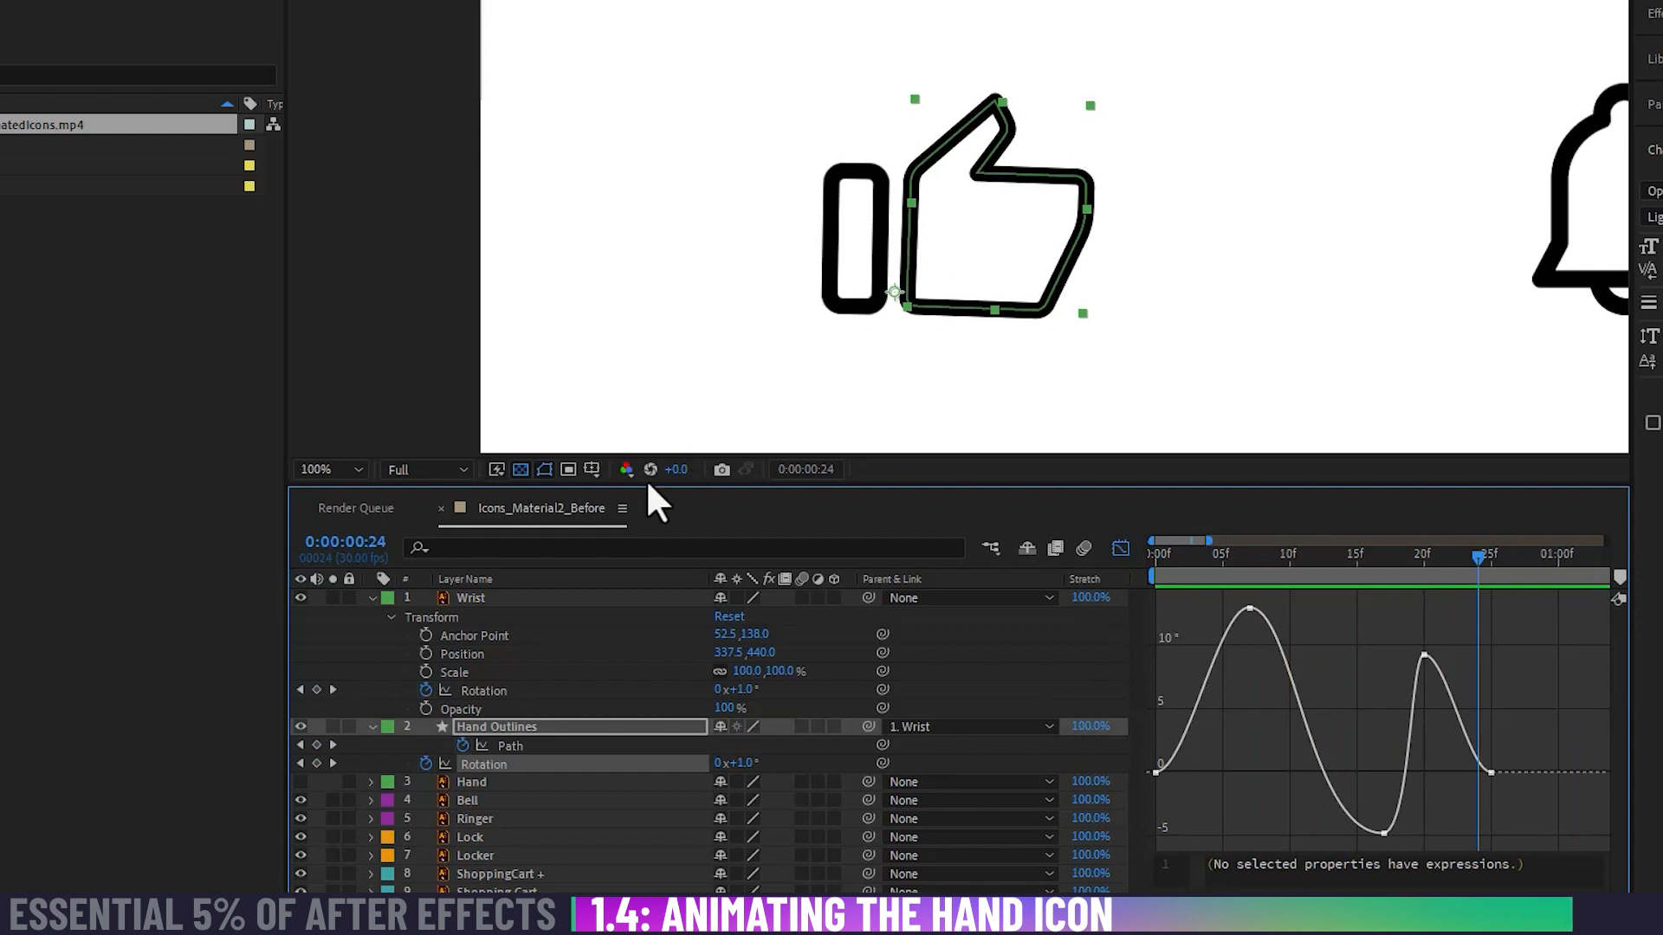
# Step: Apply Easy Ease to all of the Hand Outlines layer's Path keyframes in the Graph Editor and play back the result
pyautogui.click(518, 745)
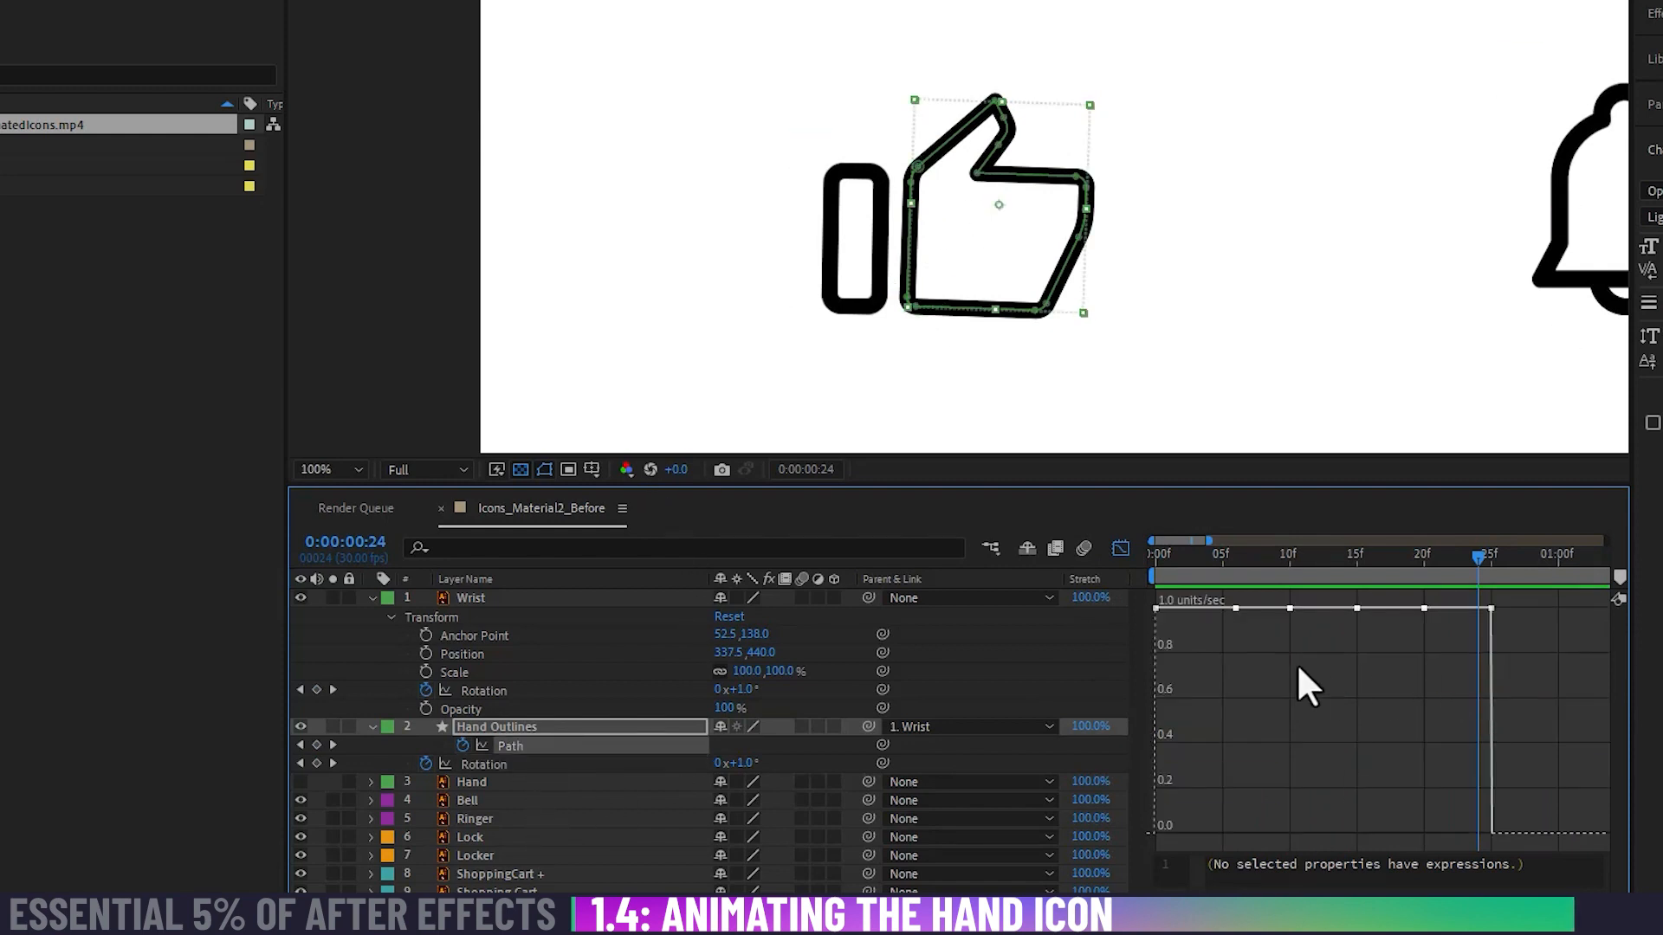
pyautogui.rightClick(1242, 652)
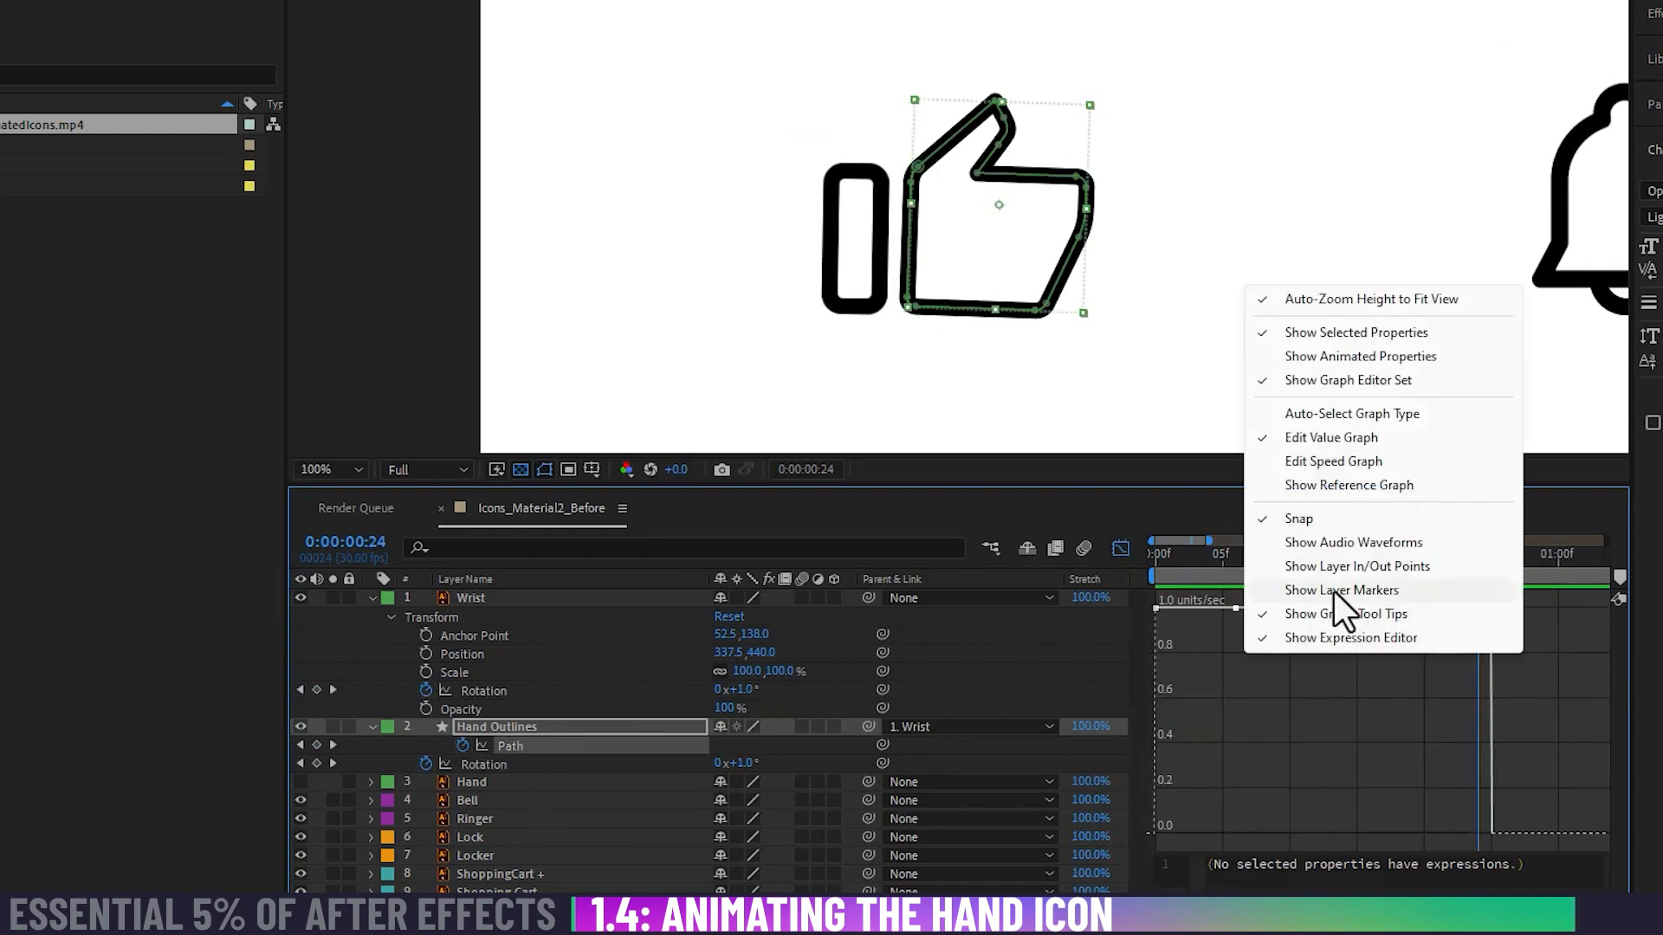
pyautogui.click(1343, 467)
pyautogui.rightClick(1330, 652)
pyautogui.click(1397, 437)
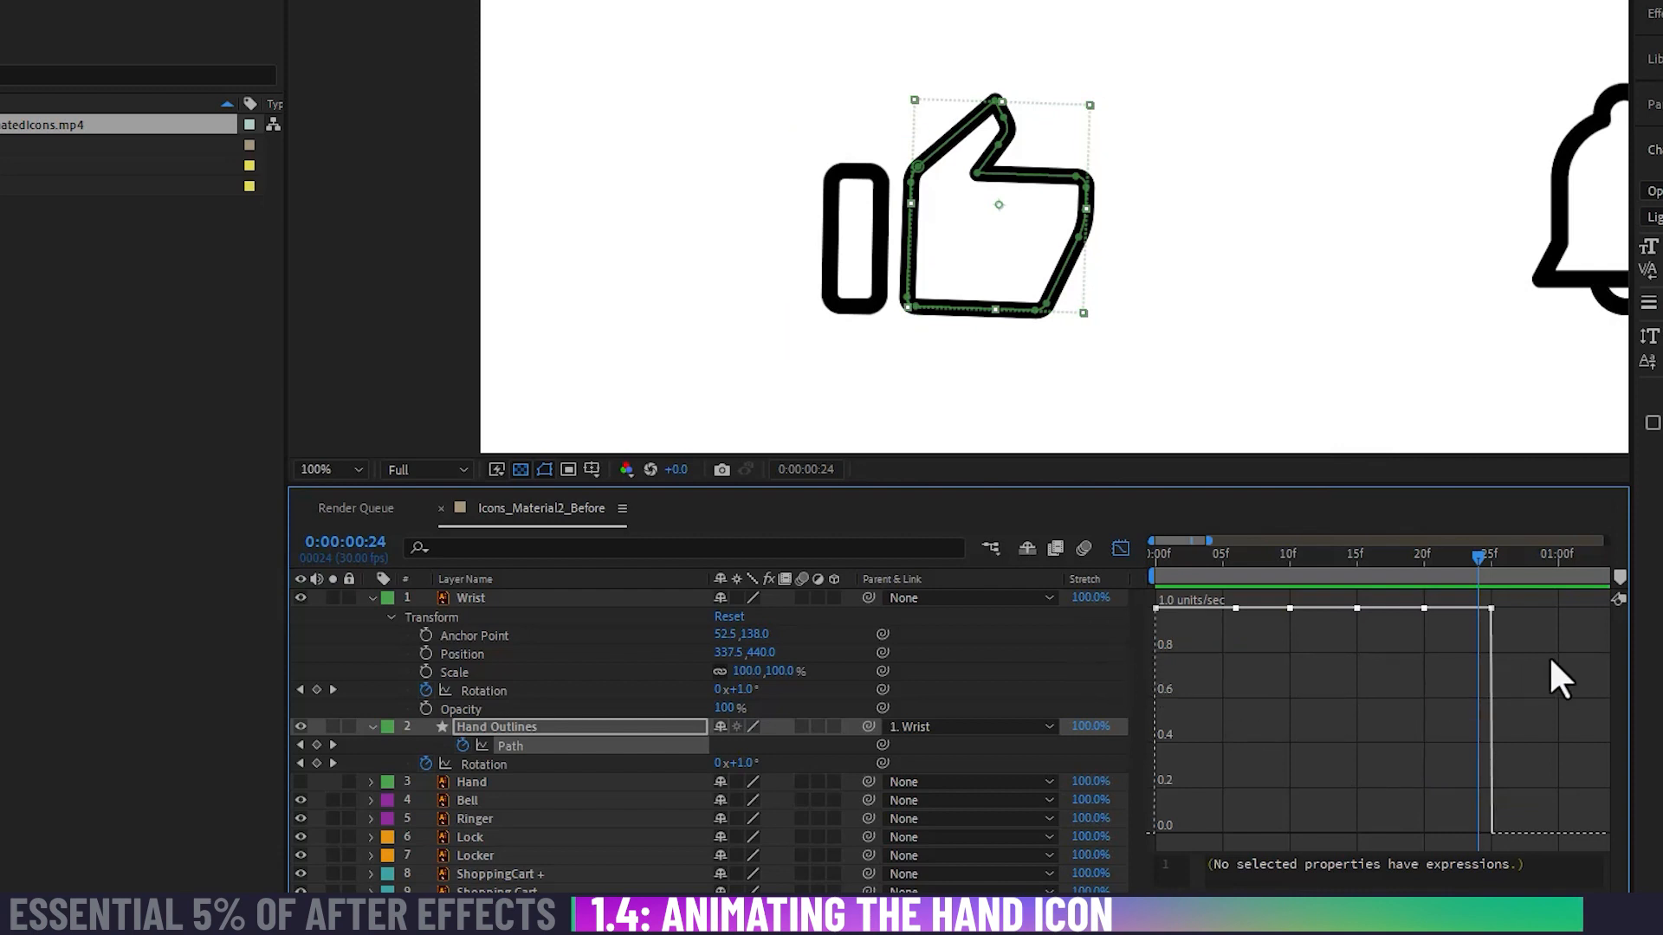
pyautogui.moveTo(1550, 633); pyautogui.dragTo(1115, 646)
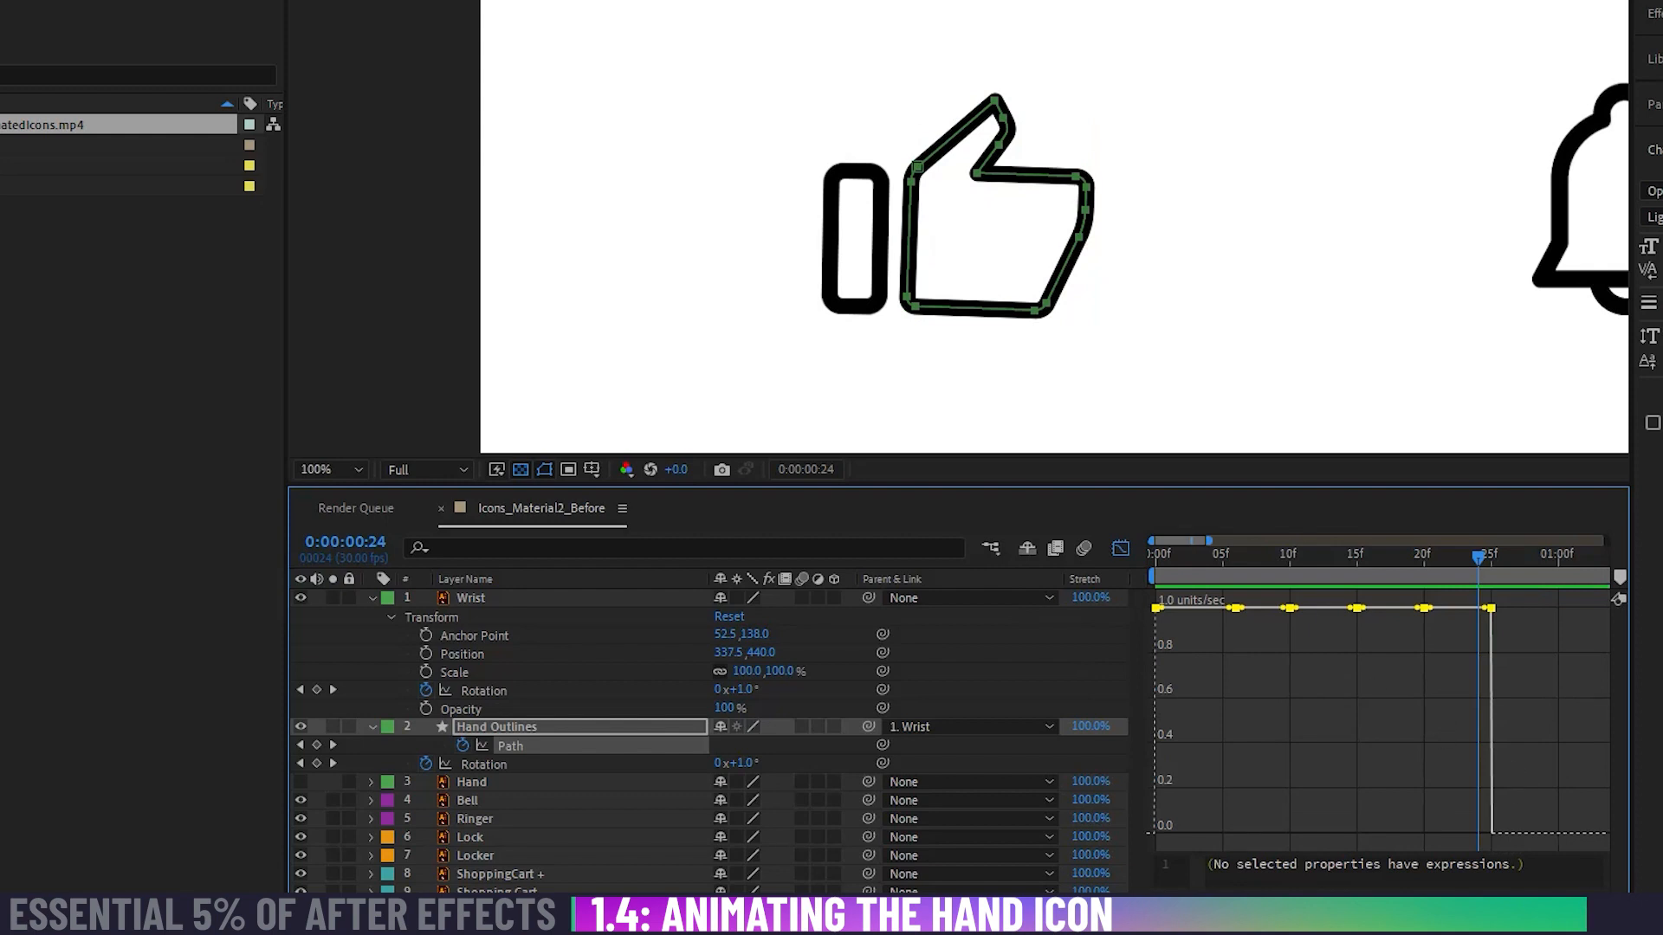
pyautogui.press('F9')
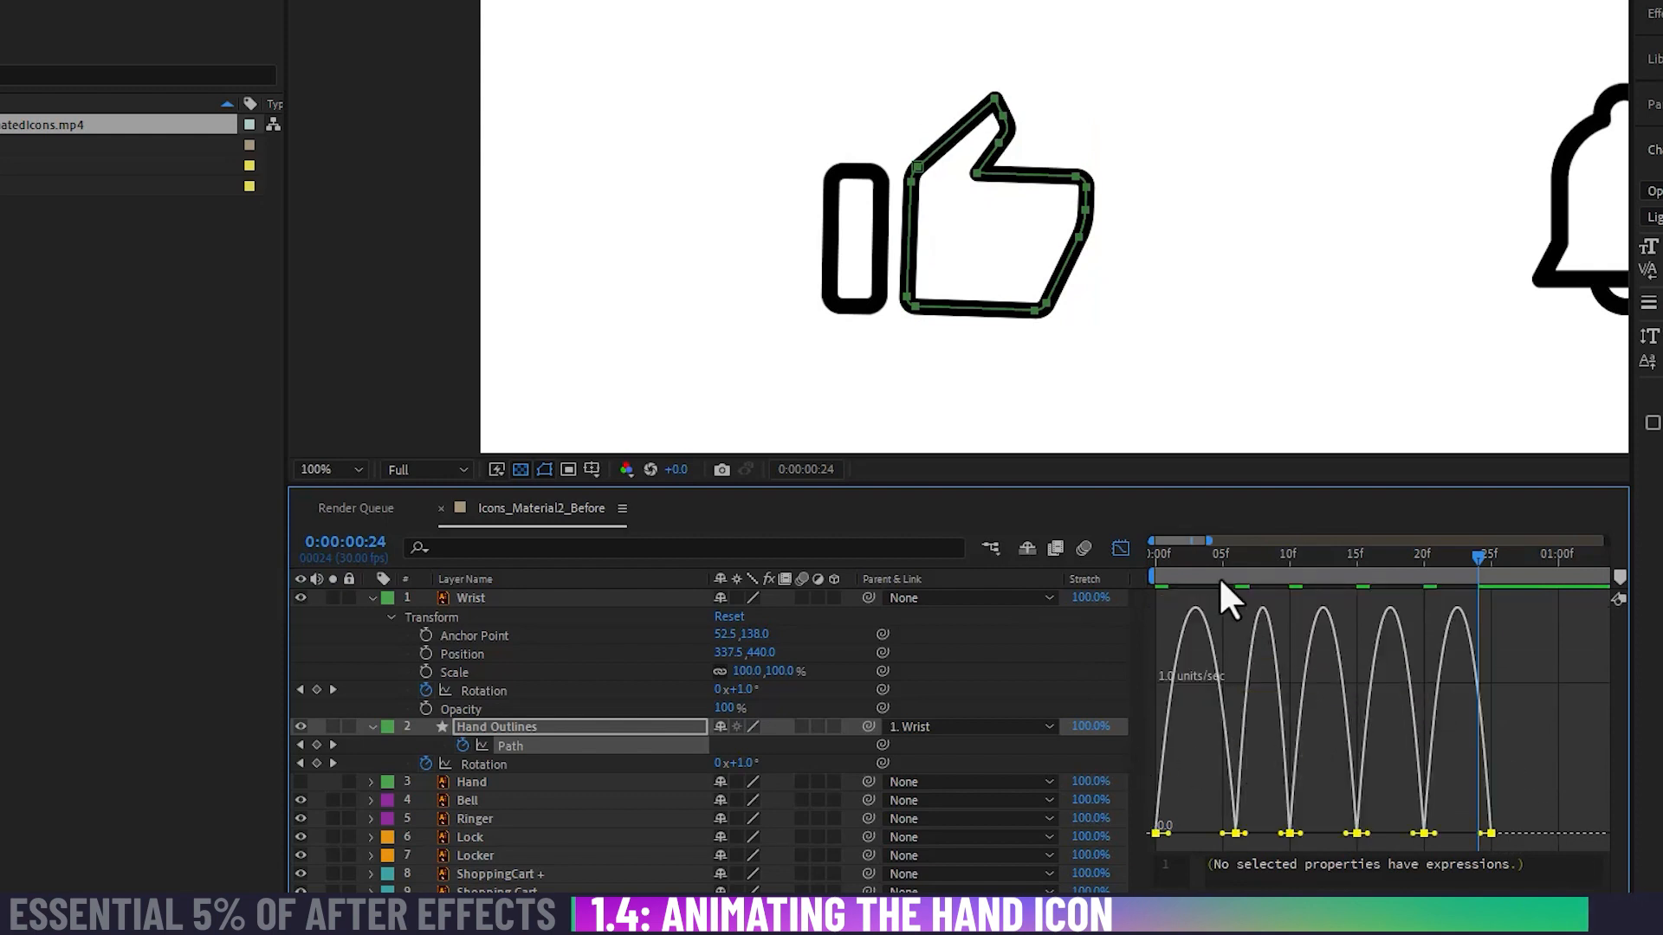
pyautogui.moveTo(1220, 579); pyautogui.dragTo(1069, 586)
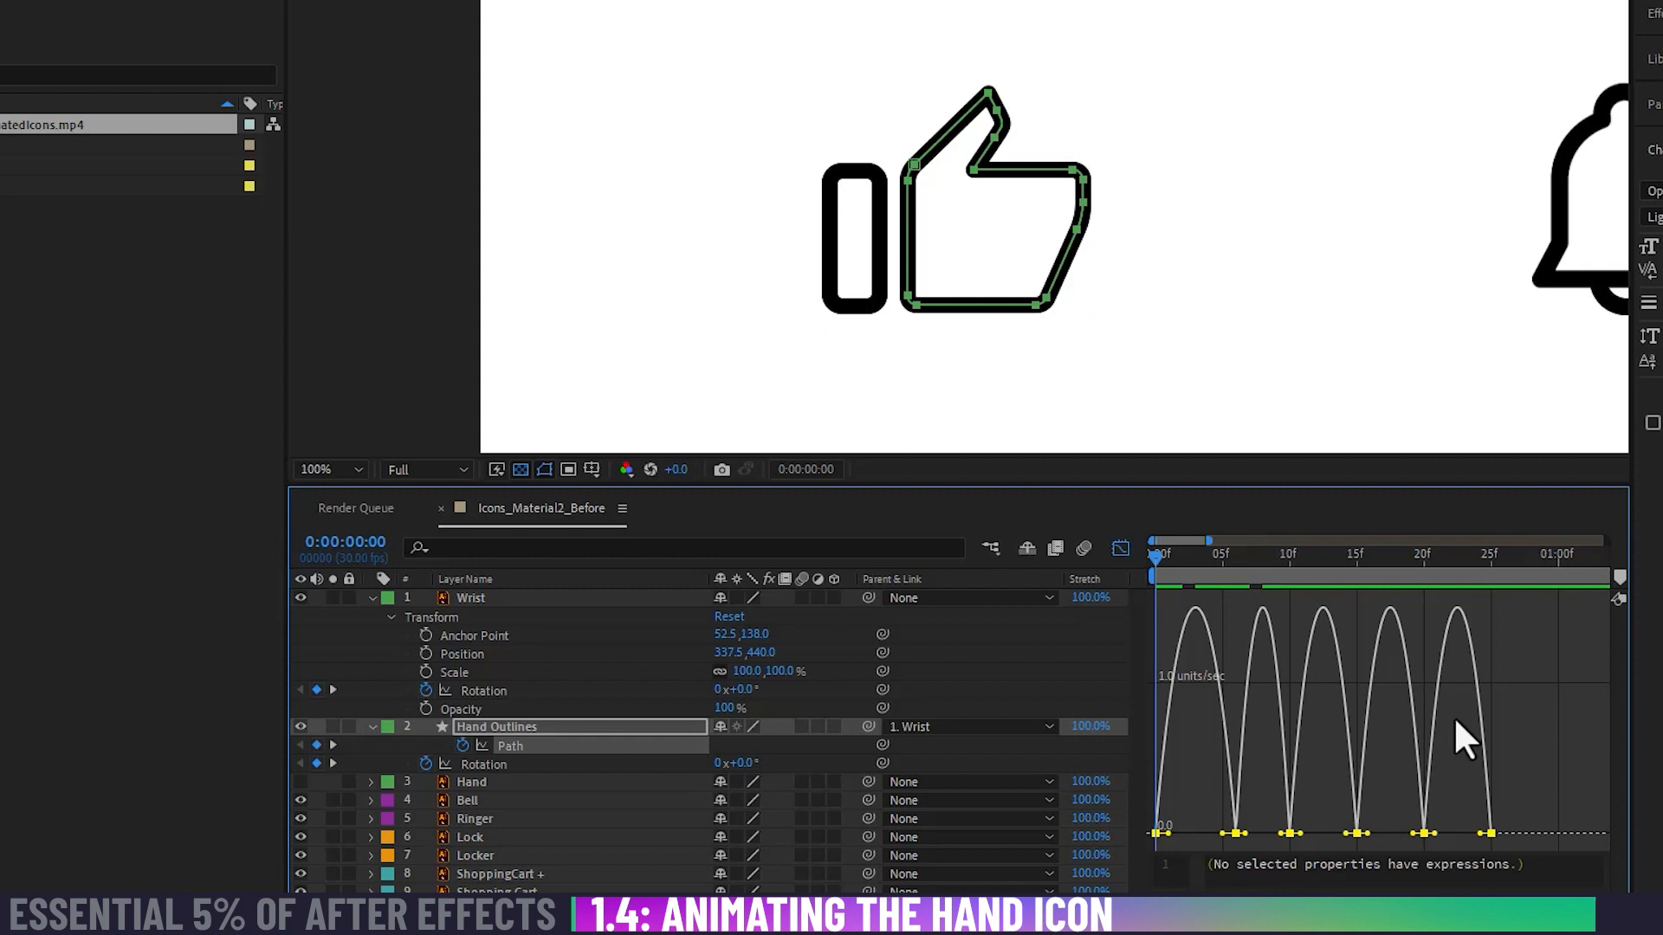
pyautogui.press('space')
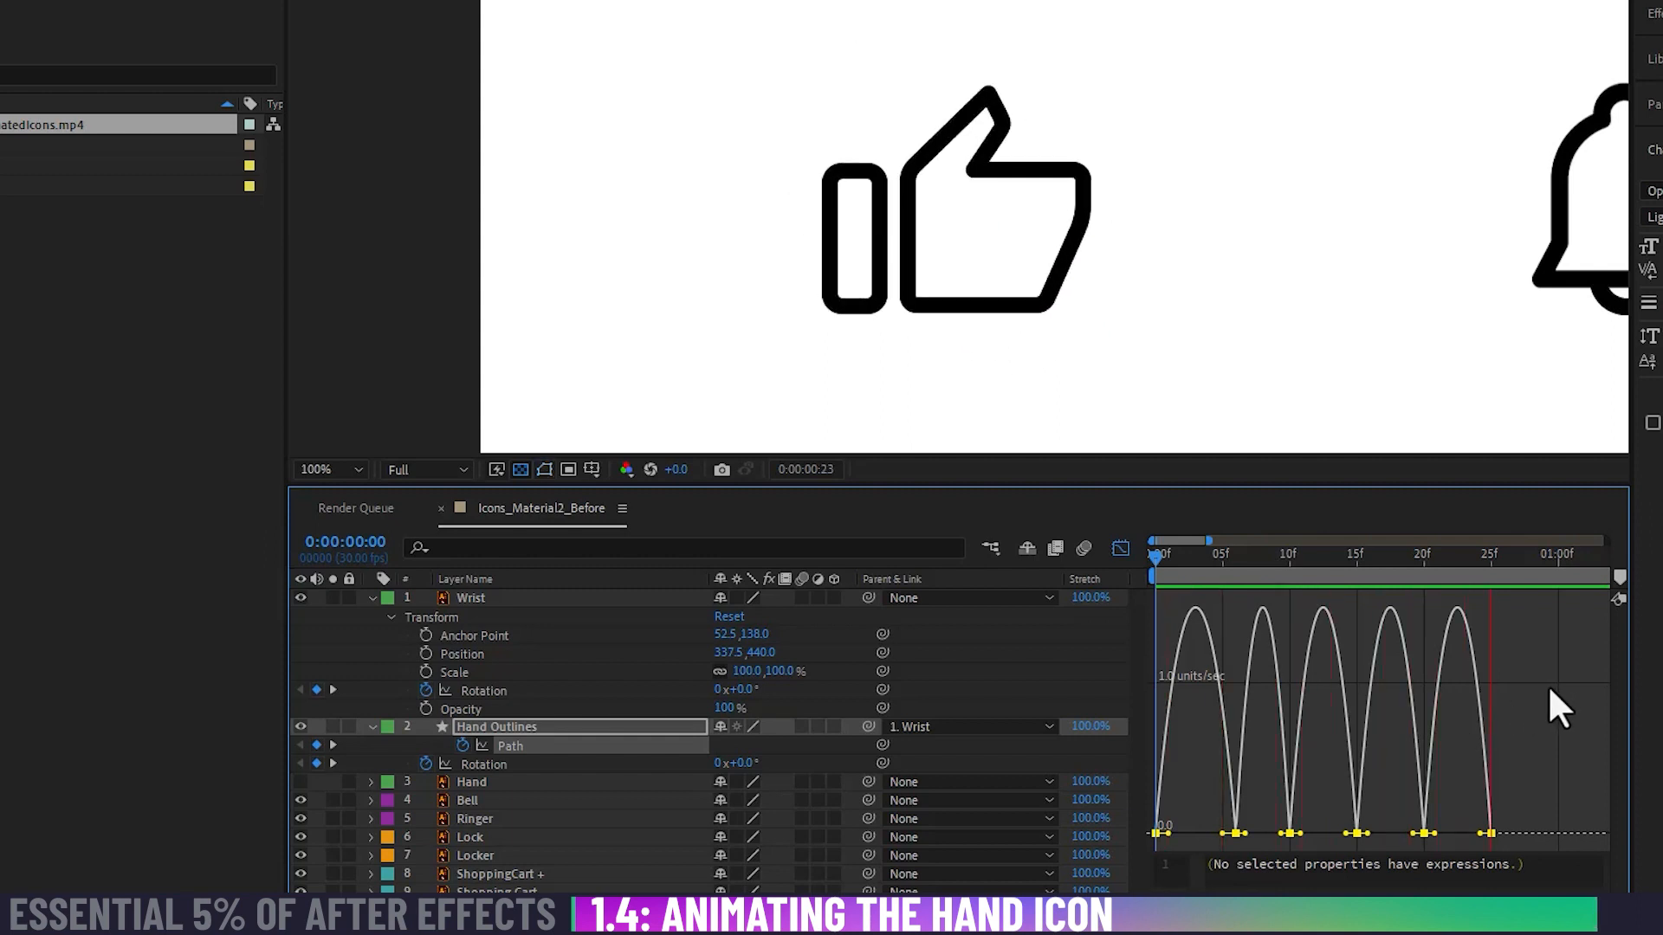
pyautogui.press('space')
# Step: Close the Graph Editor, play the hand animation from the start, and show the Google_MaterialDesign_AnimatedIcons.mp4 reference footage for comparison
pyautogui.press('-')
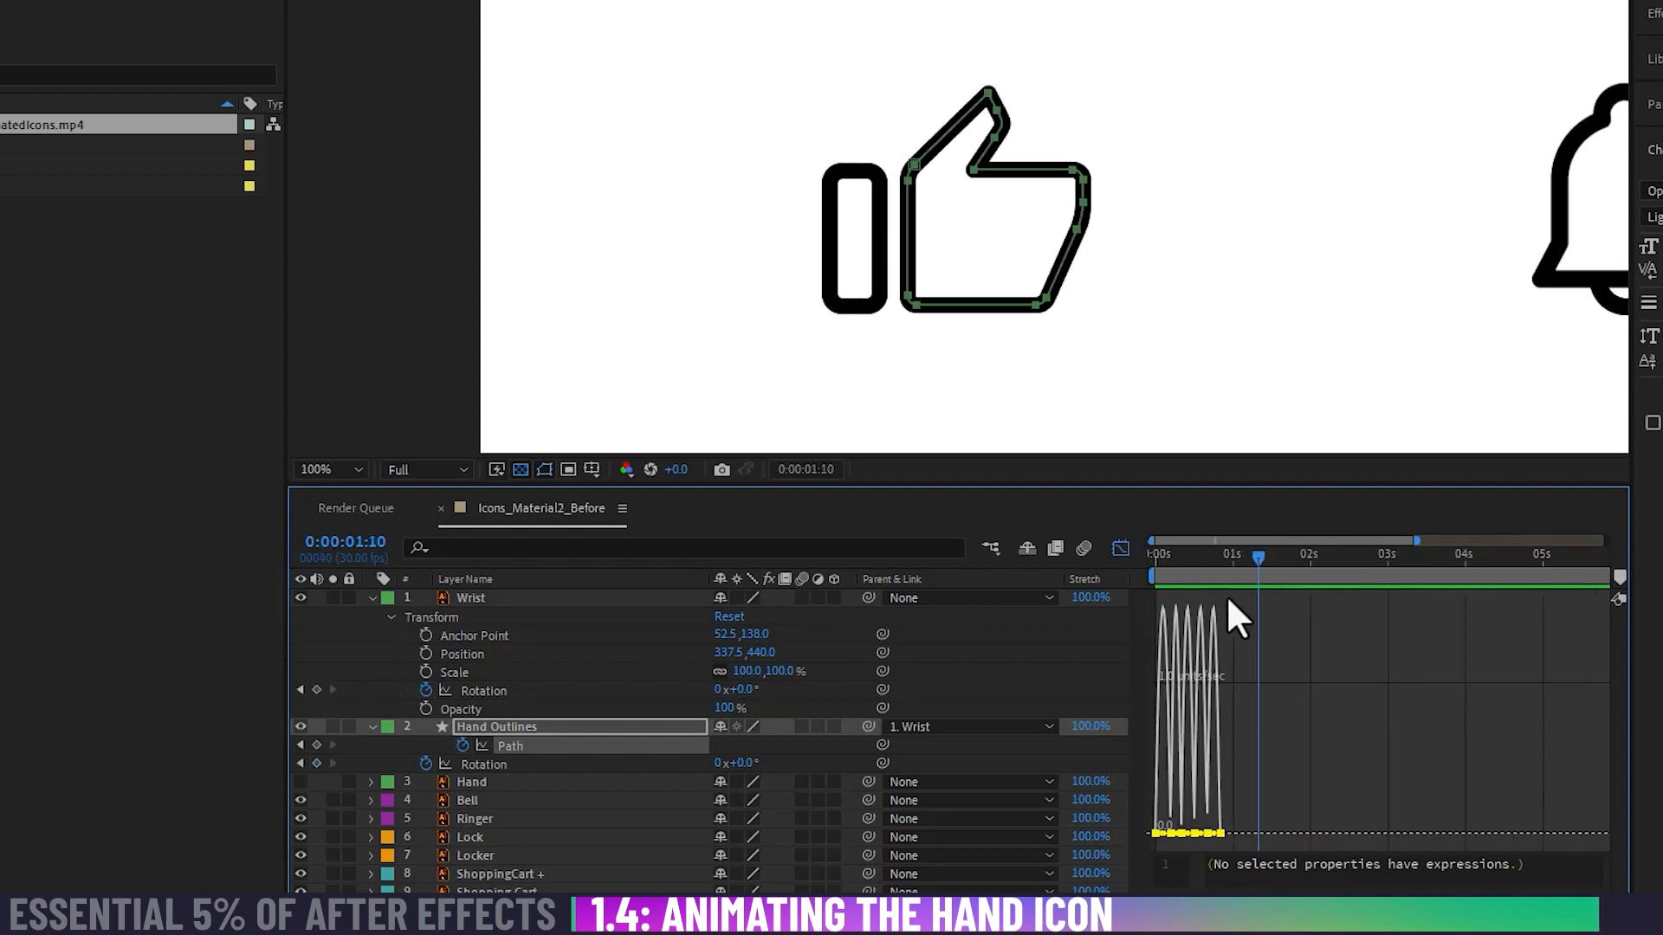
pyautogui.click(1120, 548)
pyautogui.press('Home')
pyautogui.press('space')
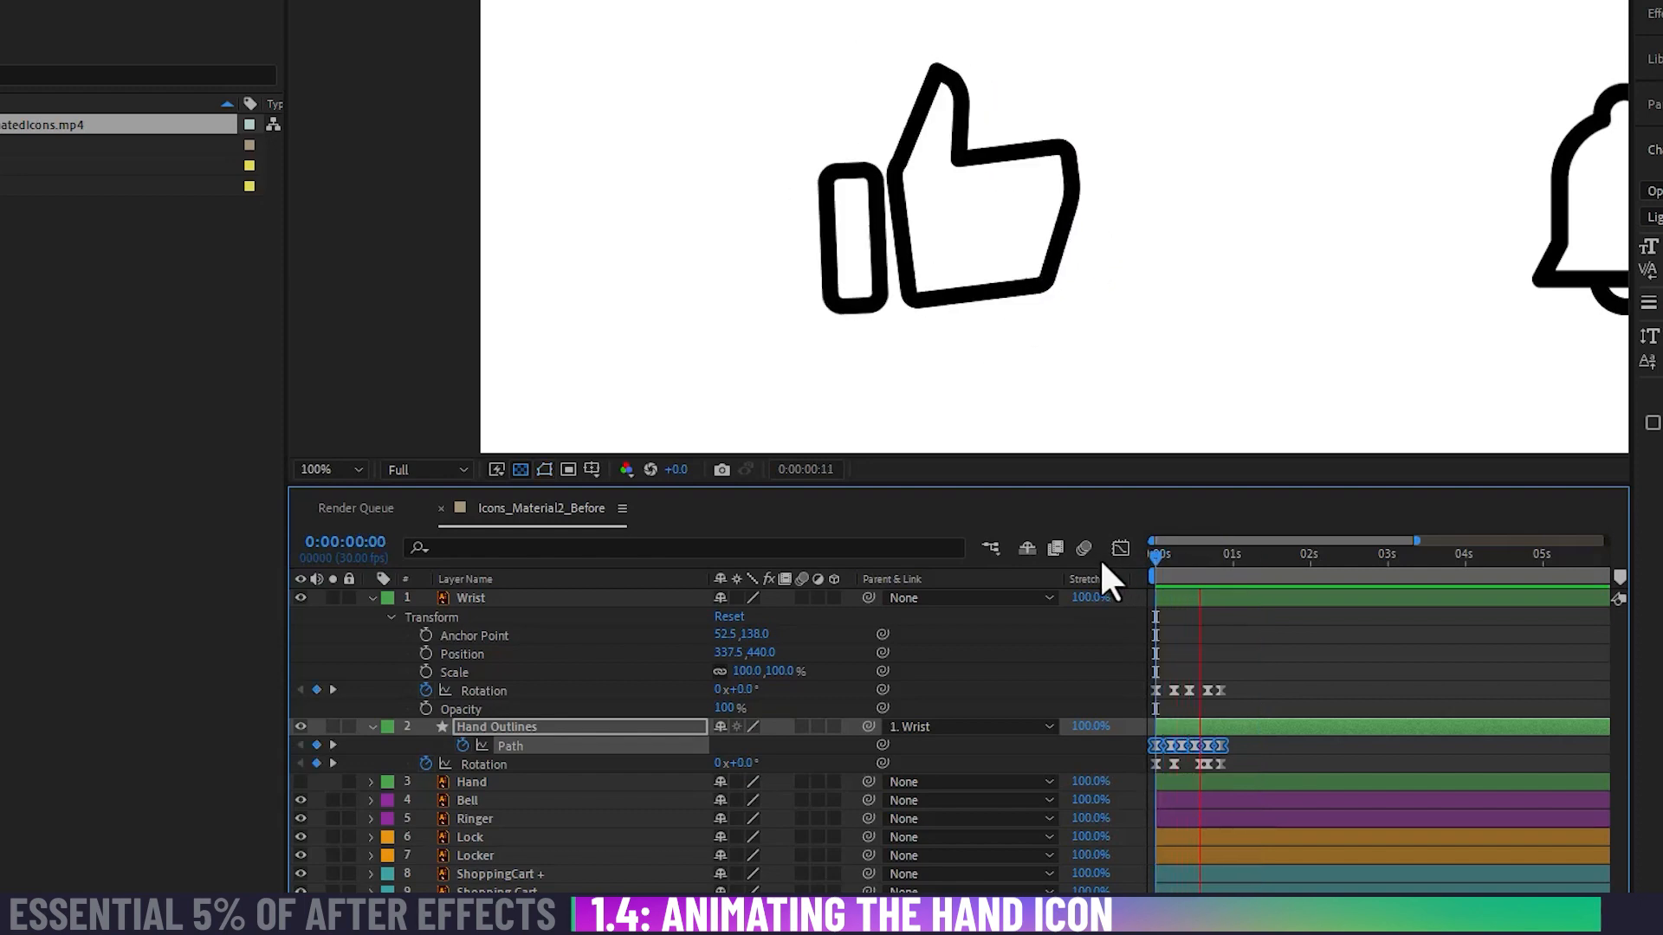
pyautogui.click(661, 49)
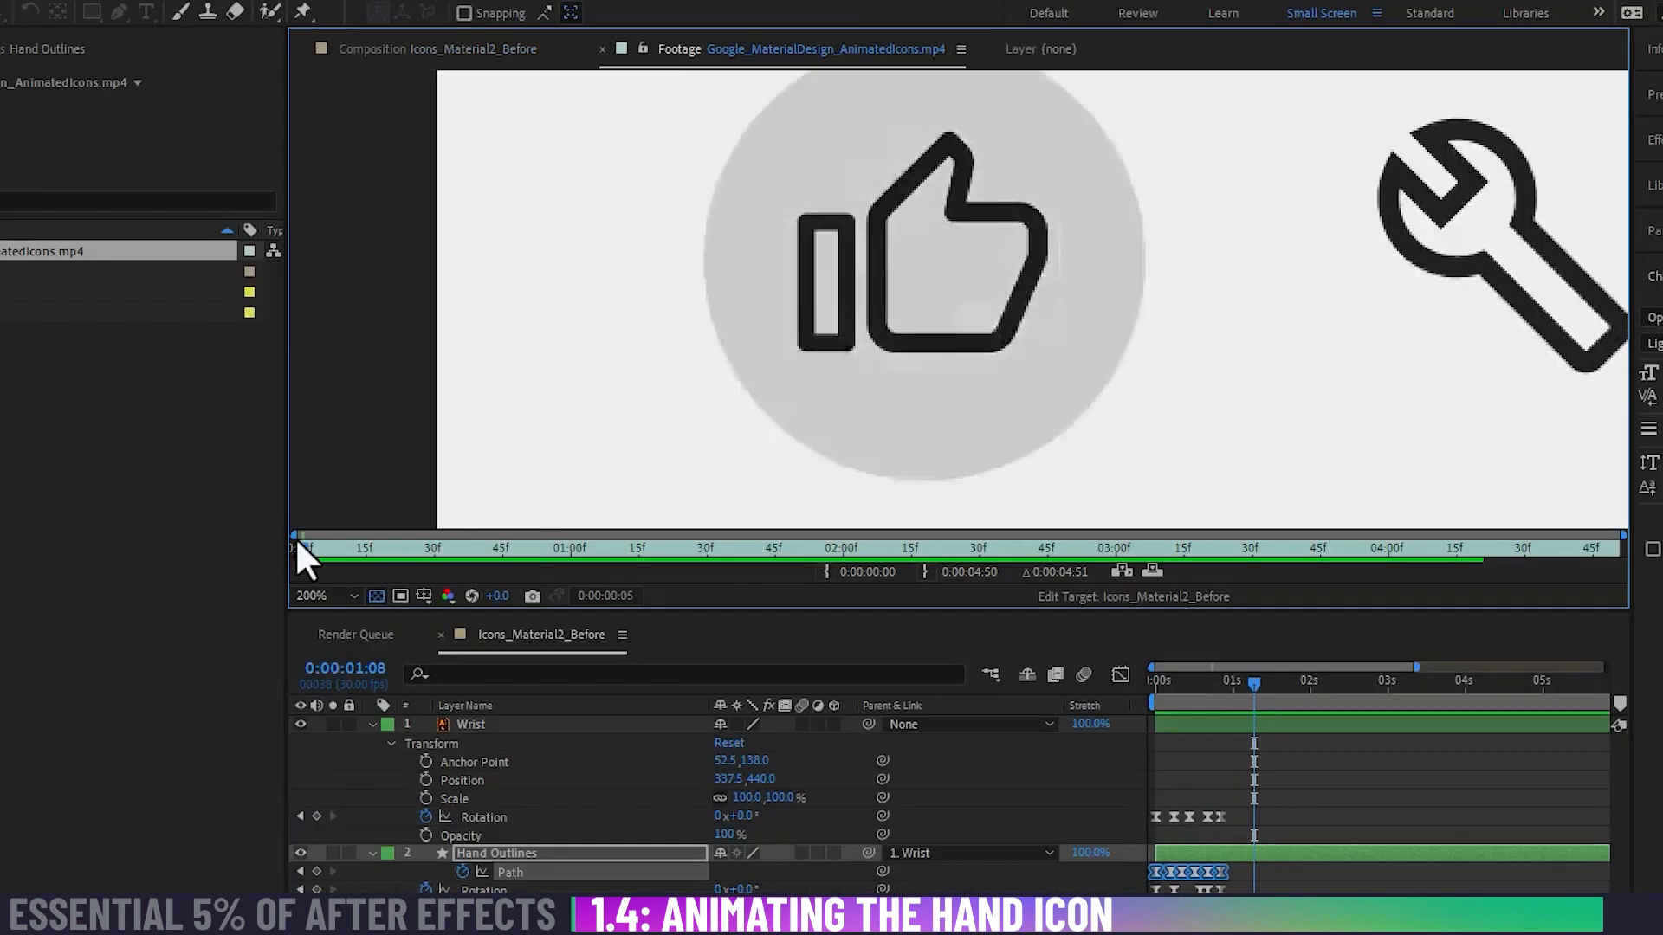
# Step: Replay the Google_MaterialDesign_AnimatedIcons.mp4 reference footage from the start to study the hand icon's timing
pyautogui.moveTo(297, 540); pyautogui.dragTo(251, 539)
pyautogui.press('space')
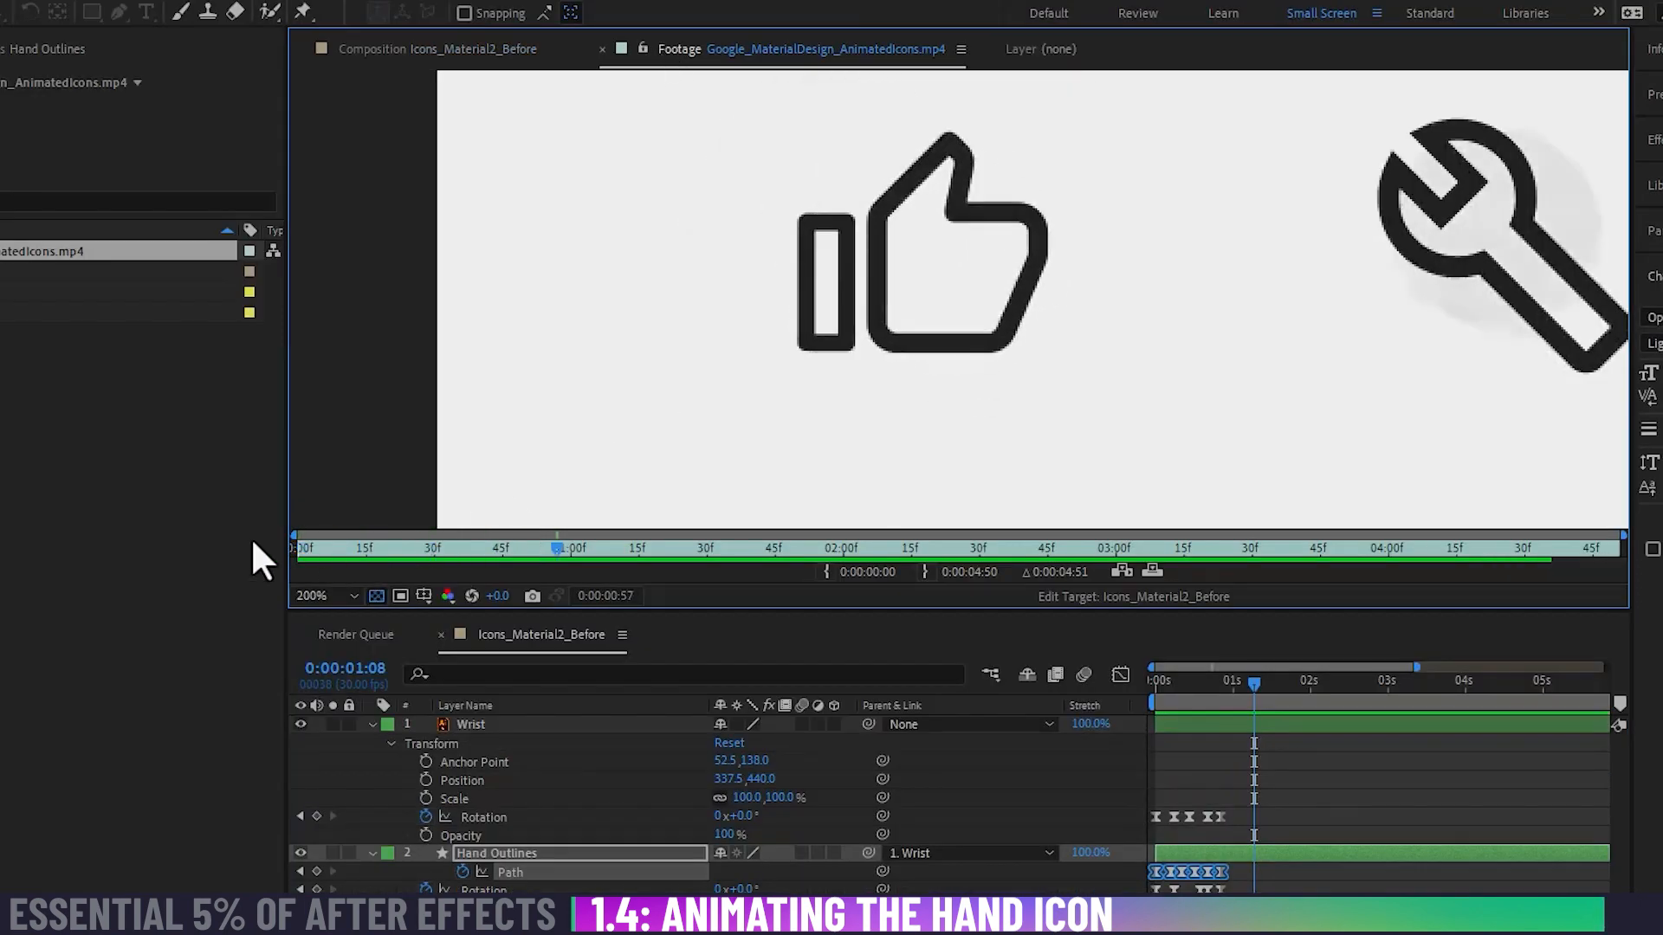
pyautogui.moveTo(371, 547); pyautogui.dragTo(293, 548)
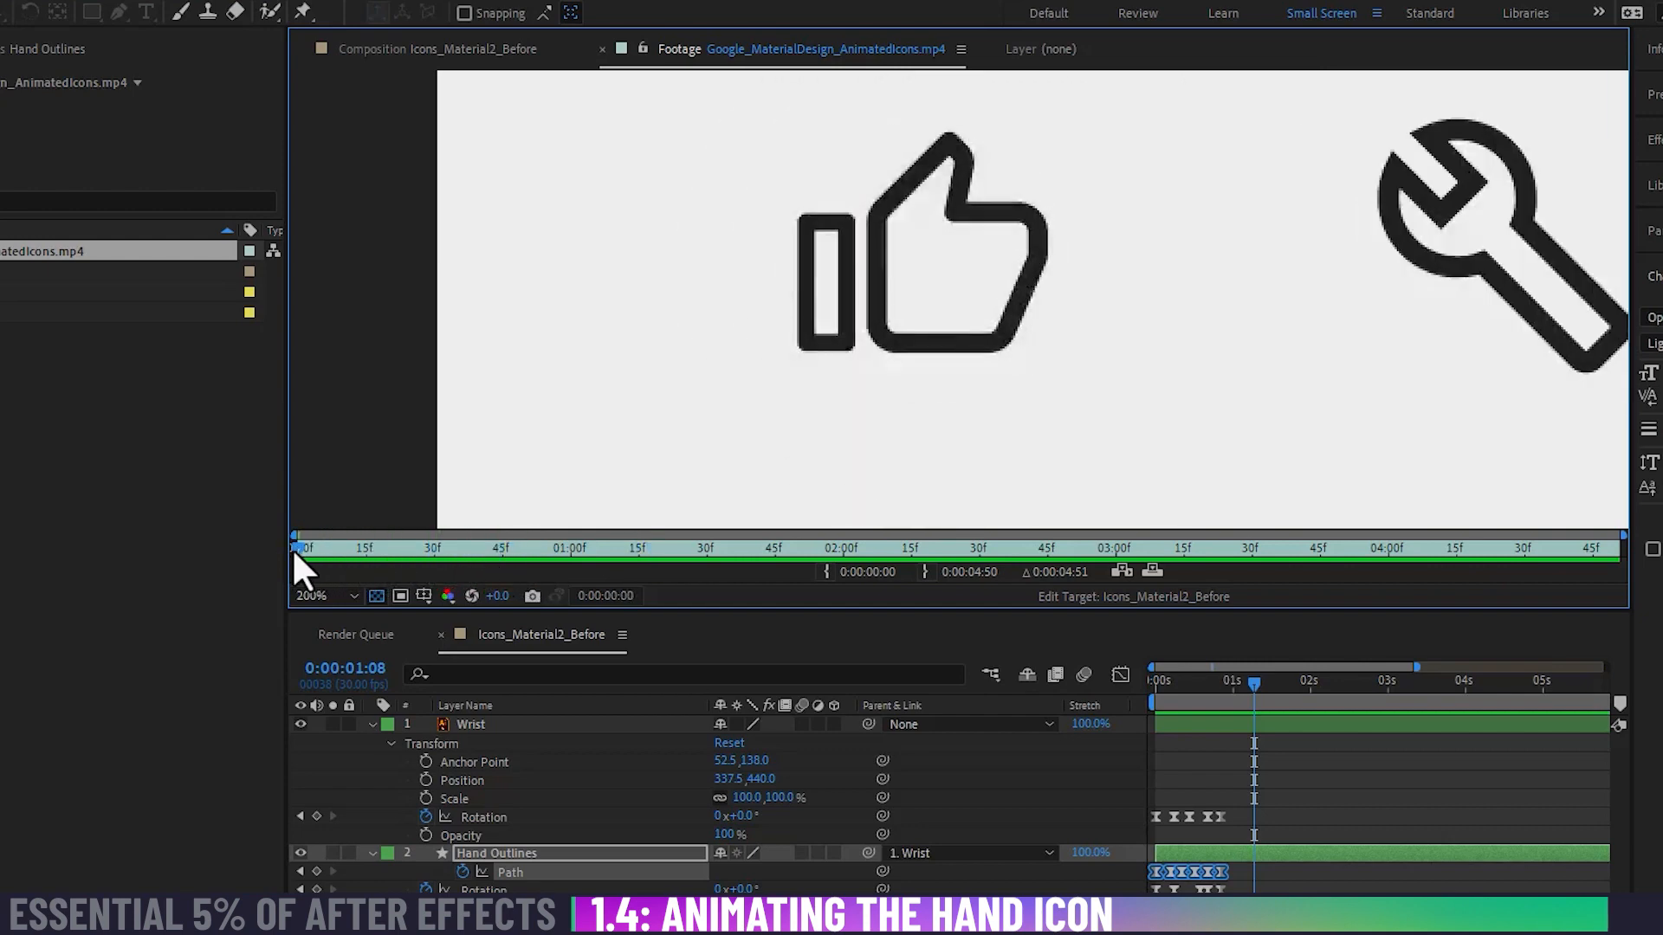
pyautogui.press('space')
# Step: Return to the Icons_Material2_Before composition and play the hand animation from the first frame to compare its speed
pyautogui.click(476, 49)
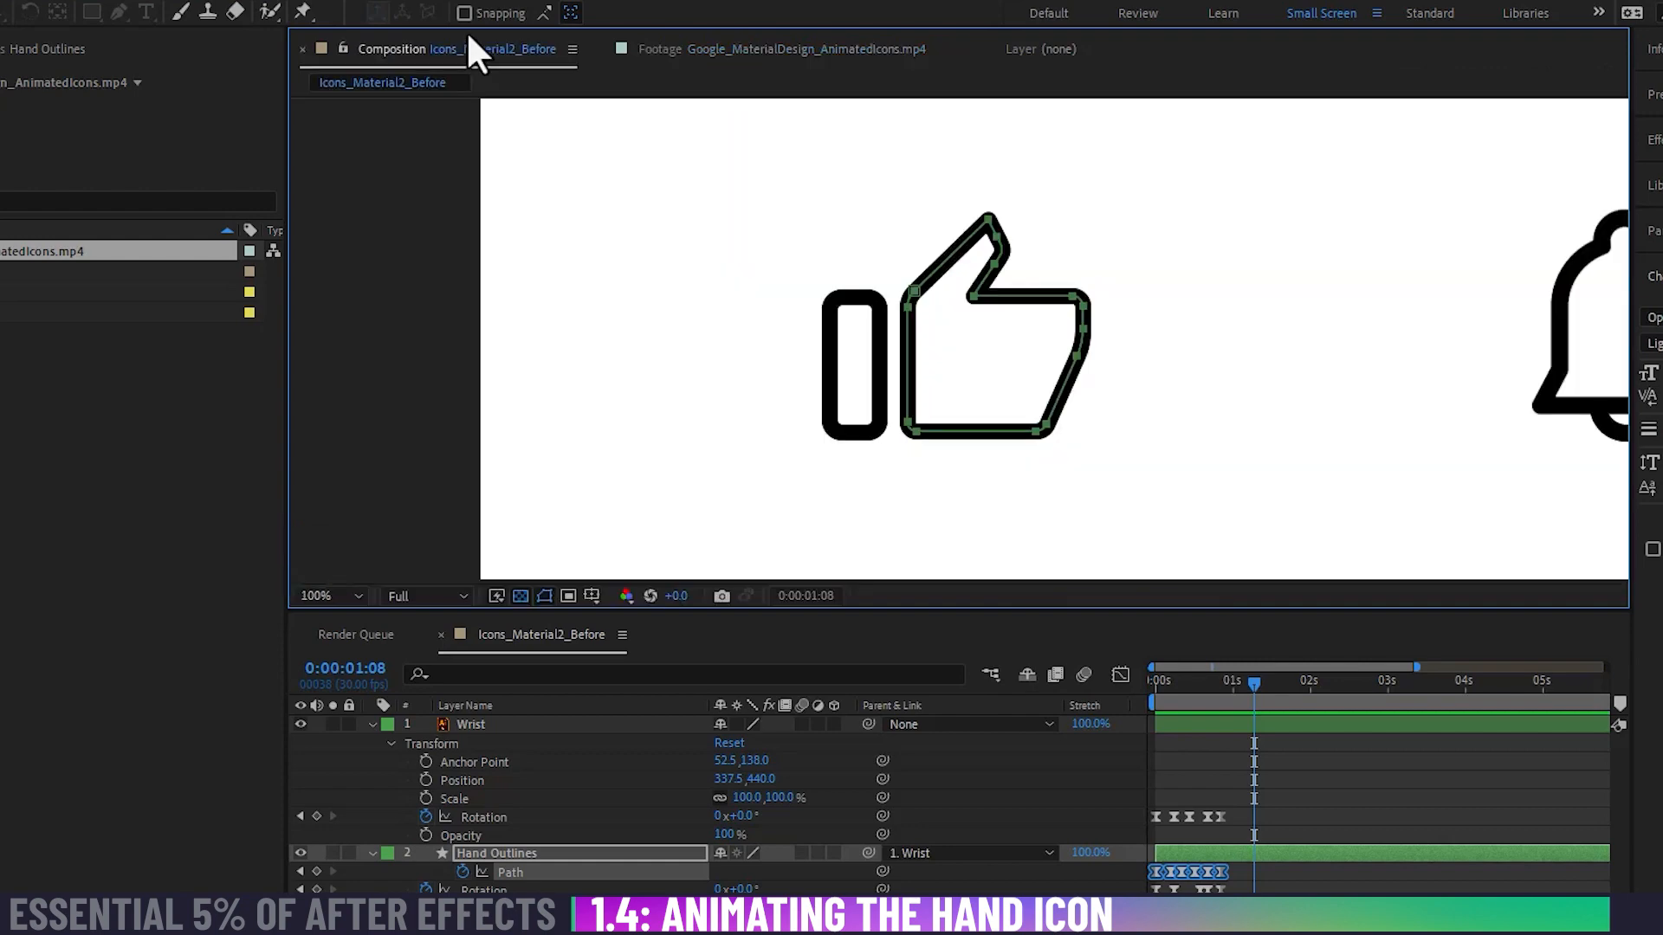
pyautogui.moveTo(1244, 680); pyautogui.dragTo(1009, 690)
pyautogui.press('space')
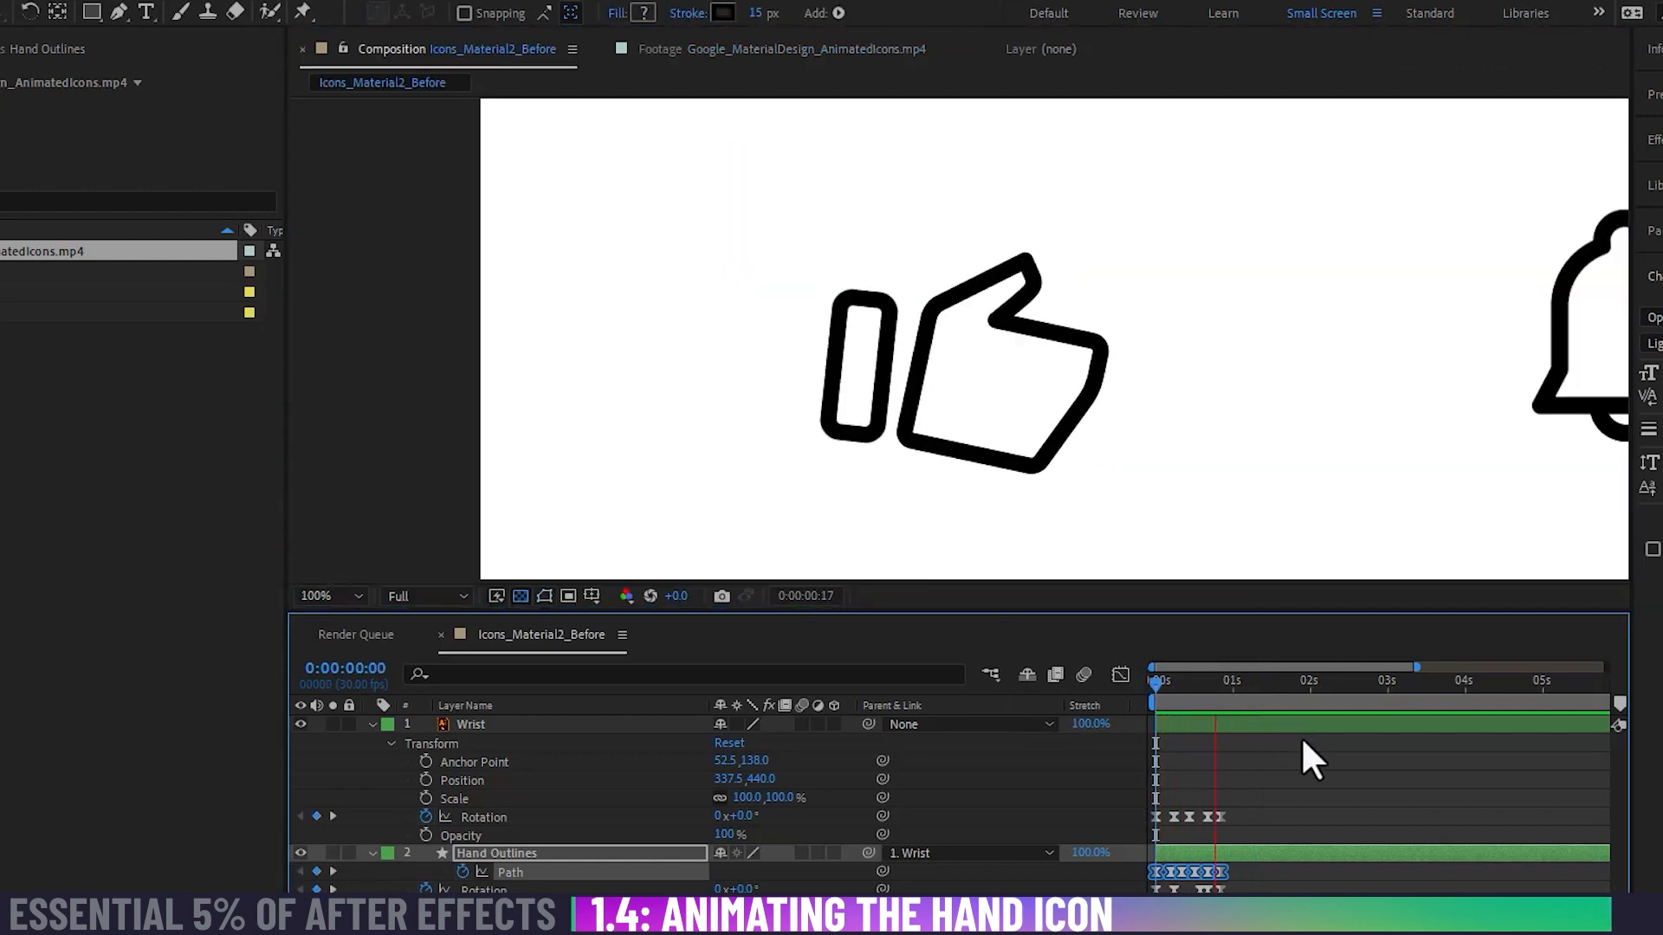
pyautogui.press('space')
pyautogui.moveTo(1214, 688)
pyautogui.mouseDown()
pyautogui.moveTo(1131, 688)
pyautogui.moveTo(1266, 693)
pyautogui.moveTo(1086, 694)
pyautogui.moveTo(1230, 711)
pyautogui.moveTo(1207, 712)
pyautogui.mouseUp()
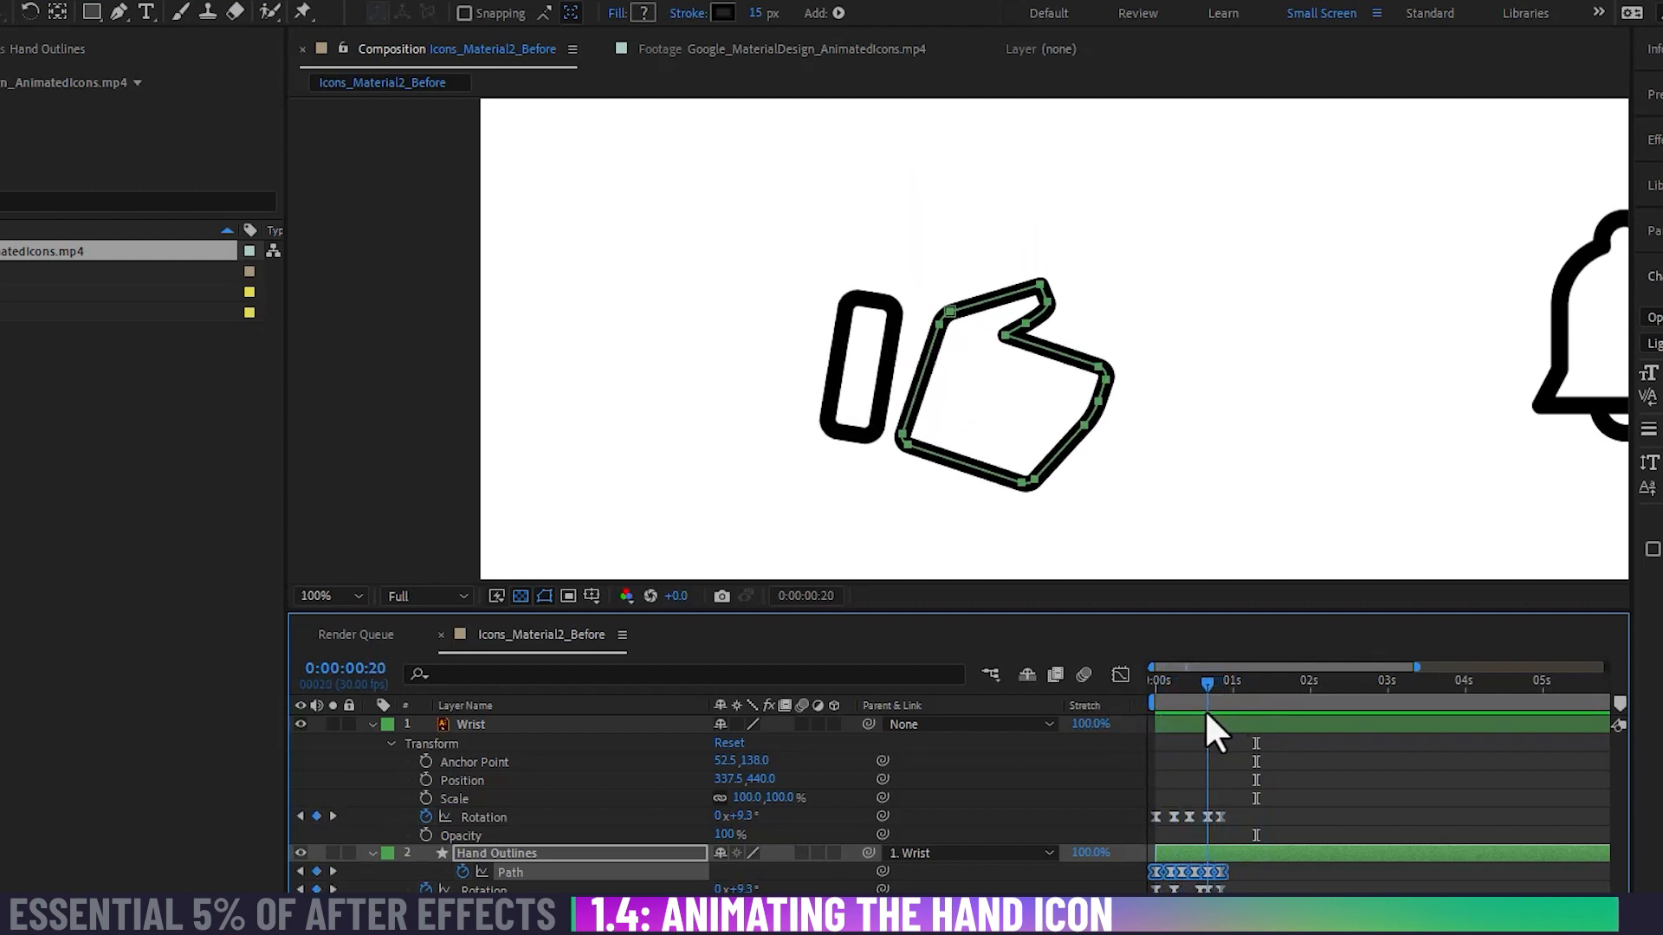
pyautogui.press('space')
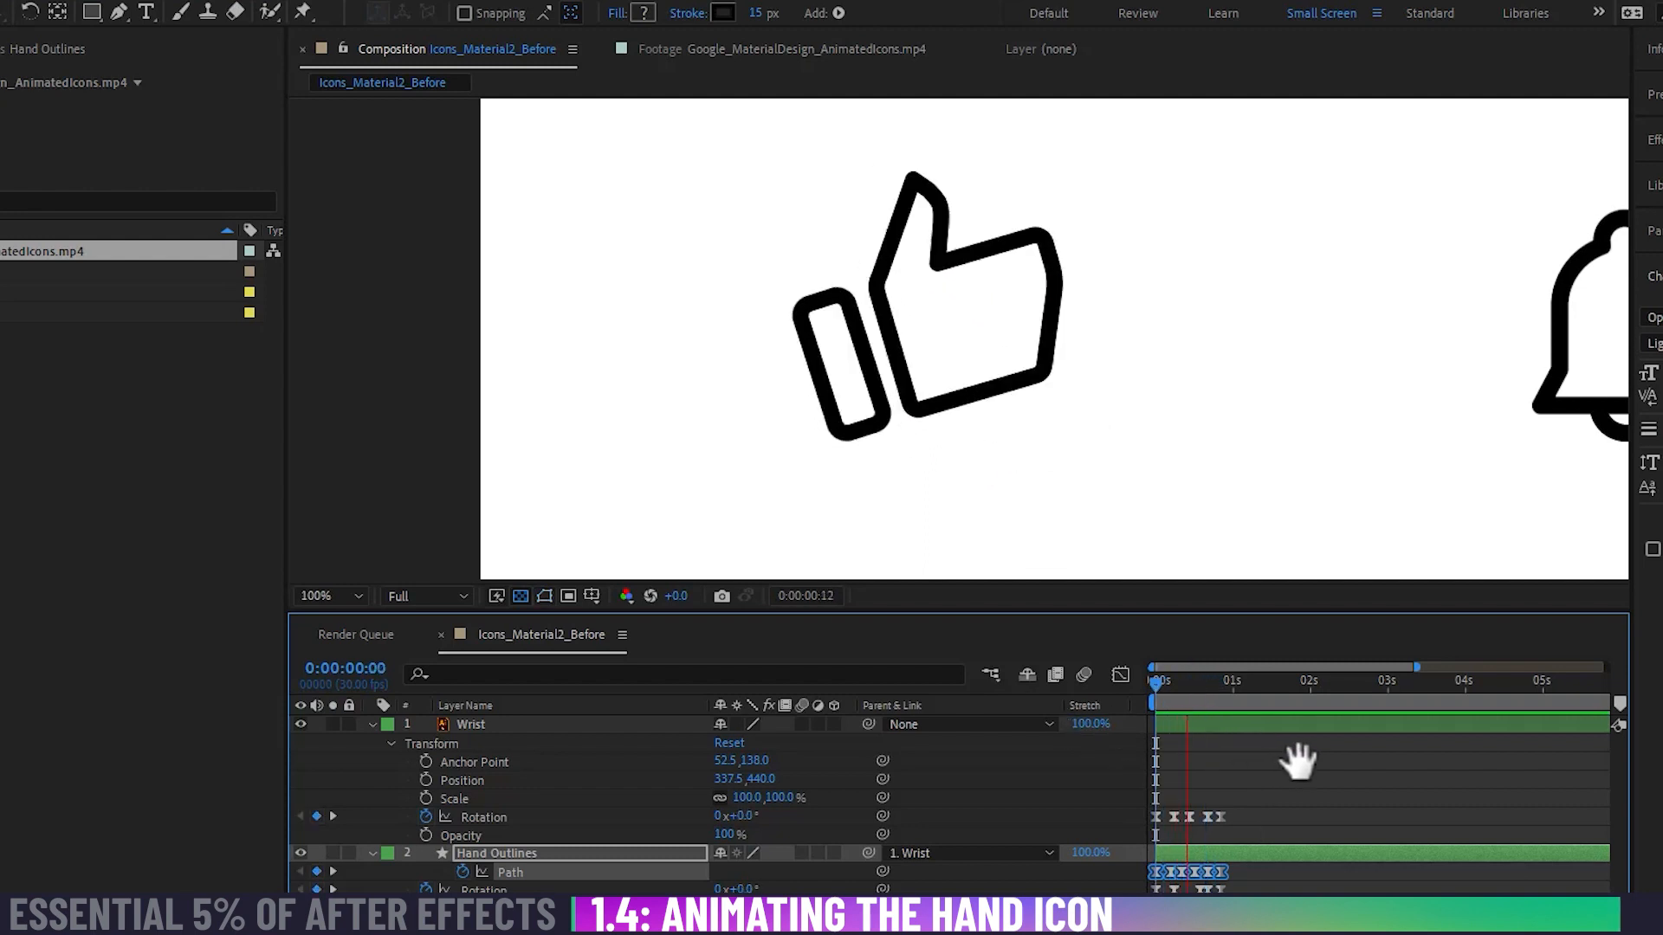
pyautogui.press('space')
# Step: Proportionally compress all Wrist Rotation keyframes so the last one lands at about 0:00:00:16
pyautogui.press('=')
pyautogui.press('=')
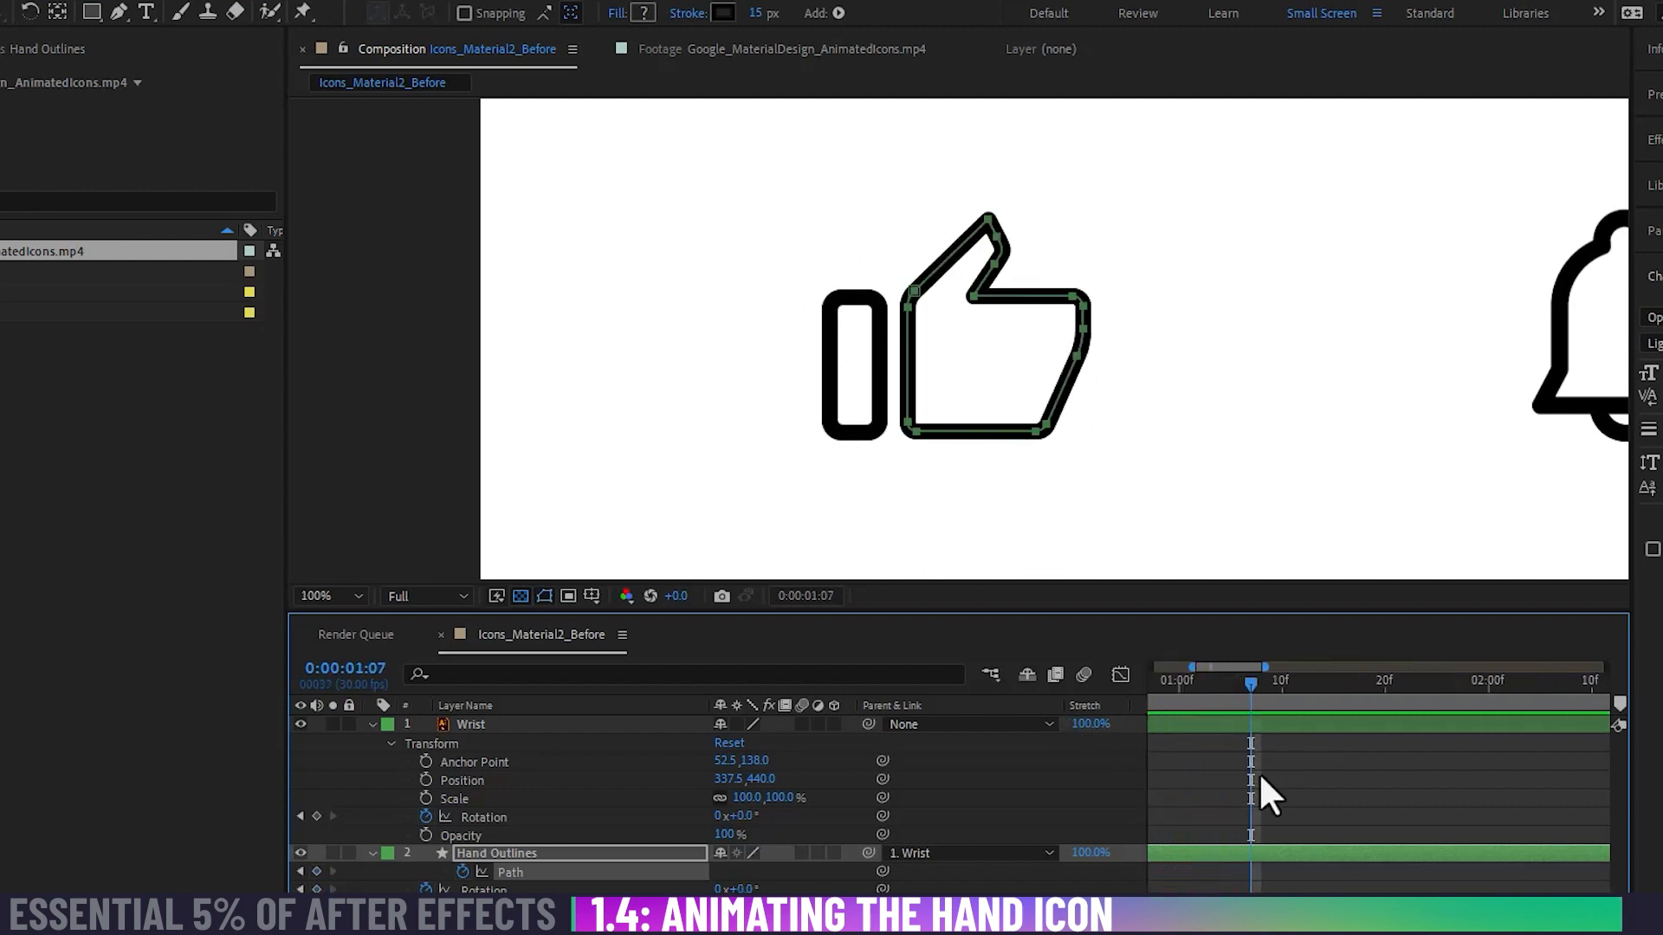
pyautogui.press('space')
pyautogui.moveTo(1199, 773); pyautogui.dragTo(1124, 827)
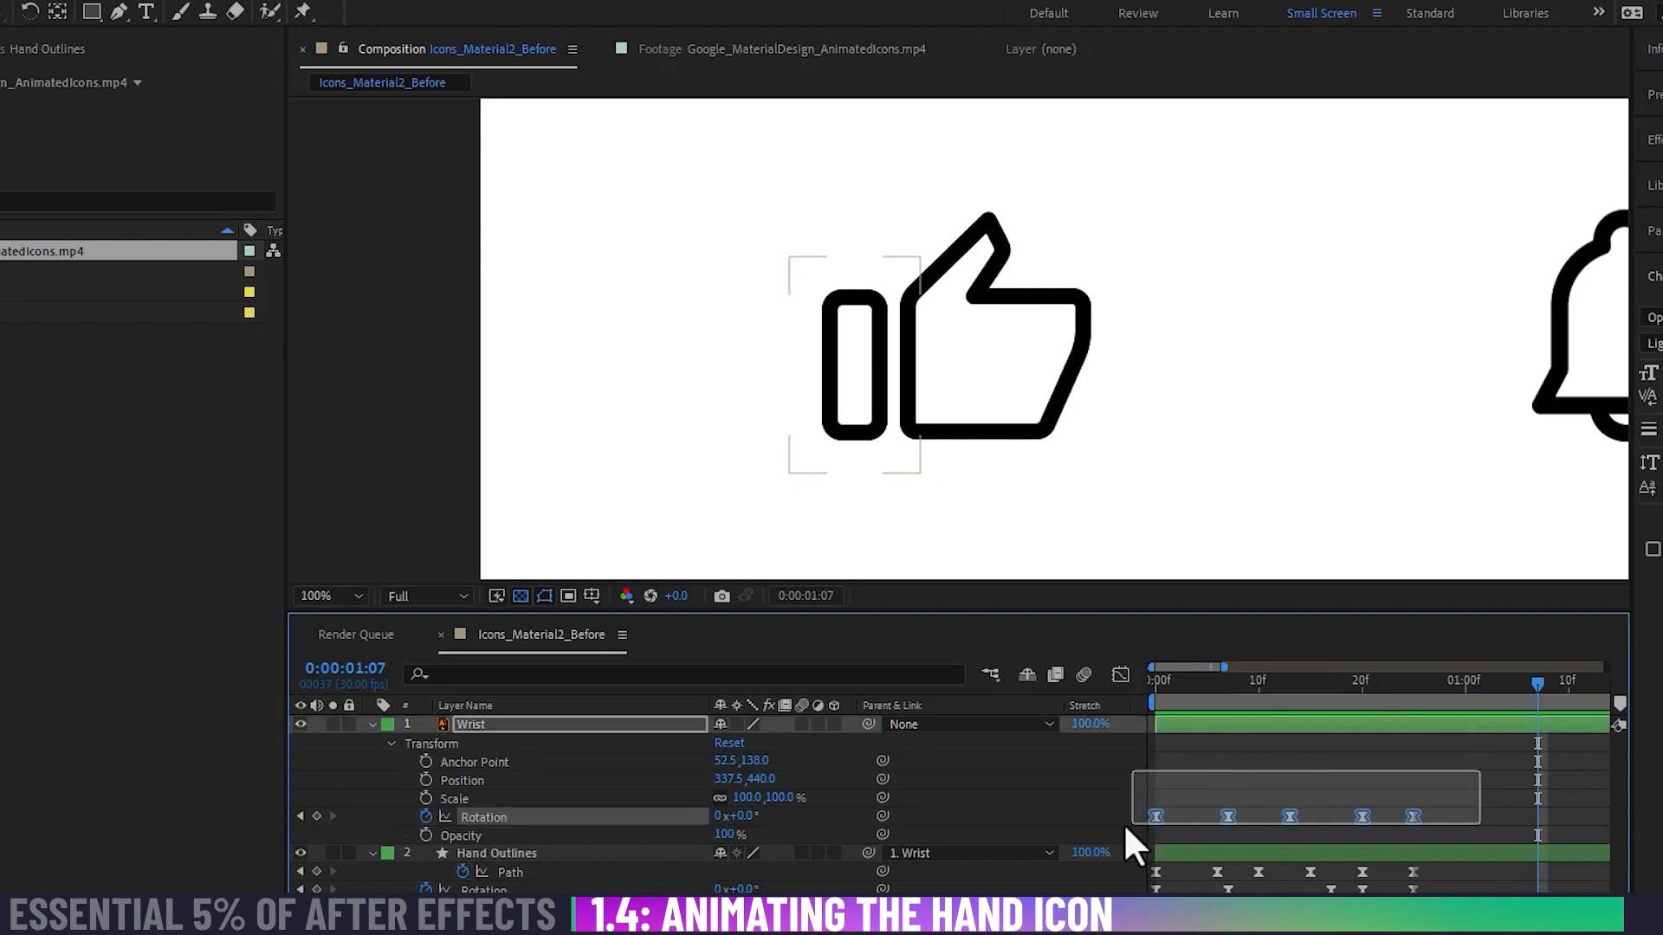
pyautogui.moveTo(1413, 817); pyautogui.dragTo(1321, 824)
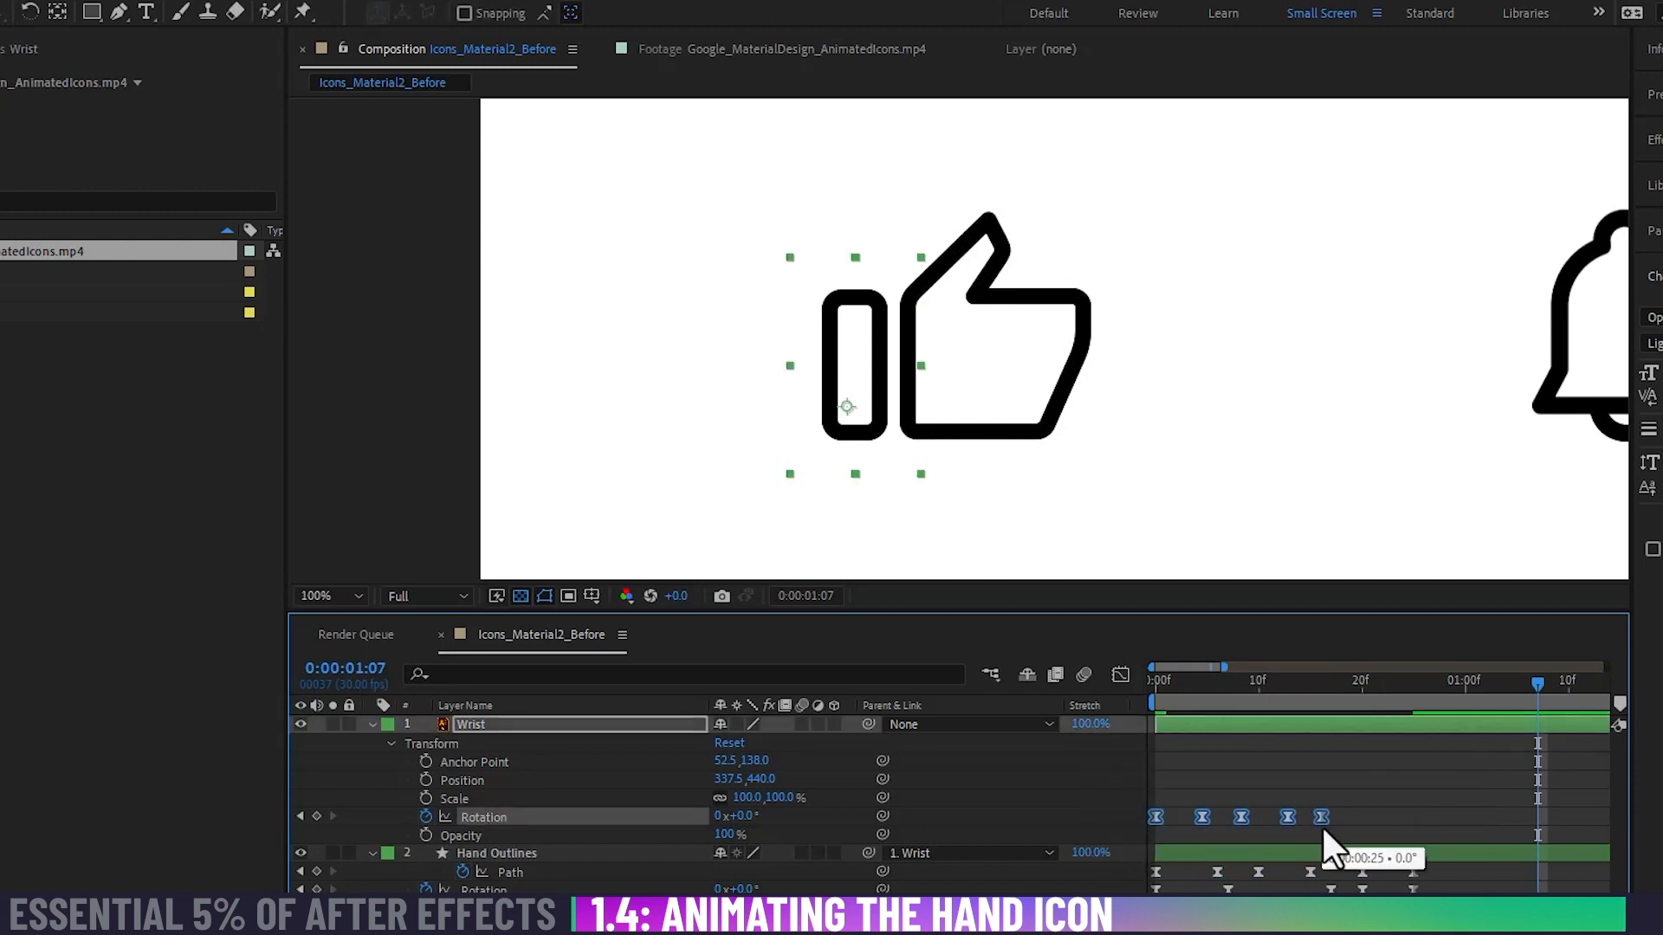
# Step: Compress the Hand Outlines Path and Rotation keyframes to end with the last Wrist keyframe, and play back the faster motion
pyautogui.moveTo(1427, 868); pyautogui.dragTo(1114, 899)
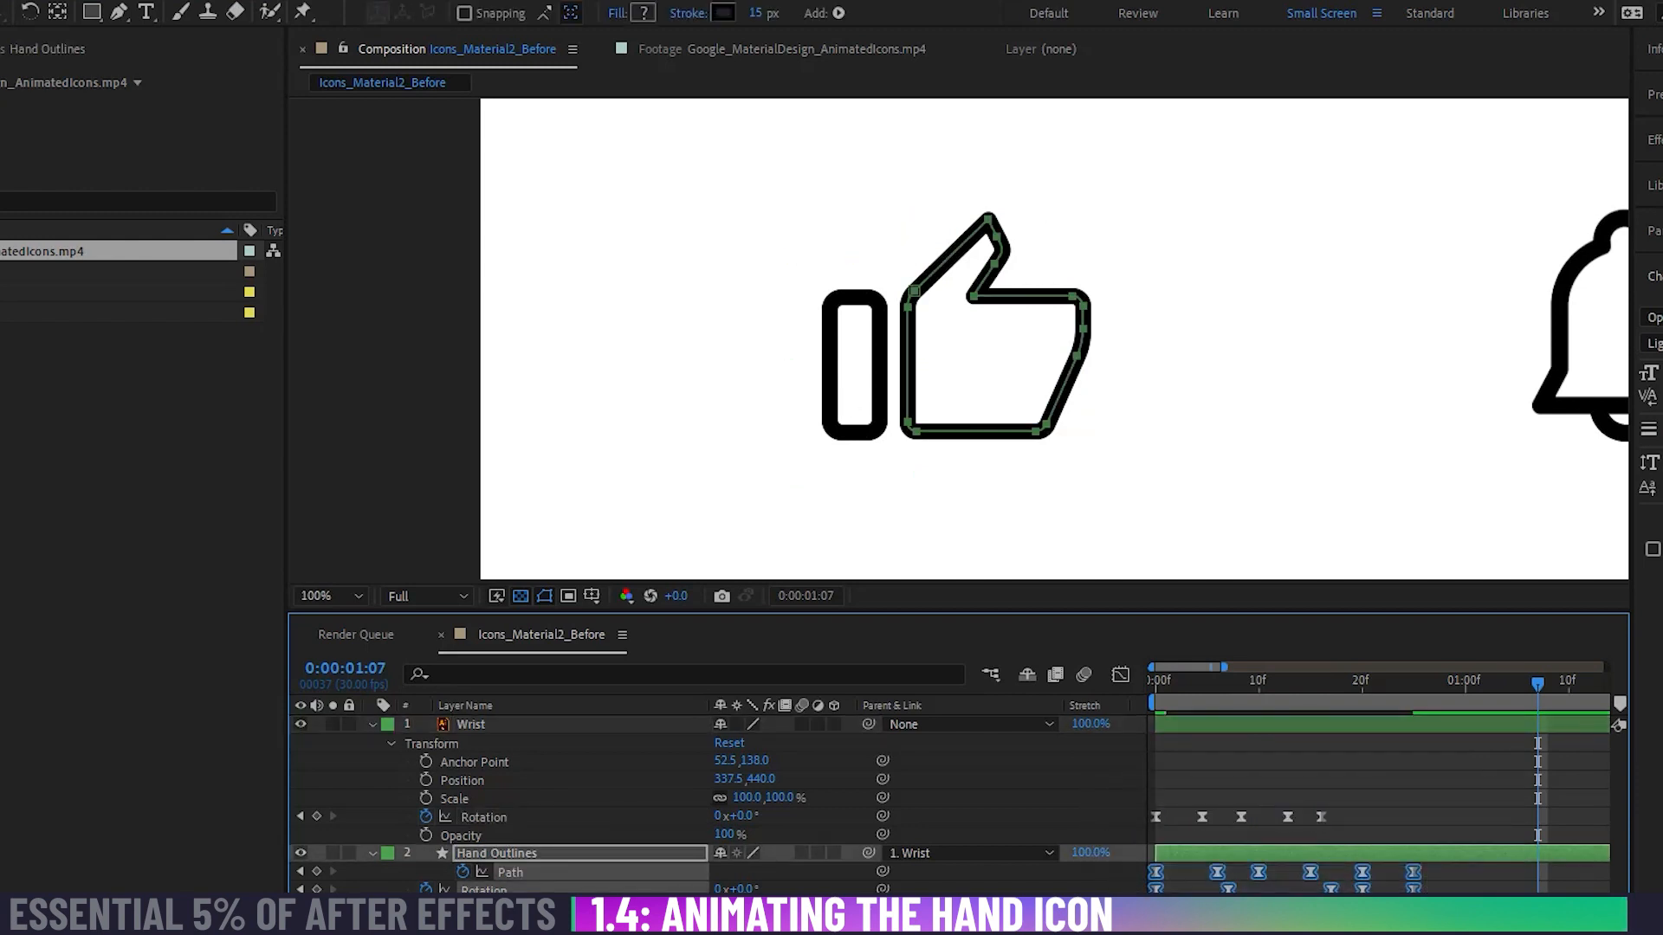
pyautogui.moveTo(1414, 889); pyautogui.dragTo(1321, 891)
pyautogui.click(1359, 862)
pyautogui.press('Home')
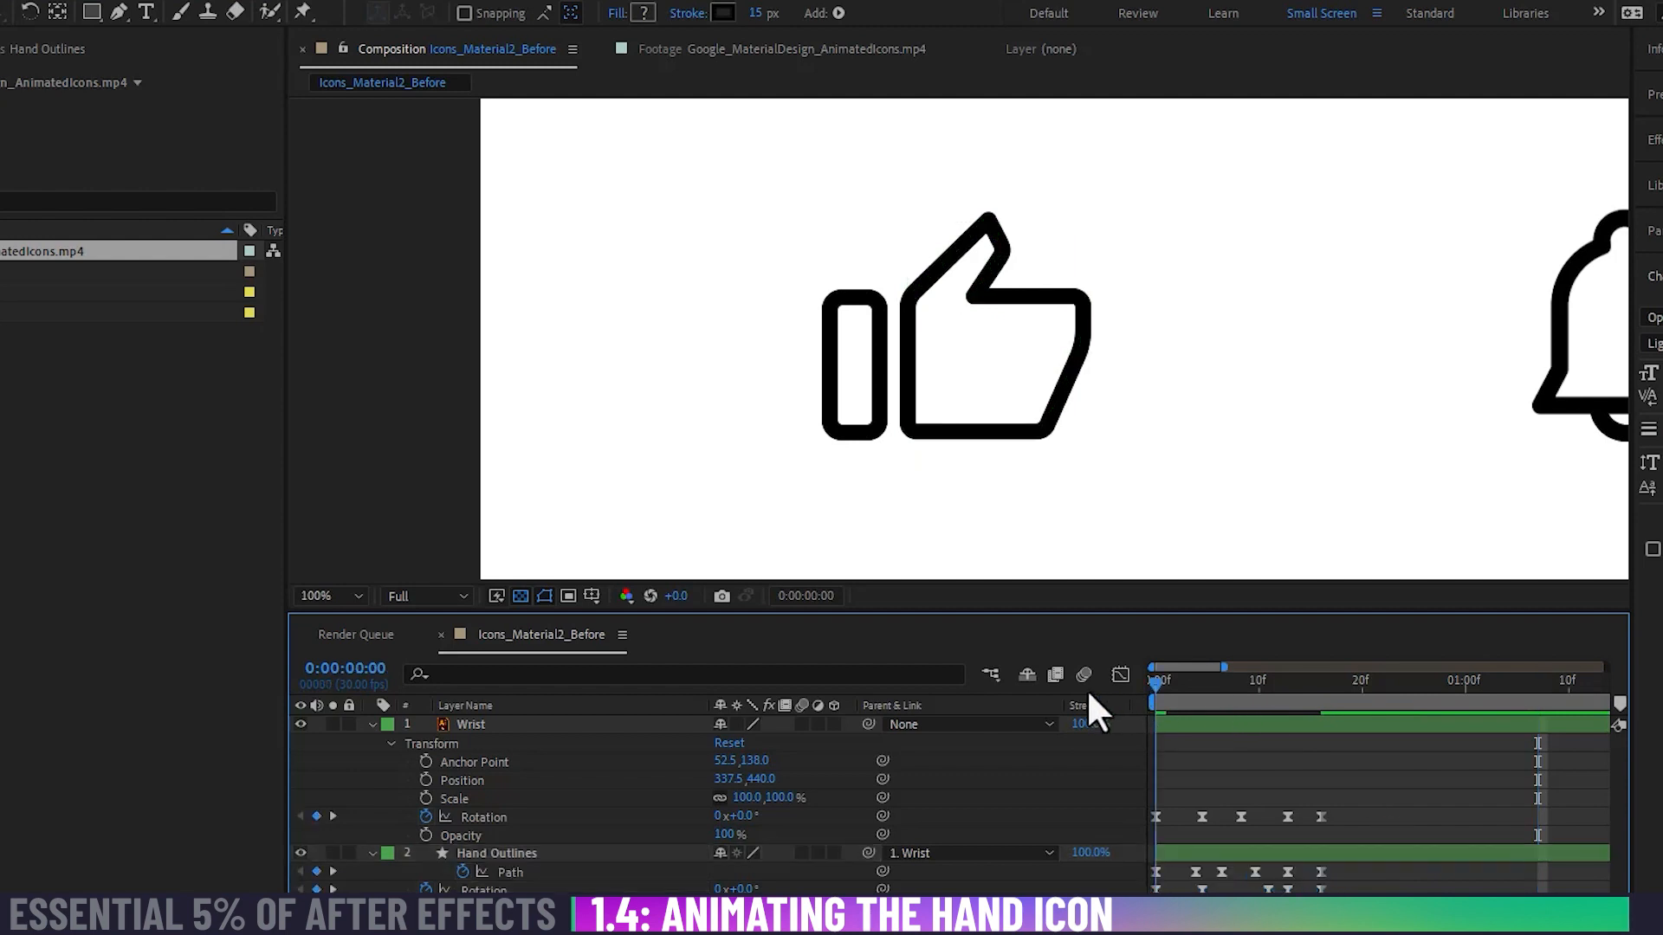
pyautogui.press('space')
pyautogui.press('space')
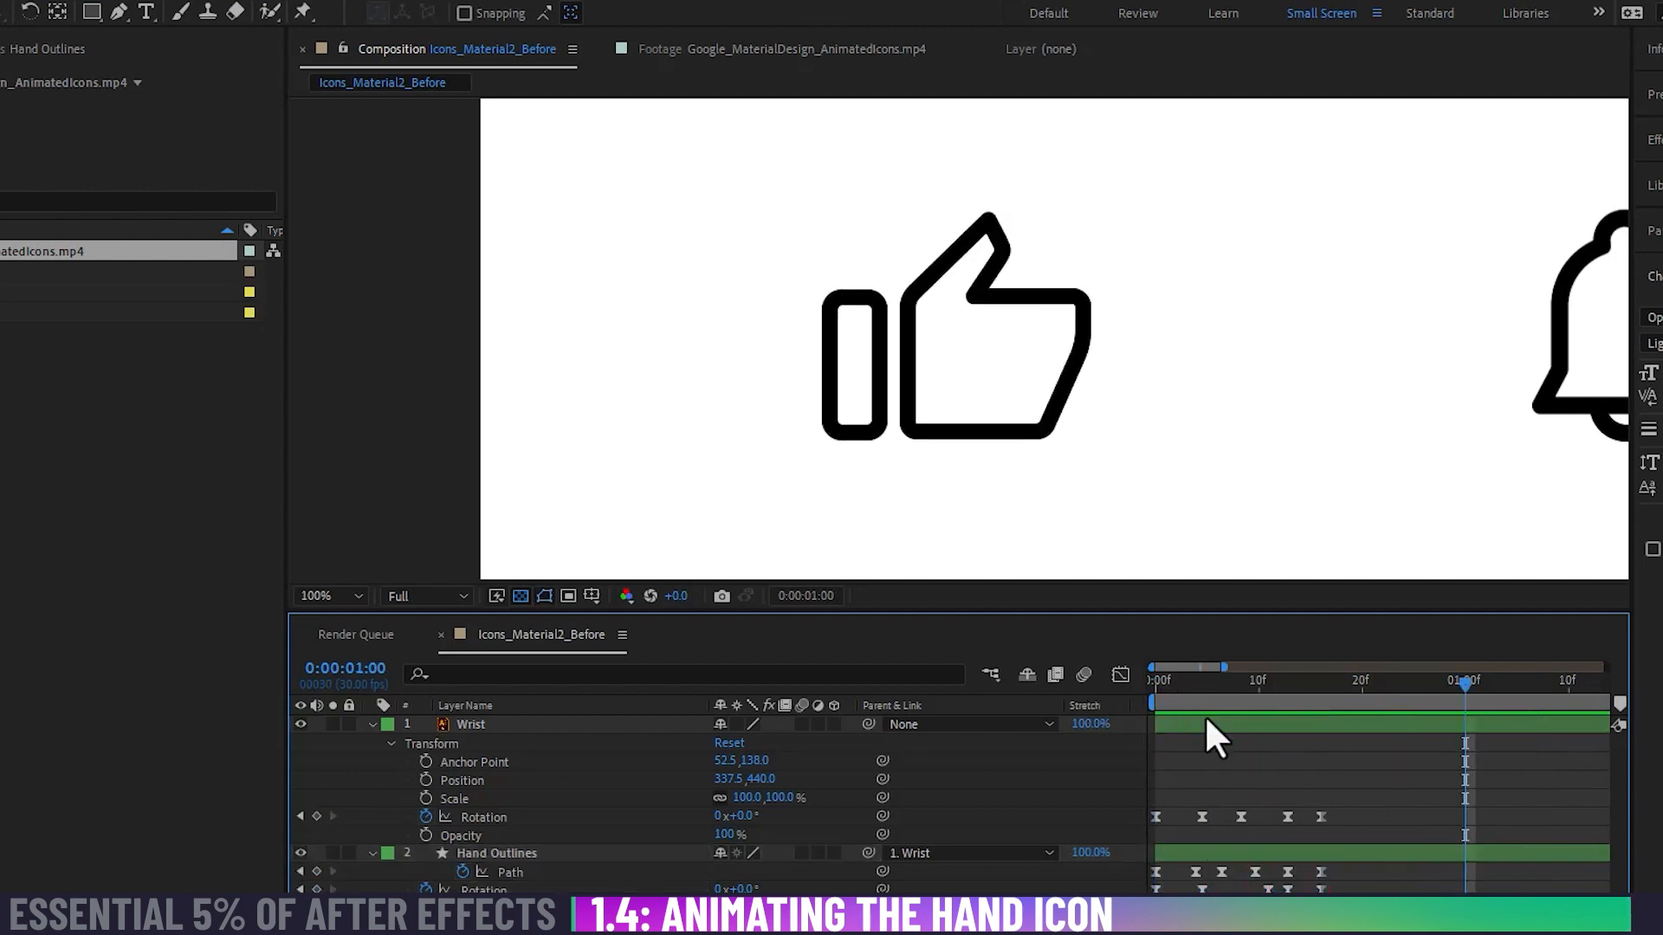
# Step: Proportionally retime all Wrist Rotation keyframes so the last one falls at 0:00:00:20
pyautogui.moveTo(1375, 777); pyautogui.dragTo(1138, 829)
pyautogui.moveTo(1322, 817); pyautogui.dragTo(1362, 816)
pyautogui.moveTo(1380, 697); pyautogui.dragTo(1361, 699)
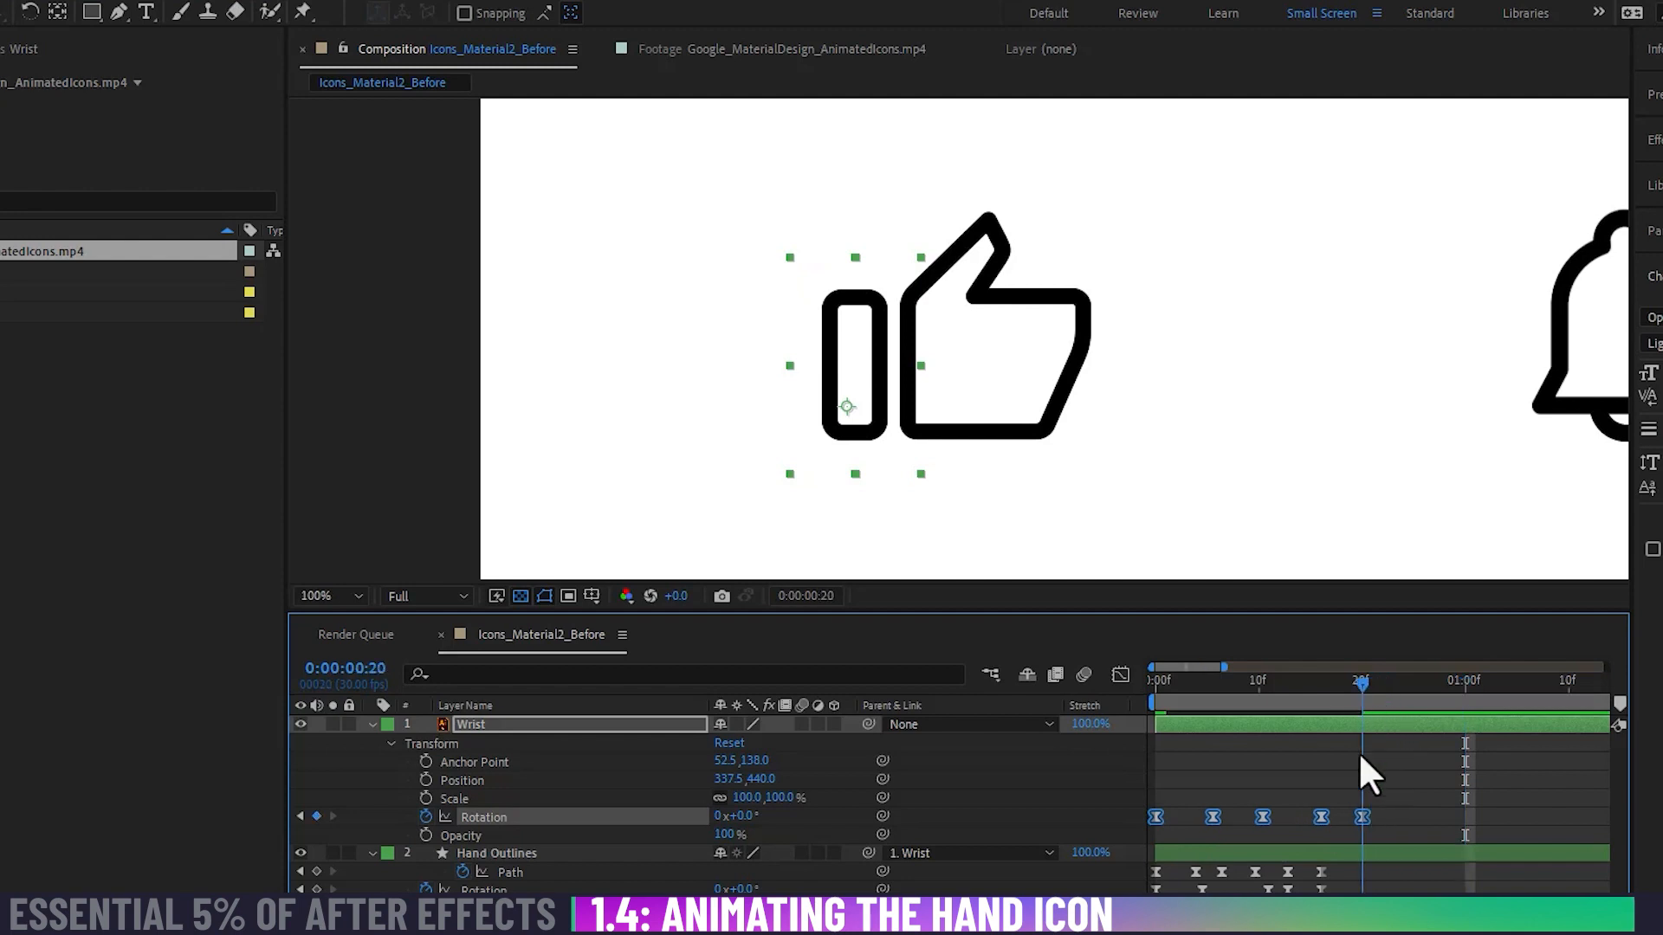
# Step: Proportionally retime all Hand Outlines Path and Rotation keyframes so they end at 0:00:00:20
pyautogui.click(1327, 876)
pyautogui.moveTo(1327, 877); pyautogui.dragTo(1141, 908)
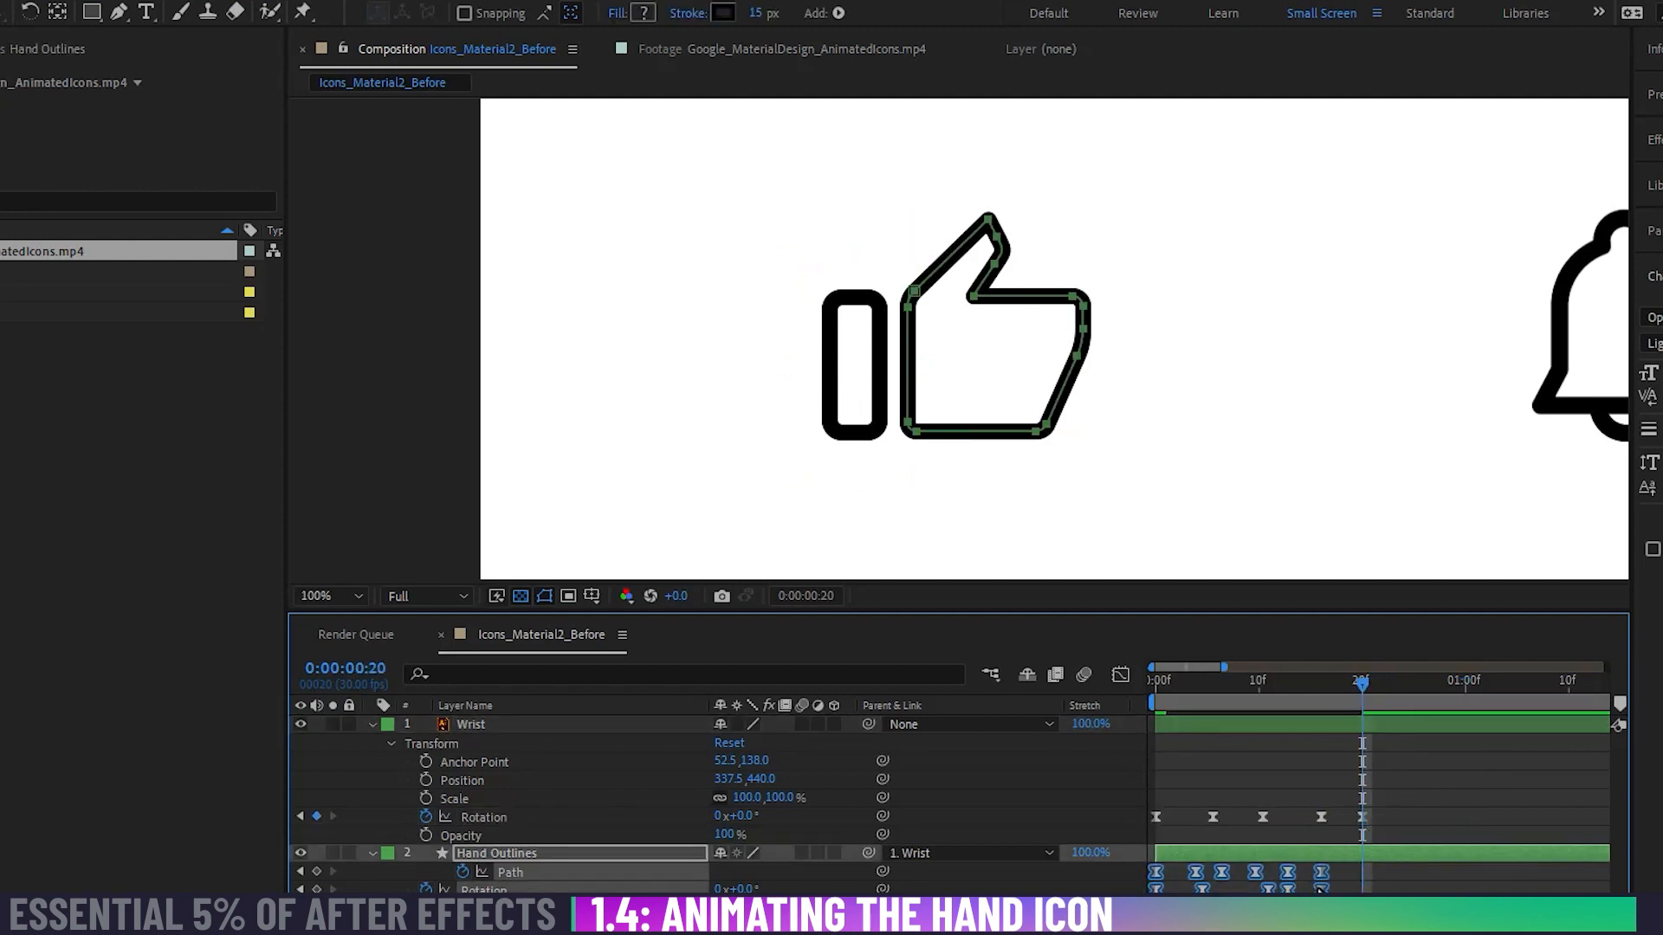
pyautogui.moveTo(1322, 894); pyautogui.dragTo(1362, 896)
pyautogui.click(1351, 909)
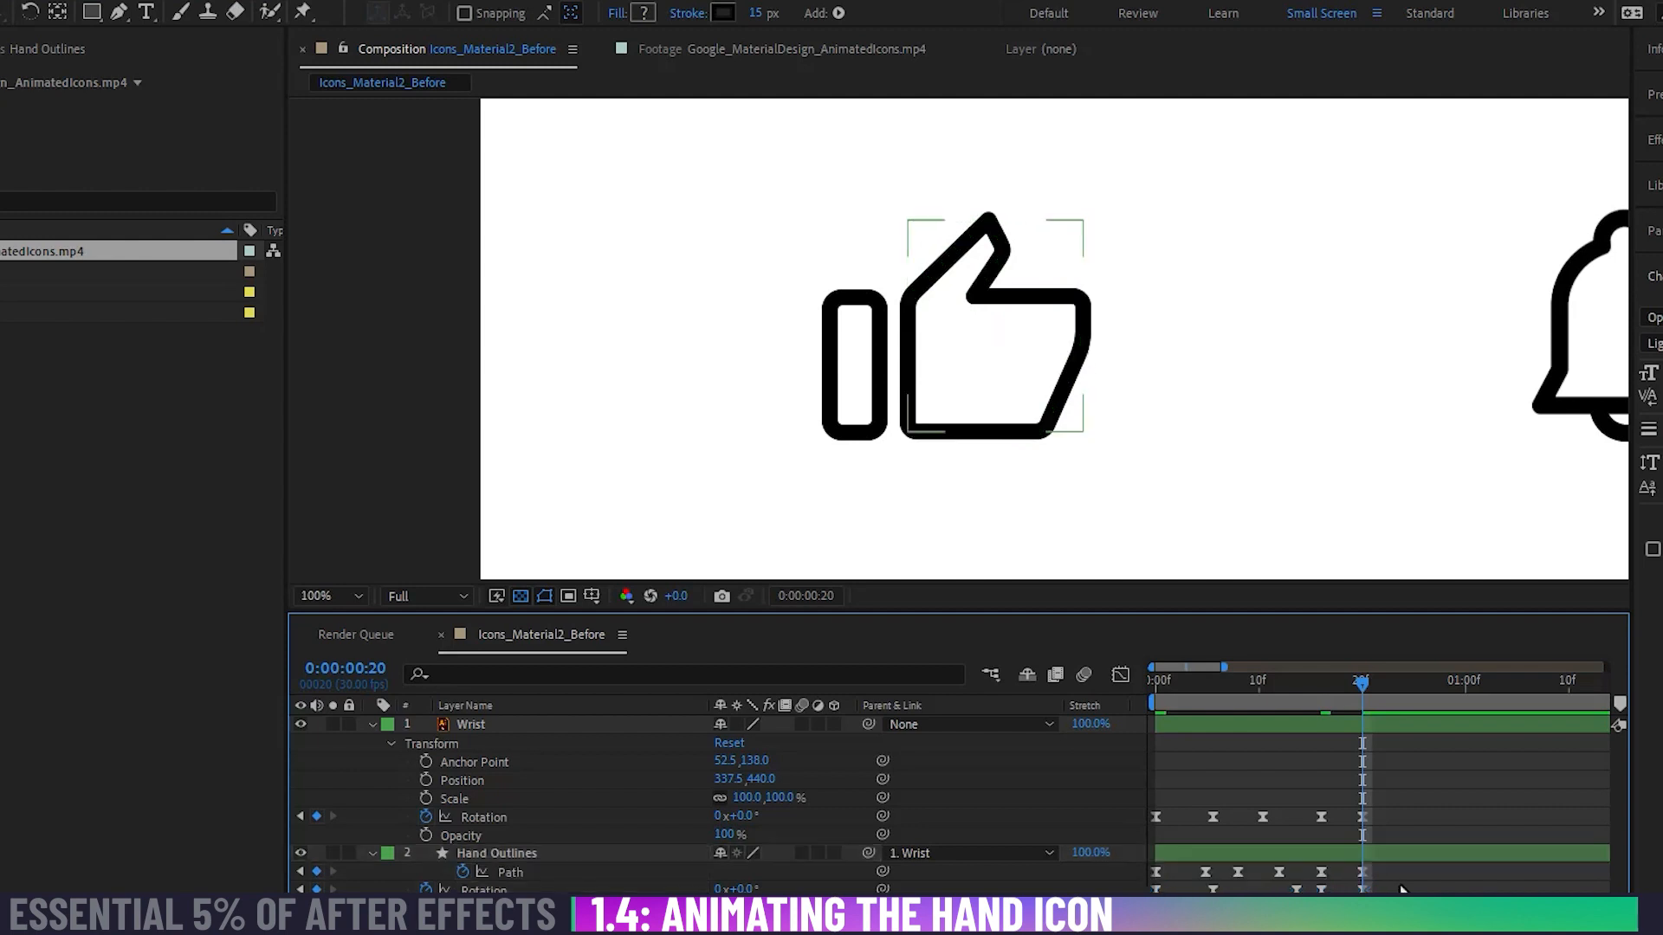
# Step: Play the retimed hand animation from the first frame to check its new speed
pyautogui.moveTo(1267, 685); pyautogui.dragTo(1027, 691)
pyautogui.press('space')
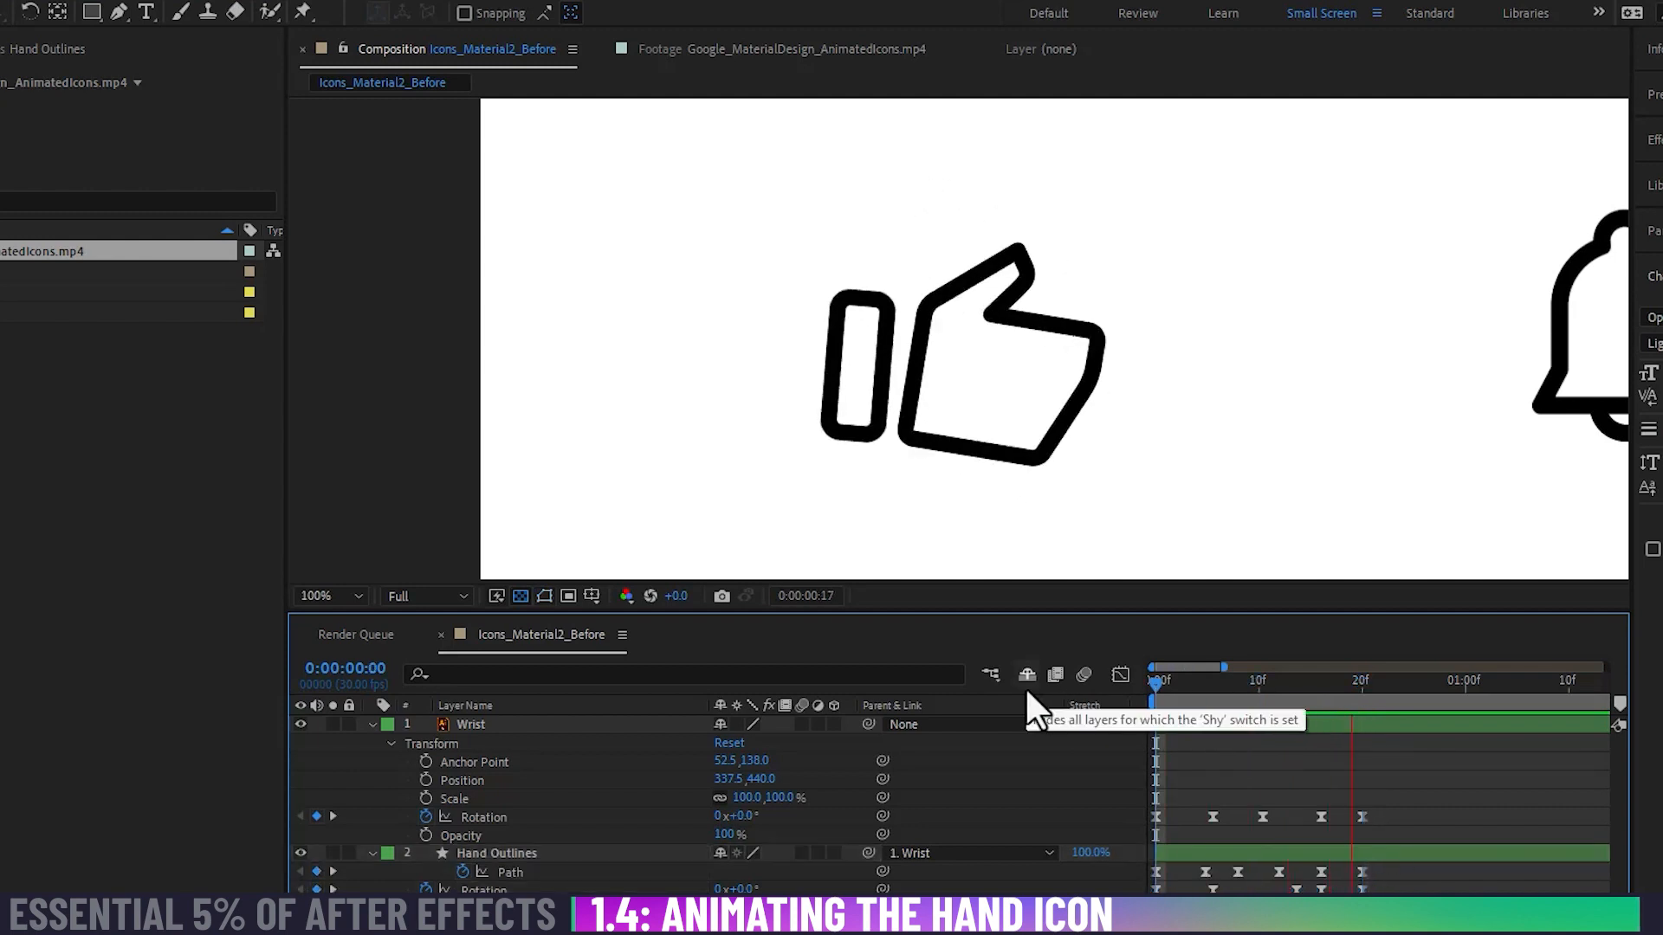
pyautogui.press('-')
pyautogui.press('-')
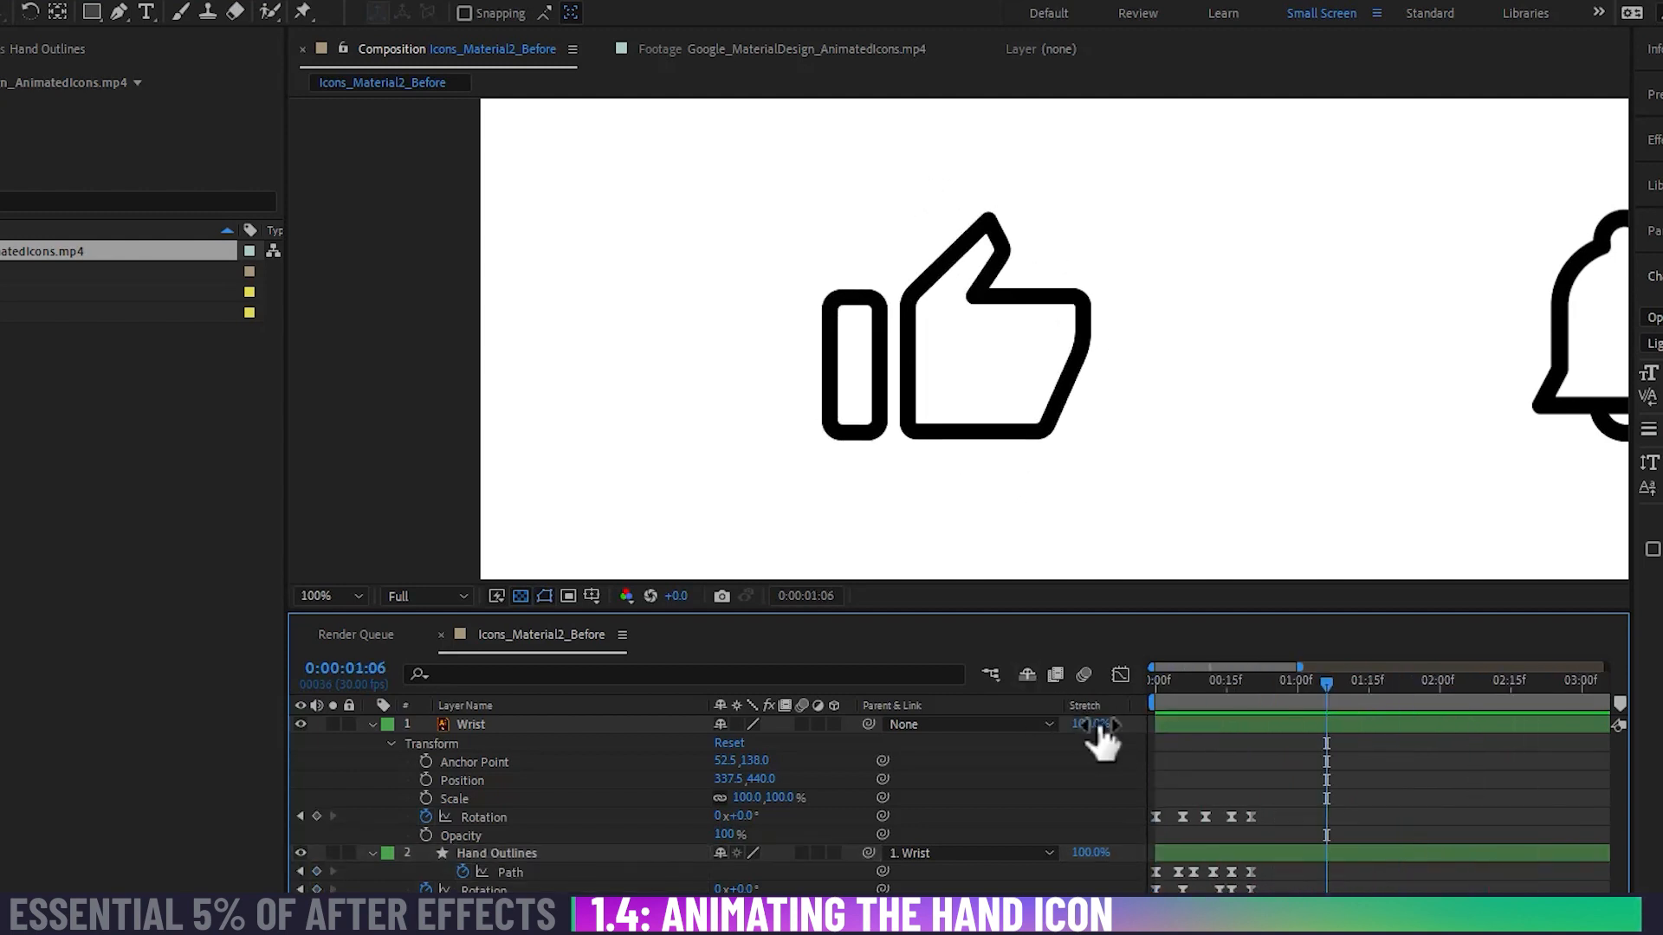
pyautogui.moveTo(1202, 683); pyautogui.dragTo(1096, 690)
pyautogui.press('space')
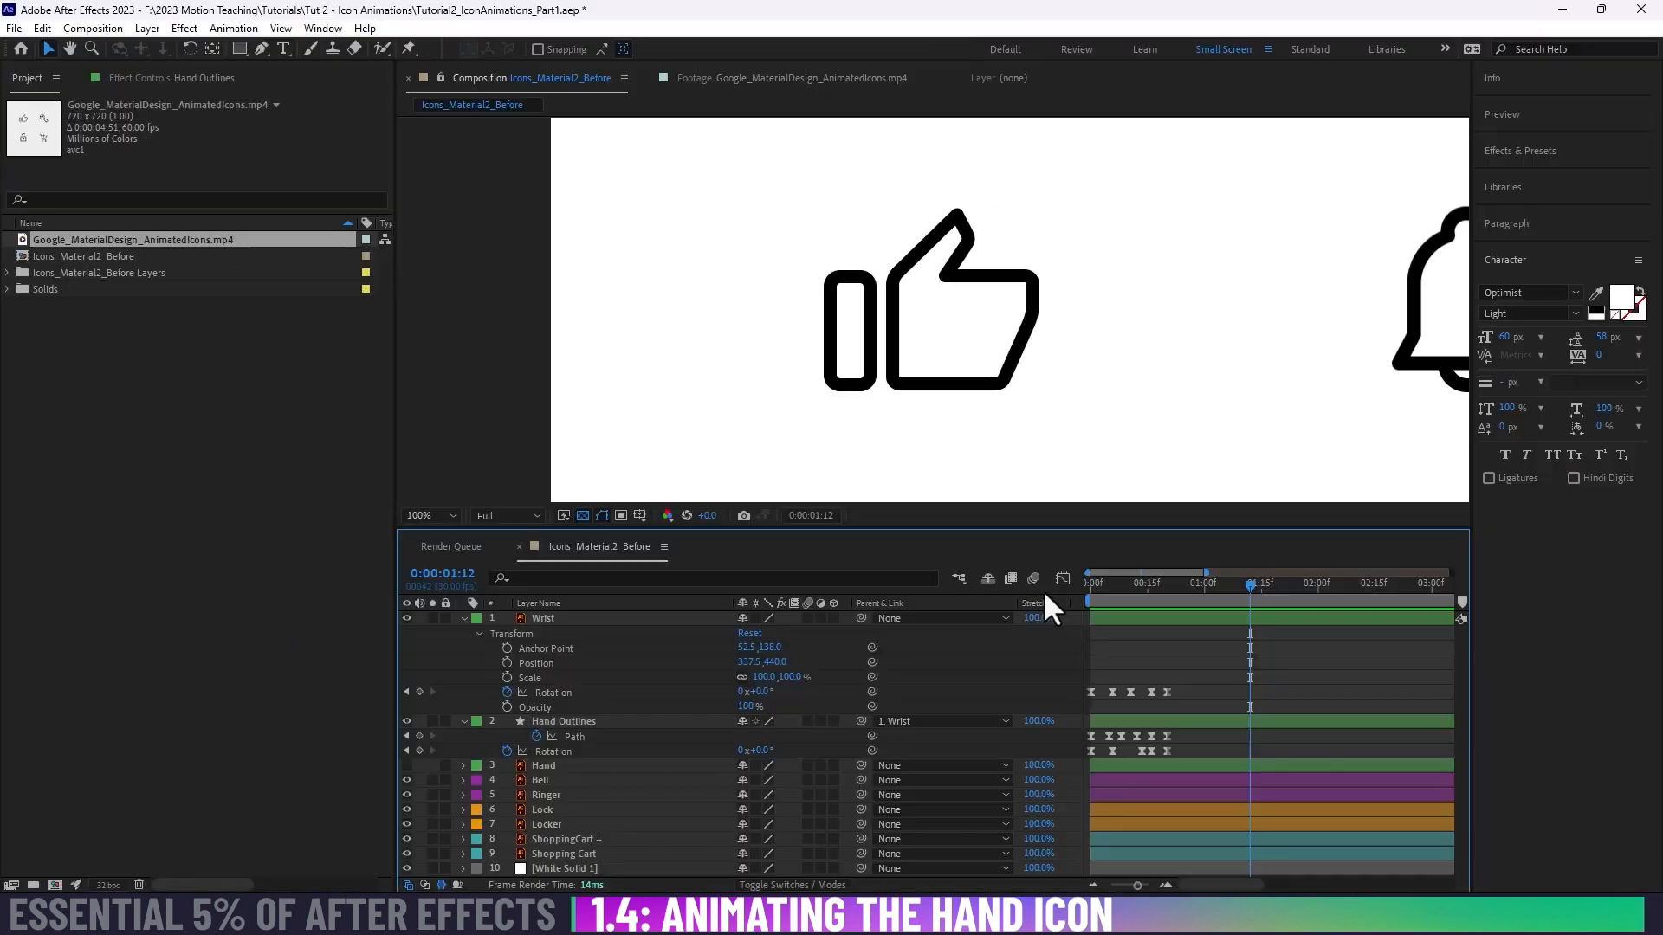
# Step: Show the whole composition with all four icons and replay the finished hand animation from the start
pyautogui.press(',')
pyautogui.press(',')
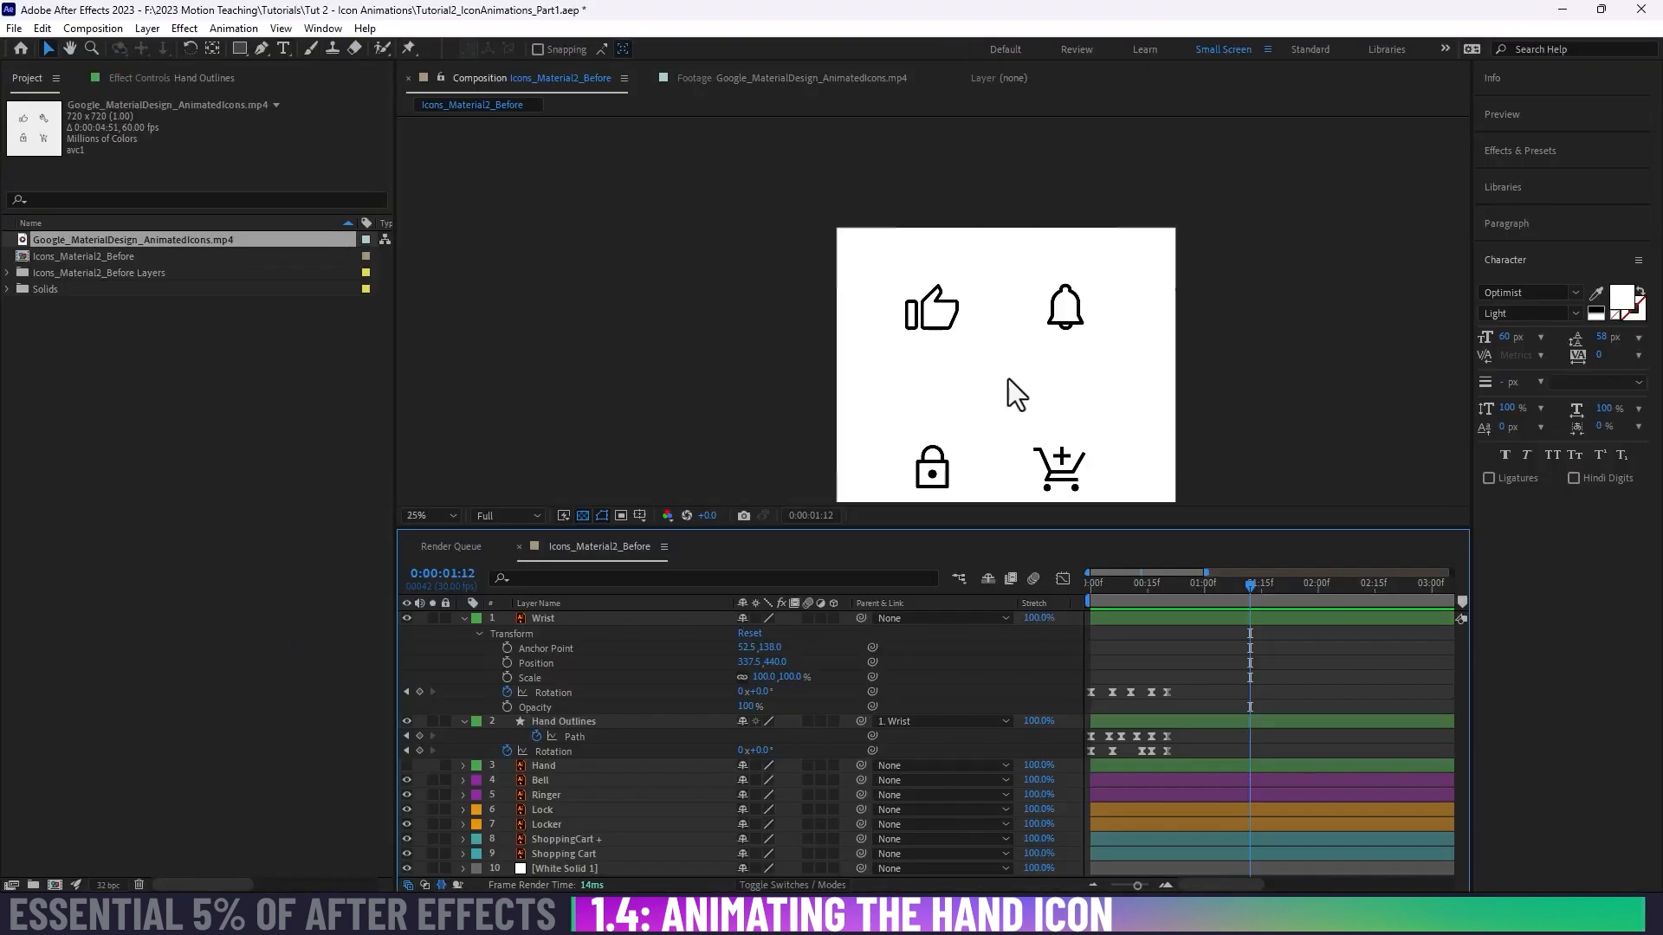
pyautogui.moveTo(996, 365); pyautogui.dragTo(984, 304)
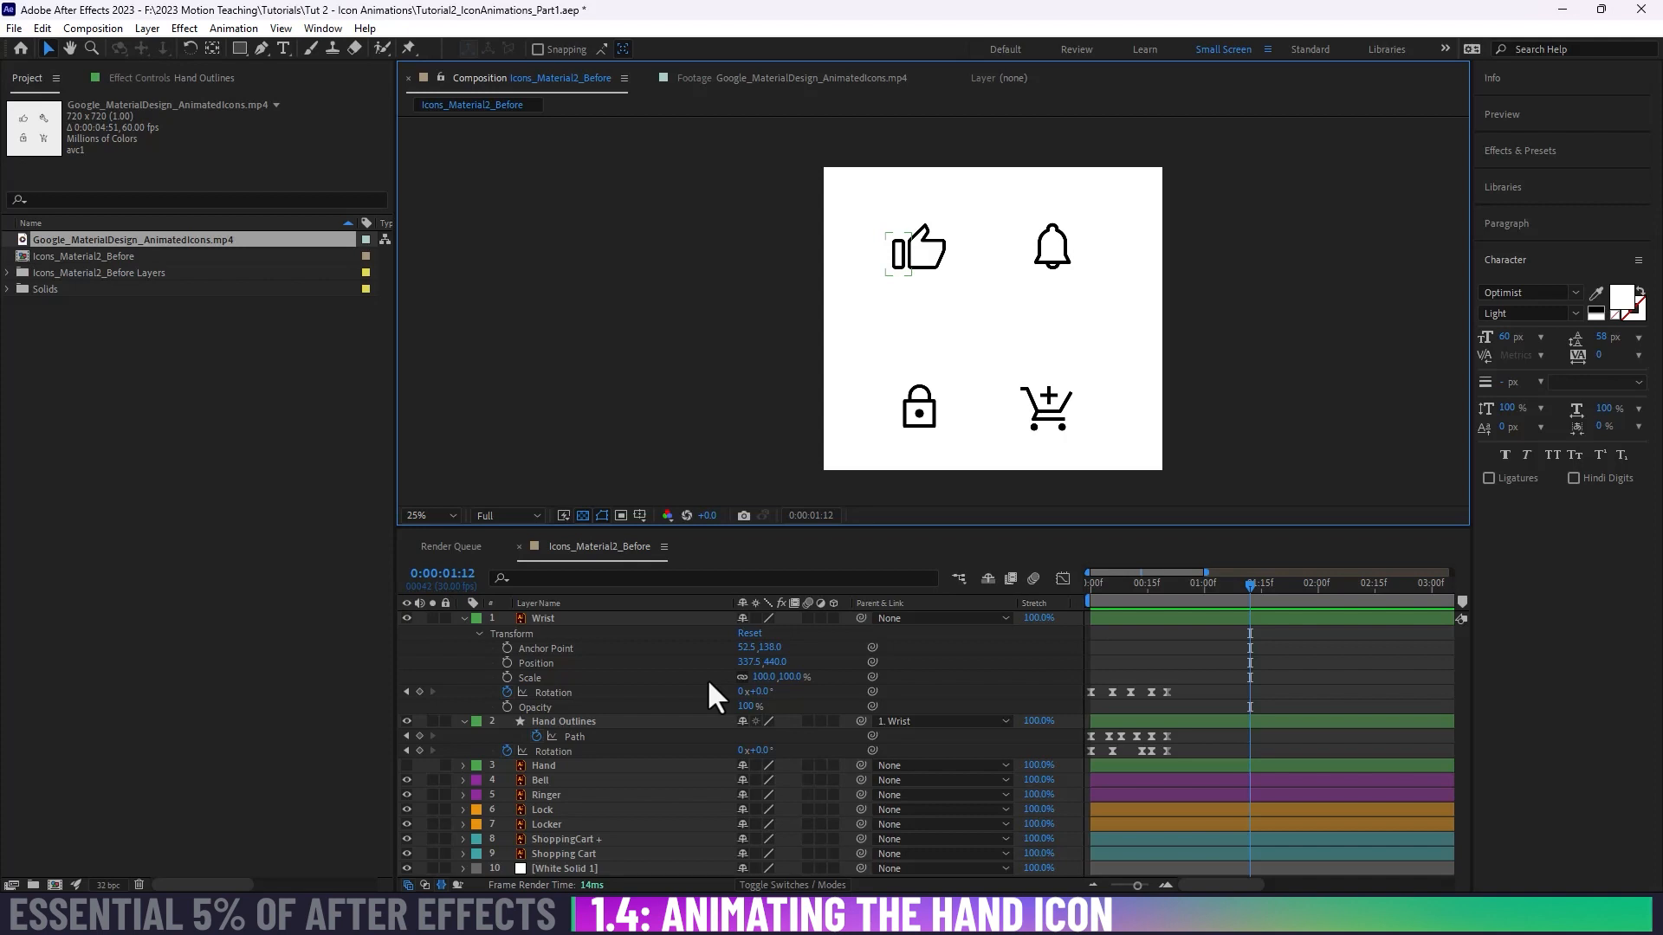
pyautogui.click(1109, 591)
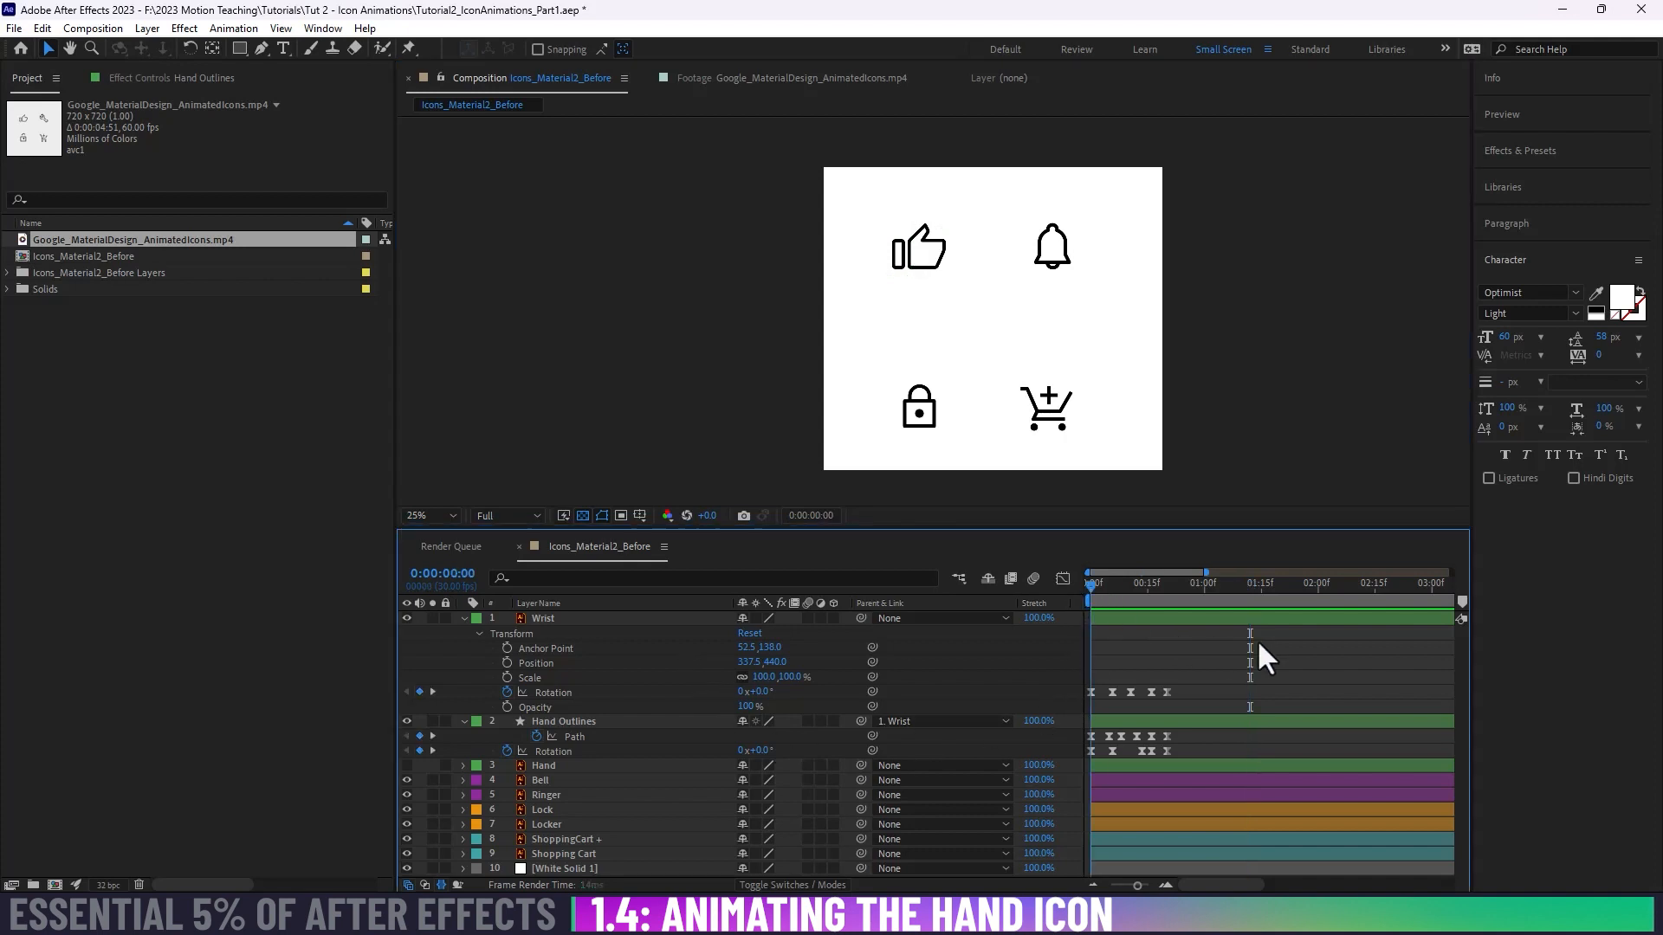
pyautogui.press('space')
pyautogui.moveTo(1262, 589); pyautogui.dragTo(1079, 592)
pyautogui.press('space')
pyautogui.press('space')
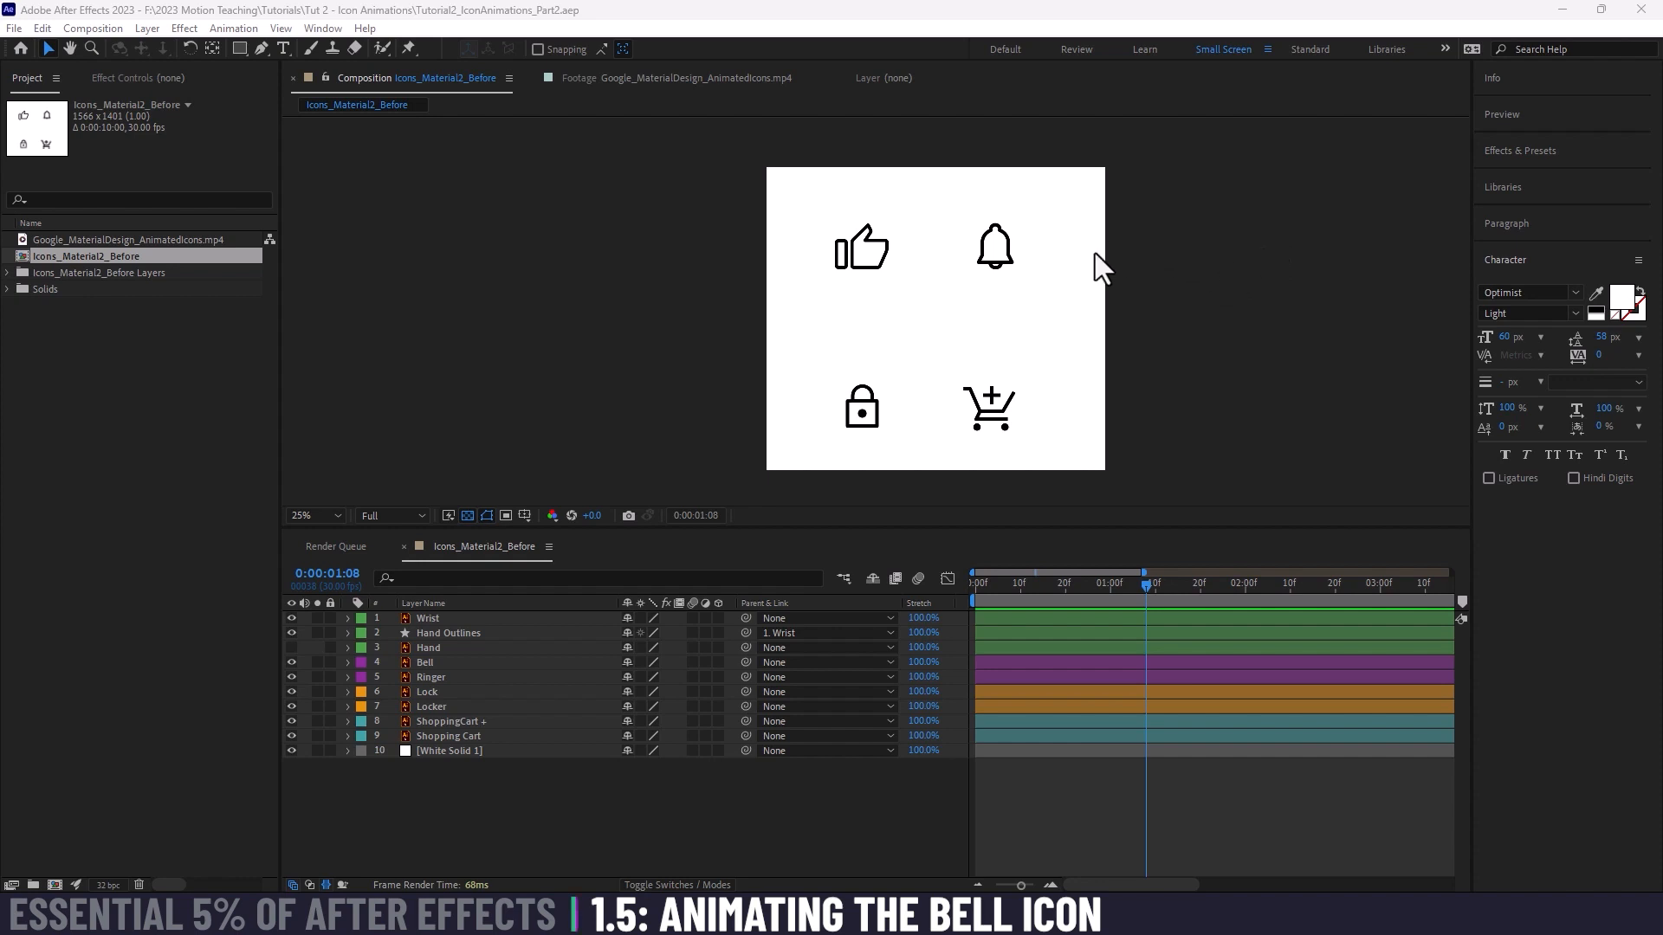
# Step: Hide the White Solid 1 layer to inspect the bell icon's fill against transparency, and make the layer visible again
pyautogui.click(394, 821)
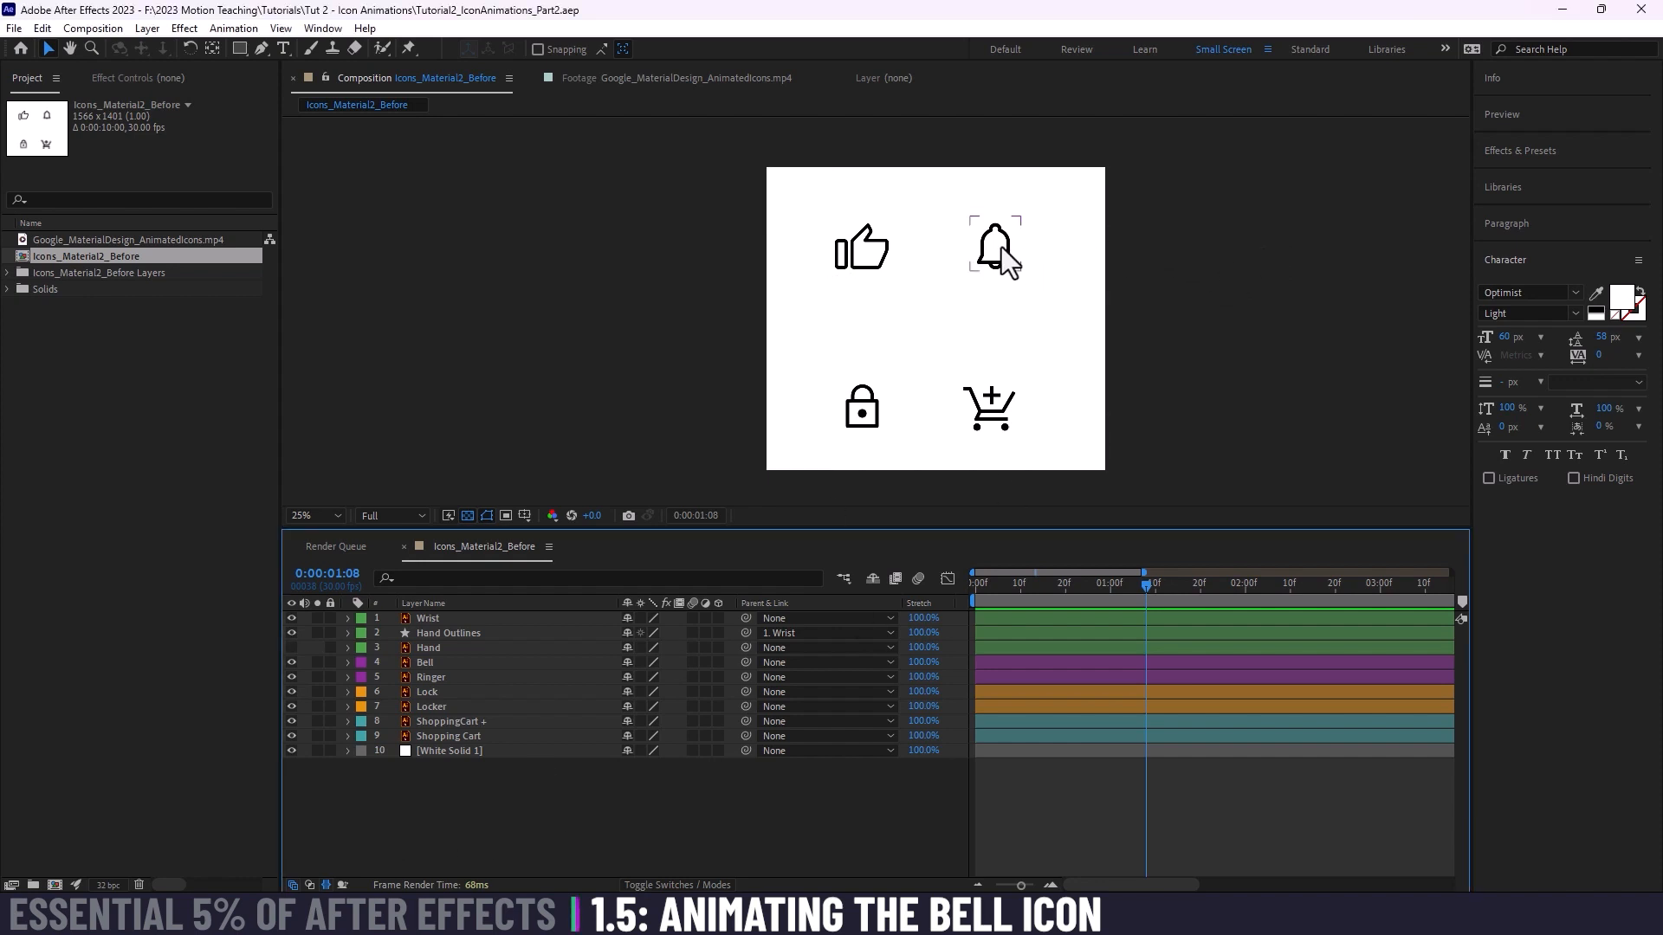
pyautogui.click(291, 750)
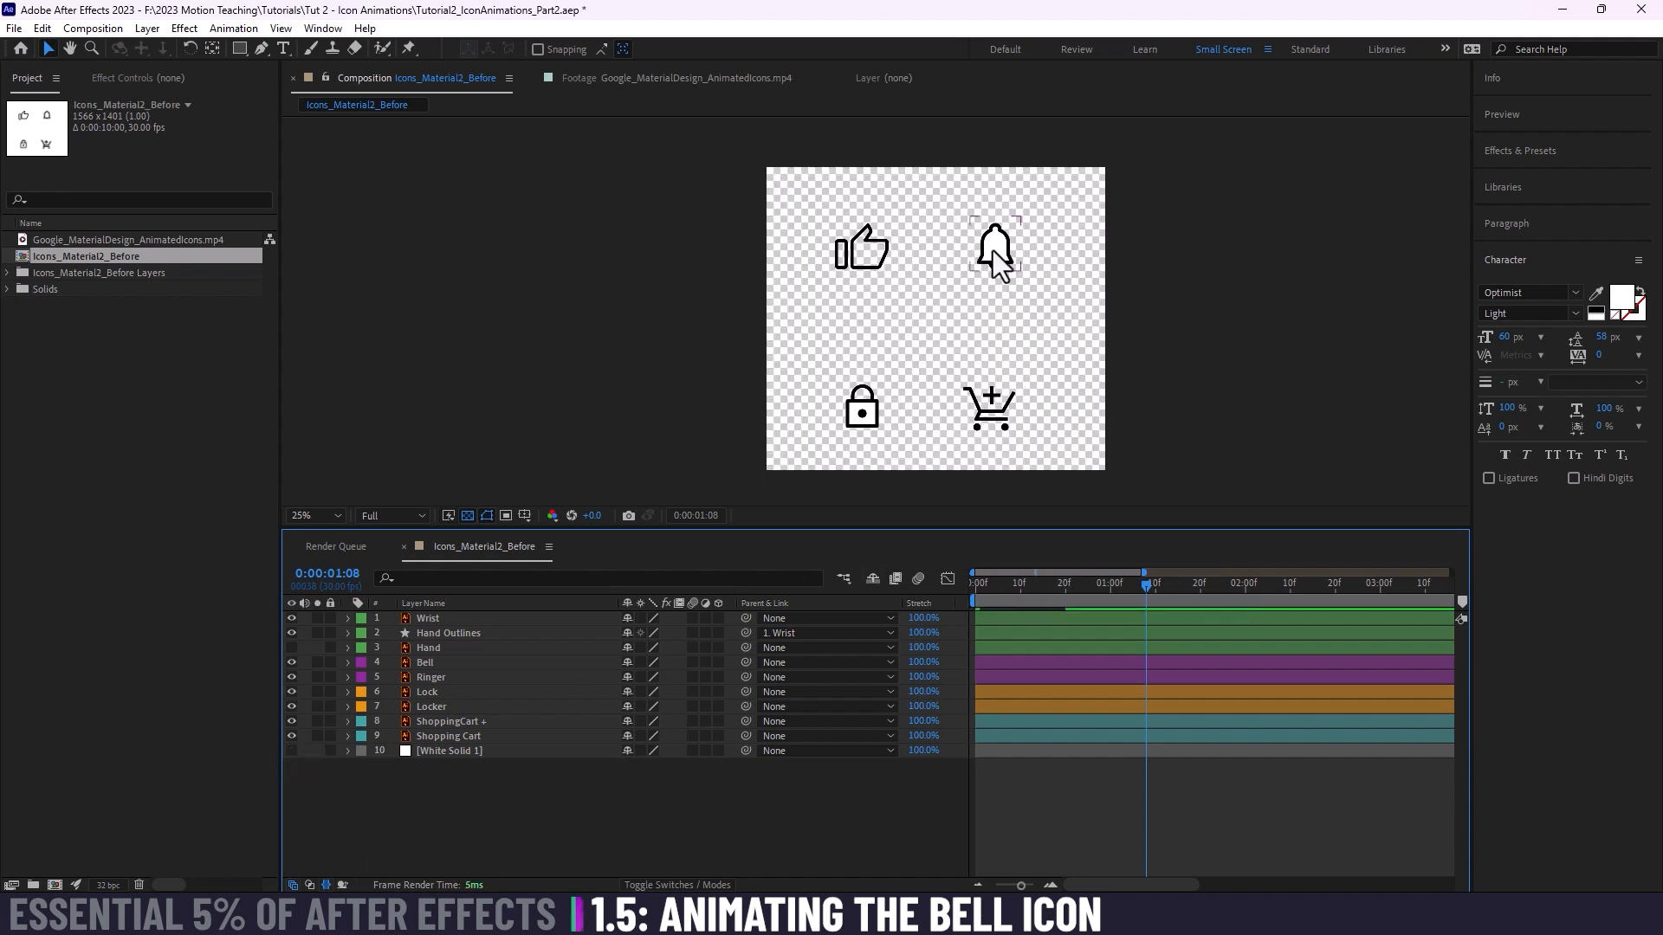
pyautogui.scroll(3, 994, 251)
pyautogui.moveTo(1103, 291); pyautogui.dragTo(838, 277)
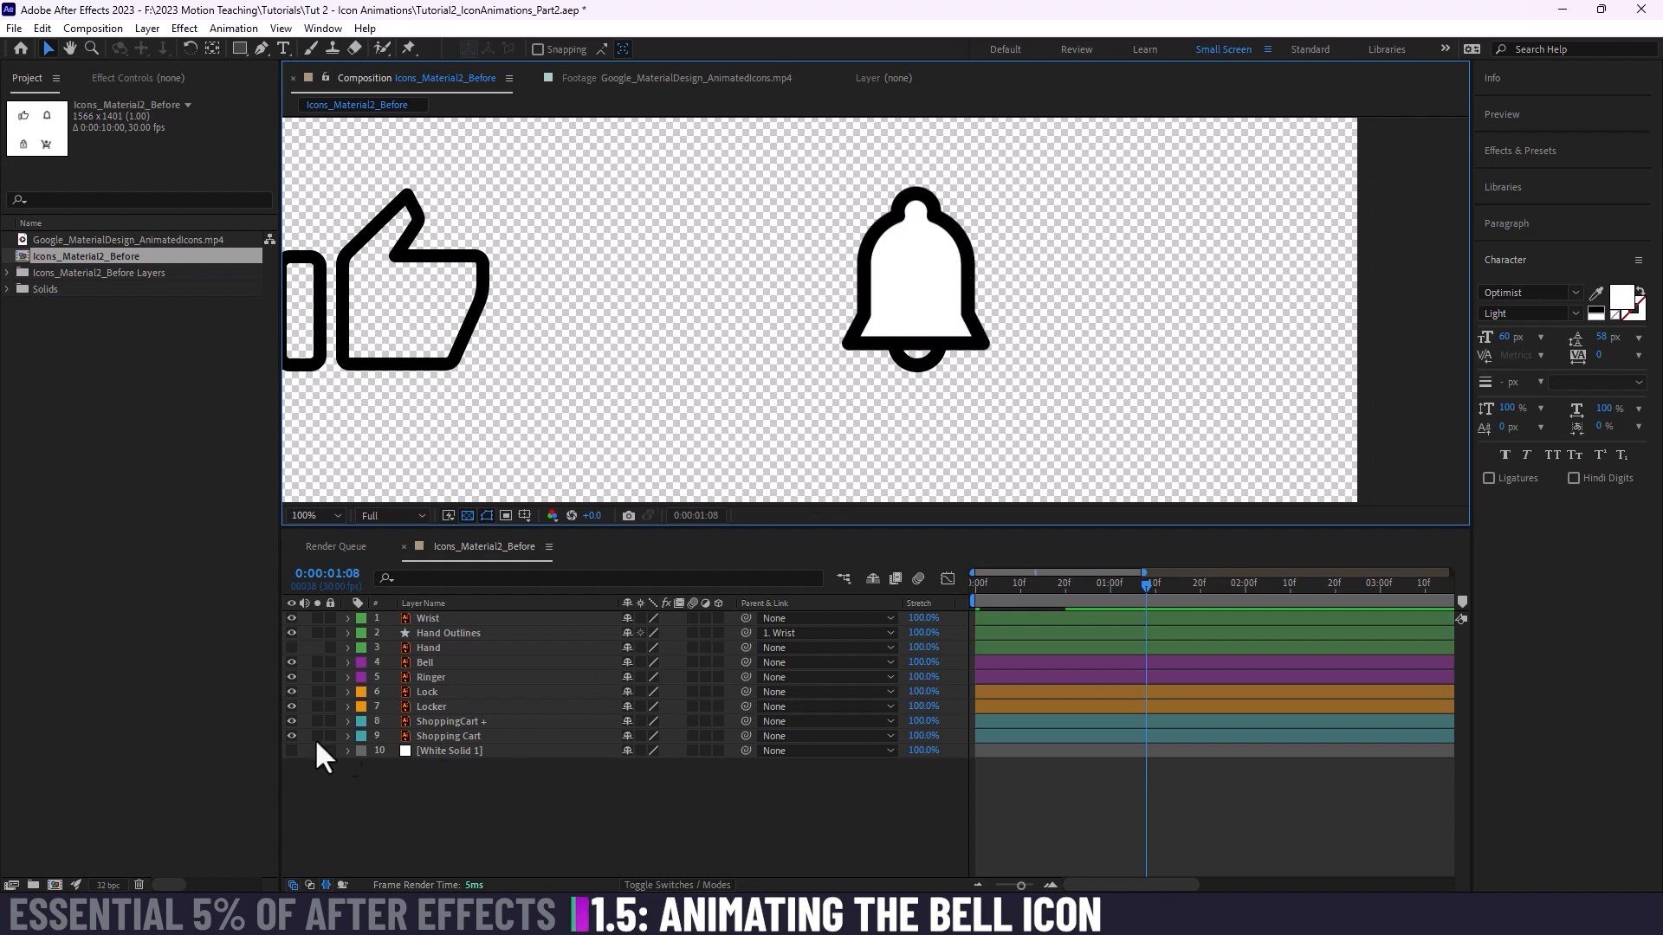
pyautogui.click(291, 750)
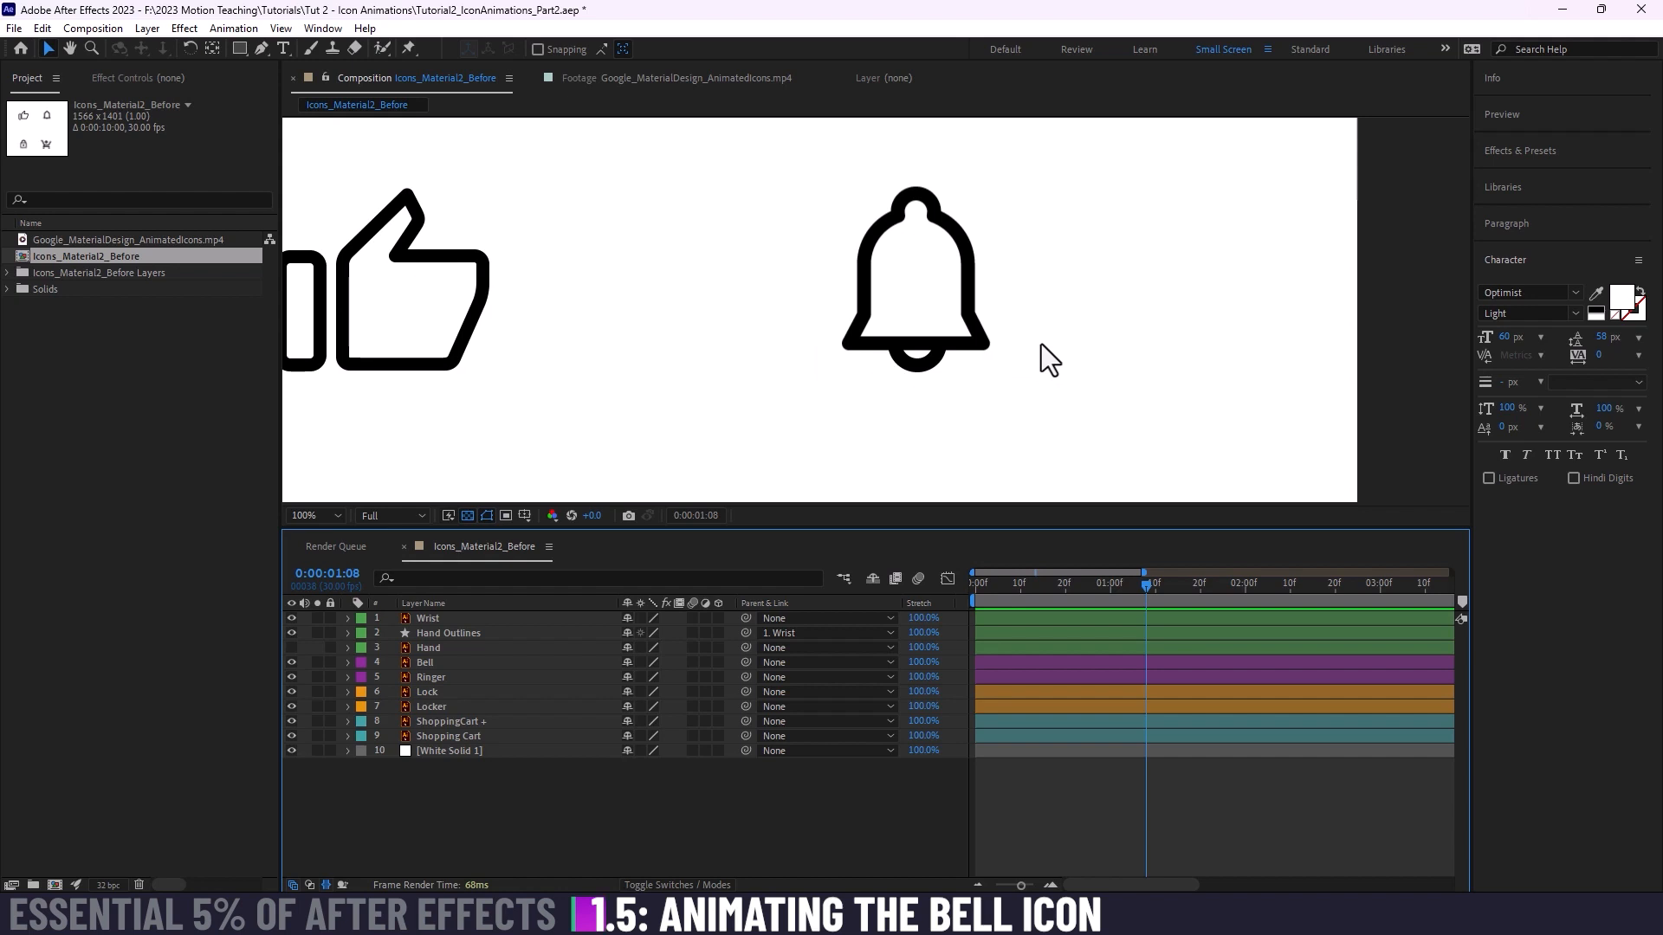
pyautogui.scroll(-4, 1041, 345)
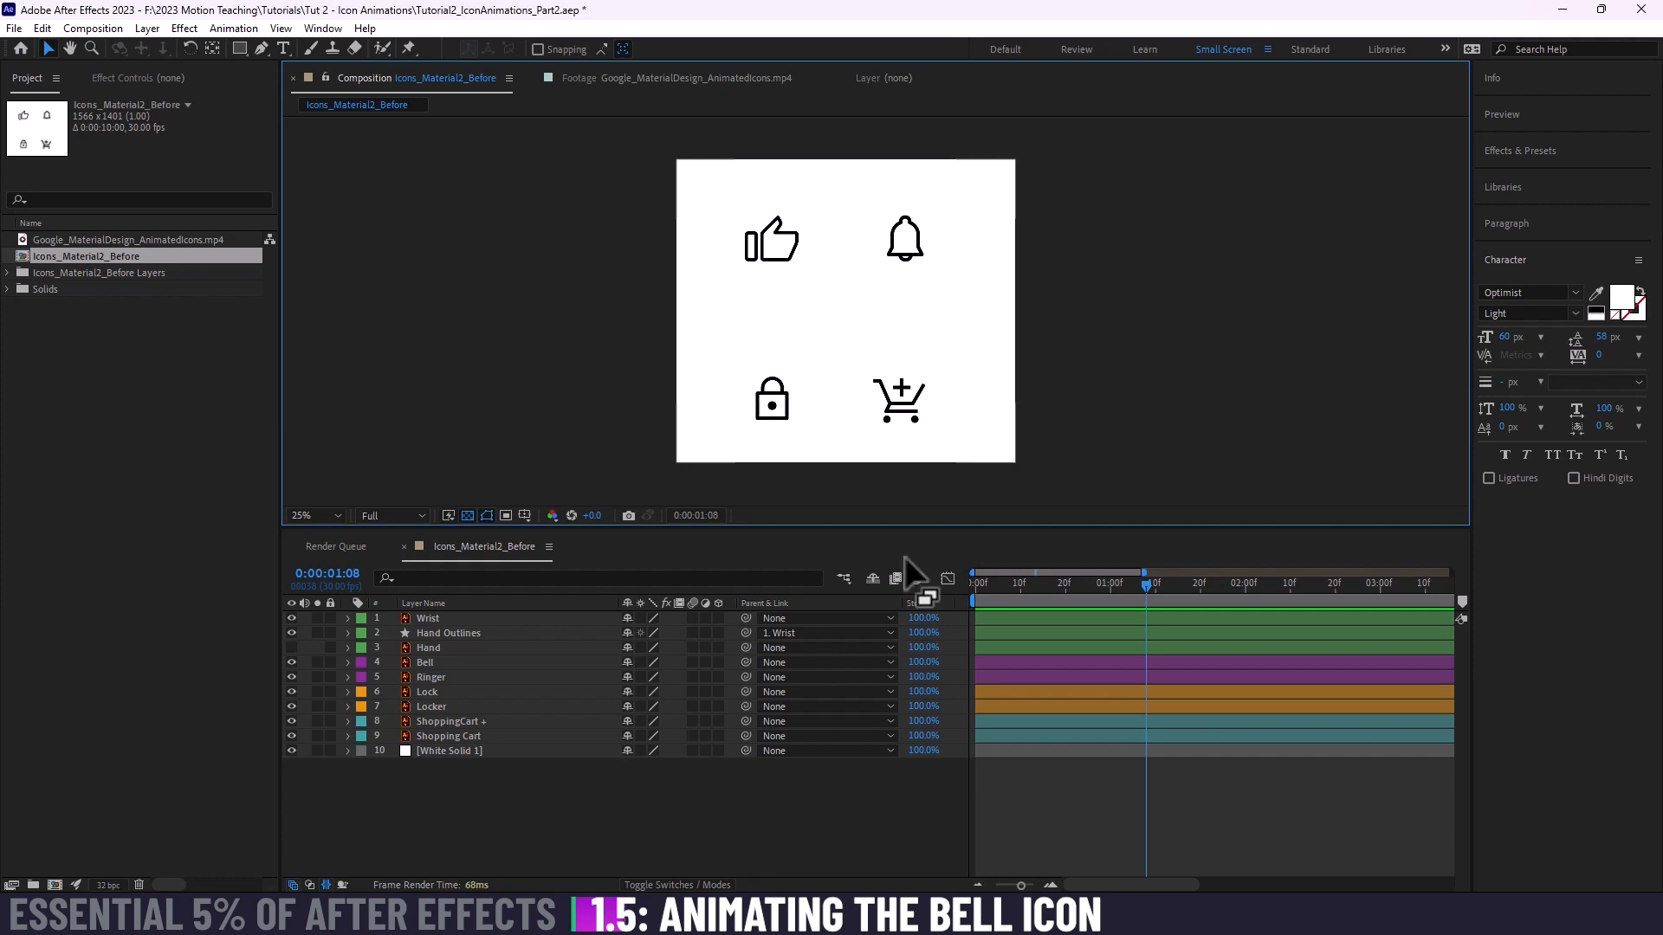
# Step: Switch to Illustrator and show the transparency grid behind the artwork in Icons_Material2_Before.ai
pyautogui.click(833, 915)
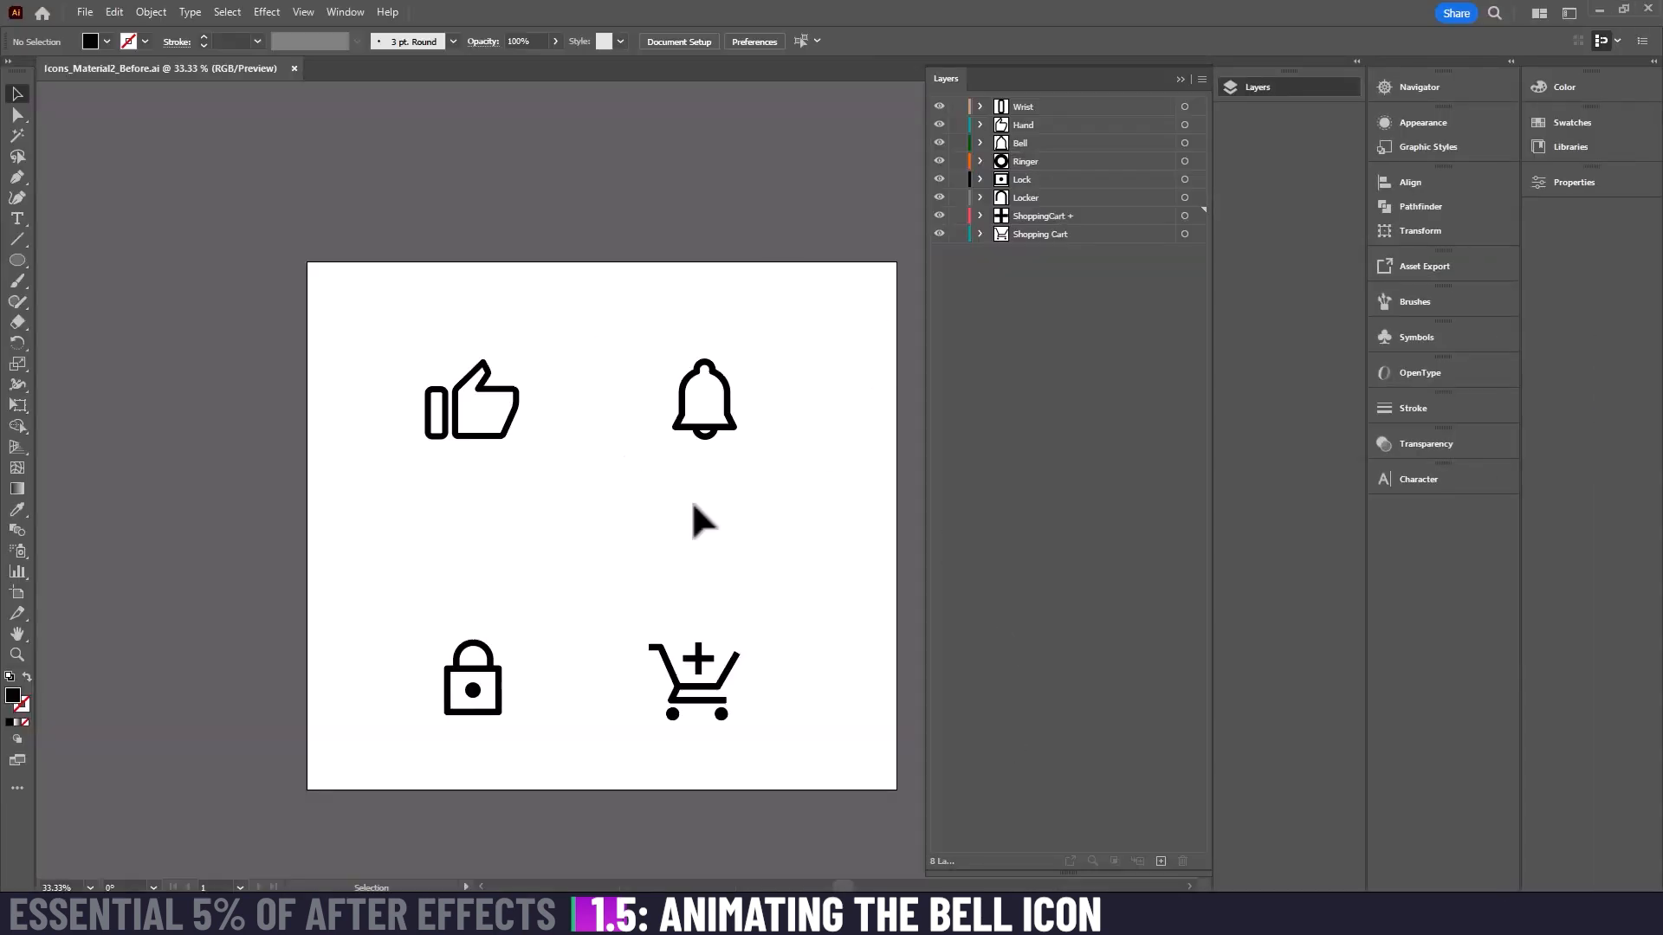
pyautogui.moveTo(601, 481); pyautogui.dragTo(582, 433)
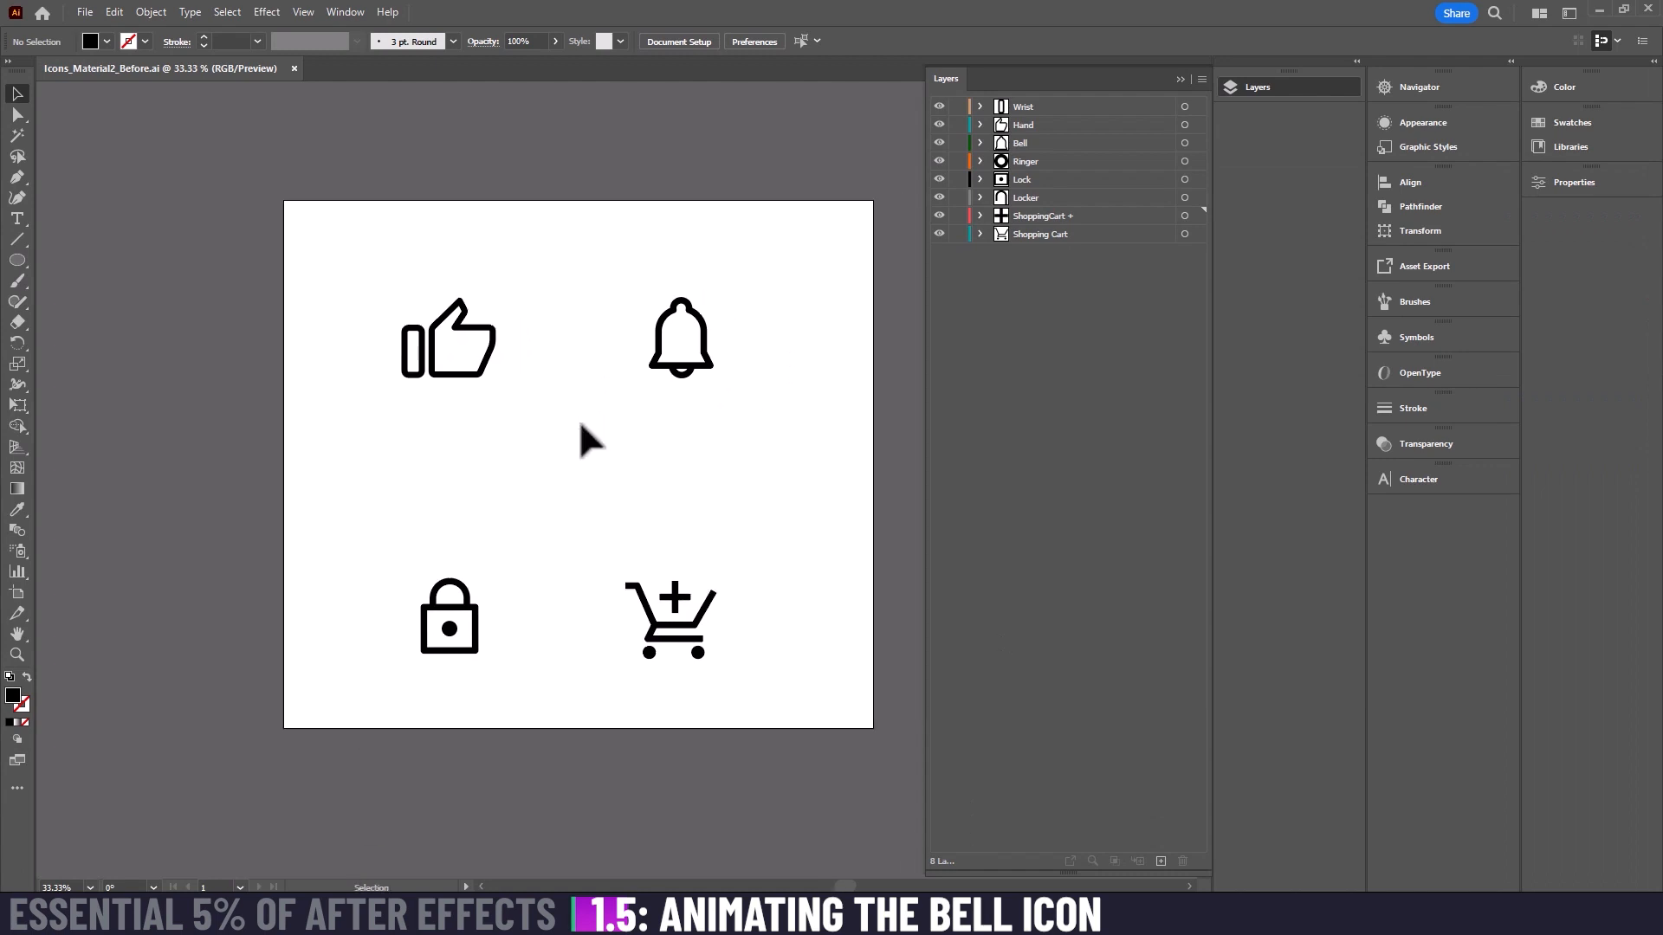
pyautogui.hotkey('ctrl', 'shift', 'd')
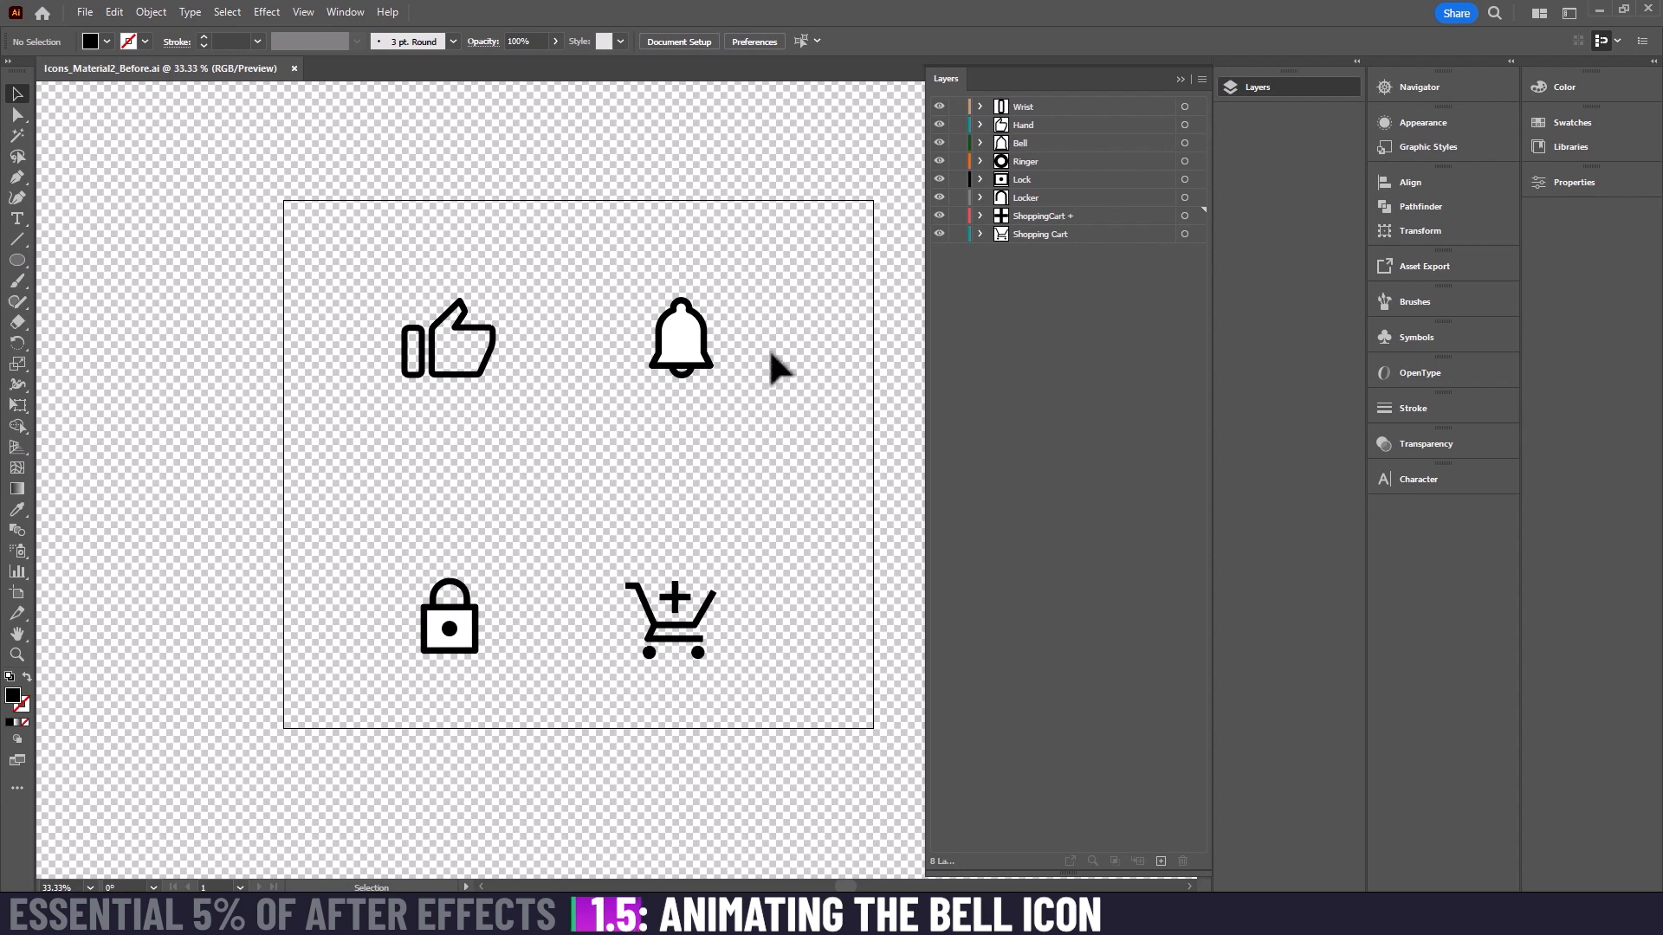
# Step: Set the fill of the bell path on the Bell layer to none, keeping its black stroke, and deselect it
pyautogui.click(690, 346)
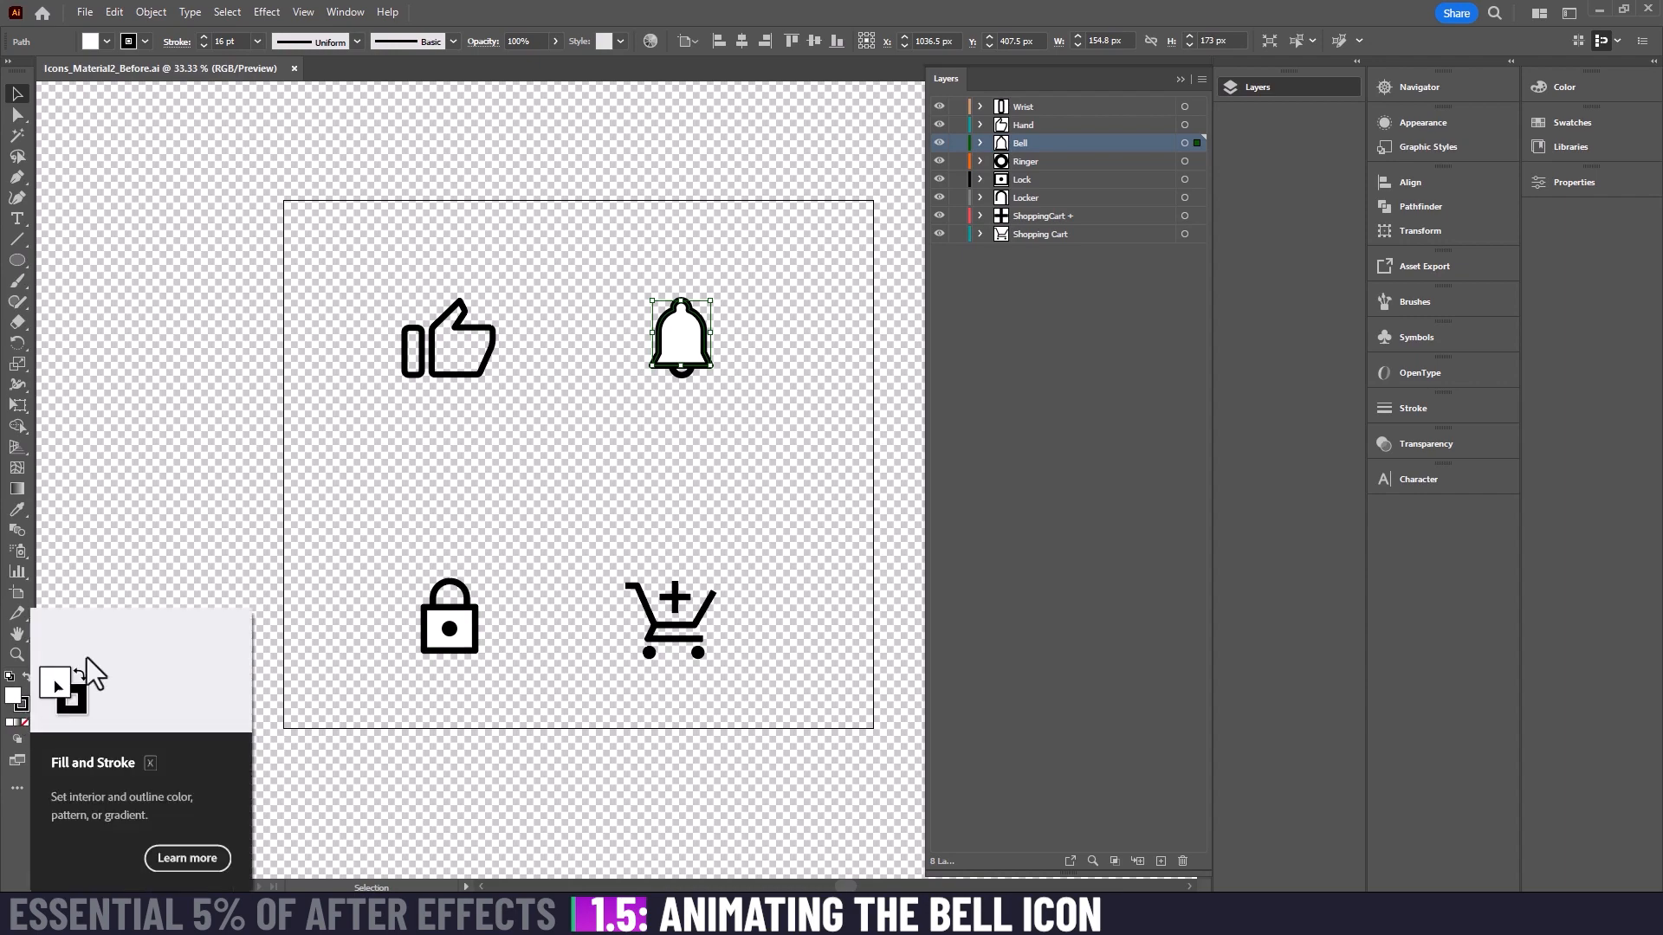
pyautogui.click(140, 528)
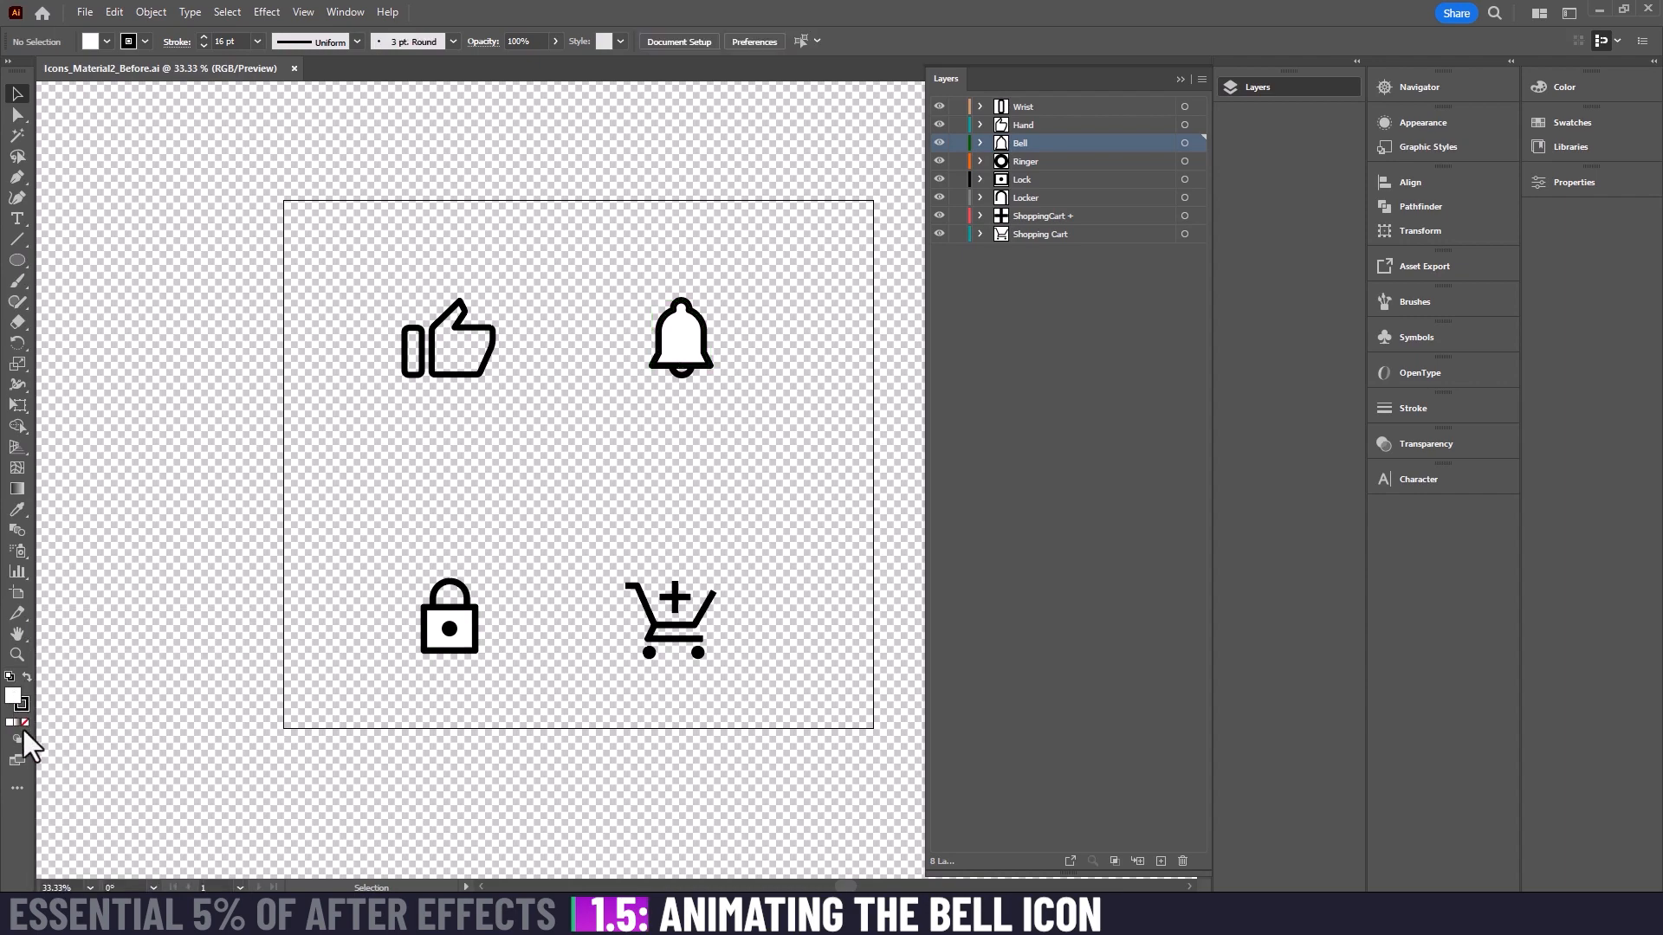
pyautogui.click(665, 341)
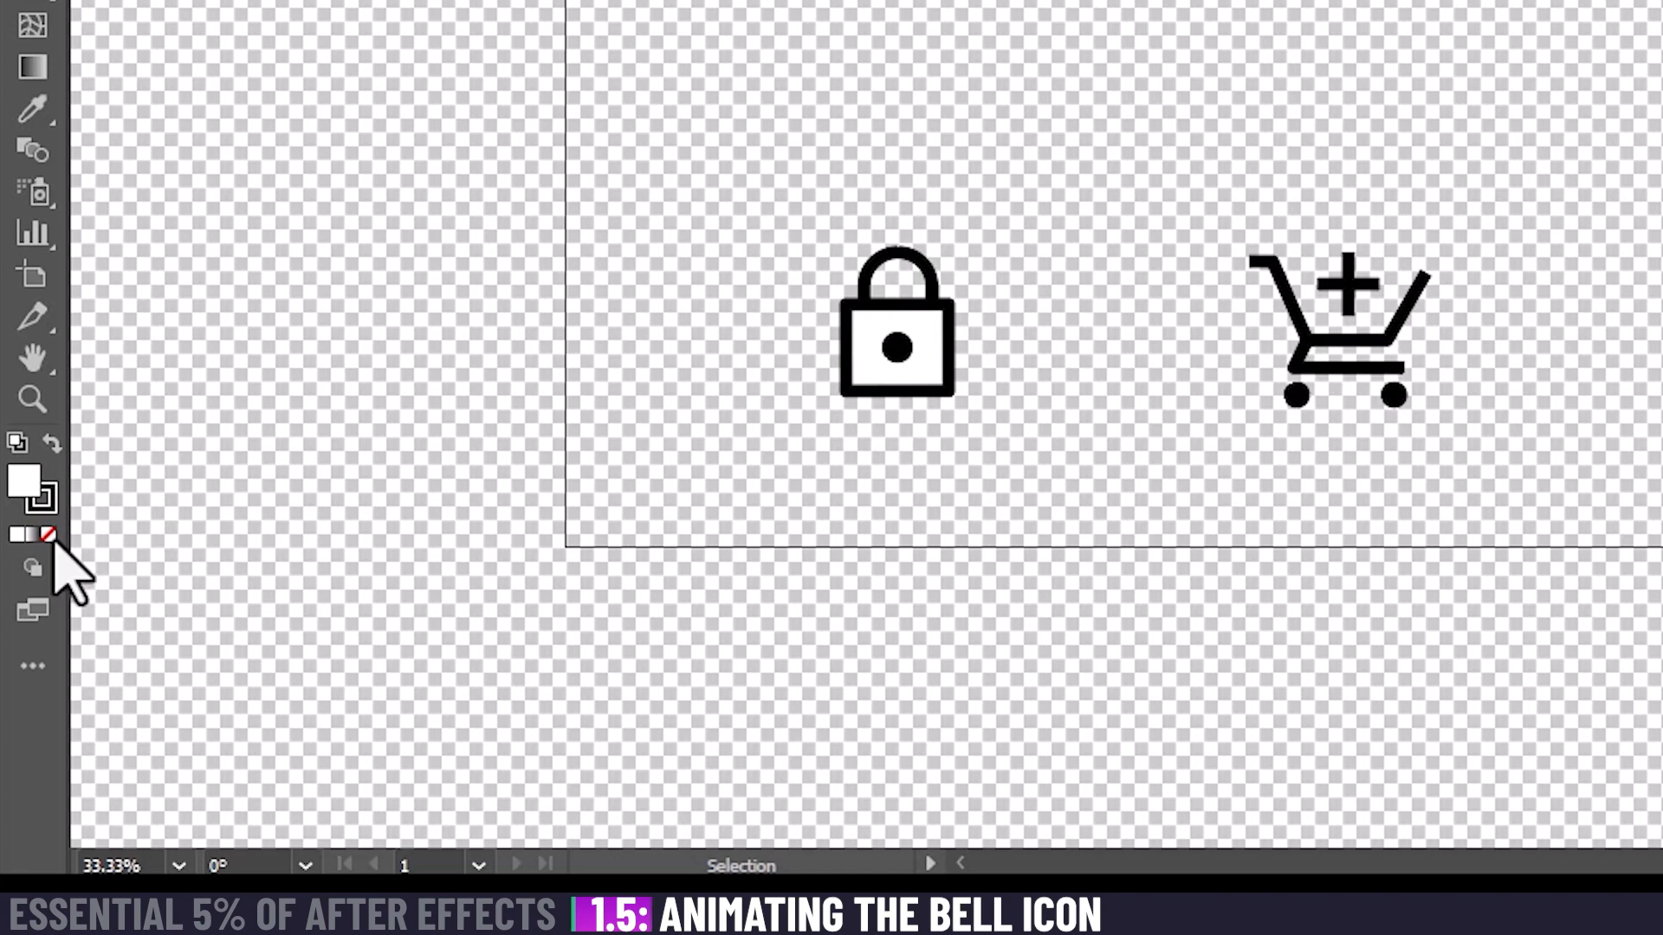
pyautogui.click(48, 536)
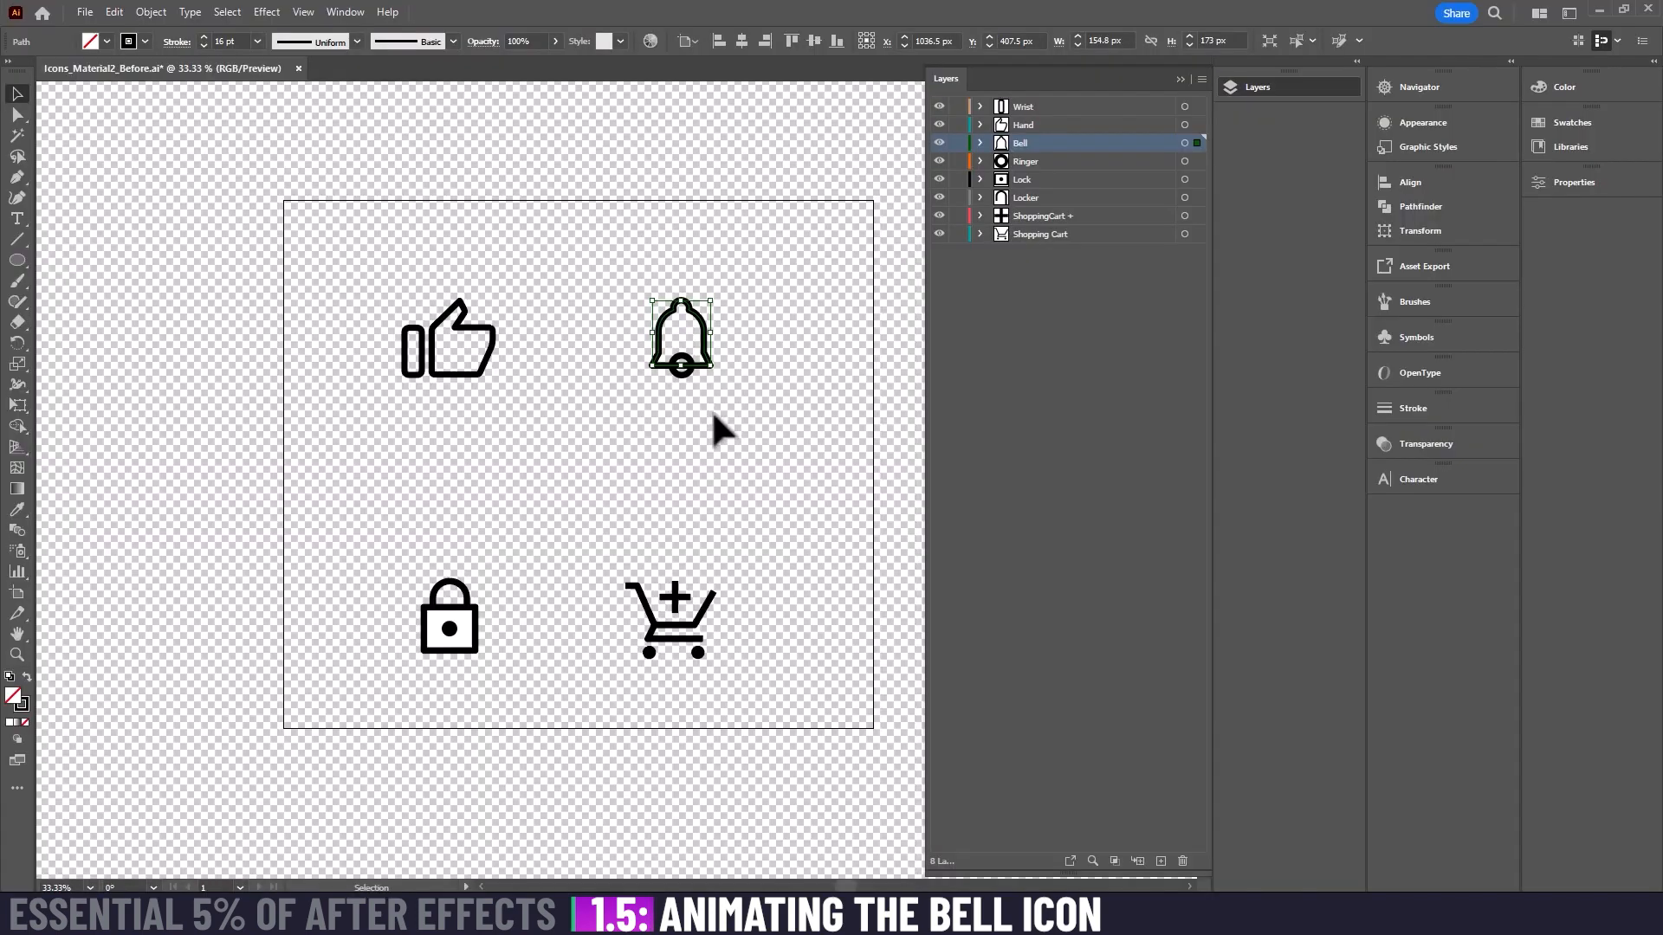
pyautogui.click(637, 425)
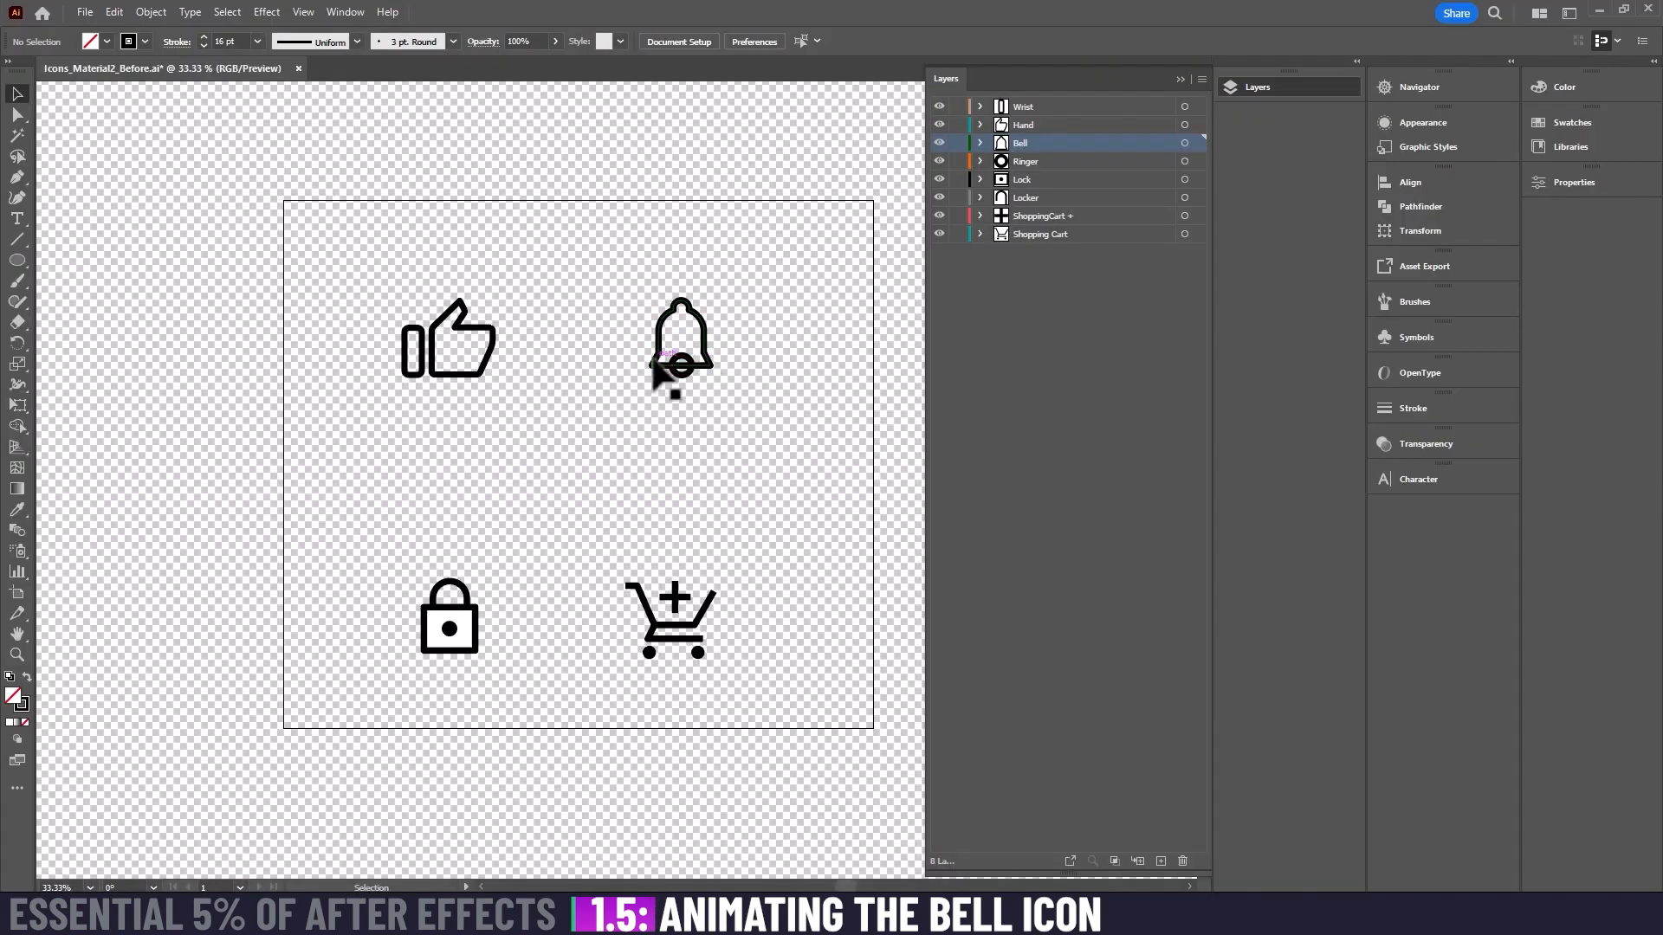
# Step: Check the unfilled bell up close, save Icons_Material2_Before.ai, and switch to After Effects
pyautogui.hotkey('ctrl', '=')
pyautogui.hotkey('ctrl', '=')
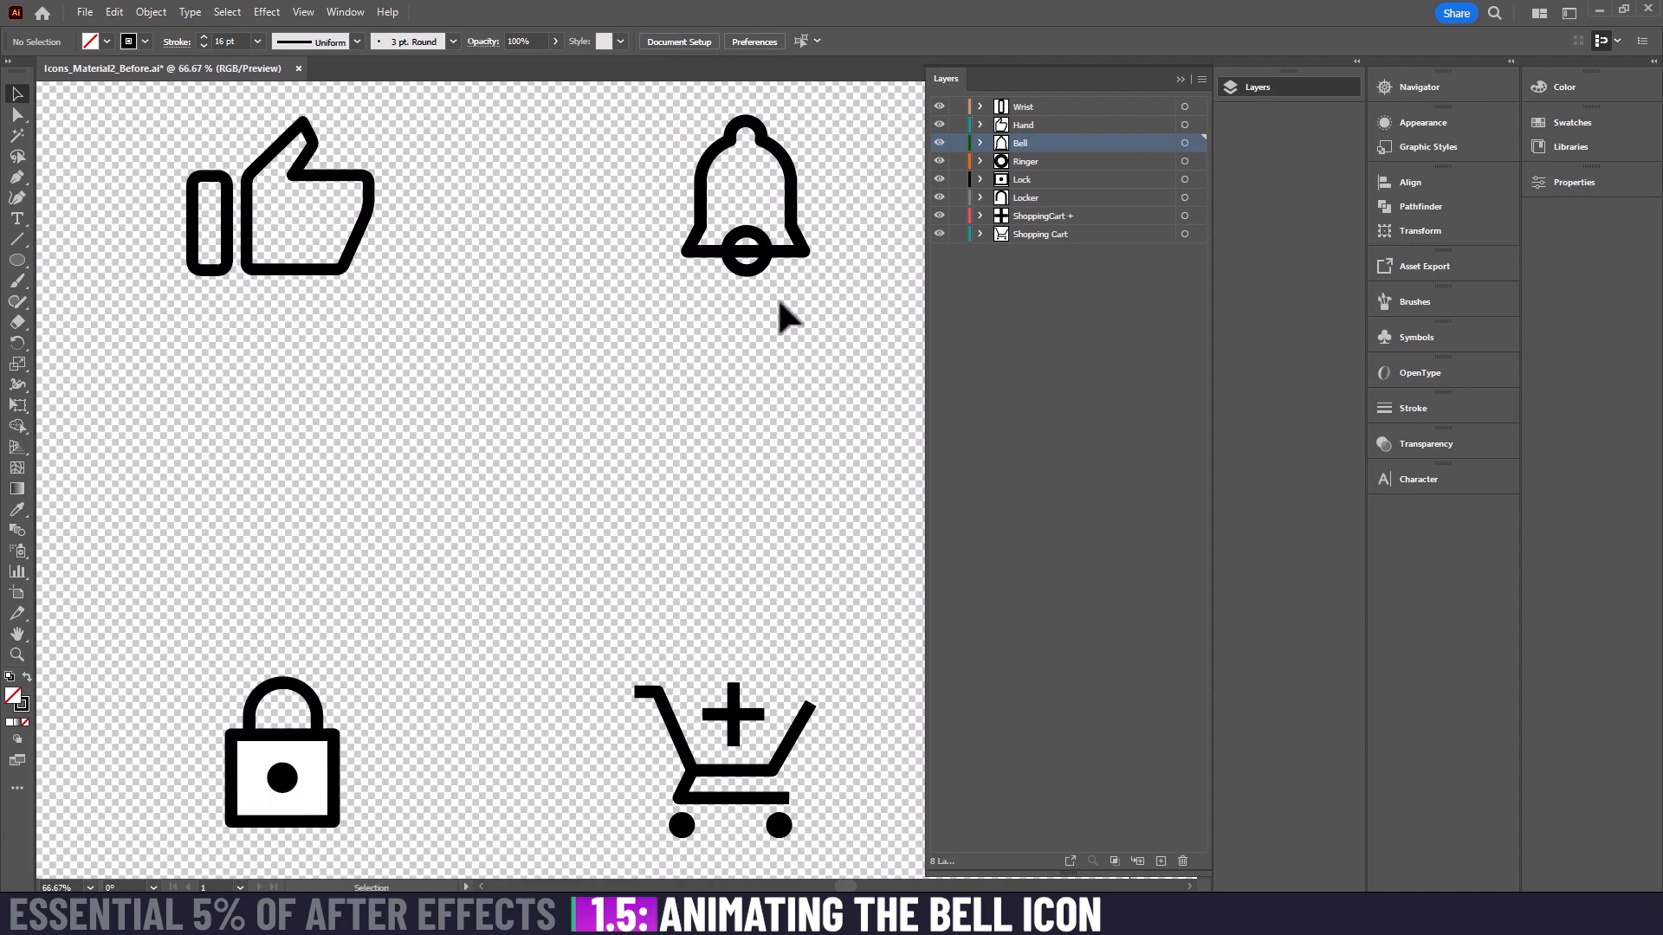
pyautogui.moveTo(787, 320); pyautogui.dragTo(637, 469)
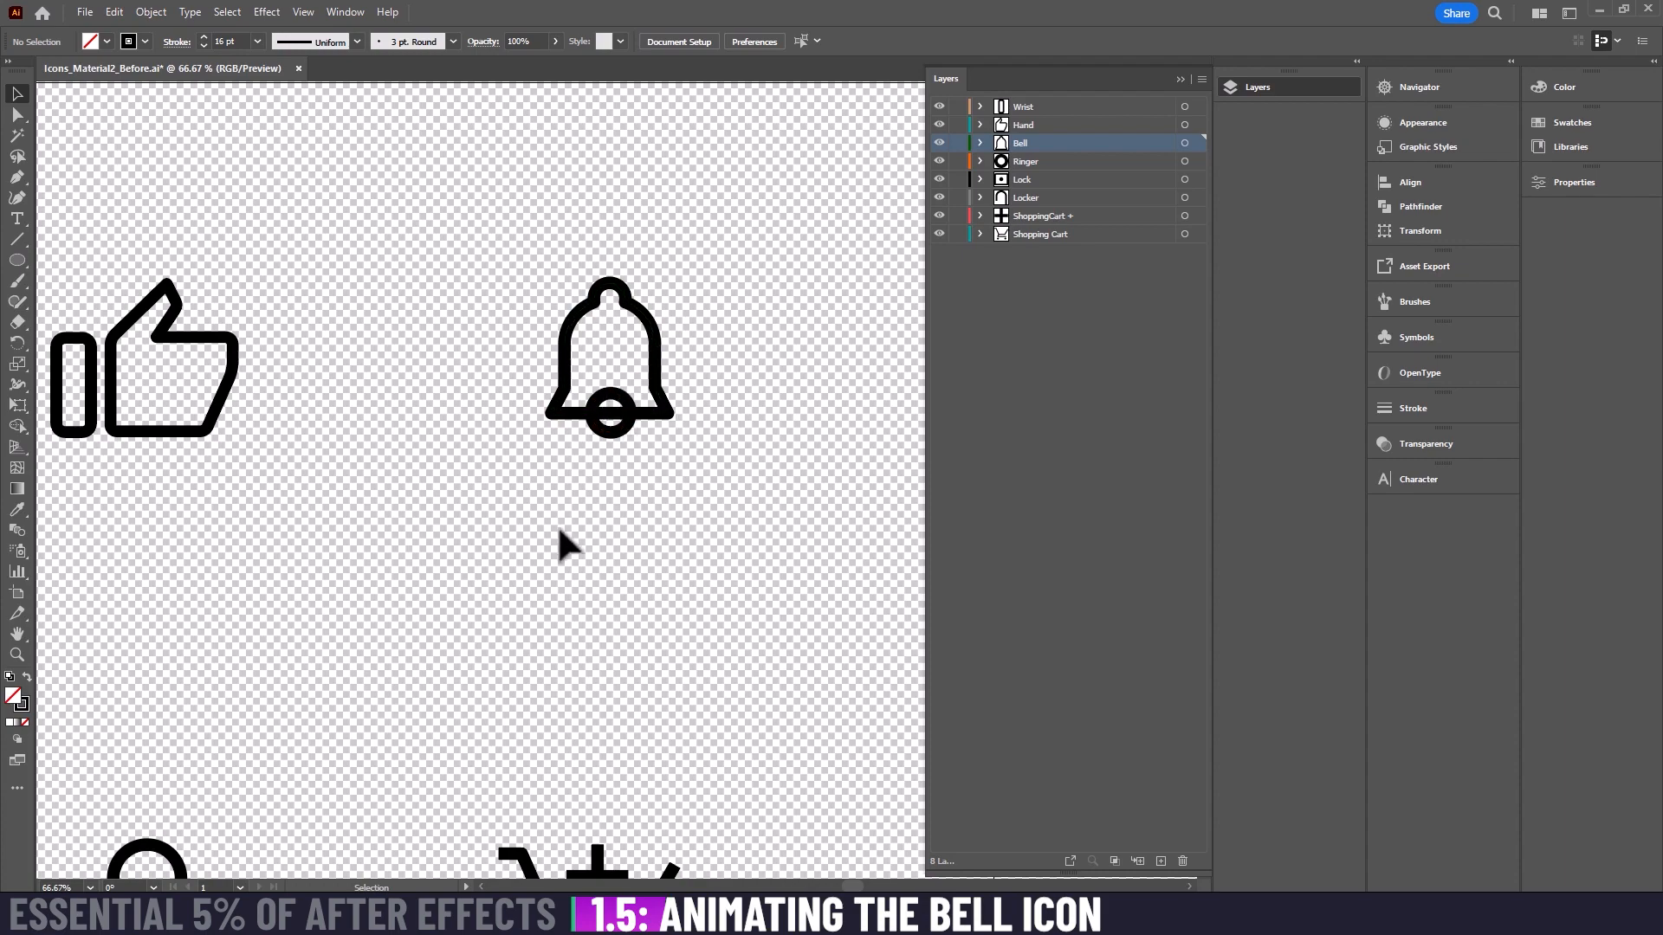
pyautogui.hotkey('ctrl', '-')
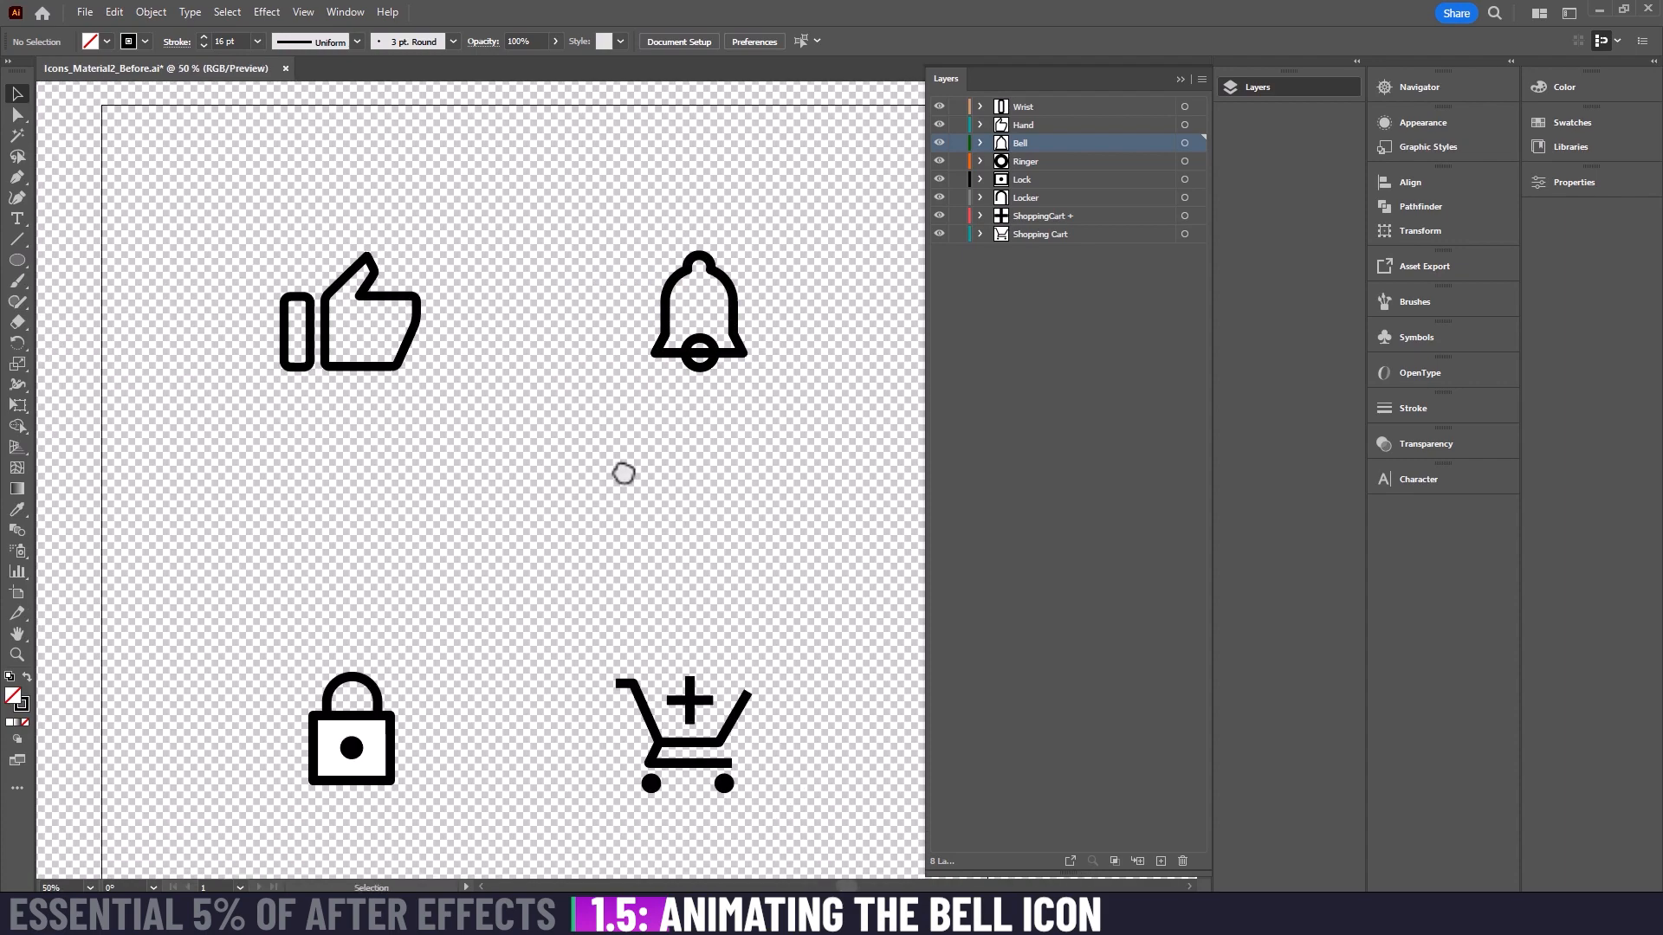
pyautogui.press('a')
pyautogui.hotkey('ctrl', 's')
pyautogui.moveTo(827, 914)
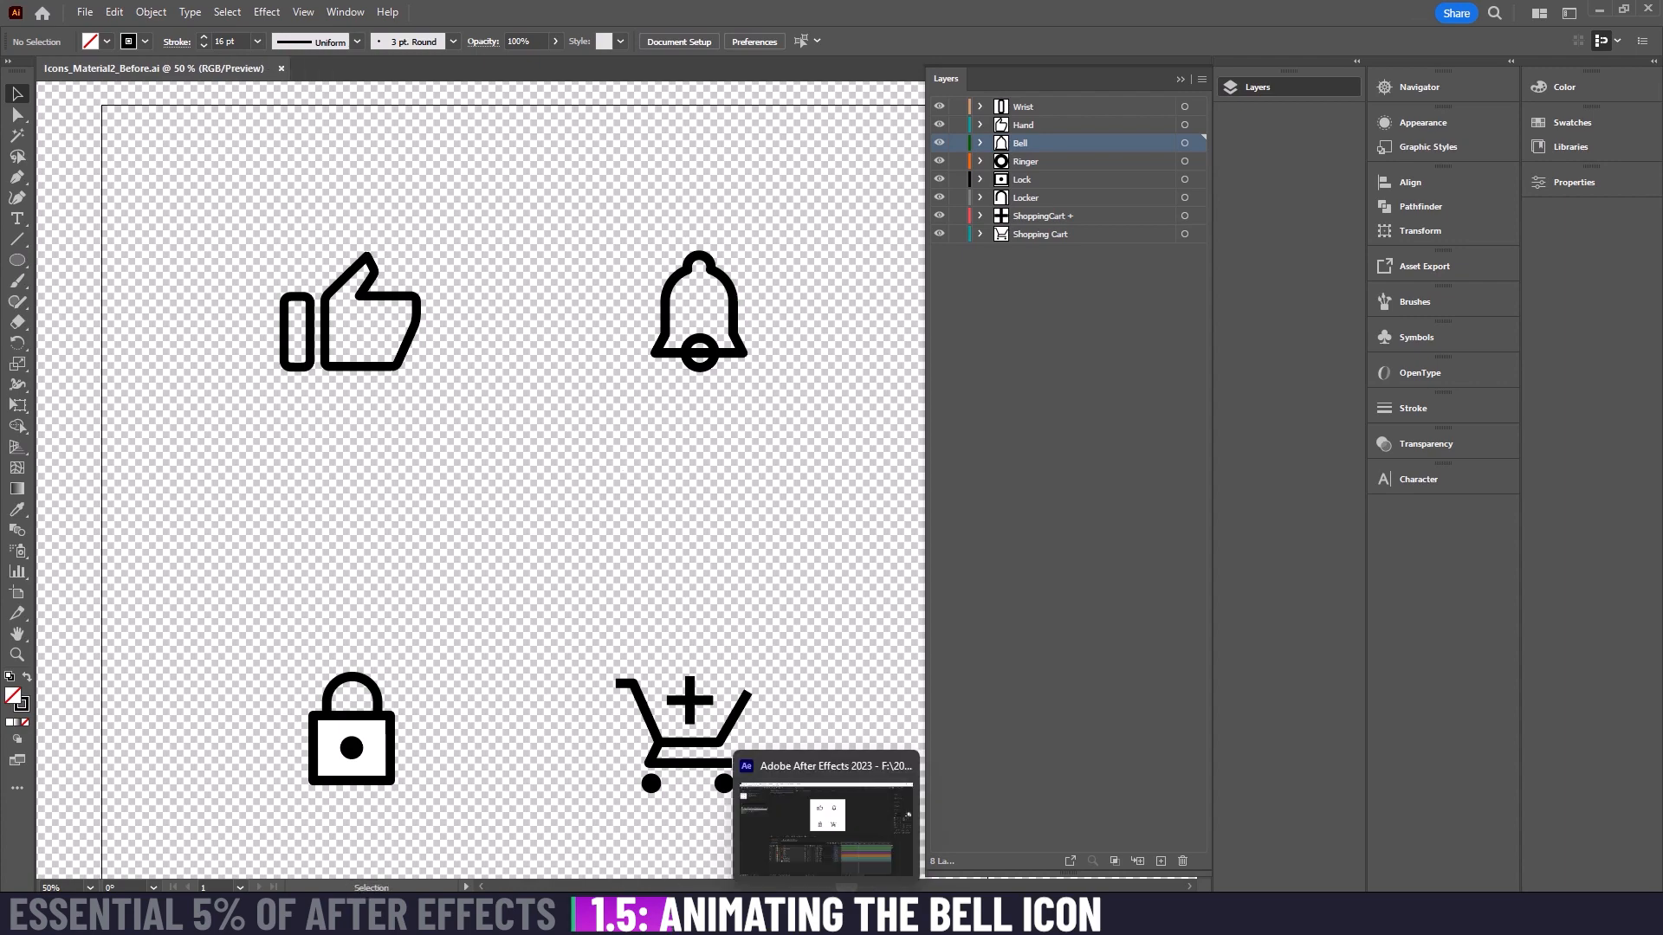
pyautogui.click(827, 801)
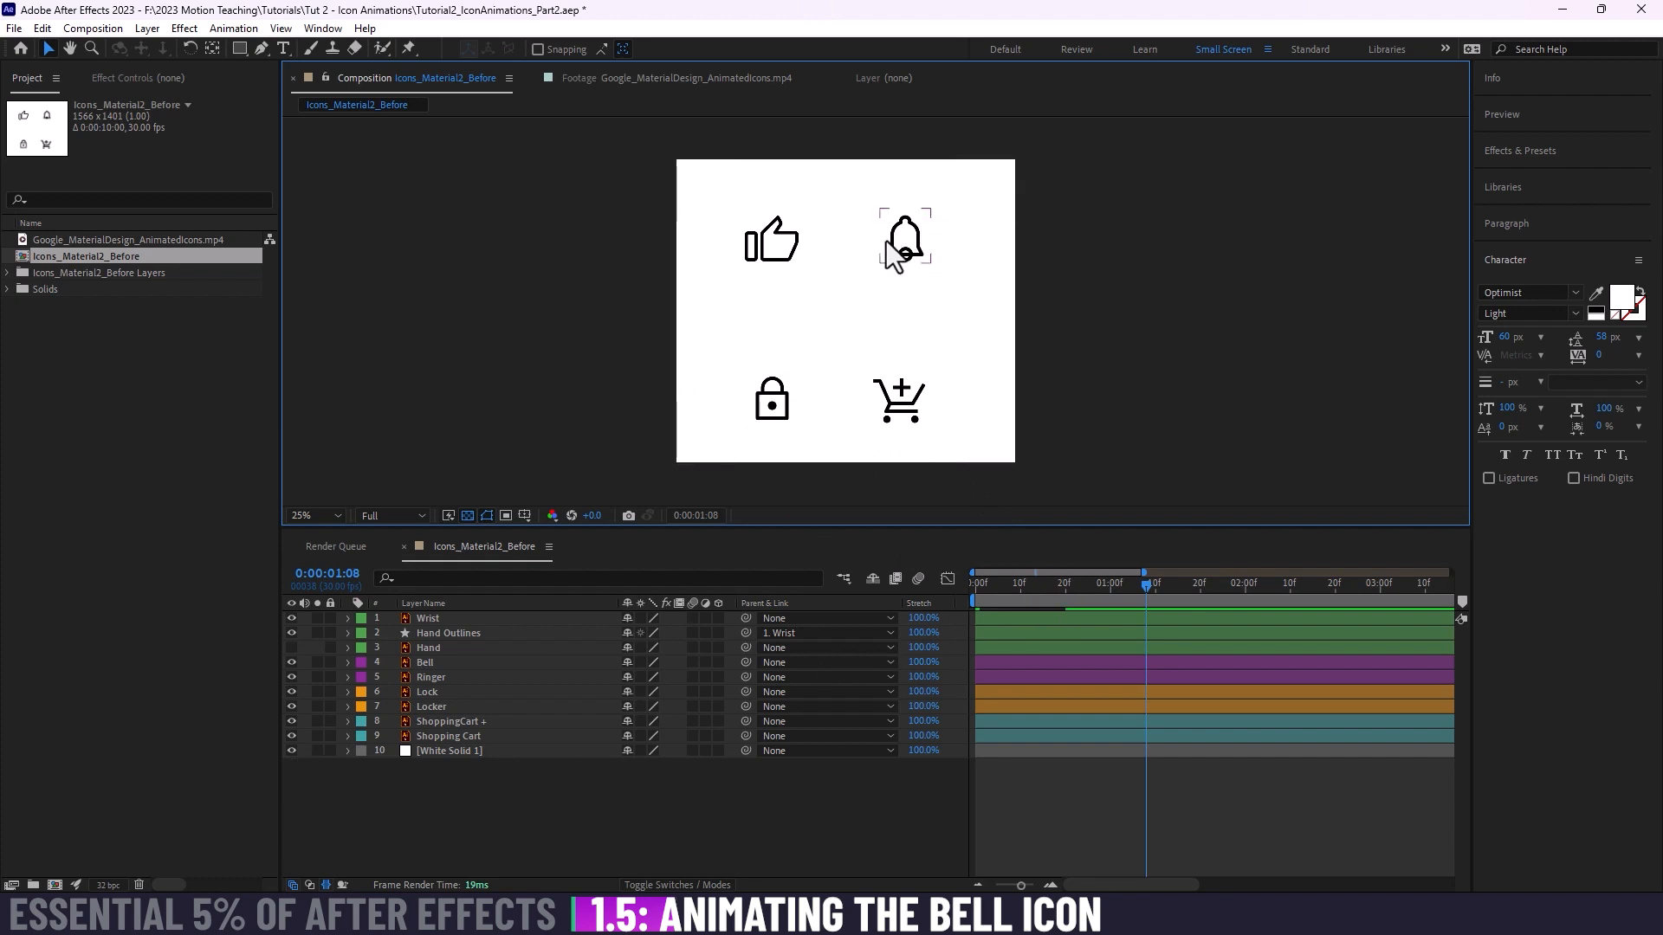
# Step: Hide the White Solid 1 layer and inspect the overlap of the bell and its ringer against the transparency grid
pyautogui.moveTo(922, 288); pyautogui.dragTo(898, 328)
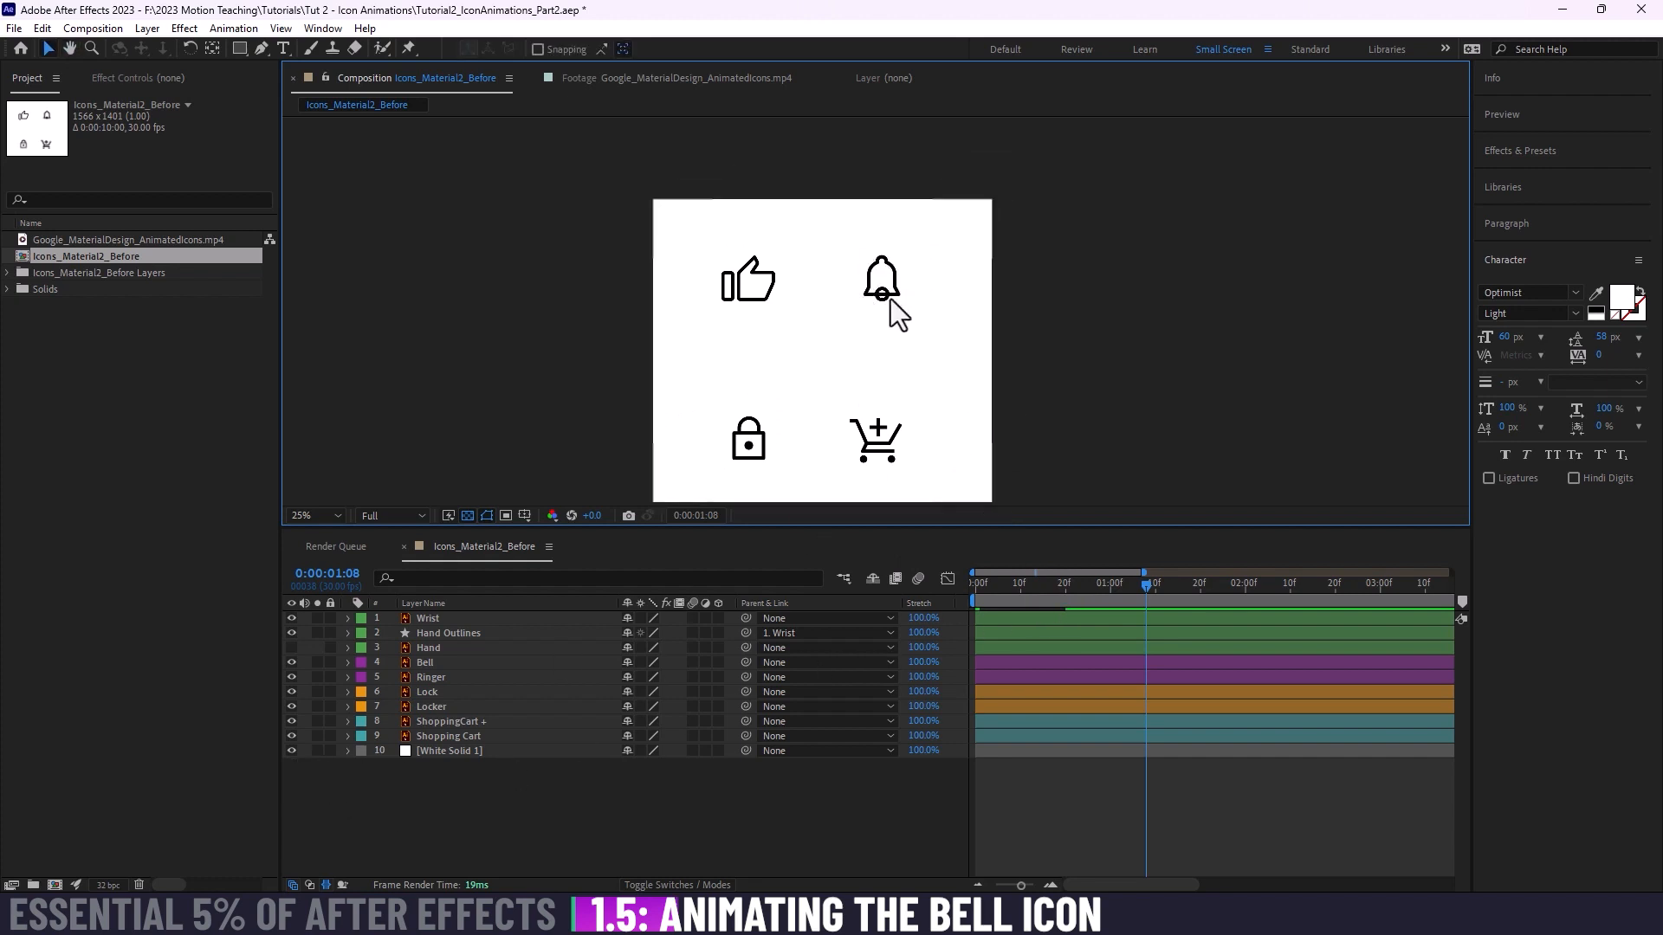
pyautogui.click(290, 751)
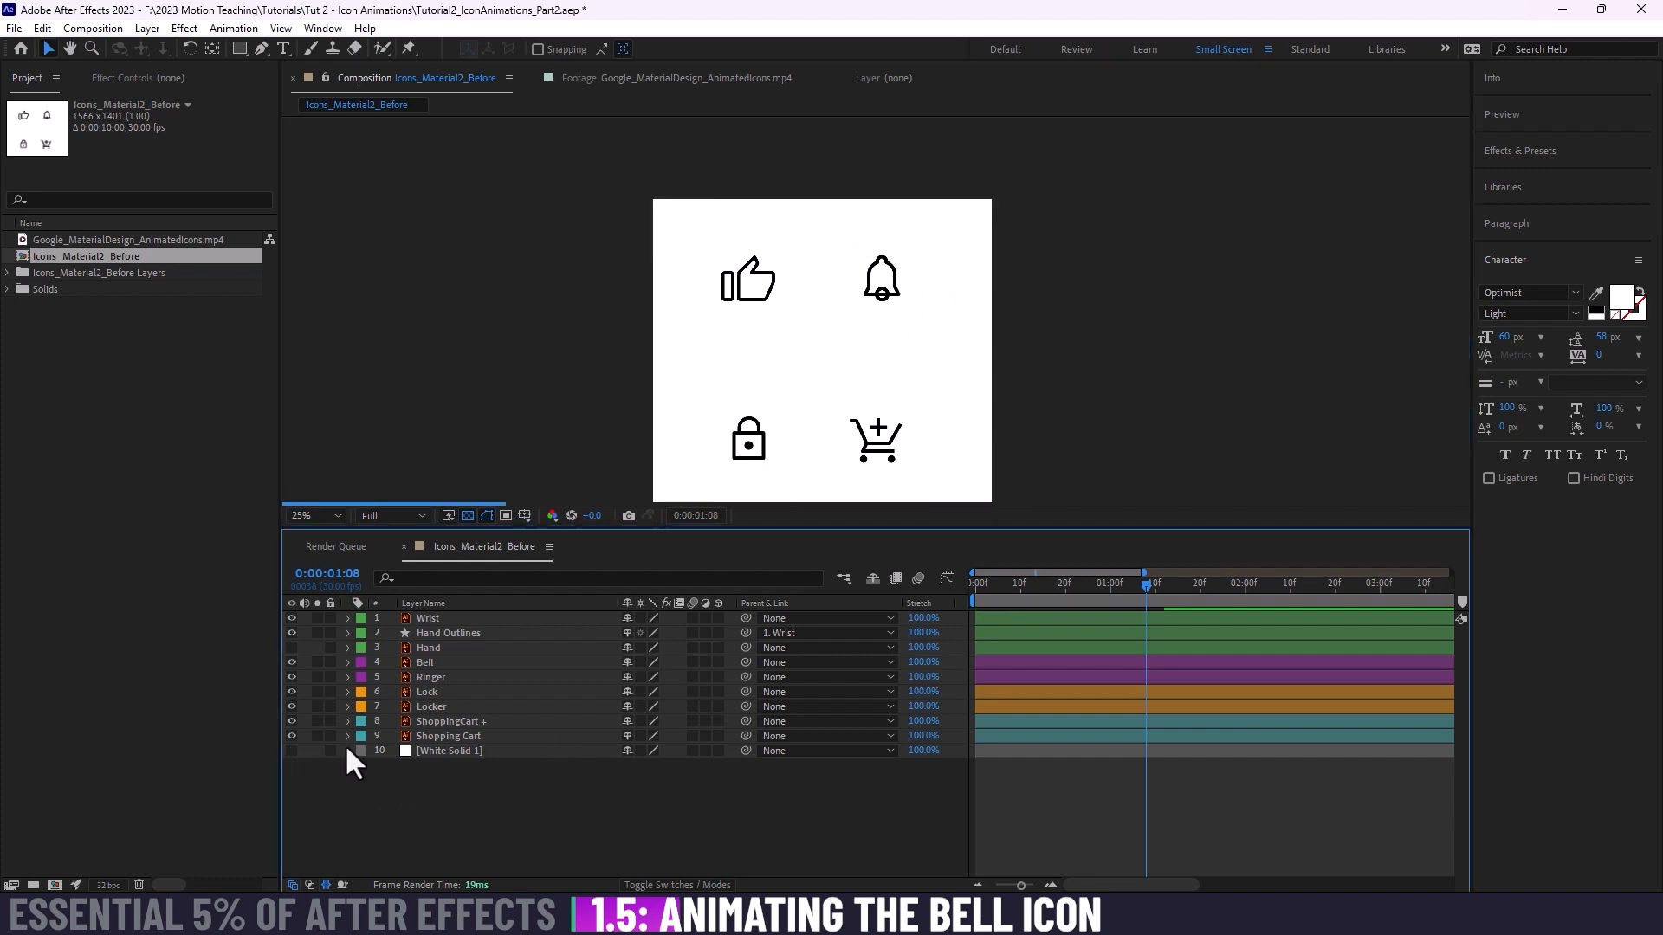
pyautogui.scroll(4, 888, 286)
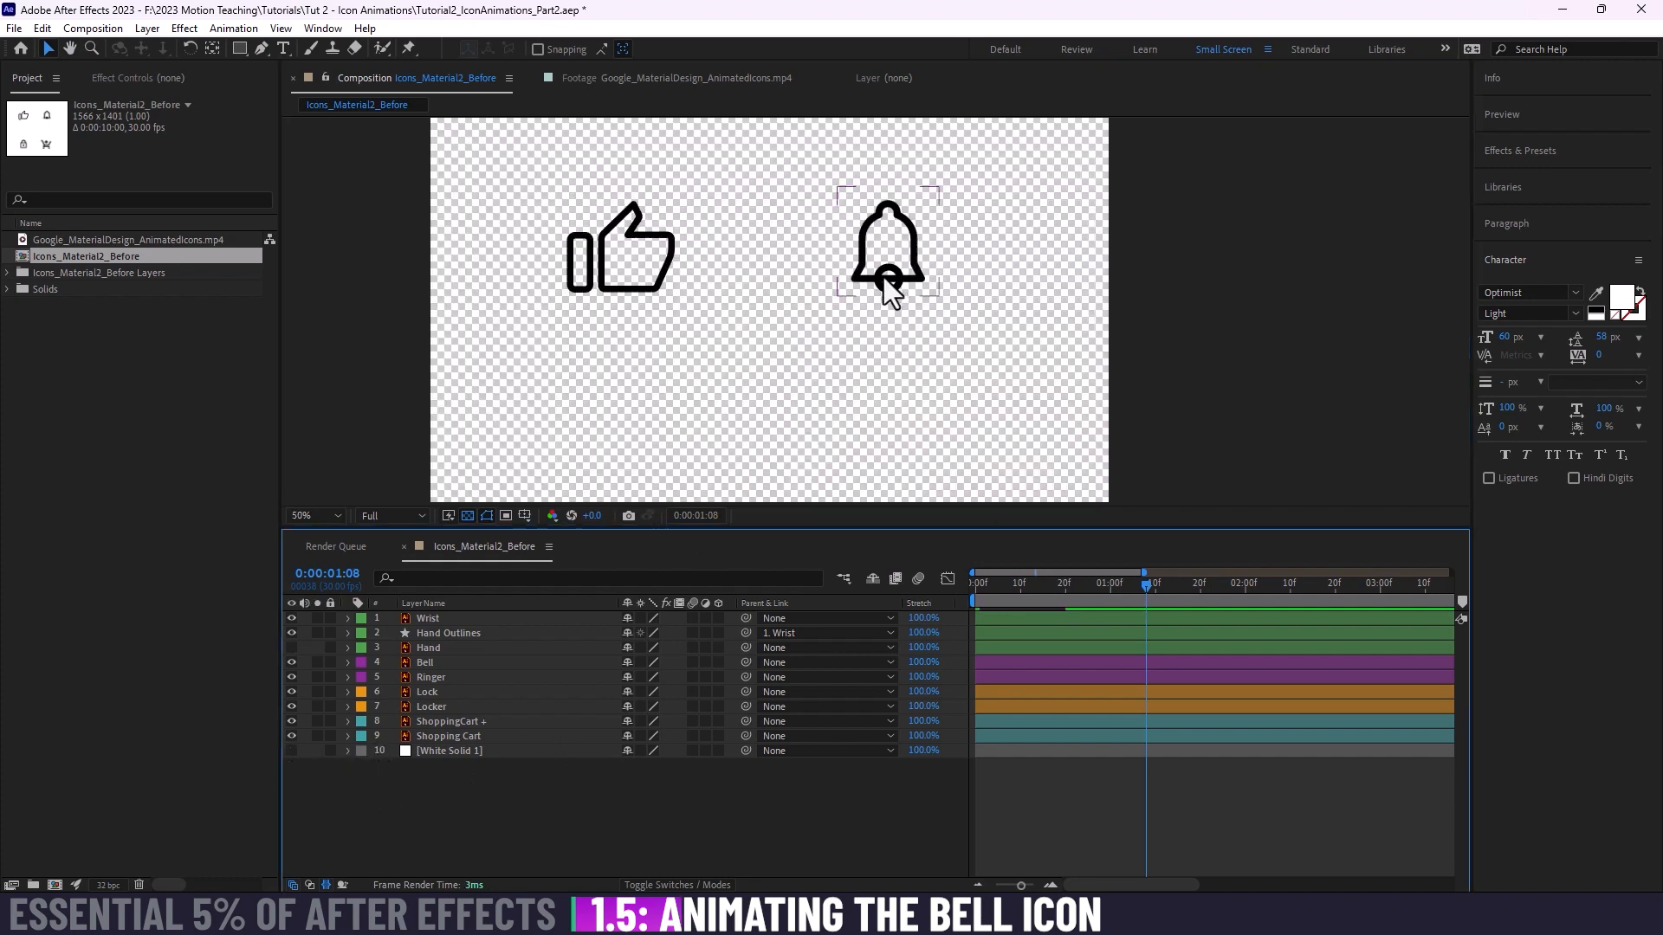
pyautogui.moveTo(957, 234); pyautogui.dragTo(861, 316)
pyautogui.press('v')
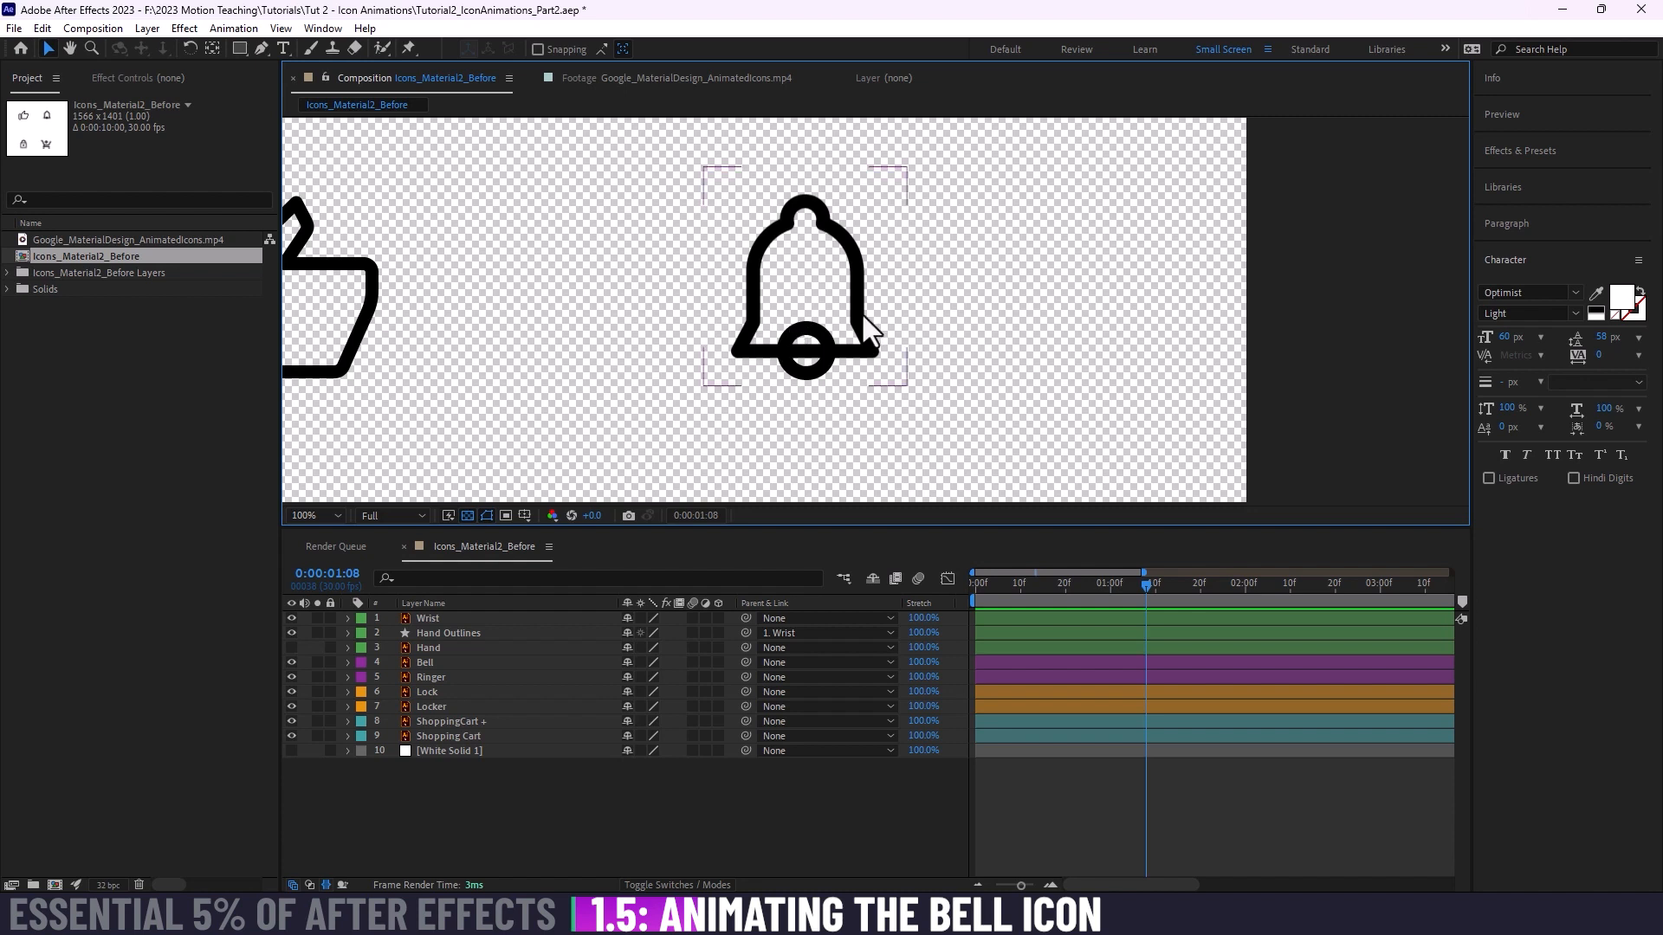
pyautogui.moveTo(965, 407); pyautogui.dragTo(942, 413)
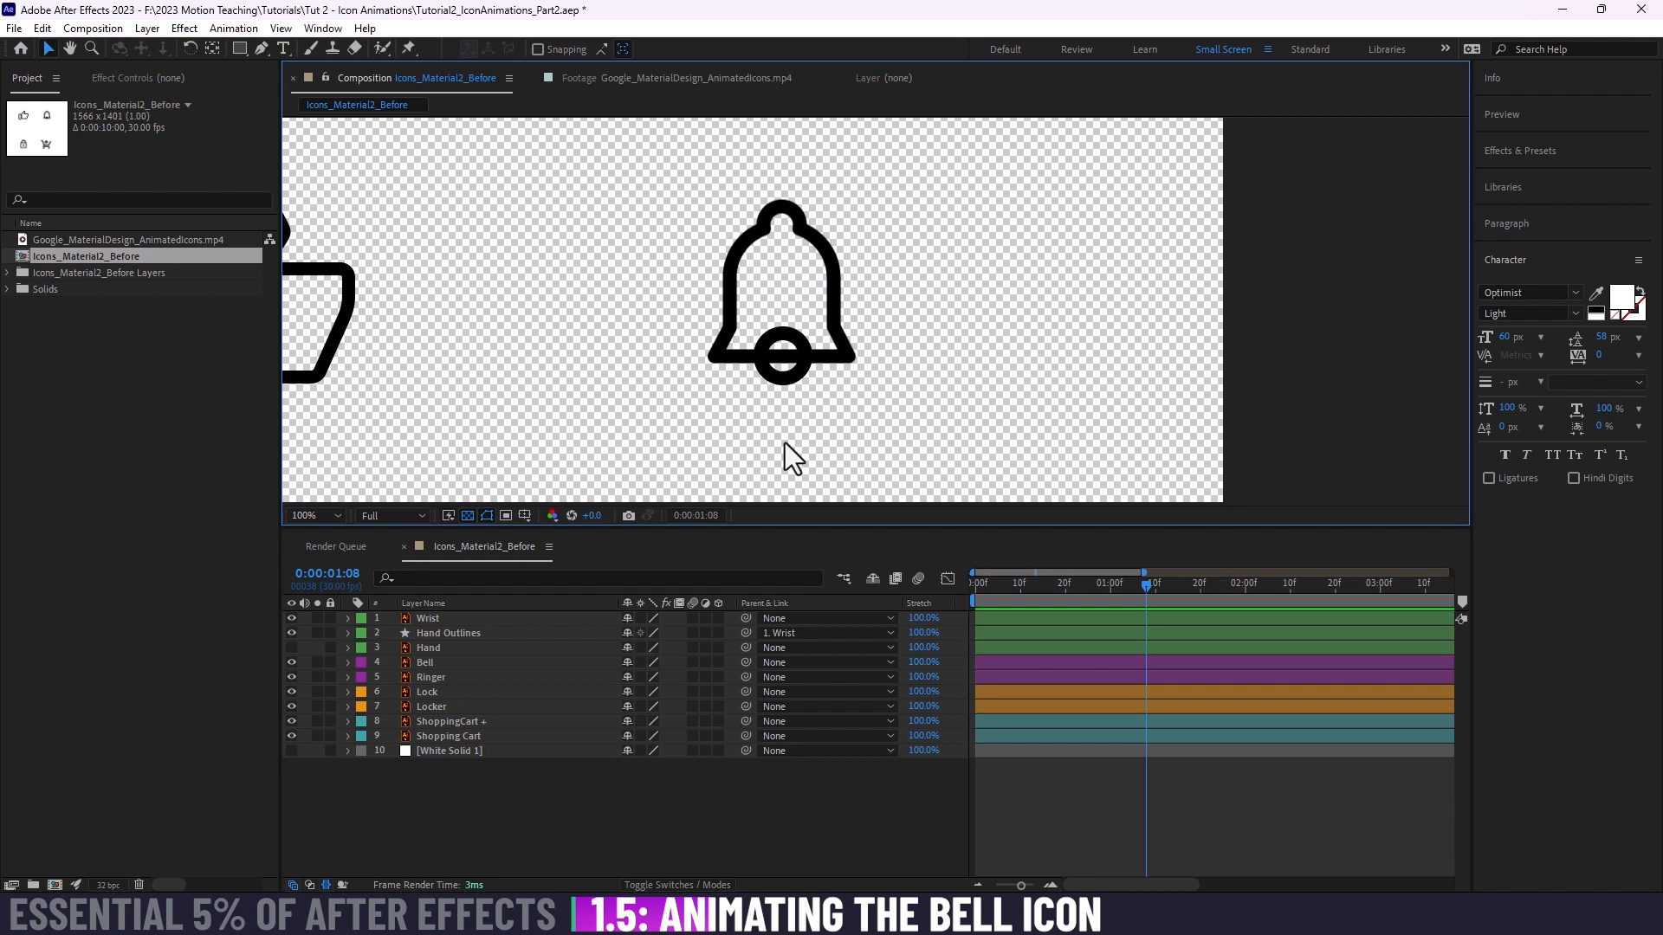
# Step: Create a new white solid with a width of 500 px and a height of 500 px
pyautogui.click(603, 815)
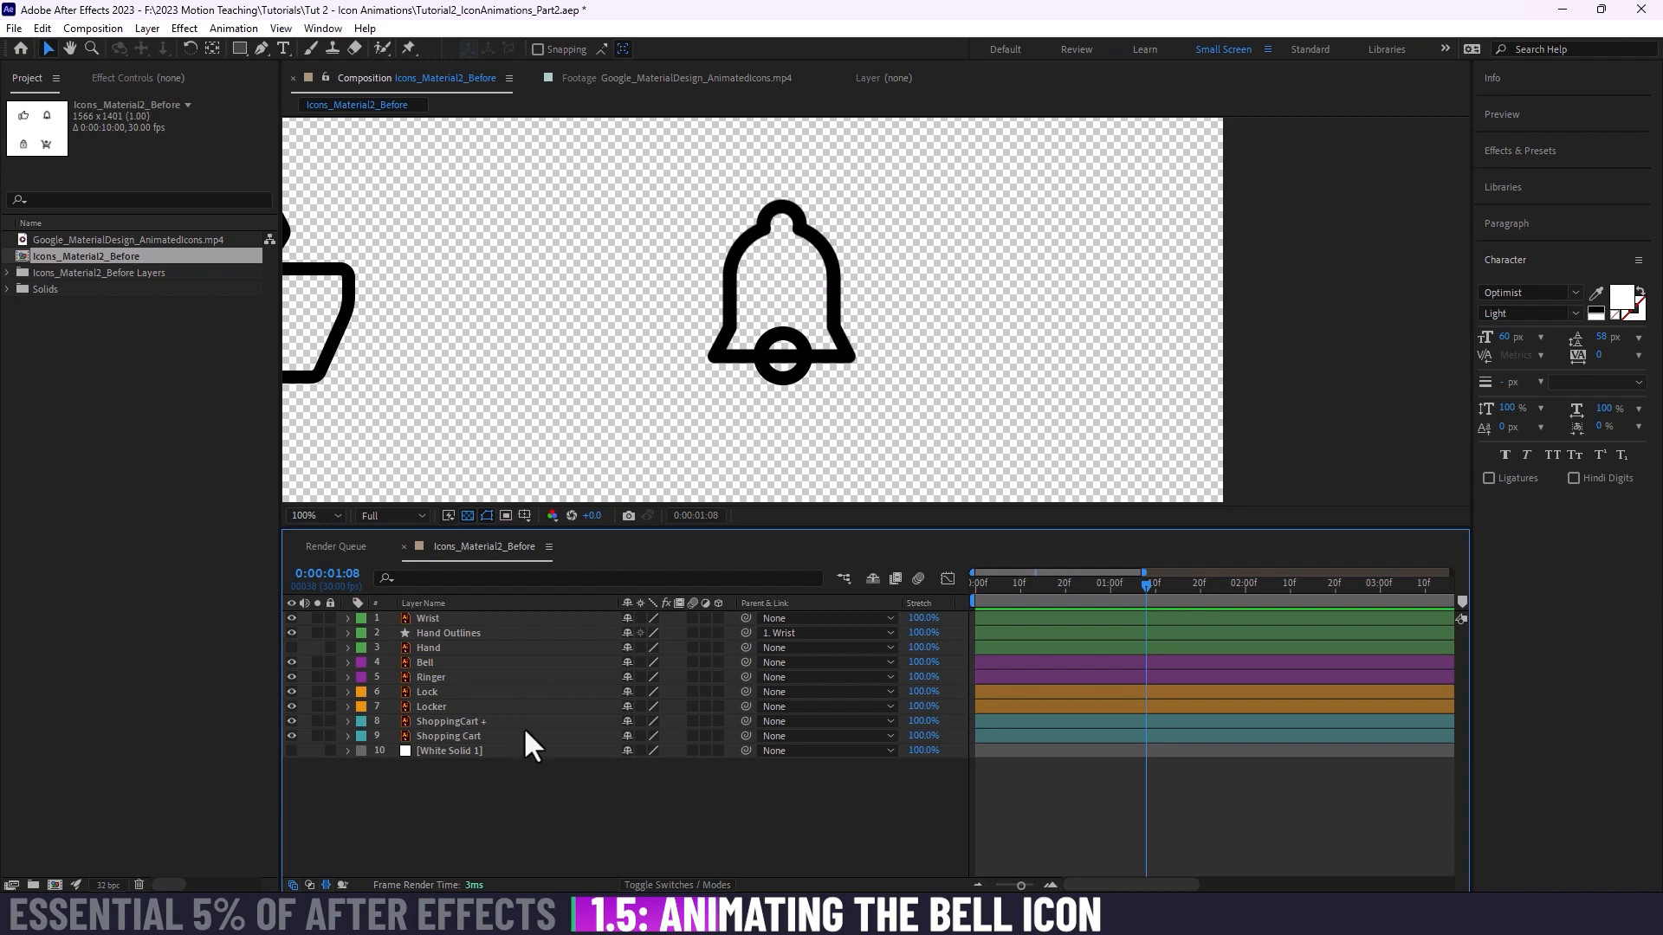
pyautogui.hotkey('ctrl', 'y')
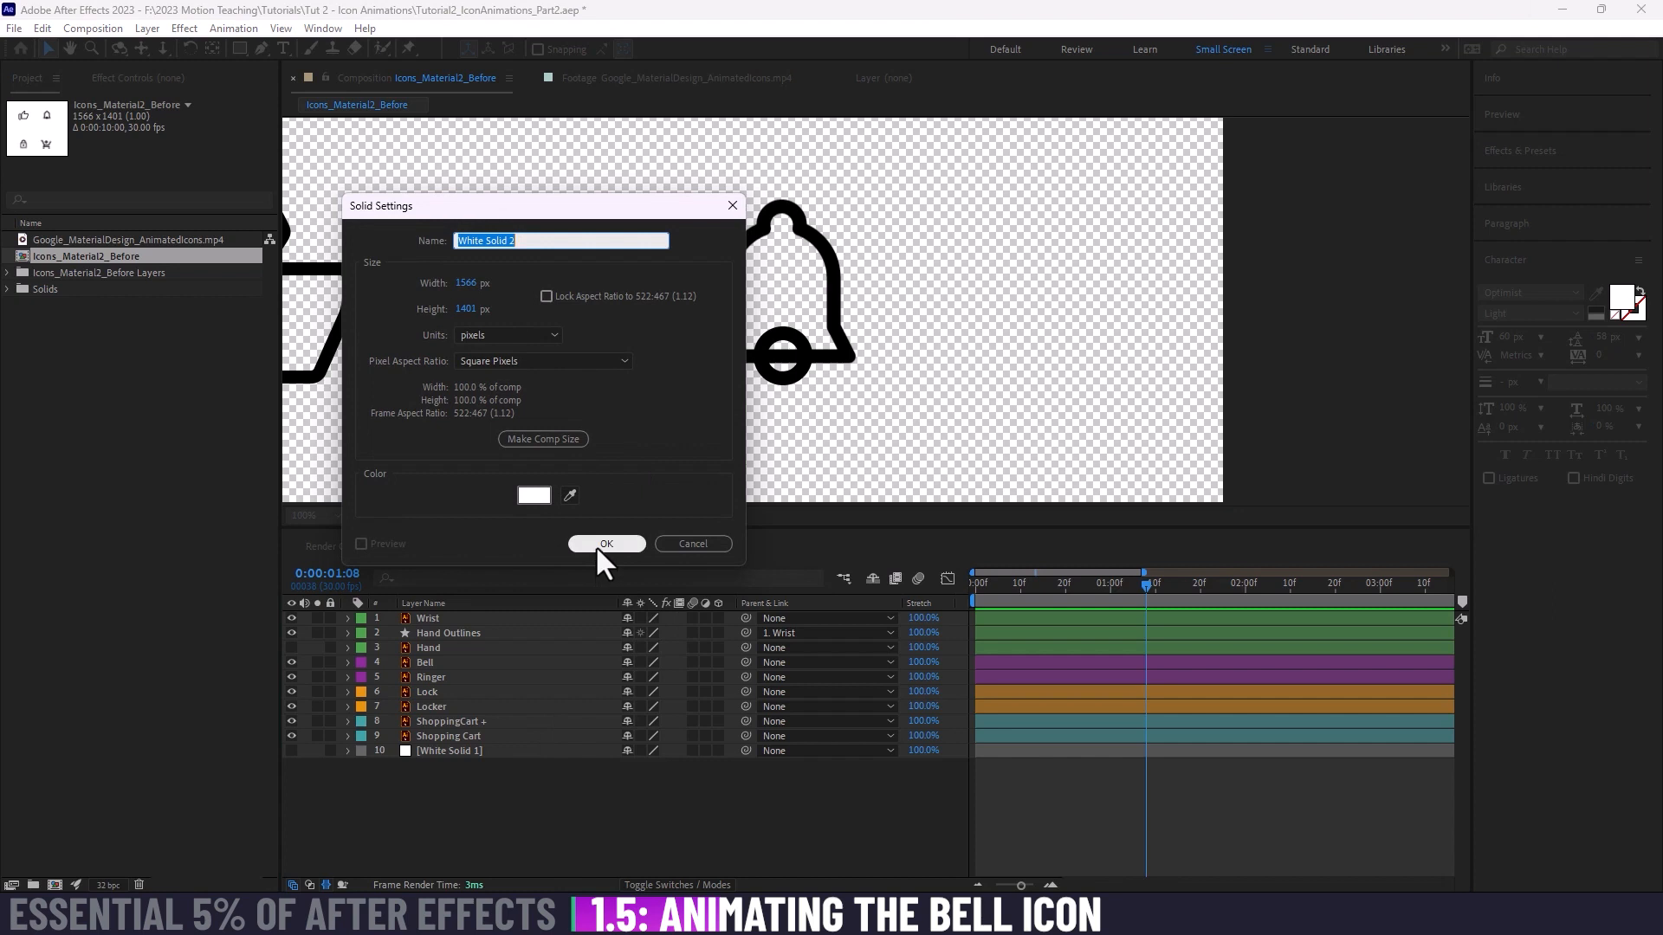
pyautogui.click(468, 284)
pyautogui.write('500')
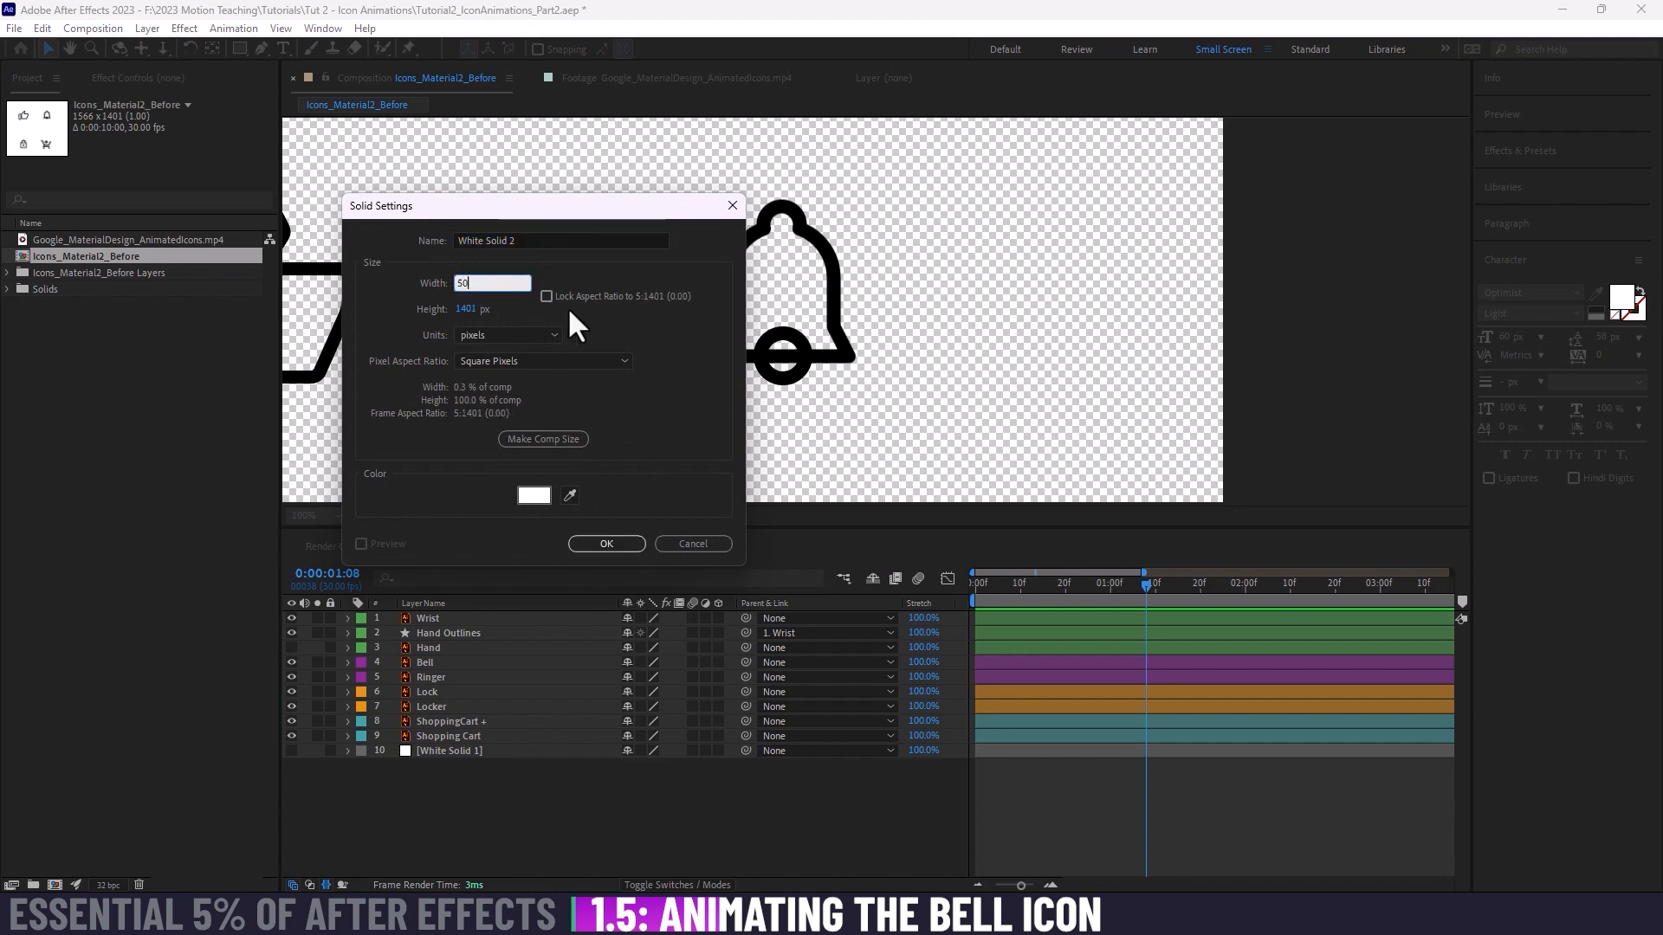
pyautogui.press('Tab')
pyautogui.write('500')
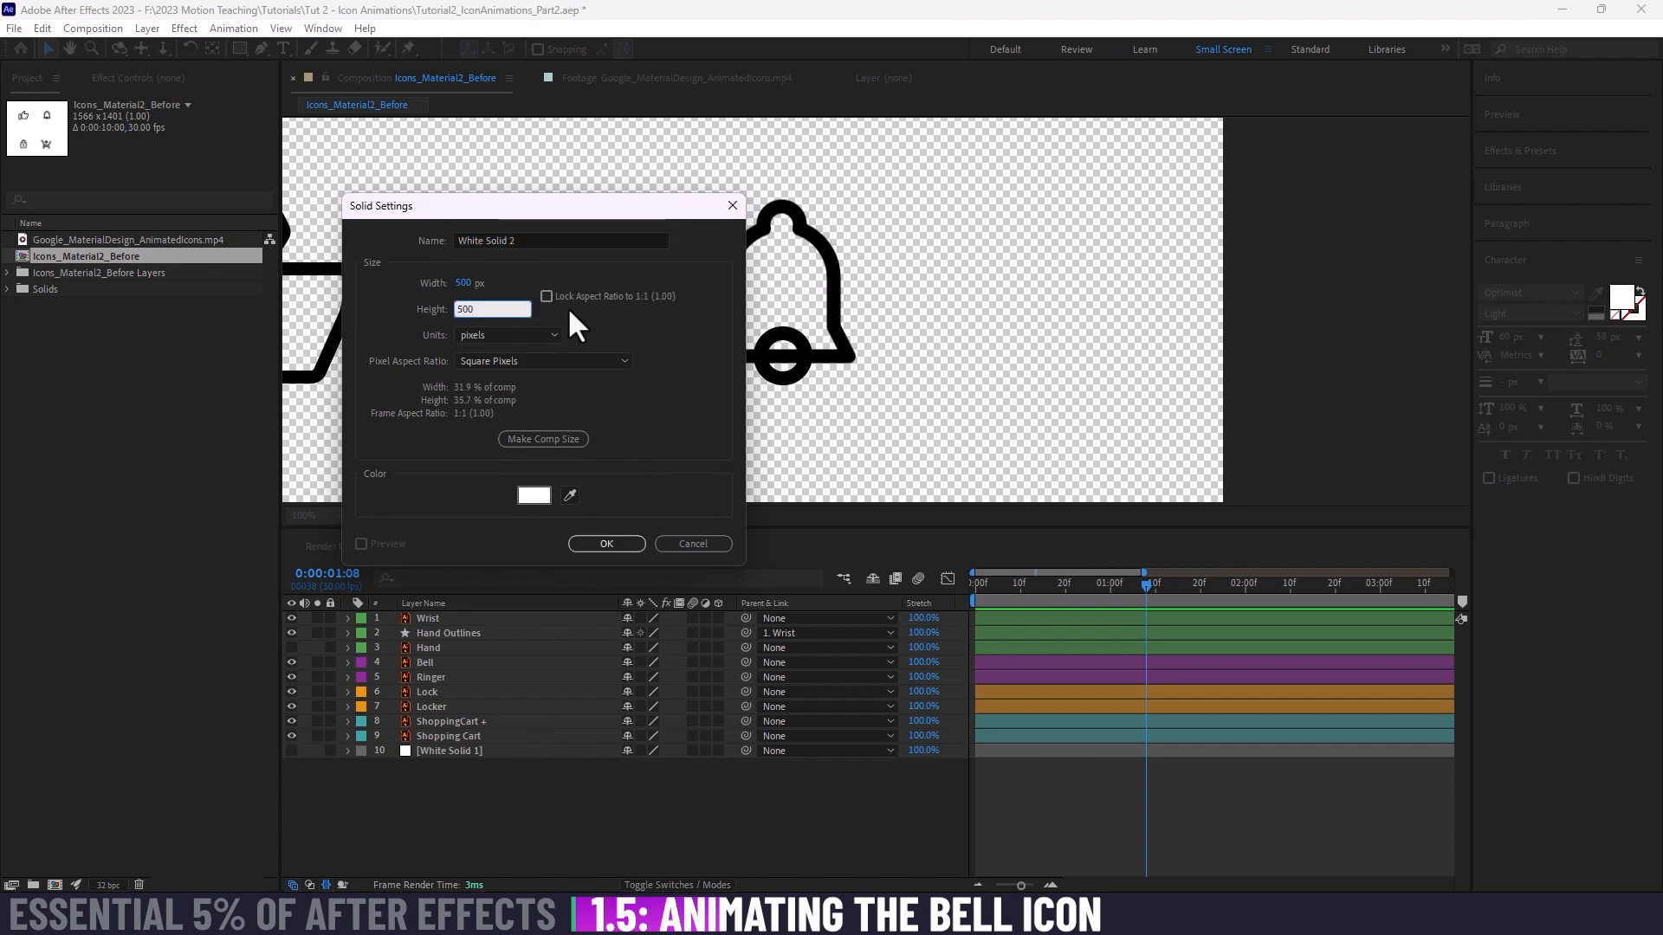
pyautogui.press('Return')
# Step: Move the new white solid in the layer stack so it sits between the Bell and Ringer layers
pyautogui.moveTo(820, 304); pyautogui.dragTo(784, 351)
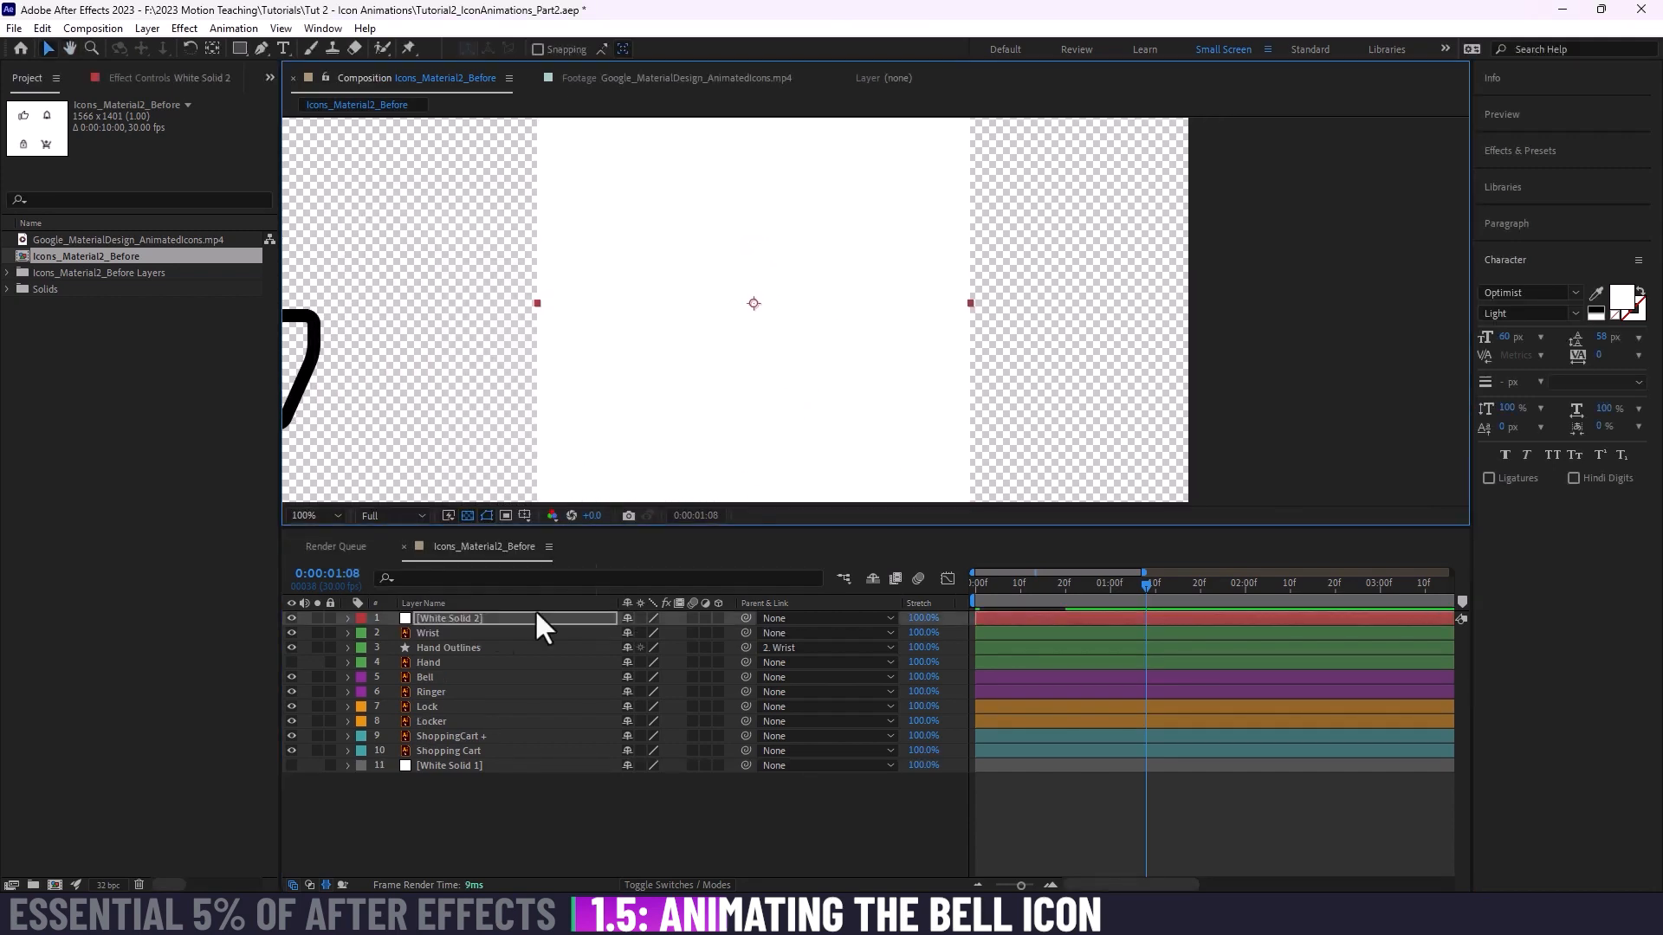
pyautogui.click(439, 610)
pyautogui.click(456, 611)
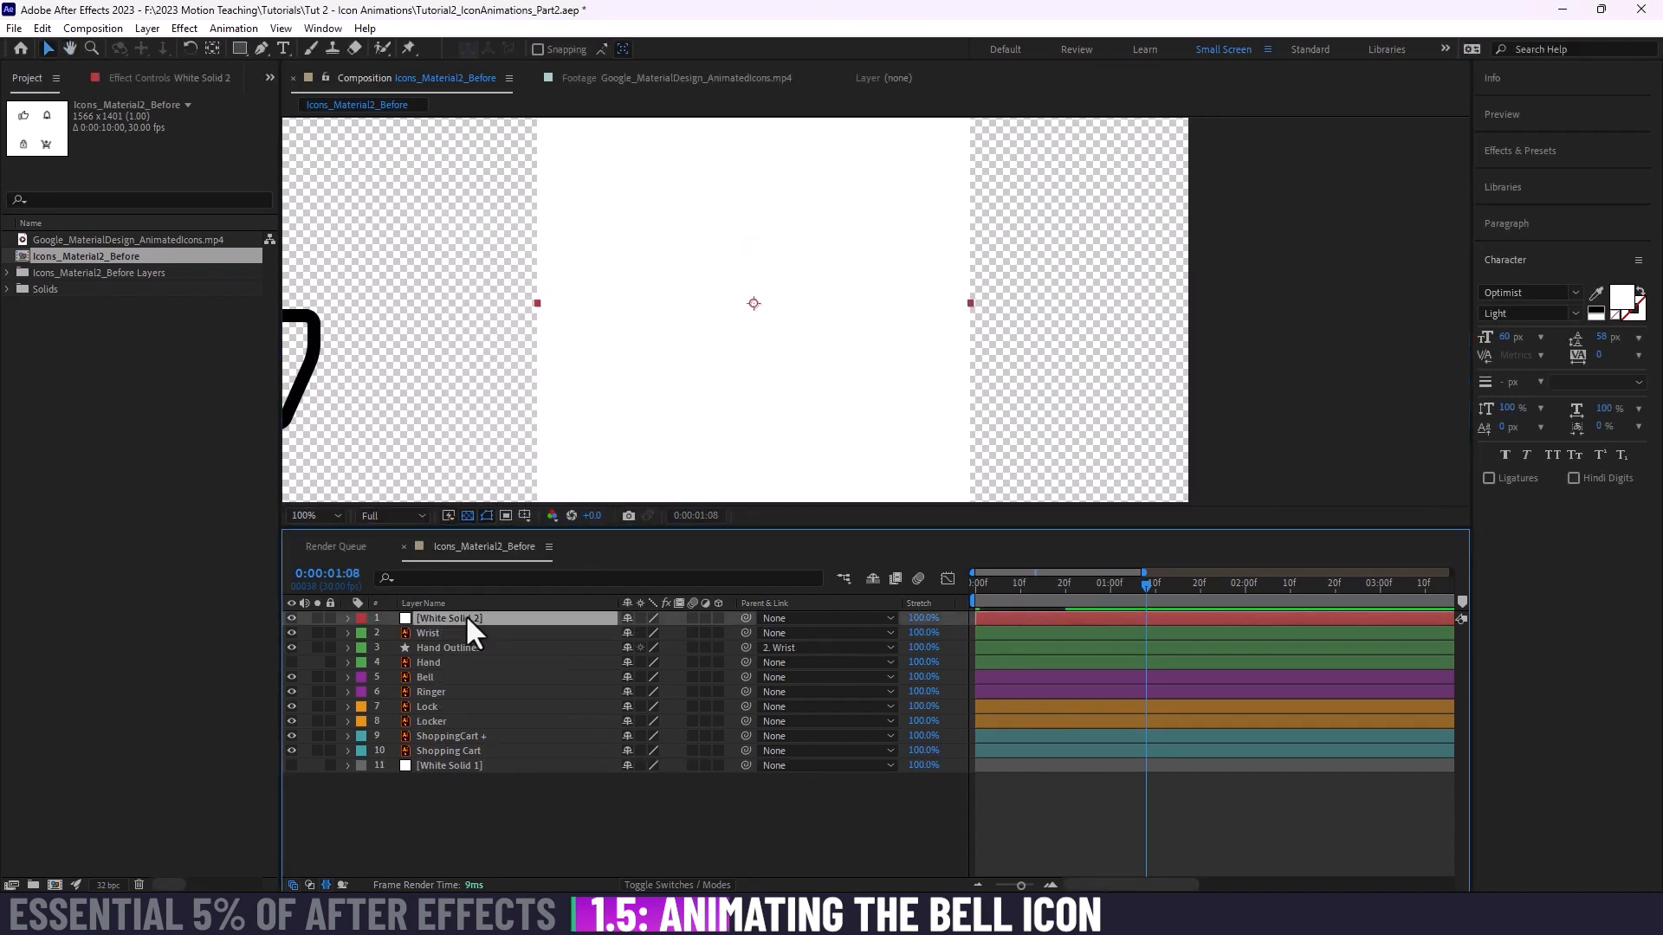
pyautogui.moveTo(452, 682); pyautogui.dragTo(456, 680)
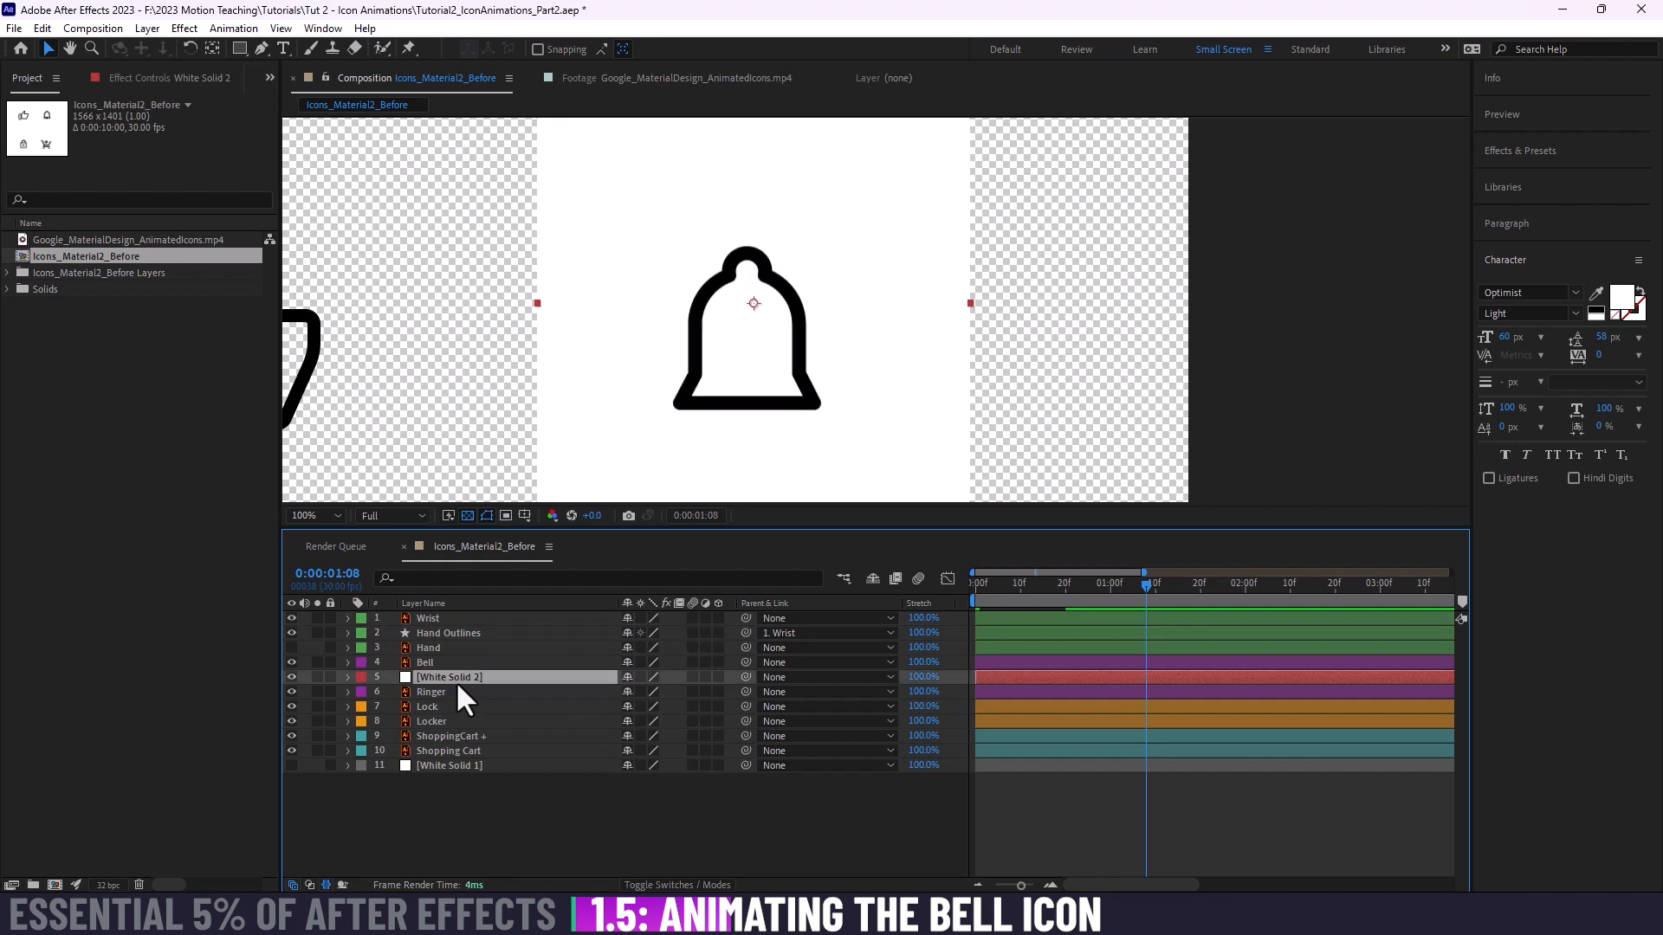
pyautogui.moveTo(772, 348); pyautogui.dragTo(816, 297)
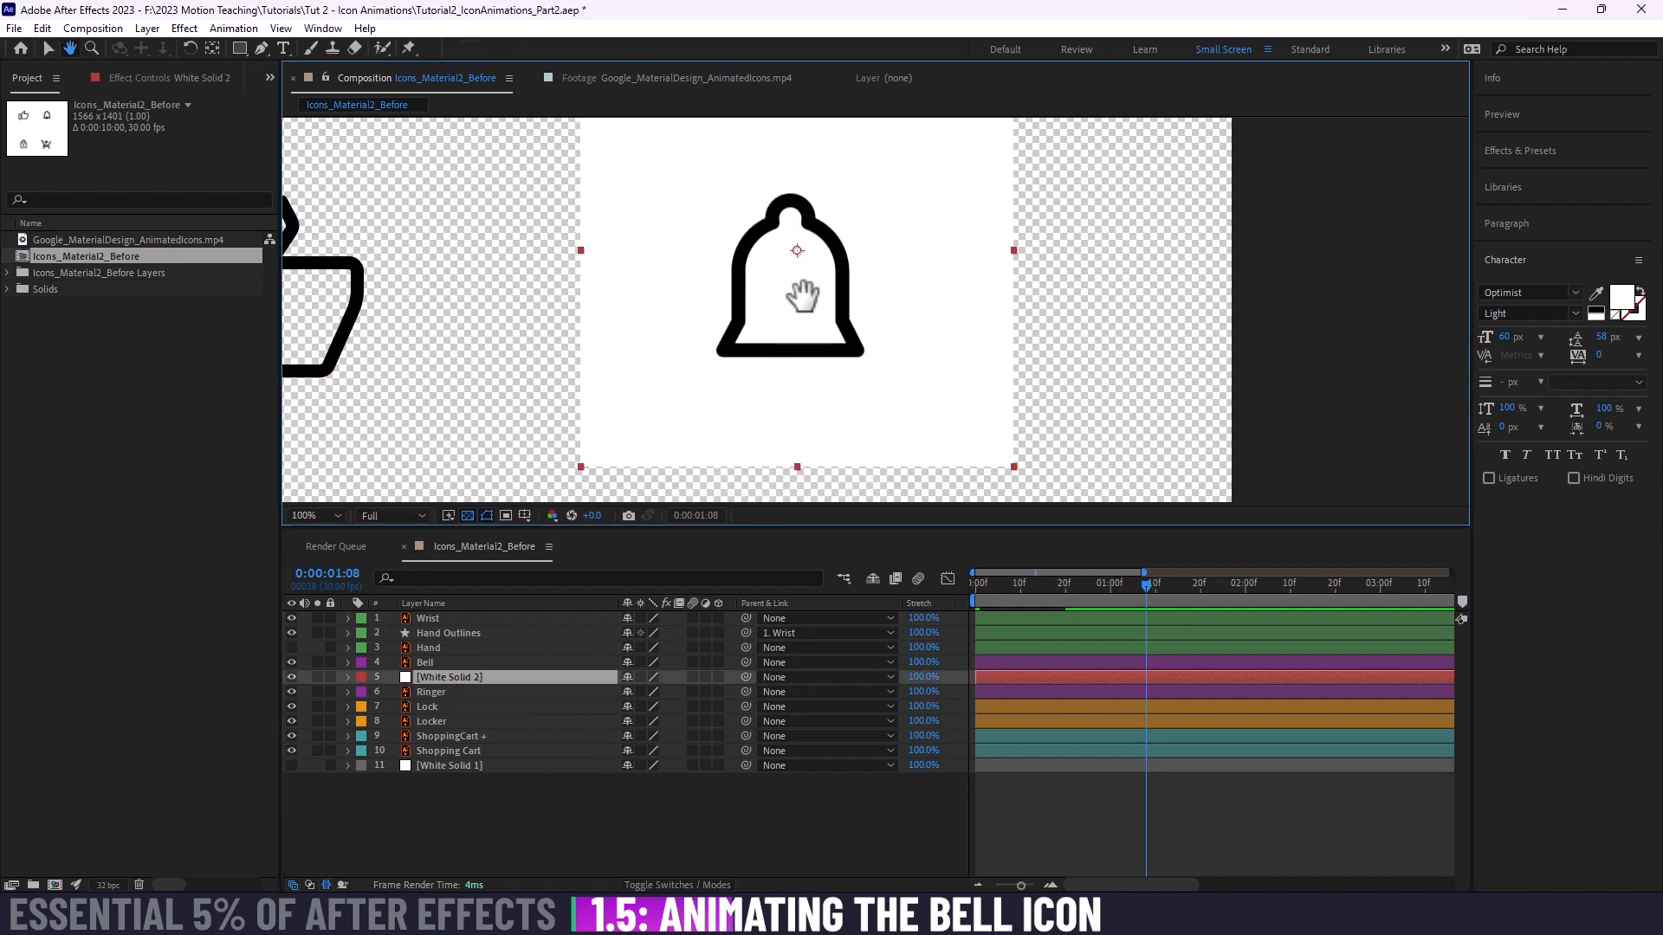
# Step: Rename the white solid between Bell and Ringer as Bell Matte
pyautogui.click(445, 676)
pyautogui.moveTo(803, 332); pyautogui.dragTo(814, 341)
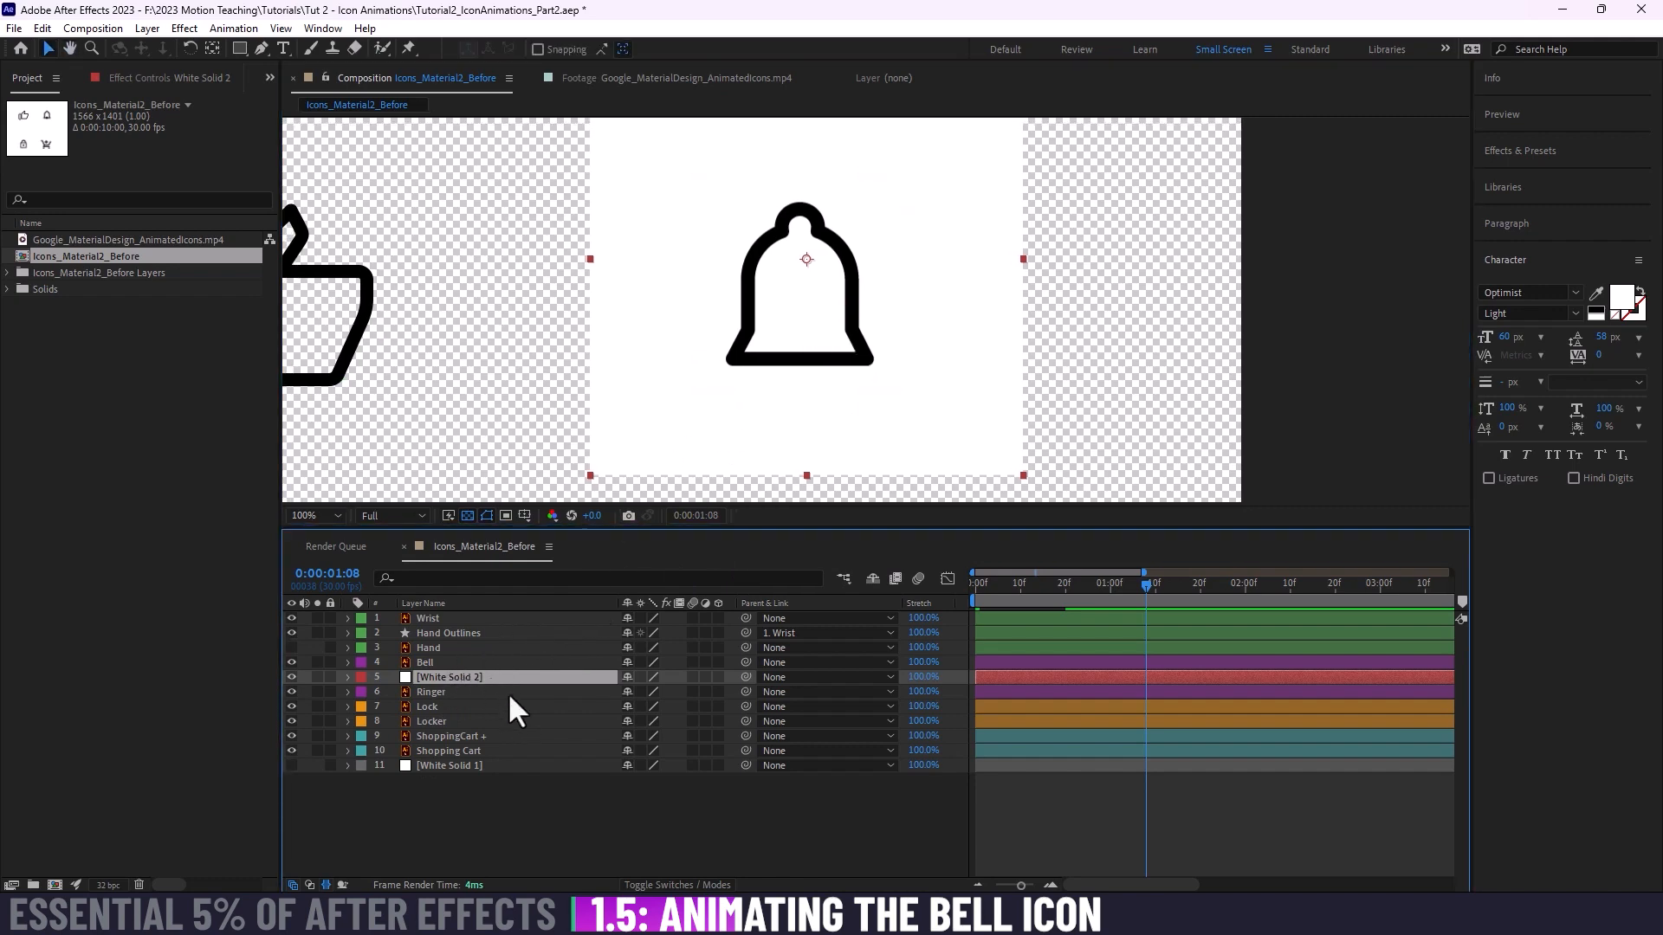
pyautogui.press('Return')
pyautogui.write('B')
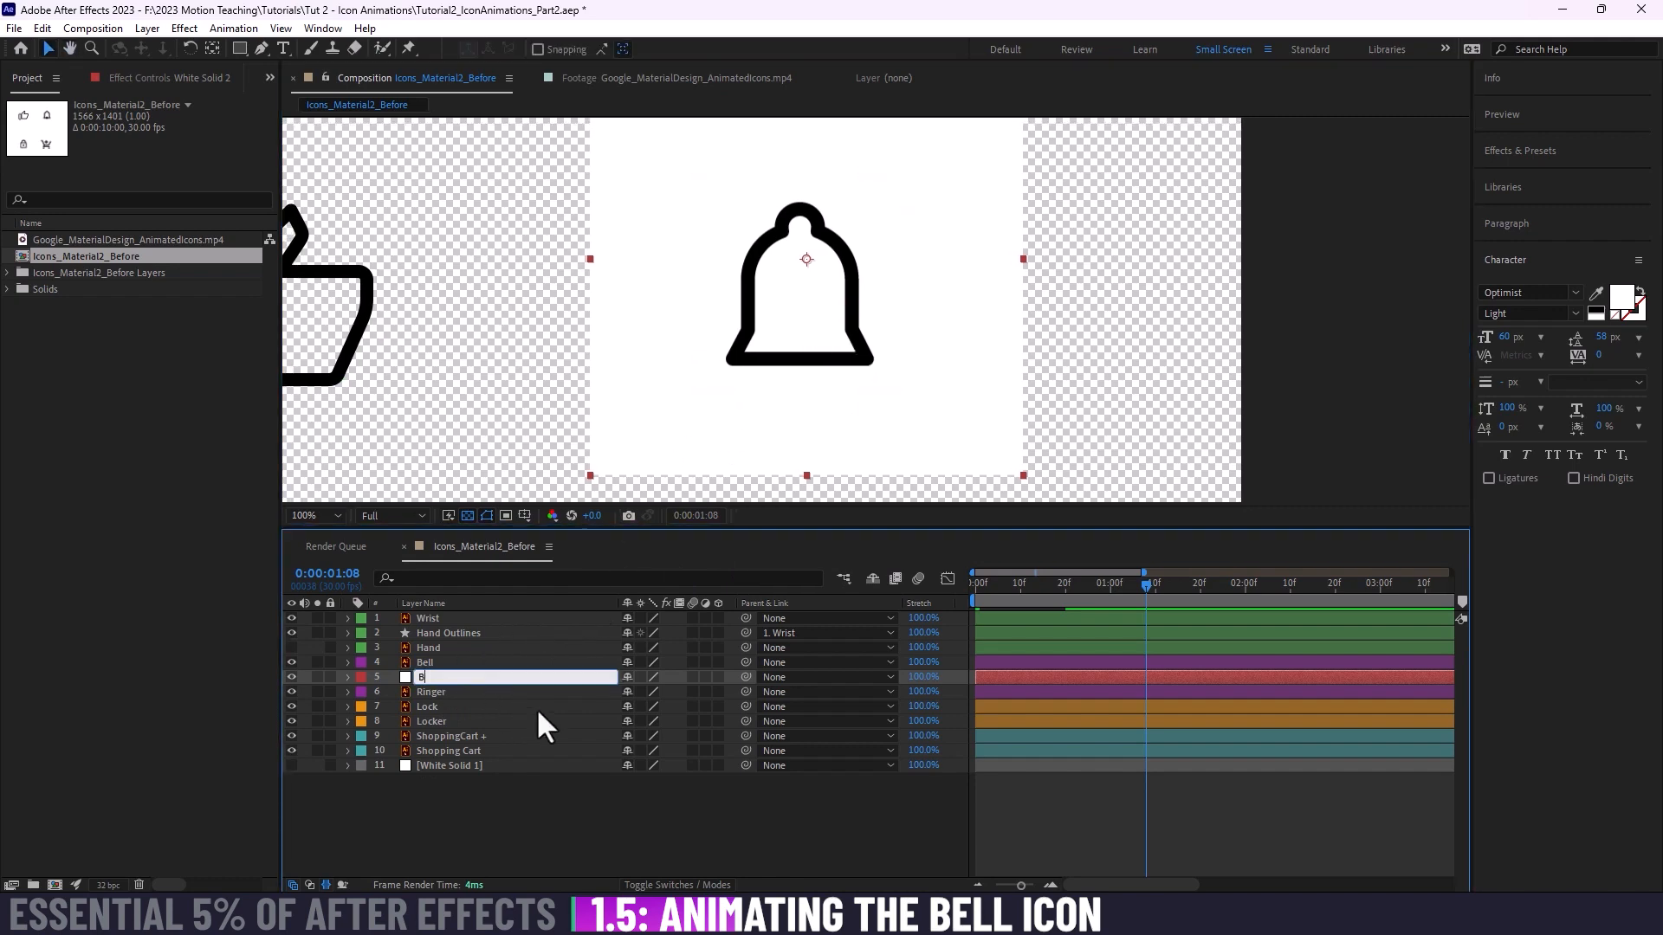
pyautogui.write('ell Matte')
pyautogui.press('Return')
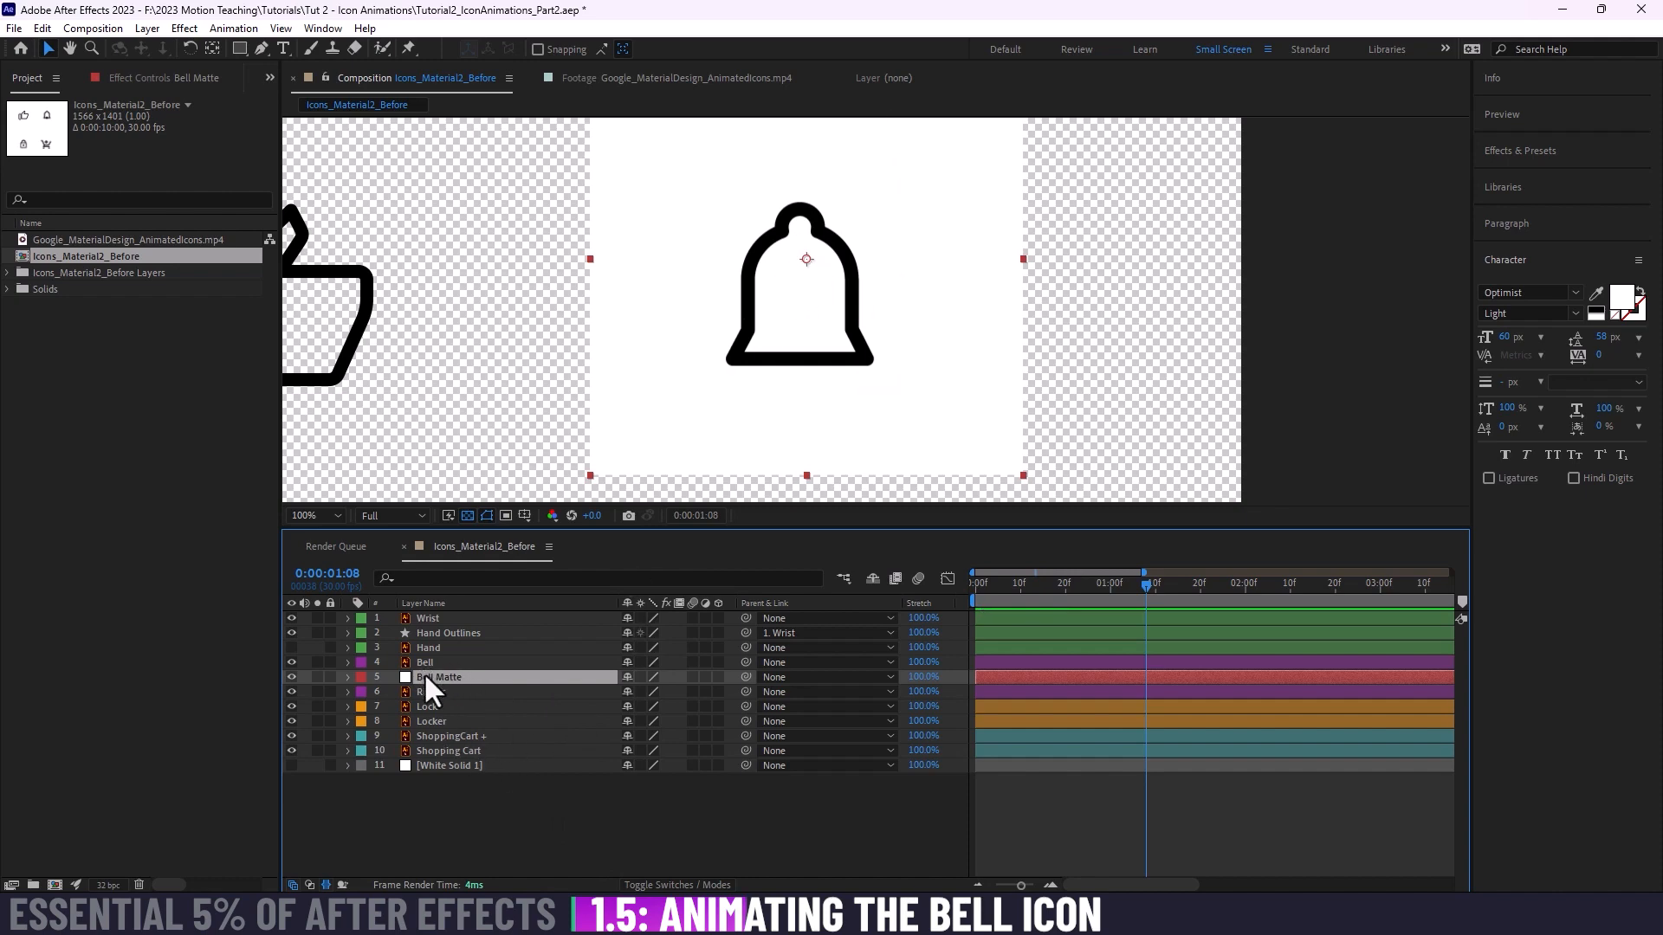
# Step: Reposition the Bell Matte solid in the composition so it is centred behind the bell icon
pyautogui.moveTo(799, 252); pyautogui.dragTo(845, 305)
pyautogui.press('space')
pyautogui.press('space')
pyautogui.press('space')
pyautogui.scroll(-1, 845, 317)
pyautogui.press('space')
pyautogui.moveTo(873, 530); pyautogui.dragTo(873, 543)
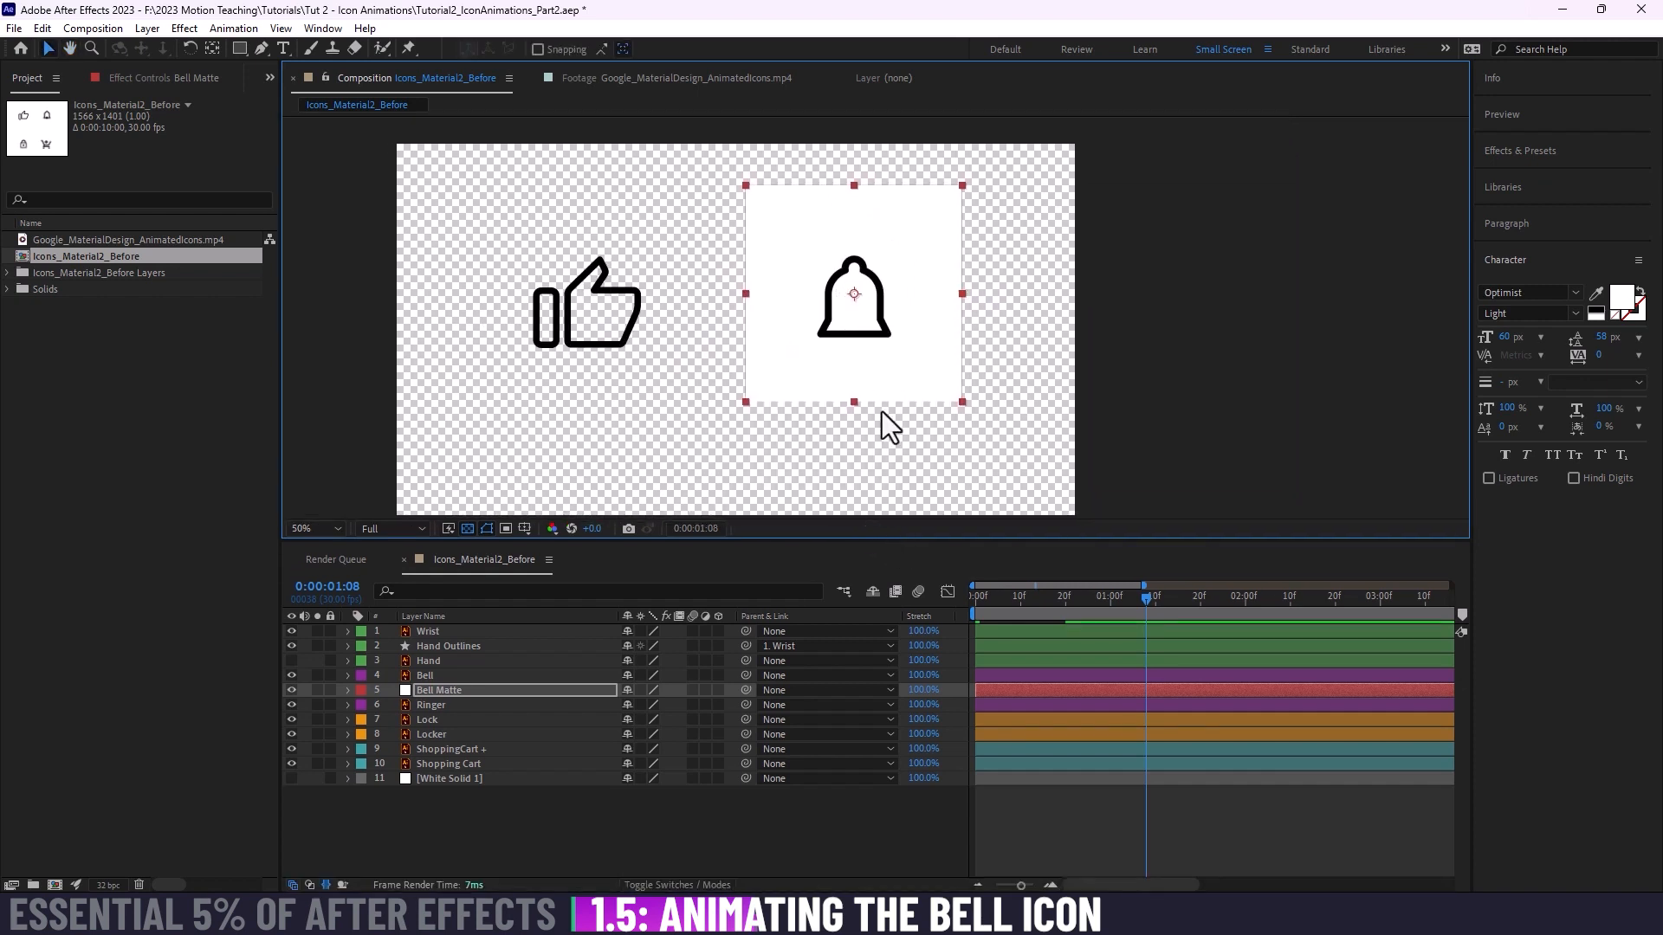
pyautogui.moveTo(882, 412); pyautogui.dragTo(887, 400)
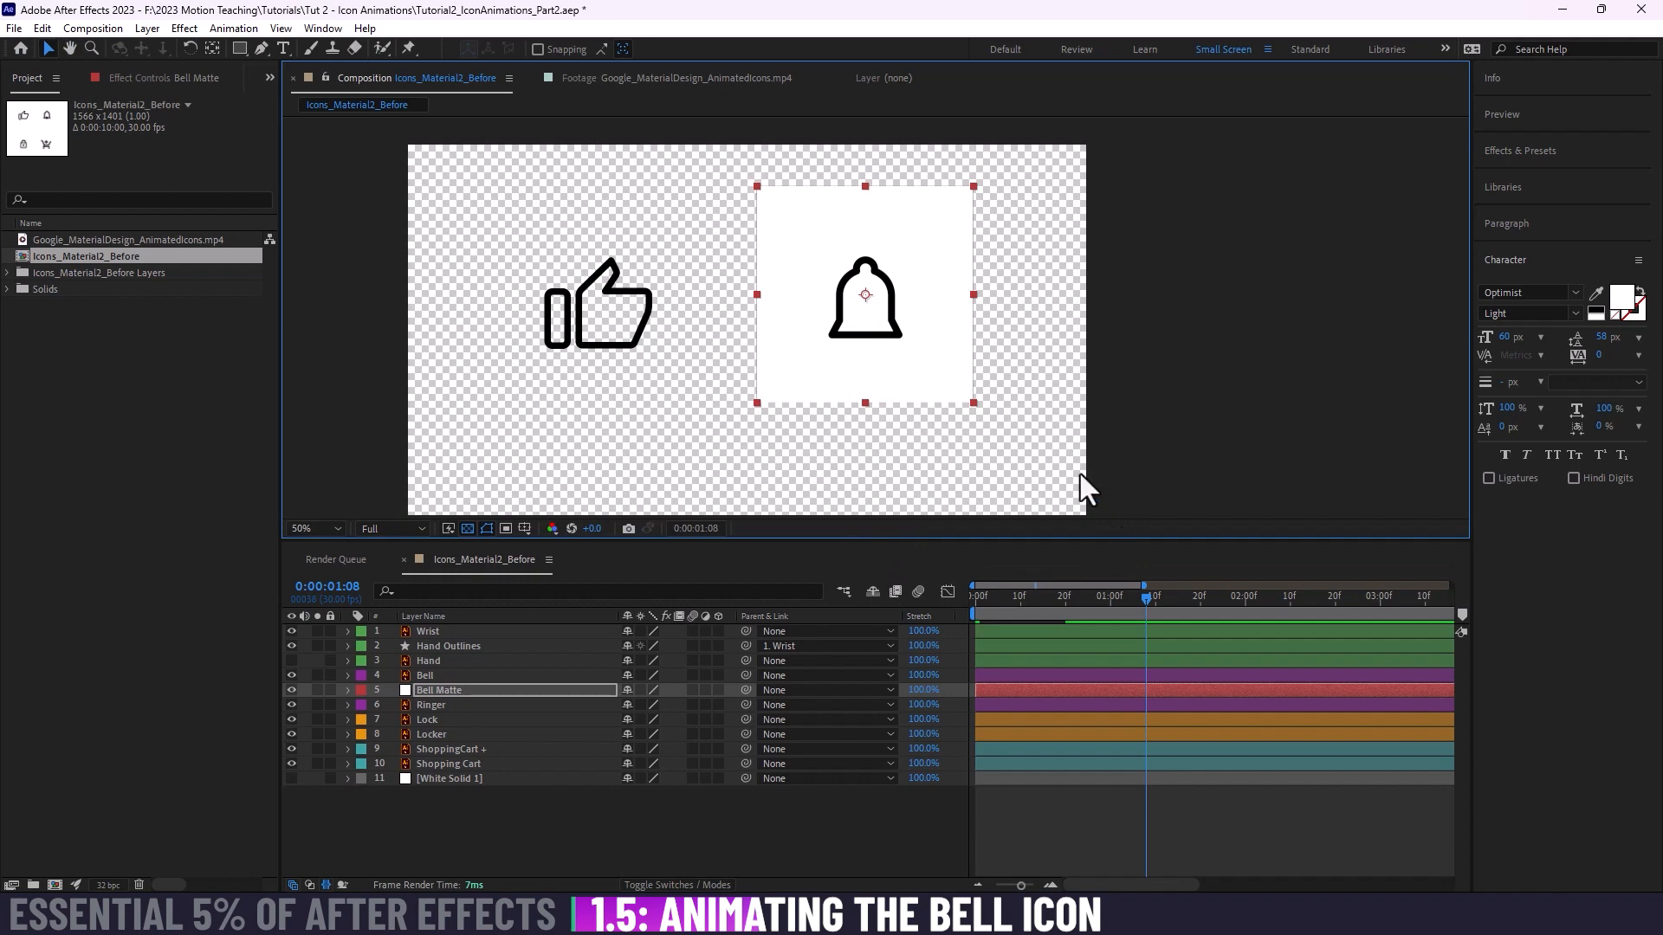
# Step: Draw a rectangular mask on the Bell Matte layer, from above the bell's upper left to beyond the solid's lower right corner
pyautogui.click(431, 691)
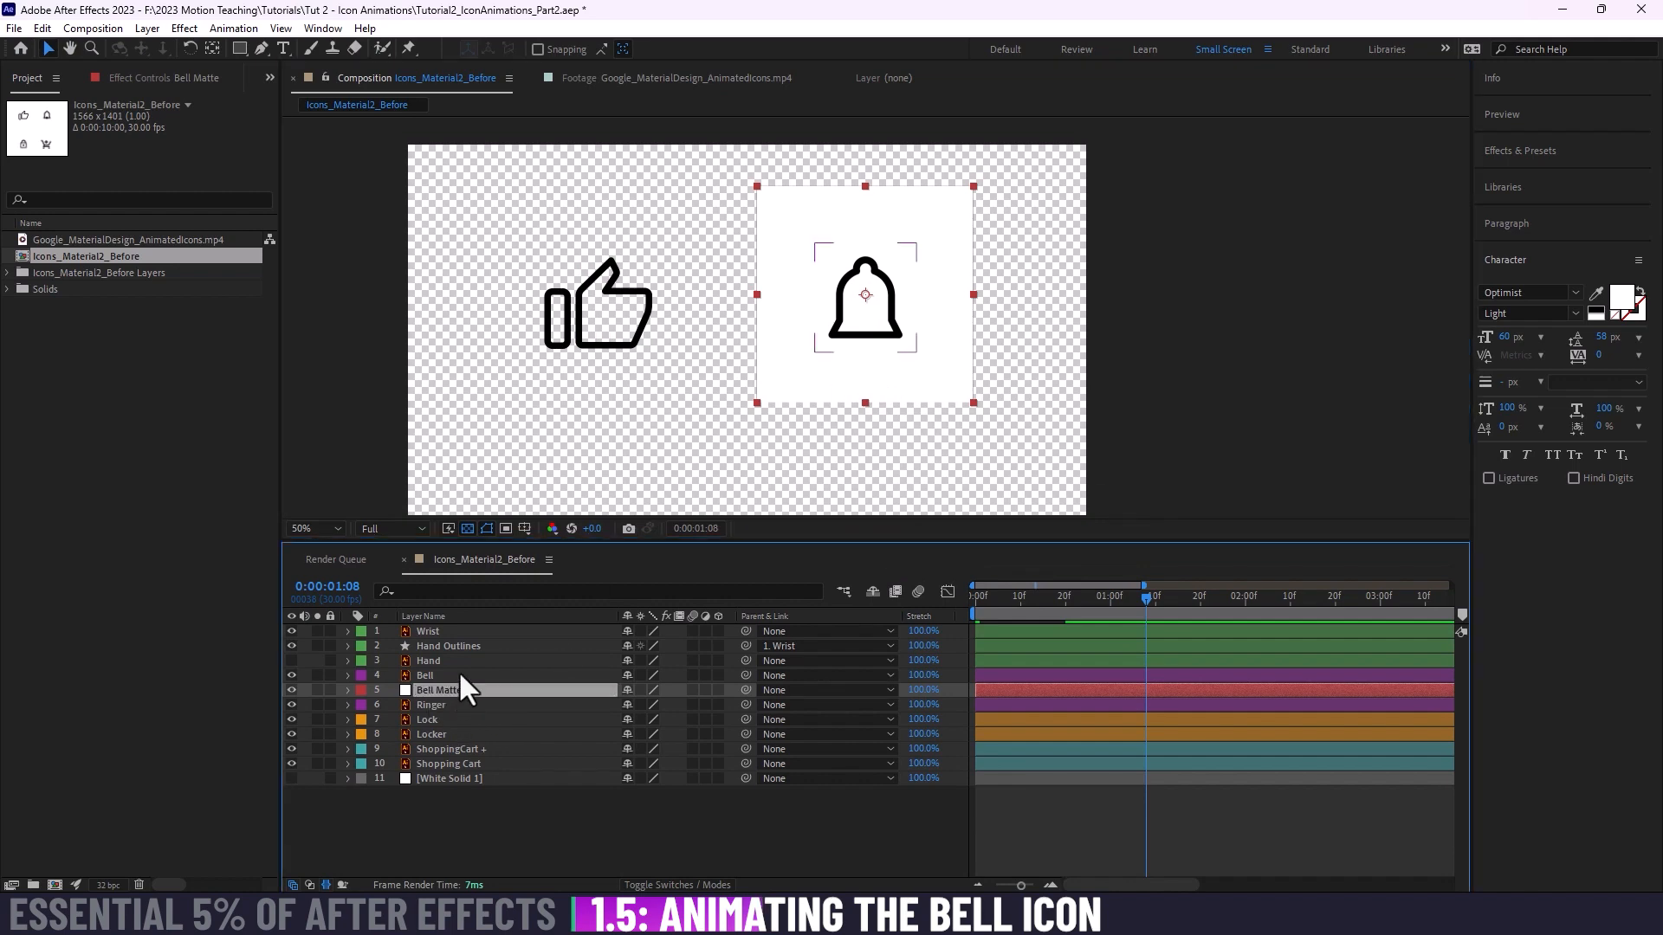
pyautogui.click(242, 45)
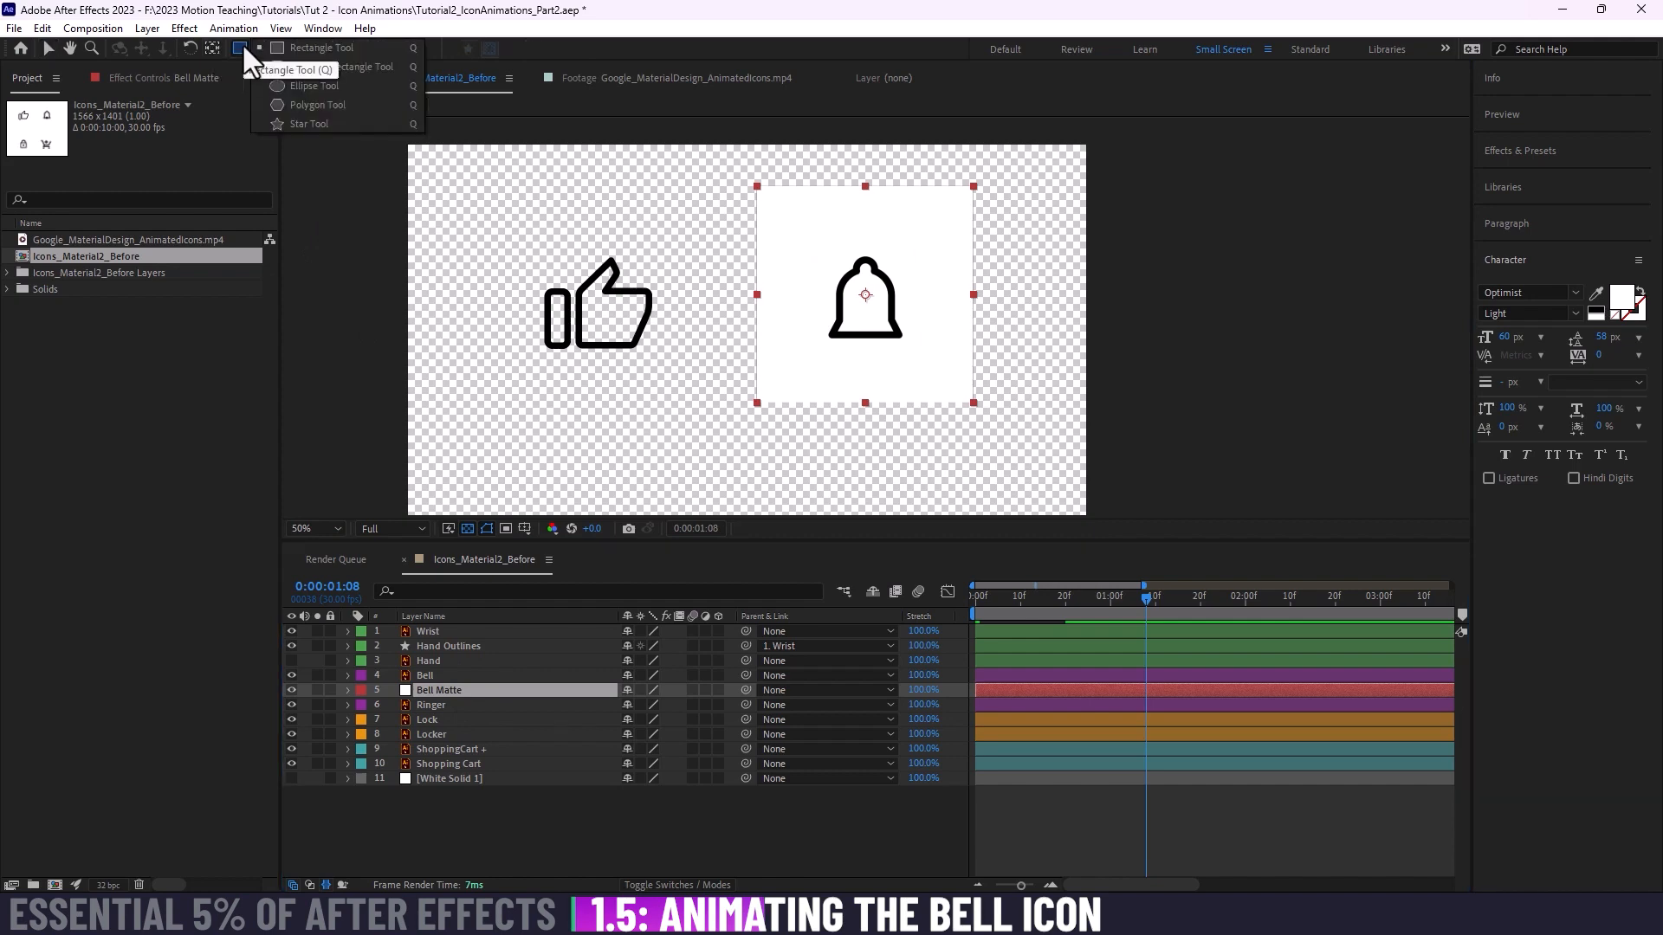
pyautogui.click(328, 42)
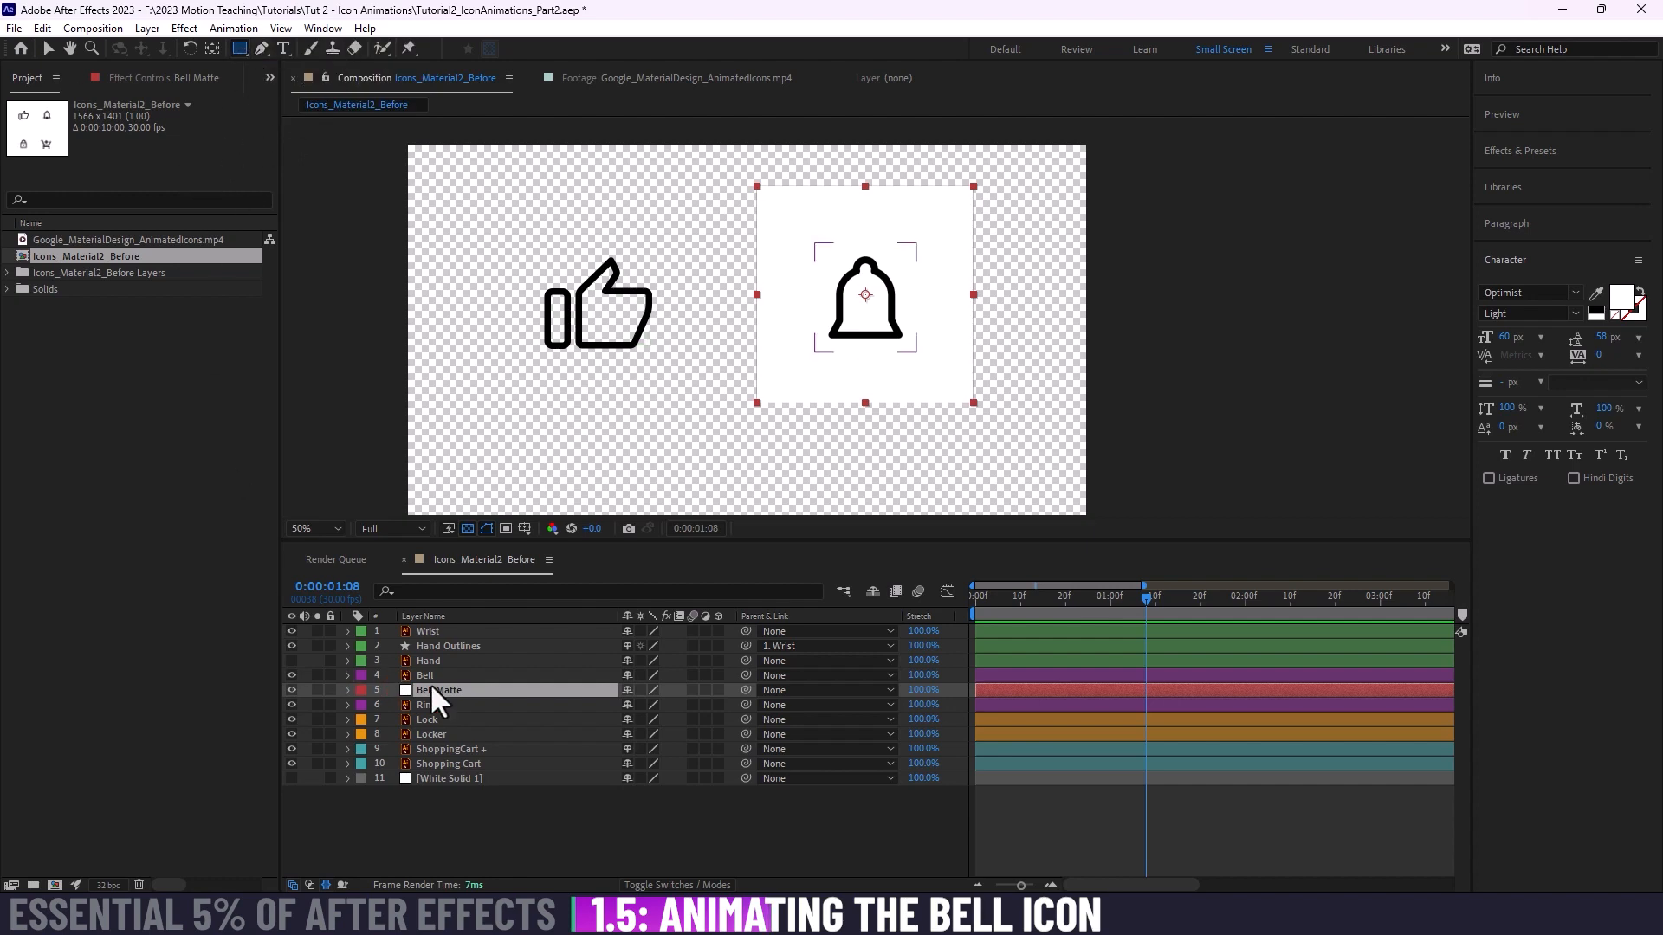
pyautogui.moveTo(798, 253); pyautogui.dragTo(1009, 436)
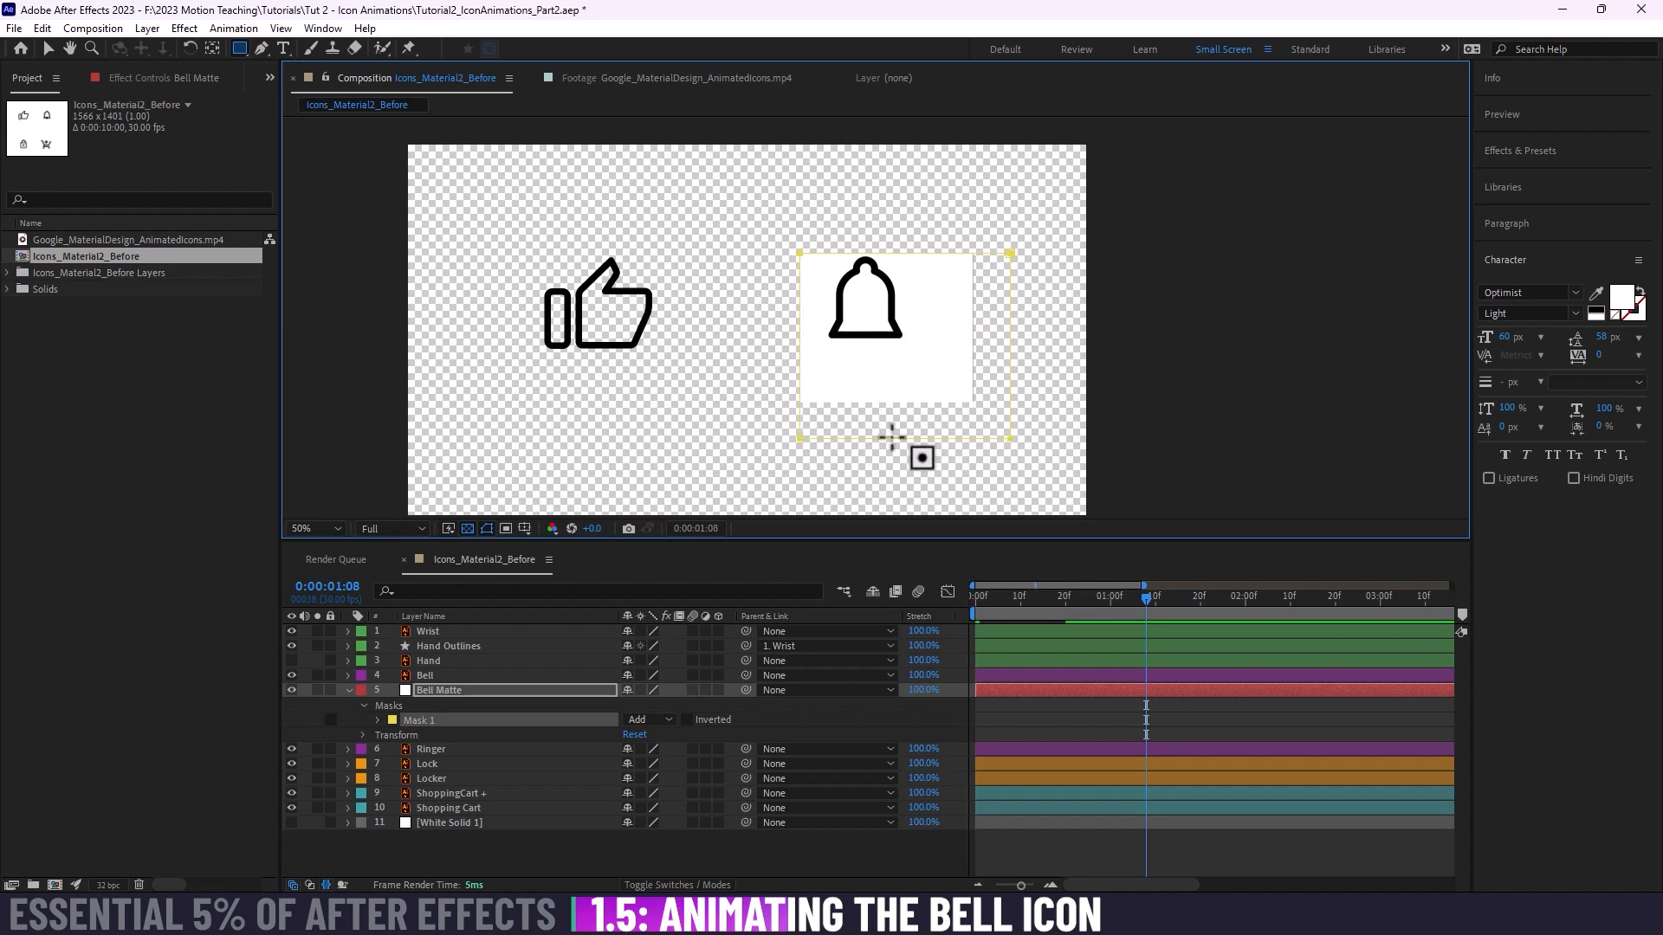
# Step: Change the Bell Matte mask's outline color to blue (4C57E4) with the transparency grid temporarily off, and turn the grid back on
pyautogui.click(467, 528)
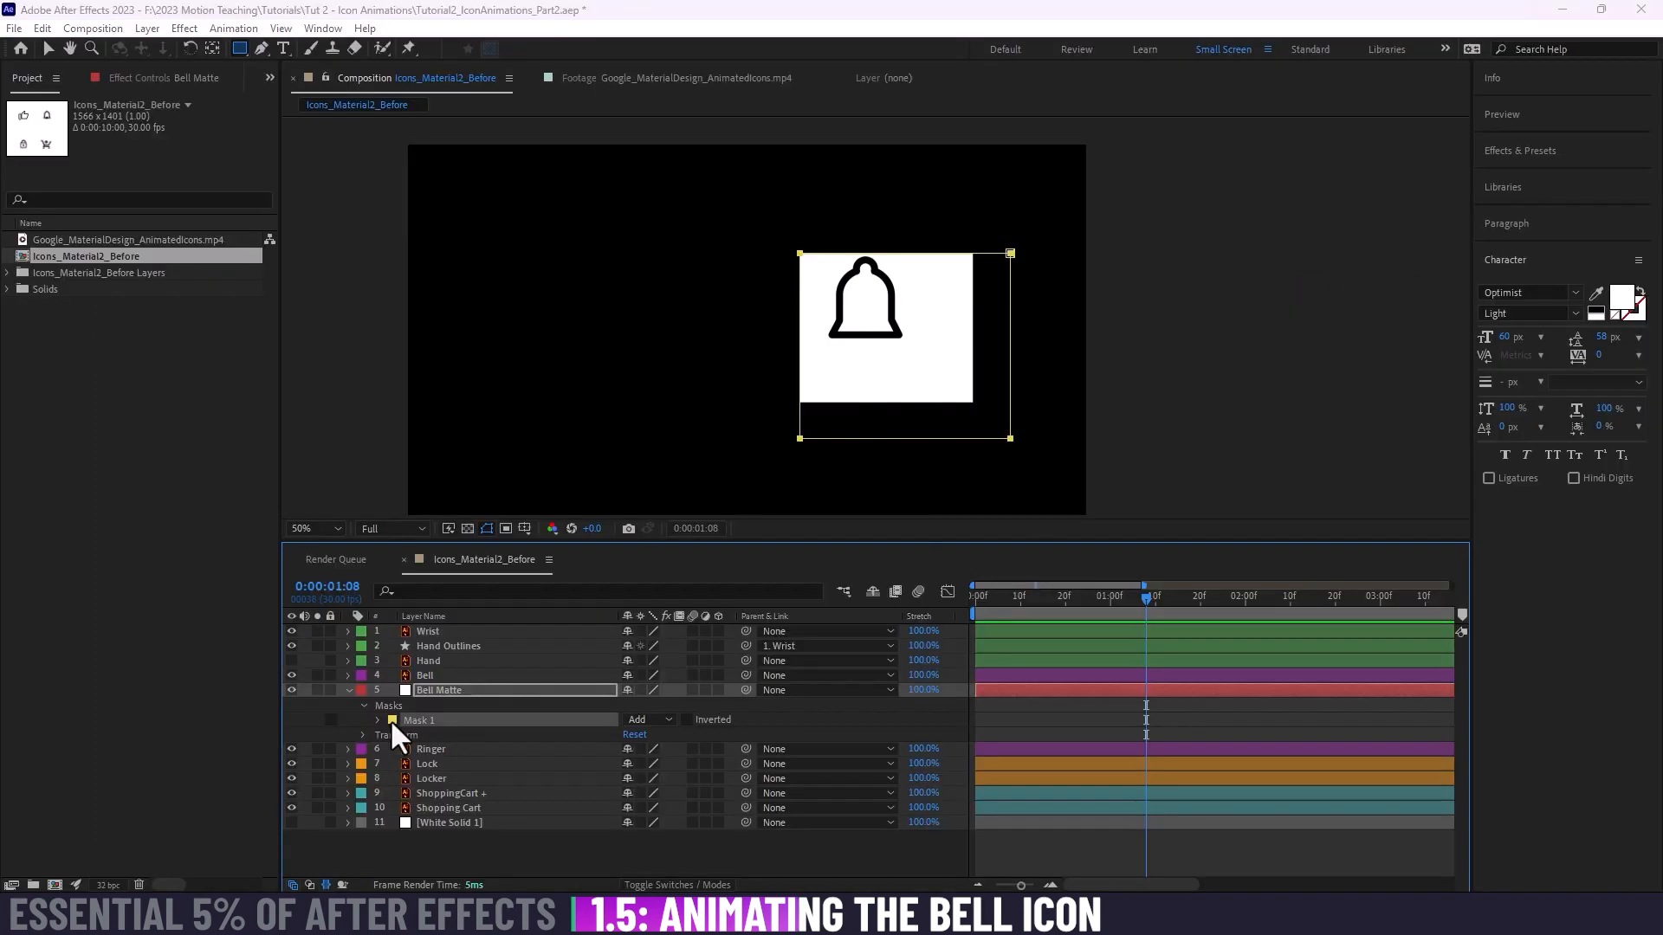
pyautogui.click(321, 547)
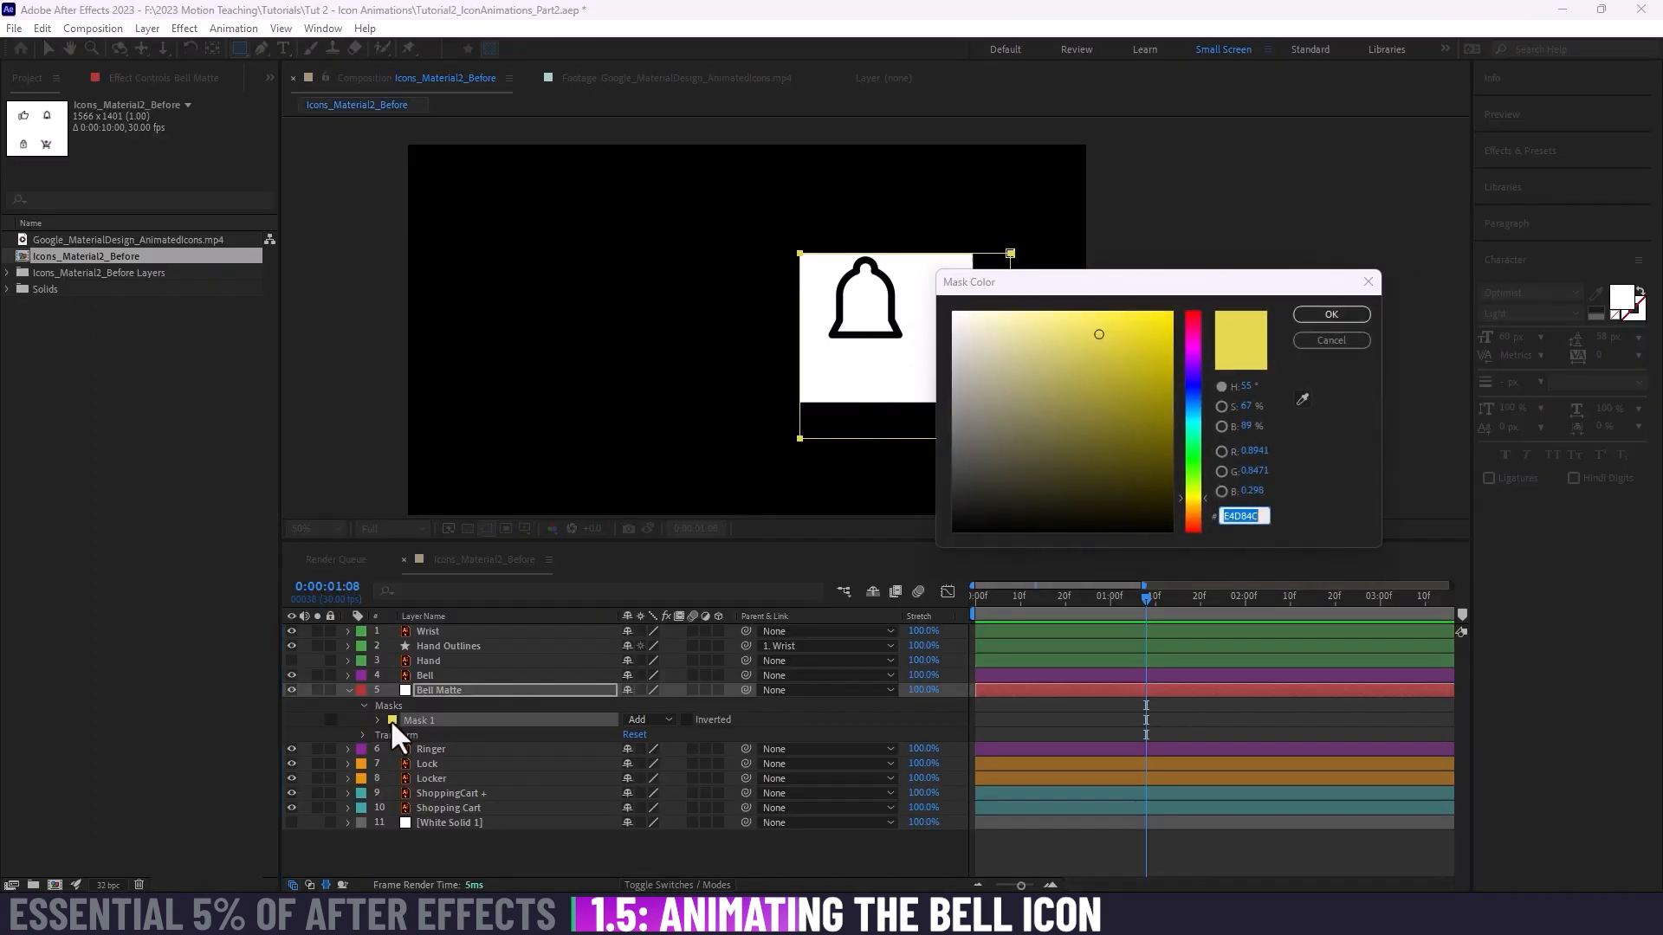
pyautogui.moveTo(1153, 279); pyautogui.dragTo(1261, 224)
pyautogui.moveTo(1292, 329)
pyautogui.mouseDown()
pyautogui.moveTo(1307, 283)
pyautogui.moveTo(1302, 351)
pyautogui.moveTo(1303, 331)
pyautogui.mouseUp()
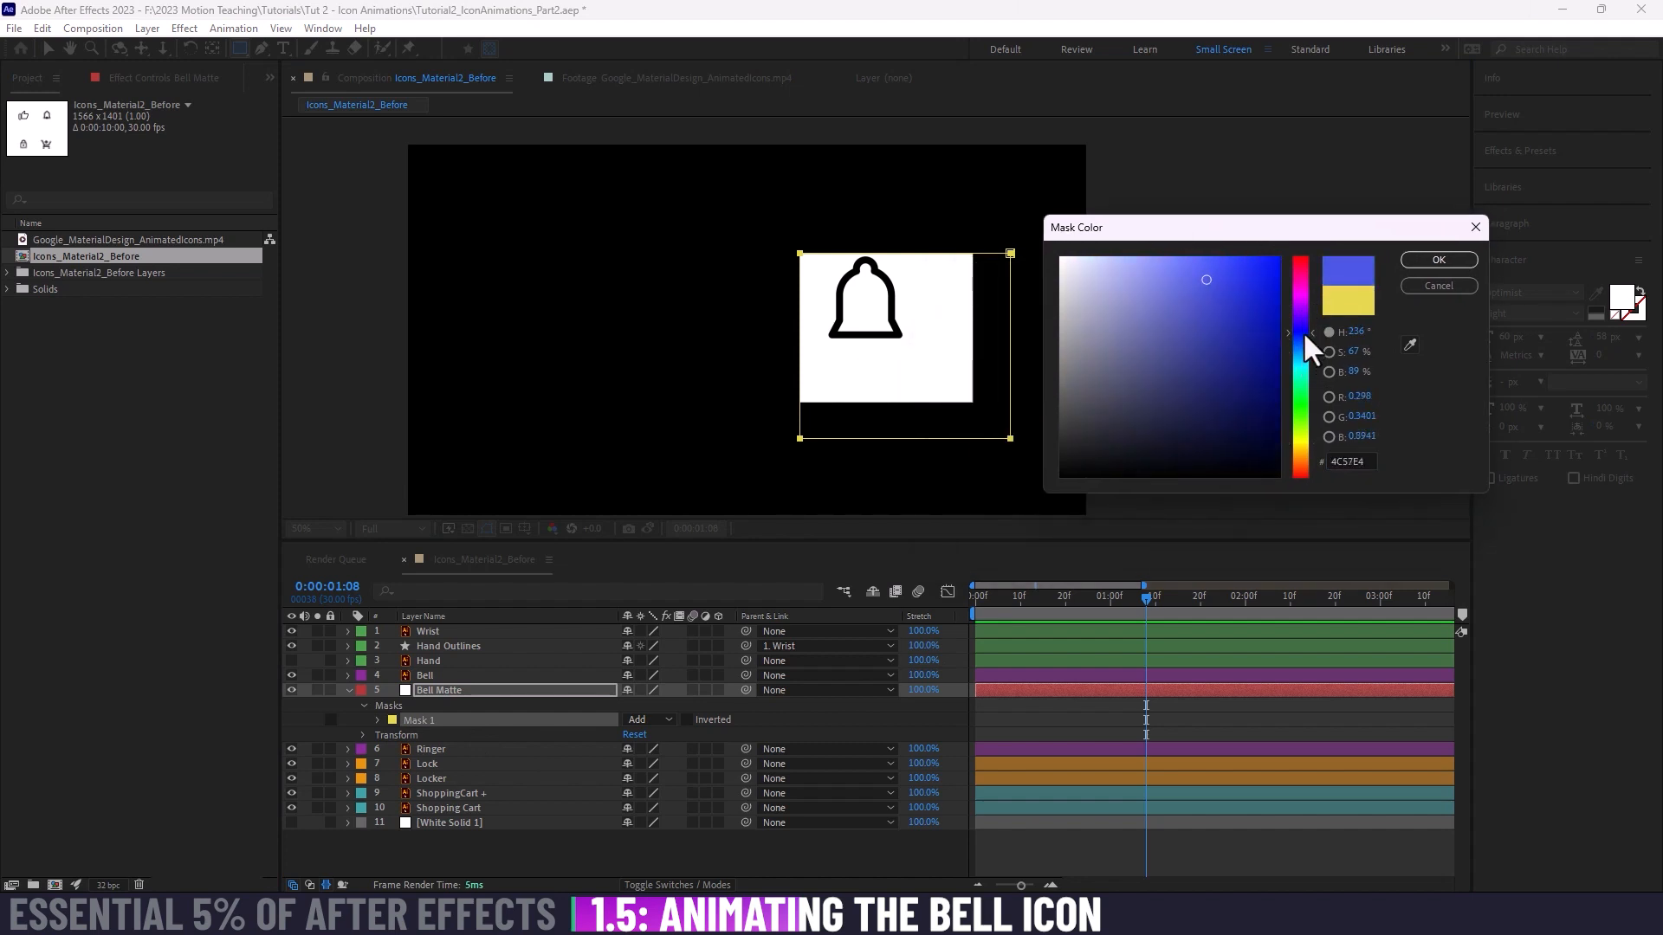
pyautogui.click(1438, 260)
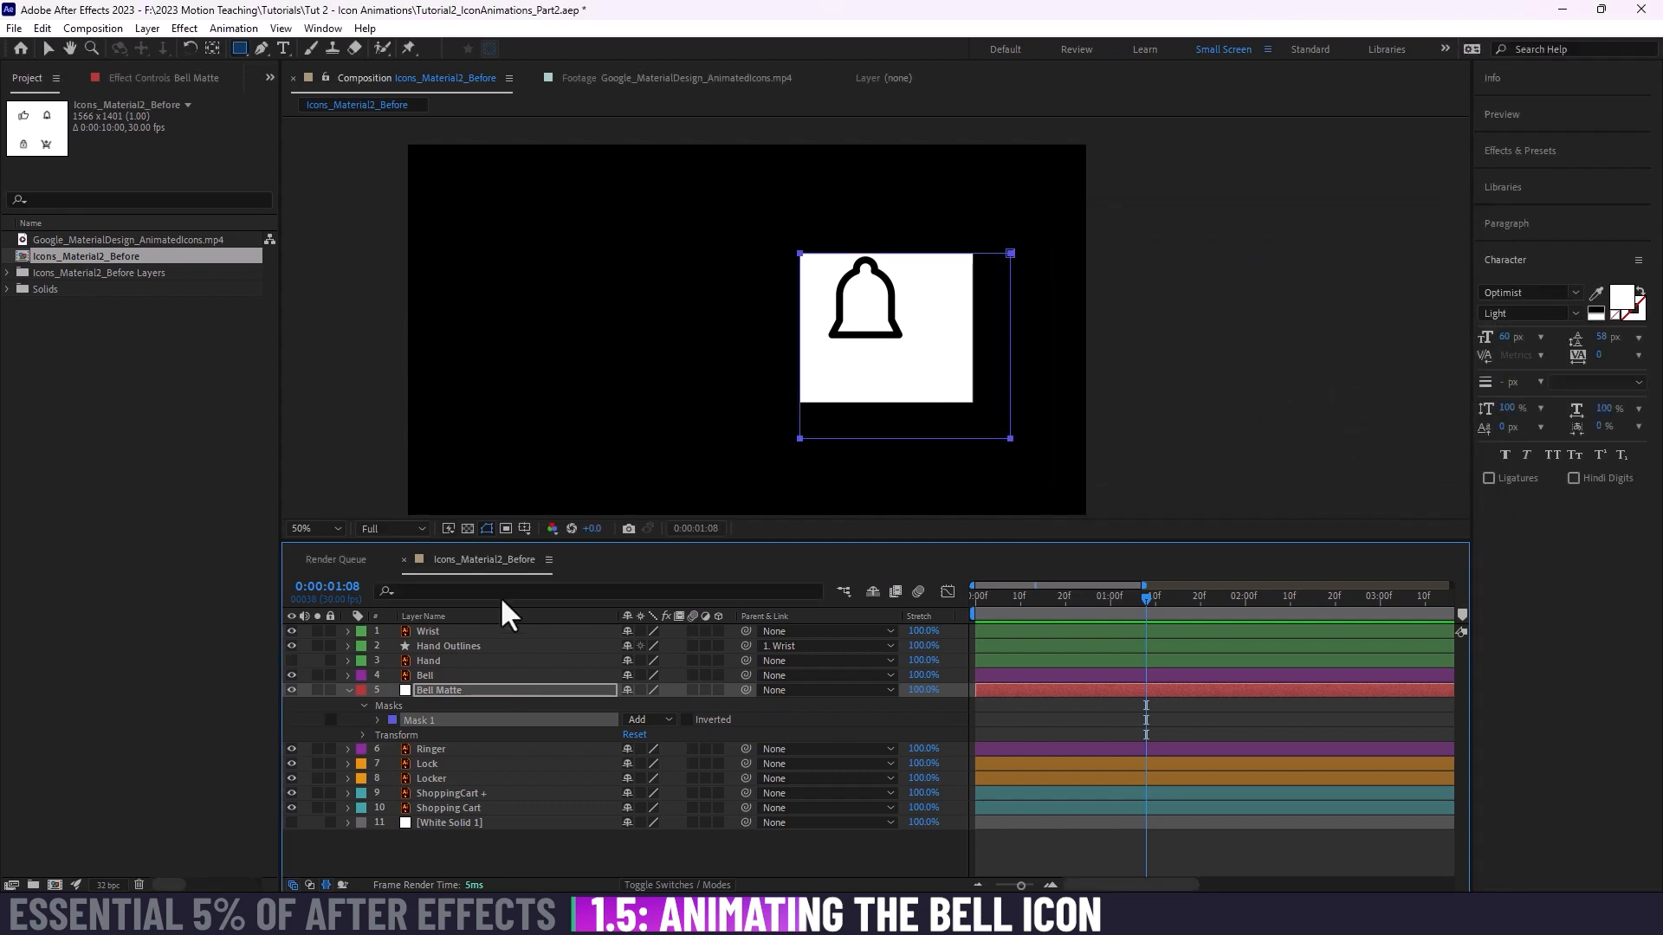
pyautogui.click(467, 529)
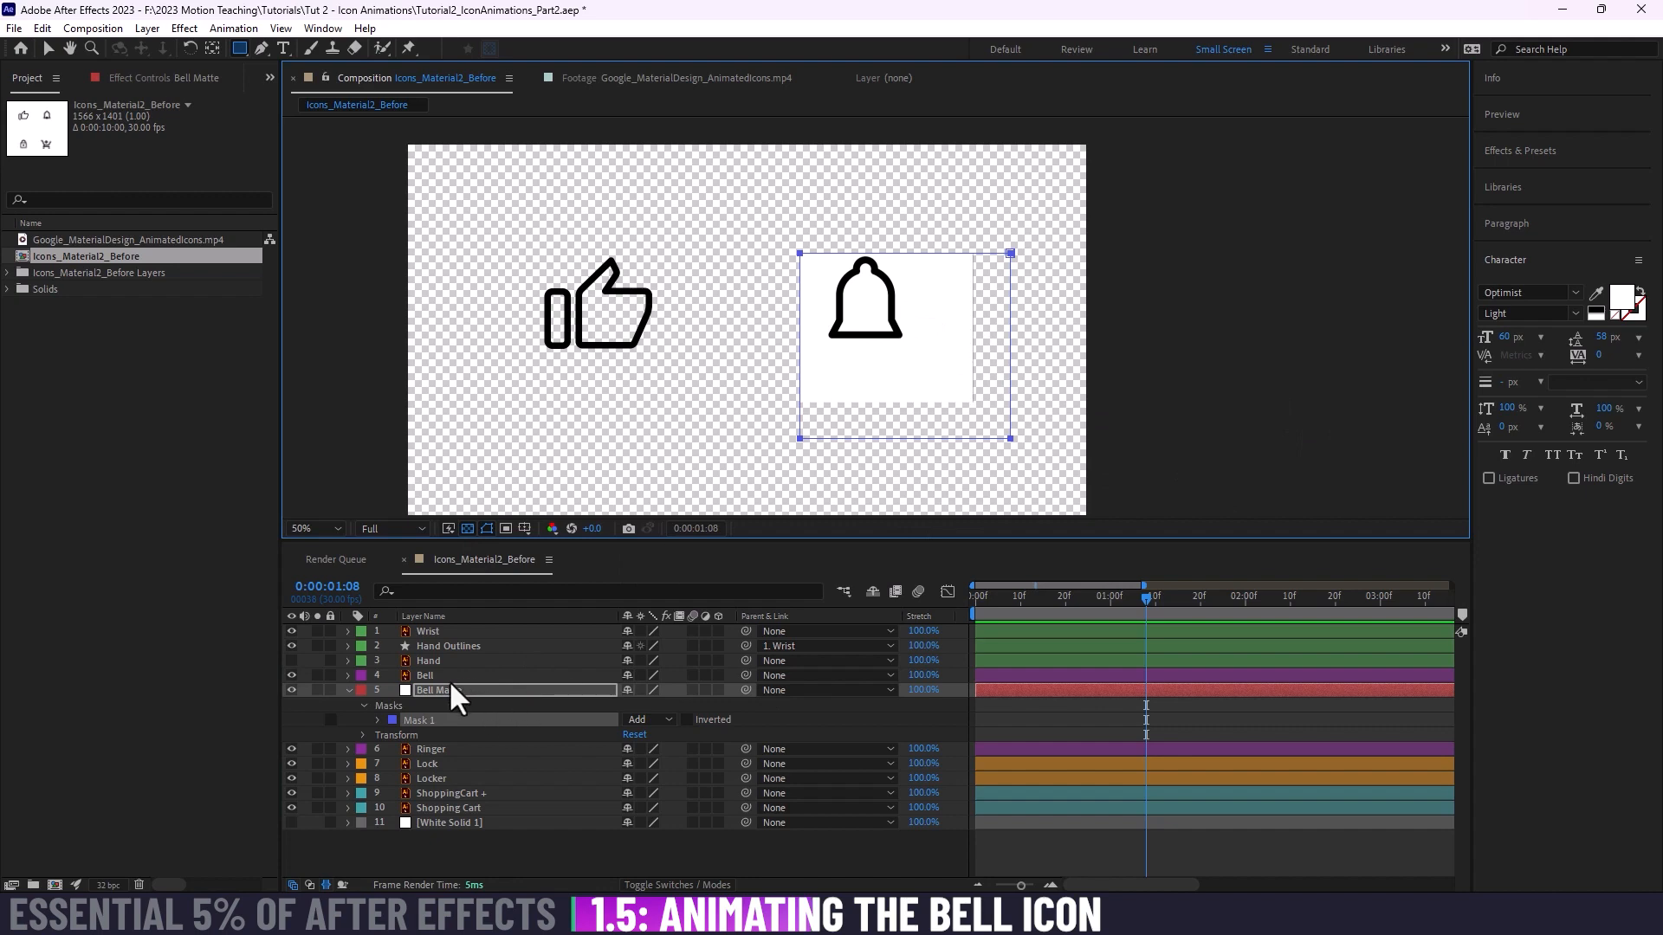
# Step: Delete the rectangular mask from the Bell Matte layer, keeping the Rectangle Tool active
pyautogui.click(240, 48)
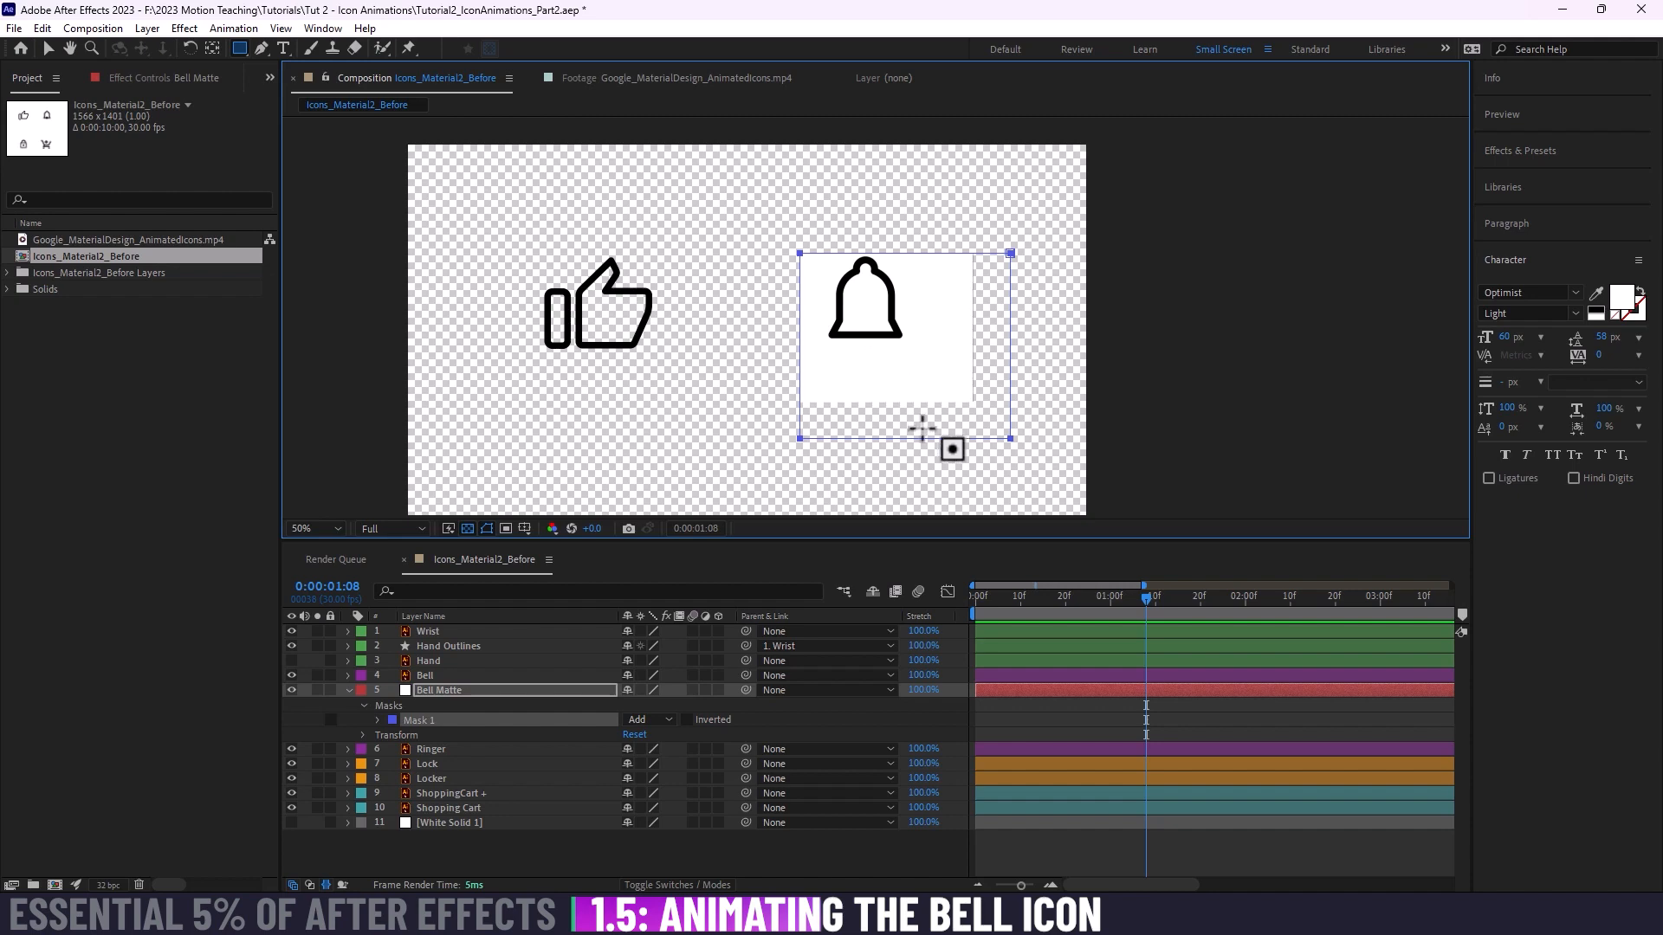
pyautogui.click(430, 721)
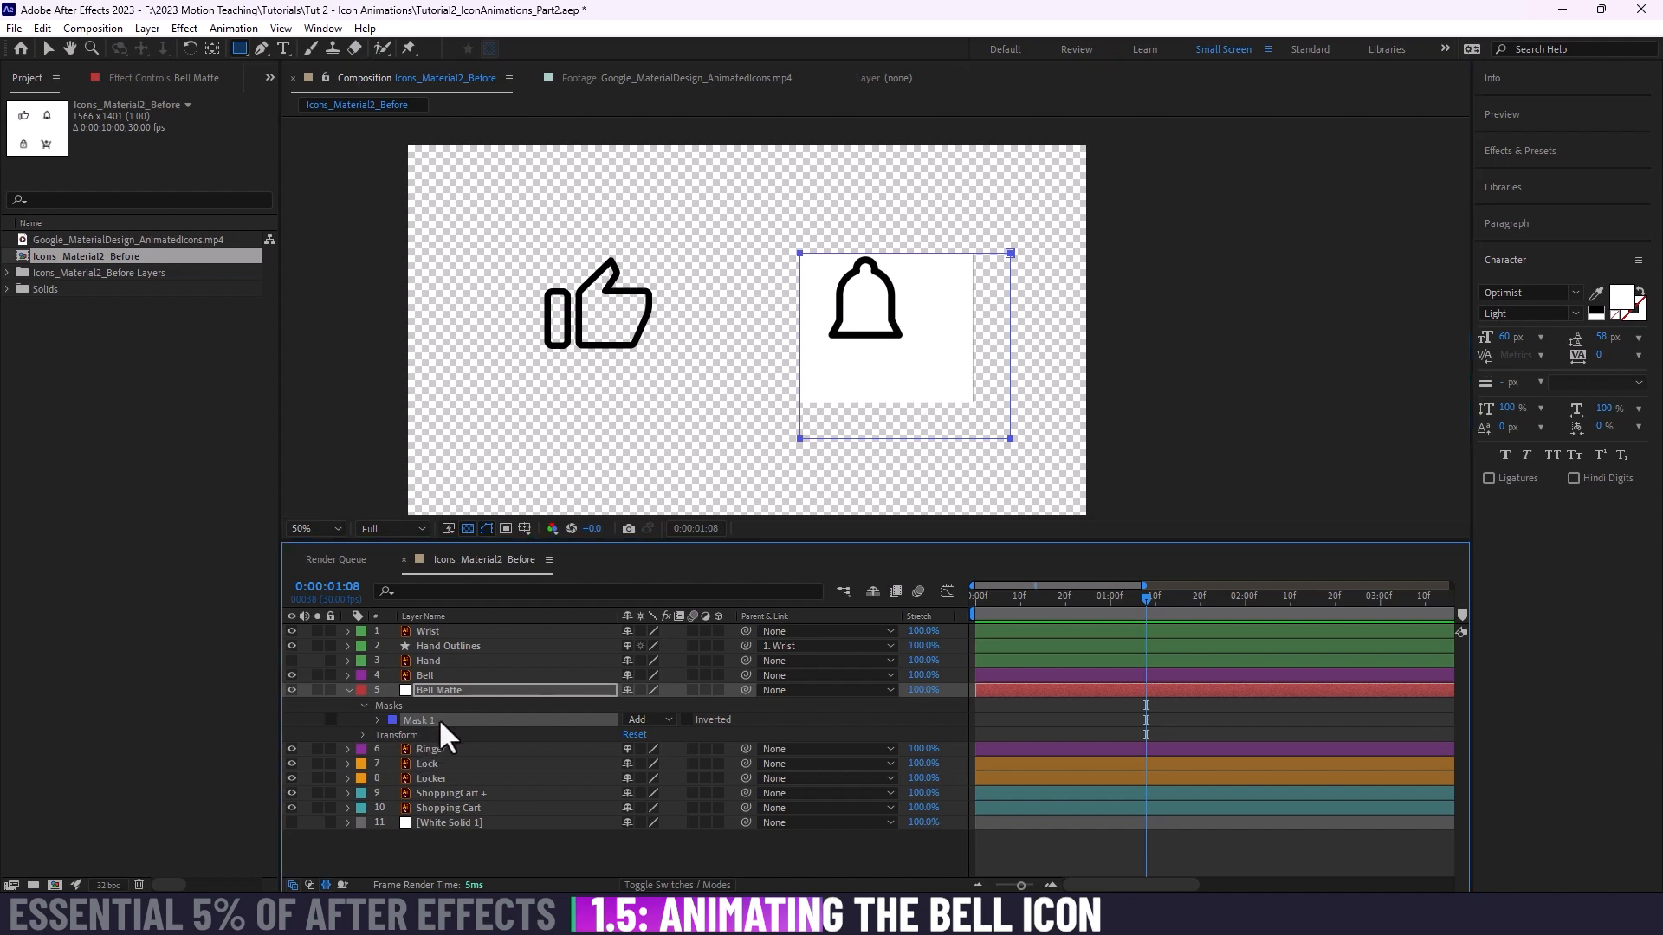
pyautogui.press('Delete')
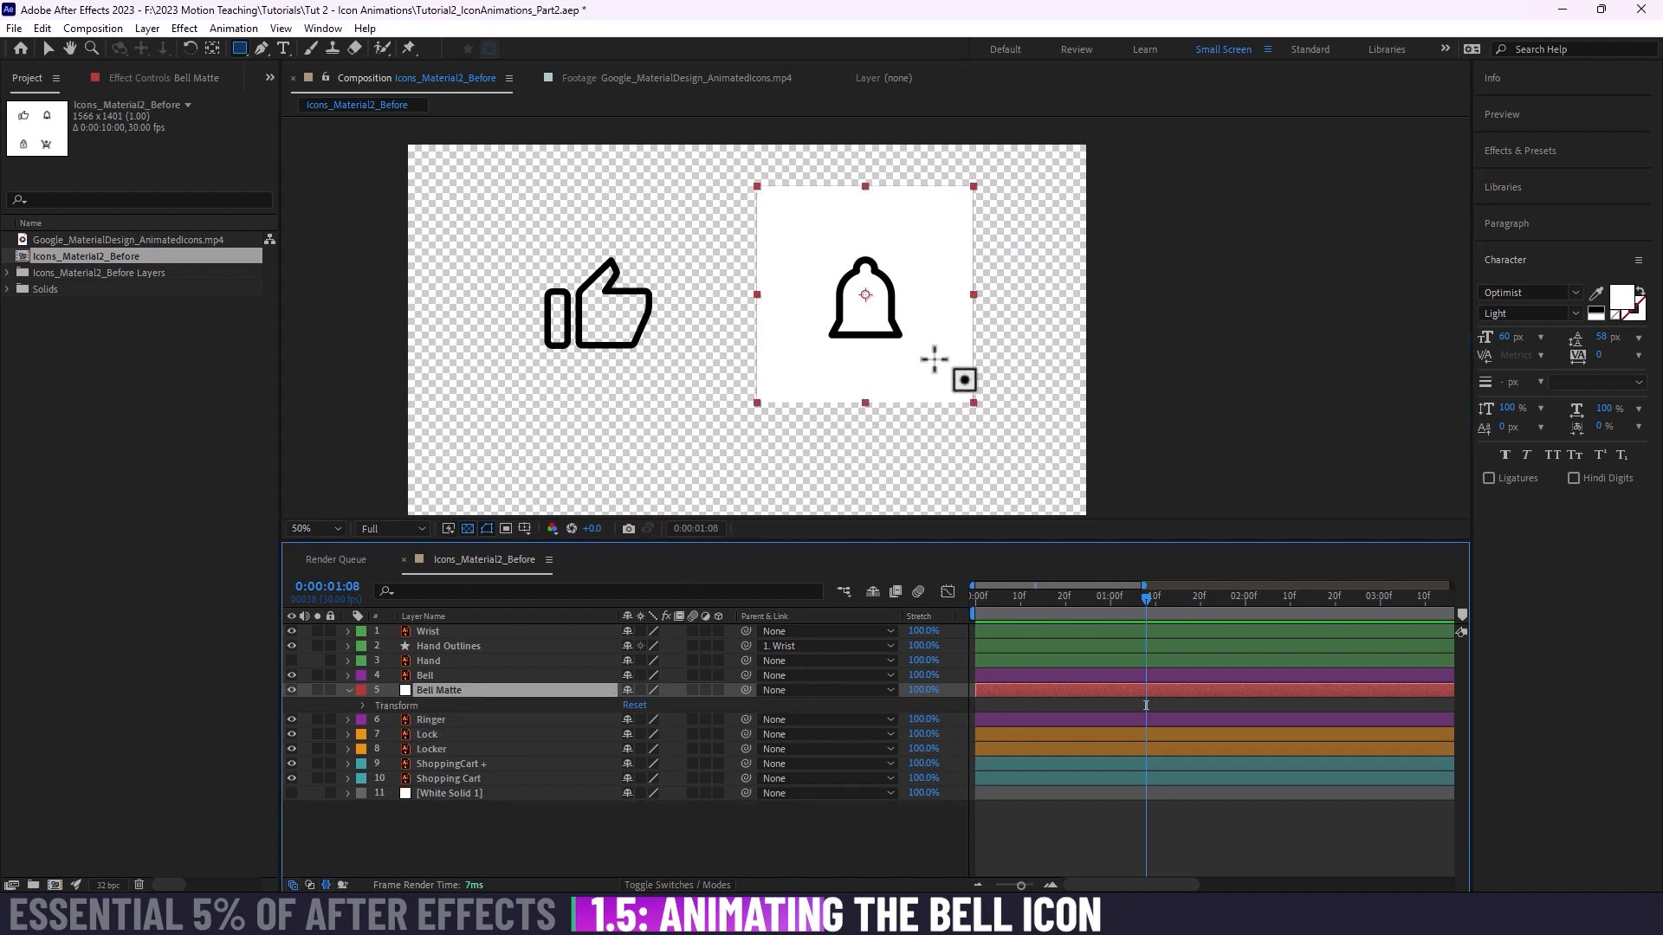
# Step: Try an elliptical mask around the bell on the Bell Matte layer with the Ellipse Tool, and undo it
pyautogui.press('q')
pyautogui.press('q')
pyautogui.press('q')
pyautogui.press('q')
pyautogui.click(237, 47)
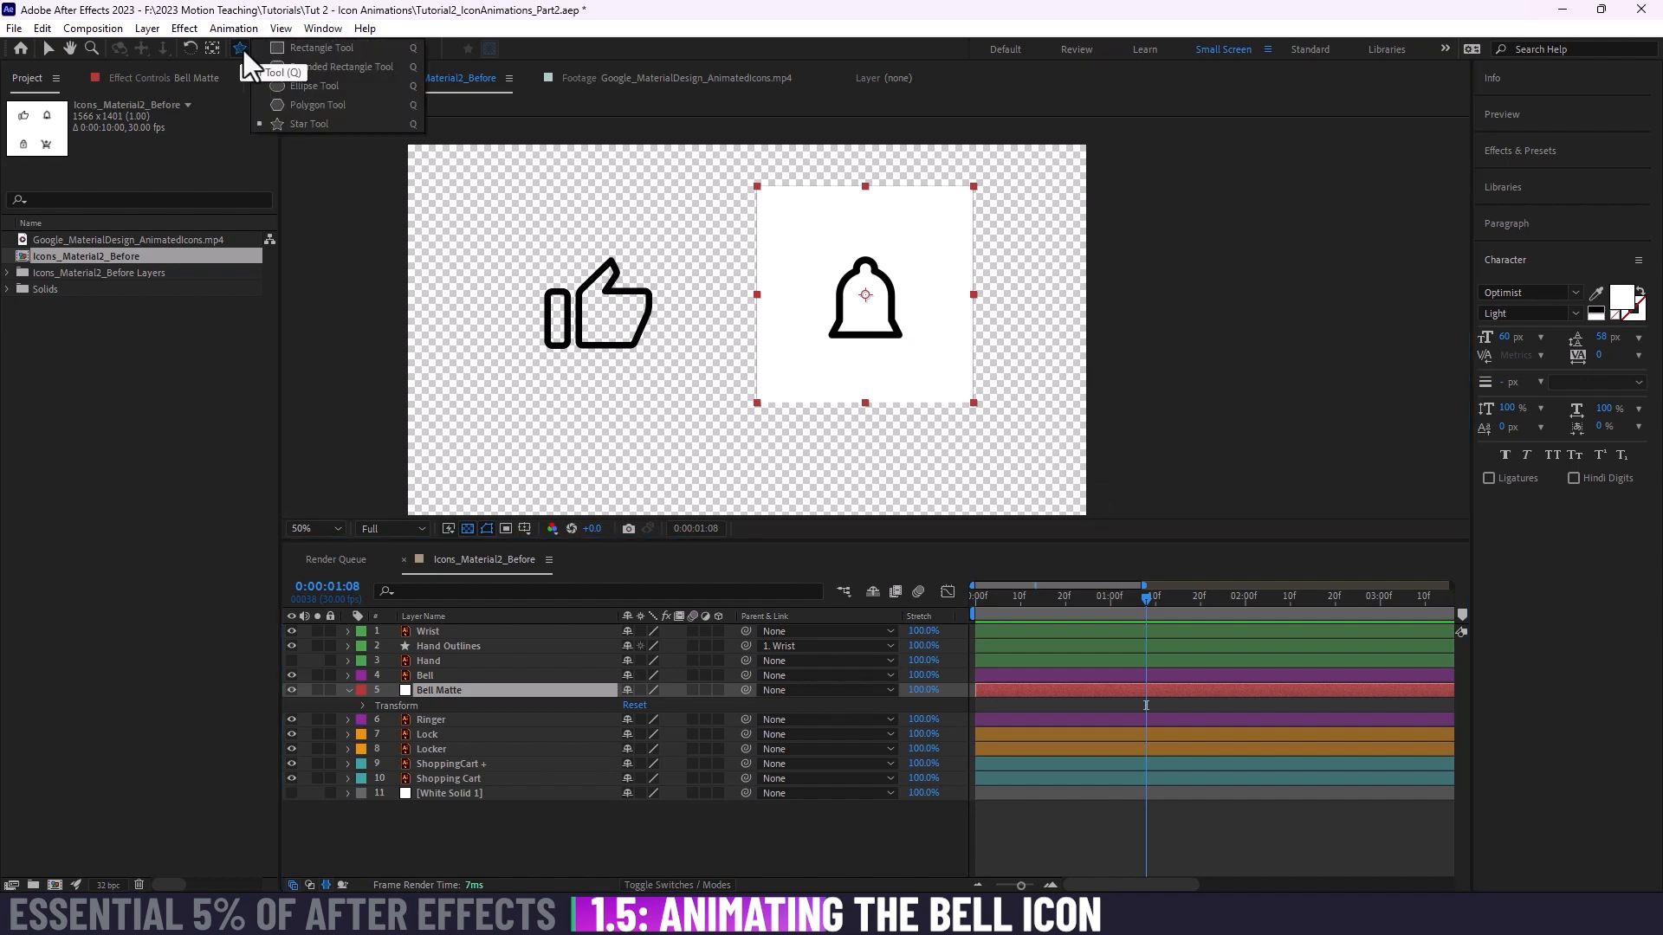
pyautogui.click(299, 83)
pyautogui.moveTo(812, 243); pyautogui.dragTo(964, 365)
pyautogui.hotkey('ctrl', 'z')
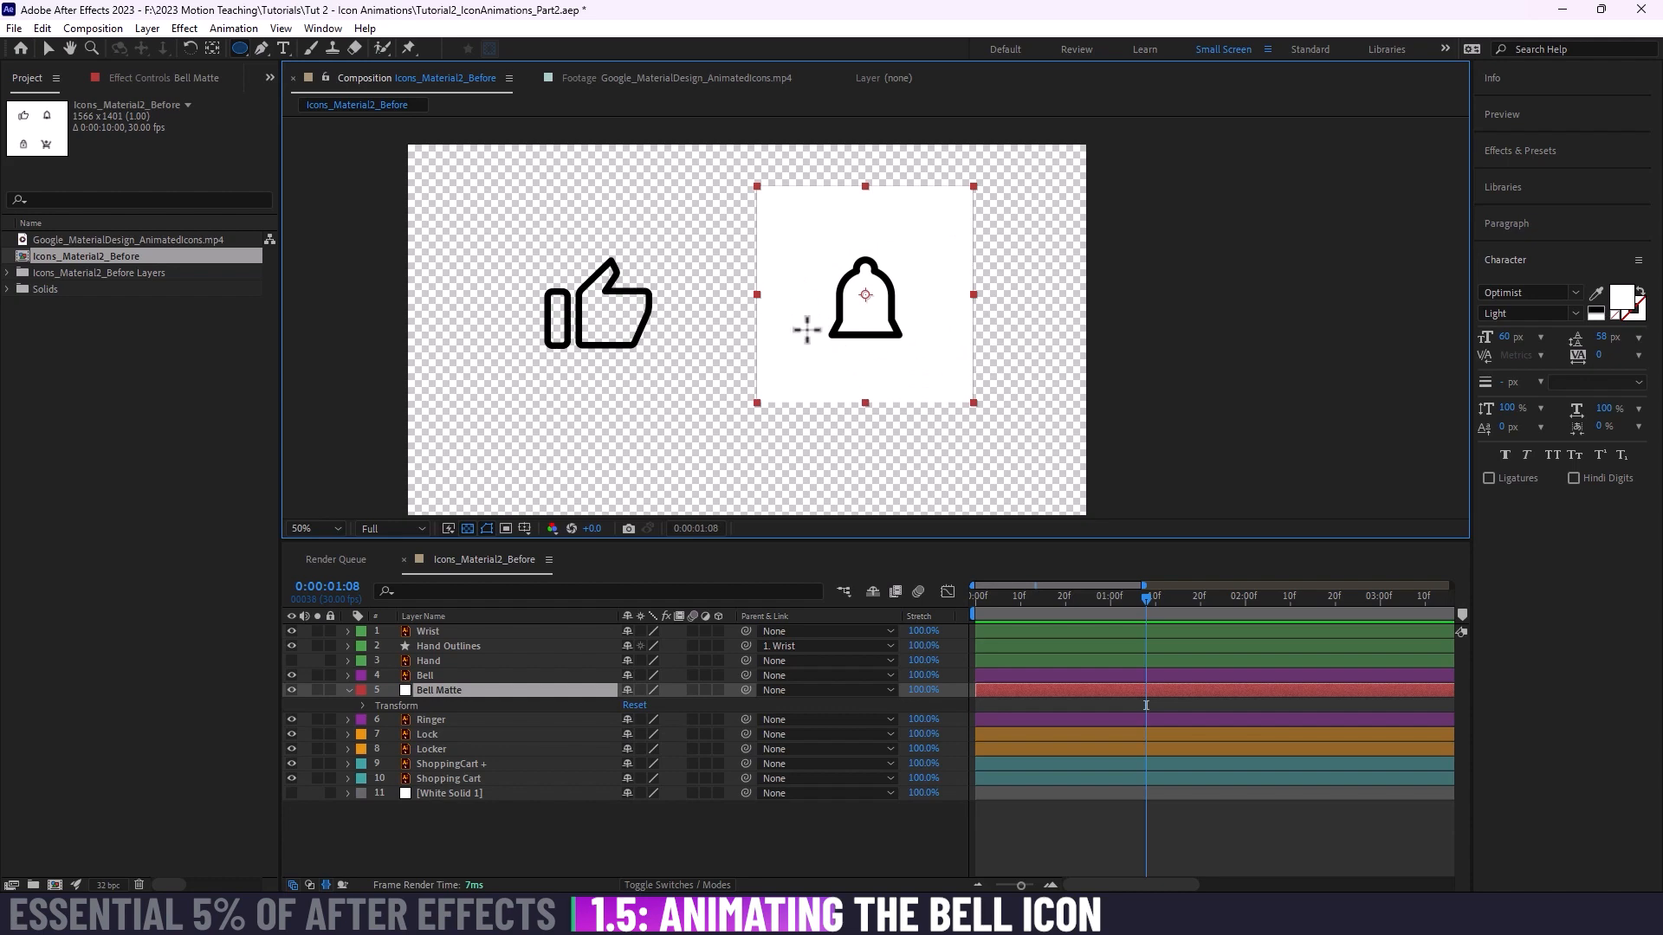
# Step: Draw a closed, rough polygonal mask loosely around the bell on the Bell Matte layer with the Pen Tool
pyautogui.click(260, 49)
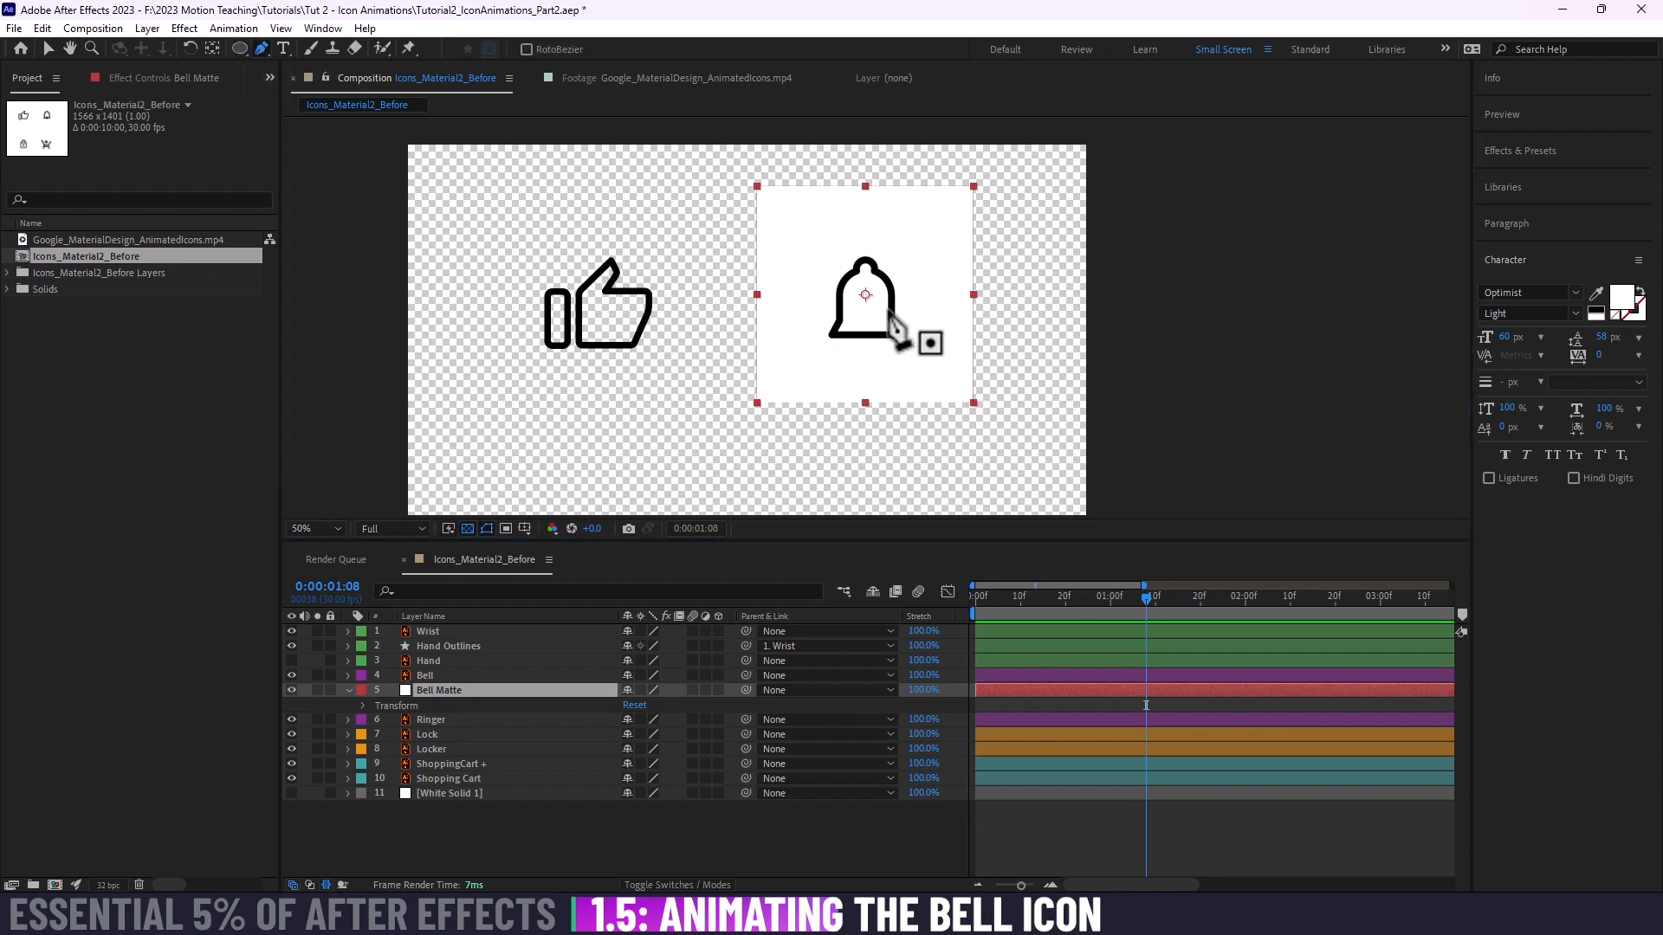
pyautogui.click(827, 246)
pyautogui.click(796, 307)
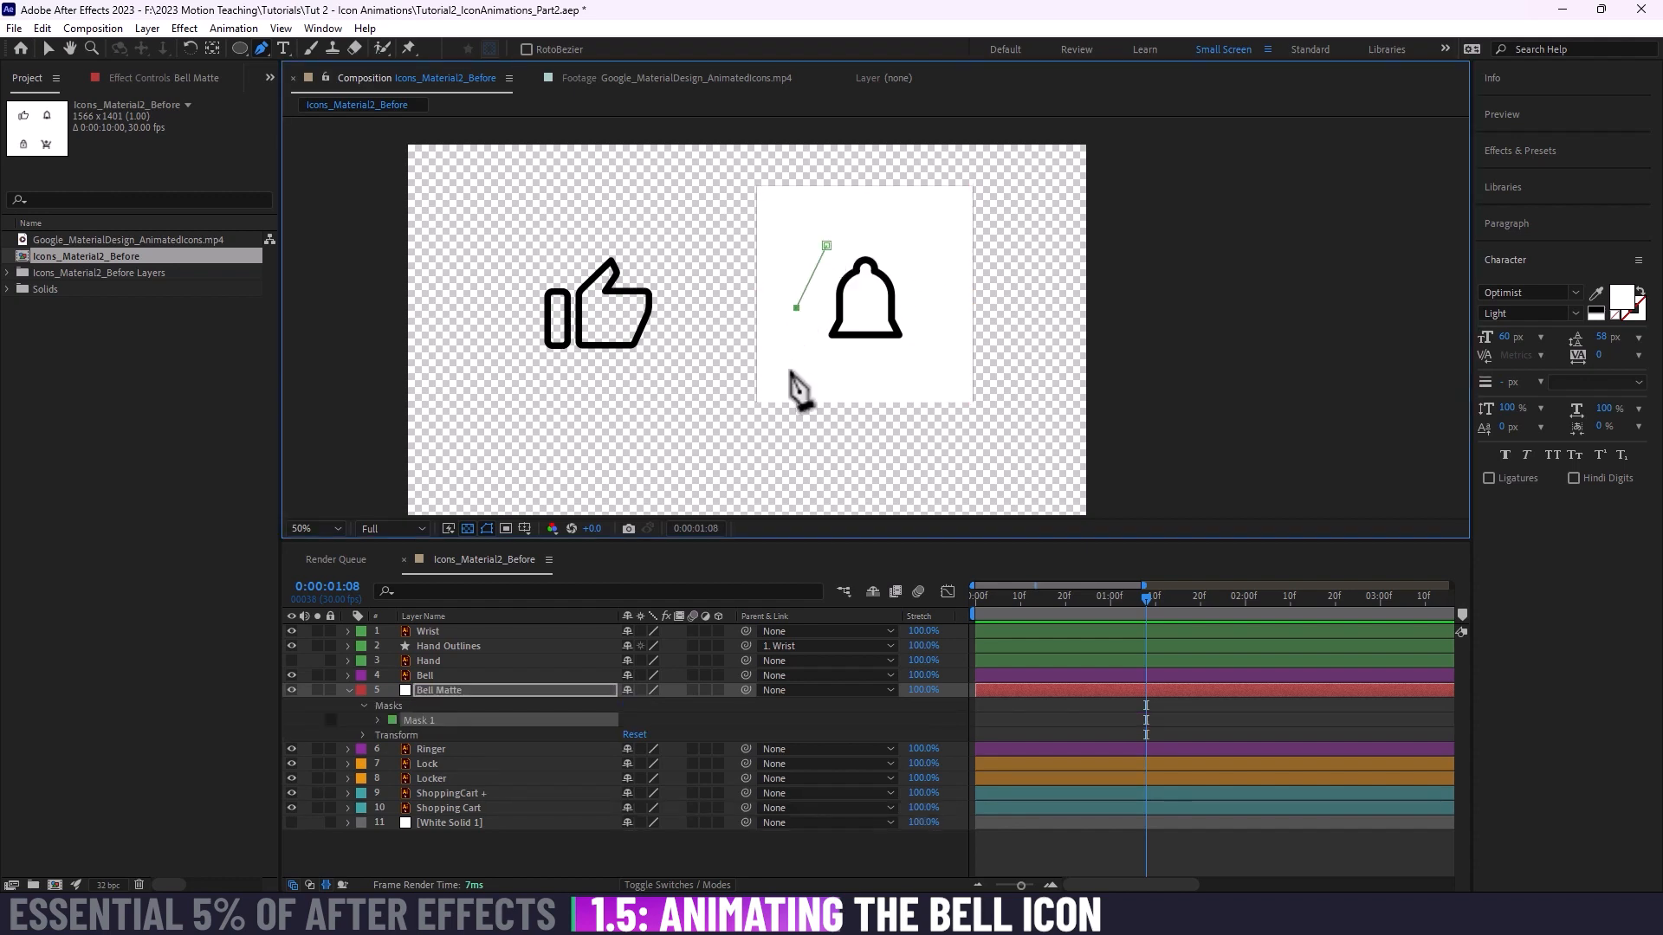
pyautogui.click(886, 398)
pyautogui.click(933, 366)
pyautogui.click(939, 271)
pyautogui.click(901, 230)
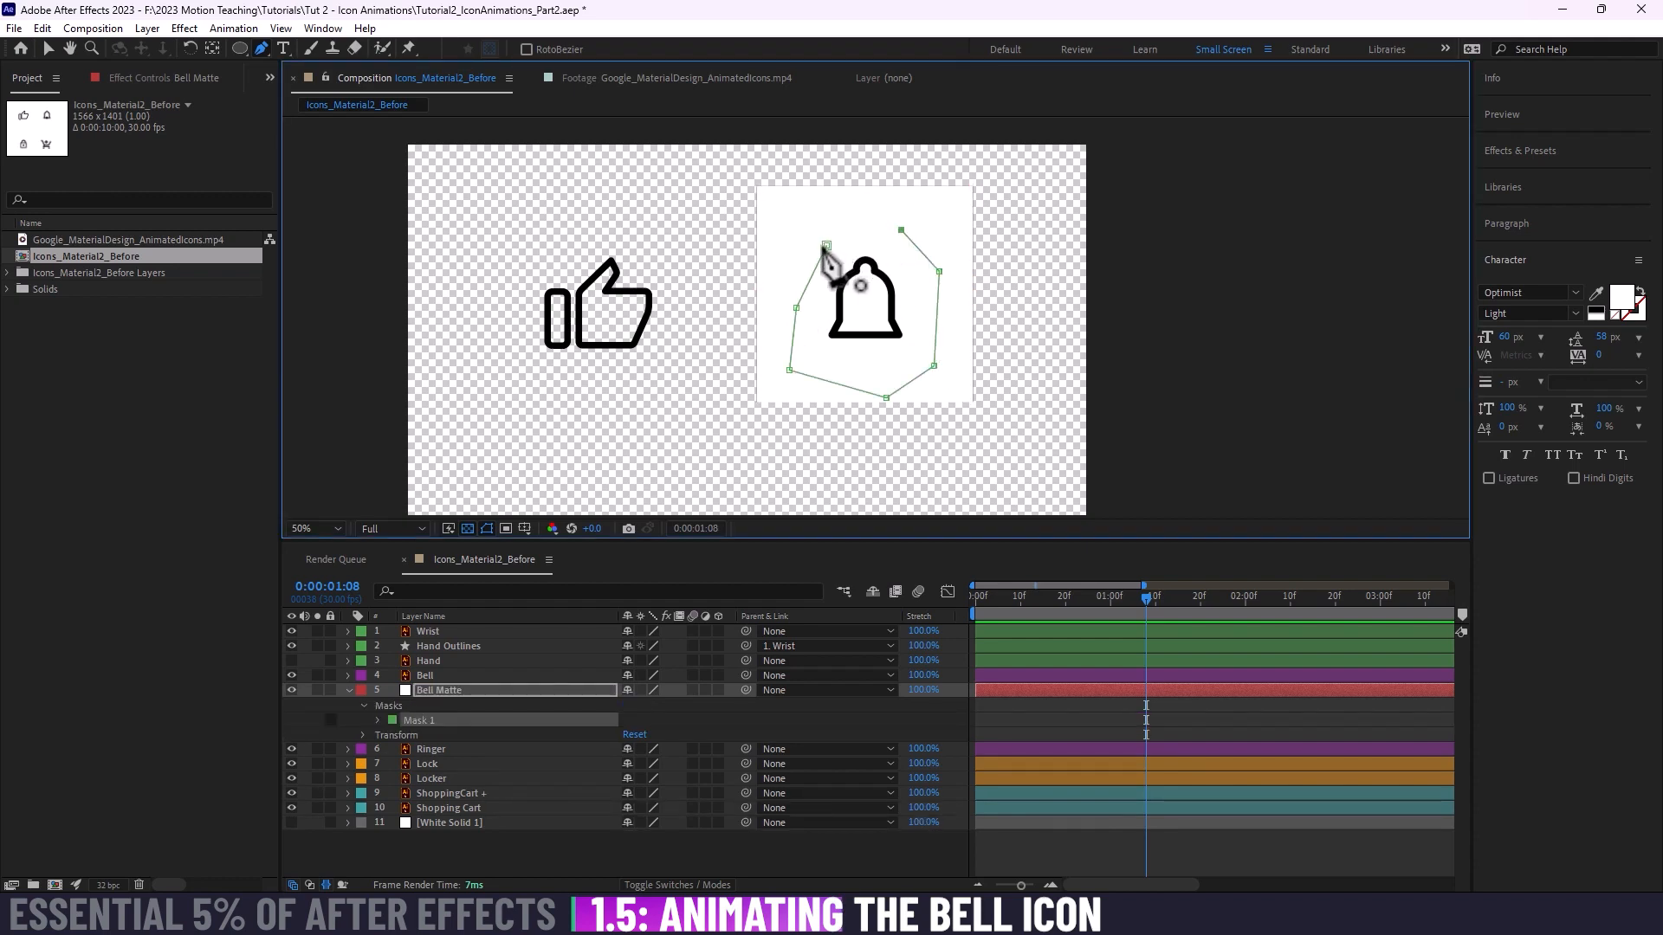
pyautogui.click(826, 246)
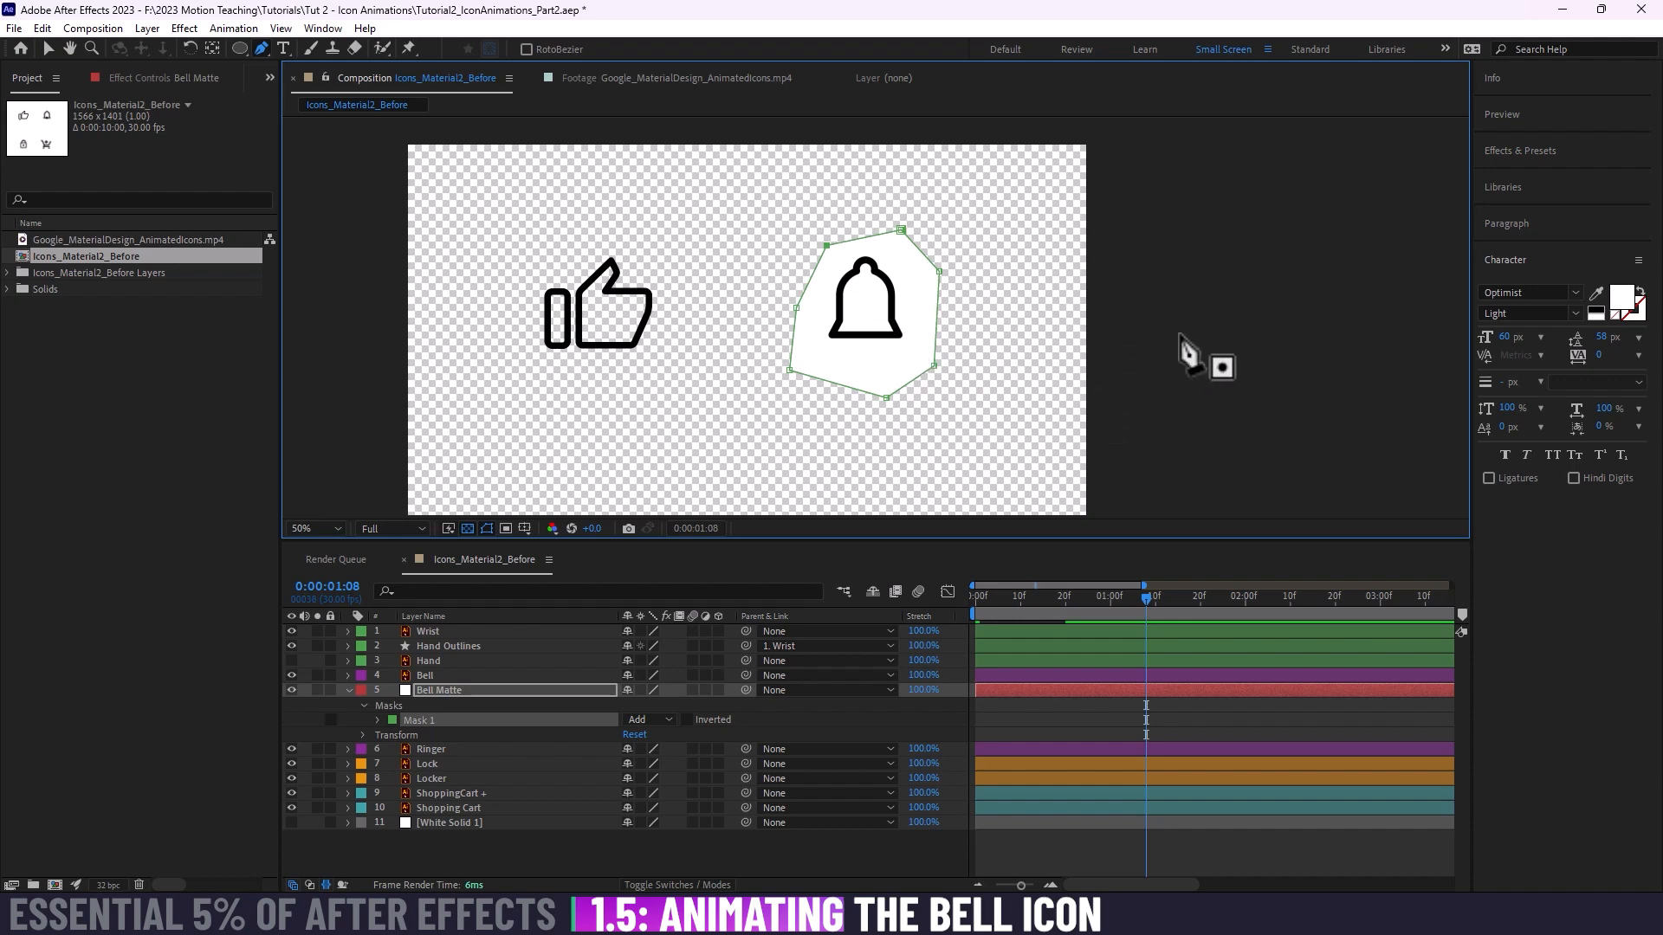
# Step: Move the polygonal mask's upper and left-hand points onto the bell's outline, and delete the mask from Bell Matte
pyautogui.moveTo(939, 271); pyautogui.dragTo(873, 312)
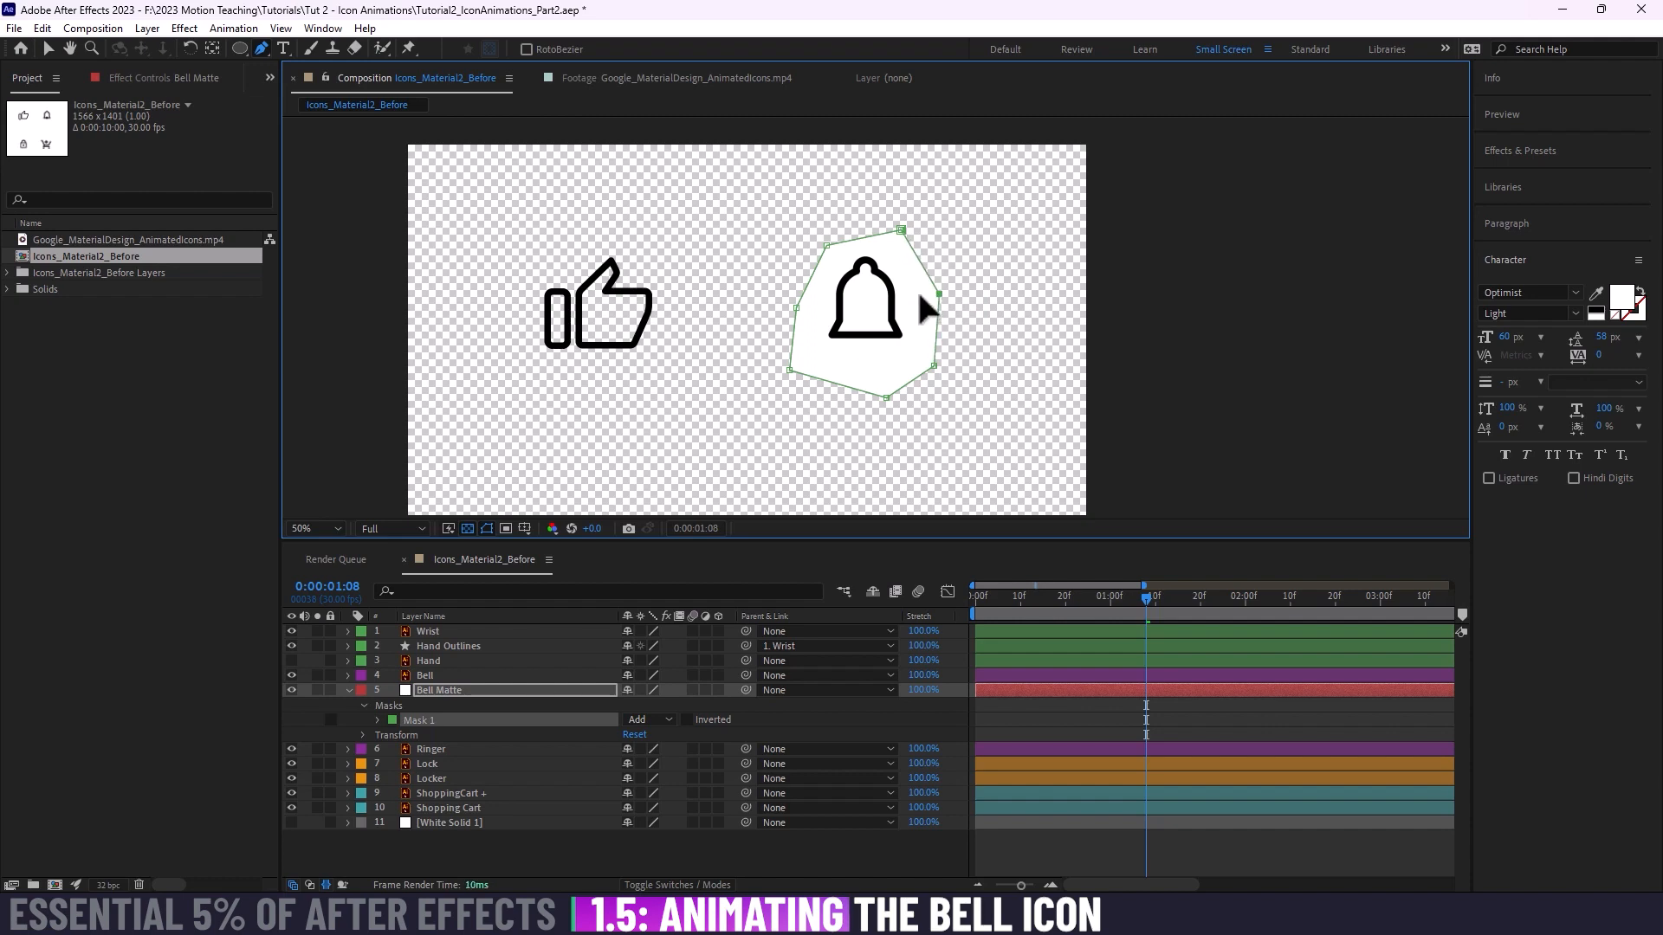
pyautogui.moveTo(930, 297); pyautogui.dragTo(953, 277)
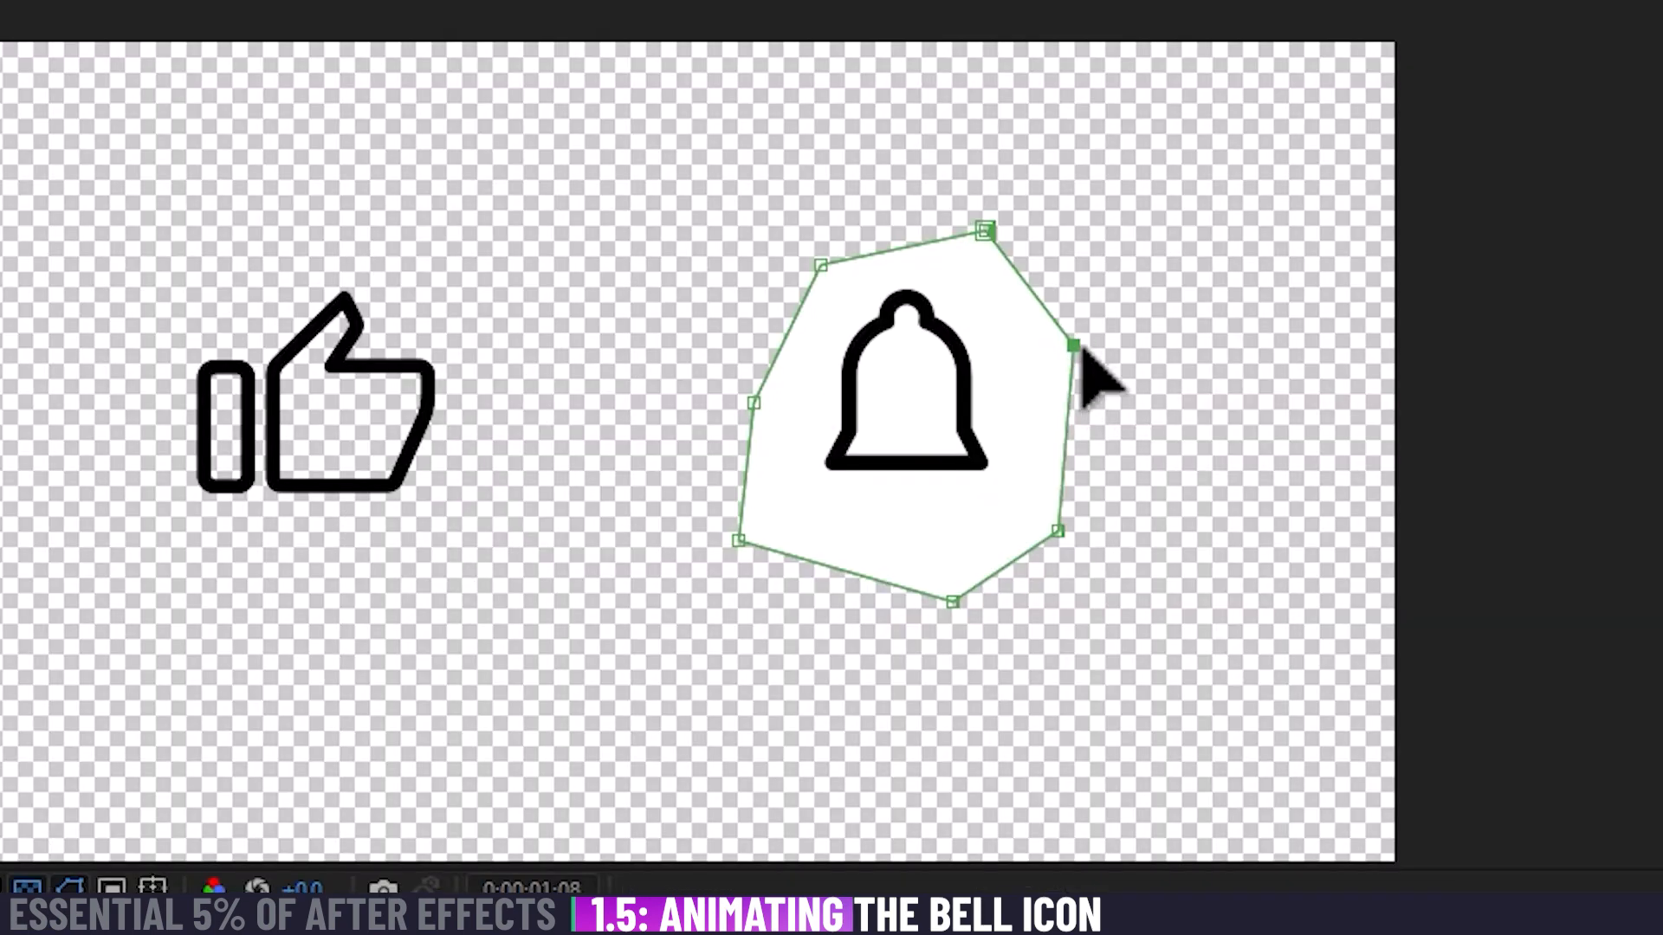
pyautogui.moveTo(940, 283); pyautogui.dragTo(895, 302)
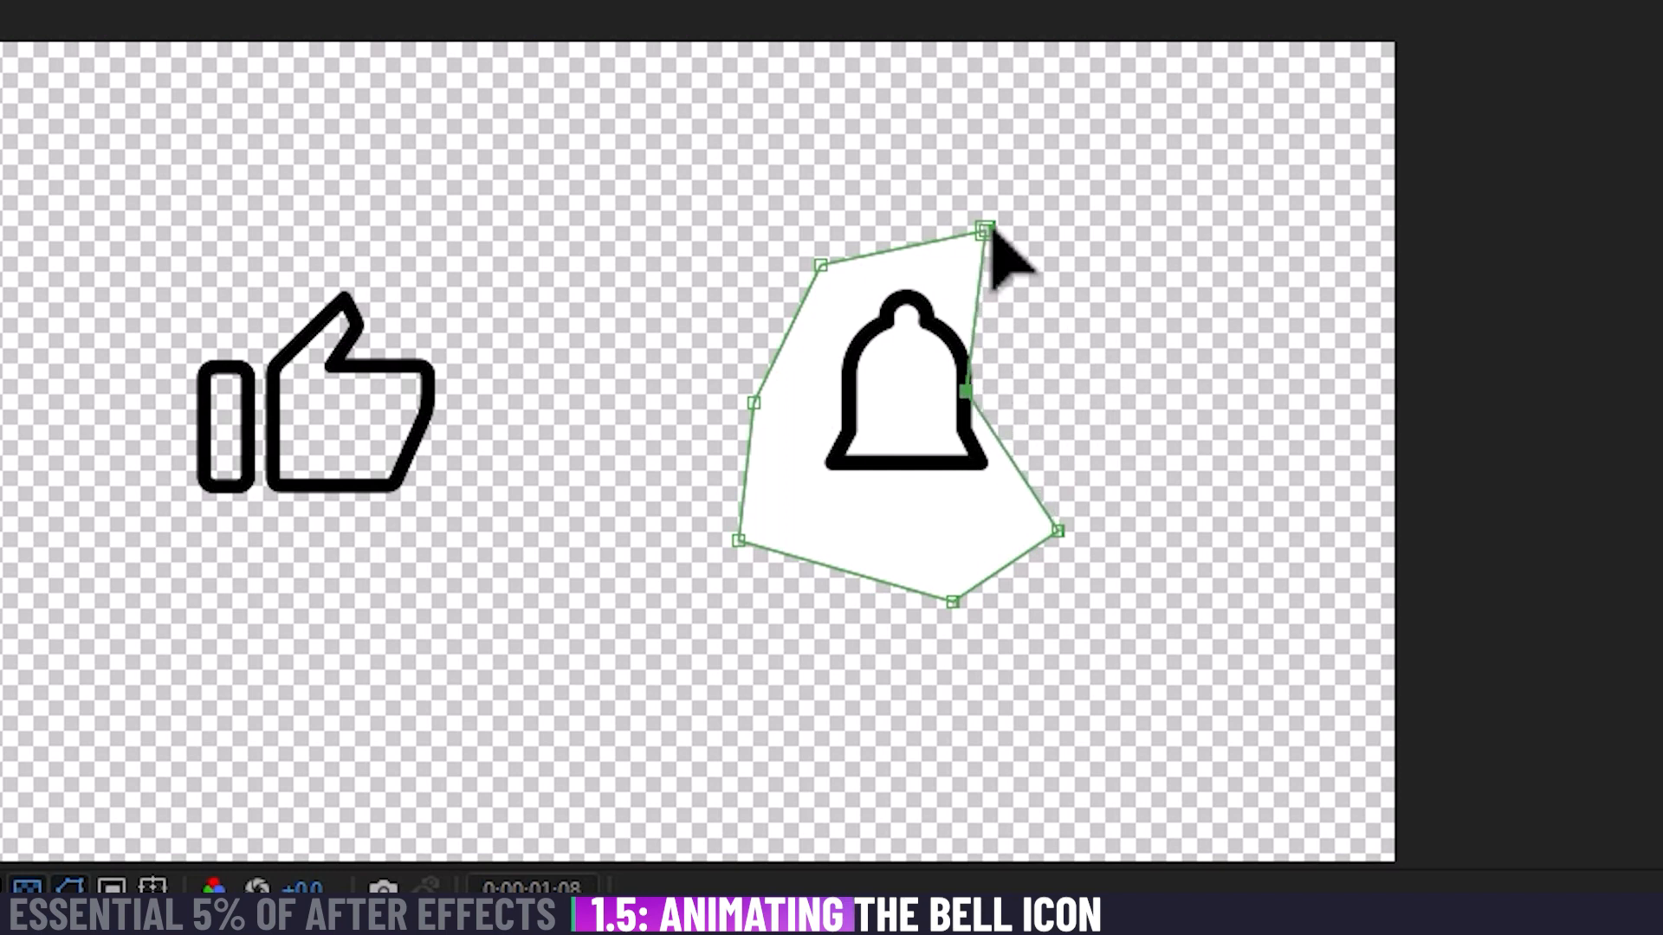
pyautogui.moveTo(985, 231); pyautogui.dragTo(906, 309)
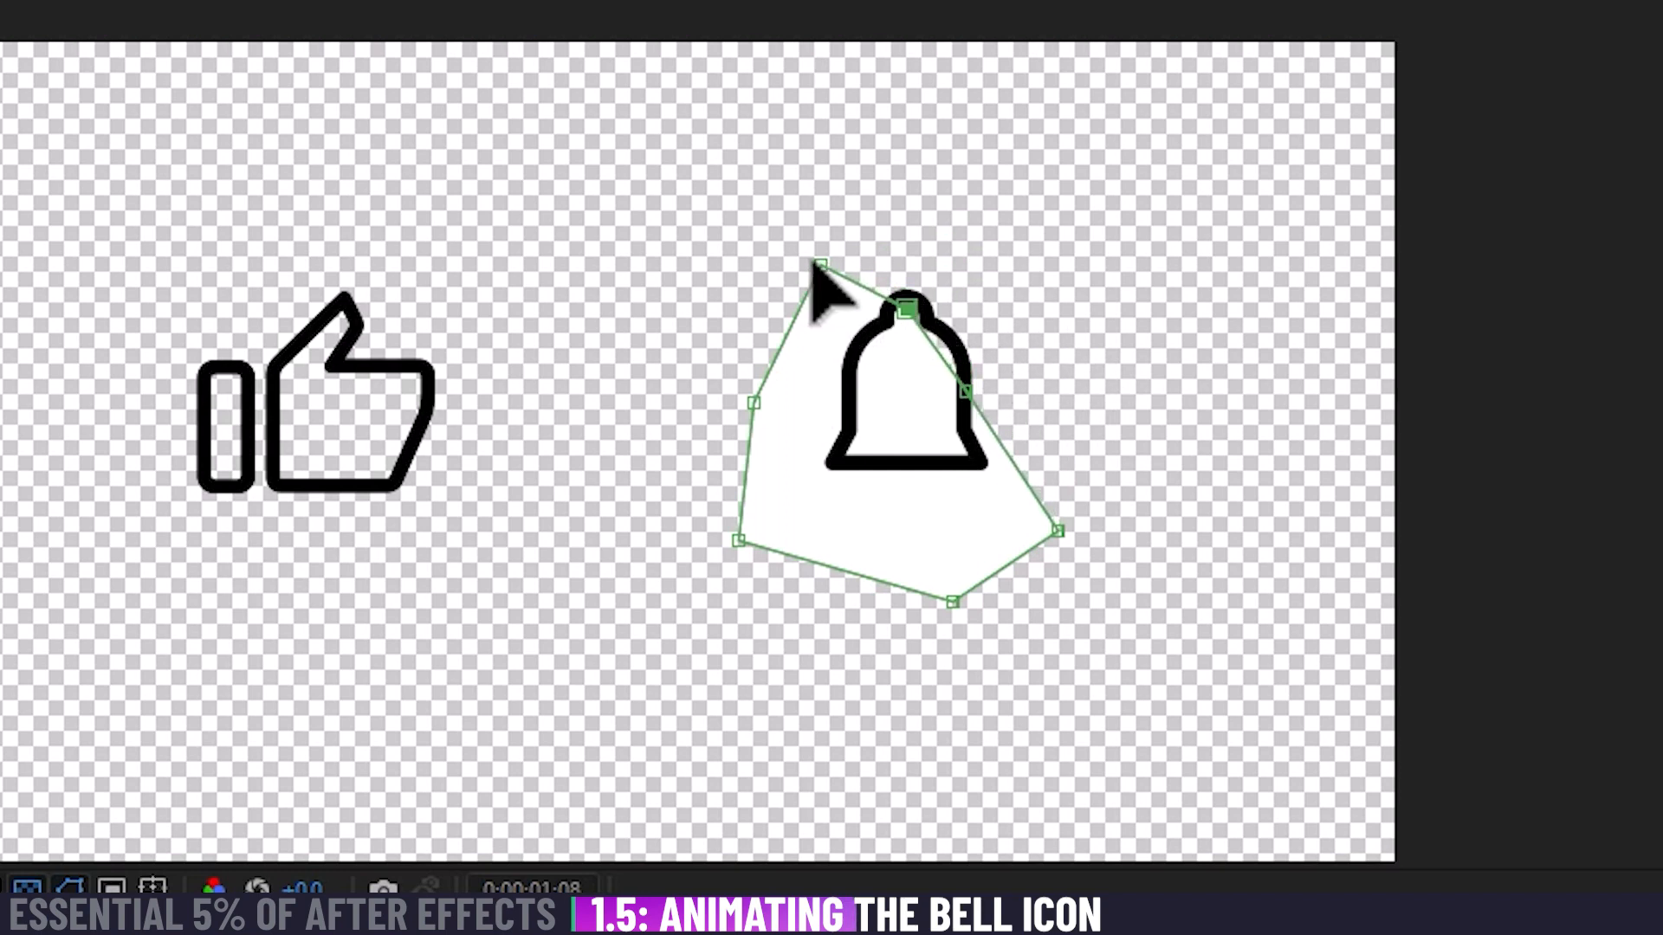
pyautogui.moveTo(820, 265); pyautogui.dragTo(868, 330)
pyautogui.moveTo(753, 404); pyautogui.dragTo(845, 411)
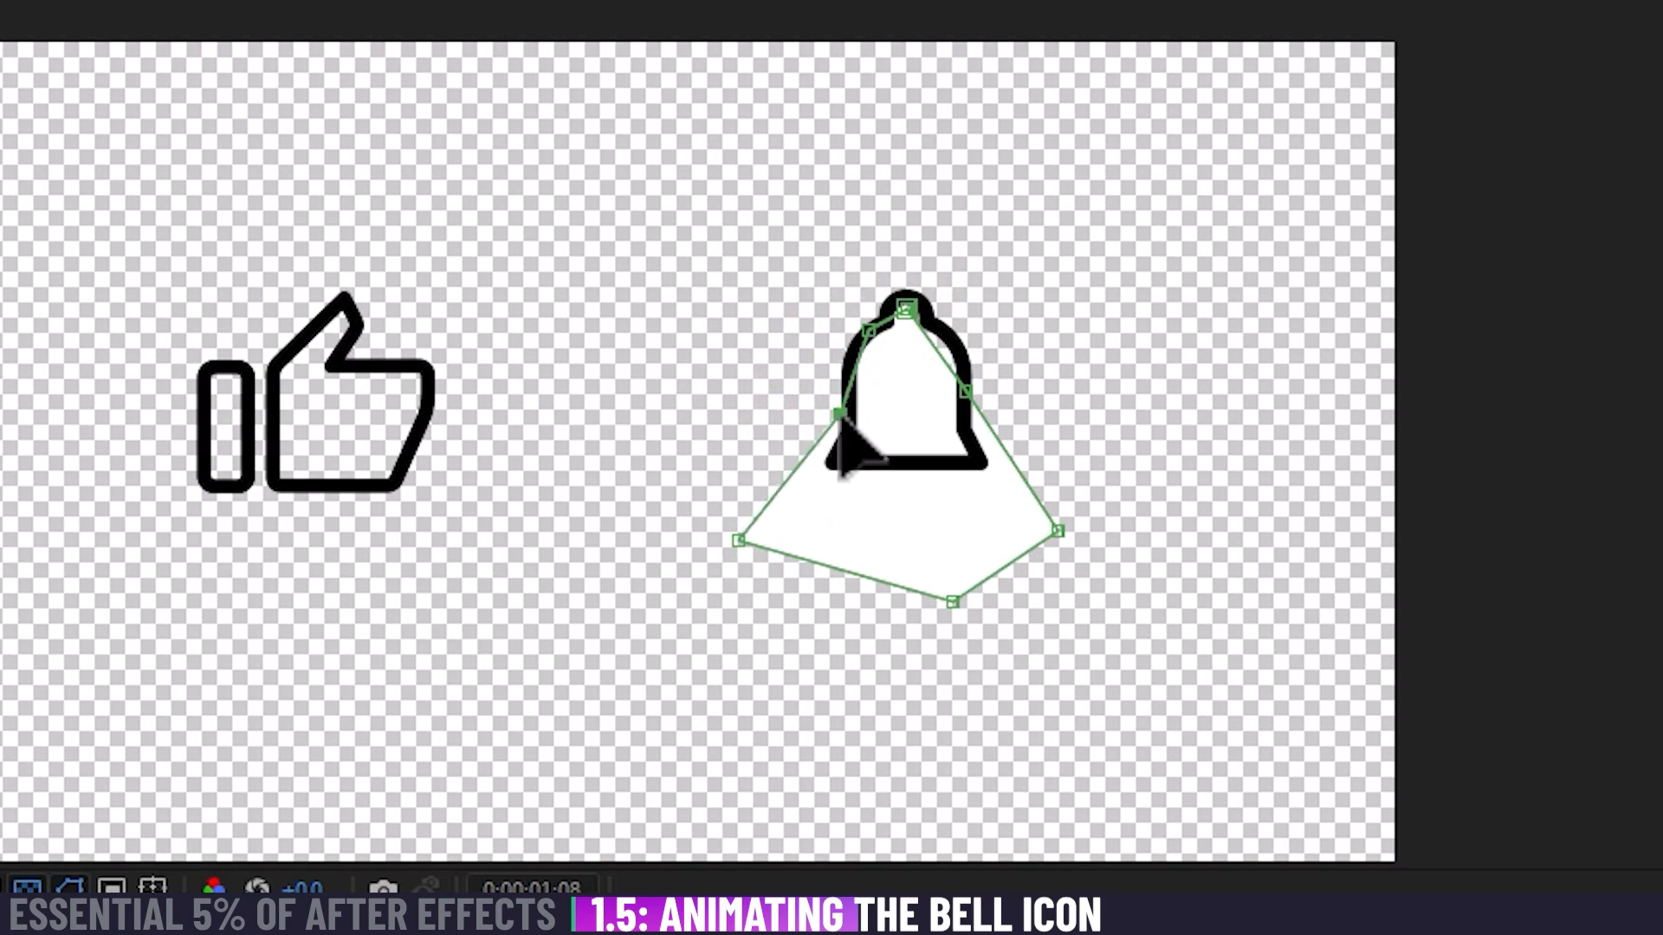
pyautogui.moveTo(744, 548); pyautogui.dragTo(839, 468)
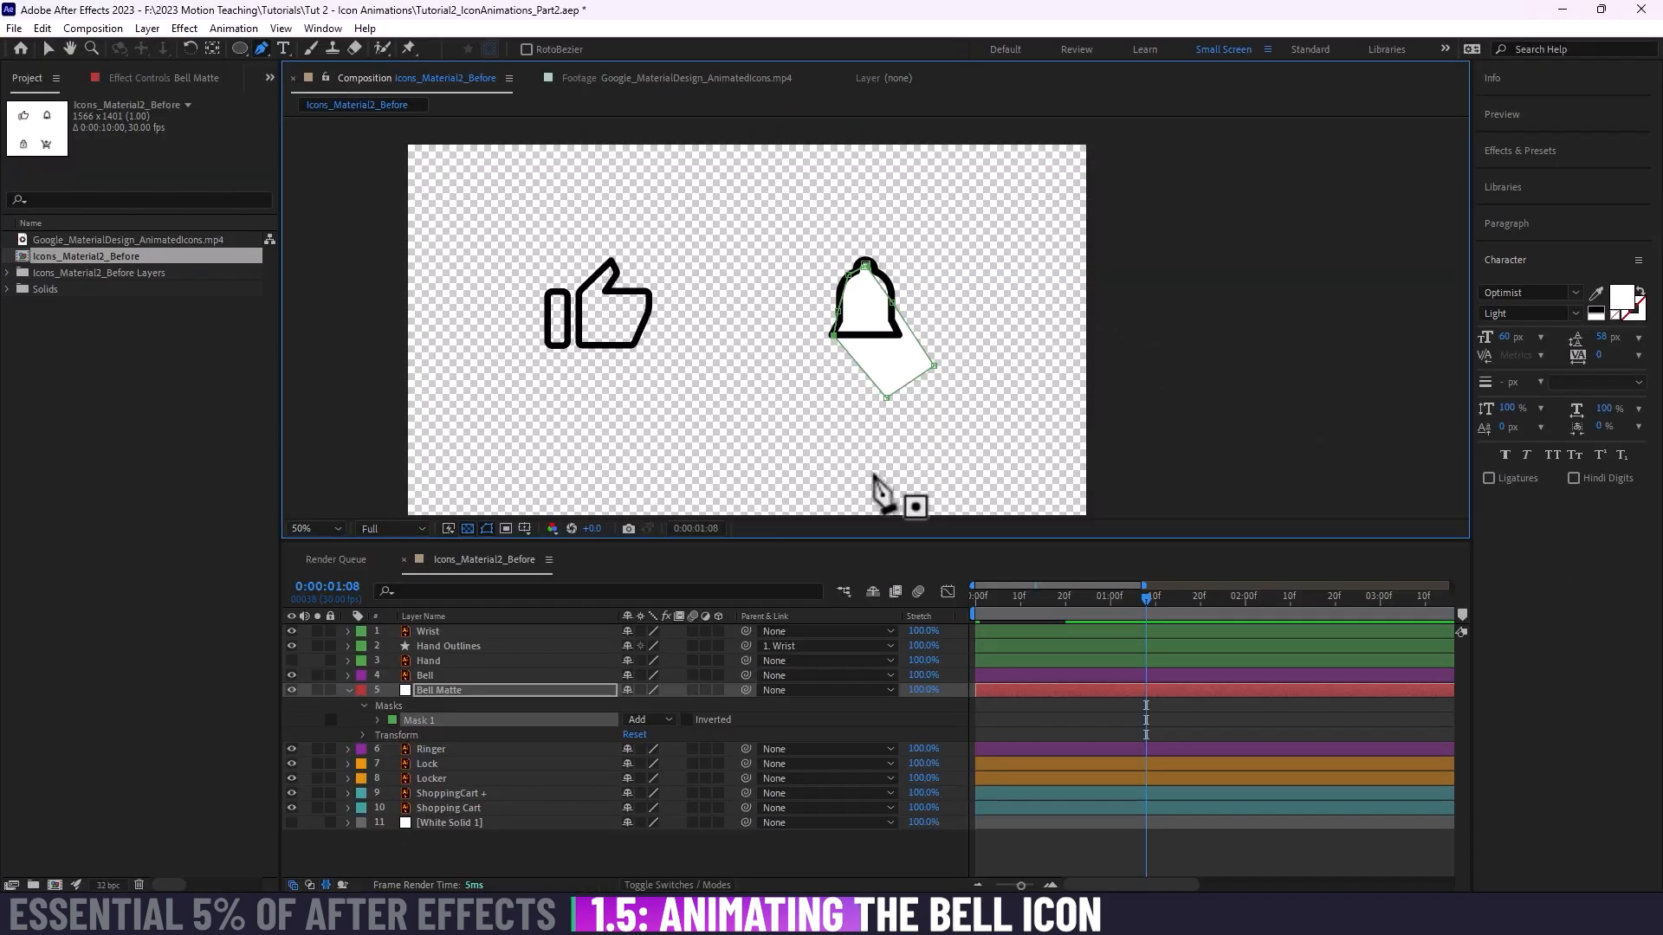
pyautogui.click(446, 718)
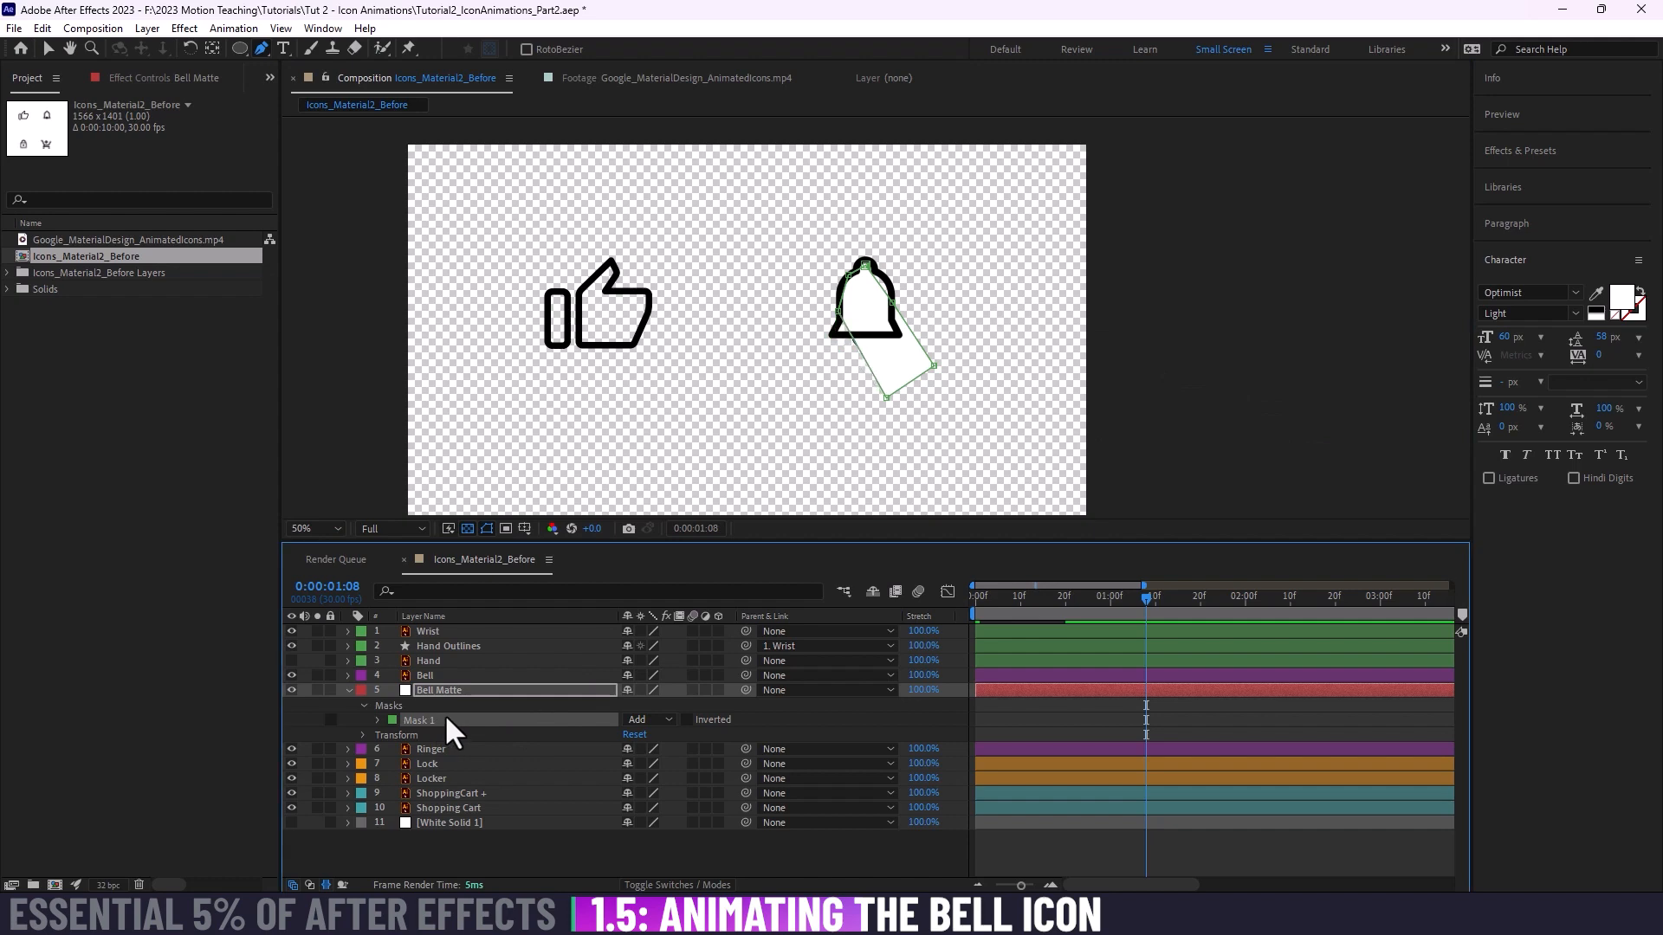
pyautogui.press('Delete')
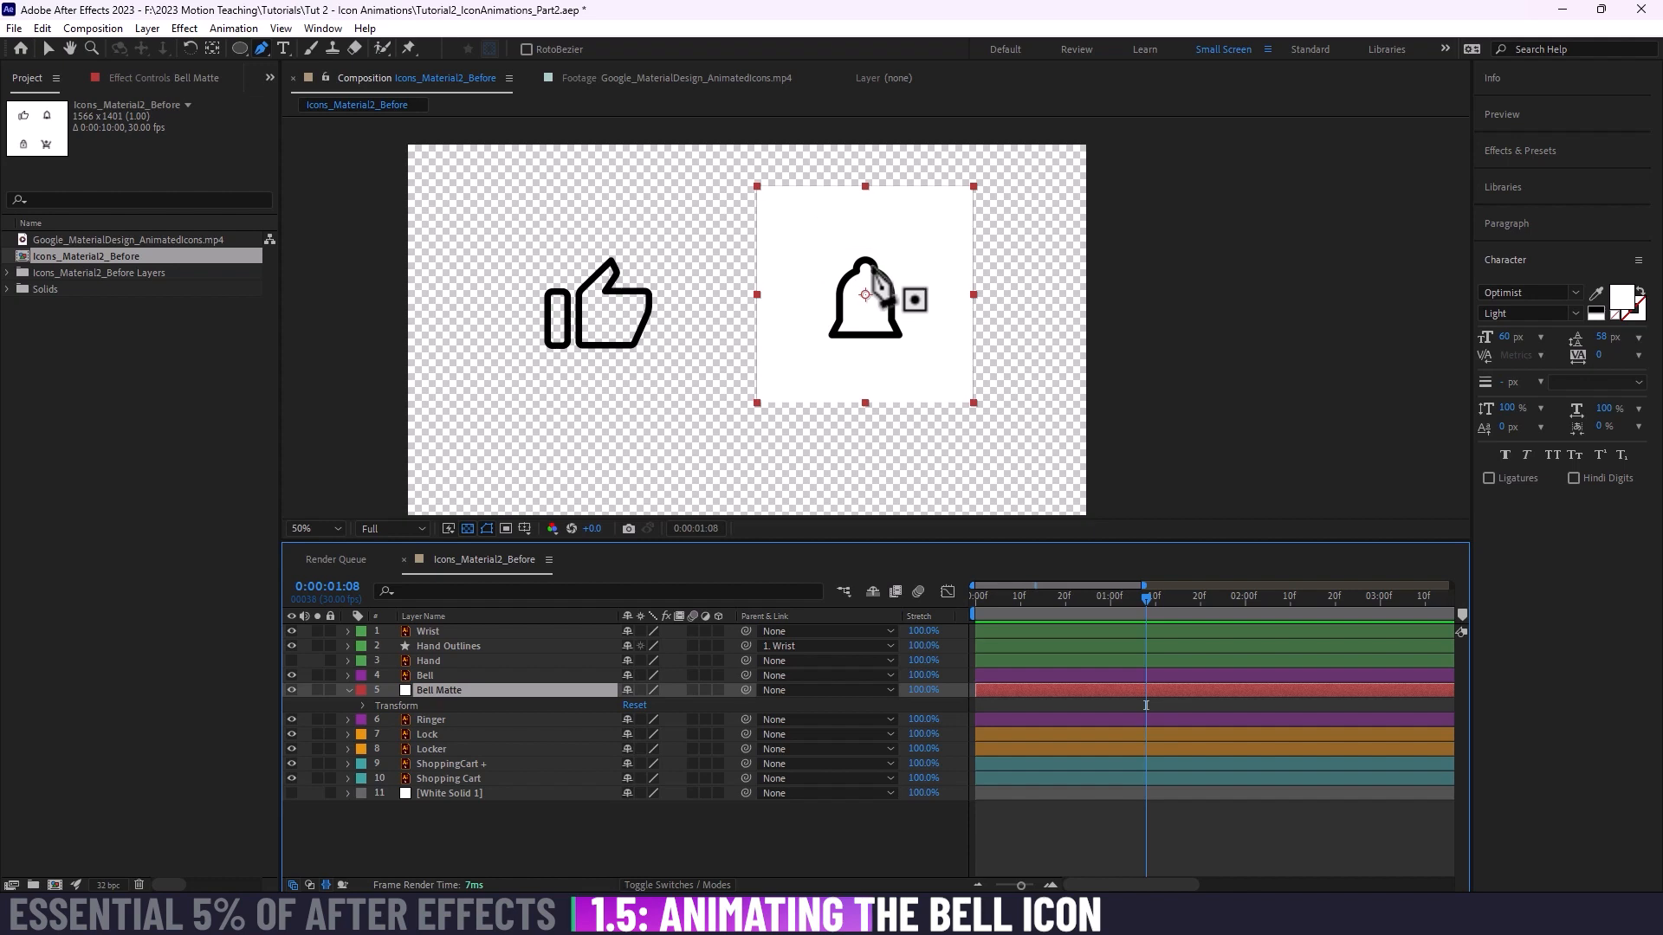
# Step: Start a Pen mask on Bell Matte at the top of the bell's knob, tracing inside the black outline down its upper left curve
pyautogui.scroll(2, 874, 275)
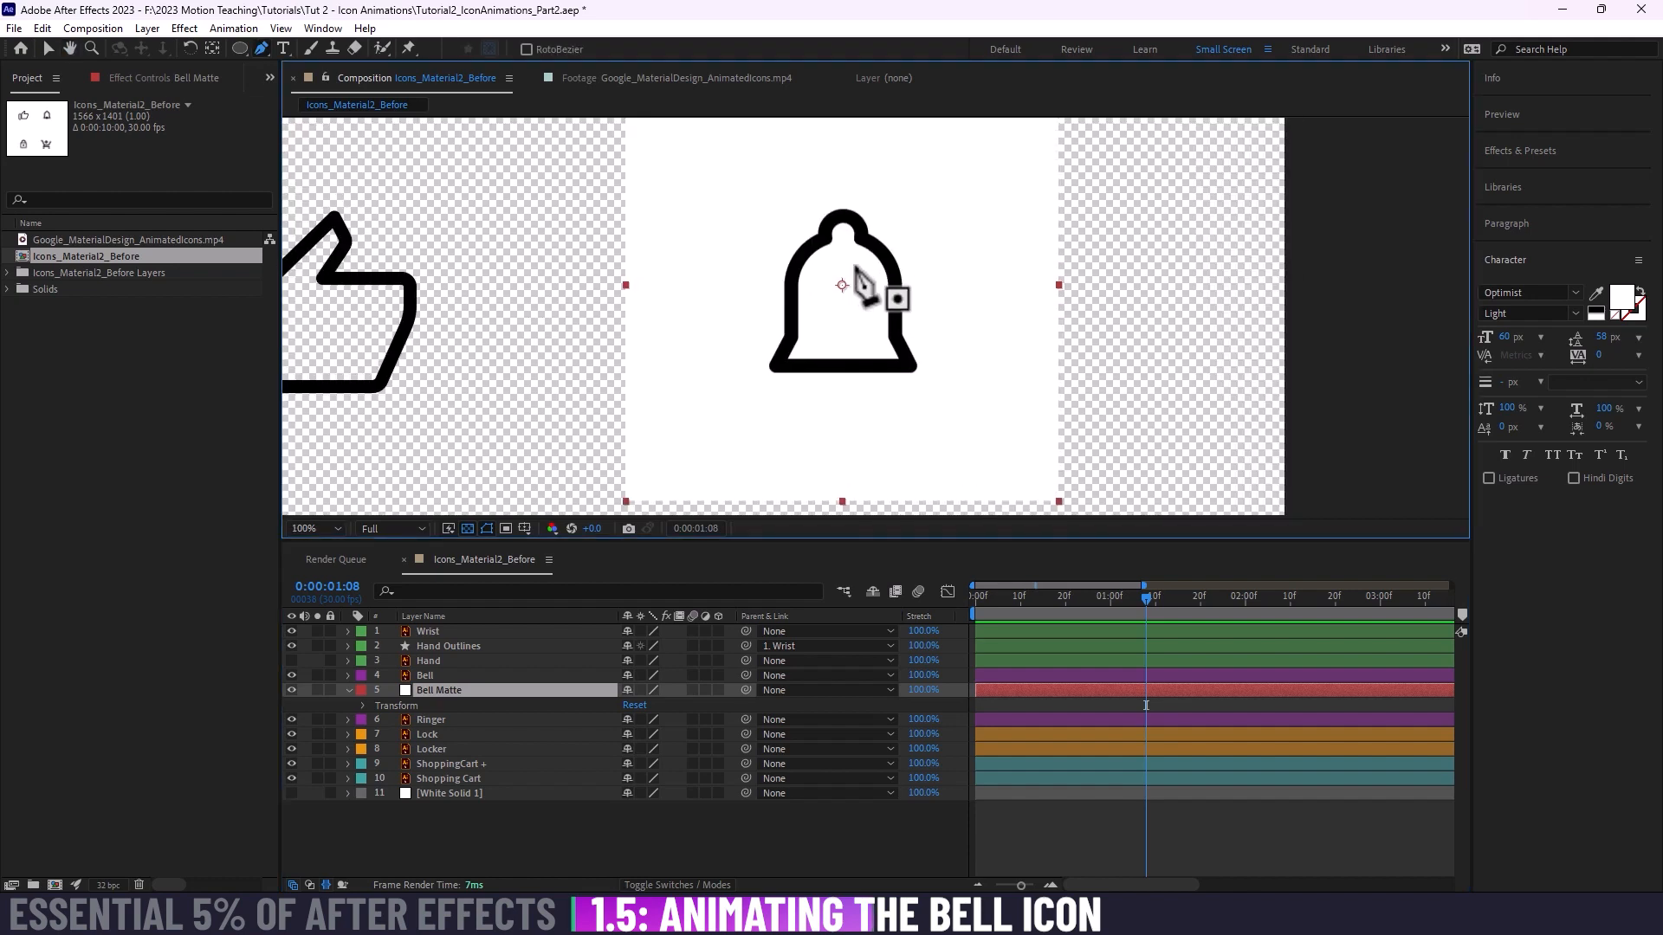
pyautogui.scroll(2, 866, 286)
pyautogui.press('h')
pyautogui.moveTo(816, 303); pyautogui.dragTo(817, 329)
pyautogui.press('g')
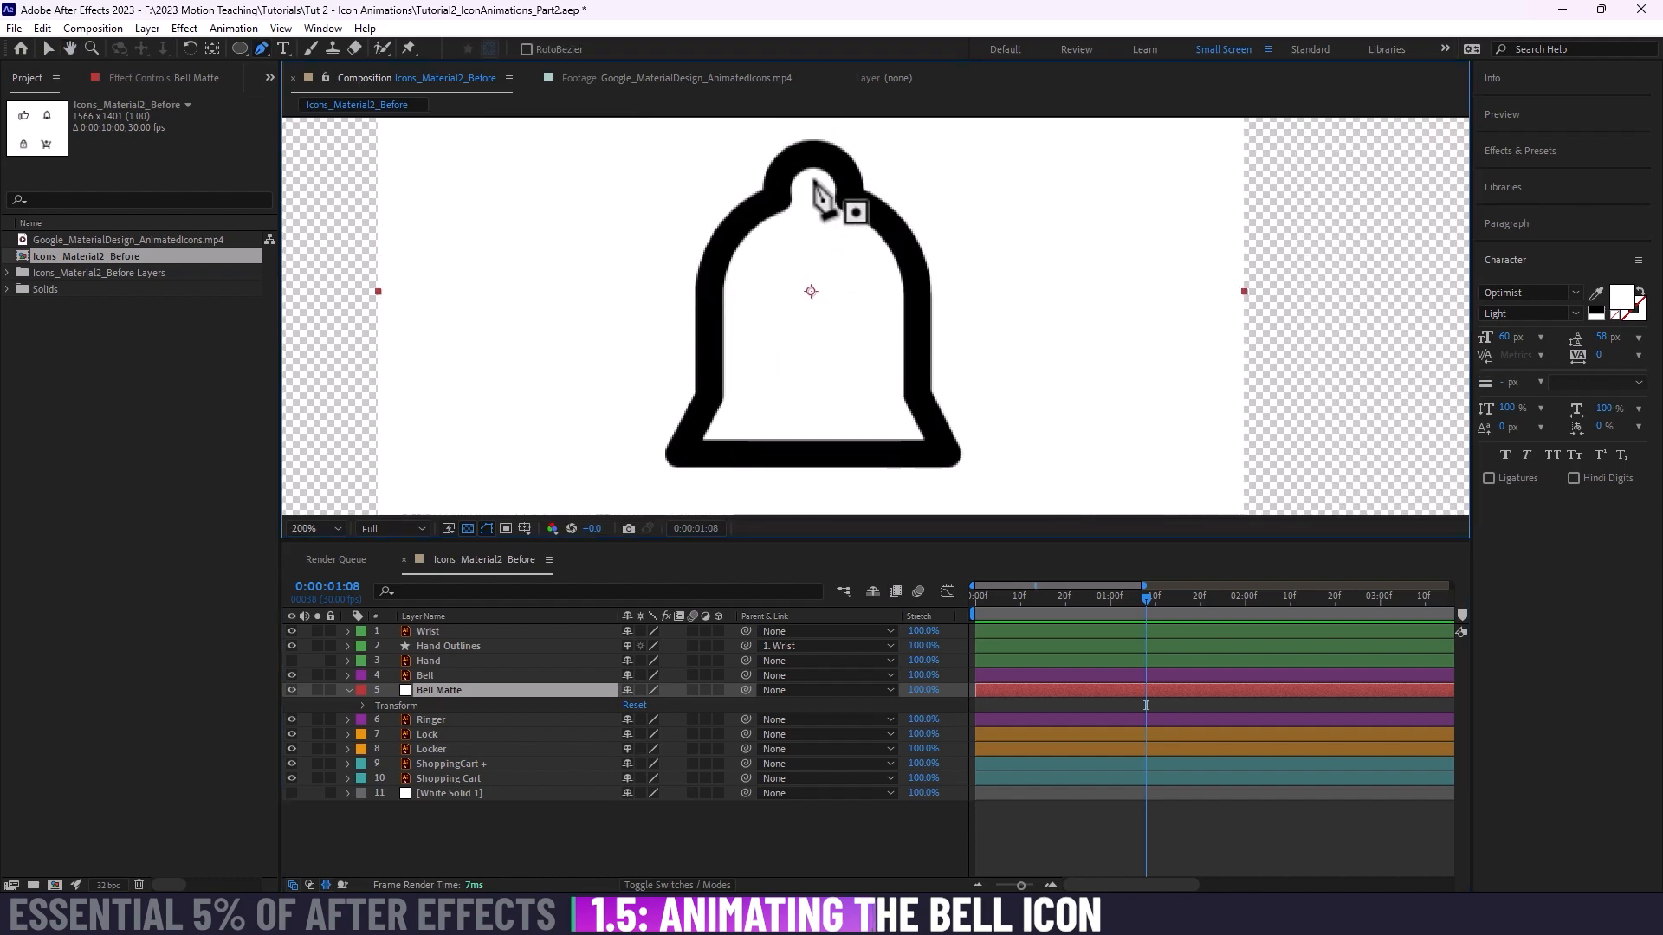
pyautogui.click(812, 149)
pyautogui.click(782, 163)
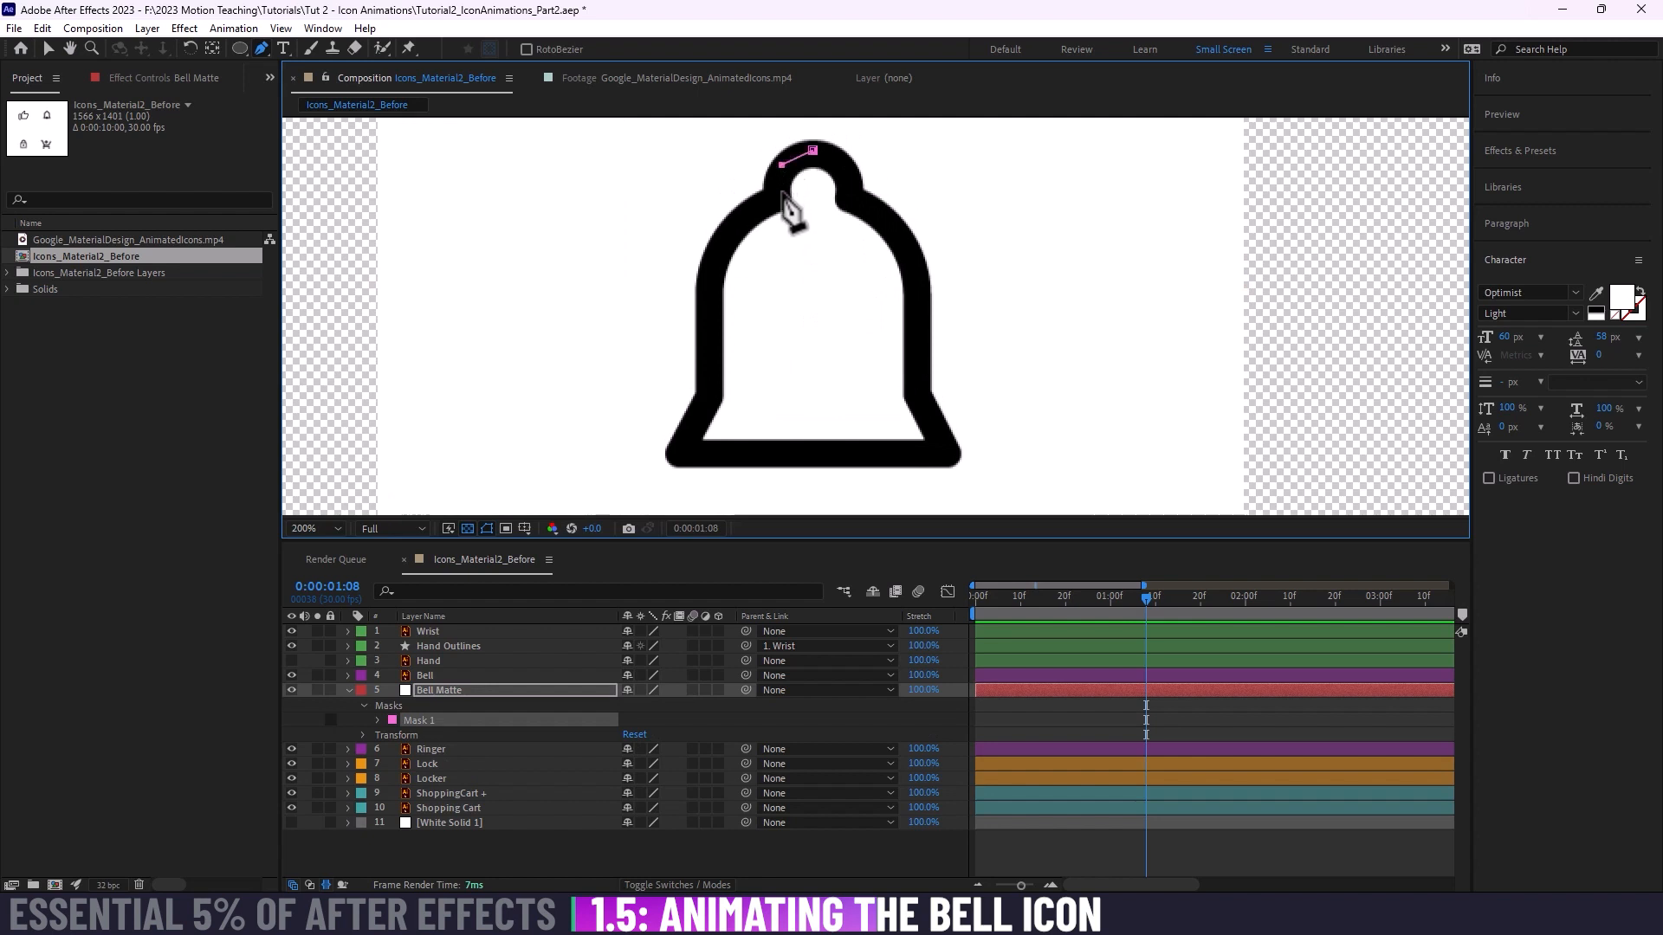
pyautogui.click(782, 193)
pyautogui.click(735, 227)
pyautogui.click(710, 284)
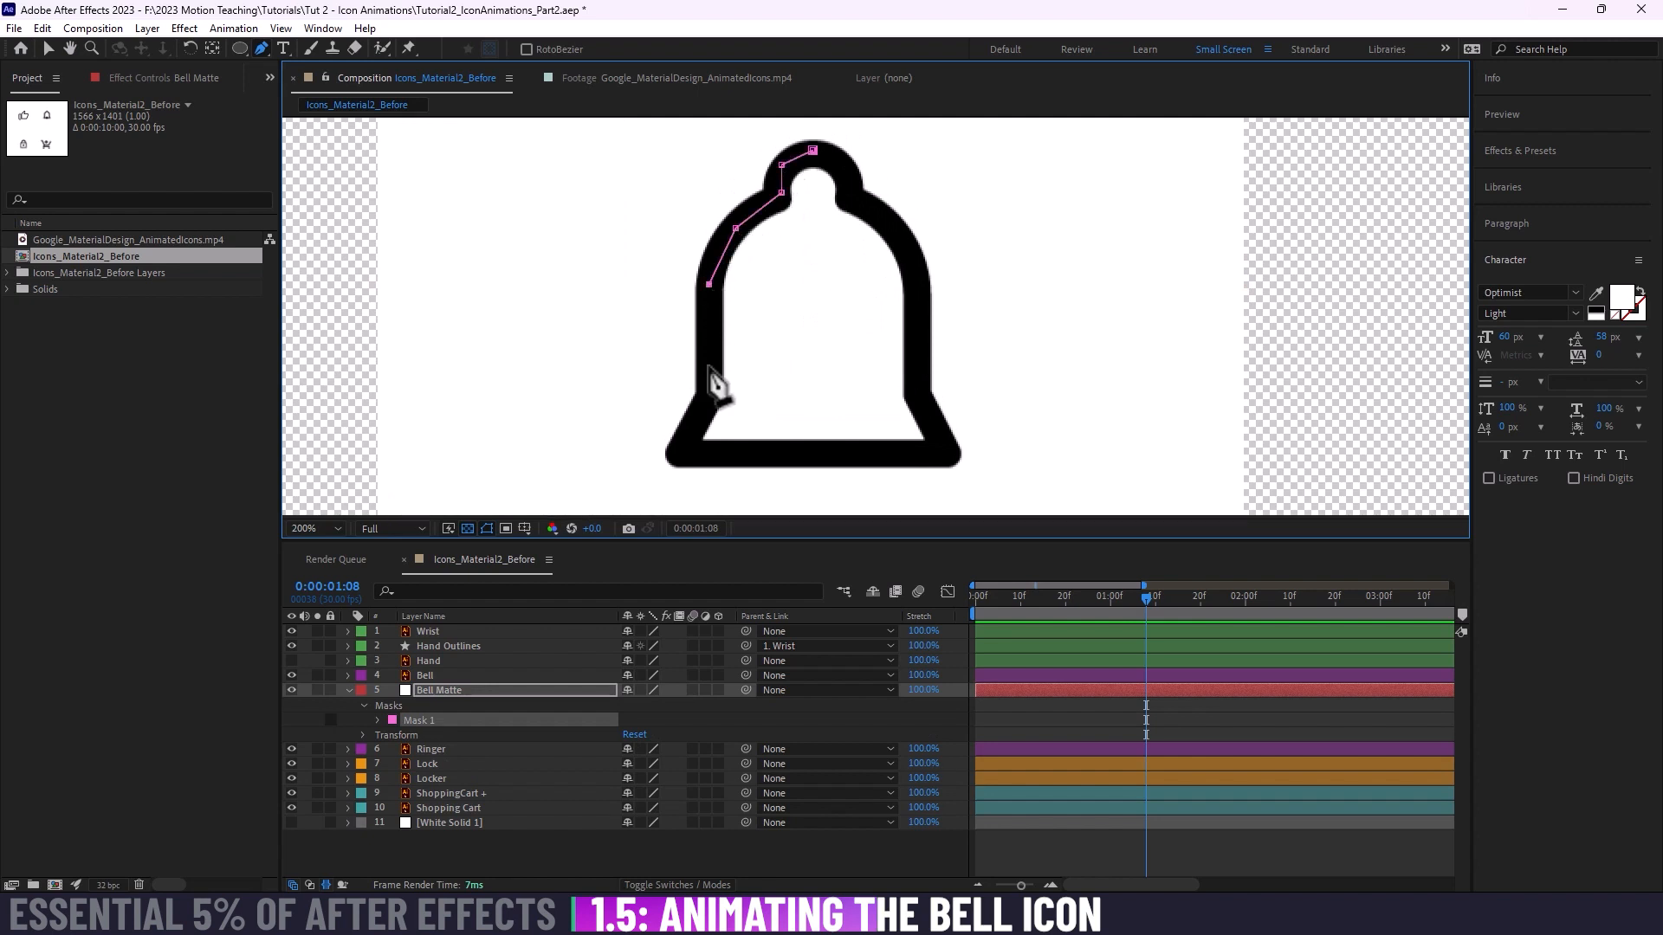
# Step: Continue the mask path down the bell's left side, around the lower left flare and along the base to its middle
pyautogui.click(710, 394)
pyautogui.click(682, 453)
pyautogui.click(760, 465)
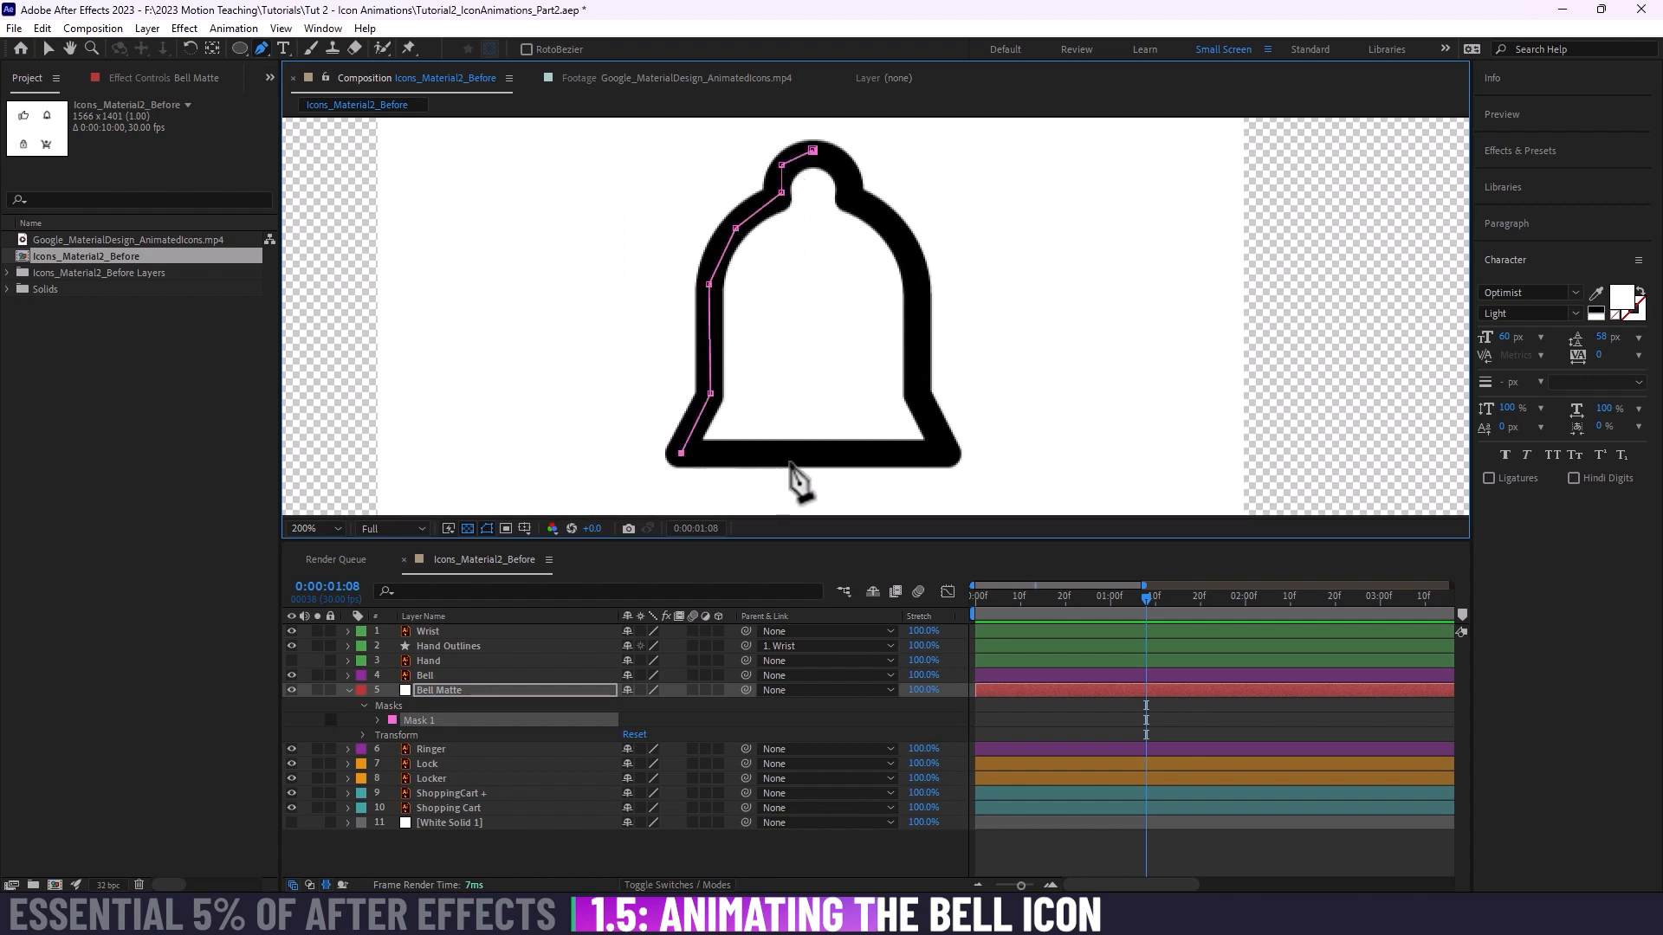
pyautogui.click(809, 456)
pyautogui.click(860, 447)
pyautogui.moveTo(861, 446); pyautogui.dragTo(823, 464)
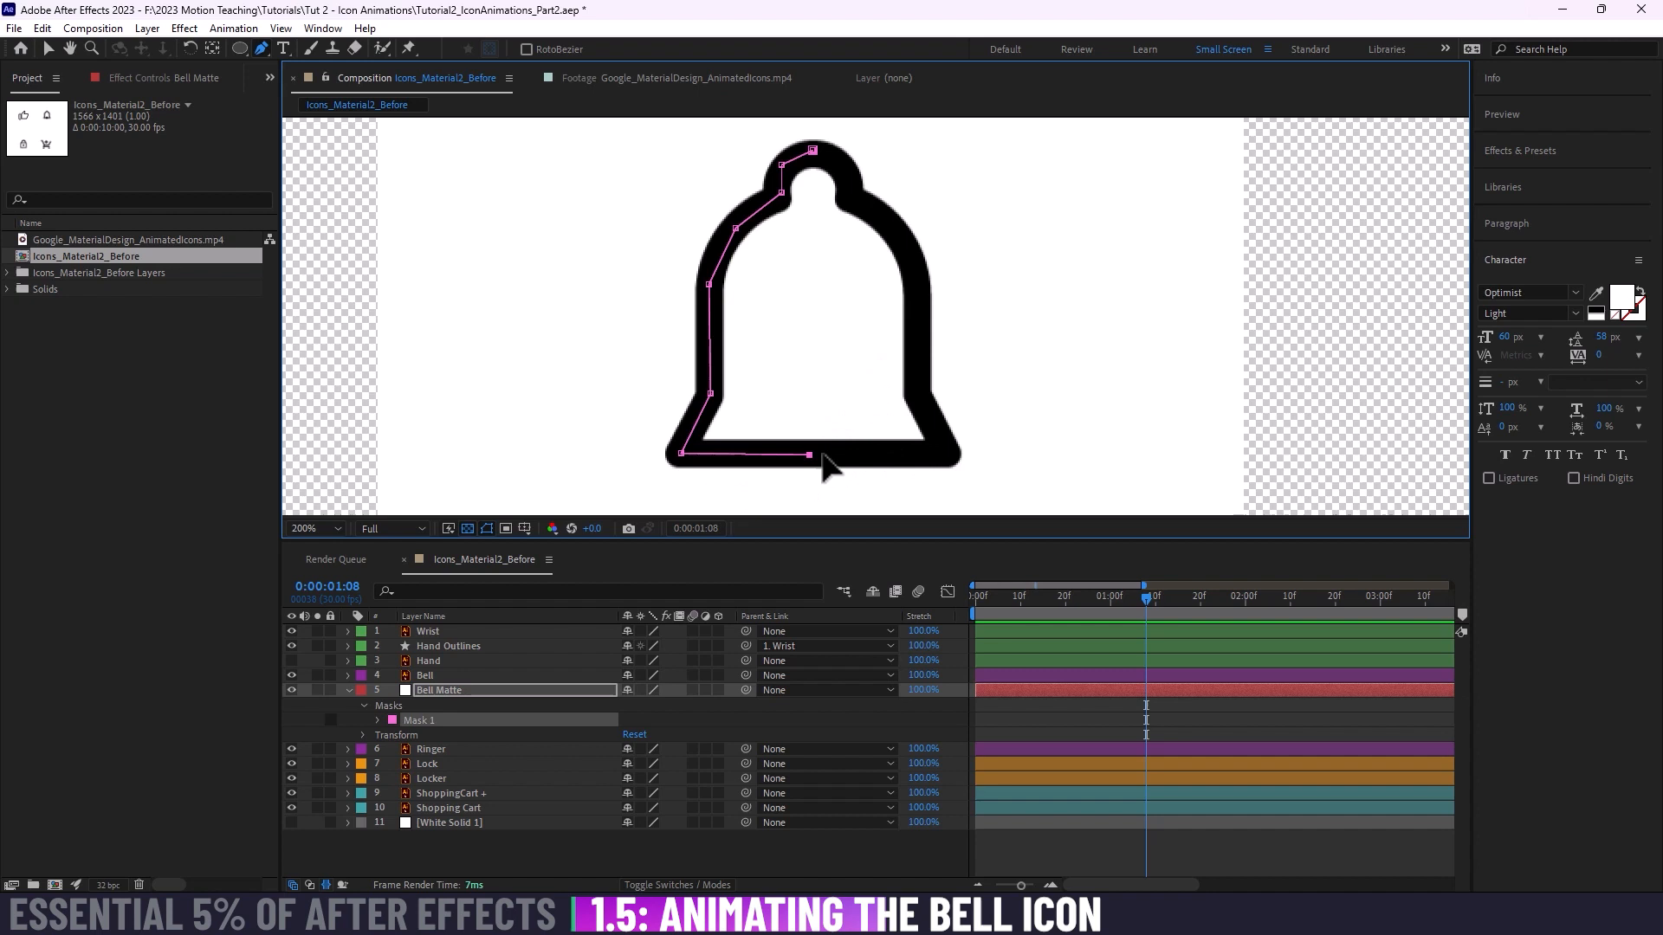
# Step: Trace the mask from the lower right flare up the bell's right side, curving the shoulder, and close it at the knob's top
pyautogui.click(935, 451)
pyautogui.click(917, 393)
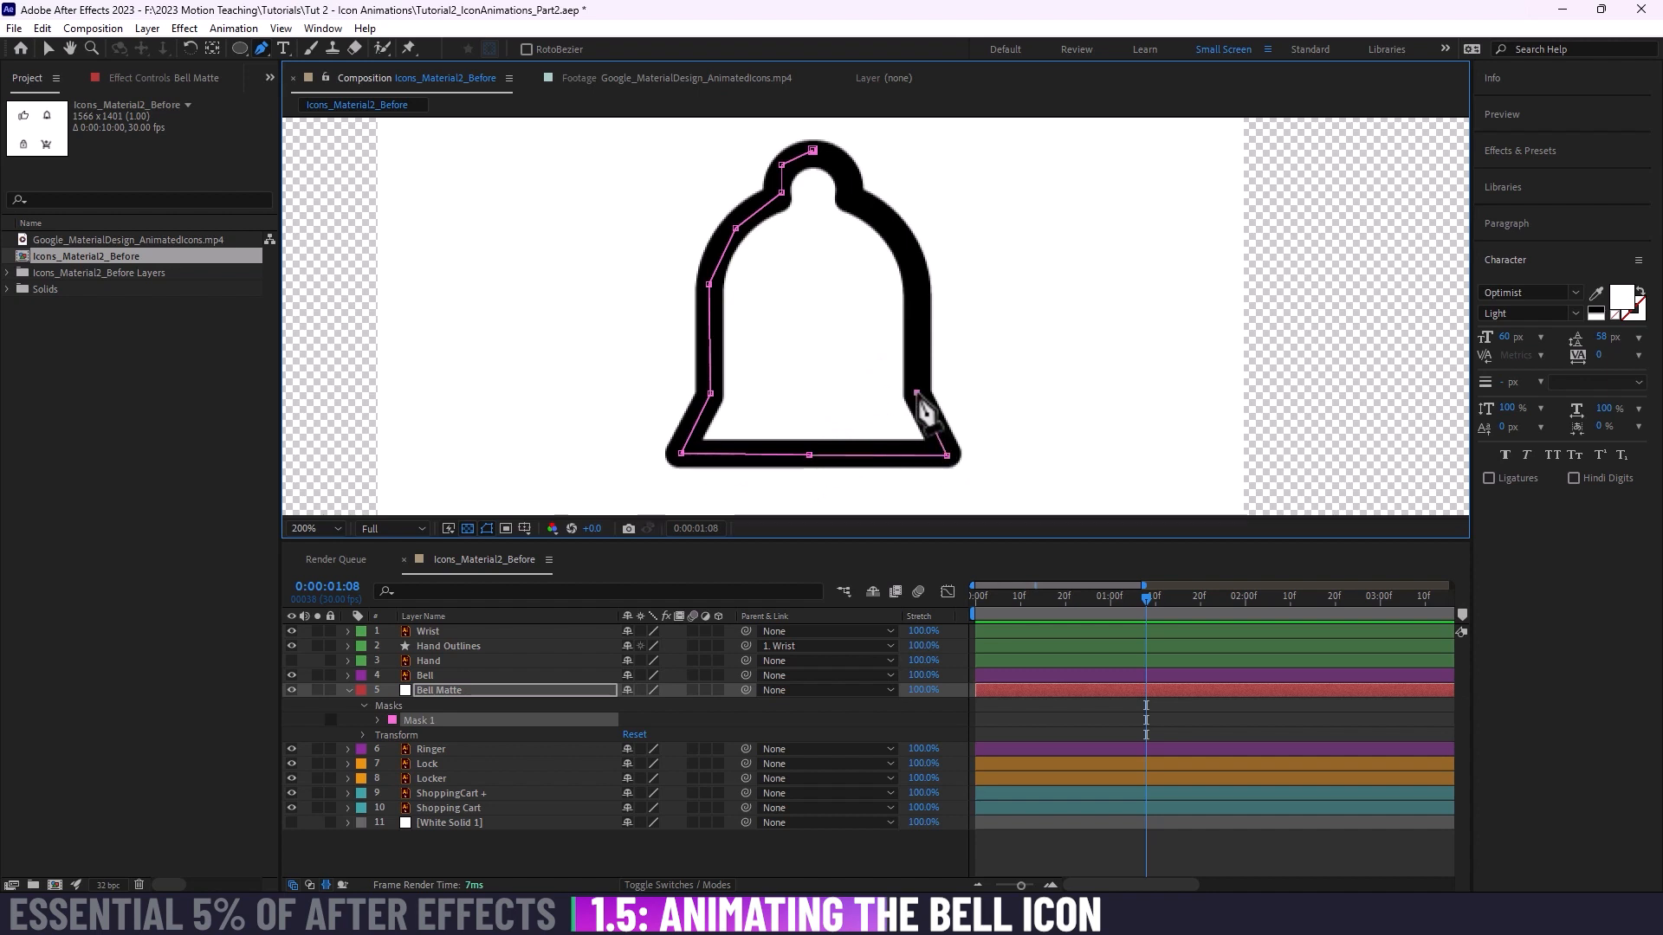
pyautogui.click(917, 282)
pyautogui.moveTo(894, 228); pyautogui.dragTo(877, 206)
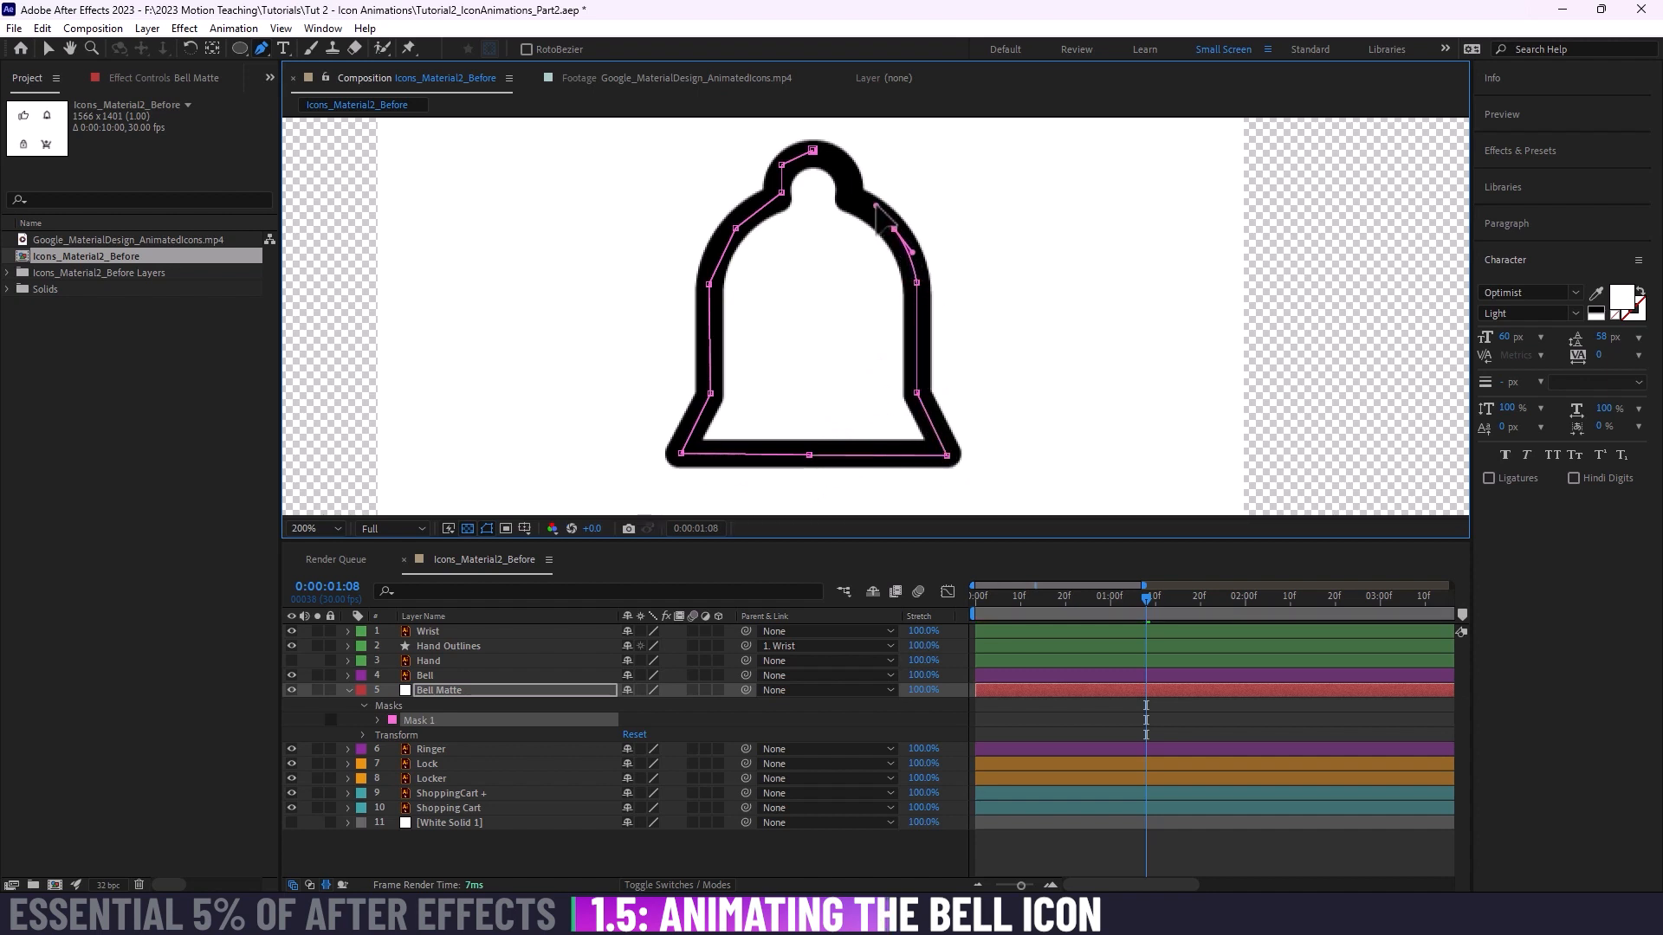
pyautogui.click(846, 199)
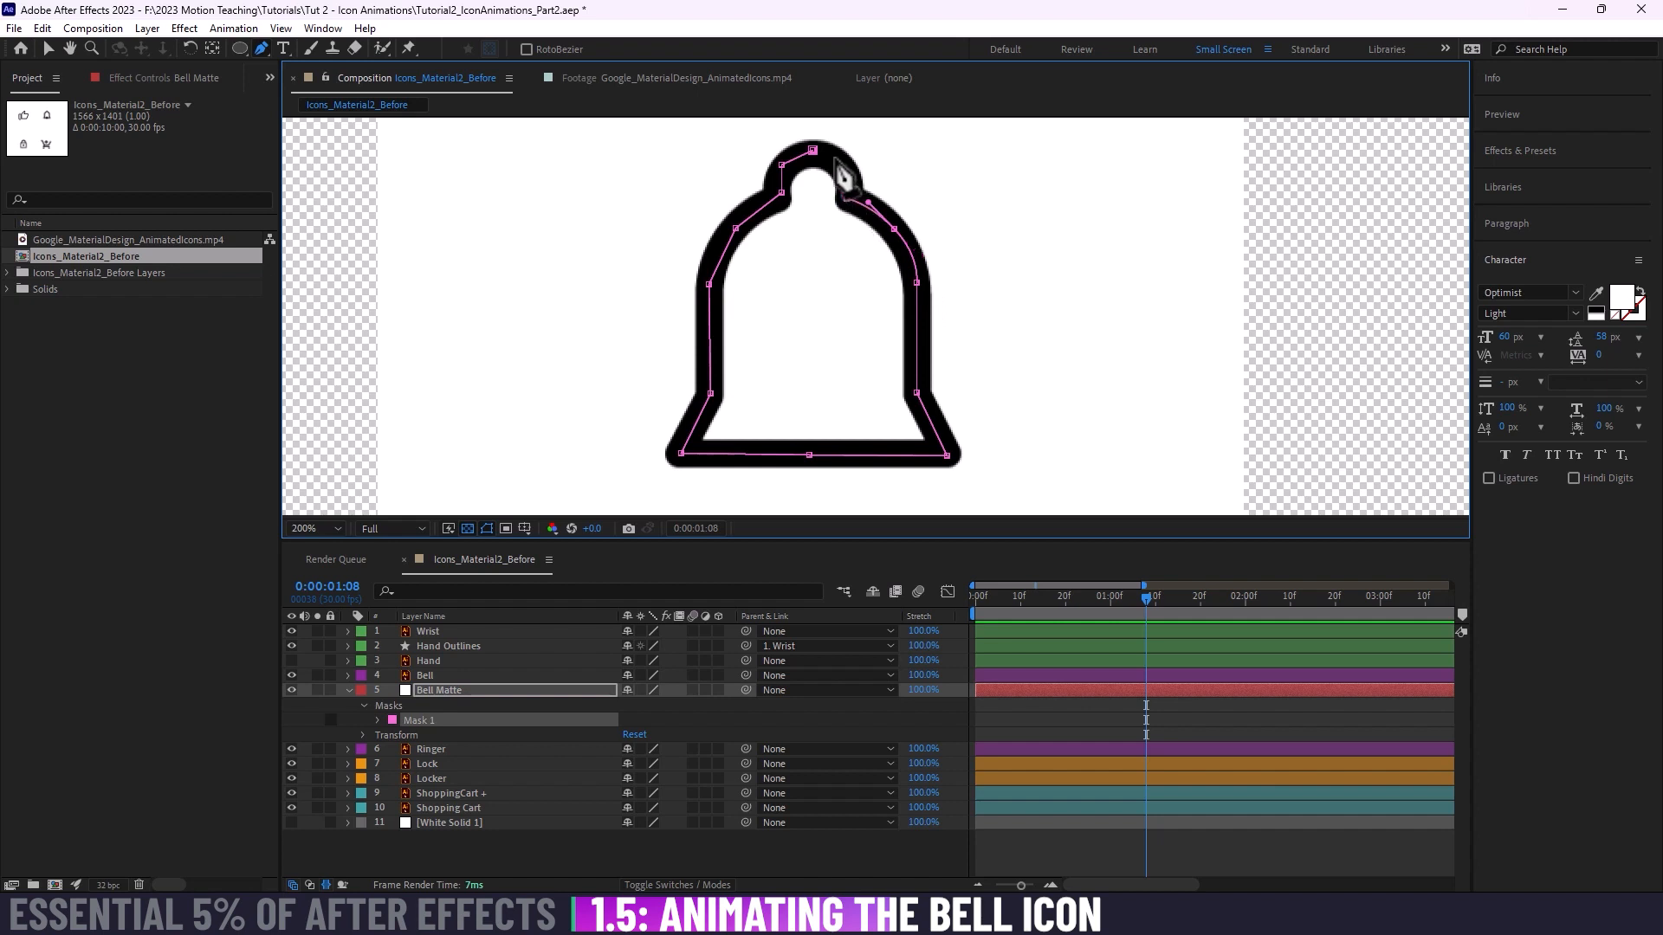
pyautogui.click(813, 151)
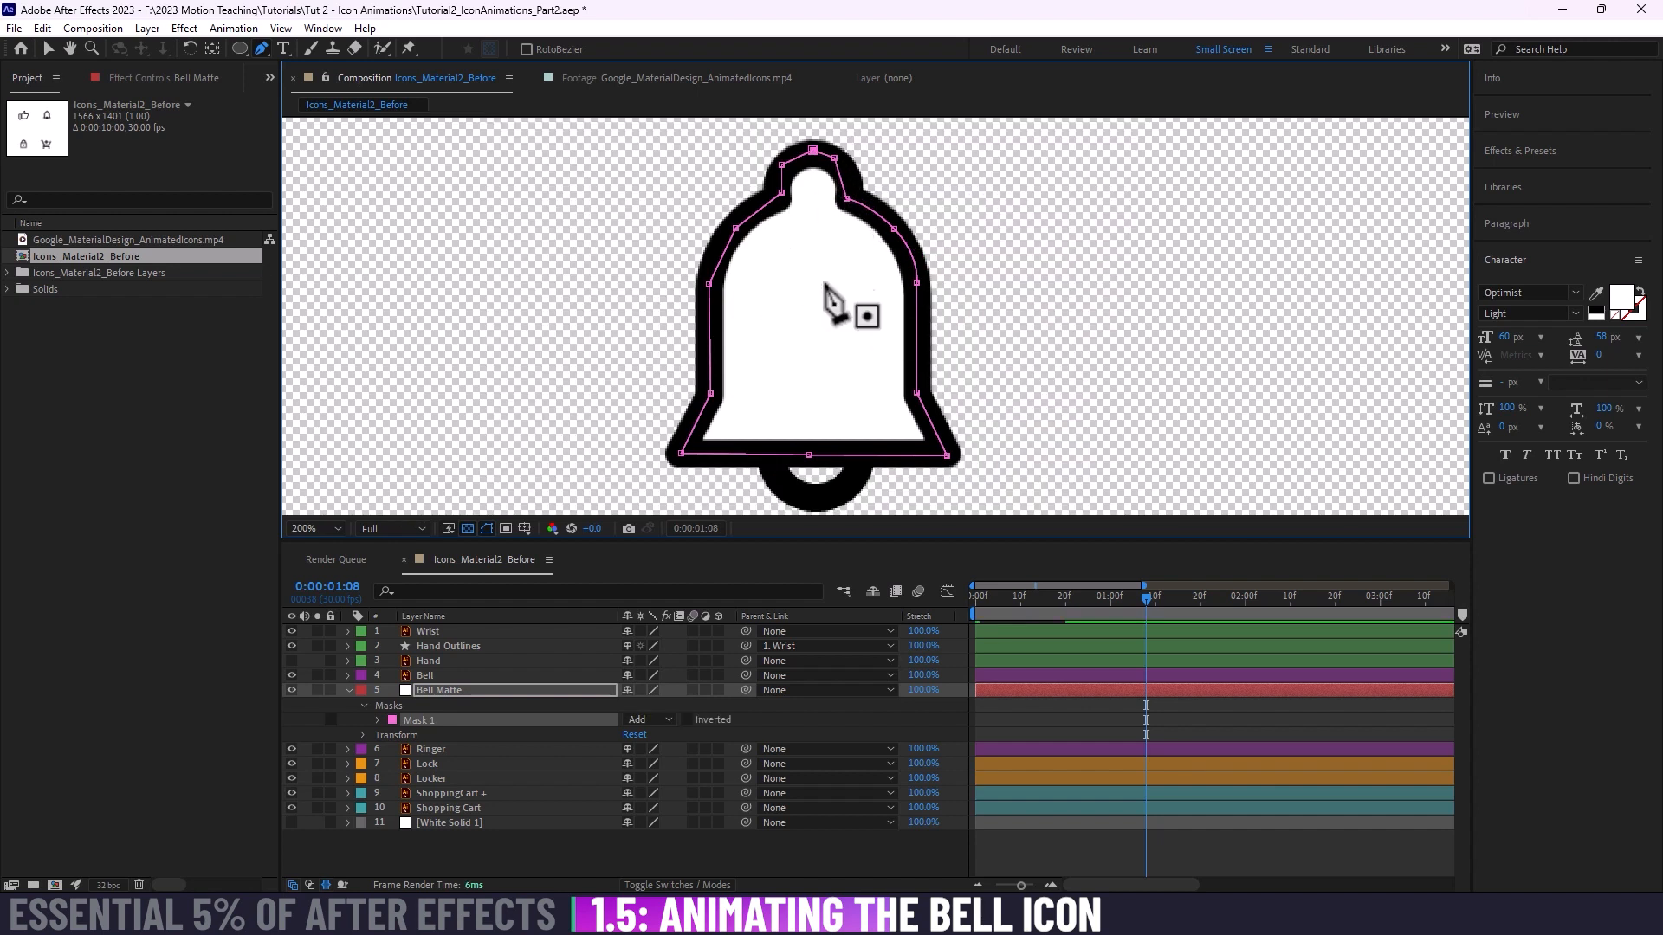
# Step: Try moving the Bell Matte mask's right-hand point above the flare with the Bell layer hidden, undo it, and show Bell again
pyautogui.click(438, 676)
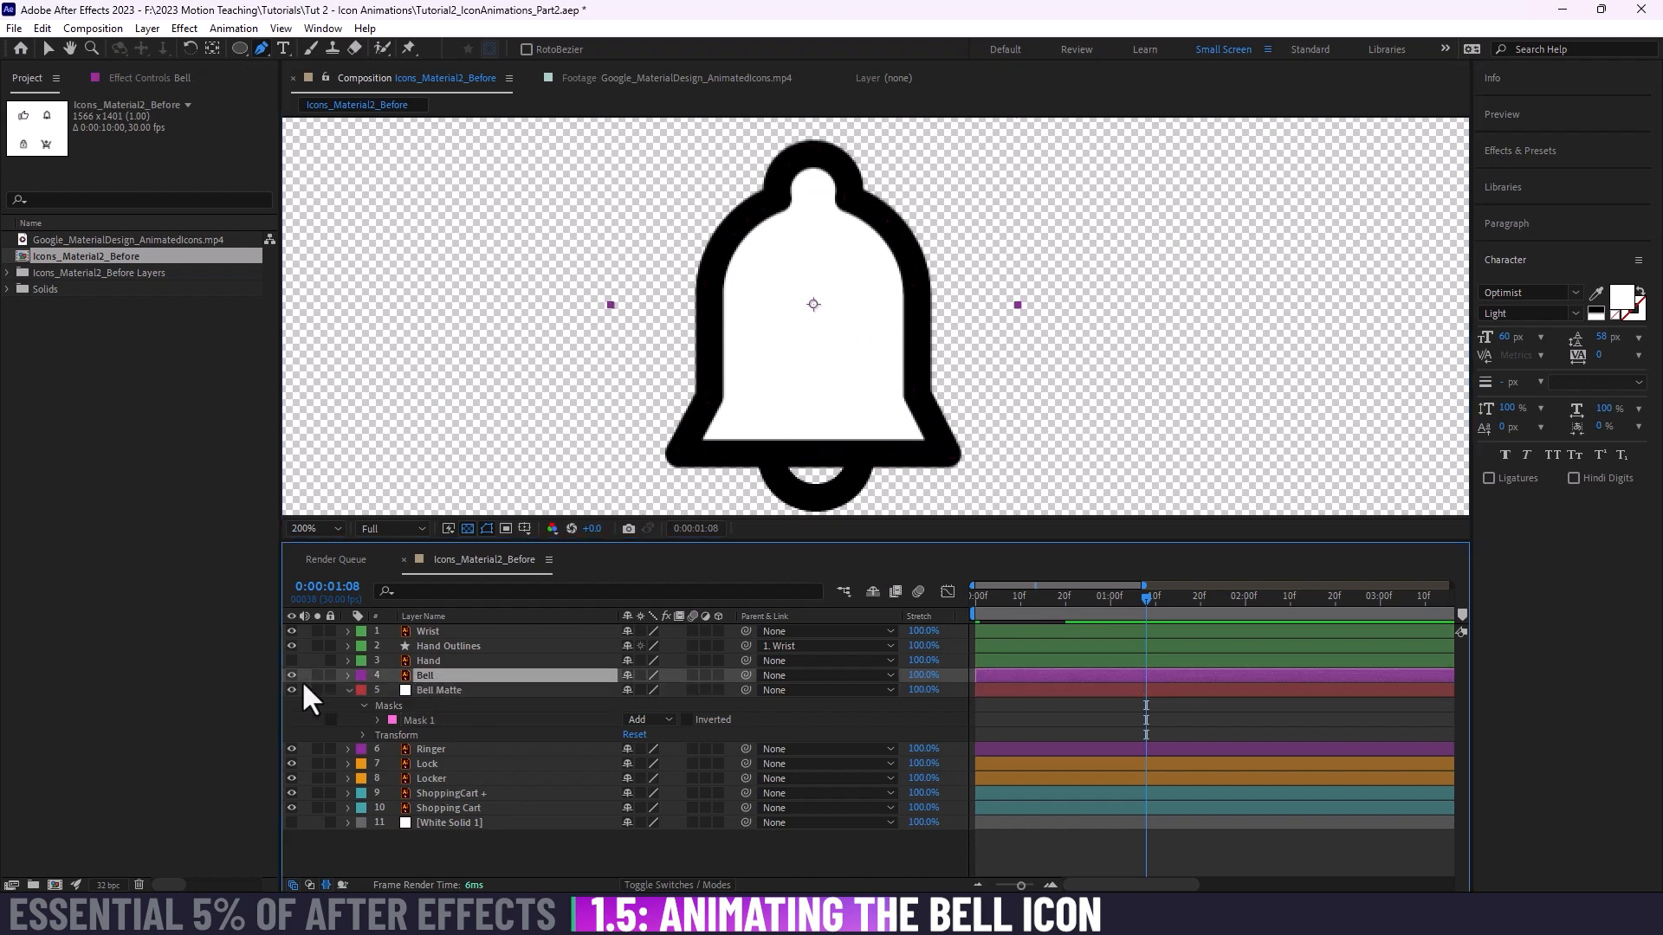
pyautogui.click(289, 674)
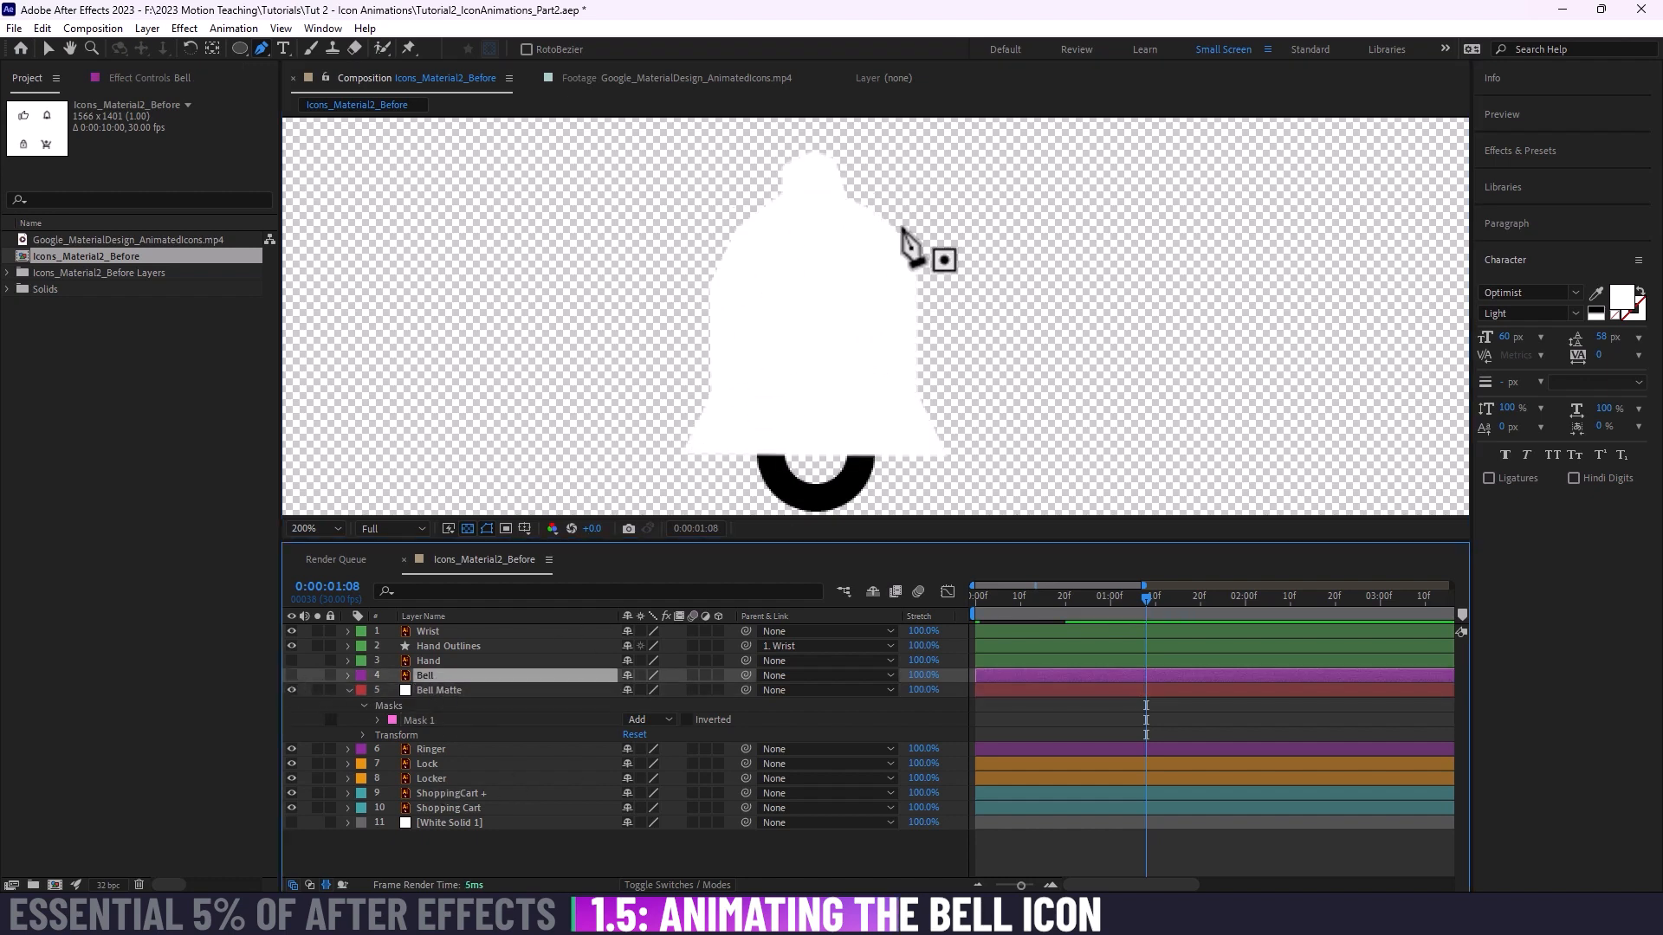
pyautogui.click(439, 690)
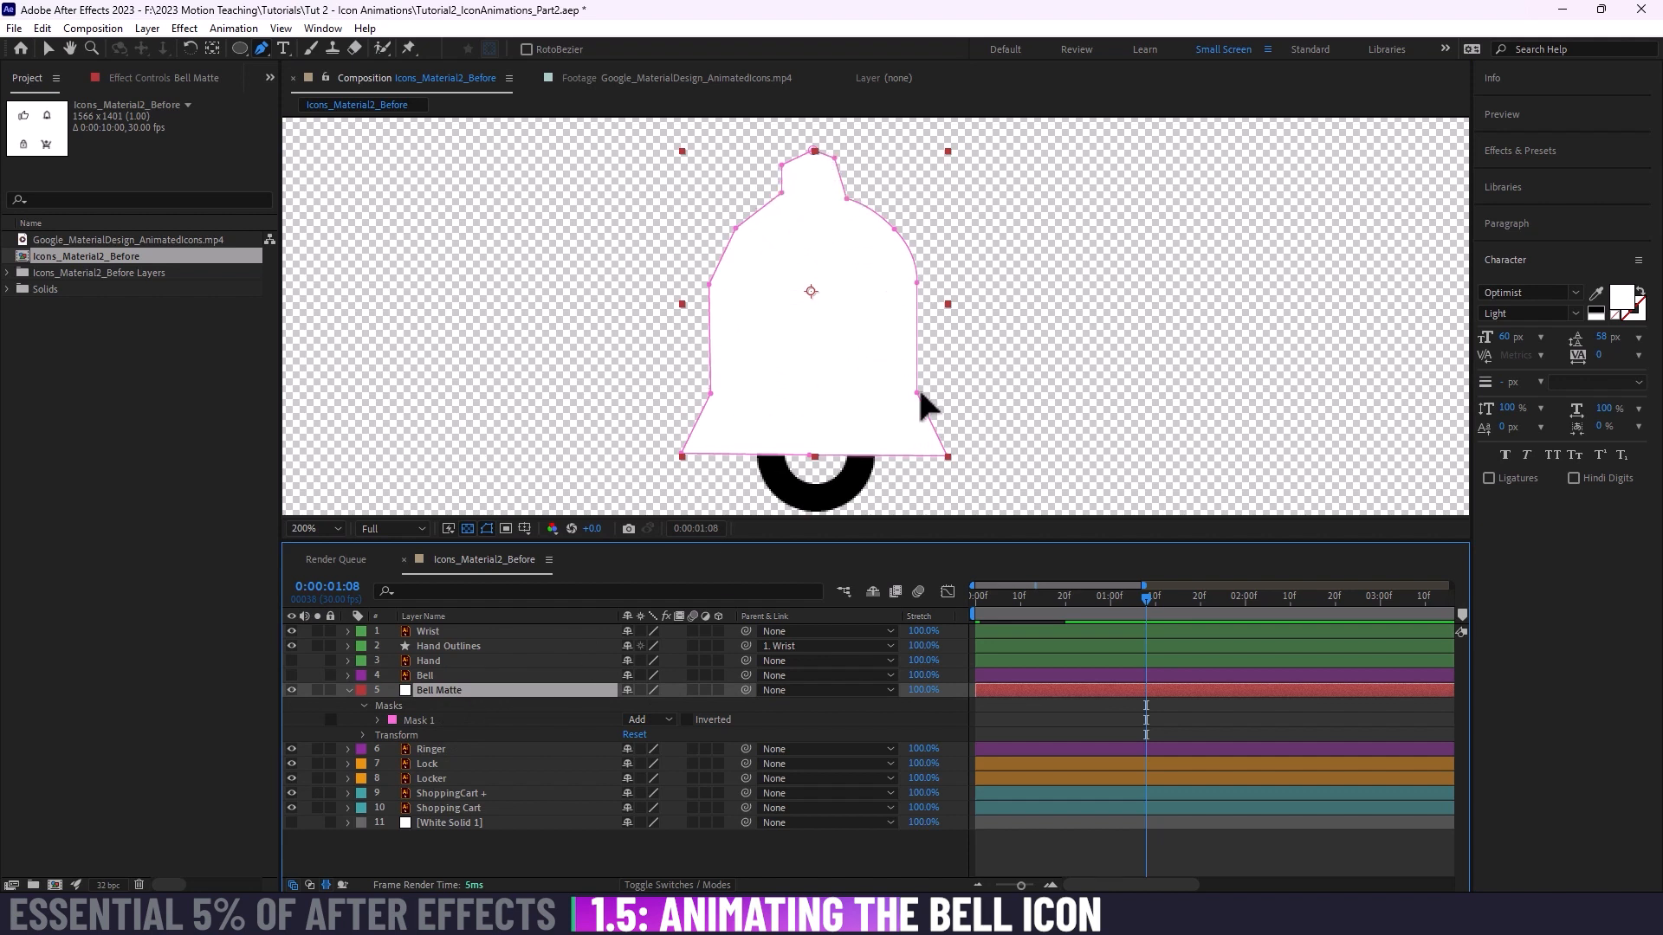
pyautogui.moveTo(917, 392); pyautogui.dragTo(1022, 376)
pyautogui.moveTo(912, 382); pyautogui.dragTo(918, 379)
pyautogui.hotkey('ctrl', 'z')
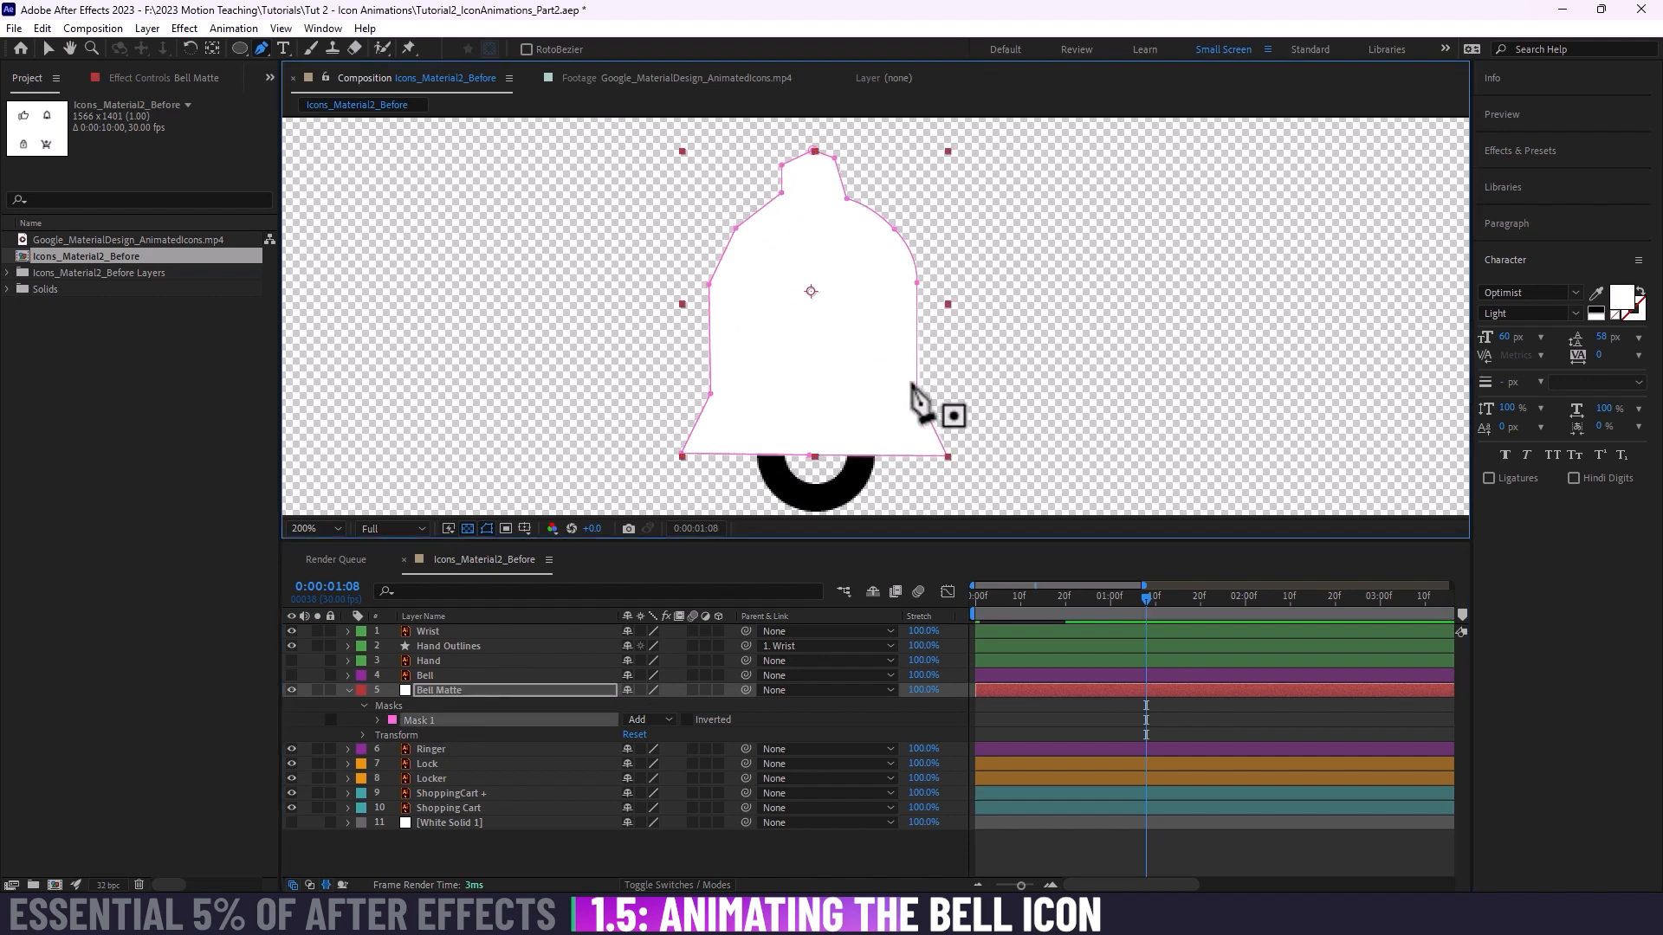
pyautogui.click(291, 675)
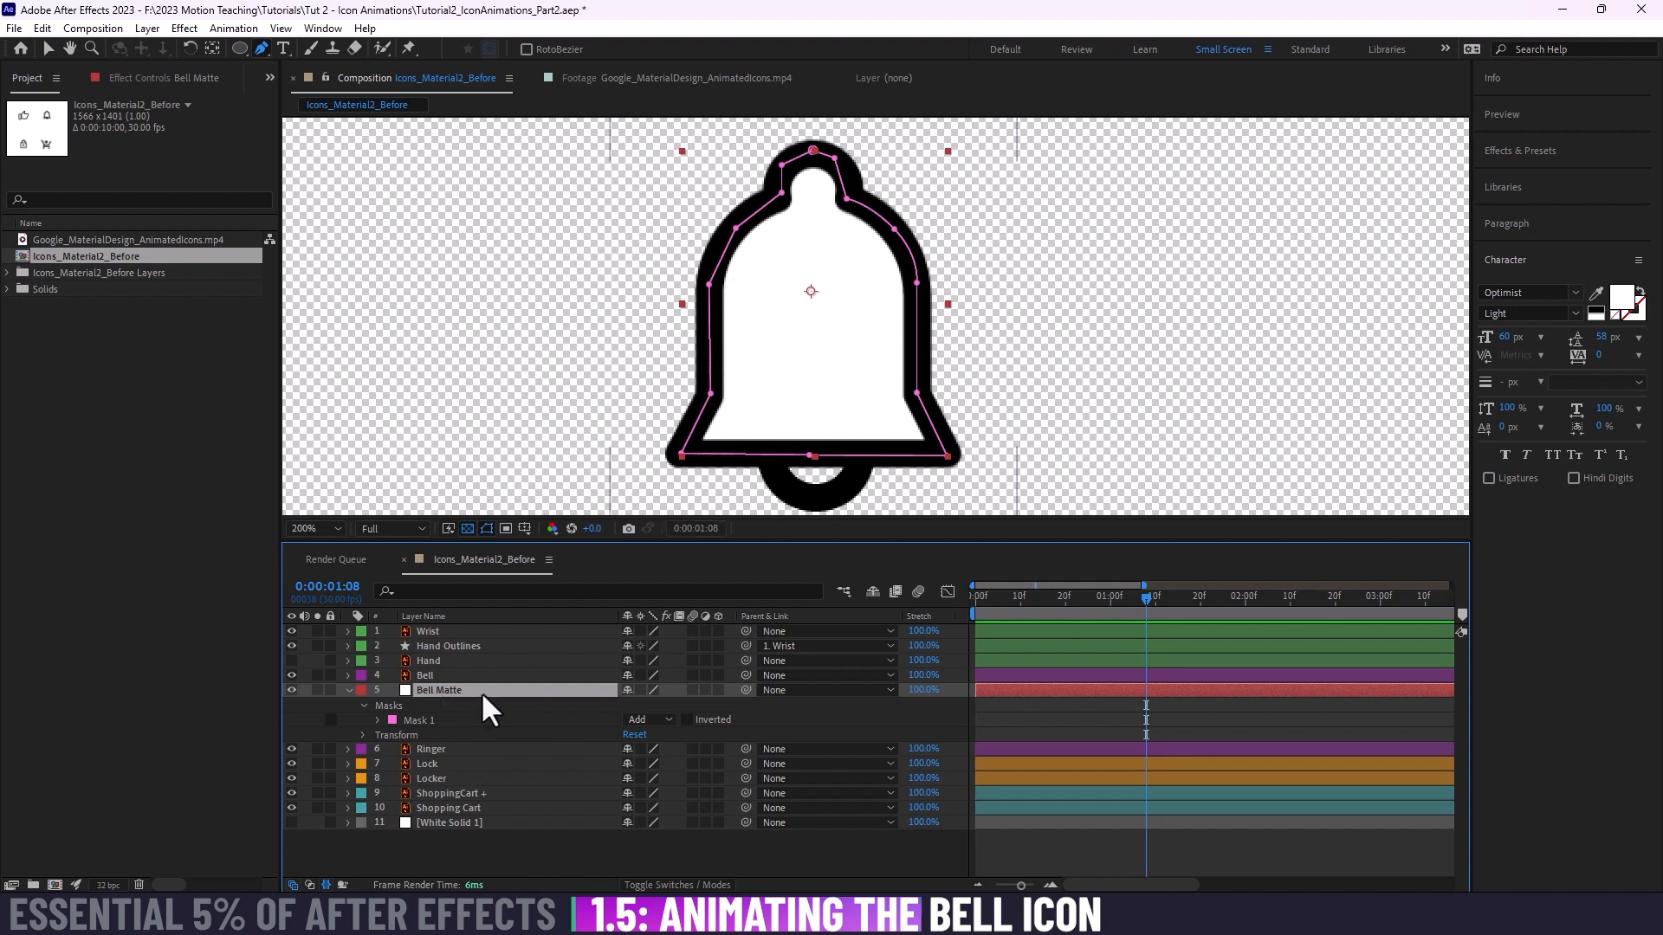
# Step: Select the Ringer layer and switch the timeline columns to show the Mode and Track Matte options
pyautogui.click(426, 676)
pyautogui.click(439, 690)
pyautogui.click(450, 750)
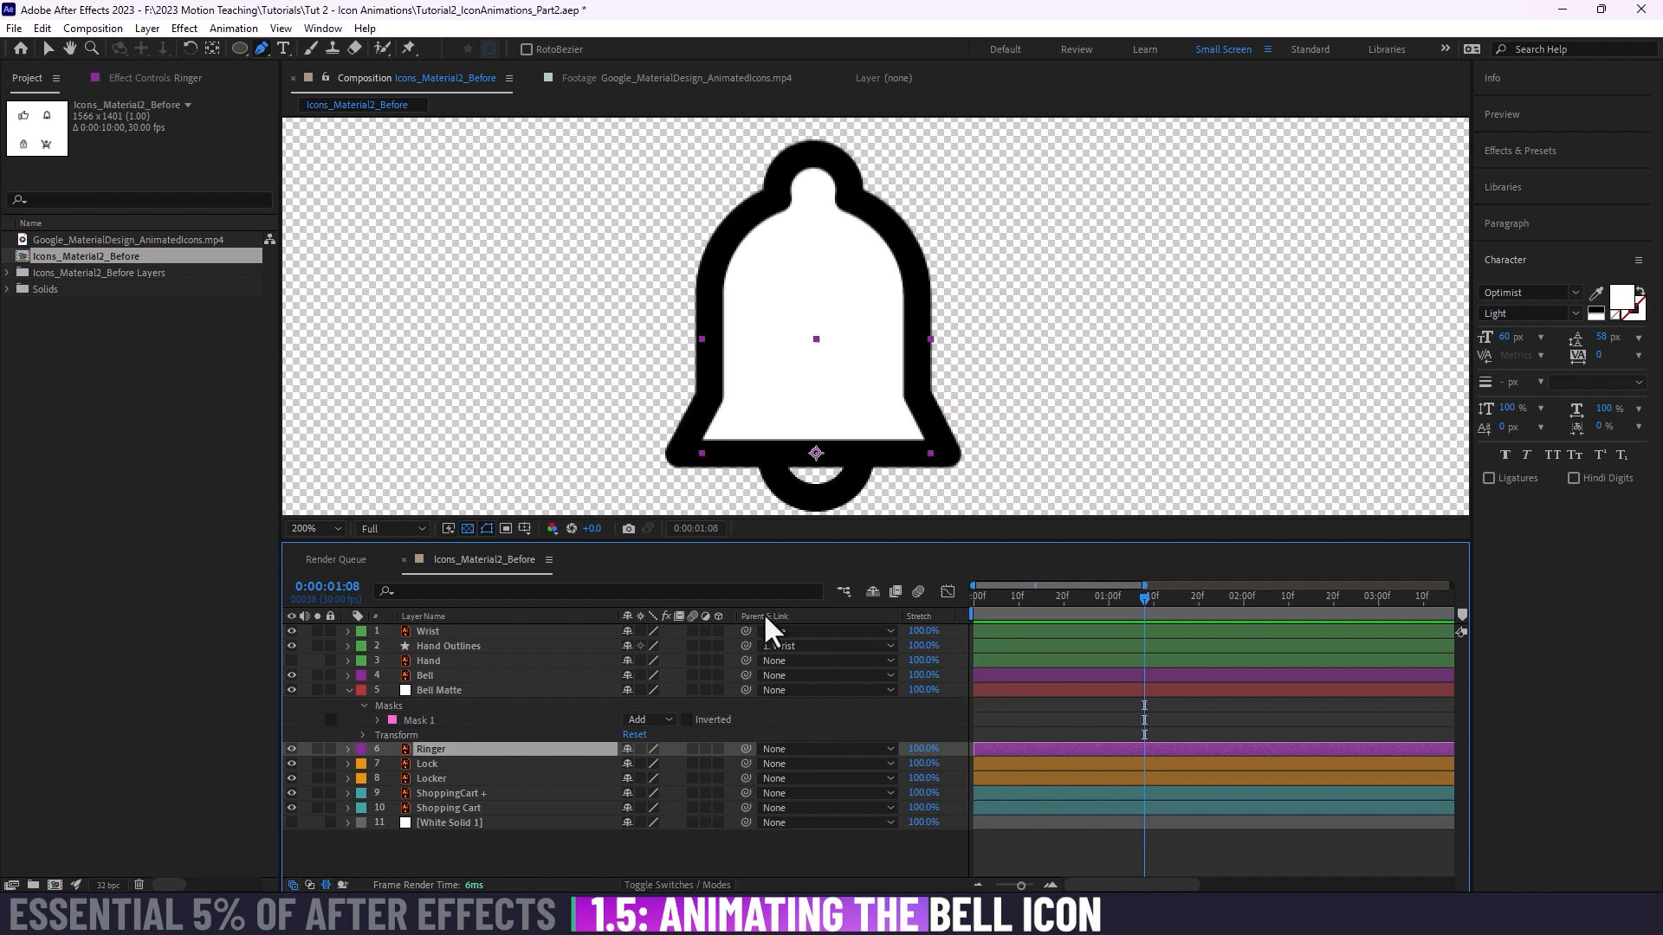
pyautogui.click(678, 885)
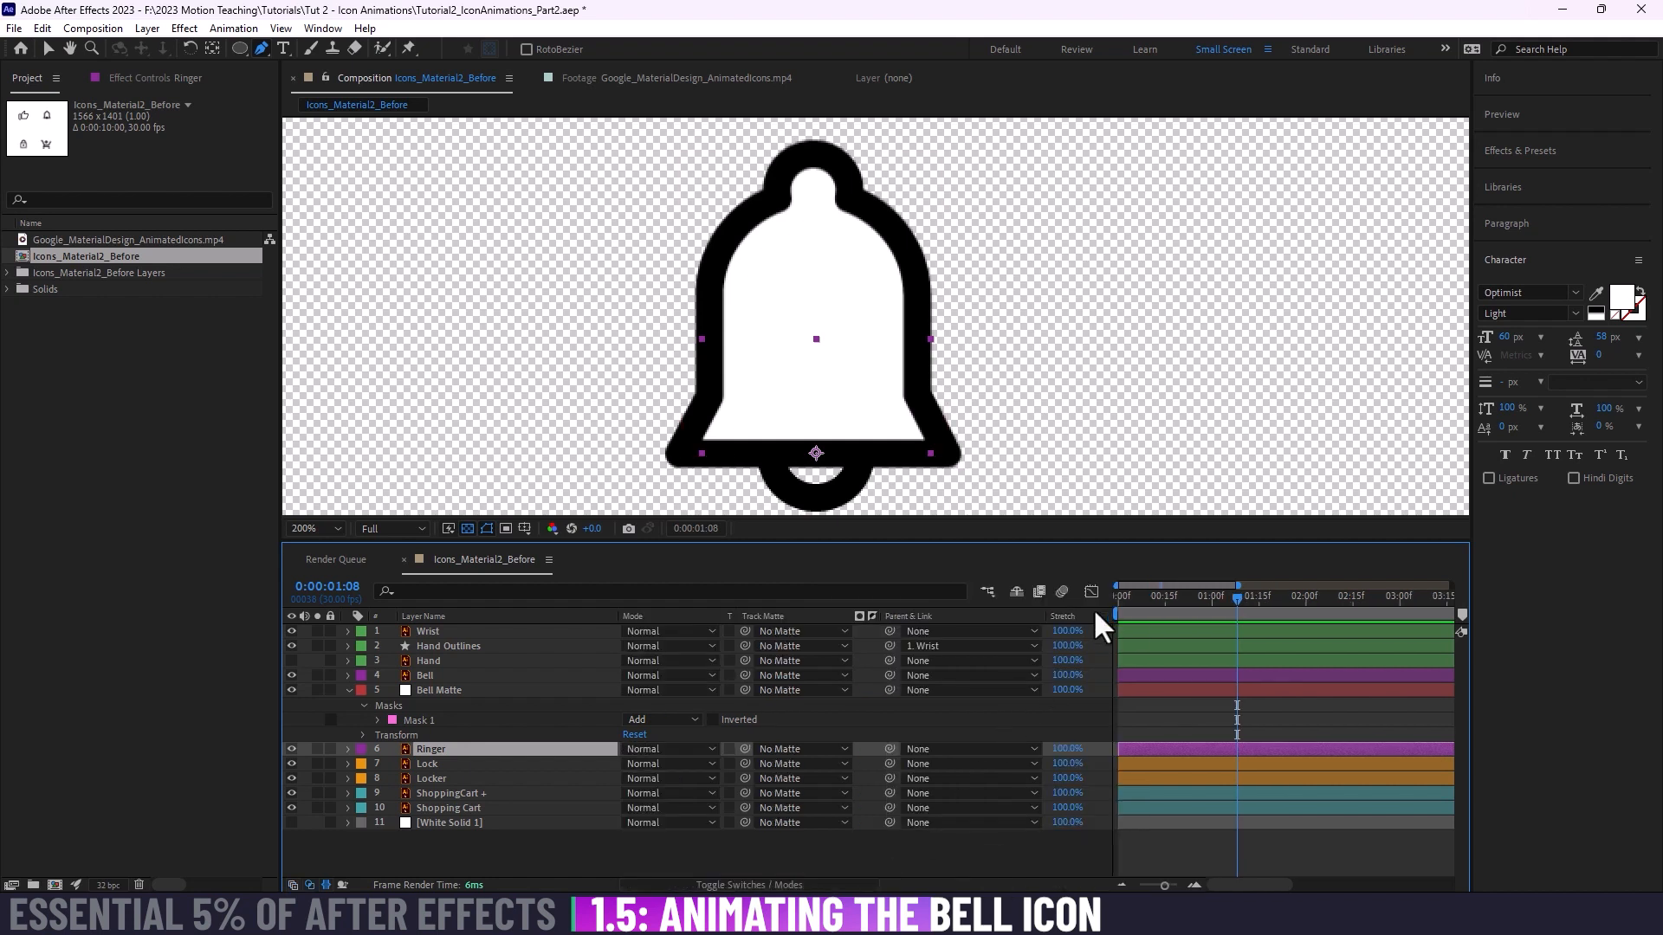
# Step: Hide the Stretch column in the timeline and toggle between the layer switches and modes, ending on the Track Matte options
pyautogui.rightClick(661, 616)
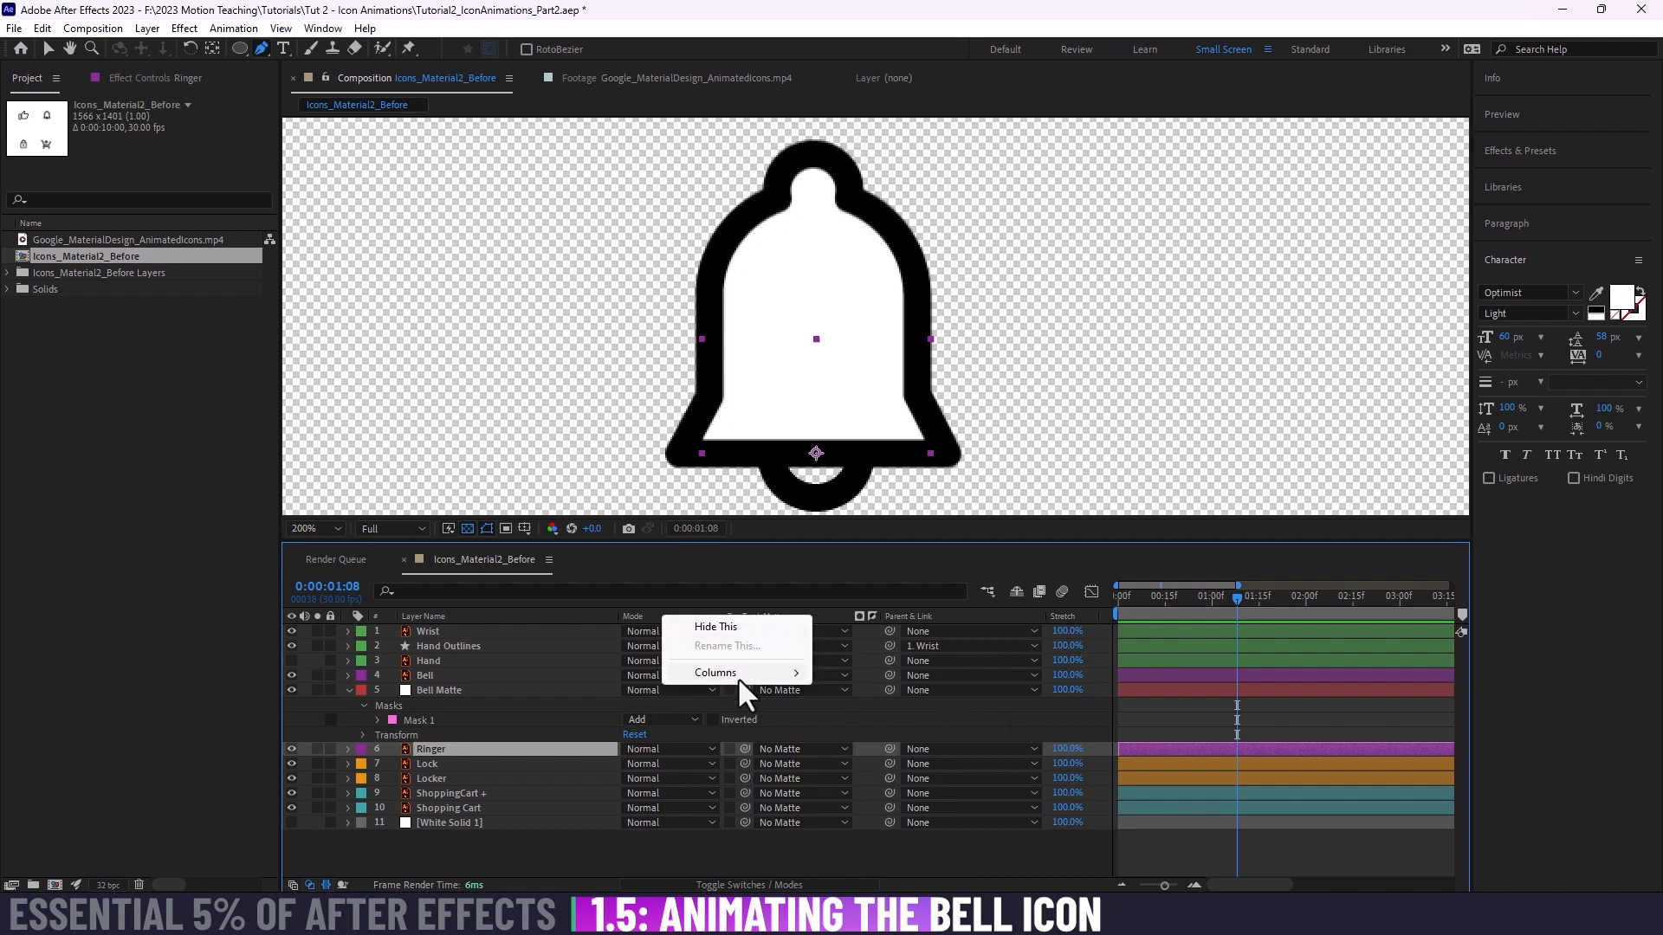
pyautogui.moveTo(736, 676)
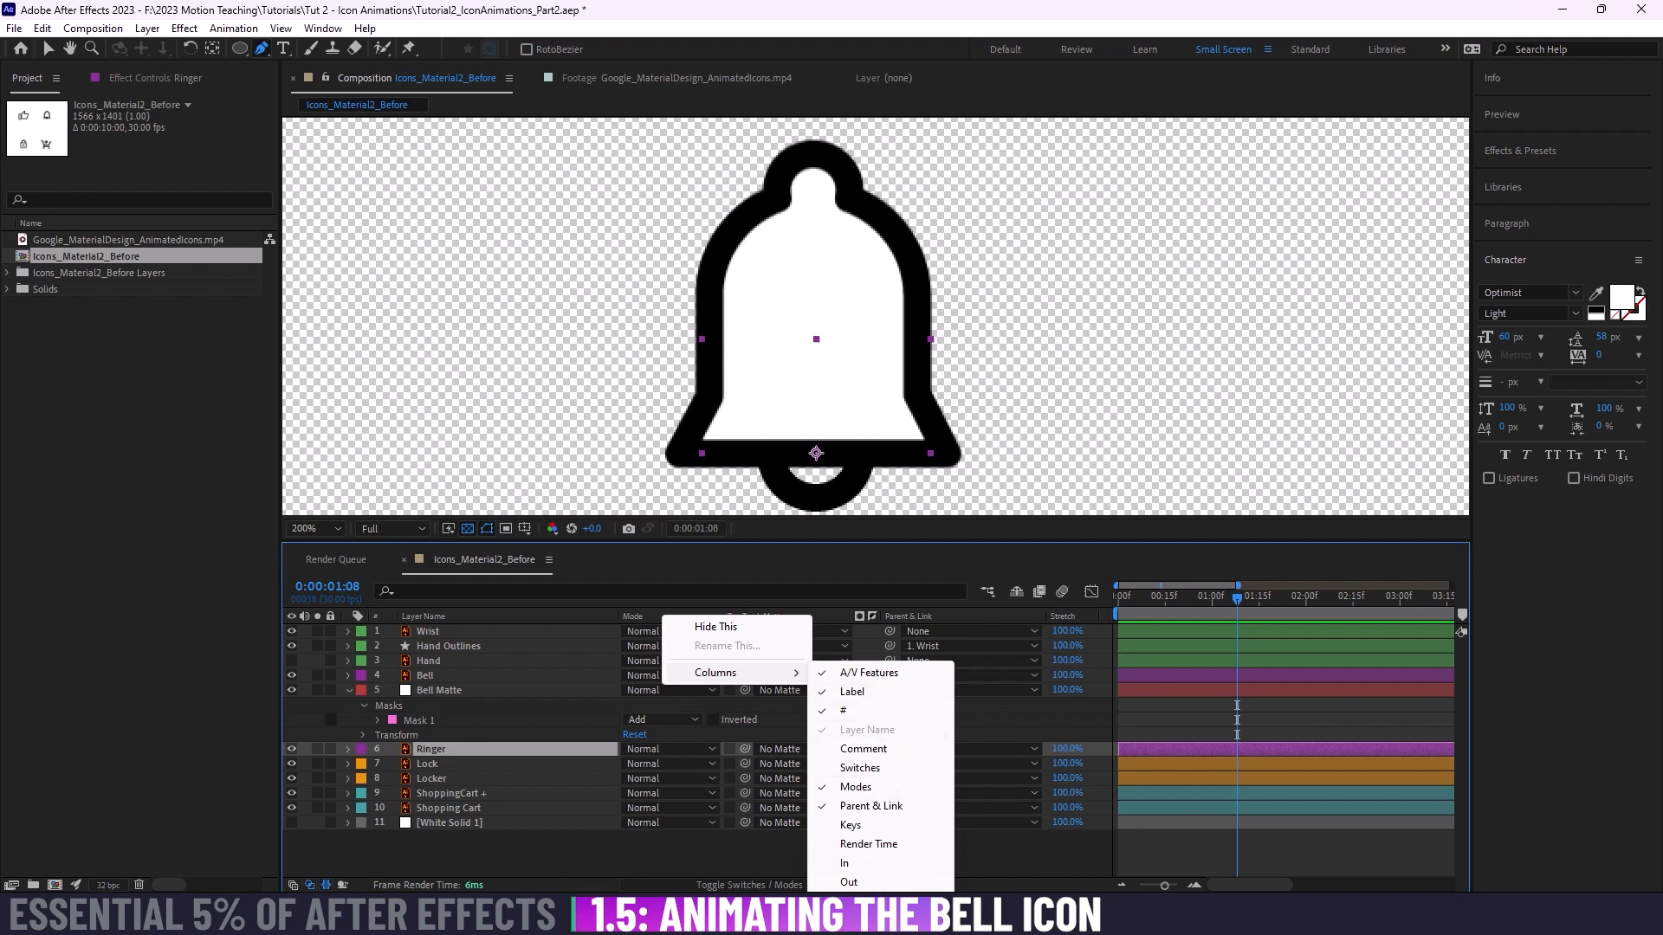
pyautogui.click(862, 920)
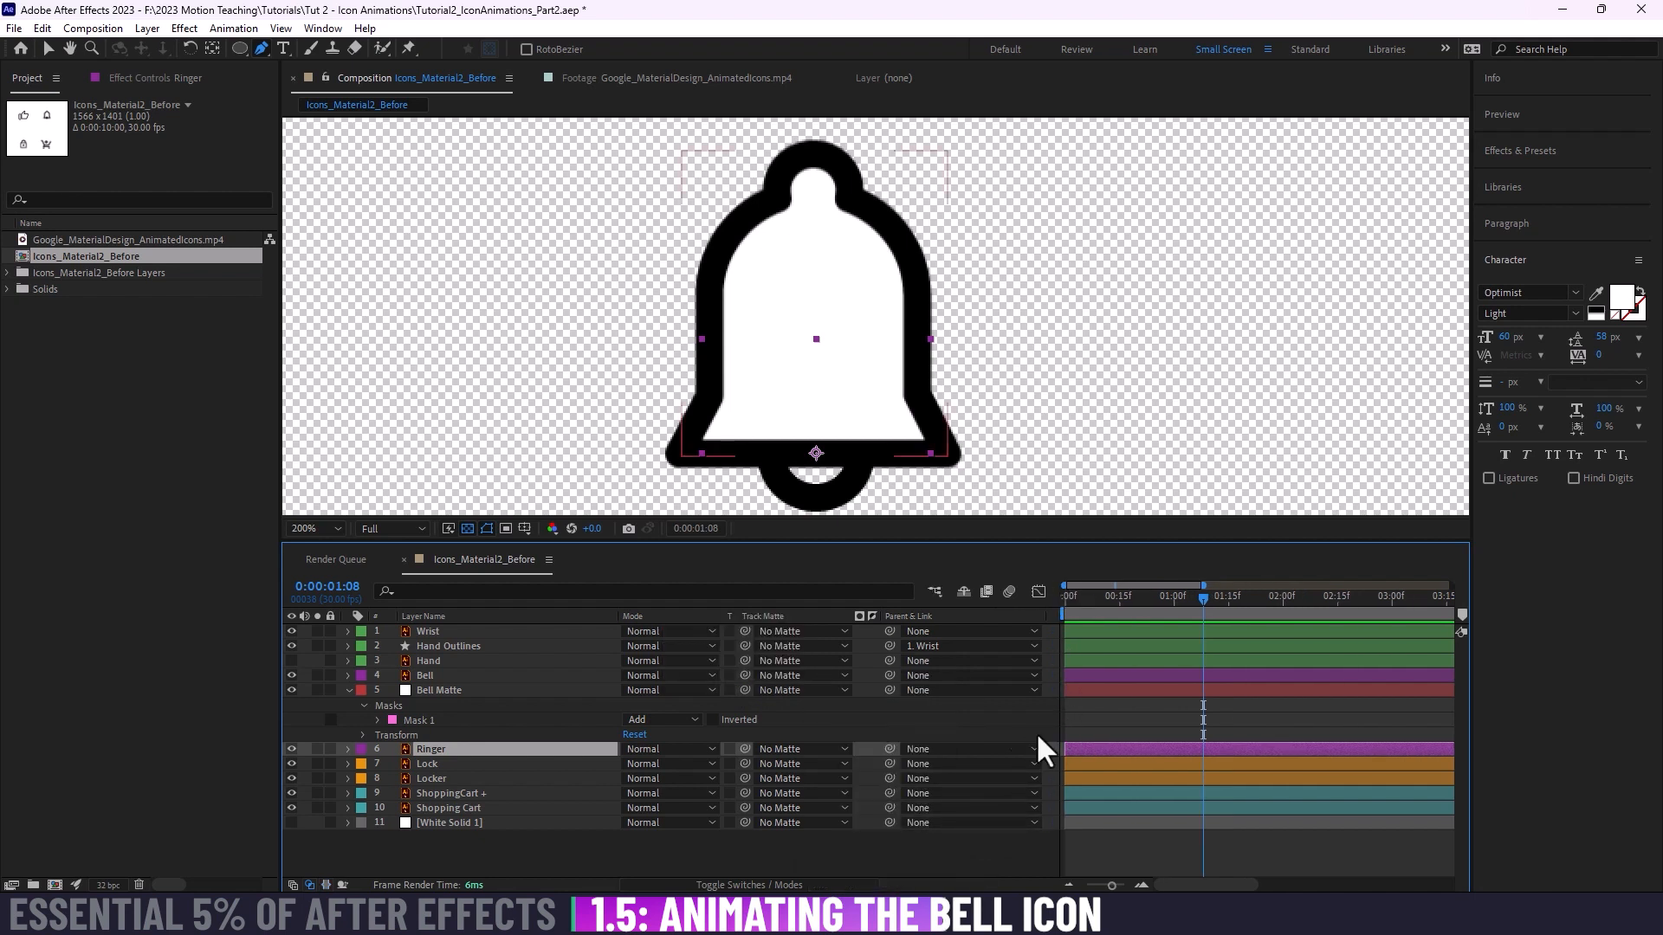
pyautogui.click(780, 885)
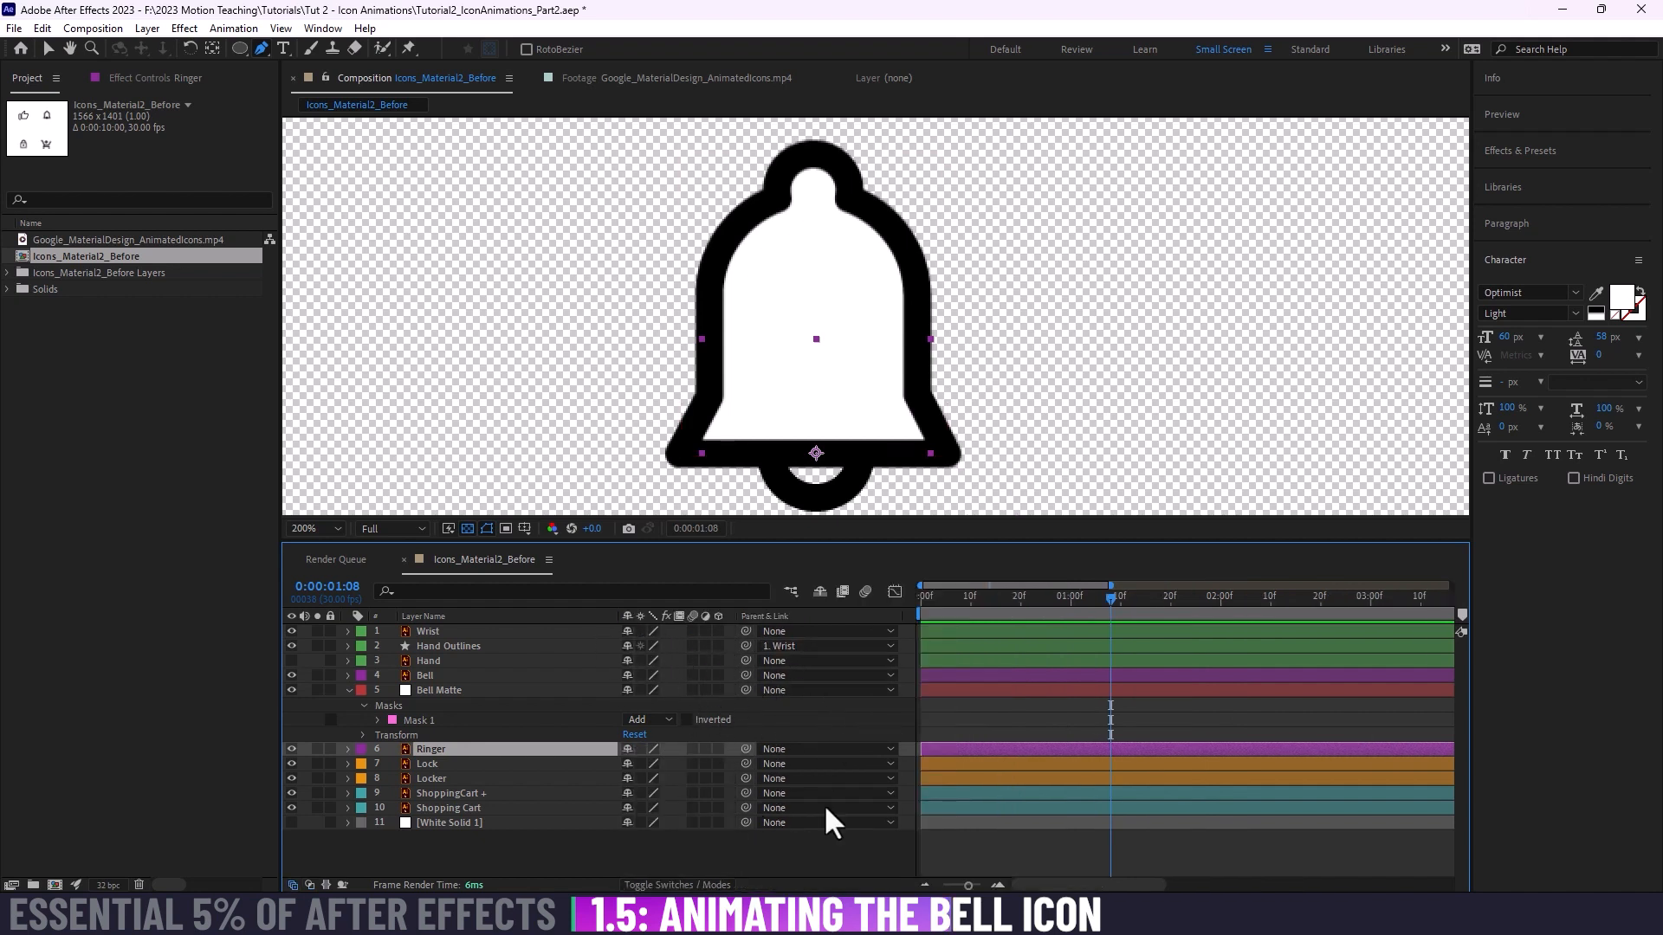
pyautogui.click(697, 885)
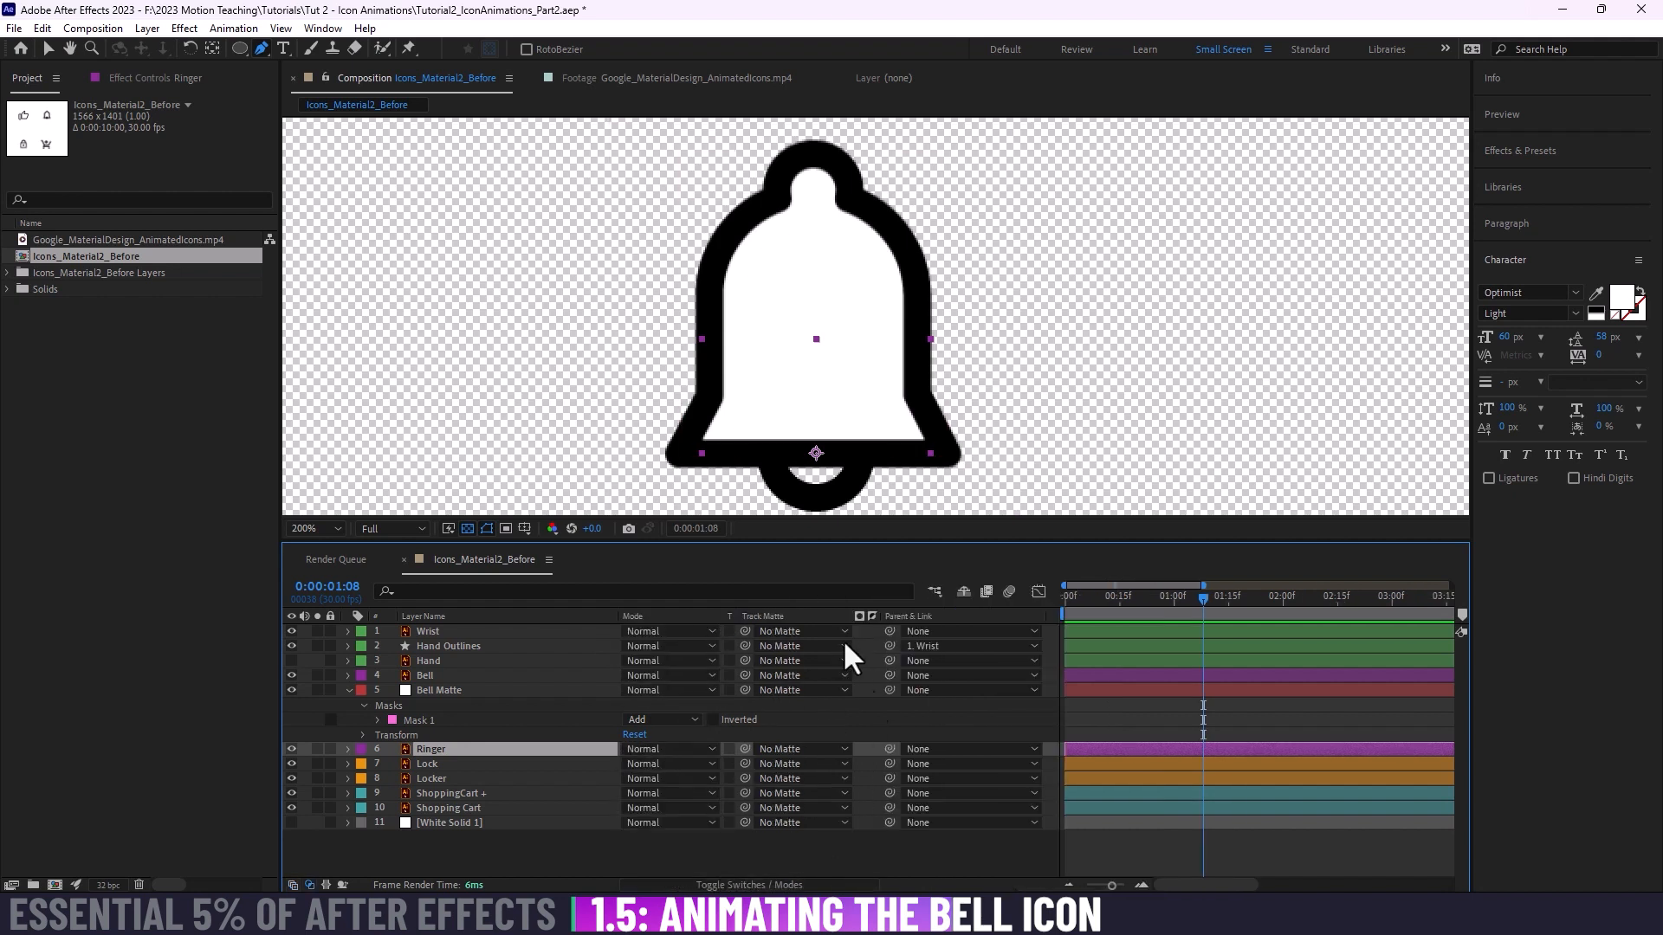
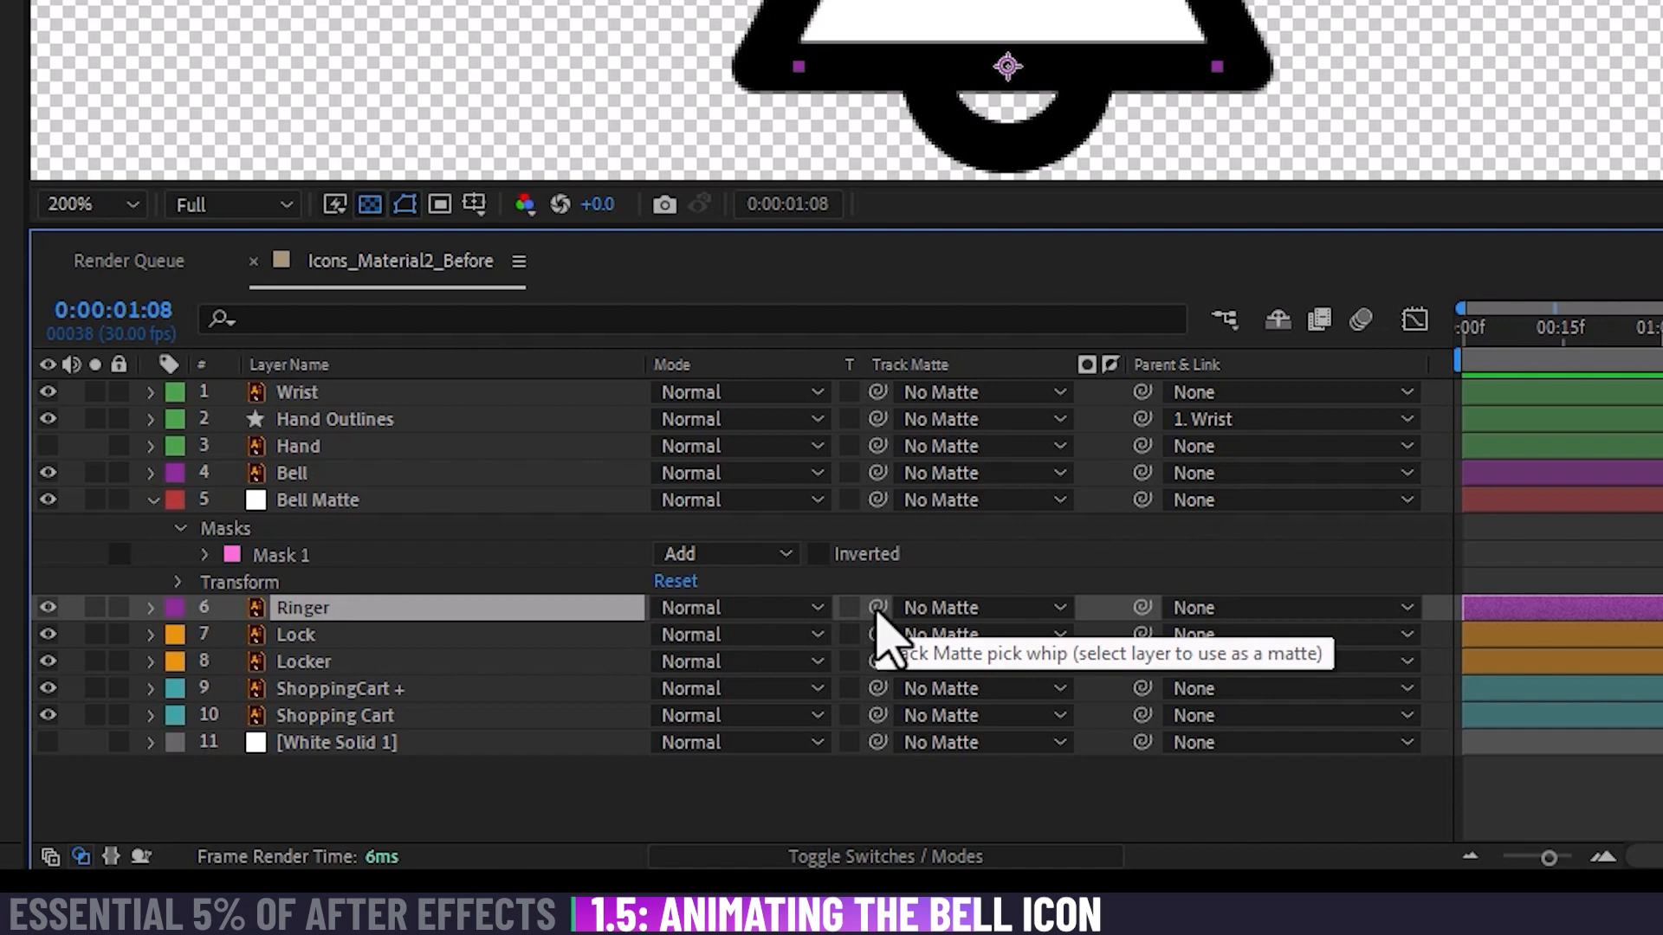
# Step: Move the Bell Matte layer to the bottom of the layer stack, below White Solid 1
pyautogui.click(478, 500)
pyautogui.moveTo(360, 501); pyautogui.dragTo(538, 846)
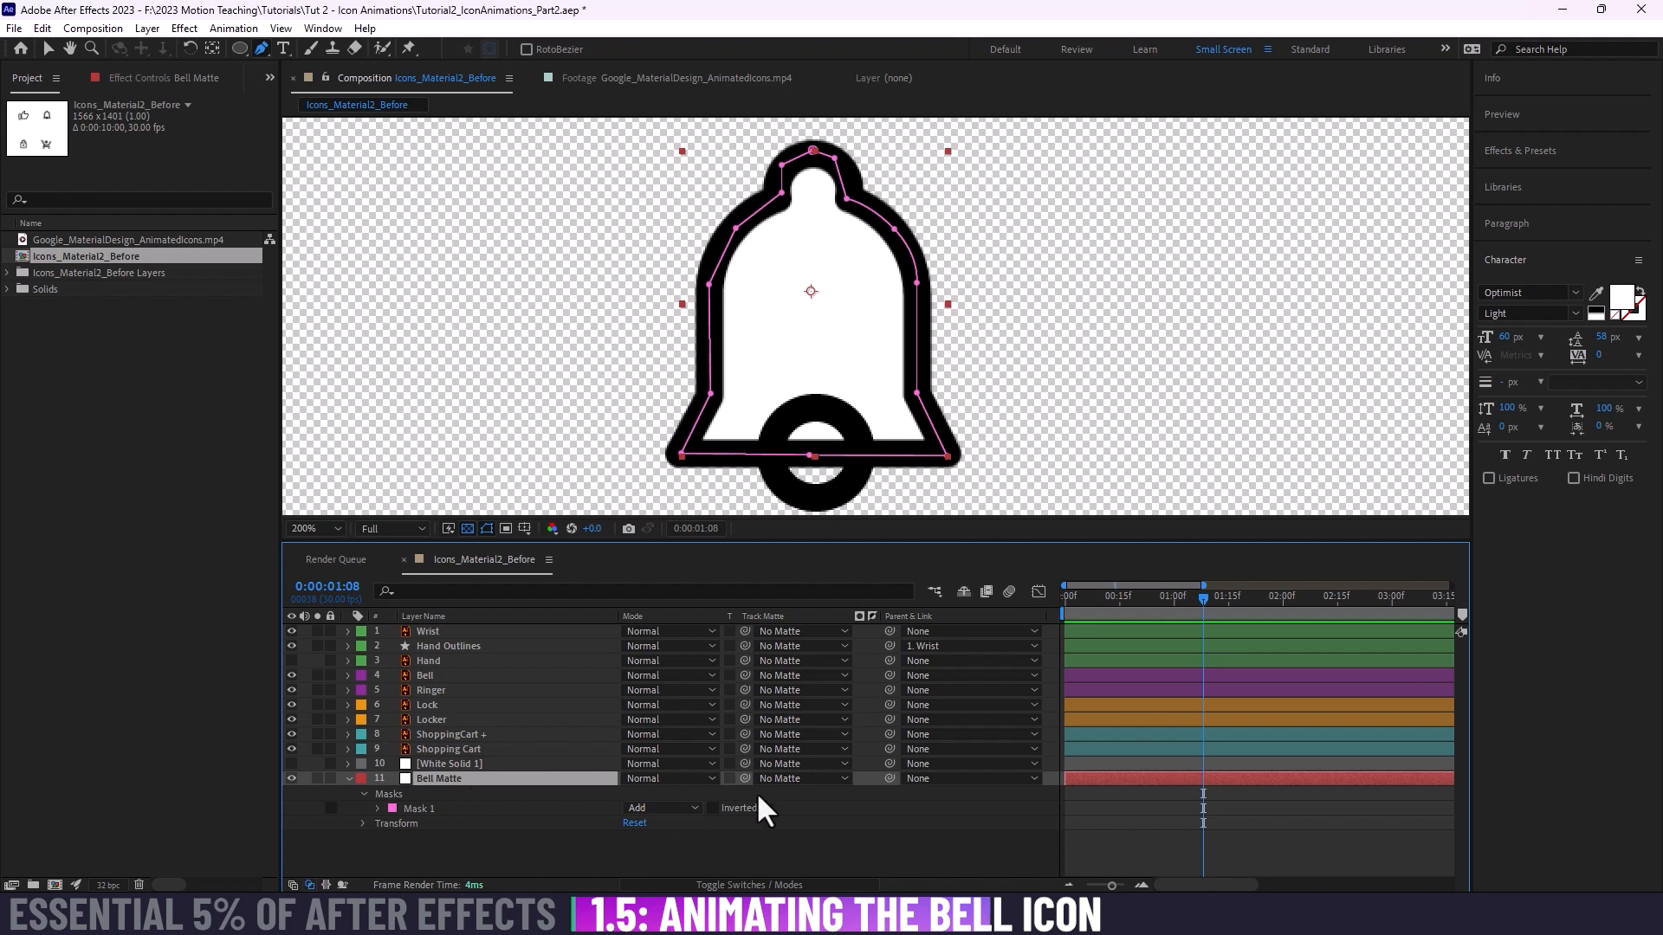
# Step: Try Ringer as Bell Matte's track matte with the transparency grid off, and return to No Matte with the grid on
pyautogui.moveTo(742, 778); pyautogui.dragTo(443, 690)
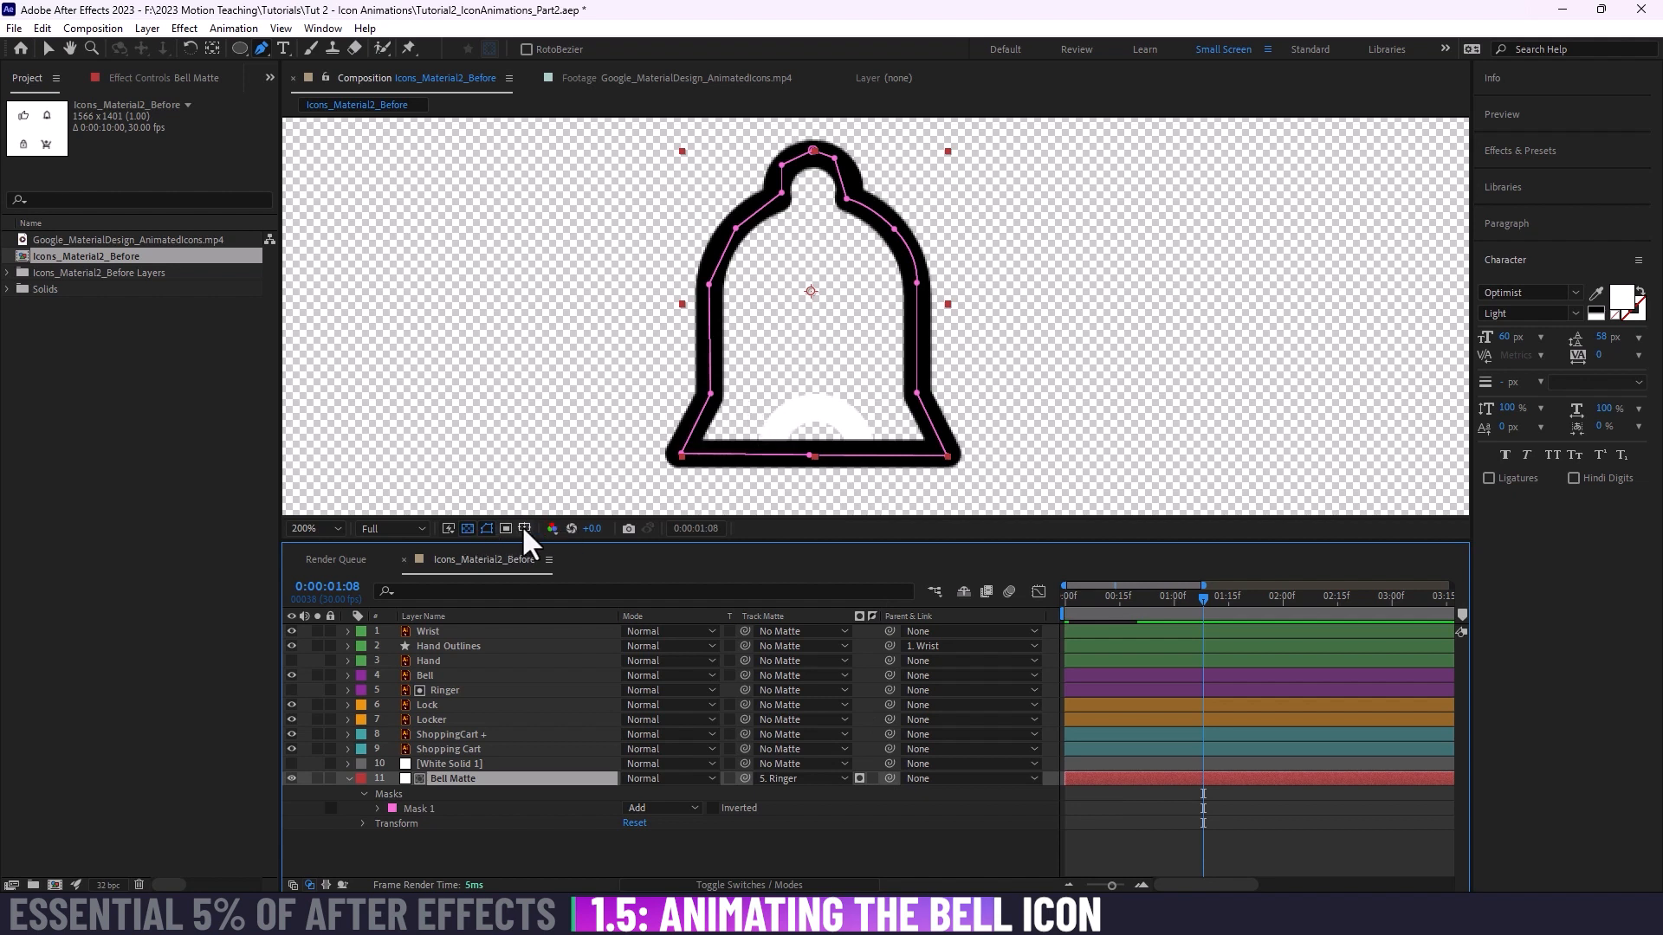
pyautogui.click(466, 528)
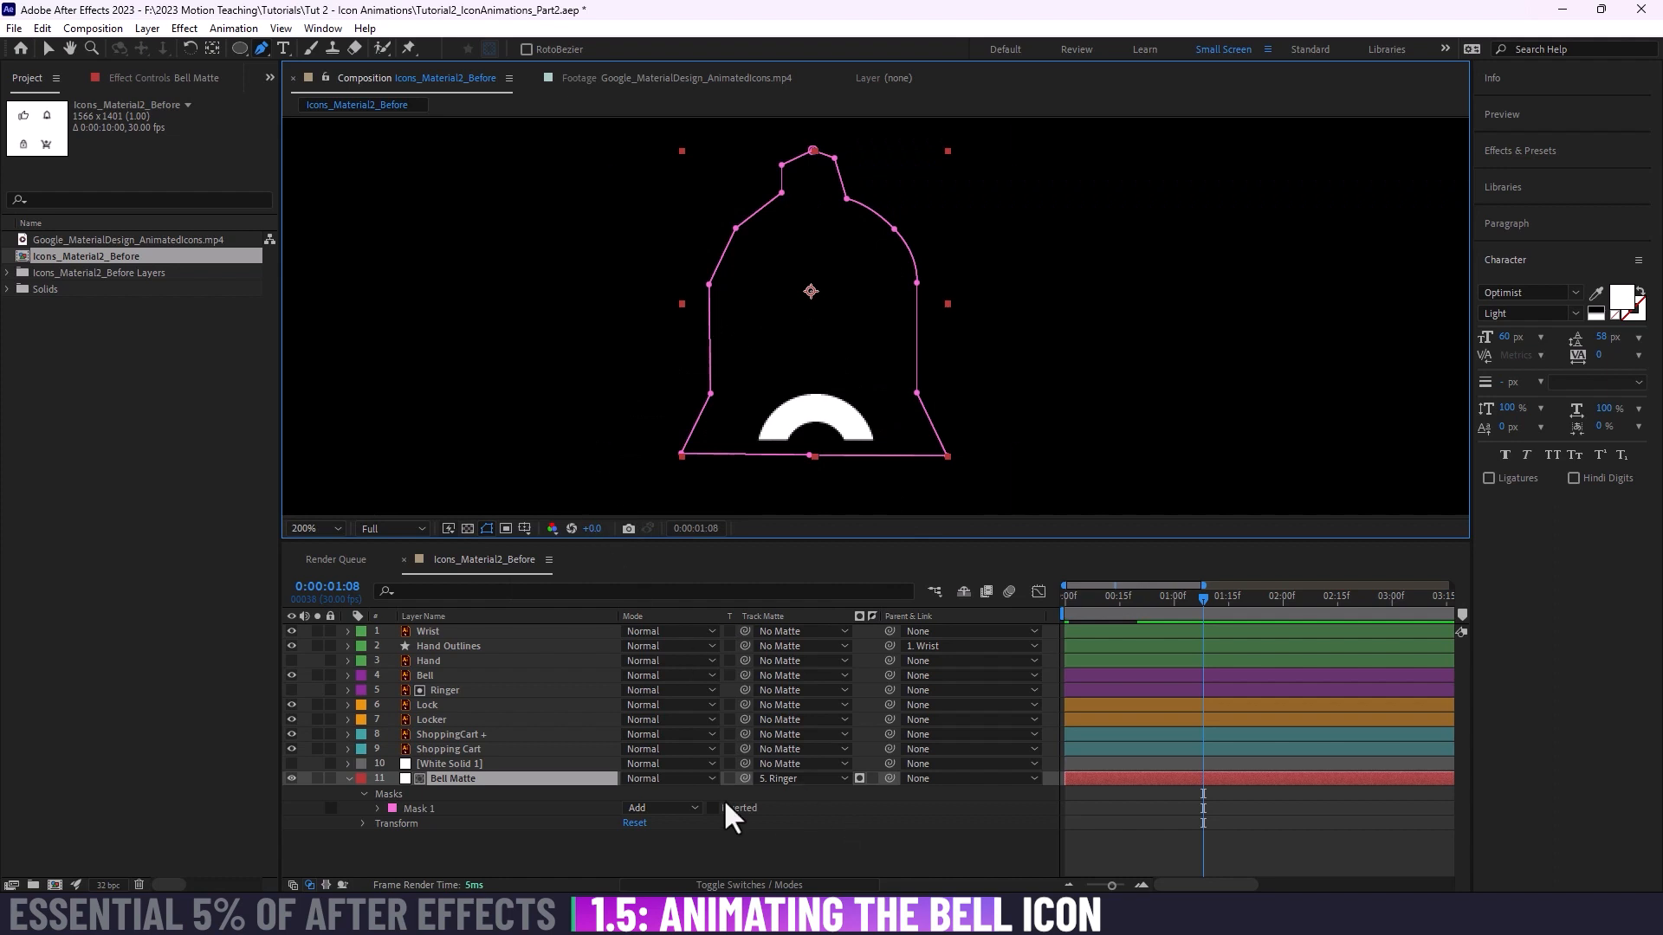
pyautogui.click(439, 690)
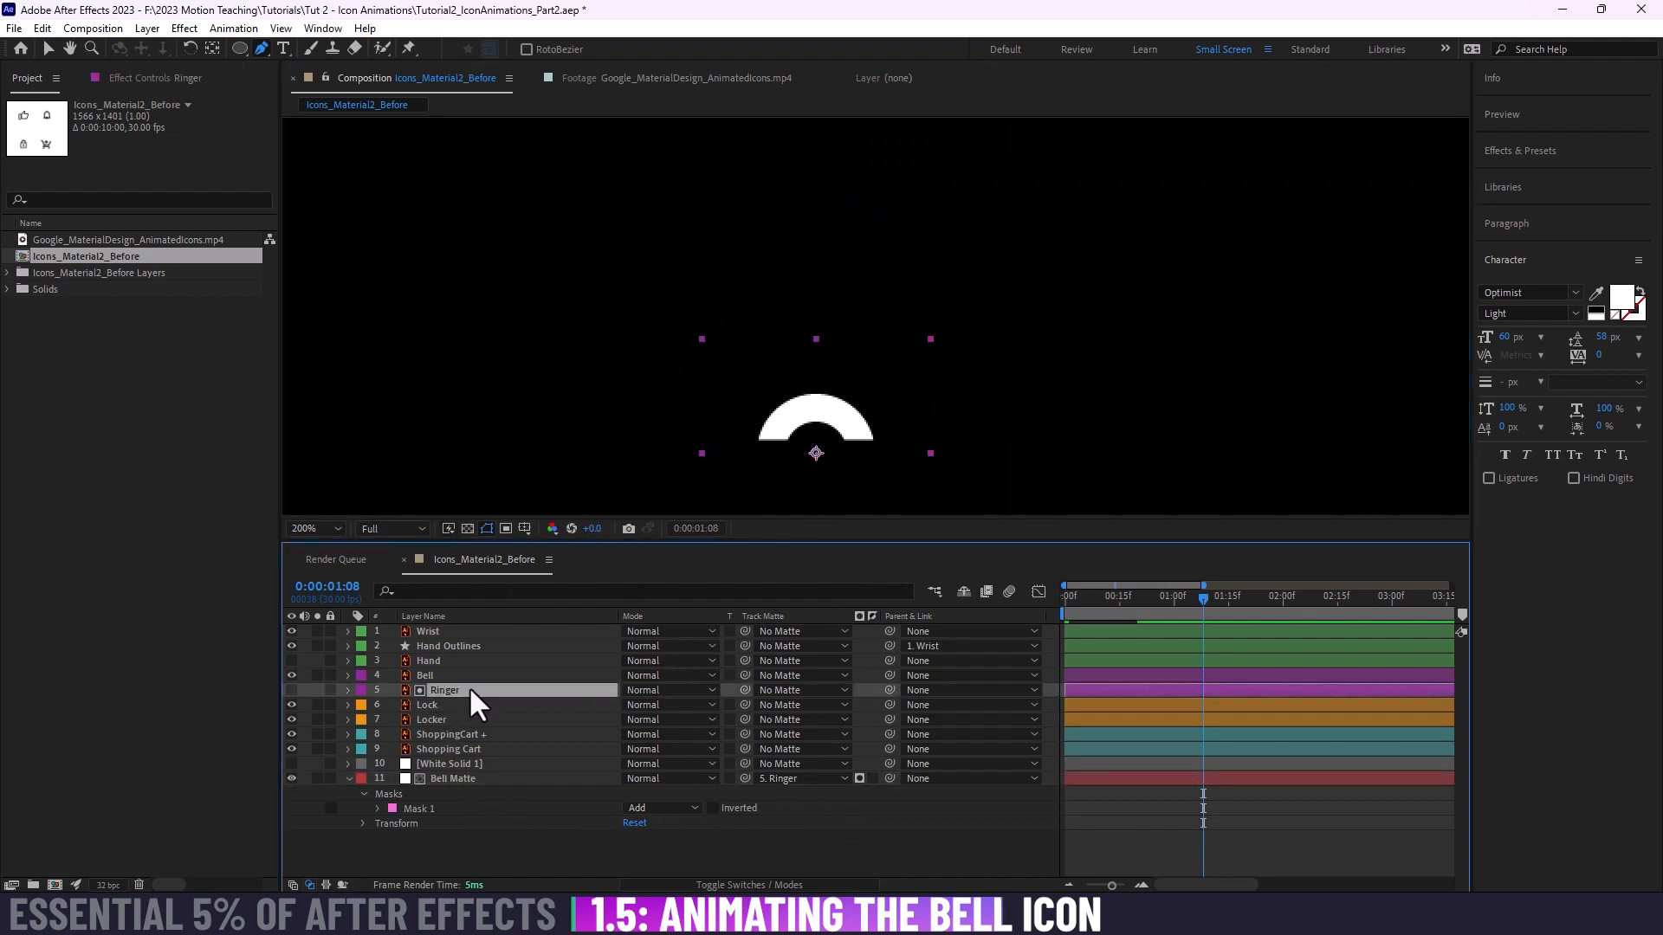
pyautogui.click(479, 778)
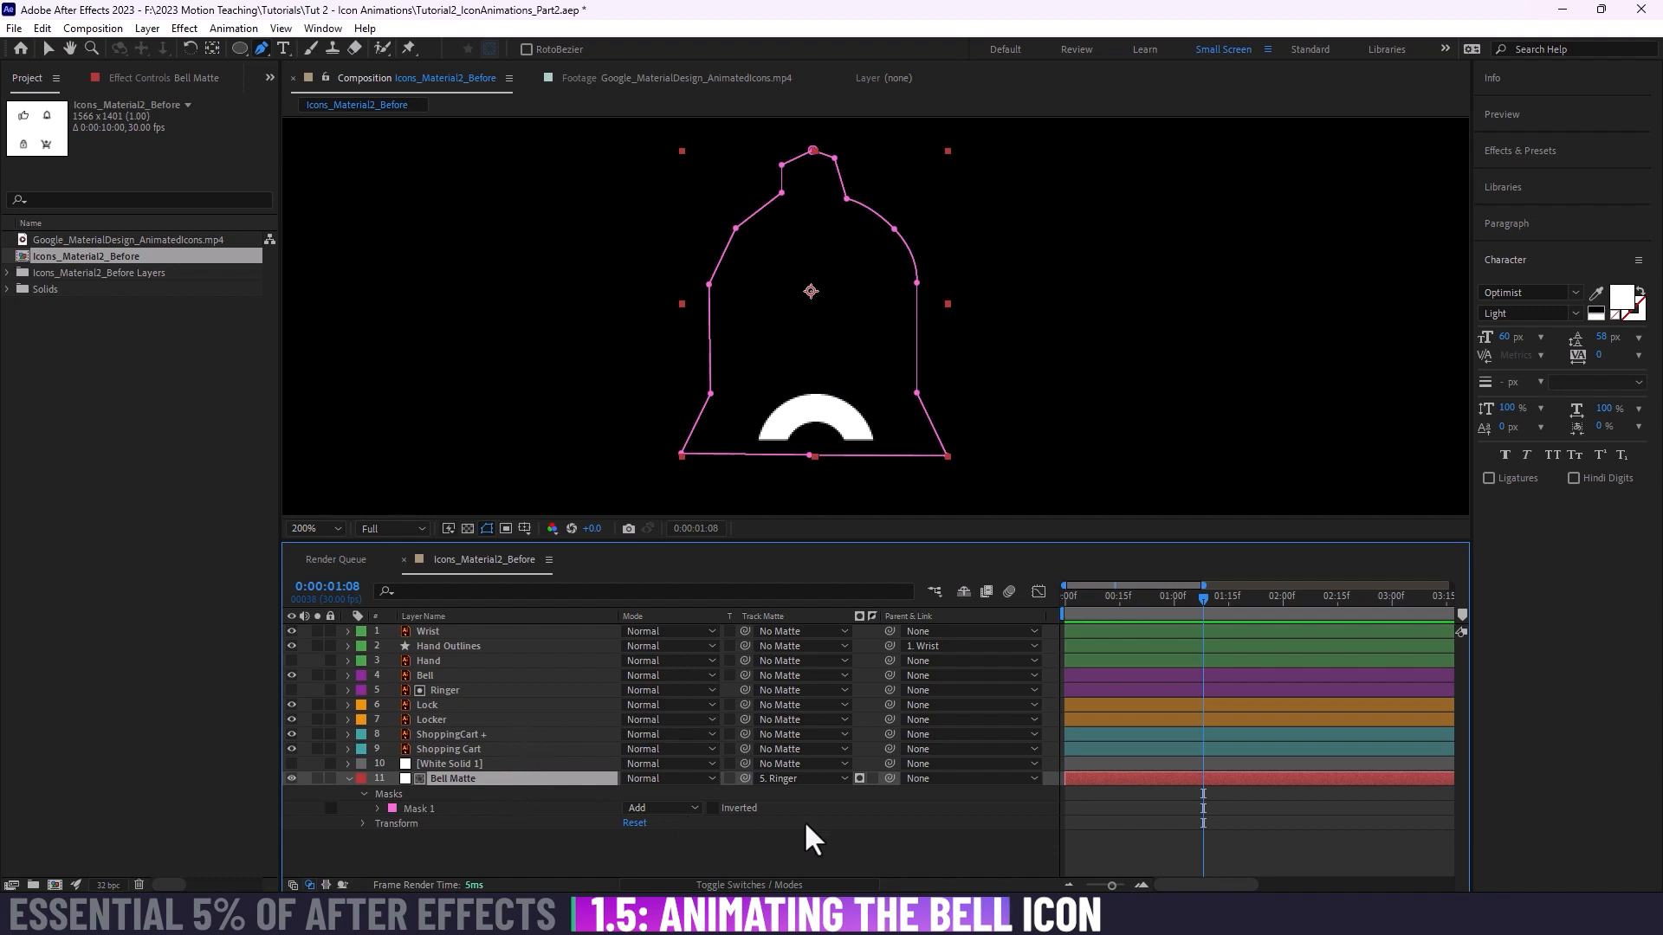
pyautogui.click(798, 777)
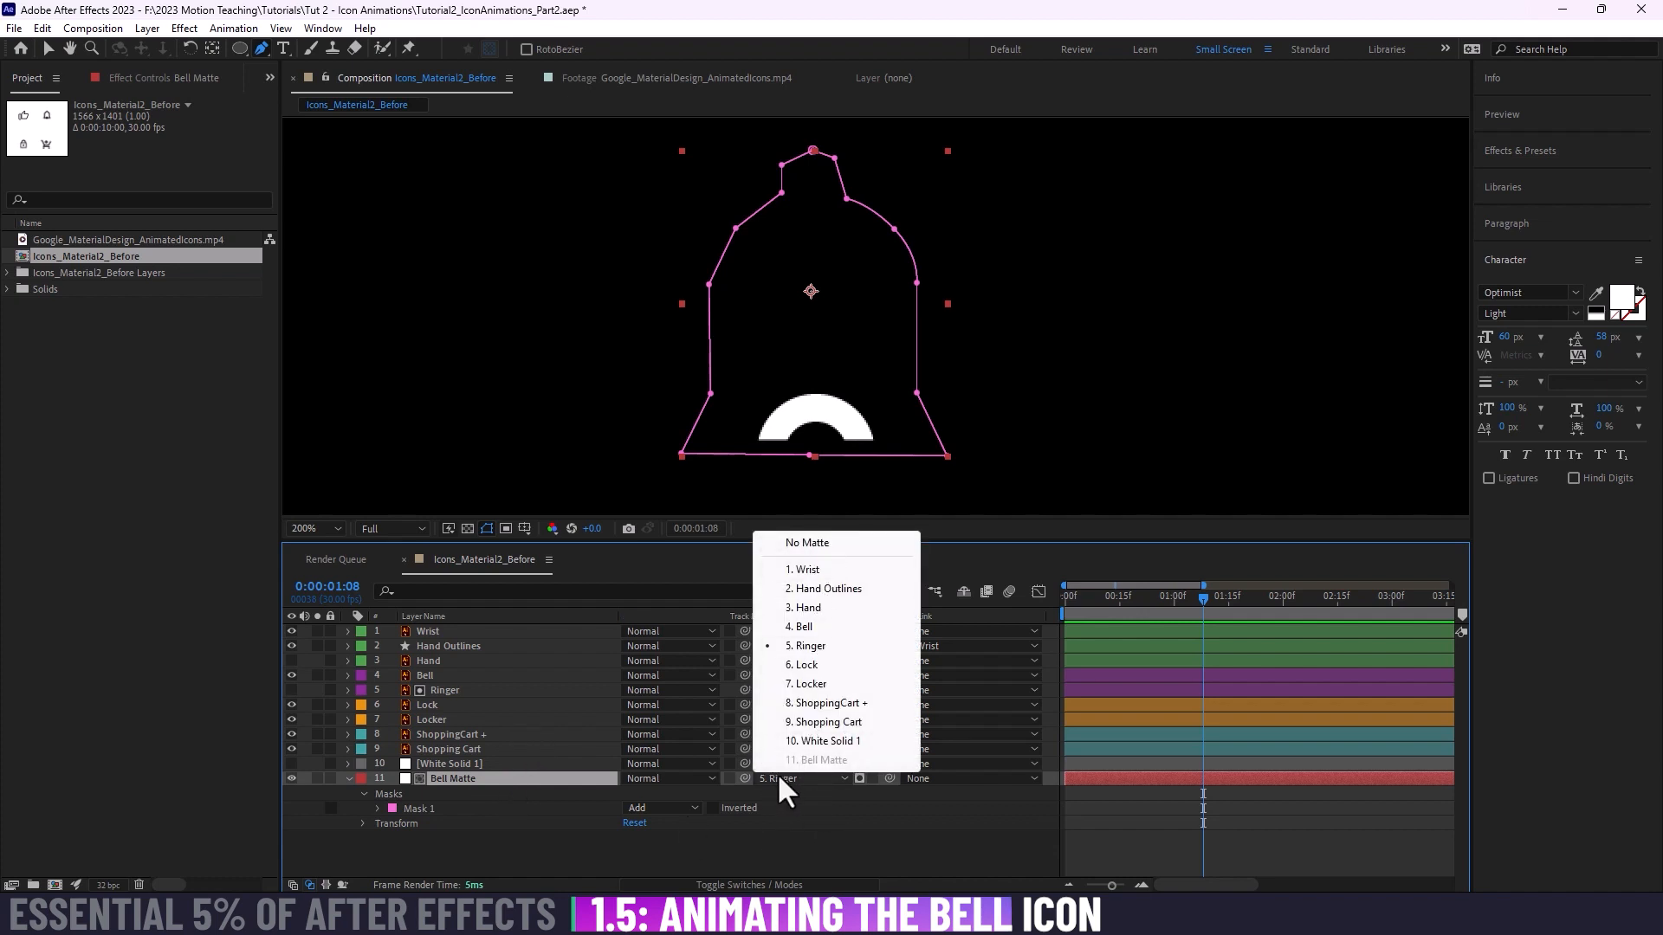
pyautogui.click(829, 543)
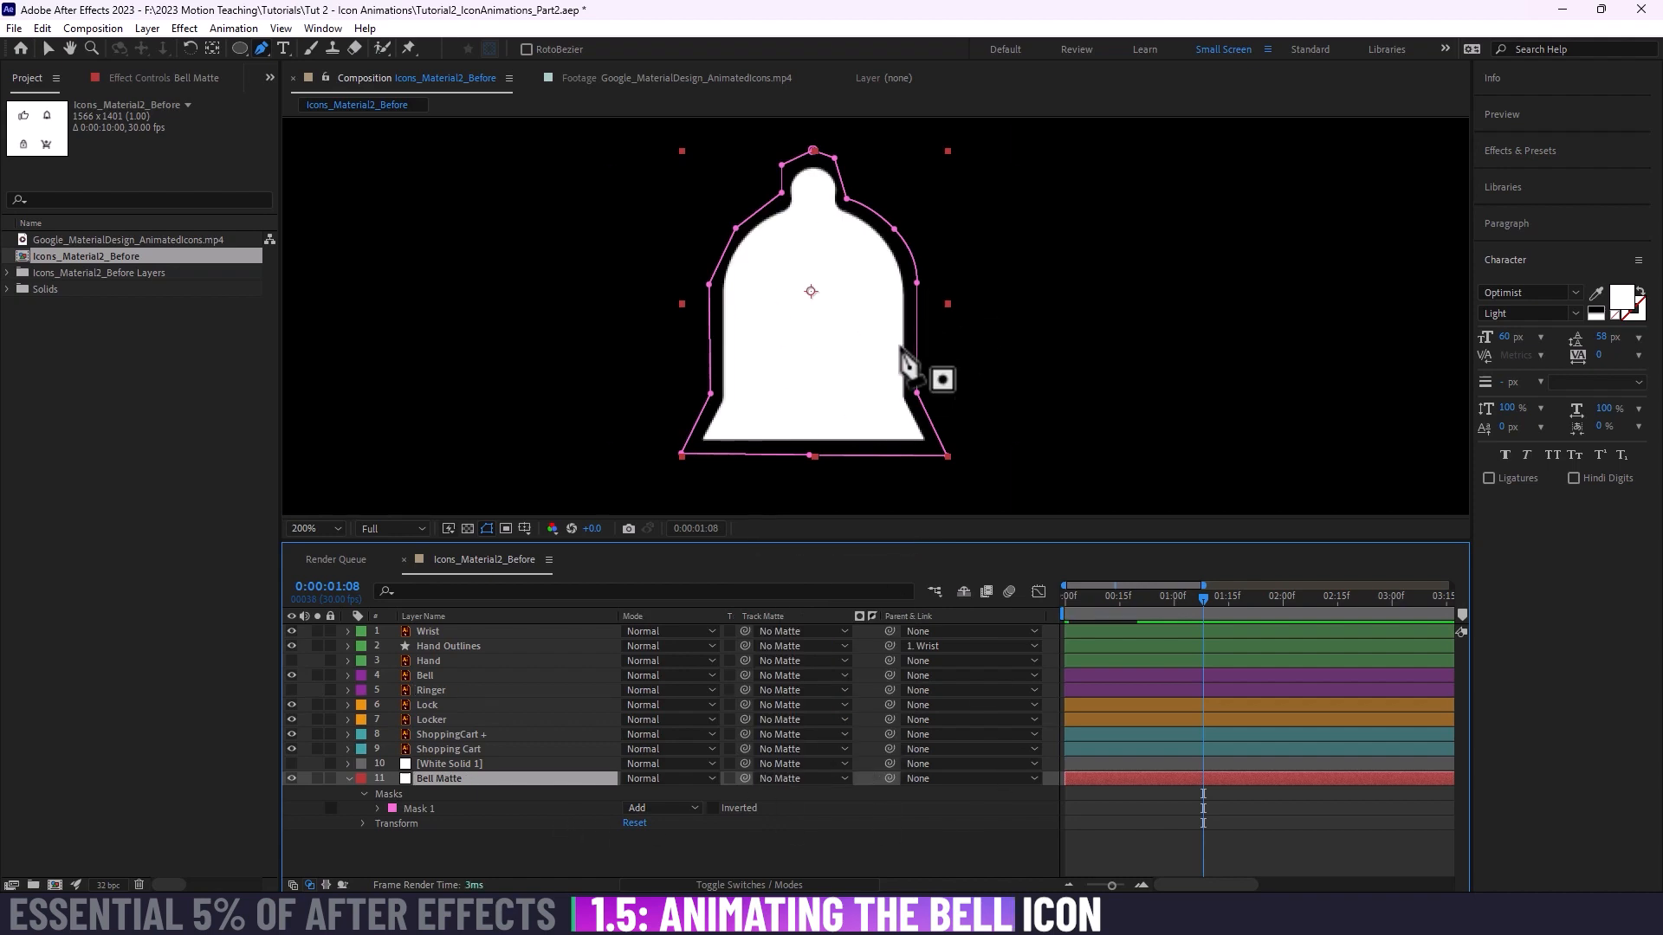
pyautogui.click(469, 528)
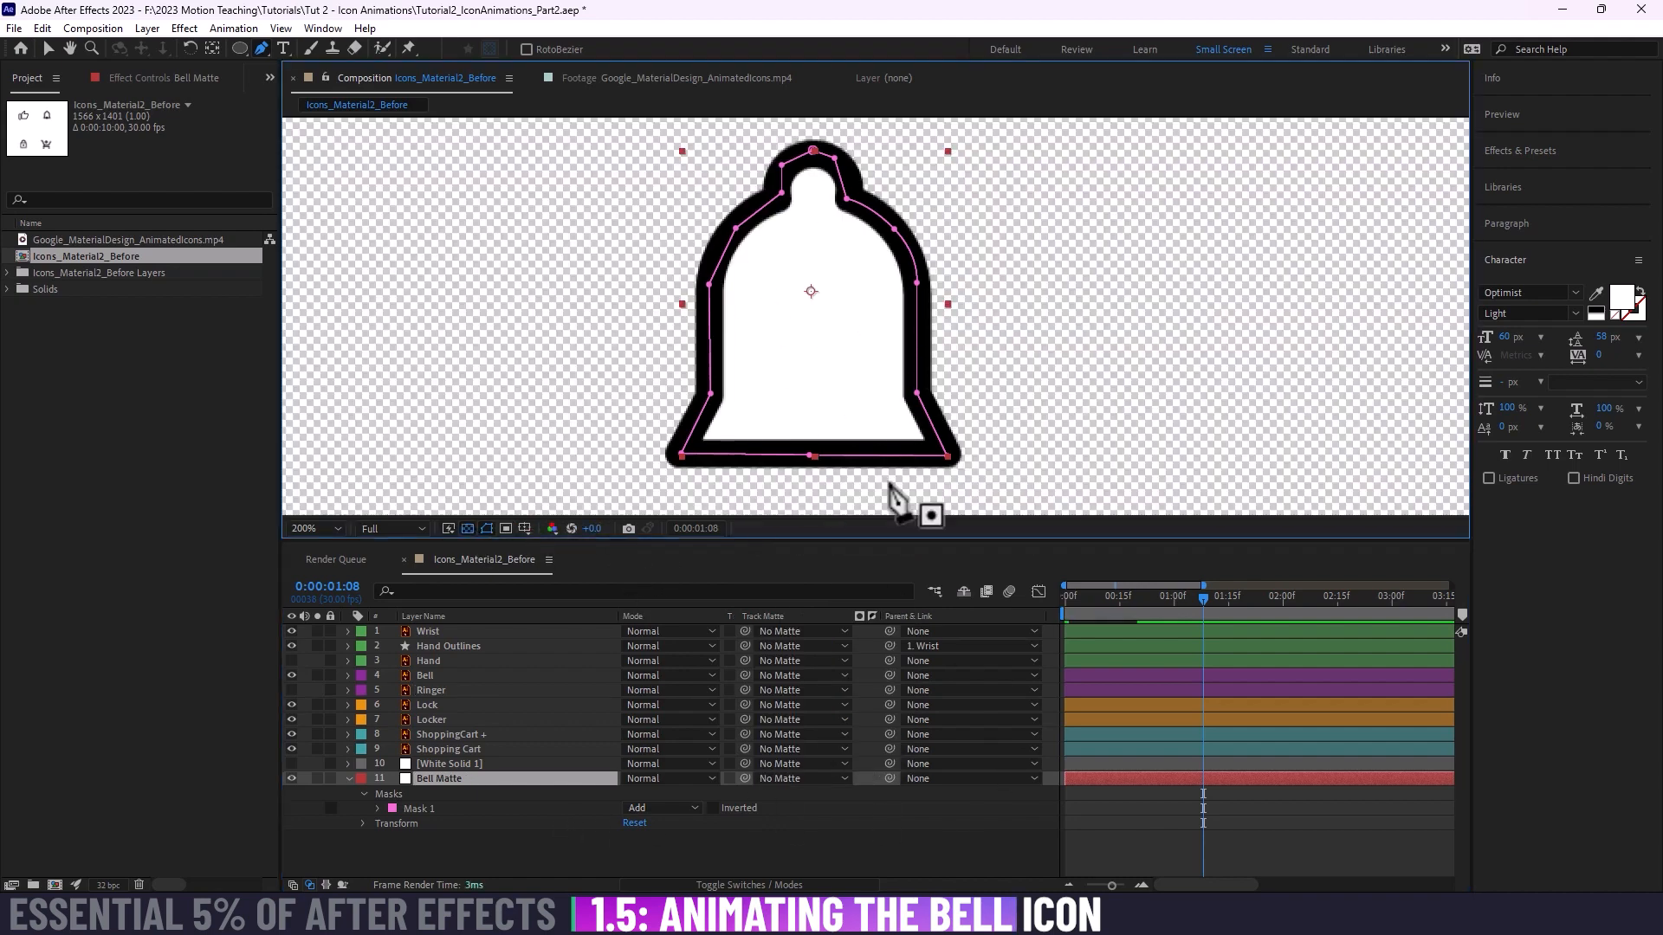
# Step: Make the Ringer layer visible again and set Bell Matte as its track matte
pyautogui.click(492, 782)
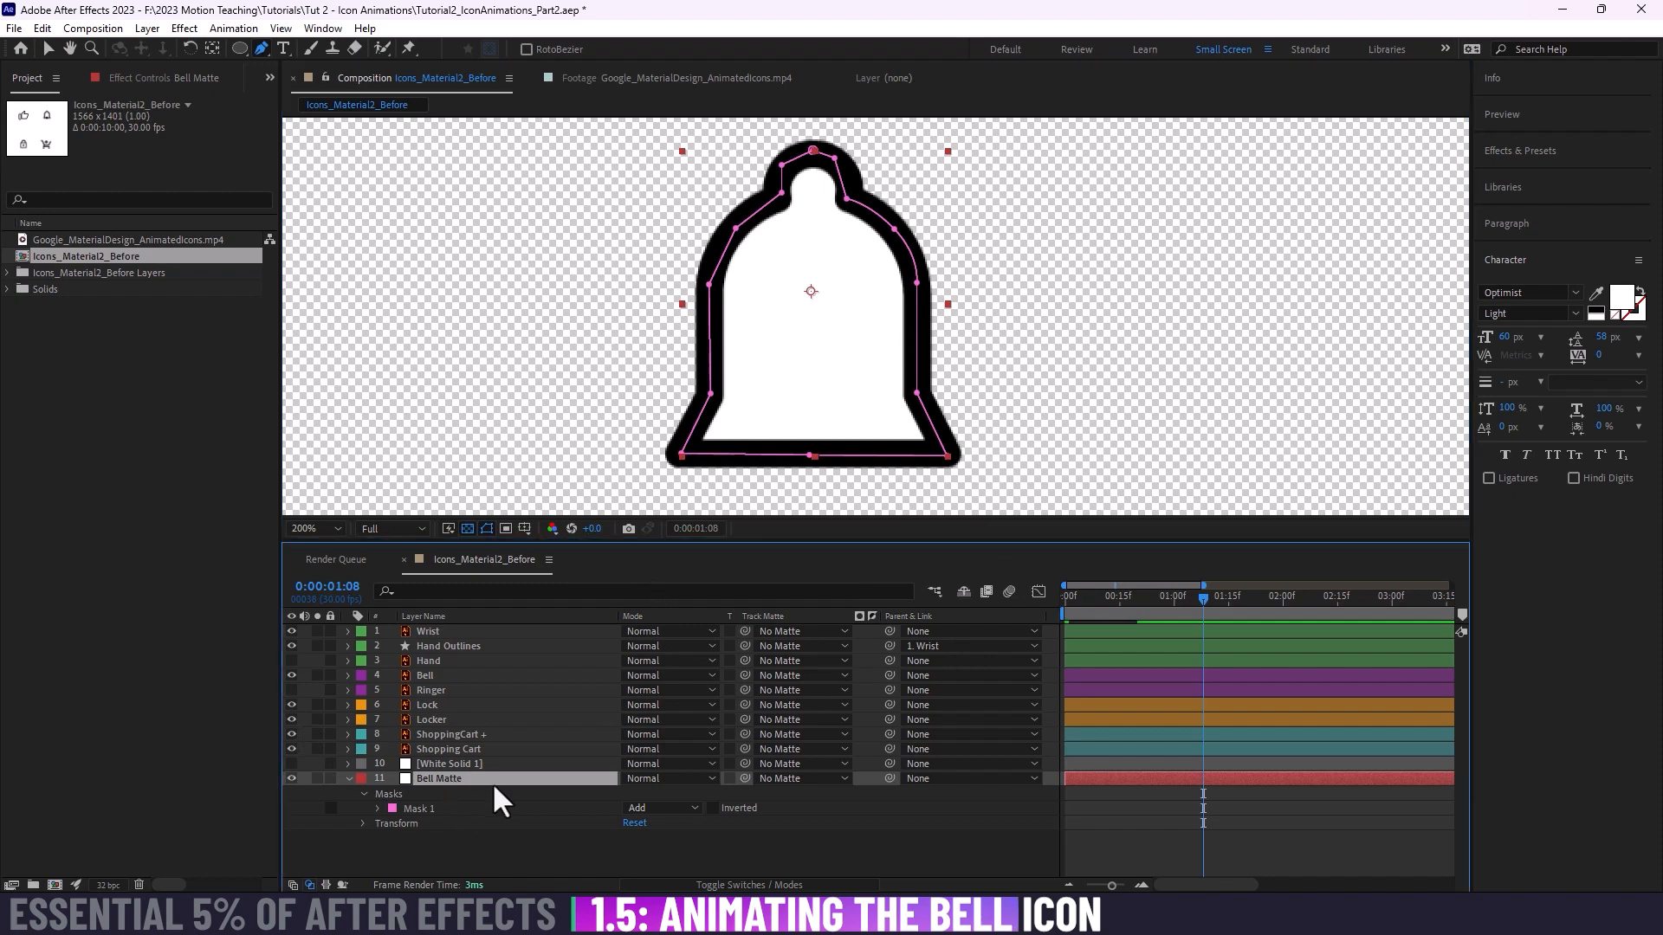
pyautogui.click(431, 690)
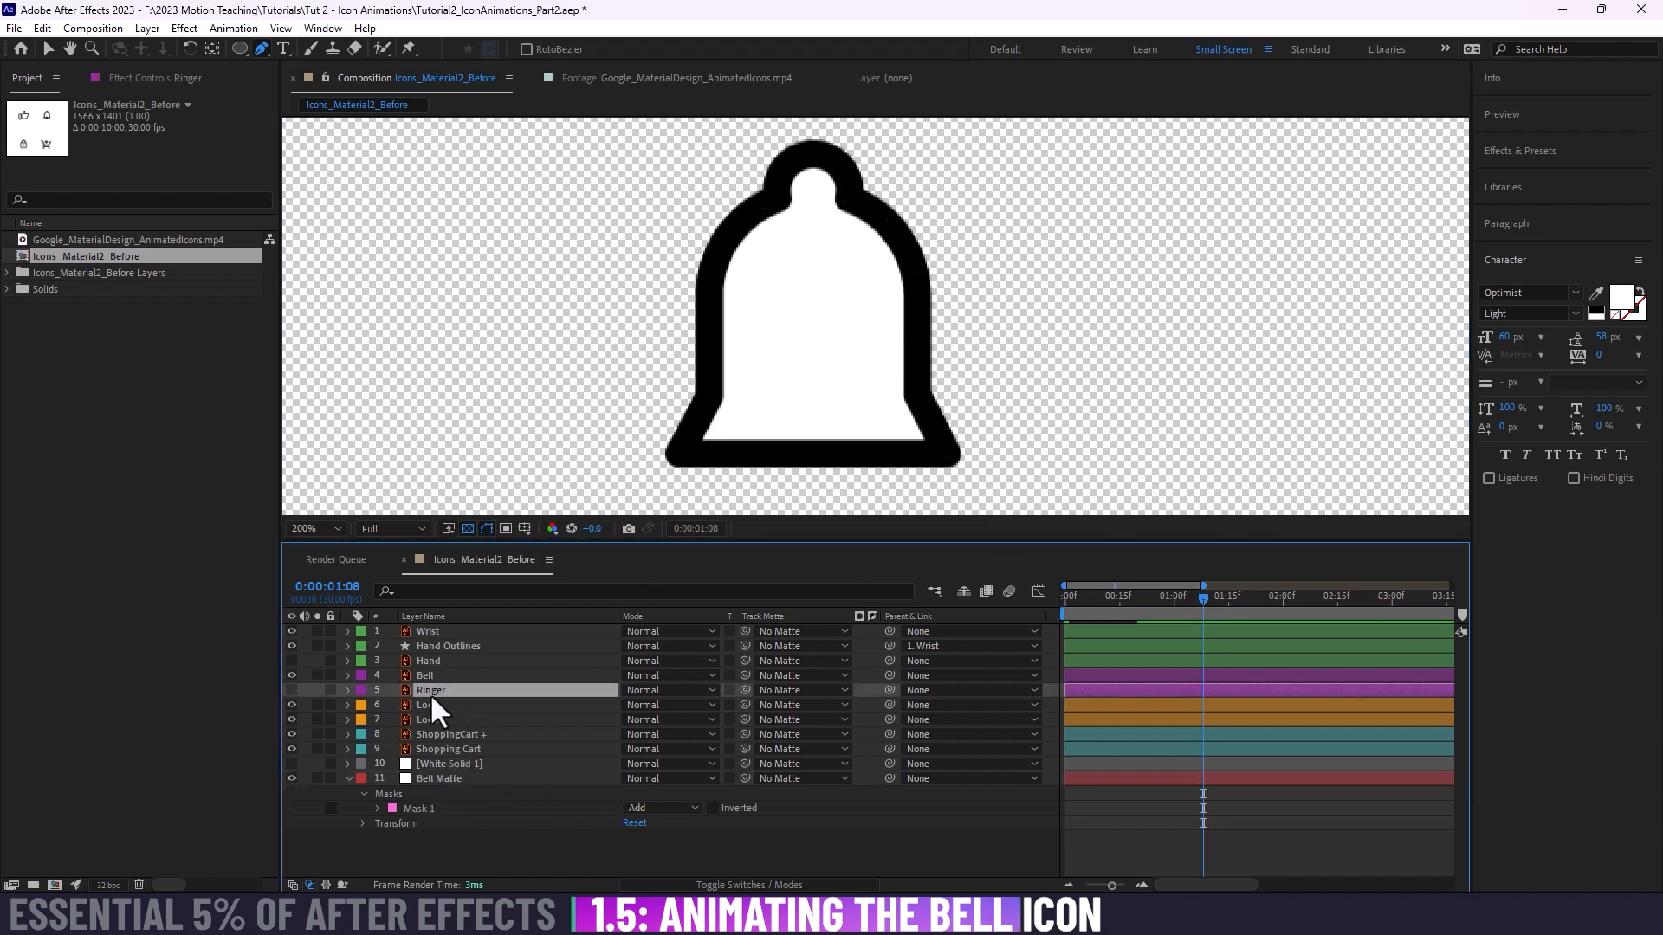
pyautogui.click(288, 689)
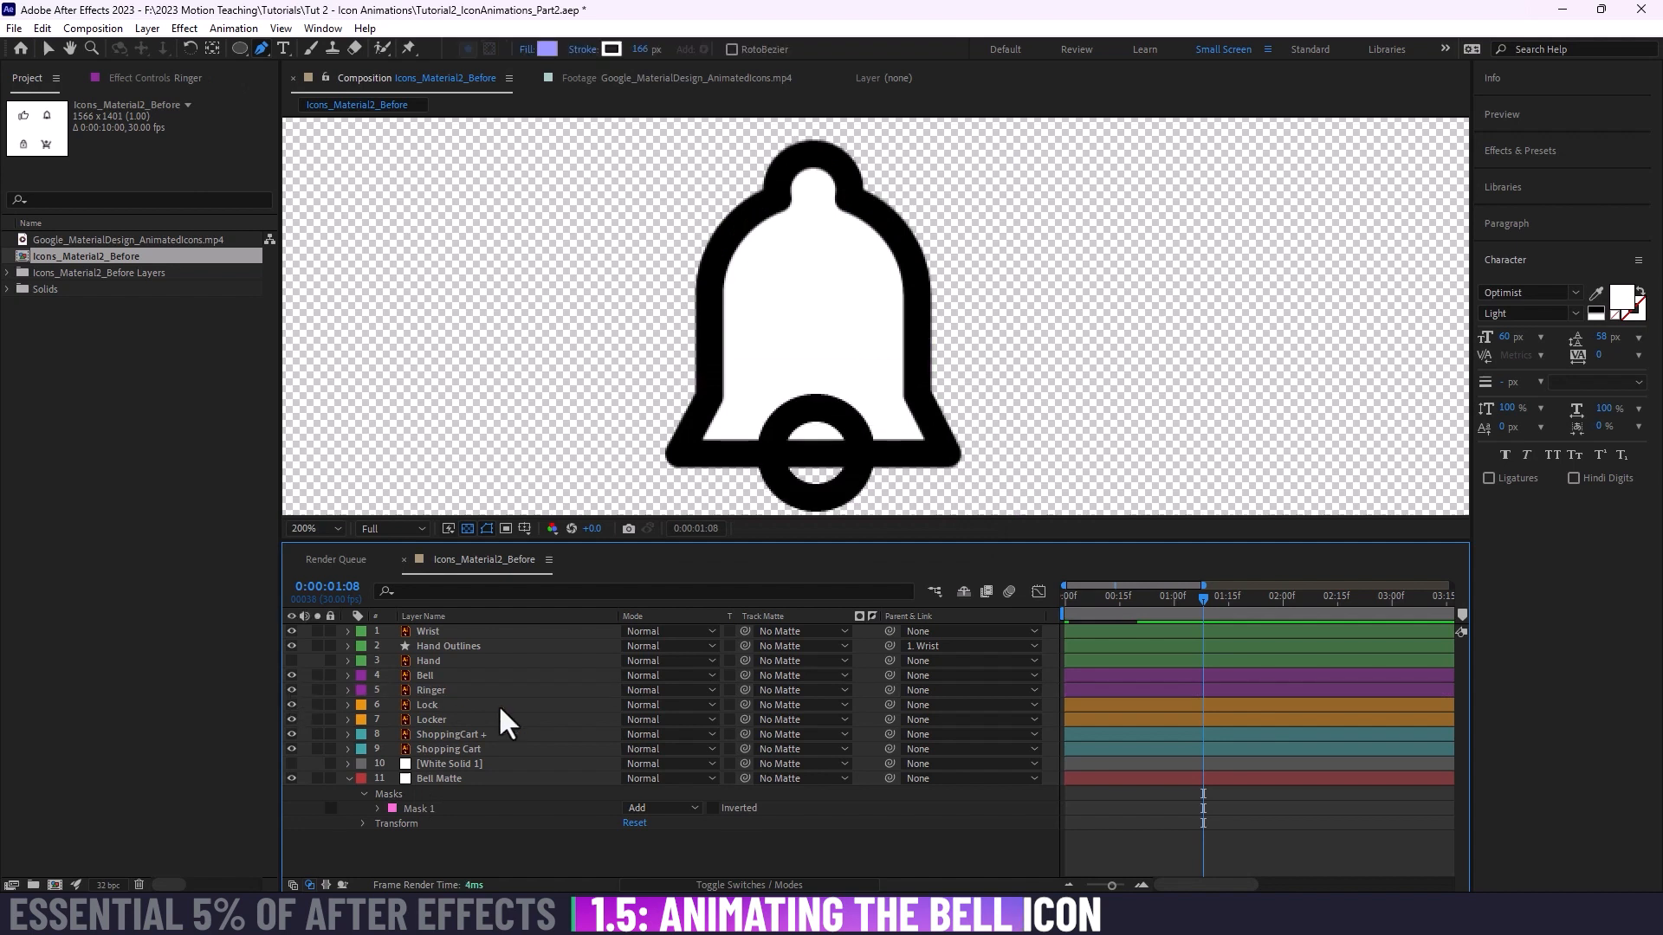
pyautogui.click(468, 689)
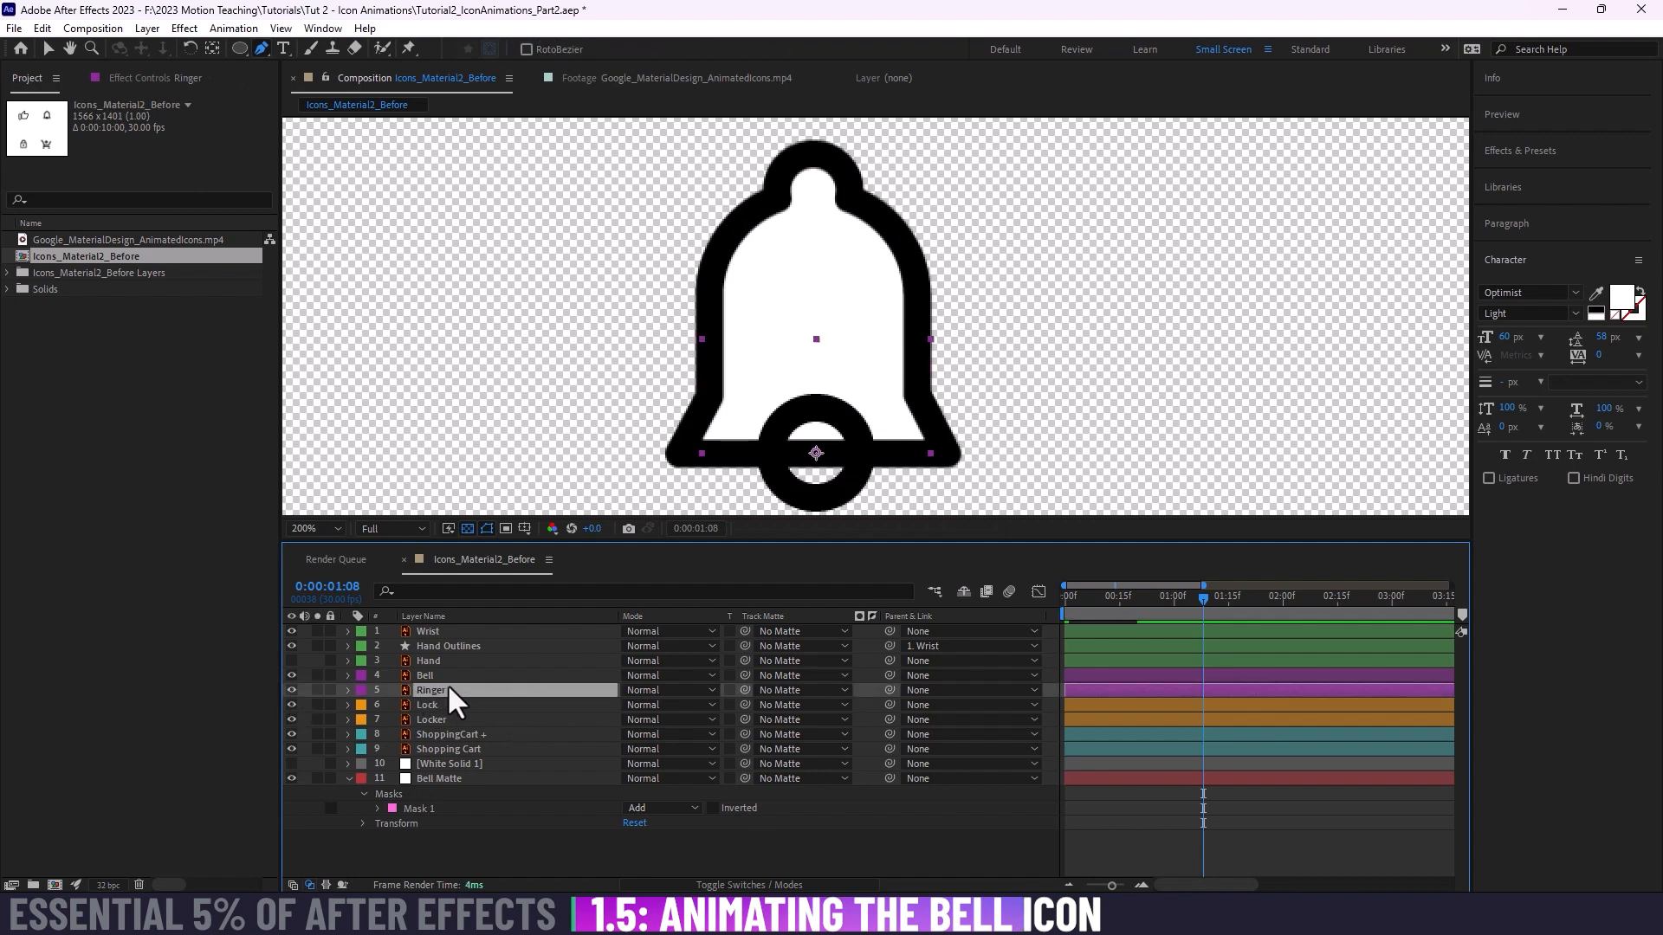
pyautogui.click(491, 777)
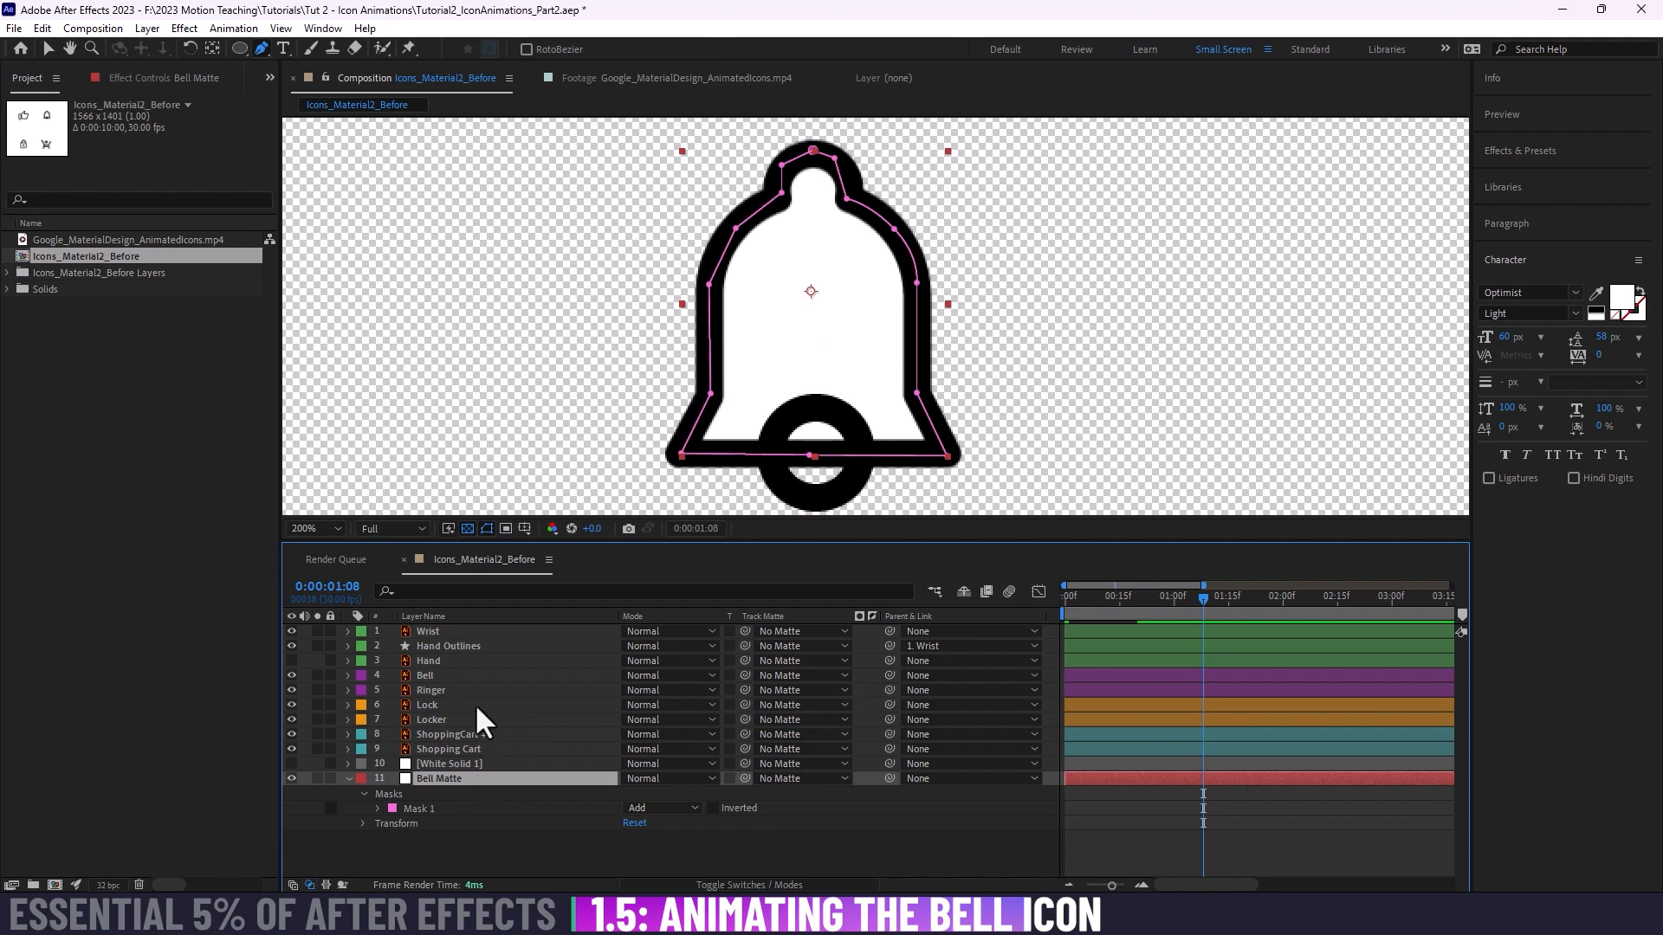
pyautogui.click(441, 690)
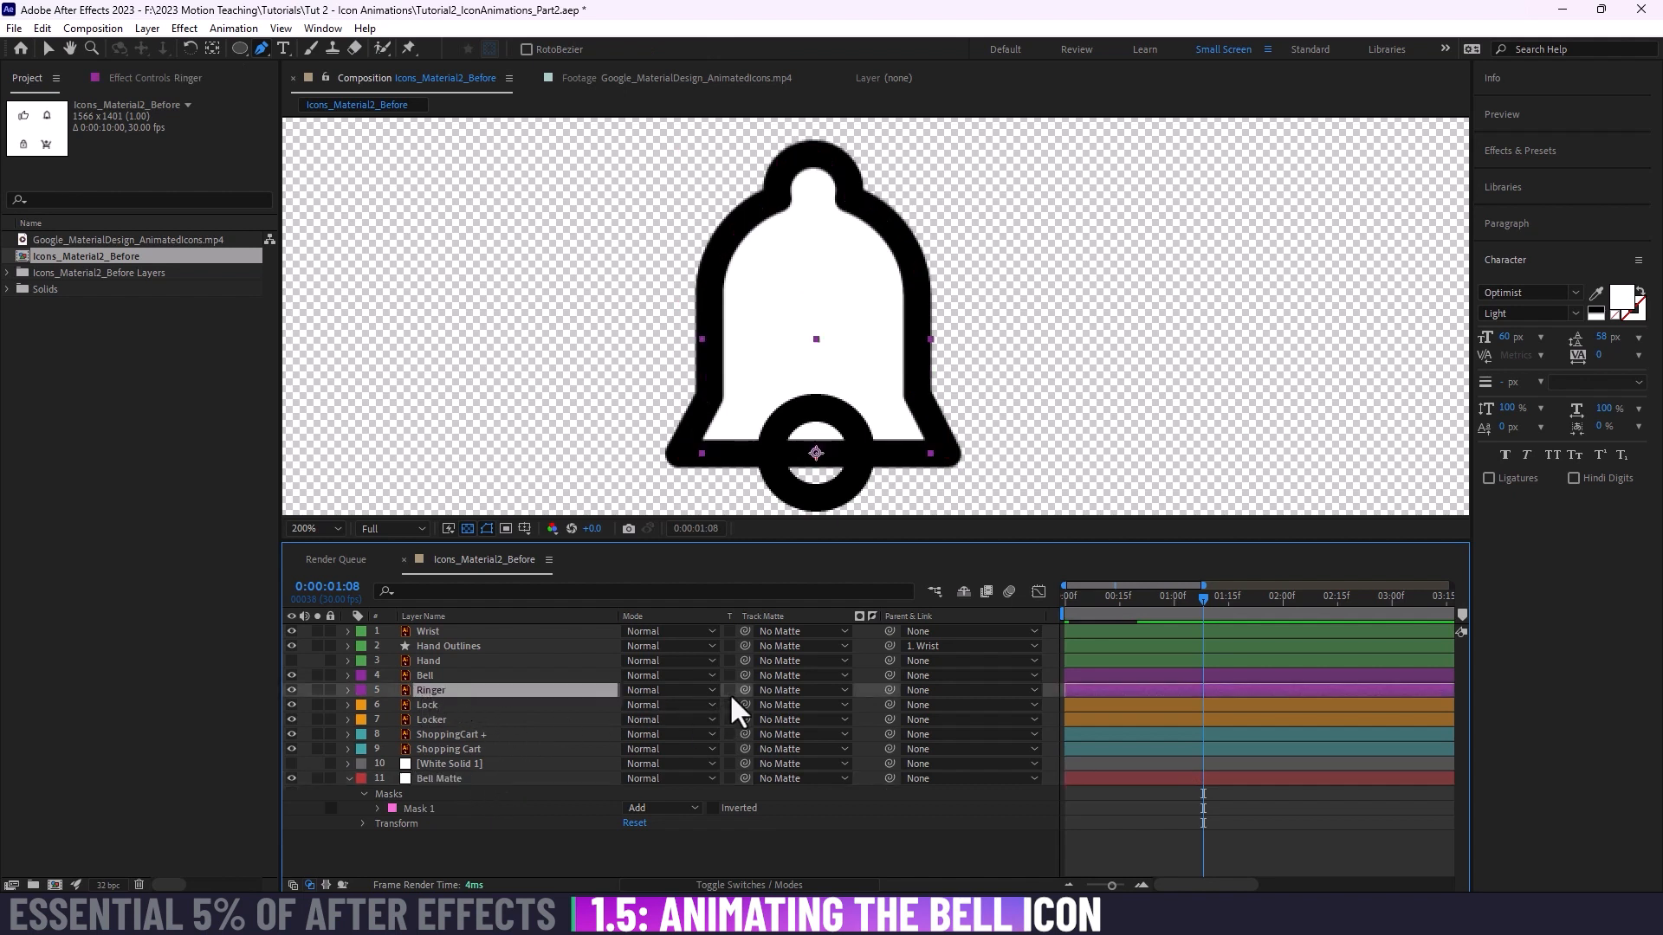
pyautogui.moveTo(744, 689); pyautogui.dragTo(450, 778)
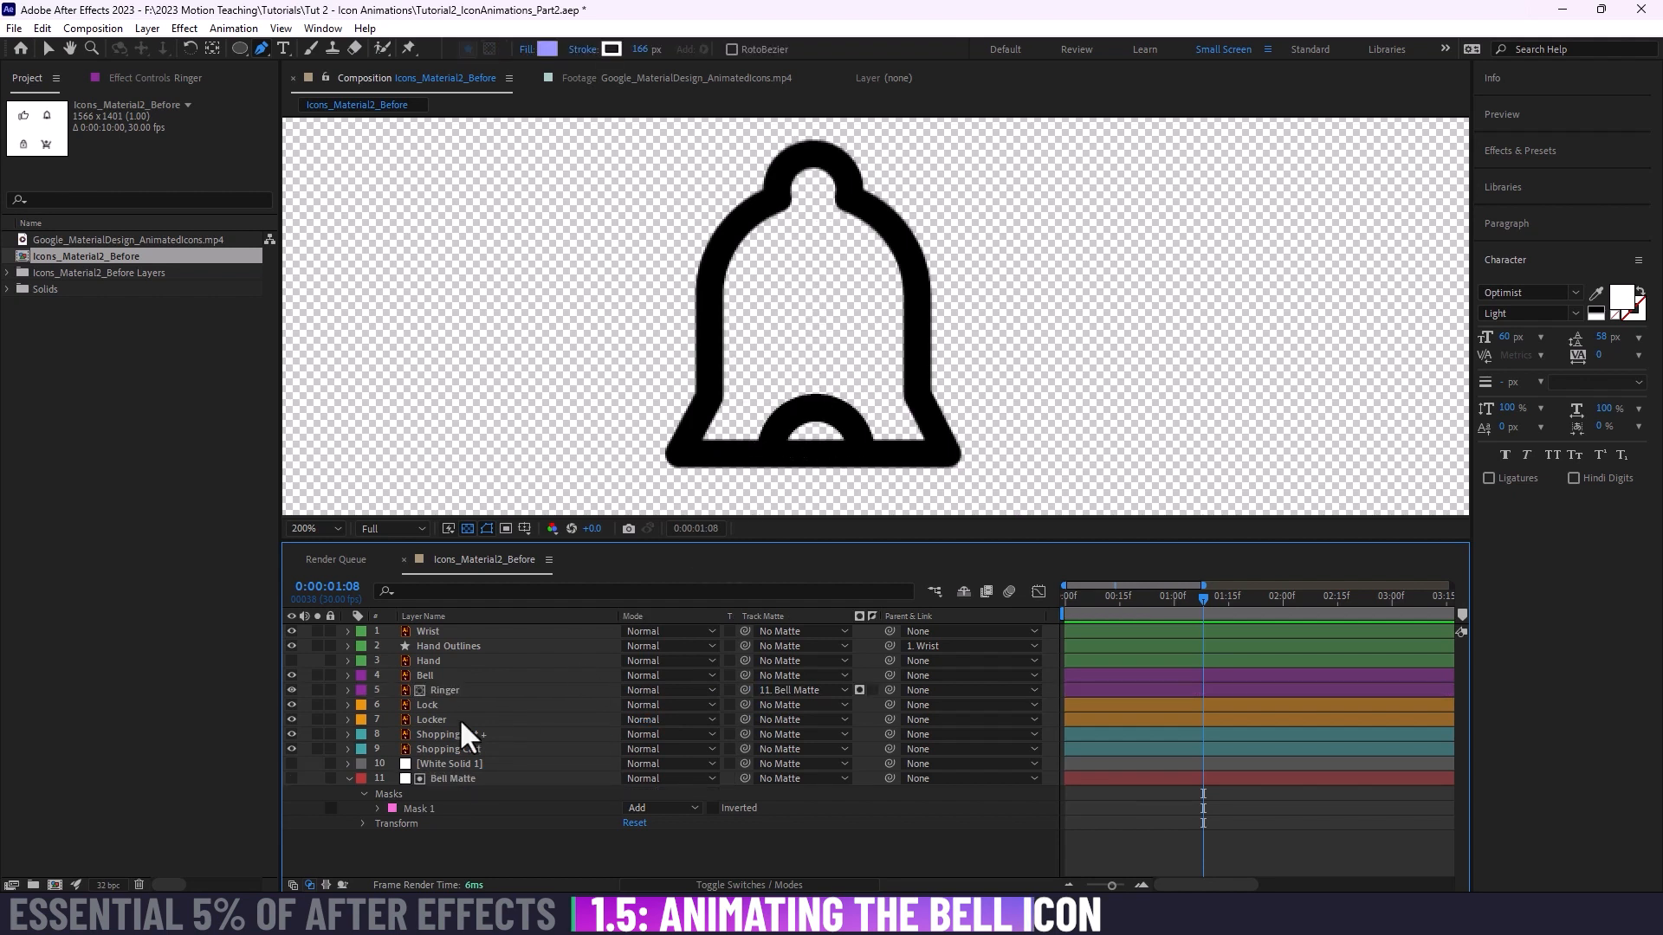
pyautogui.click(470, 777)
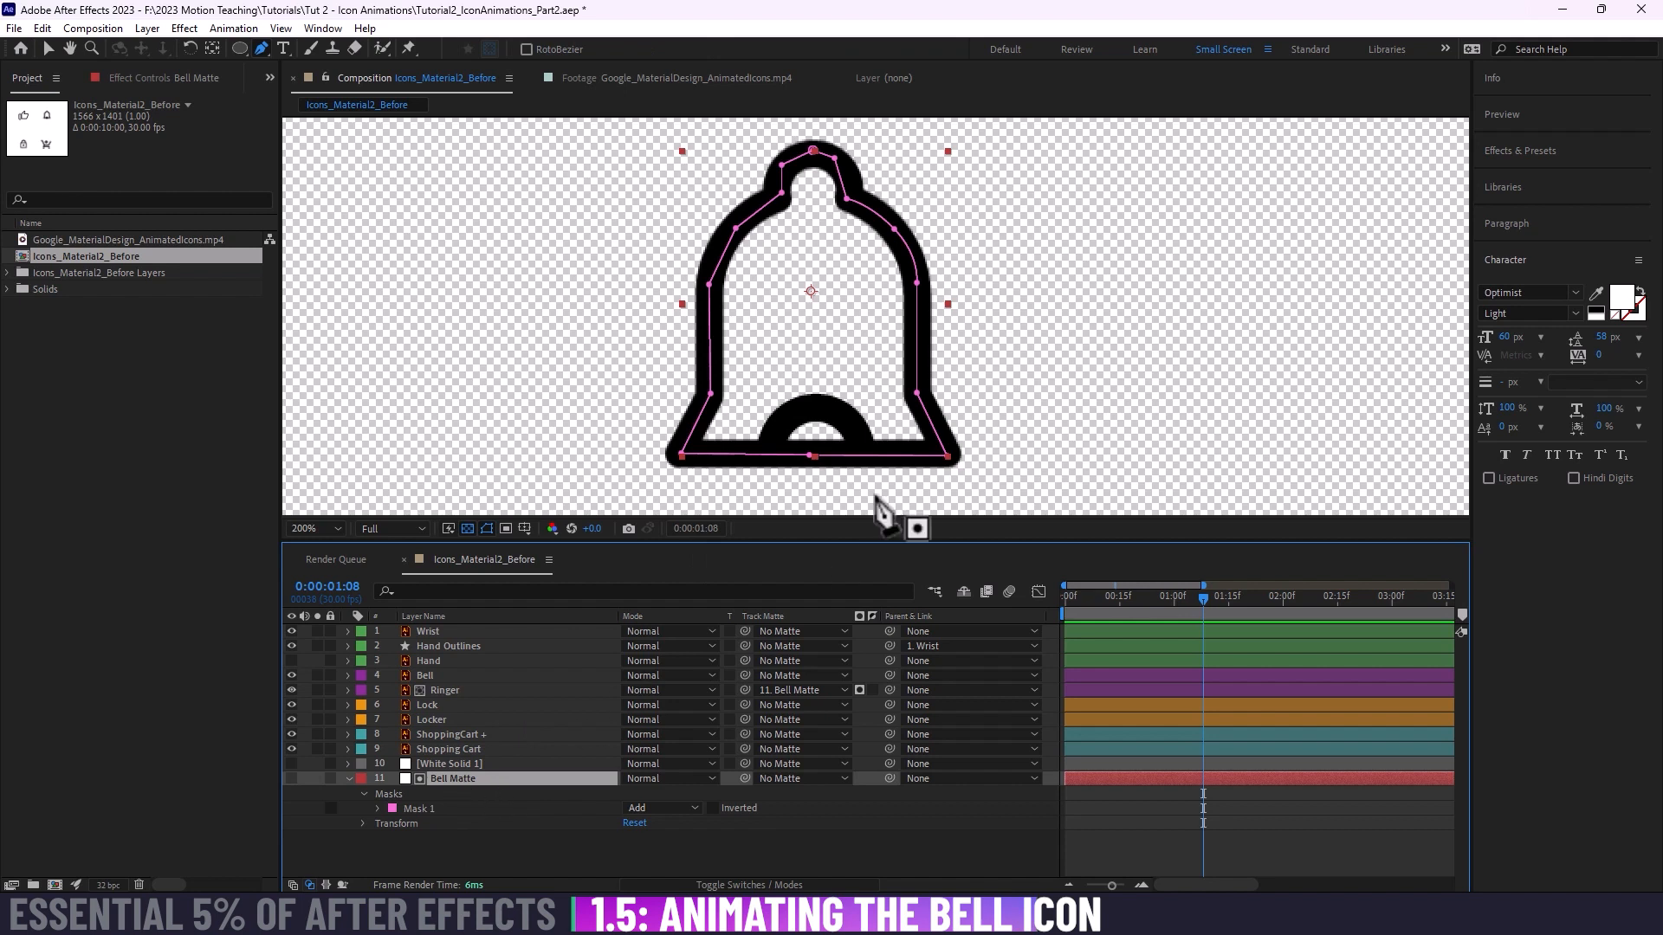
# Step: Invert the Ringer layer's track matte so the ringer shows only outside the bell shape
pyautogui.click(437, 690)
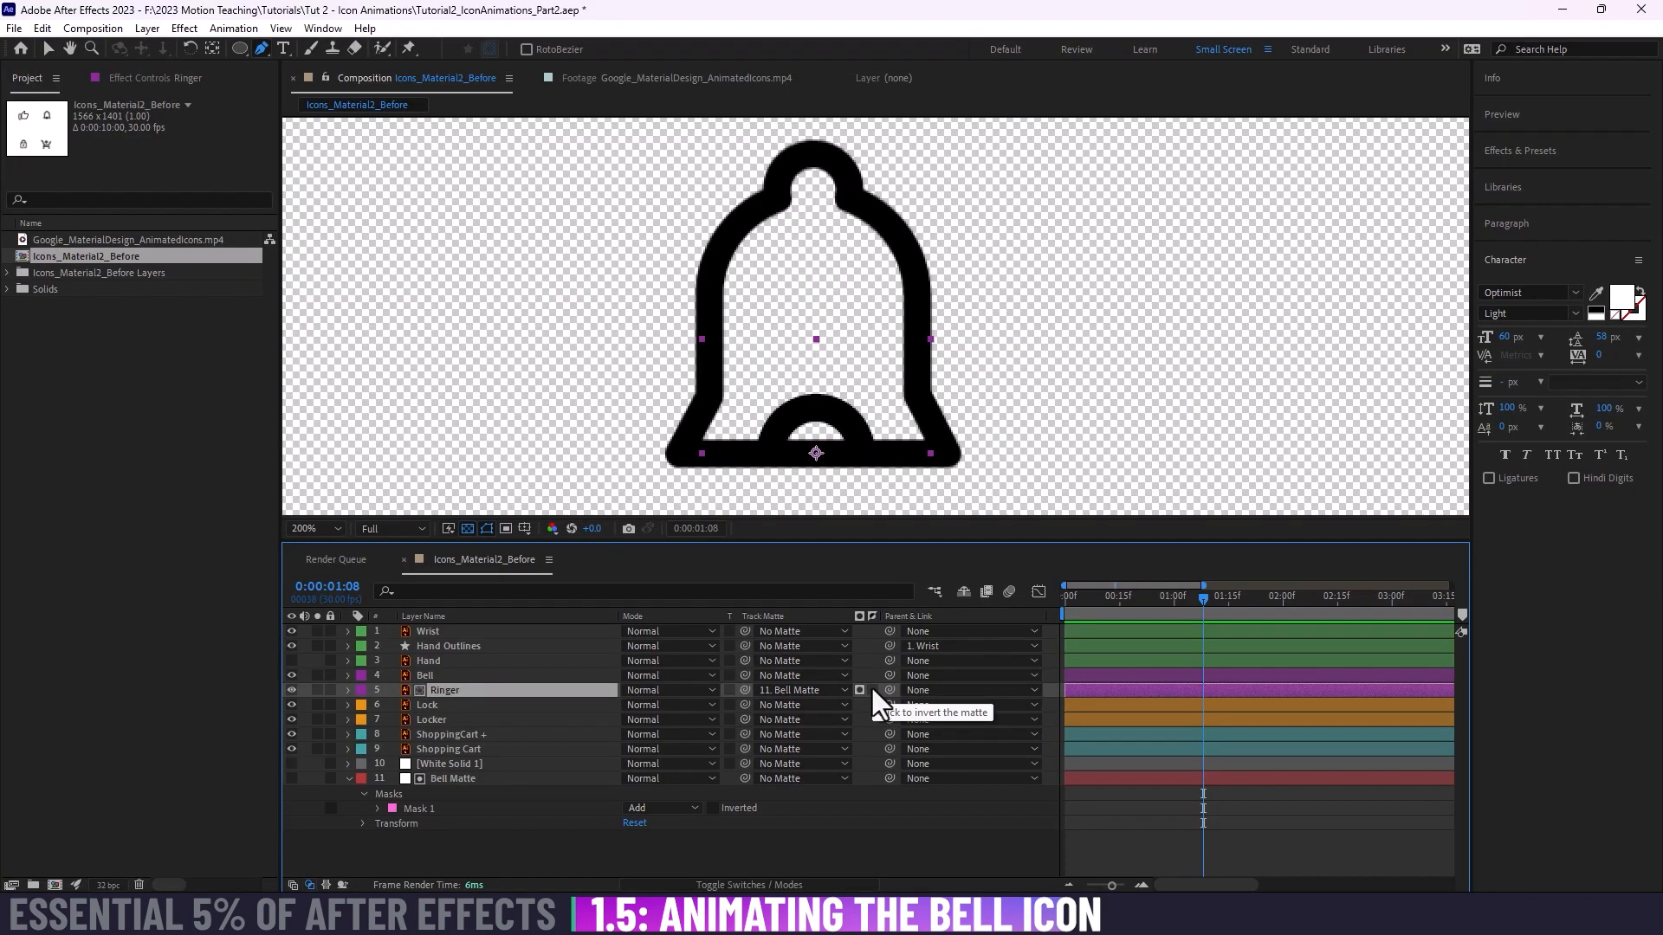
pyautogui.click(872, 690)
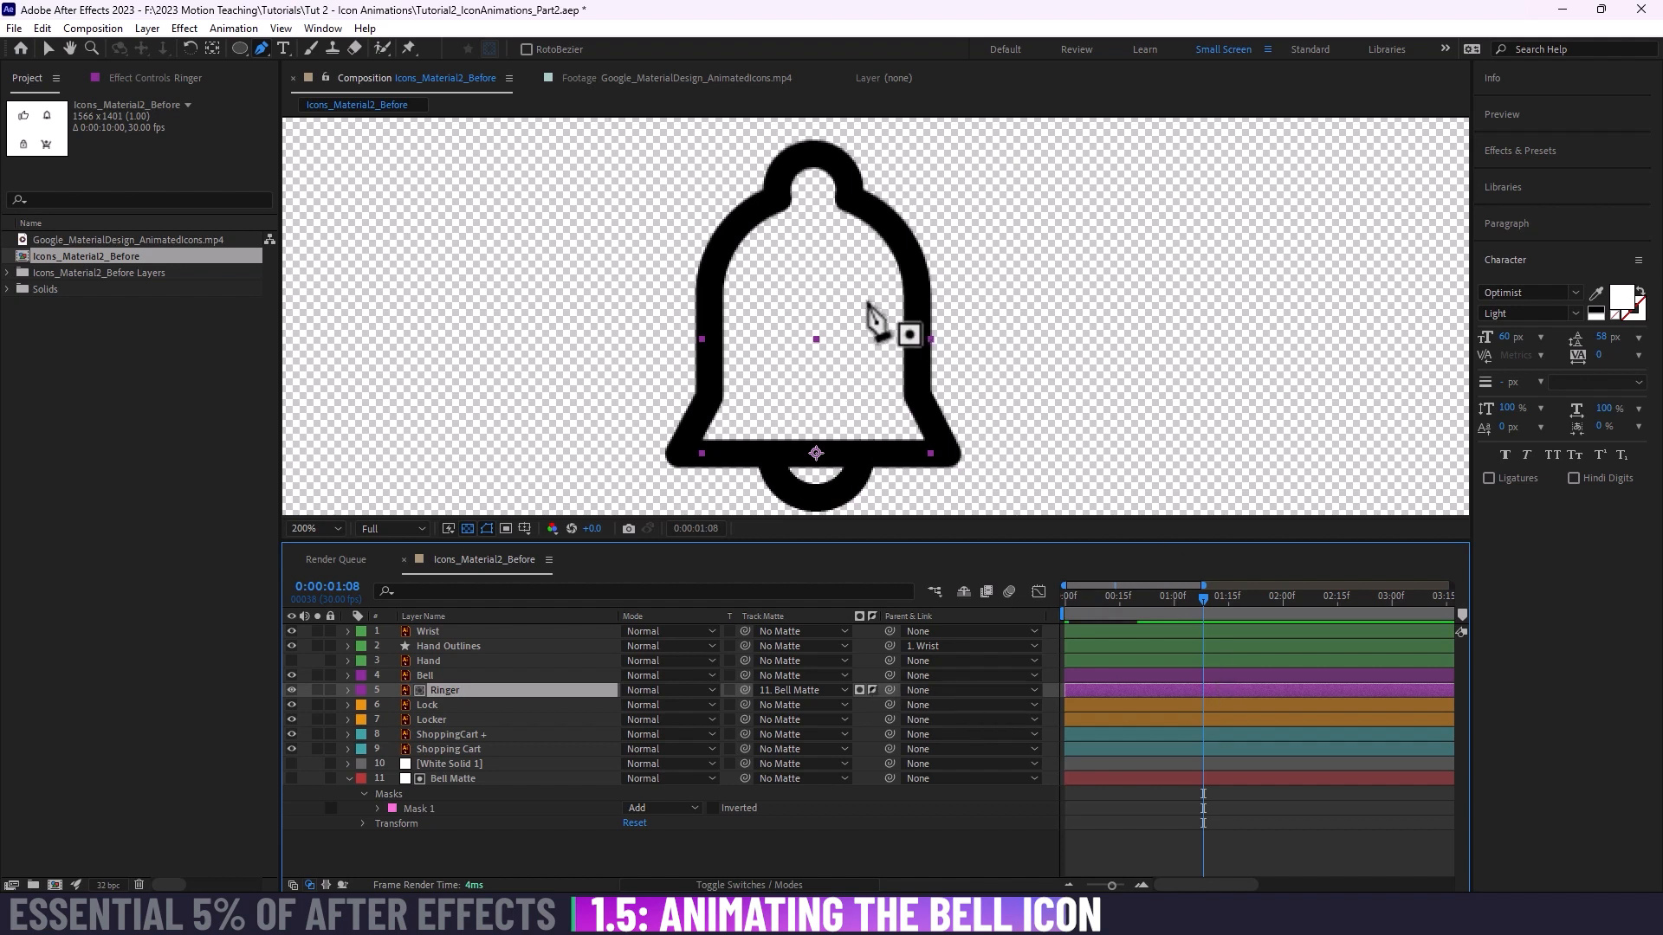
pyautogui.moveTo(853, 335); pyautogui.dragTo(856, 325)
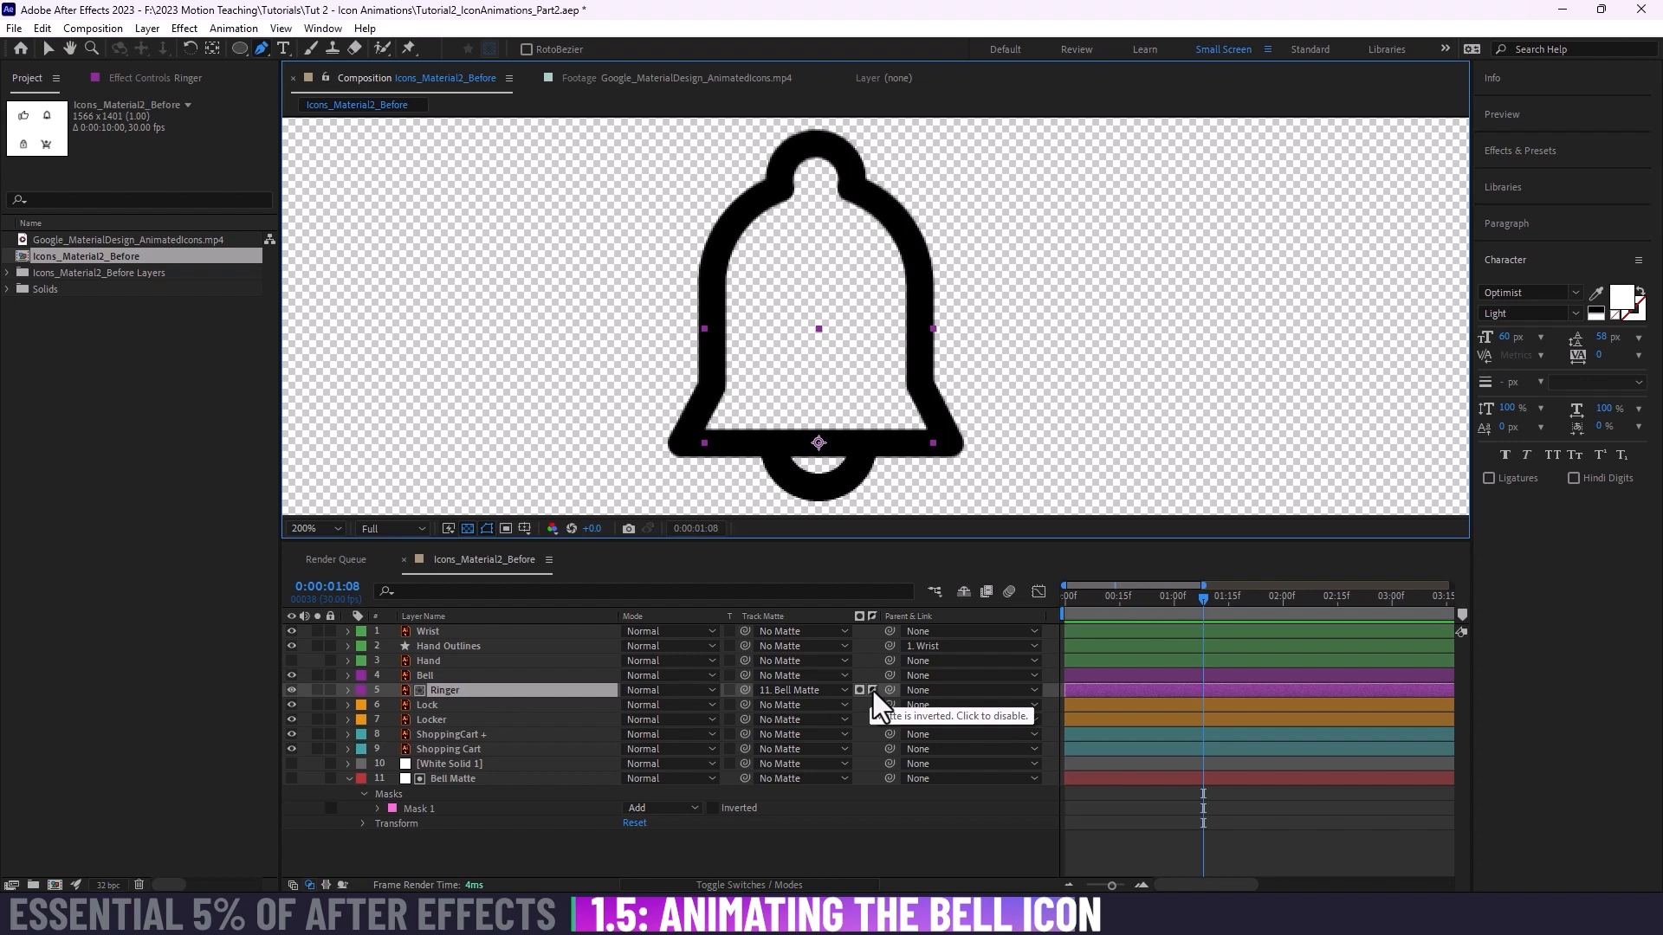
pyautogui.click(508, 778)
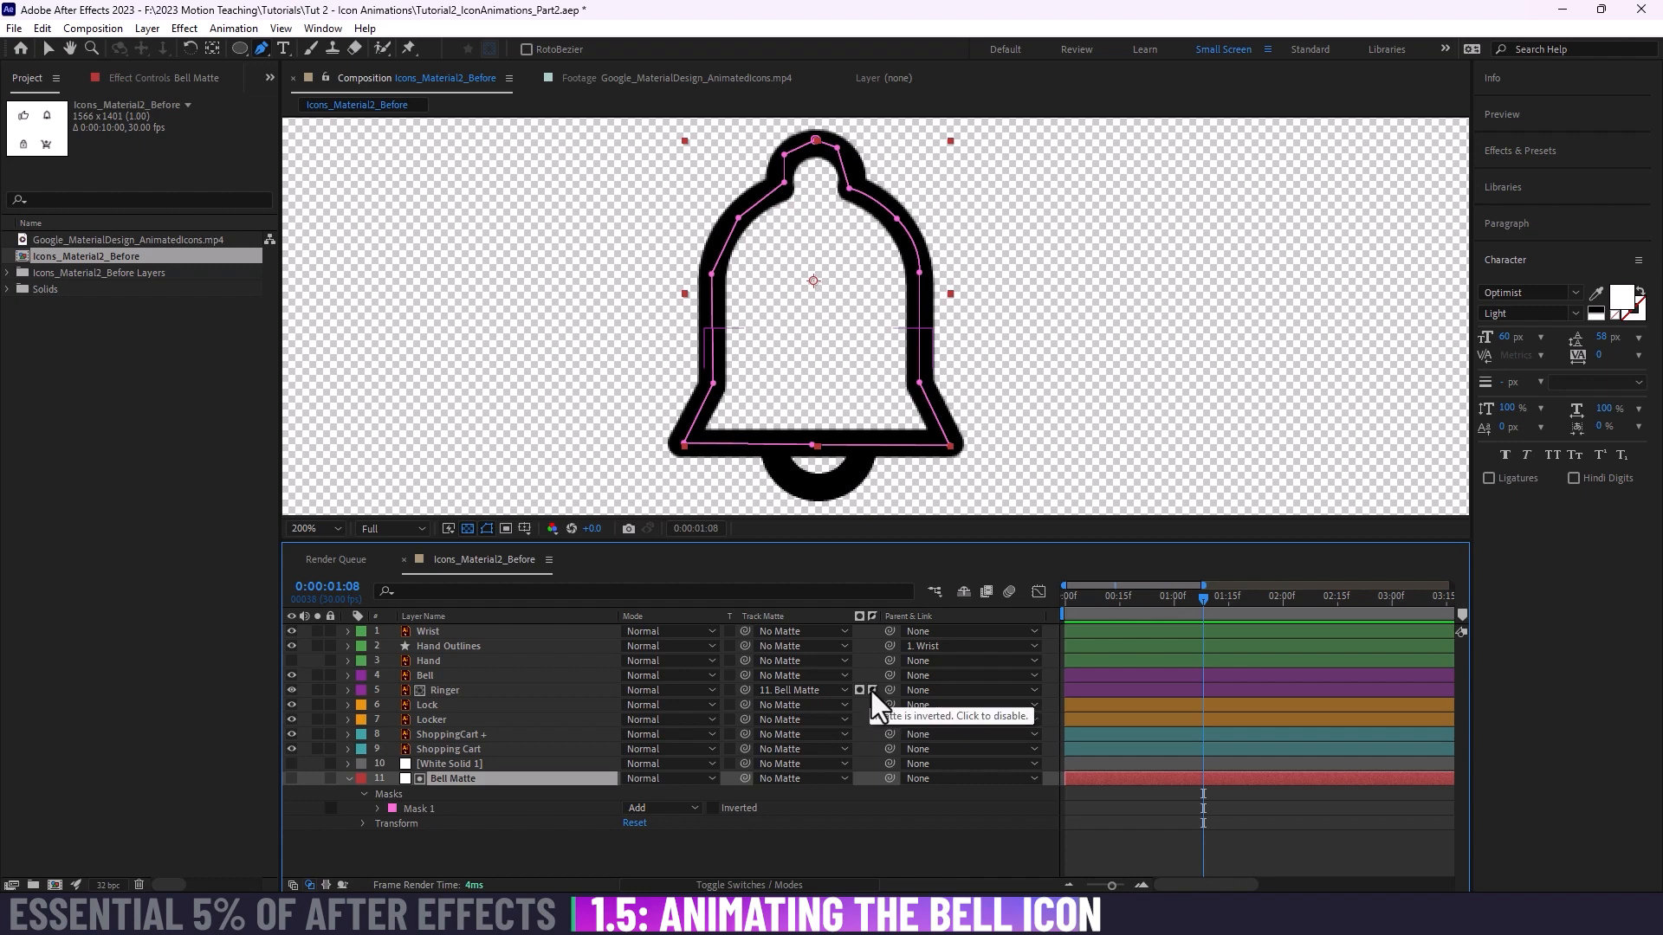
# Step: Show the Ringer layer's Position, try moving it horizontally out of the bell to X 959, and return X to 1058
pyautogui.click(520, 690)
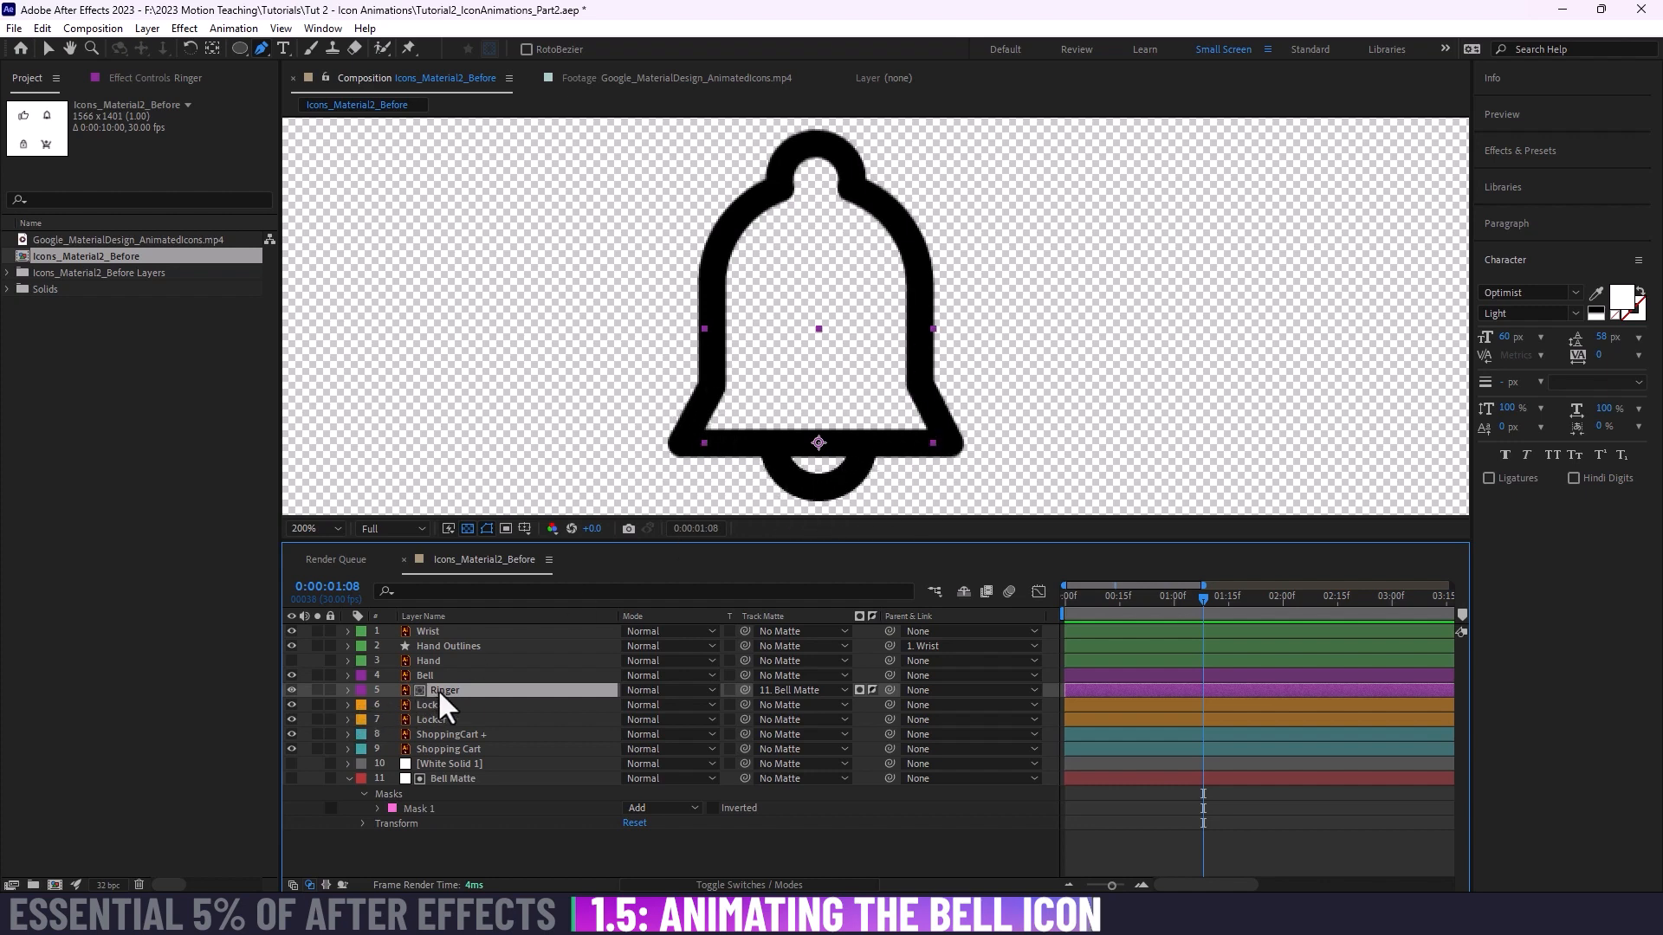
pyautogui.press('p')
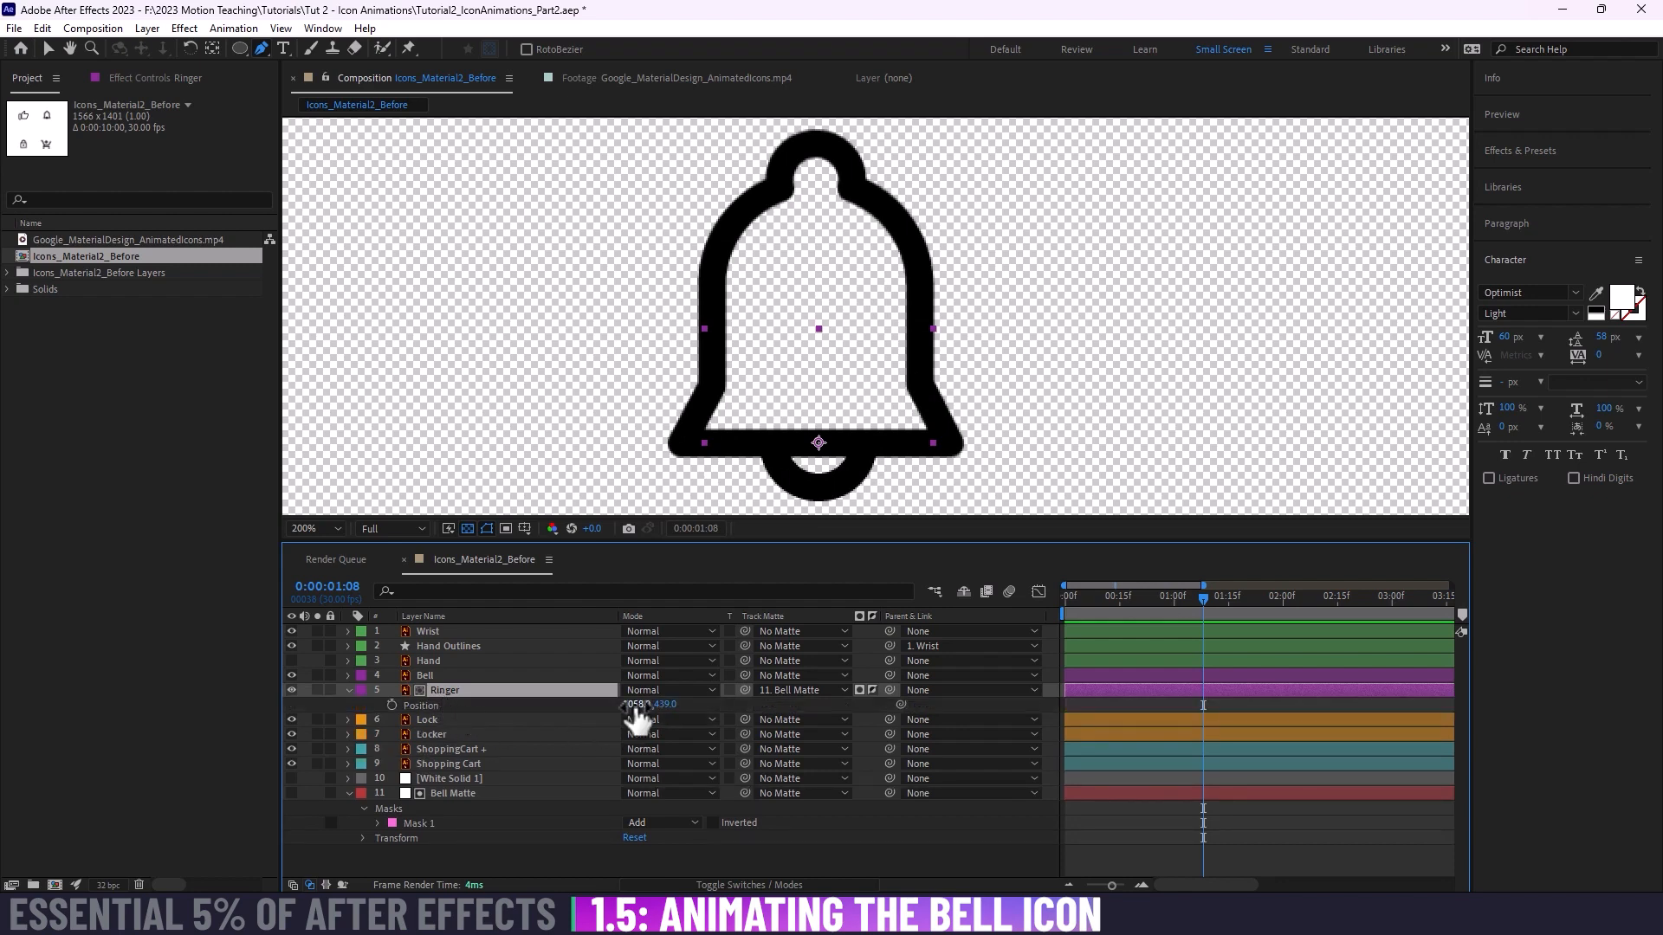
pyautogui.moveTo(637, 714); pyautogui.dragTo(555, 712)
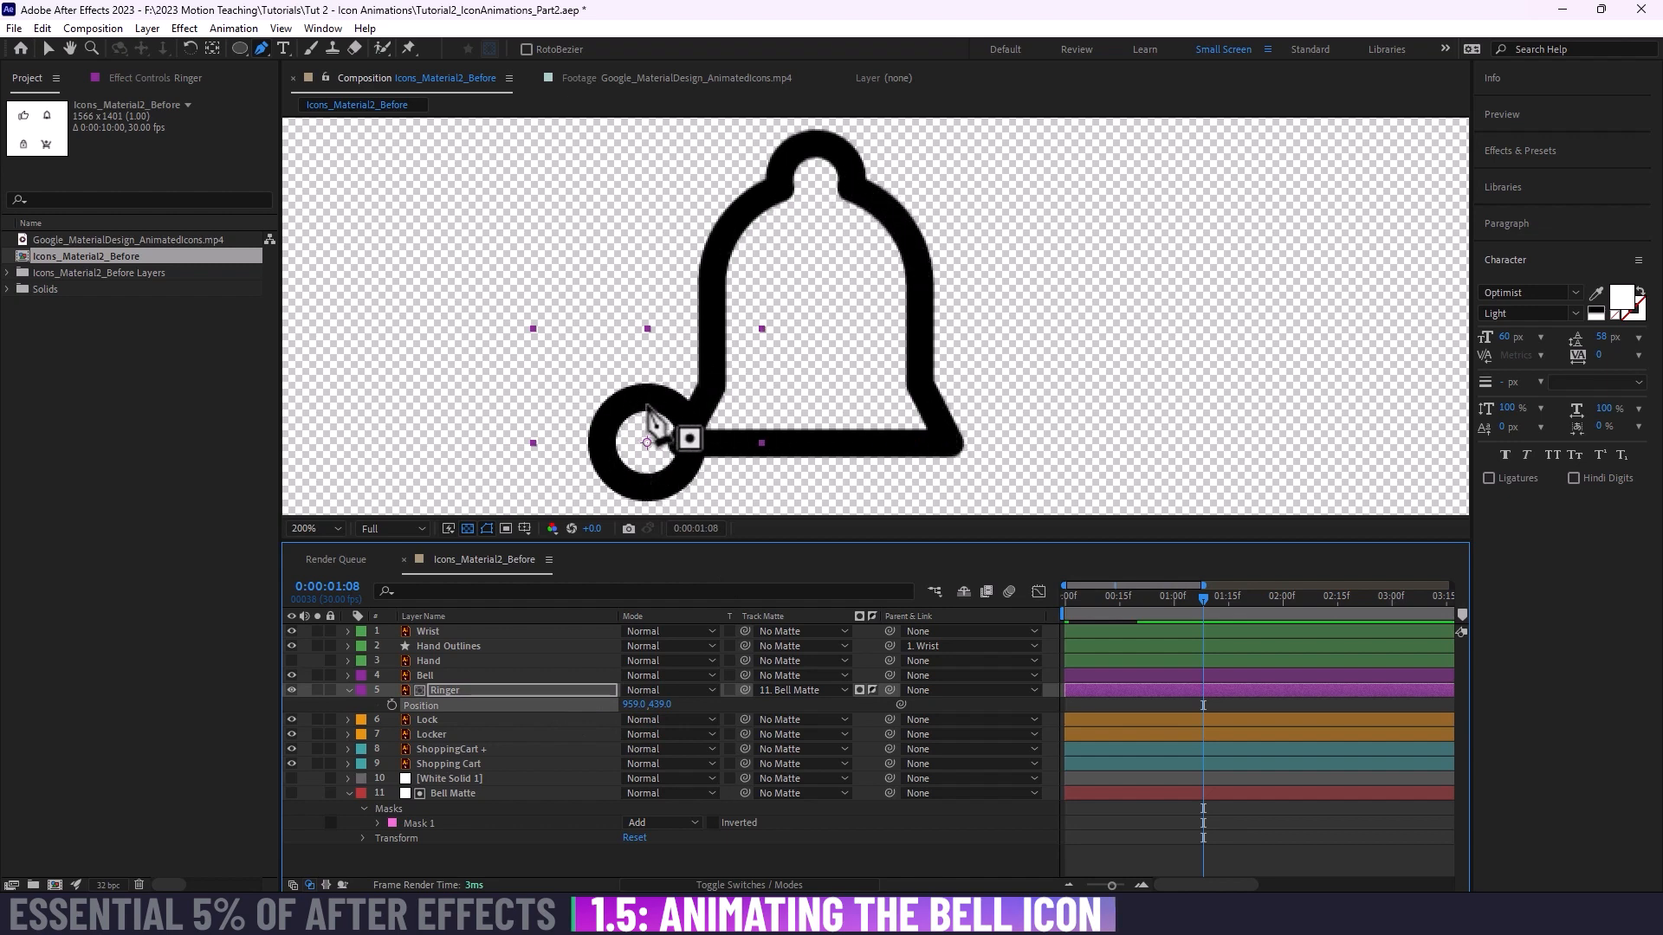
pyautogui.moveTo(635, 705); pyautogui.dragTo(711, 711)
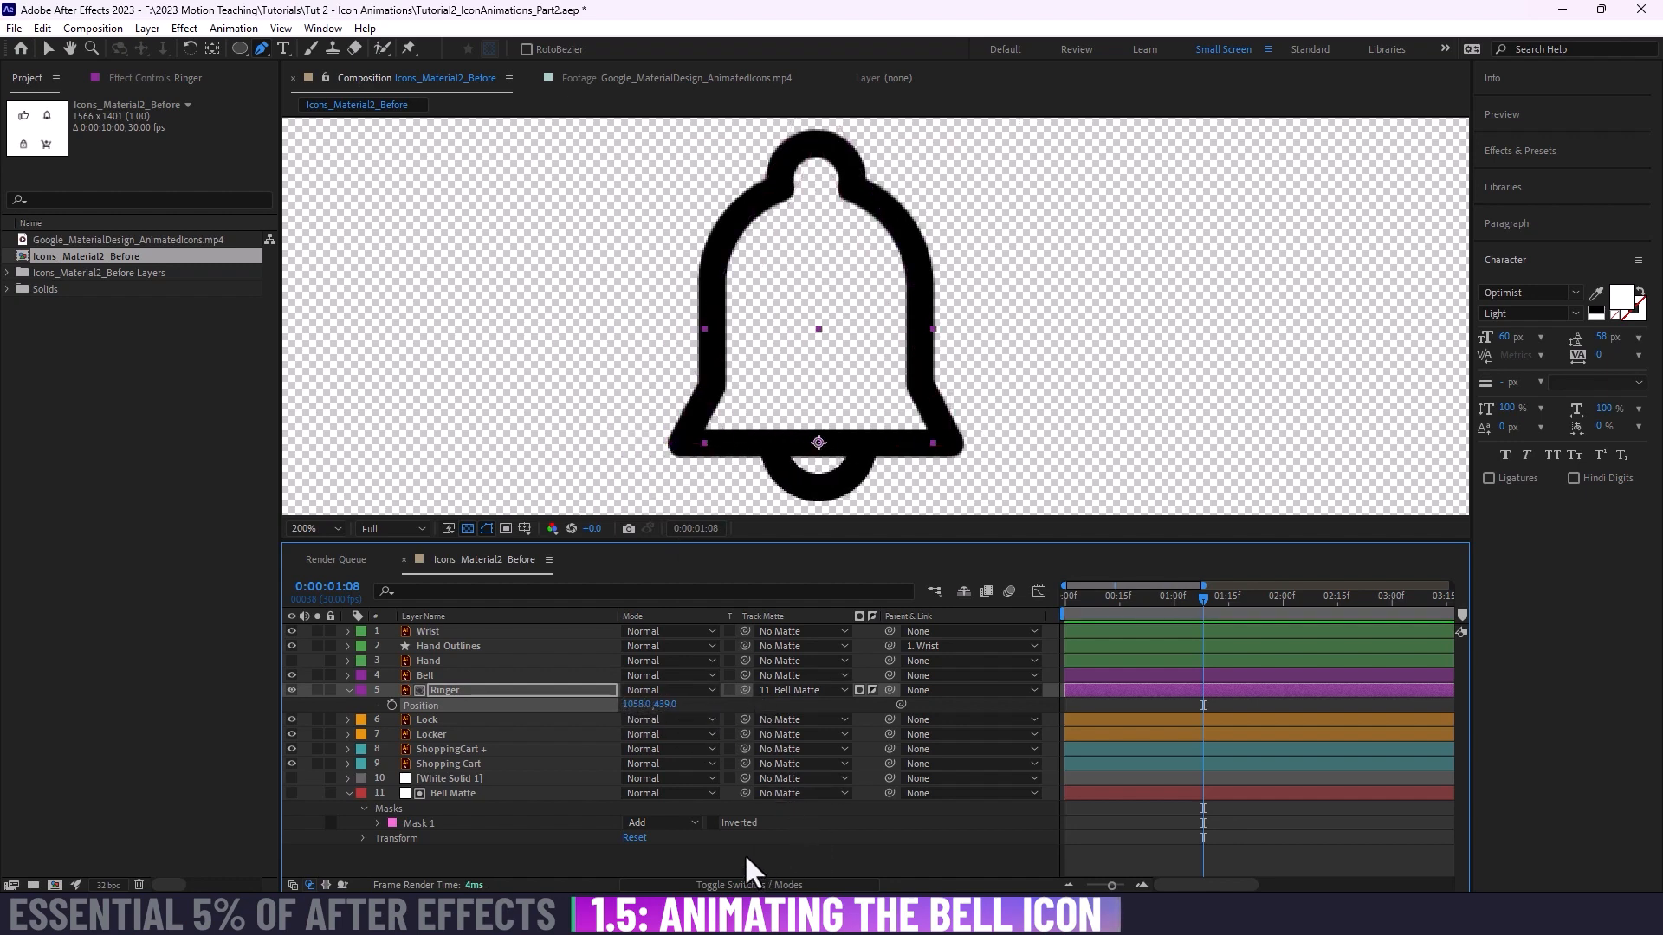
# Step: Show the Bell layer's Rotation, try rotating the bell to 23° about its centre, and undo the rotation
pyautogui.click(465, 792)
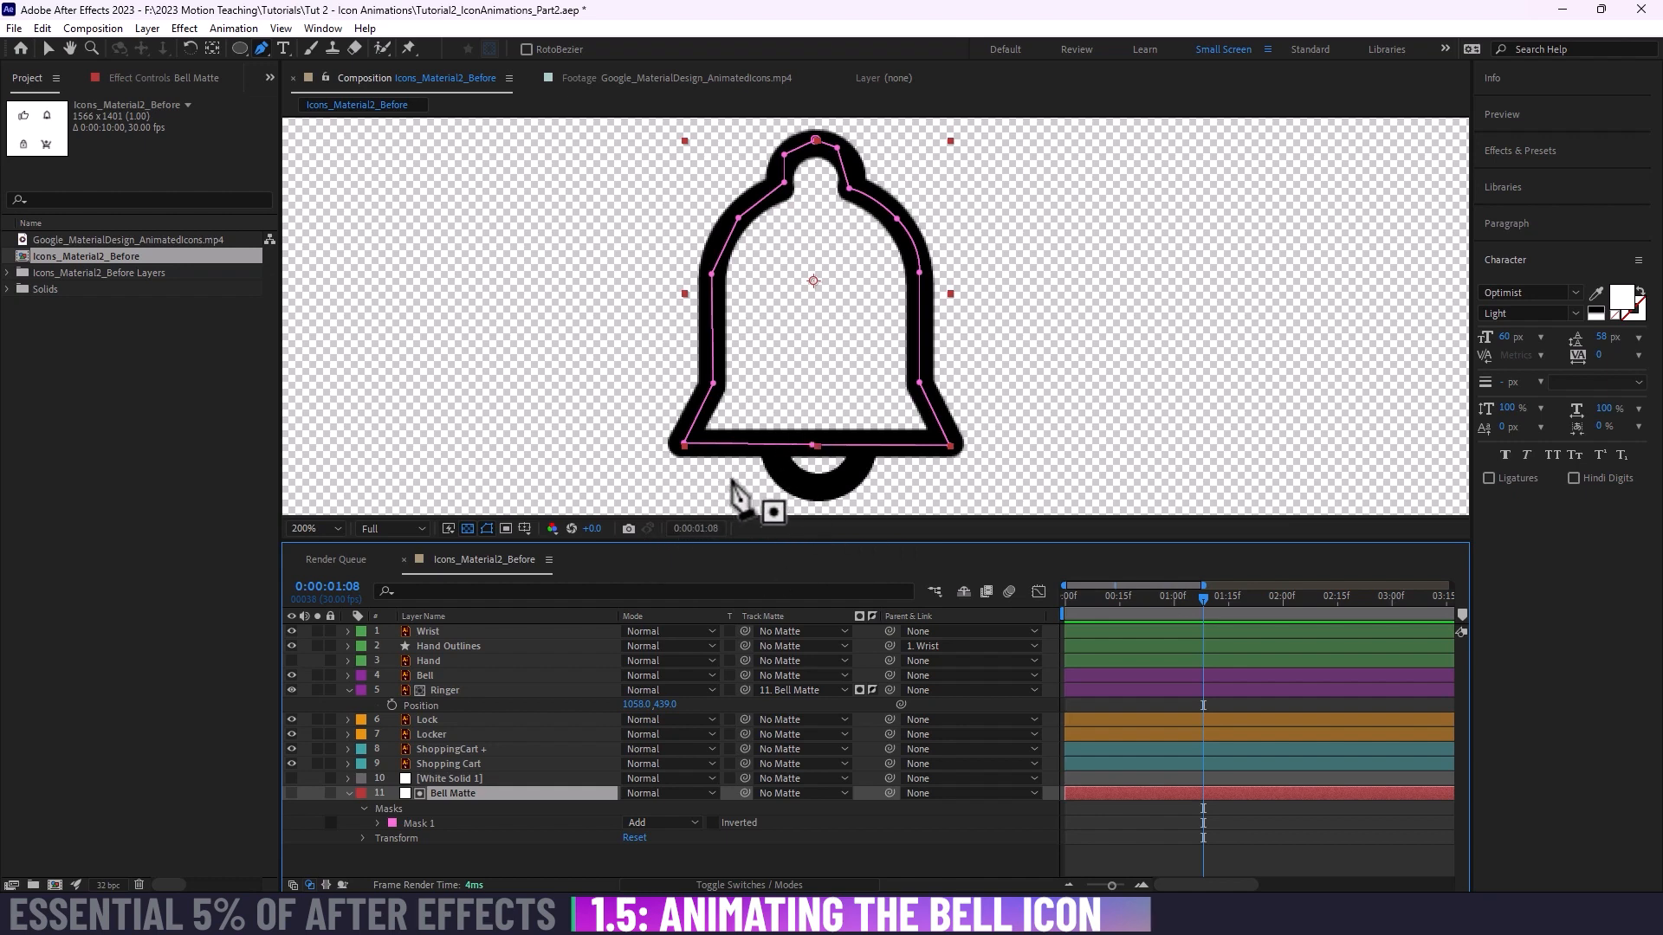
pyautogui.scroll(-2, 775, 433)
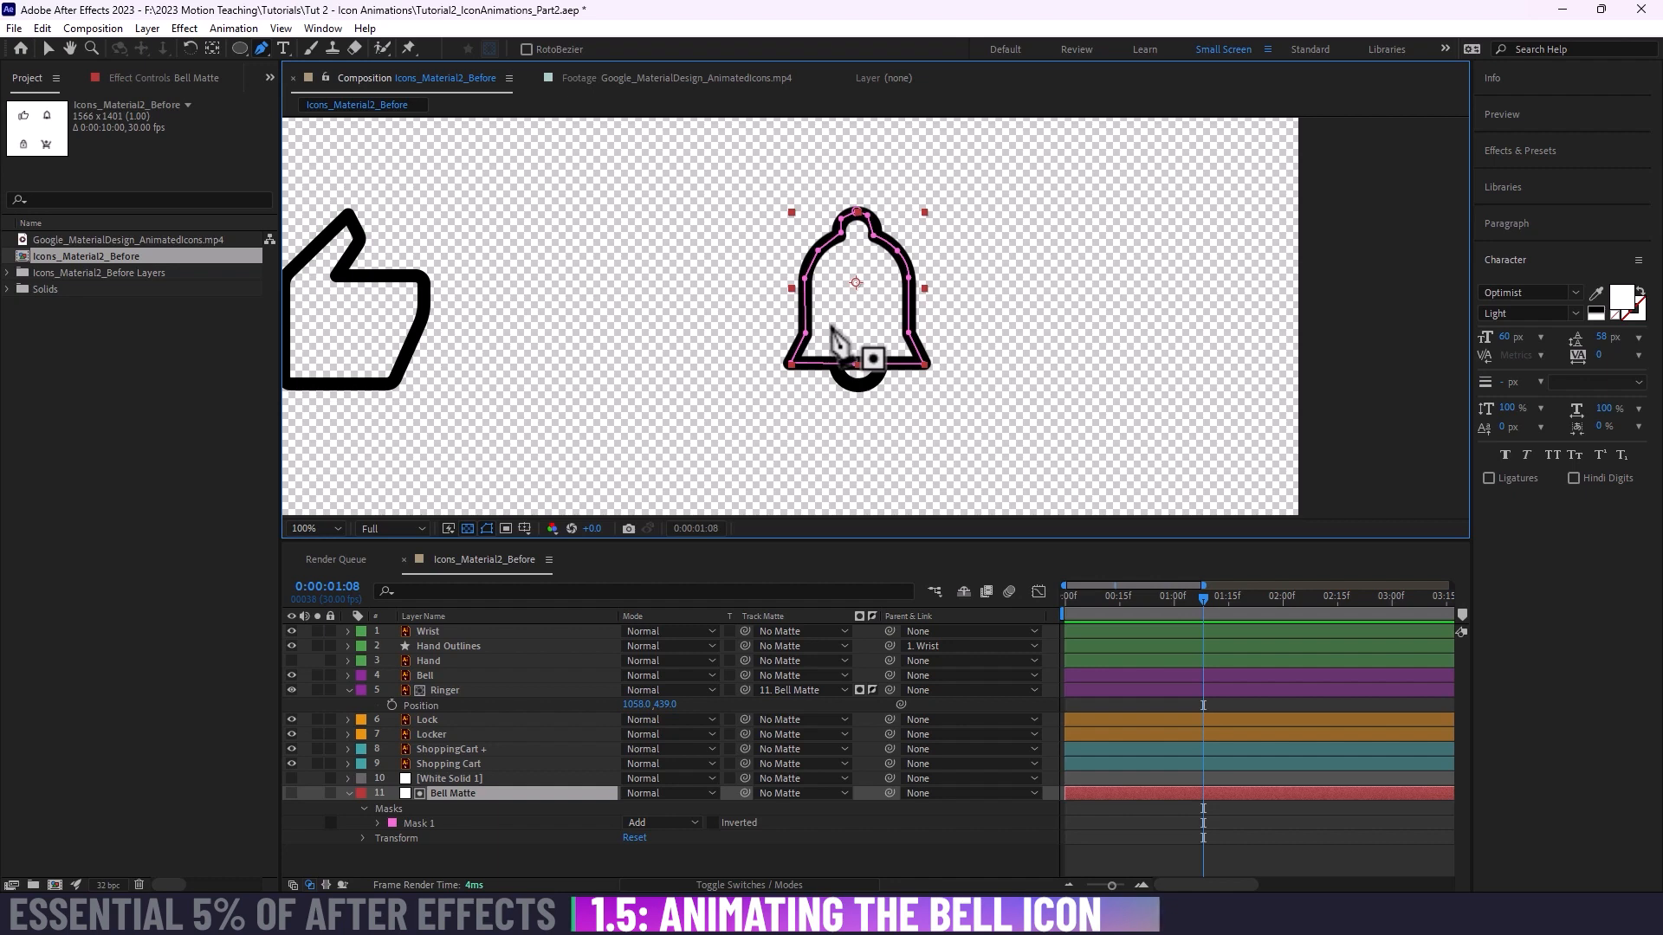
pyautogui.press('v')
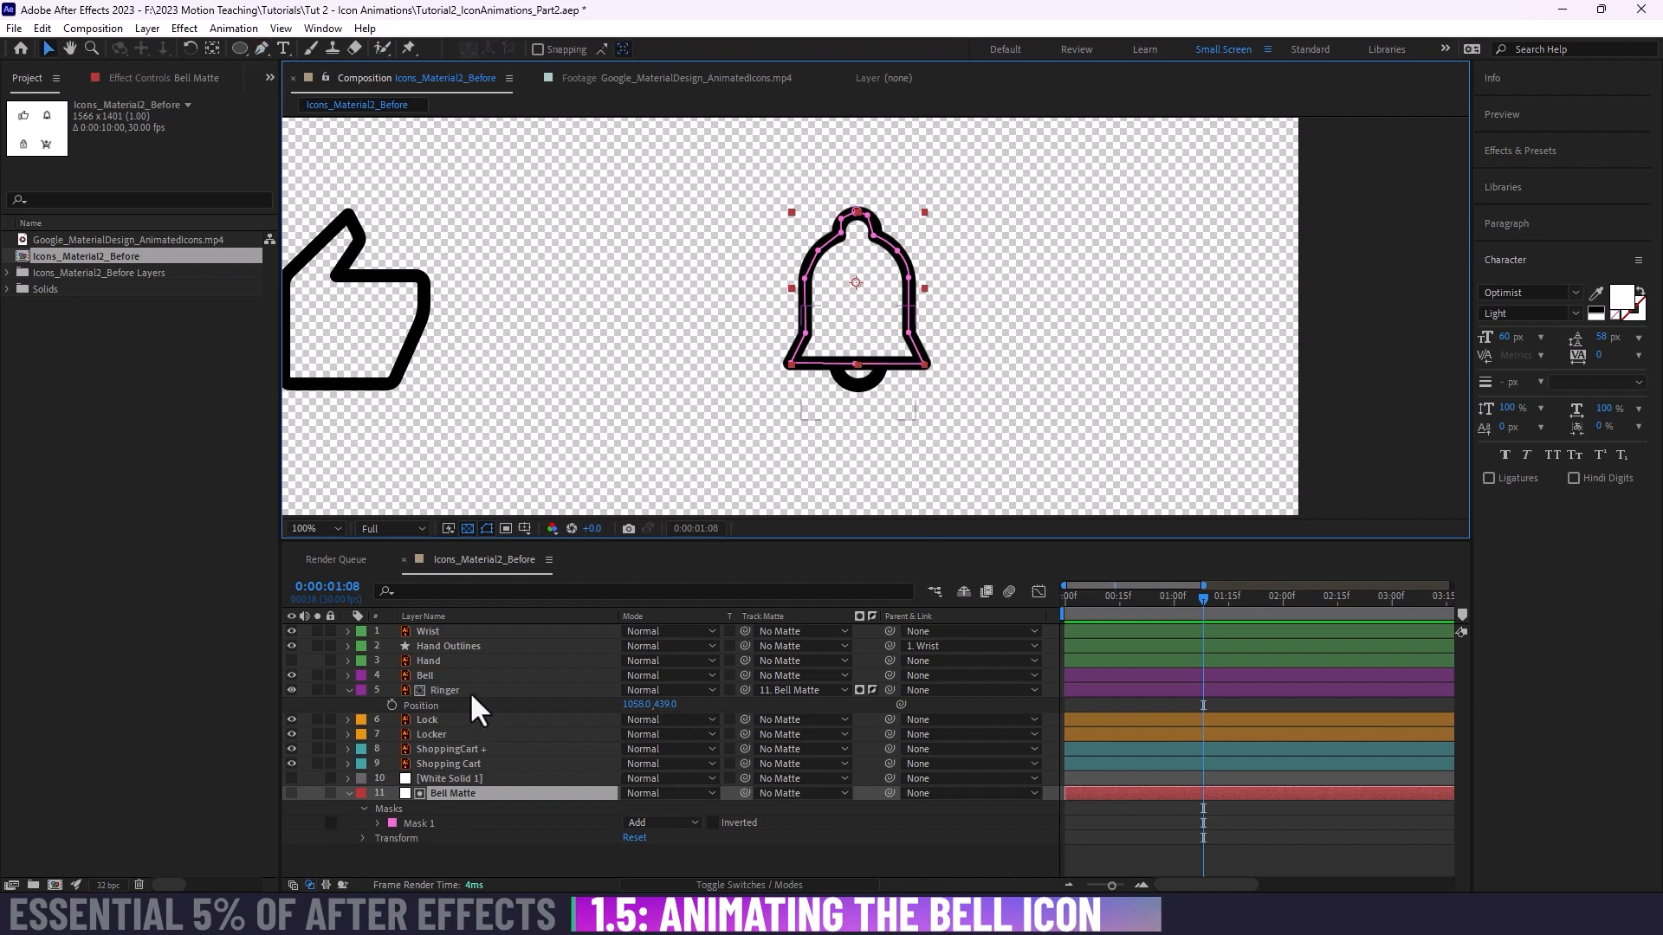
pyautogui.click(444, 690)
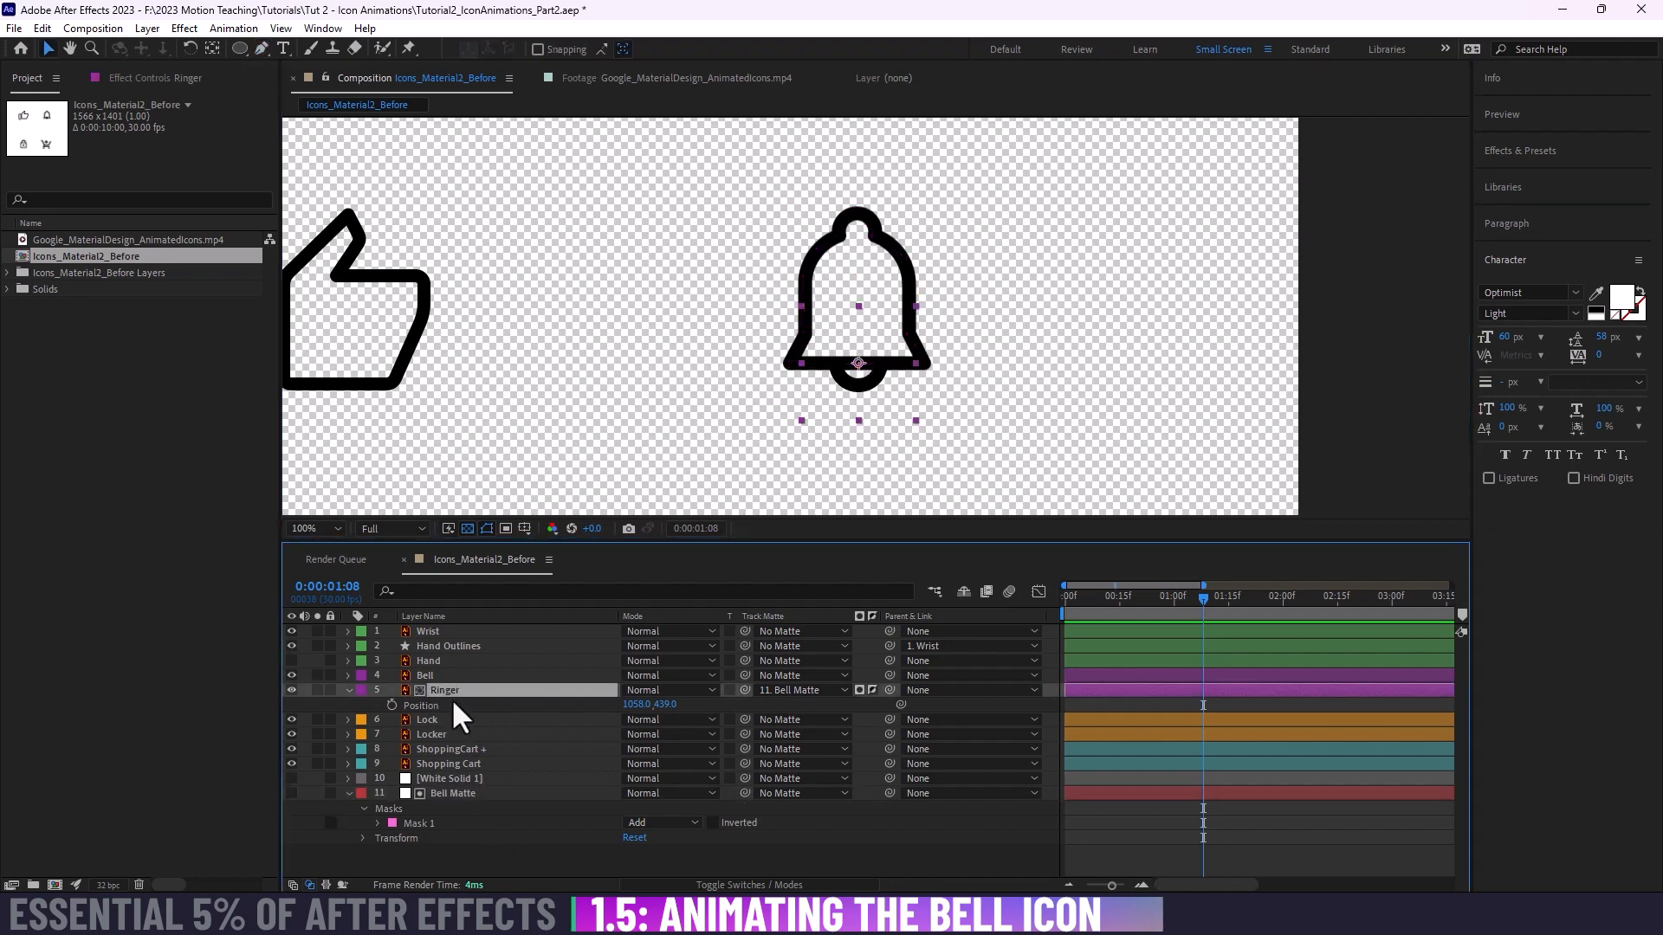
pyautogui.click(448, 676)
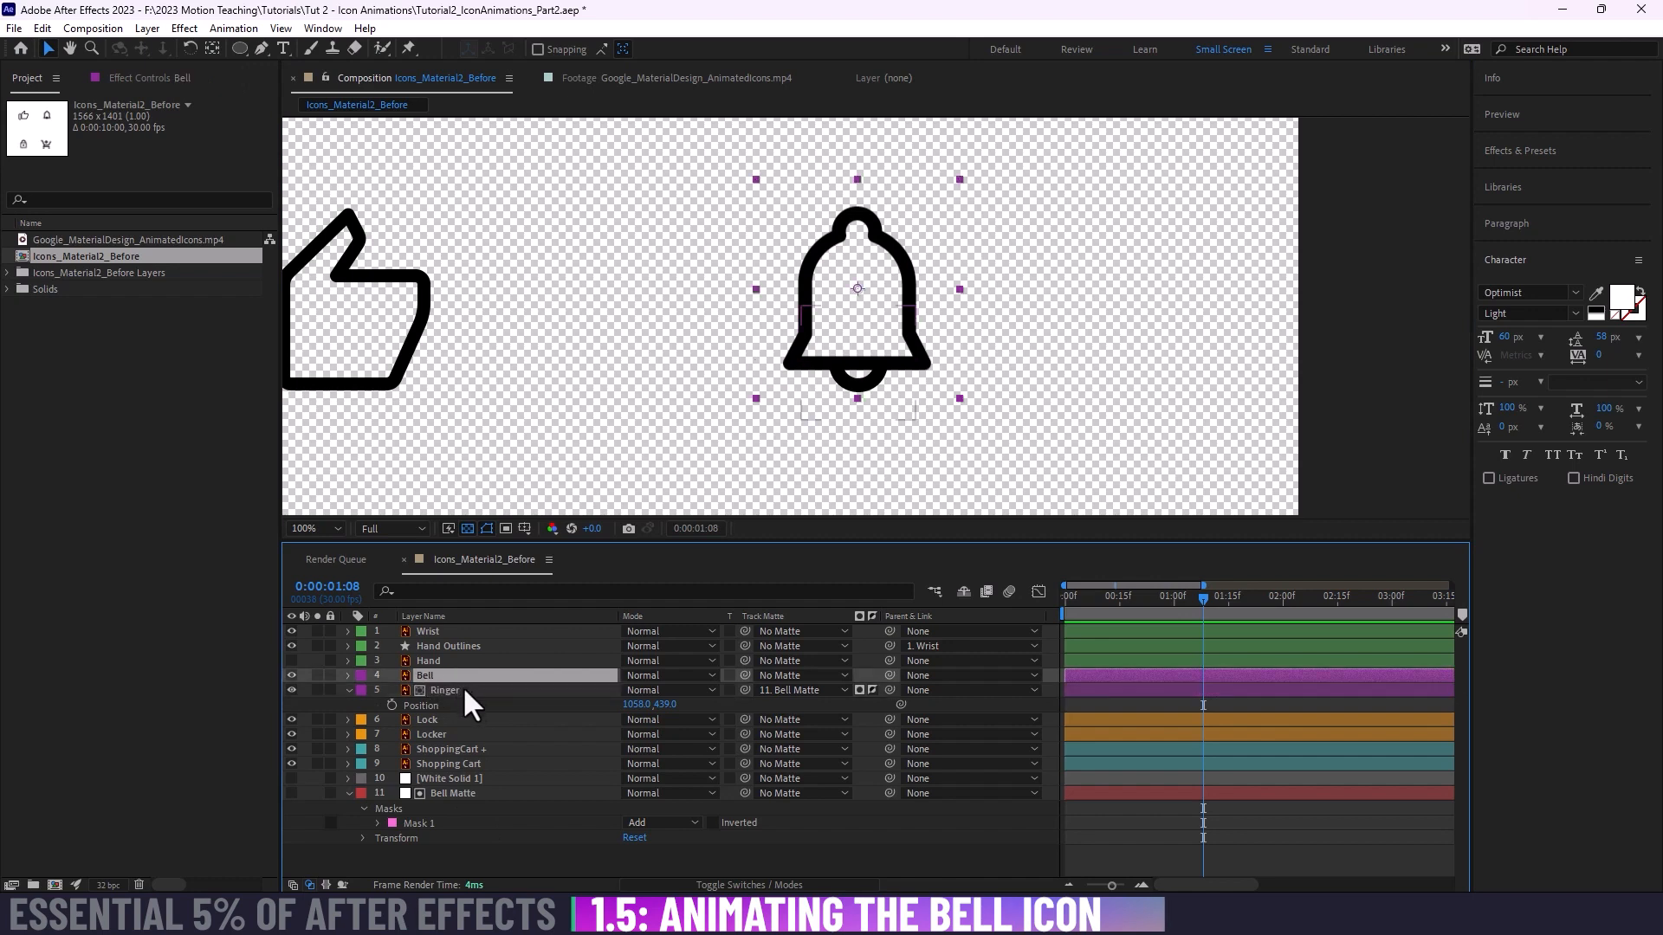
pyautogui.press('r')
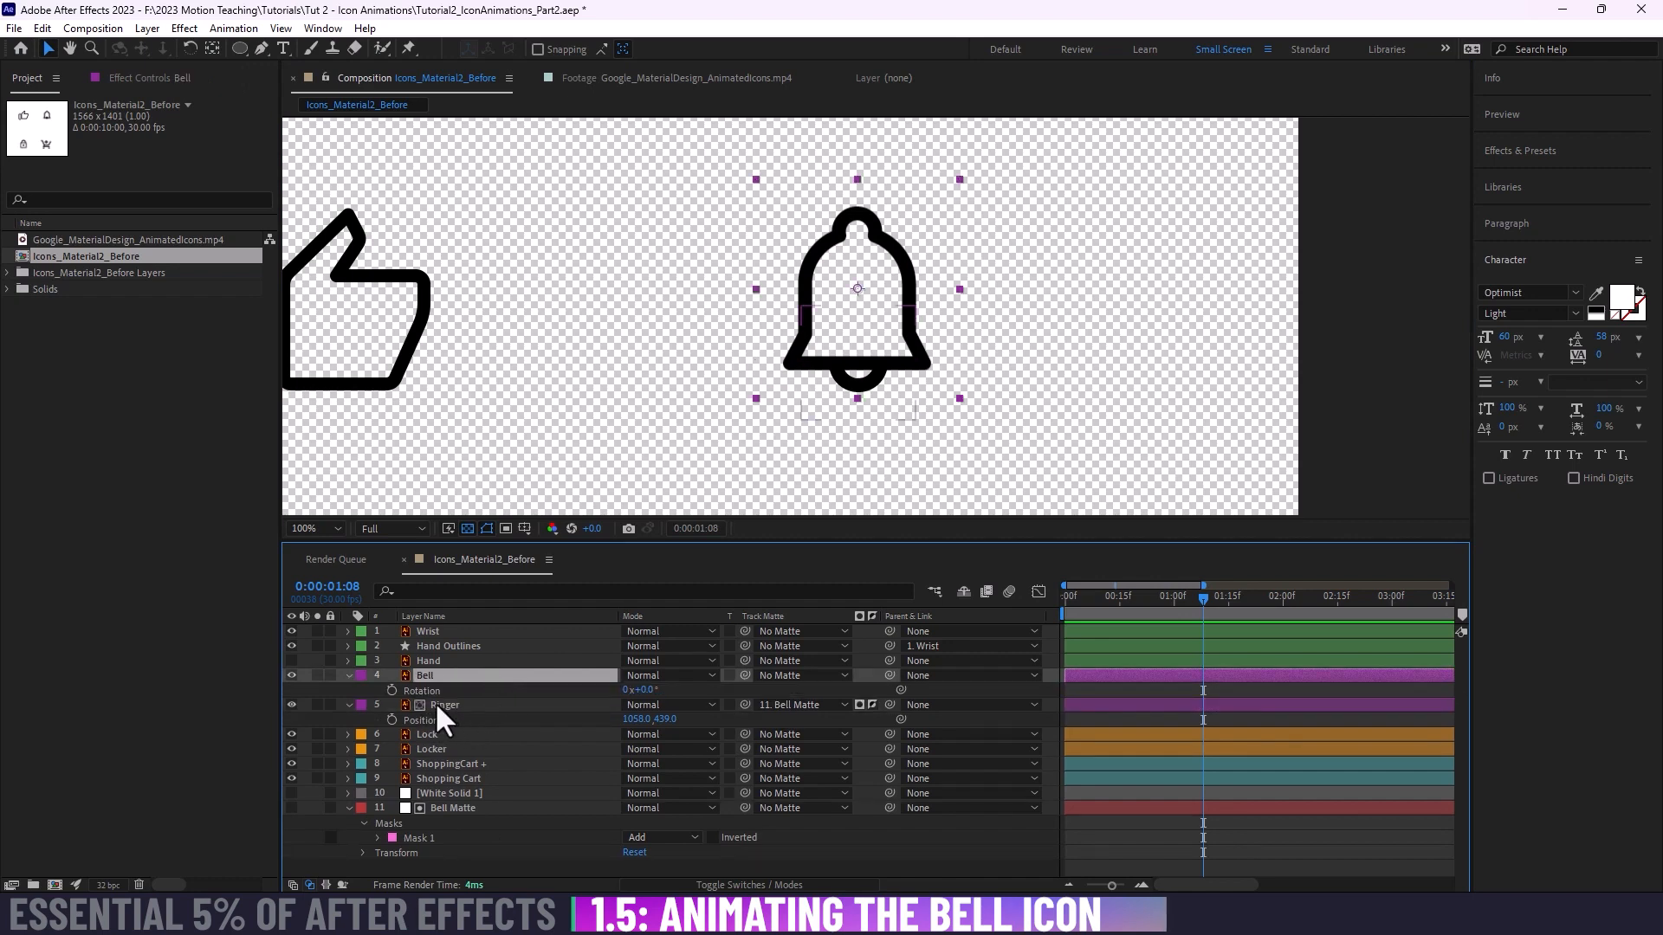
pyautogui.moveTo(642, 691); pyautogui.dragTo(679, 697)
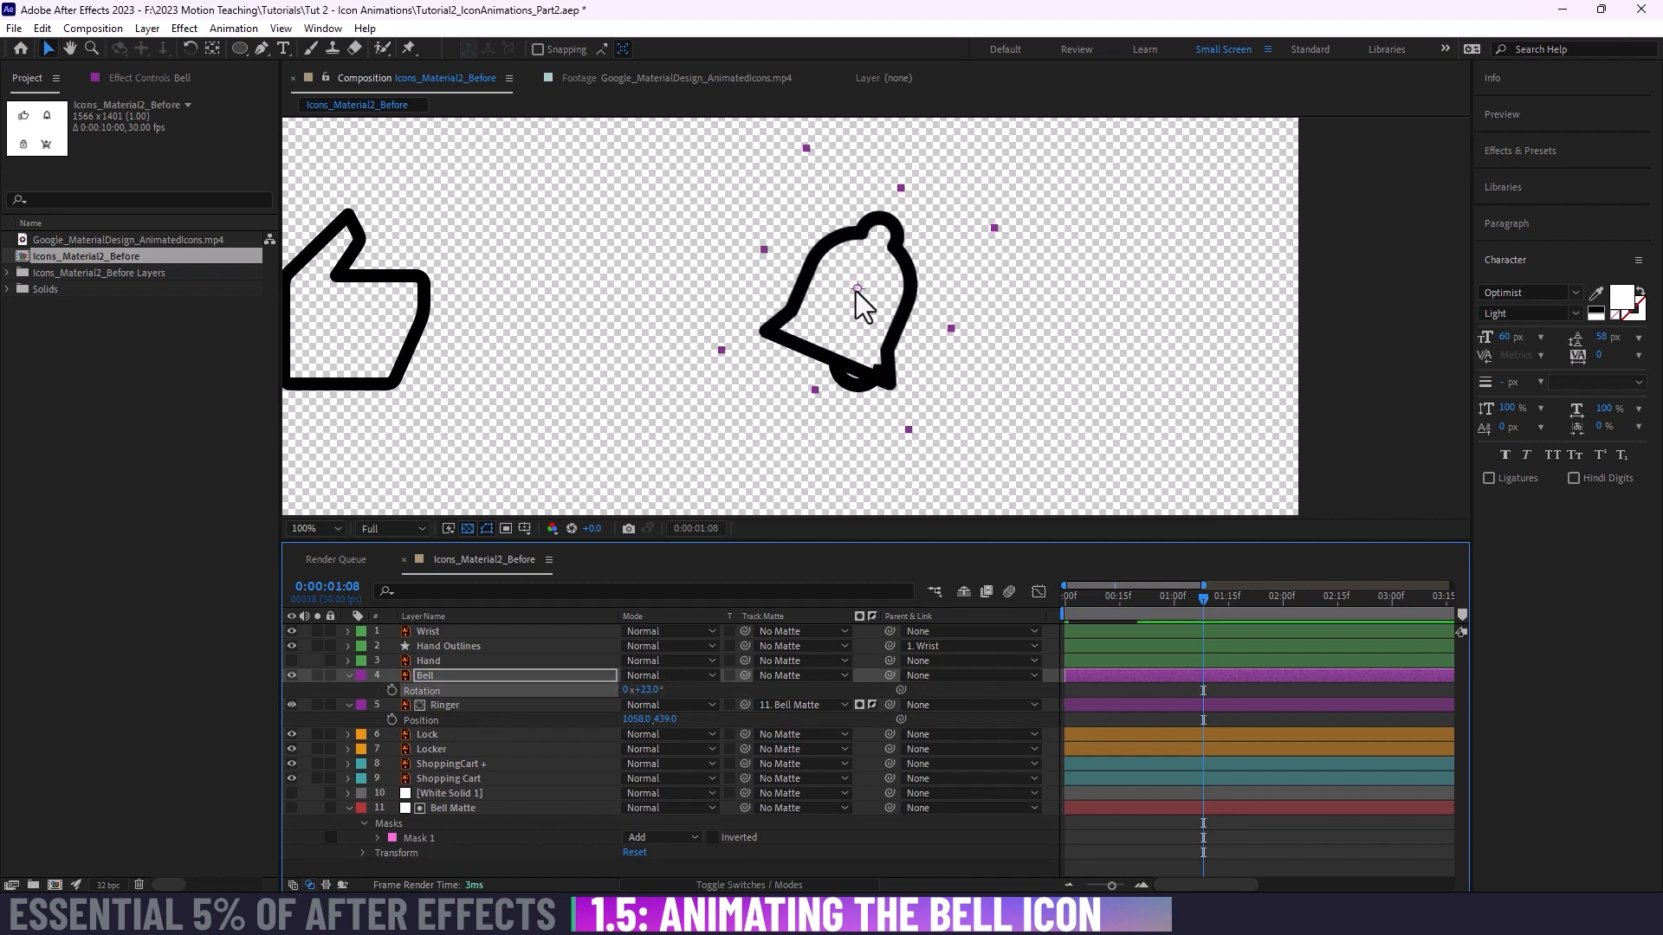
pyautogui.hotkey('ctrl', 'z')
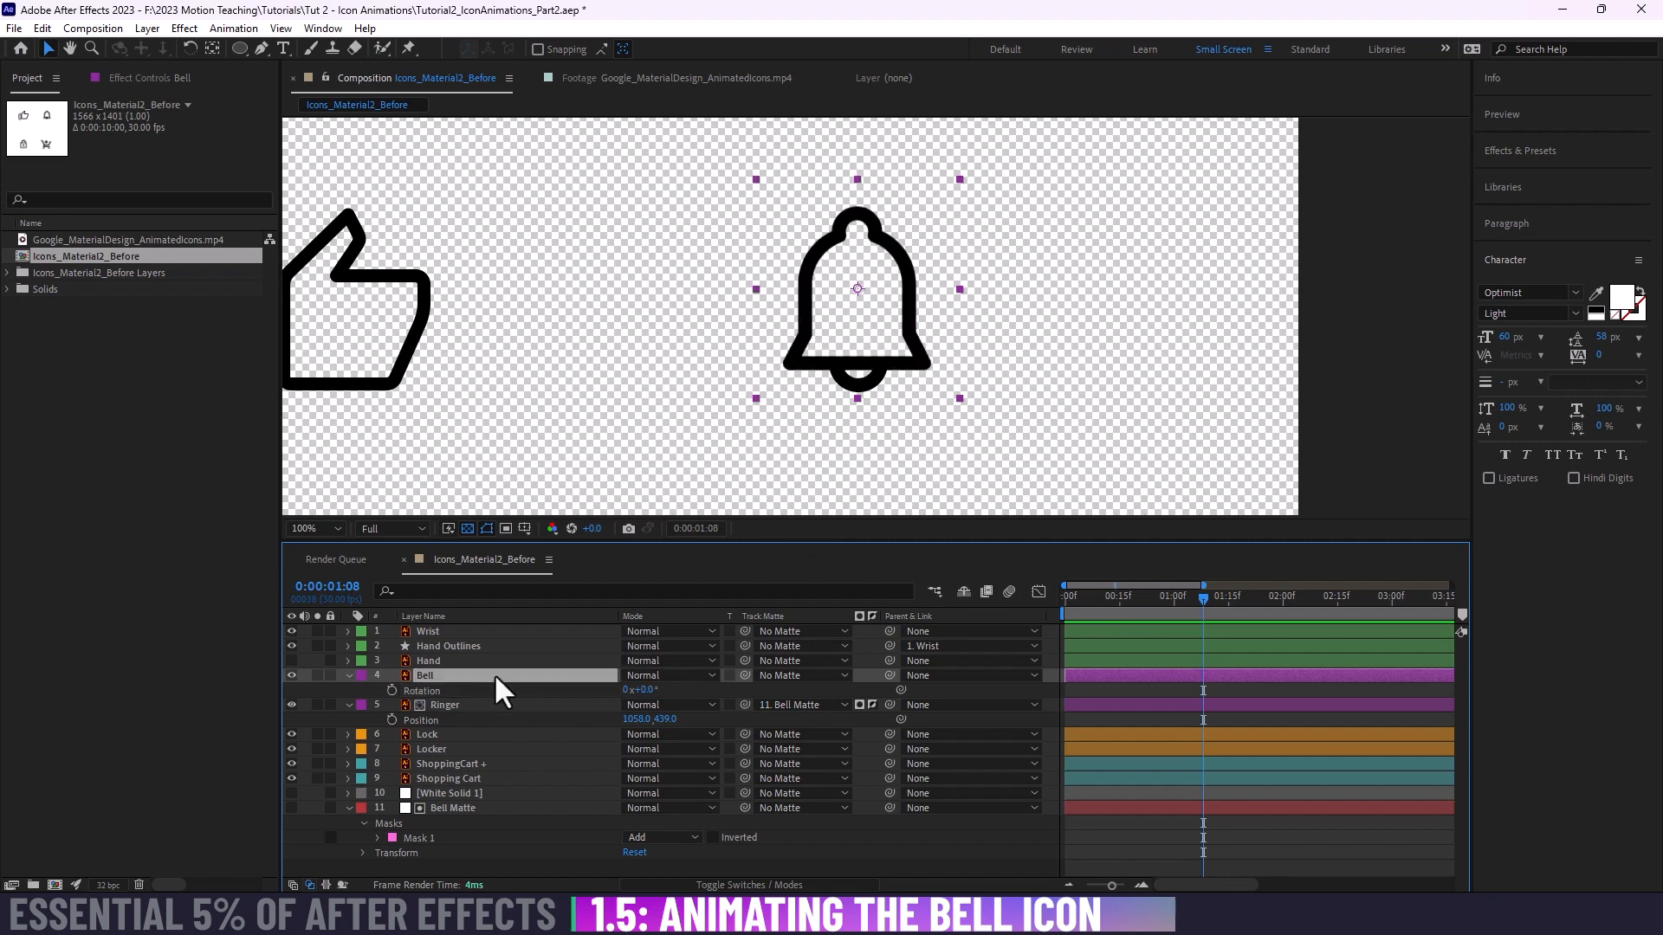
# Step: Move the Bell layer's anchor point straight up from its centre to the inside of the bell's knob
pyautogui.press('y')
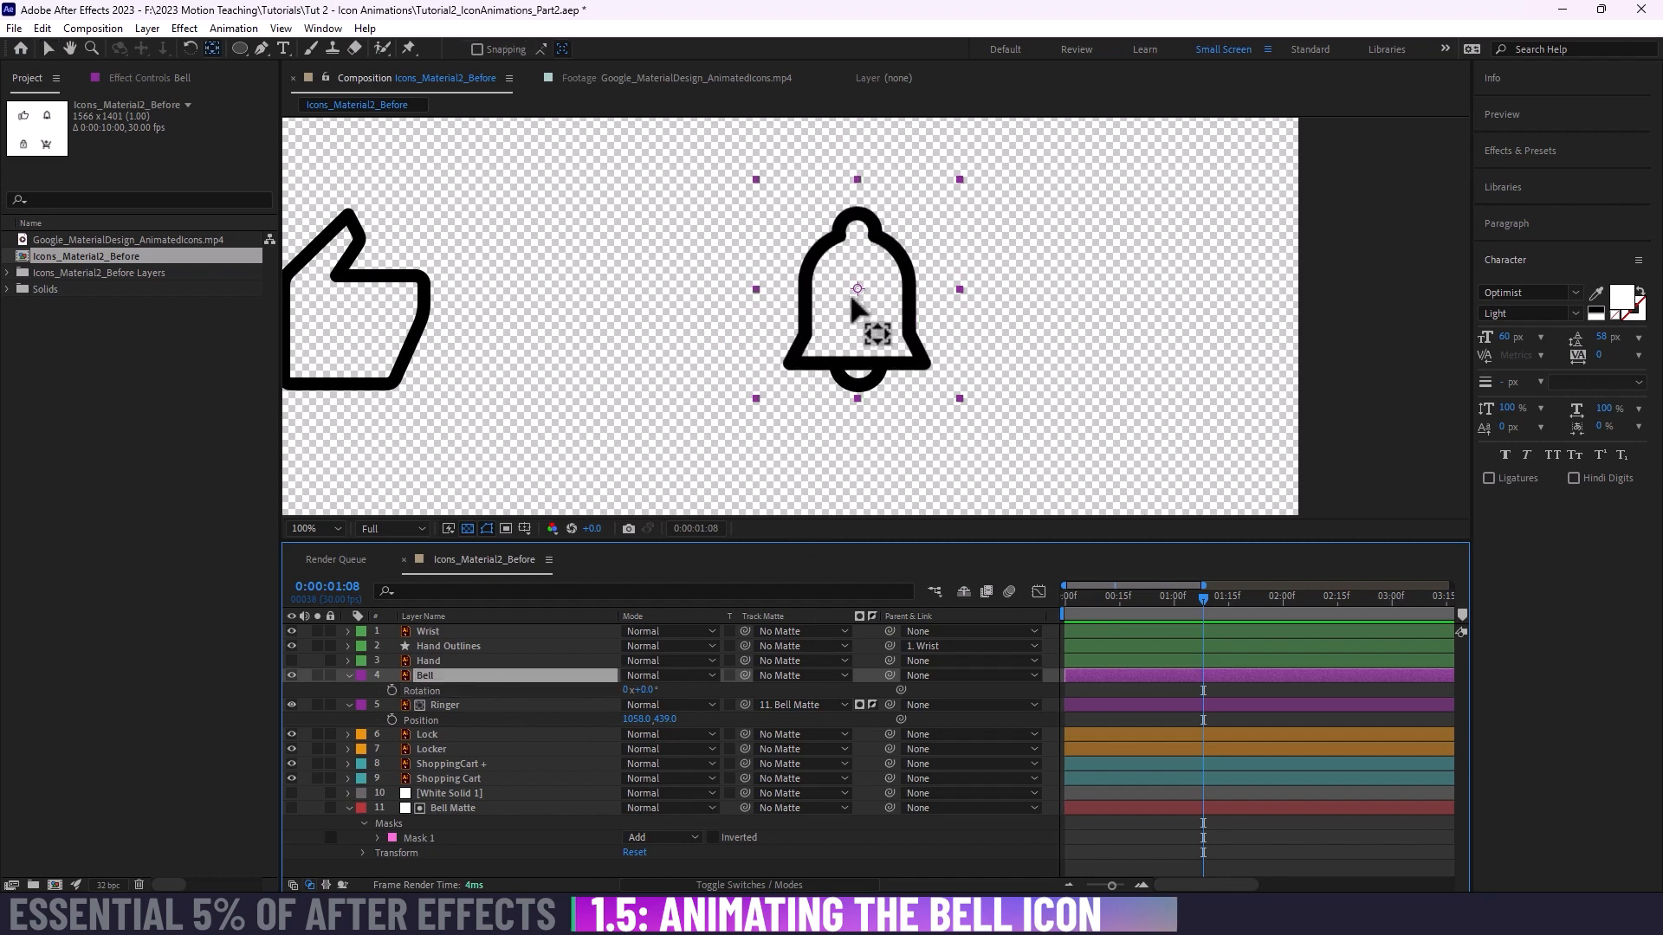
pyautogui.moveTo(857, 288); pyautogui.dragTo(857, 234)
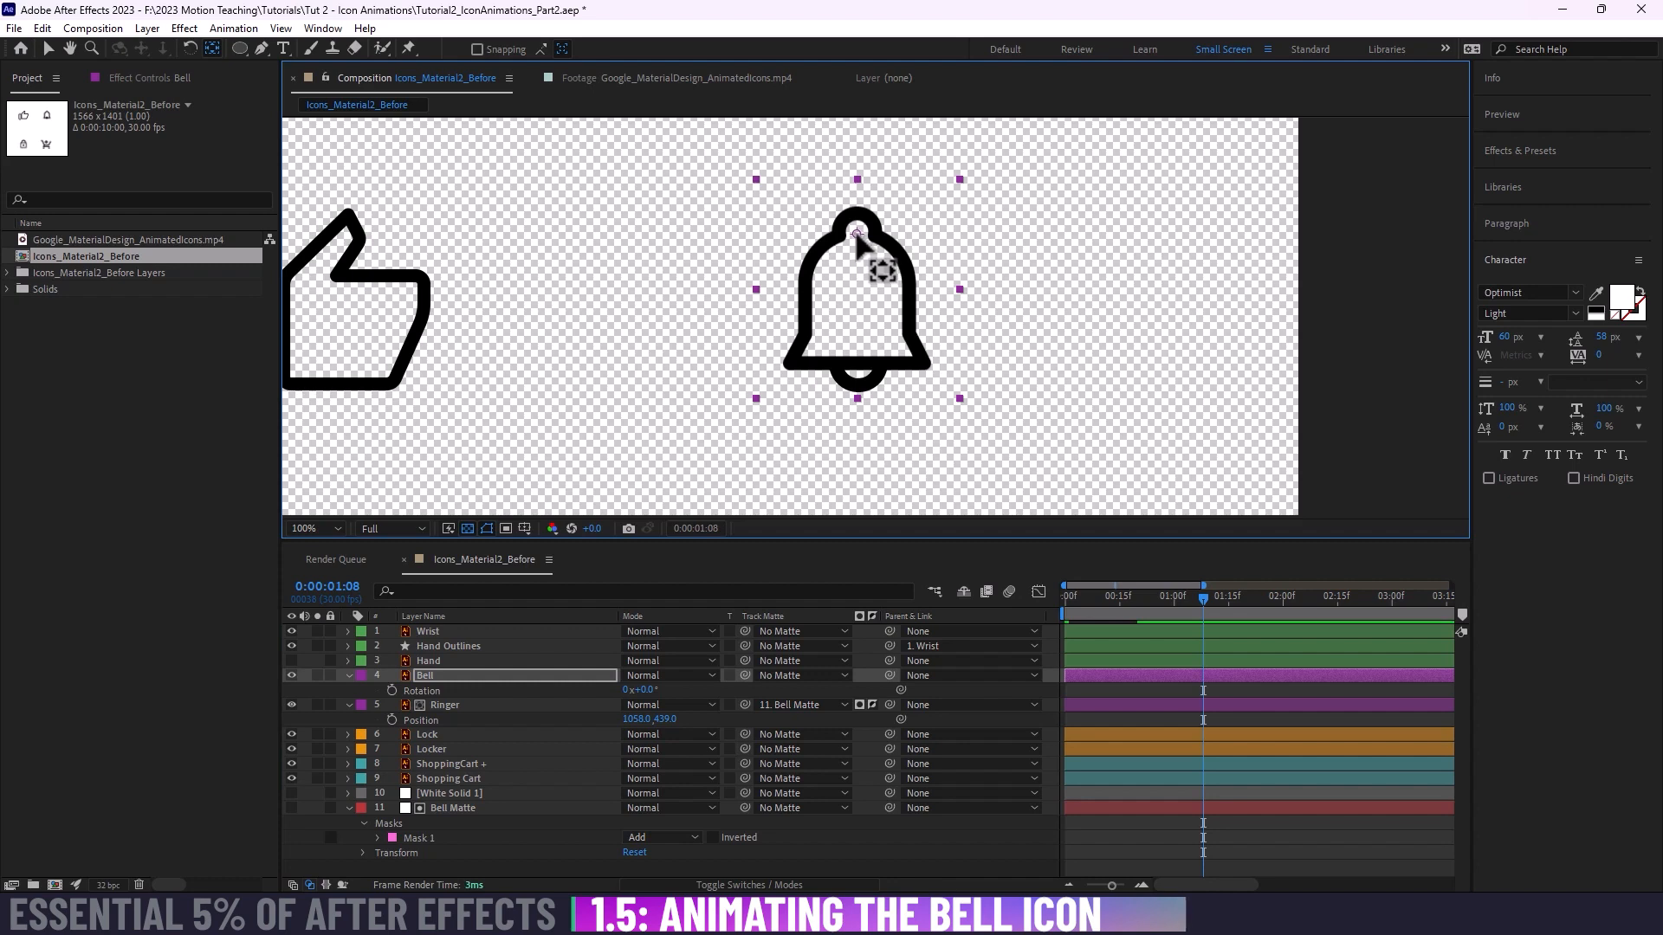
pyautogui.click(475, 675)
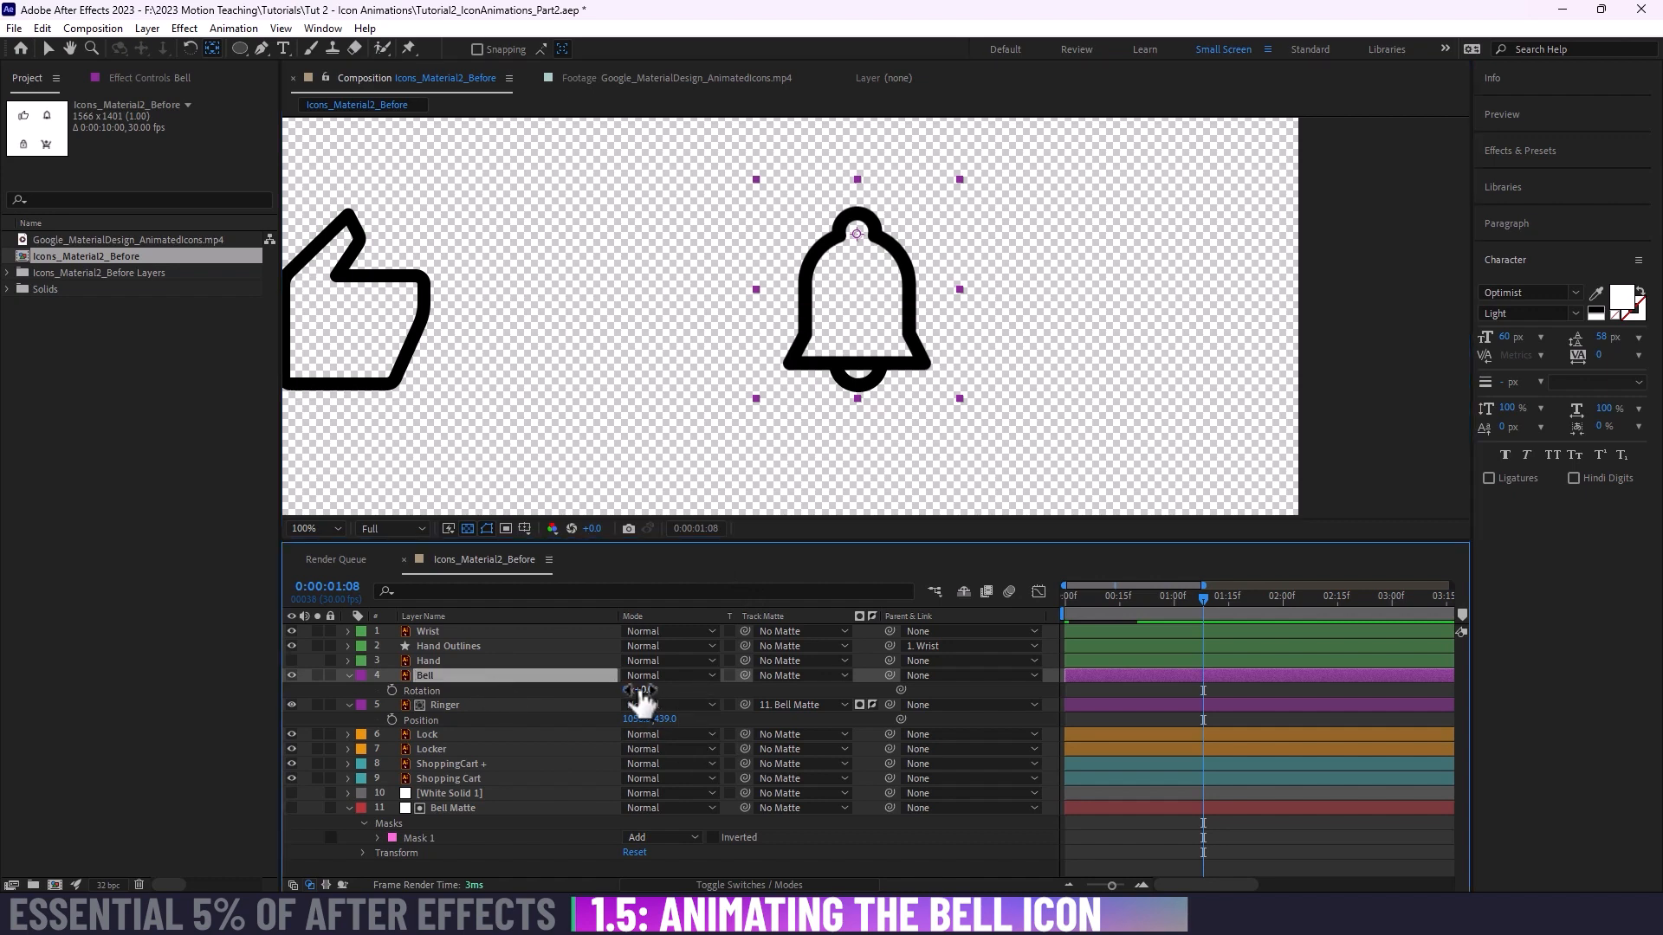
# Step: Set the composition preview resolution to Quarter, and try rotating the bell about its new anchor point, undoing the rotation
pyautogui.moveTo(641, 693)
pyautogui.mouseDown()
pyautogui.moveTo(601, 685)
pyautogui.moveTo(634, 677)
pyautogui.mouseUp()
pyautogui.click(395, 528)
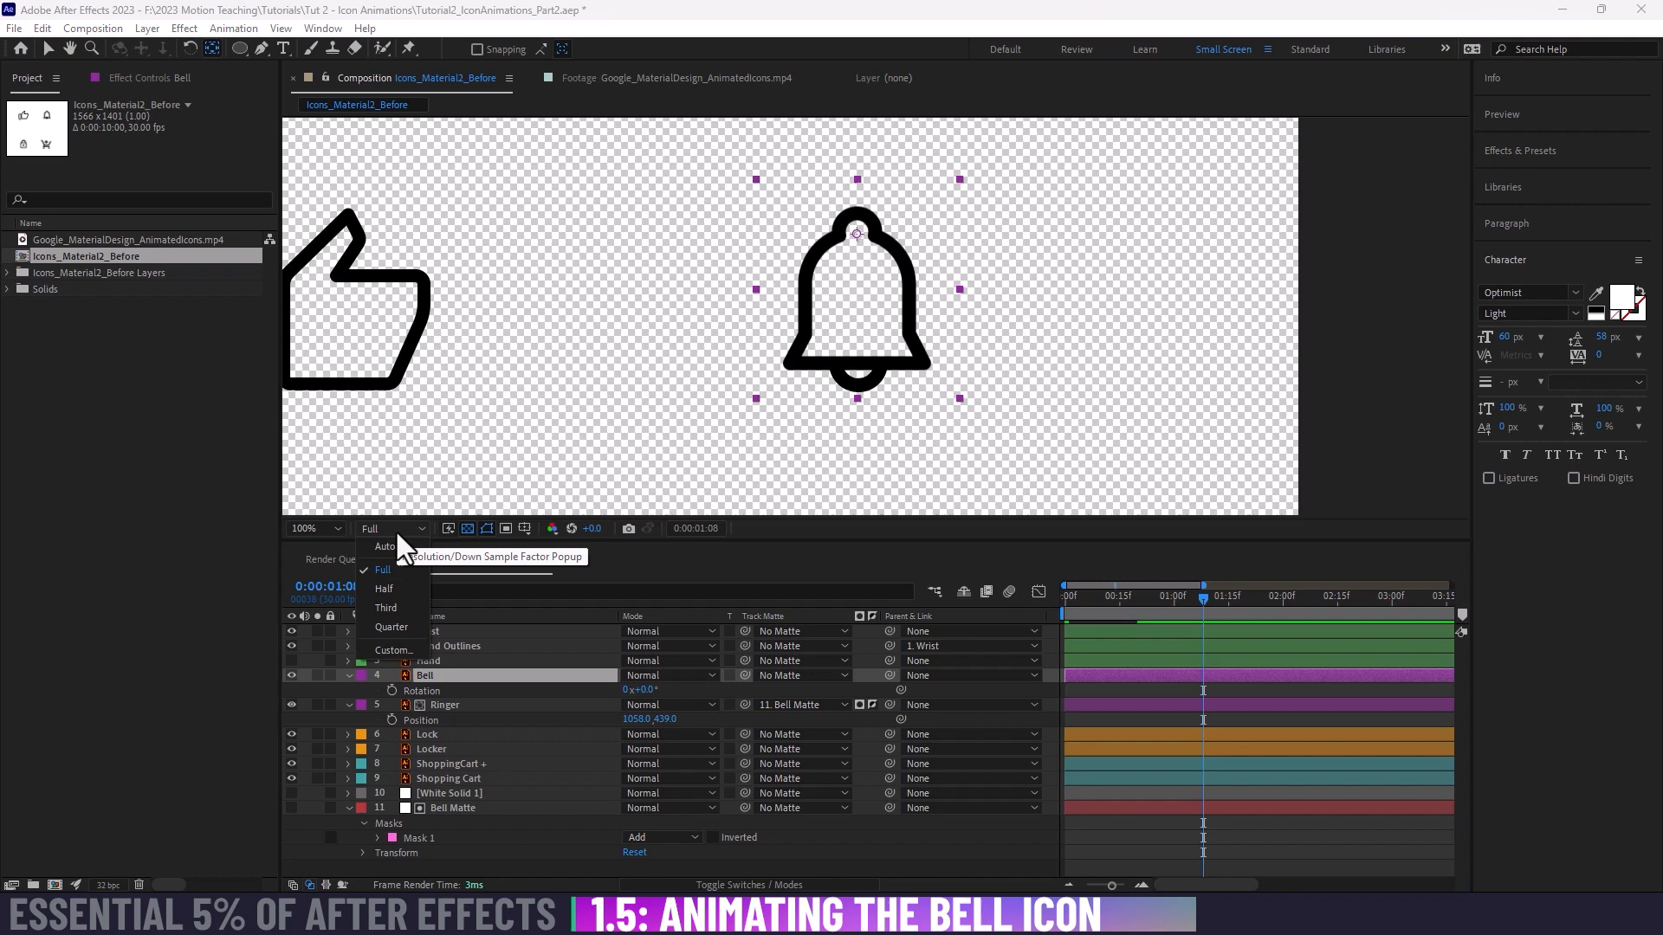
pyautogui.click(390, 641)
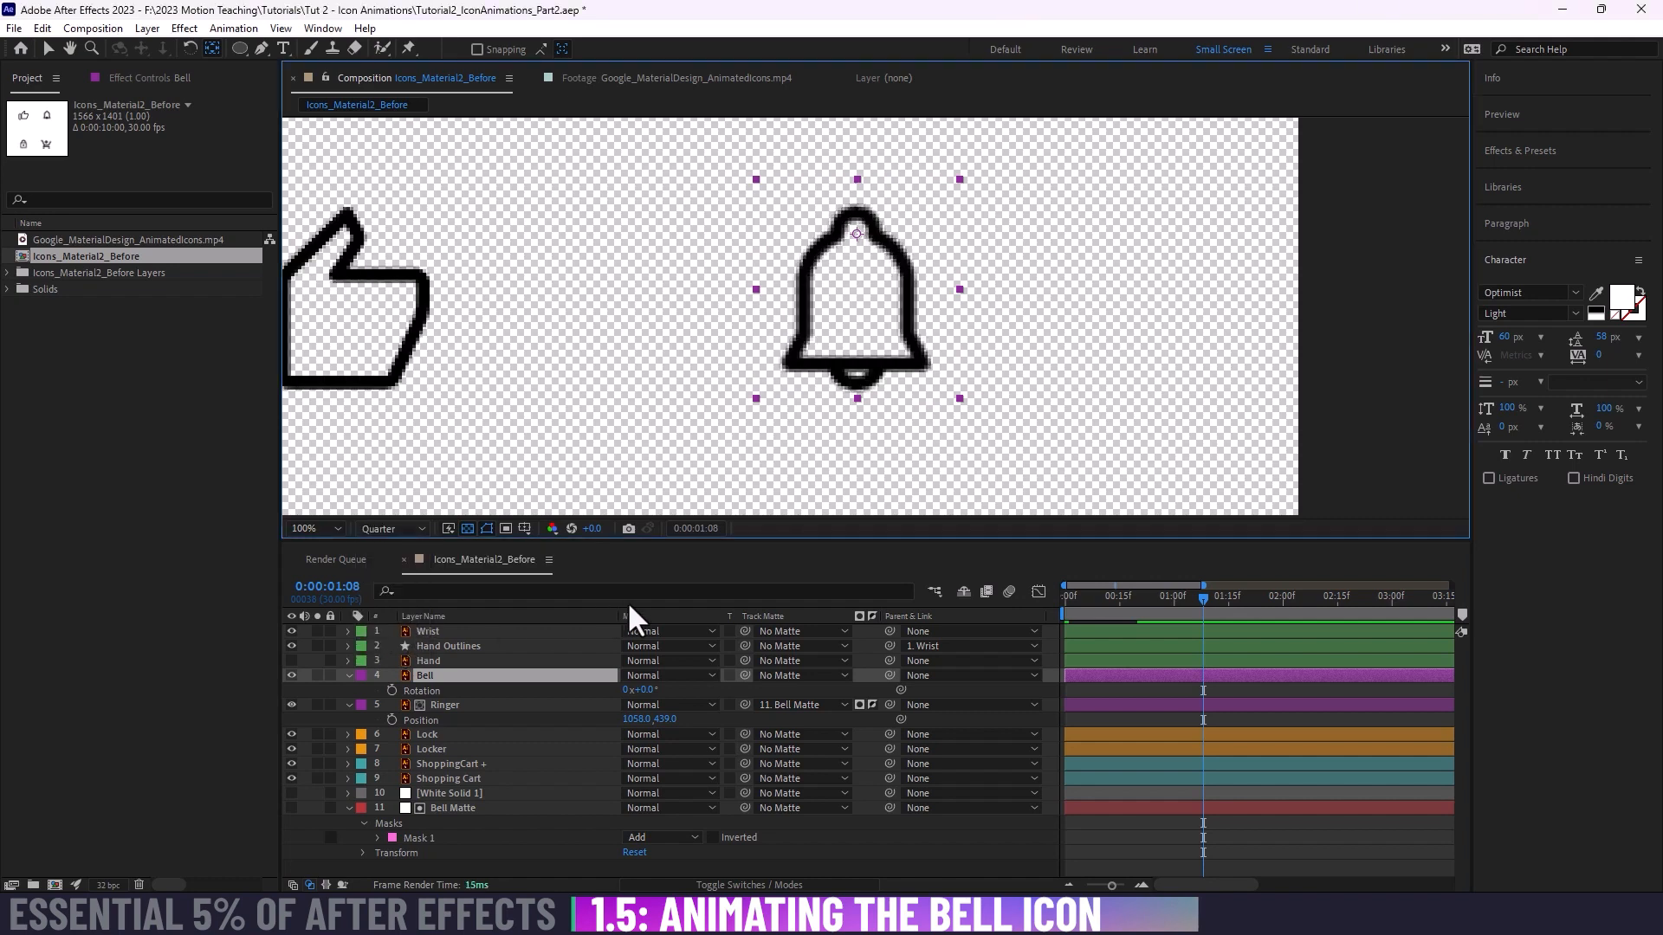
pyautogui.moveTo(645, 690)
pyautogui.mouseDown()
pyautogui.moveTo(675, 685)
pyautogui.moveTo(644, 677)
pyautogui.mouseUp()
pyautogui.hotkey('ctrl', 'z')
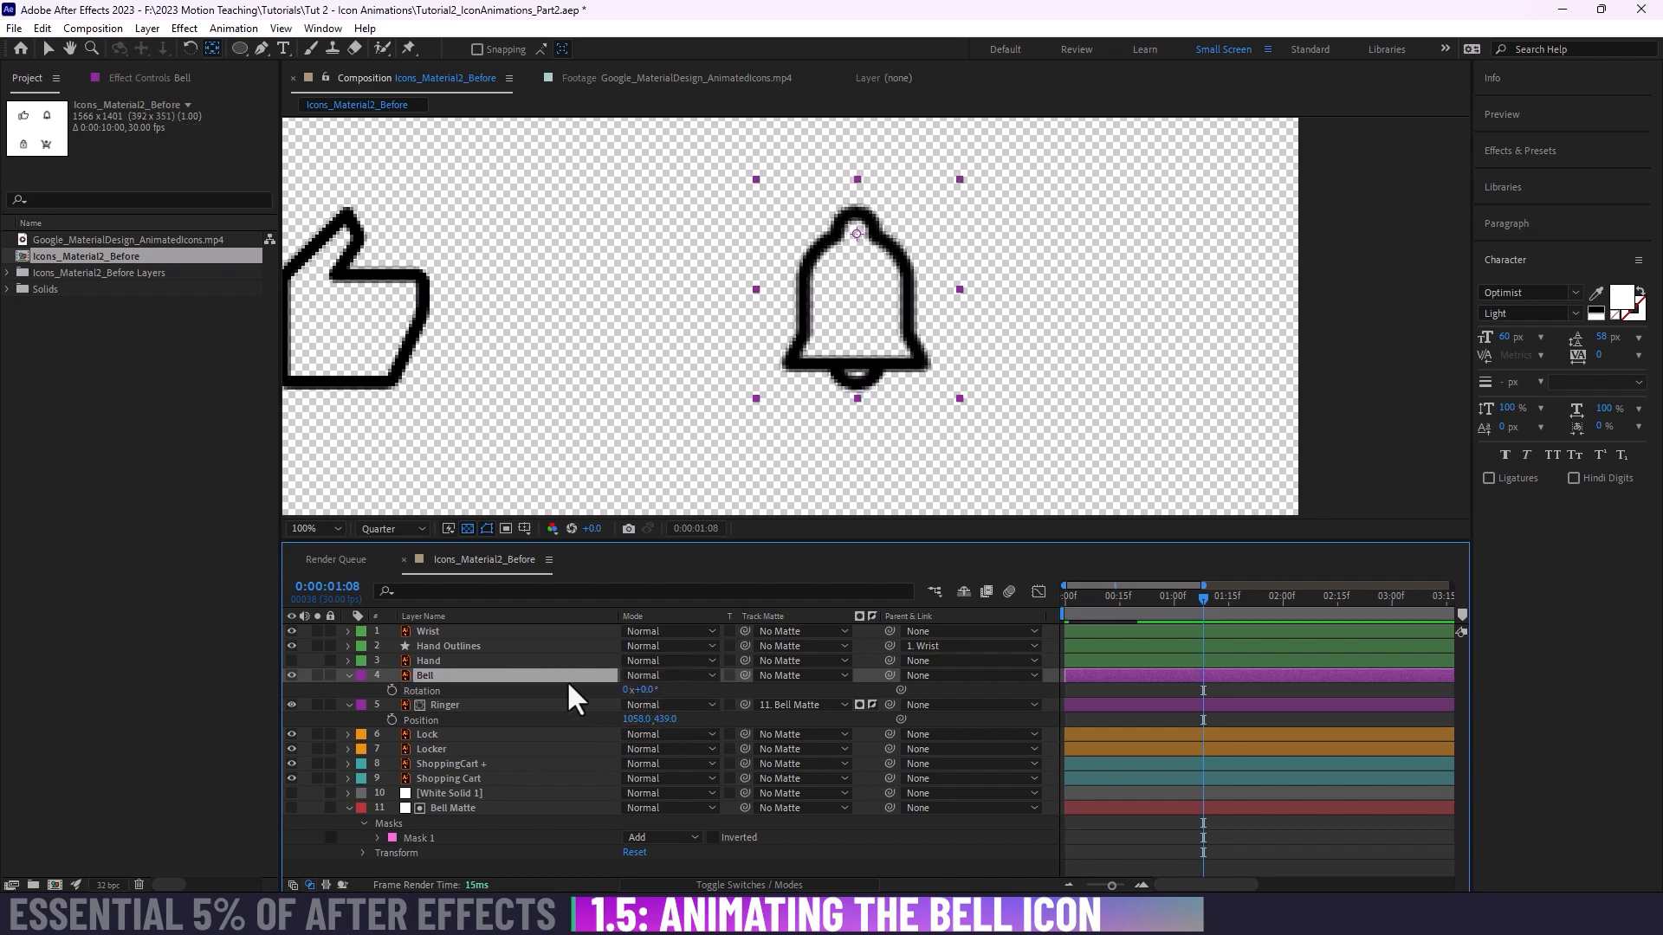
# Step: Parent the Ringer layer to the Bell layer, test-rotate the bell to -31°, and reset its Rotation to 0°
pyautogui.click(507, 705)
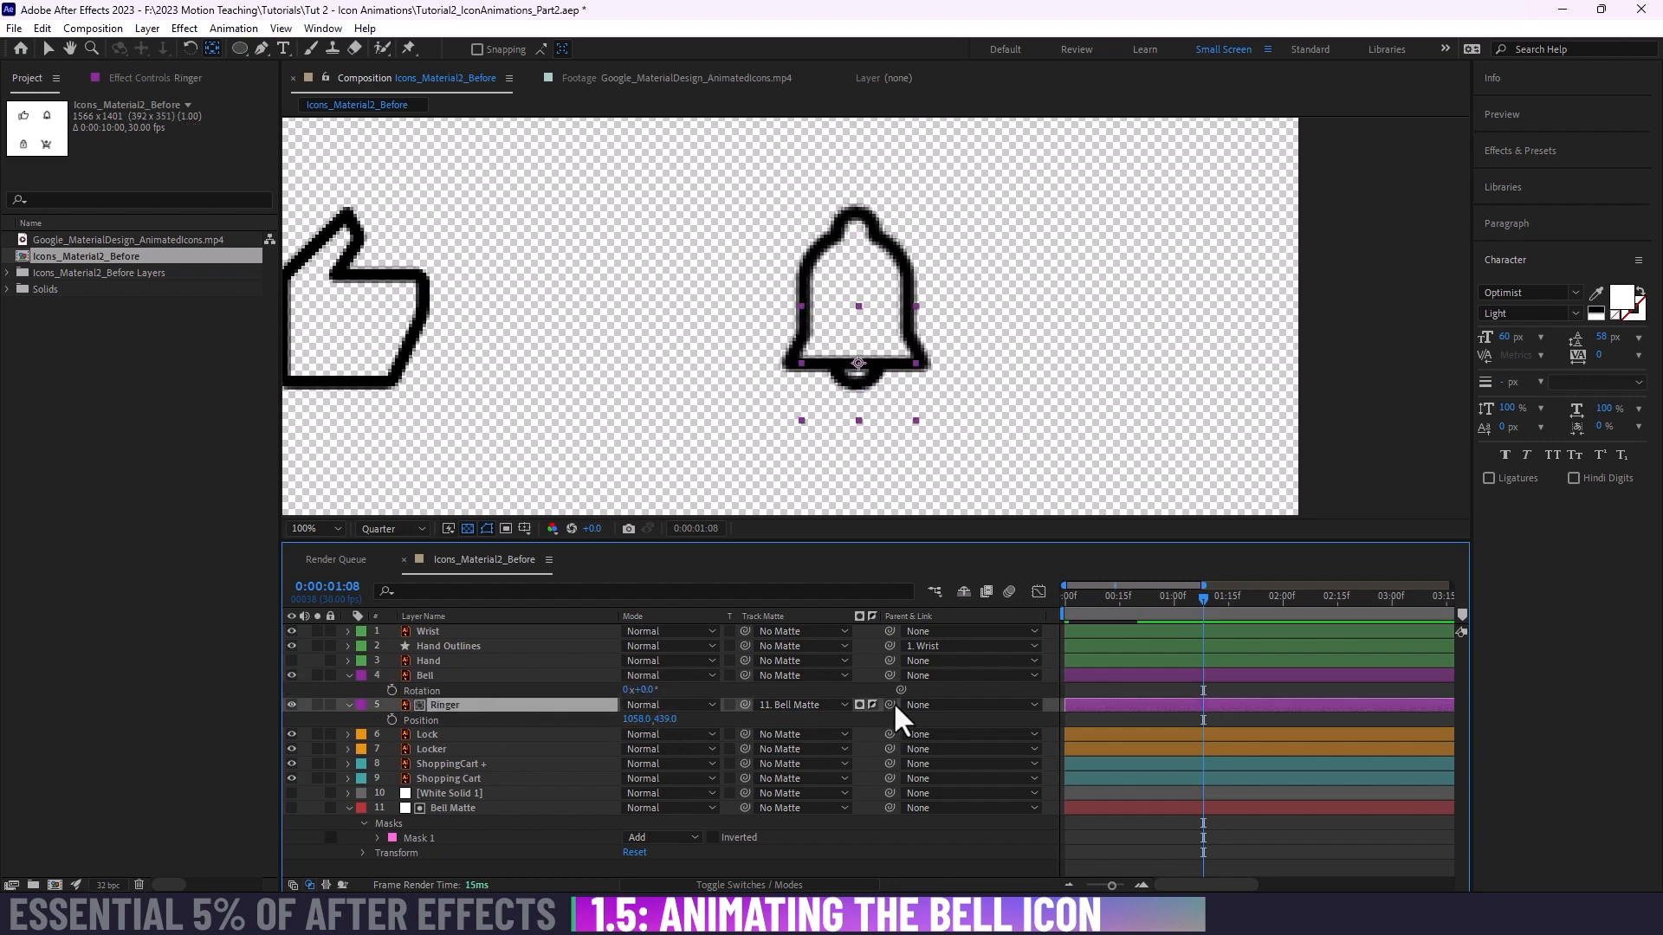
pyautogui.moveTo(891, 706); pyautogui.dragTo(507, 678)
pyautogui.click(506, 675)
pyautogui.moveTo(642, 692); pyautogui.dragTo(660, 724)
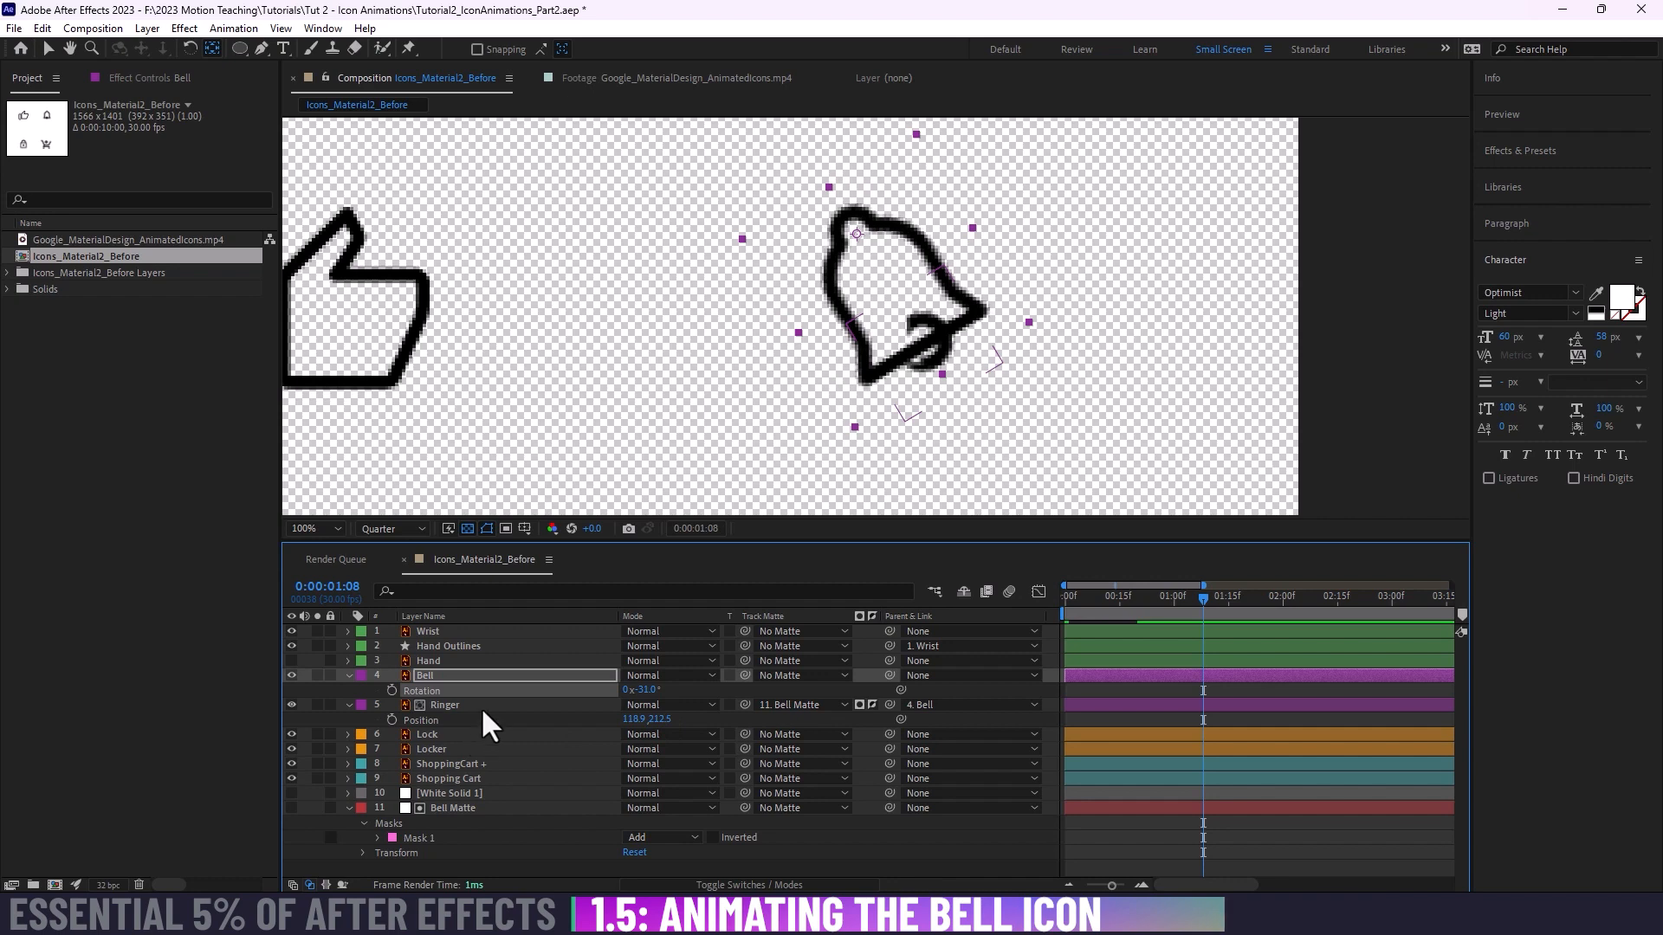
pyautogui.click(645, 690)
pyautogui.write('0')
pyautogui.press('Return')
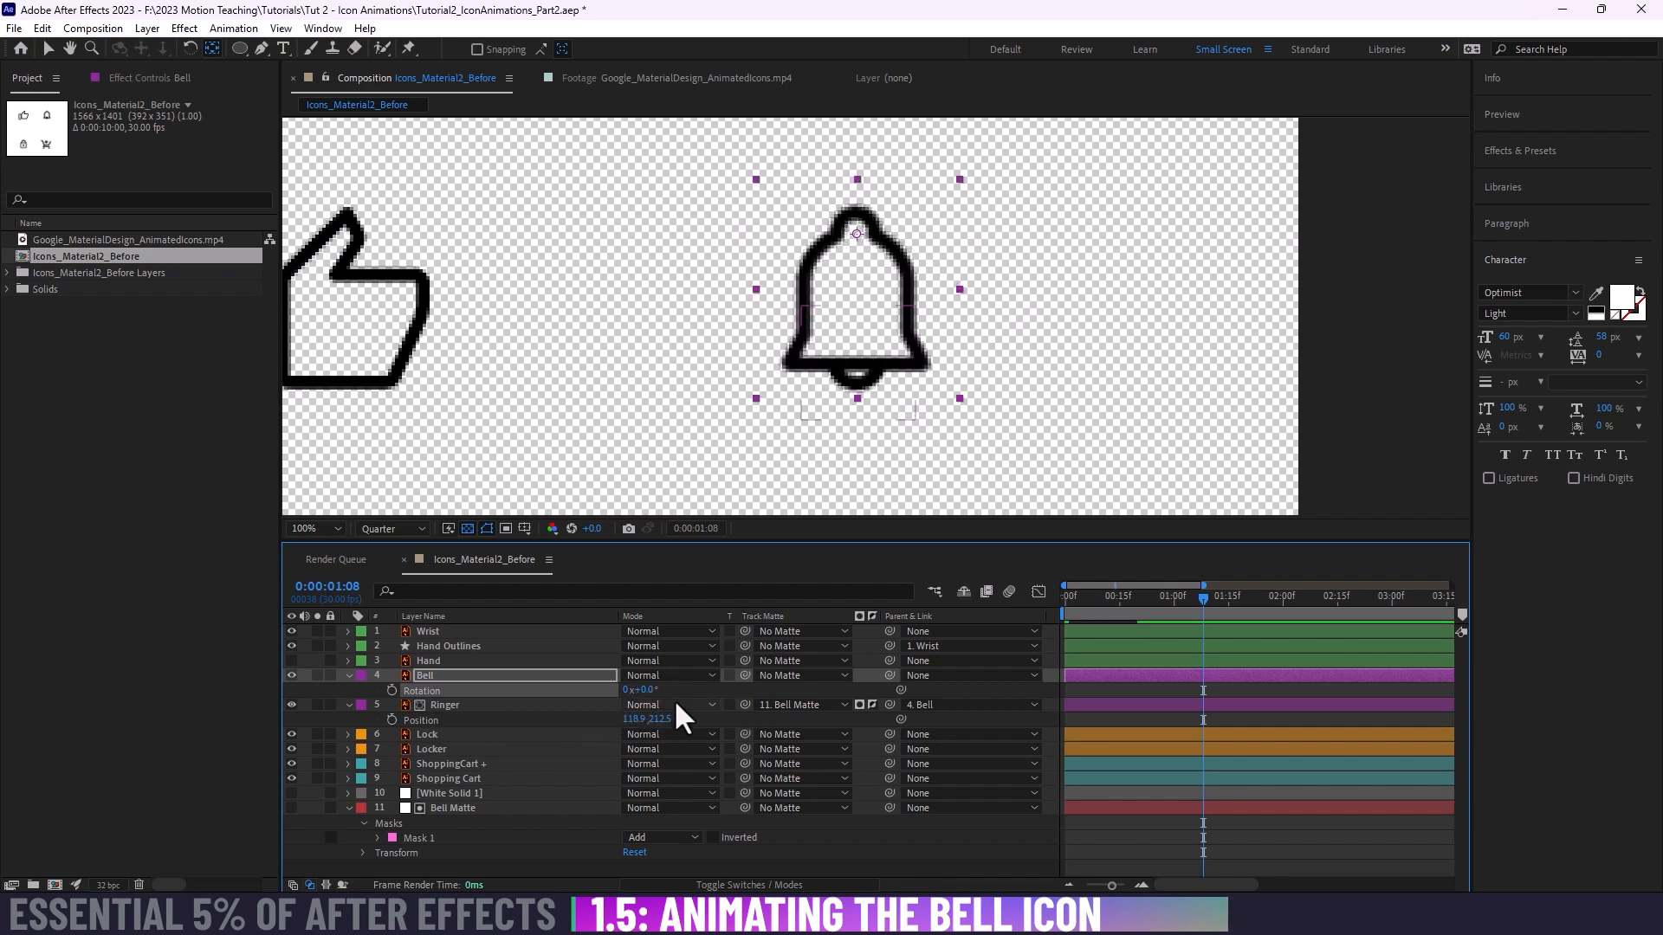
# Step: Show the Bell Matte layer briefly to check its shape over the bell, and hide it again
pyautogui.click(547, 675)
pyautogui.click(486, 808)
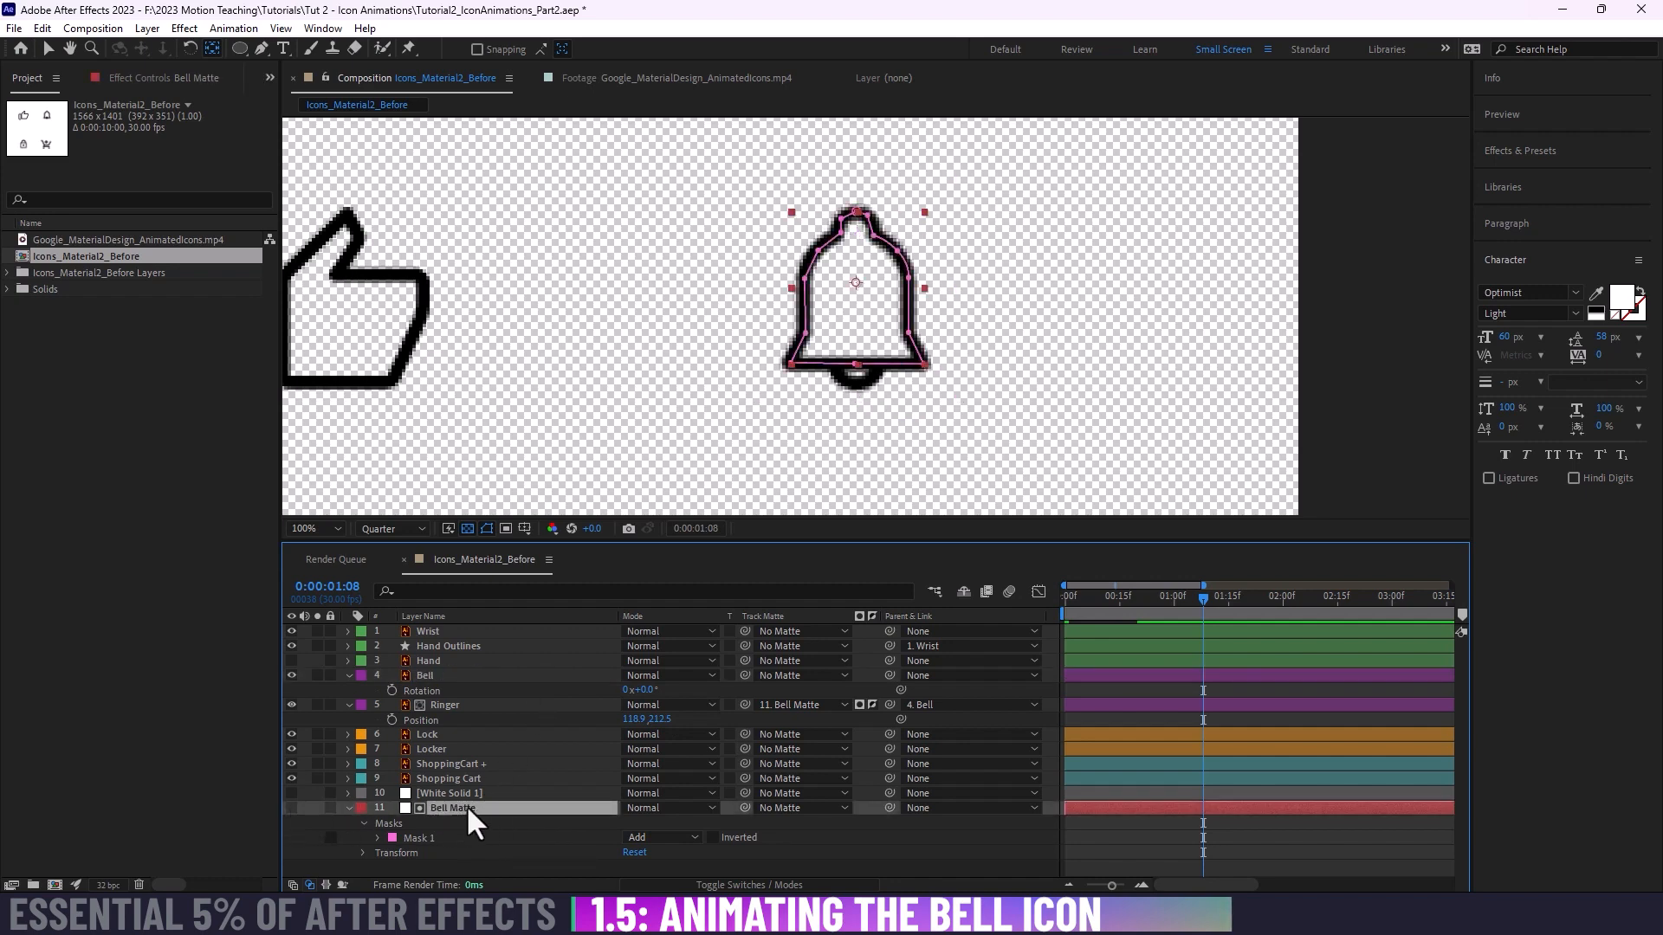
pyautogui.click(291, 808)
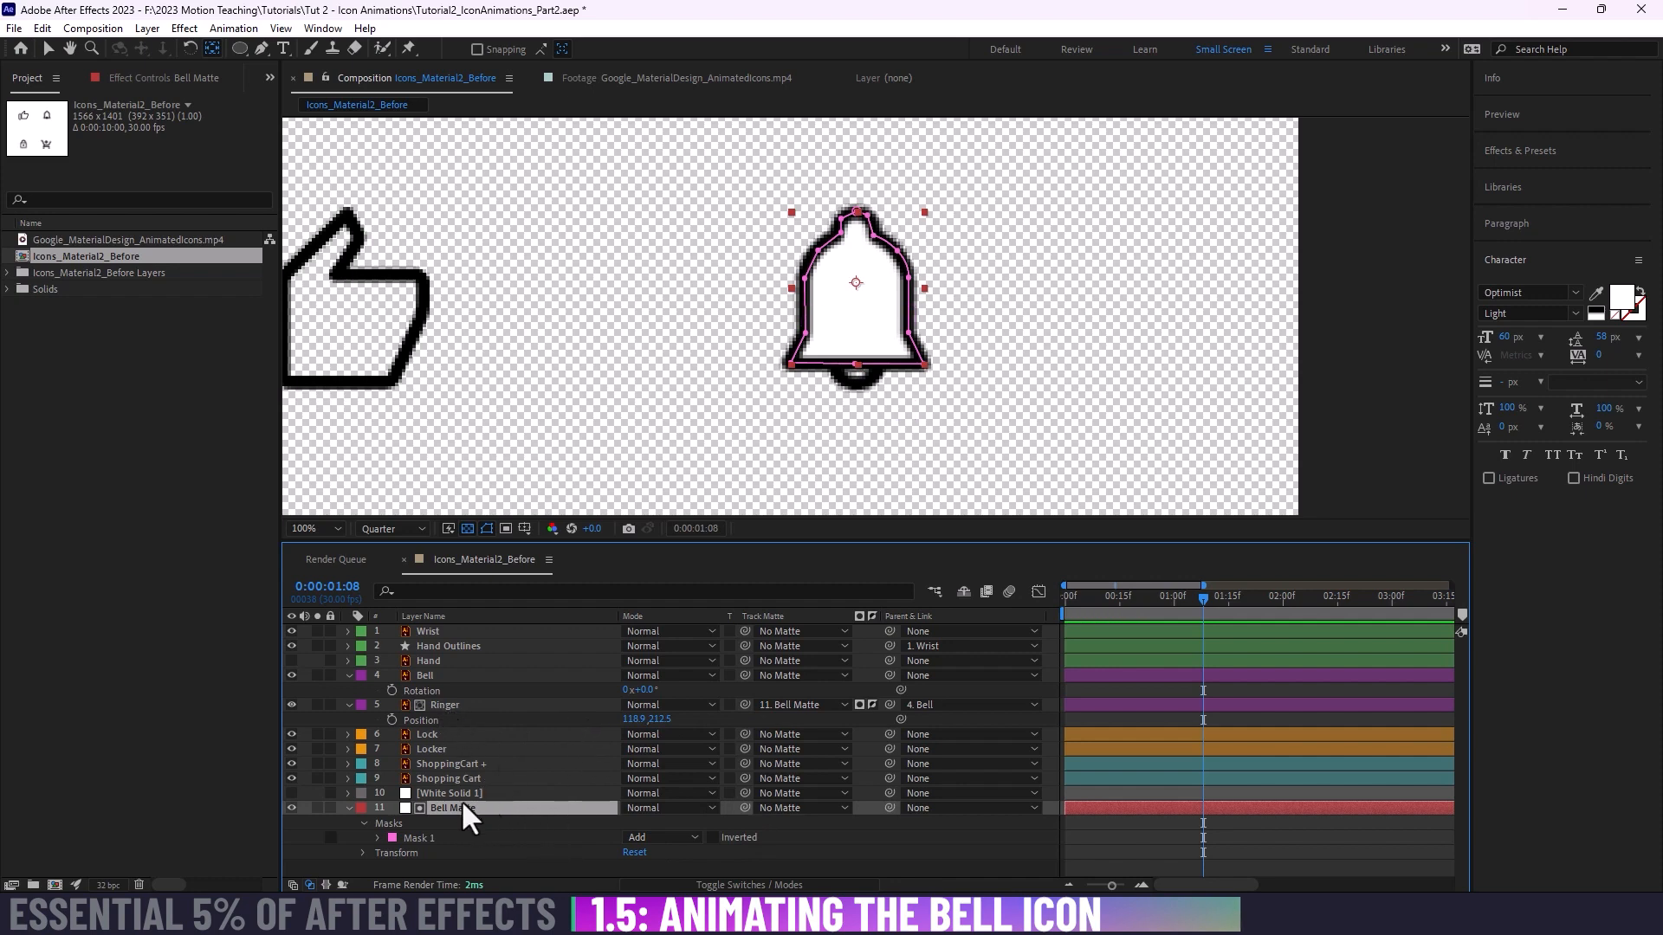
pyautogui.click(289, 807)
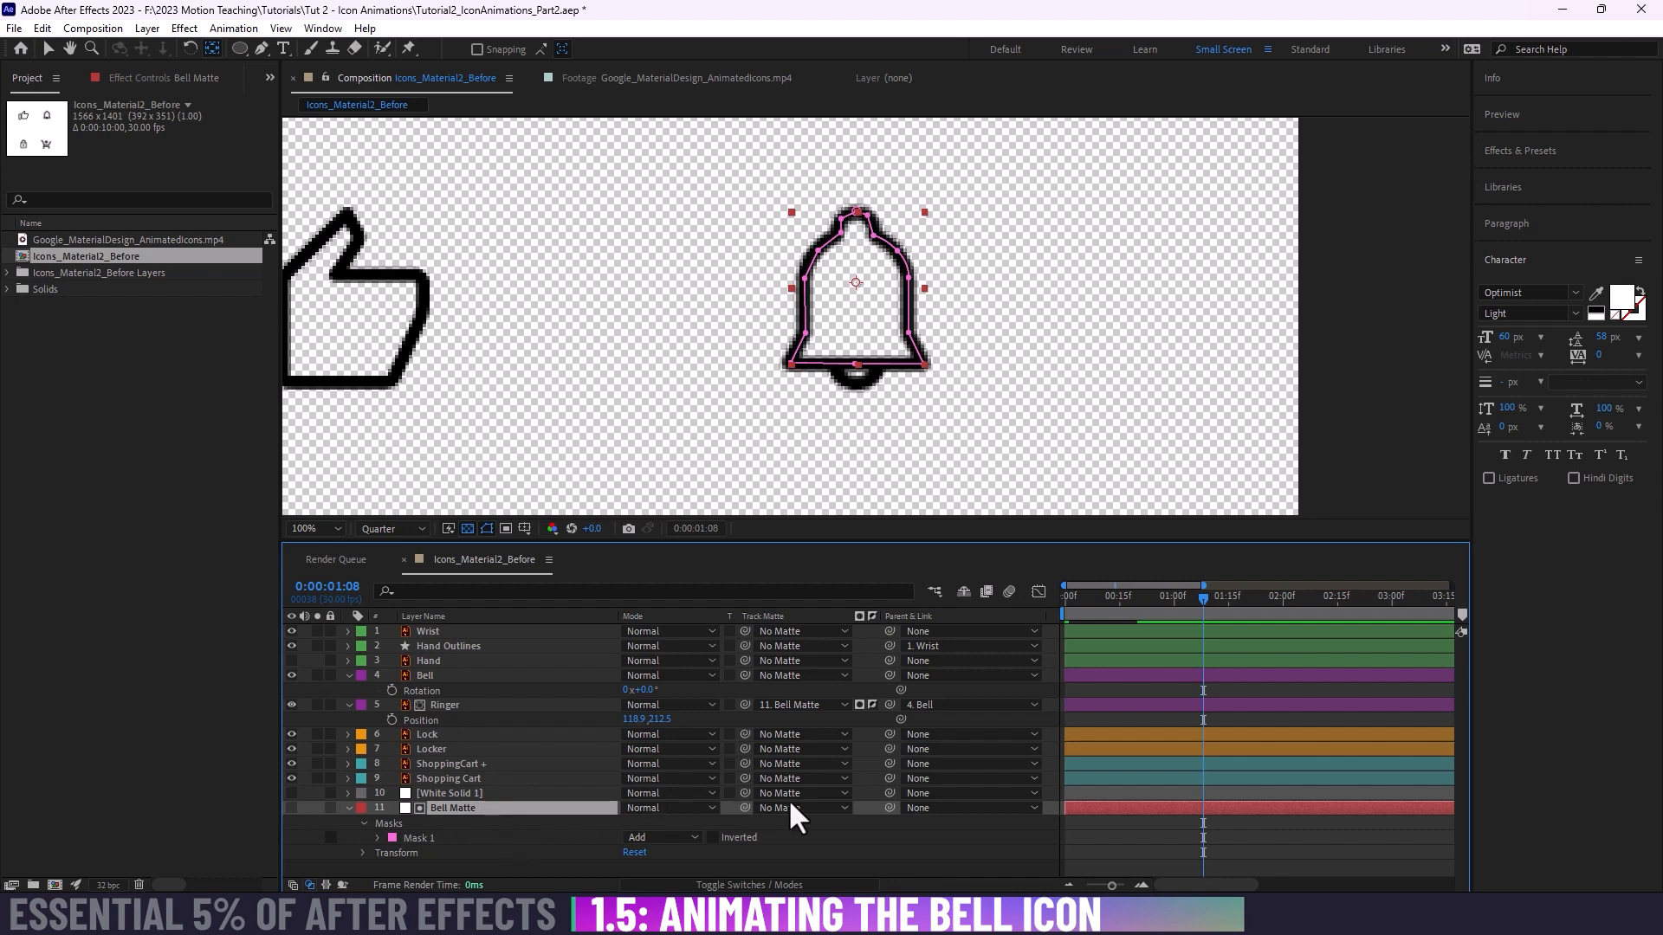
# Step: Parent the Bell Matte layer to the Bell layer, and test the link with a bell rotation that is undone
pyautogui.moveTo(890, 807); pyautogui.dragTo(444, 672)
pyautogui.moveTo(642, 690)
pyautogui.mouseDown()
pyautogui.moveTo(674, 689)
pyautogui.moveTo(598, 693)
pyautogui.moveTo(680, 691)
pyautogui.moveTo(612, 697)
pyautogui.moveTo(676, 695)
pyautogui.moveTo(655, 698)
pyautogui.mouseUp()
pyautogui.hotkey('ctrl', 'z')
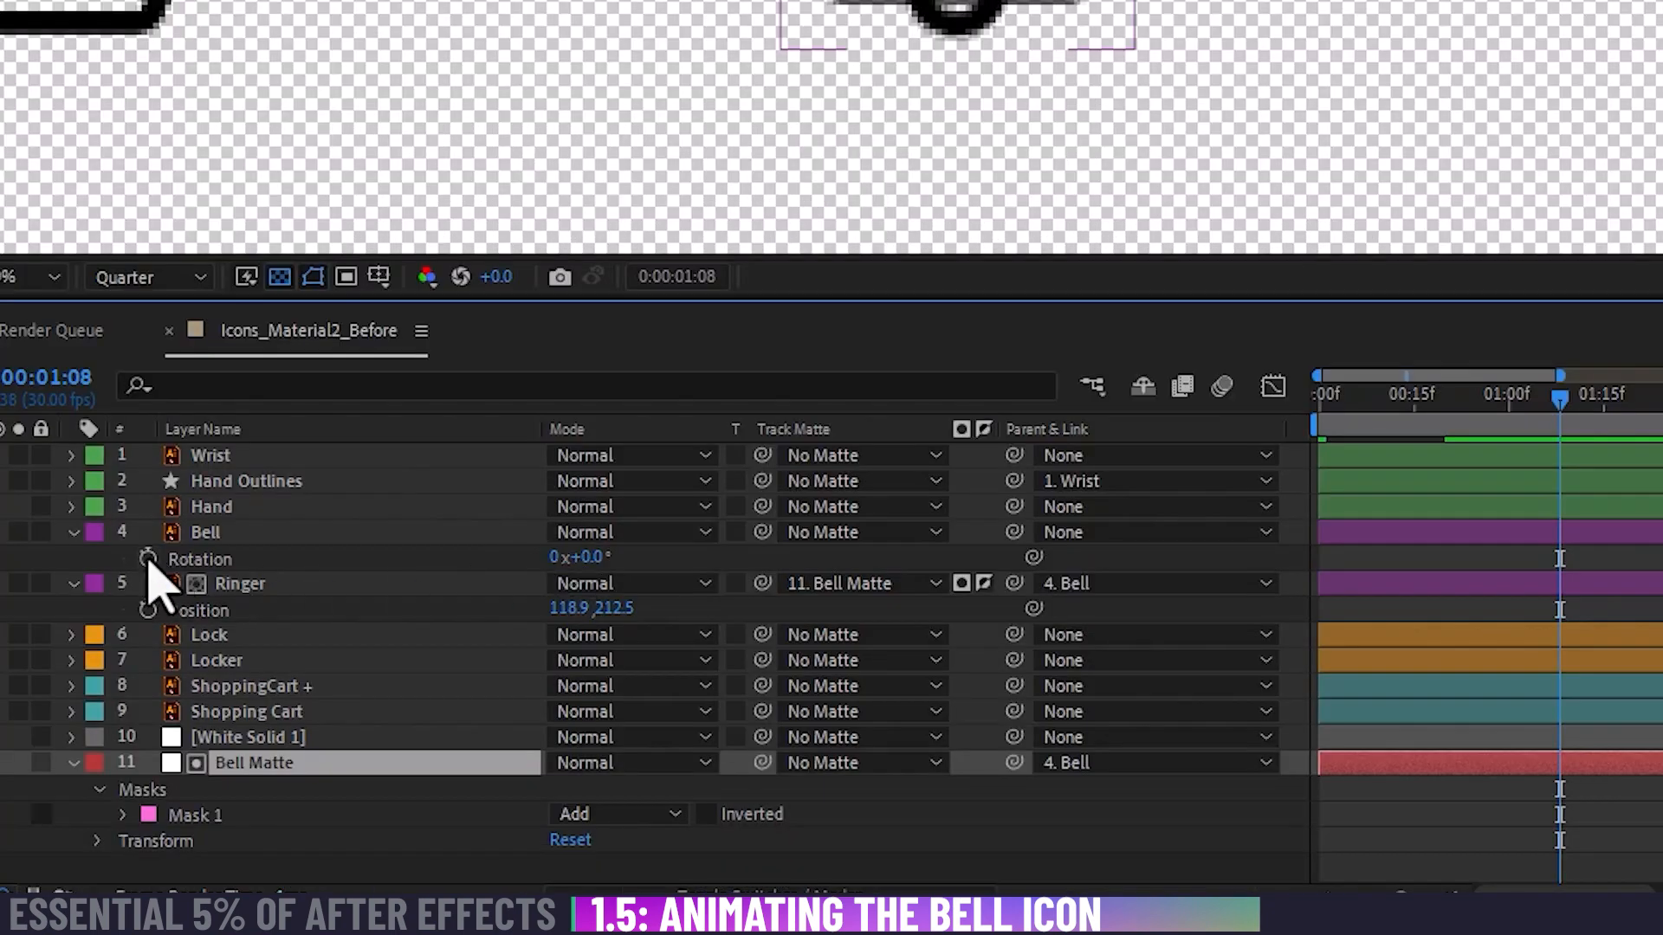
# Step: Keyframe the Bell layer's Rotation at 0° on the first frame and at -28° at 0:00:00:15
pyautogui.click(391, 690)
pyautogui.moveTo(1559, 562); pyautogui.dragTo(1325, 564)
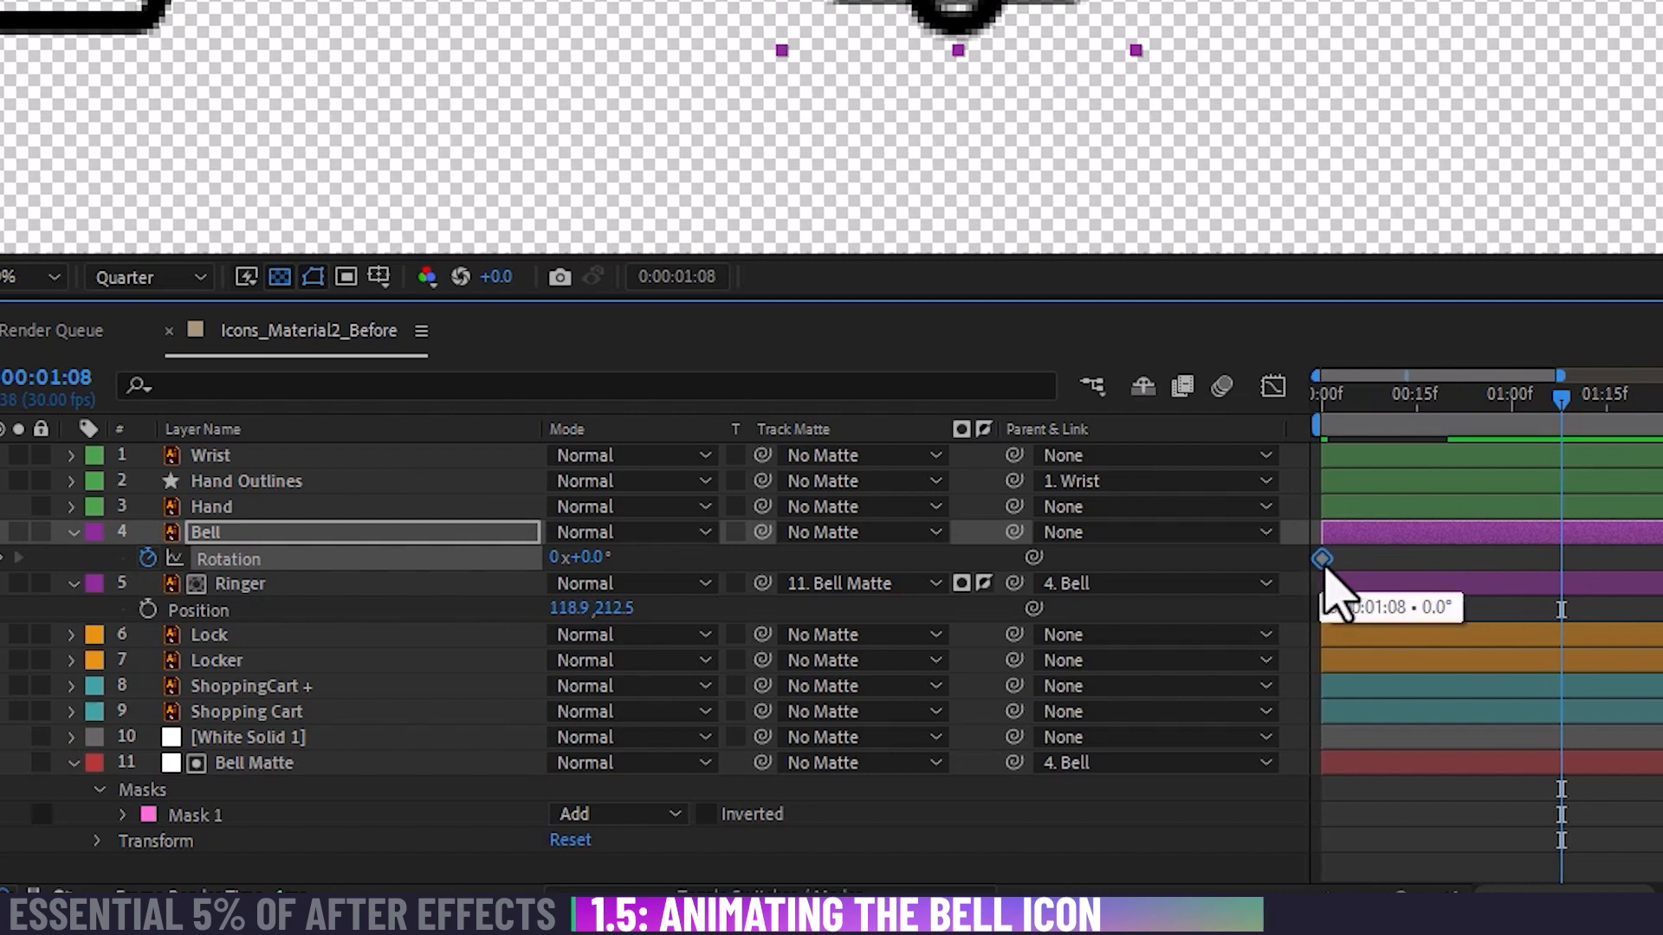
pyautogui.moveTo(1374, 396); pyautogui.dragTo(1418, 399)
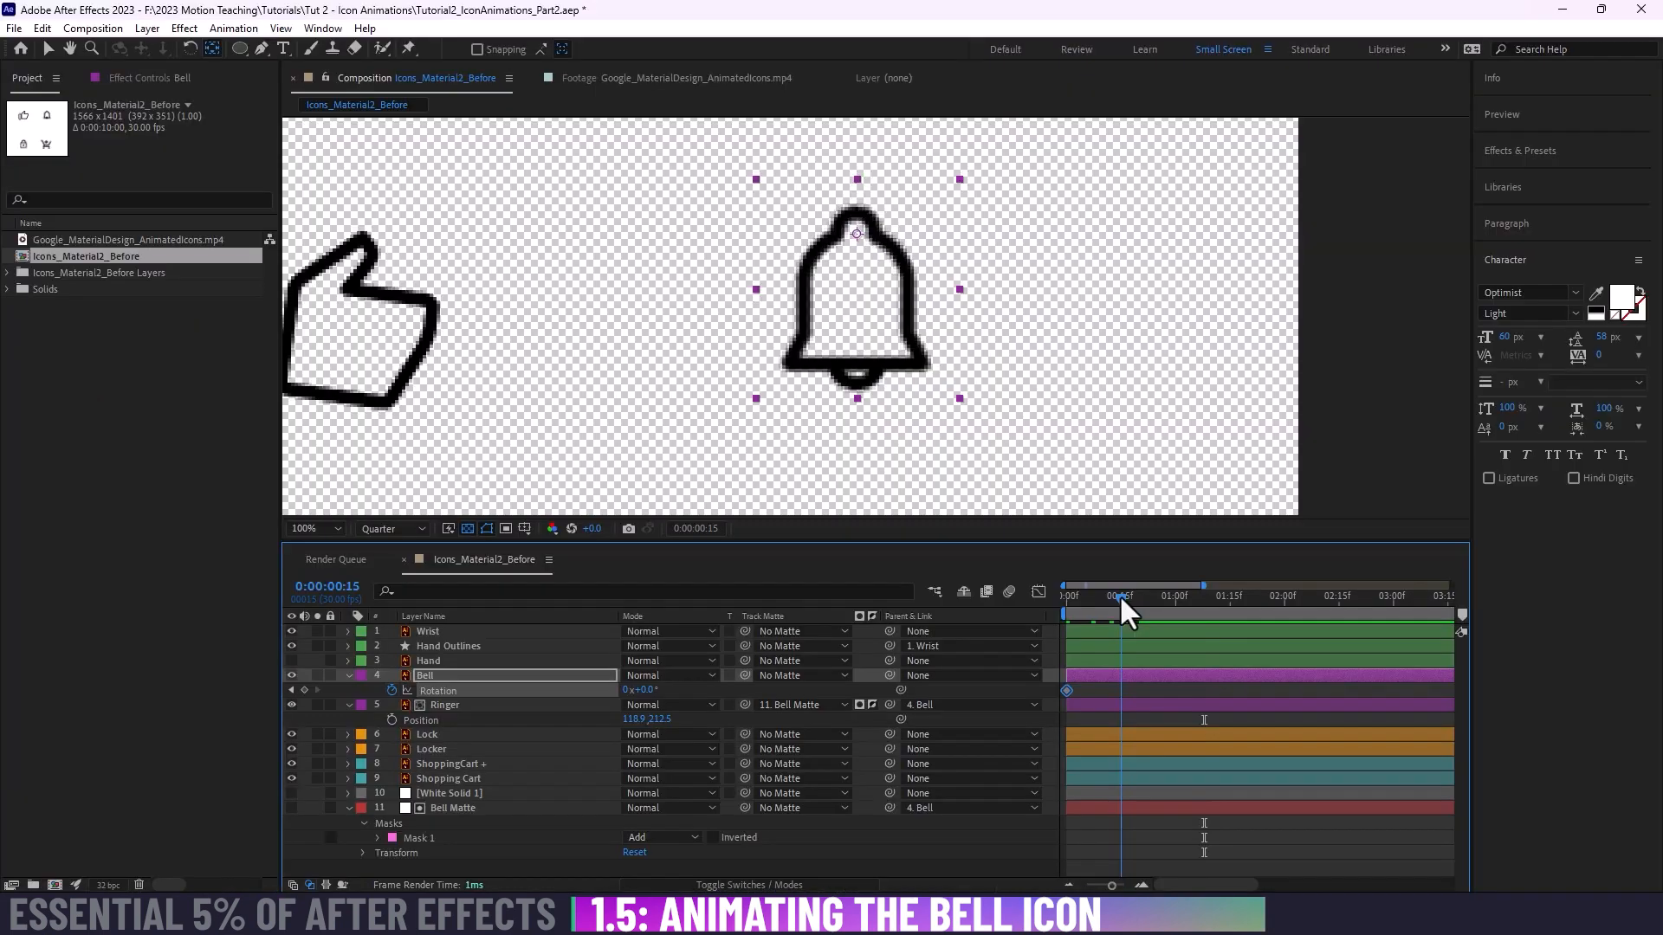
pyautogui.moveTo(641, 689); pyautogui.dragTo(625, 690)
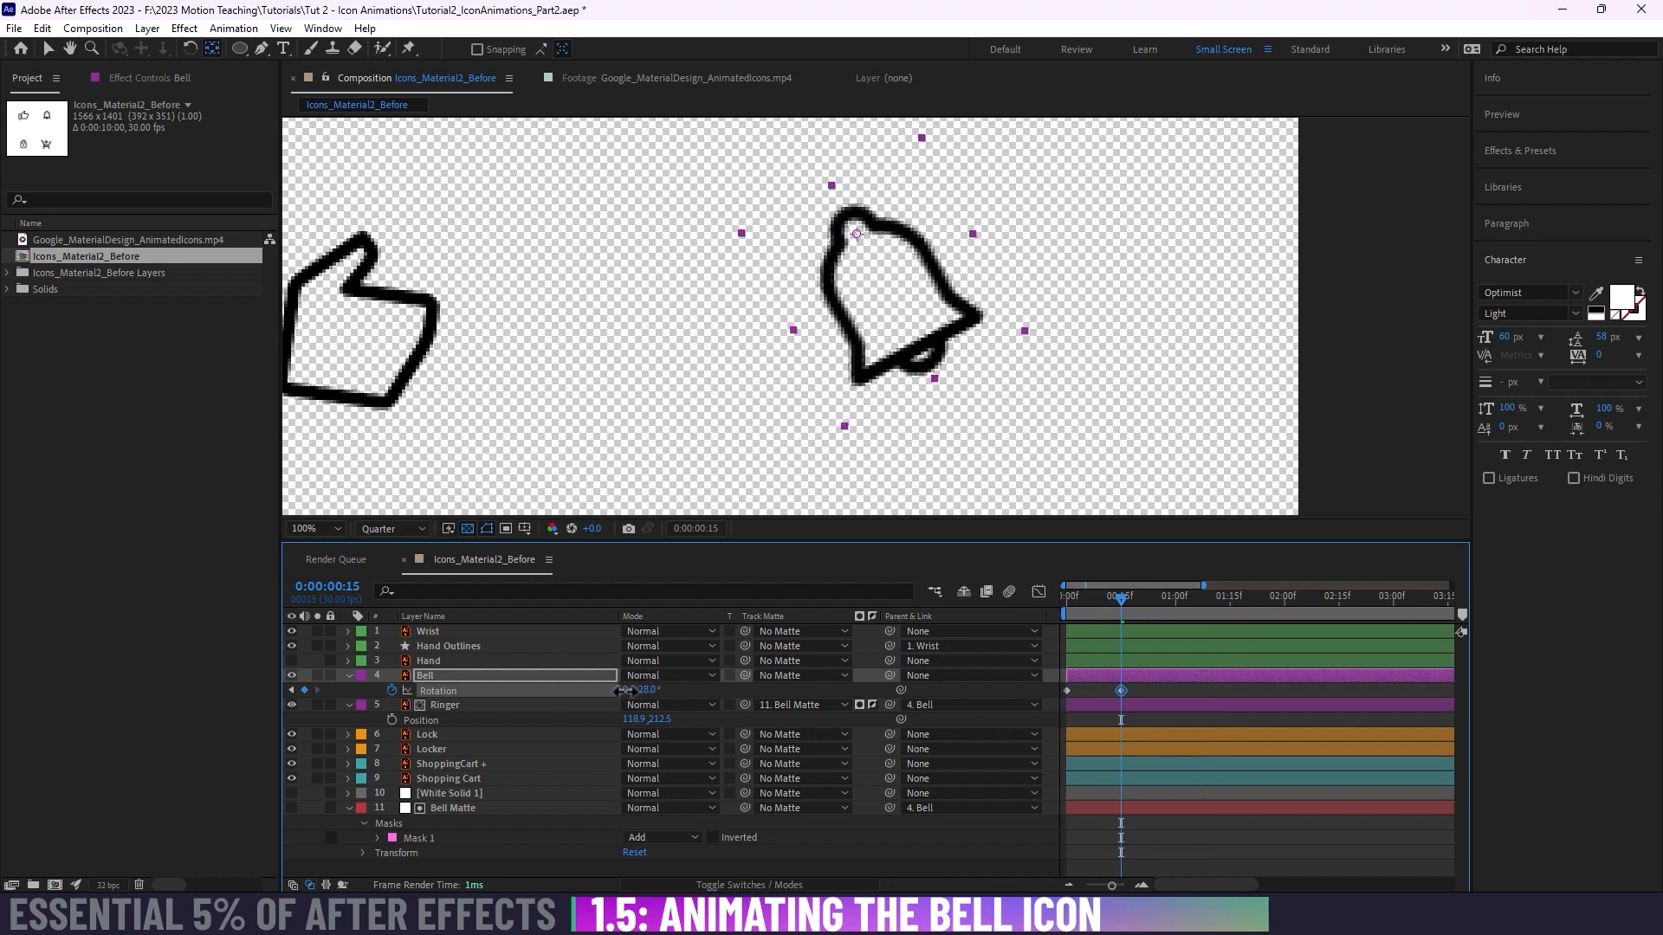
# Step: Keyframe the Bell's Rotation at 19° near the one-second mark, and copy its opening 0° keyframe to 0:00:01:10
pyautogui.moveTo(1121, 596); pyautogui.dragTo(1171, 596)
pyautogui.moveTo(641, 689); pyautogui.dragTo(854, 701)
pyautogui.moveTo(1167, 606); pyautogui.dragTo(1212, 601)
pyautogui.click(1065, 690)
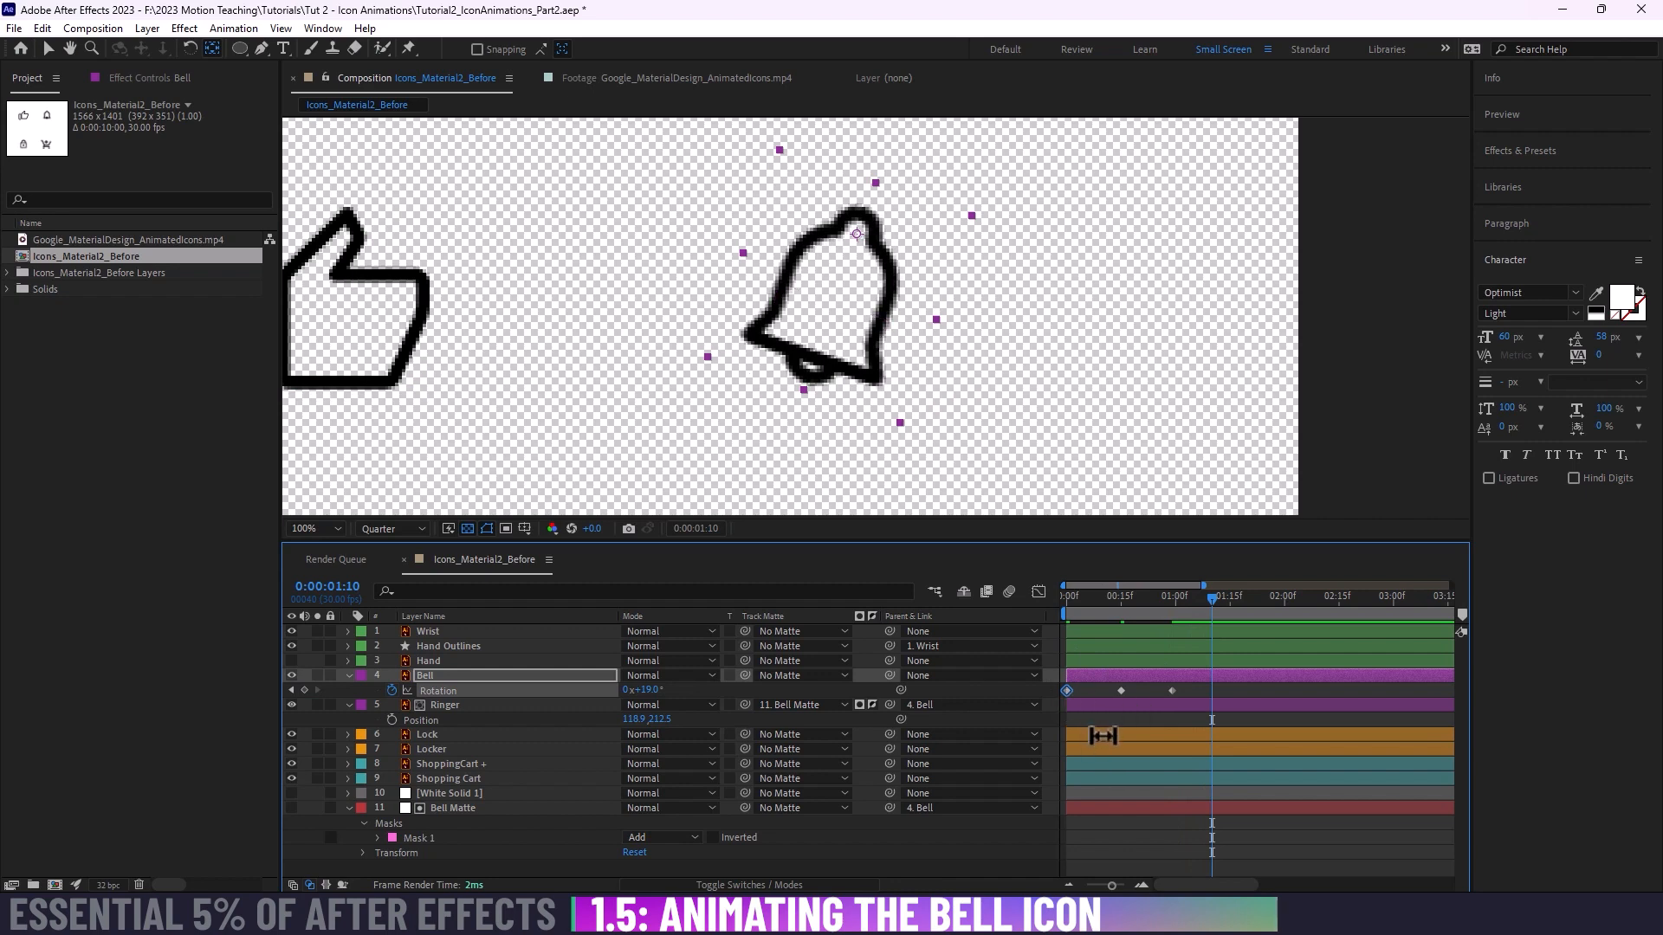
pyautogui.hotkey('ctrl', 'v')
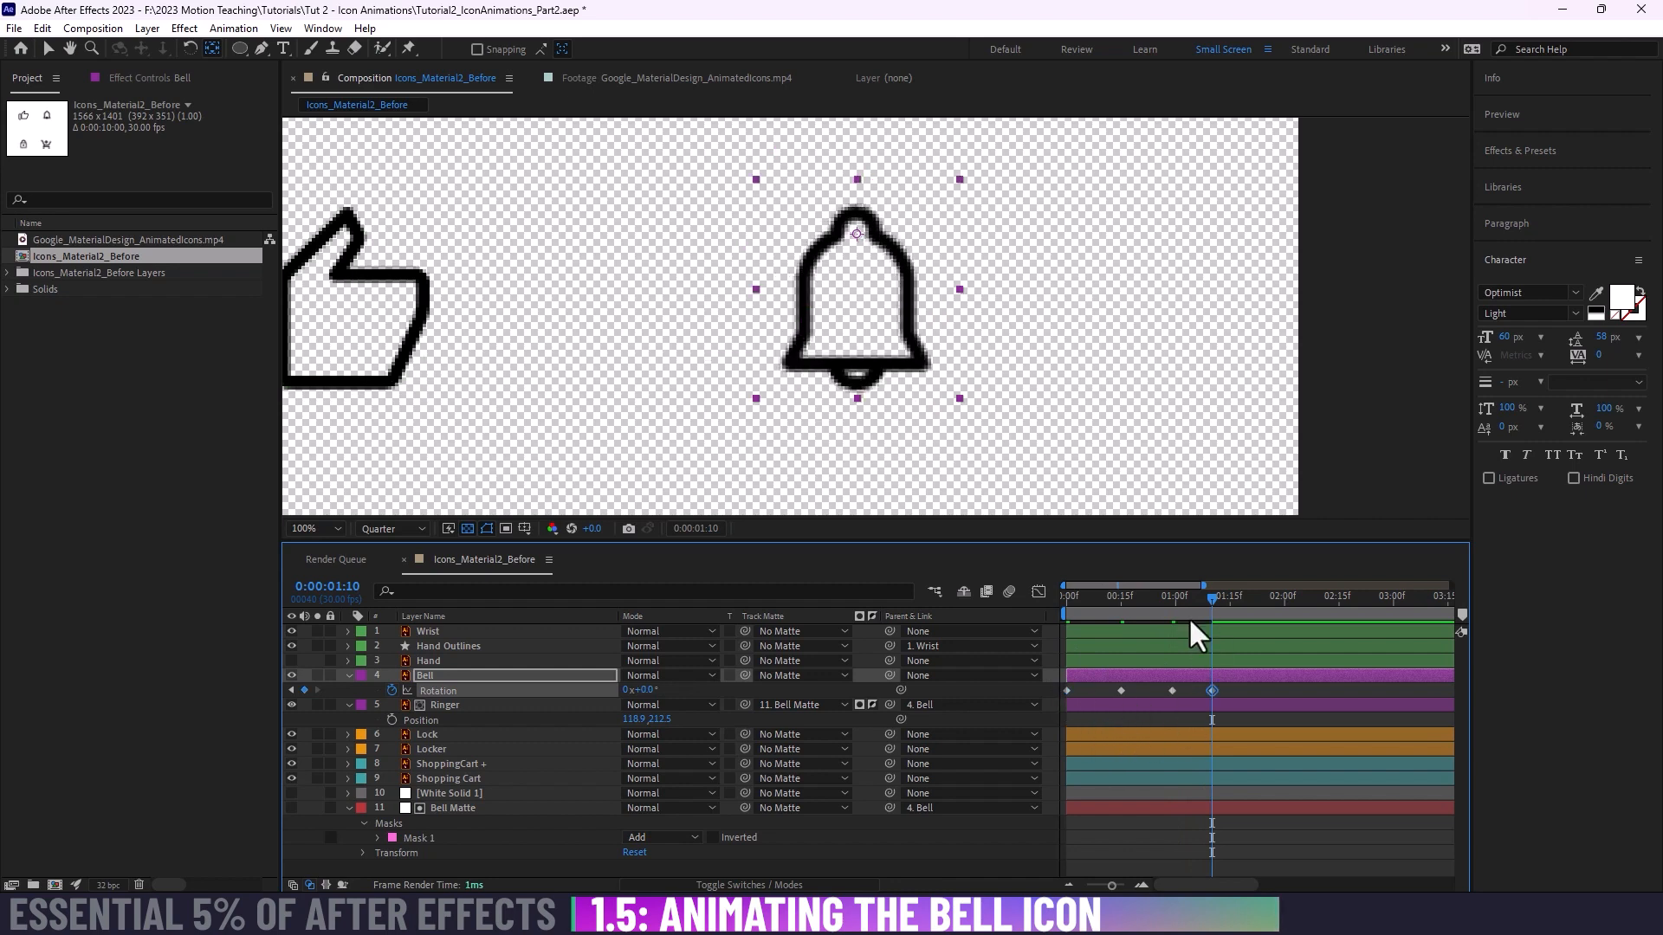
# Step: Play back the bell's swing from the first frame to check its timing
pyautogui.moveTo(1188, 617); pyautogui.dragTo(1001, 604)
pyautogui.press('space')
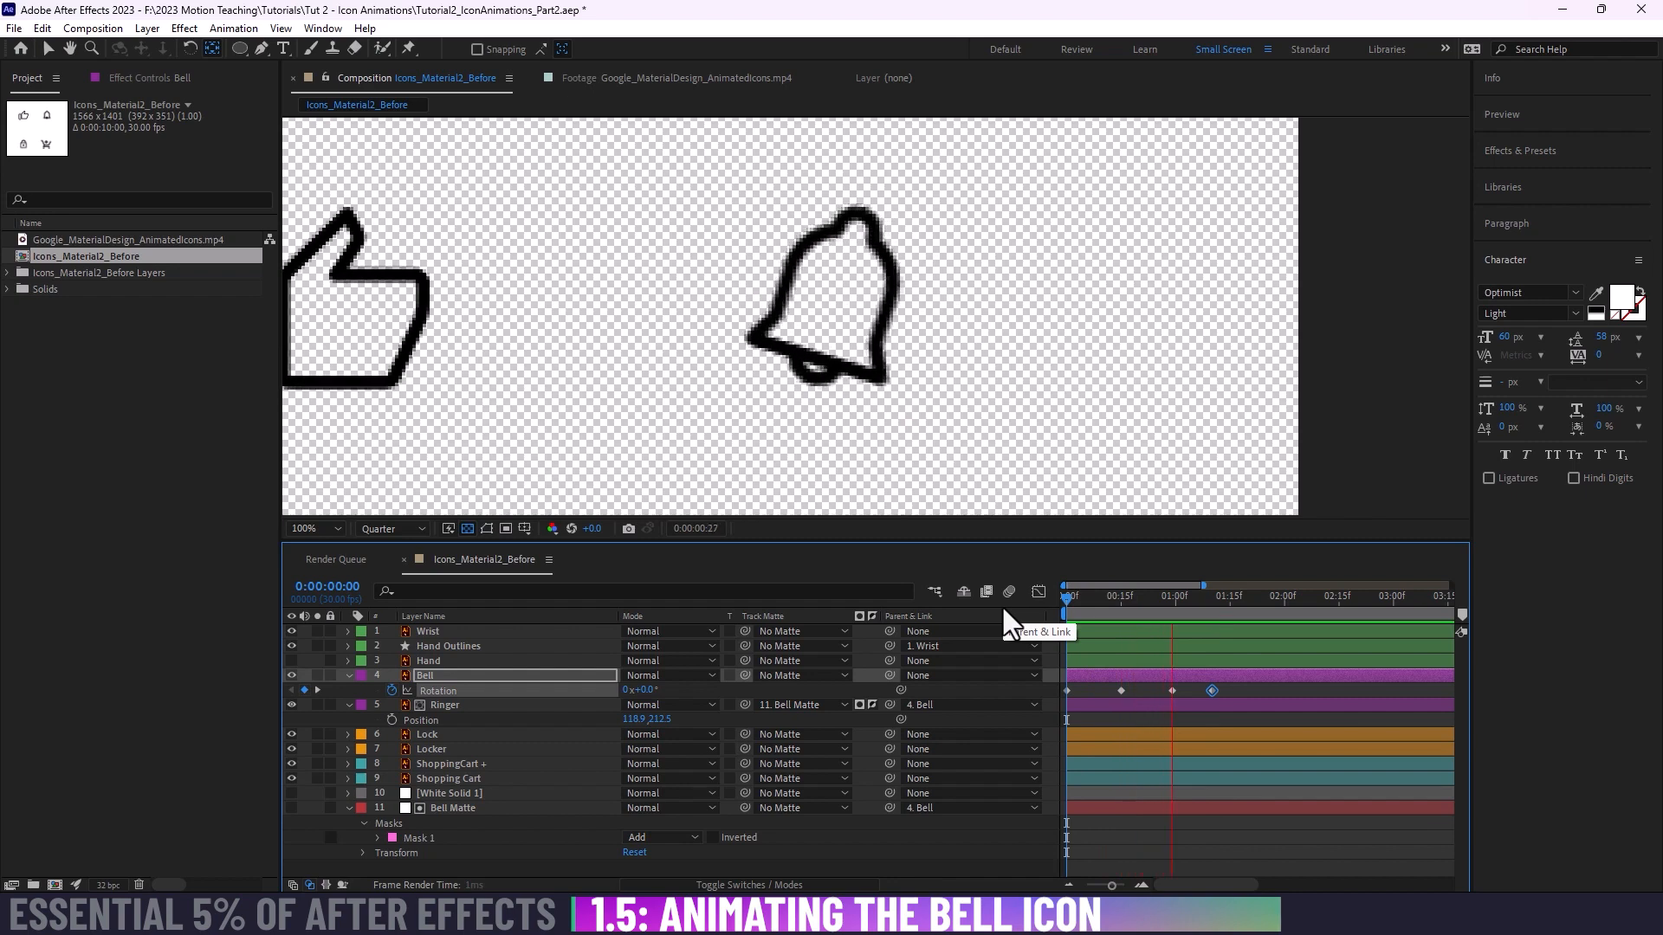
pyautogui.press('space')
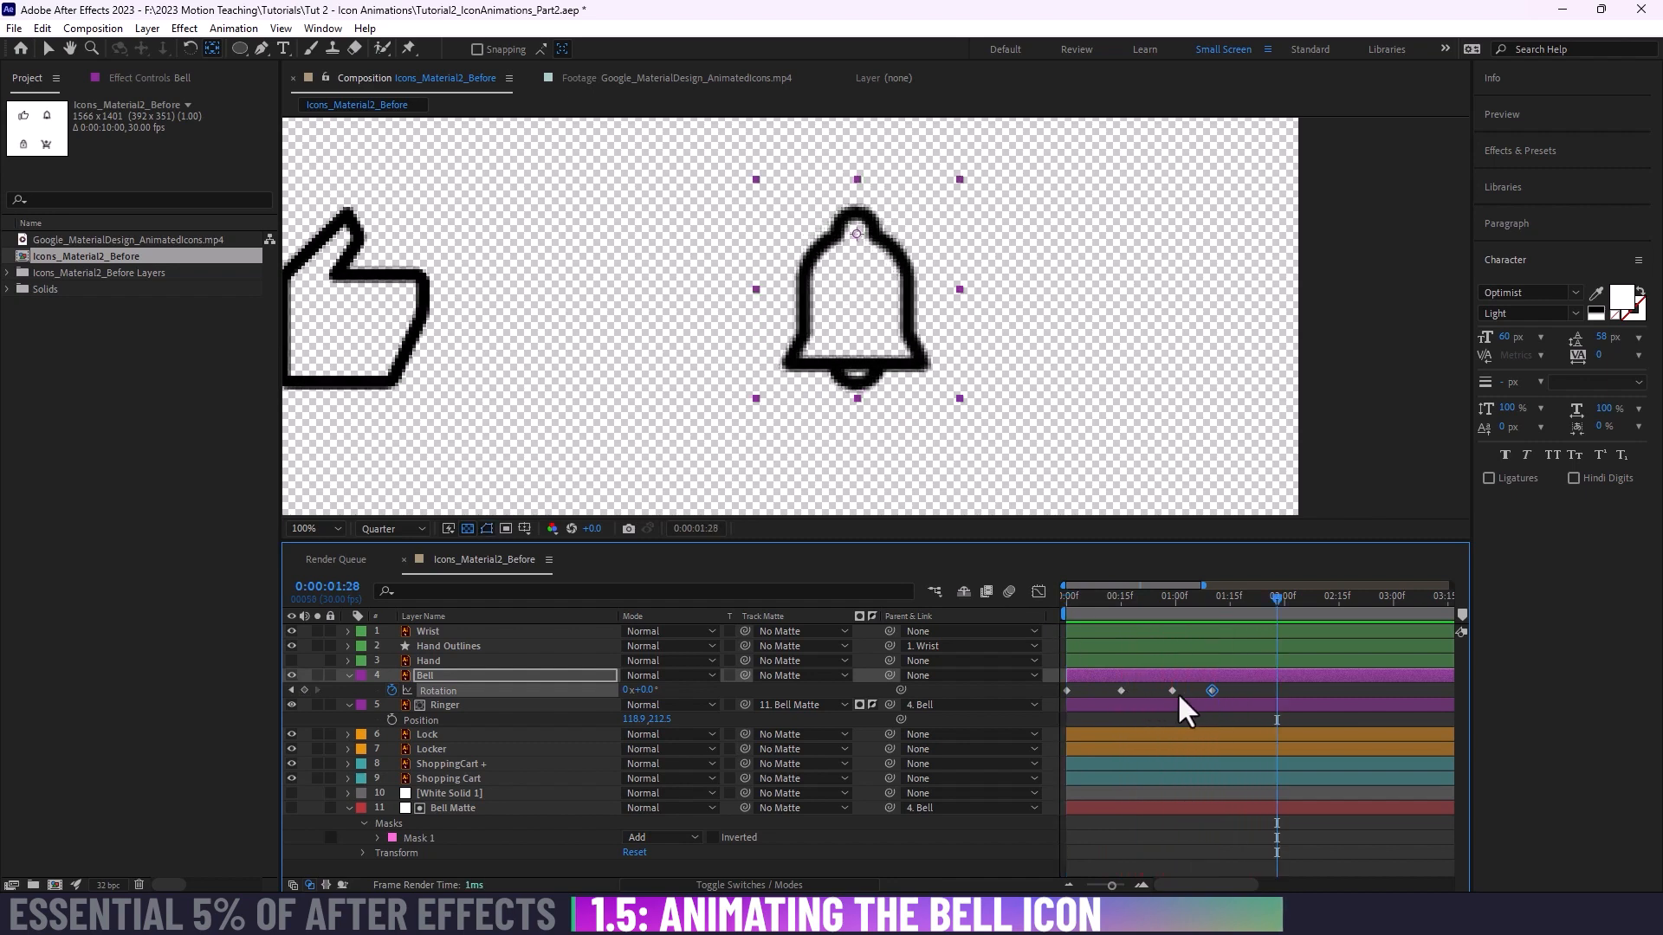
# Step: Shift the Bell's last Rotation keyframe to 0:00:01:13 and replay the swing from the start
pyautogui.moveTo(1211, 689); pyautogui.dragTo(1222, 690)
pyautogui.moveTo(1164, 594); pyautogui.dragTo(1036, 596)
pyautogui.press('space')
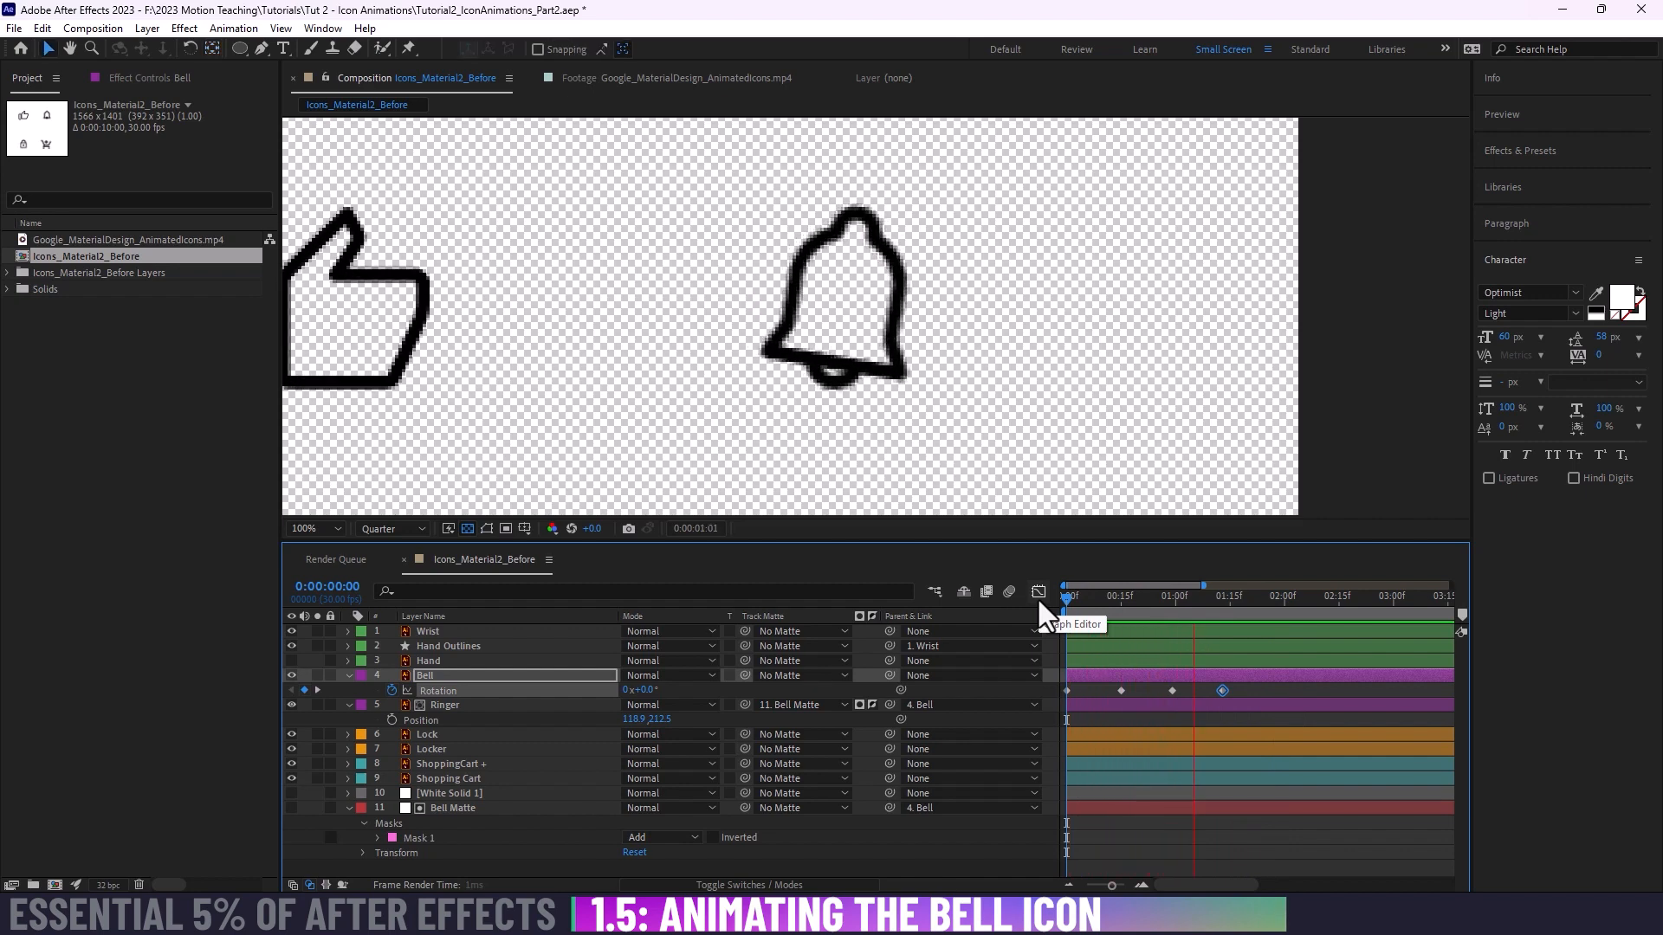
pyautogui.press('space')
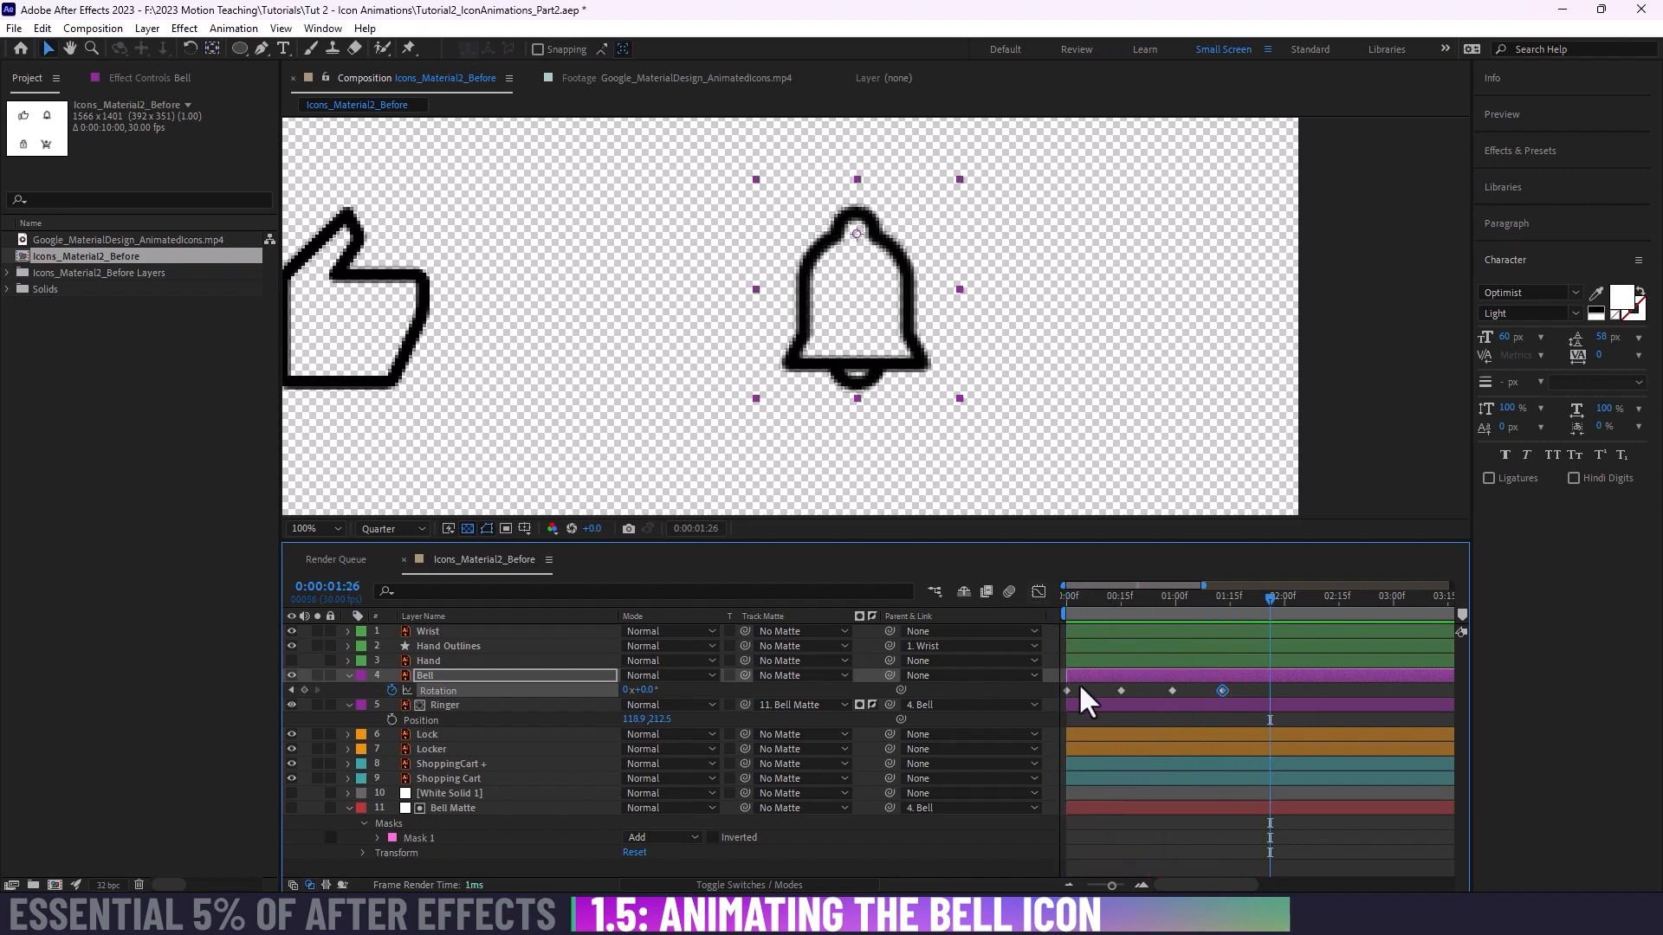
# Step: Select all of the Bell's Rotation keyframes, clear the selection, and play the swing again from the first frame
pyautogui.moveTo(1123, 605); pyautogui.dragTo(1043, 605)
pyautogui.moveTo(1249, 688); pyautogui.dragTo(1093, 698)
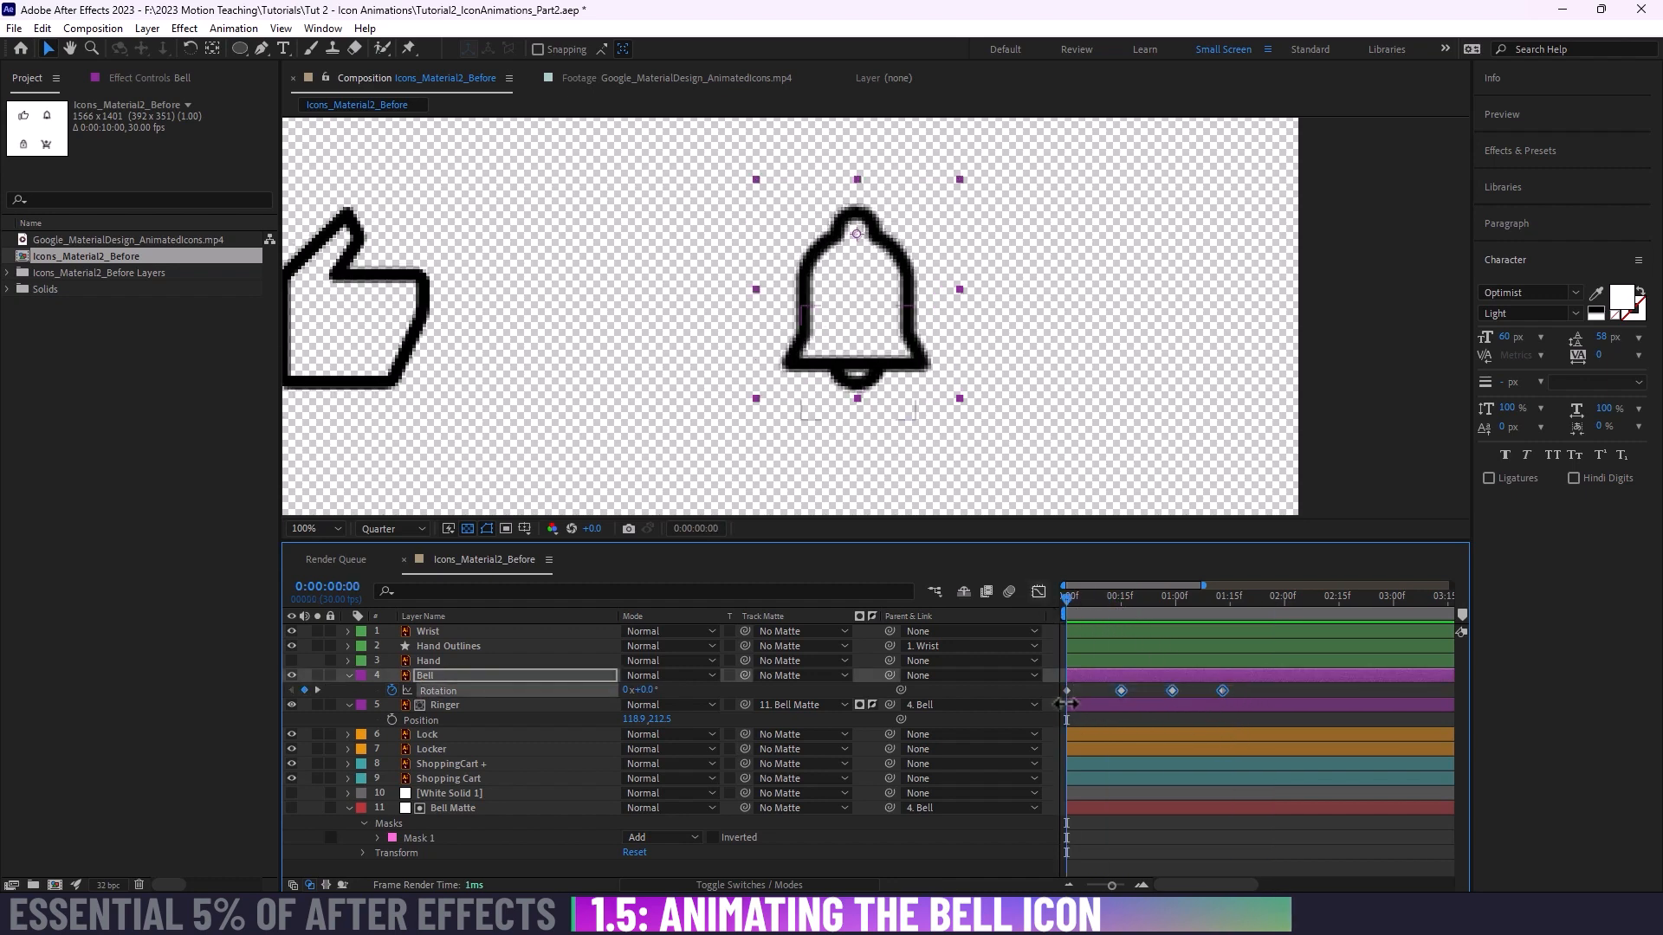
pyautogui.moveTo(1245, 687); pyautogui.dragTo(1059, 716)
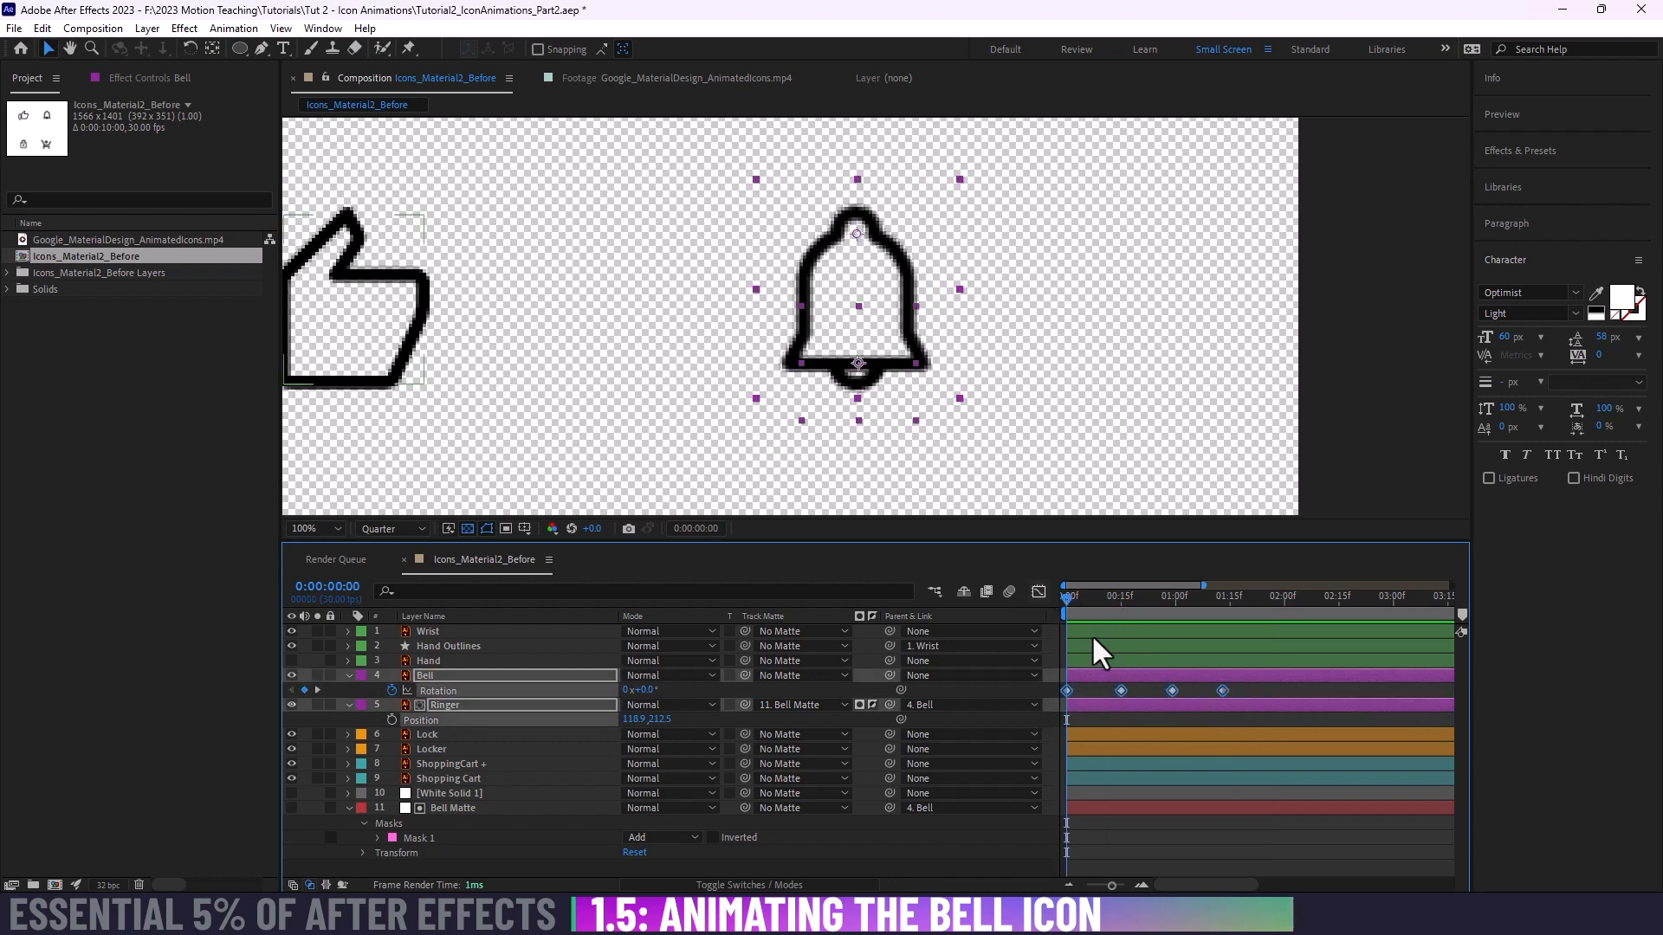
pyautogui.click(1261, 688)
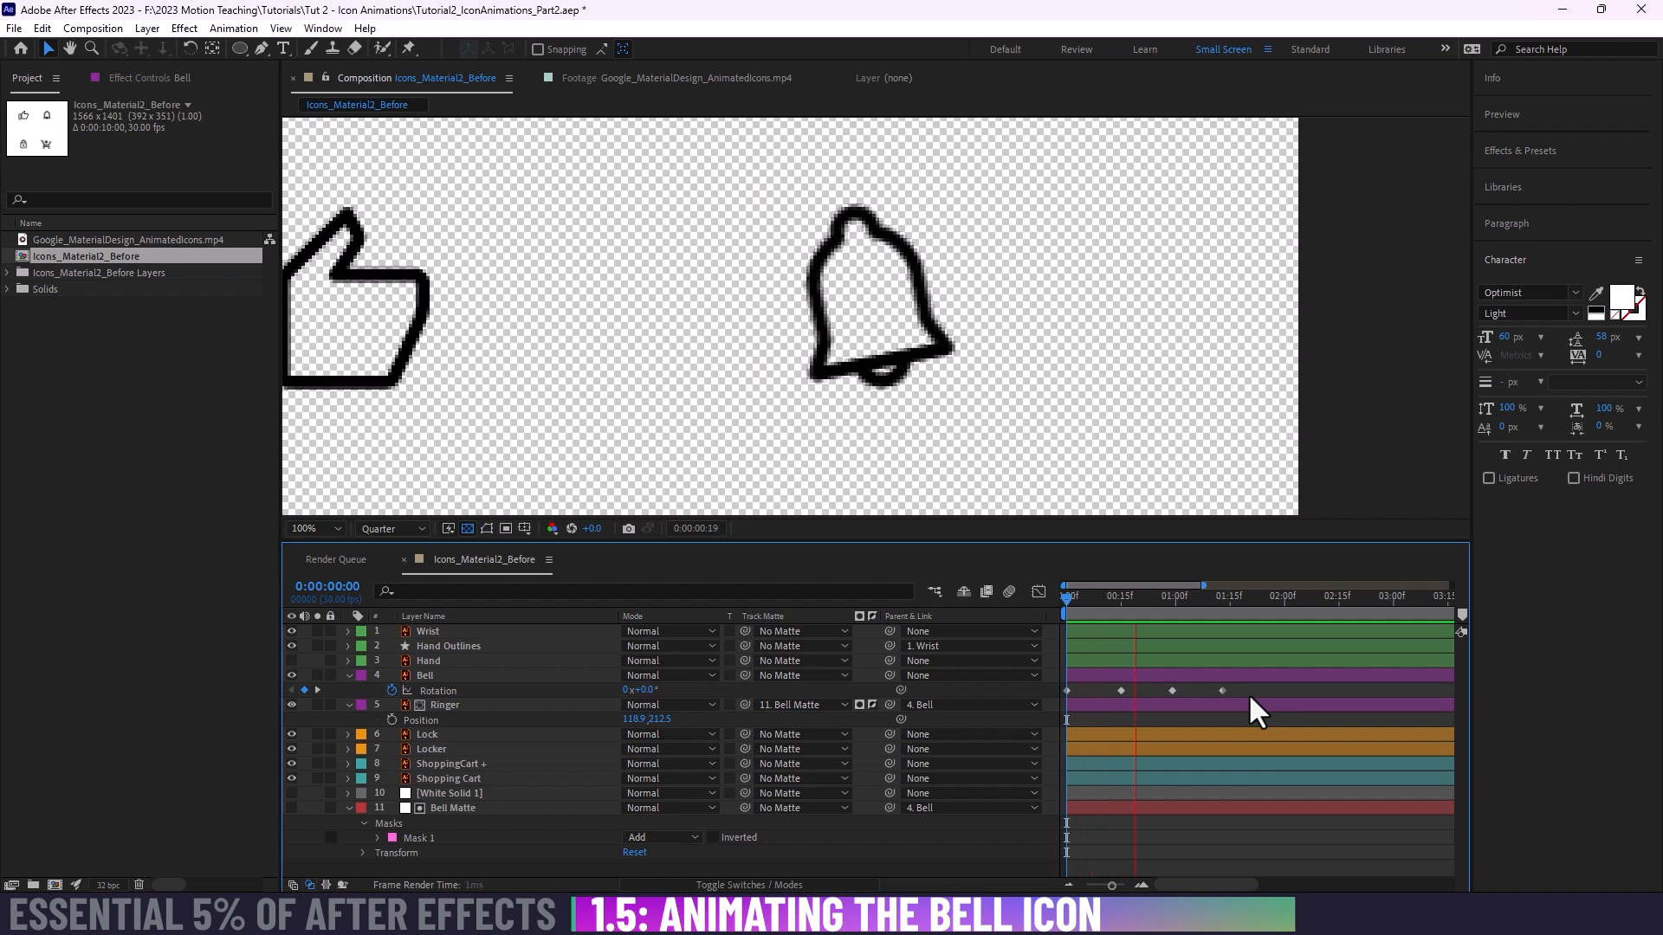
# Step: Turn on Position keyframing for the Ringer layer and place its keyframe on the first frame
pyautogui.click(1065, 596)
pyautogui.moveTo(1065, 596); pyautogui.dragTo(1119, 594)
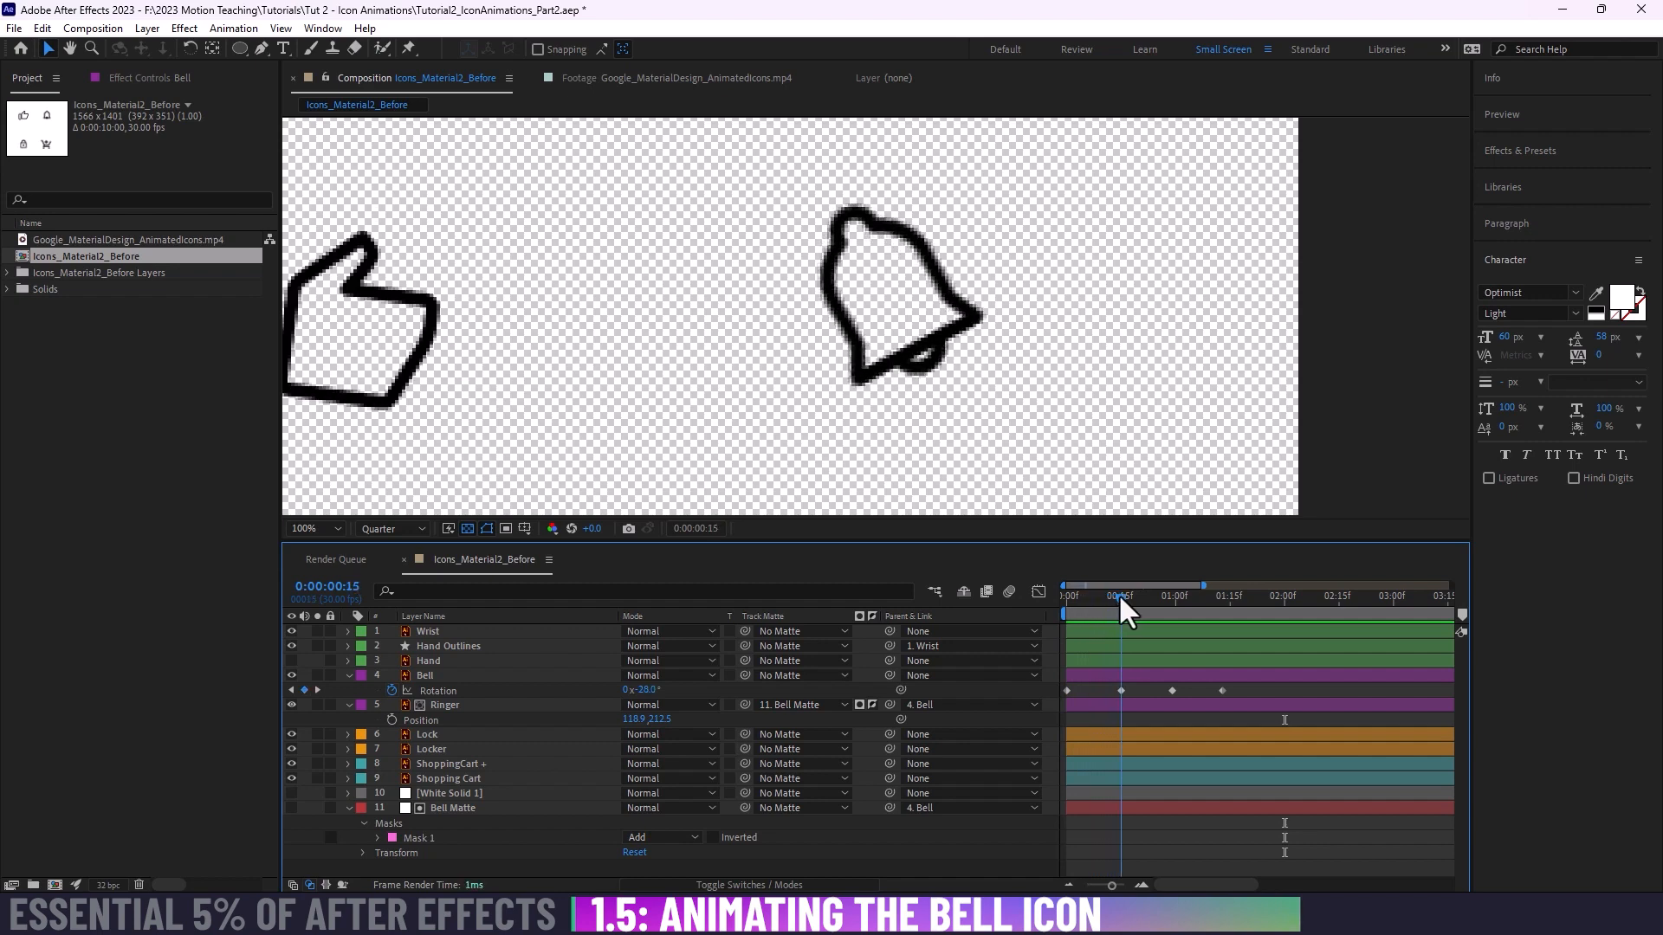
pyautogui.click(442, 706)
pyautogui.click(391, 719)
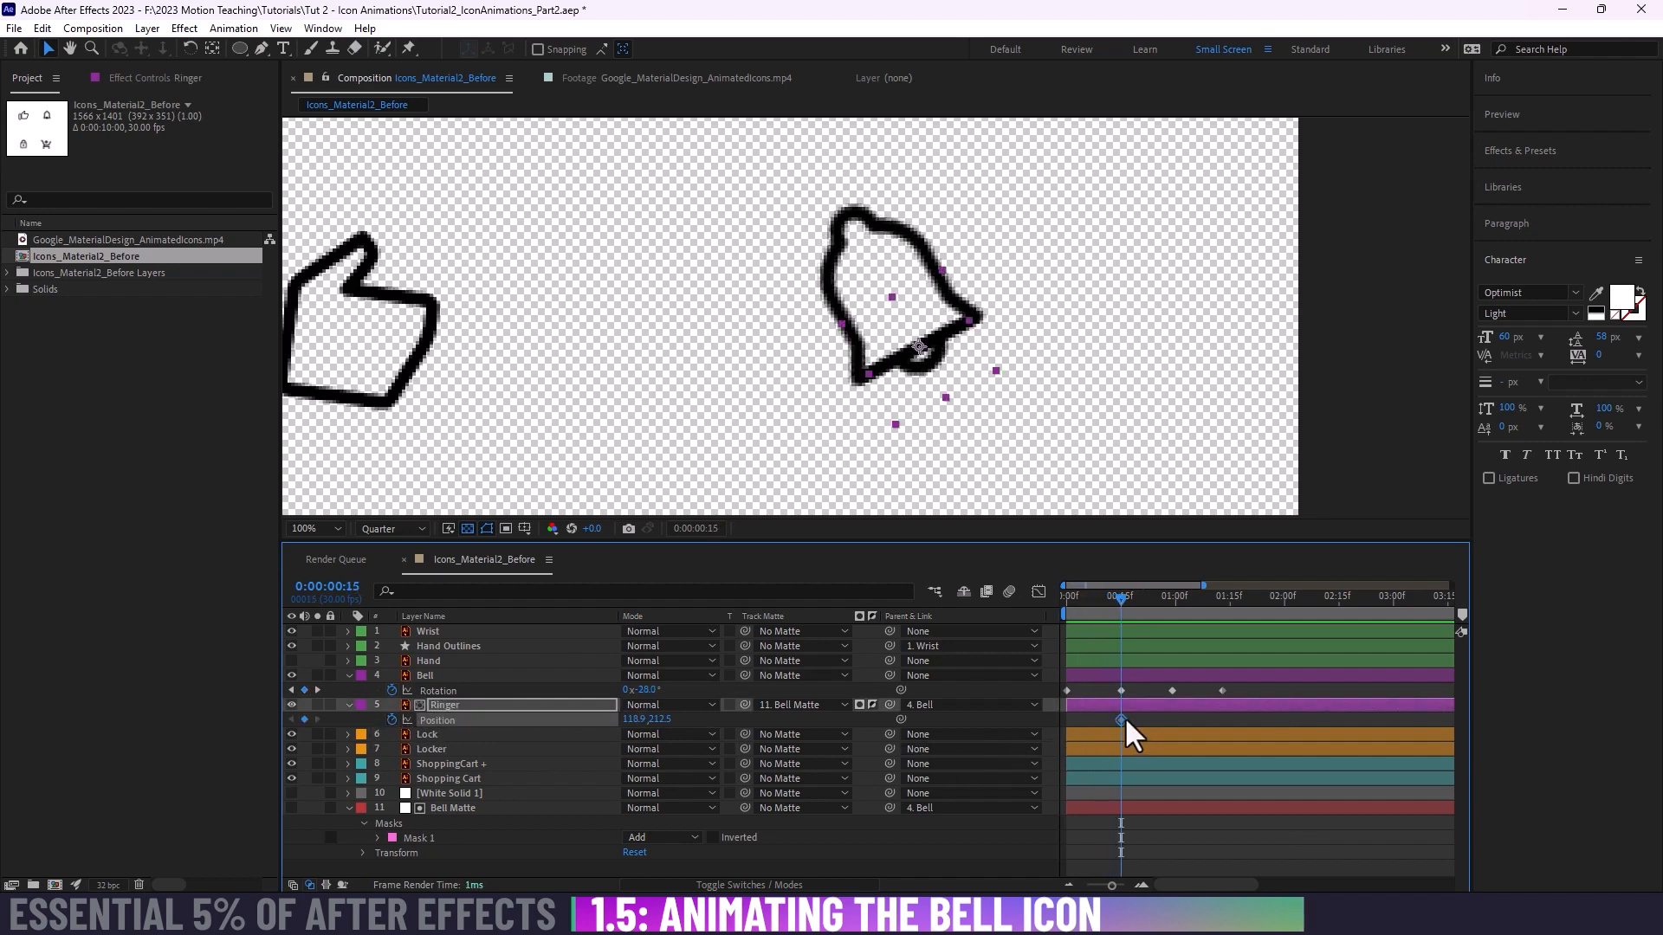
pyautogui.moveTo(1125, 722); pyautogui.dragTo(1105, 722)
pyautogui.click(1070, 597)
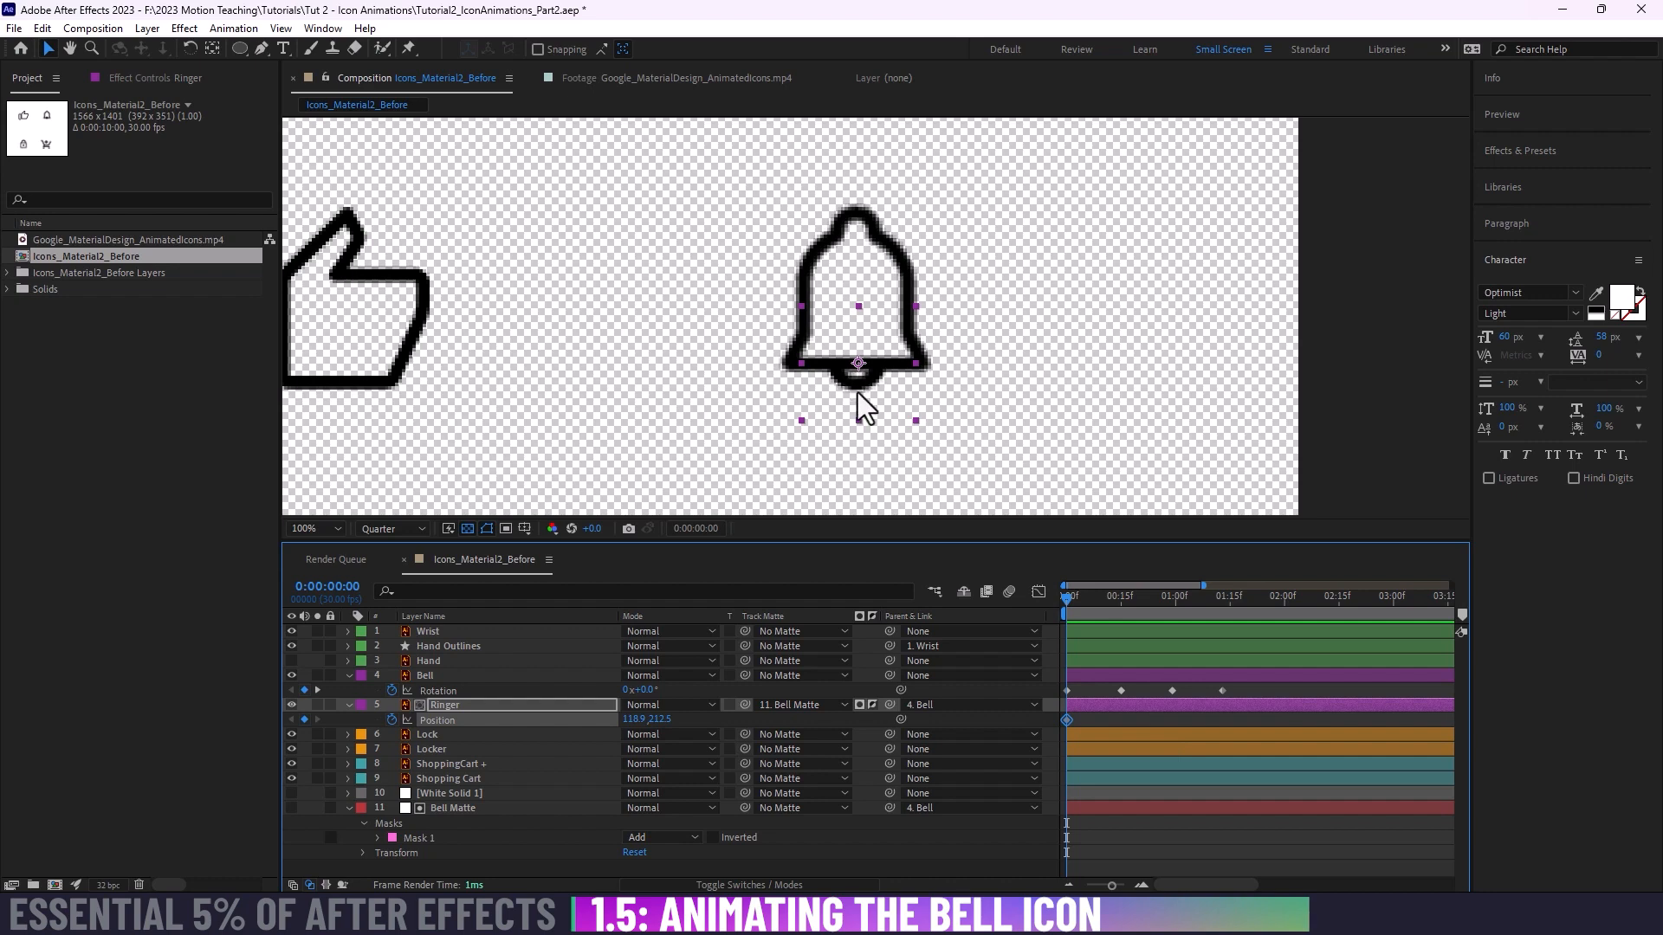
# Step: Keyframe the Ringer's X Position at 84.9 at 0:00:00:15, 140.9 near one second, and 116.9 at 0:00:01:13
pyautogui.moveTo(1066, 601); pyautogui.dragTo(1120, 601)
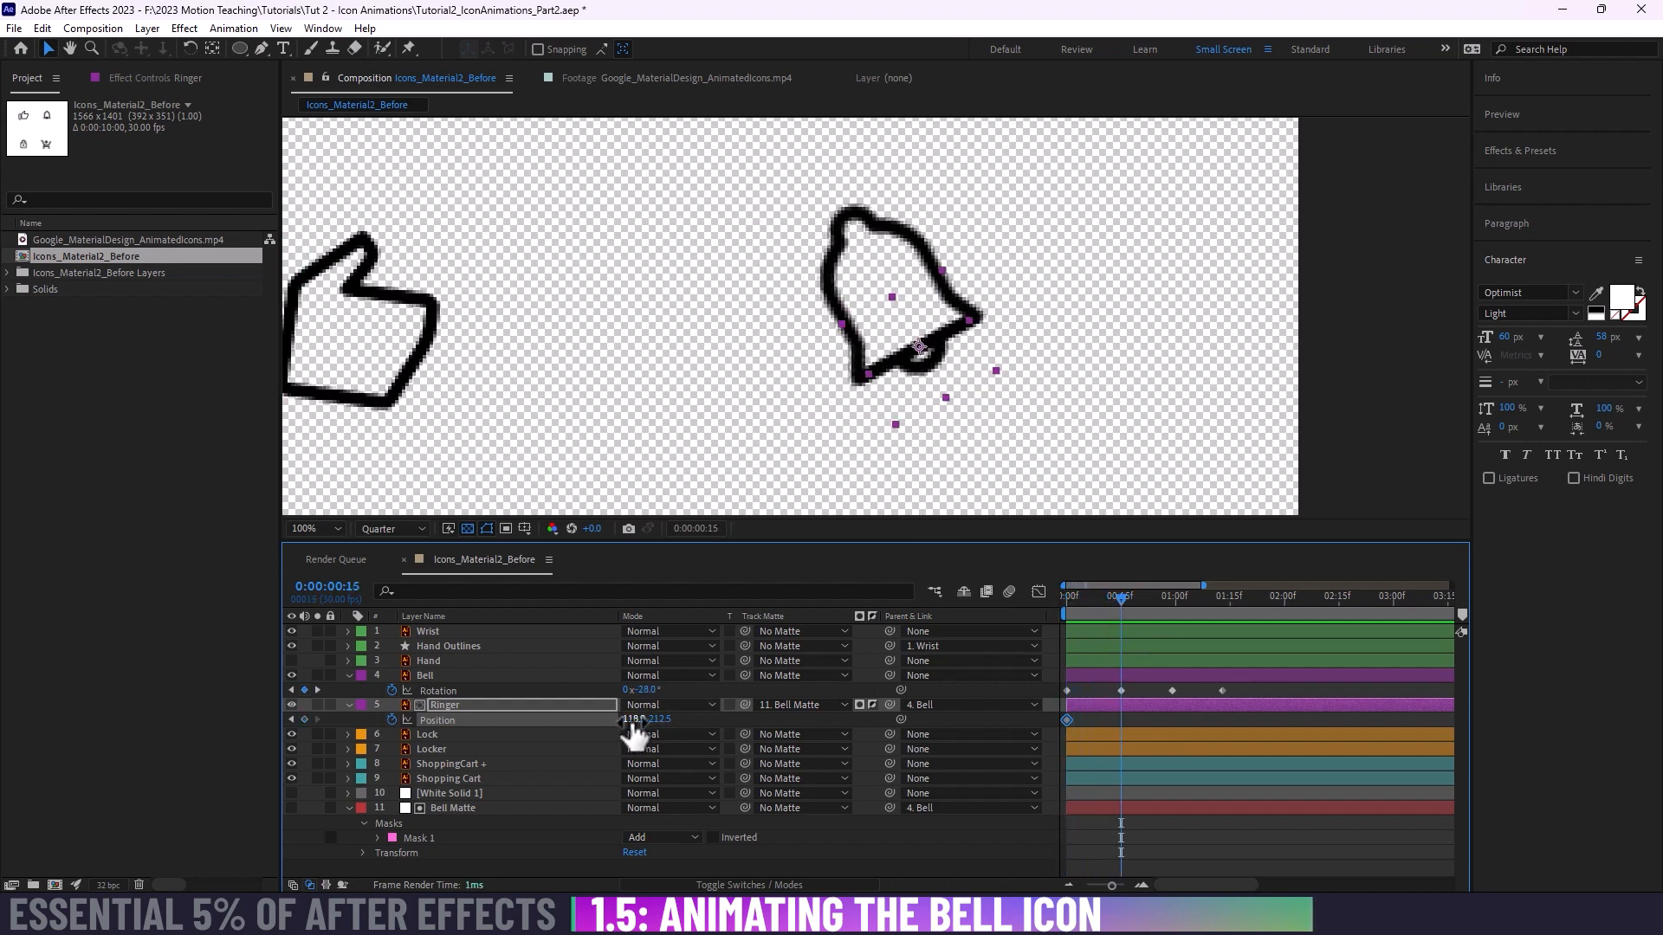
pyautogui.moveTo(633, 726); pyautogui.dragTo(596, 717)
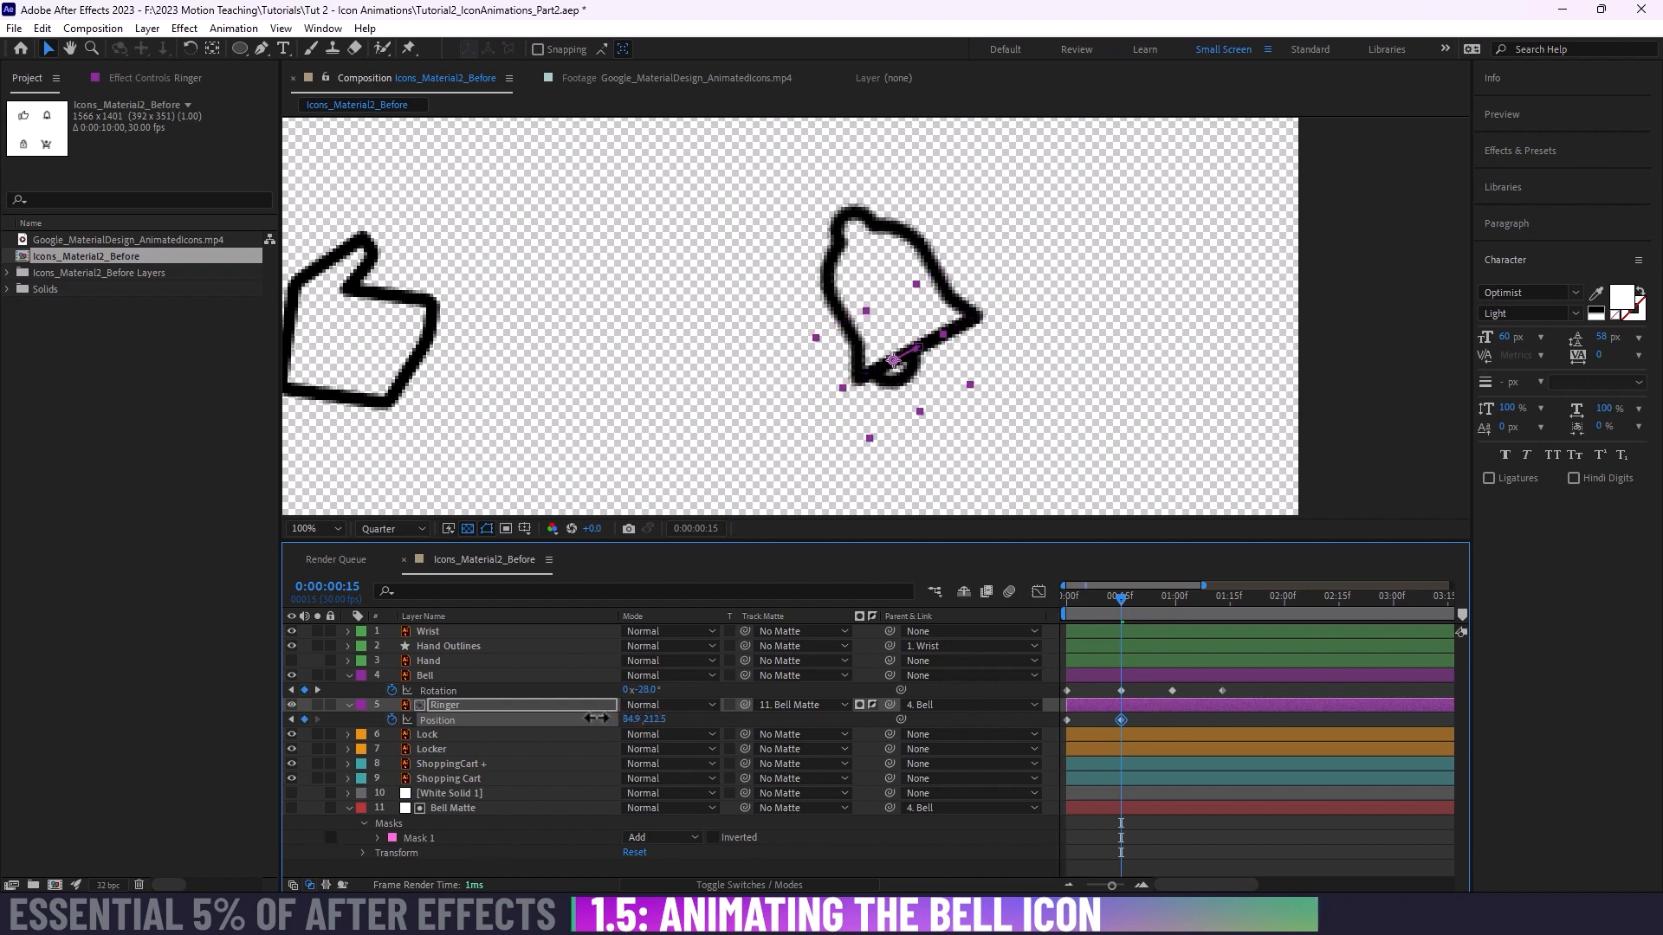
pyautogui.moveTo(1121, 596); pyautogui.dragTo(1171, 596)
pyautogui.moveTo(628, 726); pyautogui.dragTo(671, 713)
pyautogui.moveTo(1175, 602); pyautogui.dragTo(1221, 599)
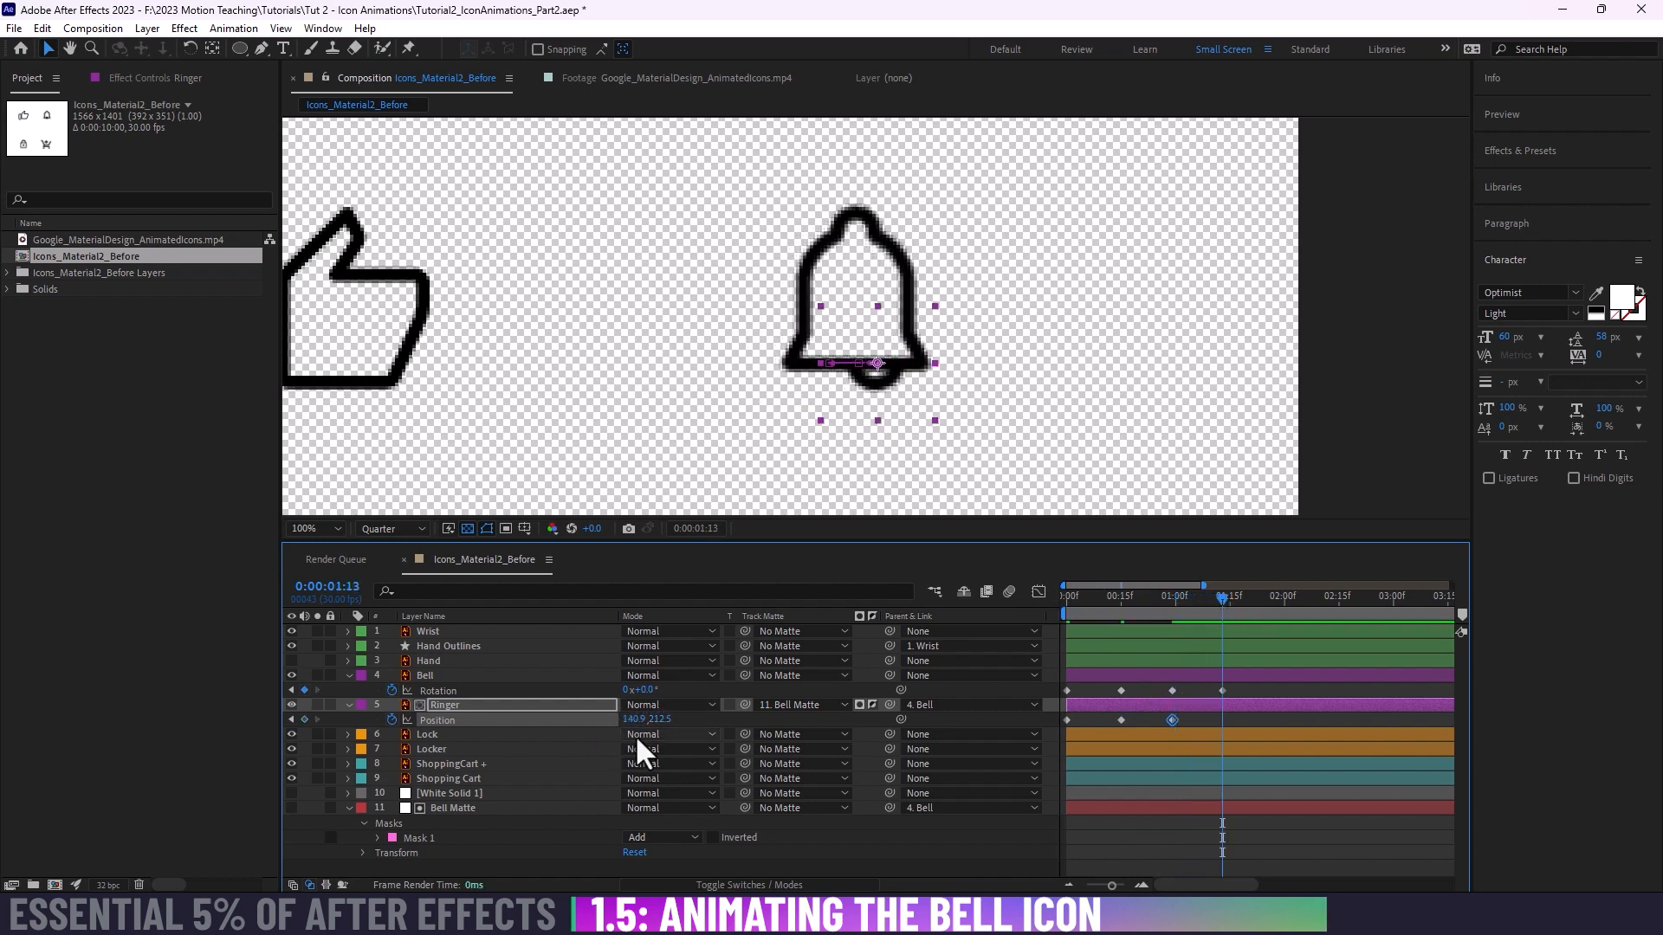
pyautogui.moveTo(630, 719); pyautogui.dragTo(612, 719)
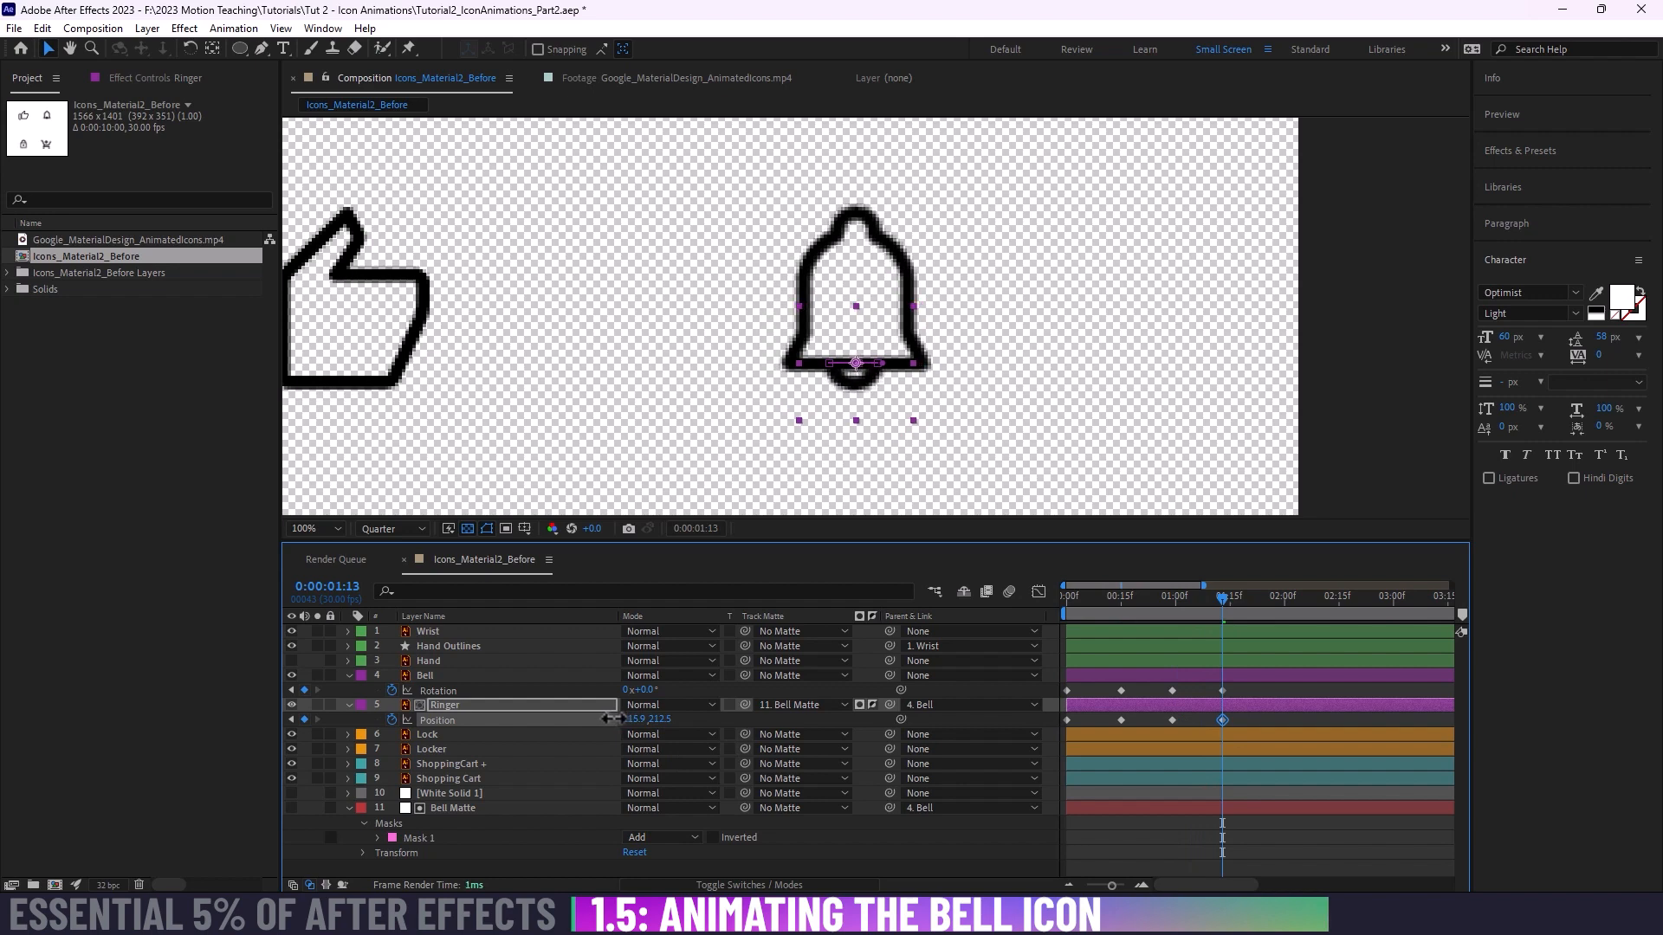
# Step: Play the combined bell and ringer animation from the first frame, and scrub through it to review the motion
pyautogui.press('Home')
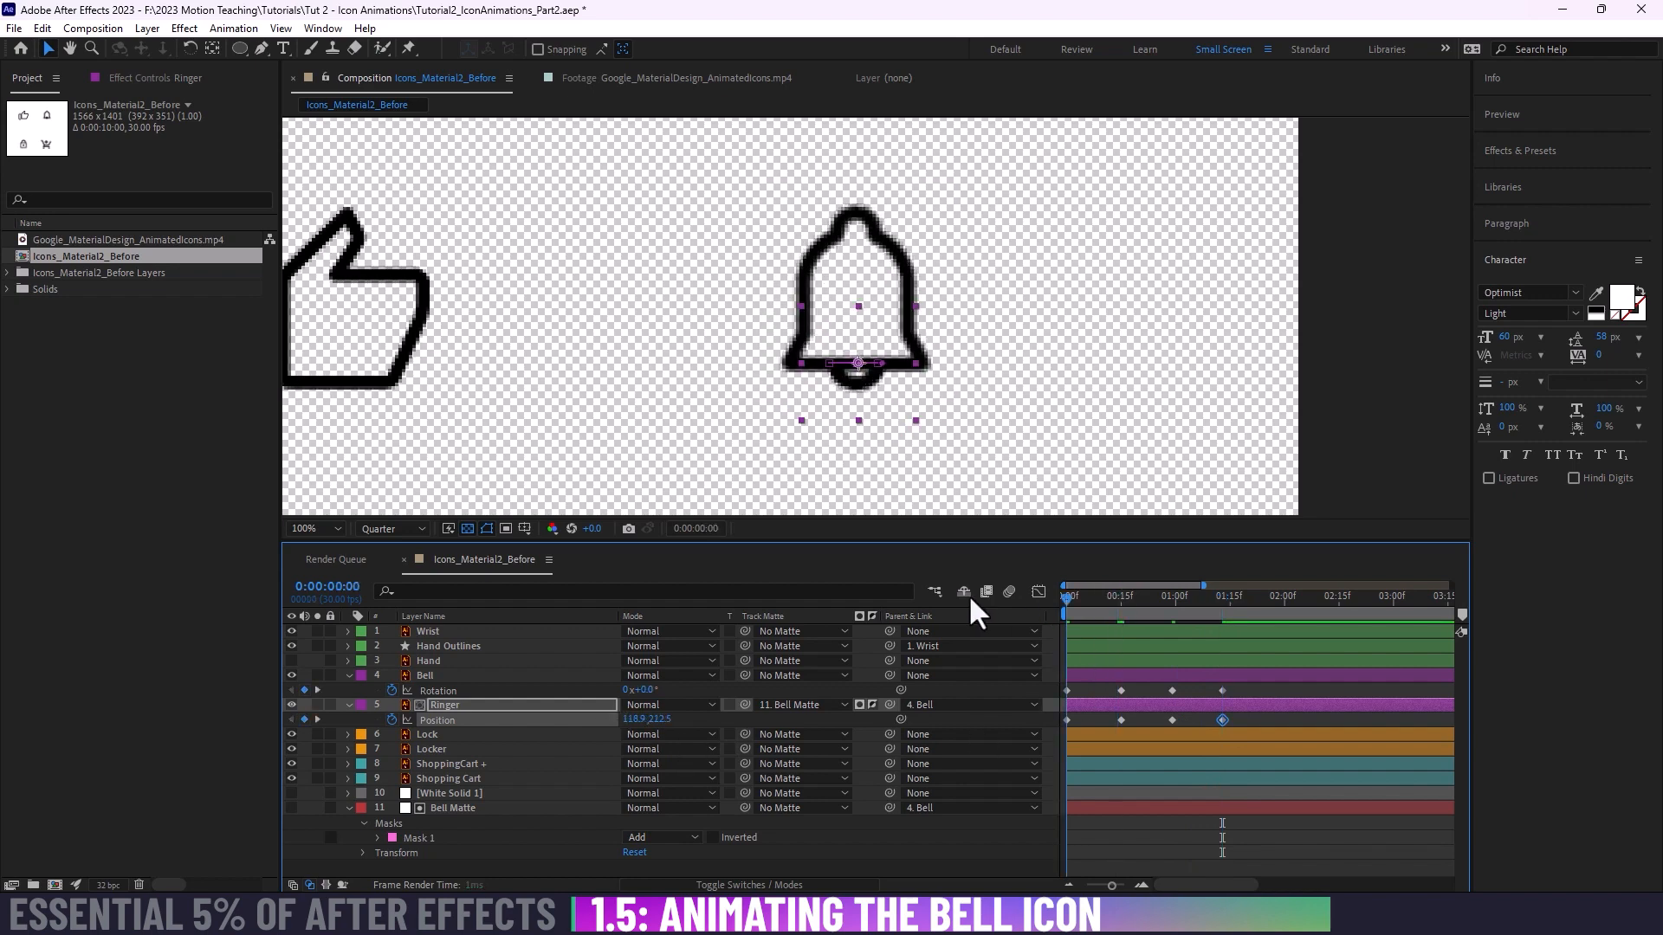
pyautogui.press('space')
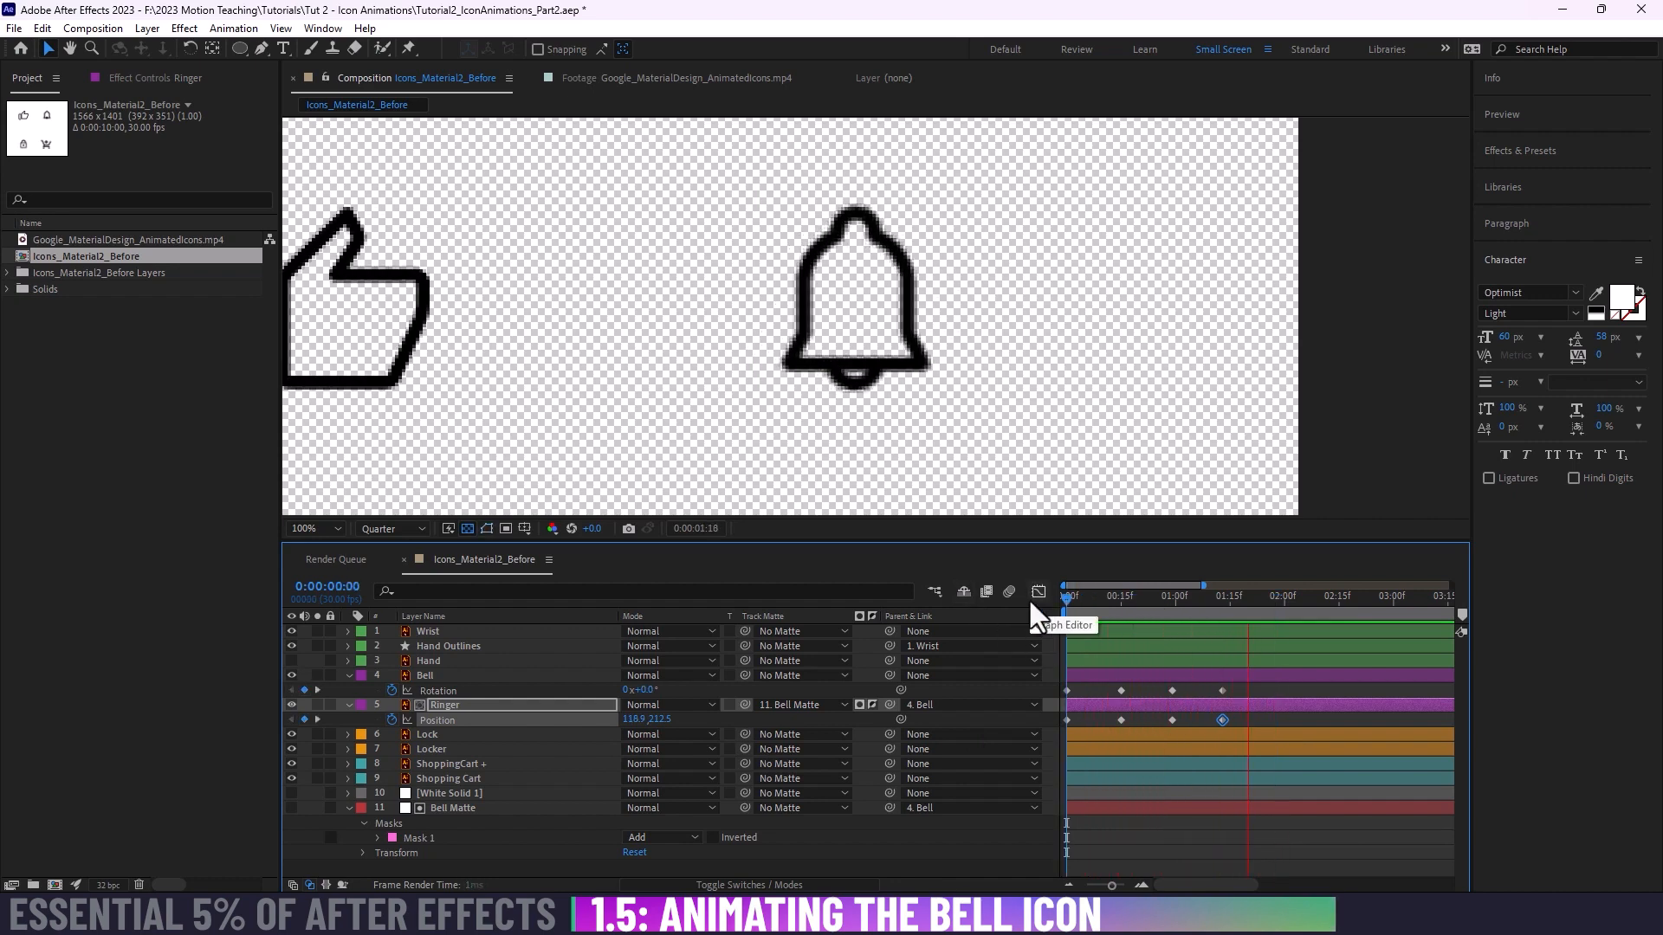
pyautogui.press('space')
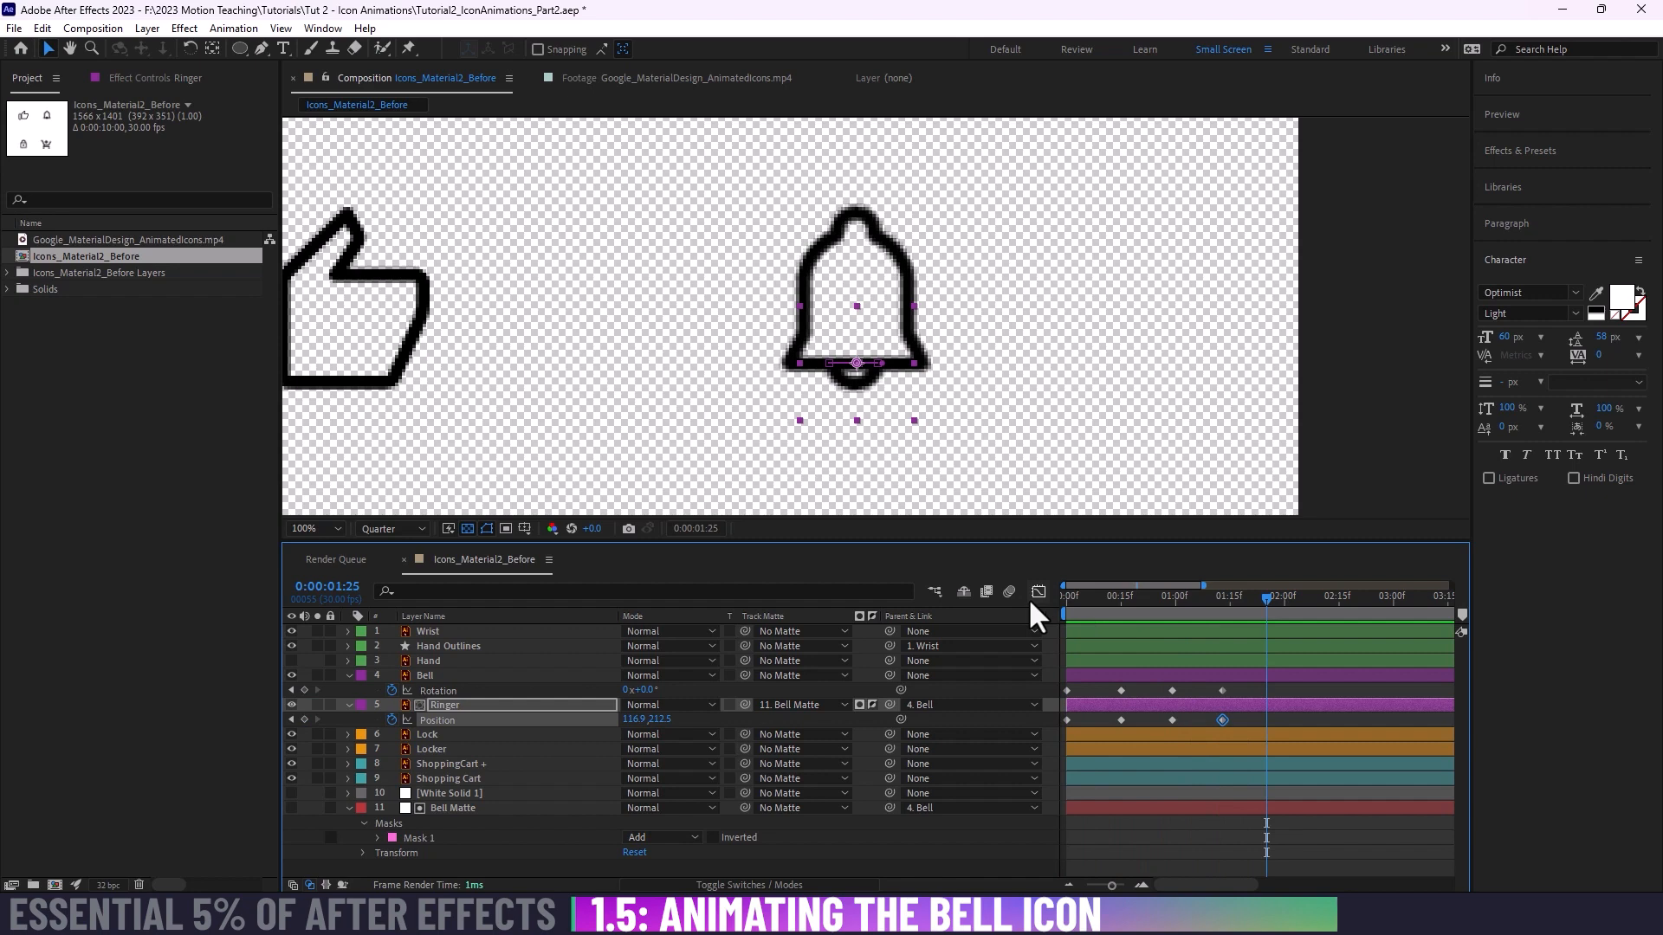
pyautogui.moveTo(1102, 598); pyautogui.dragTo(1280, 603)
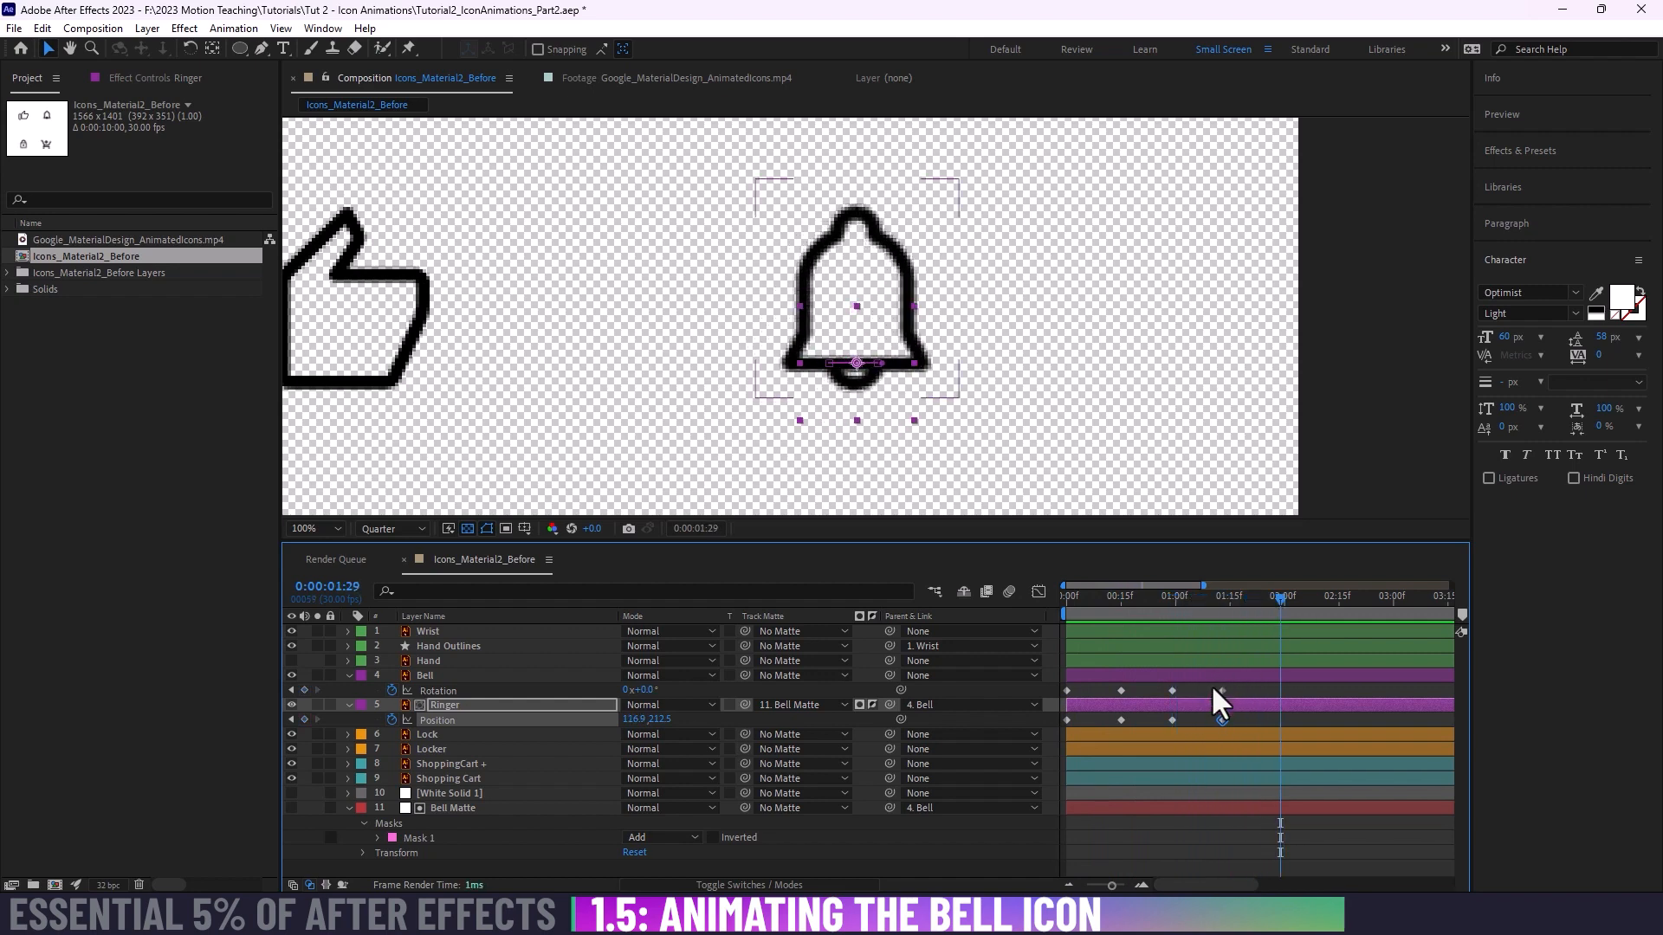
# Step: Move the last Bell Rotation and Ringer Position keyframes together to about 0:00:02:00, leaving the playhead at 0:00:01:13
pyautogui.moveTo(1212, 686); pyautogui.dragTo(1235, 732)
pyautogui.click(1221, 604)
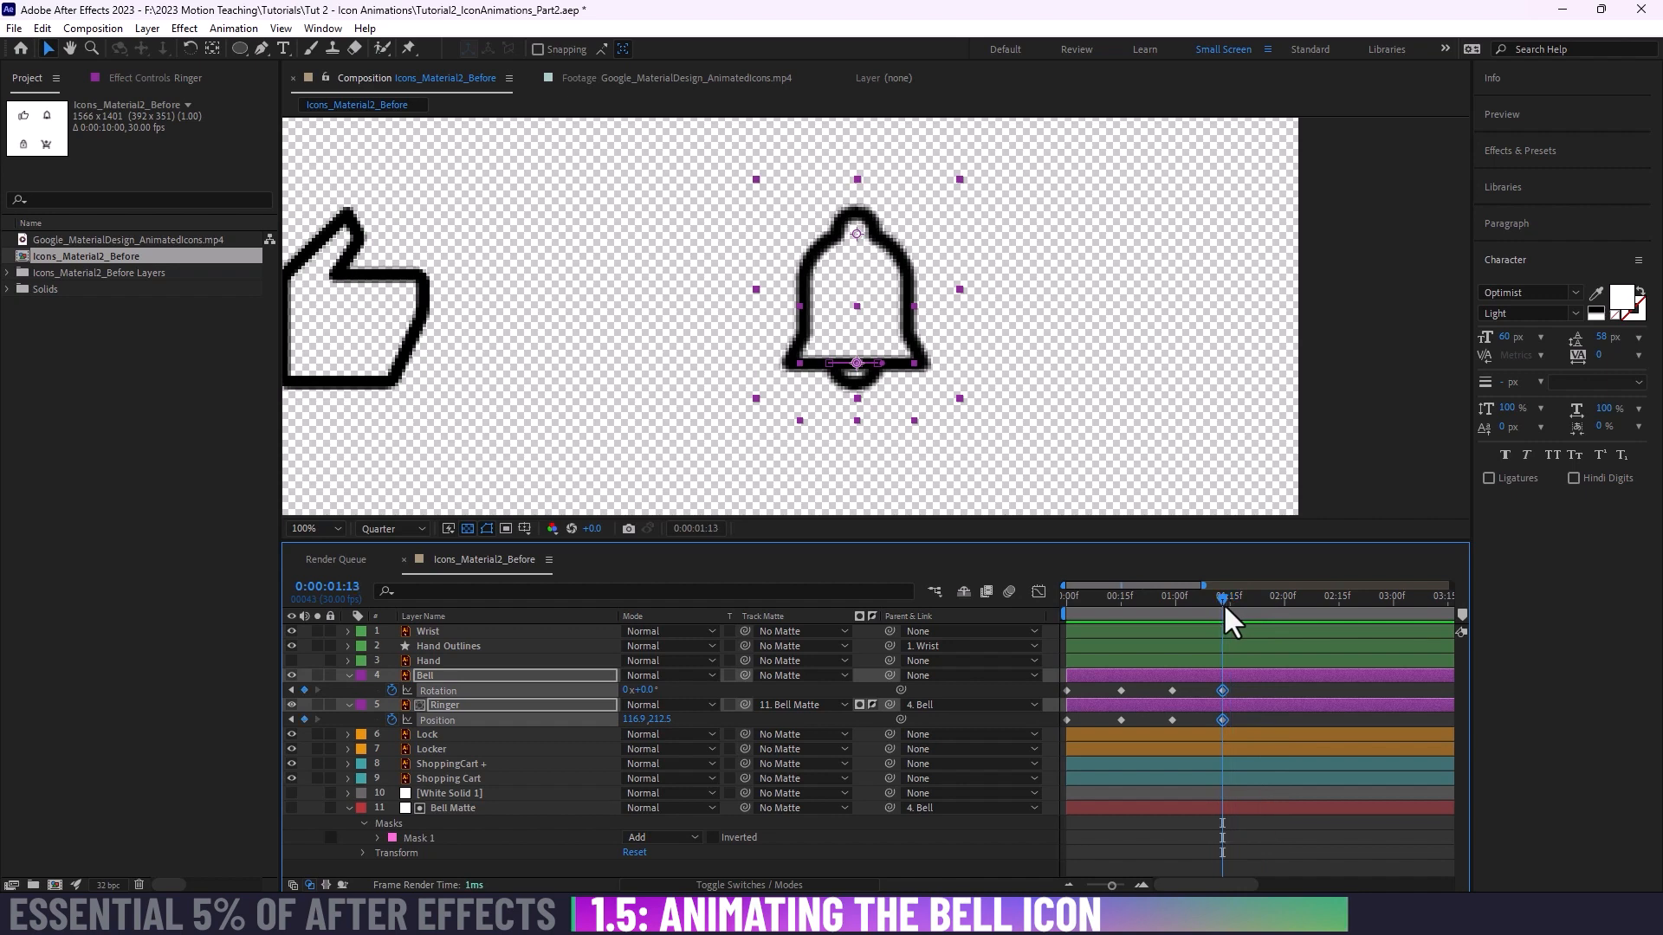
pyautogui.moveTo(1224, 690); pyautogui.dragTo(1294, 696)
pyautogui.click(1313, 686)
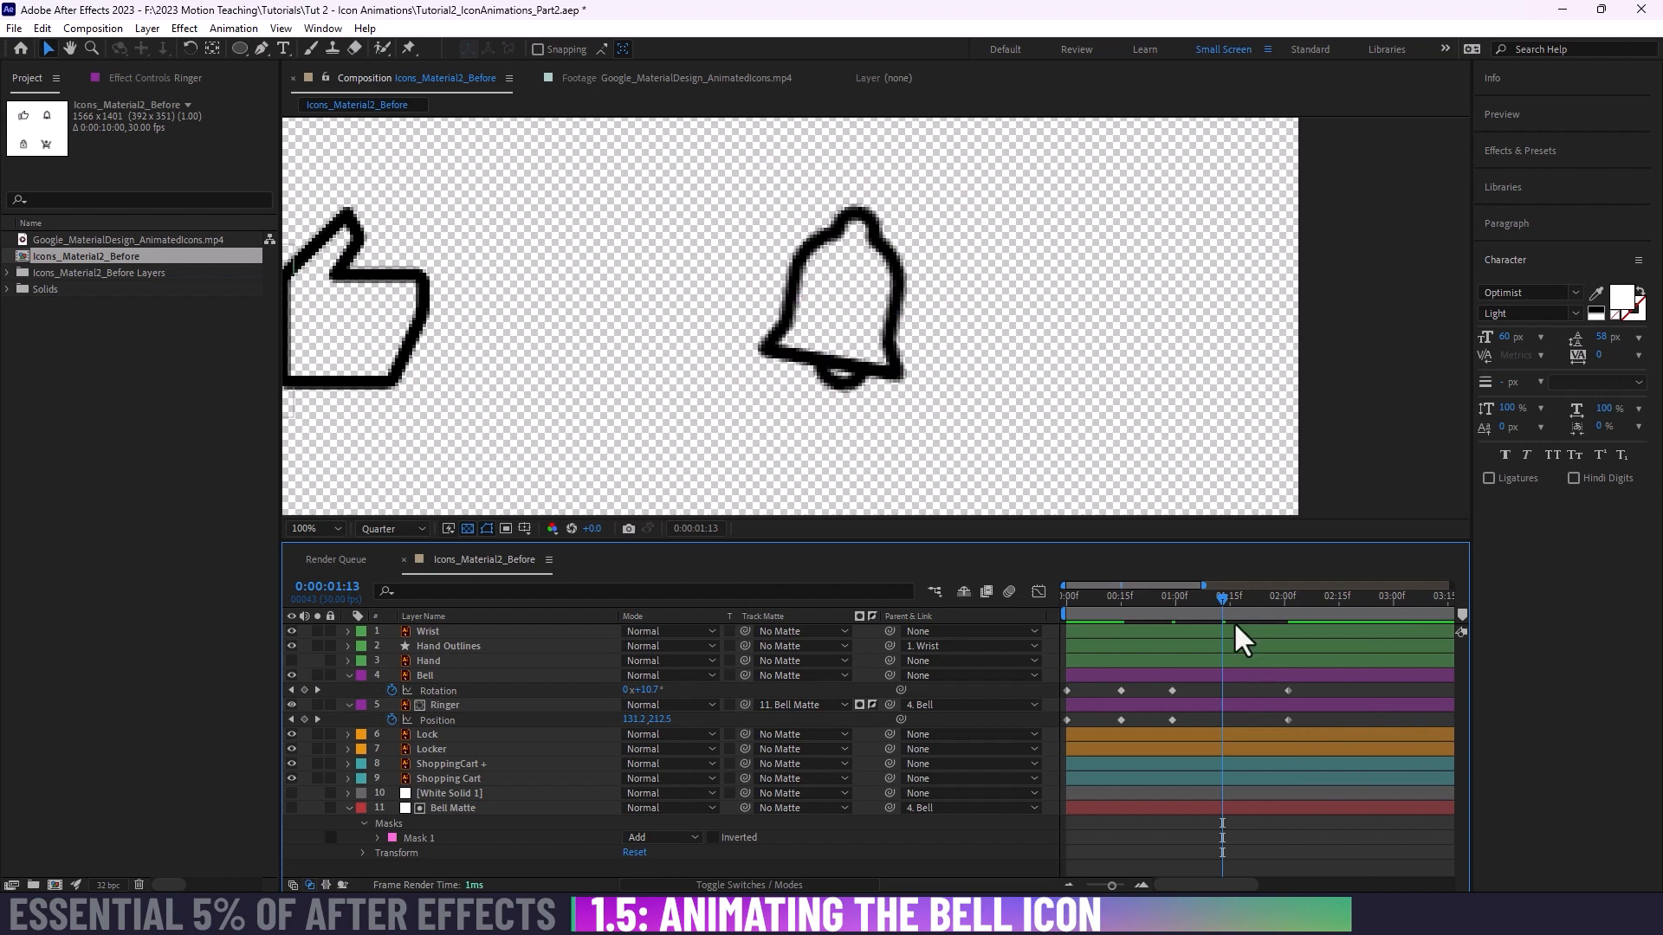
# Step: Keyframe the Bell's Rotation at -12.9° and a lower Ringer X Position at 0:00:01:14
pyautogui.click(1224, 594)
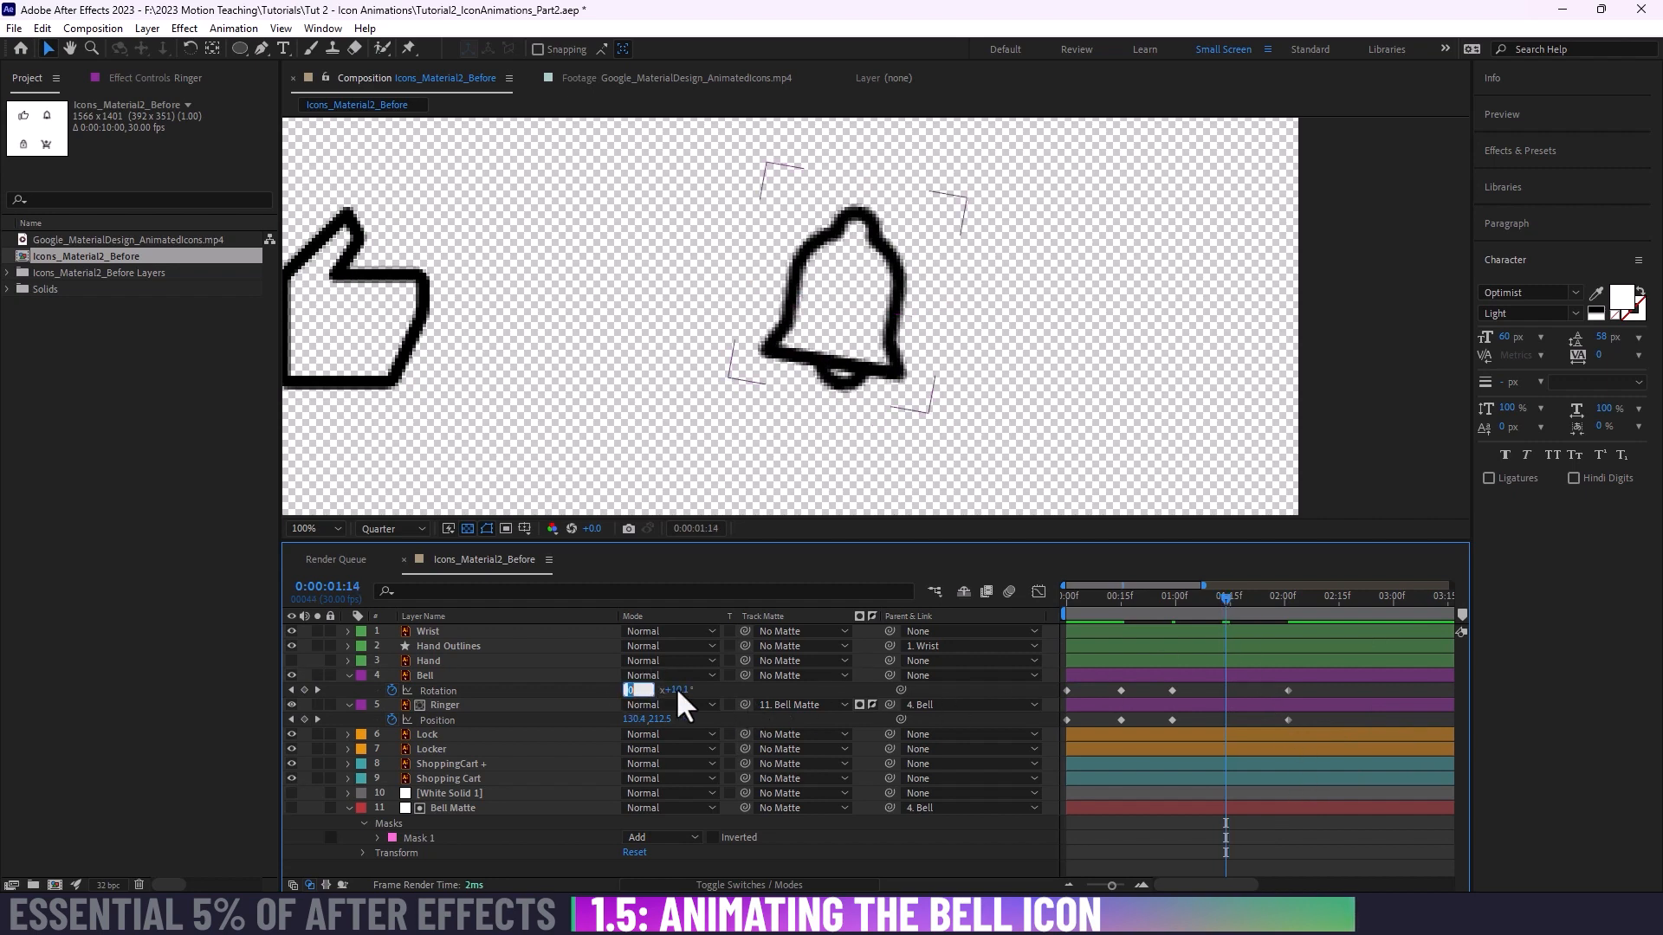
pyautogui.moveTo(658, 696)
pyautogui.mouseDown()
pyautogui.moveTo(631, 690)
pyautogui.moveTo(652, 719)
pyautogui.mouseUp()
pyautogui.hotkey('ctrl', 'z')
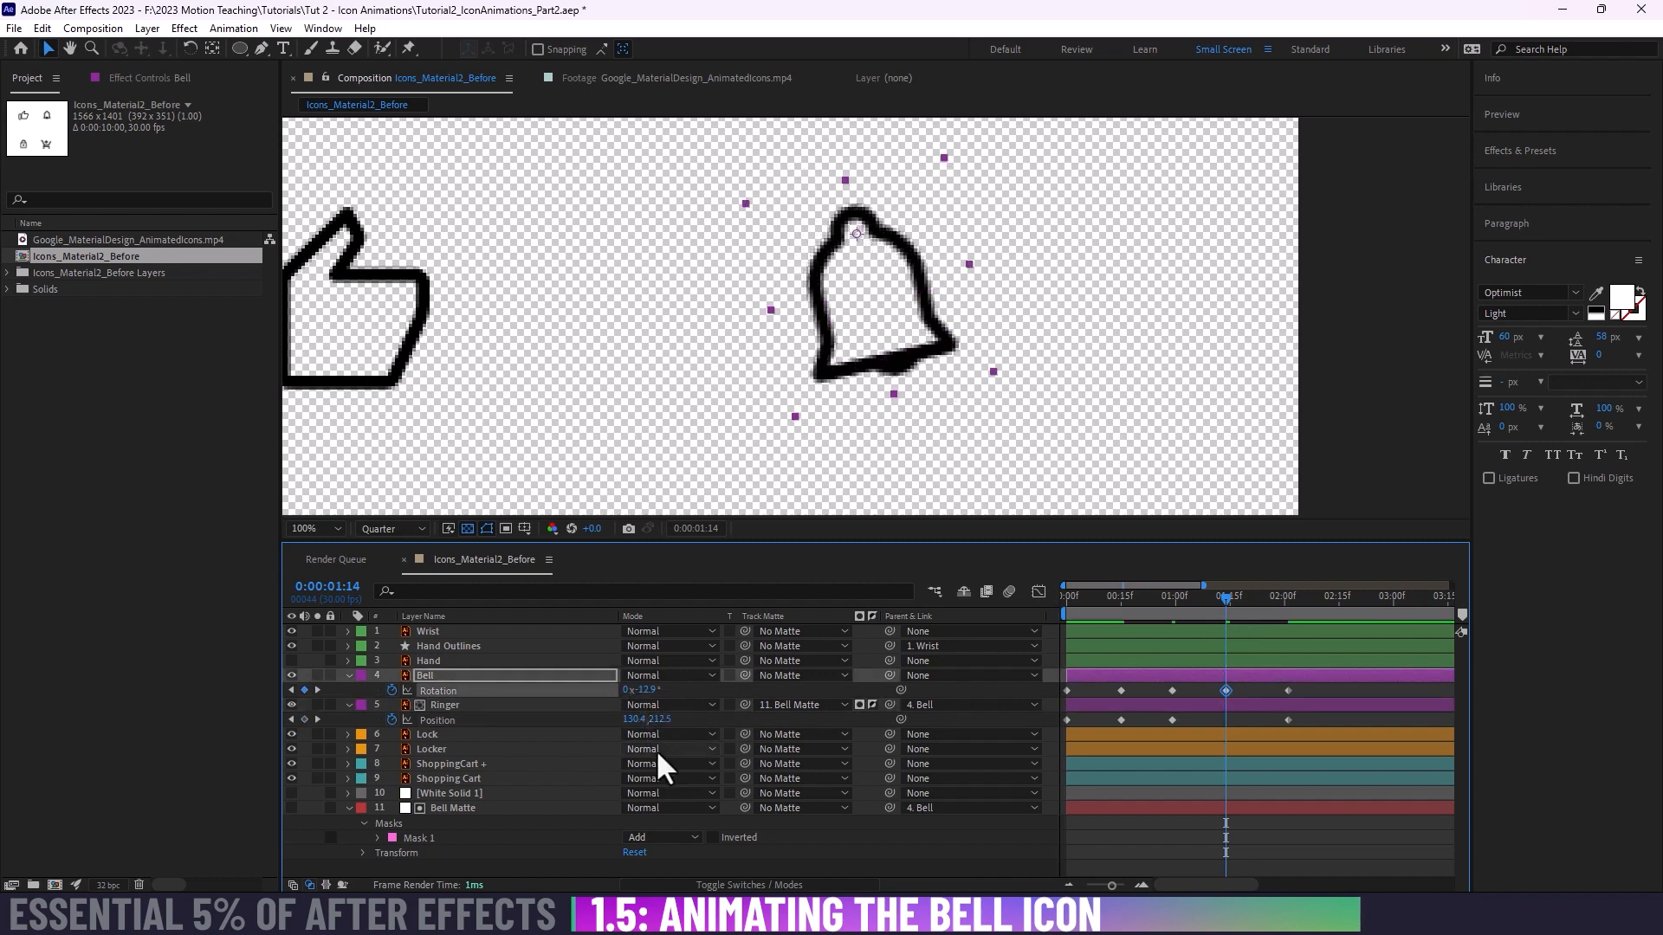
pyautogui.moveTo(633, 719); pyautogui.dragTo(605, 726)
# Step: Preview the swing from the first frame and move the last Bell Rotation and Ringer Position keyframes together to 0:00:01:29
pyautogui.moveTo(1235, 601); pyautogui.dragTo(1003, 621)
pyautogui.press('space')
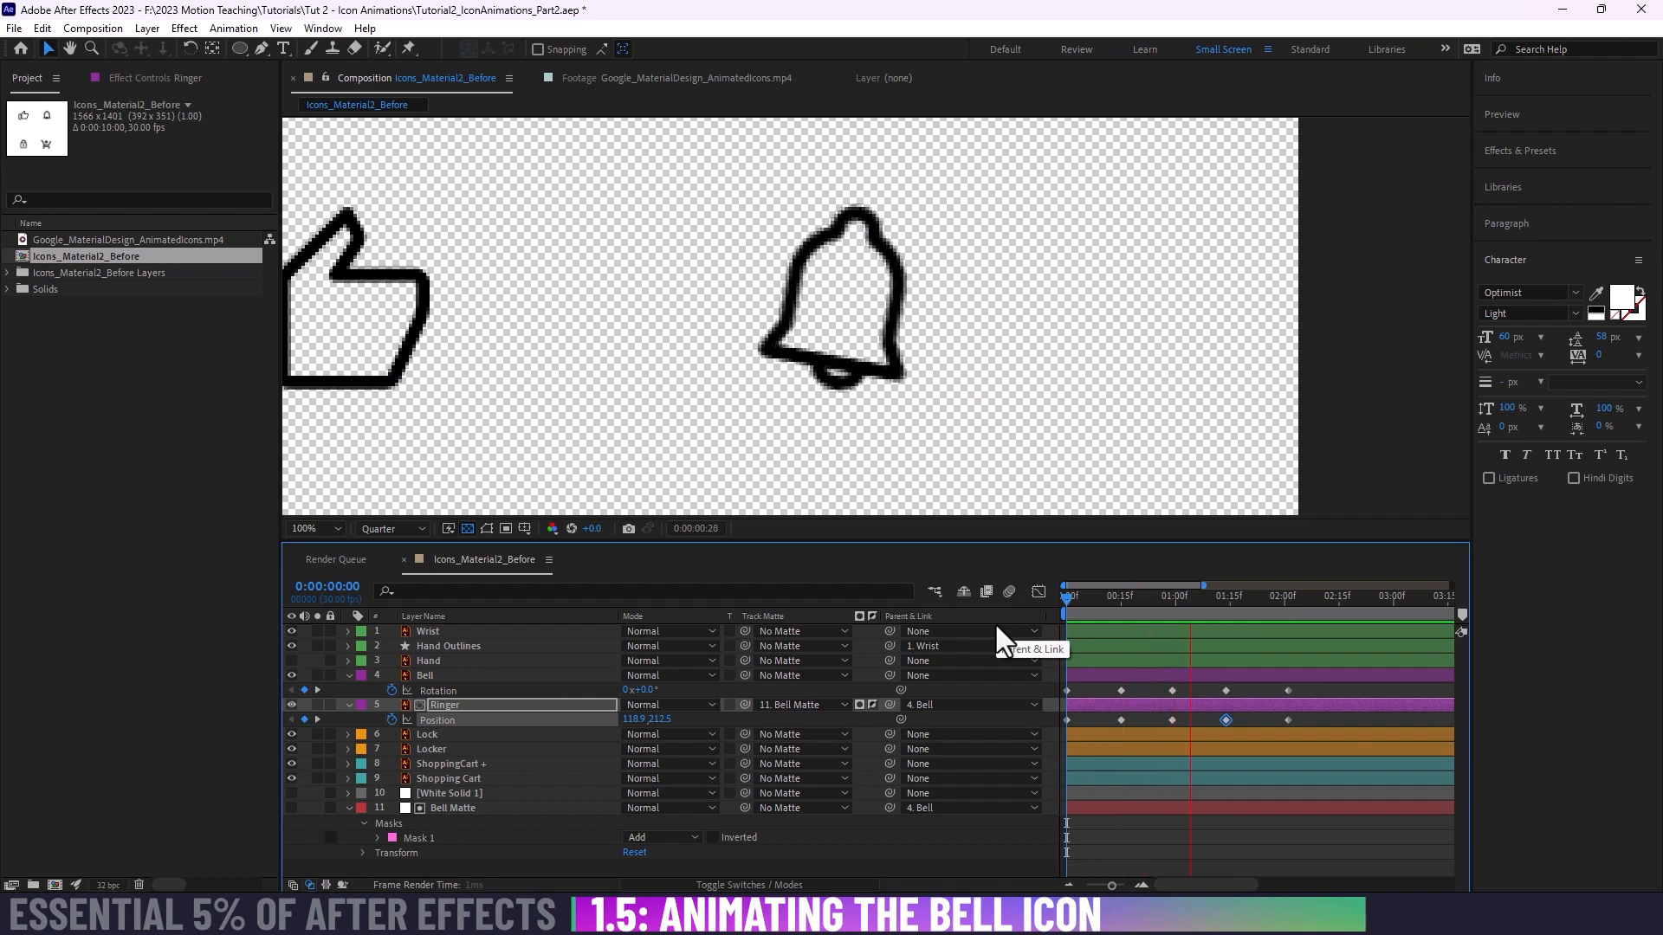
pyautogui.press('space')
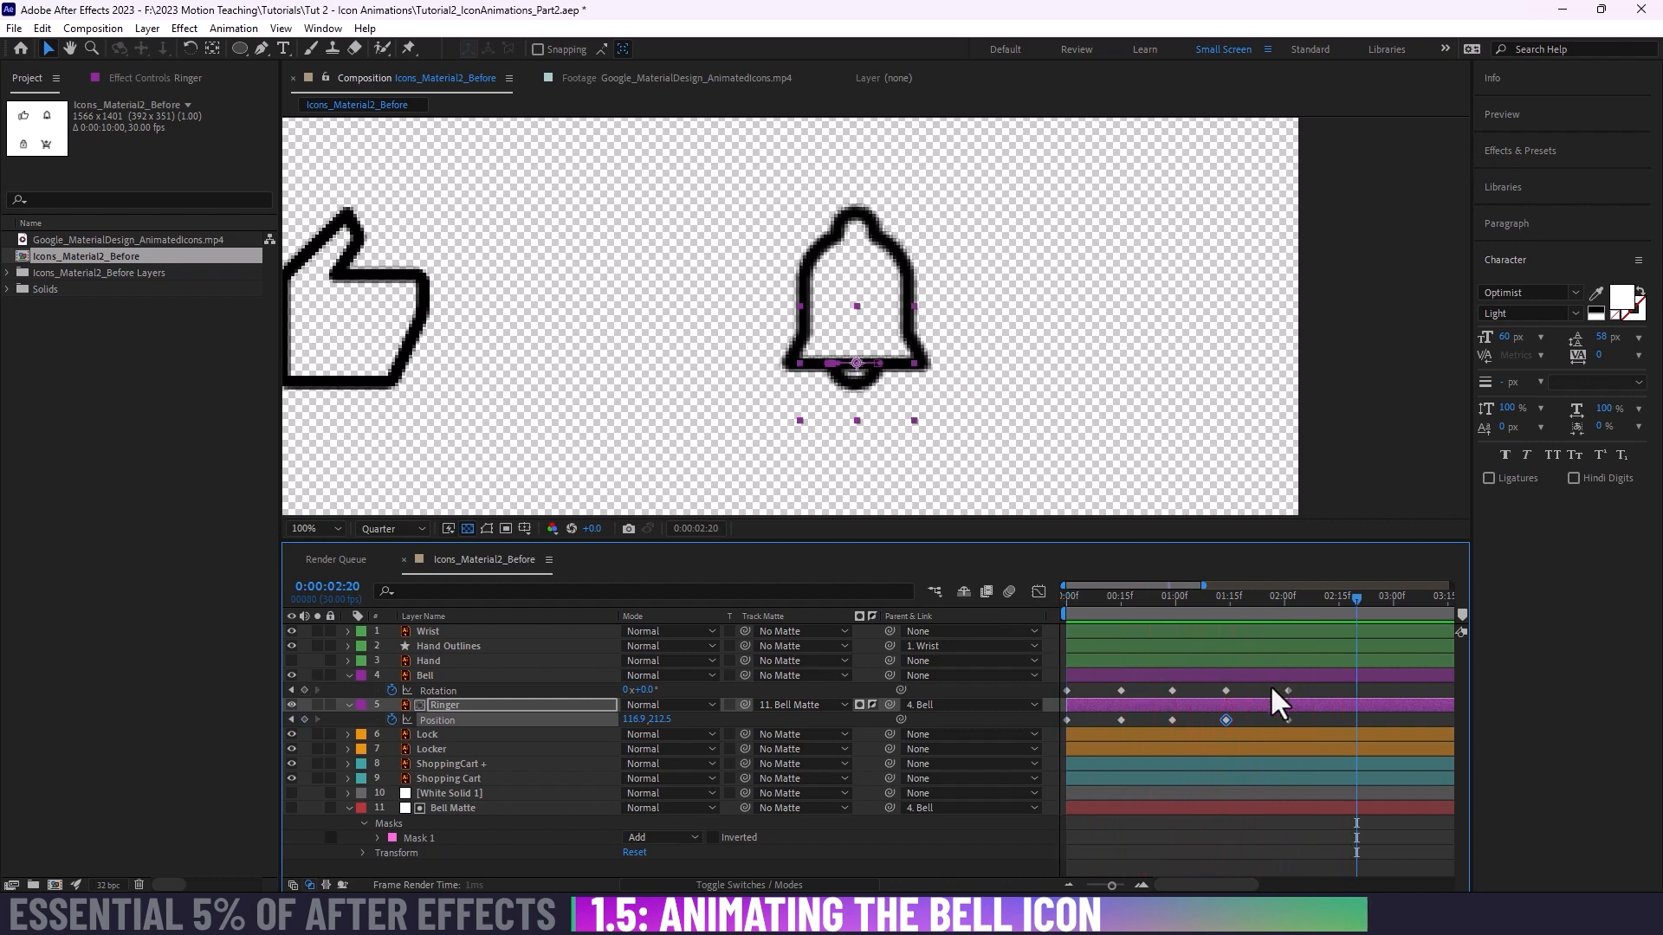
pyautogui.moveTo(1270, 682); pyautogui.dragTo(1280, 720)
pyautogui.click(1292, 721)
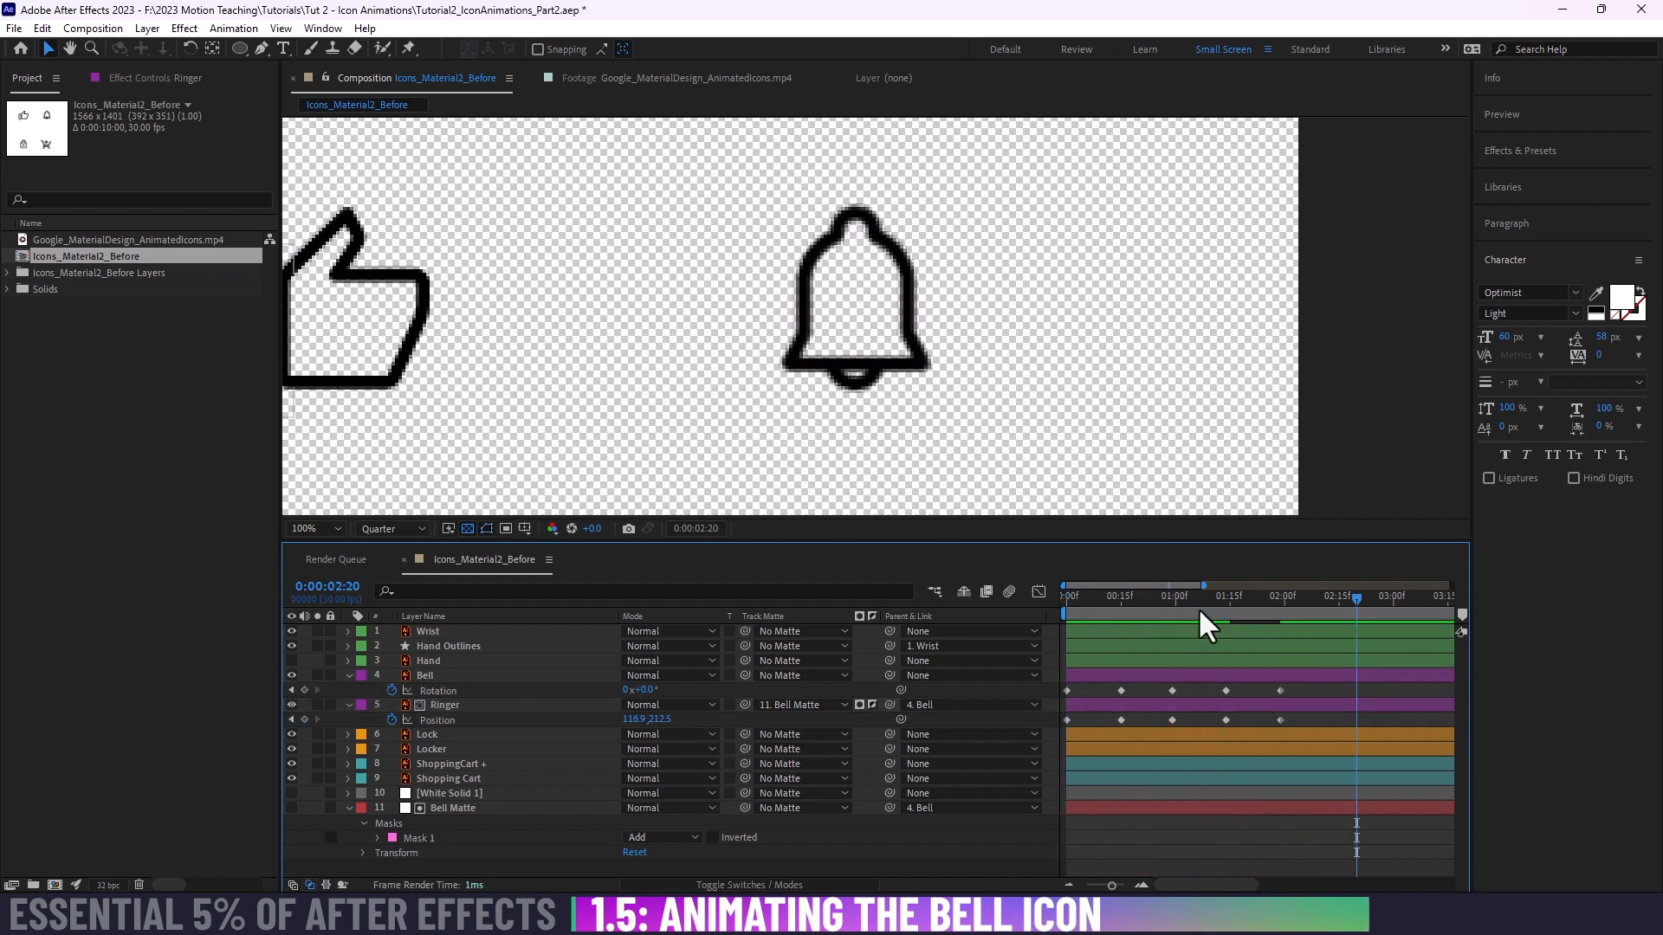
# Step: Play the bell and ringer animation from the first frame several times to judge its speed
pyautogui.moveTo(1199, 605); pyautogui.dragTo(968, 616)
pyautogui.press('space')
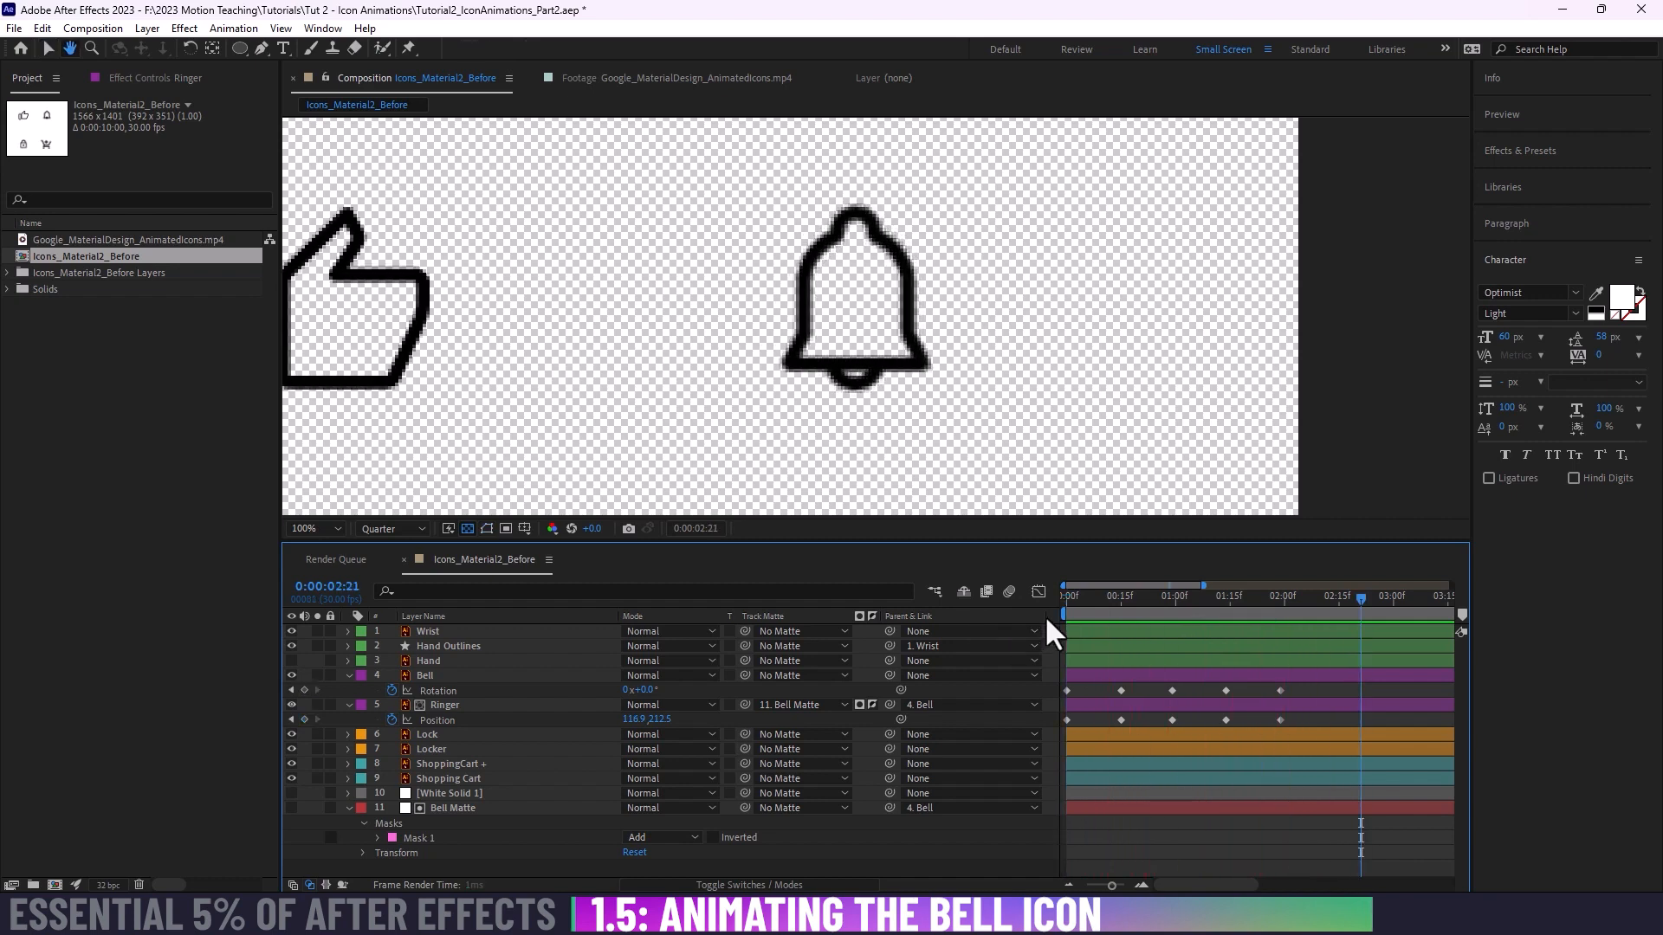
pyautogui.press('space')
pyautogui.press('space')
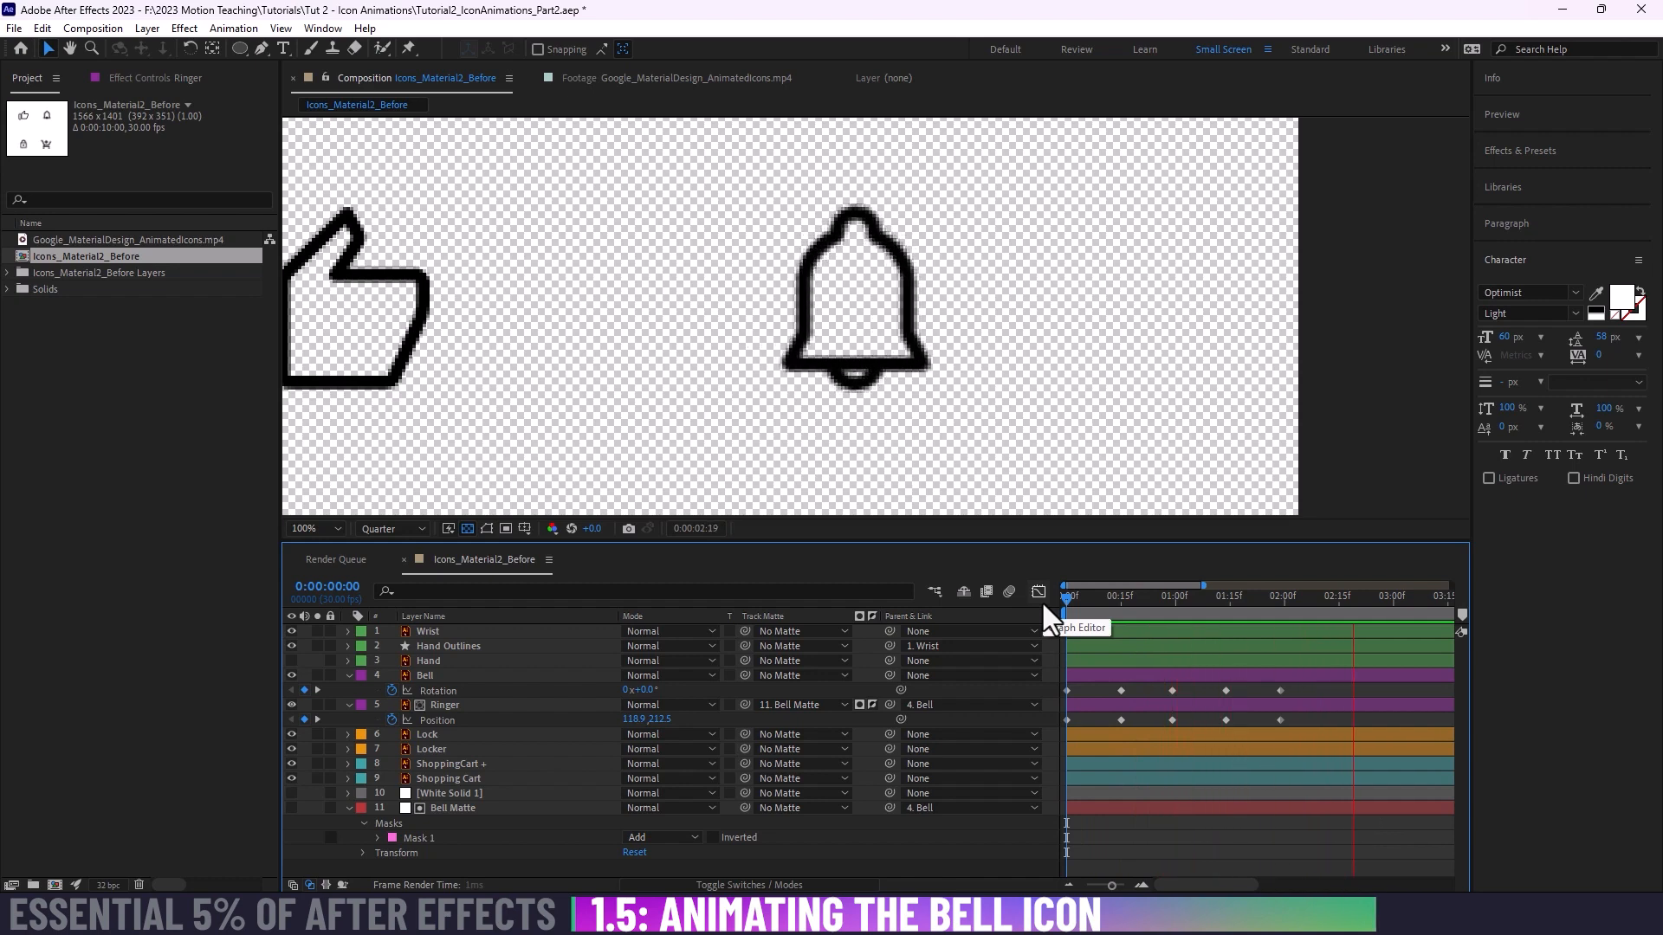
pyautogui.press('space')
pyautogui.press('space')
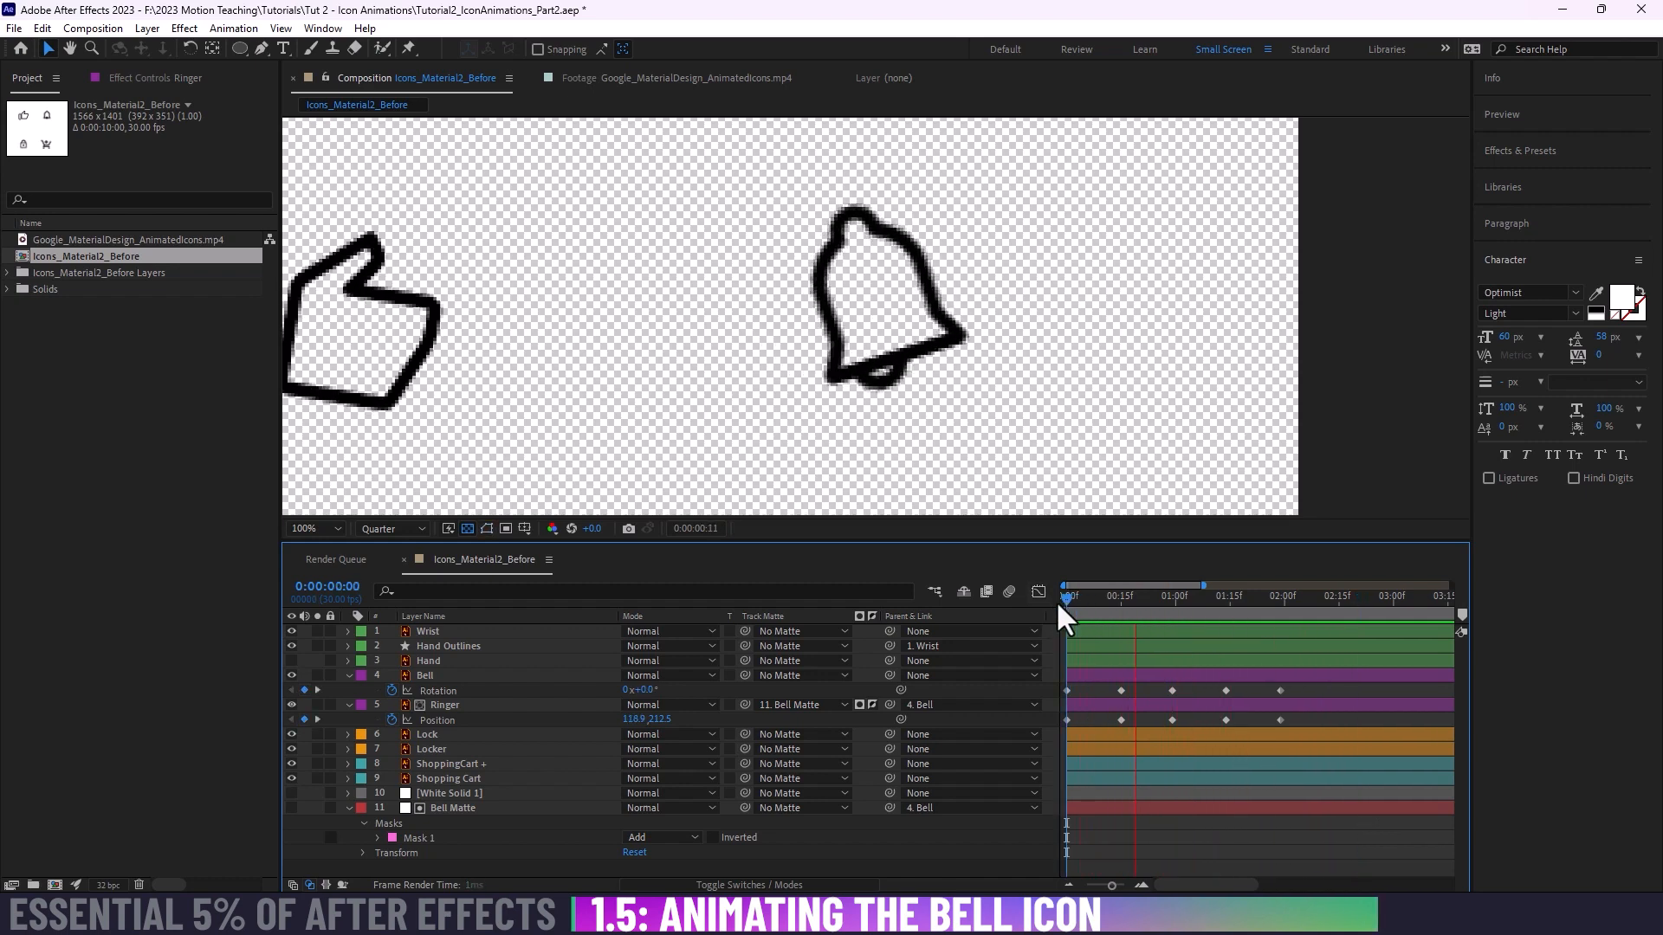
pyautogui.press('space')
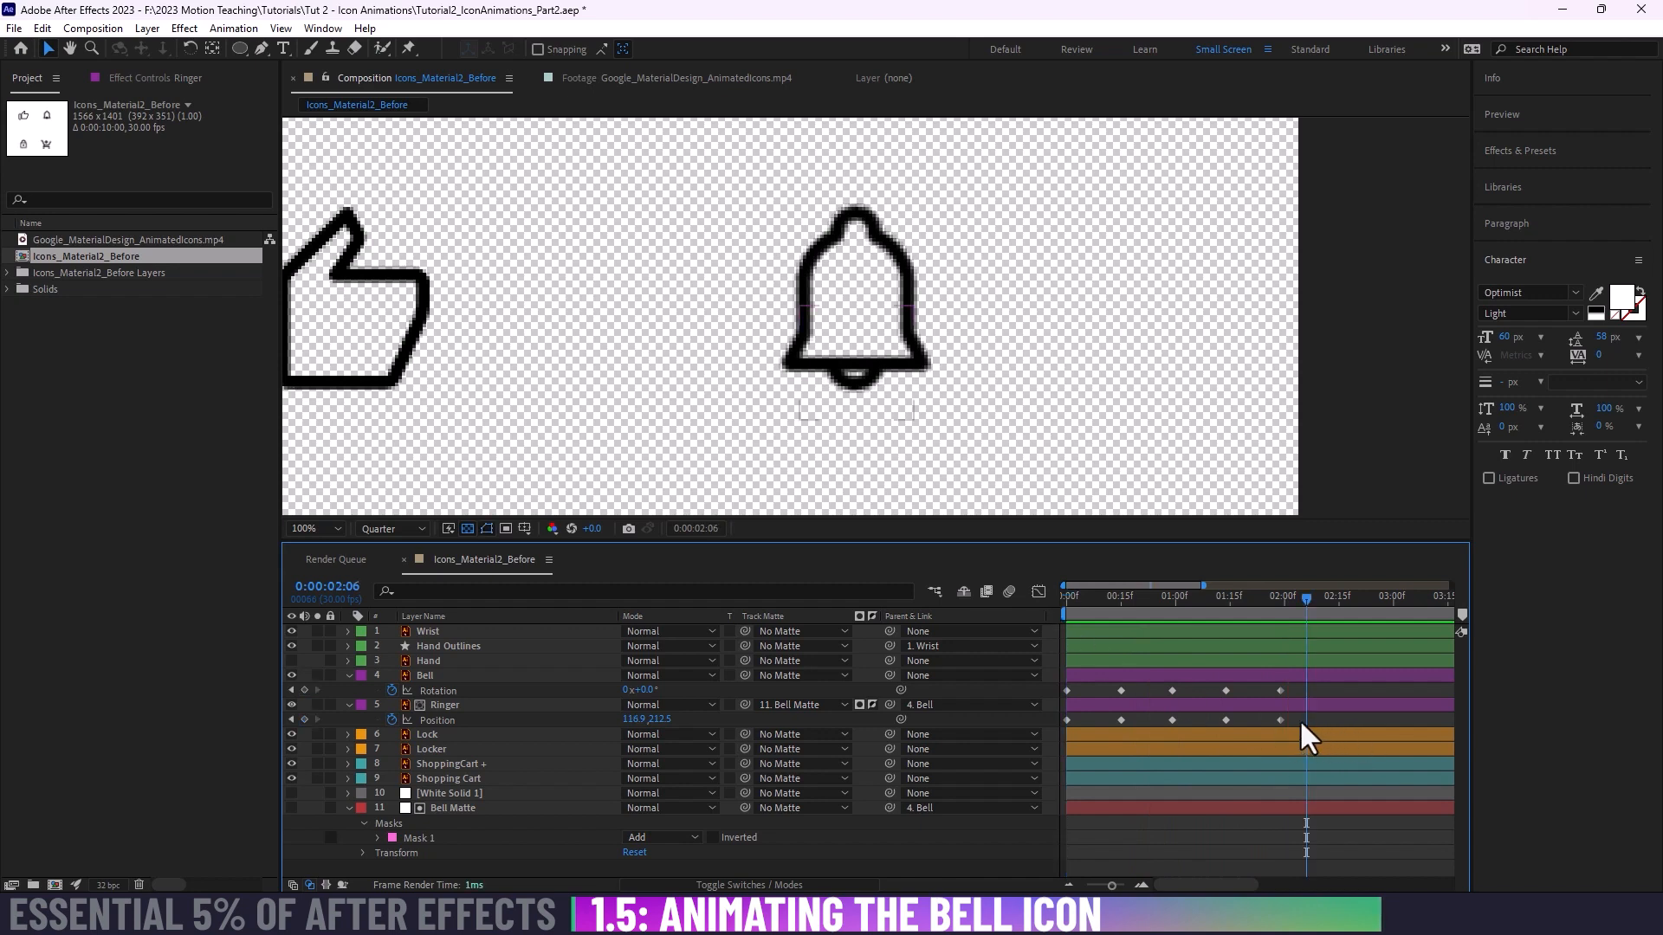
# Step: Compress all Bell Rotation and Ringer Position keyframes proportionally so the last pair falls at one second
pyautogui.moveTo(1301, 726); pyautogui.dragTo(1050, 683)
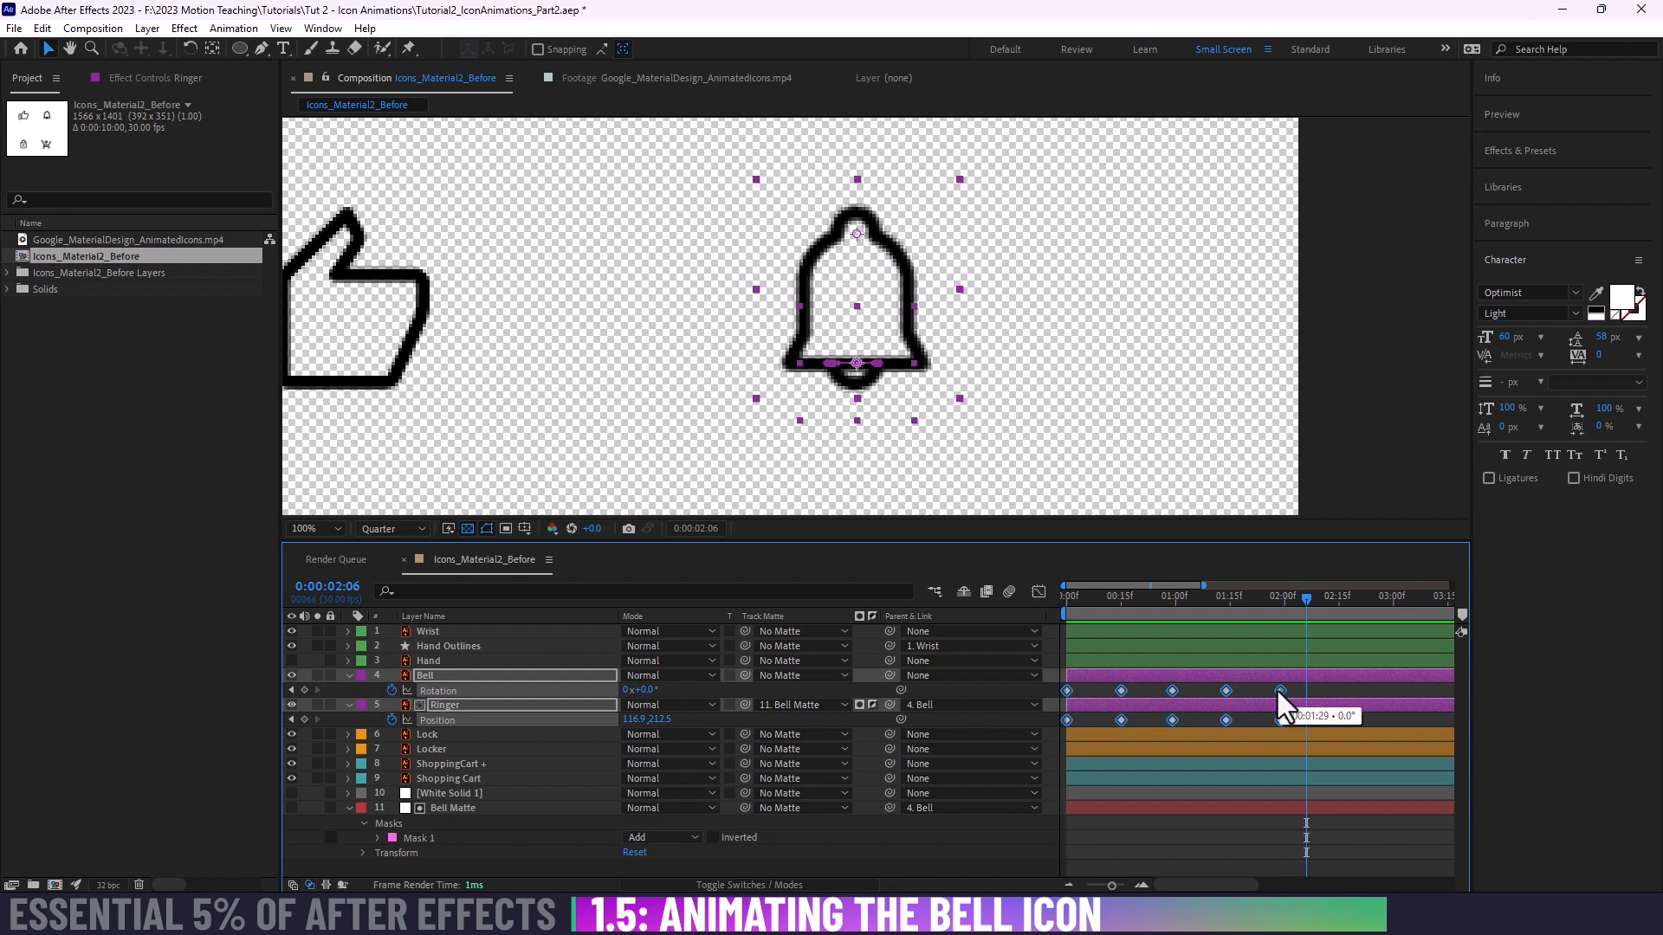
pyautogui.moveTo(1280, 690); pyautogui.dragTo(1171, 704)
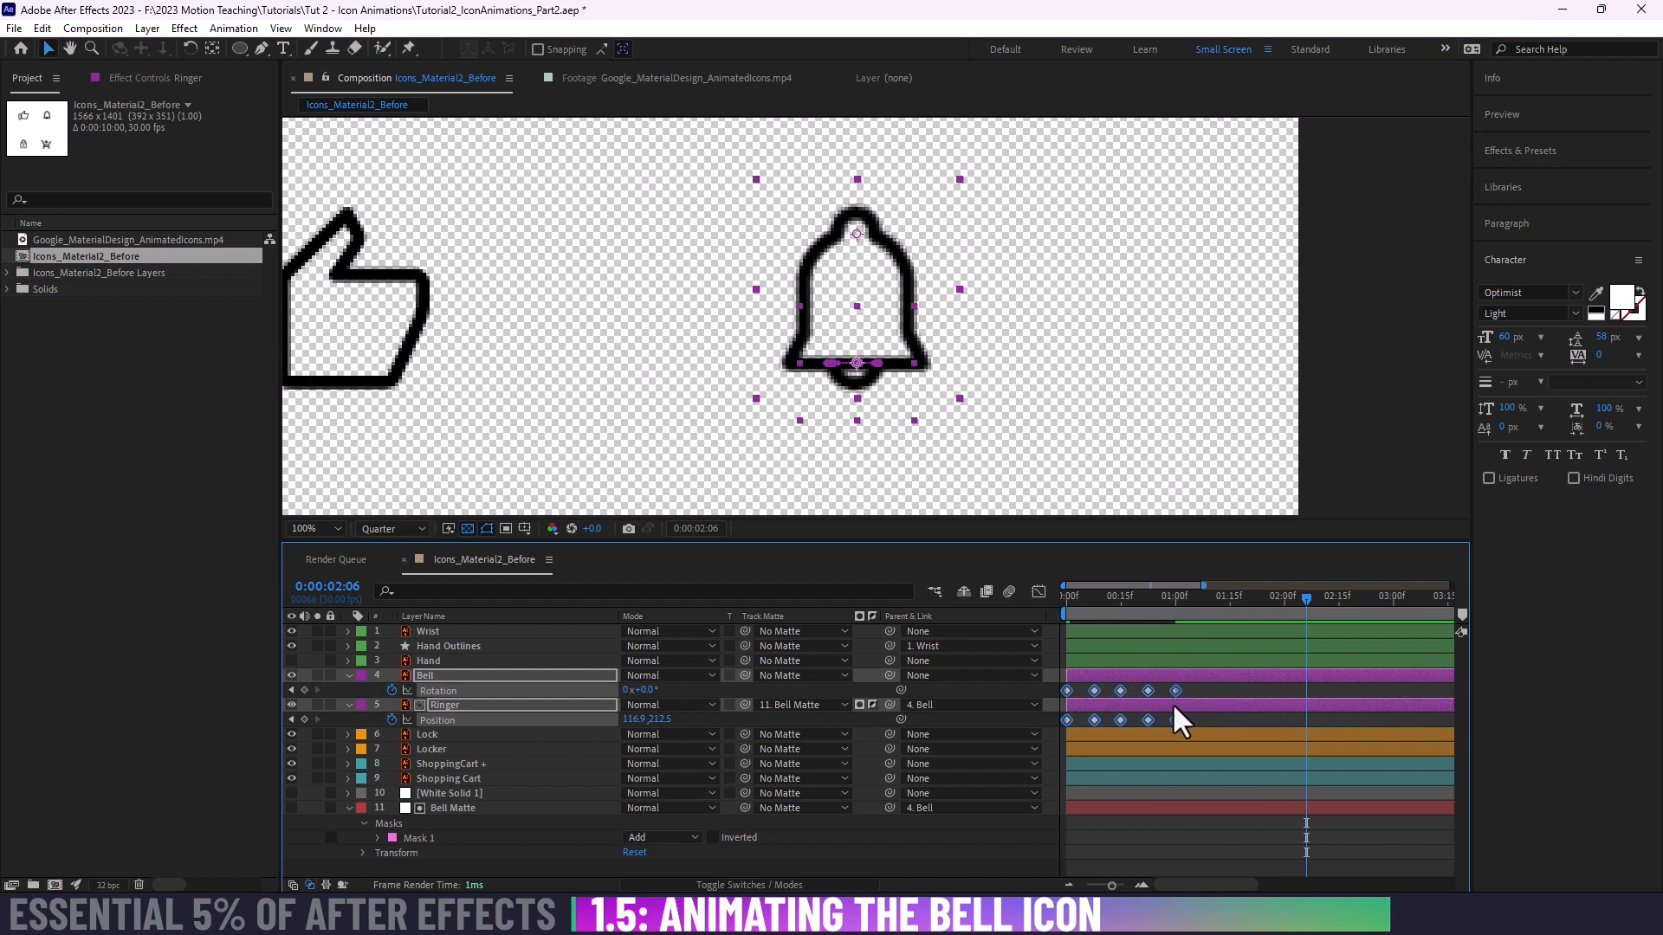
pyautogui.click(1196, 691)
# Step: Play the shortened bell and ringer animation twice from the first frame
pyautogui.moveTo(1184, 598); pyautogui.dragTo(963, 616)
pyautogui.press('space')
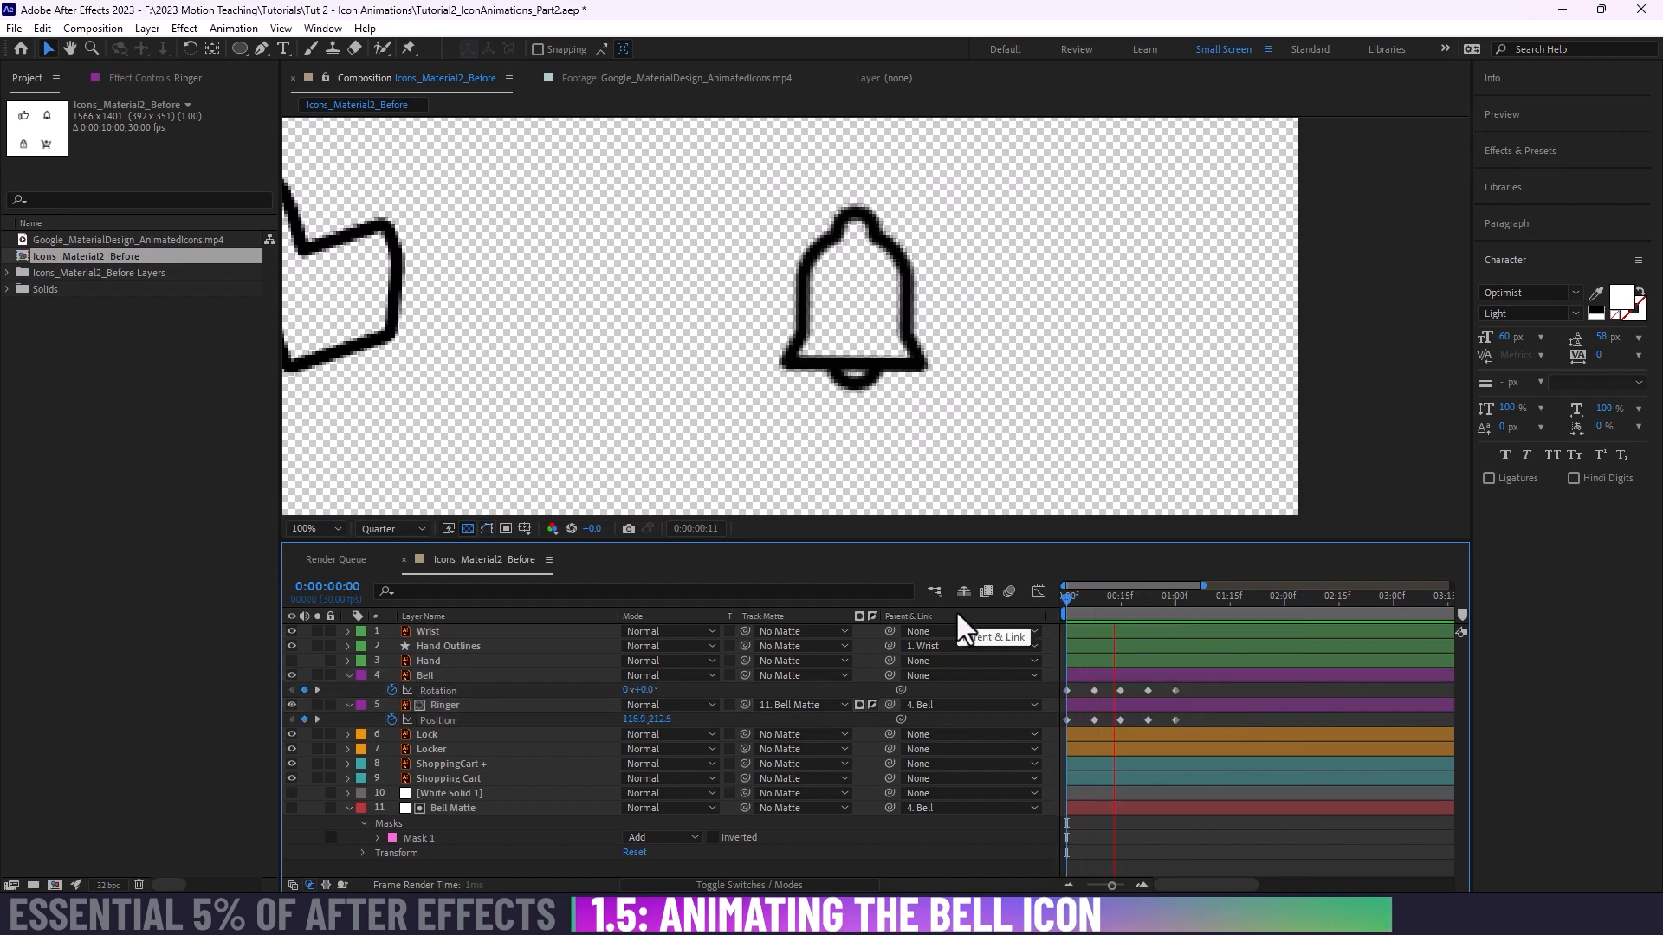
pyautogui.press('space')
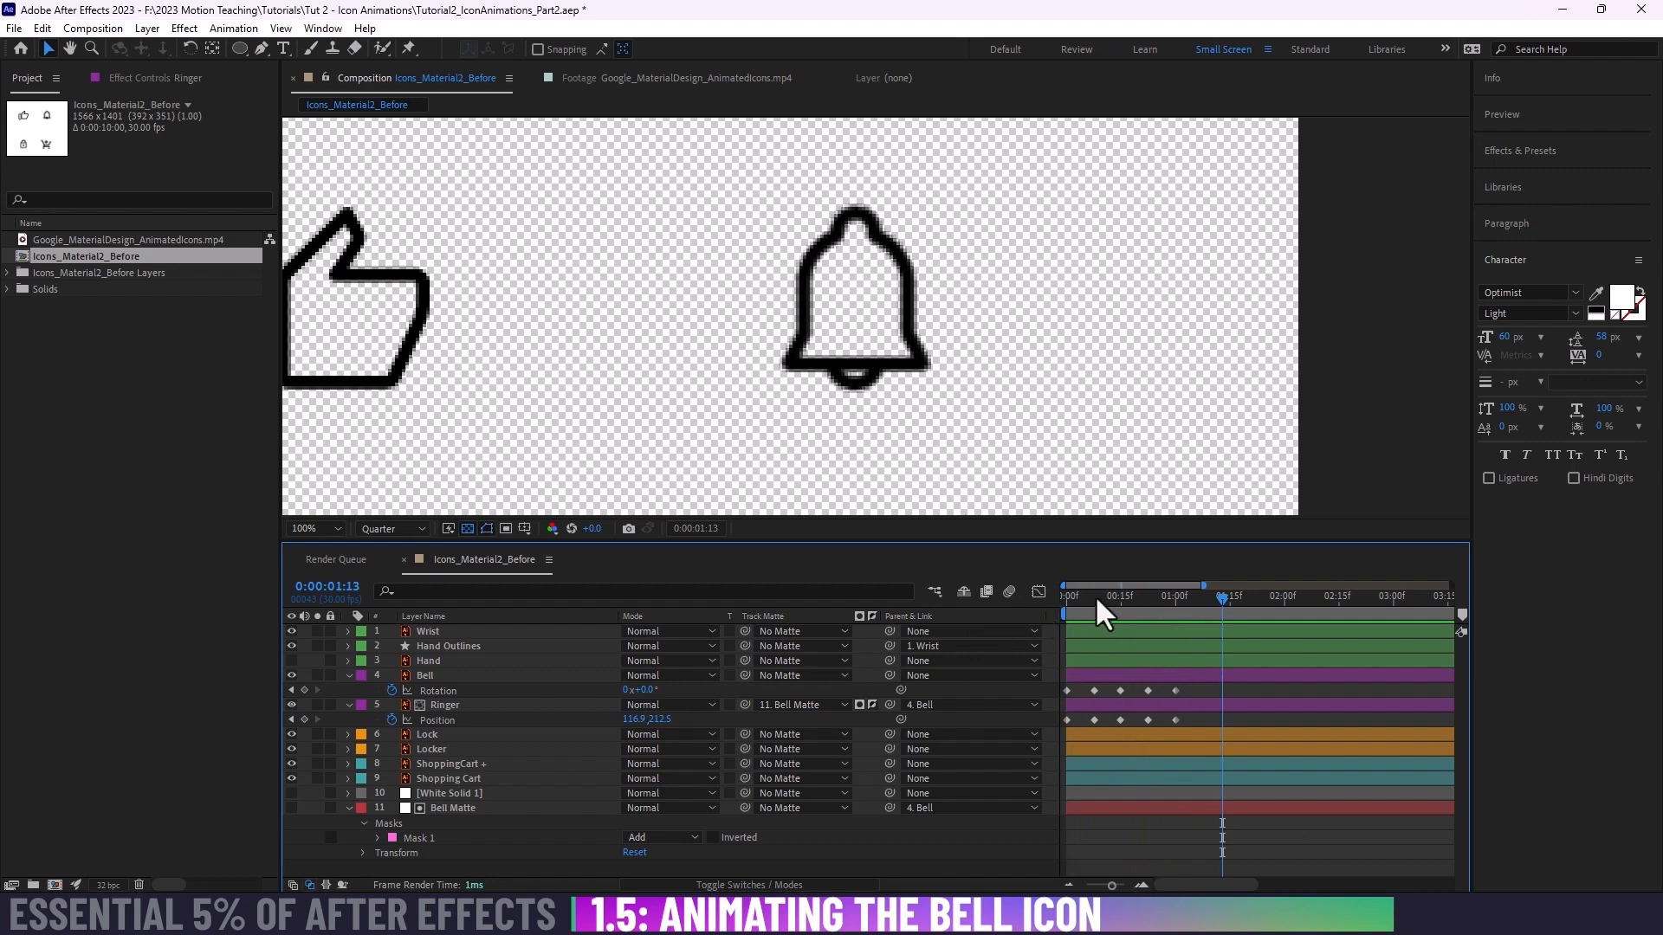
pyautogui.press('Home')
pyautogui.press('space')
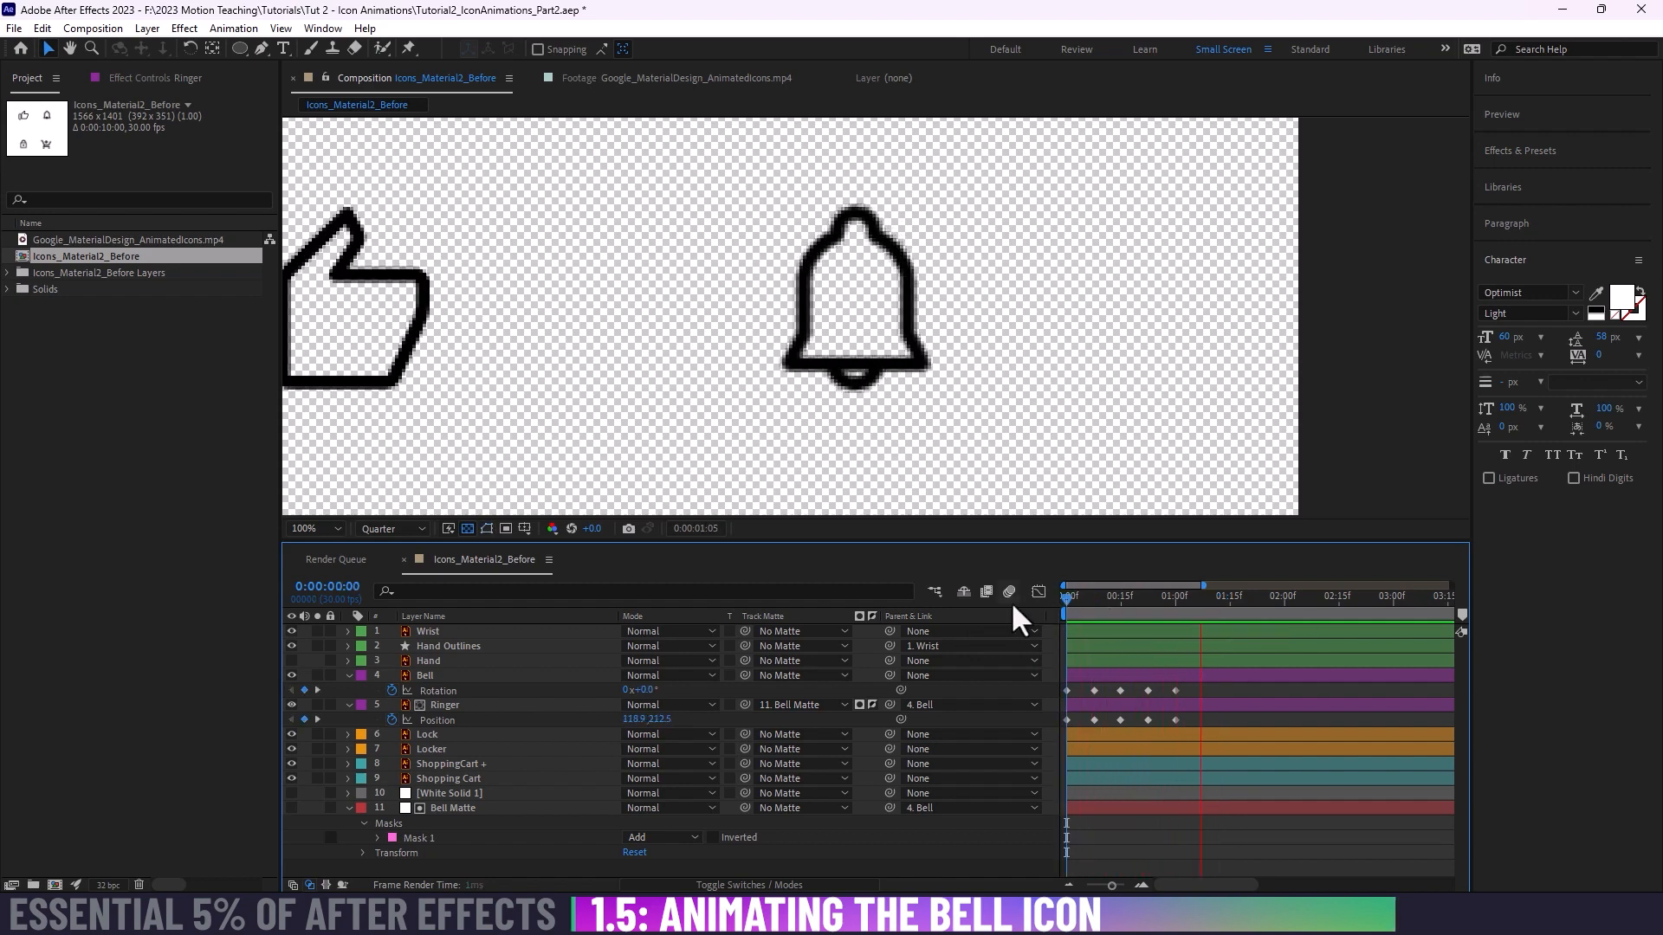
pyautogui.press('space')
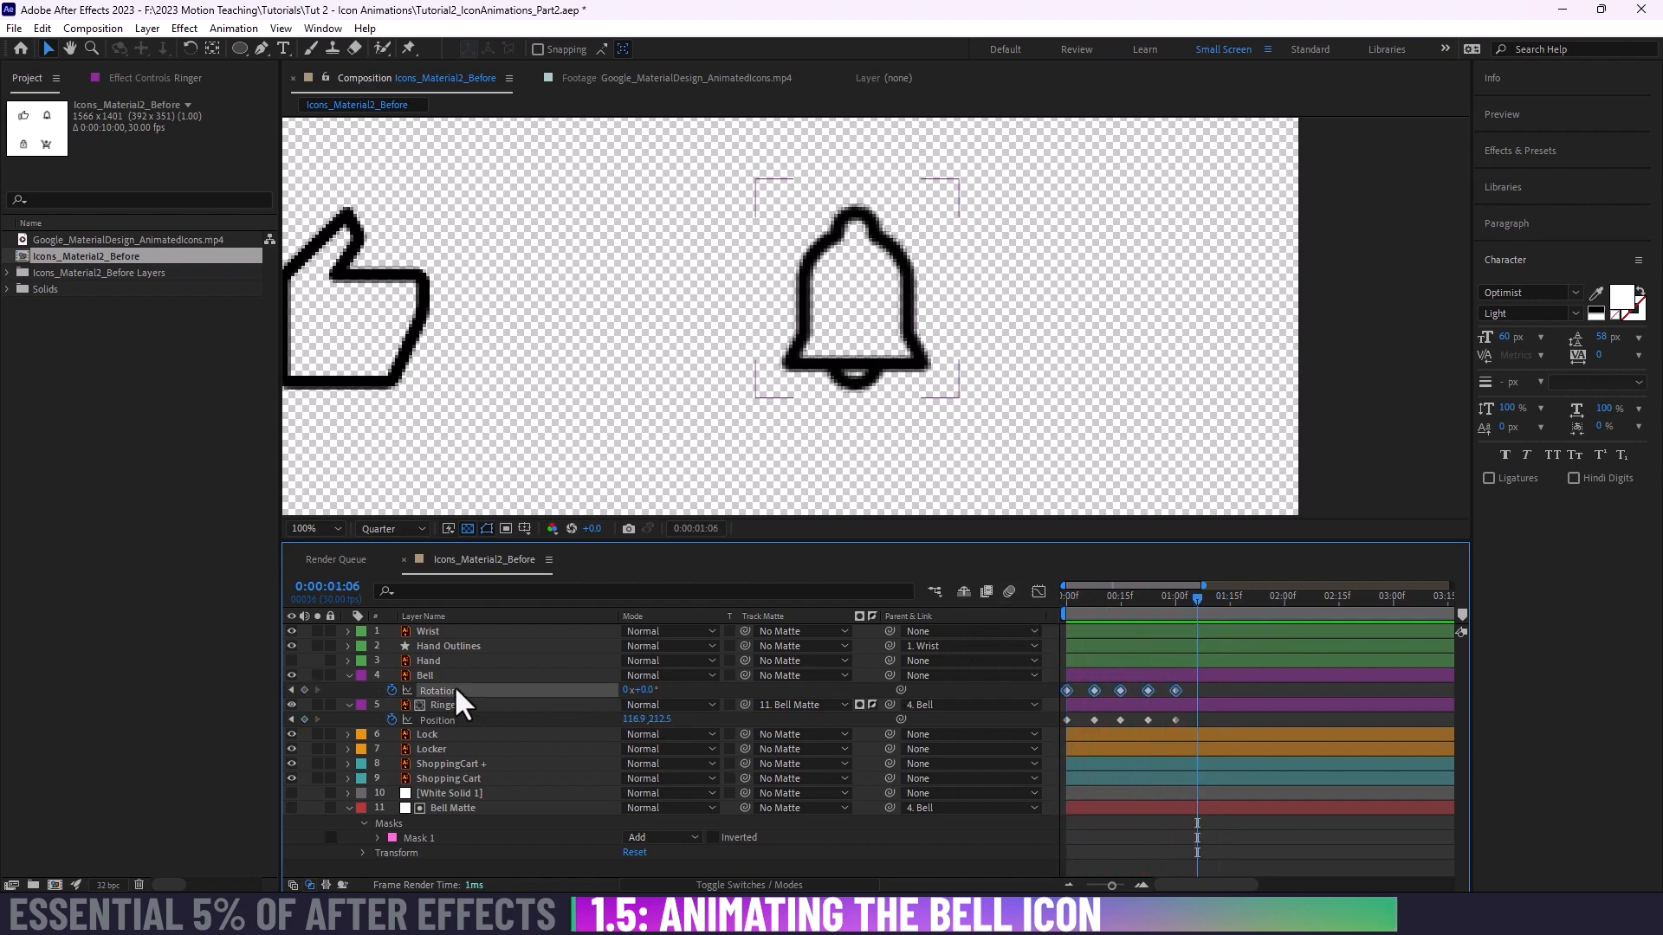
# Step: Show the Bell's Rotation value graph in the Graph Editor and place the playhead at 0:00:01:00
pyautogui.click(474, 690)
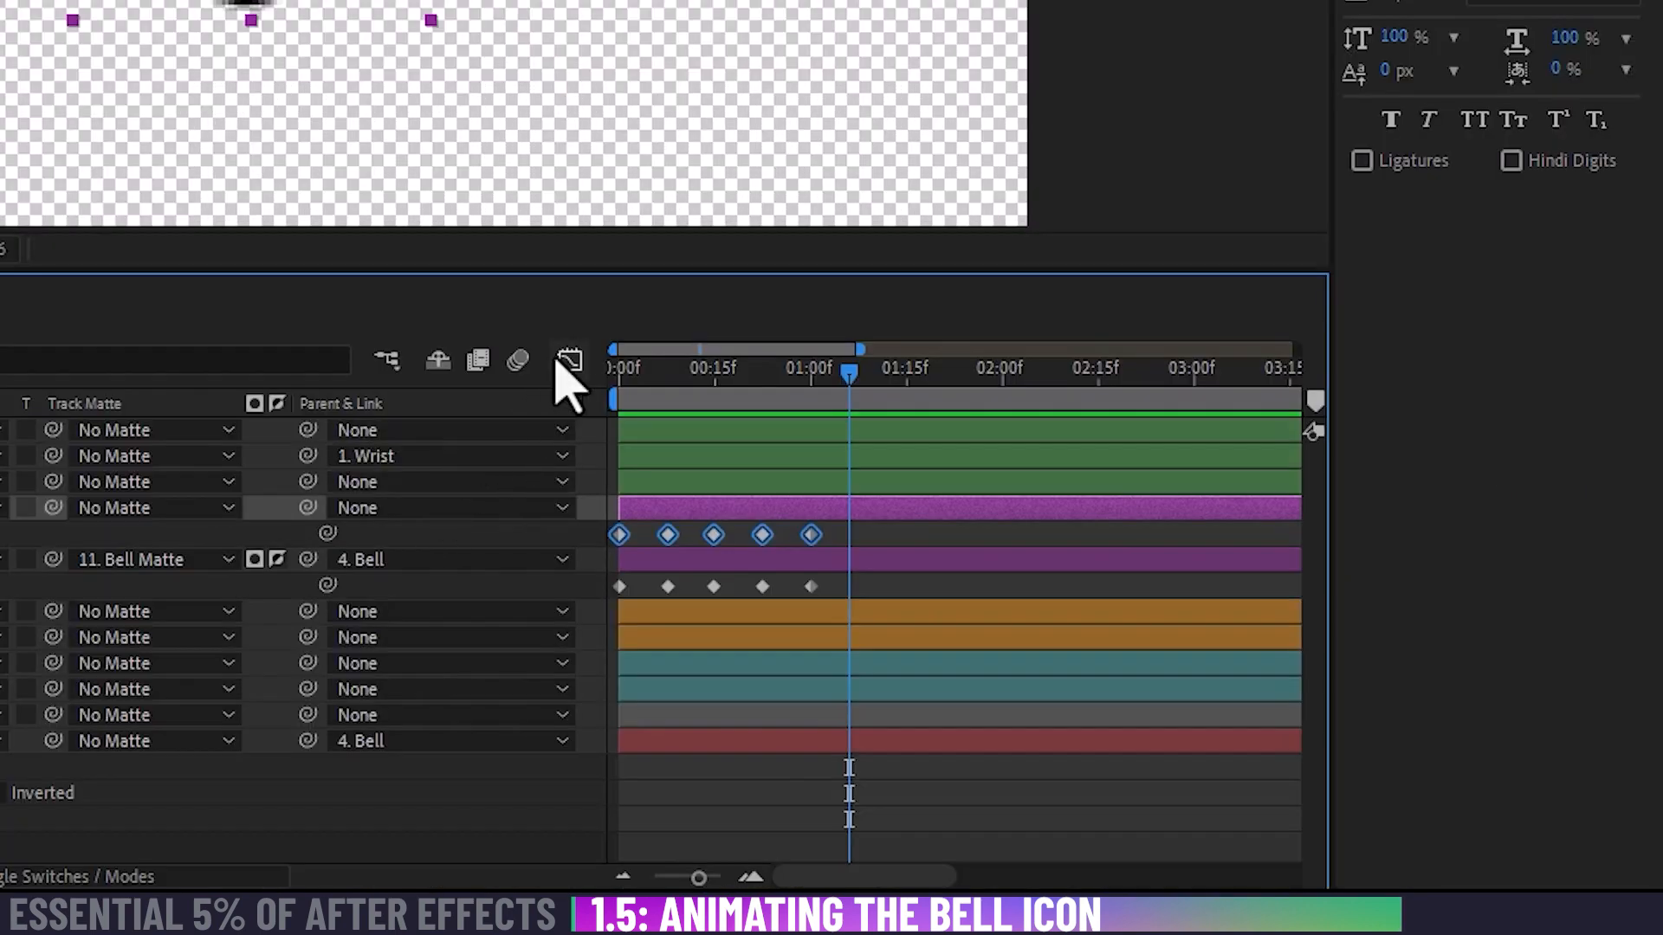
pyautogui.click(1038, 591)
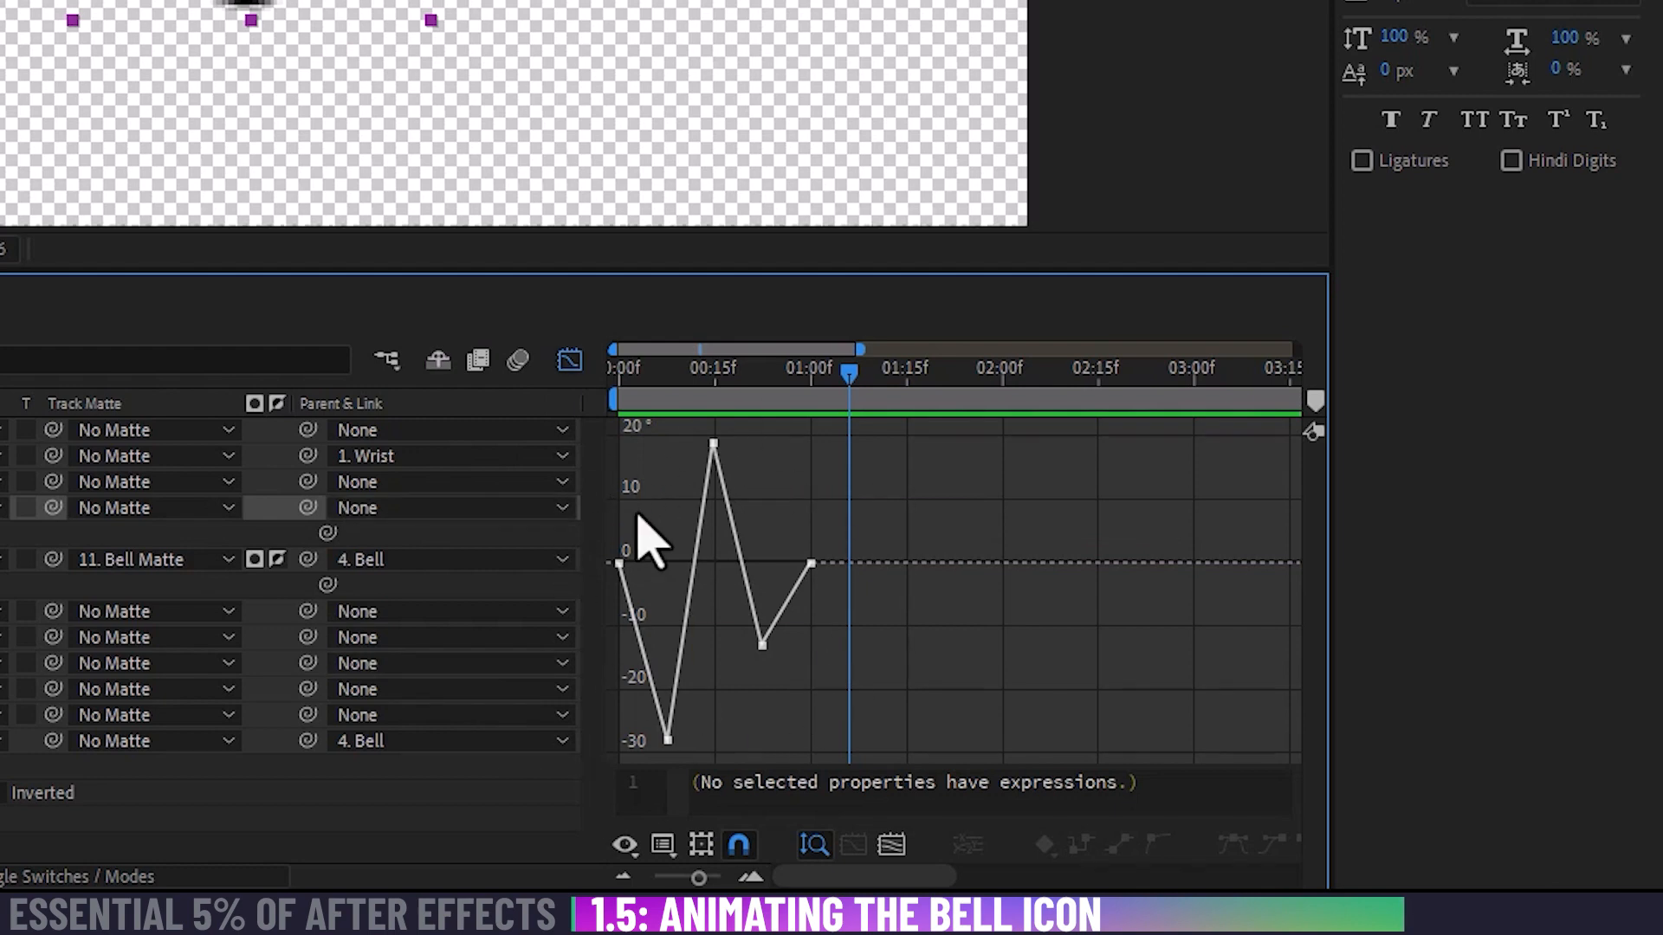
pyautogui.rightClick(890, 596)
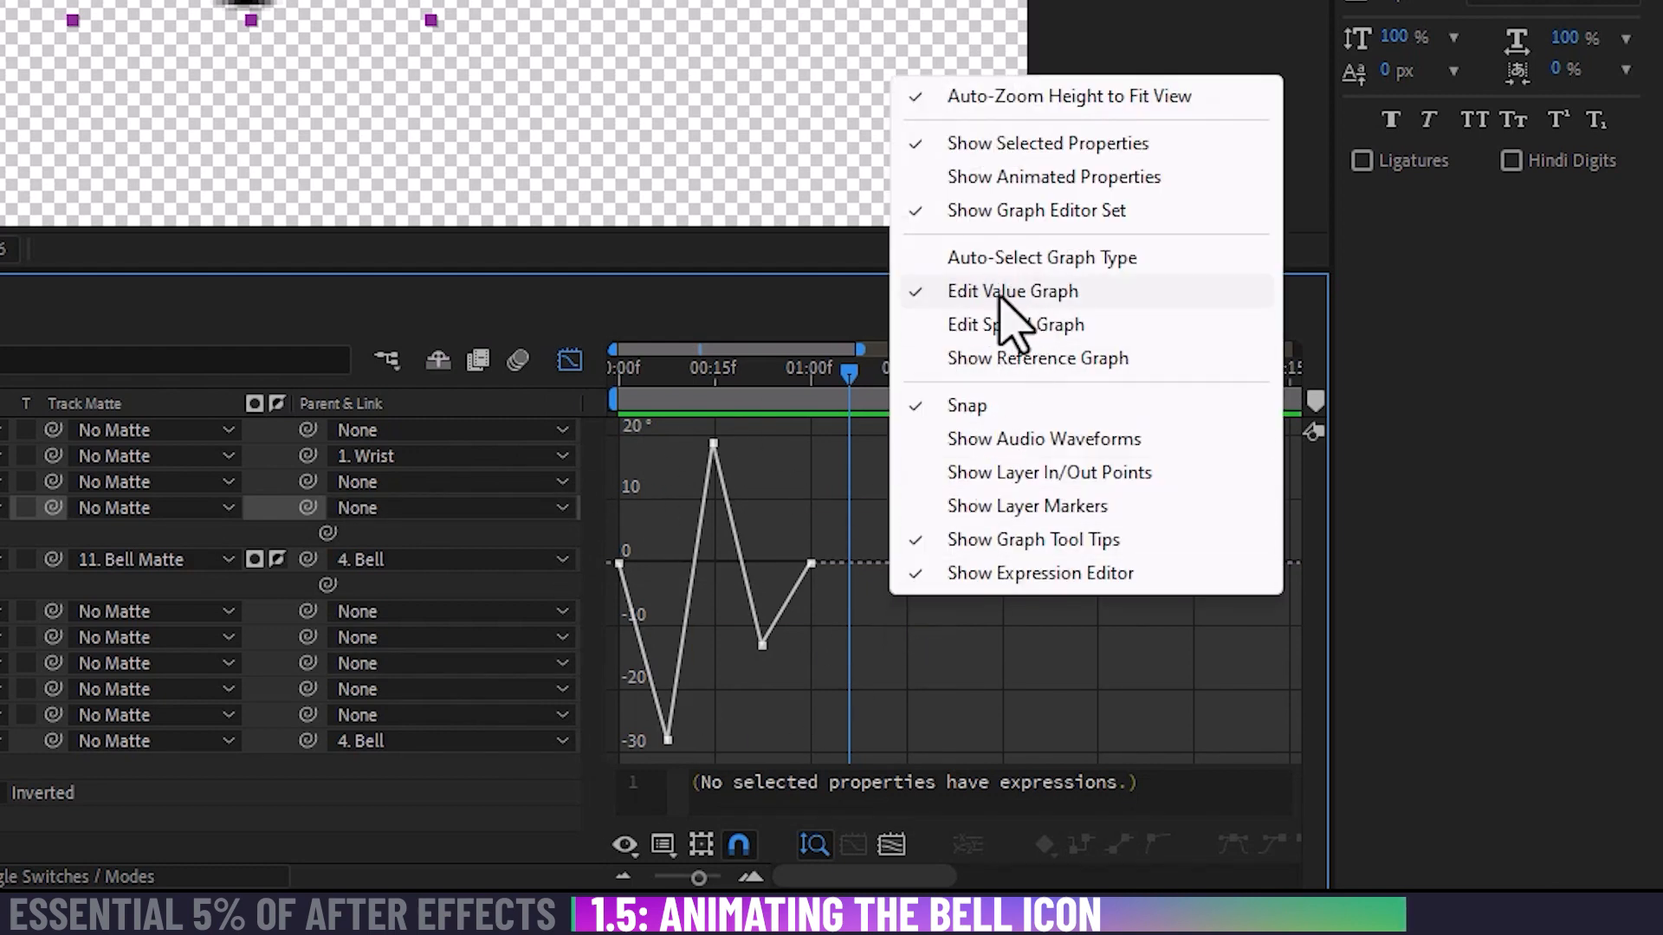
pyautogui.click(799, 473)
pyautogui.moveTo(643, 376); pyautogui.dragTo(812, 386)
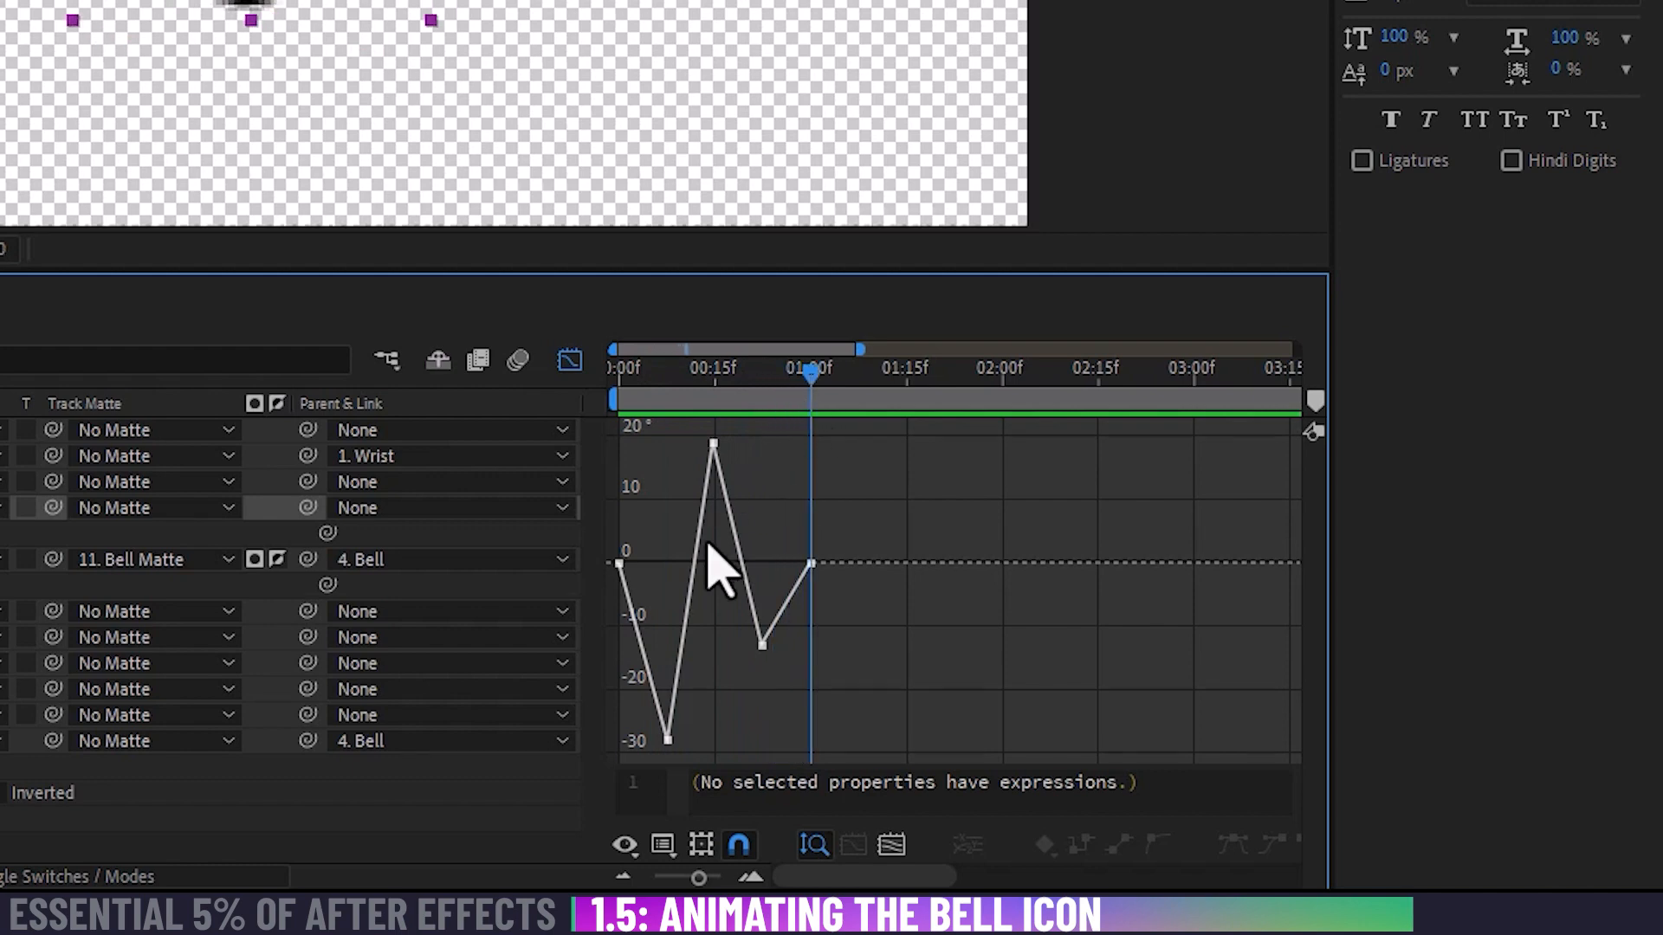
# Step: Apply Easy Ease to all Bell Rotation keyframes, narrow the Layer Name column, and preview the eased swing
pyautogui.moveTo(935, 424); pyautogui.dragTo(506, 762)
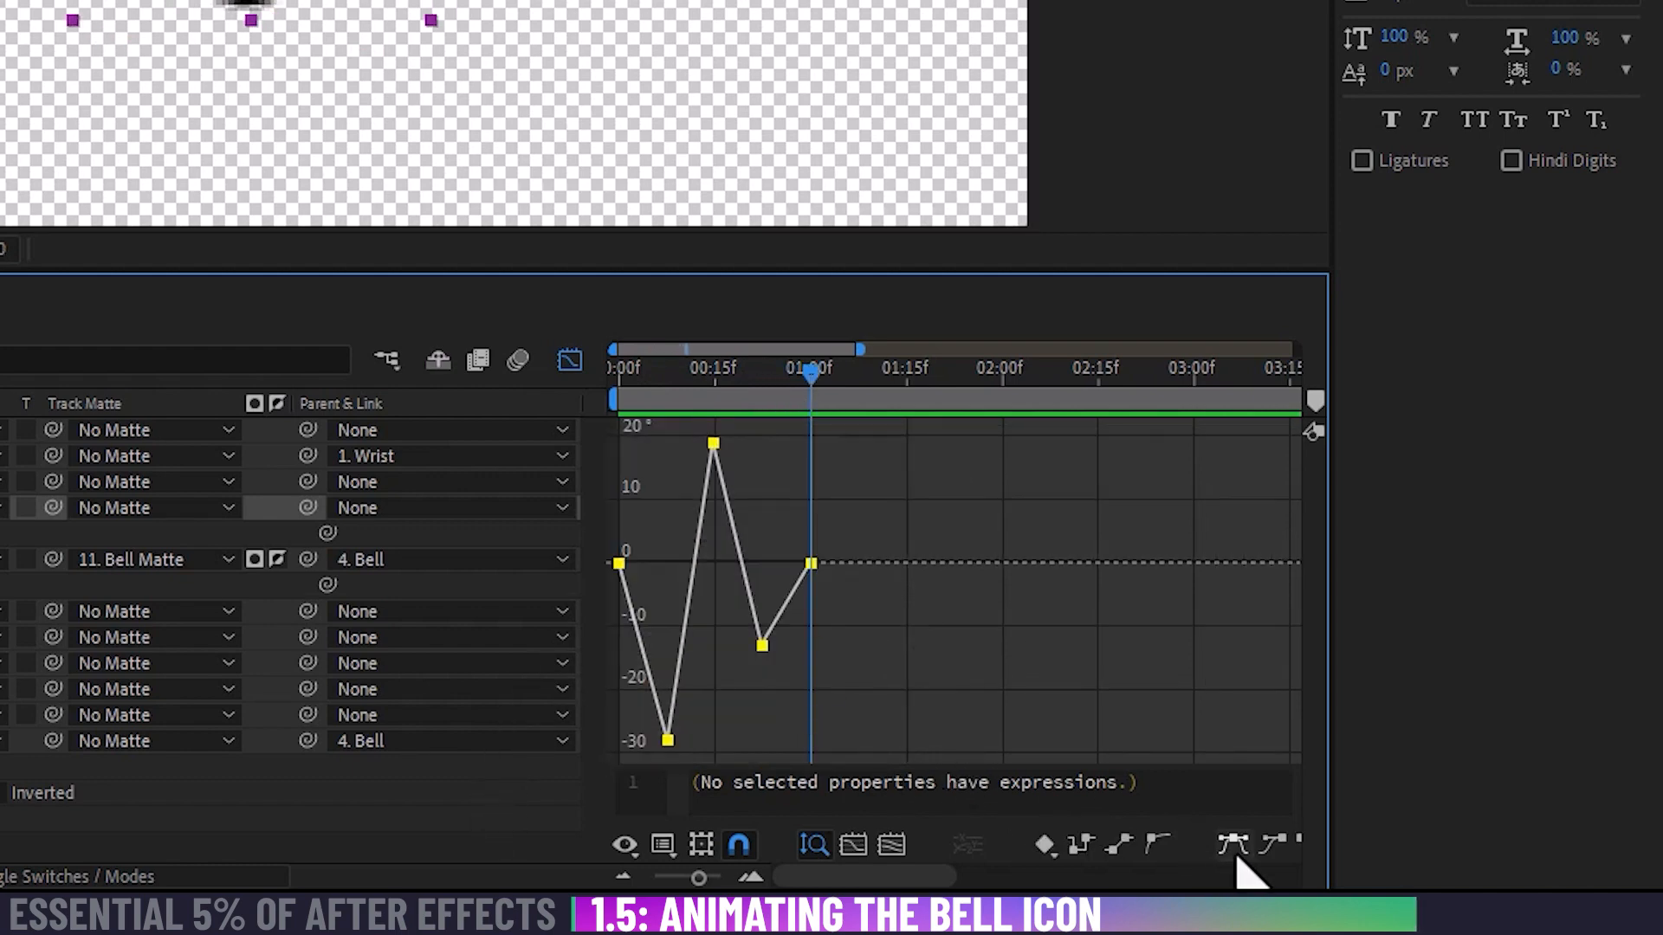
pyautogui.click(1235, 855)
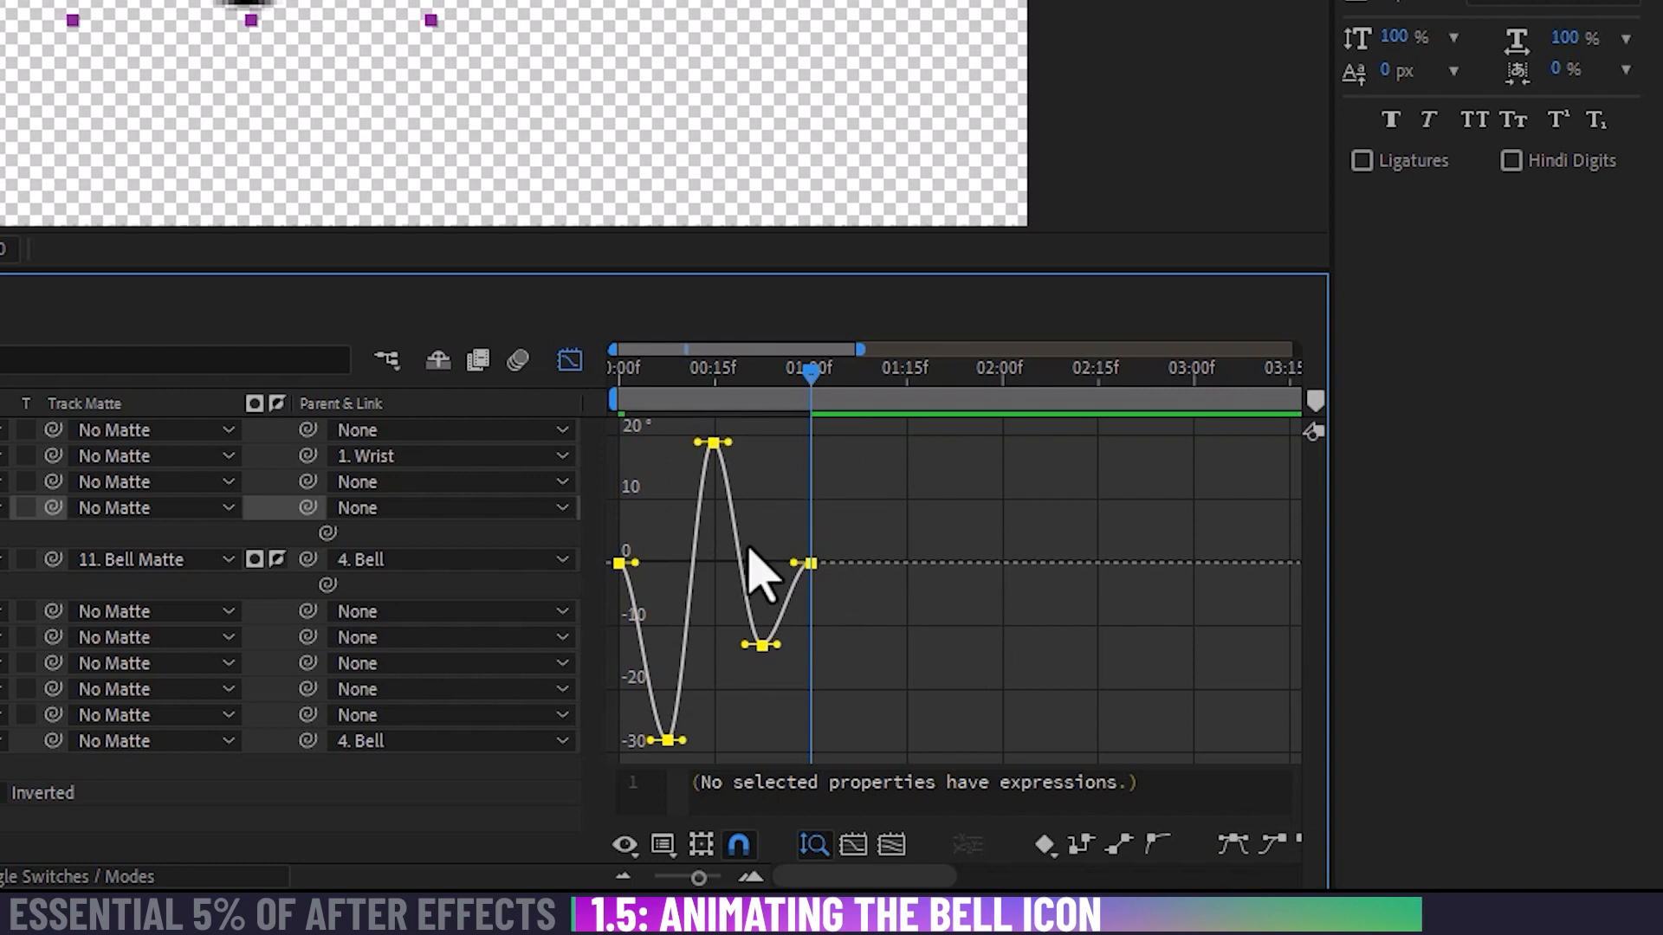
pyautogui.press('=')
pyautogui.moveTo(735, 520); pyautogui.dragTo(1334, 555)
pyautogui.press('=')
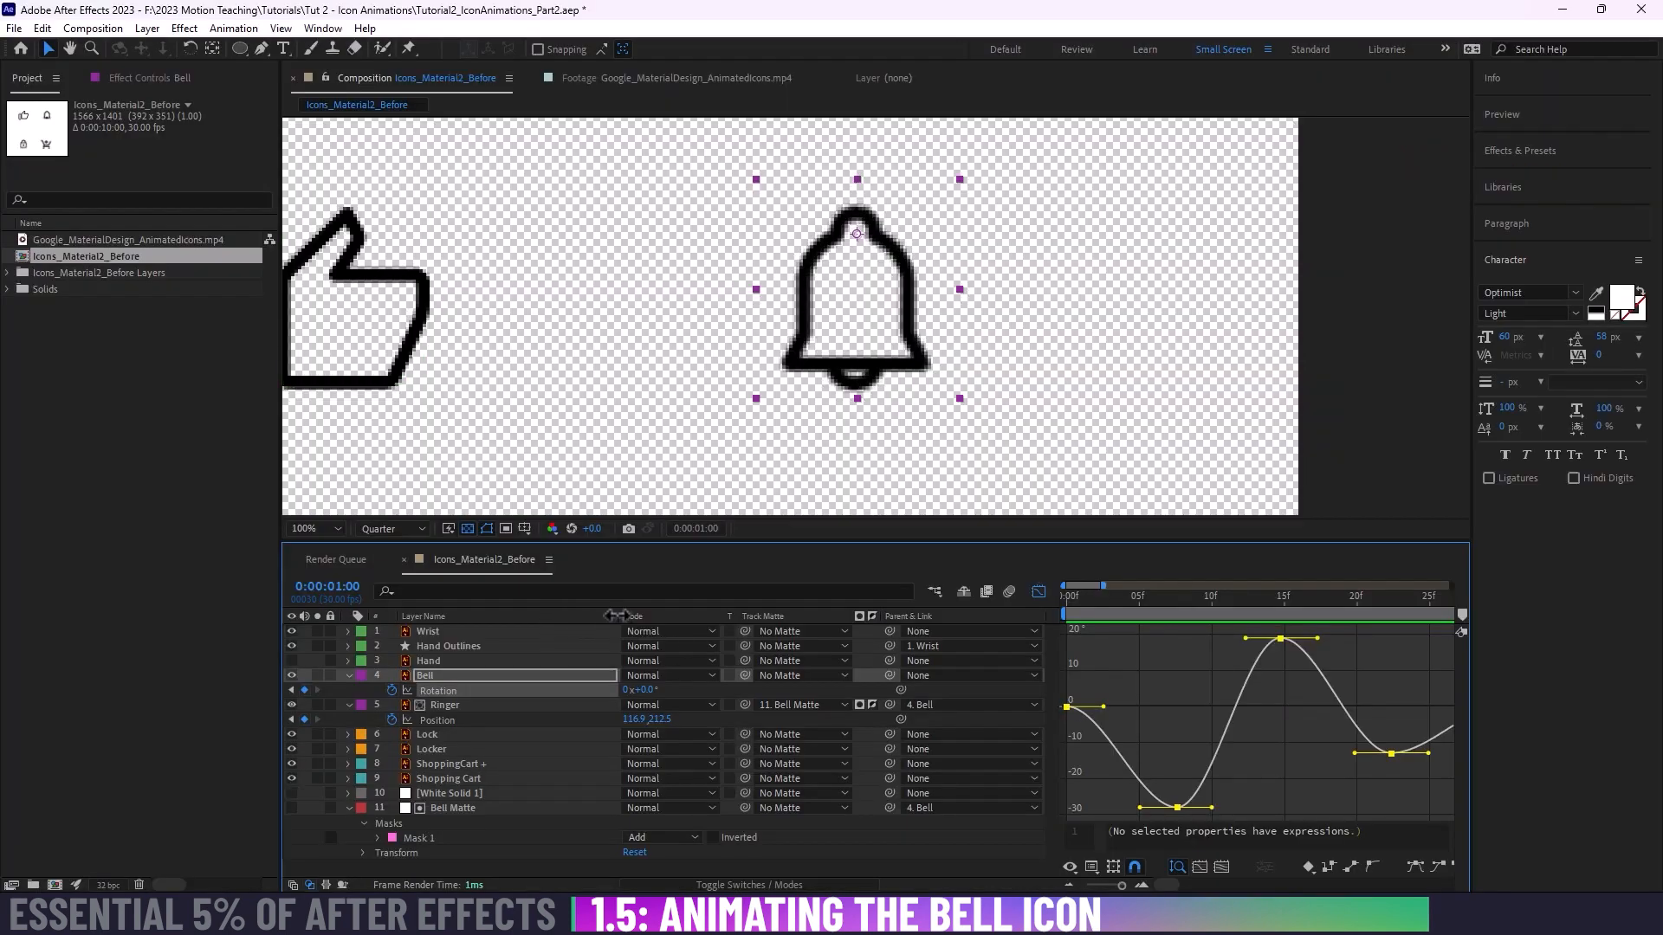
pyautogui.moveTo(617, 615); pyautogui.dragTo(509, 614)
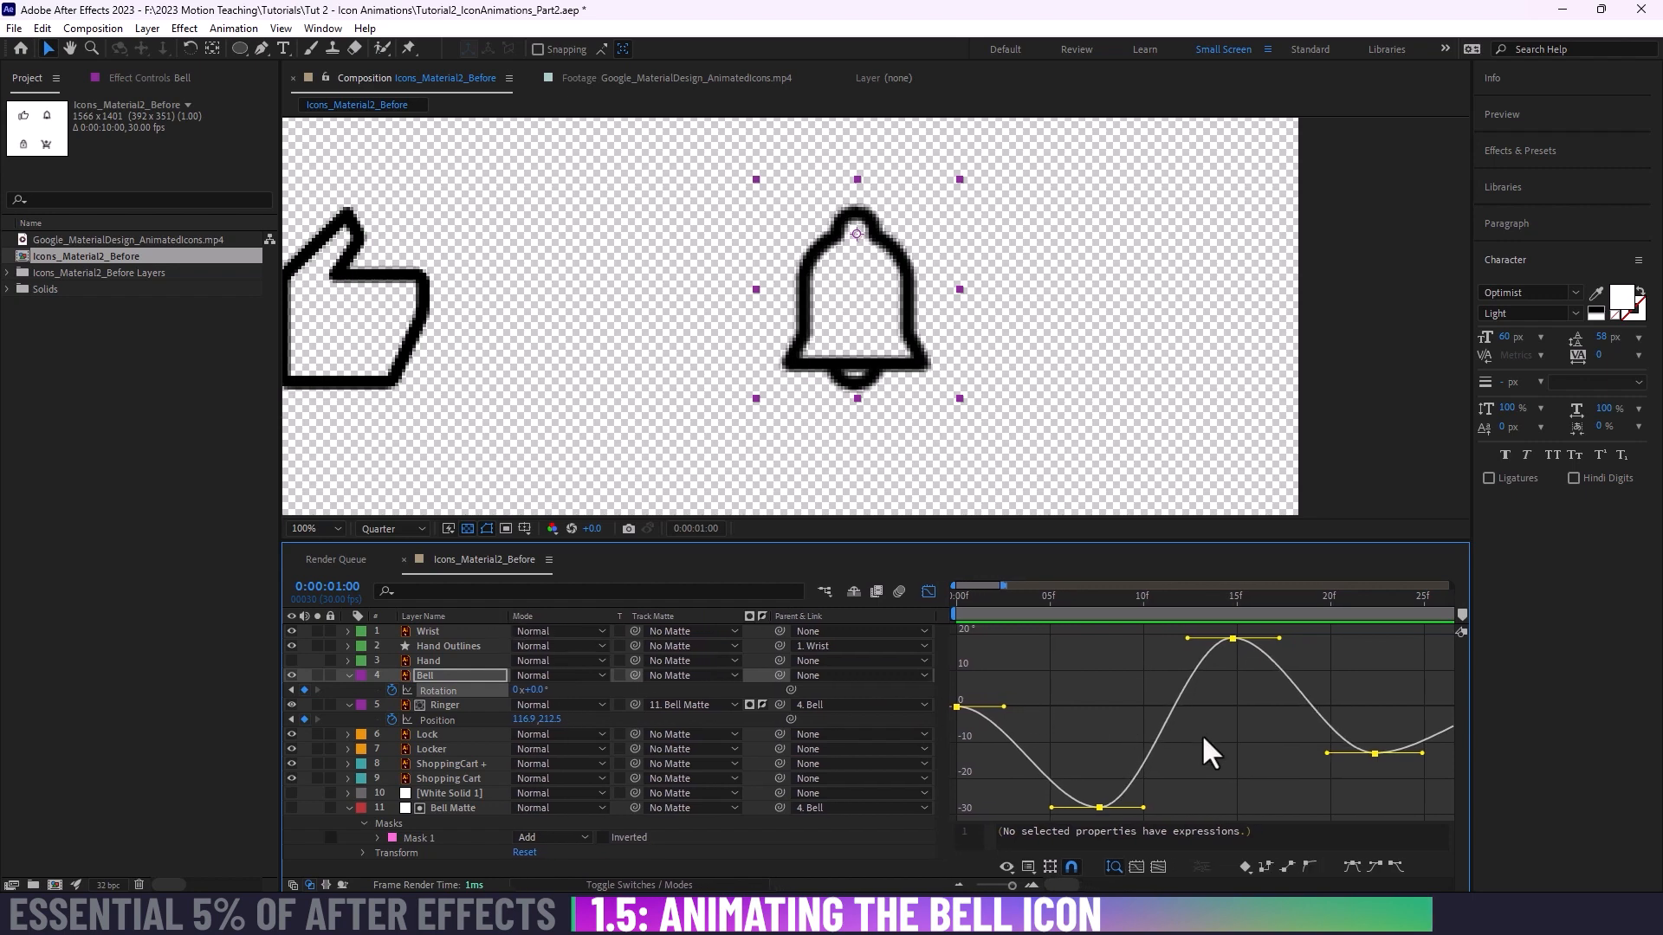
pyautogui.scroll(-1, 1212, 731)
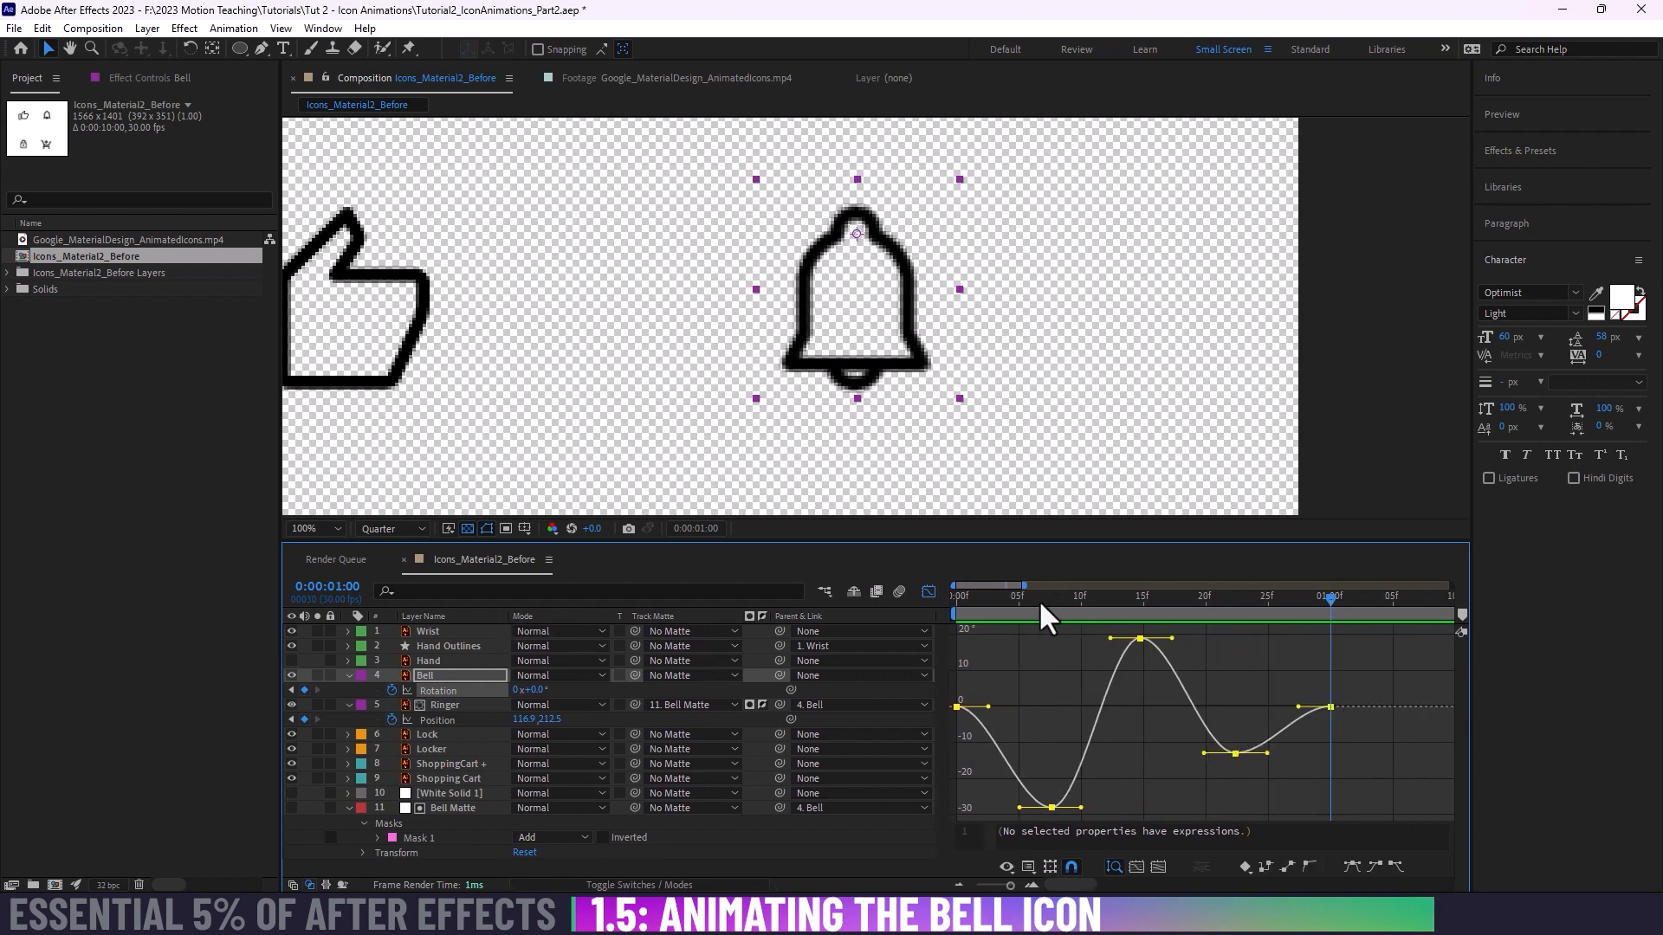
pyautogui.moveTo(1037, 599); pyautogui.dragTo(1079, 633)
pyautogui.press('space')
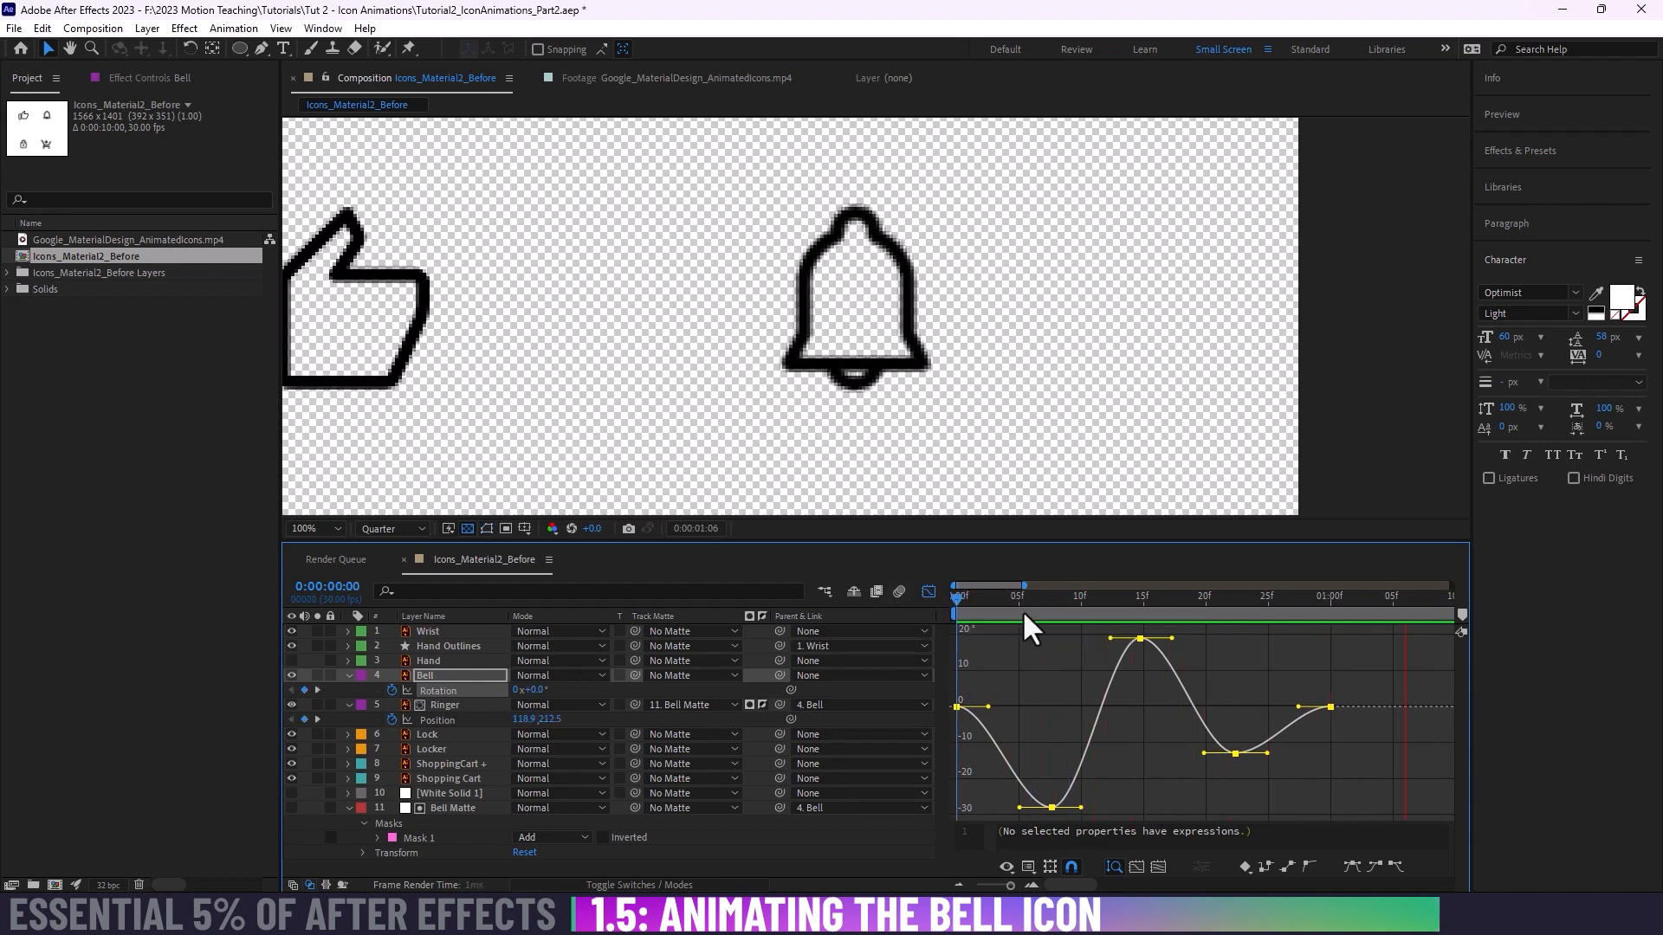
# Step: Angle the Bezier handles of the second Bell Rotation keyframe, incoming downward and outgoing upward, and preview the swing
pyautogui.moveTo(944, 597); pyautogui.dragTo(1018, 598)
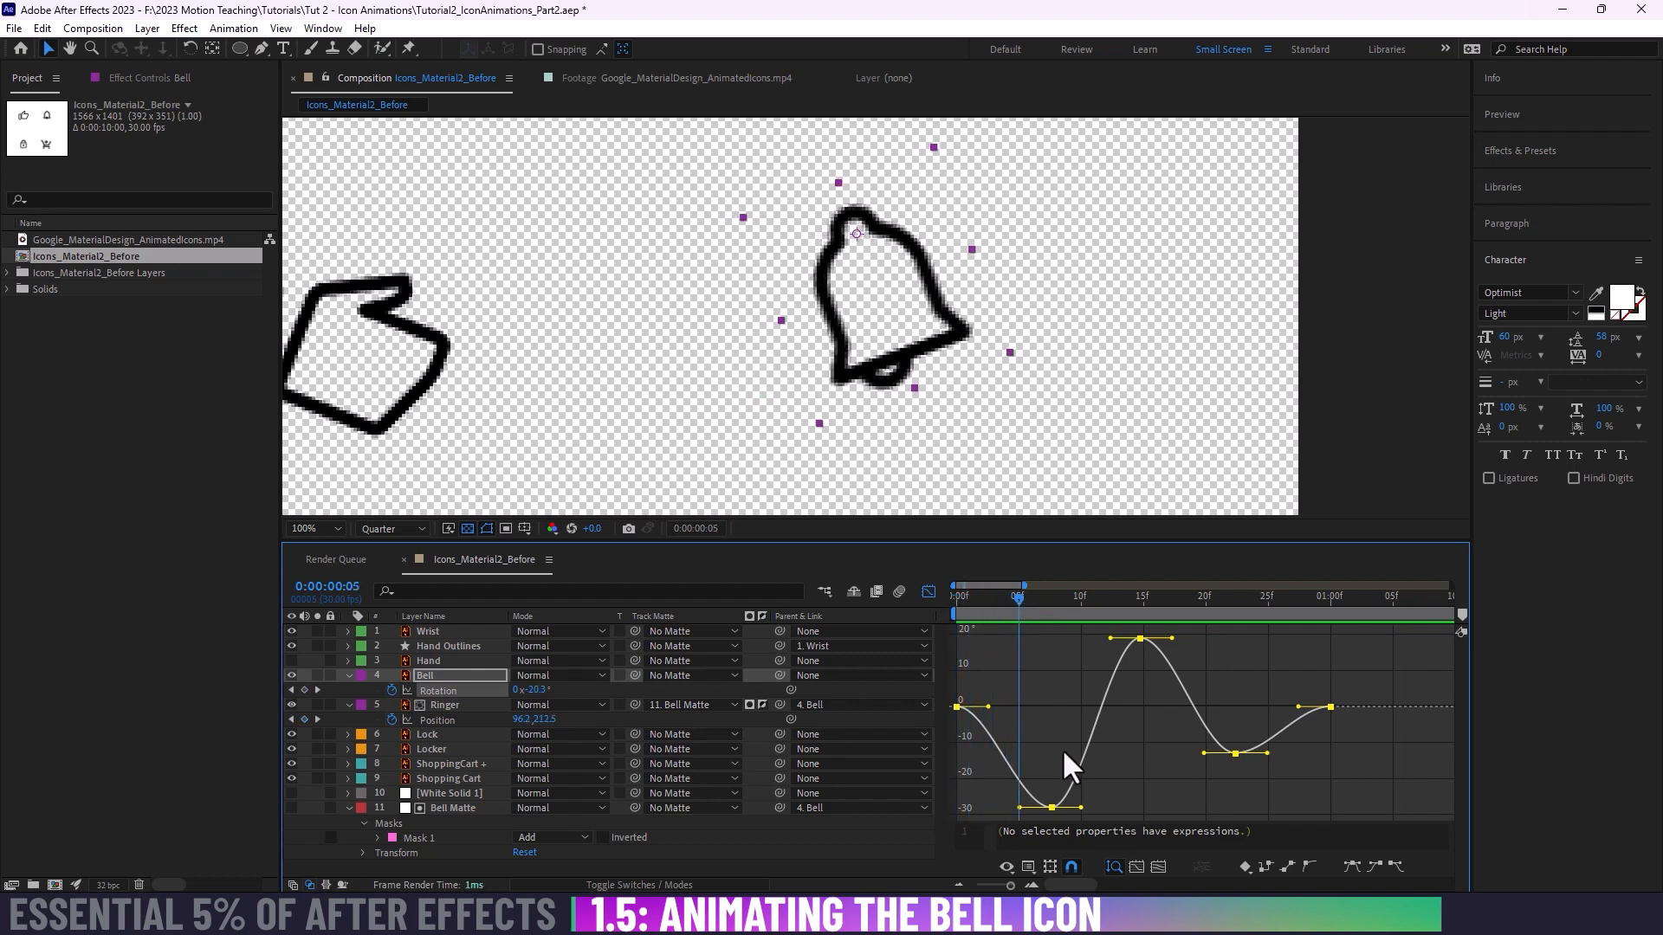
pyautogui.click(1052, 808)
pyautogui.moveTo(1081, 806); pyautogui.dragTo(1094, 777)
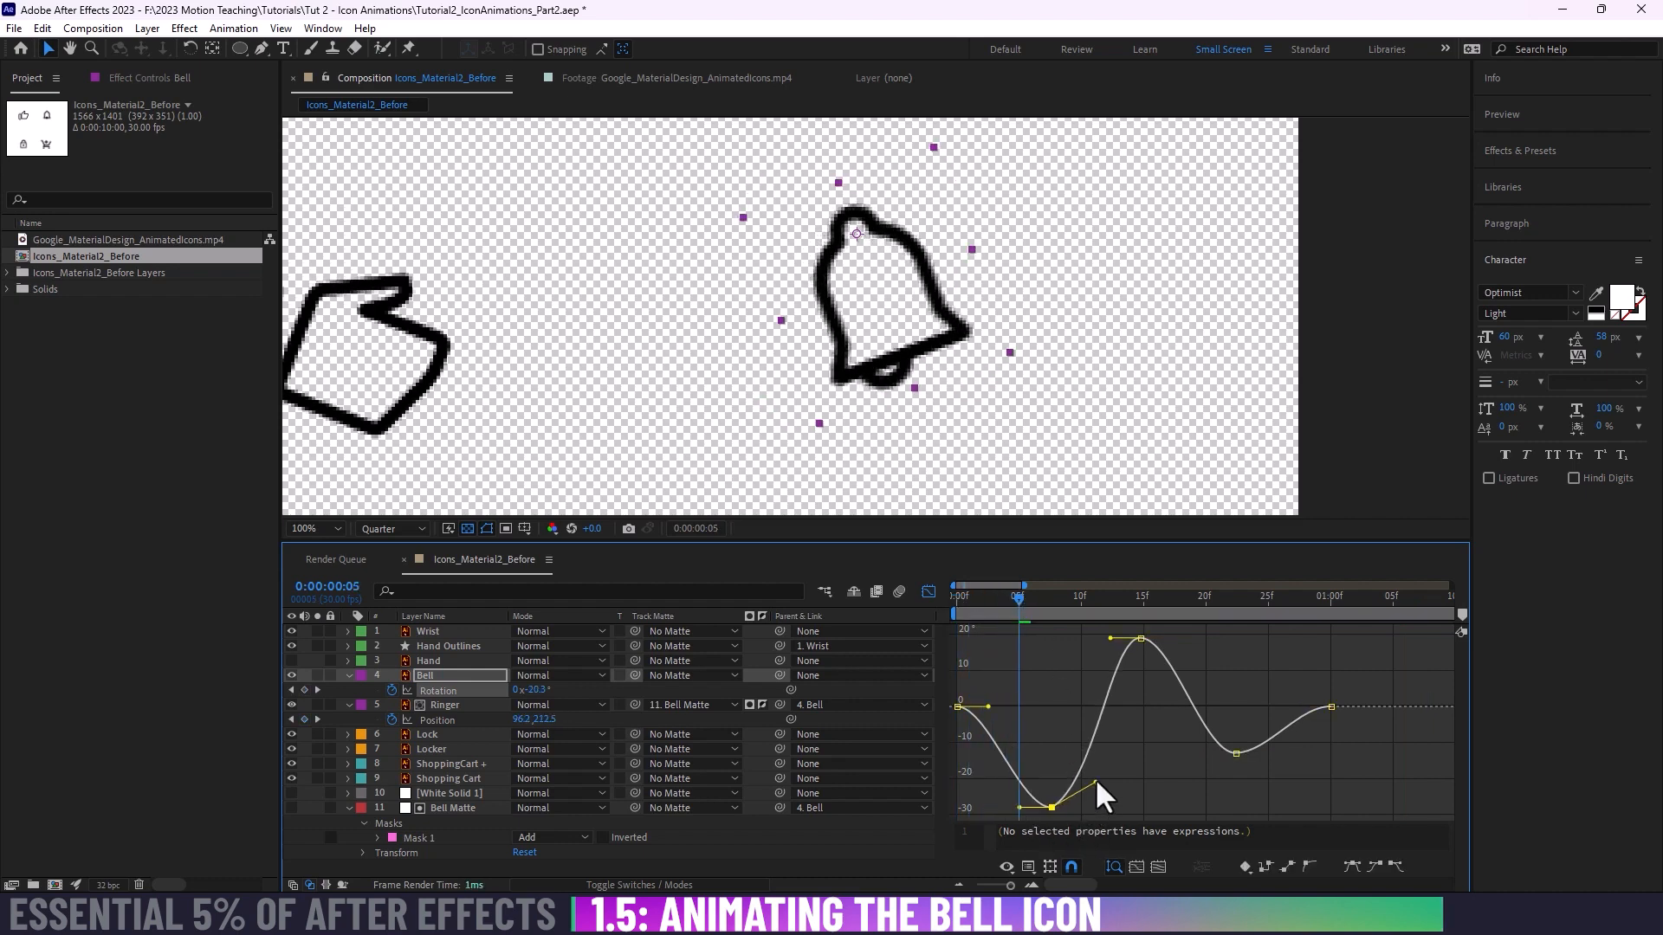
pyautogui.moveTo(1015, 829); pyautogui.dragTo(1018, 829)
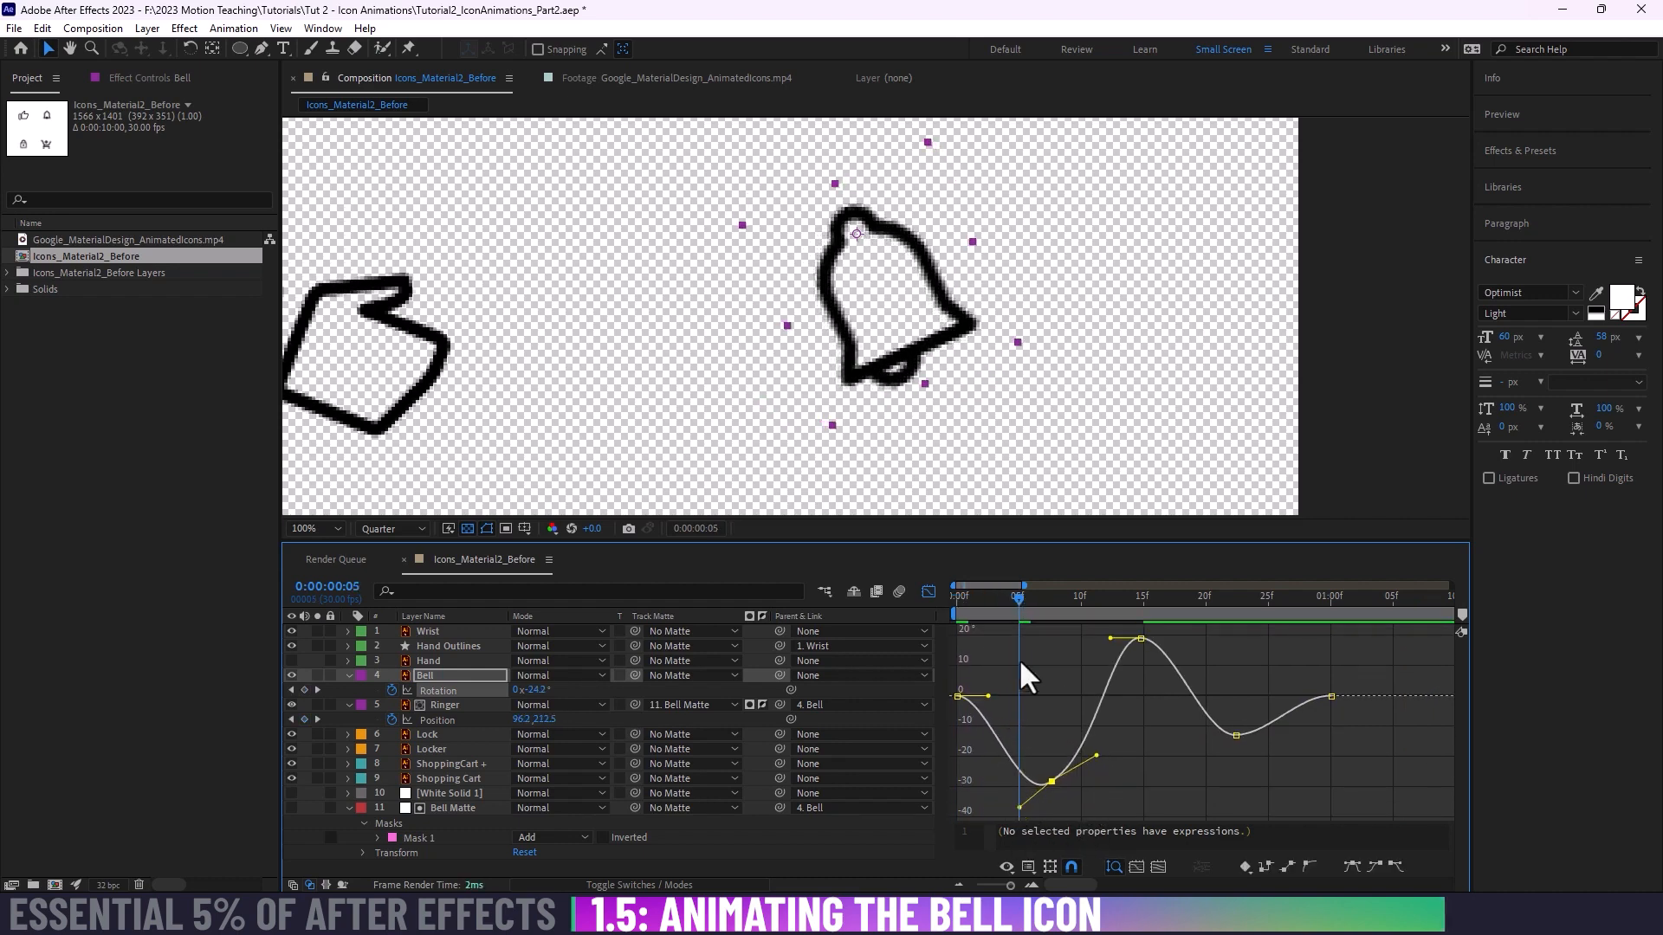
pyautogui.press('space')
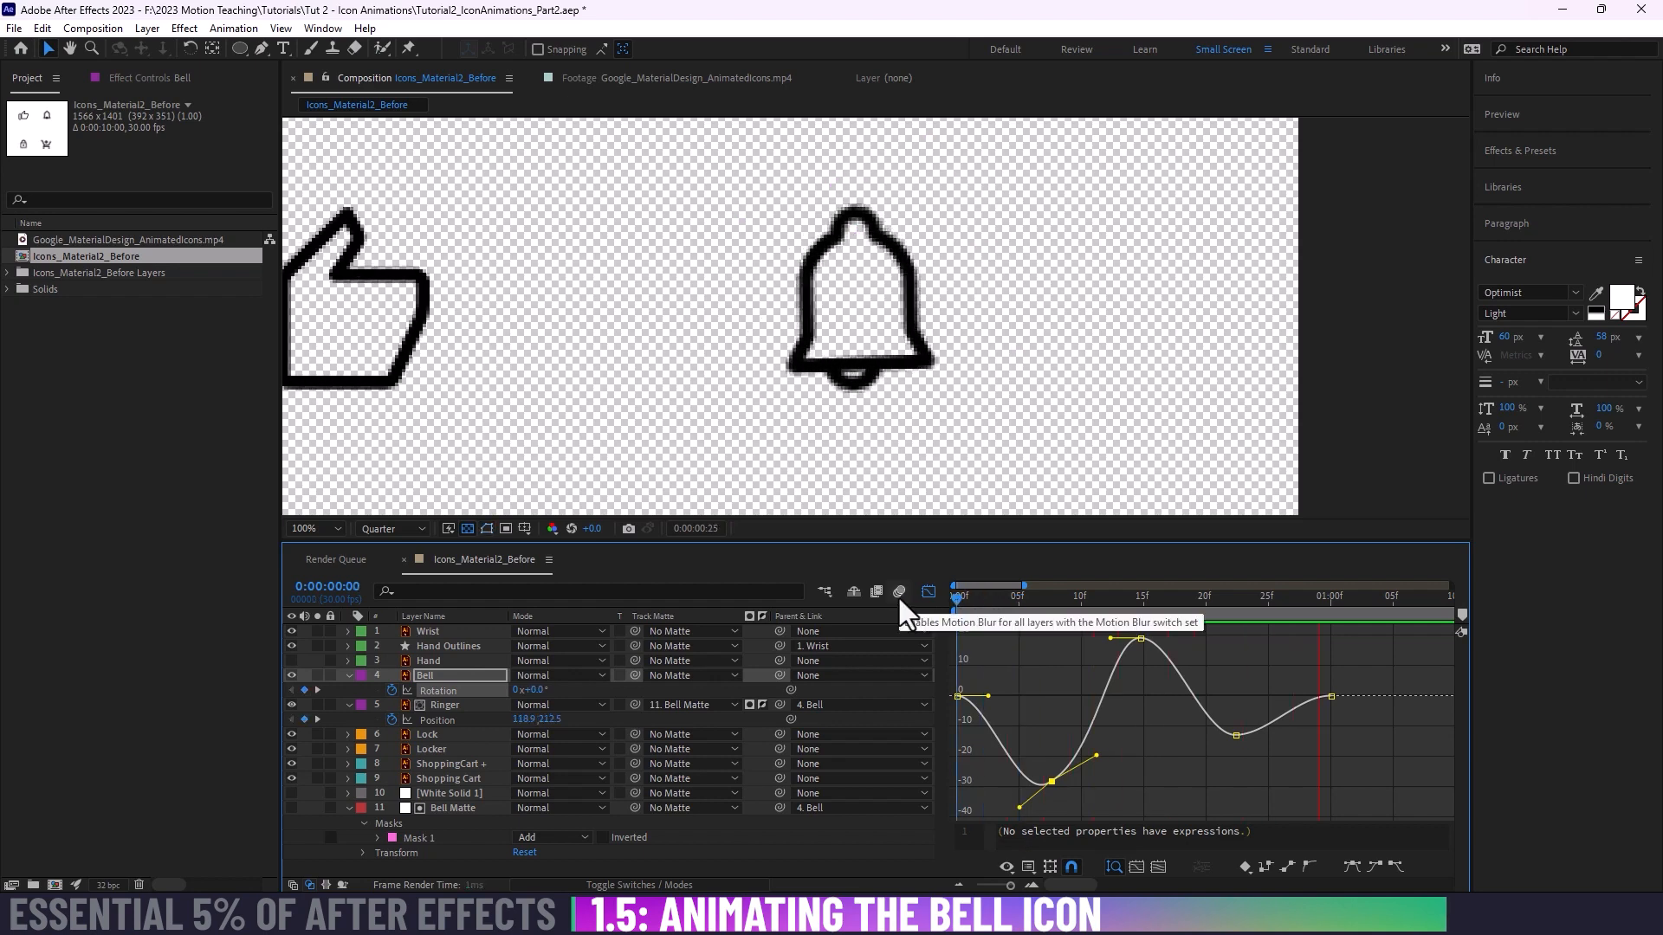
# Step: Lengthen the second Bell Rotation keyframe's incoming handle slightly and replay the swing from the first frame
pyautogui.moveTo(1051, 602)
pyautogui.mouseDown()
pyautogui.moveTo(947, 603)
pyautogui.moveTo(1042, 608)
pyautogui.mouseUp()
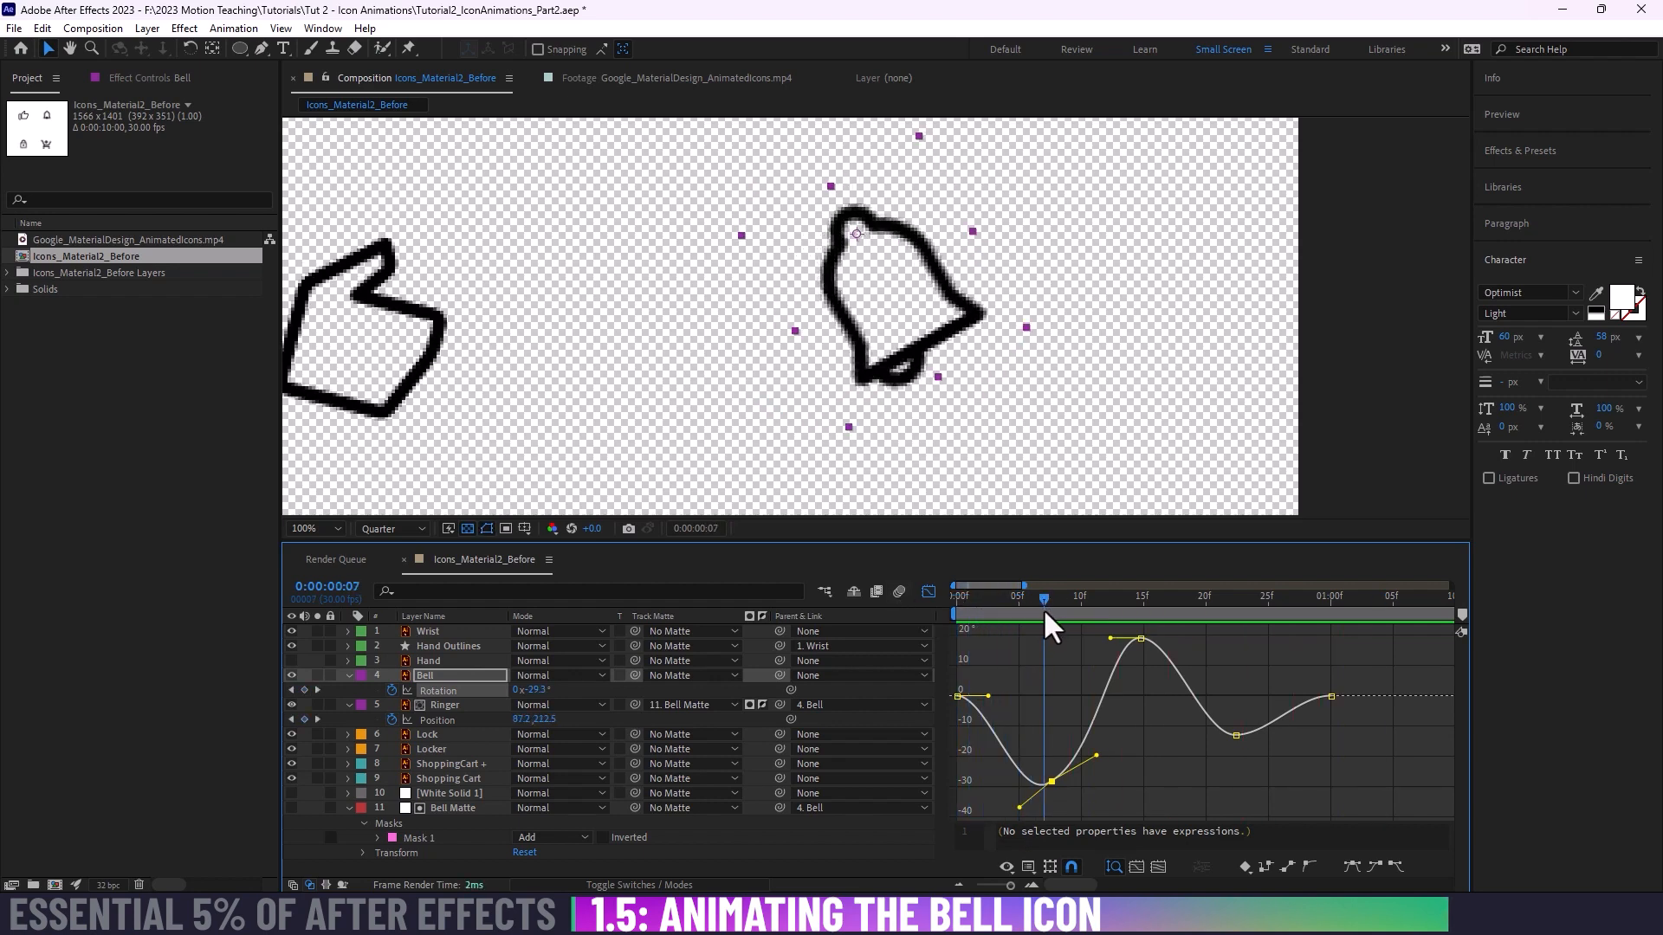
pyautogui.moveTo(1019, 807); pyautogui.dragTo(1010, 814)
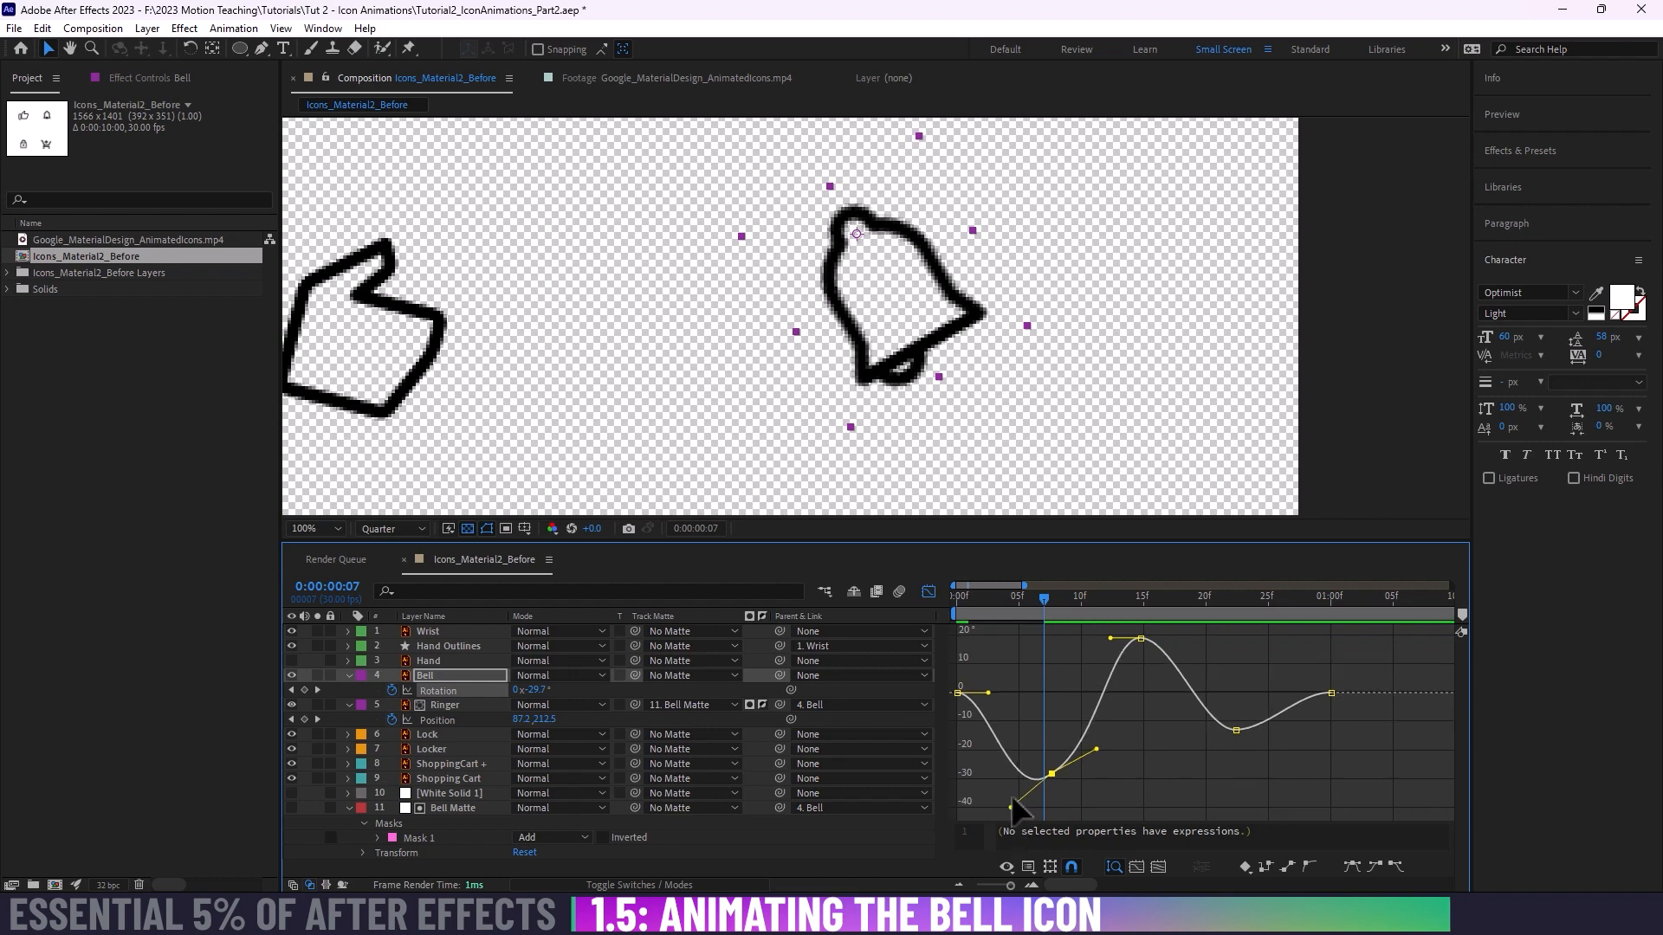
pyautogui.moveTo(963, 598); pyautogui.dragTo(924, 601)
pyautogui.press('space')
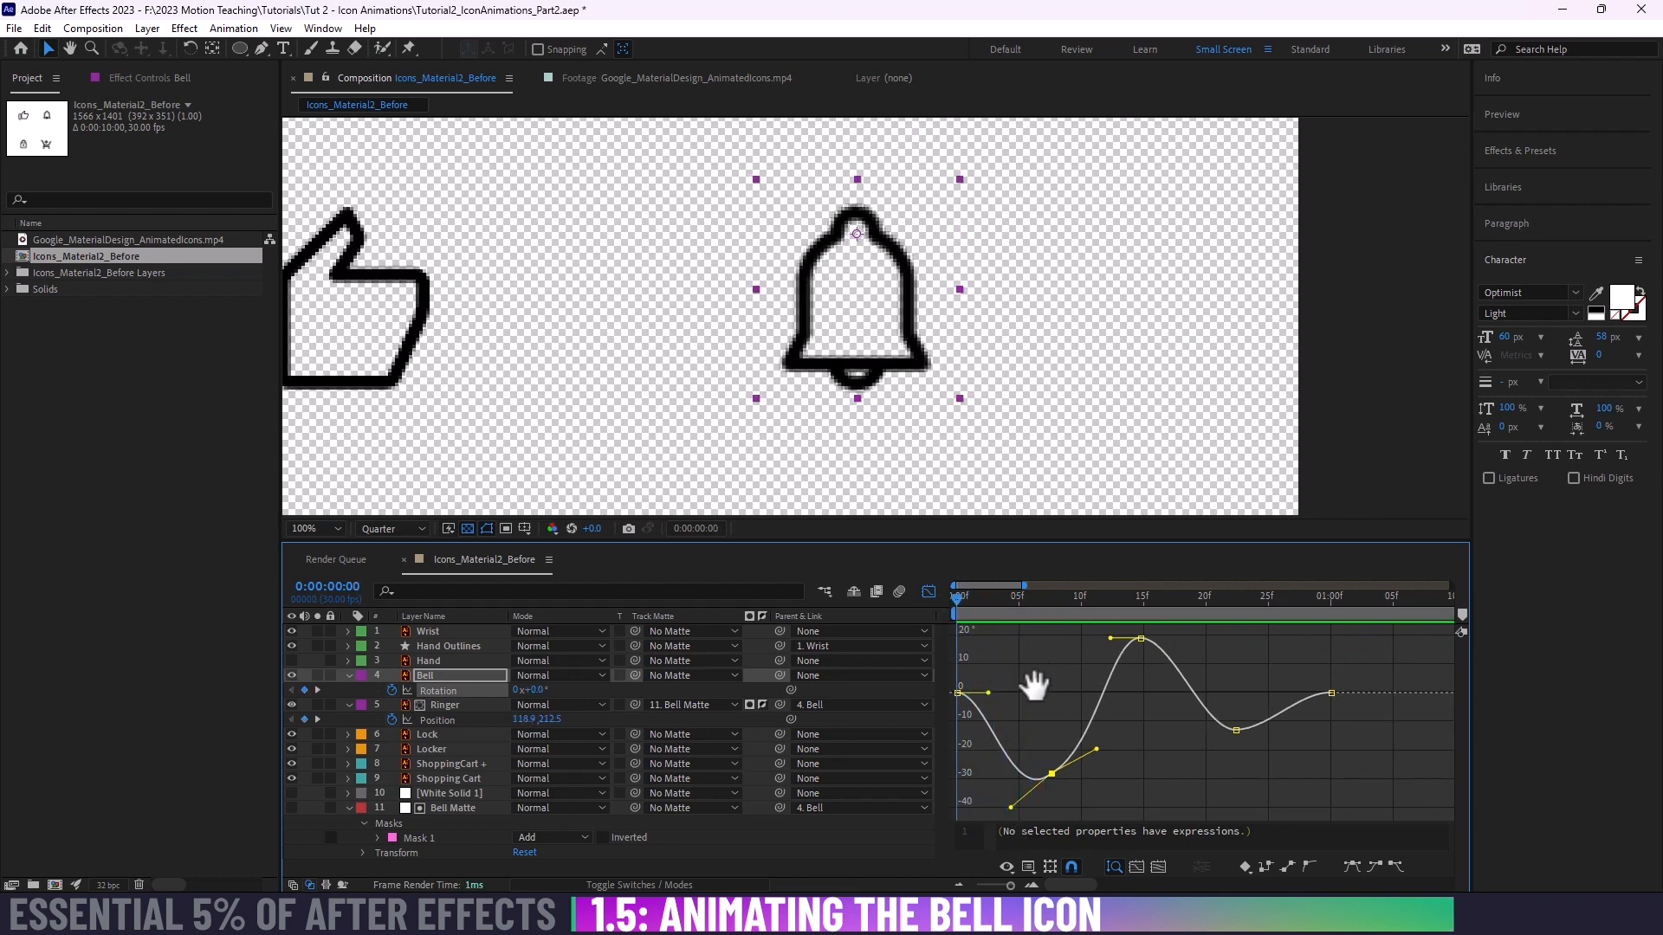
pyautogui.press('space')
# Step: Angle the first Bell Rotation keyframe's outgoing handle steeply downward for a faster start, and replay the swing
pyautogui.moveTo(989, 695); pyautogui.dragTo(972, 745)
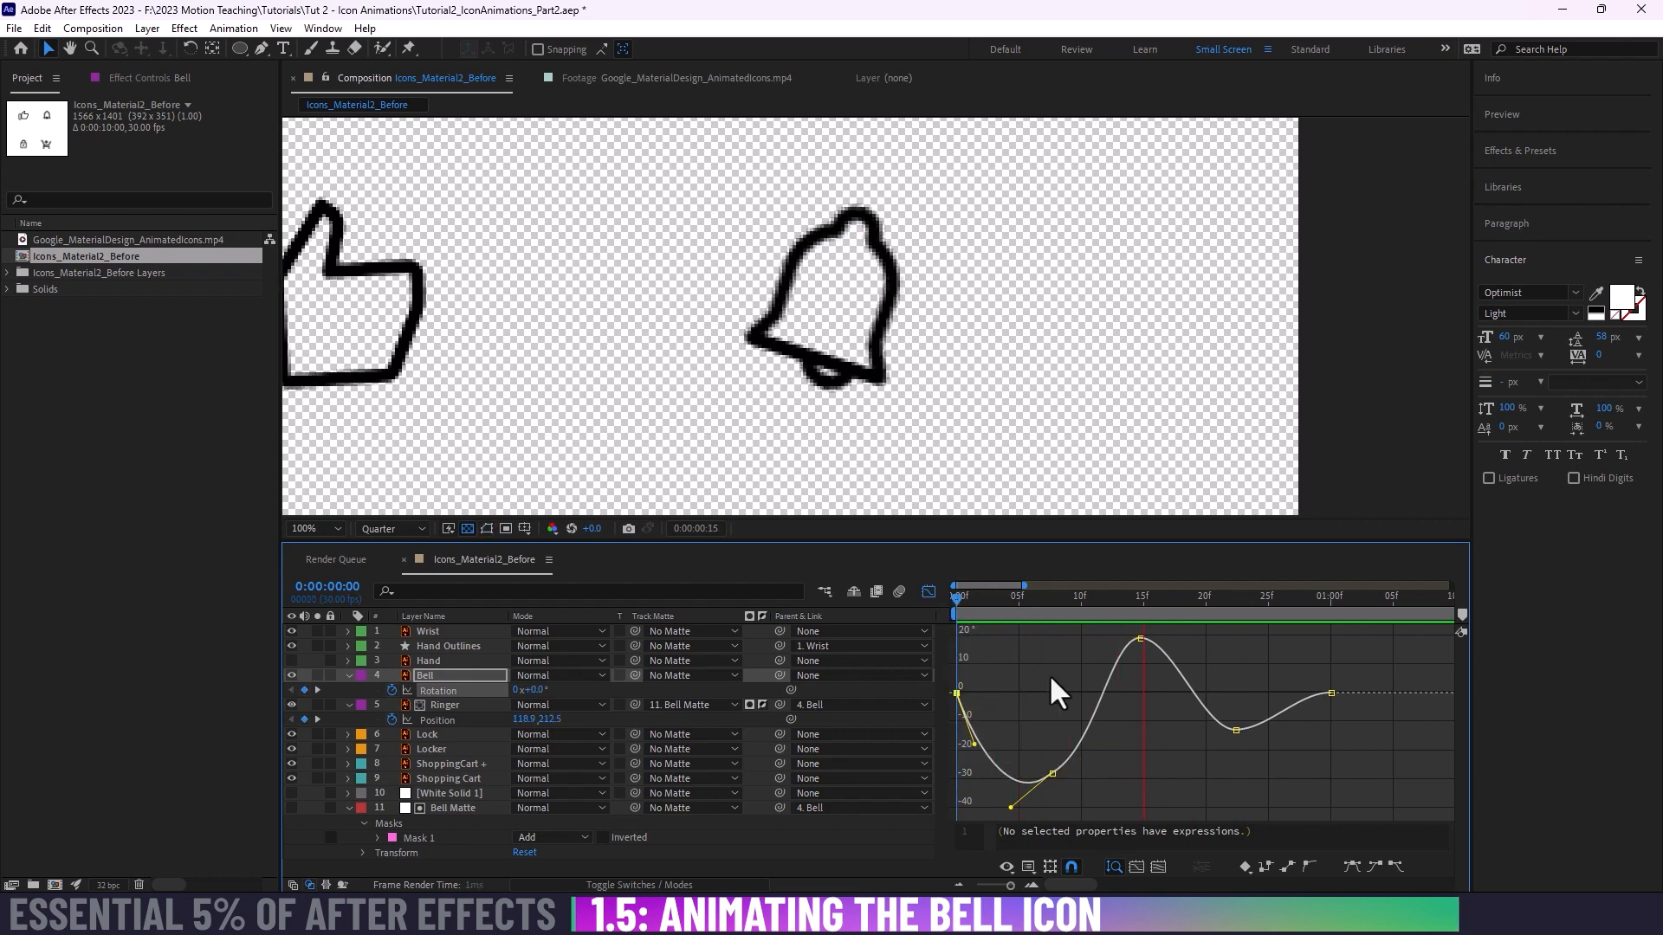
pyautogui.press('space')
pyautogui.click(956, 592)
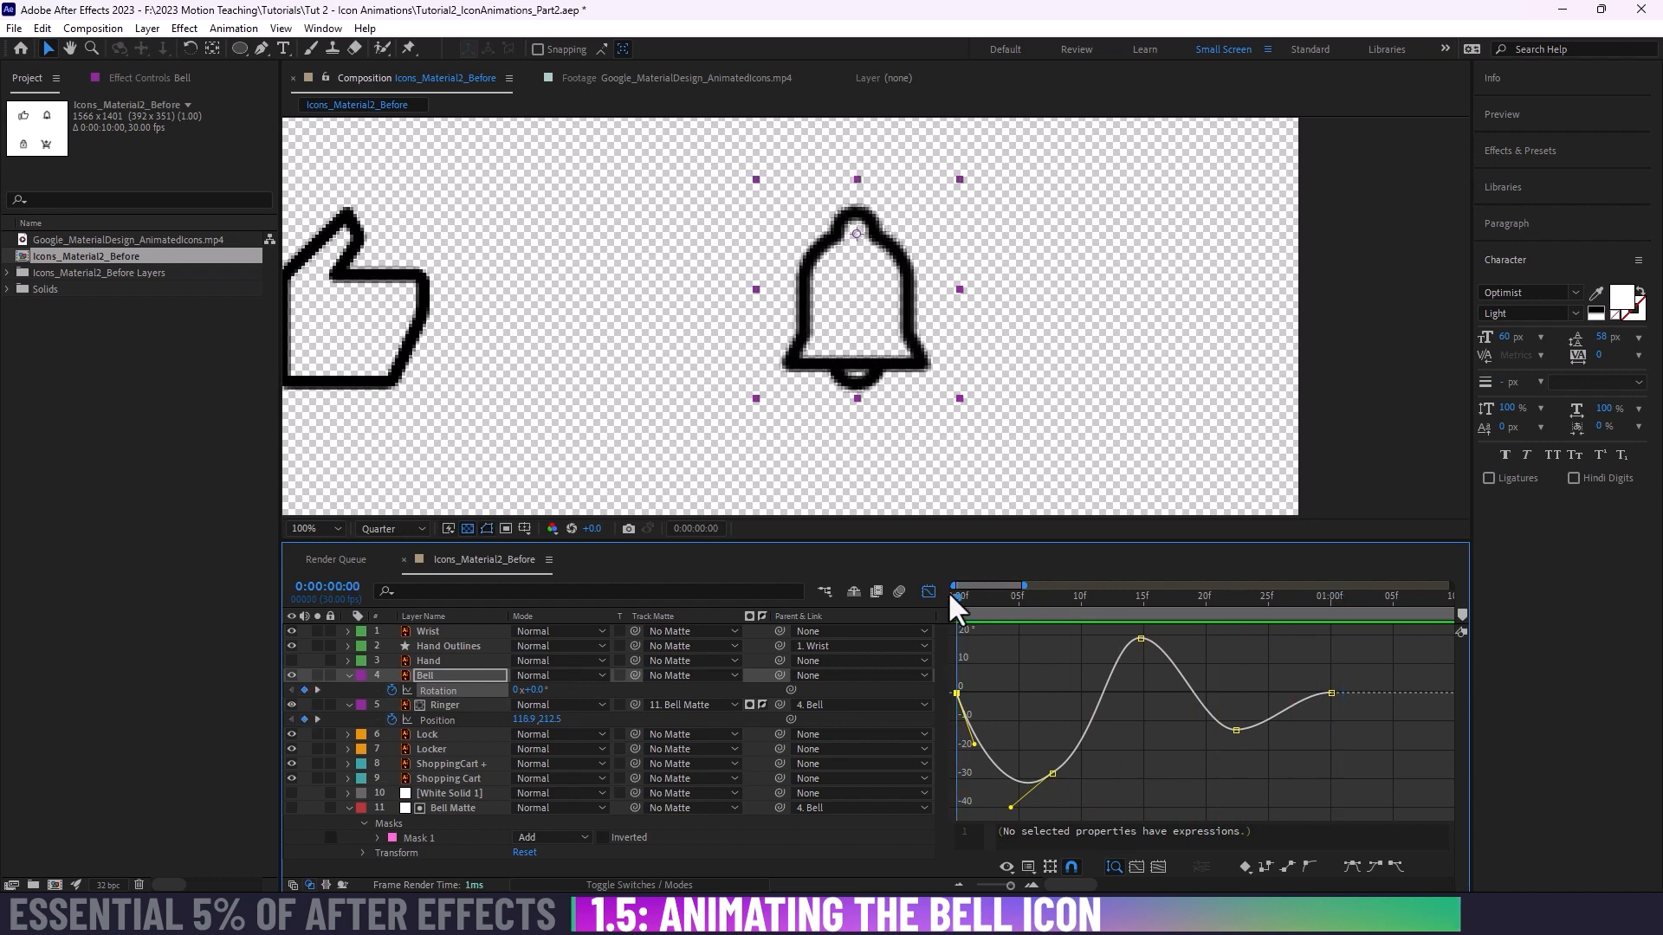
pyautogui.moveTo(950, 592); pyautogui.dragTo(902, 632)
pyautogui.press('space')
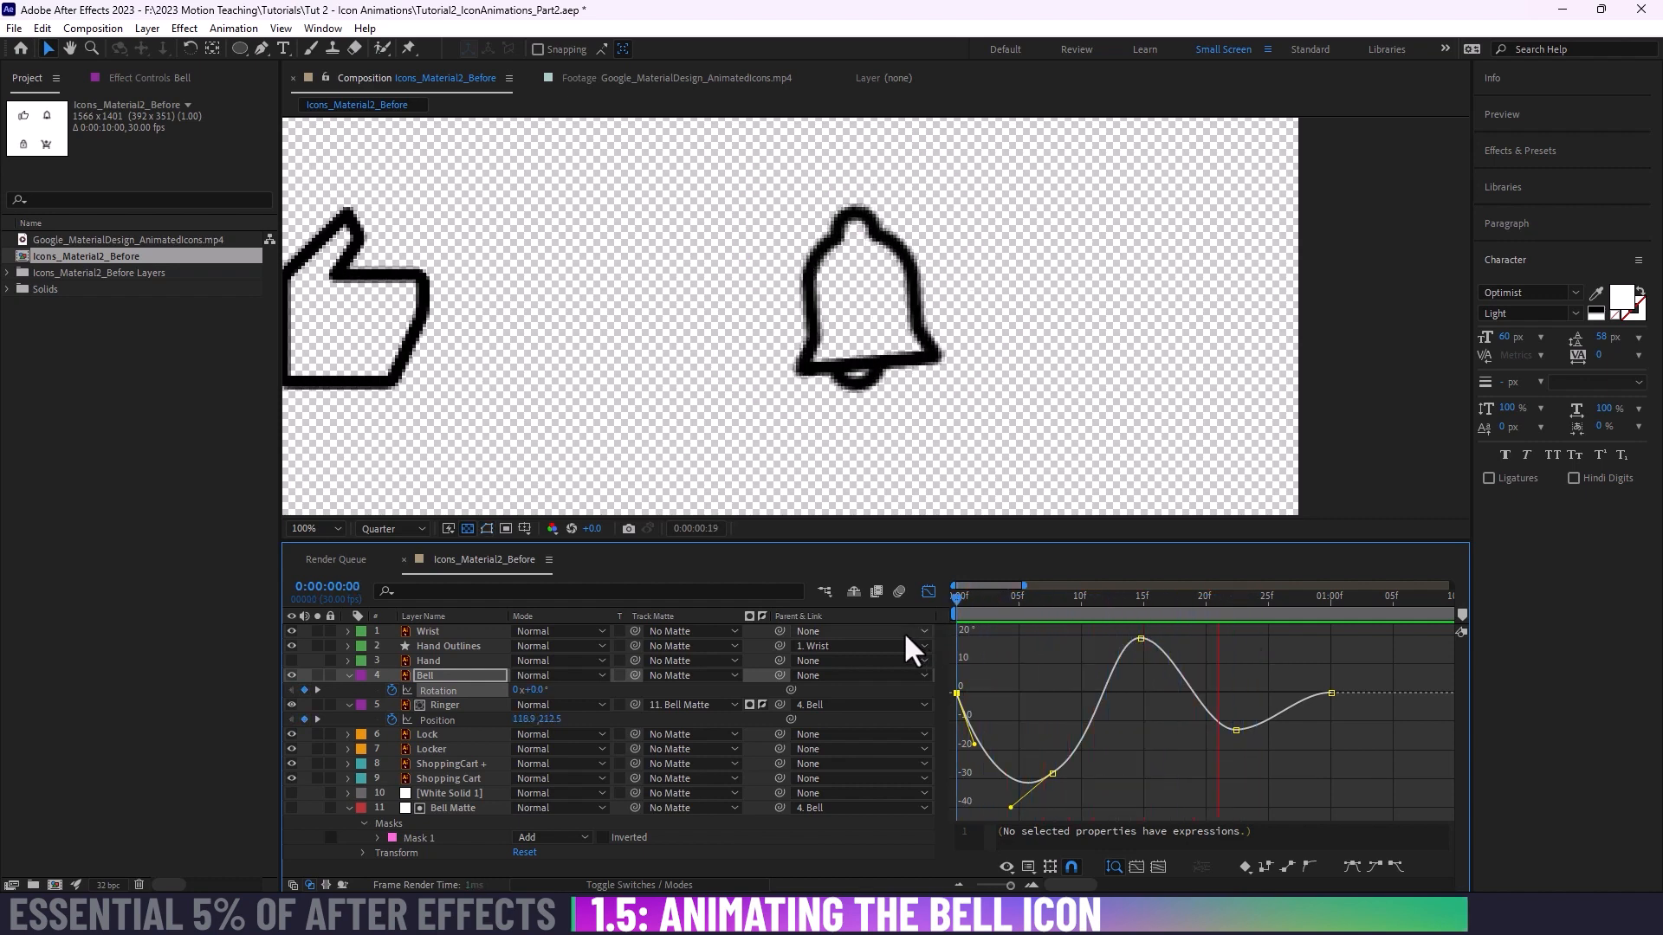
# Step: Lower the third Bell Rotation keyframe to about 14° at frame 15 and angle its outgoing Bezier handle upward
pyautogui.press('space')
pyautogui.click(1127, 629)
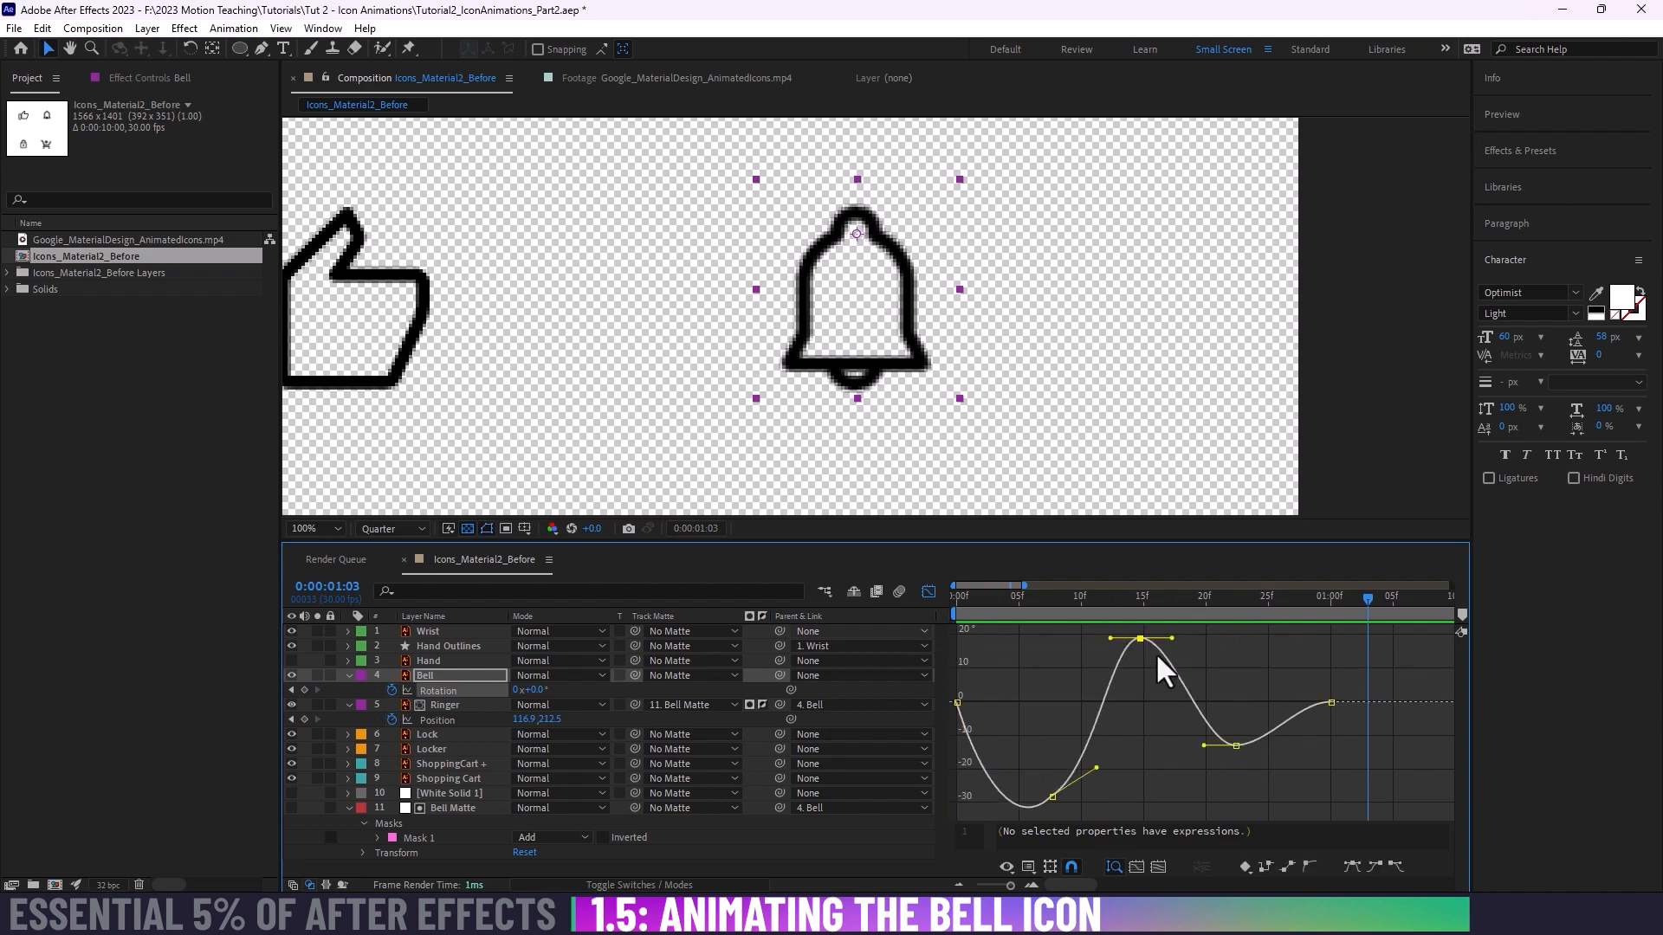
pyautogui.moveTo(1102, 663); pyautogui.dragTo(1144, 667)
# Step: Tilt the fourth Bell Rotation keyframe's handles, incoming upward and outgoing downward, and preview the swing from the first frame
pyautogui.click(1236, 746)
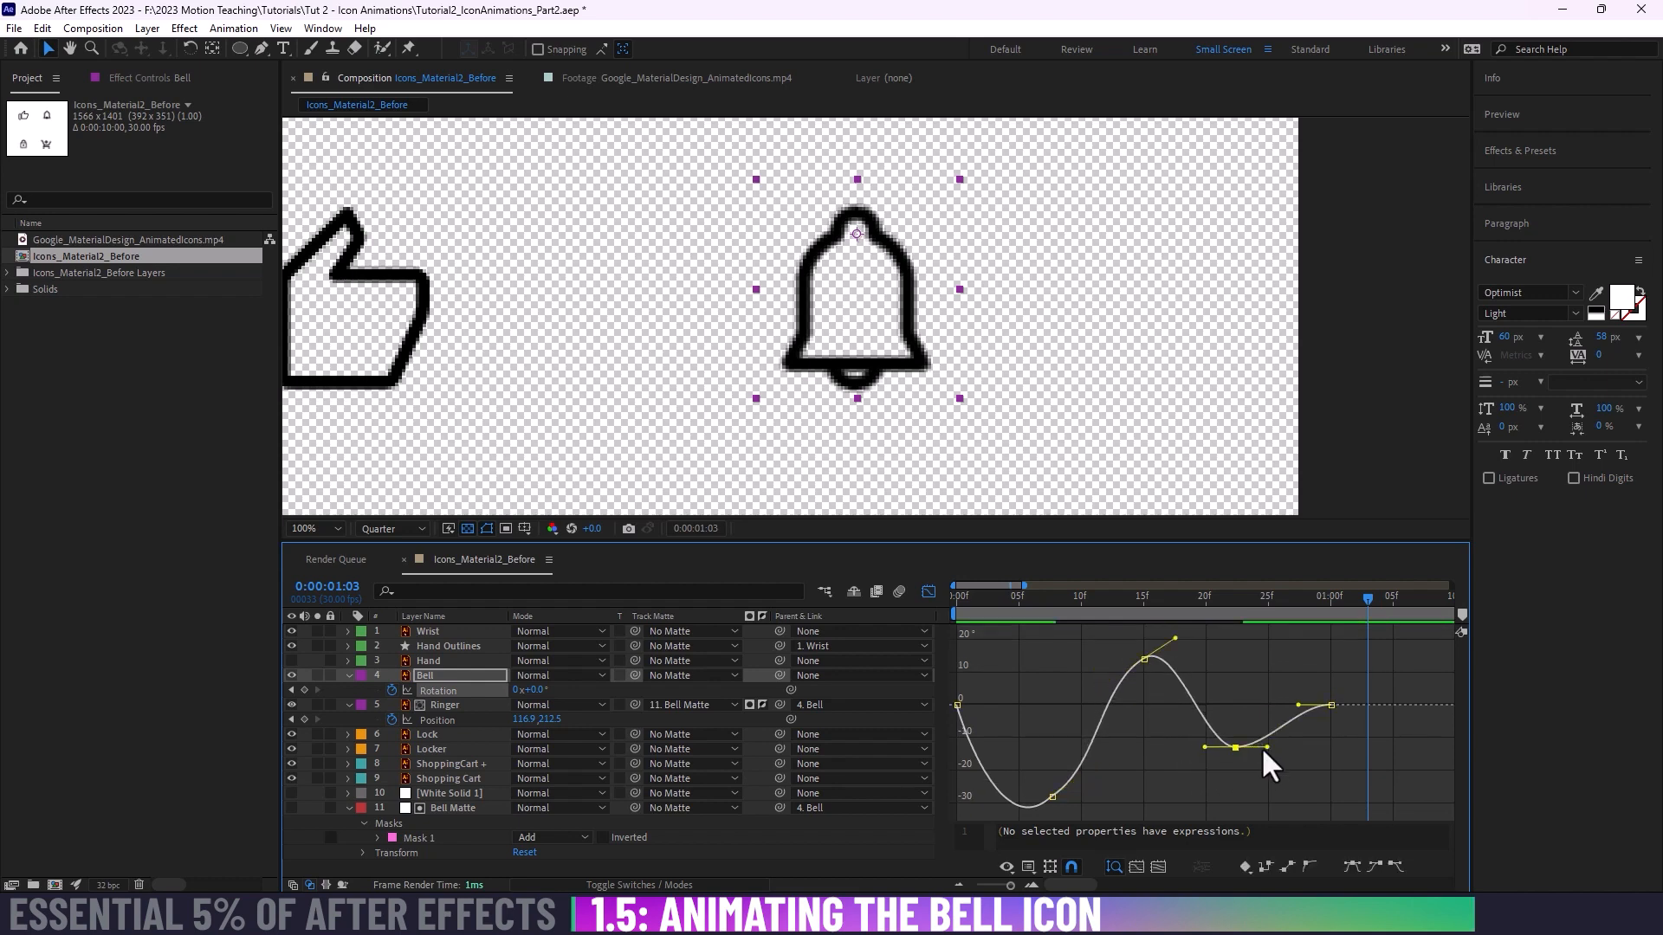
pyautogui.moveTo(1266, 746); pyautogui.dragTo(1199, 718)
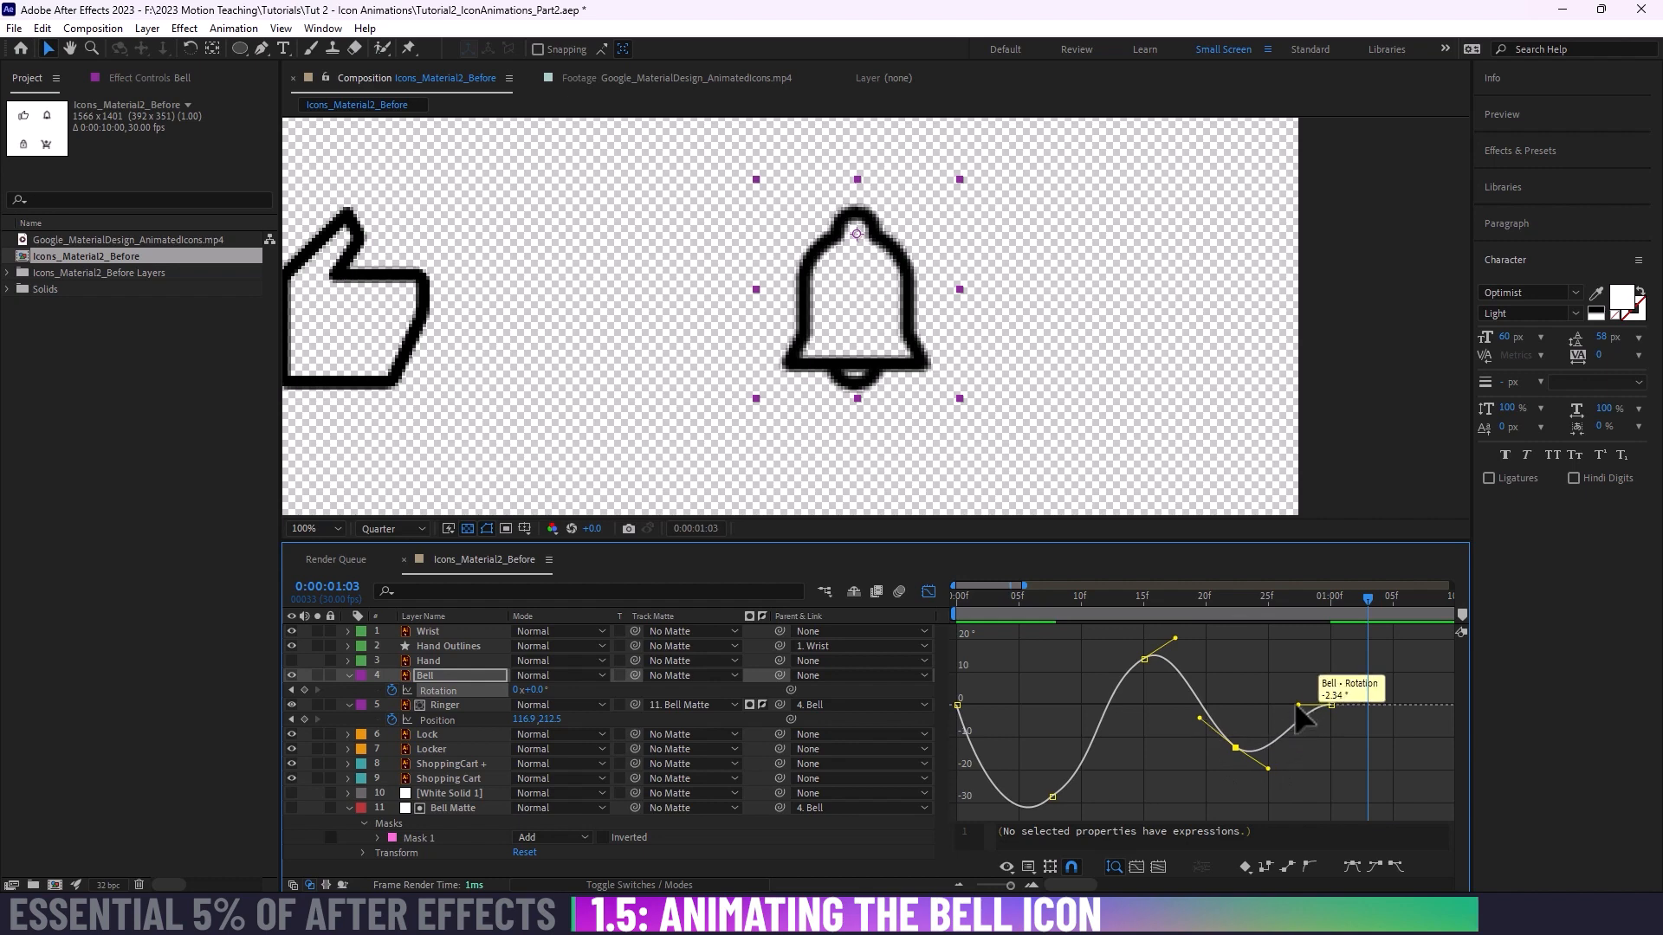
pyautogui.moveTo(1044, 600); pyautogui.dragTo(891, 597)
pyautogui.press('space')
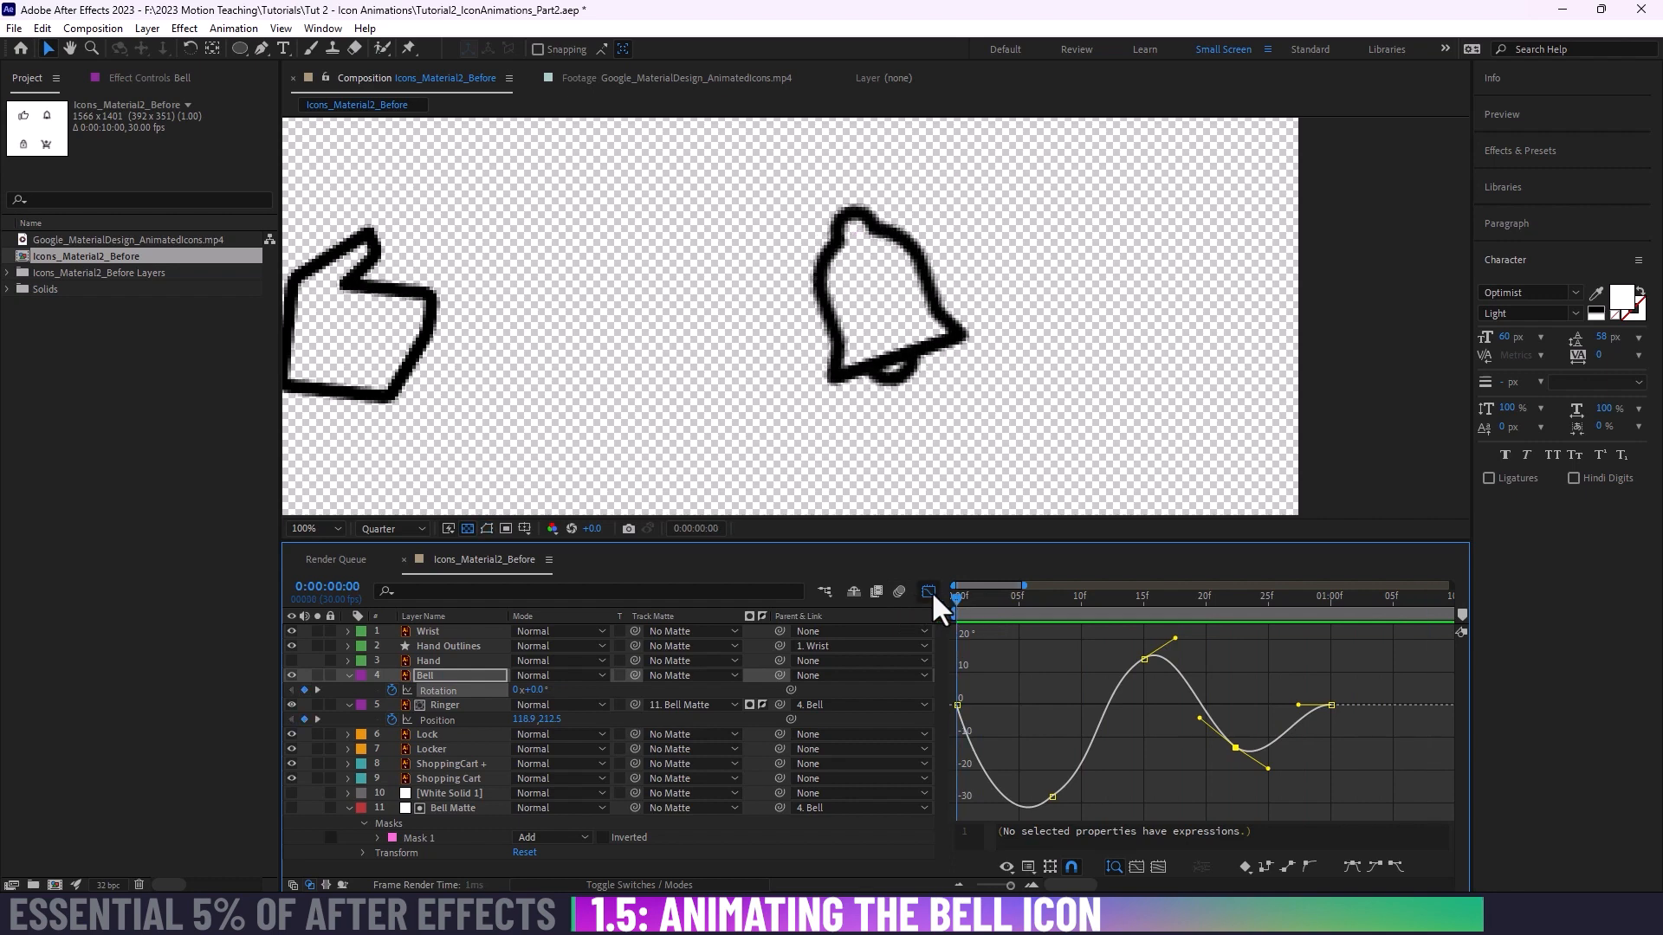
pyautogui.press('space')
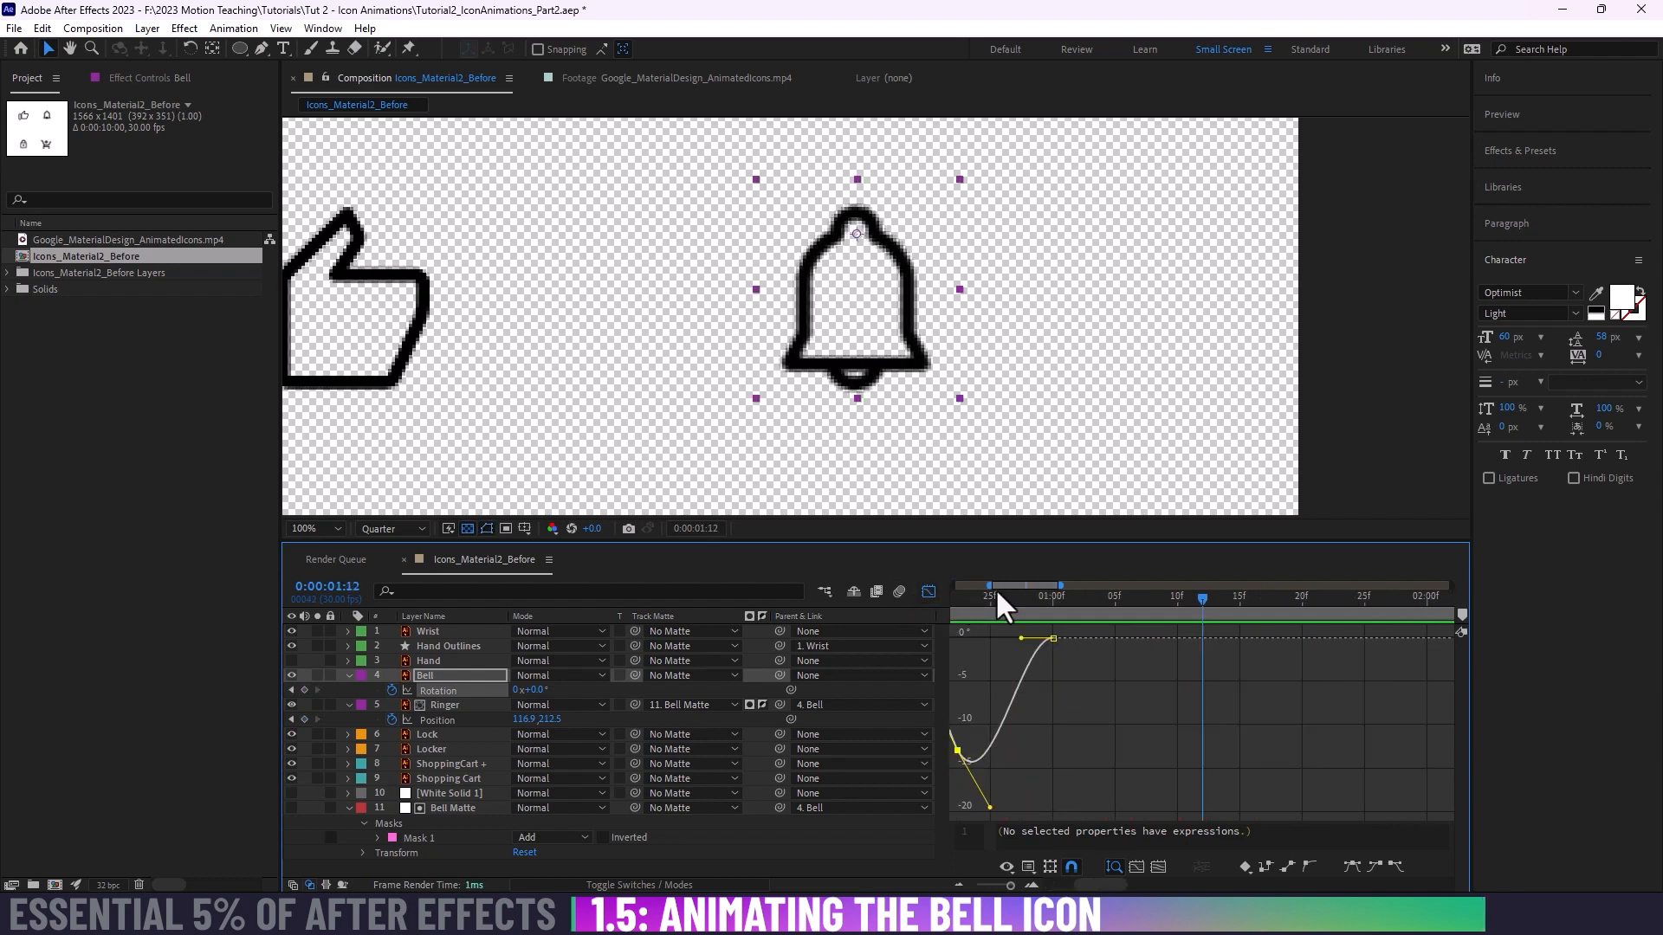
# Step: Replay the bell swing several times from the first frame to judge the reshaped Rotation curve
pyautogui.press('-')
pyautogui.moveTo(1051, 685); pyautogui.dragTo(1317, 702)
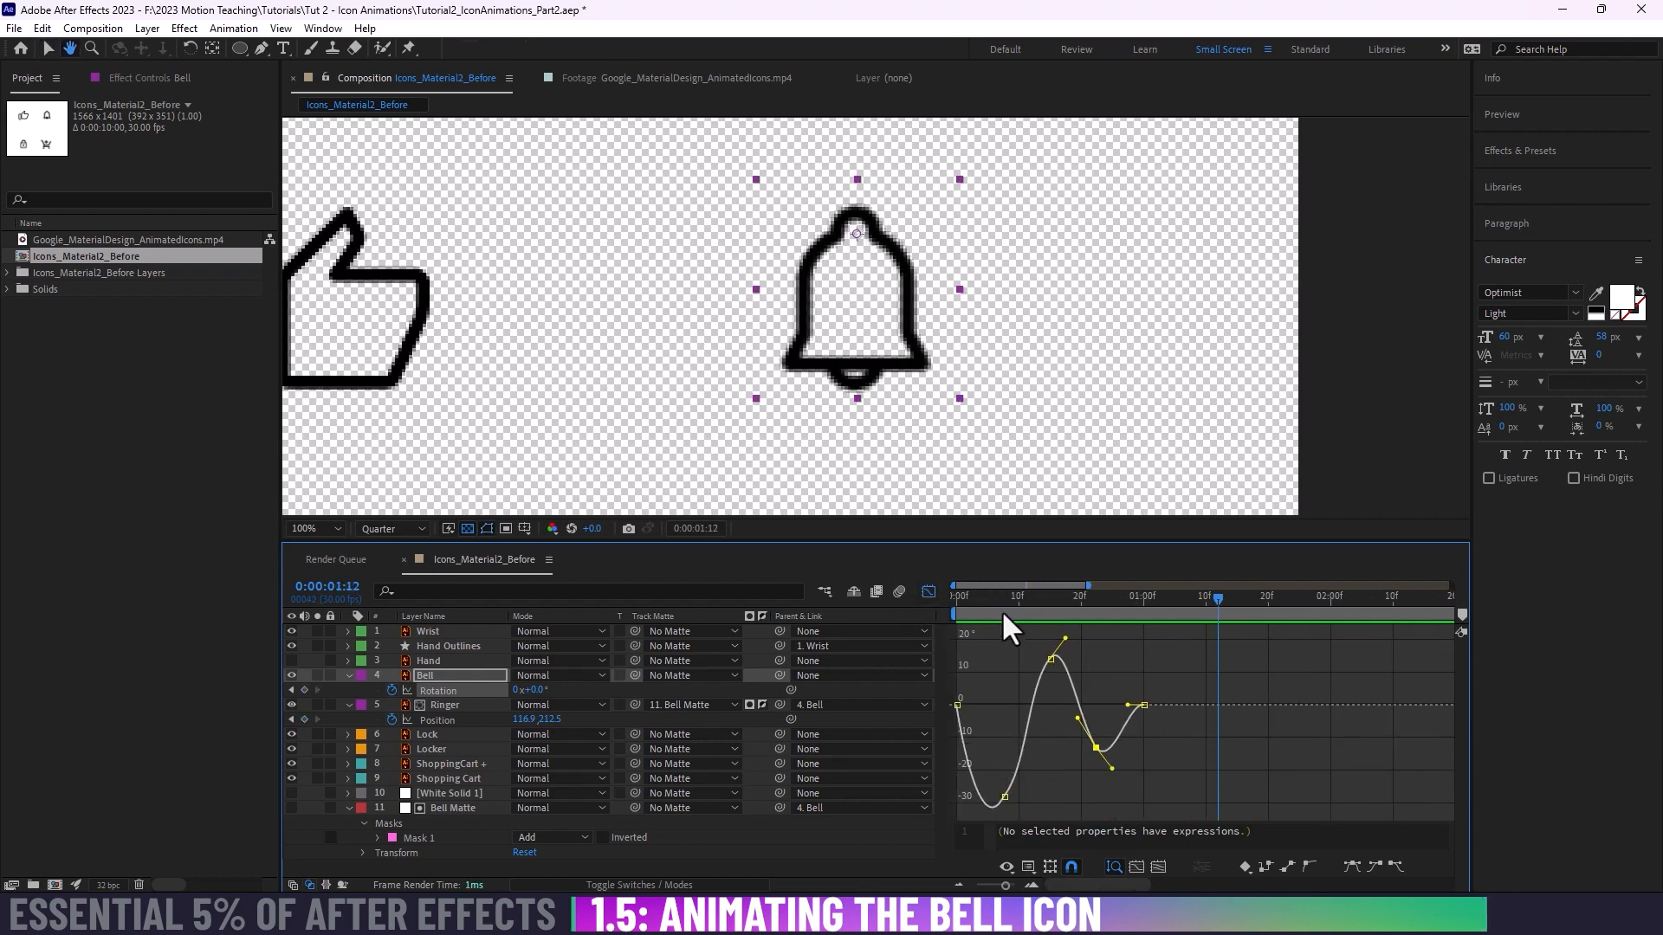
pyautogui.press('Home')
pyautogui.press('space')
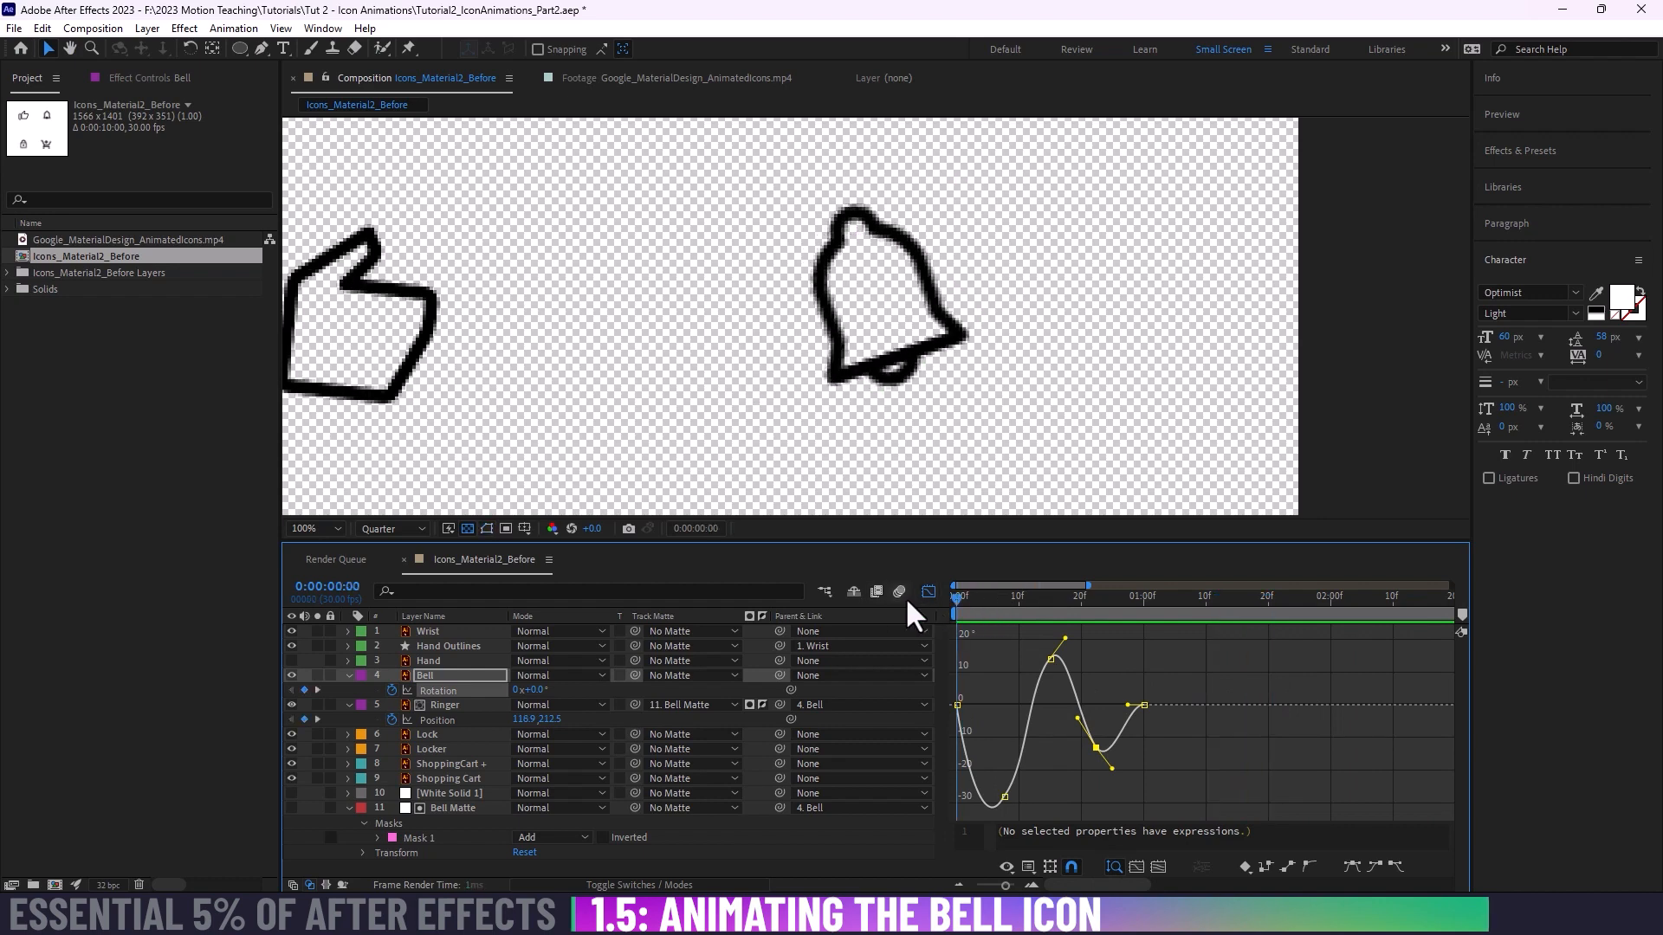
pyautogui.press('space')
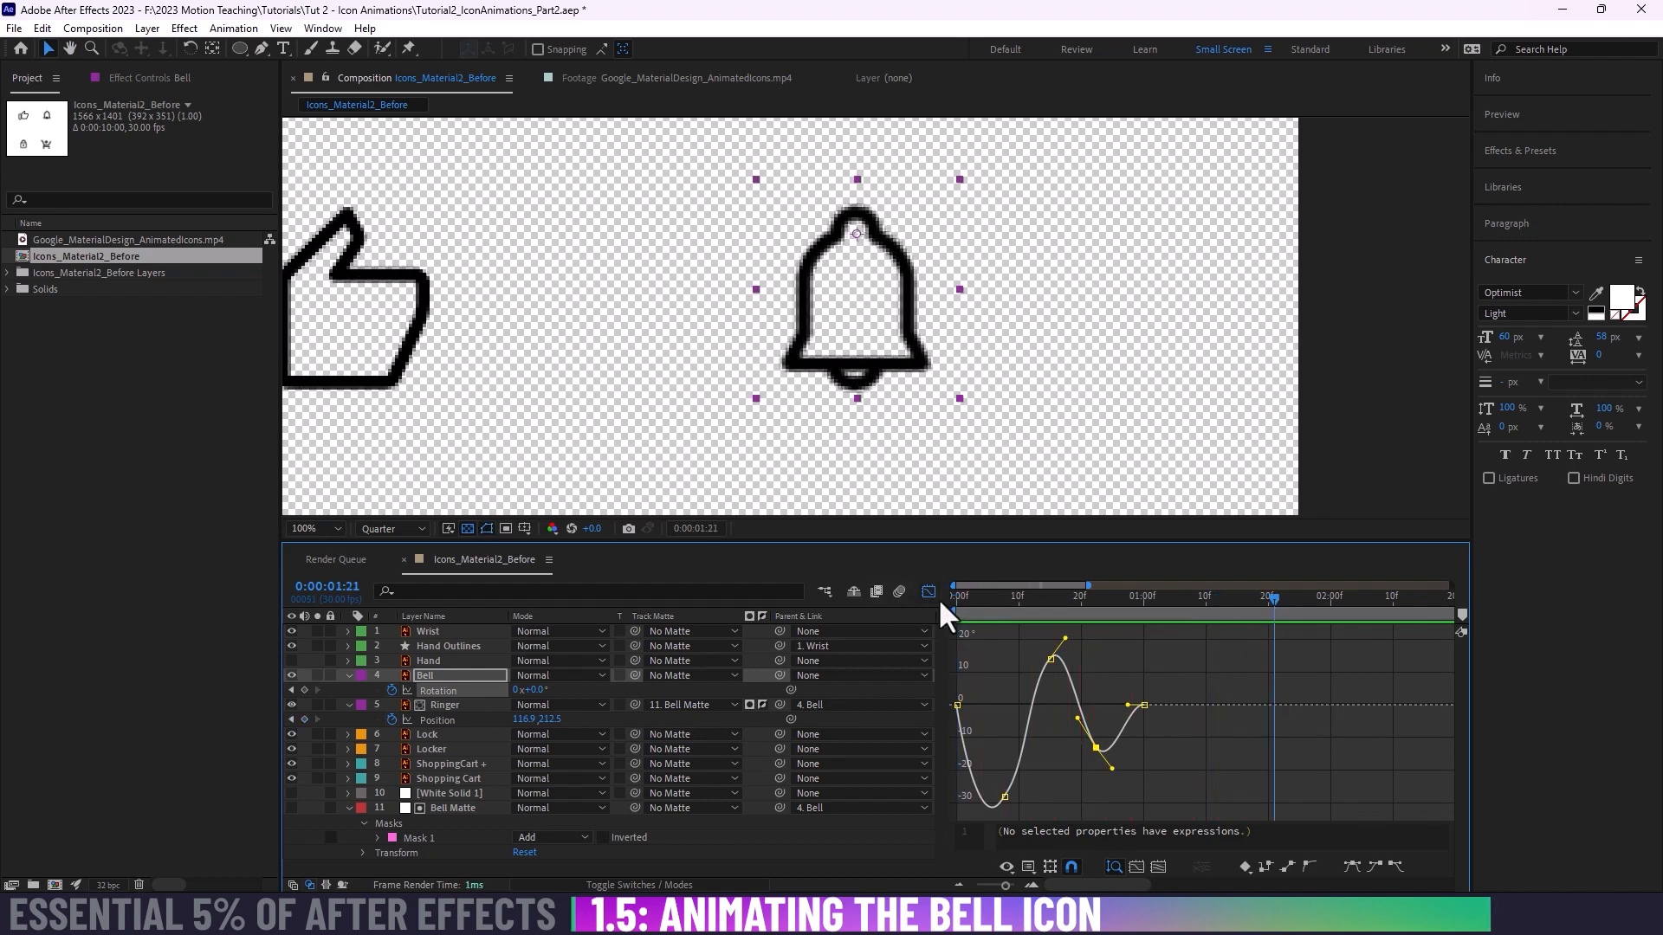
pyautogui.press('Home')
pyautogui.press('space')
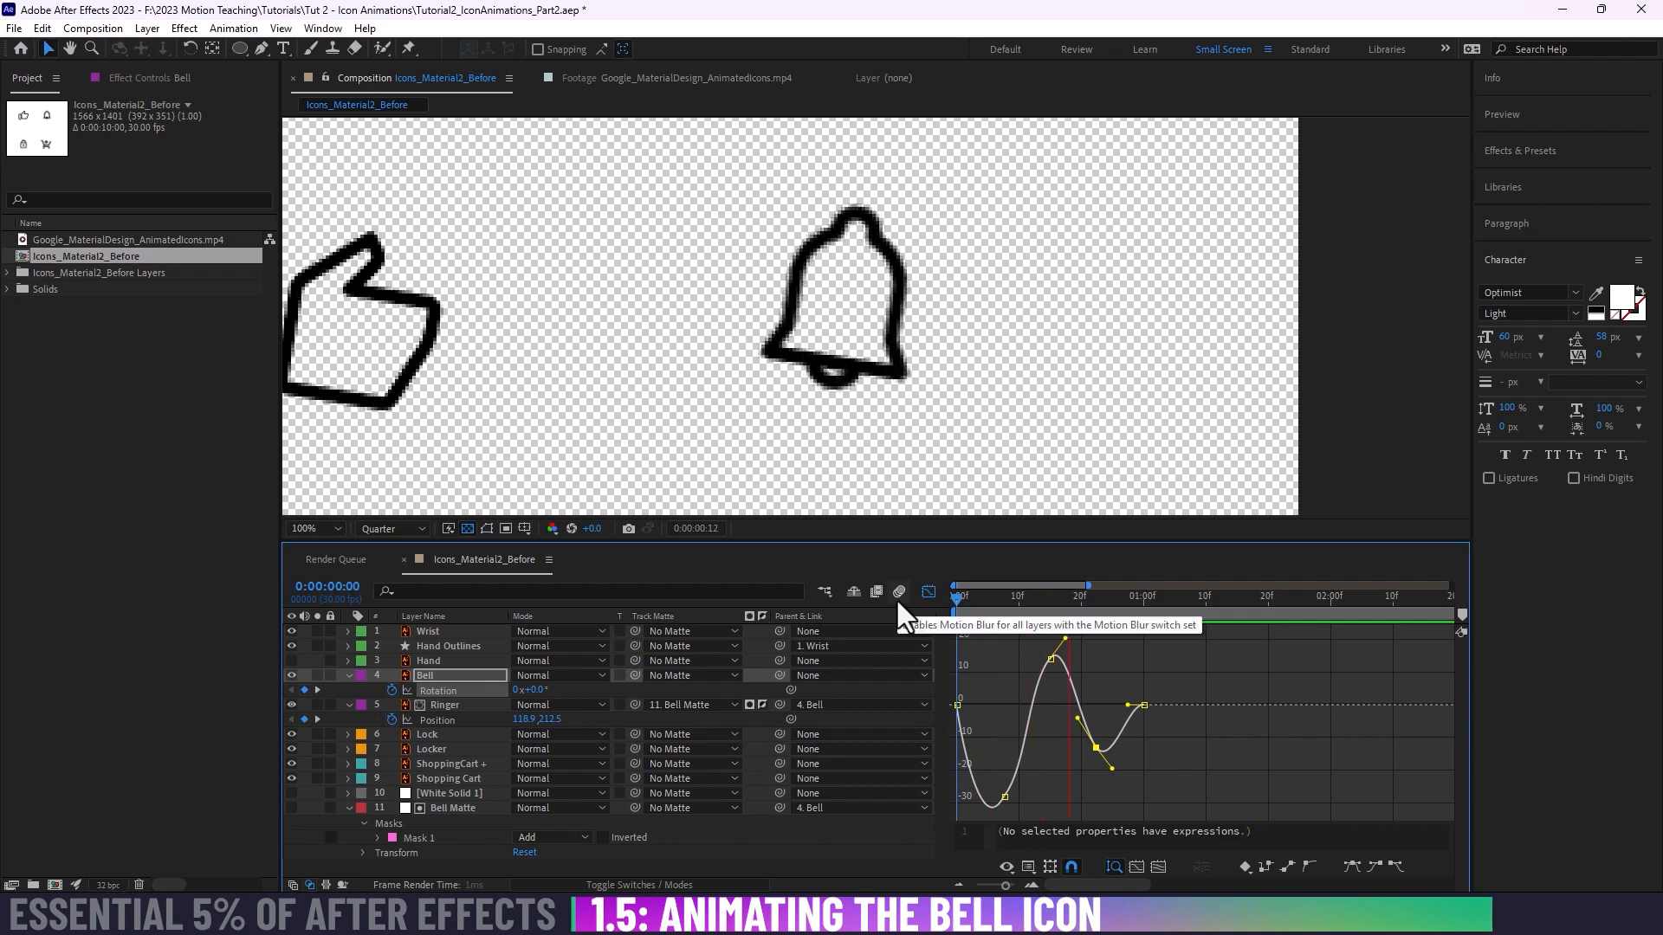
pyautogui.press('space')
pyautogui.moveTo(985, 599); pyautogui.dragTo(897, 595)
pyautogui.press('space')
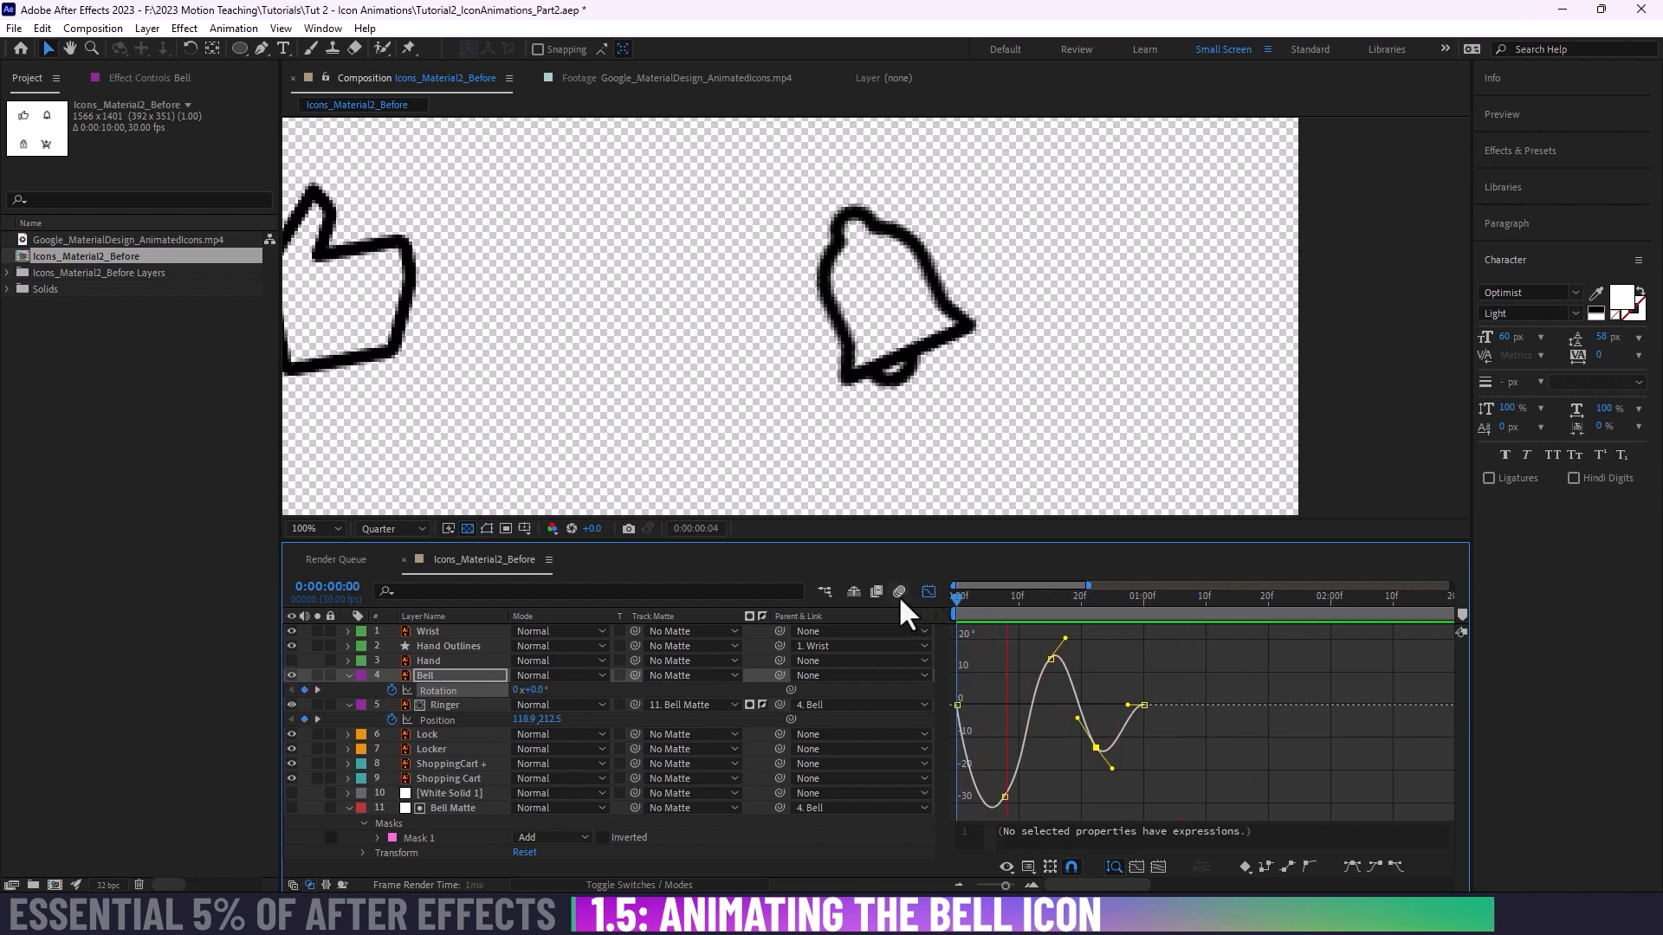
pyautogui.press('space')
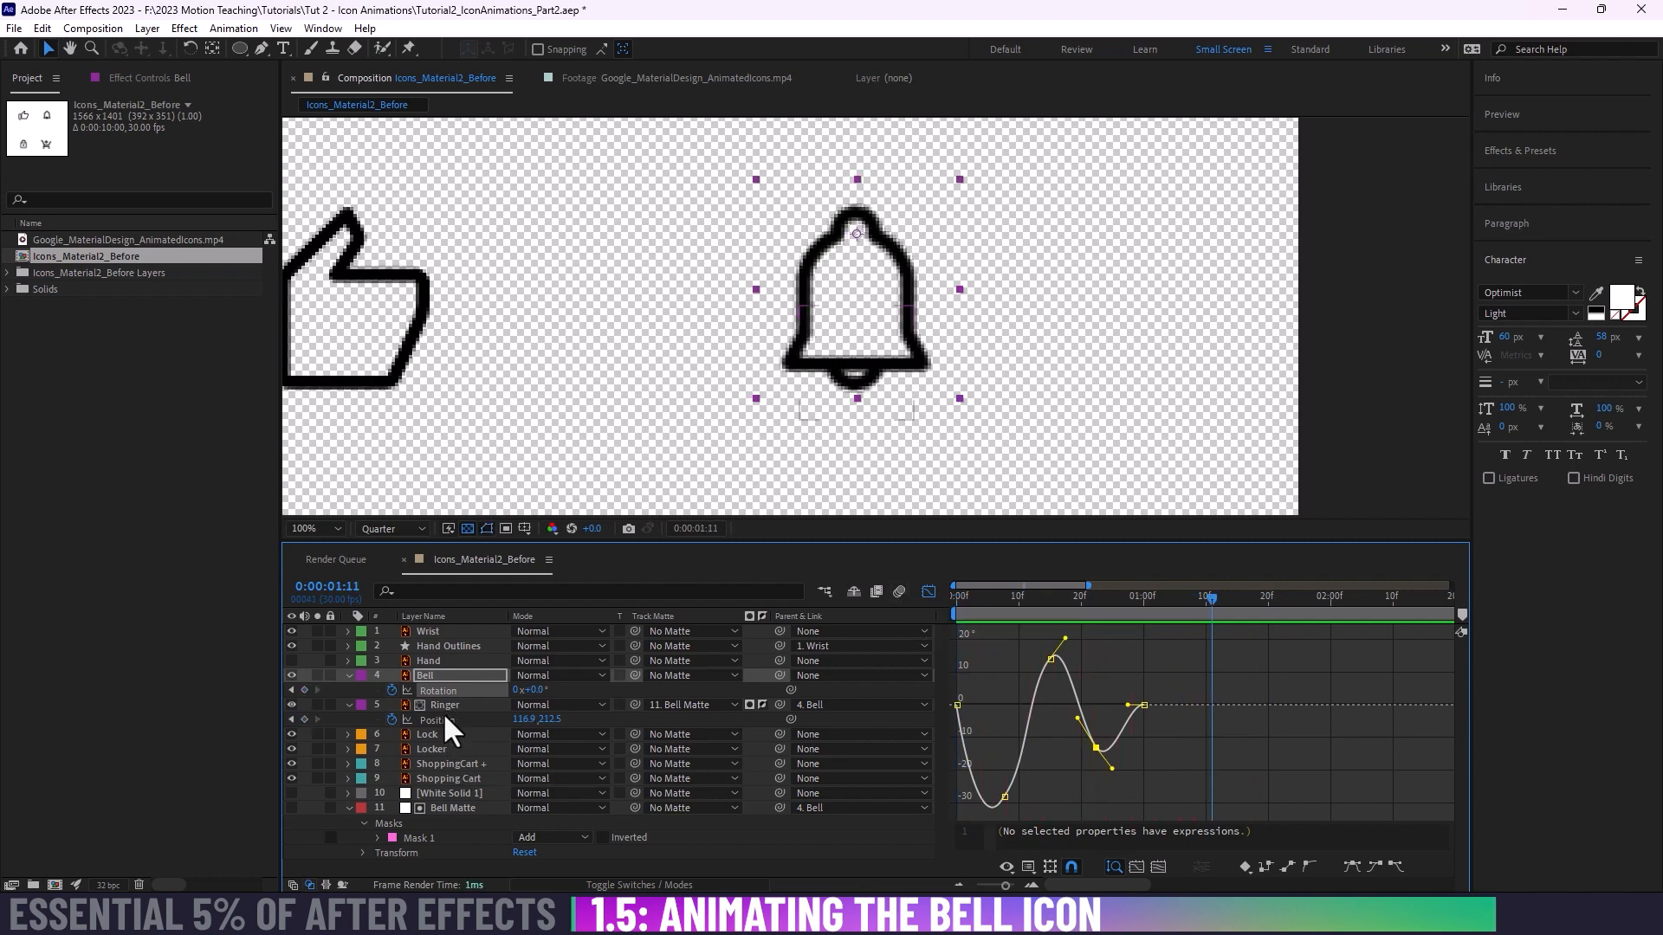
# Step: Apply Easy Ease to all Ringer Position keyframes and preview the motion from the first frame
pyautogui.click(440, 720)
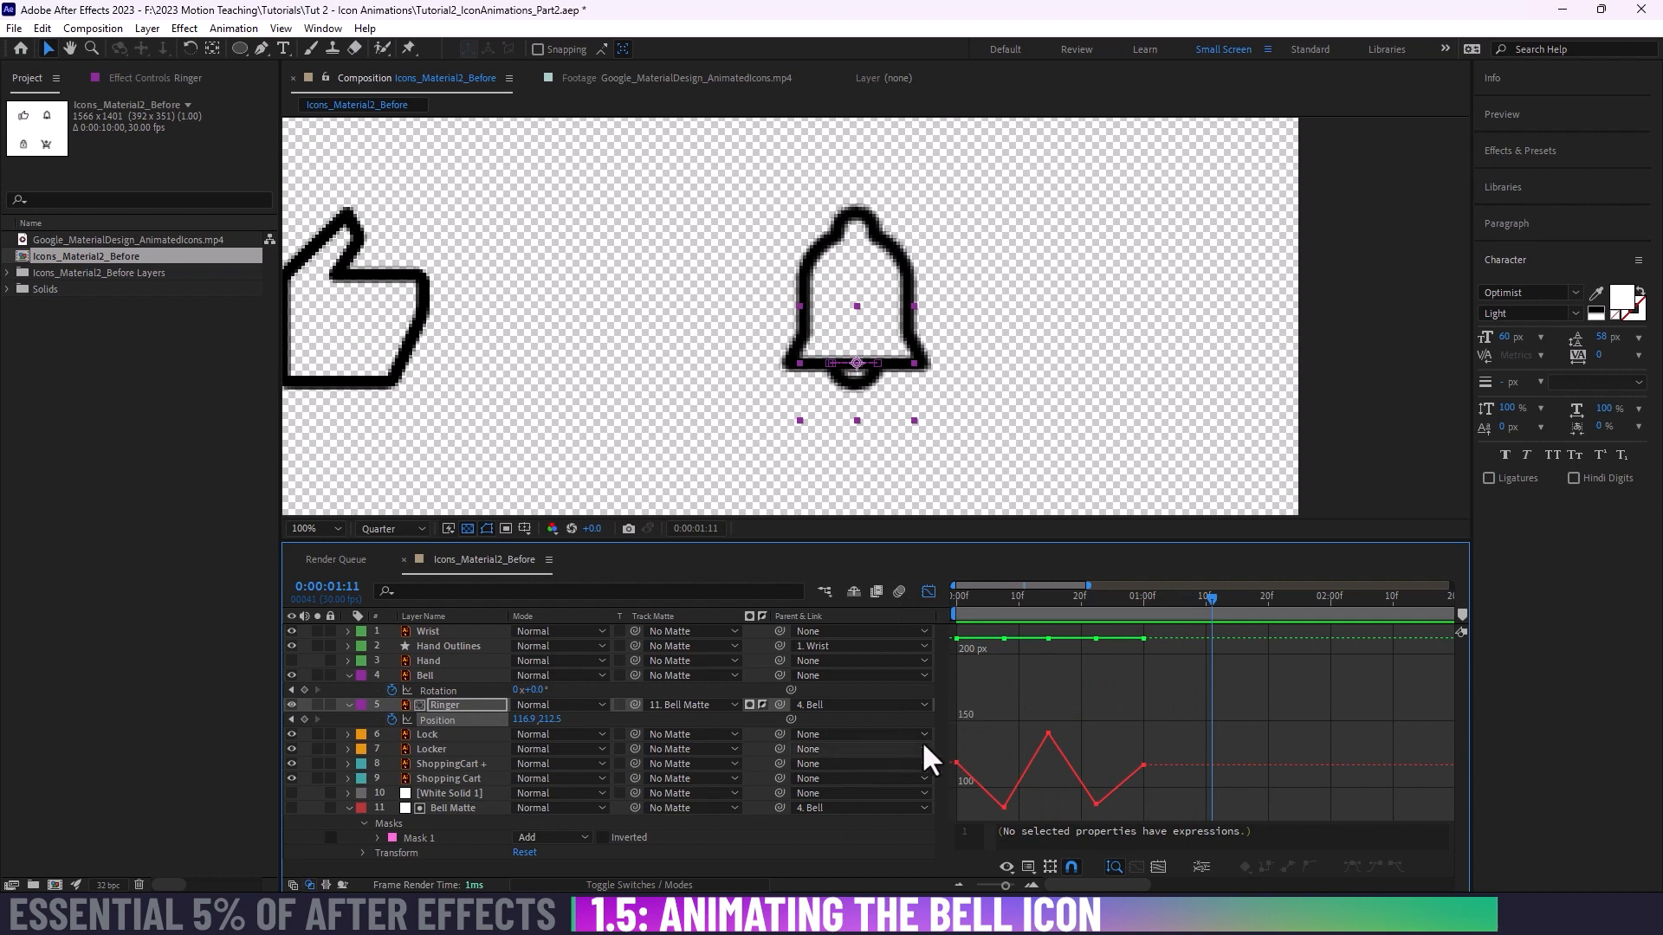
pyautogui.rightClick(1042, 712)
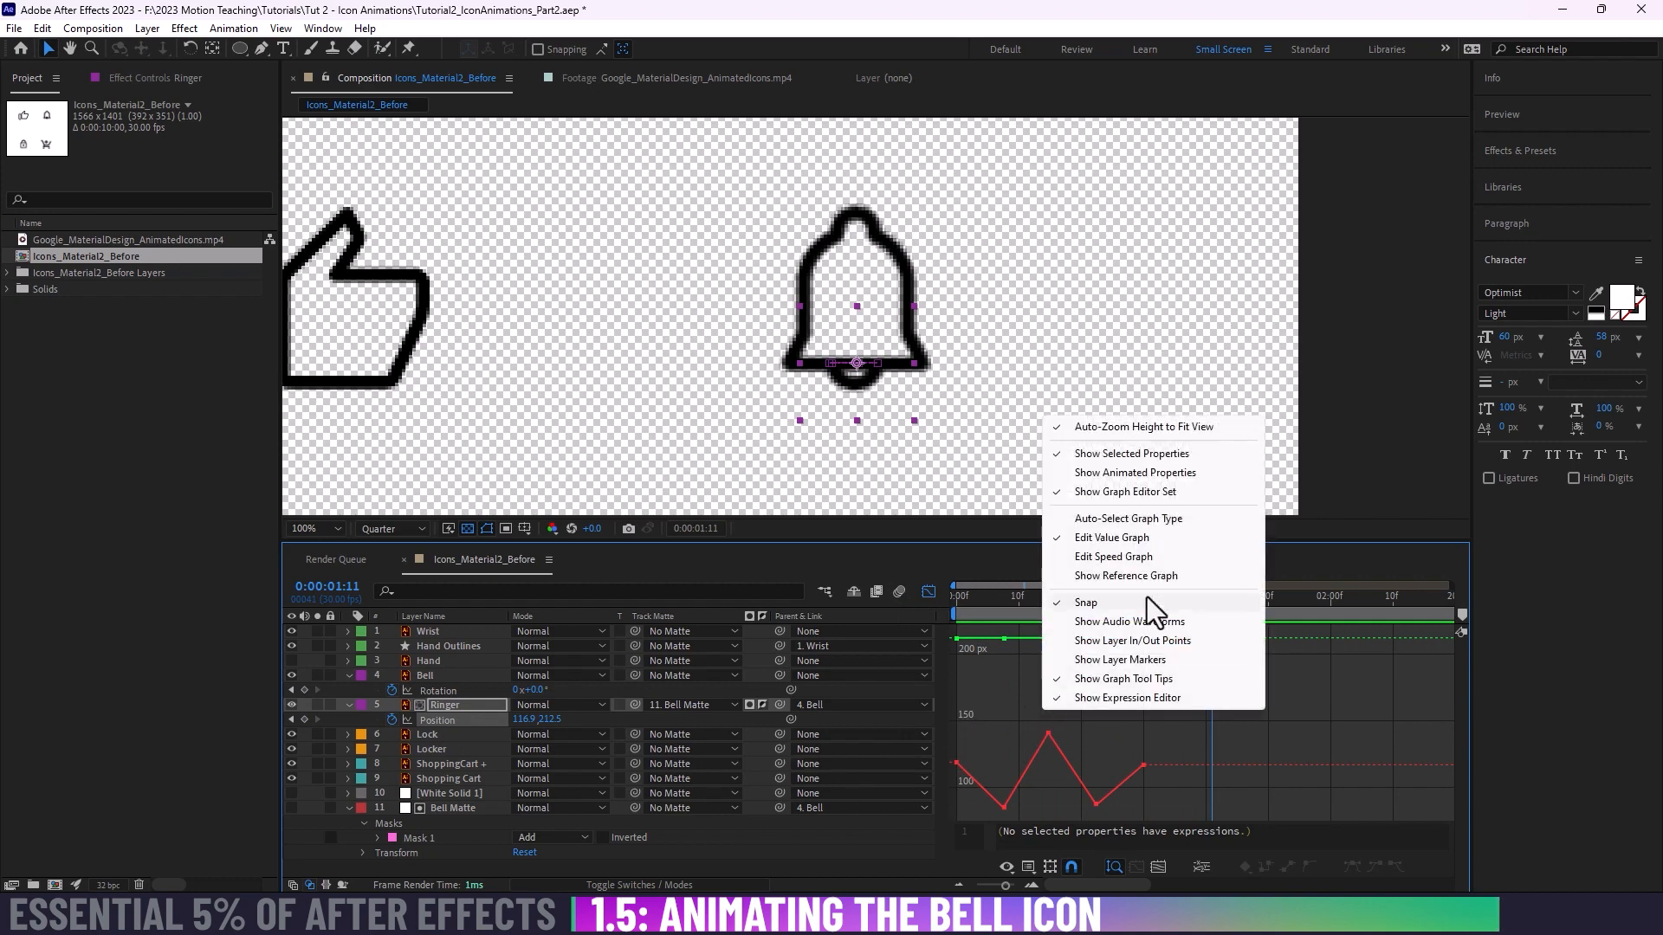
pyautogui.click(1175, 736)
pyautogui.moveTo(1195, 637); pyautogui.dragTo(875, 829)
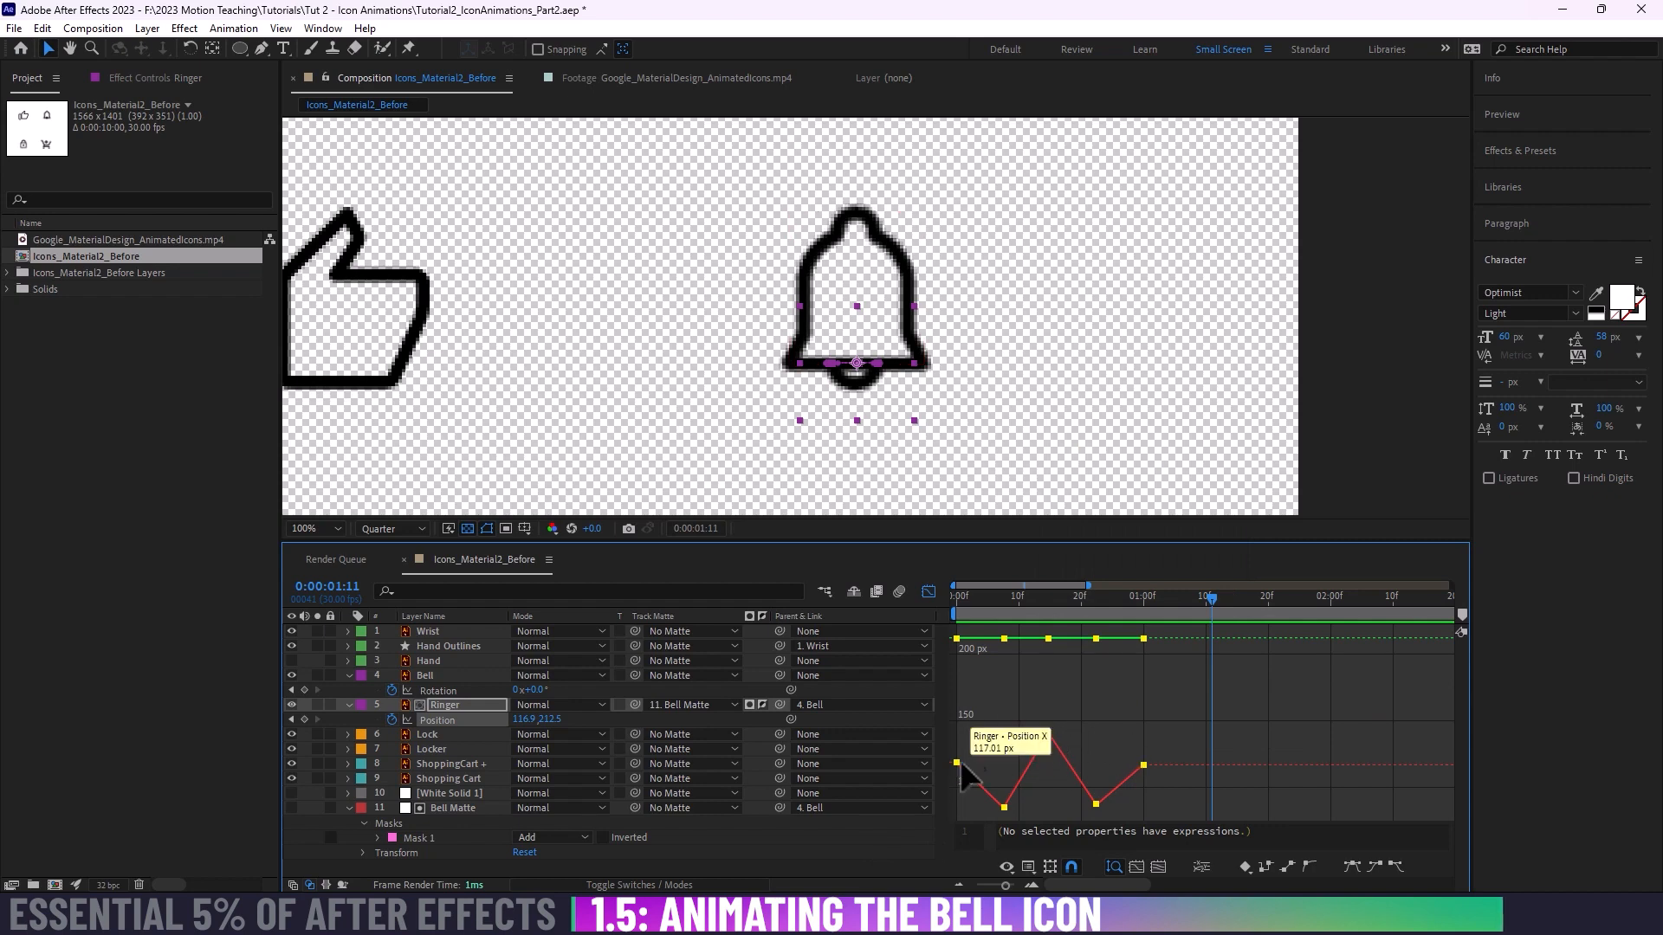
pyautogui.moveTo(978, 596); pyautogui.dragTo(956, 596)
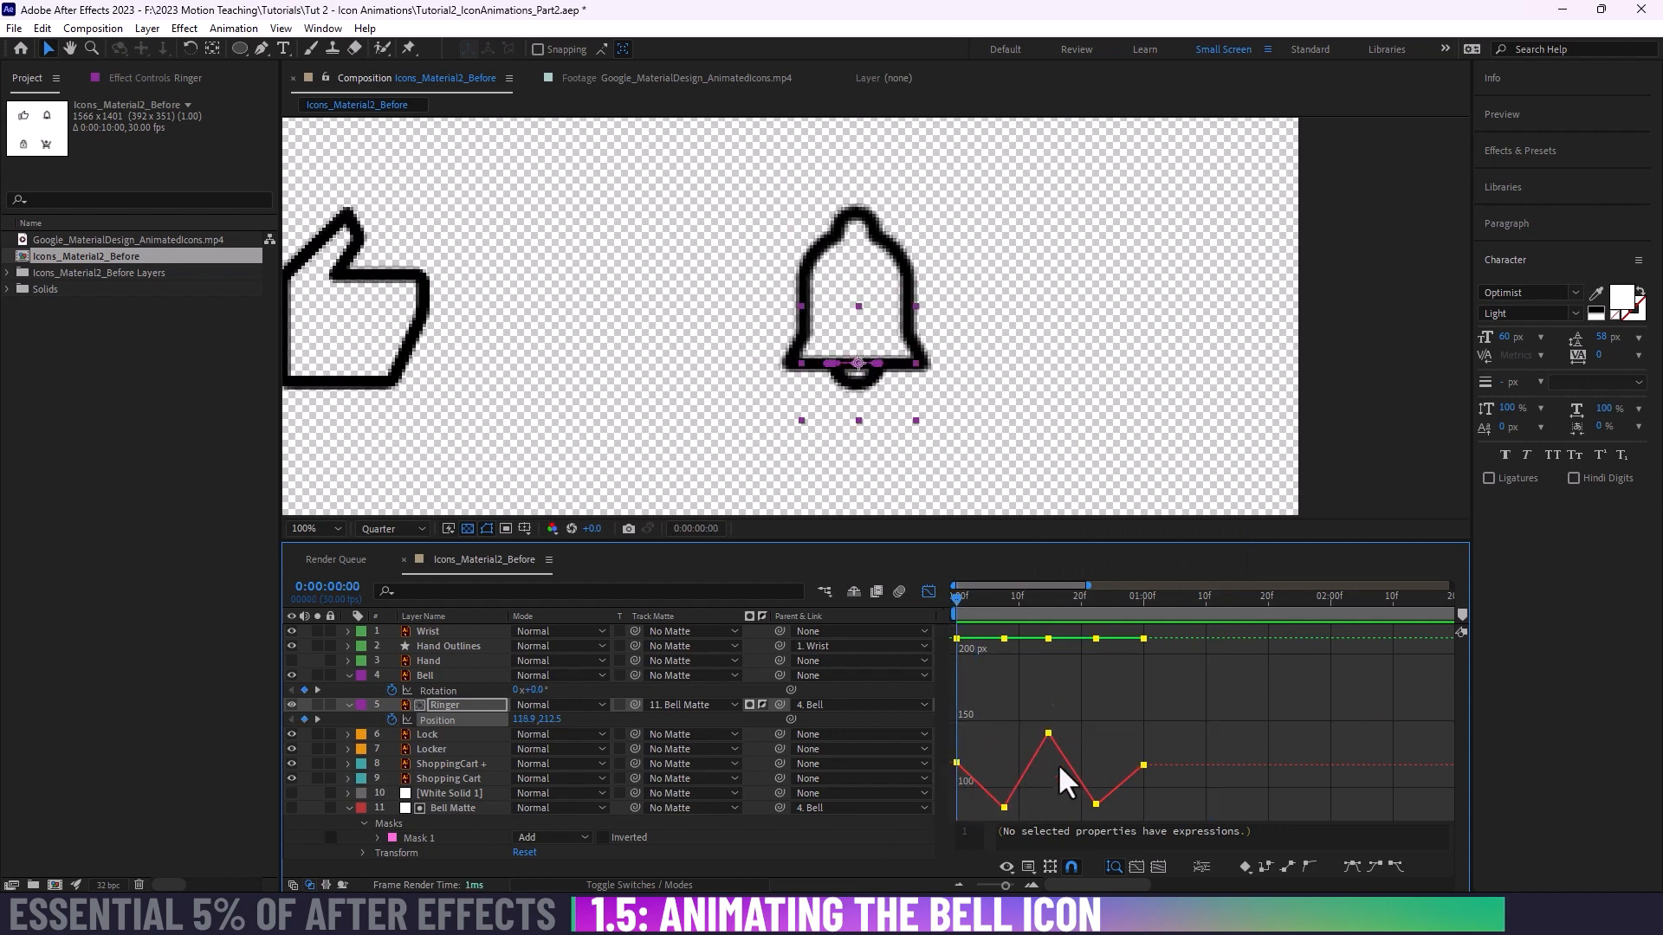
pyautogui.click(975, 598)
pyautogui.moveTo(991, 595)
pyautogui.mouseDown()
pyautogui.moveTo(1141, 596)
pyautogui.moveTo(994, 598)
pyautogui.mouseUp()
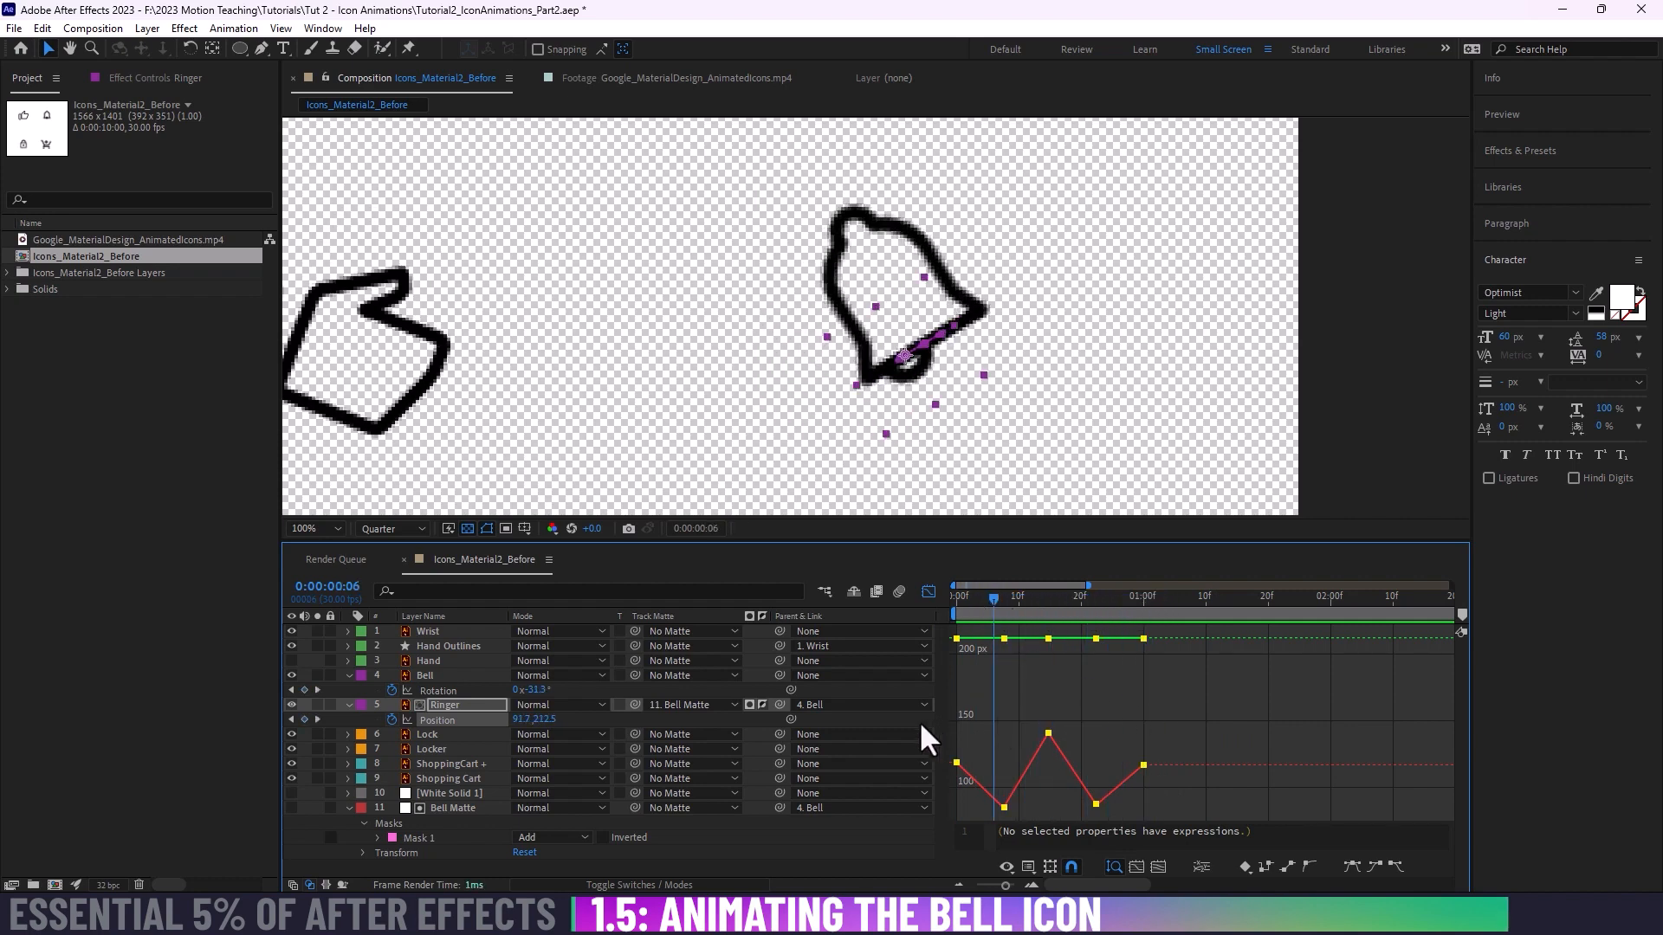
pyautogui.click(1353, 865)
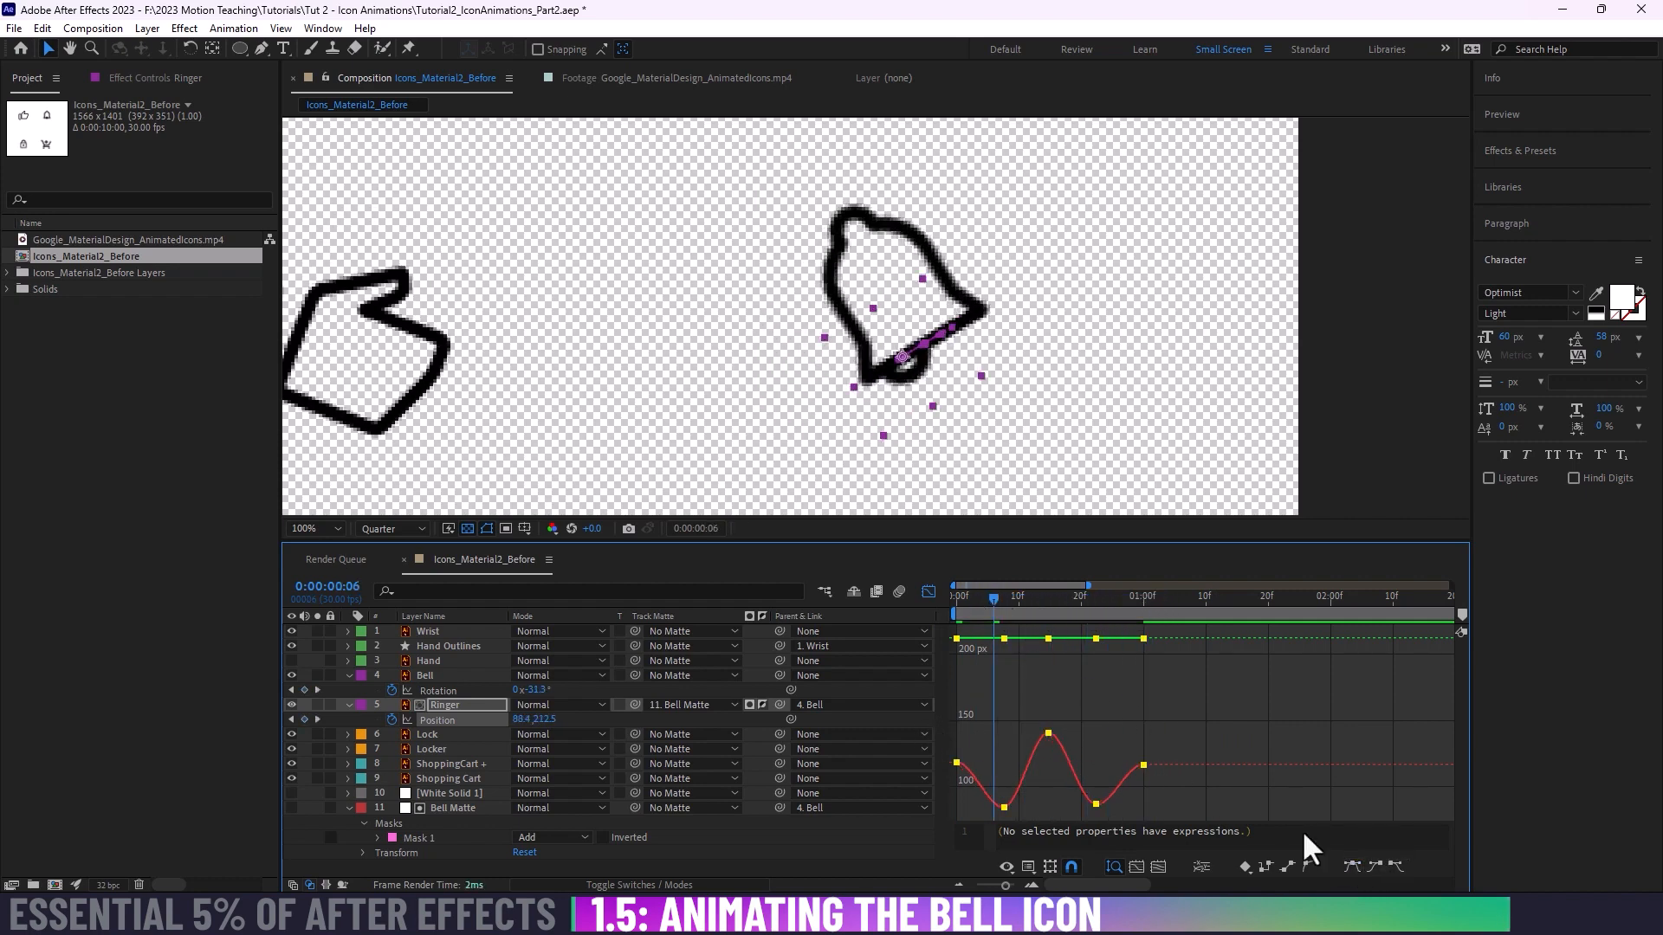
pyautogui.moveTo(1004, 606); pyautogui.dragTo(906, 612)
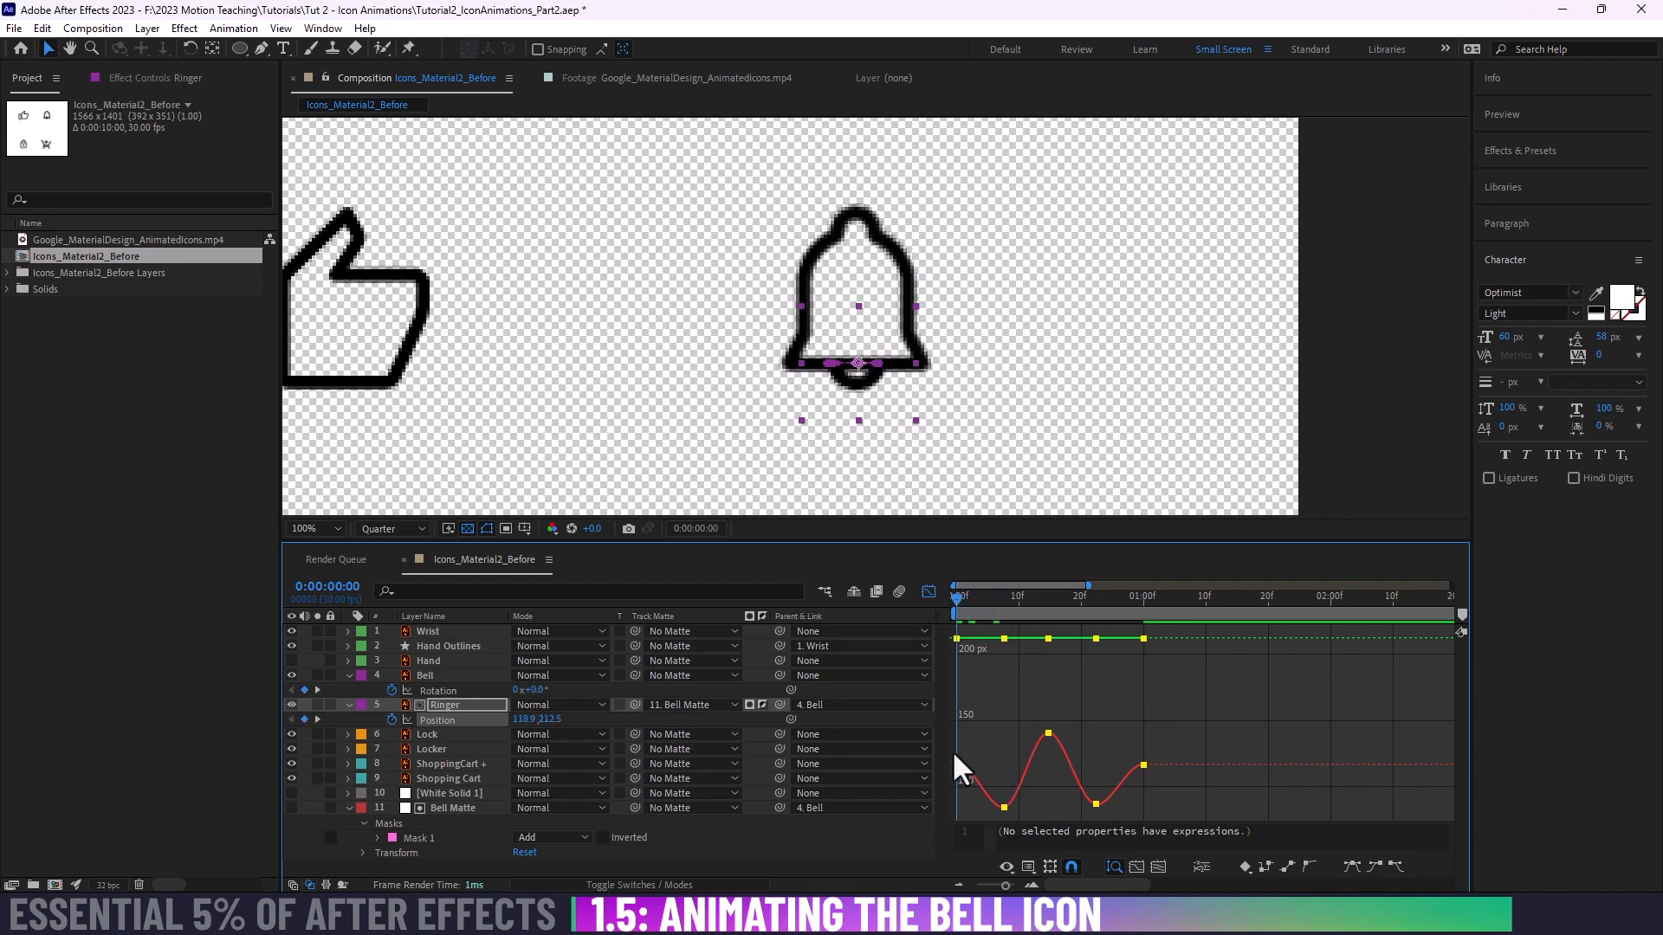
pyautogui.press('space')
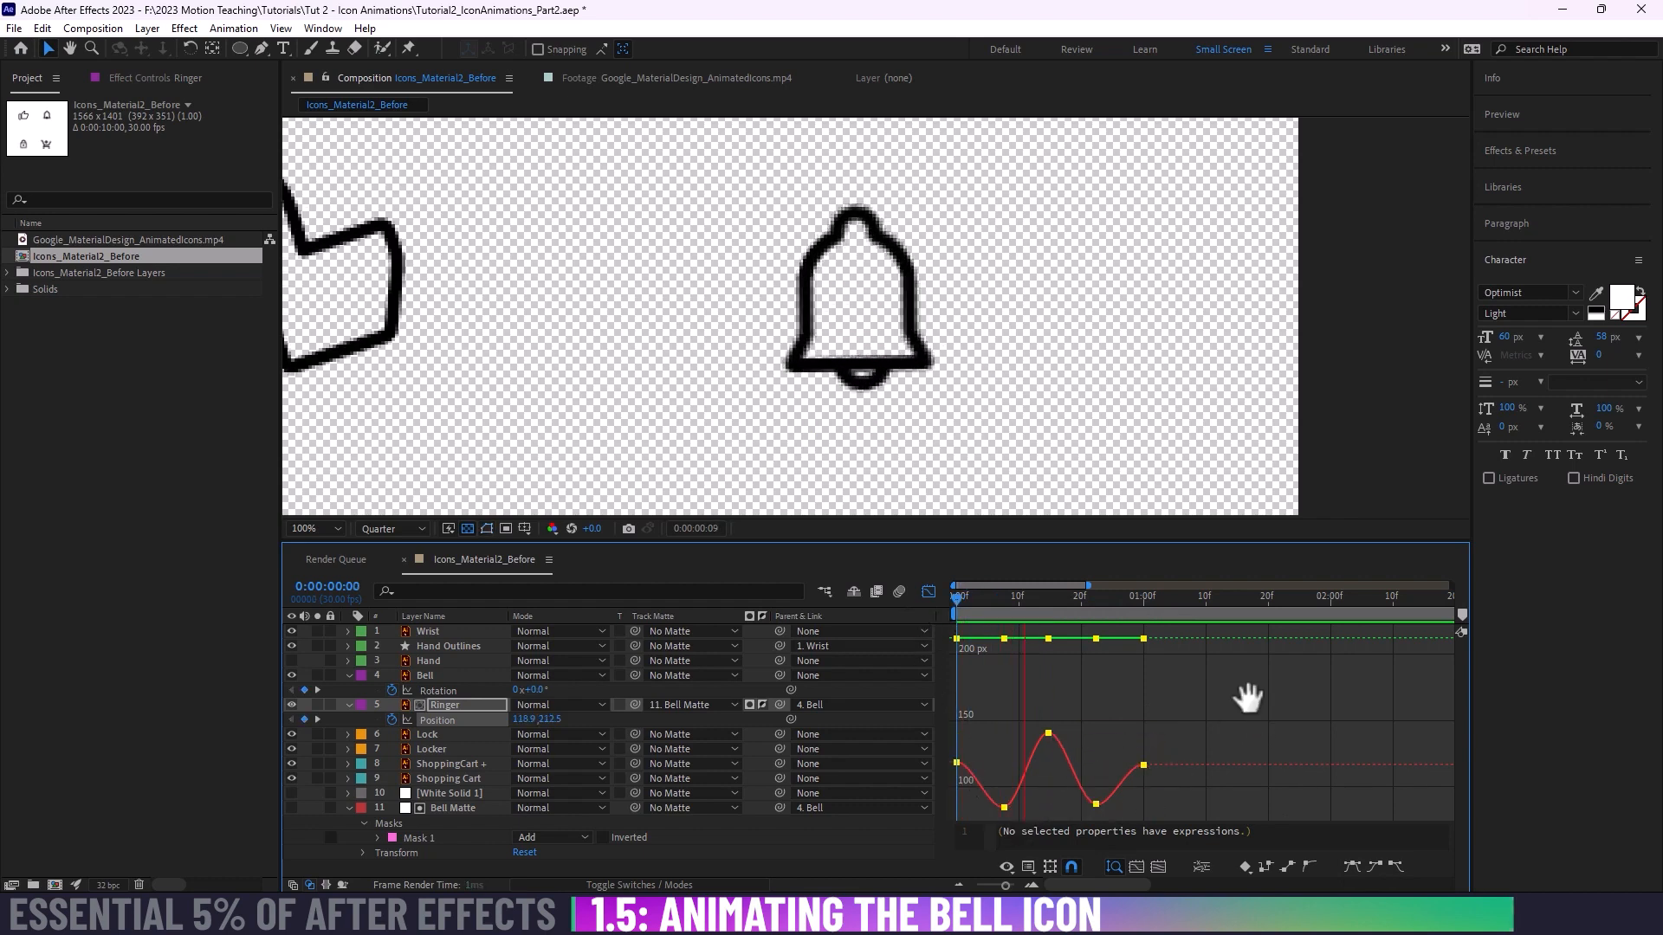
# Step: Leave the Graph Editor and align the Ringer's third Position keyframe with the Bell's third Rotation keyframe at frame 15
pyautogui.click(899, 592)
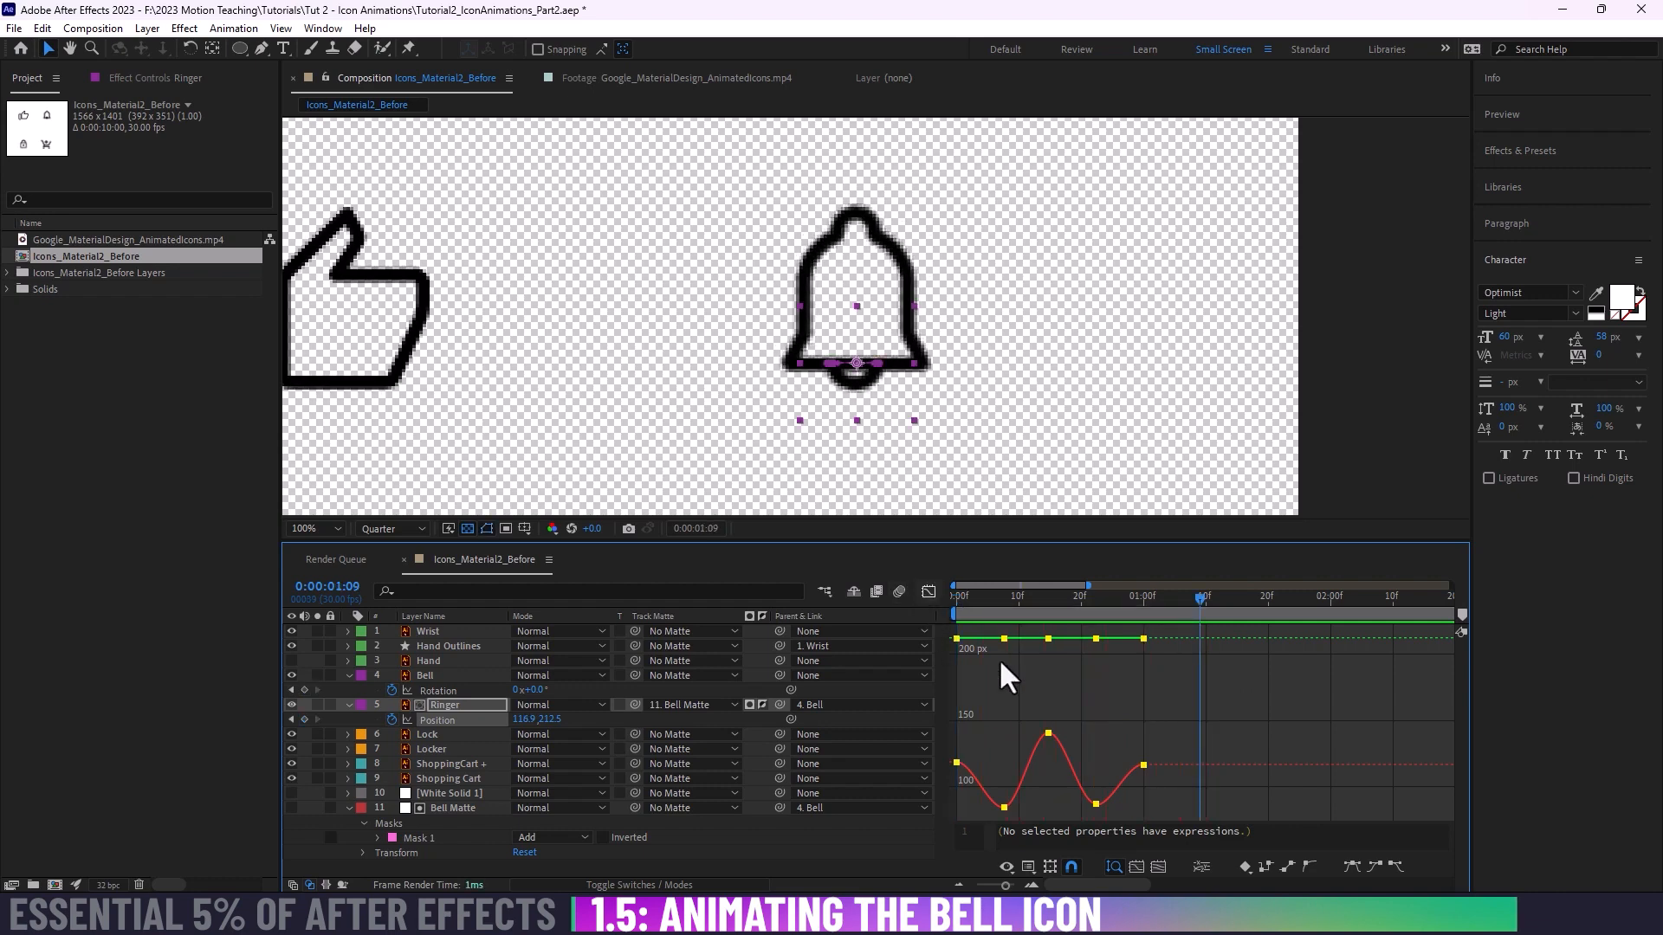
pyautogui.hotkey('shift', 'F3')
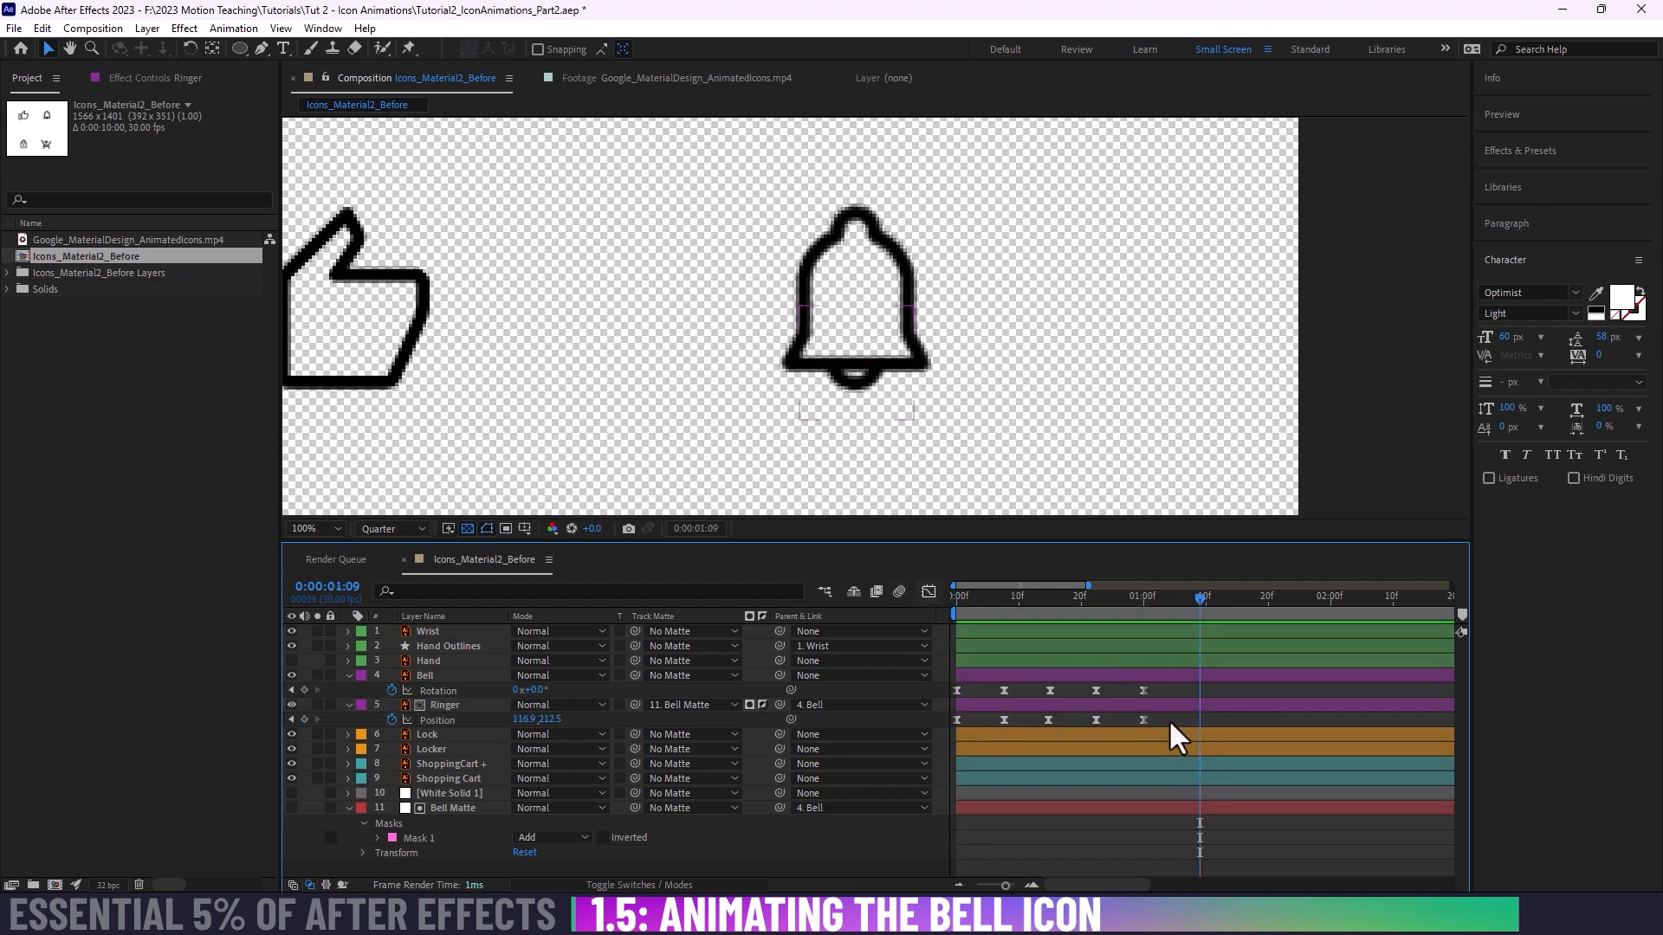
pyautogui.moveTo(1069, 598); pyautogui.dragTo(1048, 598)
pyautogui.moveTo(1047, 720); pyautogui.dragTo(1049, 720)
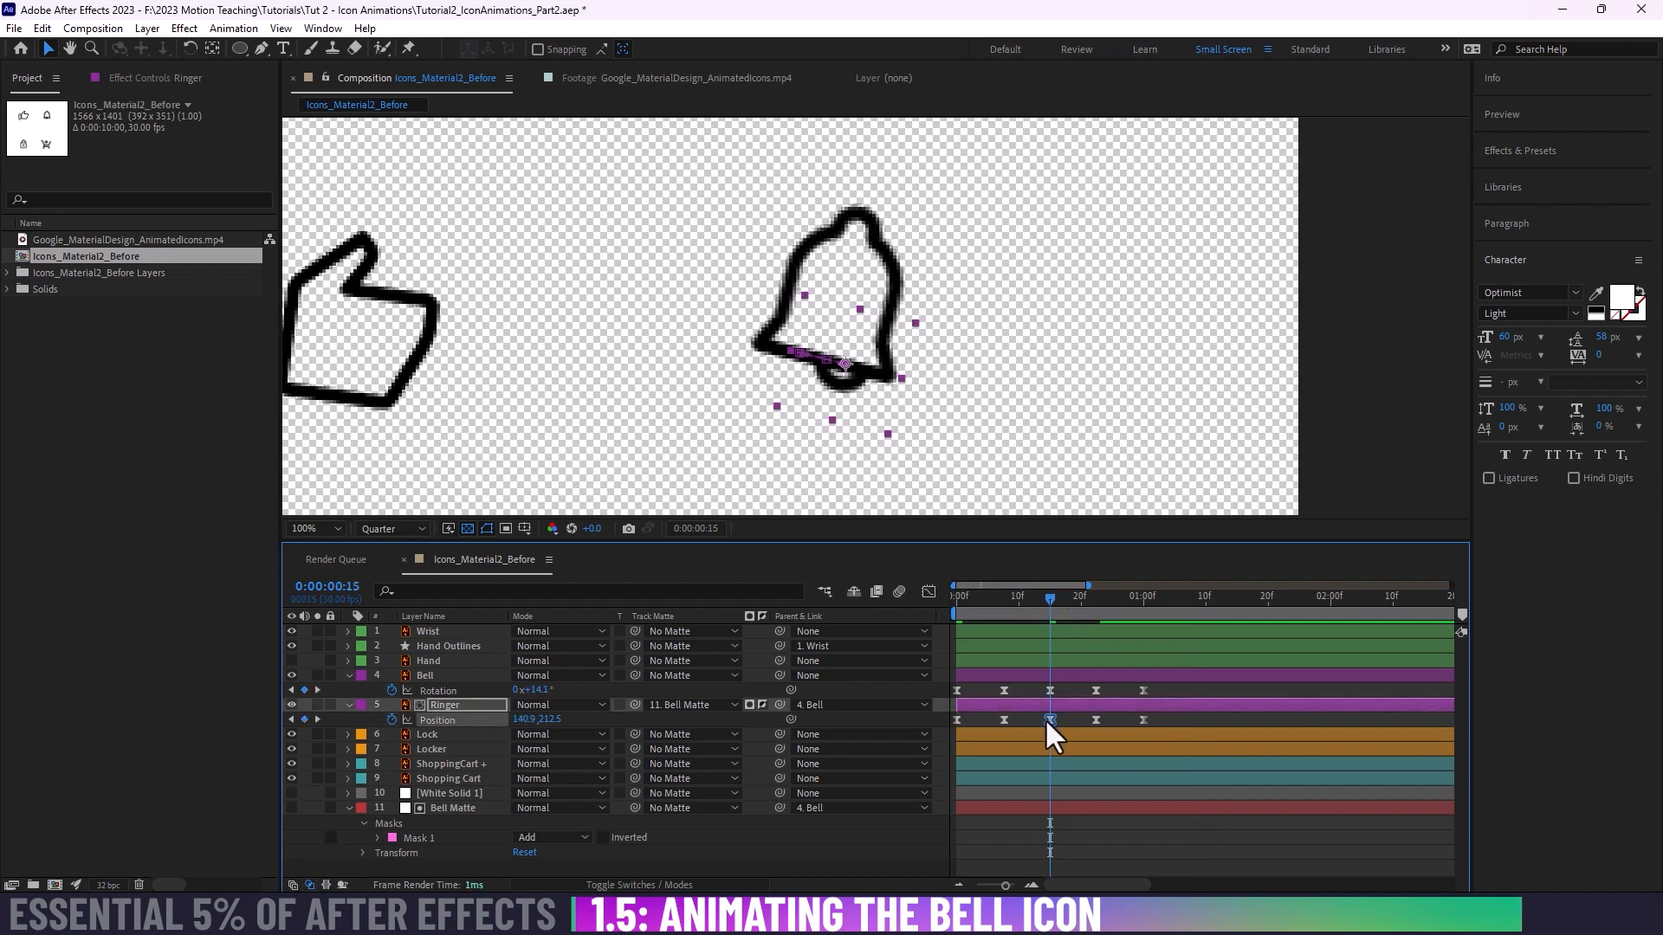
pyautogui.click(1000, 721)
pyautogui.click(1001, 719)
pyautogui.click(1005, 691)
# Step: Compress all Bell Rotation and Ringer Position keyframes proportionally so the last pair falls on frame 20, and preview the faster swing
pyautogui.moveTo(1159, 730); pyautogui.dragTo(953, 663)
pyautogui.moveTo(1139, 690); pyautogui.dragTo(1077, 693)
pyautogui.press('space')
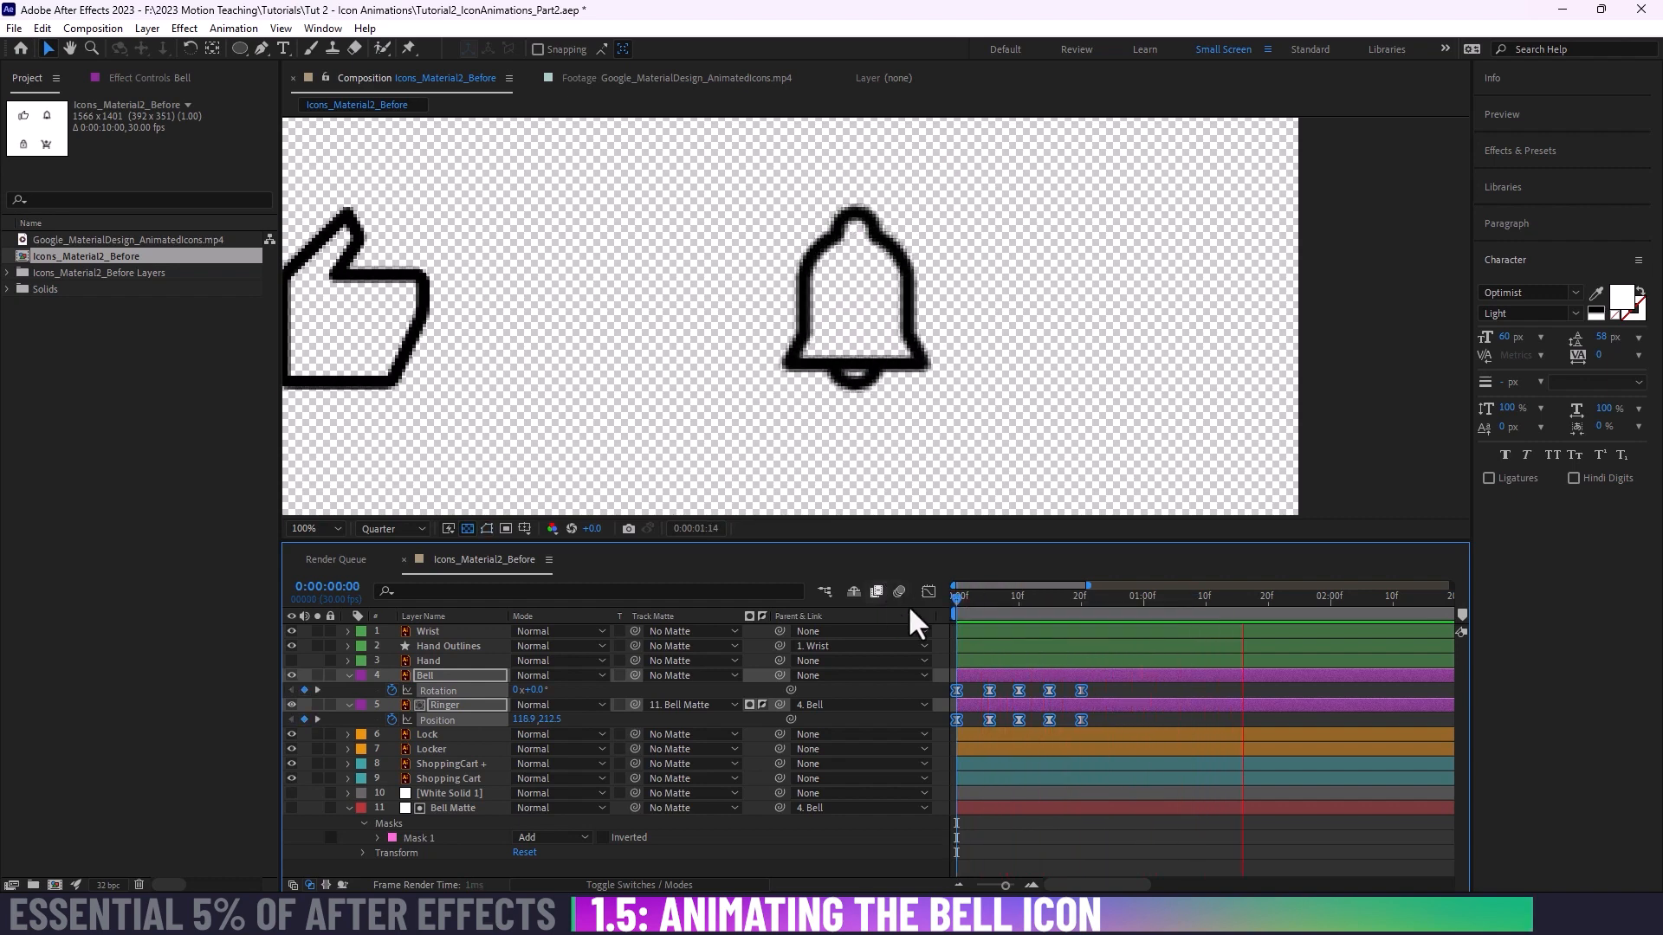
pyautogui.moveTo(953, 596); pyautogui.dragTo(892, 622)
pyautogui.click(1117, 732)
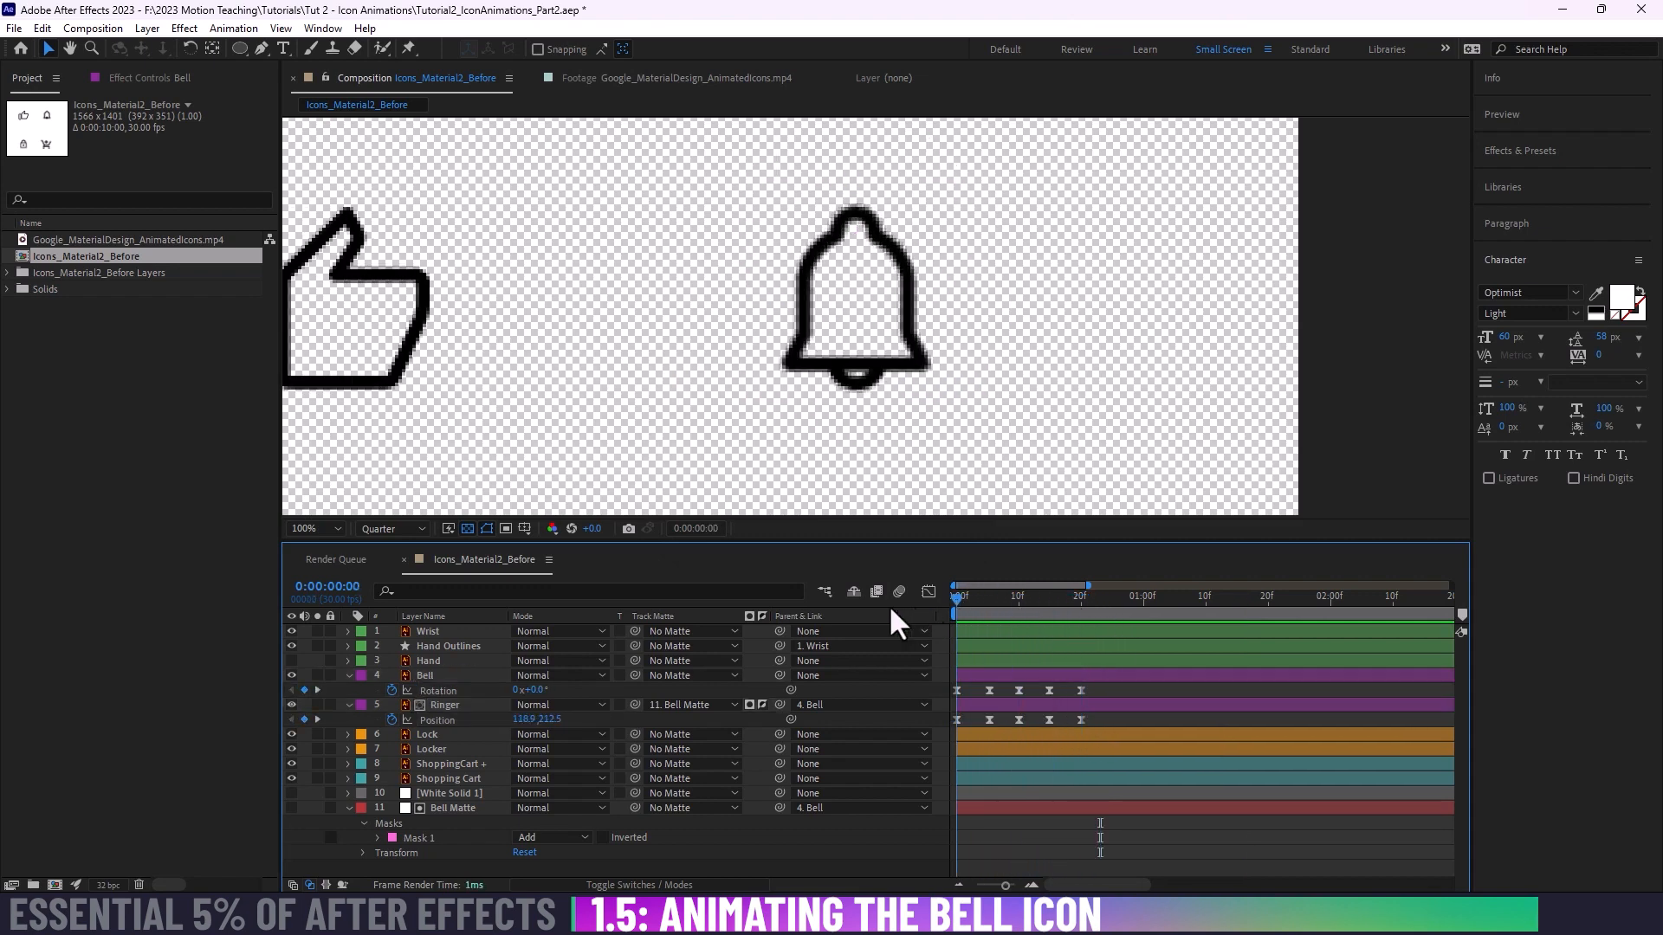
pyautogui.press('space')
pyautogui.press('space')
pyautogui.press('space')
pyautogui.press('space')
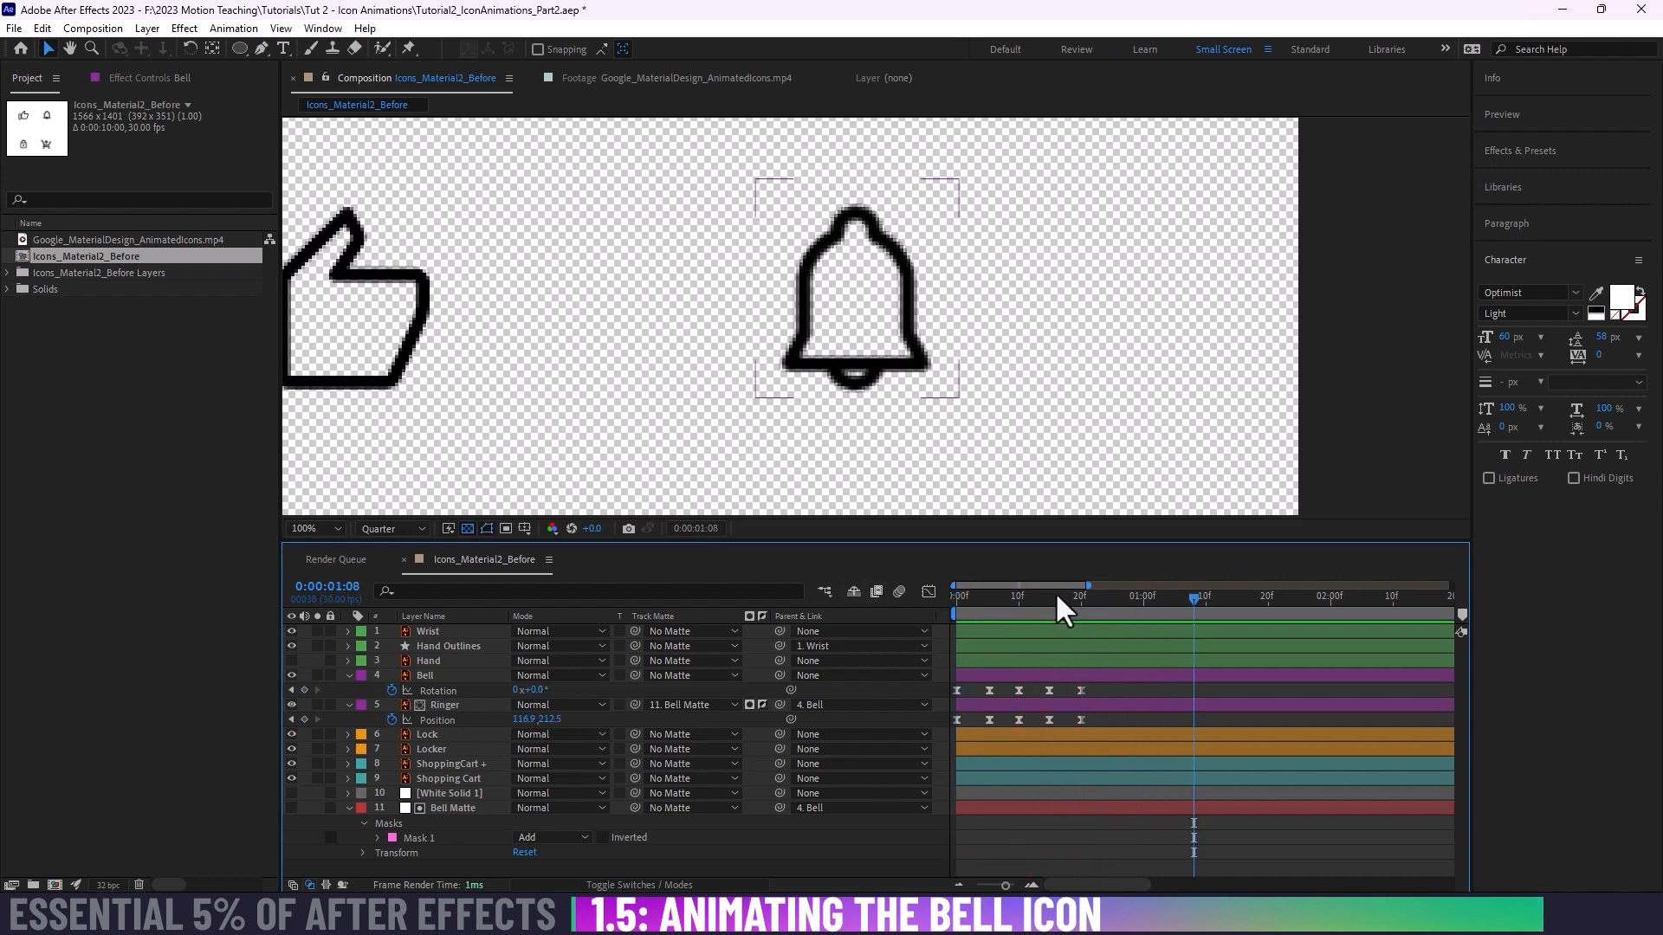
# Step: Try delaying the Ringer's last Position keyframe to about frame 26 and preview the trailing motion
pyautogui.moveTo(1055, 594)
pyautogui.mouseDown()
pyautogui.moveTo(1110, 599)
pyautogui.moveTo(1079, 596)
pyautogui.mouseUp()
pyautogui.moveTo(1081, 720); pyautogui.dragTo(1118, 719)
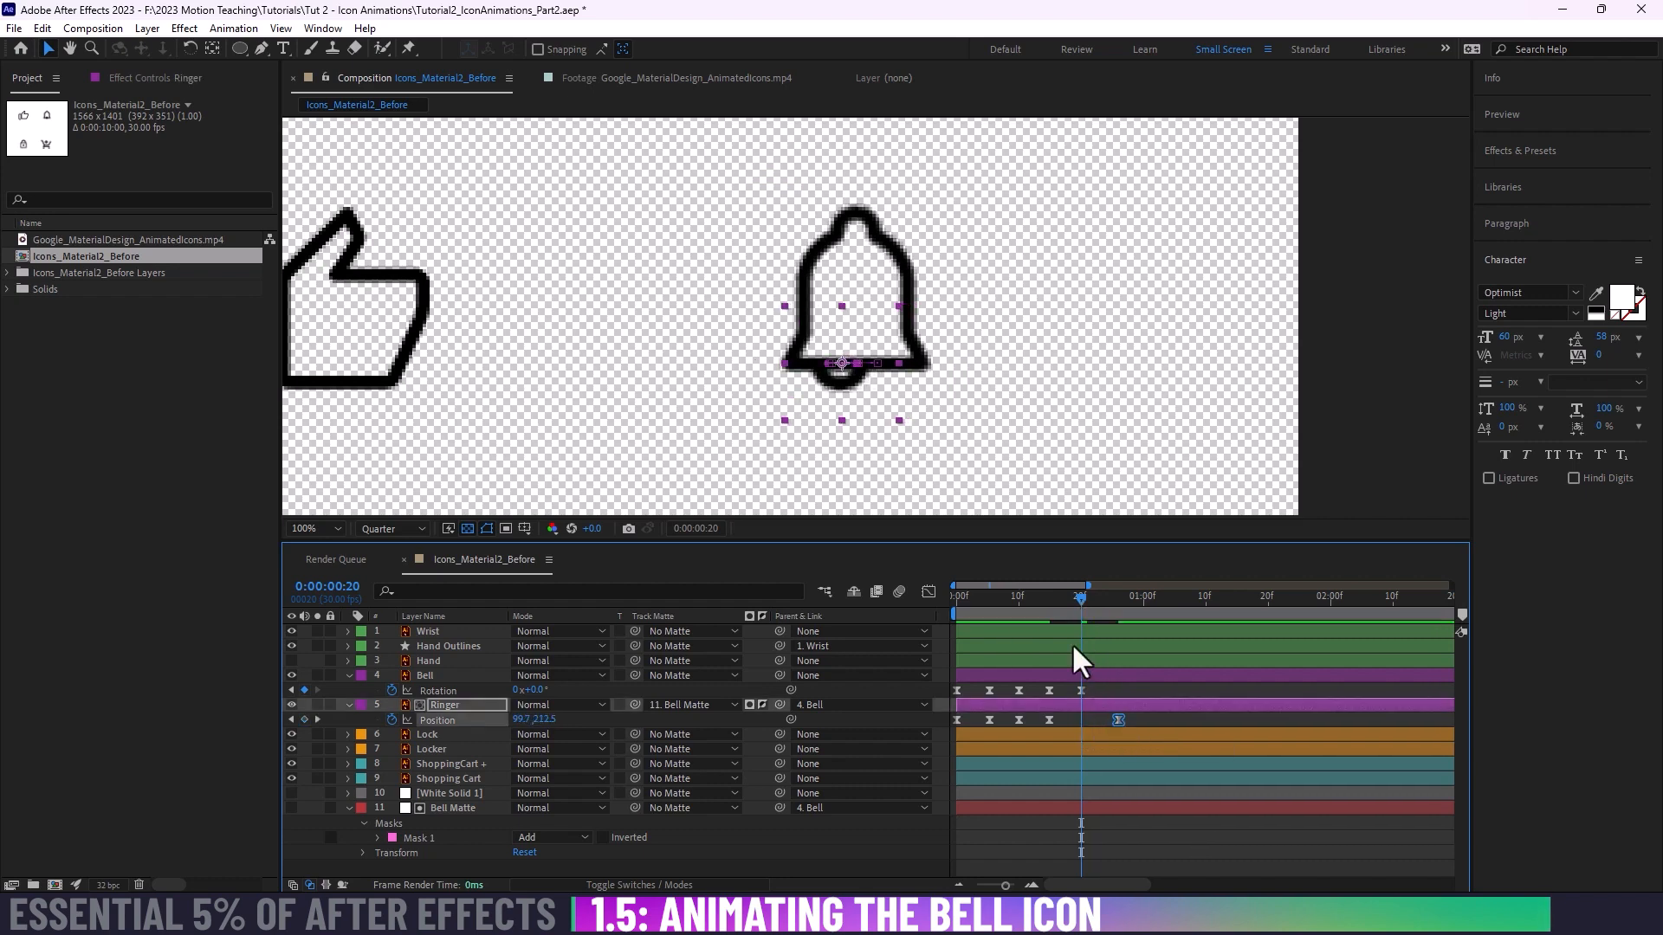
pyautogui.press('space')
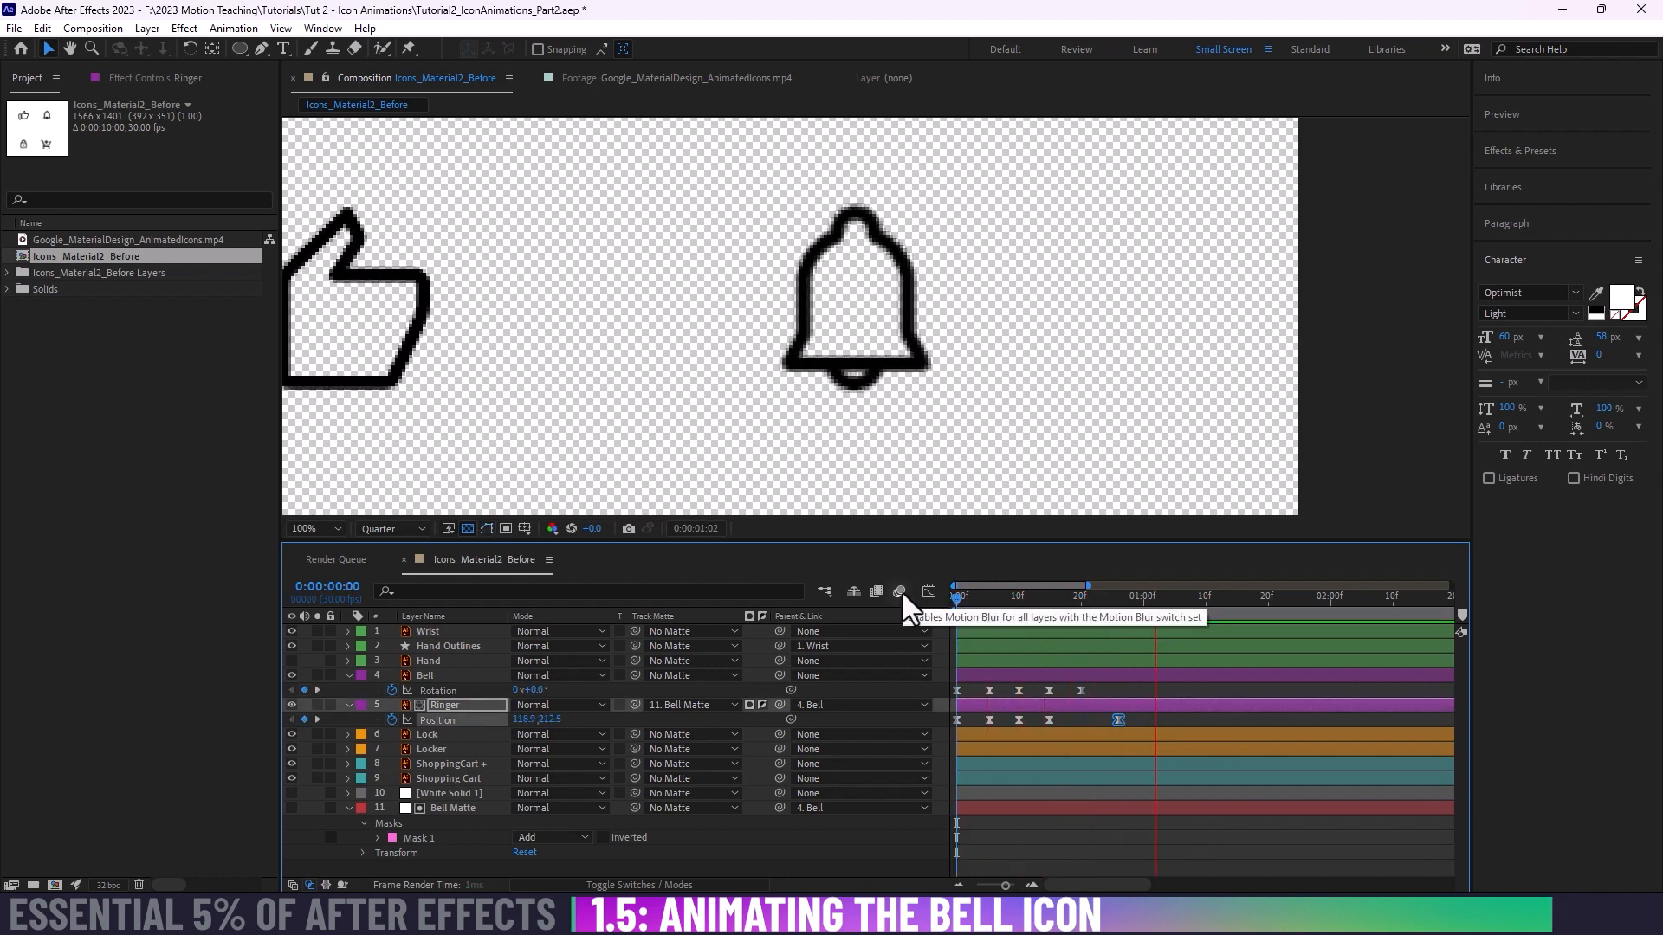
pyautogui.press('space')
pyautogui.moveTo(1083, 599)
pyautogui.mouseDown()
pyautogui.moveTo(890, 599)
pyautogui.moveTo(1098, 616)
pyautogui.moveTo(1078, 618)
pyautogui.mouseUp()
pyautogui.press('space')
pyautogui.press('space')
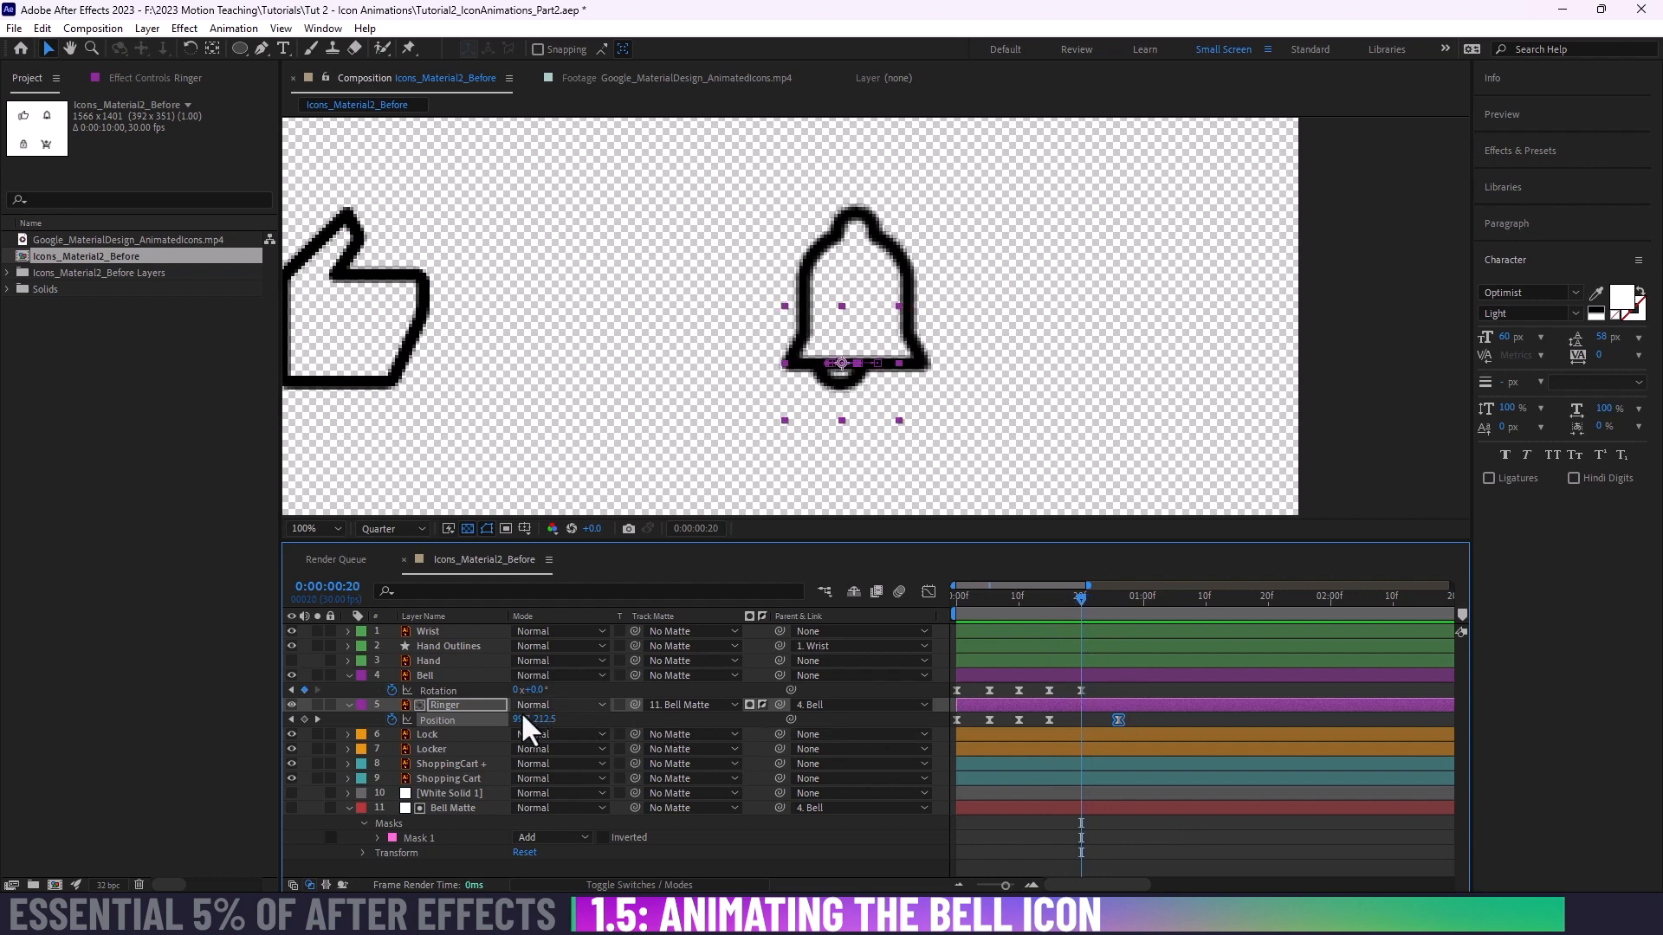
# Step: Try an extra Ringer Position keyframe at frame 20 with X set to 83.7, and preview it
pyautogui.moveTo(523, 717); pyautogui.dragTo(508, 719)
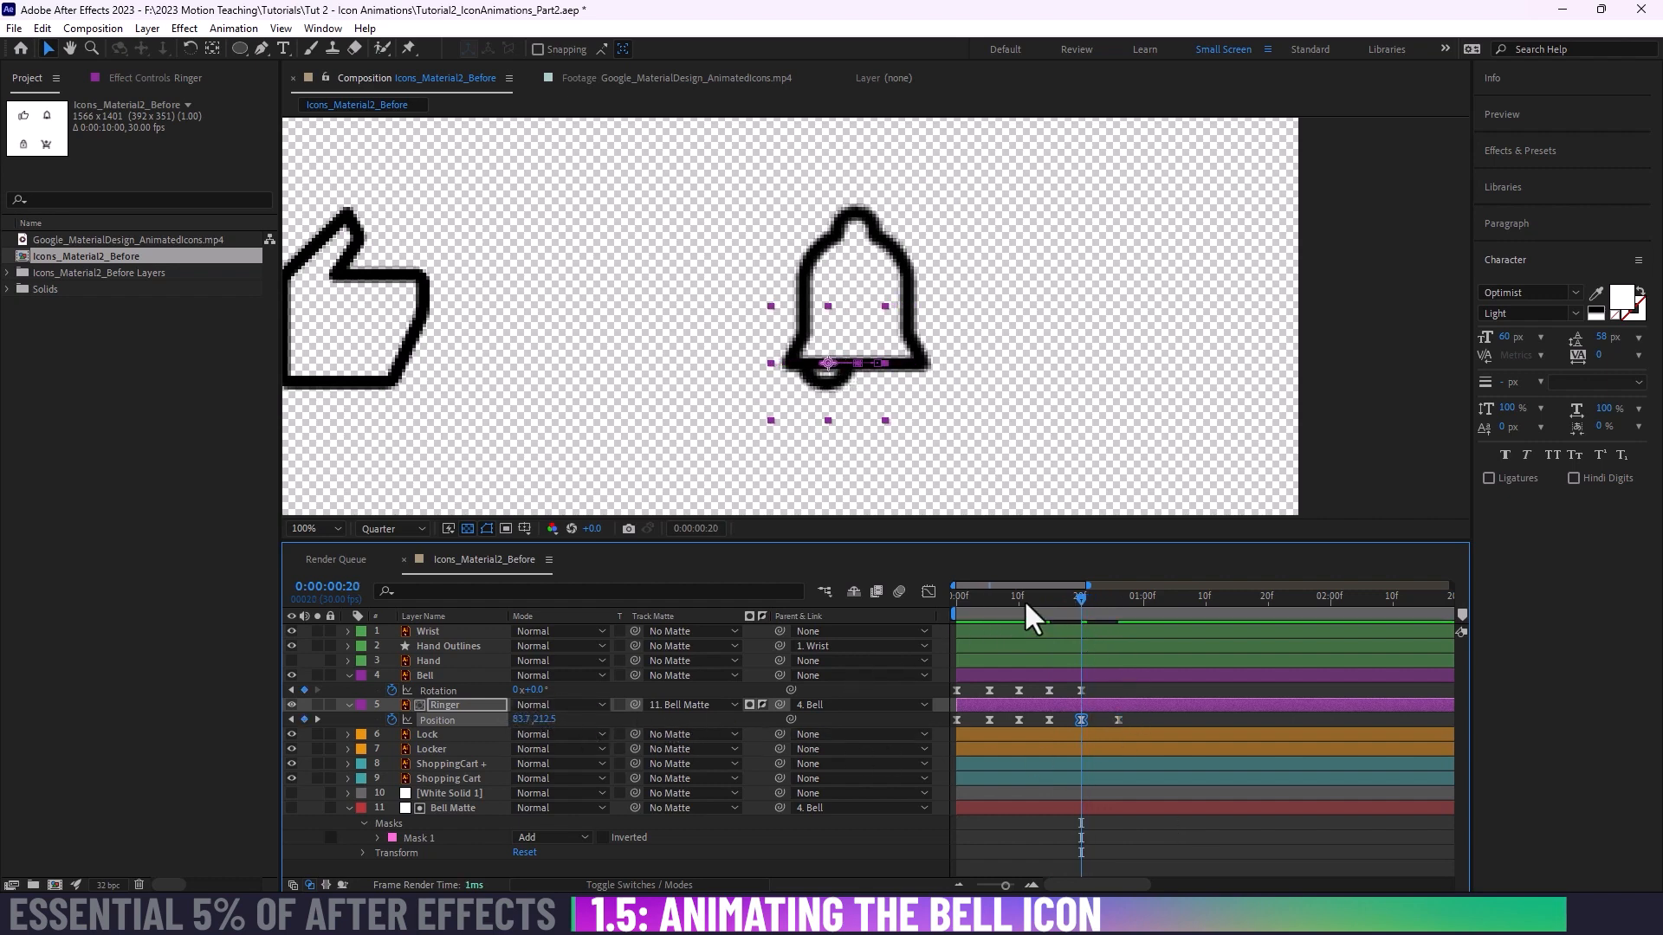
pyautogui.press('space')
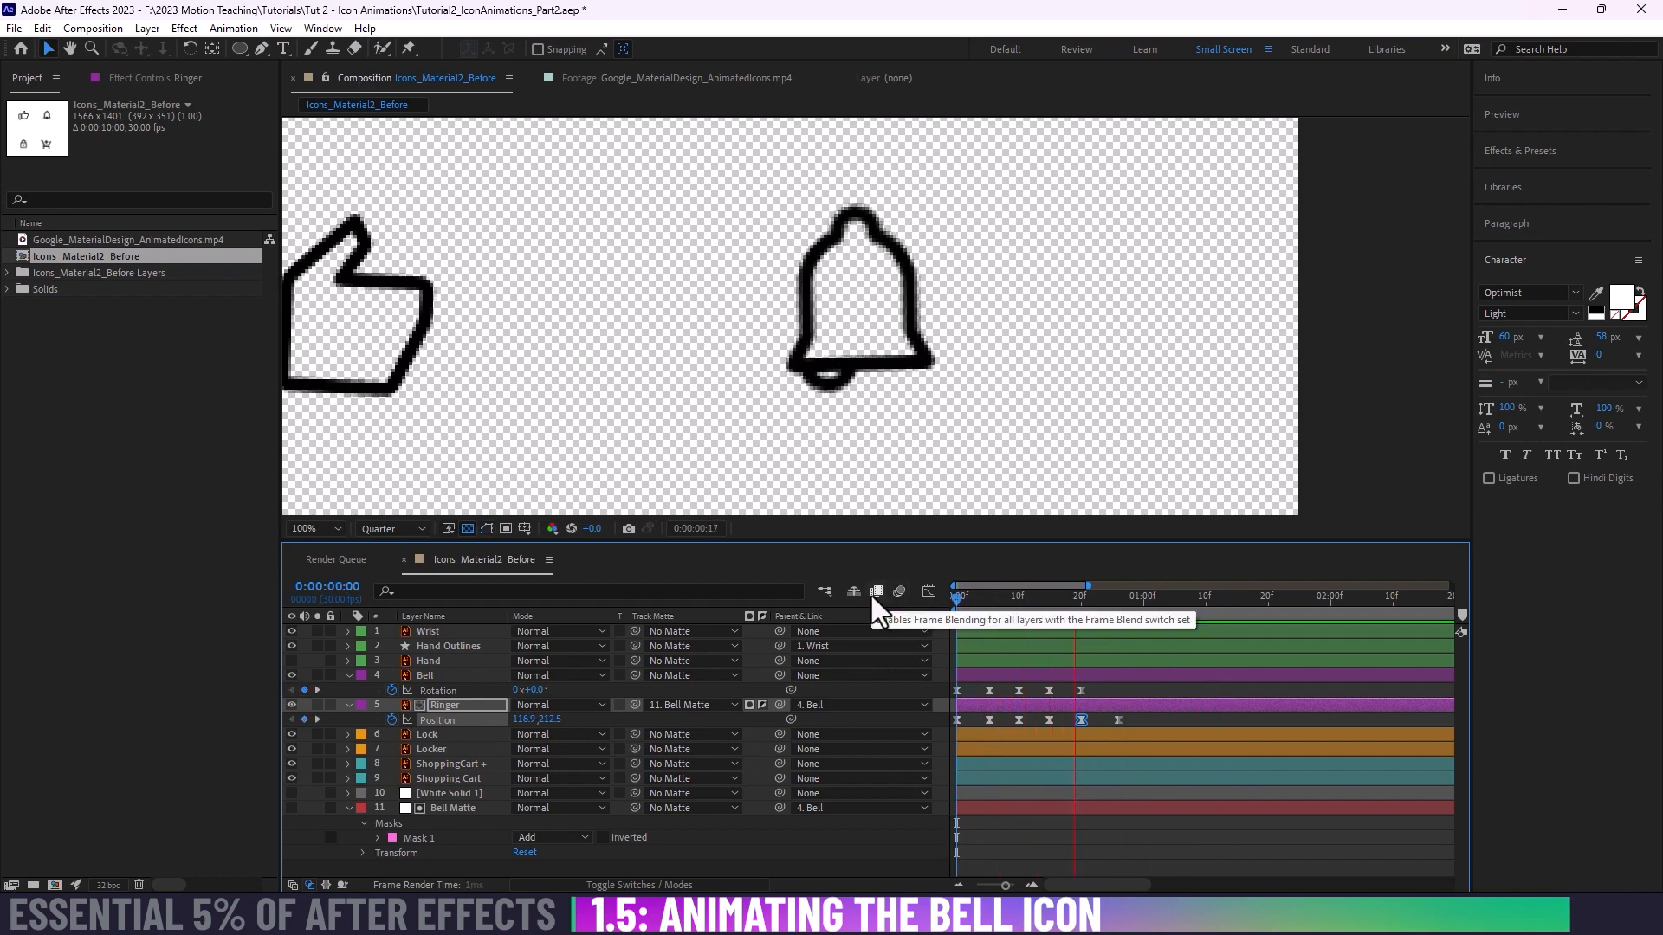
pyautogui.press('space')
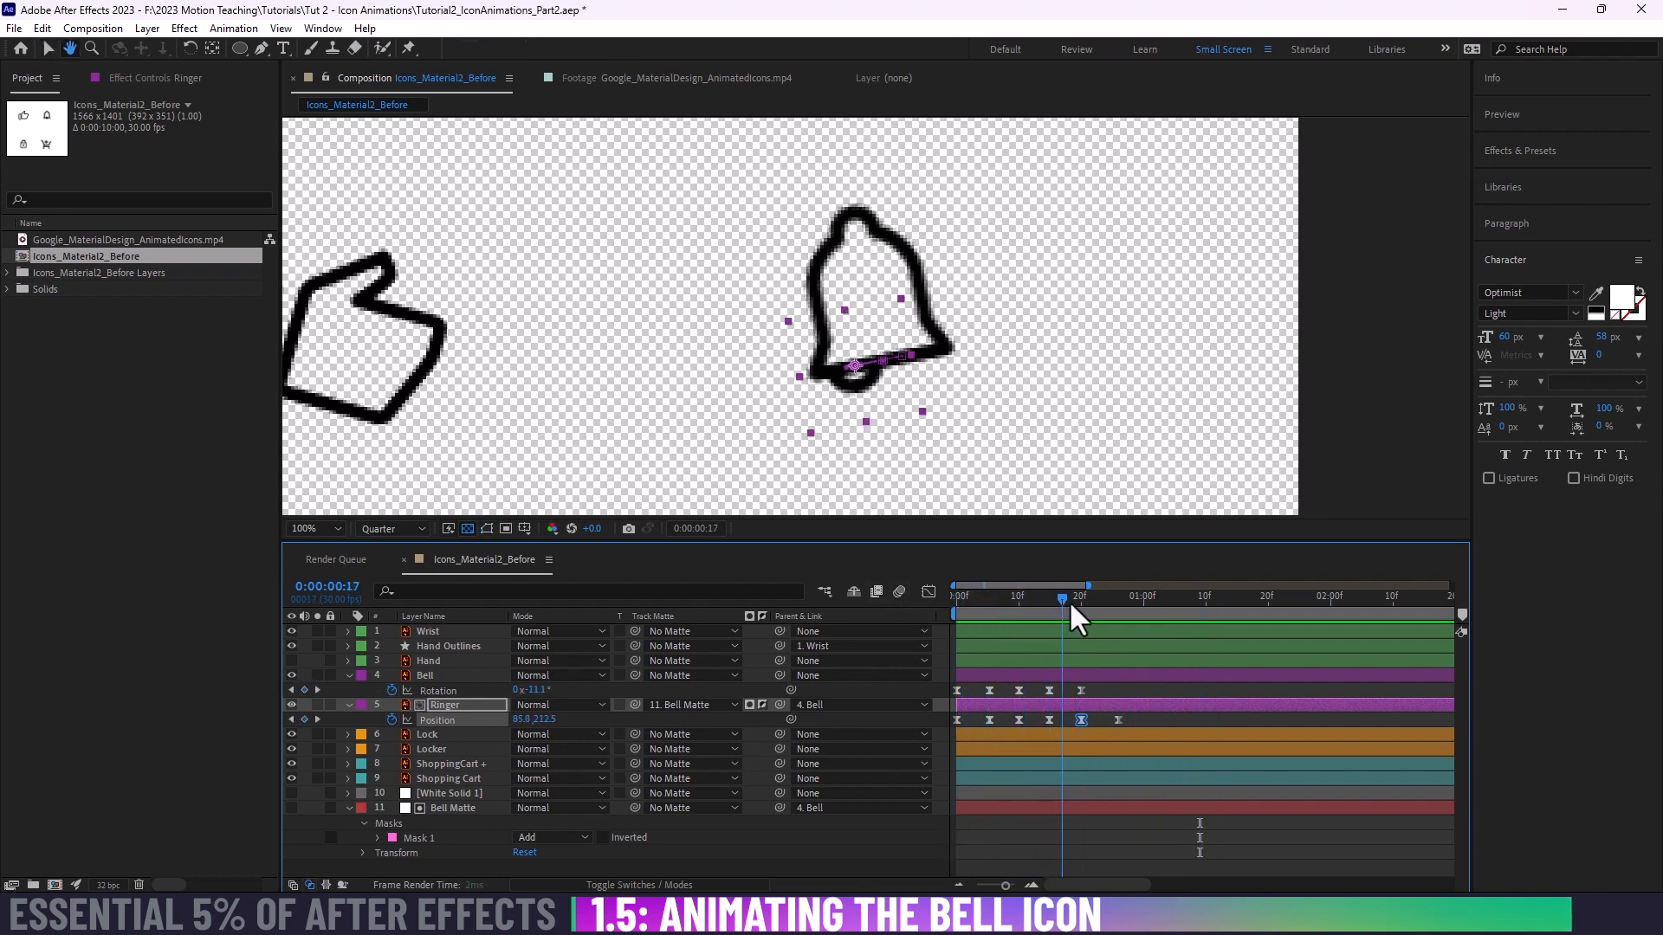
# Step: Discard the extra Ringer Position keyframe at frame 20, place the last one at about frame 24, and preview the animation
pyautogui.moveTo(1071, 603)
pyautogui.mouseDown()
pyautogui.moveTo(1103, 603)
pyautogui.moveTo(1079, 603)
pyautogui.mouseUp()
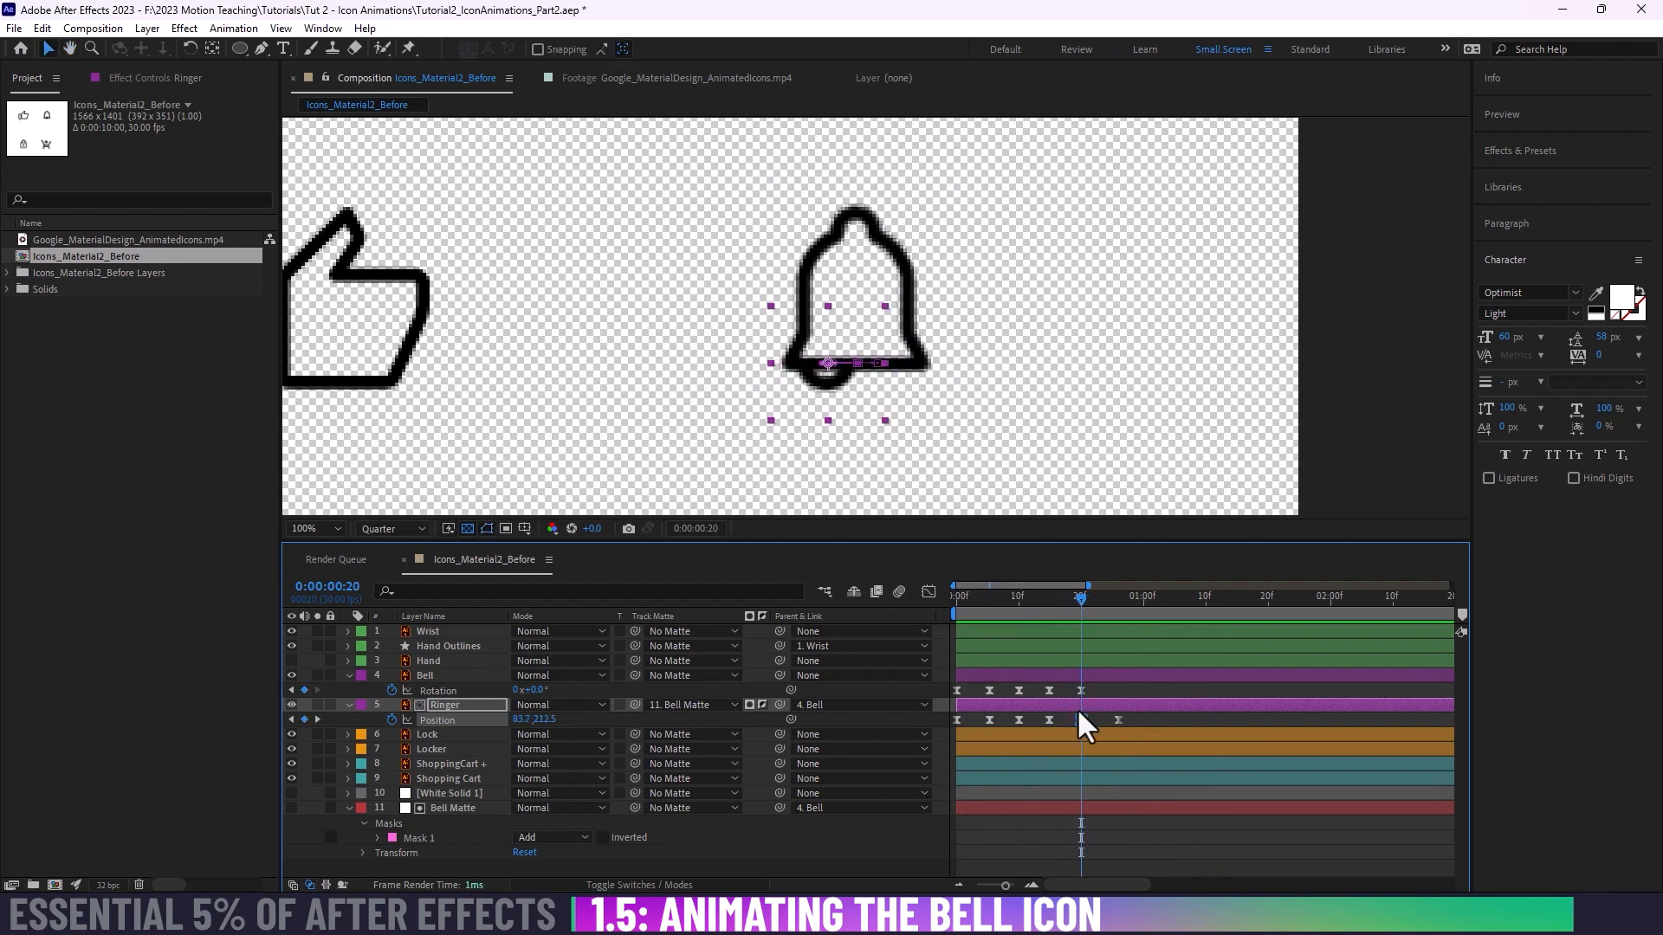
pyautogui.moveTo(1080, 720); pyautogui.dragTo(1106, 720)
pyautogui.moveTo(1079, 597); pyautogui.dragTo(844, 580)
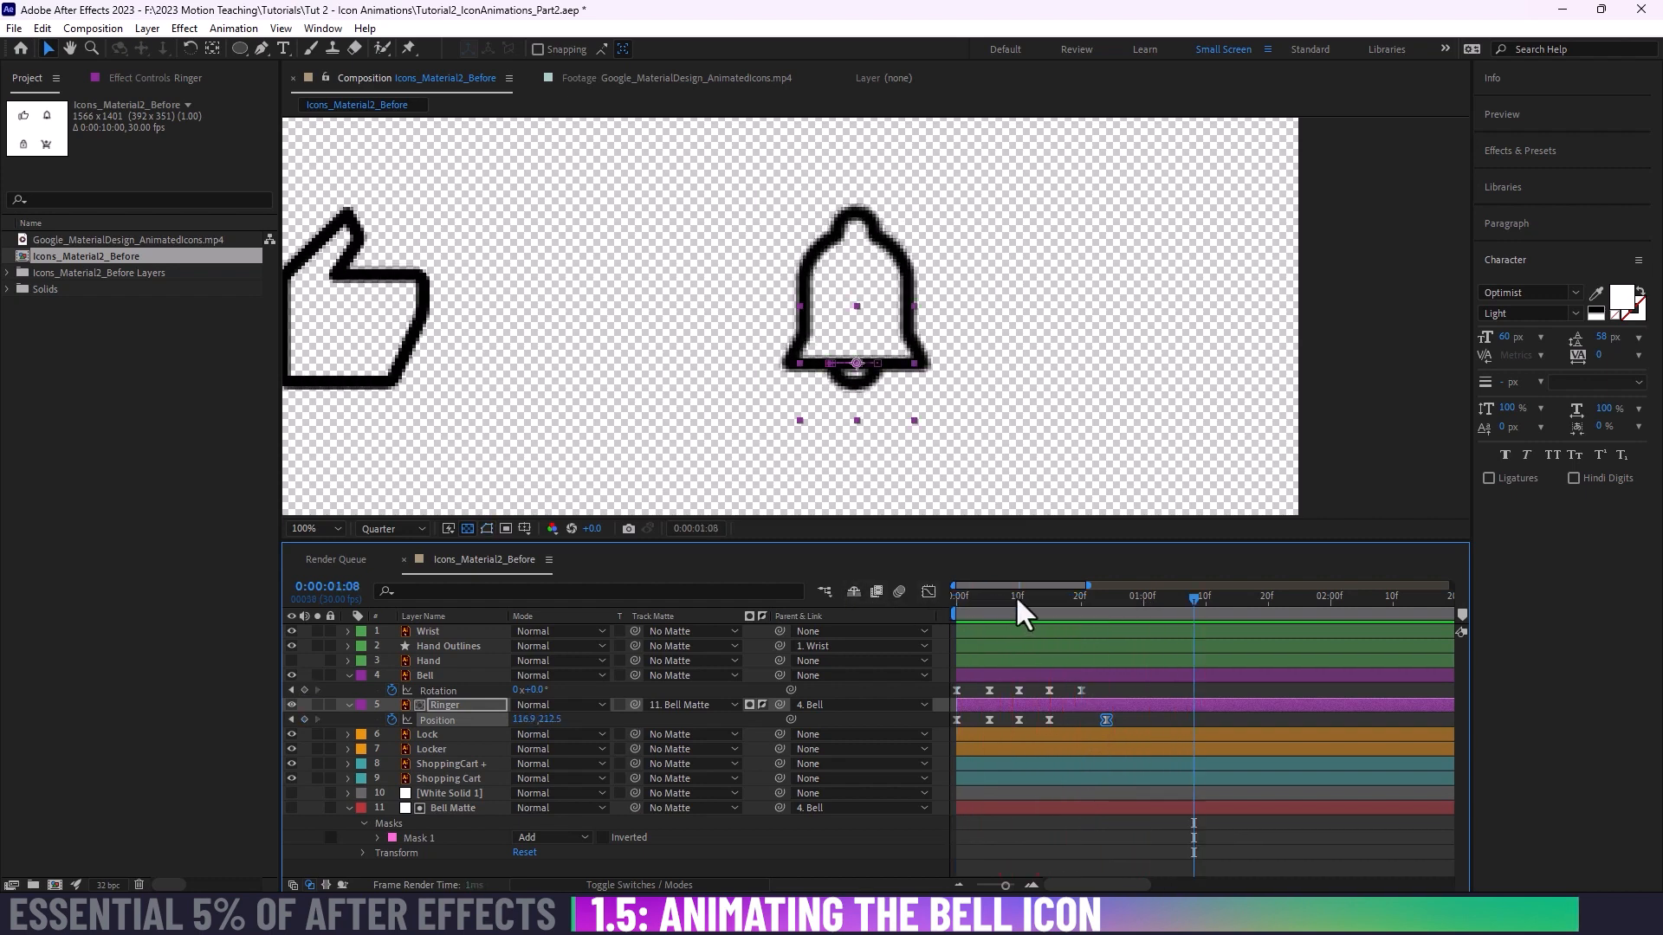
pyautogui.click(965, 601)
pyautogui.moveTo(965, 598)
pyautogui.mouseDown()
pyautogui.moveTo(1036, 601)
pyautogui.moveTo(962, 618)
pyautogui.moveTo(1031, 627)
pyautogui.moveTo(920, 633)
pyautogui.moveTo(955, 604)
pyautogui.moveTo(1006, 609)
pyautogui.moveTo(950, 606)
pyautogui.mouseUp()
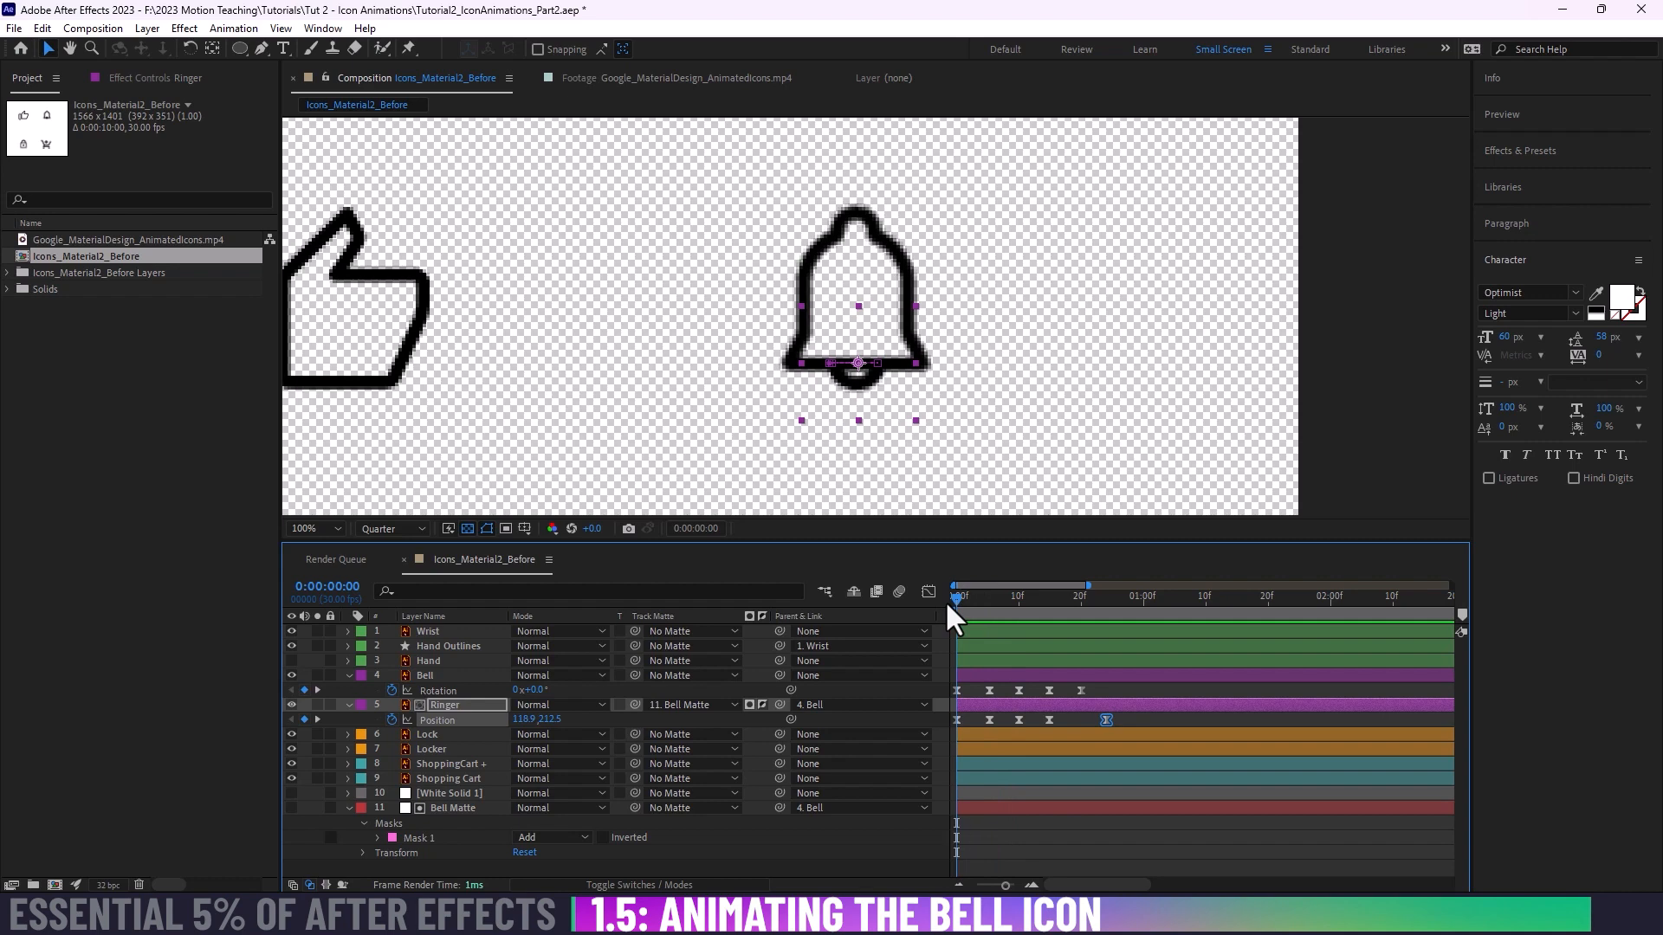
pyautogui.press('space')
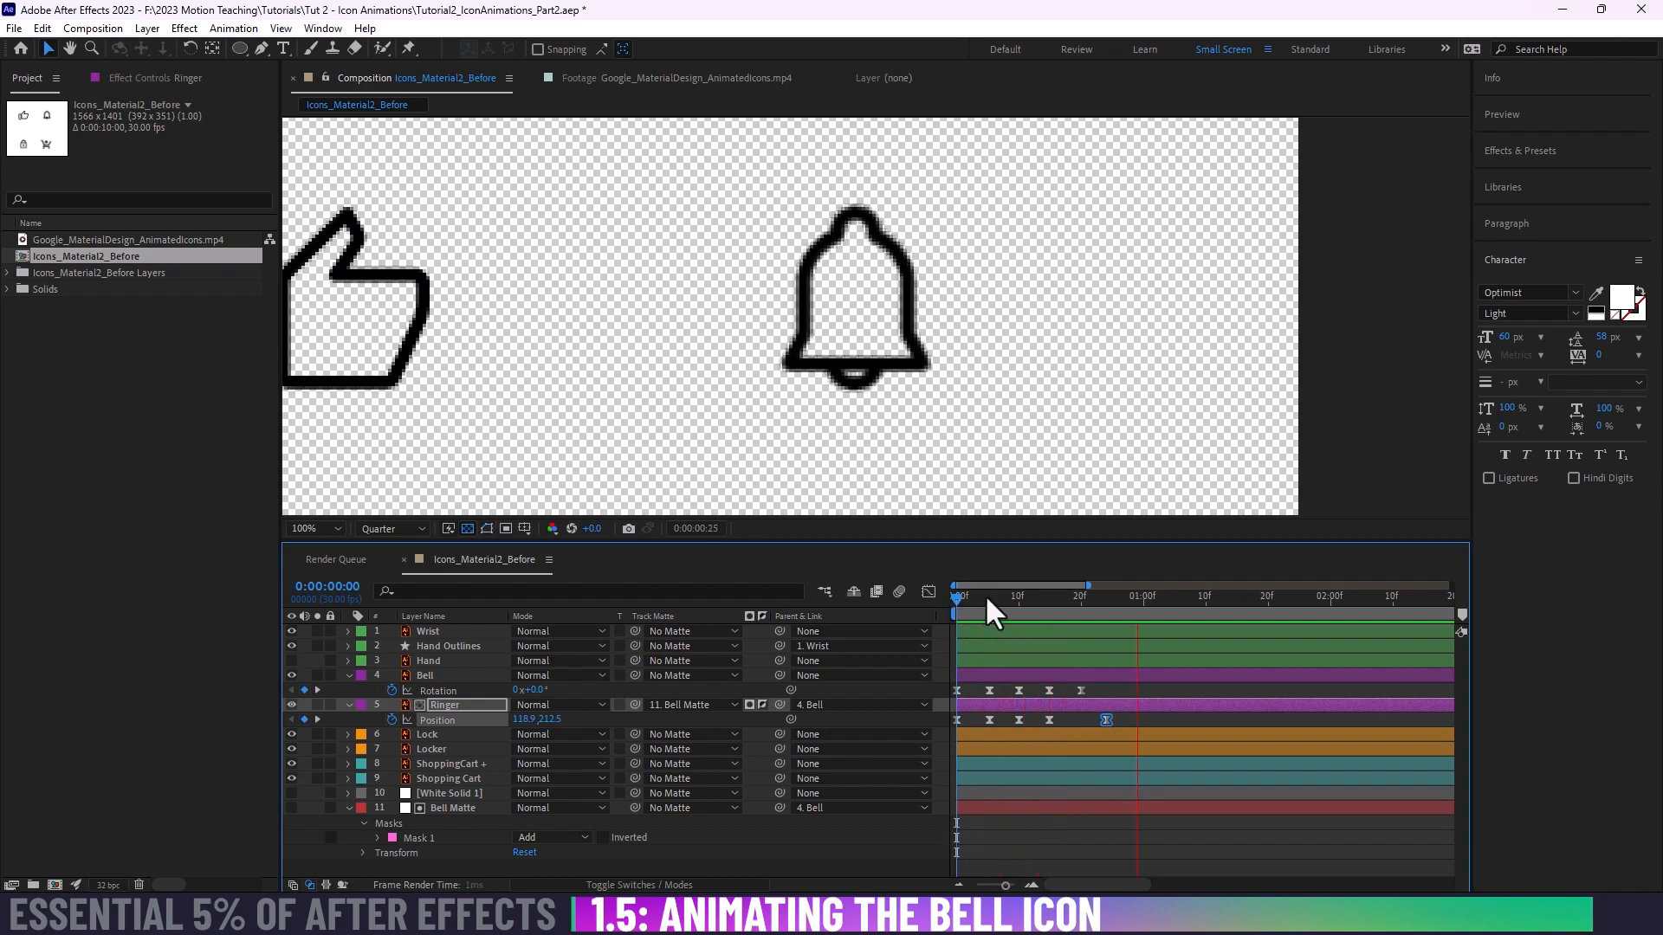
# Step: Move the Ringer's last Position keyframe to about frame 27 and its fourth Position keyframe to about frame 13
pyautogui.press('space')
pyautogui.moveTo(994, 599); pyautogui.dragTo(911, 596)
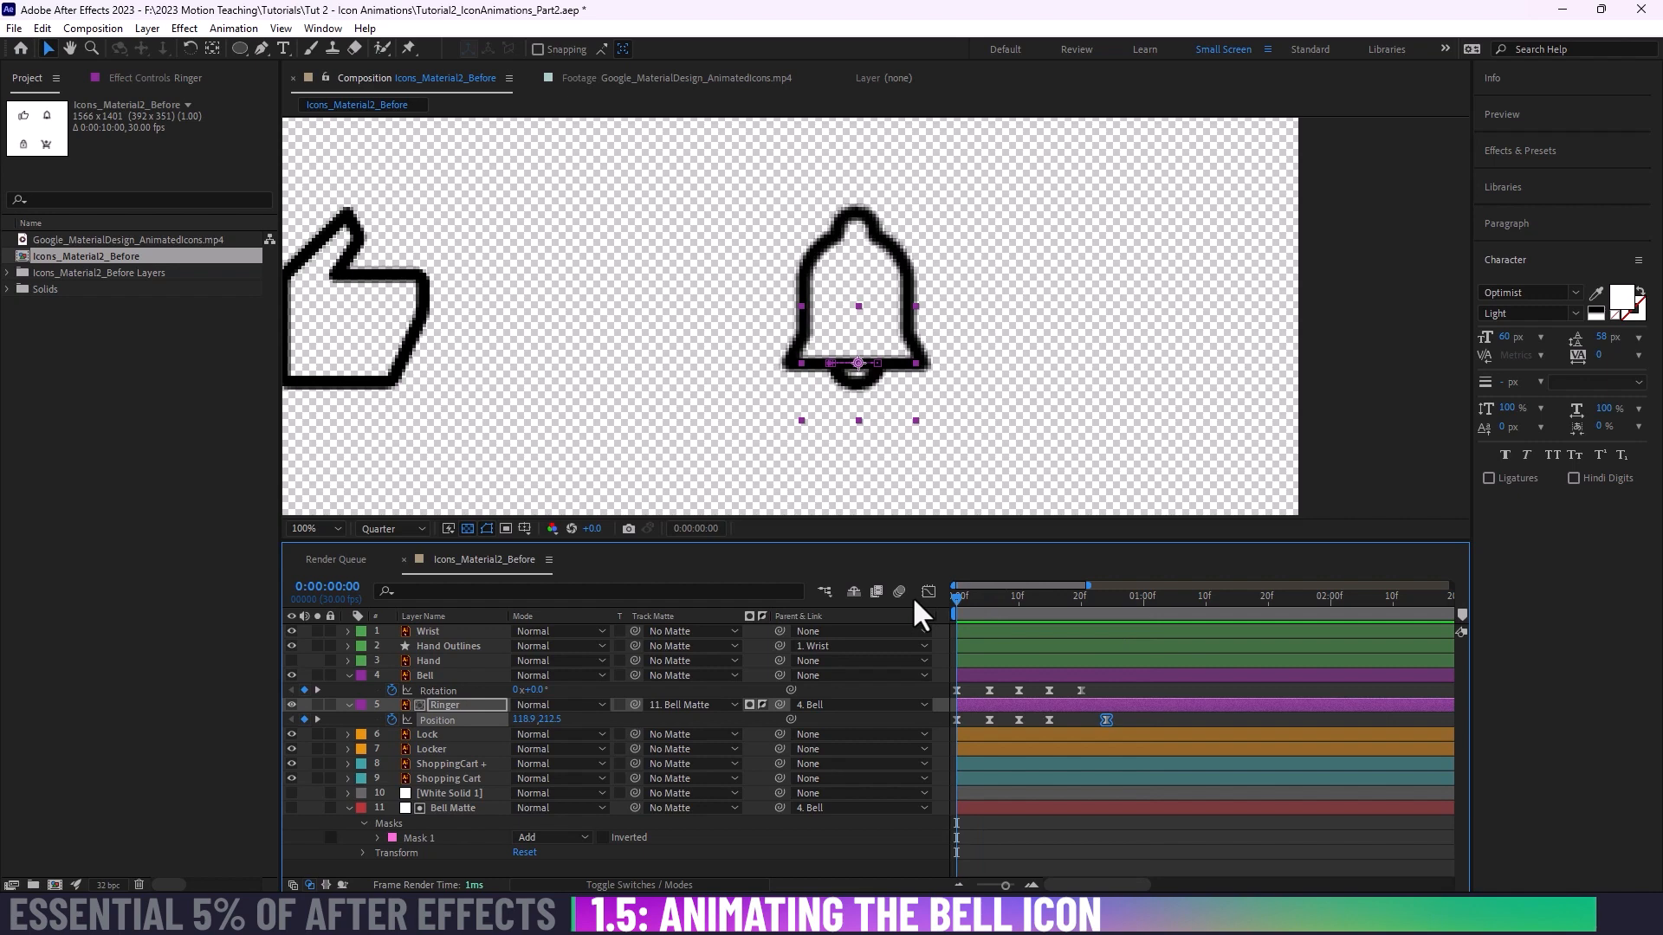
pyautogui.moveTo(969, 594); pyautogui.dragTo(920, 590)
pyautogui.moveTo(1106, 719); pyautogui.dragTo(1125, 718)
pyautogui.moveTo(965, 595); pyautogui.dragTo(1021, 599)
pyautogui.moveTo(1049, 720); pyautogui.dragTo(1039, 723)
# Step: Add a Ringer Position keyframe at frame 17 with X set to 149.0, and preview the extra sway
pyautogui.moveTo(1018, 595); pyautogui.dragTo(1056, 598)
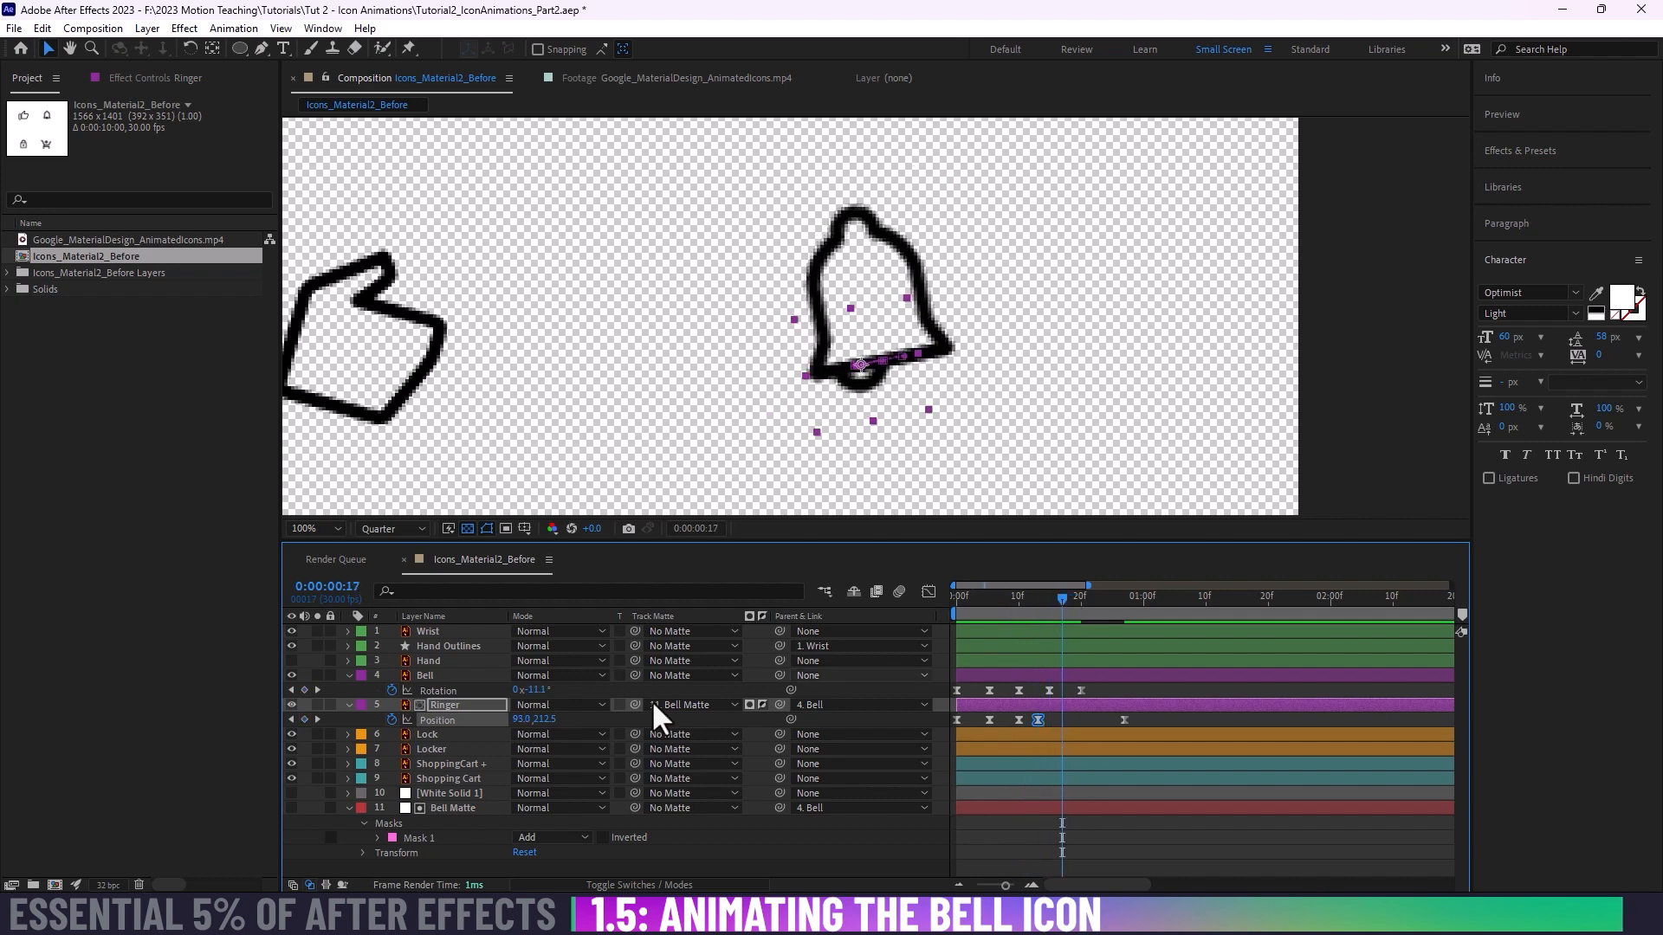
pyautogui.moveTo(522, 720); pyautogui.dragTo(576, 722)
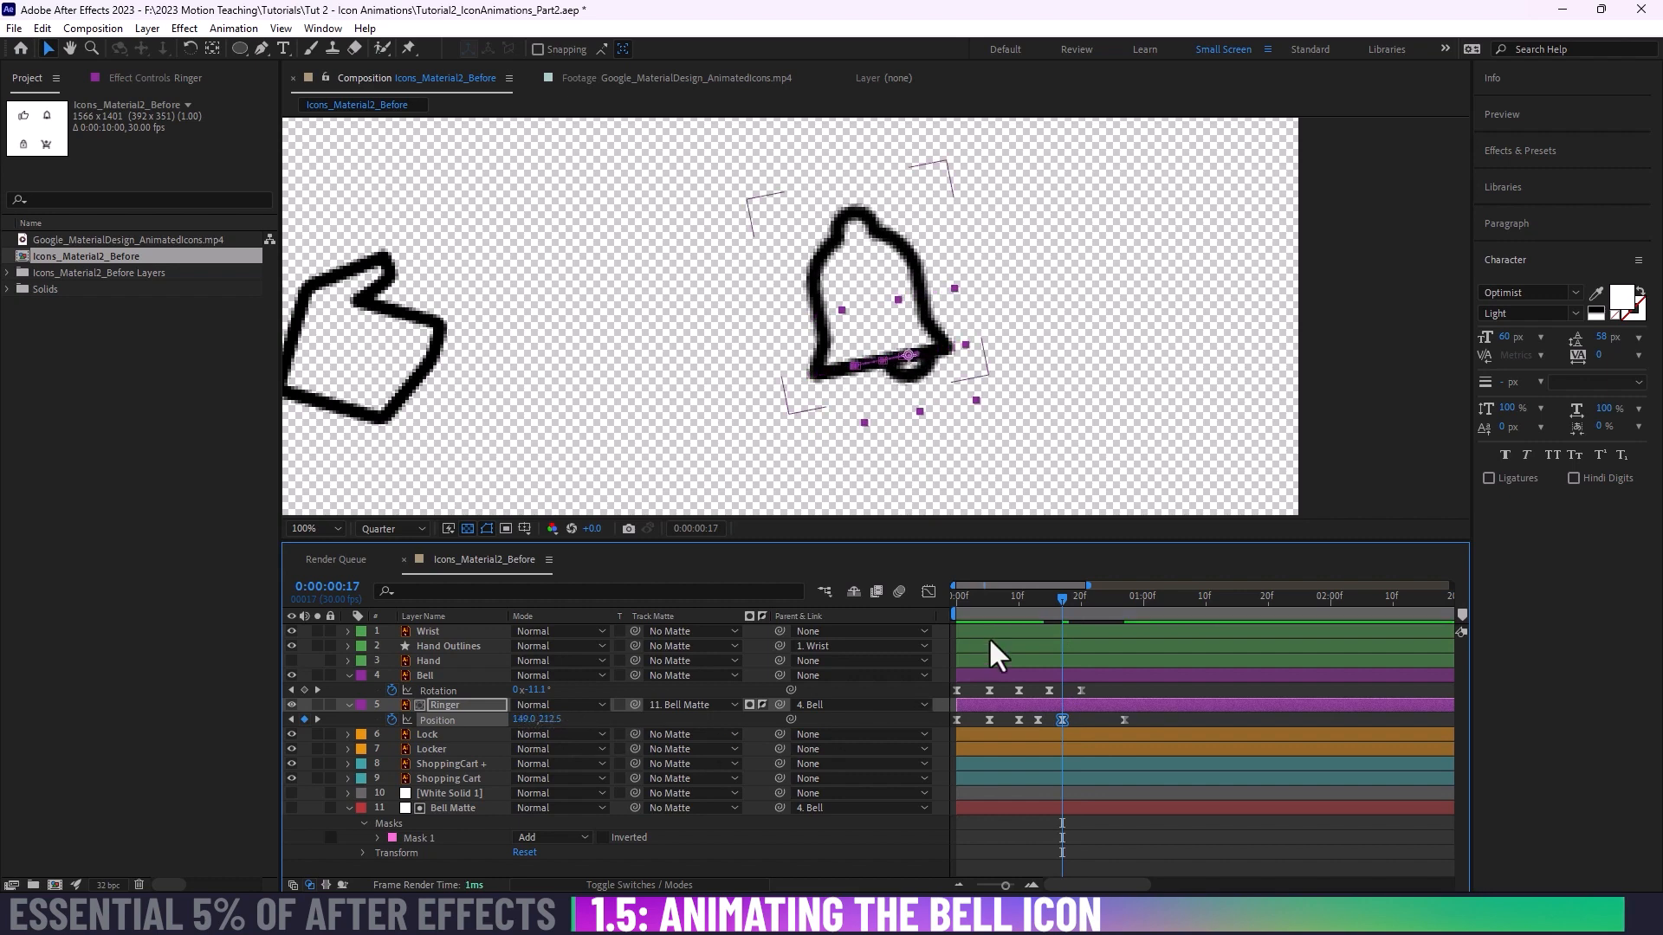
pyautogui.moveTo(1048, 599); pyautogui.dragTo(1100, 613)
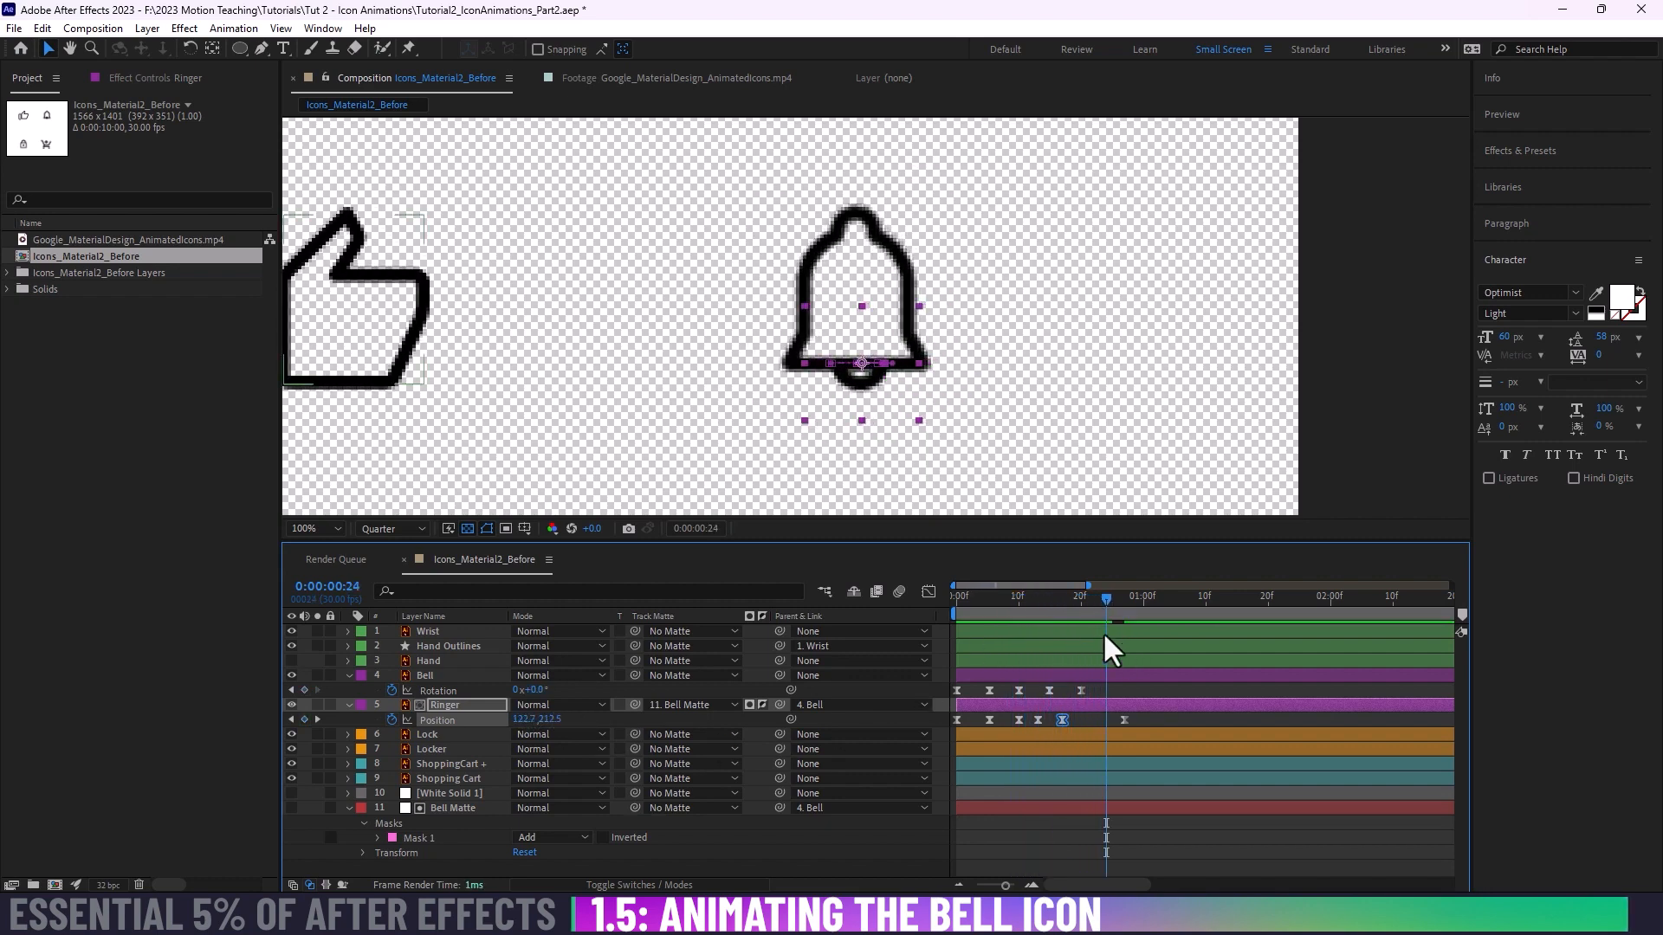
pyautogui.press('space')
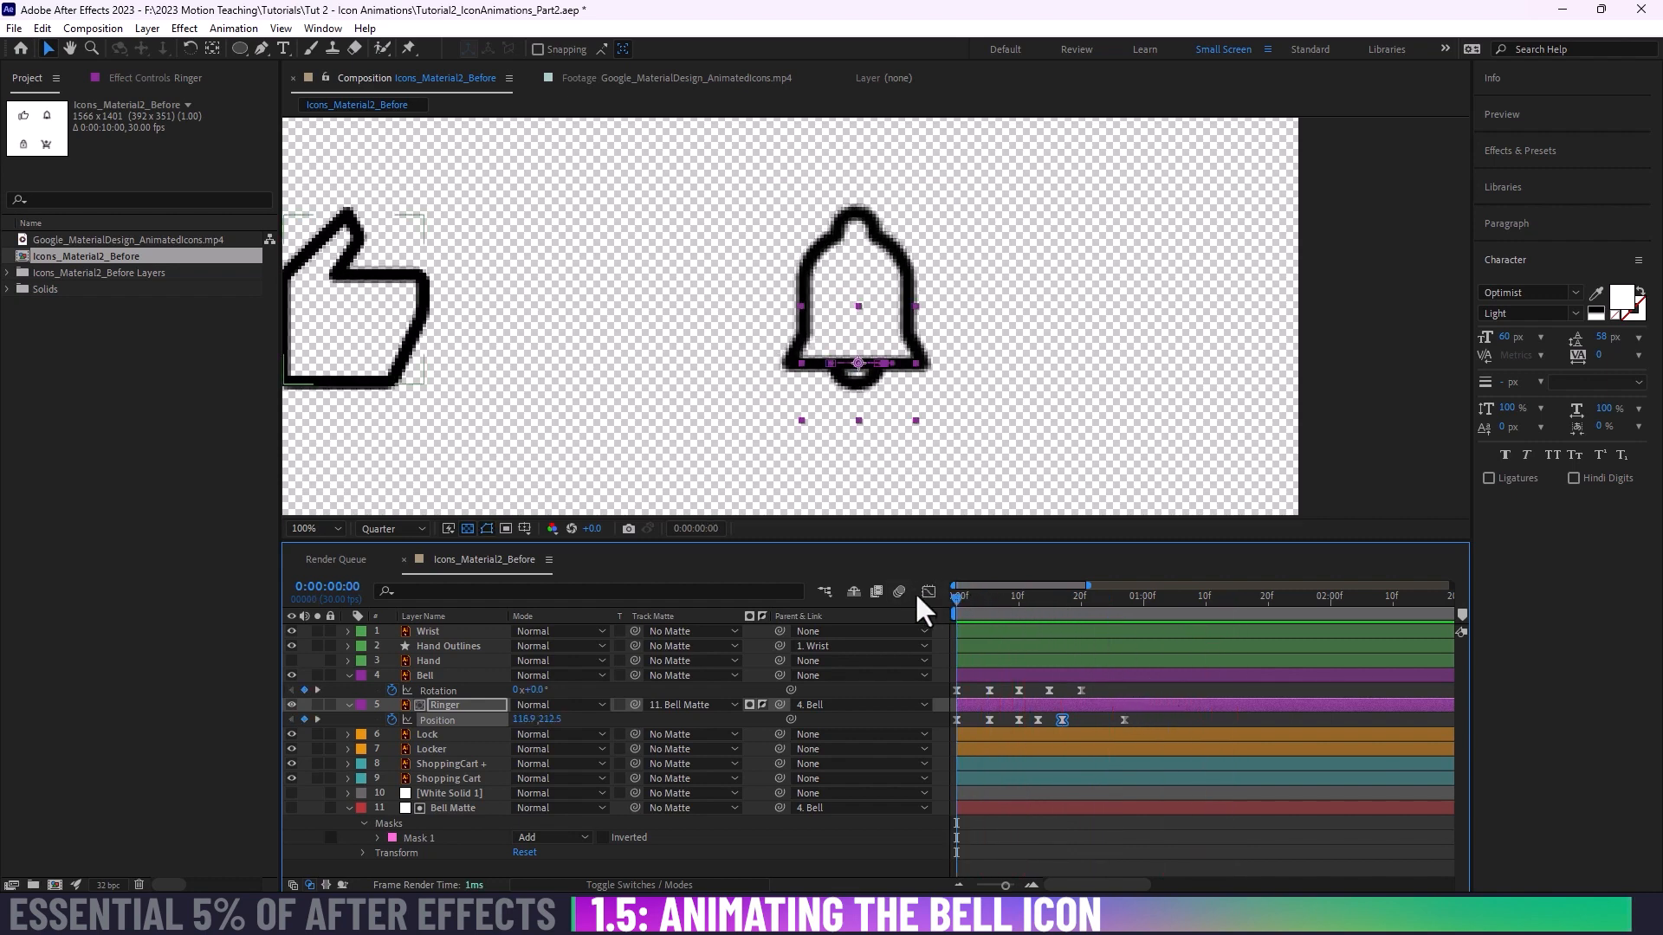
# Step: Retime the Ringer's last three Position keyframes to about frames 14, 18 and 25, and preview the motion
pyautogui.moveTo(1062, 719); pyautogui.dragTo(1112, 720)
pyautogui.press('space')
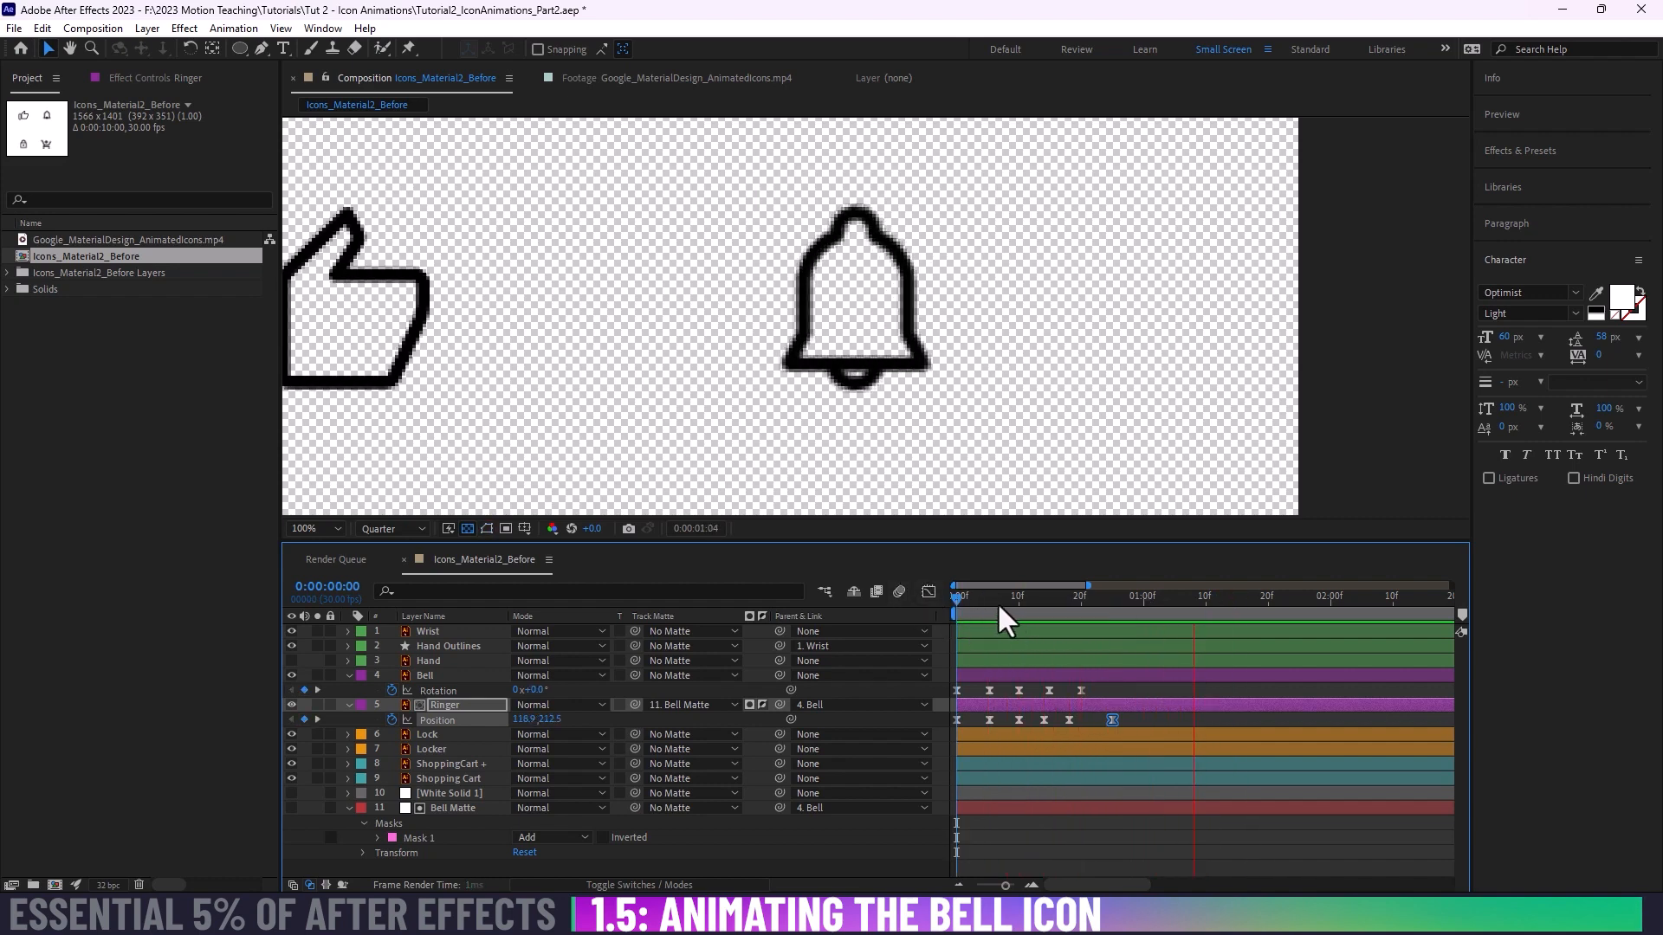
pyautogui.press('space')
# Step: Replay the animation from frame 0 several times to examine how the ringer sways and settles against the bell swing
pyautogui.moveTo(957, 599); pyautogui.dragTo(883, 626)
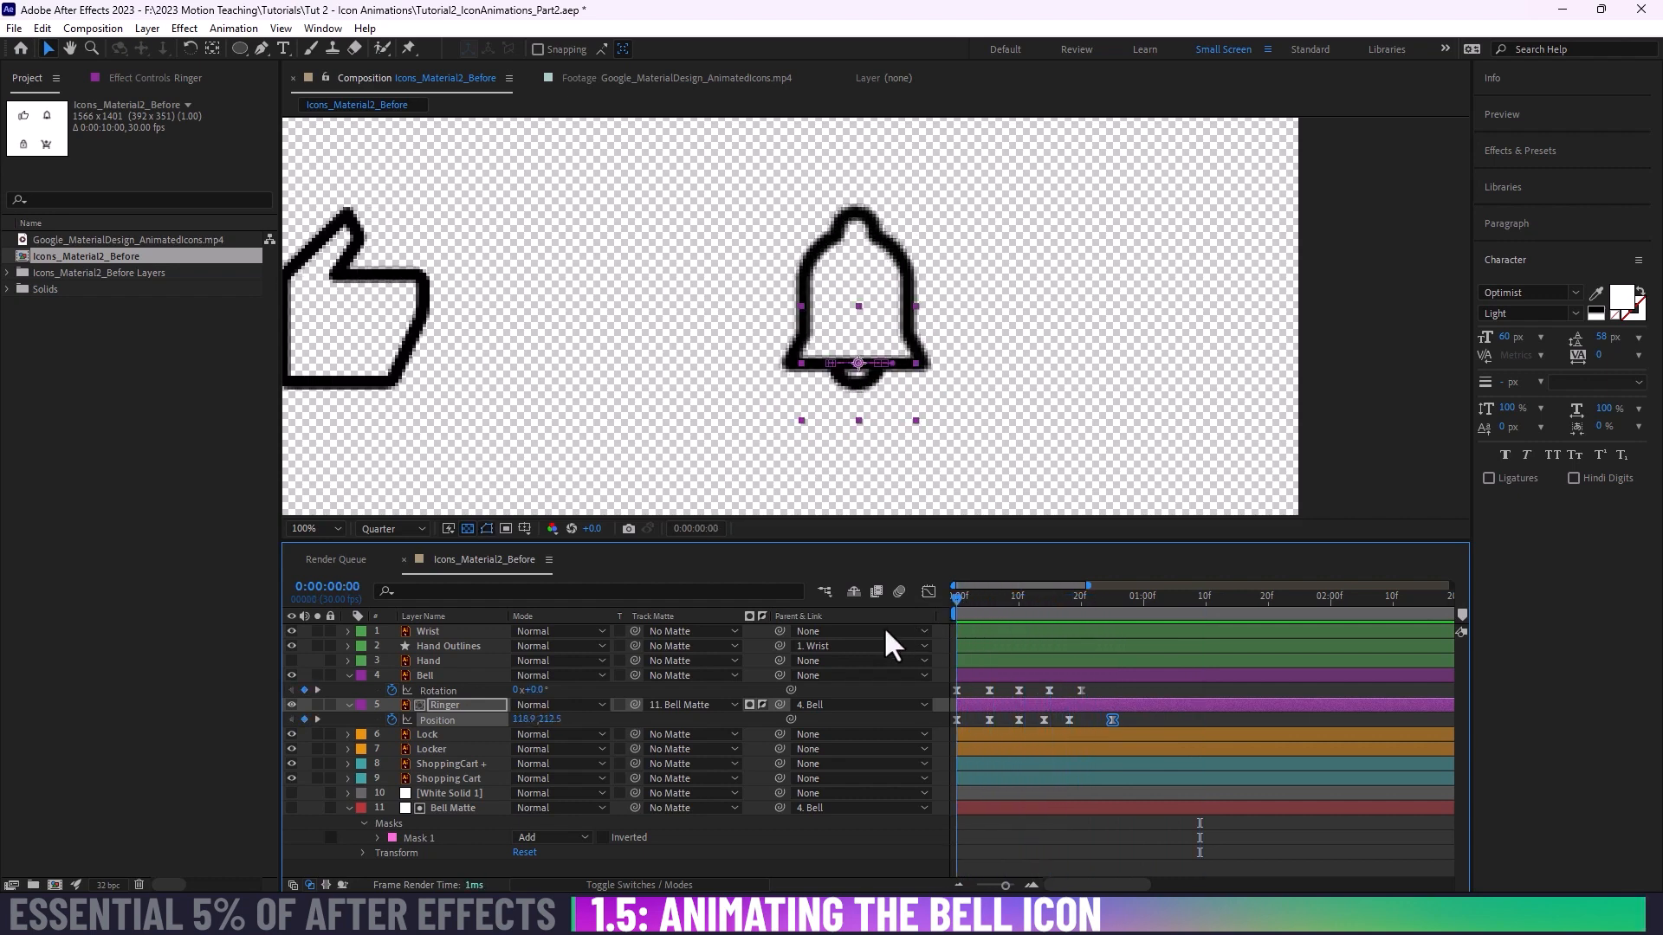
pyautogui.press('space')
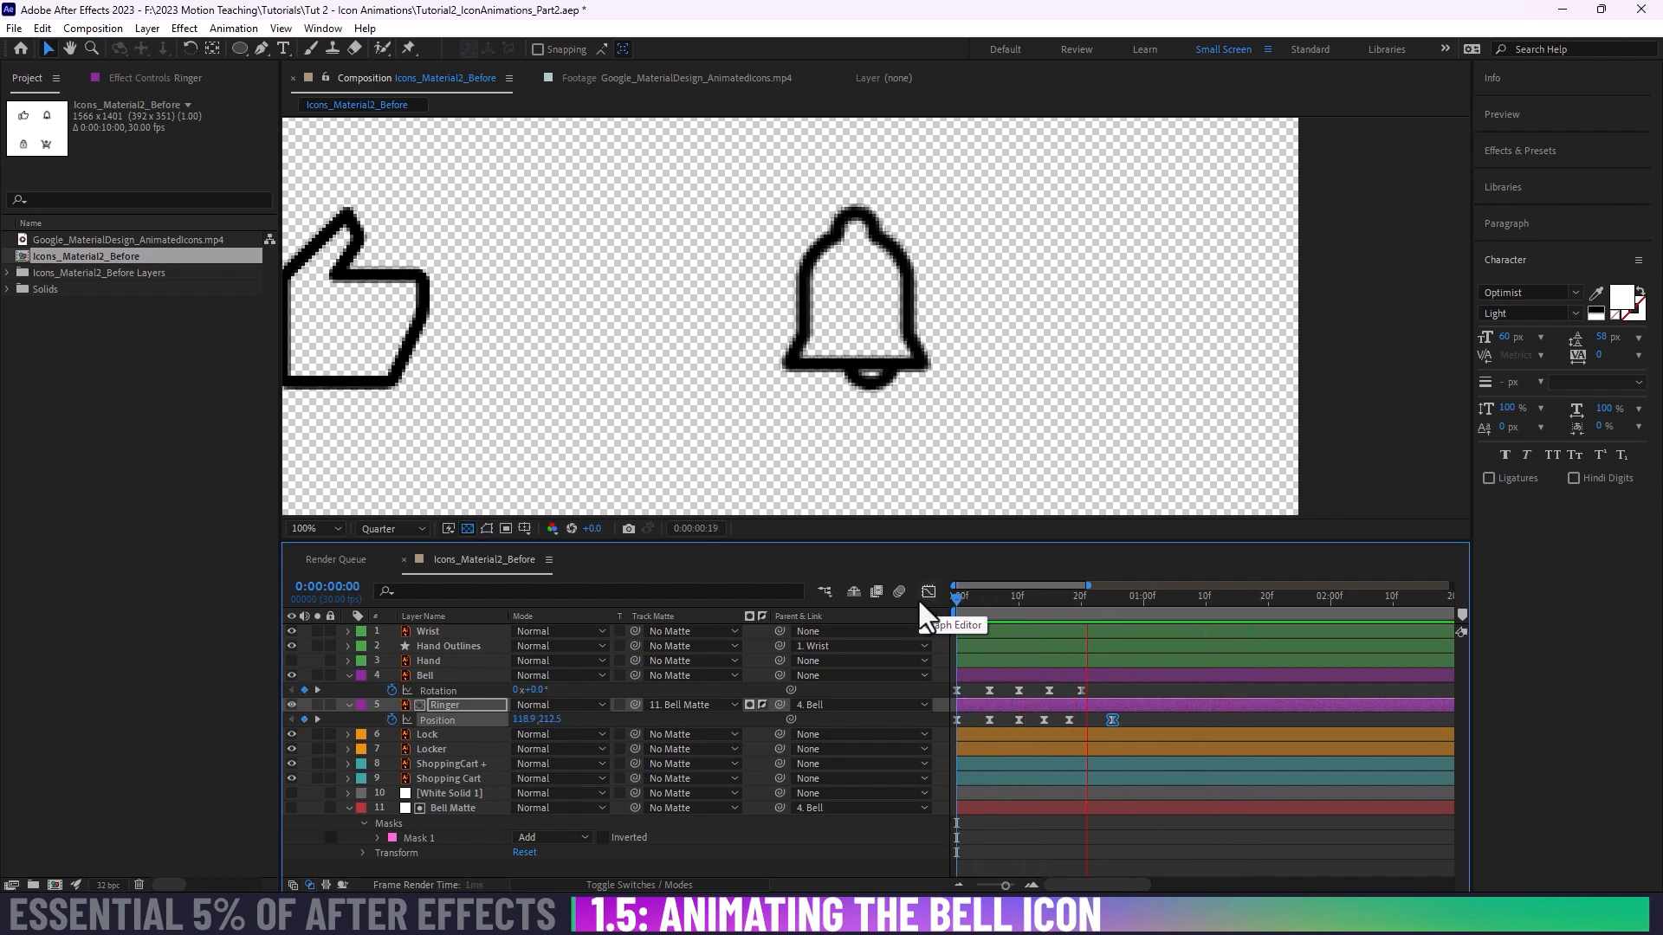
pyautogui.press('space')
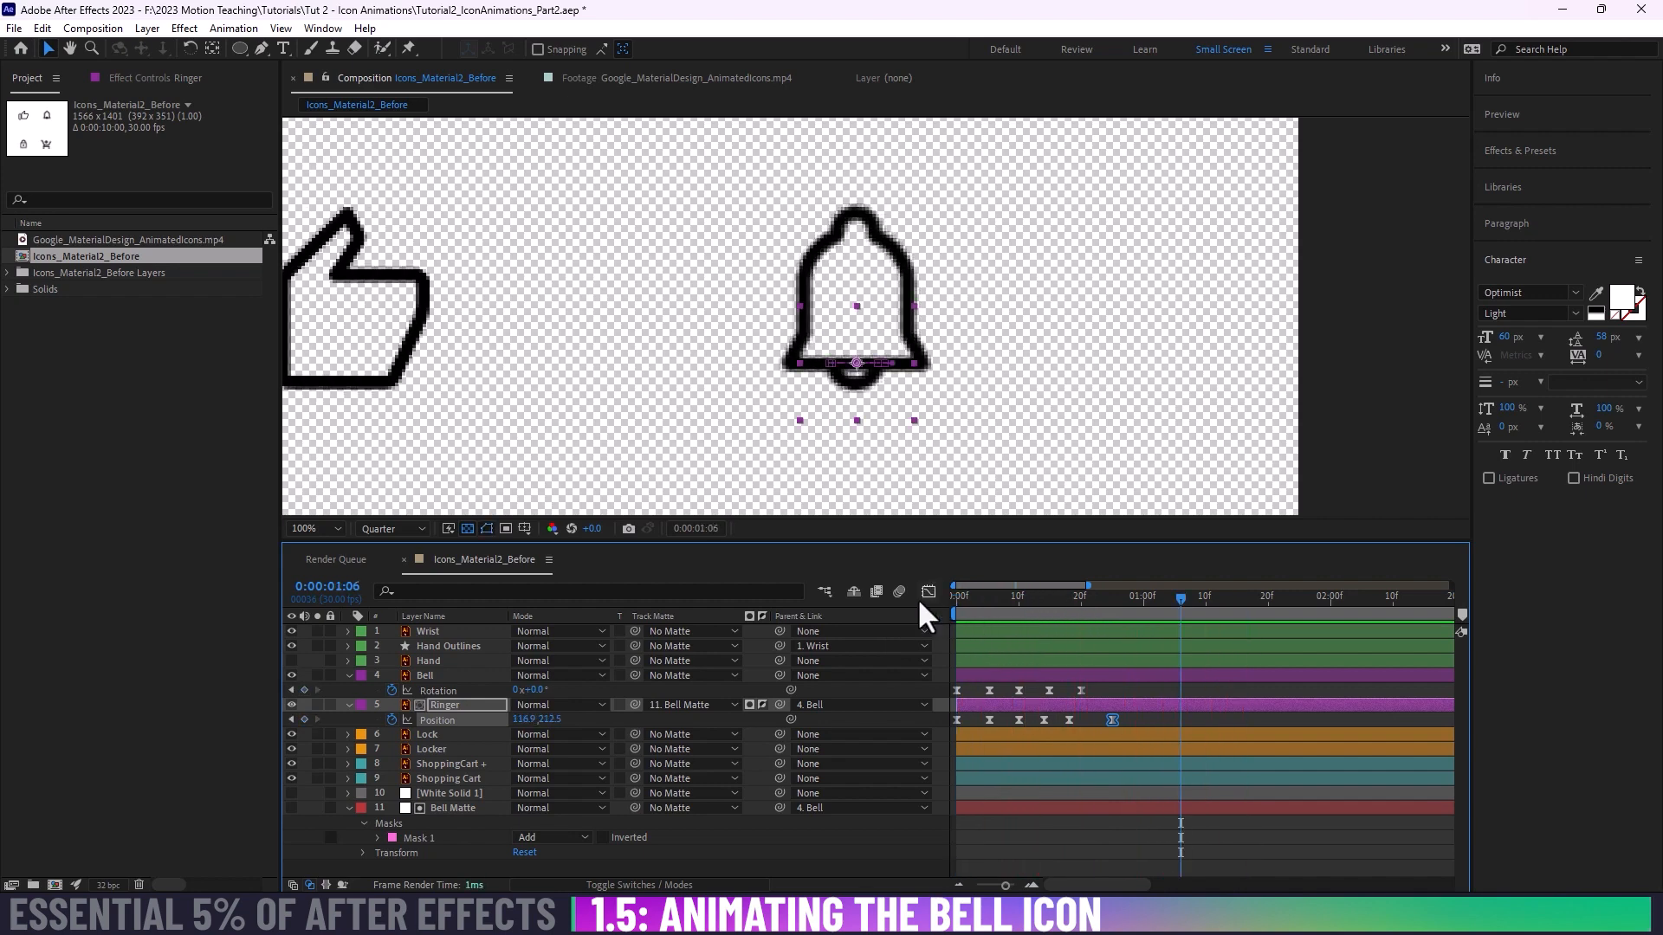
pyautogui.moveTo(975, 597); pyautogui.dragTo(956, 598)
pyautogui.press('space')
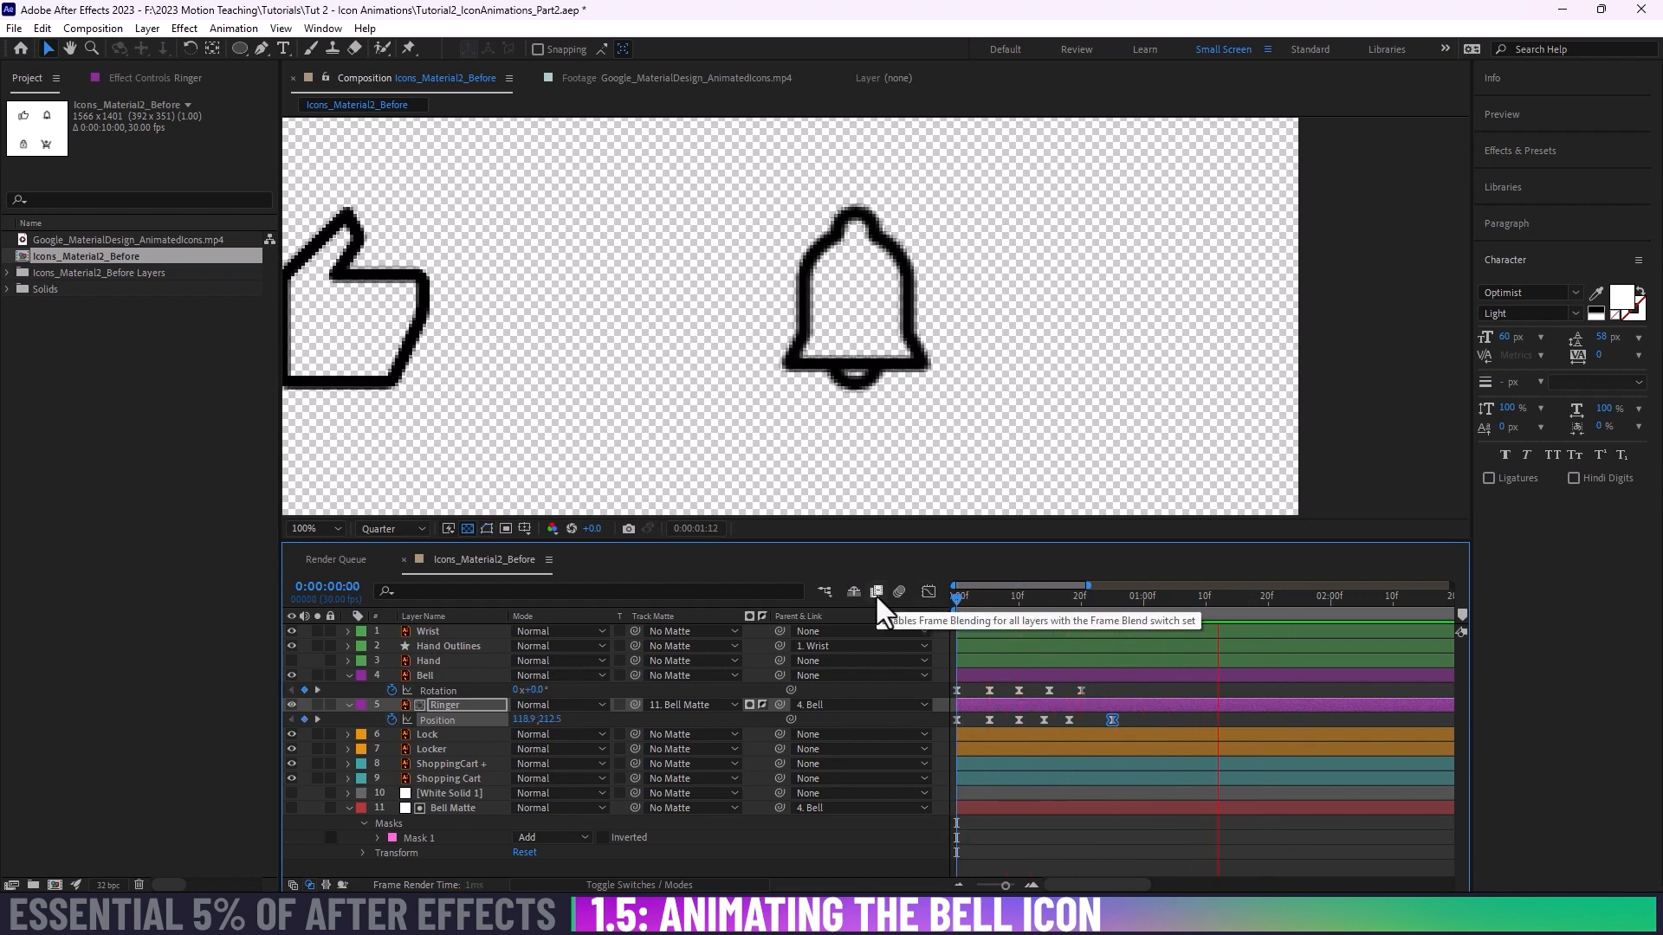
pyautogui.press('space')
pyautogui.moveTo(1015, 596); pyautogui.dragTo(943, 600)
pyautogui.press('space')
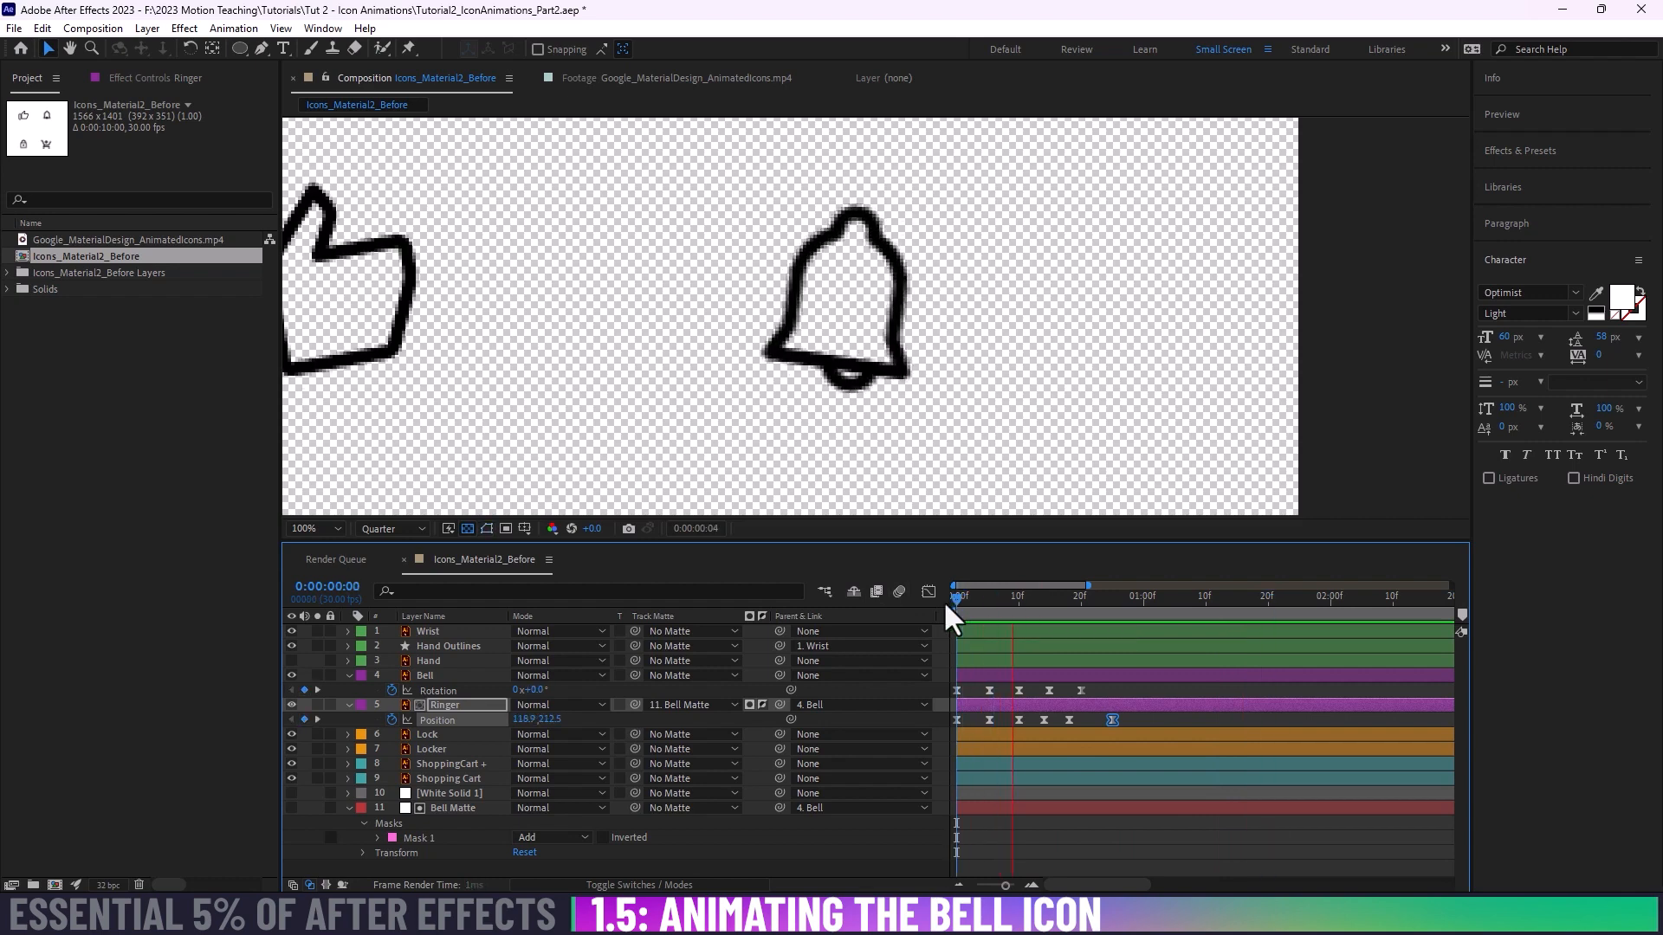
pyautogui.press('space')
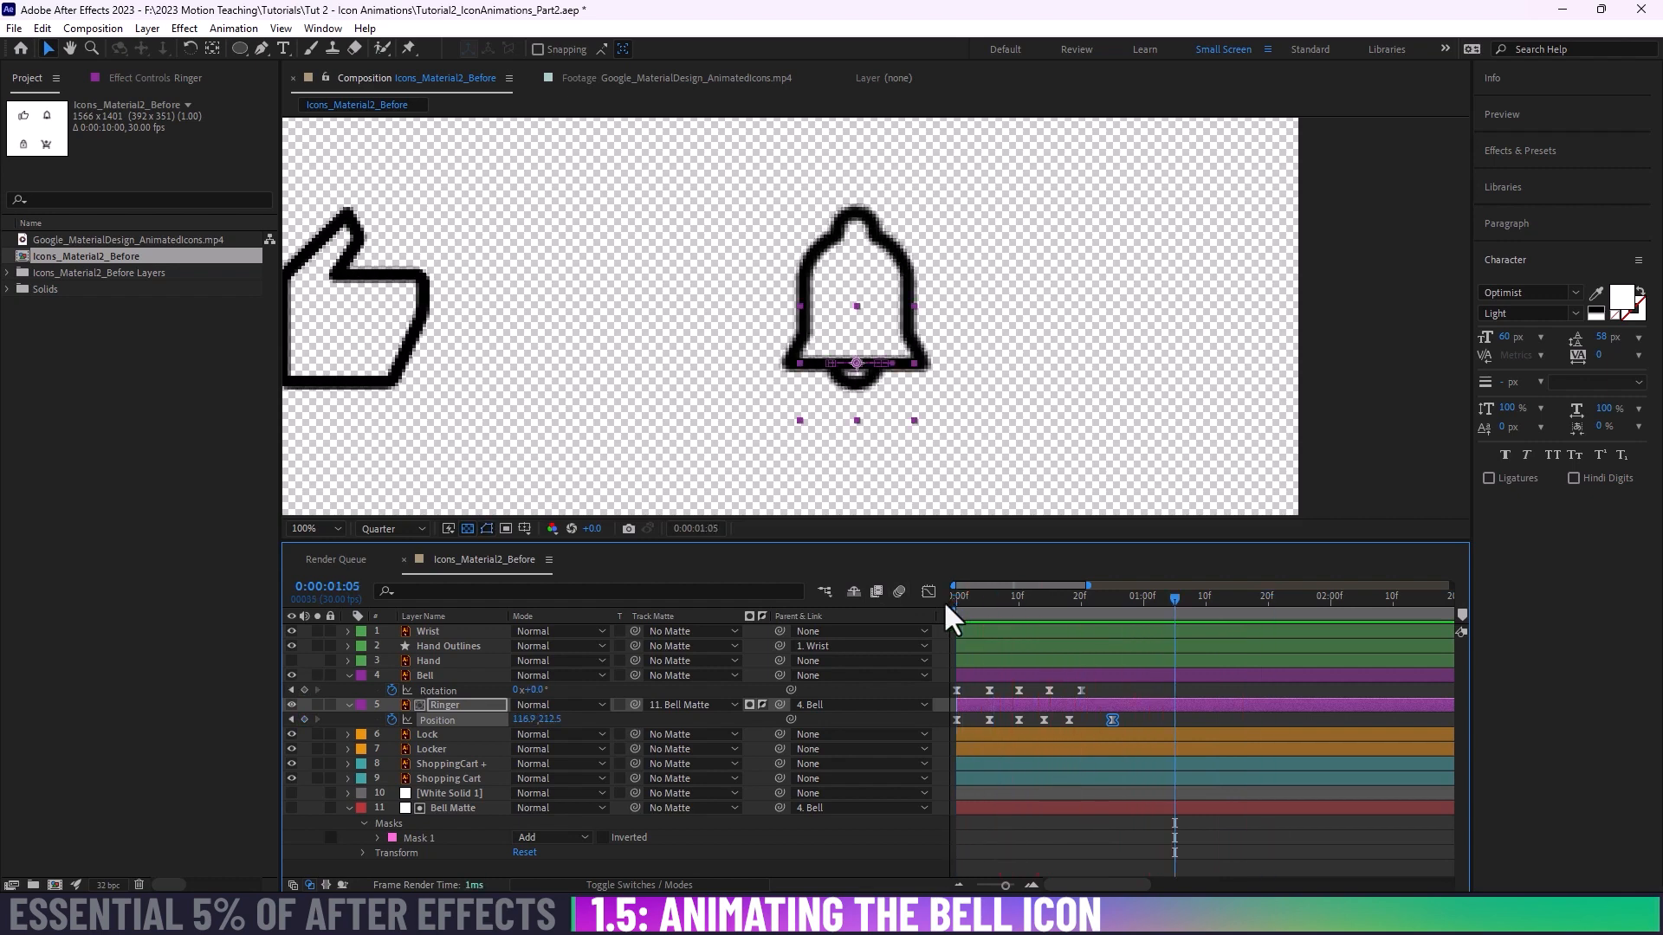